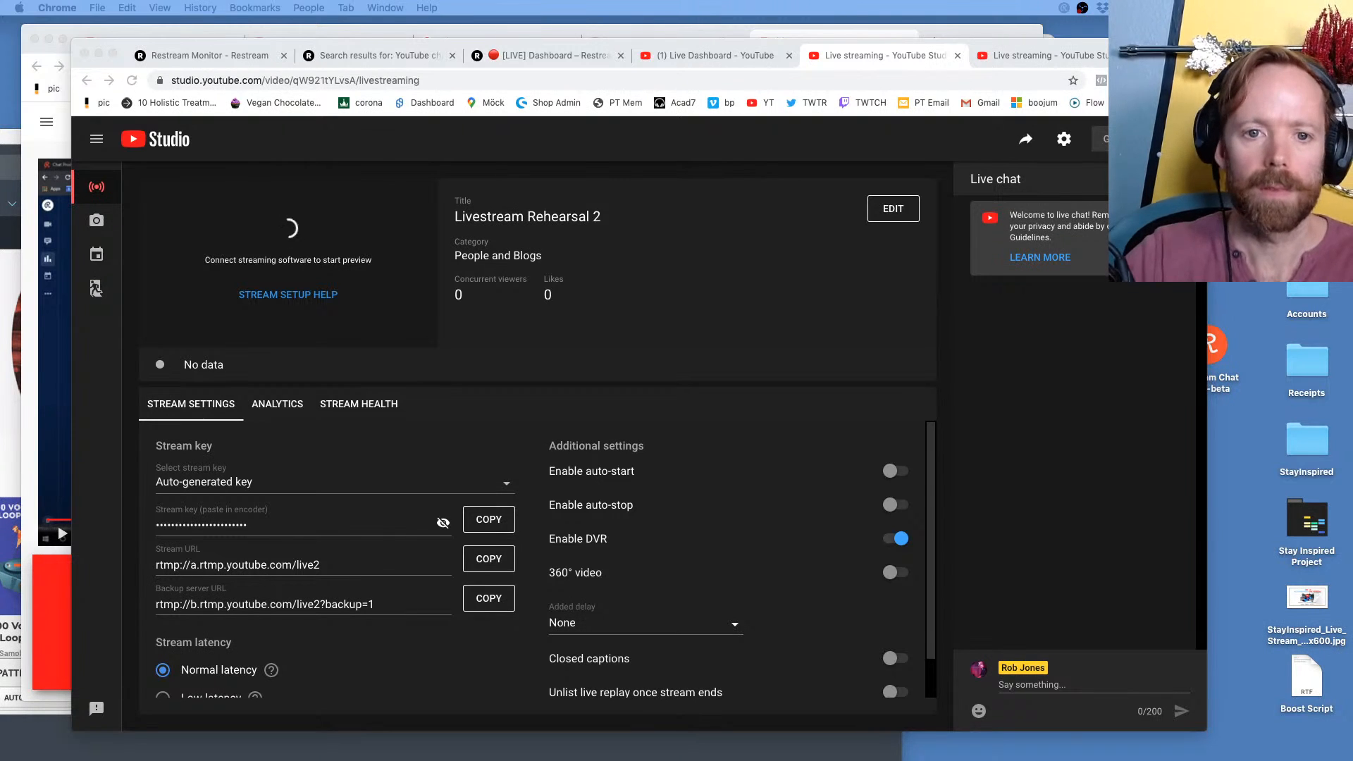
# Review the Livestream Rehearsal 2 stream page, the YouTube Live Dashboard and the Restream dashboard for the live stream's status
pyautogui.click(1019, 56)
pyautogui.click(879, 56)
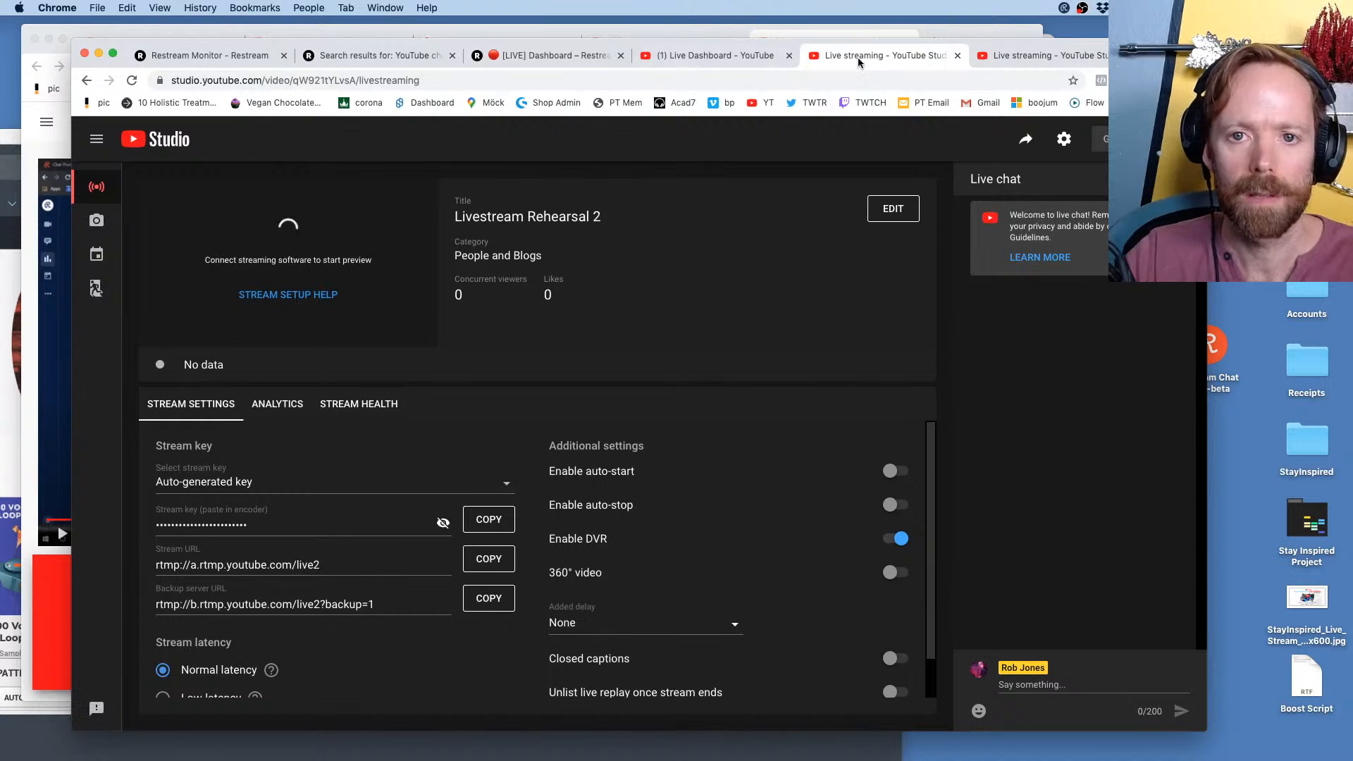
pyautogui.click(703, 56)
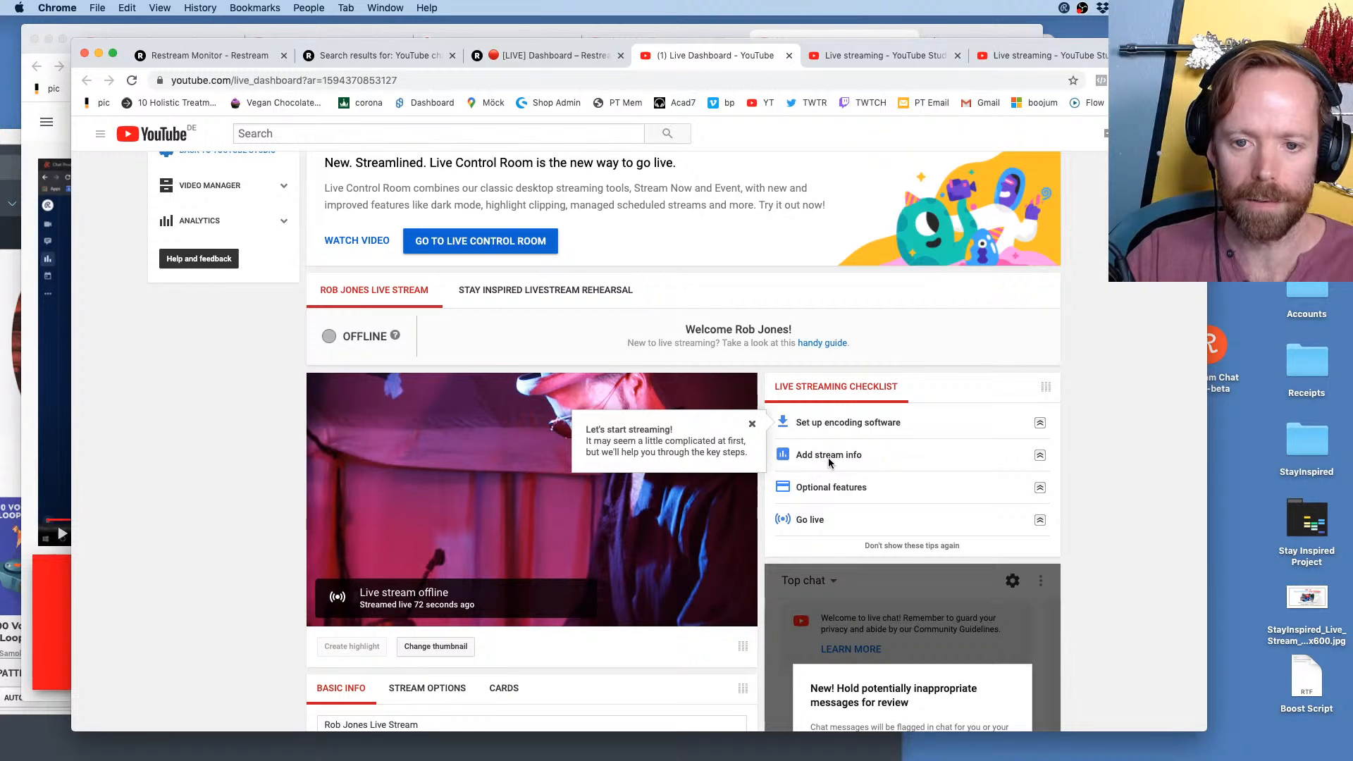
pyautogui.scroll(-3, 828, 458)
pyautogui.scroll(3, 828, 458)
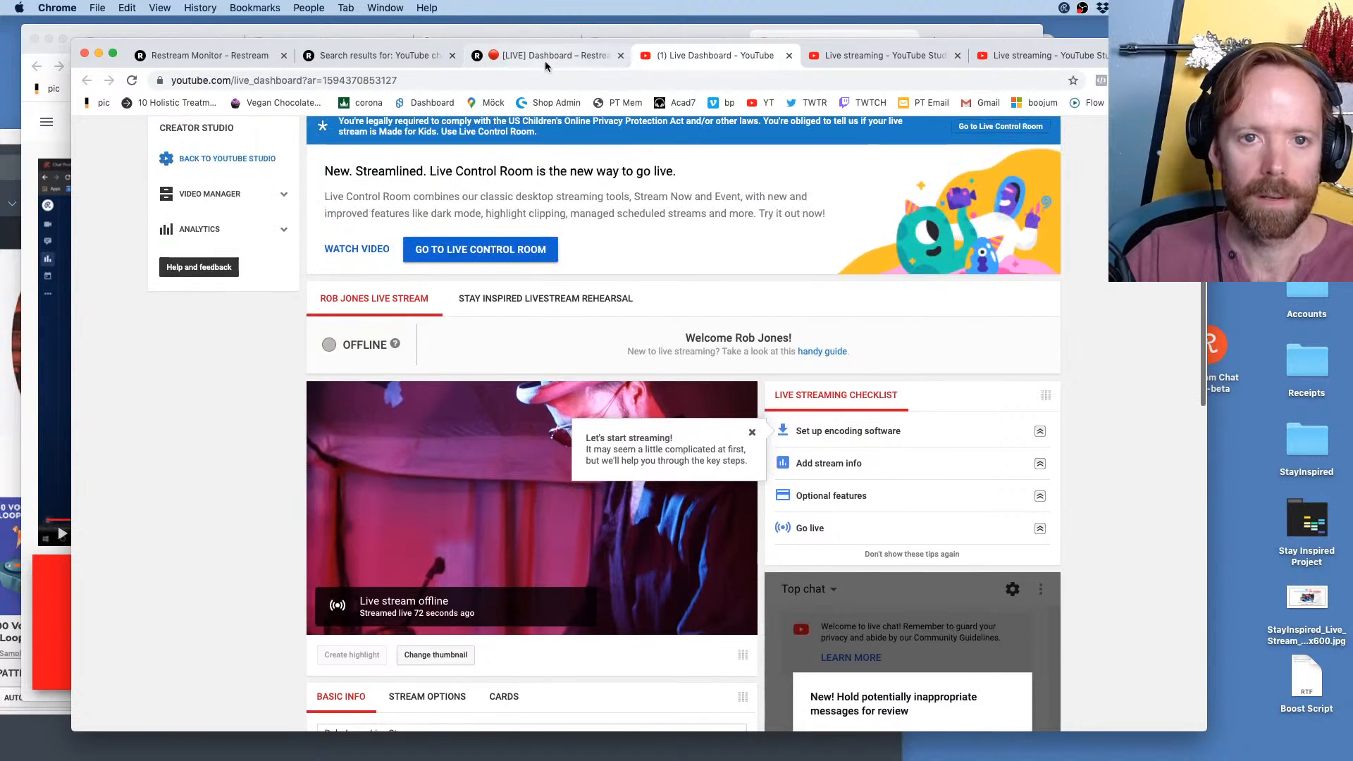
pyautogui.click(547, 56)
pyautogui.click(884, 56)
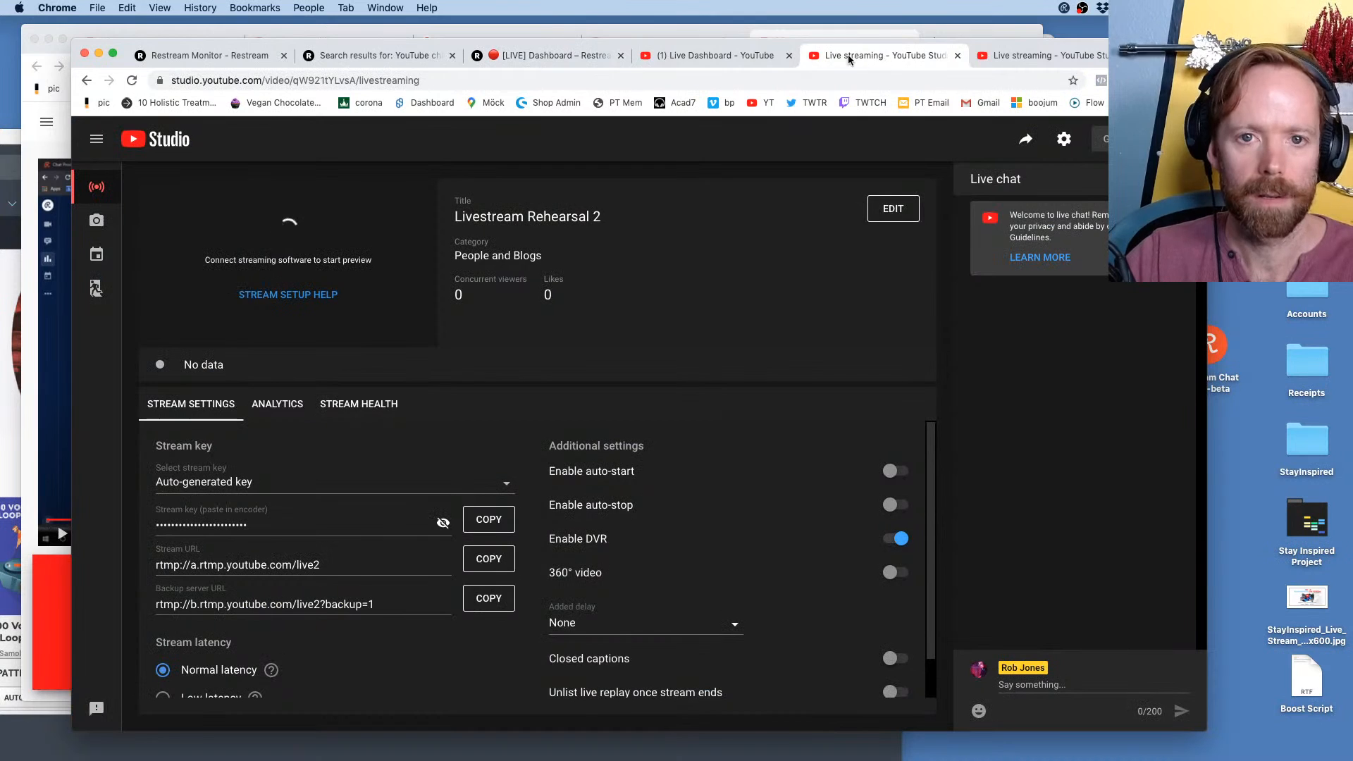
pyautogui.click(716, 60)
pyautogui.click(860, 55)
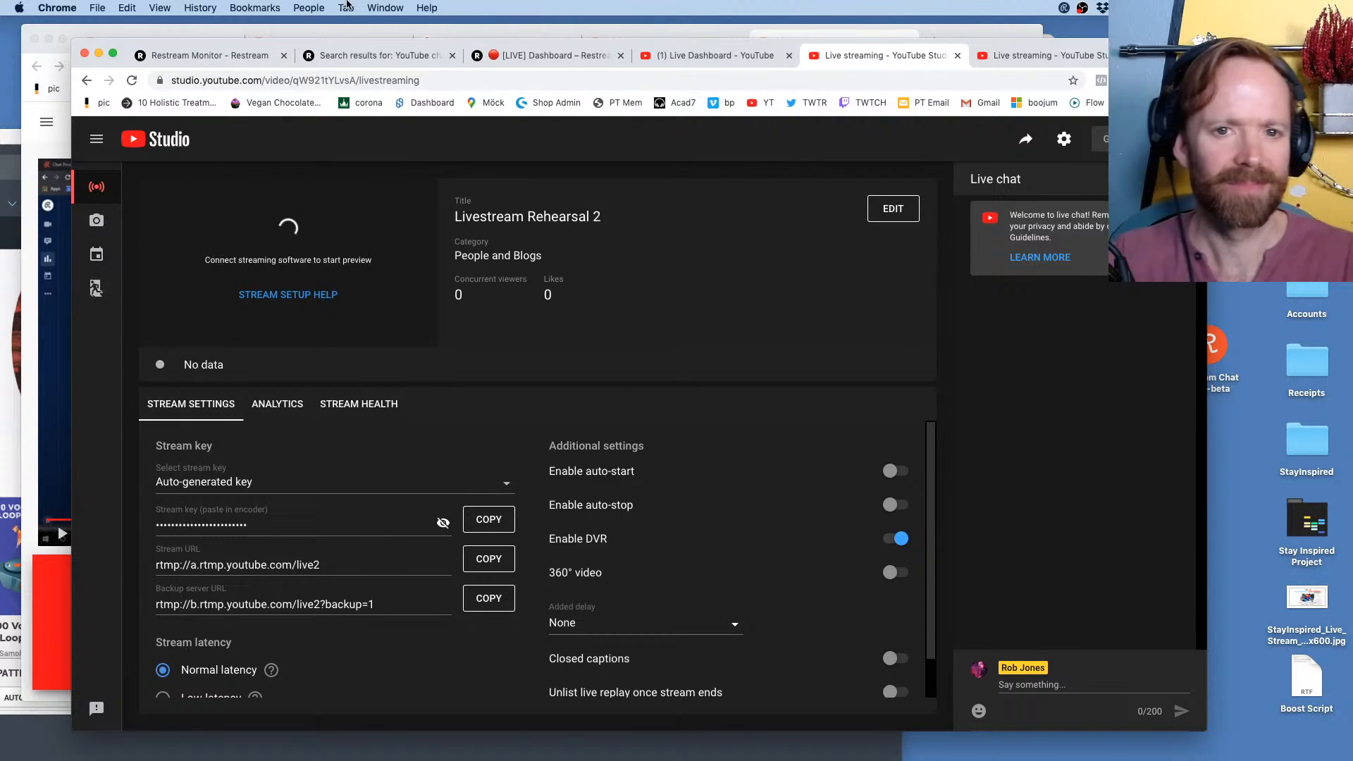
# Compare the online status of the Restream destinations with the YouTube Live Dashboard and the Livestream Rehearsal 2 page
pyautogui.click(699, 57)
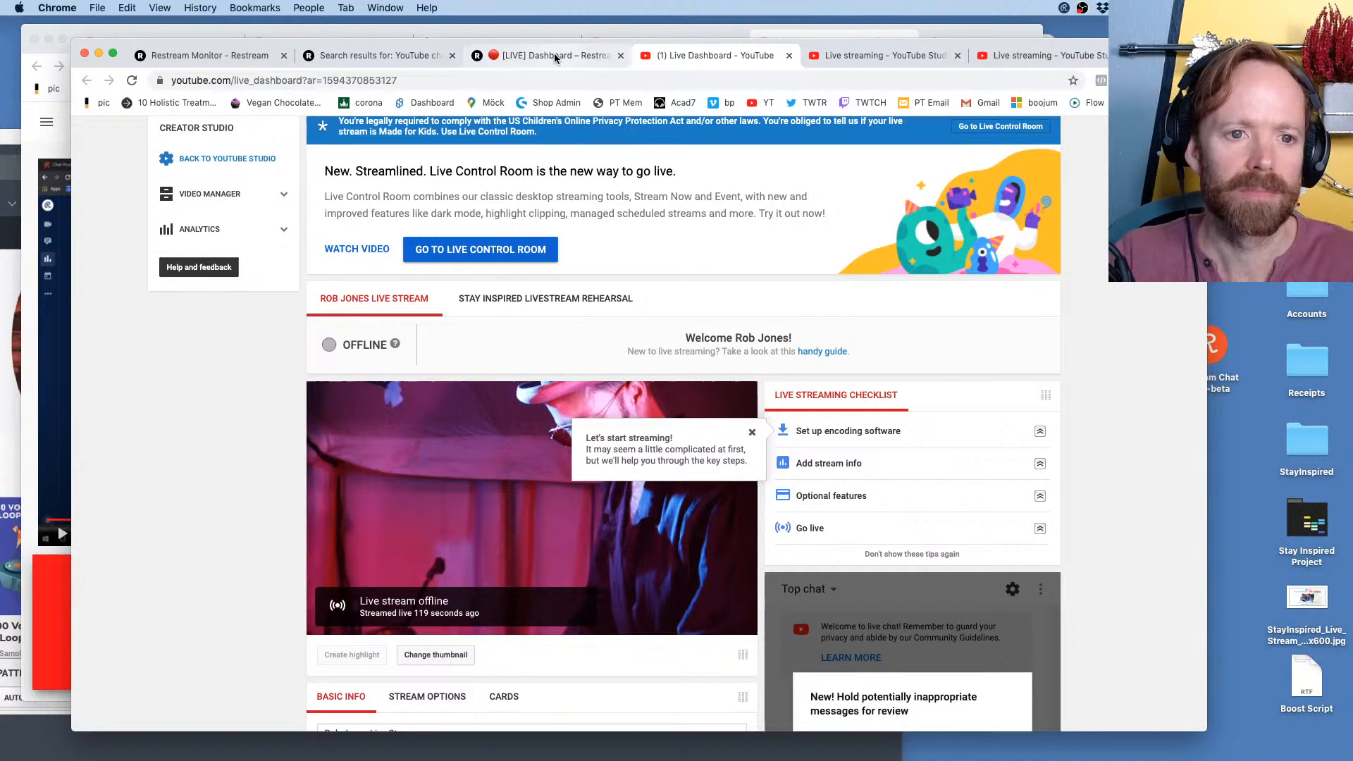
pyautogui.click(556, 58)
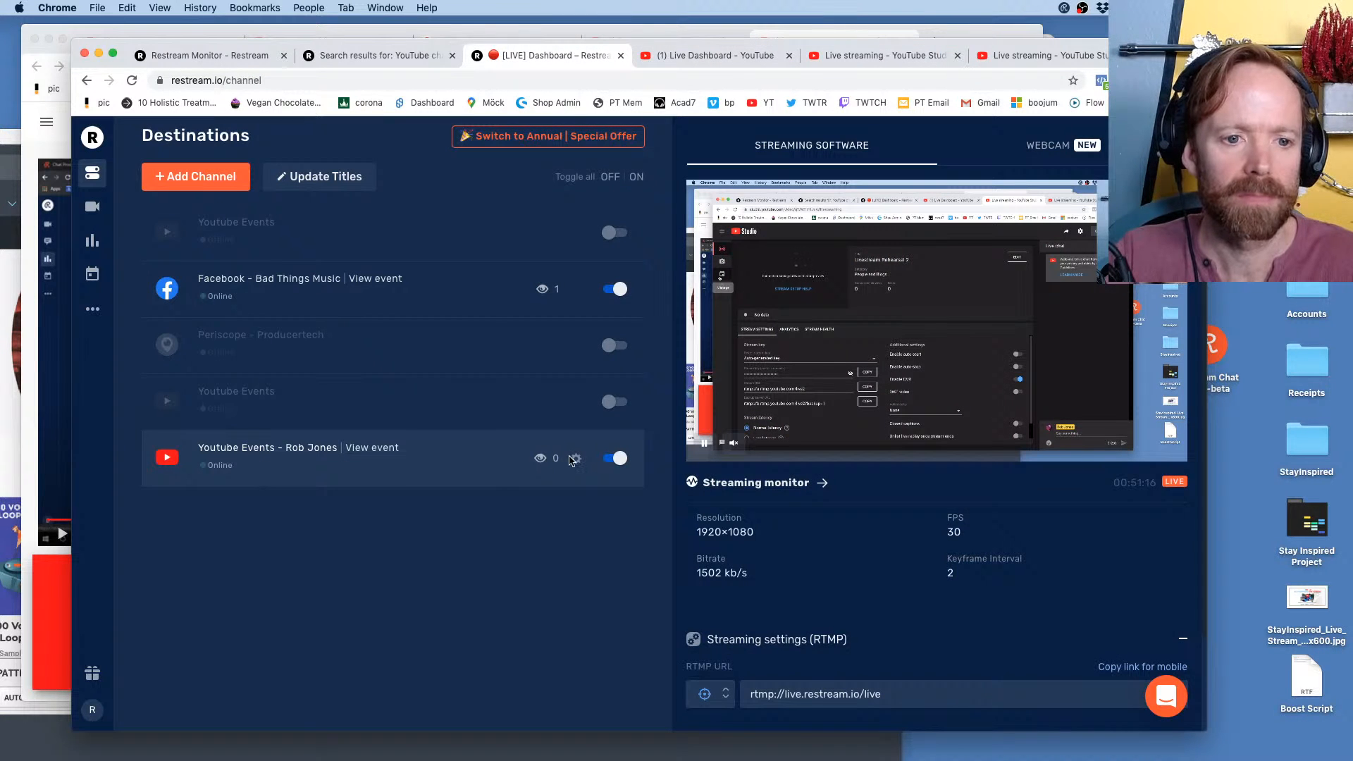
pyautogui.click(686, 56)
pyautogui.click(878, 56)
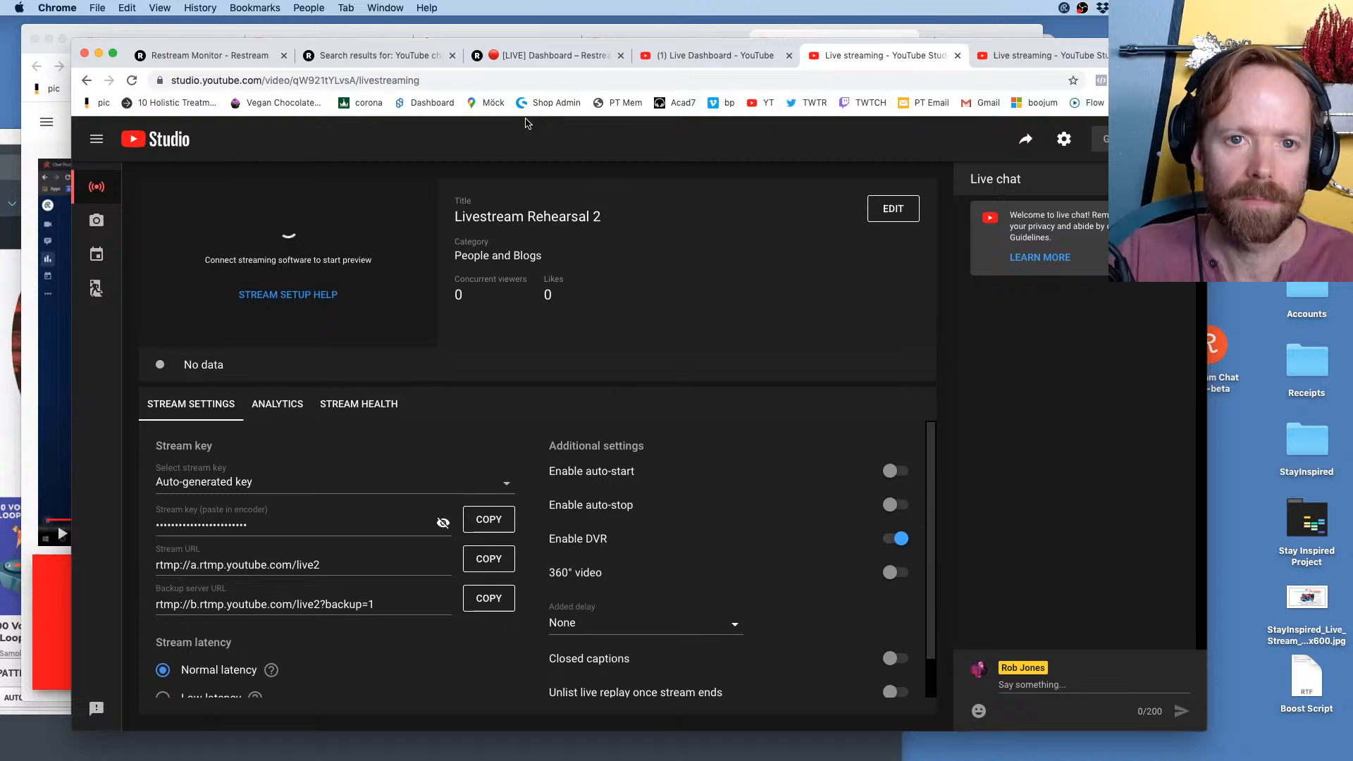
pyautogui.click(550, 55)
pyautogui.click(712, 55)
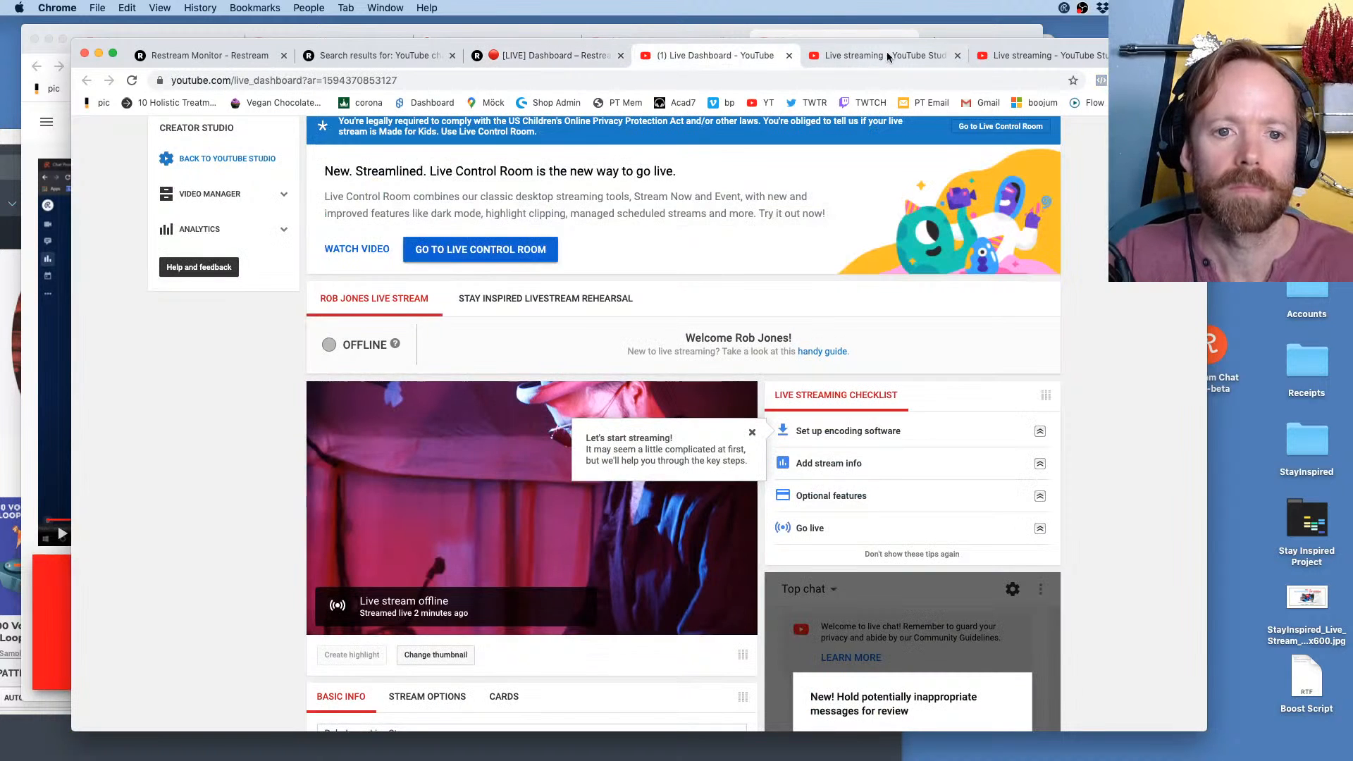
pyautogui.click(832, 57)
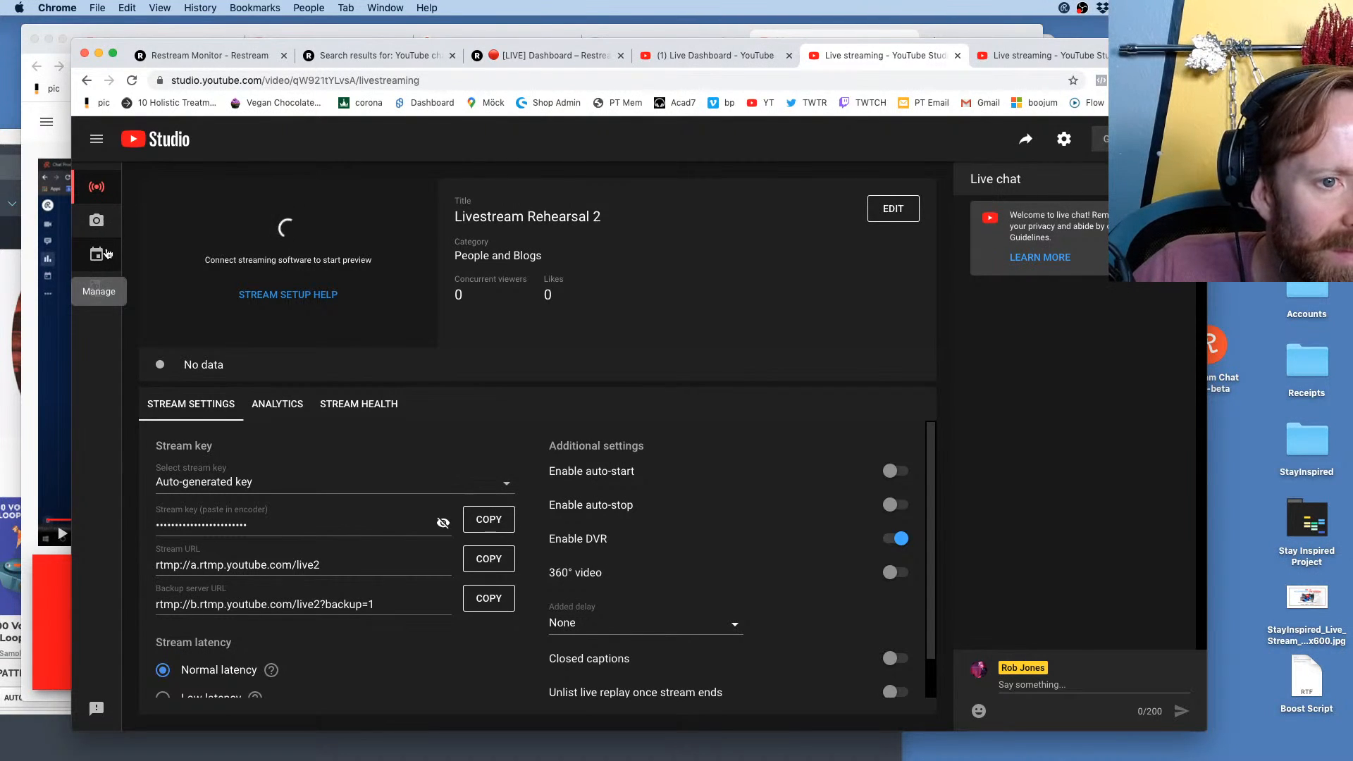
# Expand the side menu of the Livestream Rehearsal 2 page and open the YouTube Studio channel dashboard in place of the Live Dashboard
pyautogui.click(97, 141)
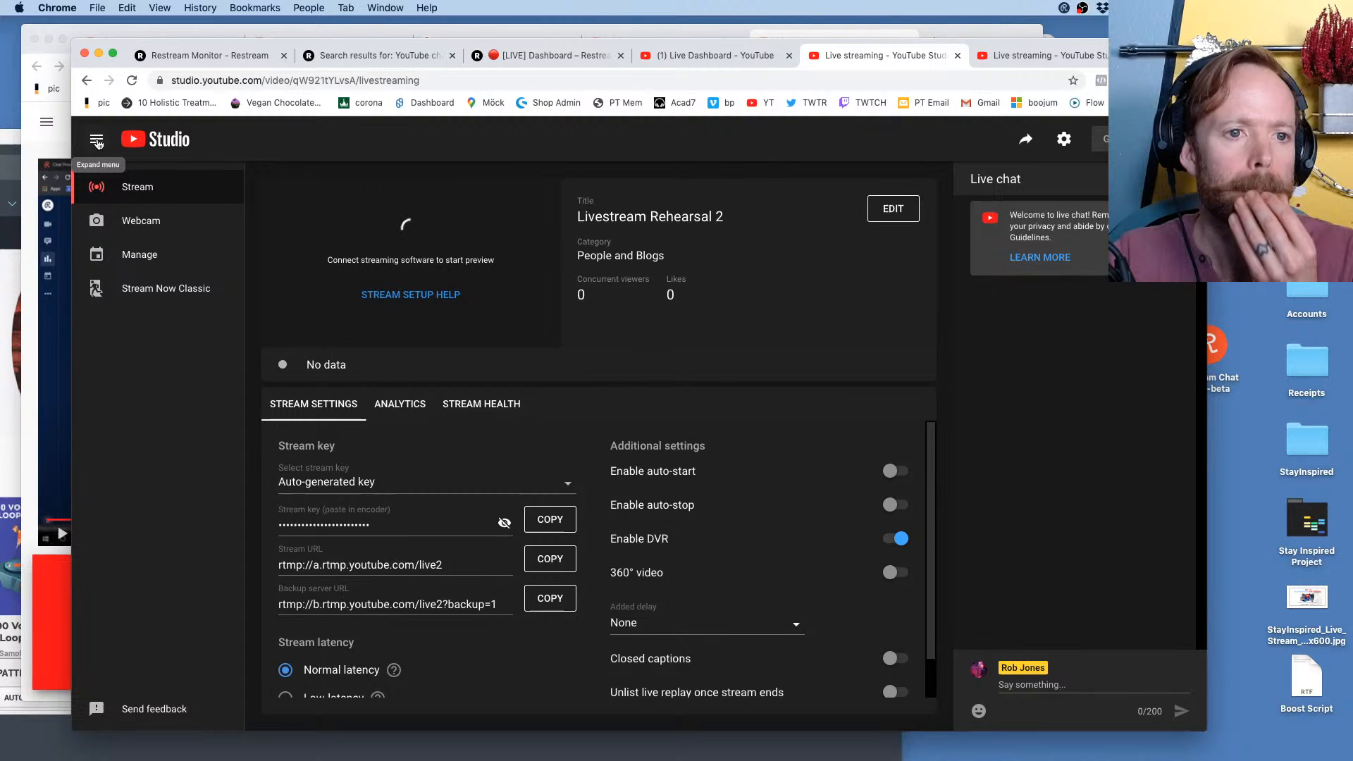
pyautogui.click(724, 62)
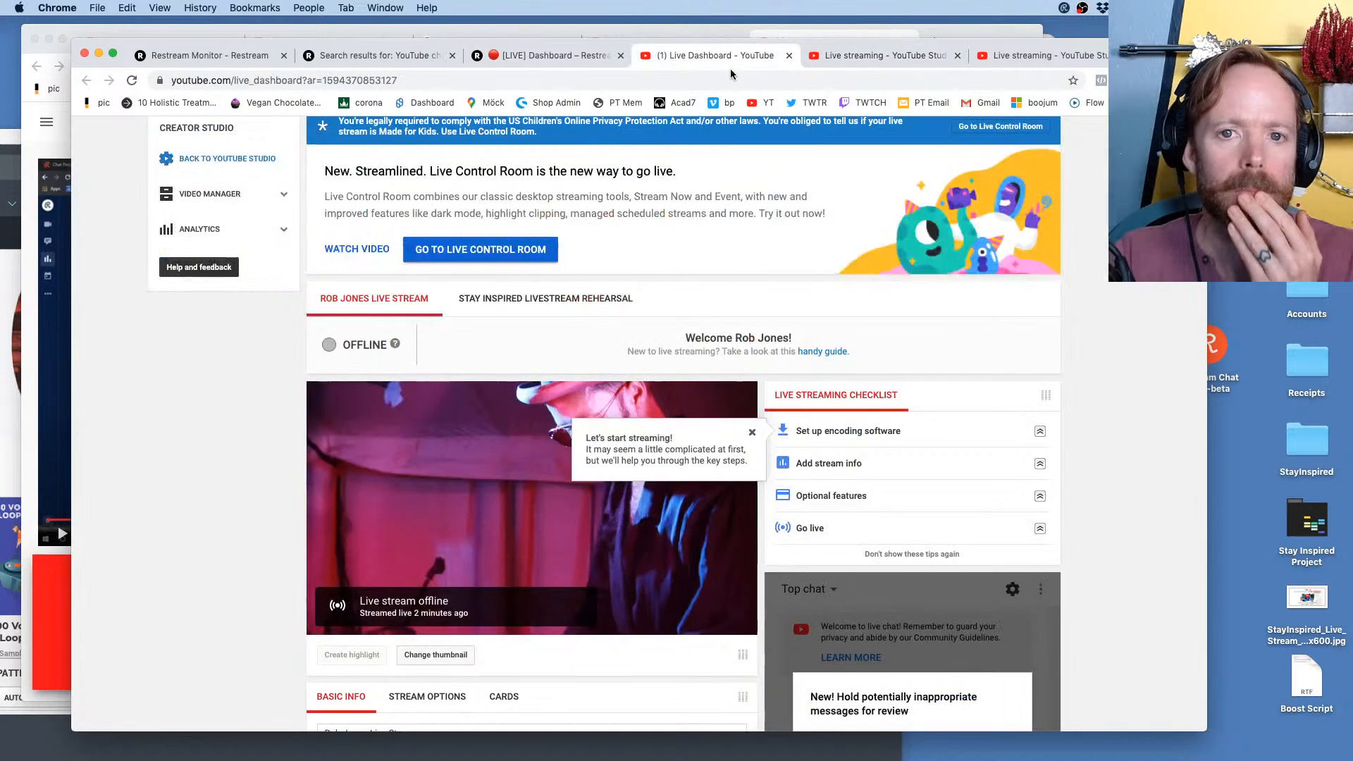
pyautogui.click(758, 104)
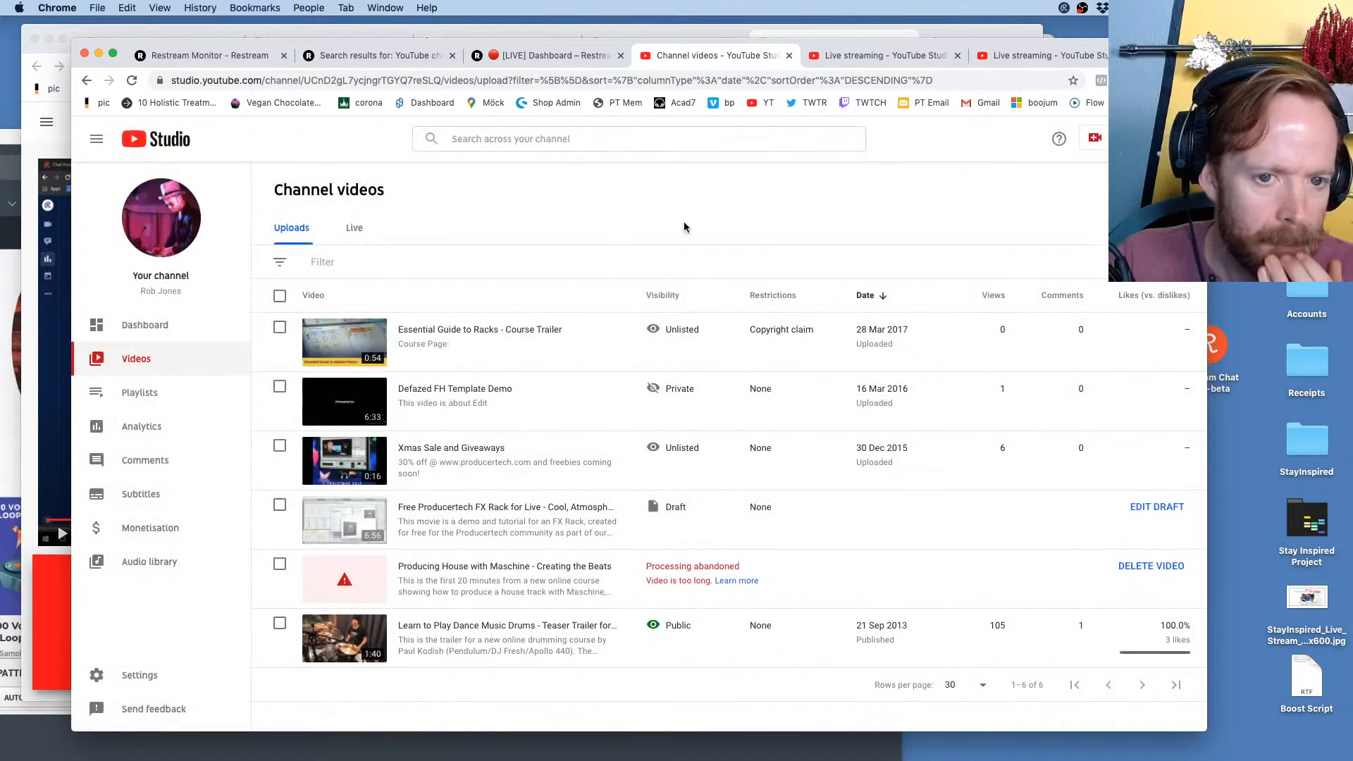
pyautogui.click(148, 337)
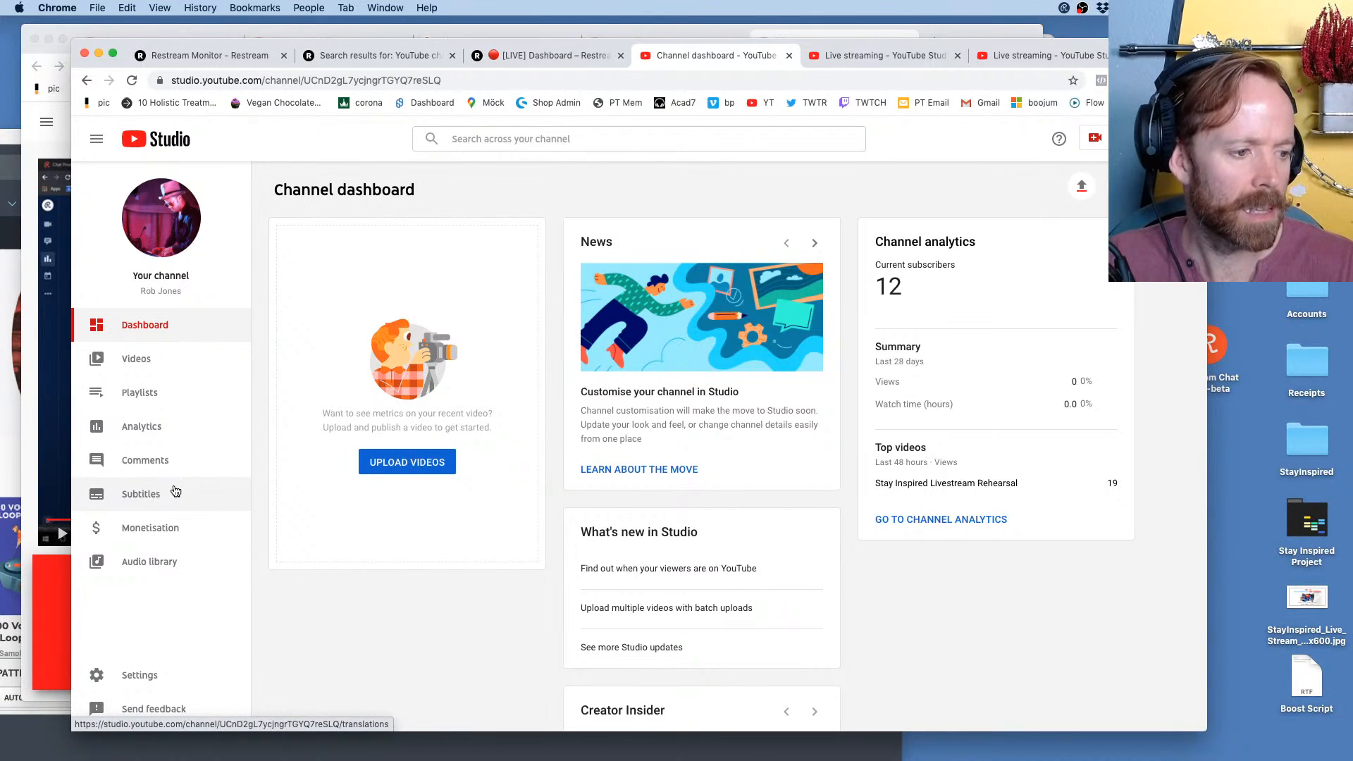
# Check the YouTube Events destination in Restream against the Livestream Rehearsal 2 page and the channel dashboard
pyautogui.click(874, 49)
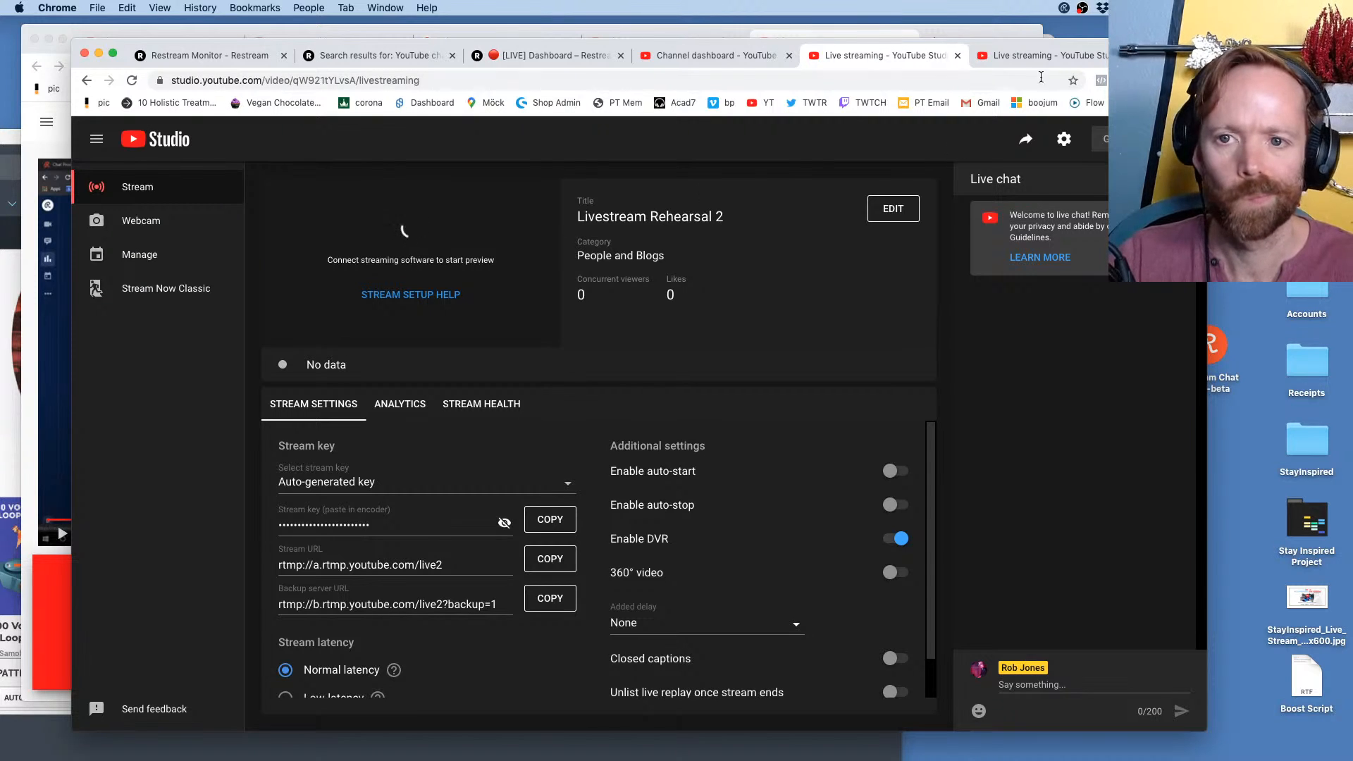
pyautogui.click(526, 56)
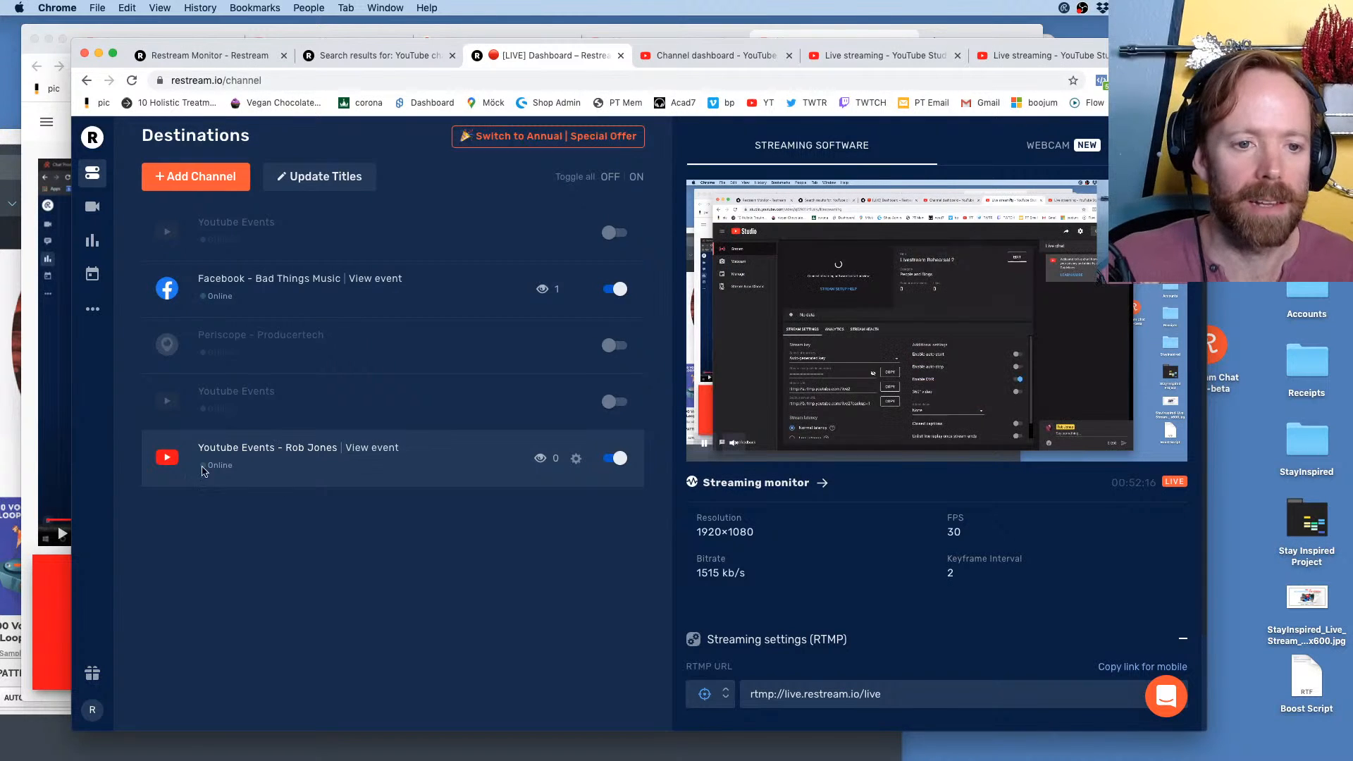
pyautogui.click(726, 61)
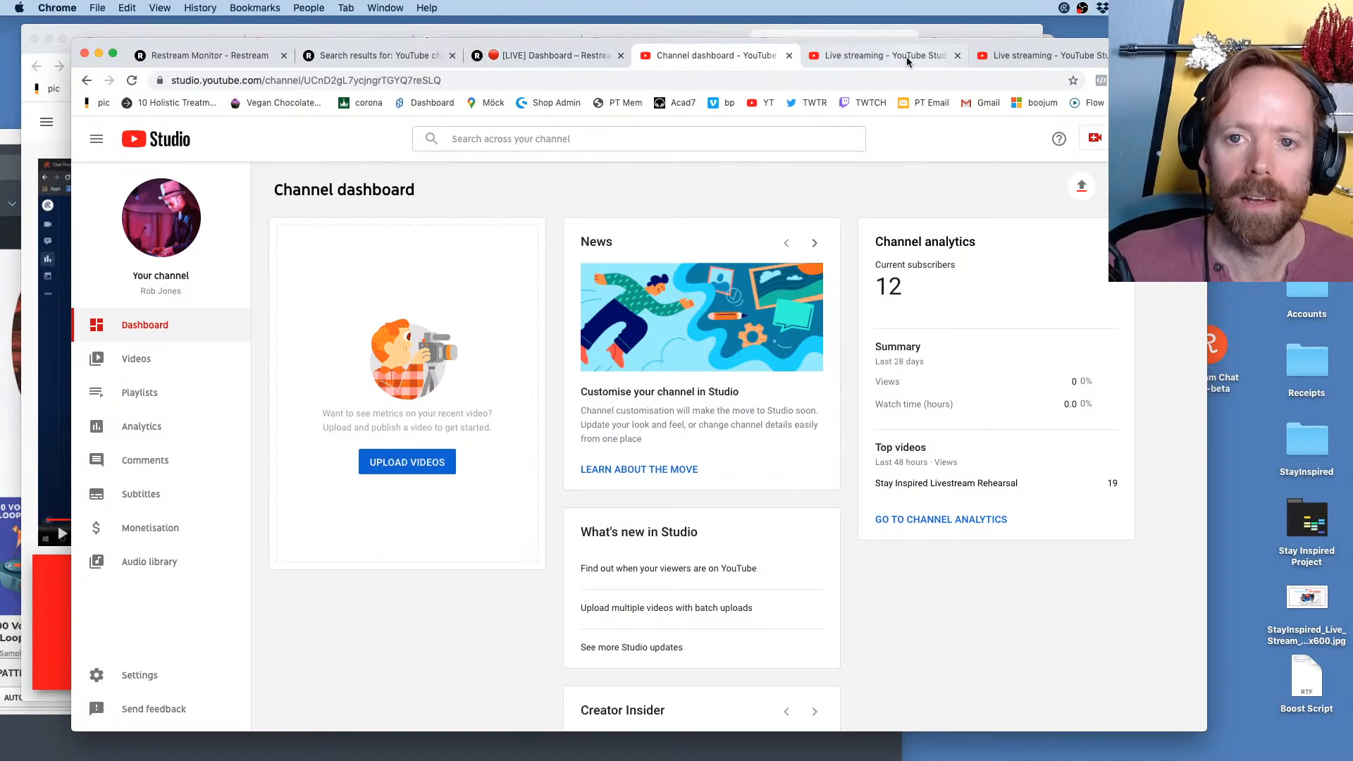
pyautogui.click(523, 53)
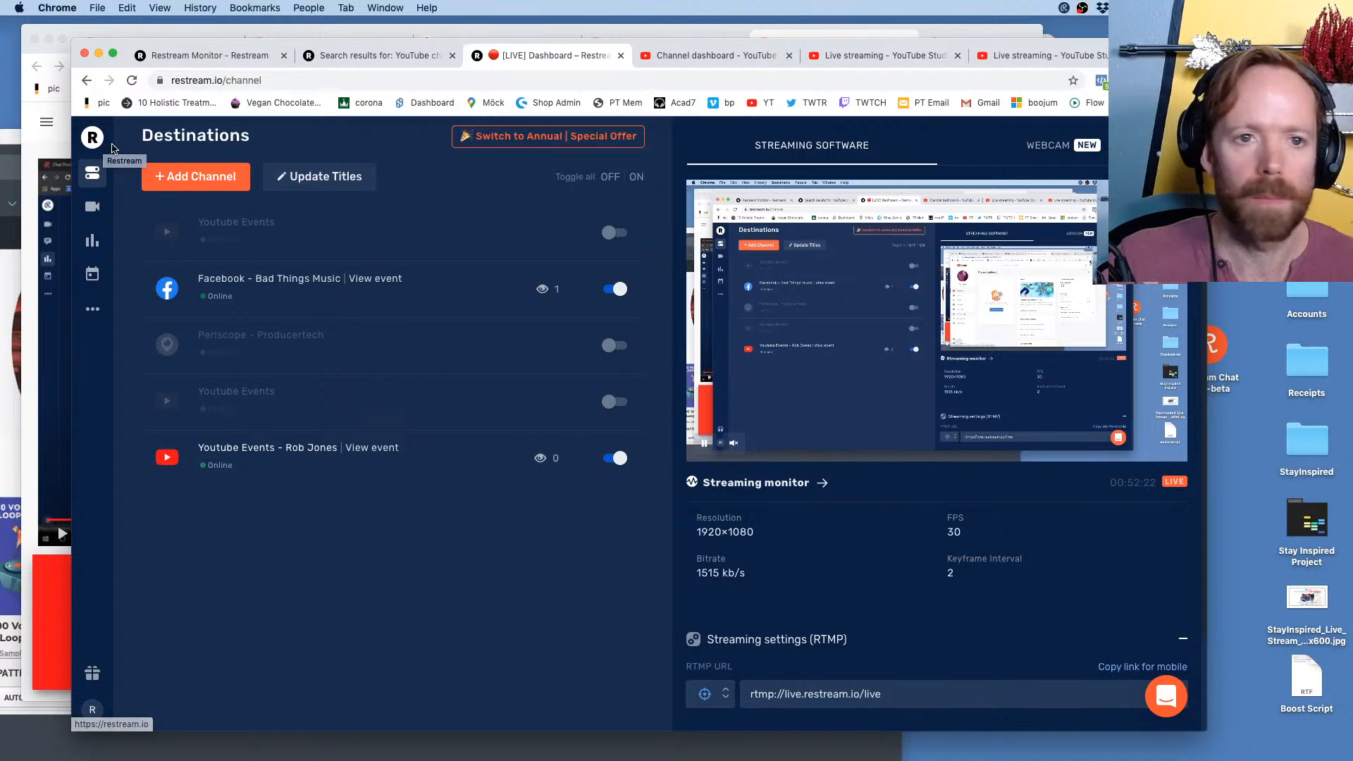
# Open the public YouTube channel page from the channel dashboard and play the live video "Multistreaming with Restream.io"
pyautogui.click(719, 56)
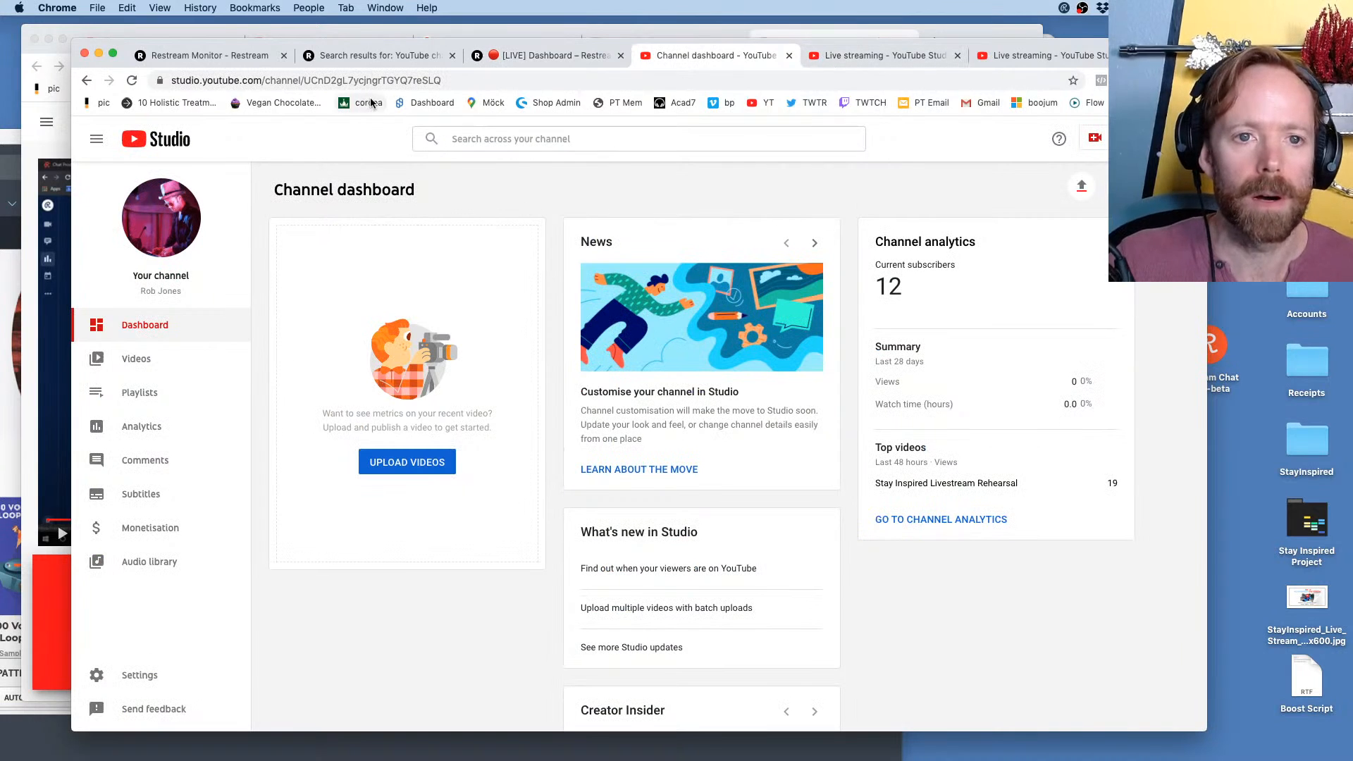
pyautogui.click(178, 217)
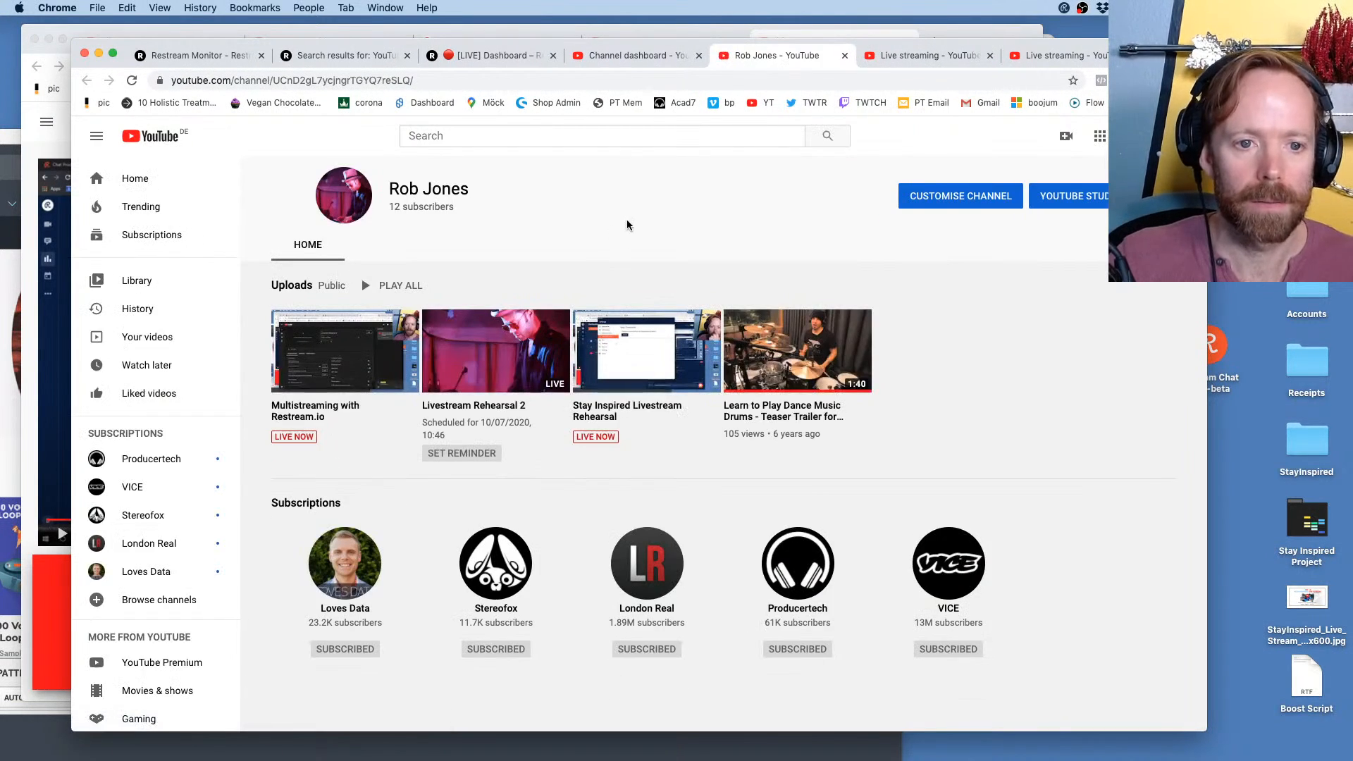
pyautogui.click(330, 364)
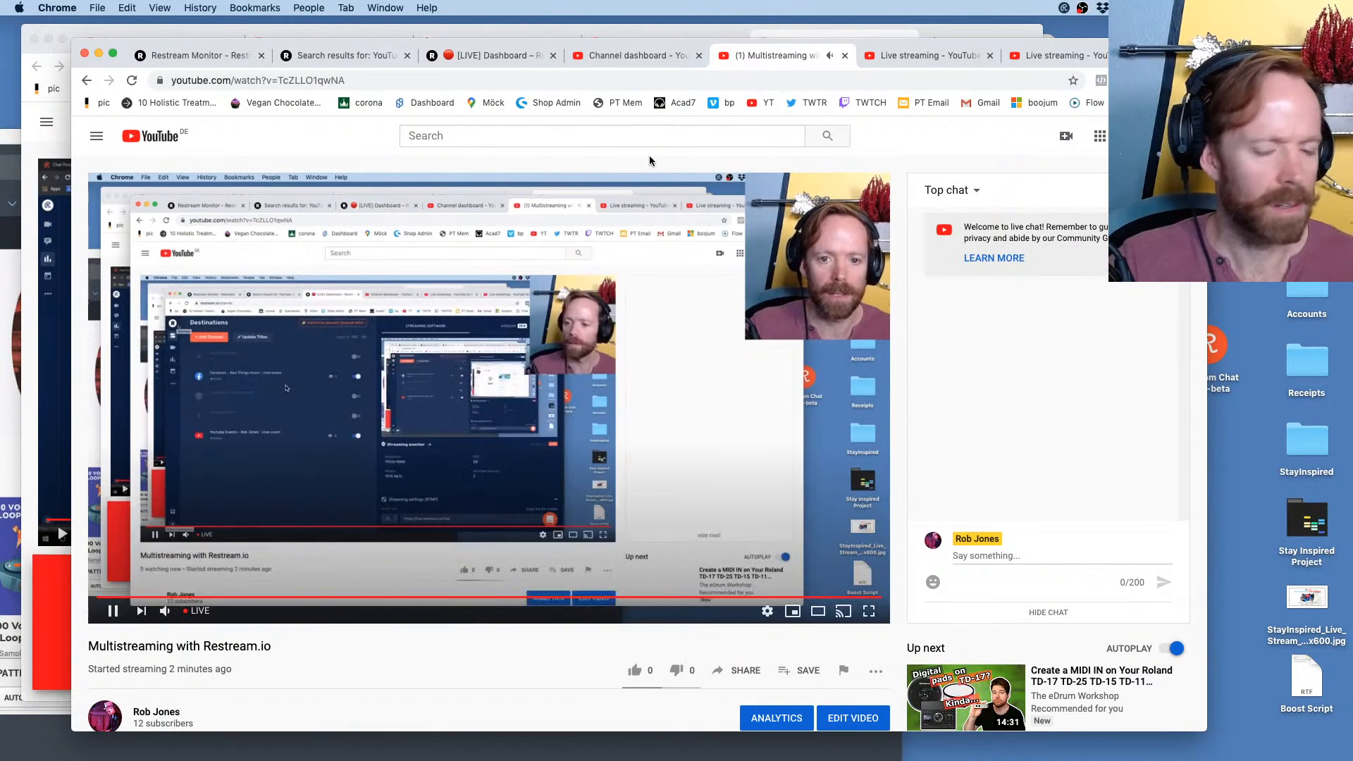
# Post the message "hello" in the live chat of the "Multistreaming with Restream.io" stream
pyautogui.click(999, 556)
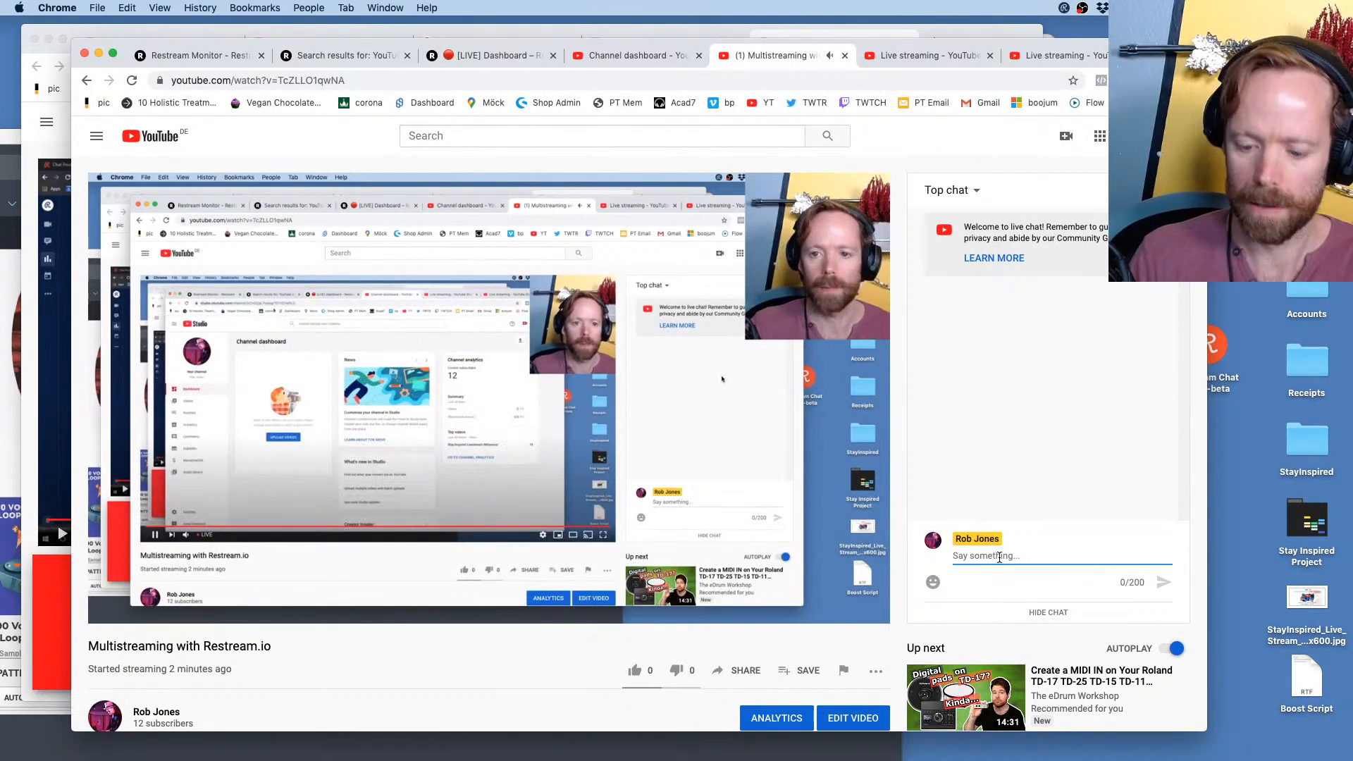
pyautogui.write('hello')
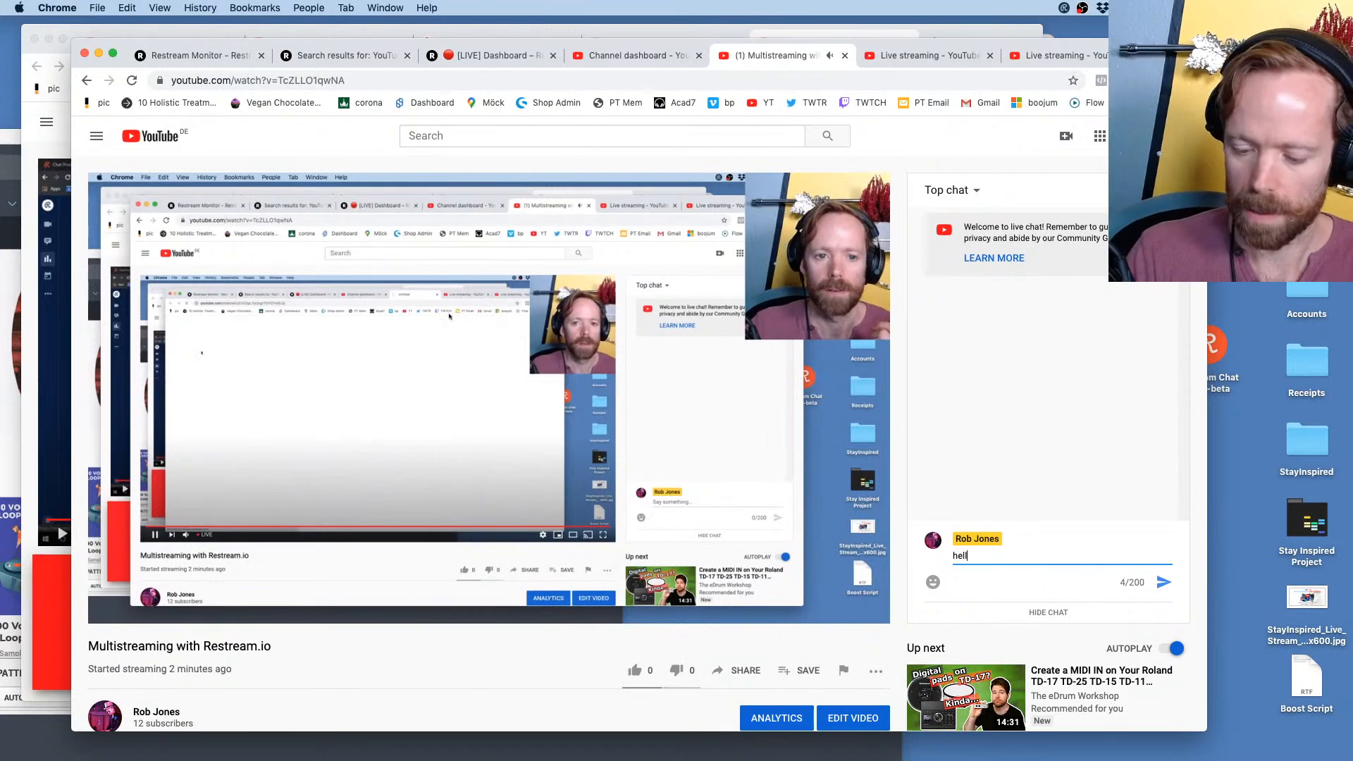
pyautogui.press('Return')
# Switch to Restream Chat, close its Settings window and return to the YouTube live stream in Chrome
pyautogui.press('super+Tab')
pyautogui.press('super+Tab')
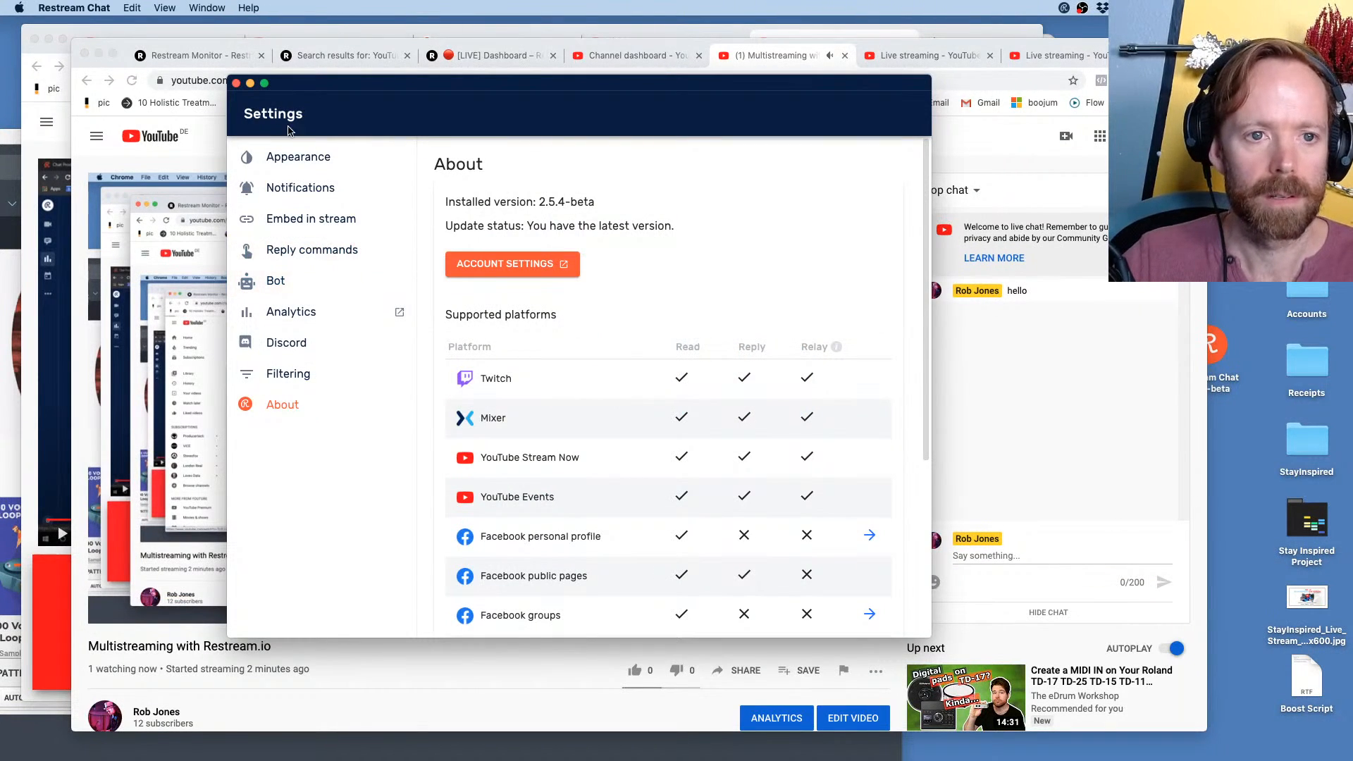
pyautogui.click(236, 83)
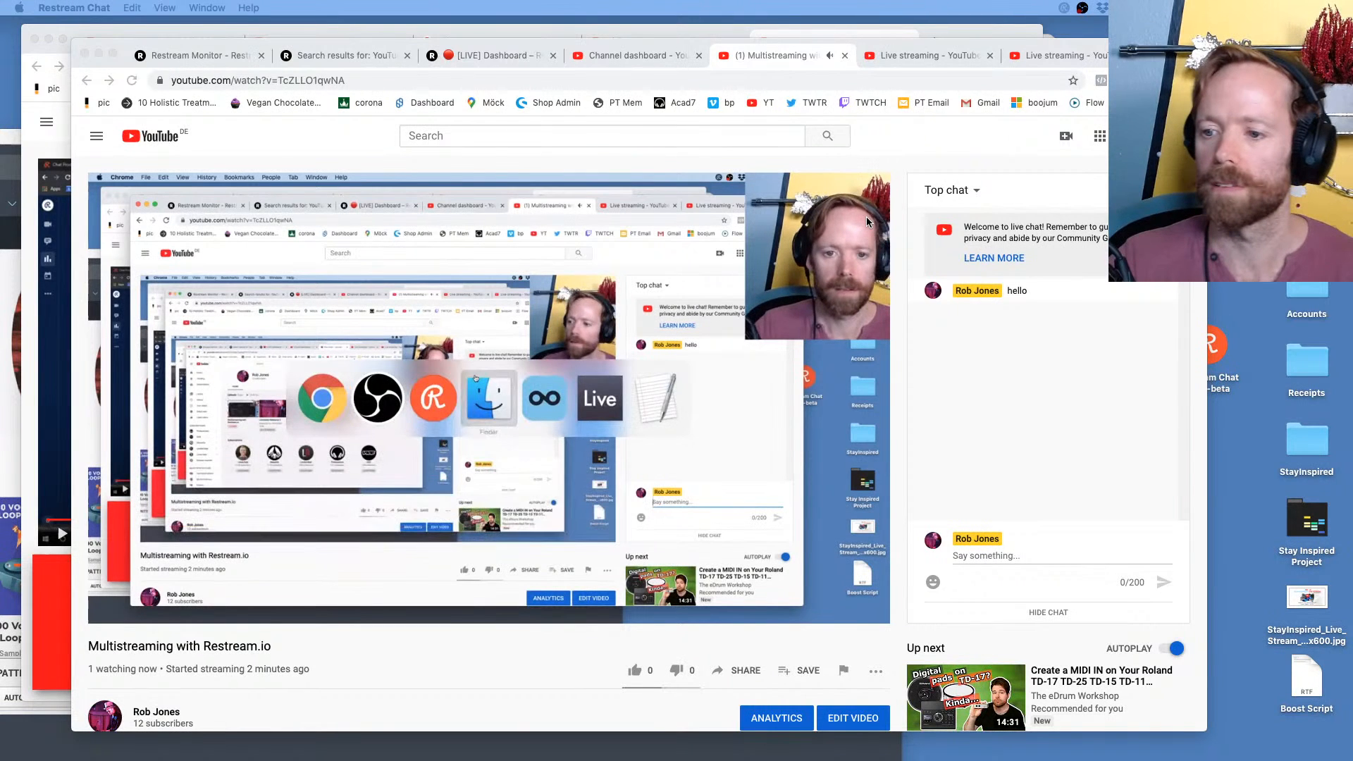
pyautogui.click(780, 59)
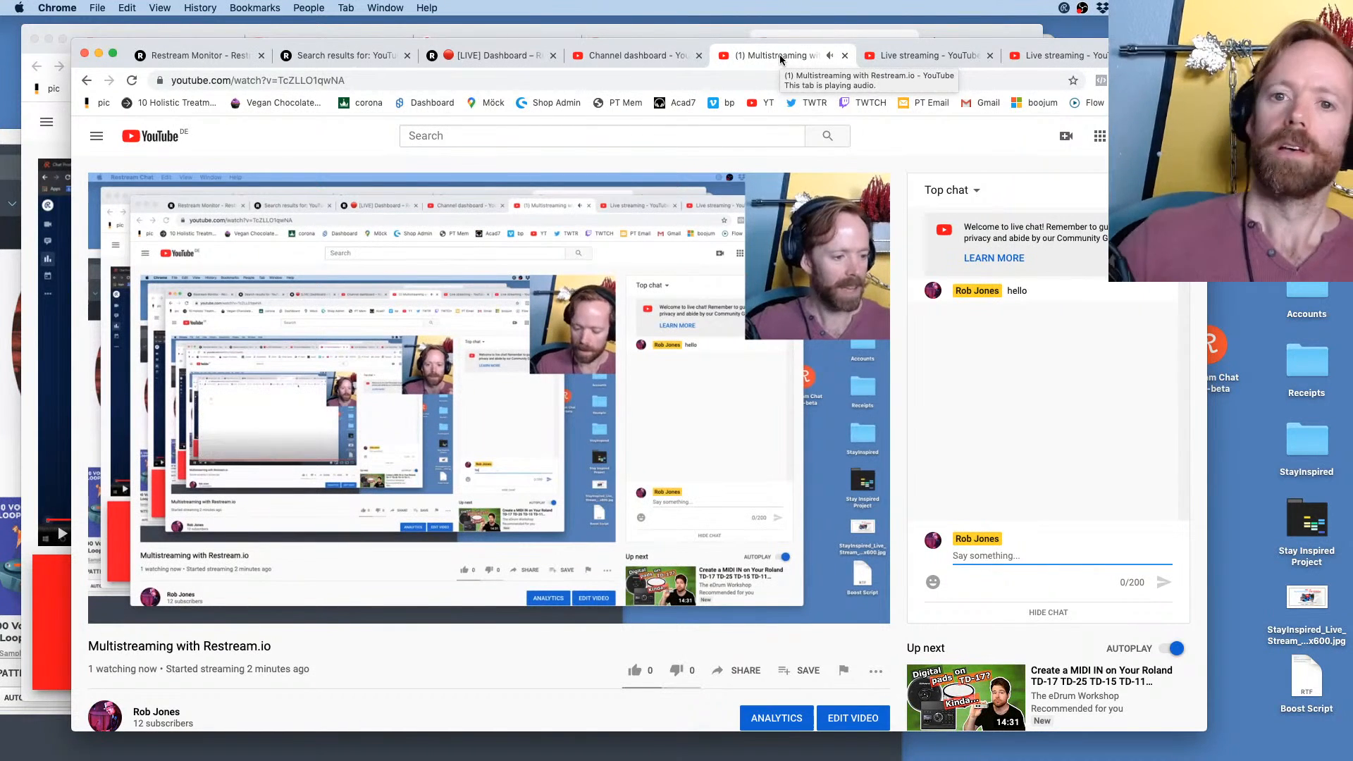
# Close the YouTube live stream page and all remaining YouTube Studio pages, leaving the Restream dashboard in view
pyautogui.click(844, 56)
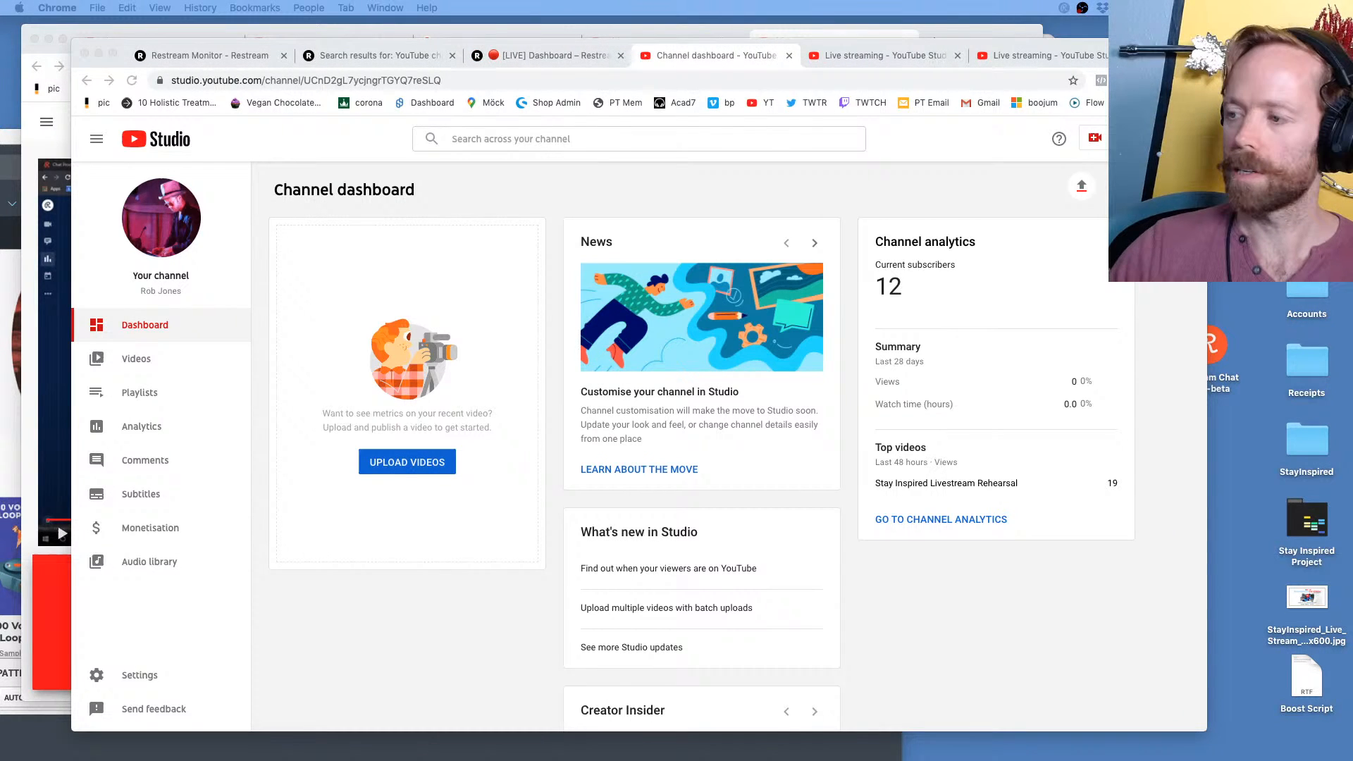
pyautogui.click(1021, 53)
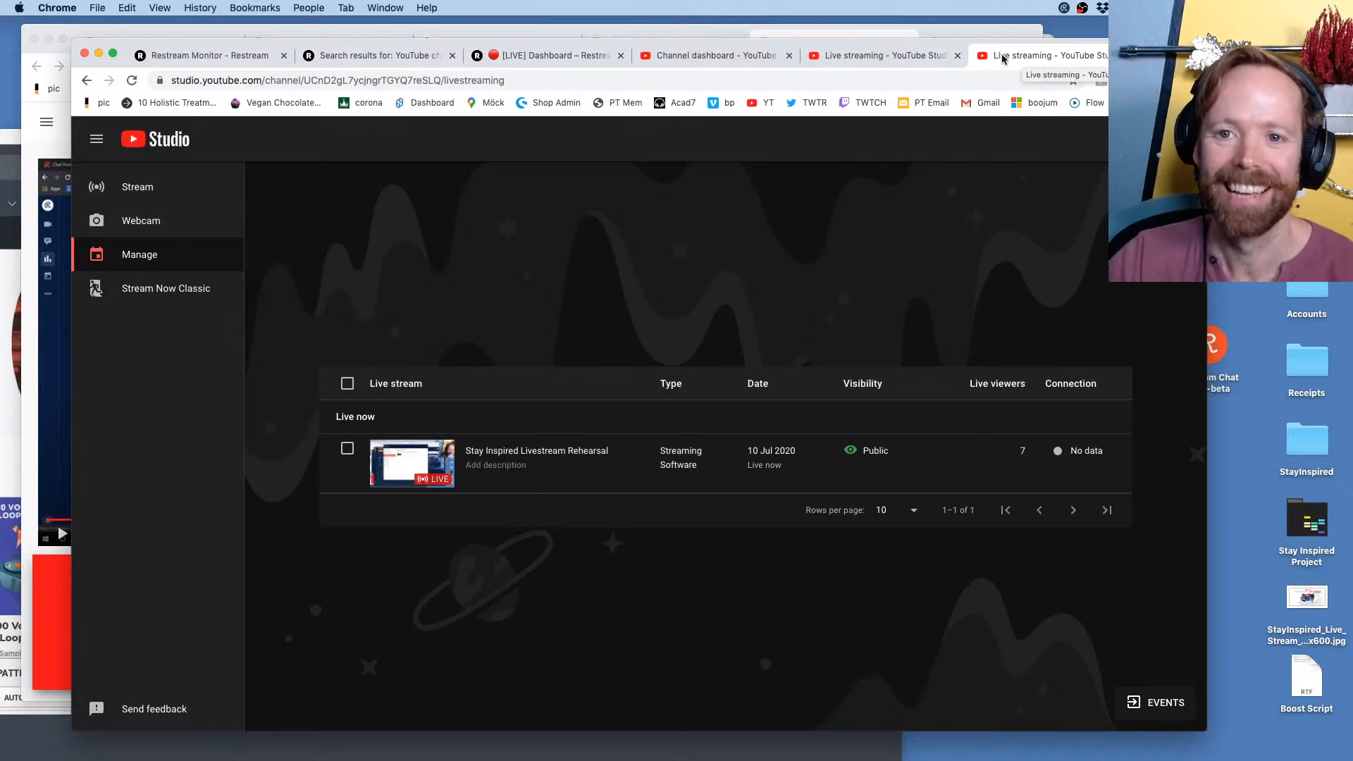
pyautogui.click(859, 55)
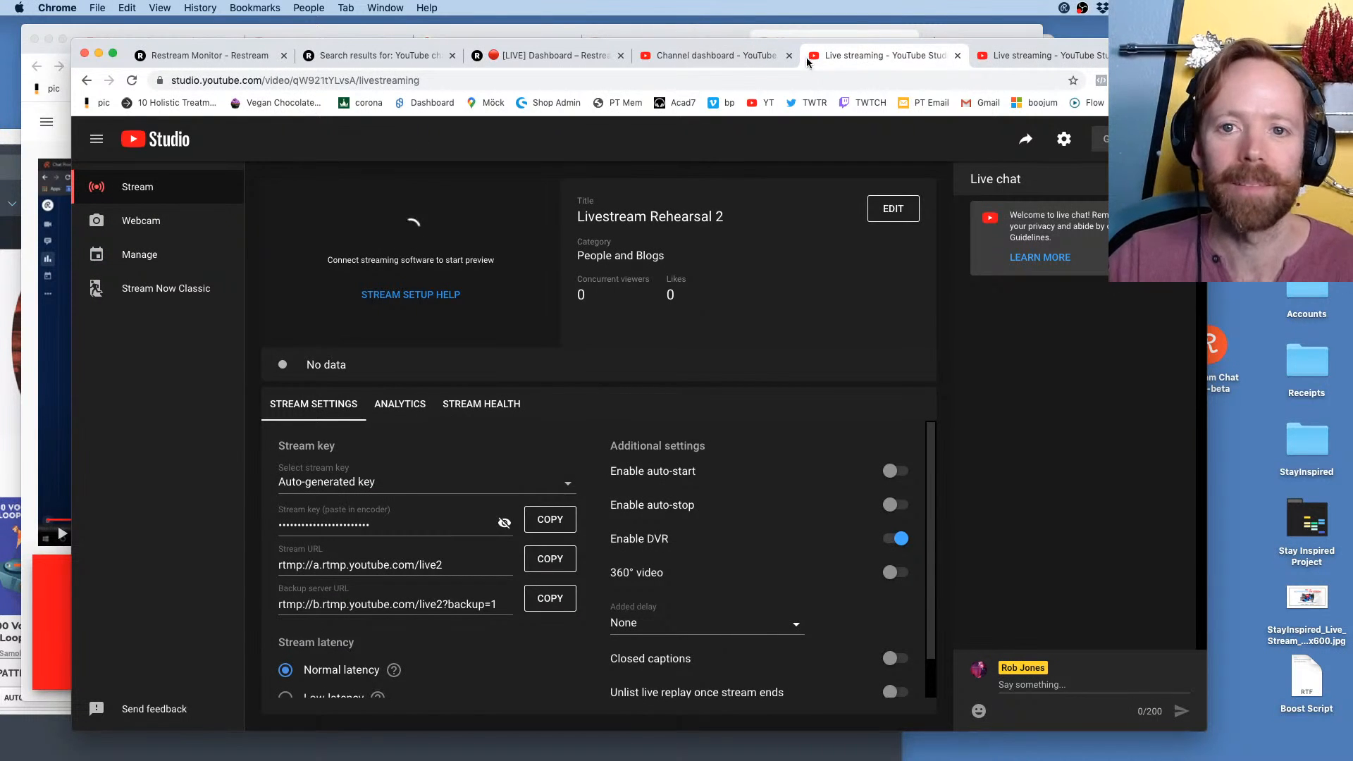
pyautogui.press('super+w')
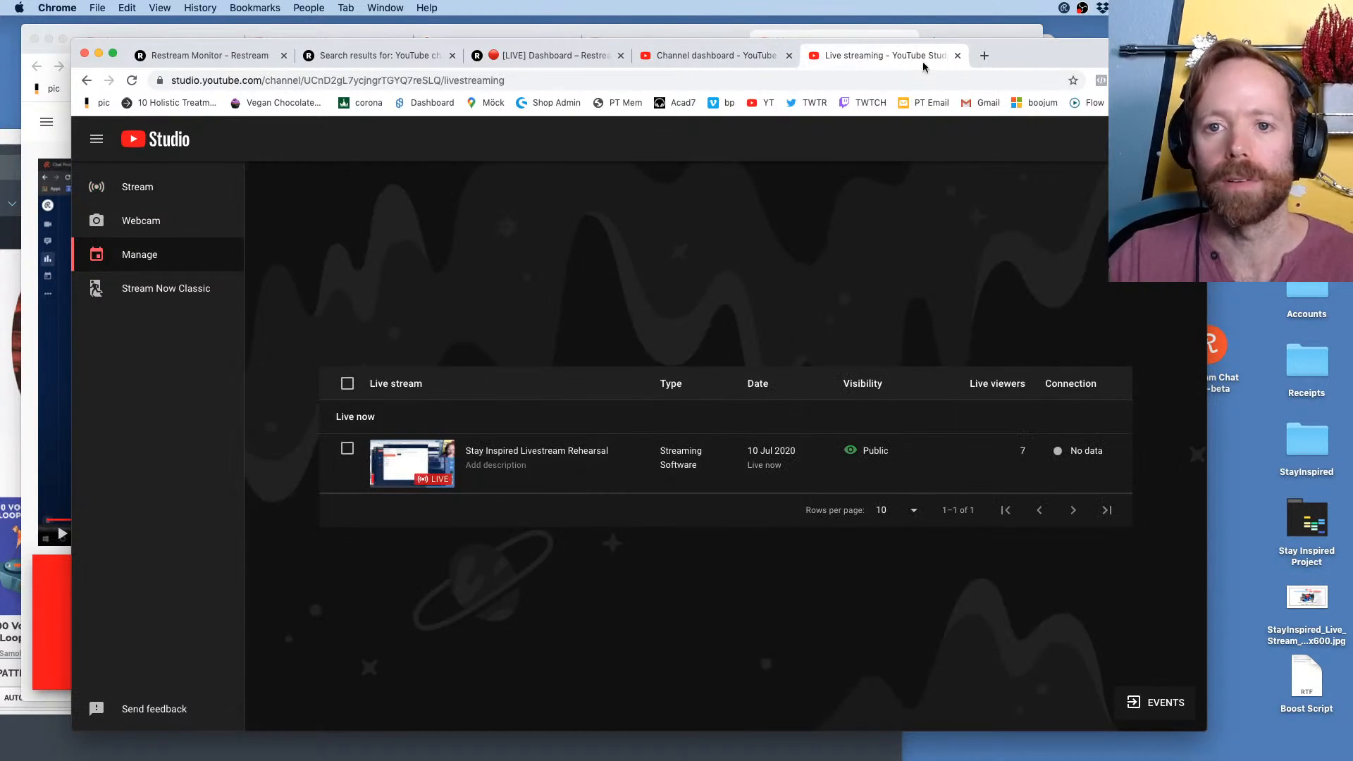
pyautogui.press('super+w')
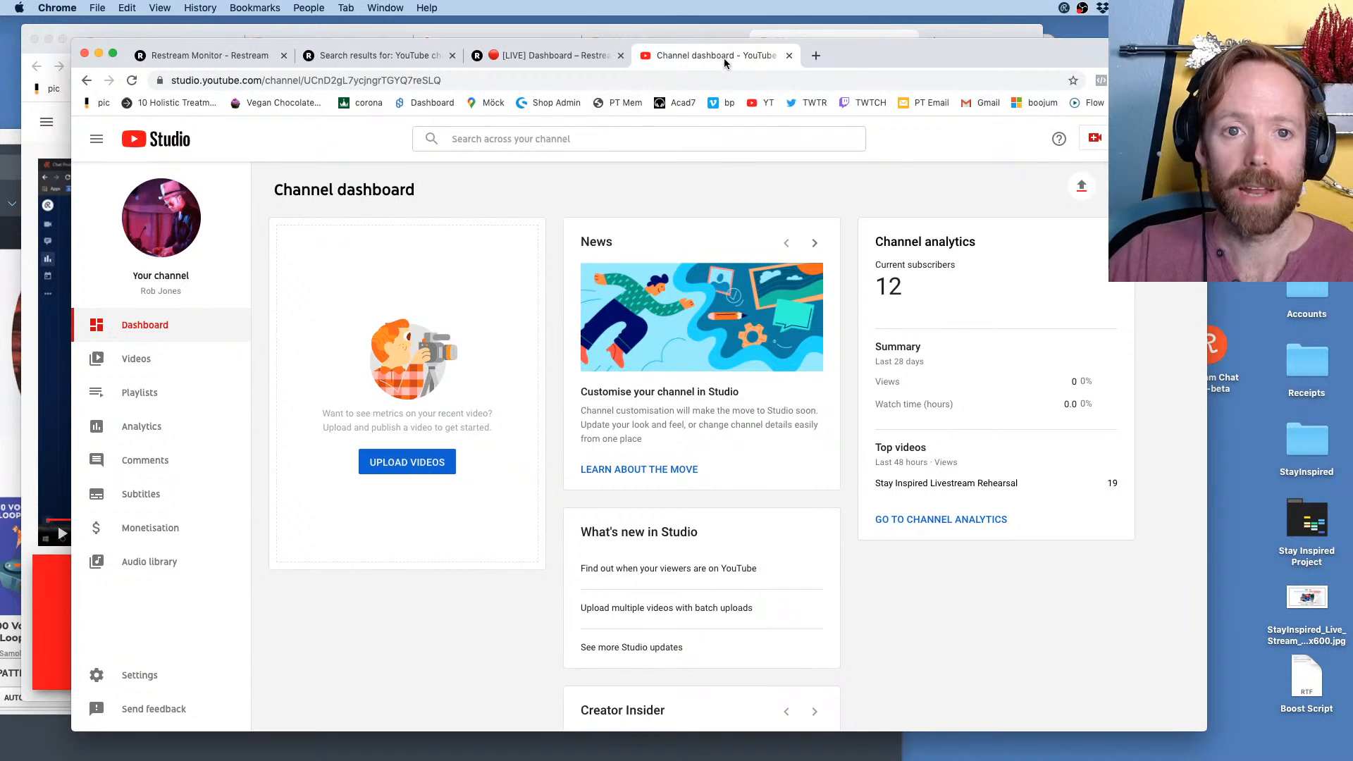
pyautogui.press('super+w')
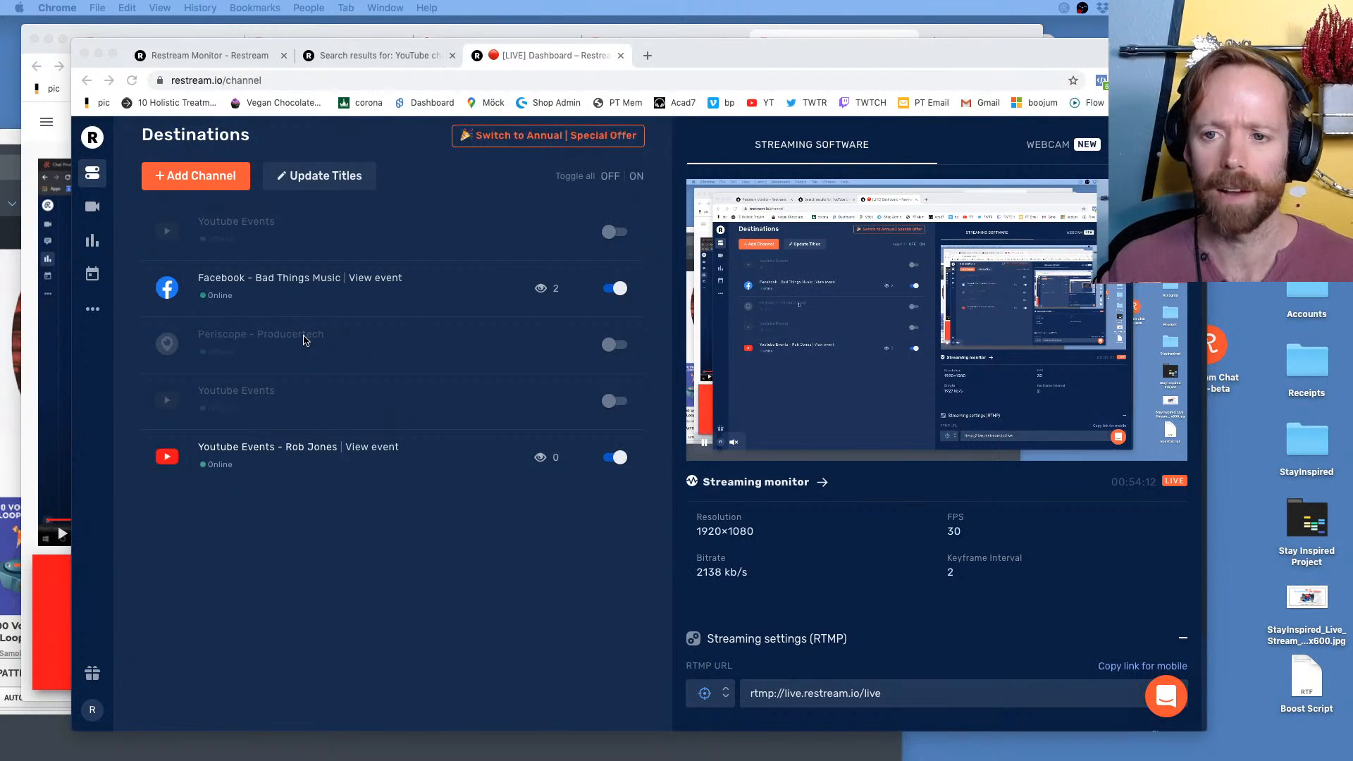
# Switch from the Restream dashboard in Chrome to the Restream Chat app
pyautogui.click(542, 57)
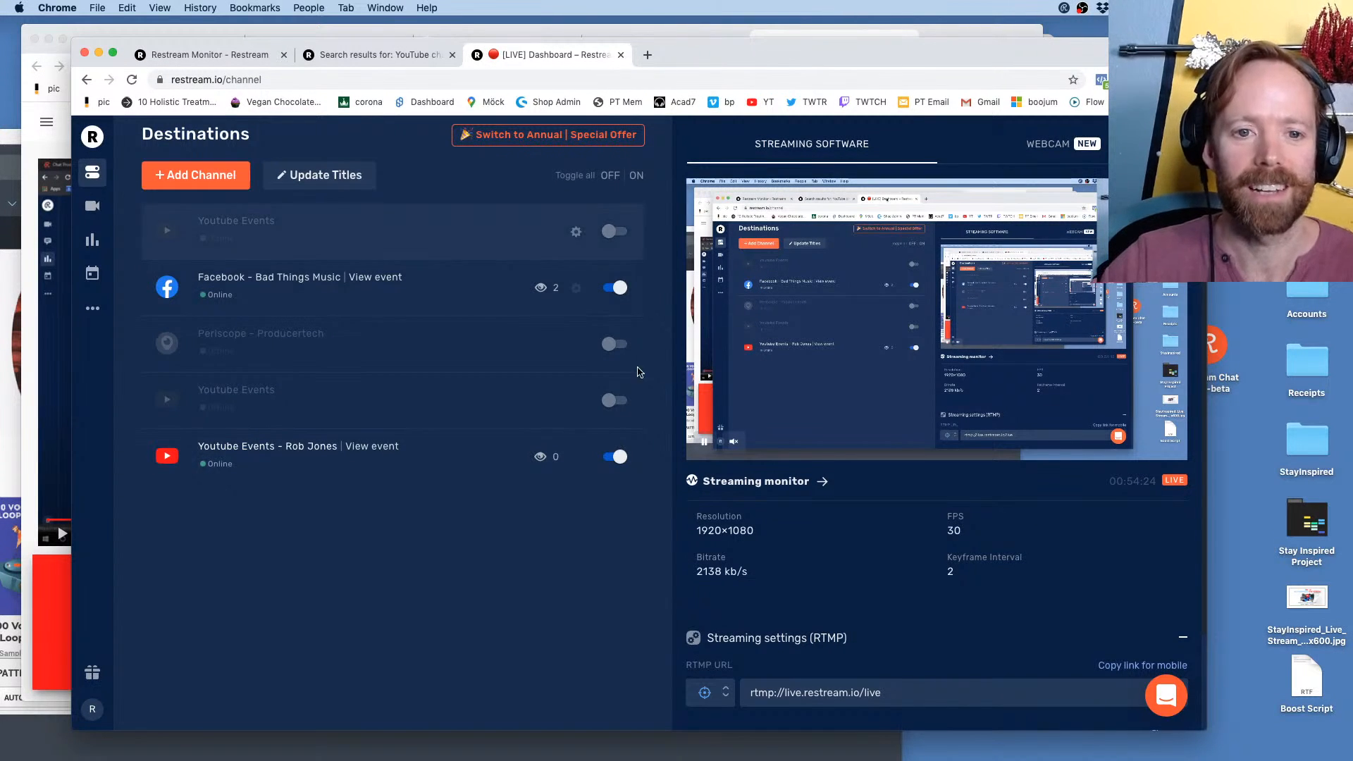
pyautogui.press('super+Tab')
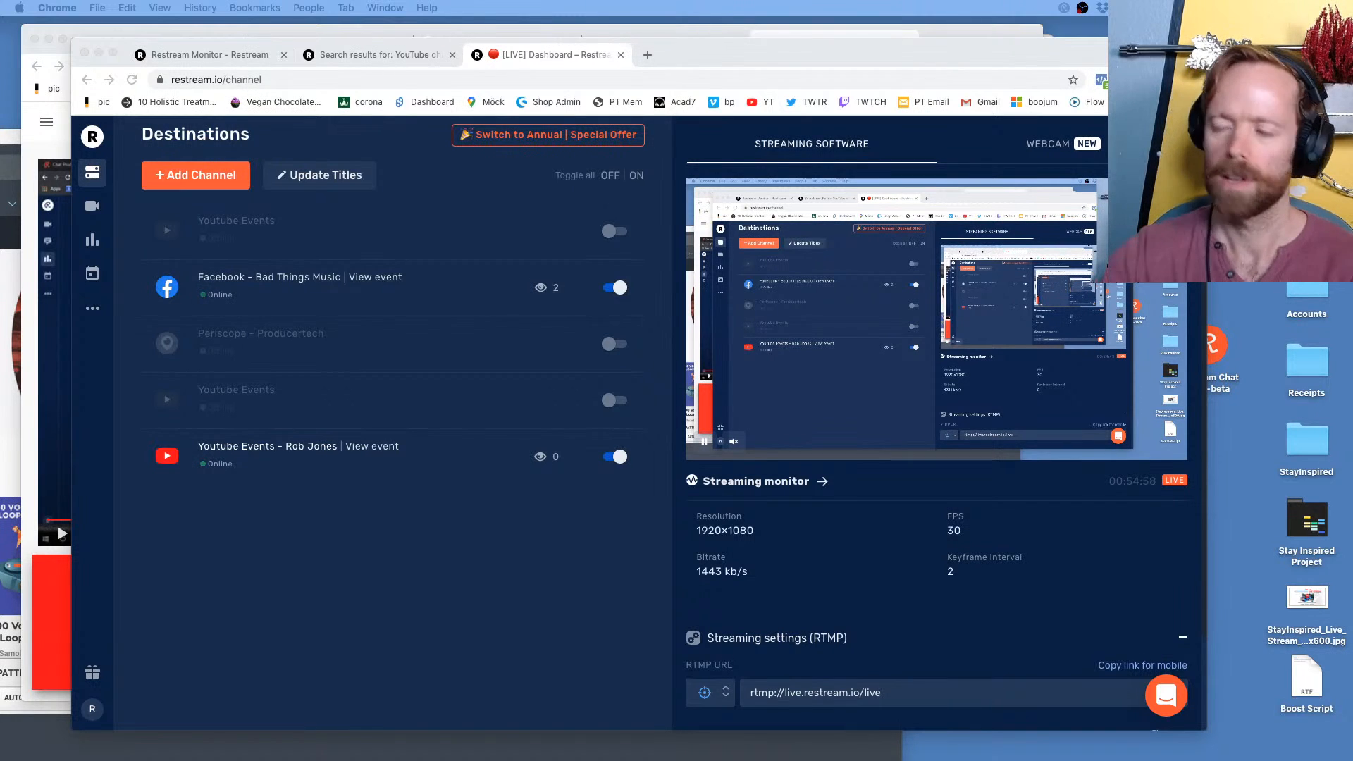
pyautogui.press('super+Tab')
pyautogui.click(564, 378)
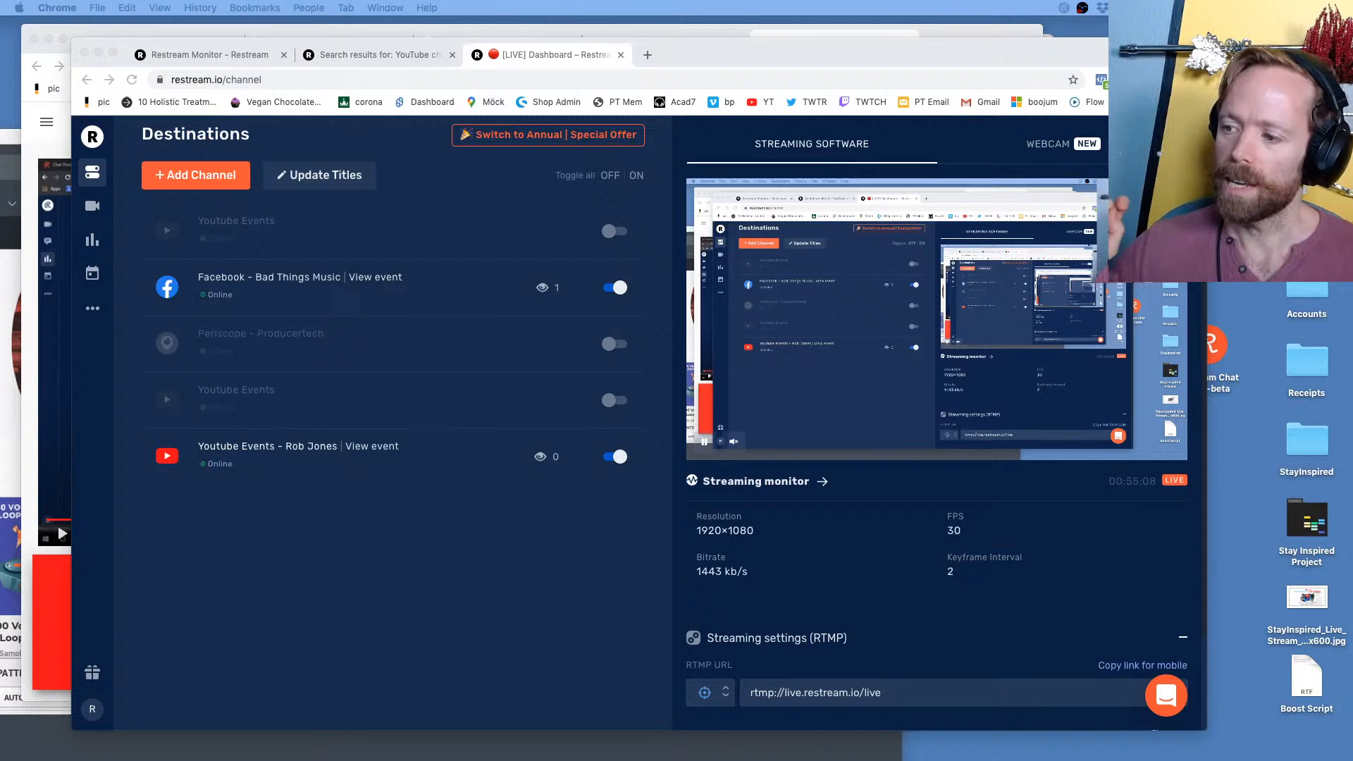
pyautogui.press('super+Tab')
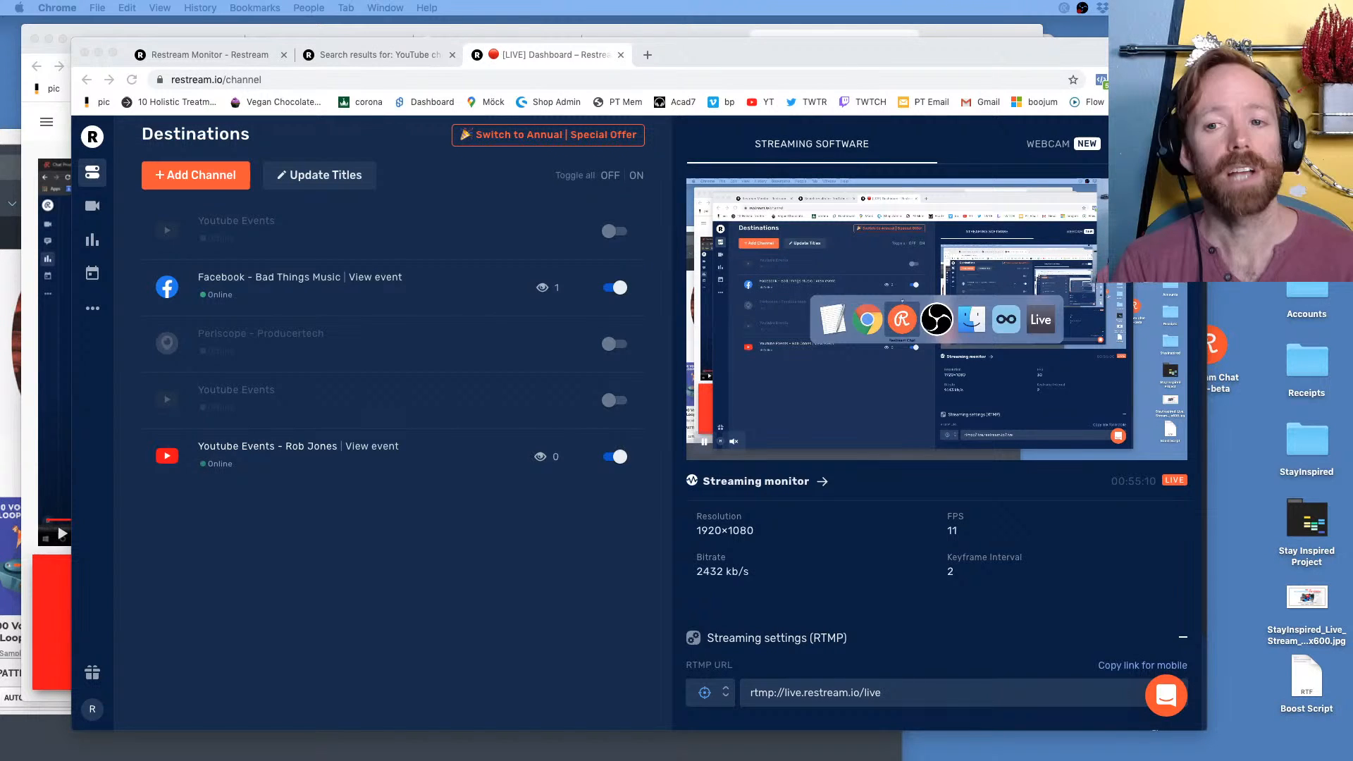
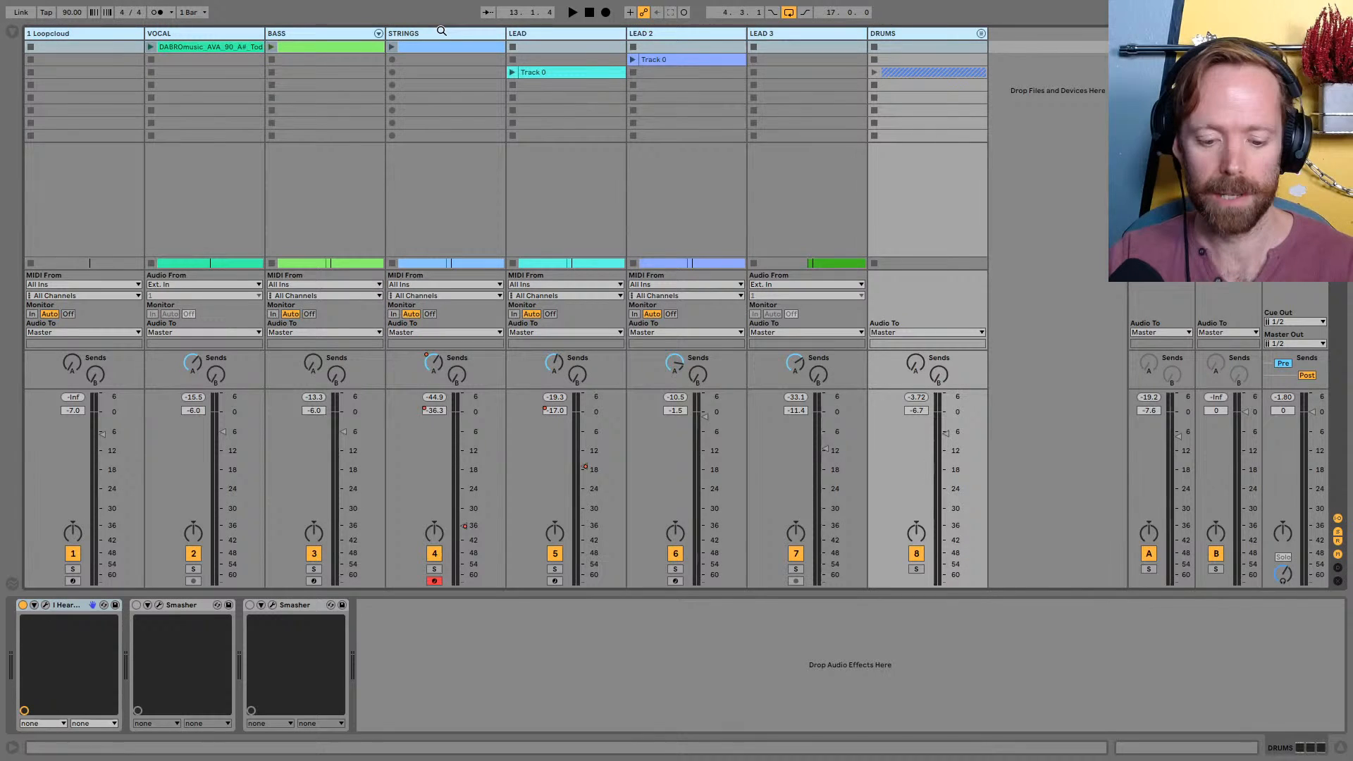
# Switch to the arrangement view, enlarge the height of all track lanes and select the VOCAL clip
pyautogui.press('Tab')
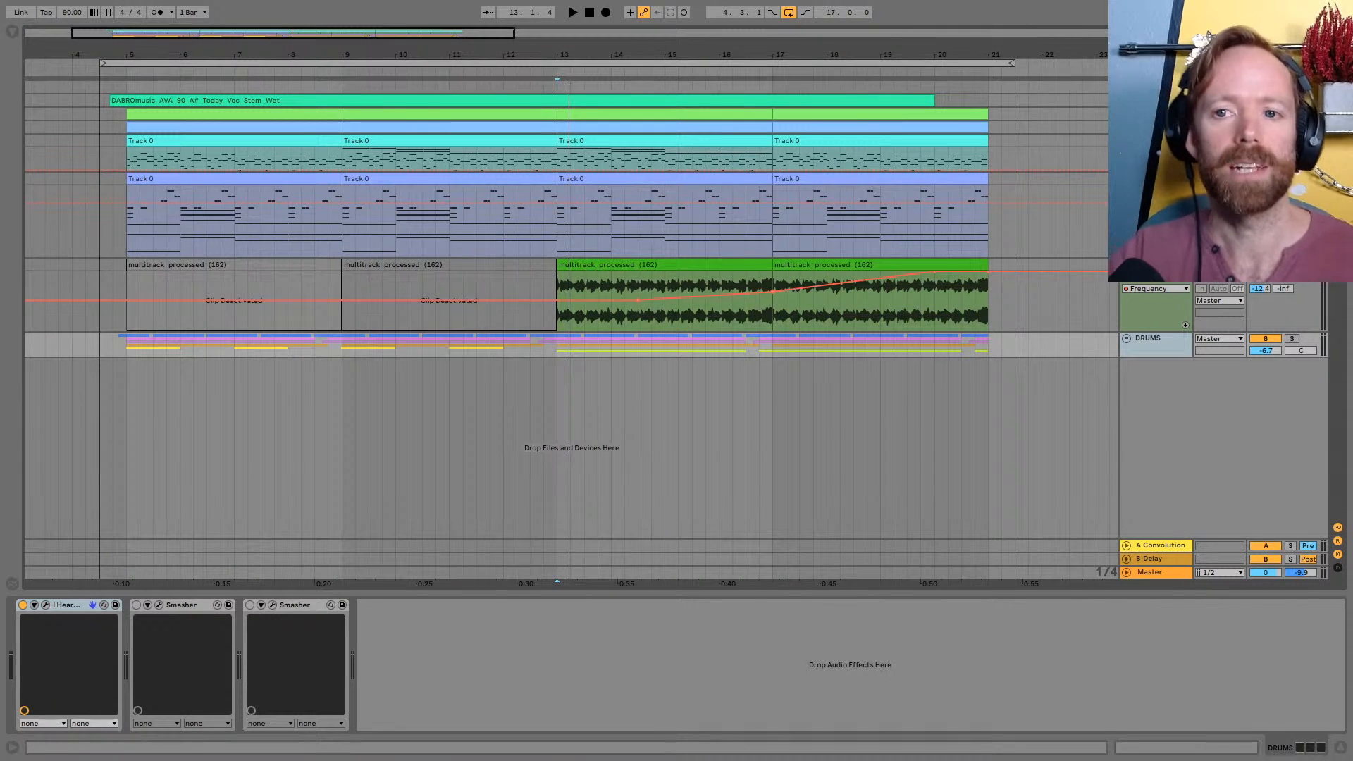
pyautogui.click(1156, 101)
pyautogui.hotkey('ctrl', 'a')
pyautogui.moveTo(1156, 107)
pyautogui.mouseDown()
pyautogui.moveTo(1156, 157)
pyautogui.moveTo(1156, 132)
pyautogui.mouseUp()
pyautogui.click(916, 137)
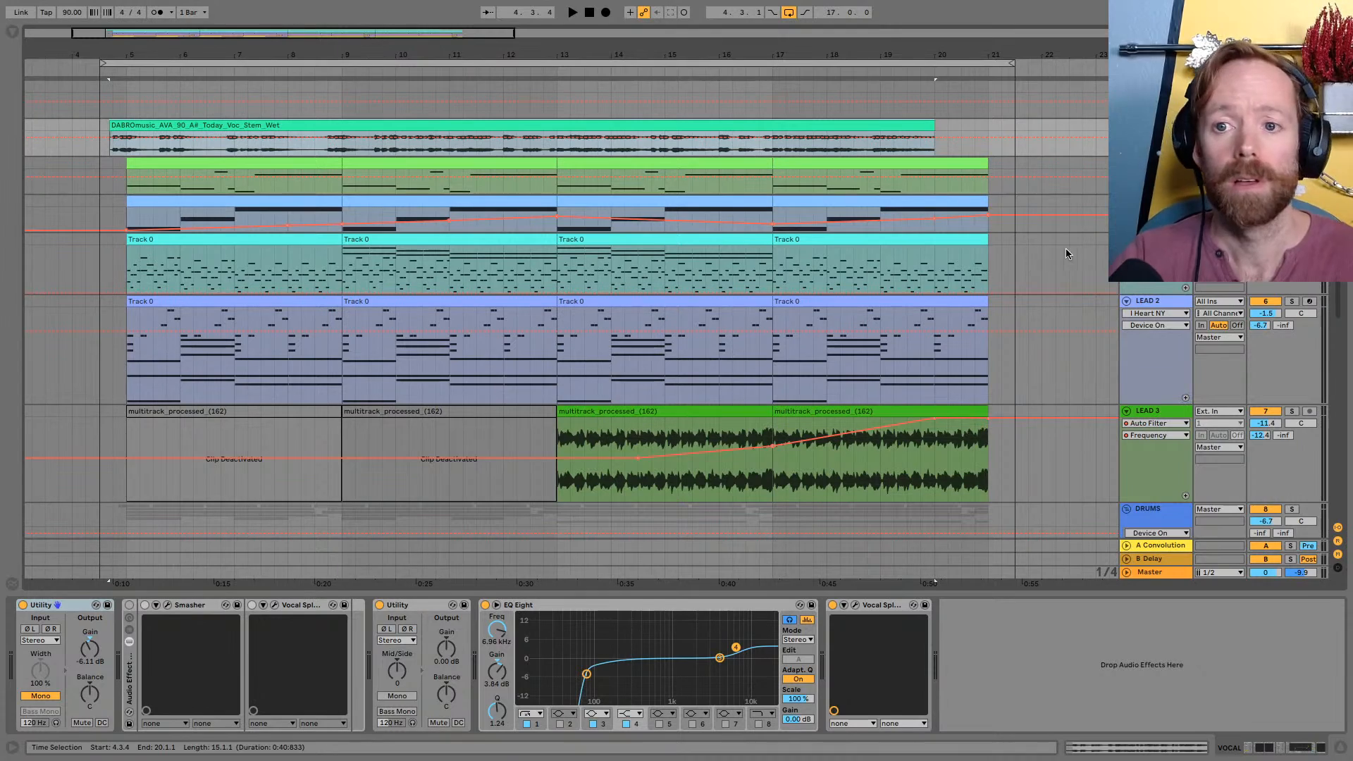
# Select the arrangement's loop range and play the song from the loop start with the system volume raised
pyautogui.moveTo(620, 55); pyautogui.dragTo(621, 46)
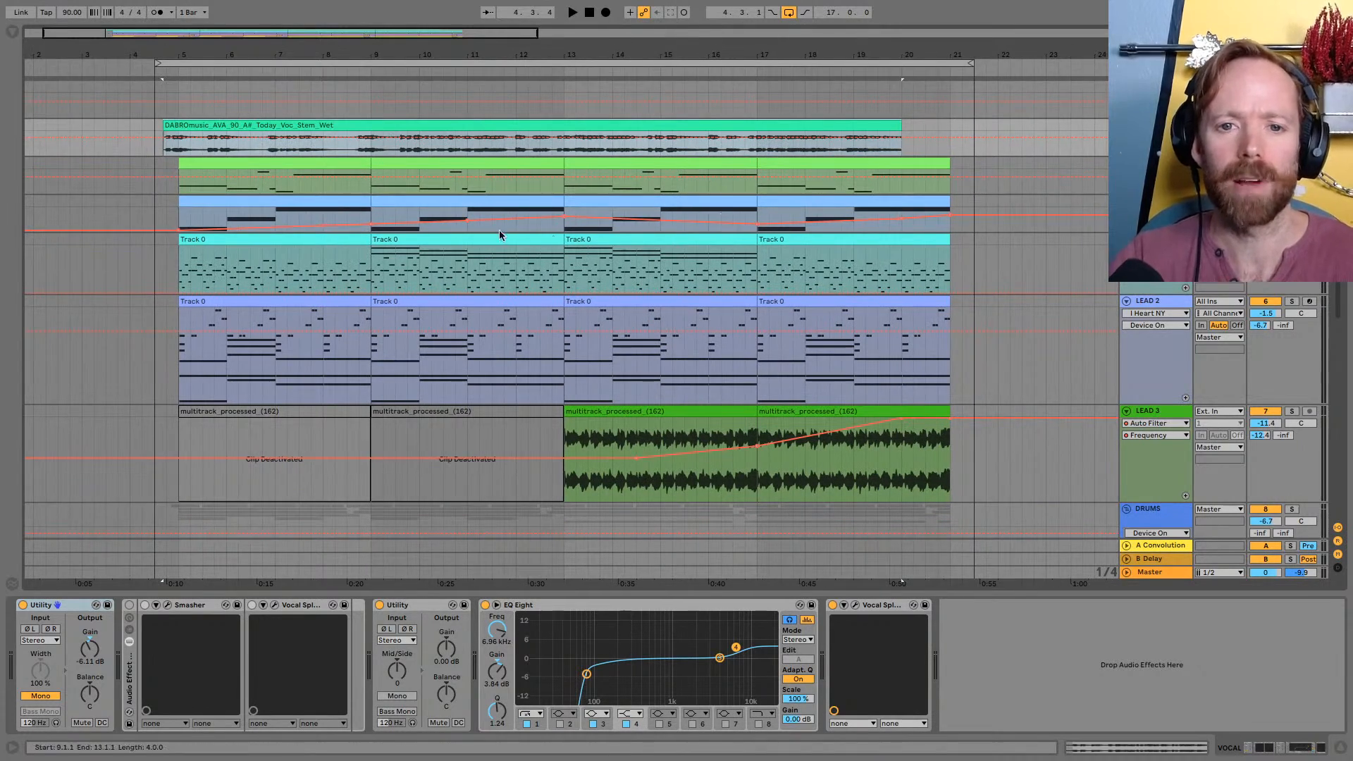
pyautogui.scroll(-5, 507, 212)
pyautogui.scroll(-6, 551, 243)
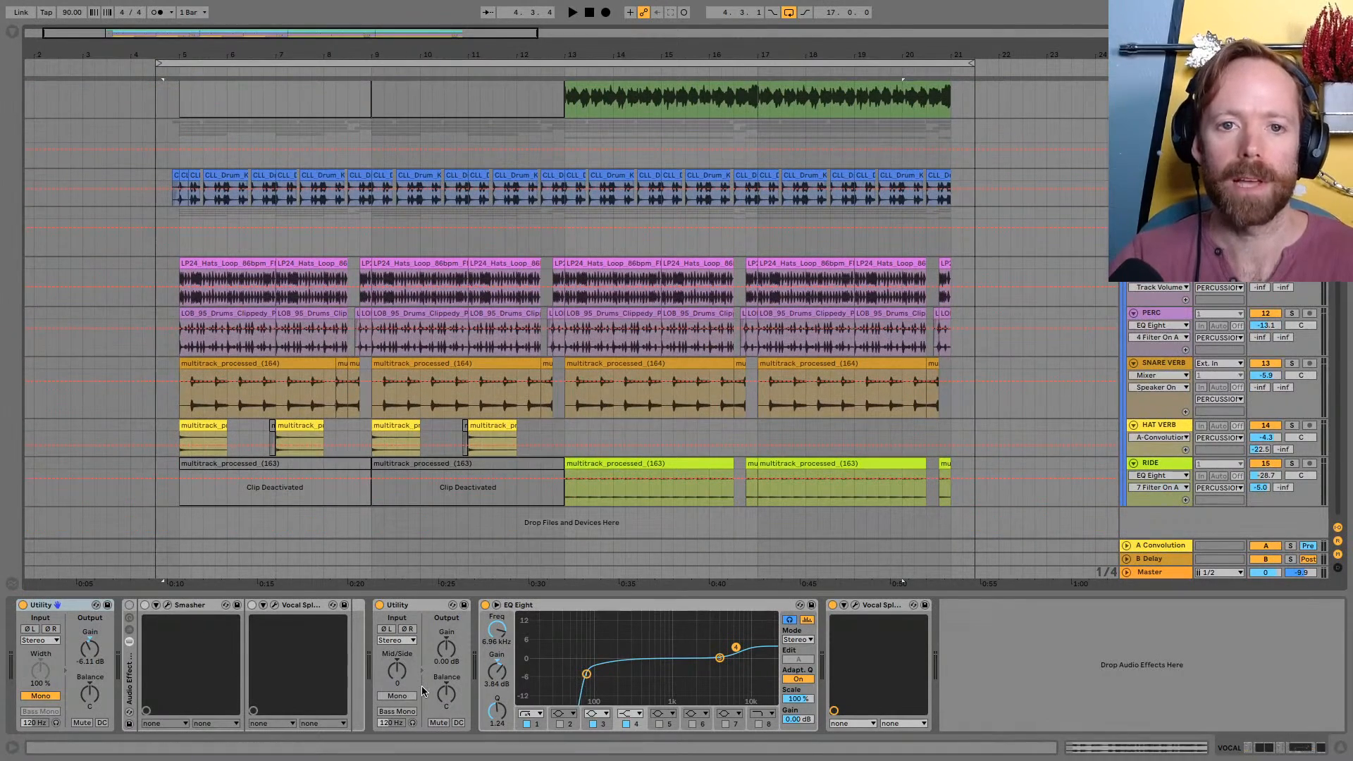
pyautogui.scroll(8, 642, 413)
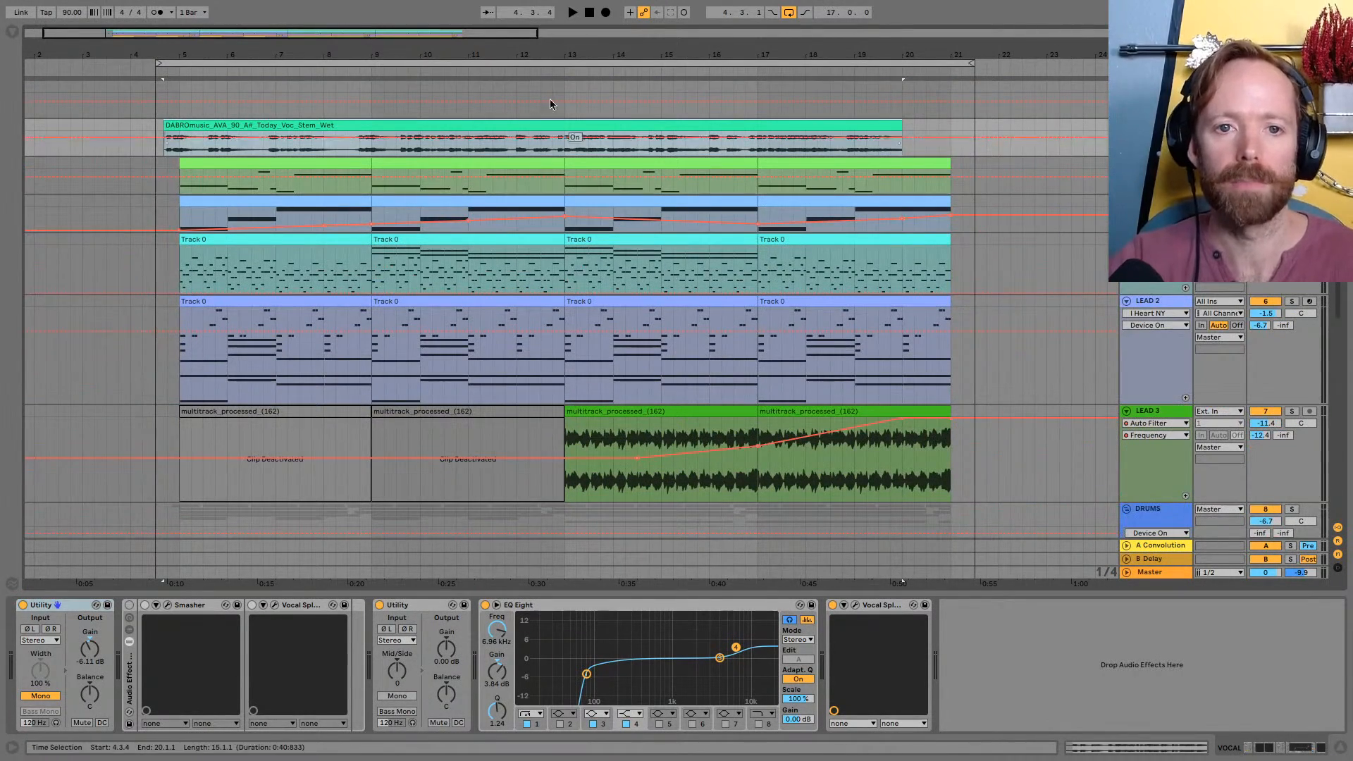
pyautogui.moveTo(543, 43); pyautogui.dragTo(559, 74)
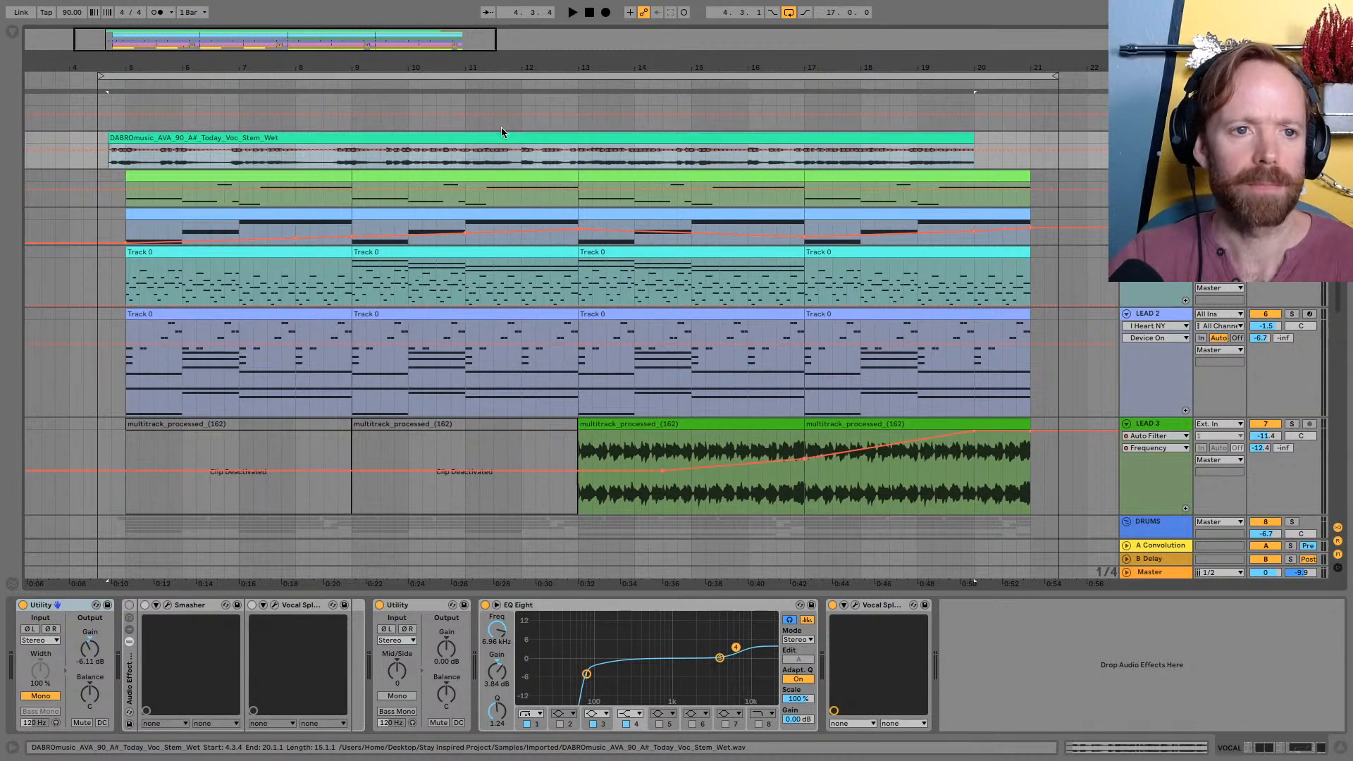
pyautogui.click(436, 75)
pyautogui.press('space')
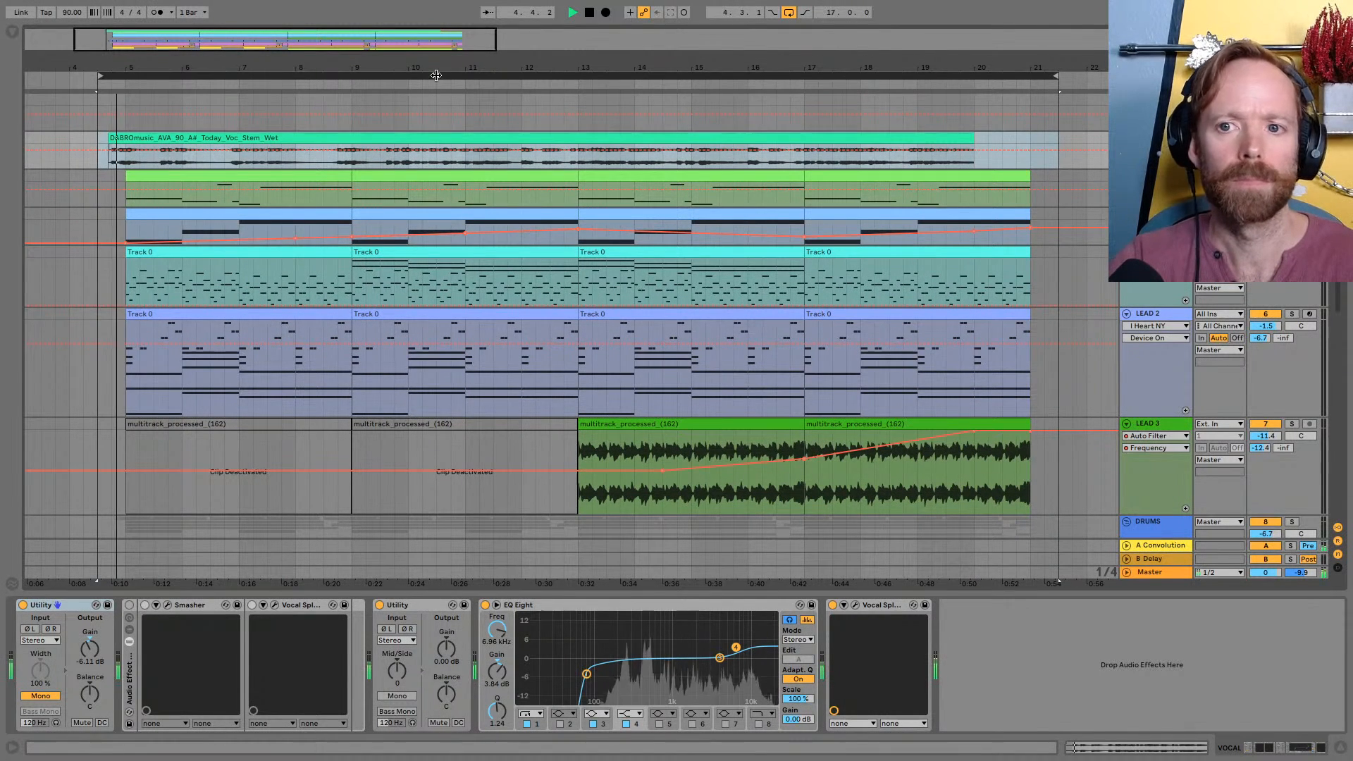
pyautogui.press('XF86AudioRaiseVolume')
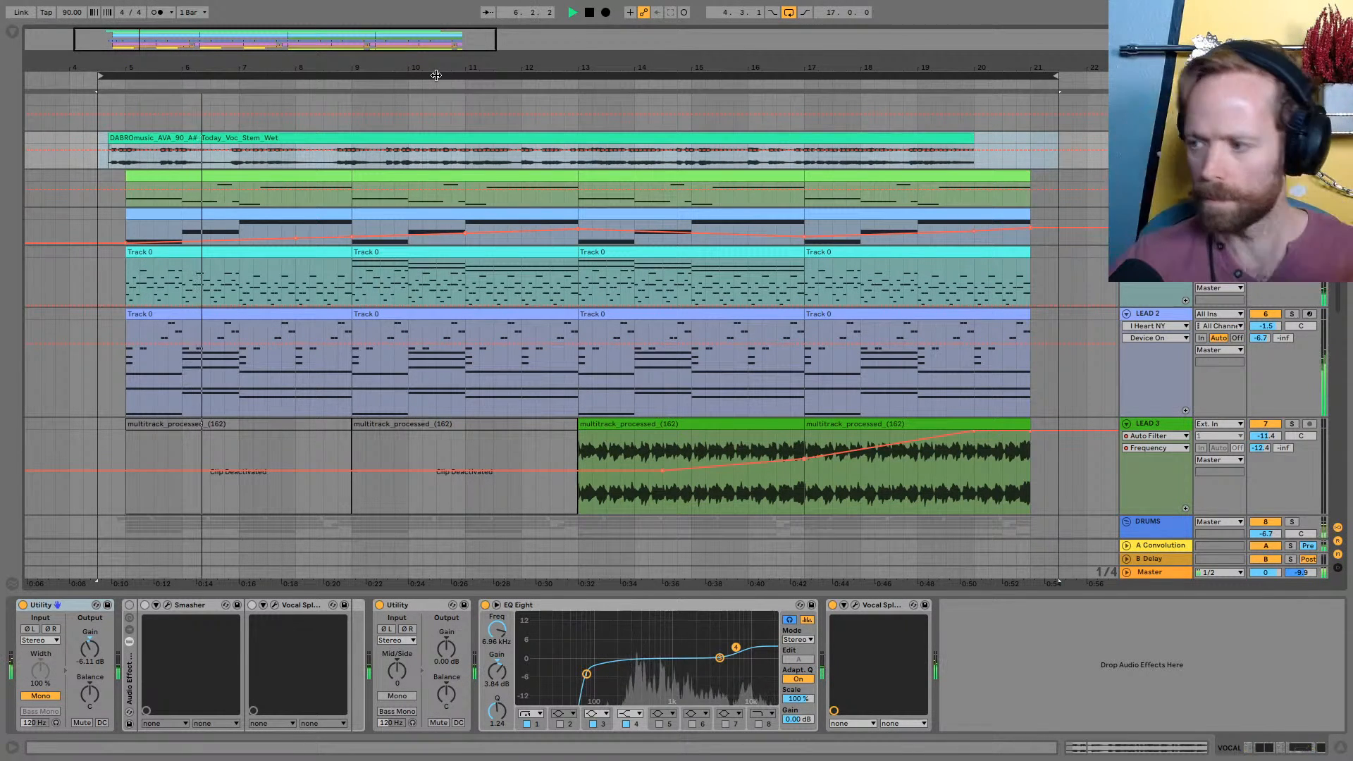
# Lower the Master volume to -5.2 dB in the session mixer and return to the arrangement view
pyautogui.press('Tab')
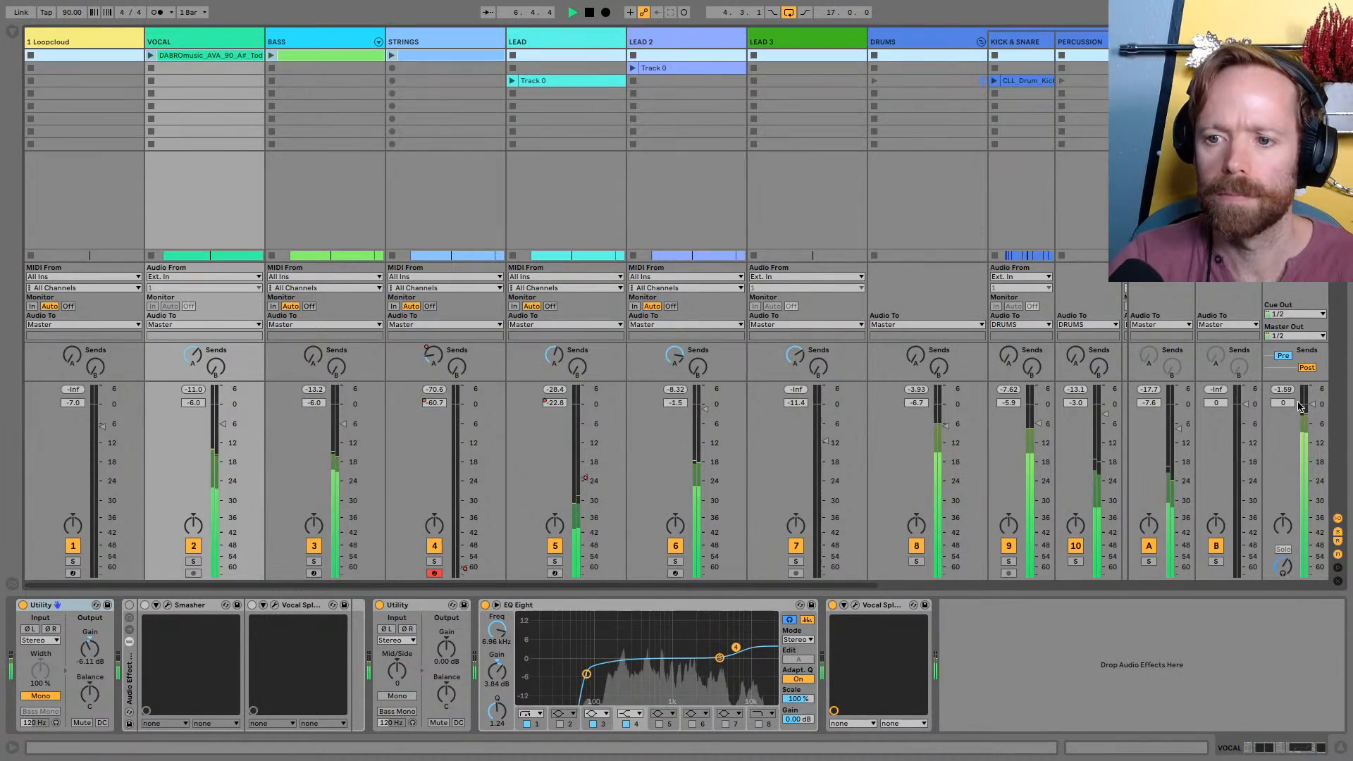
pyautogui.moveTo(1301, 407); pyautogui.dragTo(1313, 422)
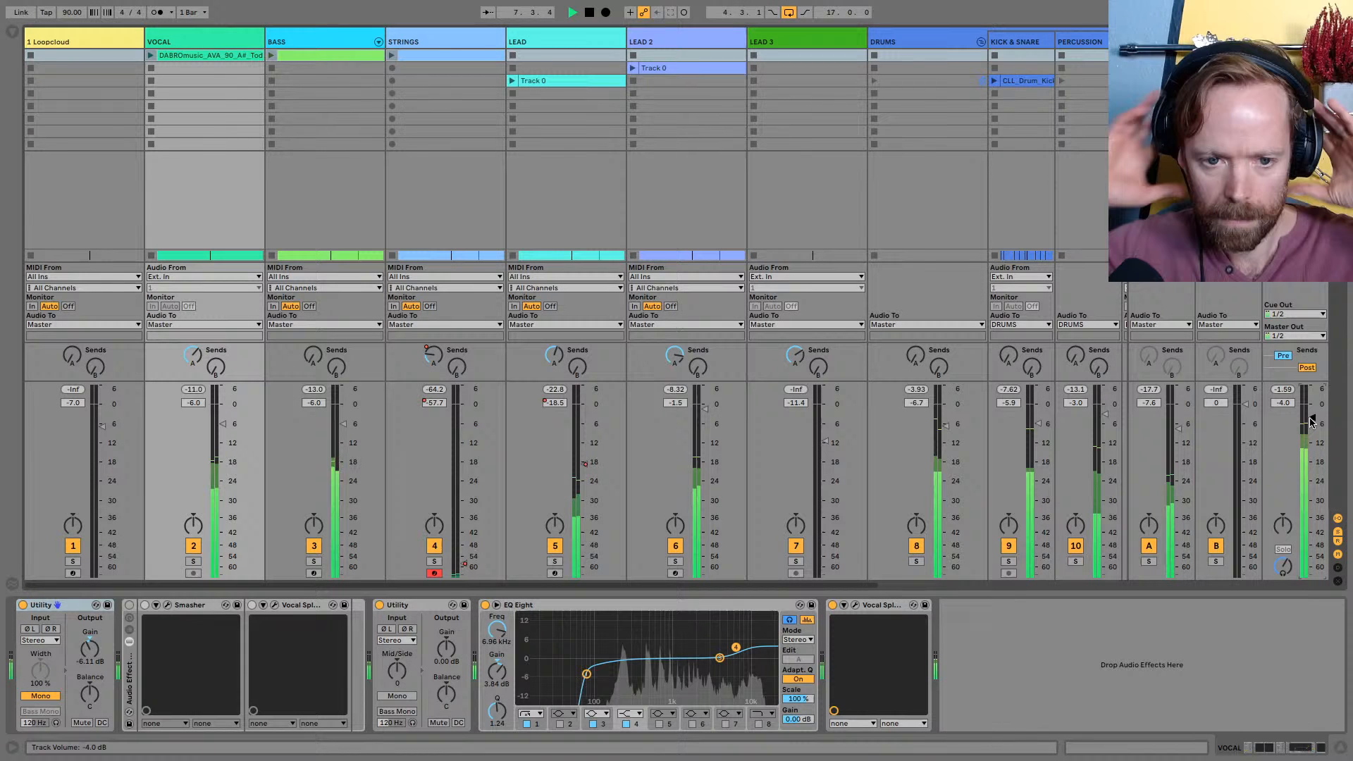
pyautogui.moveTo(1311, 421); pyautogui.dragTo(1312, 425)
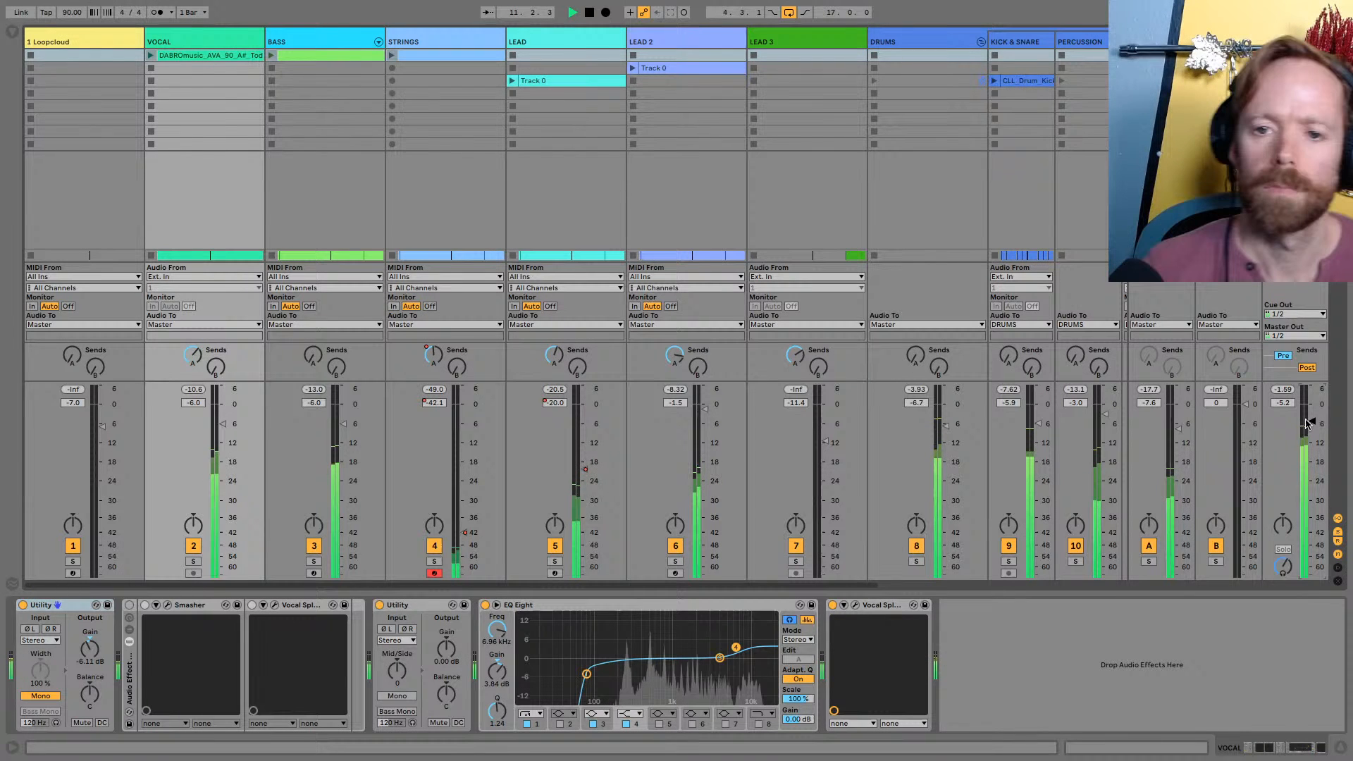
pyautogui.press('Tab')
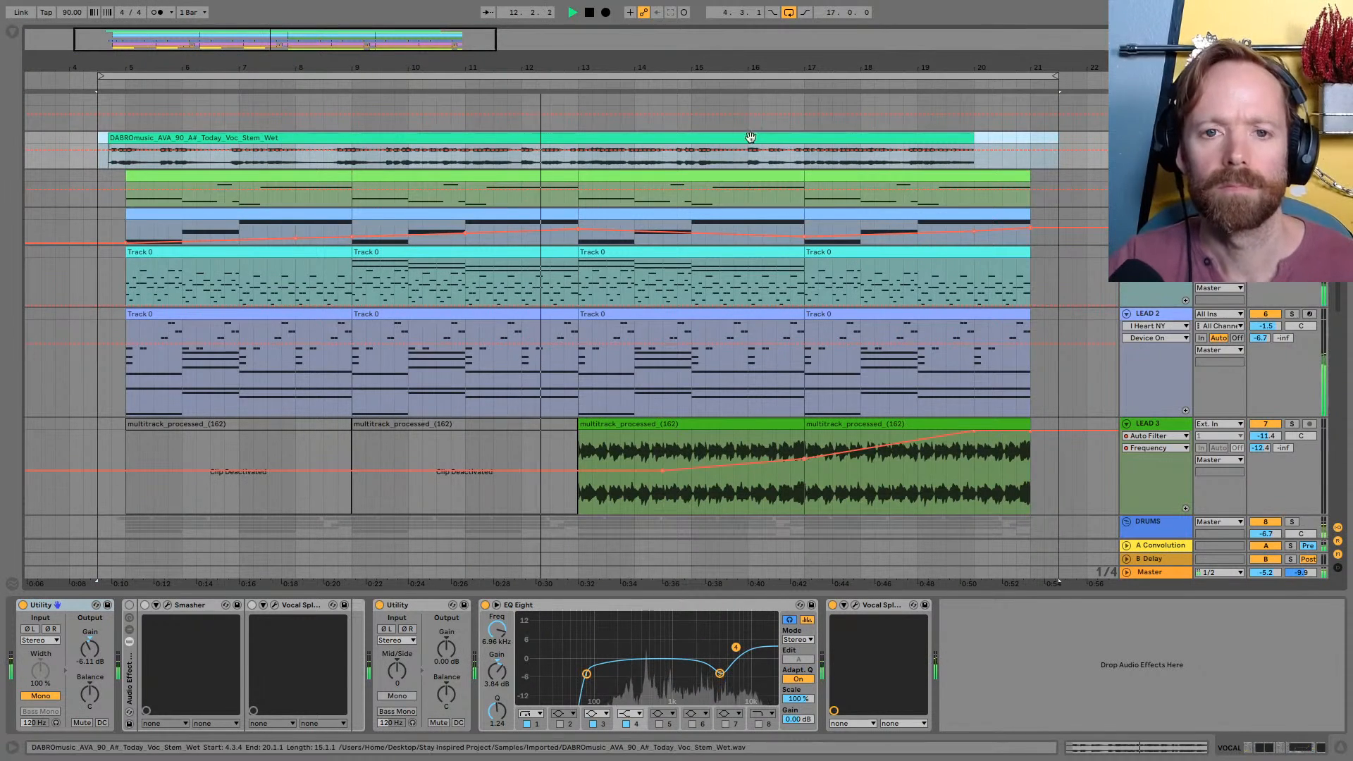
# Follow the playback through the arrangement, examining the melodic tracks and the drum group tracks
pyautogui.scroll(-5, 850, 234)
pyautogui.scroll(-5, 849, 229)
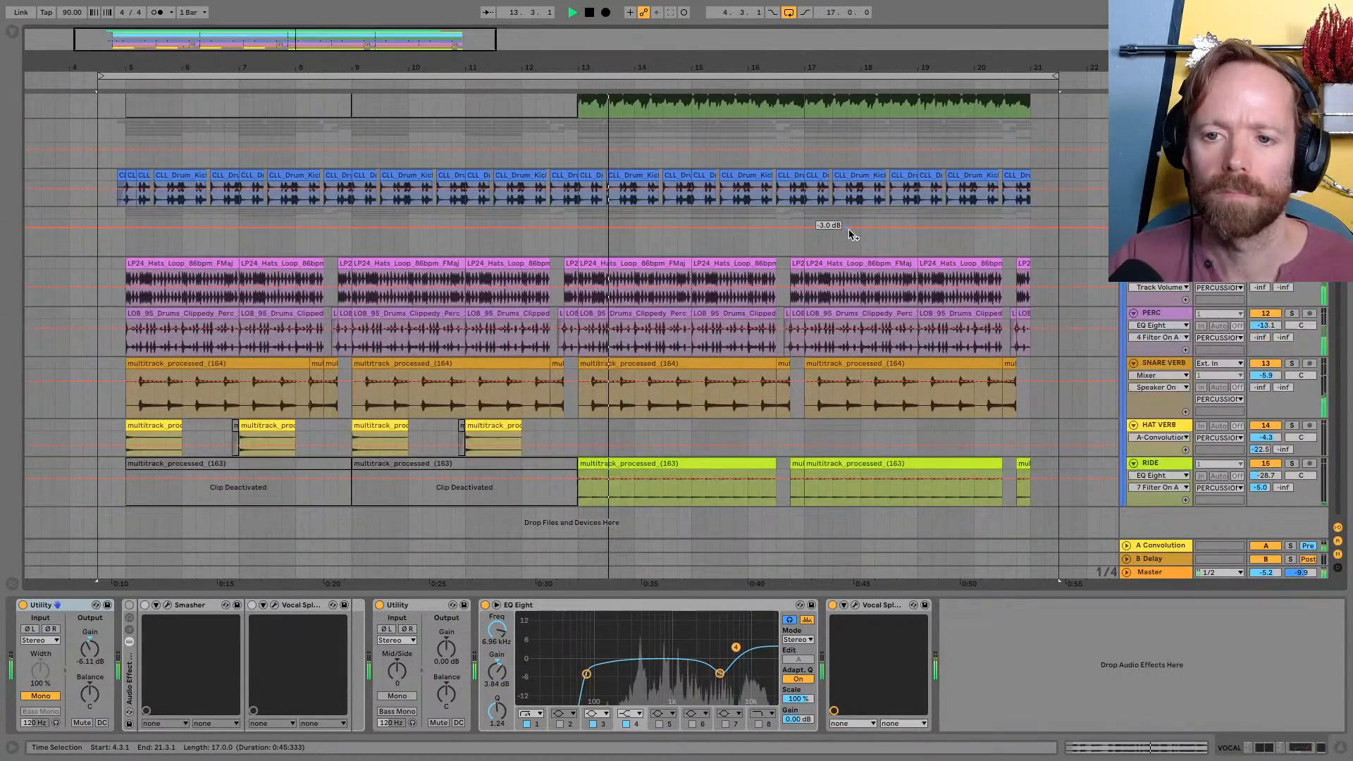
pyautogui.scroll(9, 848, 229)
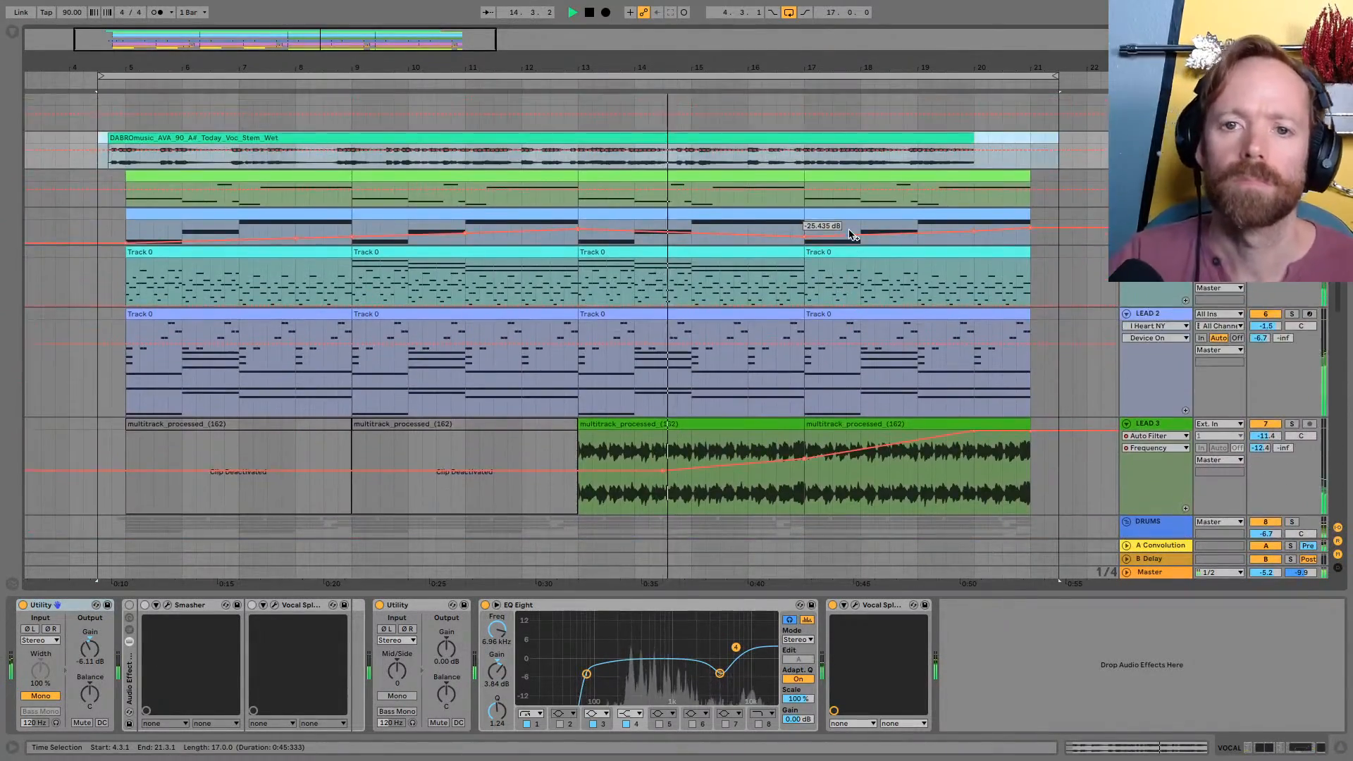
pyautogui.moveTo(856, 68); pyautogui.dragTo(855, 60)
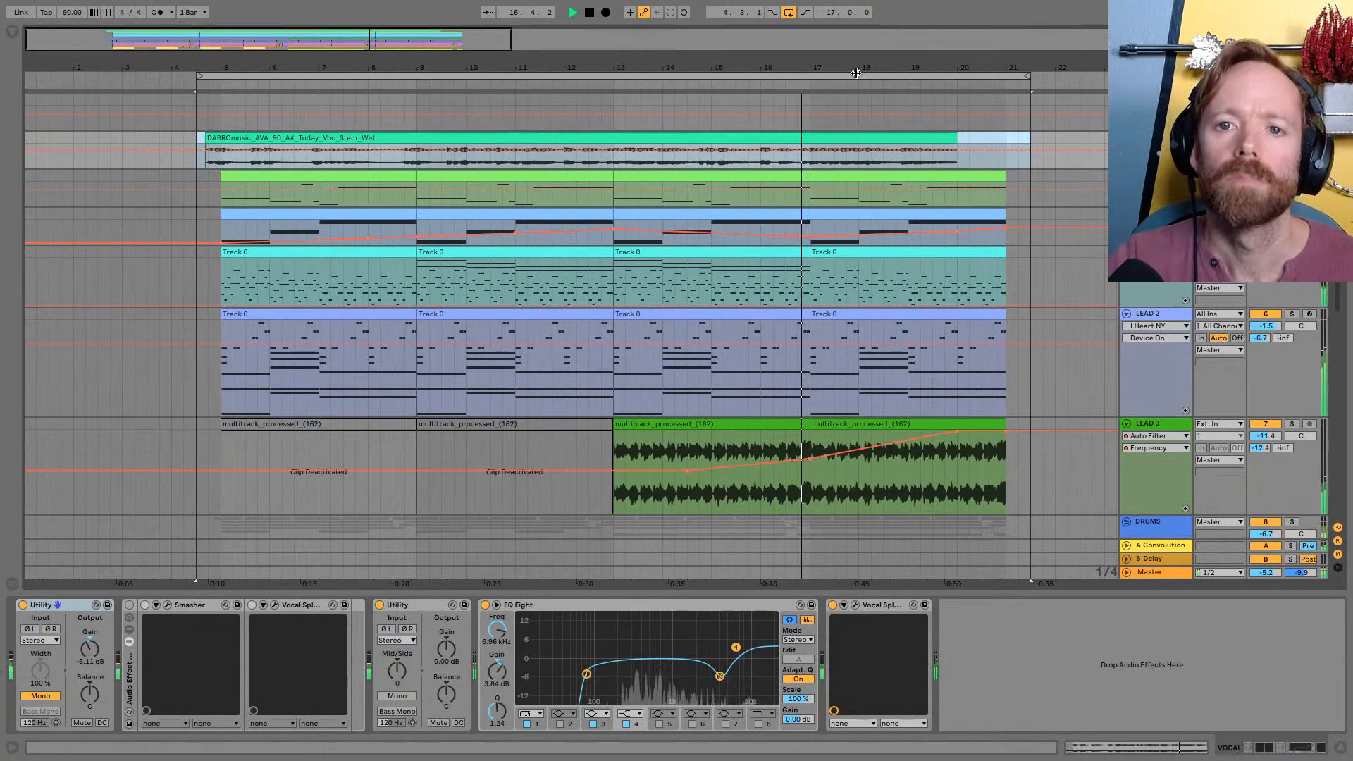
pyautogui.moveTo(856, 63)
pyautogui.mouseDown()
pyautogui.moveTo(817, 64)
pyautogui.moveTo(848, 67)
pyautogui.mouseUp()
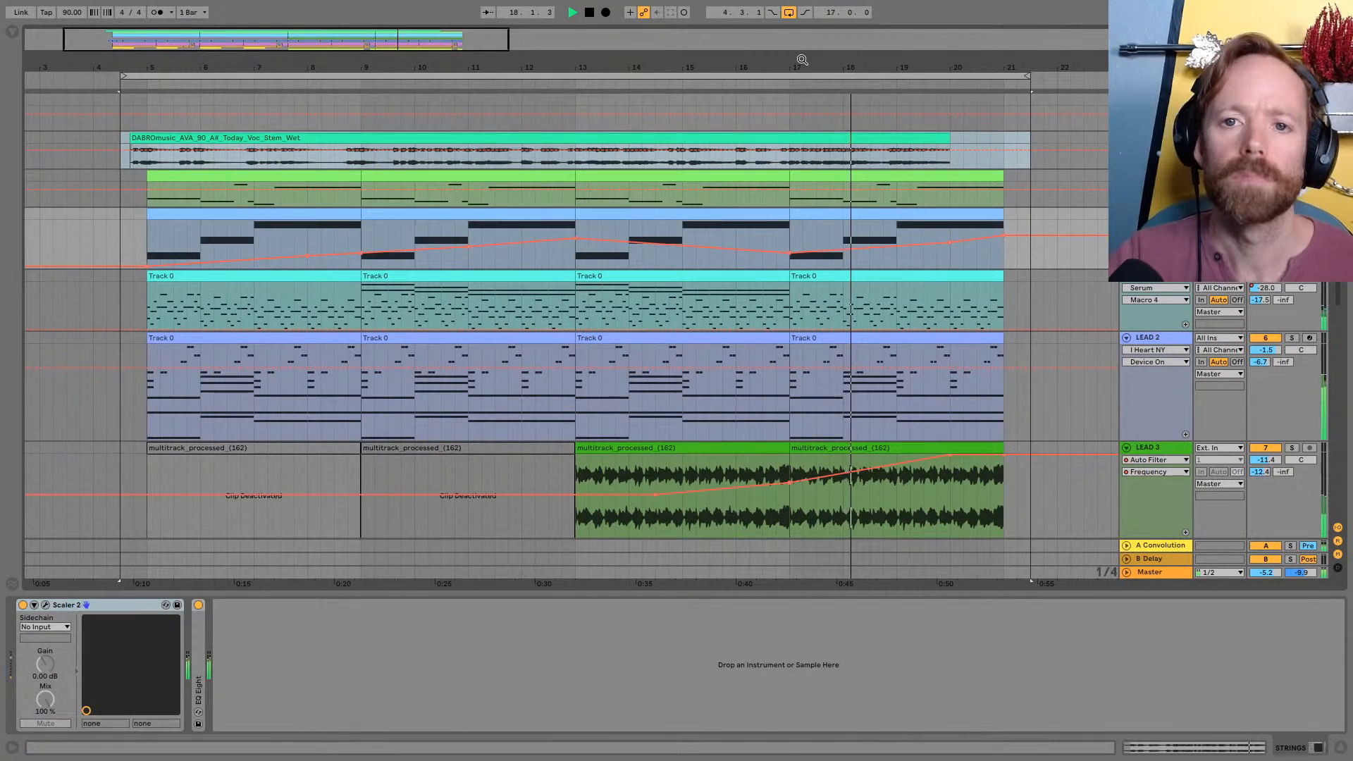
pyautogui.moveTo(801, 58); pyautogui.dragTo(800, 51)
pyautogui.scroll(-3, 914, 232)
pyautogui.scroll(-8, 914, 232)
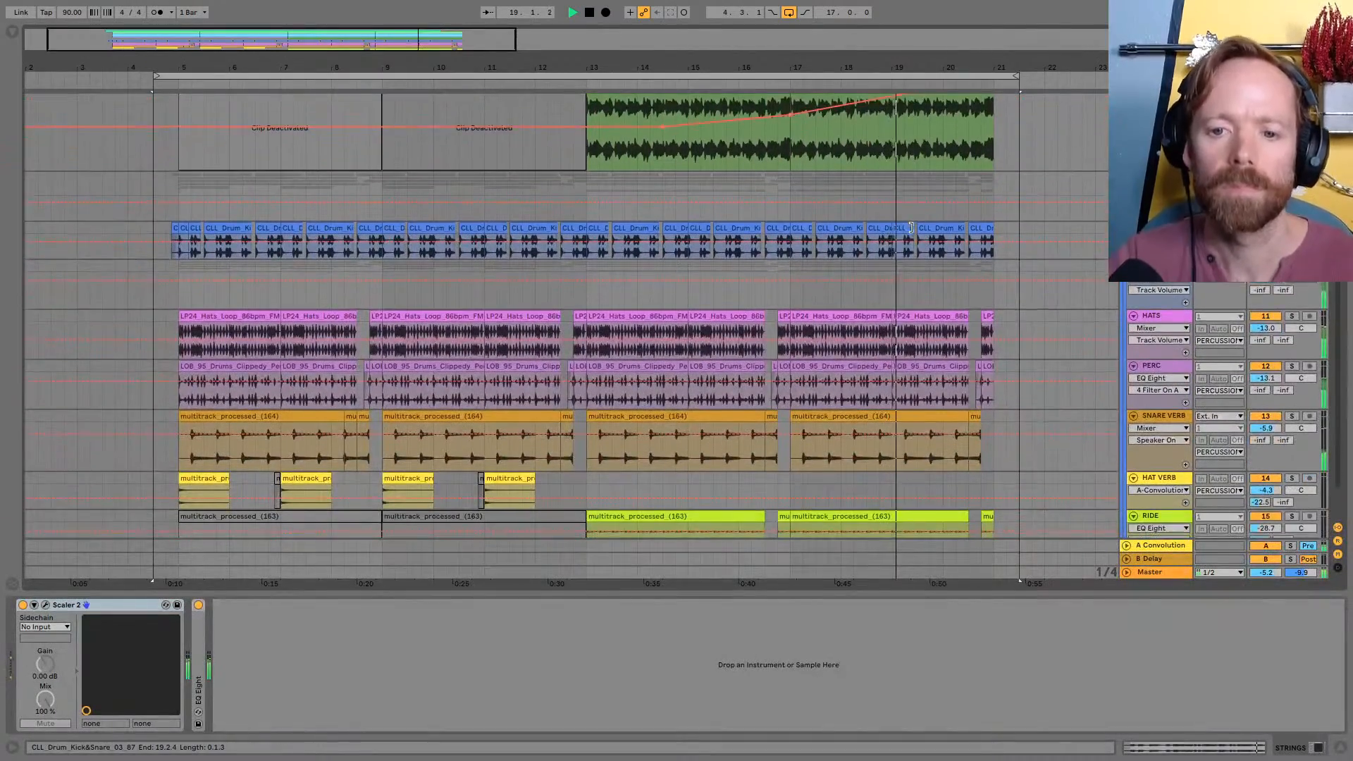
pyautogui.scroll(10, 914, 232)
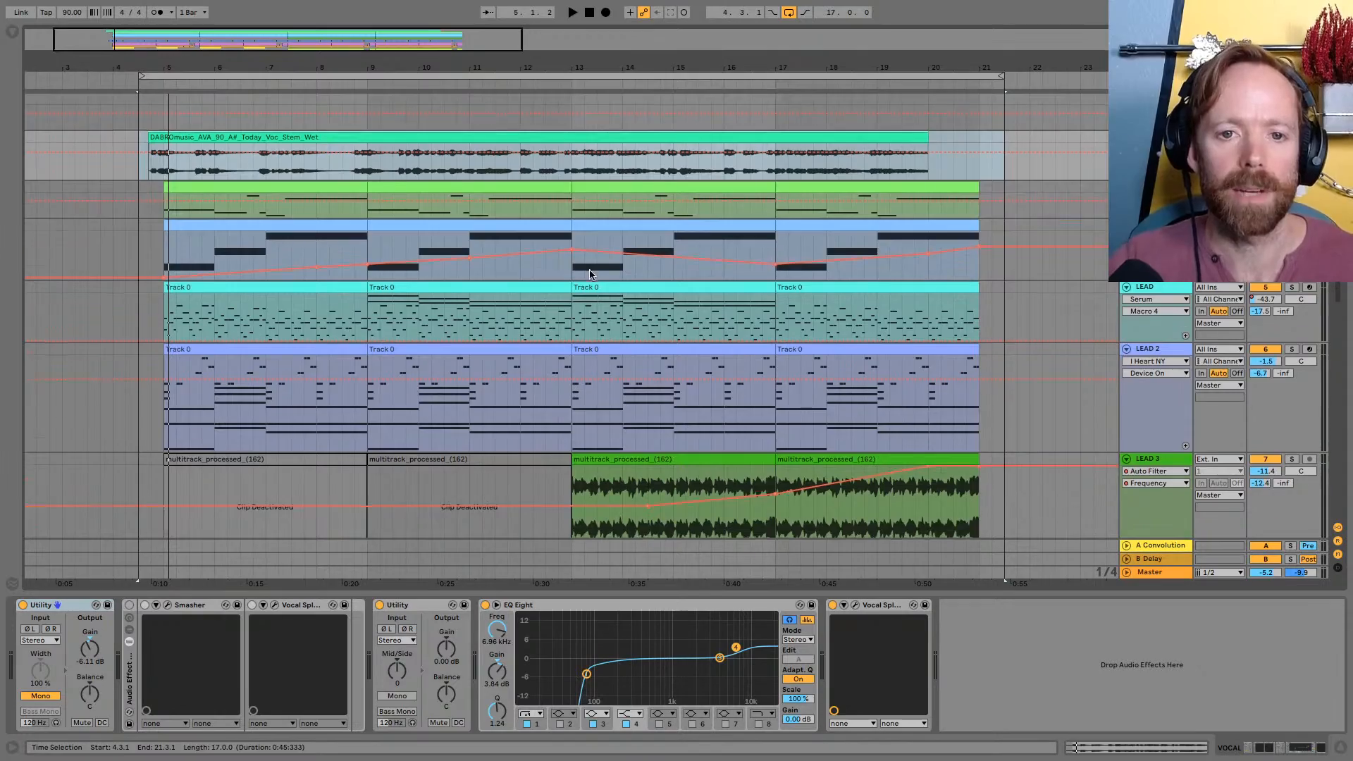
# Examine how the clips of the melodic, lead and percussion tracks are laid out over the whole song
pyautogui.scroll(-10, 523, 346)
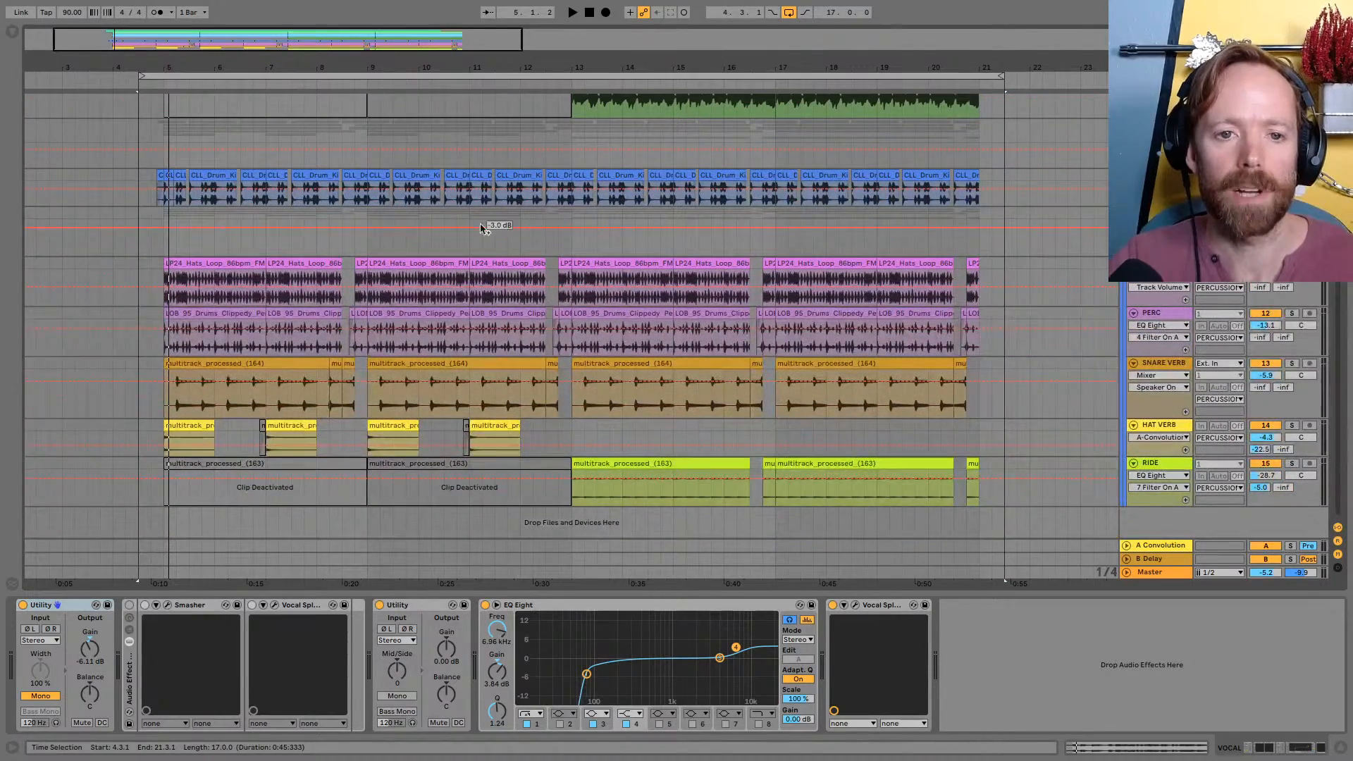
pyautogui.scroll(6, 484, 228)
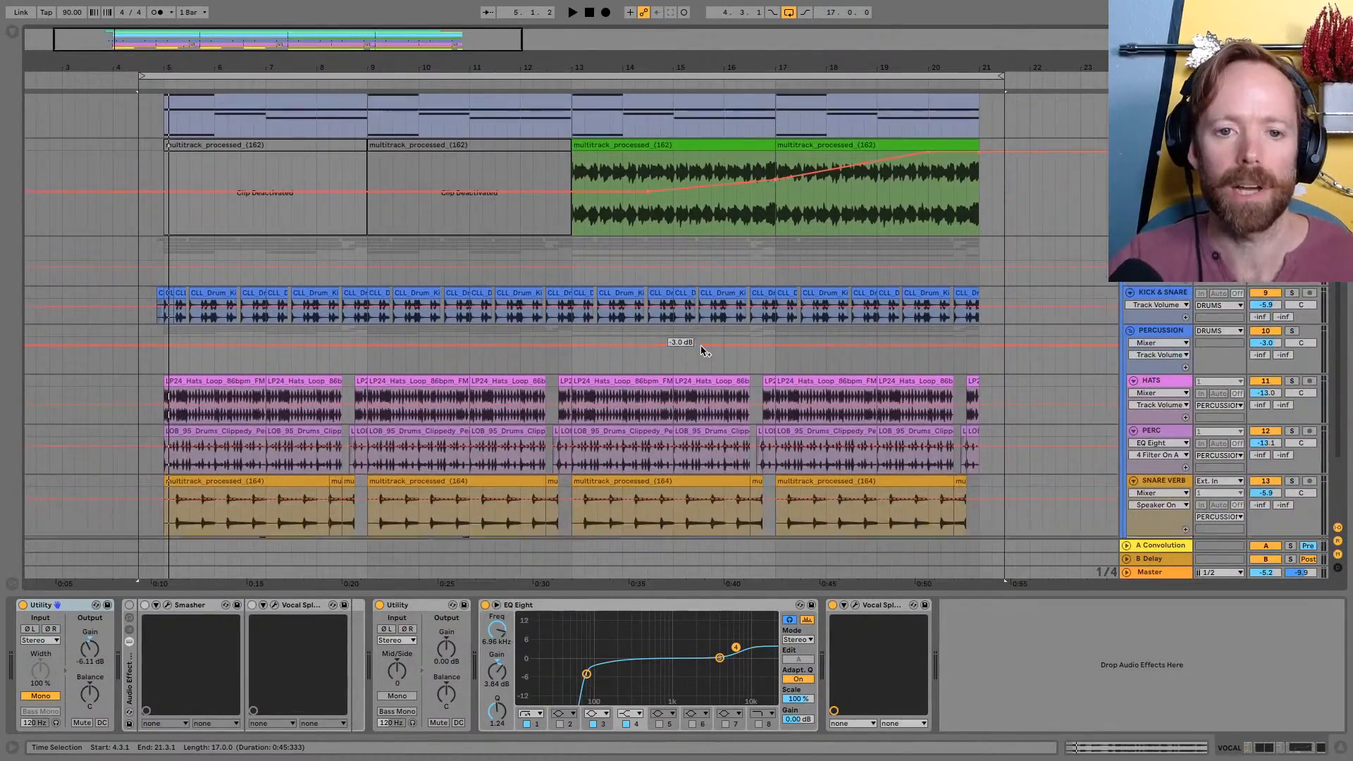
pyautogui.scroll(5, 728, 350)
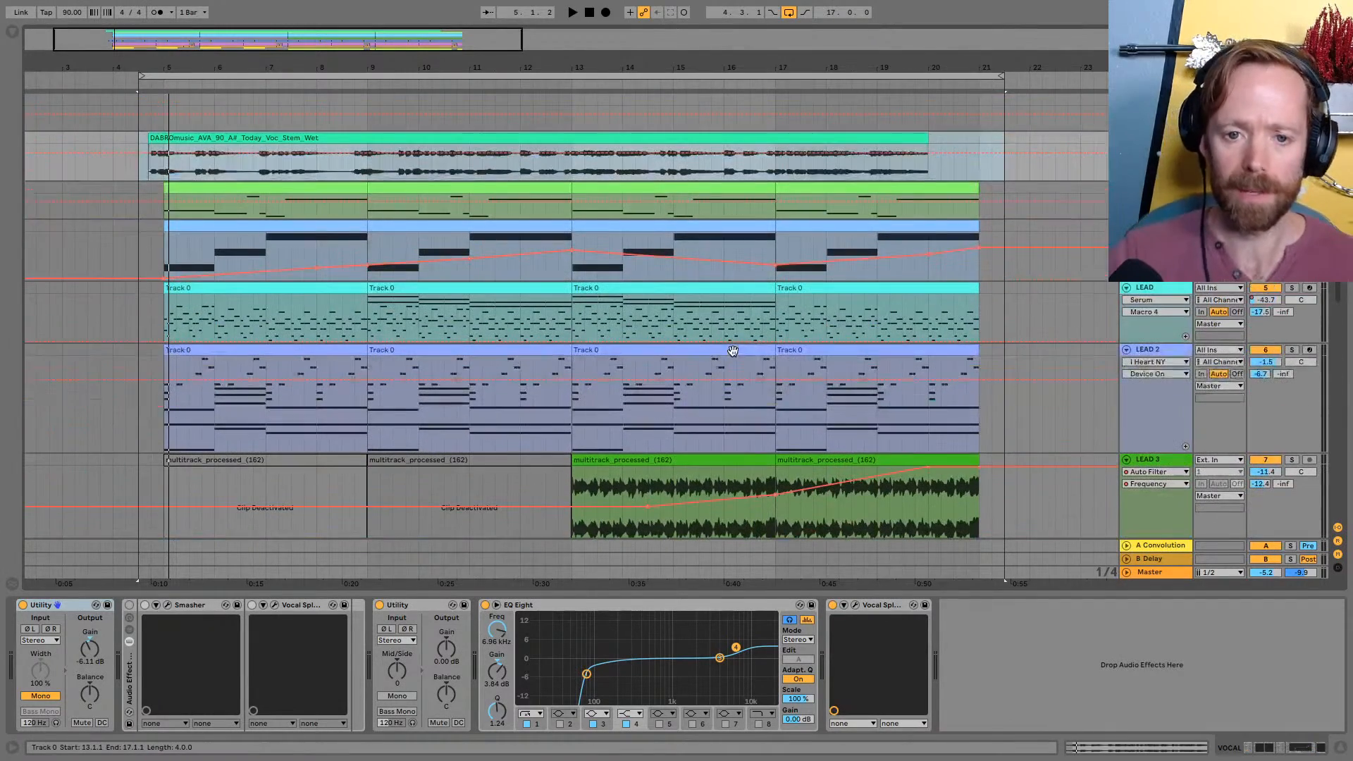
pyautogui.moveTo(580, 65); pyautogui.dragTo(580, 56)
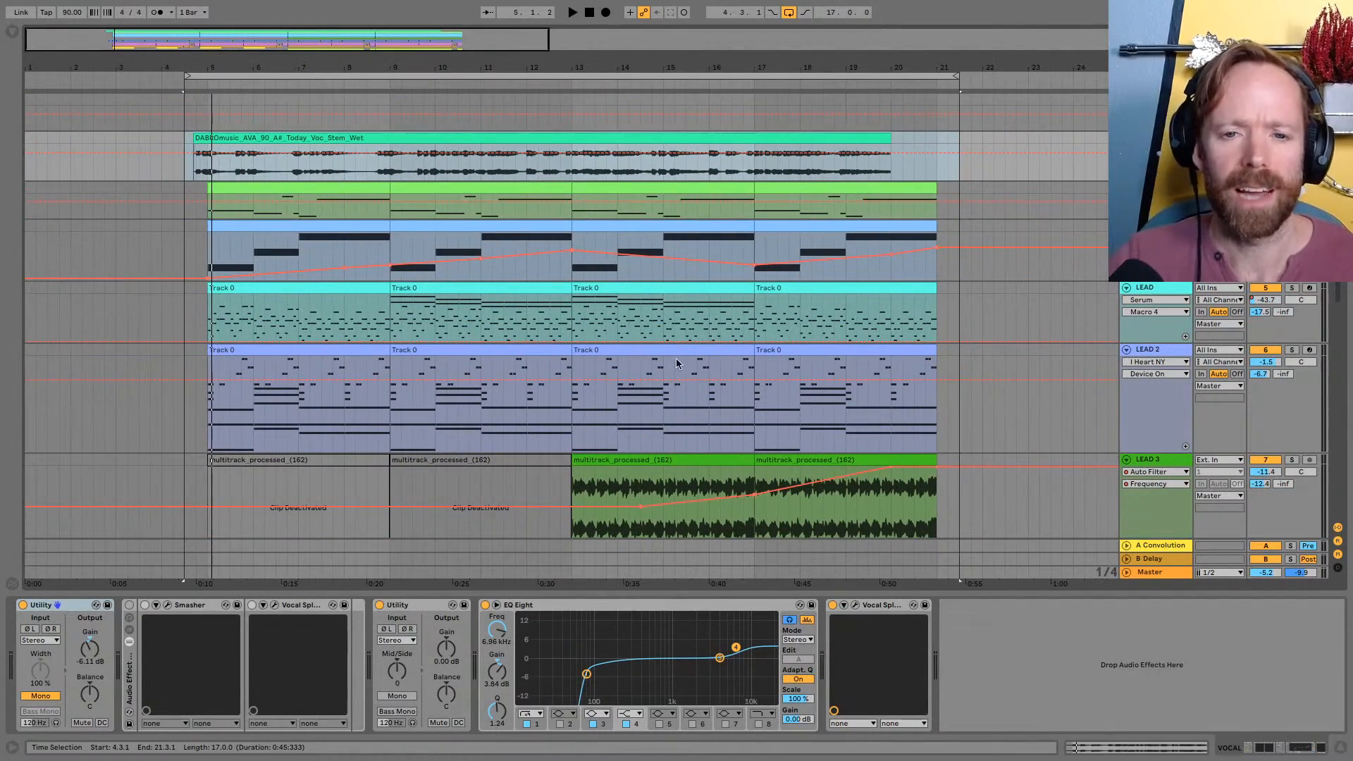
pyautogui.scroll(-1, 630, 261)
pyautogui.scroll(-10, 629, 262)
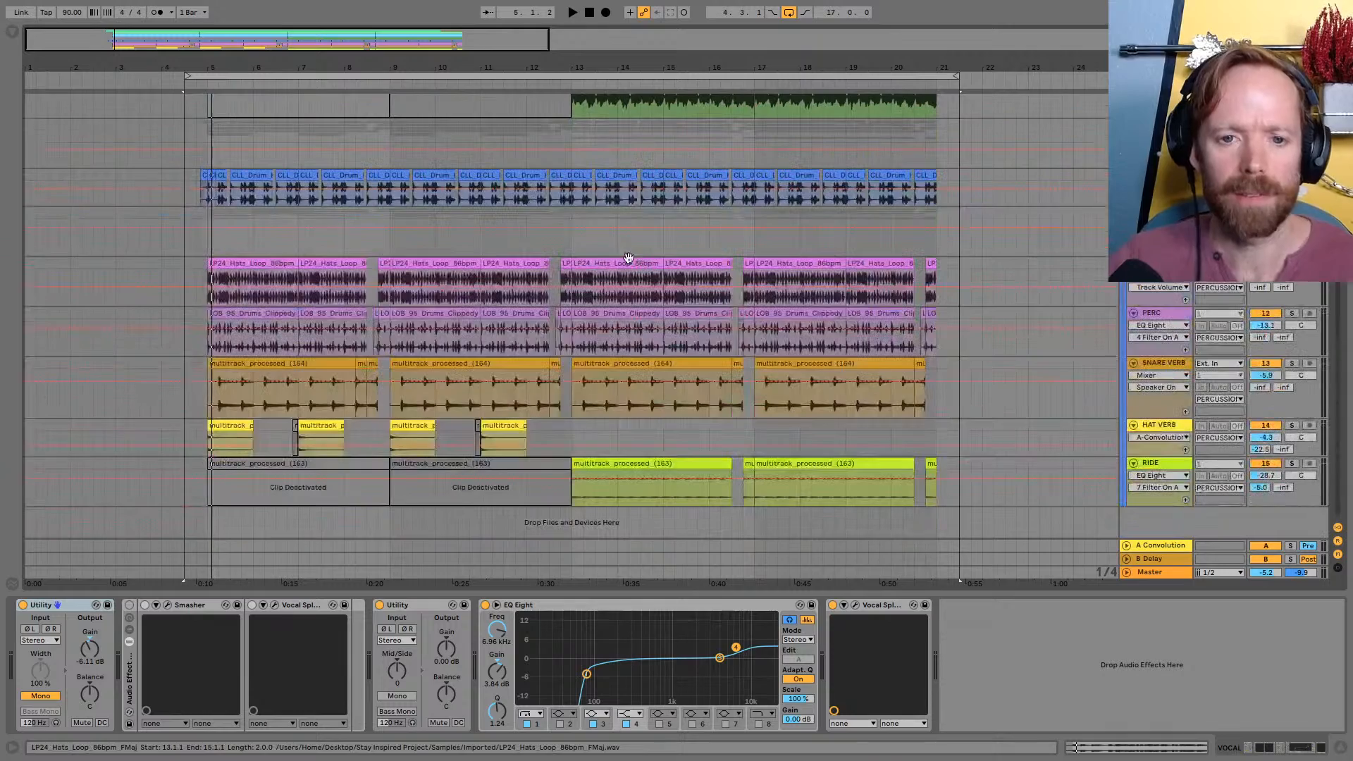
pyautogui.moveTo(638, 62); pyautogui.dragTo(638, 72)
pyautogui.scroll(8, 789, 261)
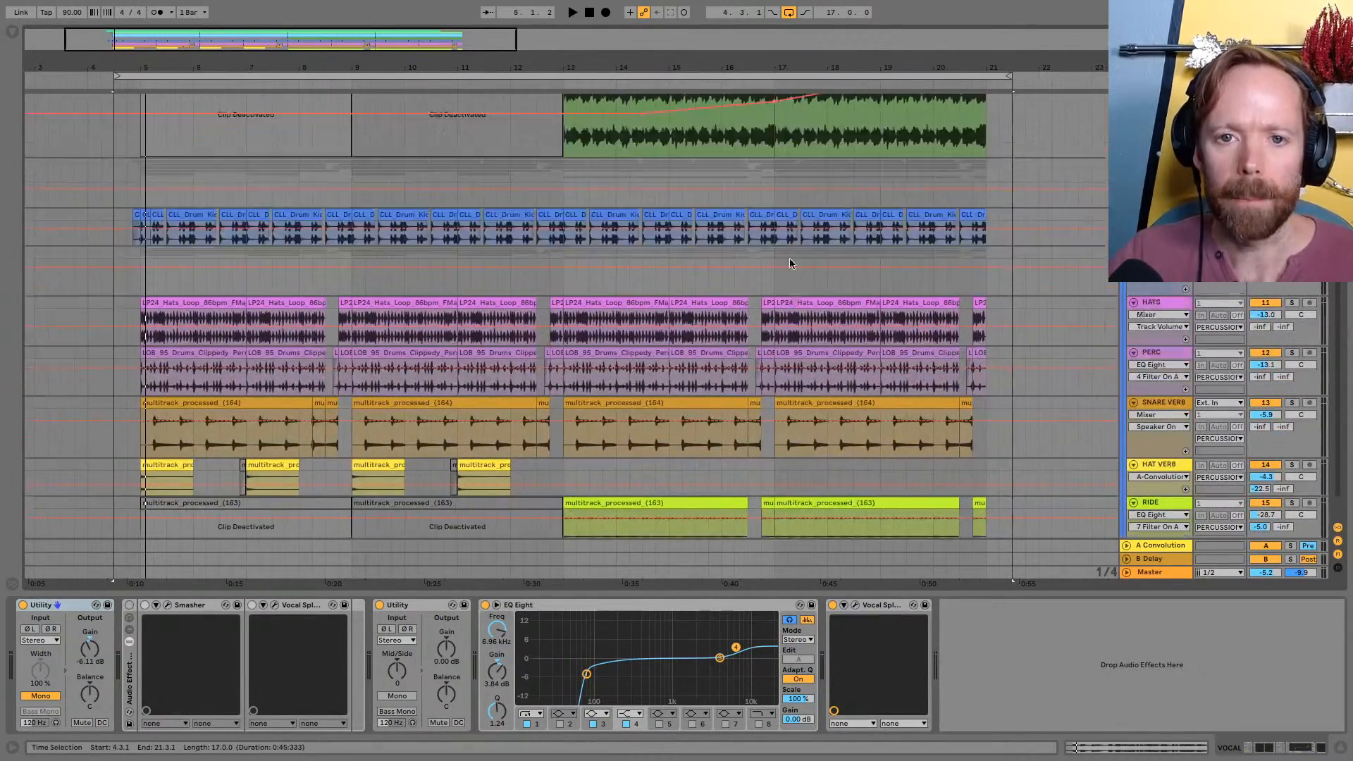
# Select the BASS track and enlarge its height in the arrangement
pyautogui.moveTo(1167, 220); pyautogui.dragTo(1166, 286)
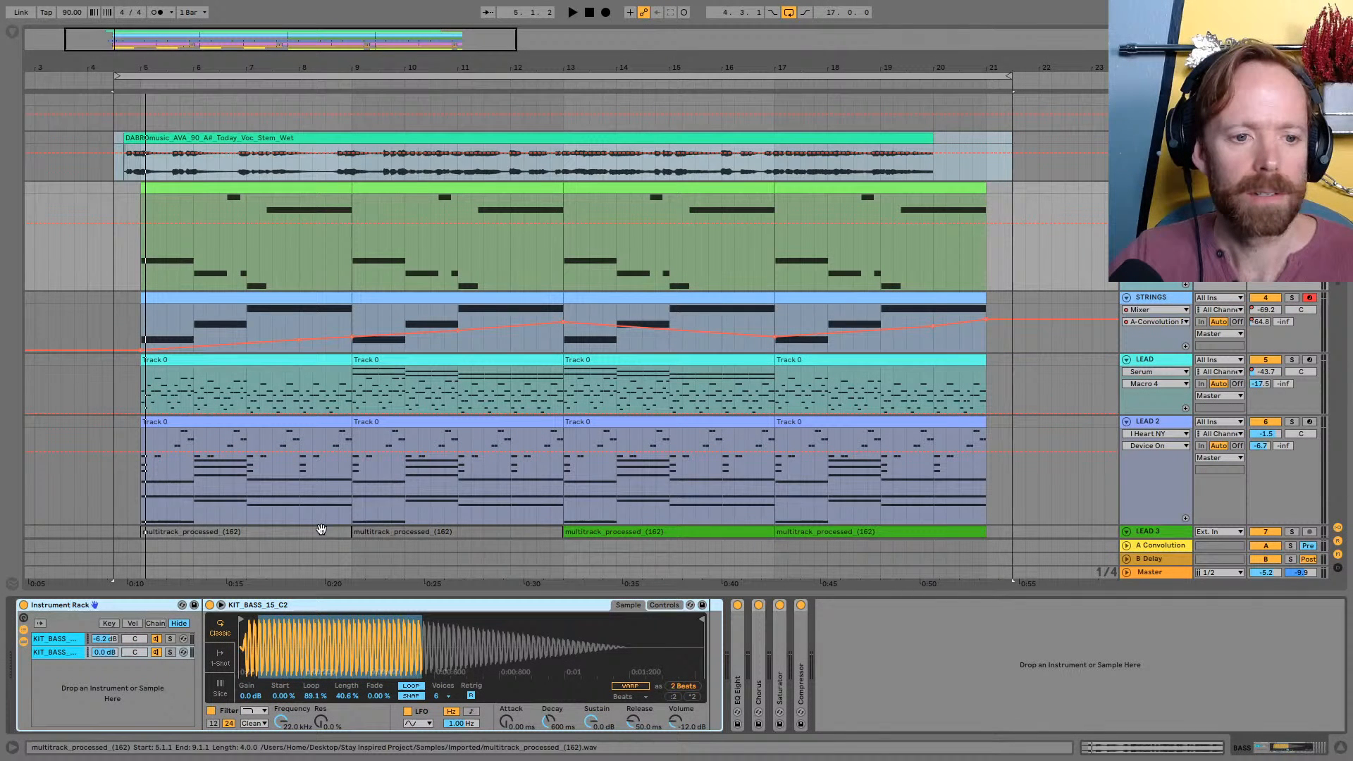
pyautogui.scroll(-1, 321, 529)
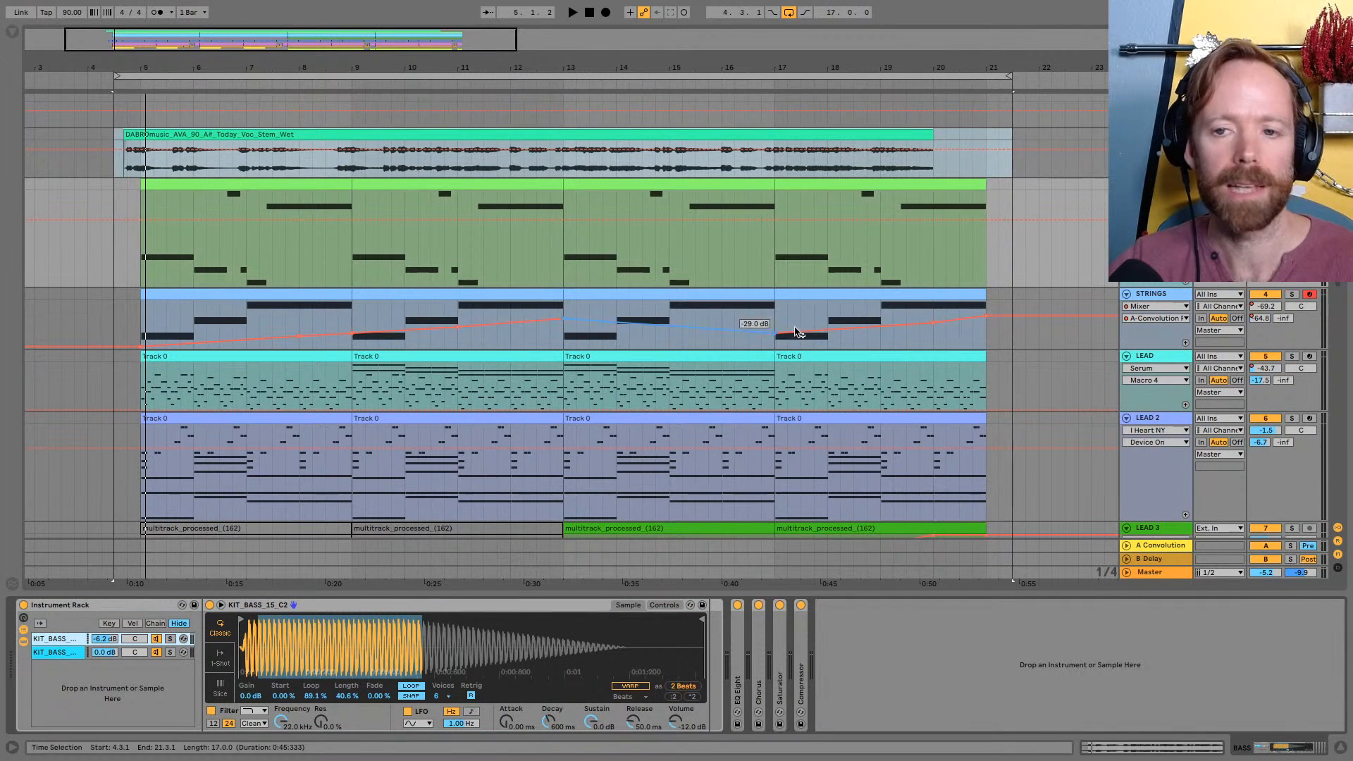
# Open the Scaler 2 plugin on the STRINGS track and dismiss its welcome screen
pyautogui.click(1158, 296)
pyautogui.scroll(-5, 1158, 296)
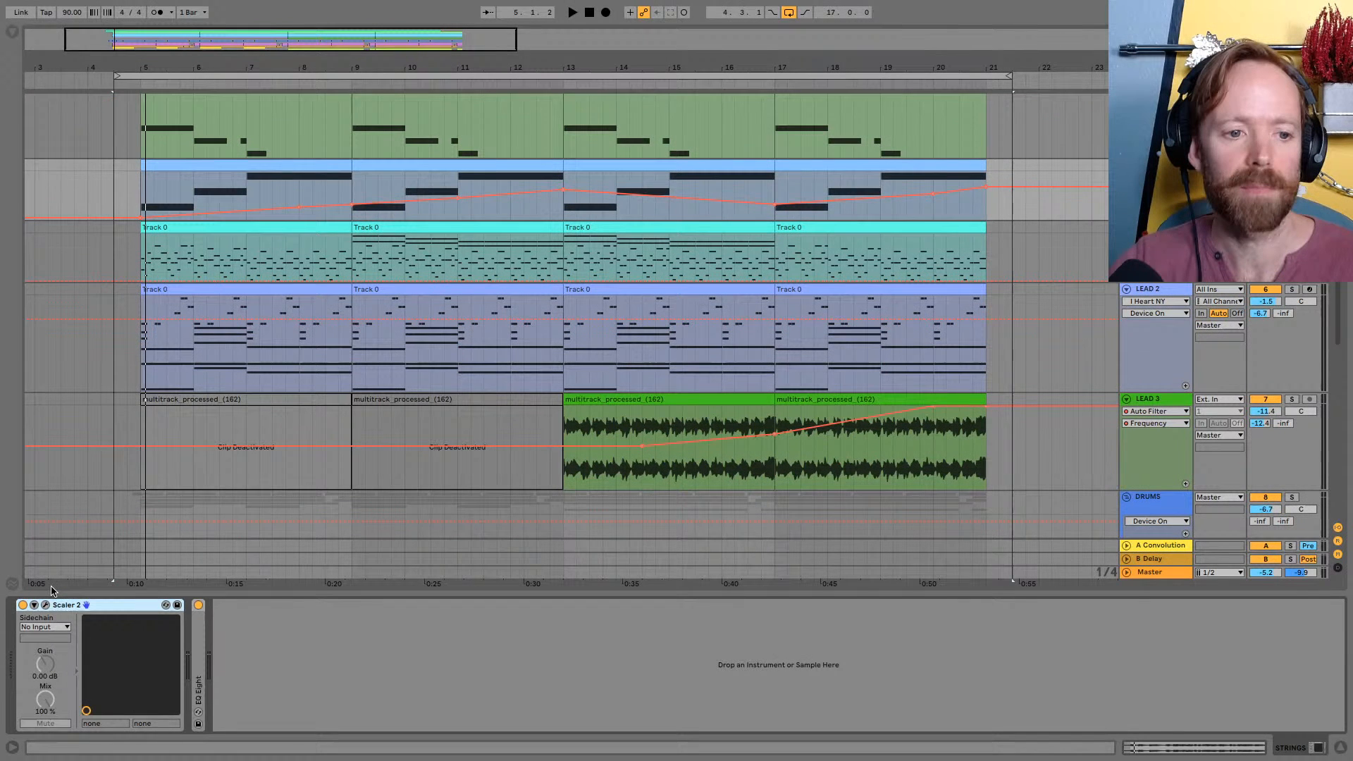
pyautogui.click(46, 605)
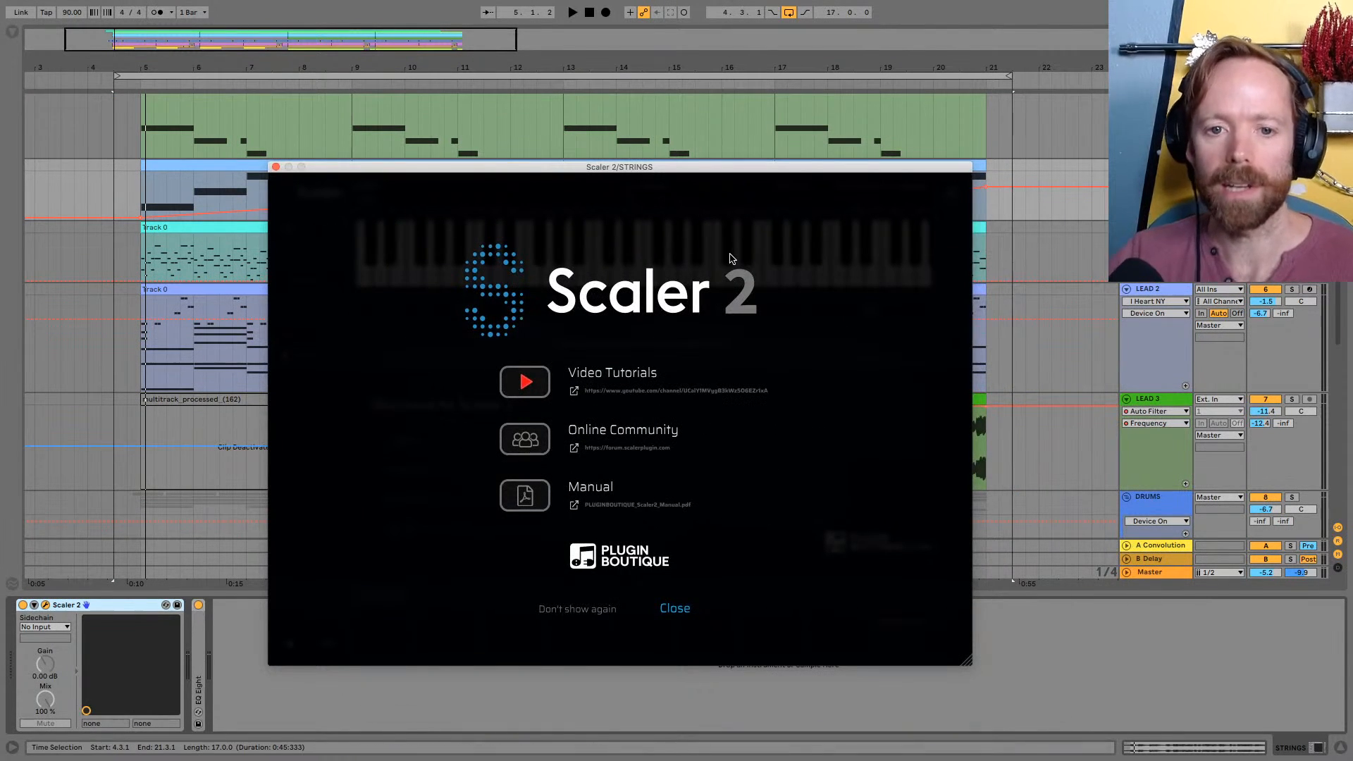
pyautogui.click(678, 609)
pyautogui.moveTo(623, 169); pyautogui.dragTo(609, 173)
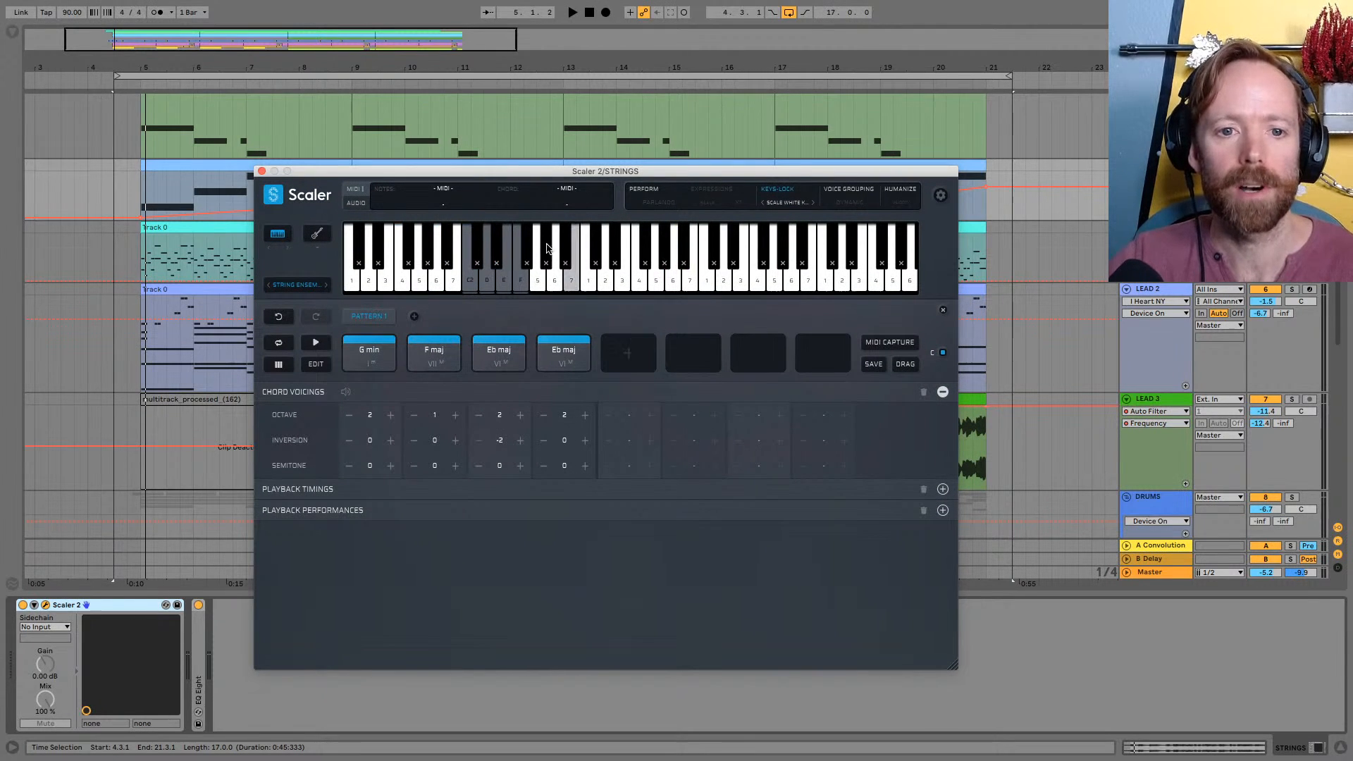
# Audition the G min, F maj and first Eb maj chords of the Scaler 2 pattern, reselecting the STRINGS track as needed
pyautogui.click(370, 358)
pyautogui.click(1047, 247)
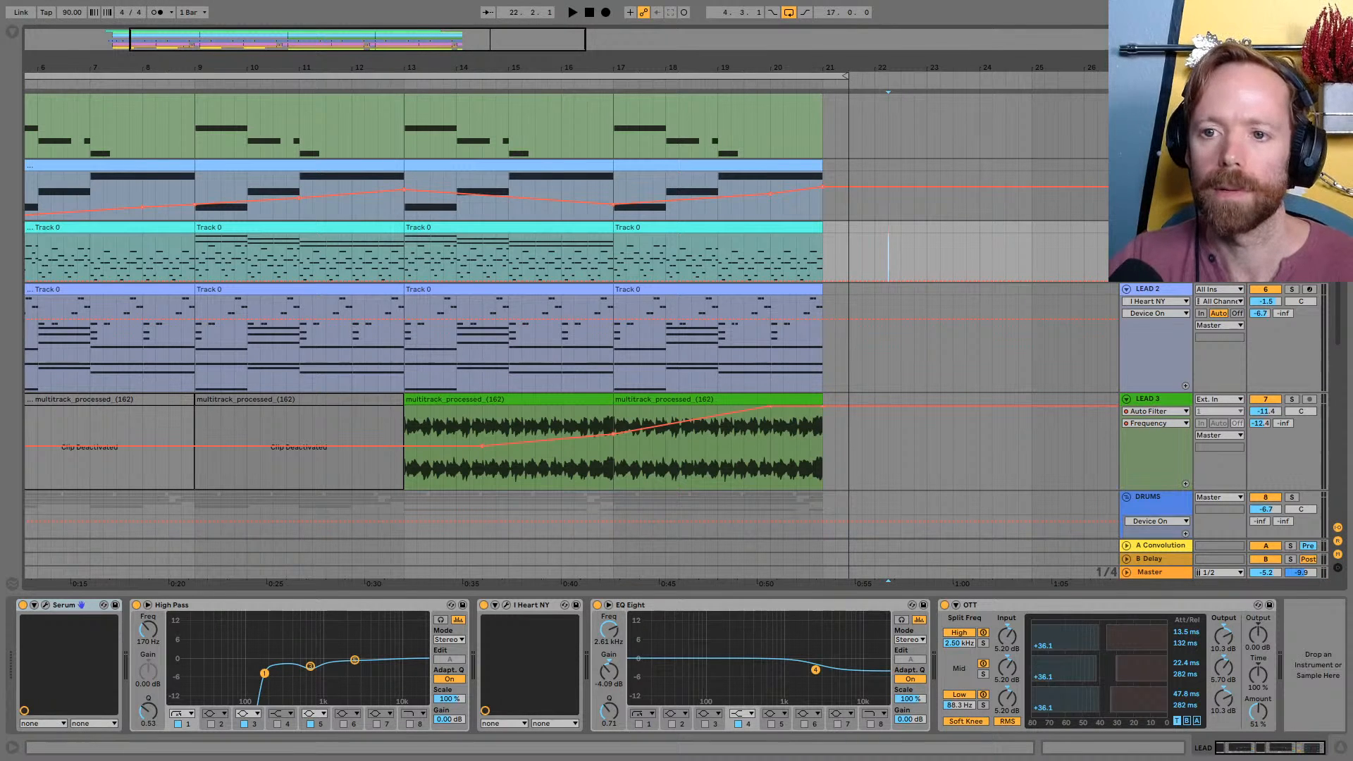
pyautogui.click(1150, 169)
pyautogui.click(425, 359)
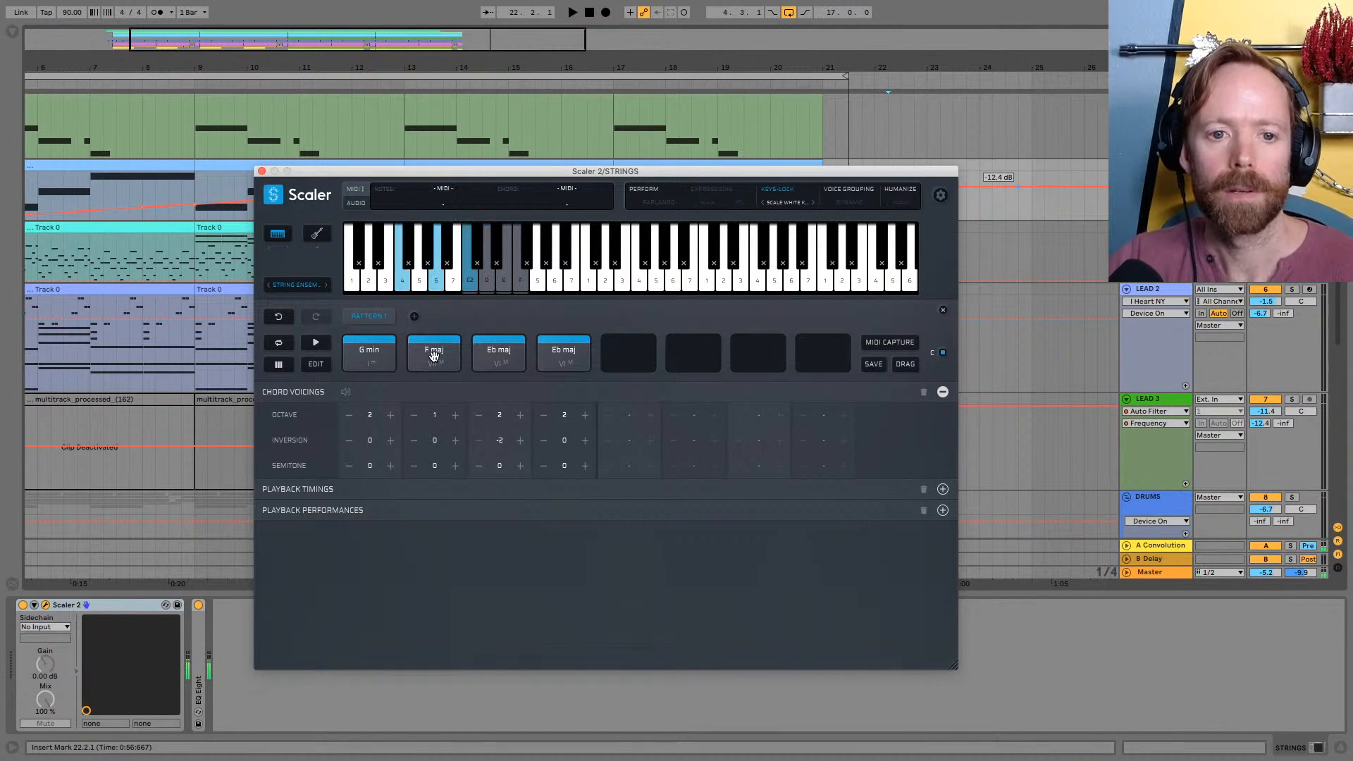
pyautogui.click(500, 353)
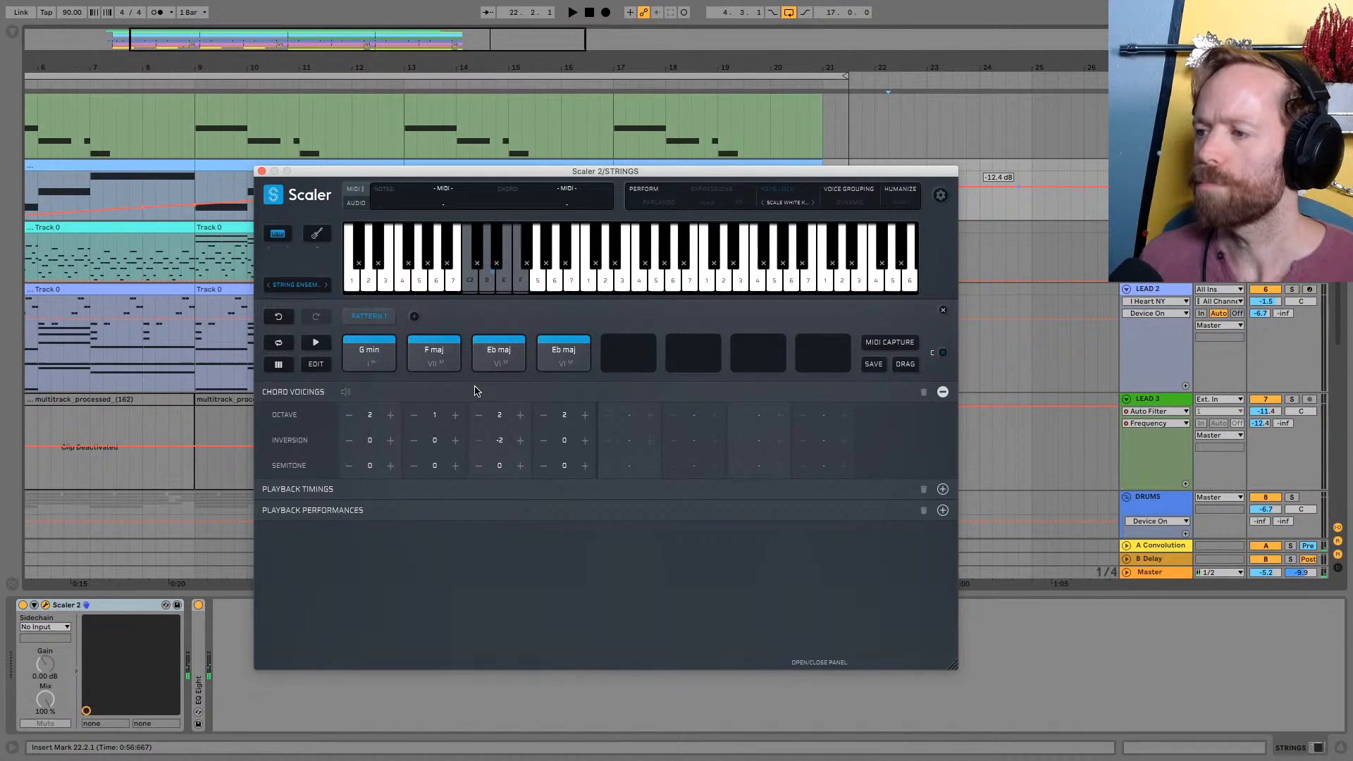
# Audition the G min, F maj and first Eb maj chords of the Scaler 2 pattern again with the STRINGS clips in view
pyautogui.moveTo(366, 70); pyautogui.dragTo(369, 46)
pyautogui.click(425, 176)
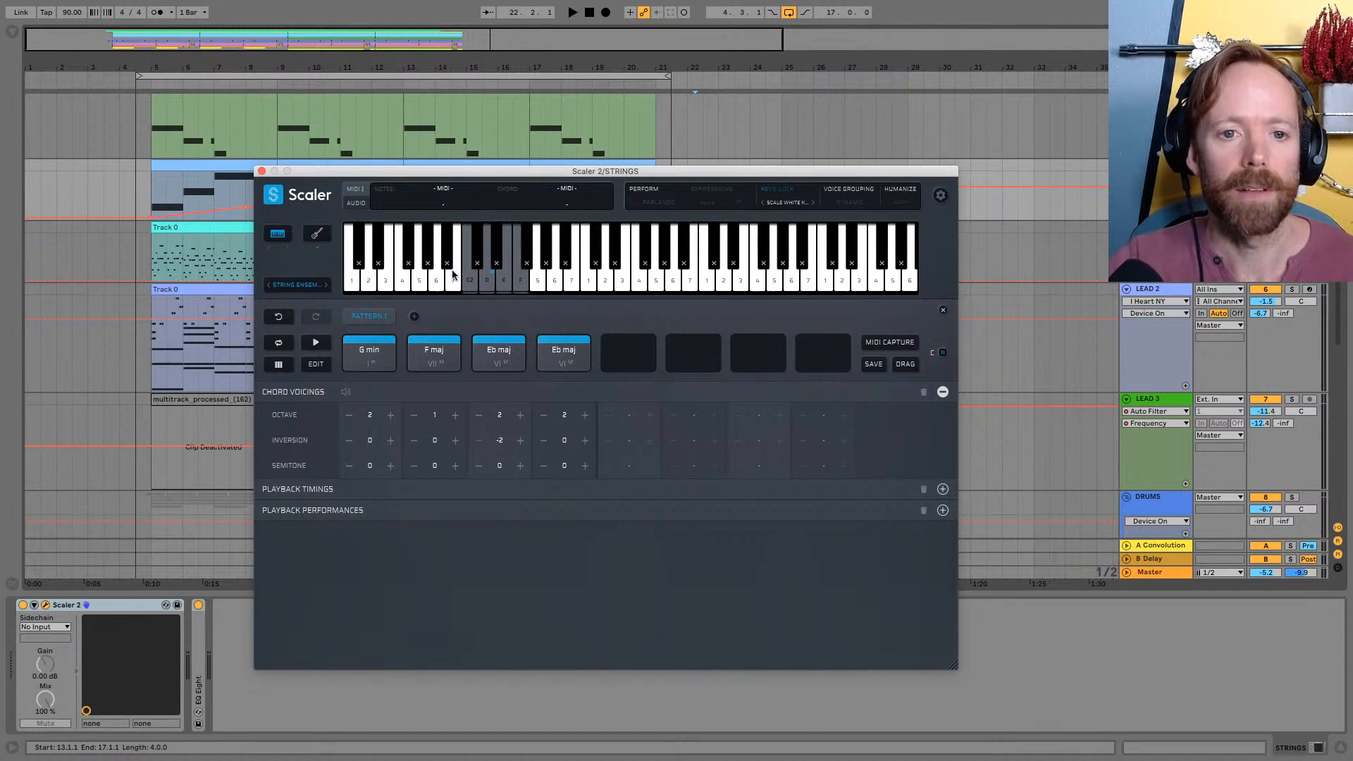
pyautogui.click(392, 354)
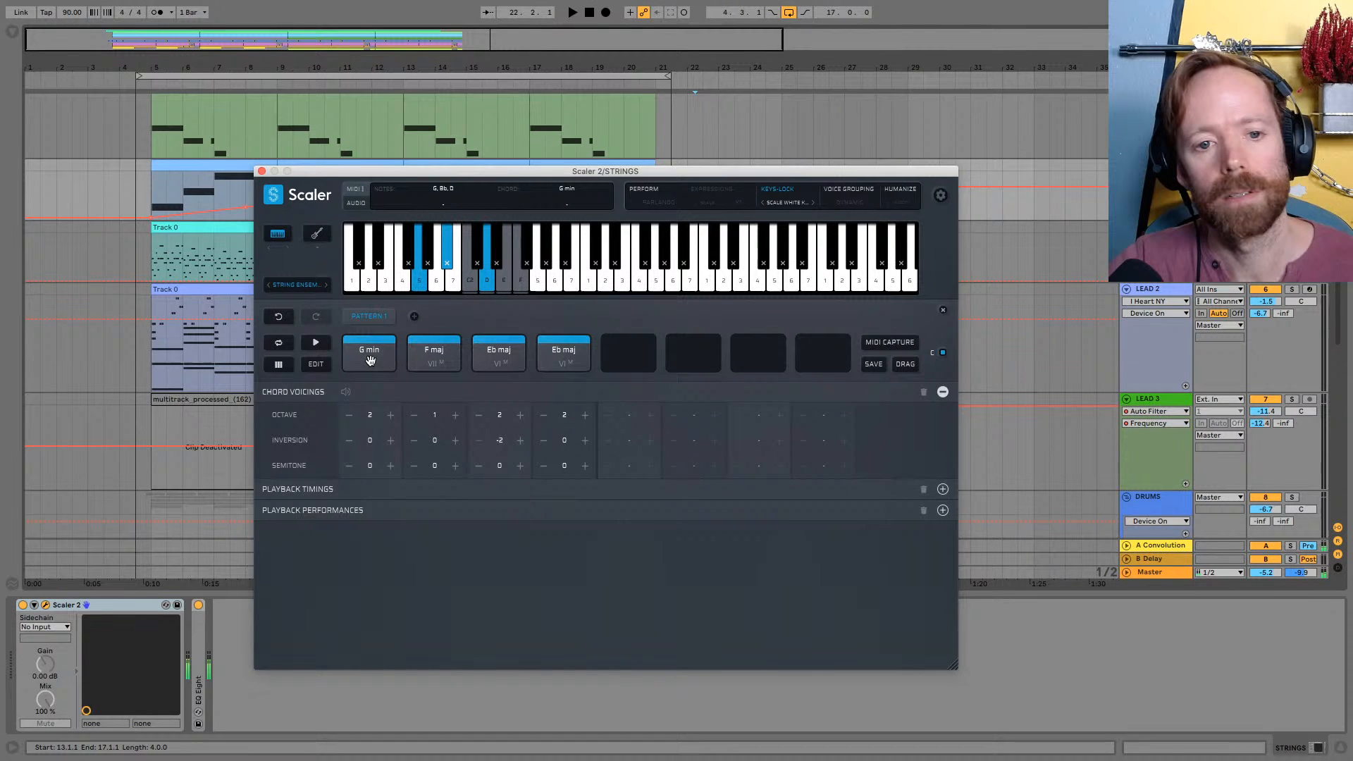
pyautogui.click(422, 352)
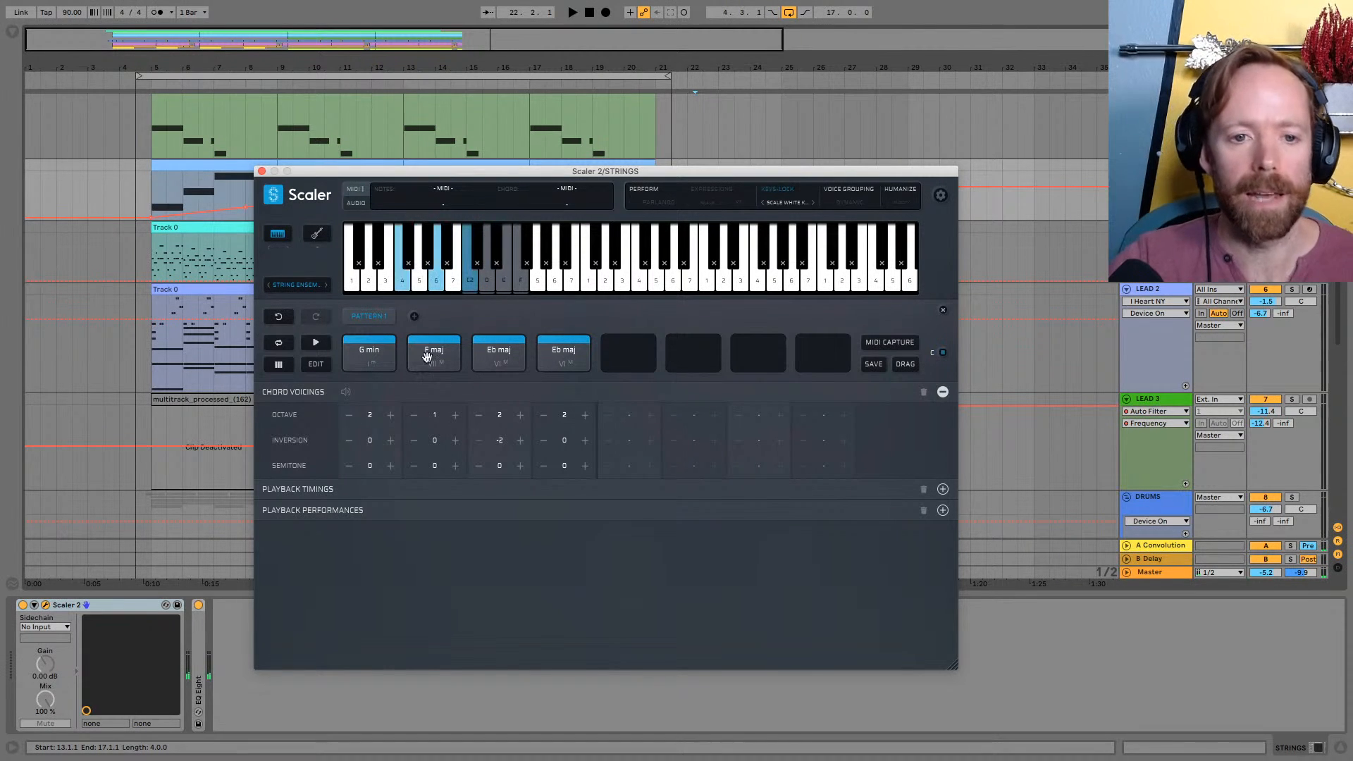
pyautogui.click(436, 350)
pyautogui.click(436, 350)
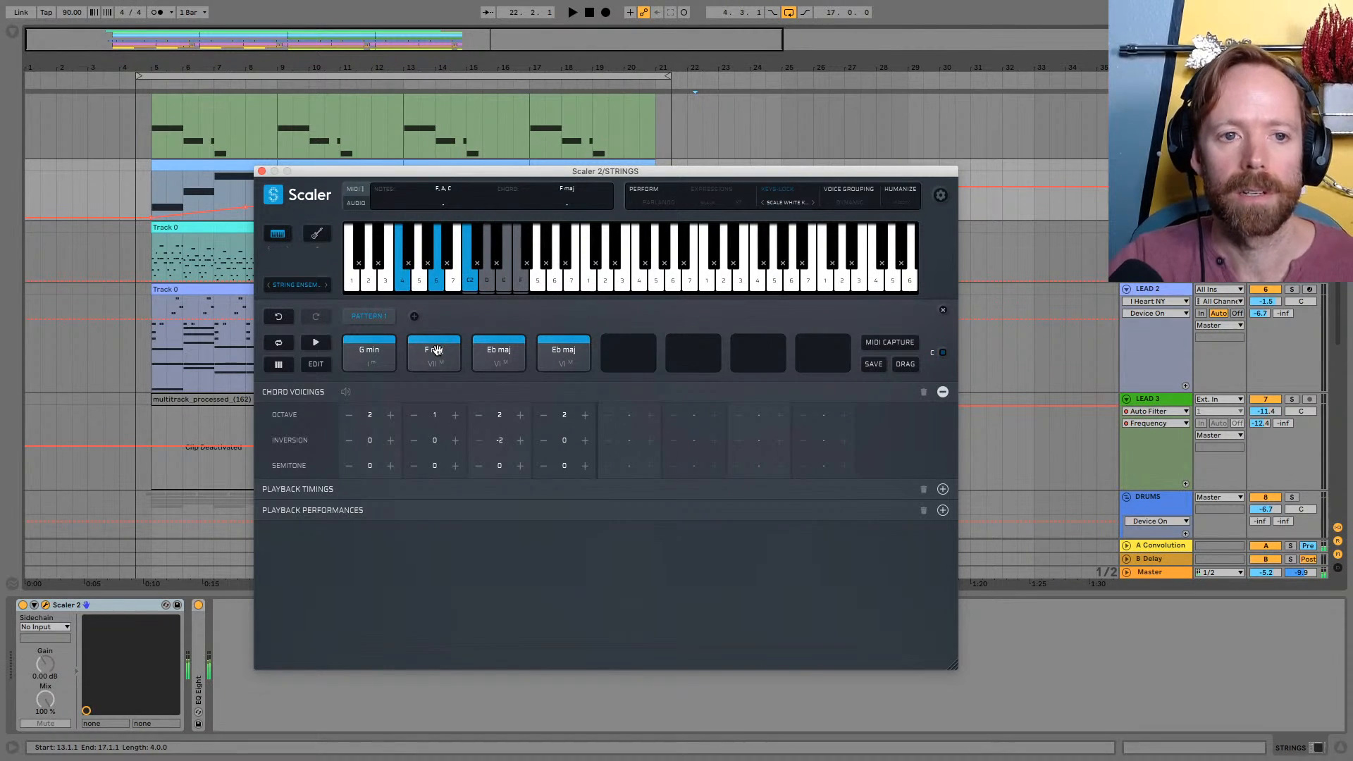
pyautogui.click(496, 359)
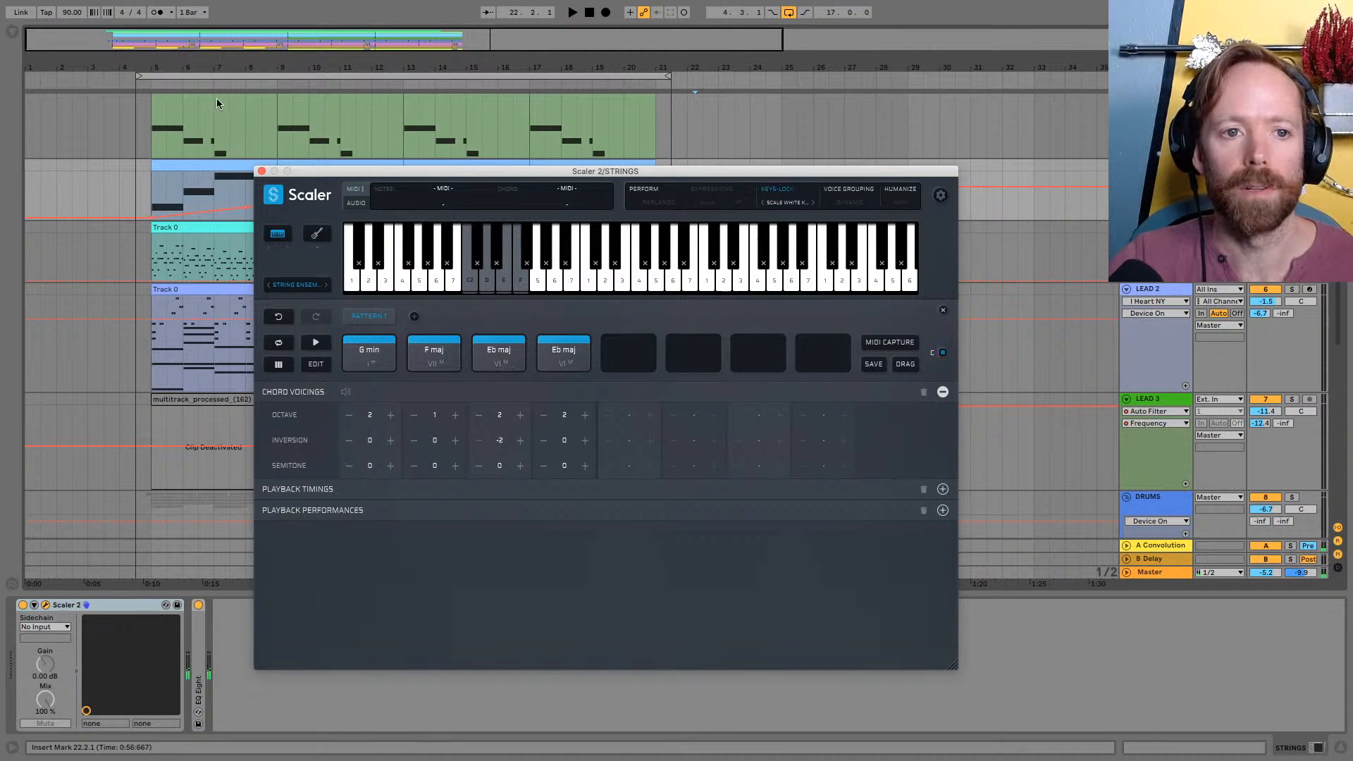
# Move the Scaler 2 window off the arrangement and examine the notes of the BASS and STRINGS clips from bar 5
pyautogui.moveTo(217, 68); pyautogui.dragTo(218, 84)
pyautogui.moveTo(321, 171); pyautogui.dragTo(593, 389)
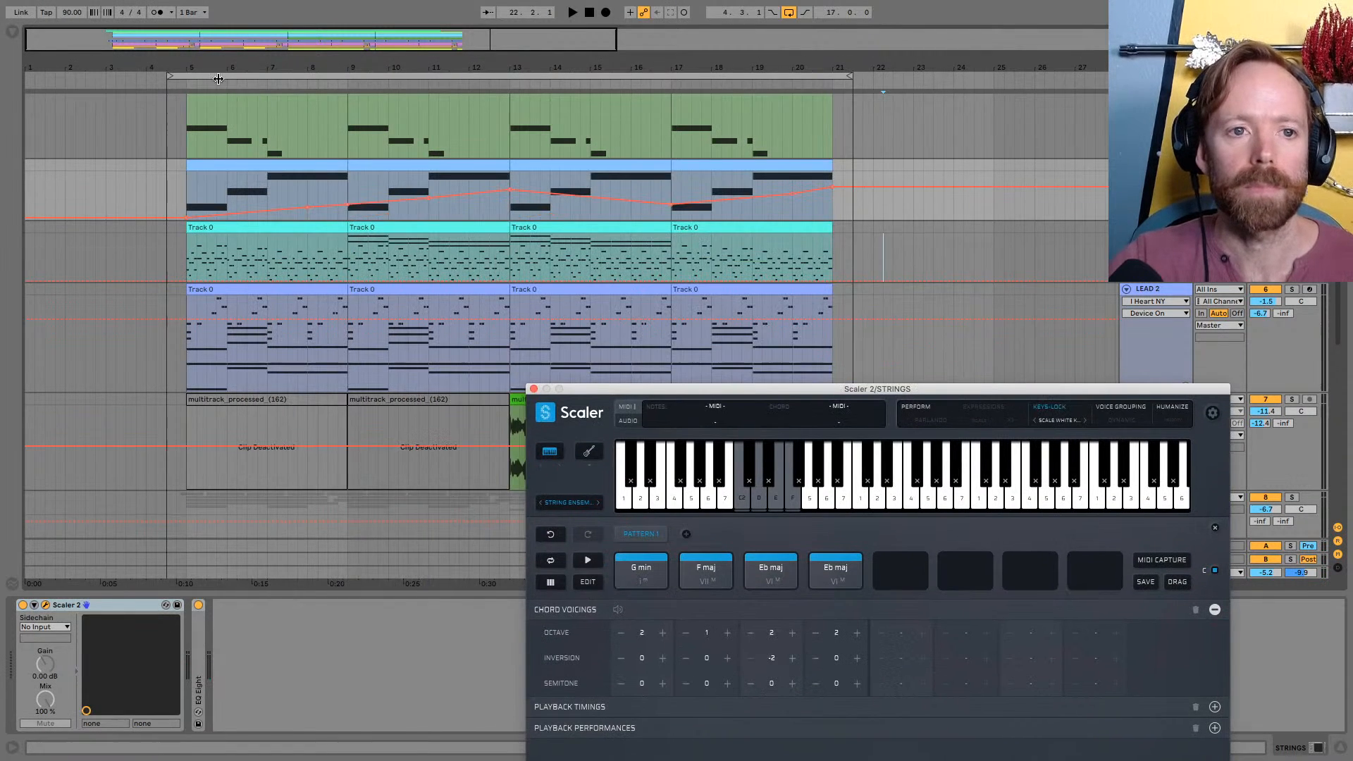
pyautogui.moveTo(219, 79); pyautogui.dragTo(150, 104)
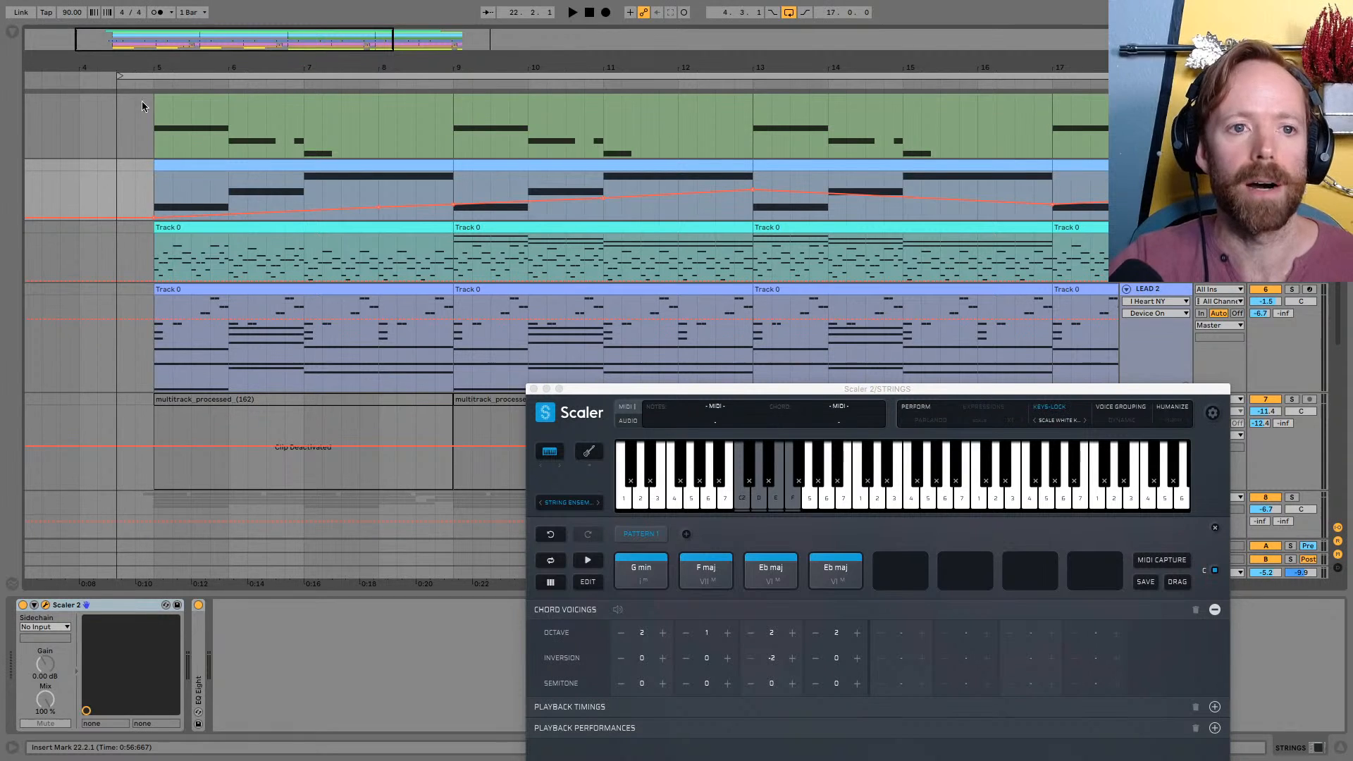
pyautogui.moveTo(981, 71); pyautogui.dragTo(759, 62)
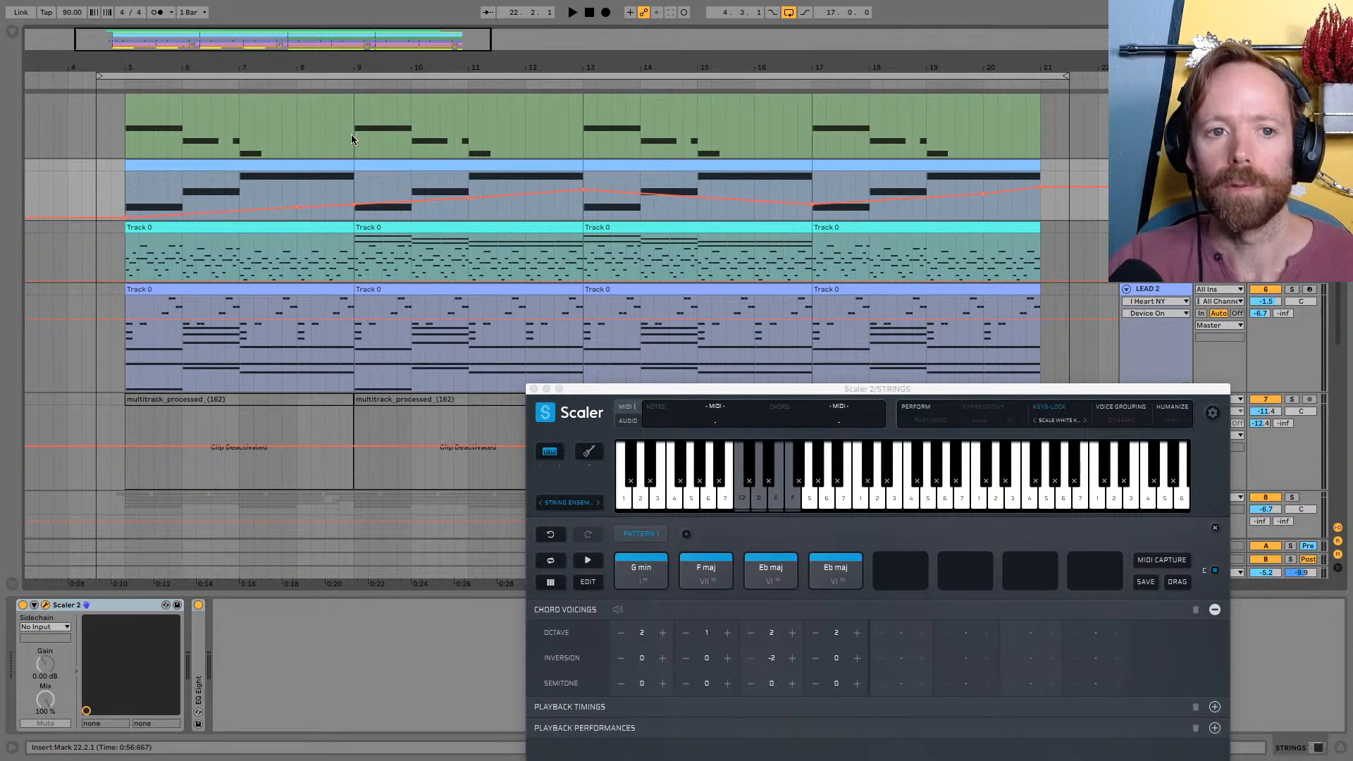
pyautogui.moveTo(309, 63); pyautogui.dragTo(328, 59)
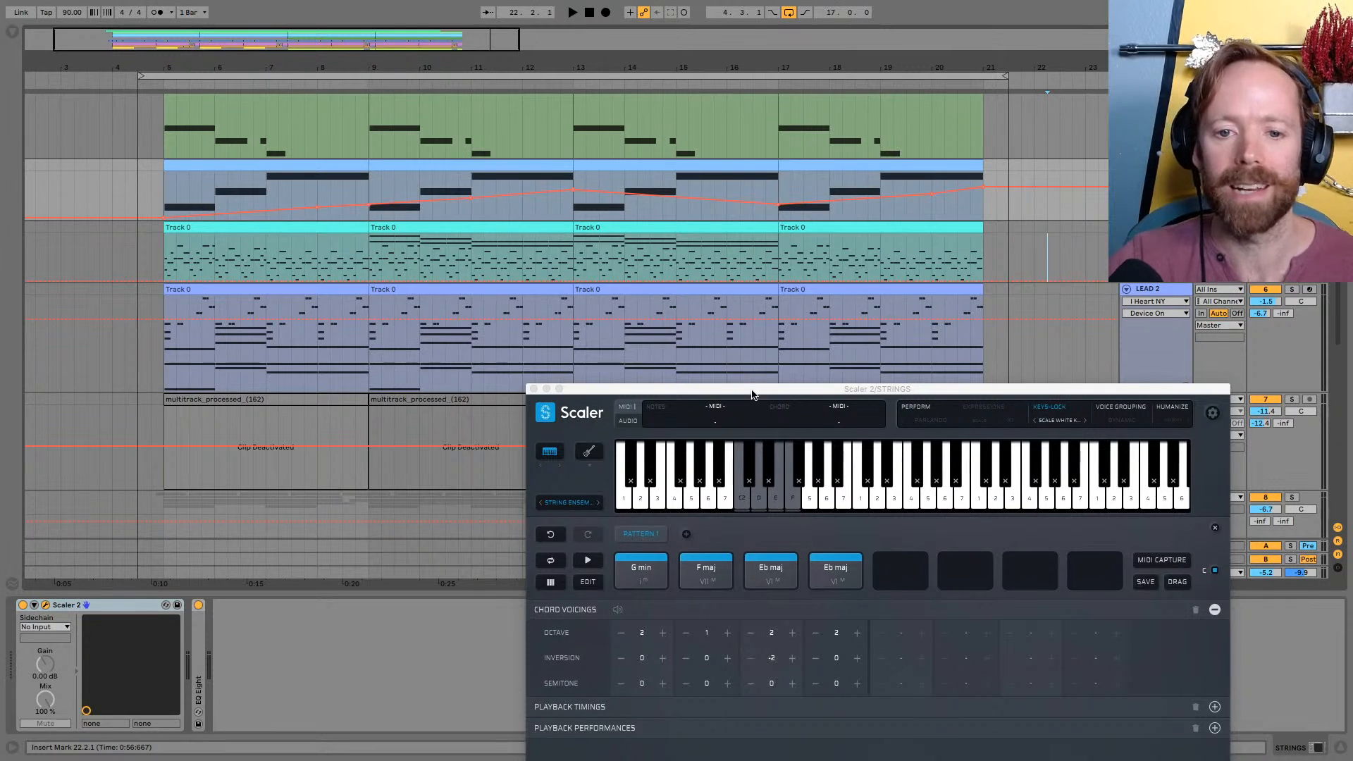
# Bring the Scaler 2 window back over the clips and replay the chords of its pattern
pyautogui.moveTo(753, 391); pyautogui.dragTo(657, 243)
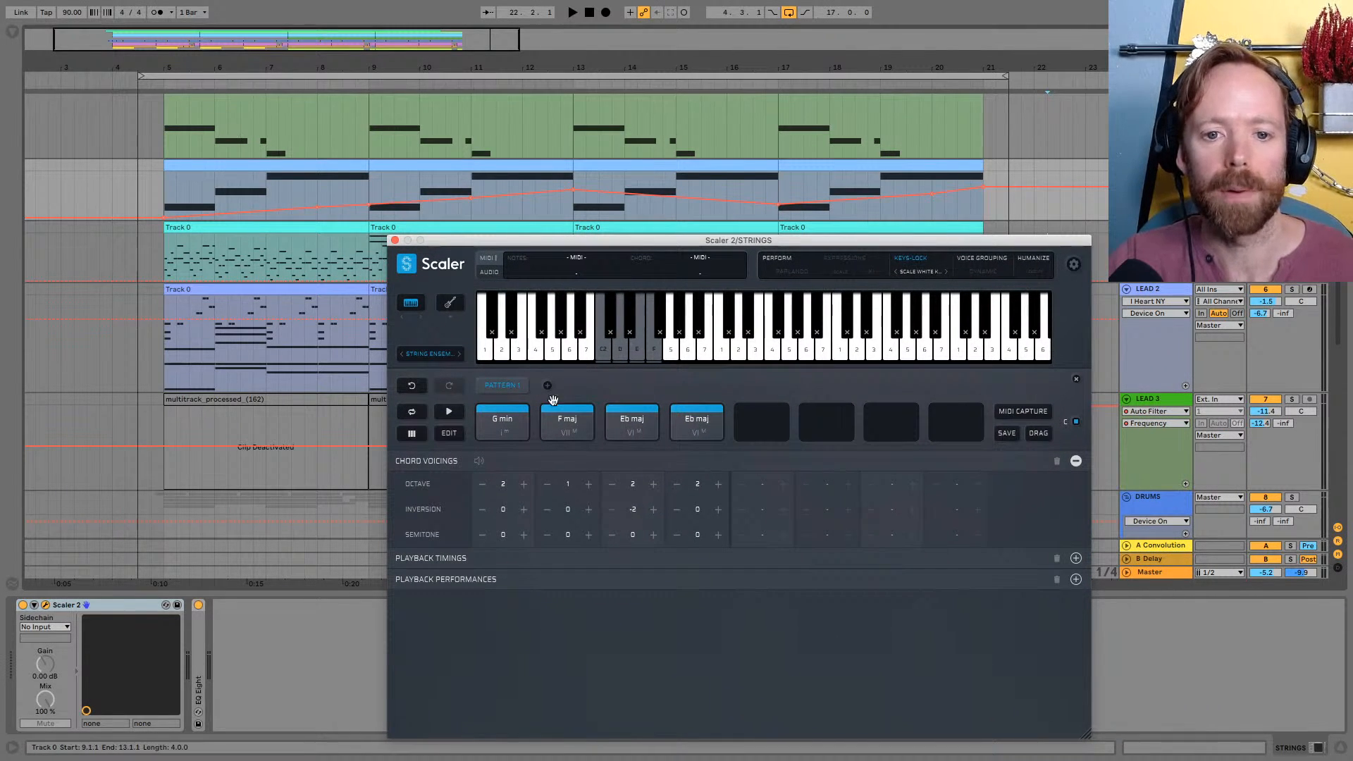
pyautogui.click(568, 421)
pyautogui.click(656, 420)
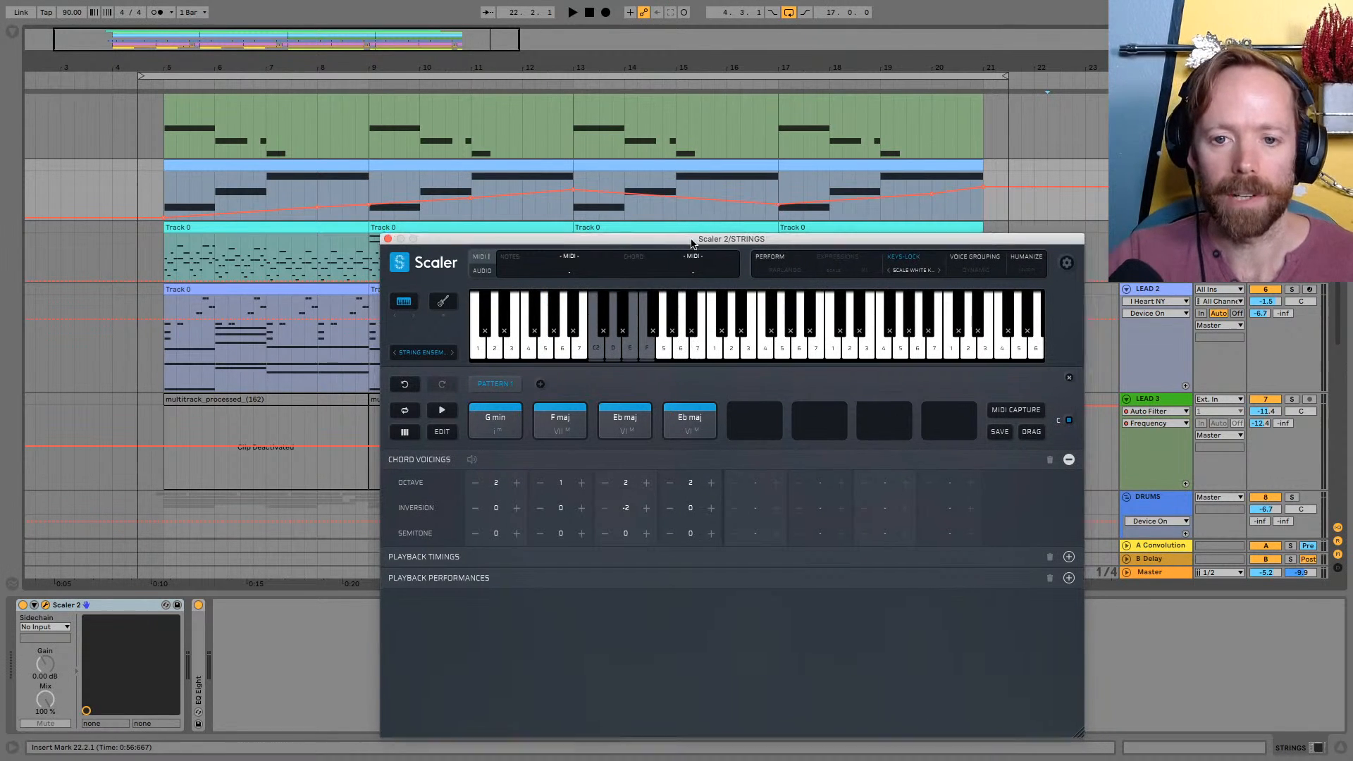
pyautogui.moveTo(698, 240); pyautogui.dragTo(552, 226)
pyautogui.click(466, 404)
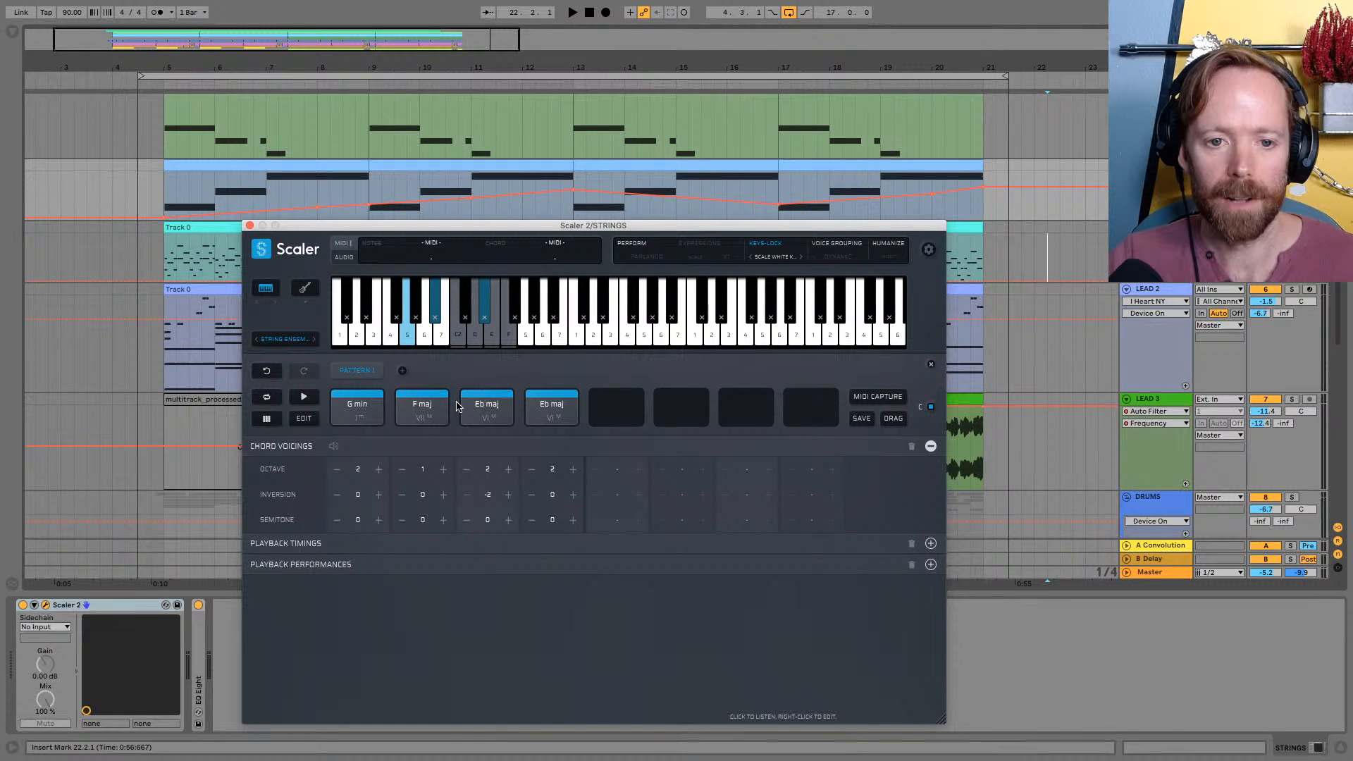
# Shift the computer MIDI keyboard down to octave C2 and trigger the Scaler 2 pattern chords with single notes
pyautogui.moveTo(637, 225); pyautogui.dragTo(594, 256)
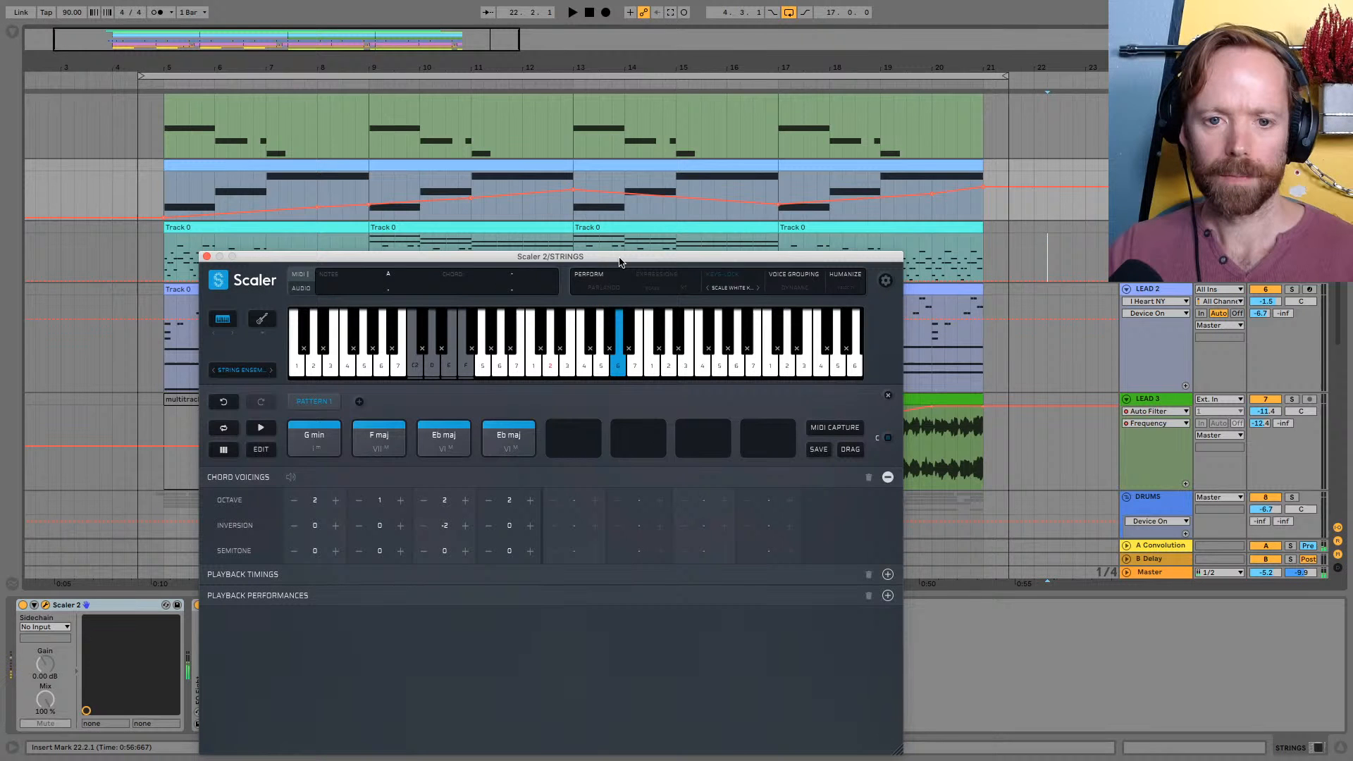
pyautogui.press('z')
pyautogui.press('a')
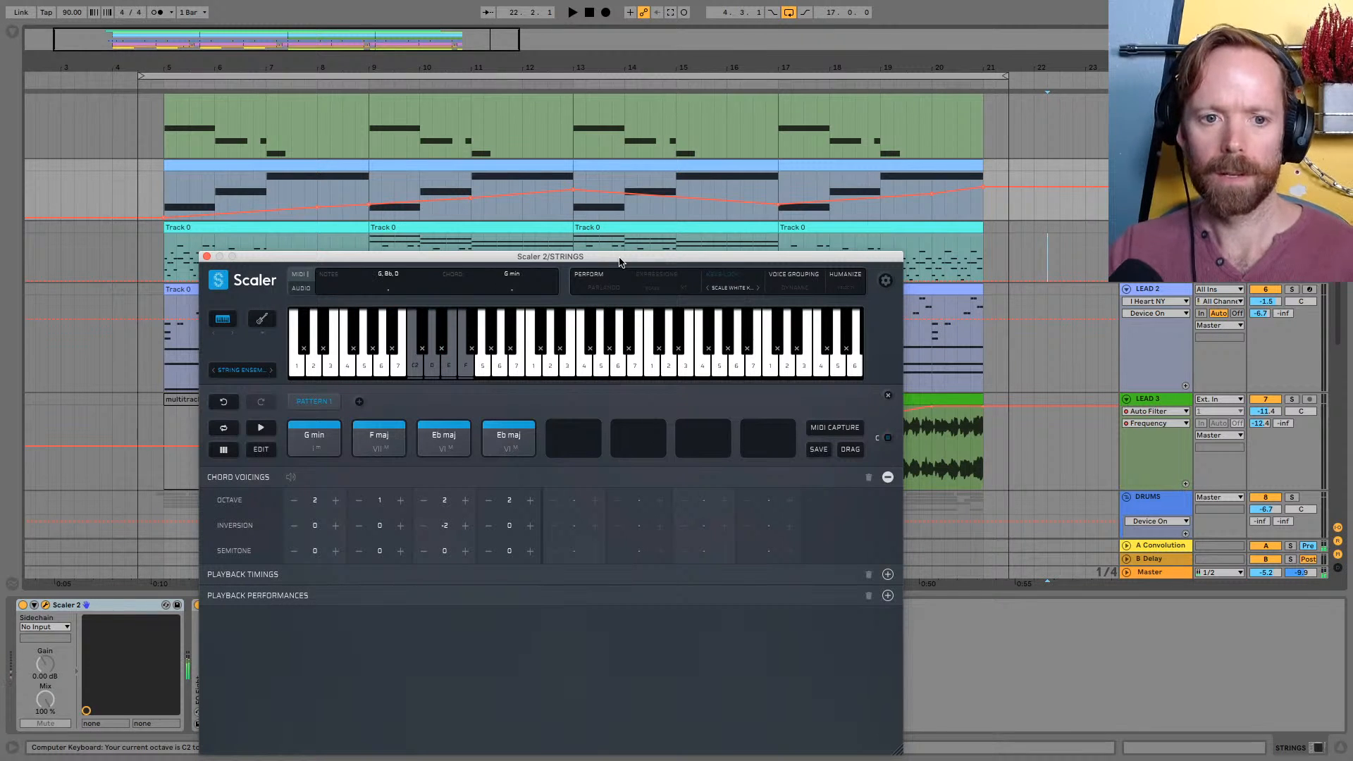
pyautogui.press('d')
pyautogui.press('s')
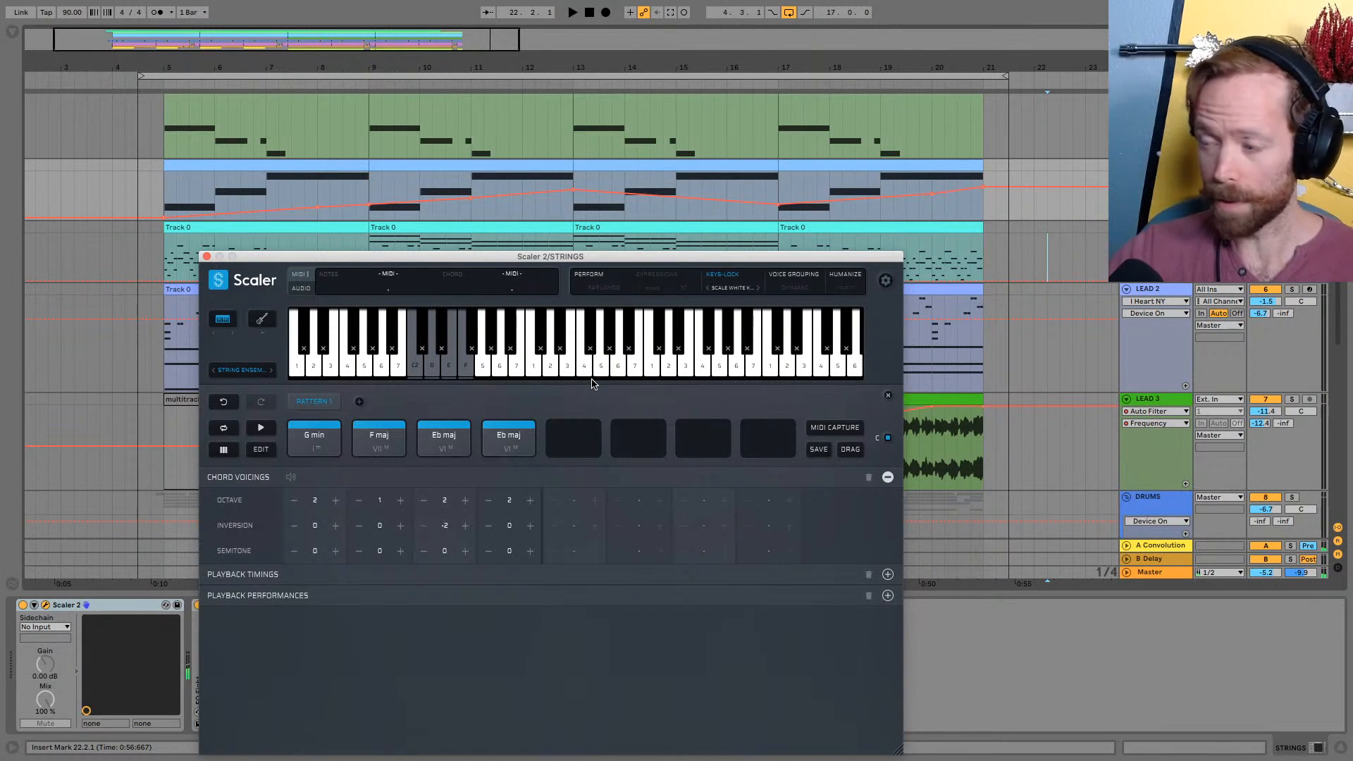
pyautogui.click(526, 326)
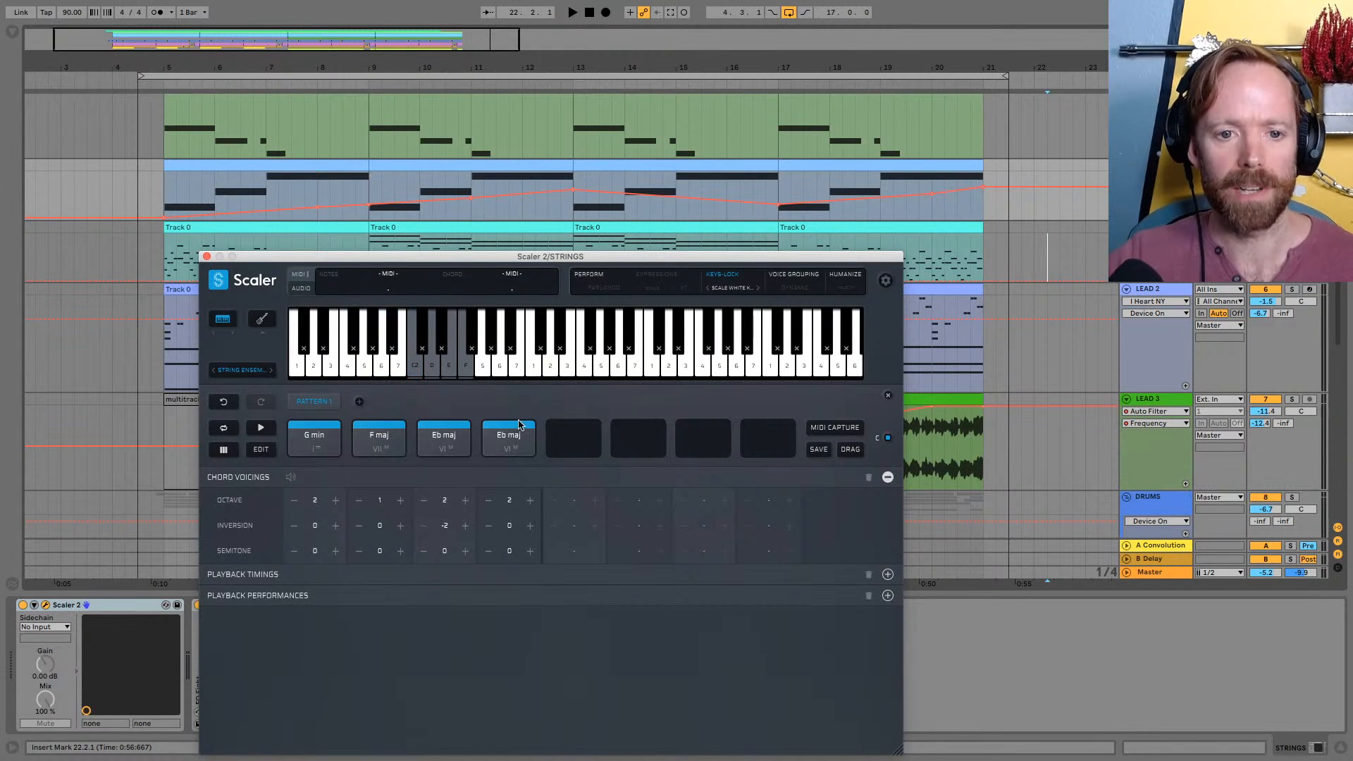
# Close the Scaler 2 plugin window to uncover the whole arrangement
pyautogui.moveTo(510, 258); pyautogui.dragTo(505, 221)
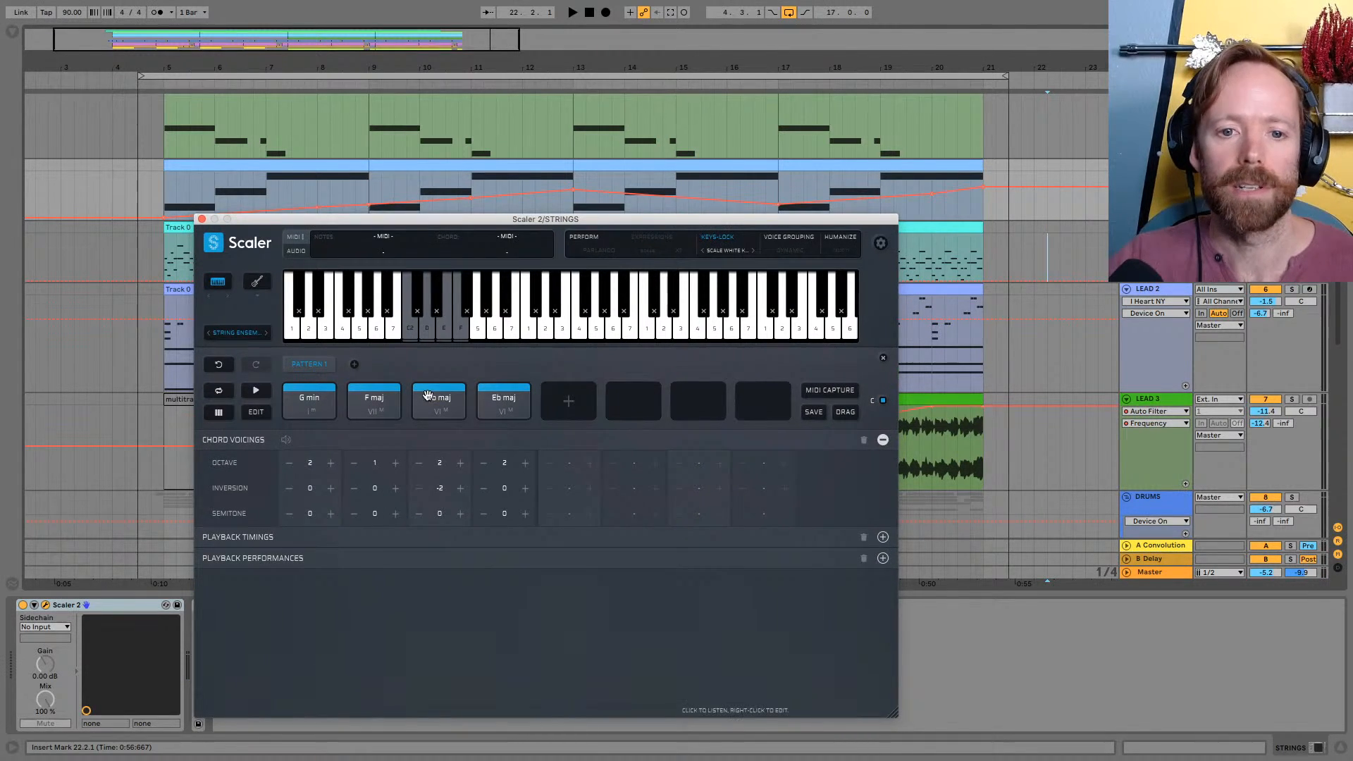
pyautogui.moveTo(670, 213); pyautogui.dragTo(599, 274)
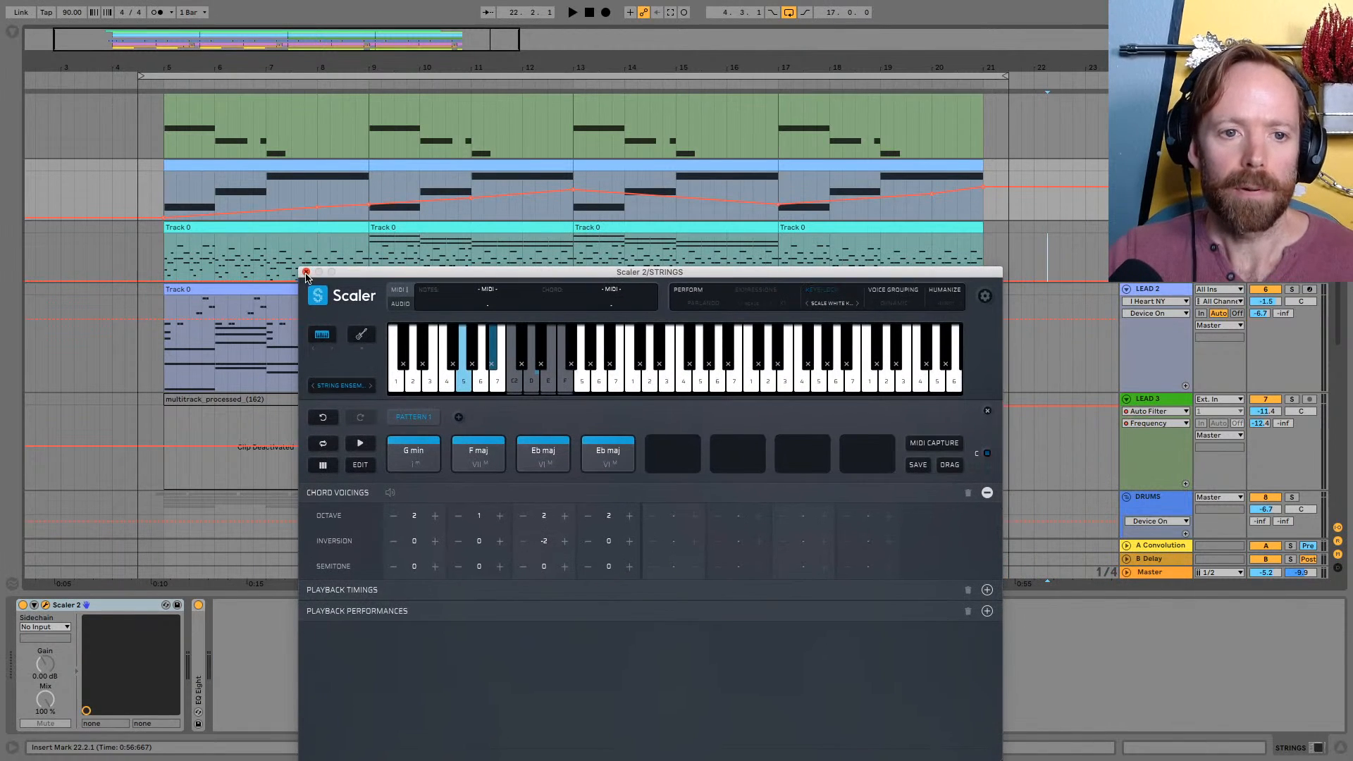
pyautogui.click(306, 273)
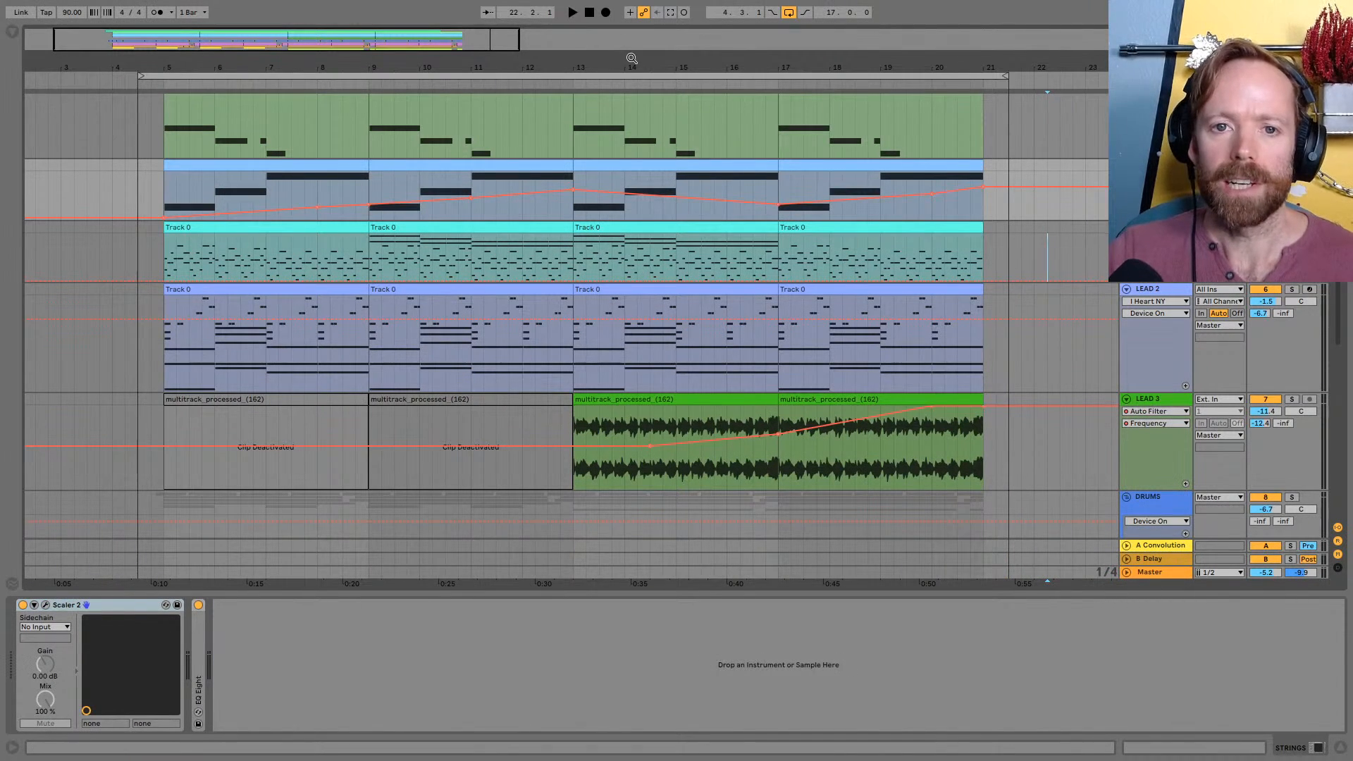
# Select the LEAD track and enlarge its height in the arrangement
pyautogui.press('-')
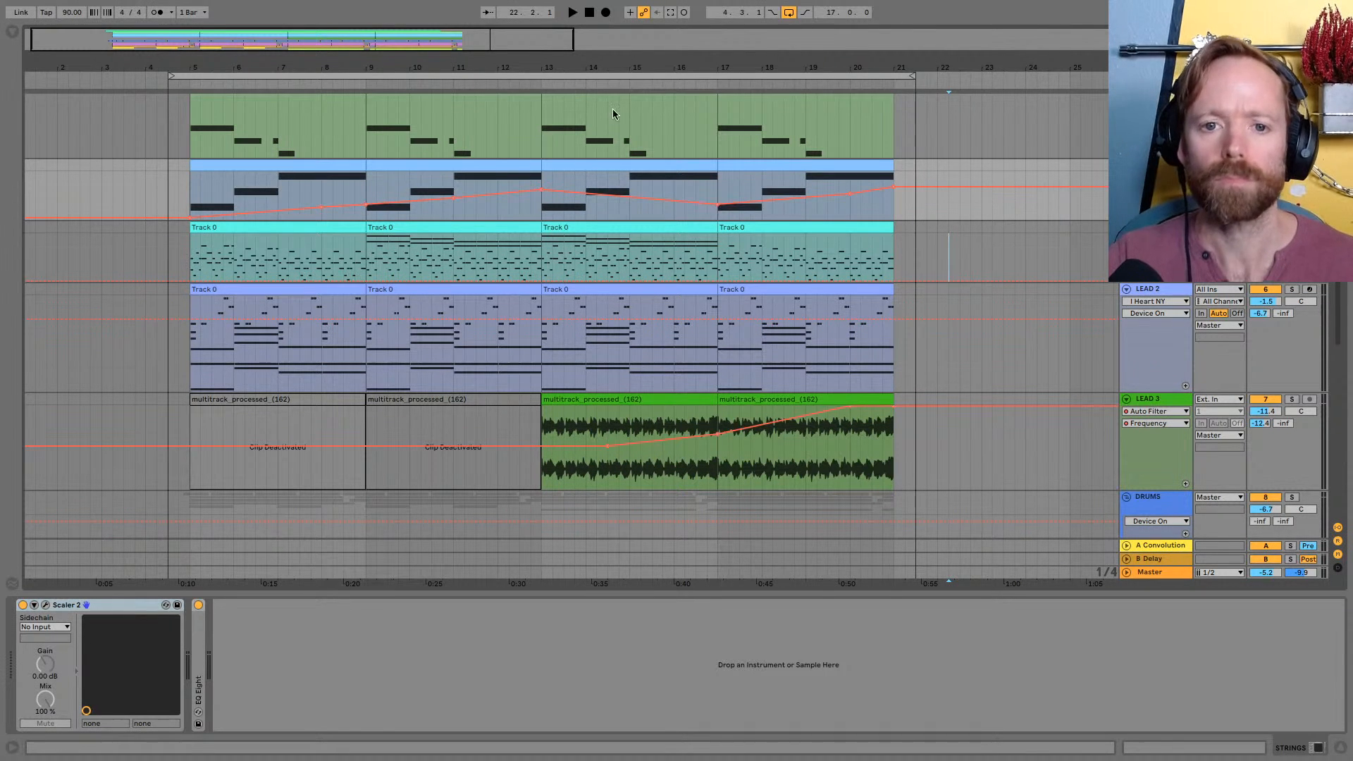
pyautogui.moveTo(616, 69); pyautogui.dragTo(627, 74)
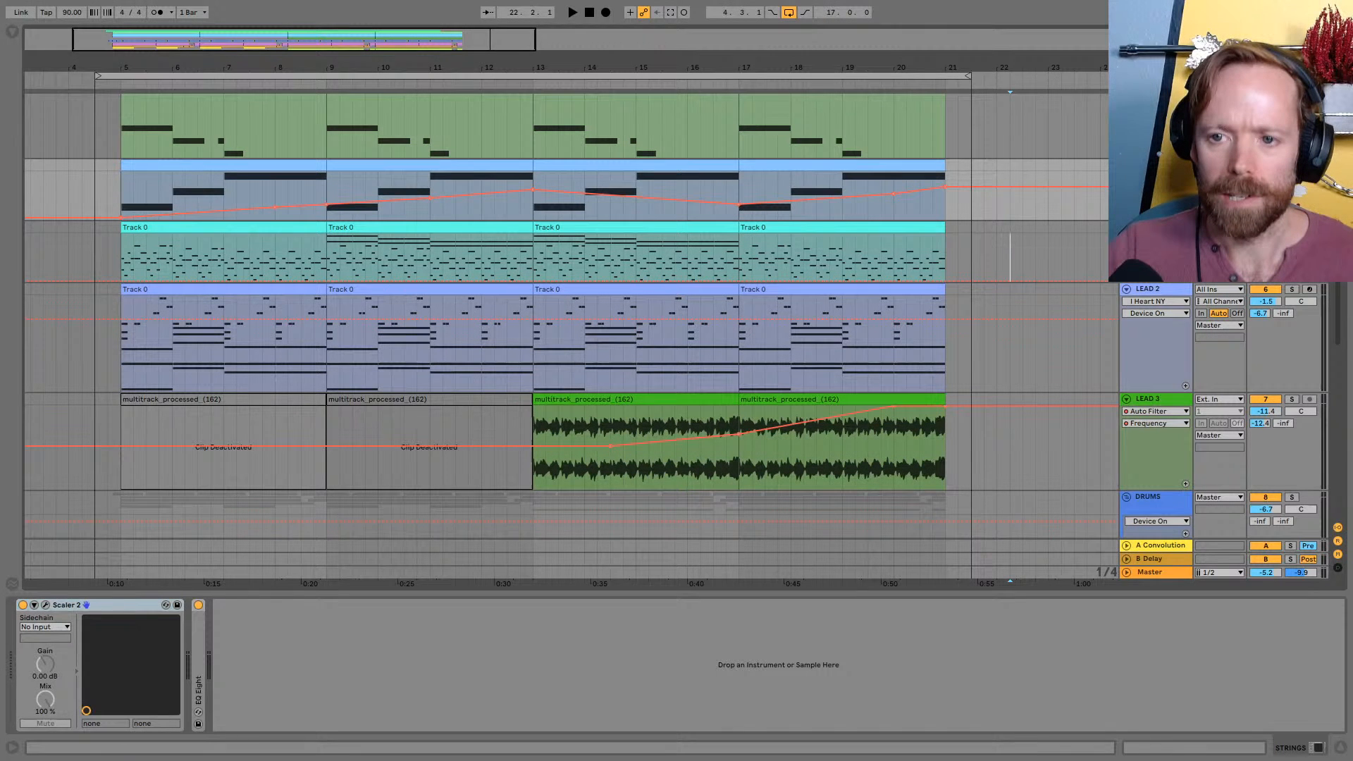
pyautogui.click(1179, 280)
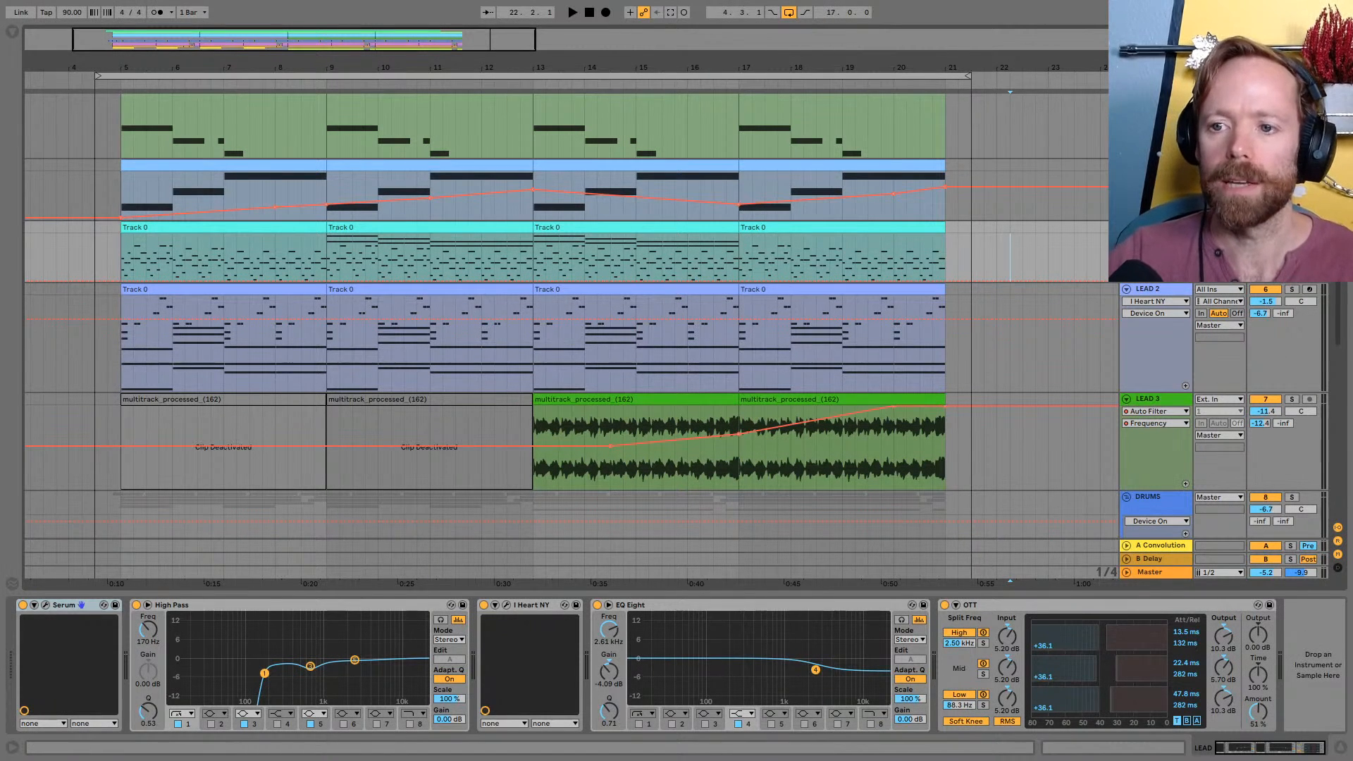
pyautogui.moveTo(1180, 282); pyautogui.dragTo(1180, 306)
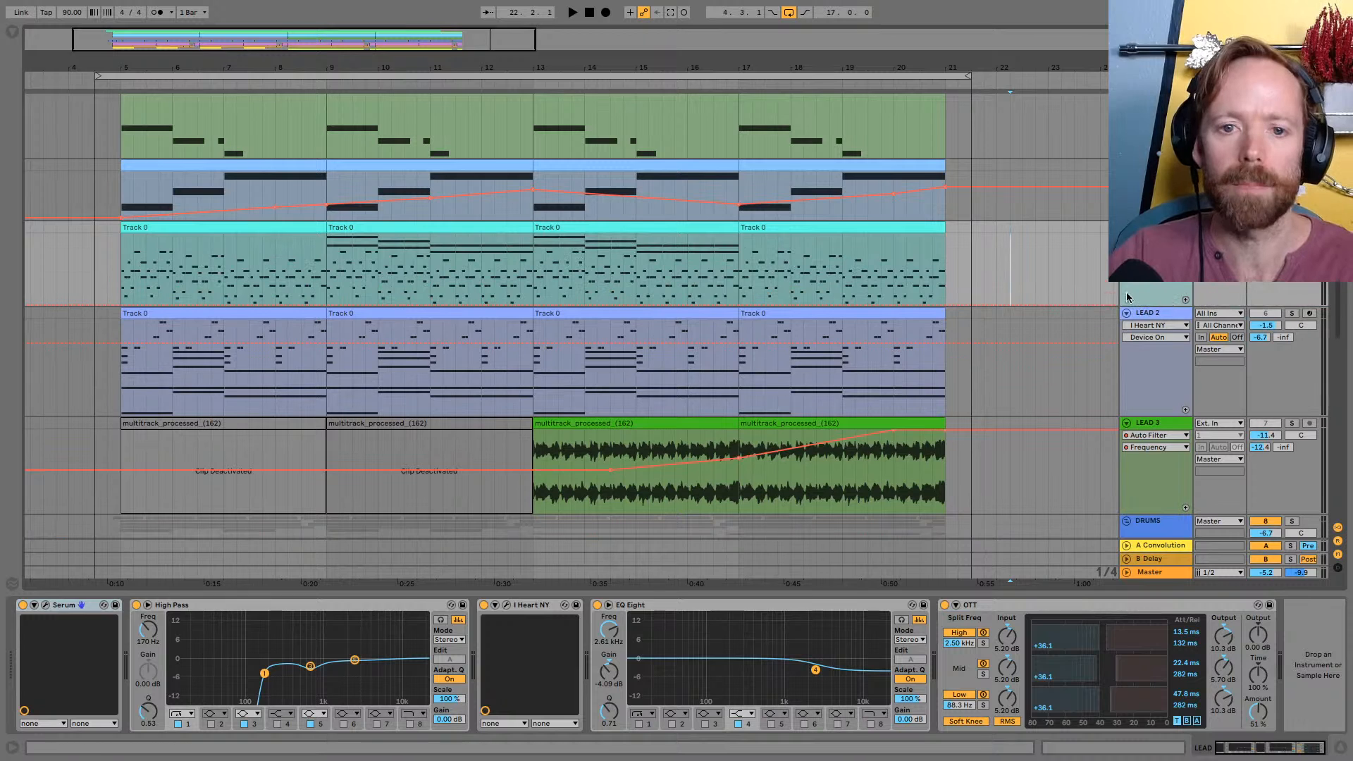
# Play the first LEAD clip from bar 5, switching the A Convolution return off and on, and check the track's sends in the mixer
pyautogui.click(277, 227)
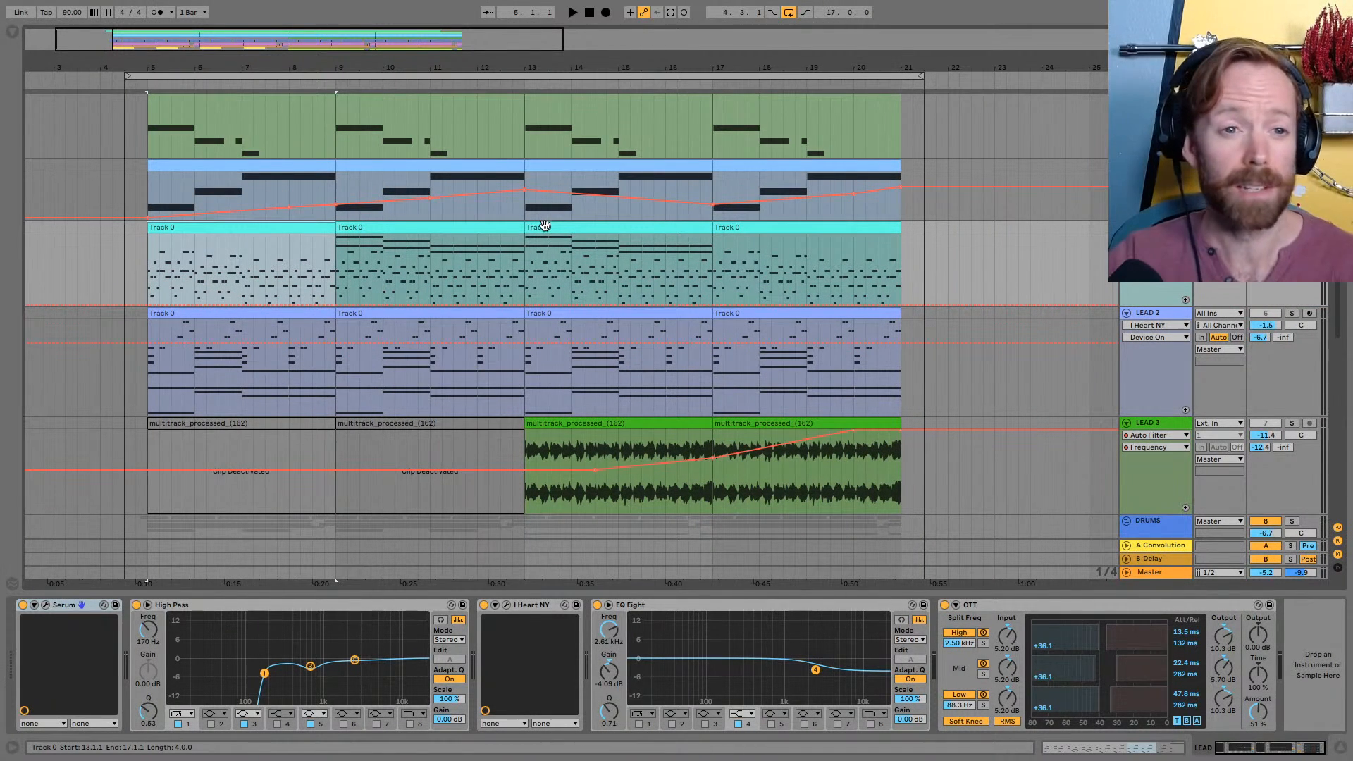
pyautogui.press('space')
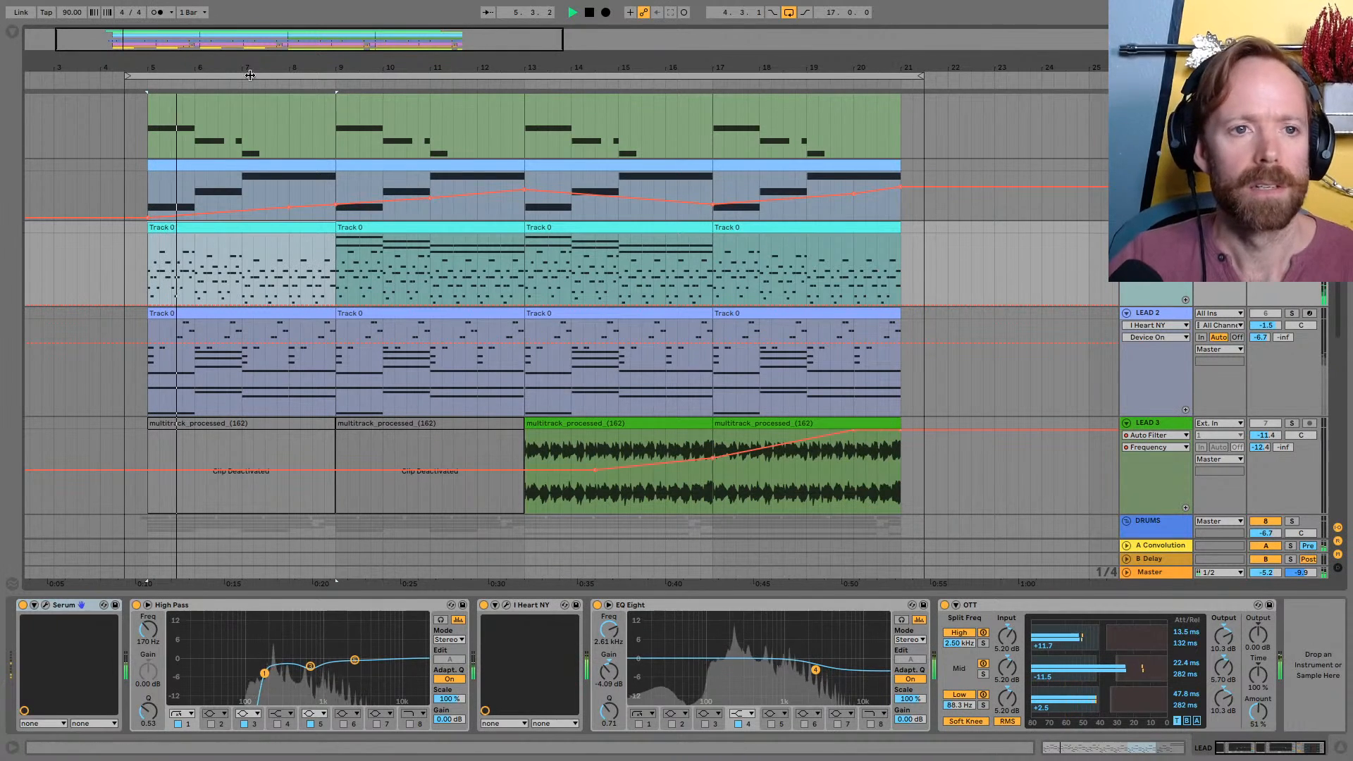
pyautogui.press('+')
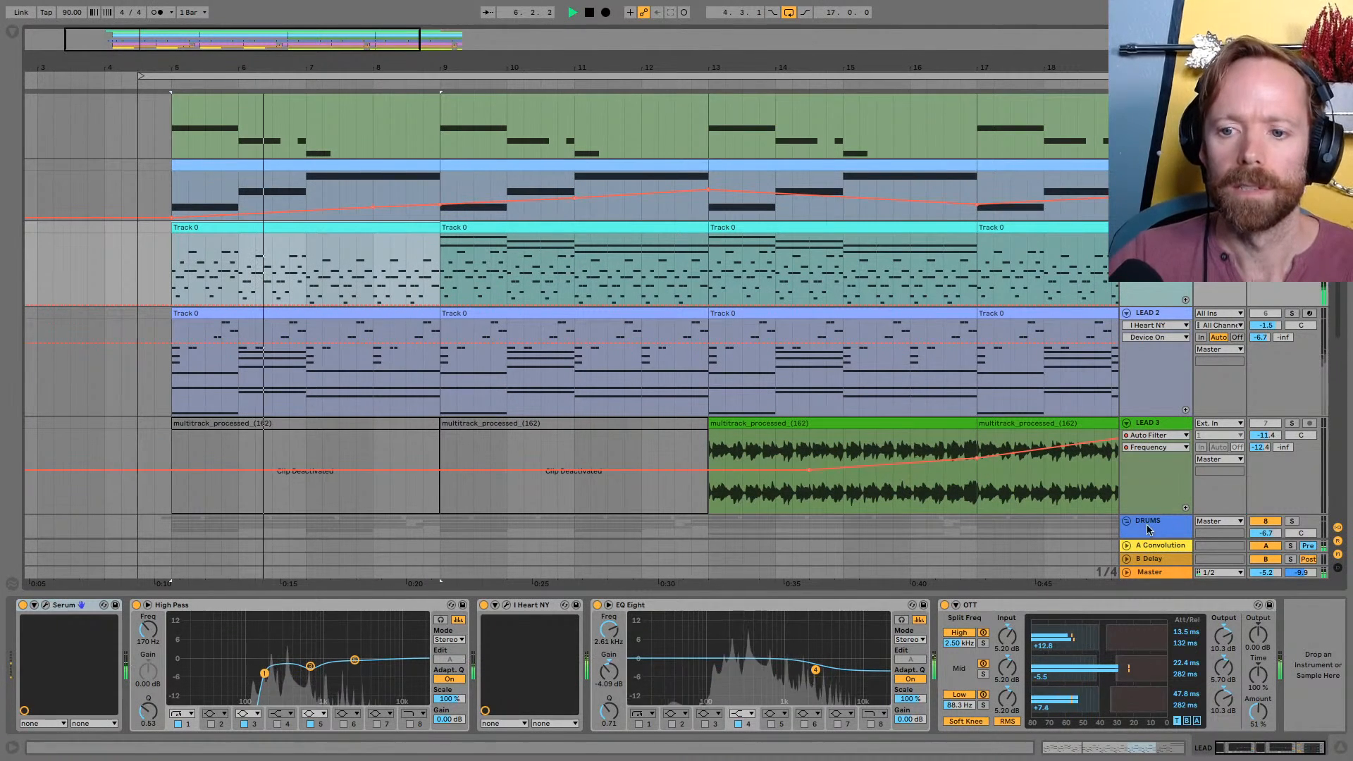
pyautogui.click(1260, 548)
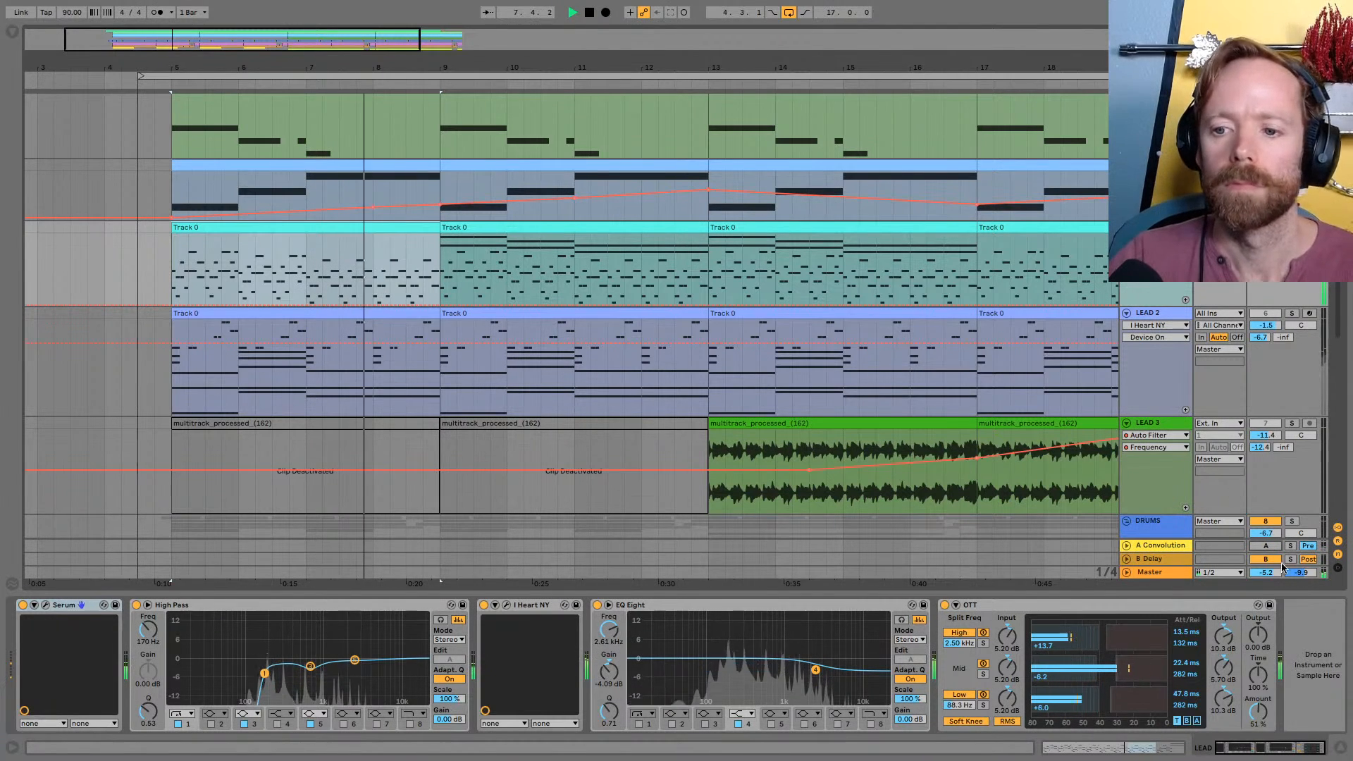
pyautogui.click(1266, 547)
pyautogui.press('Tab')
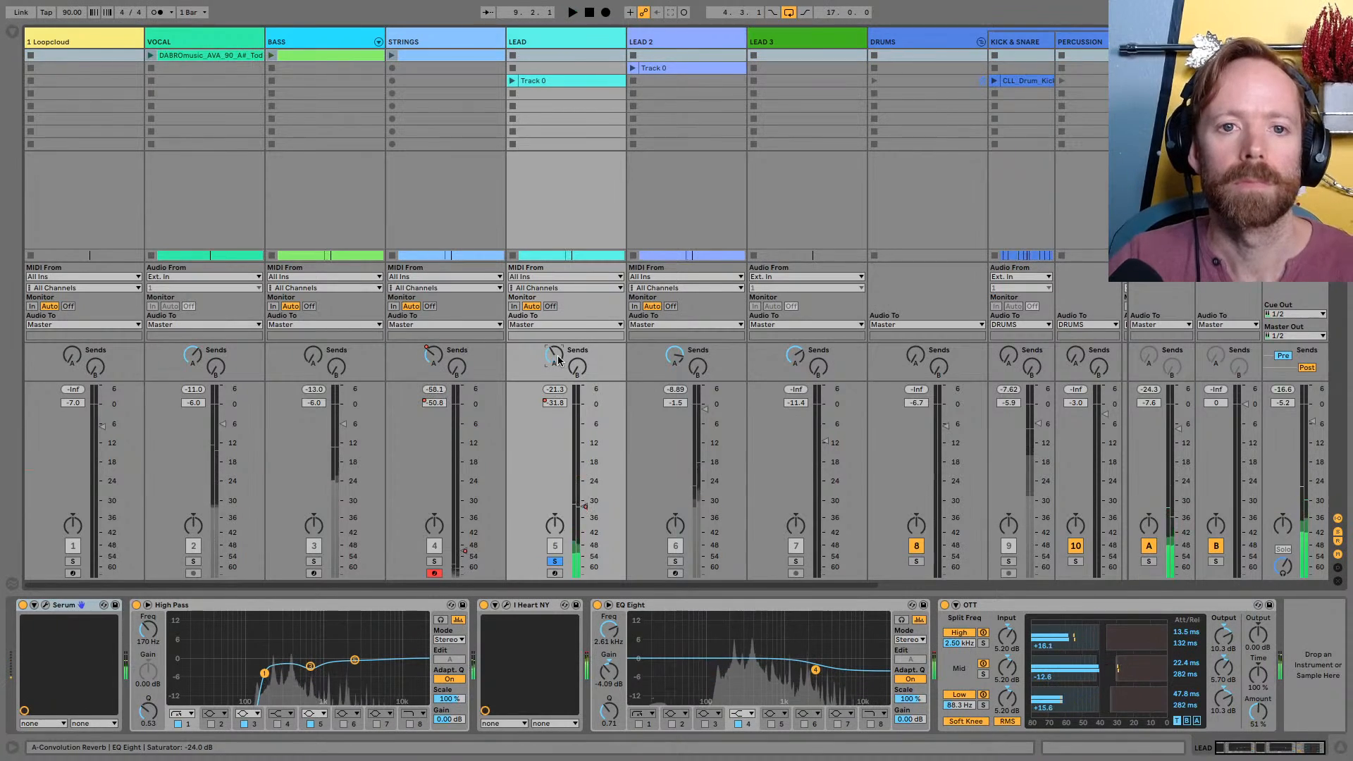
pyautogui.press('Tab')
# Solo the LEAD 2 track and play its first clip from bar 5
pyautogui.moveTo(1077, 62); pyautogui.dragTo(1009, 70)
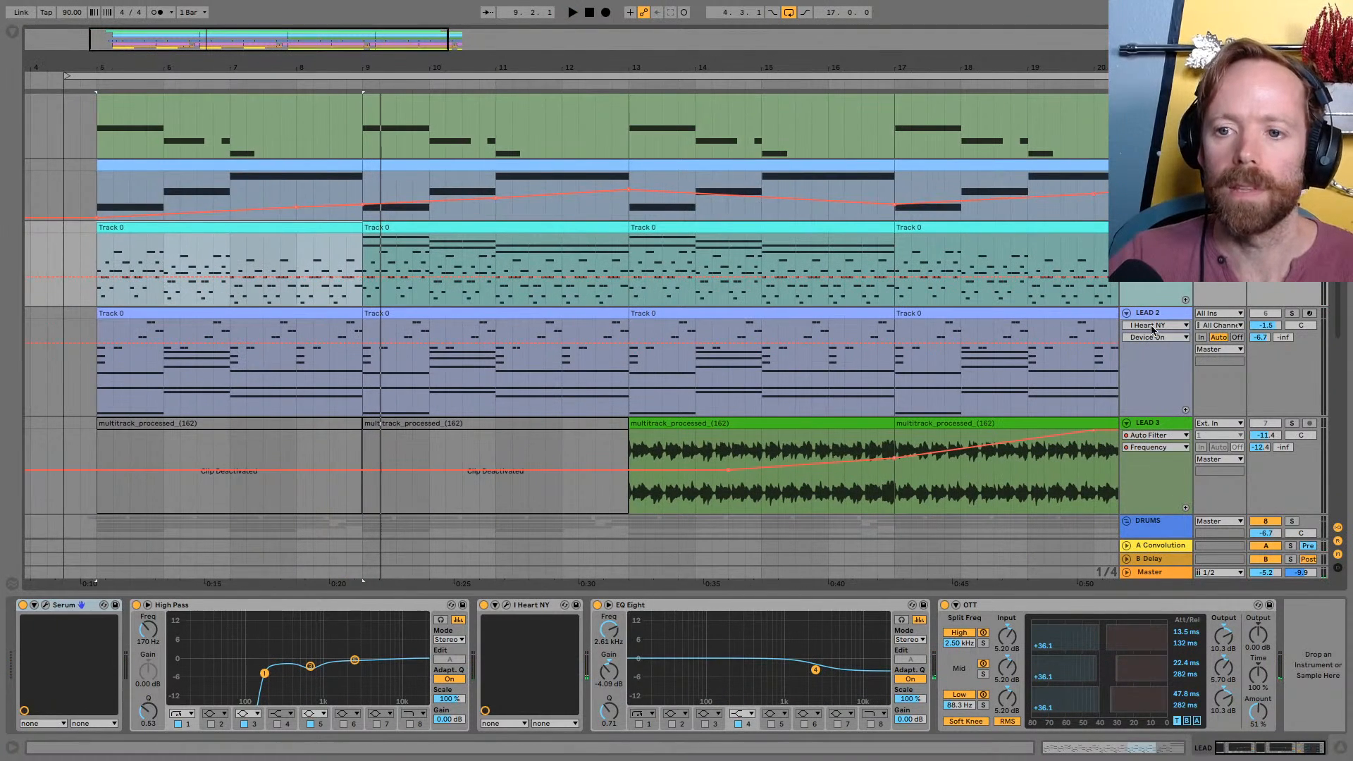
pyautogui.click(1159, 363)
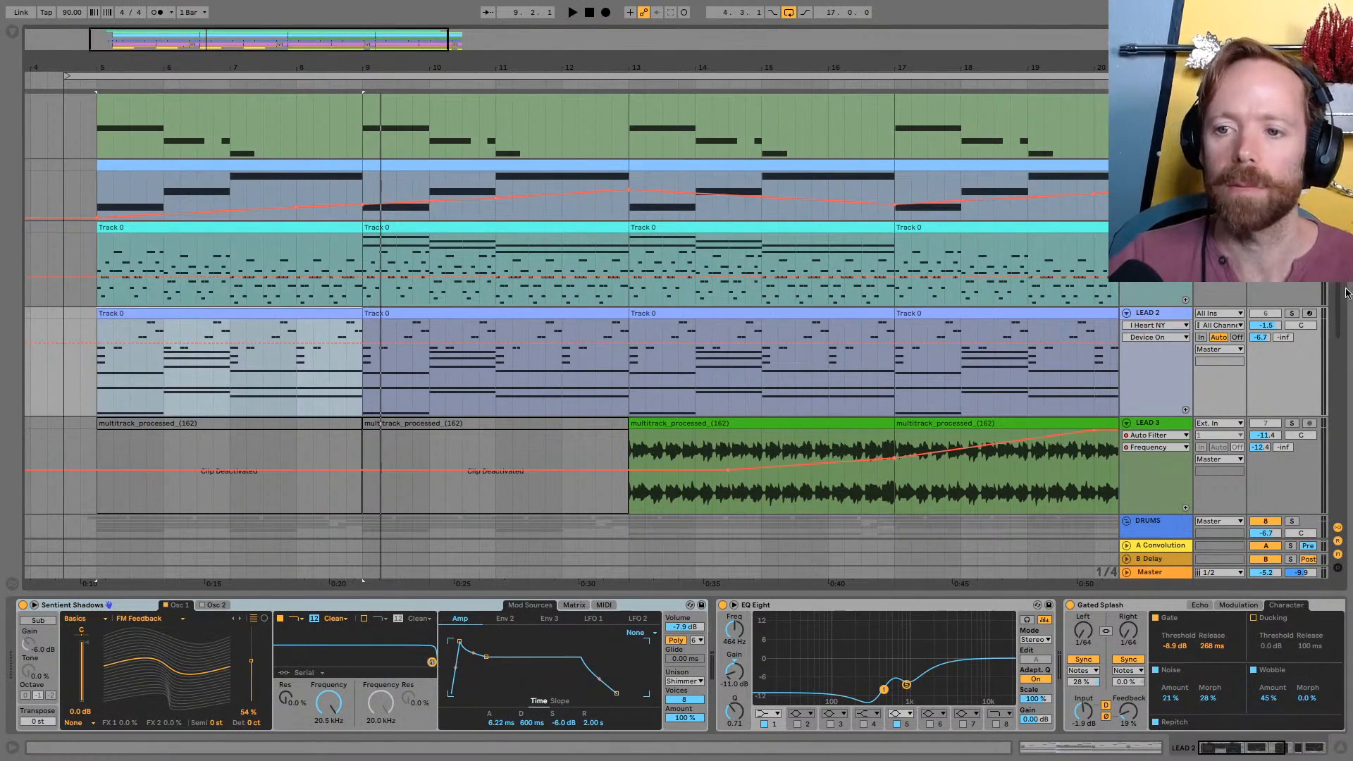
pyautogui.click(1293, 313)
pyautogui.press('space')
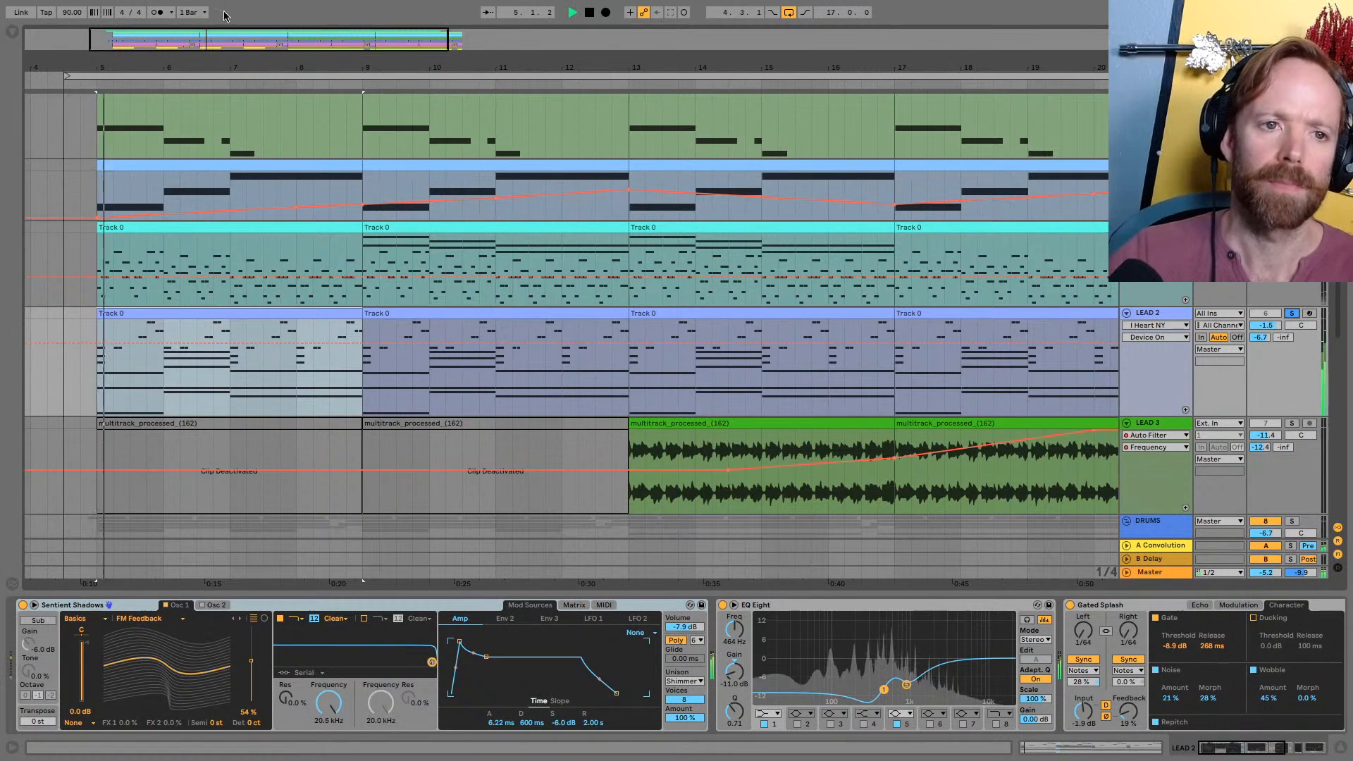
pyautogui.moveTo(166, 59); pyautogui.dragTo(348, 66)
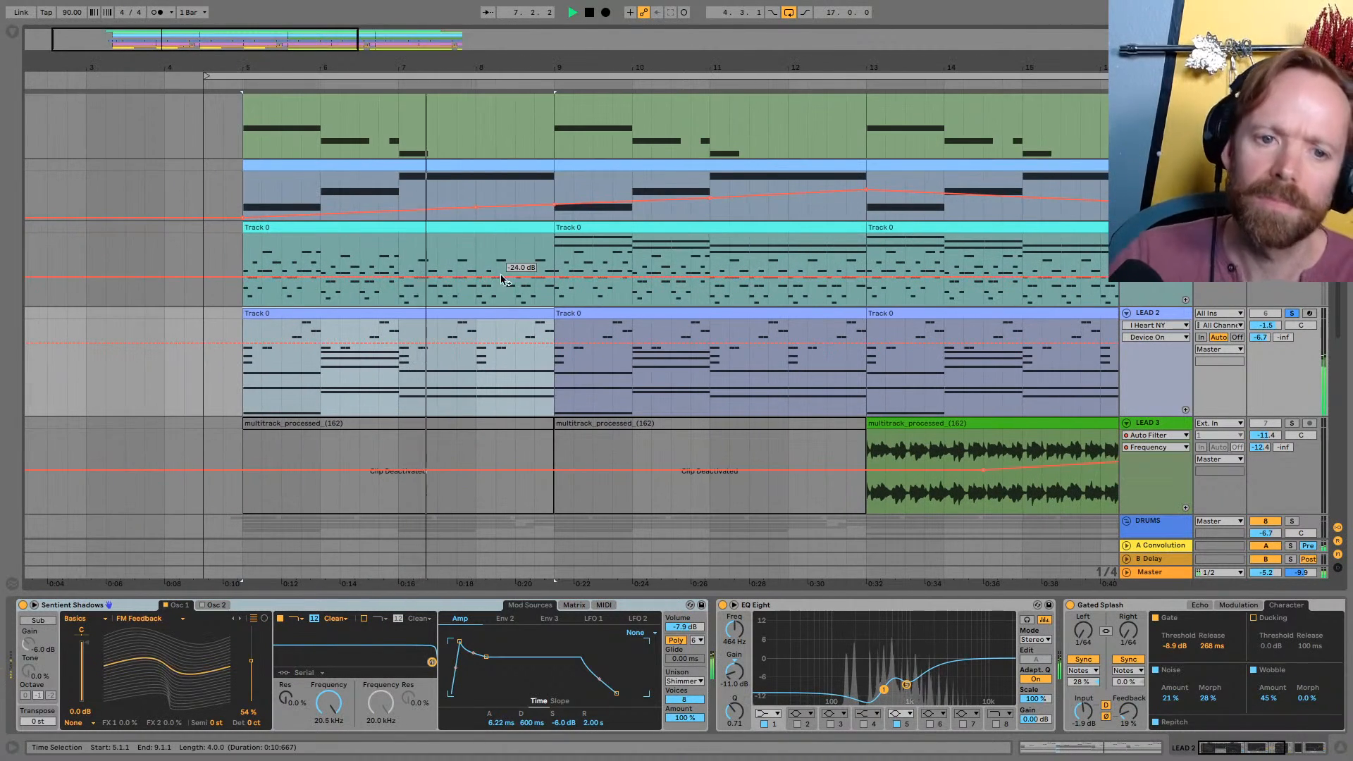
pyautogui.moveTo(450, 66); pyautogui.dragTo(450, 60)
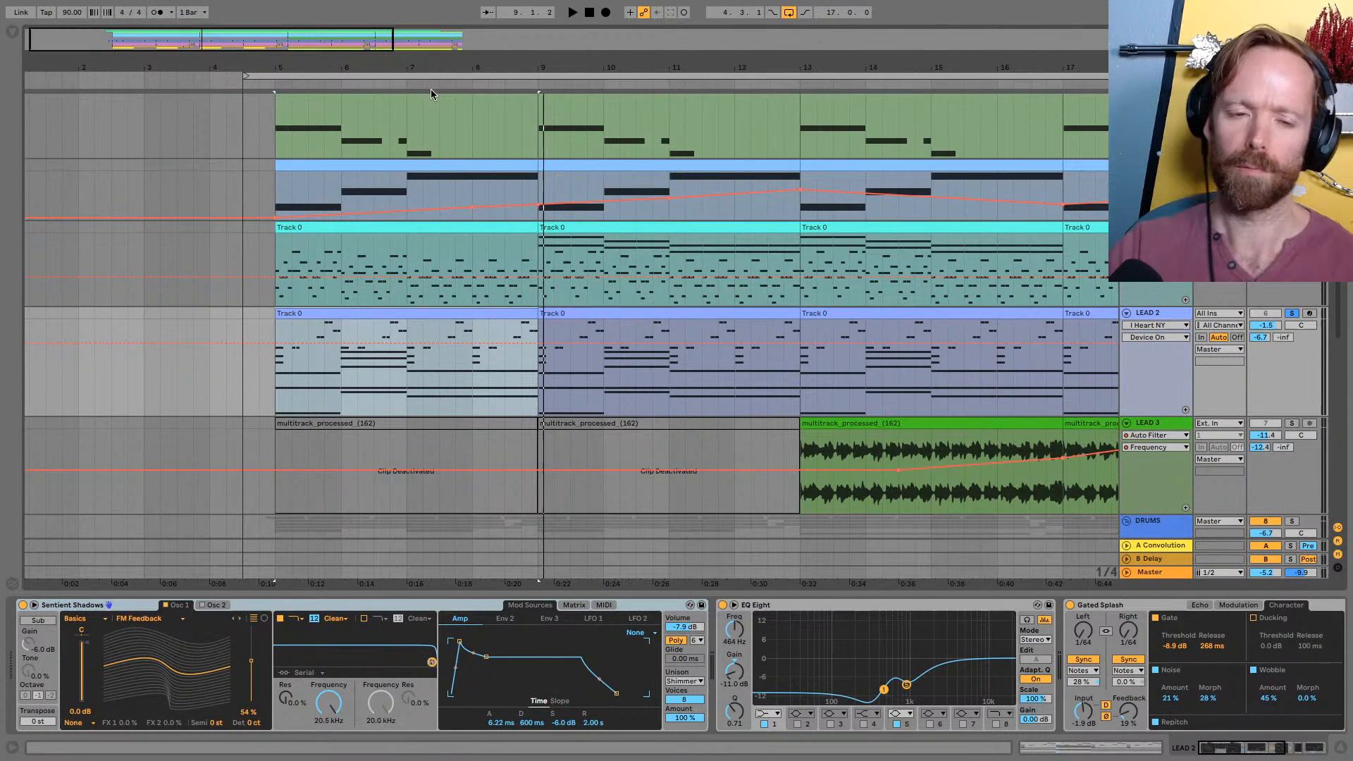
pyautogui.moveTo(427, 63); pyautogui.dragTo(311, 64)
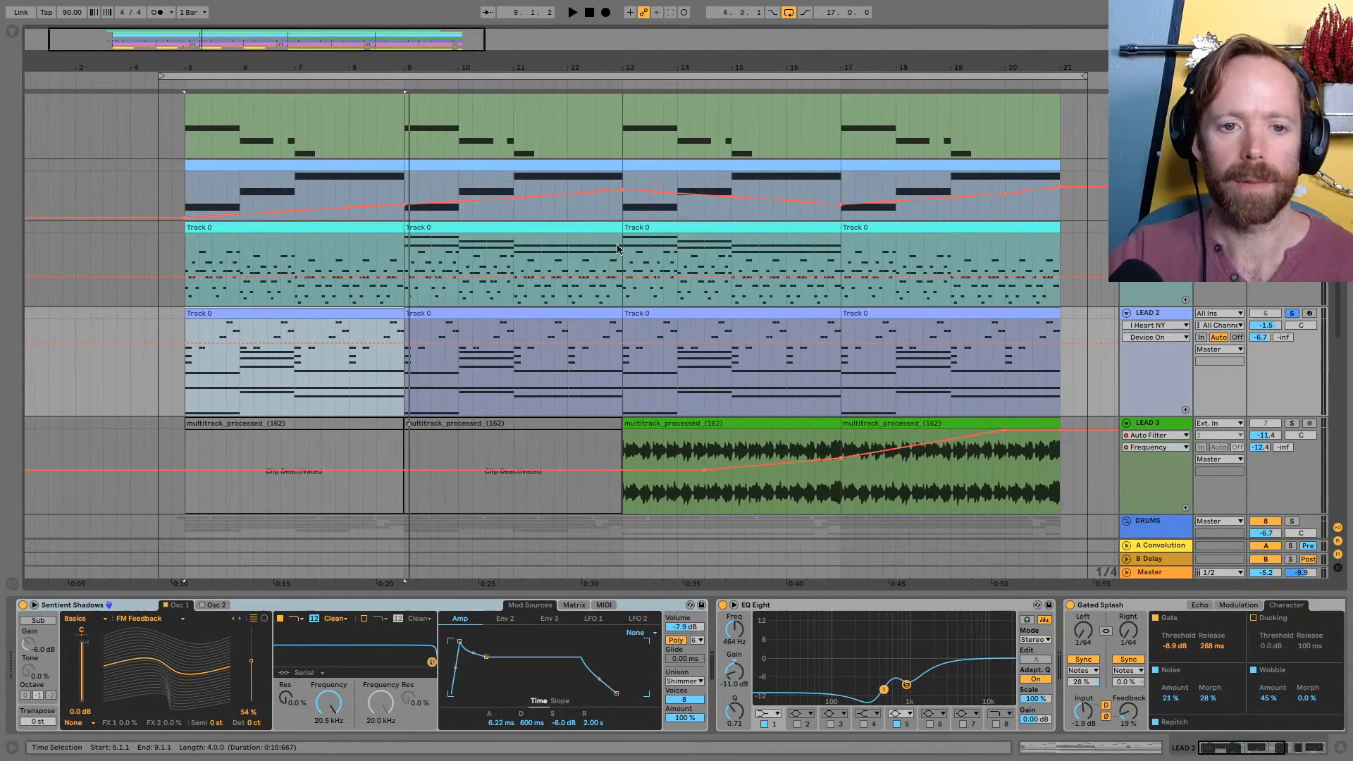
# Select the LEAD 3 audio clip that starts at bar 13
pyautogui.scroll(-6, 648, 273)
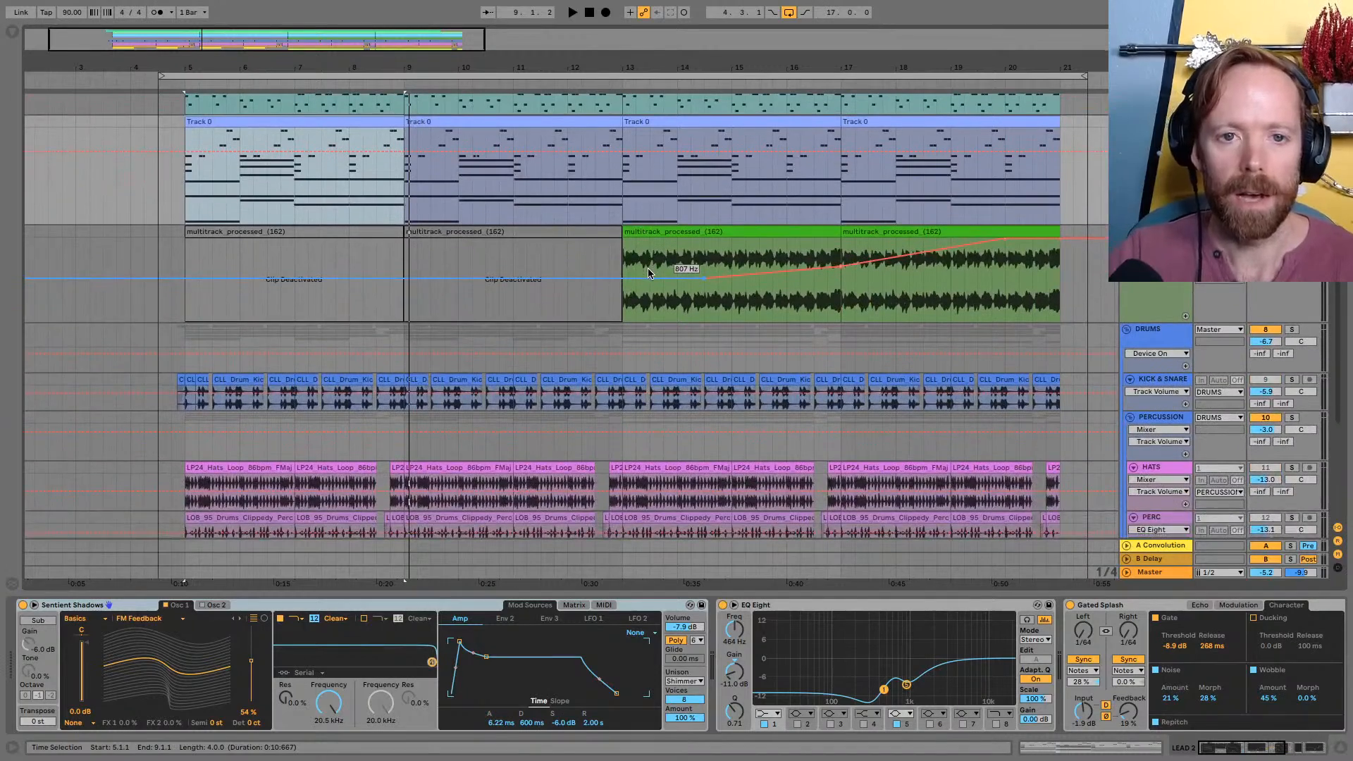
pyautogui.scroll(1, 648, 272)
pyautogui.click(697, 273)
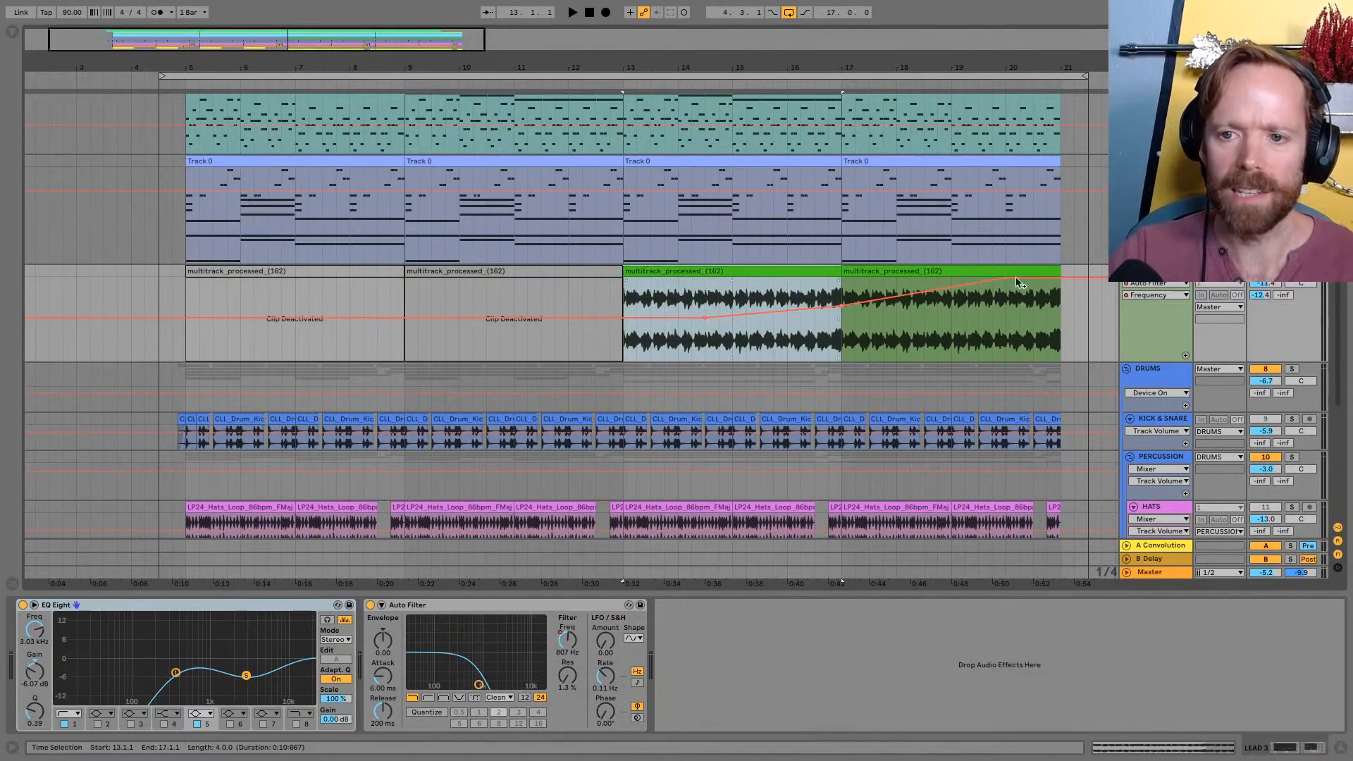
# Play the LEAD 3 audio clip that starts at bar 17 and stop playback around bar 19
pyautogui.click(957, 327)
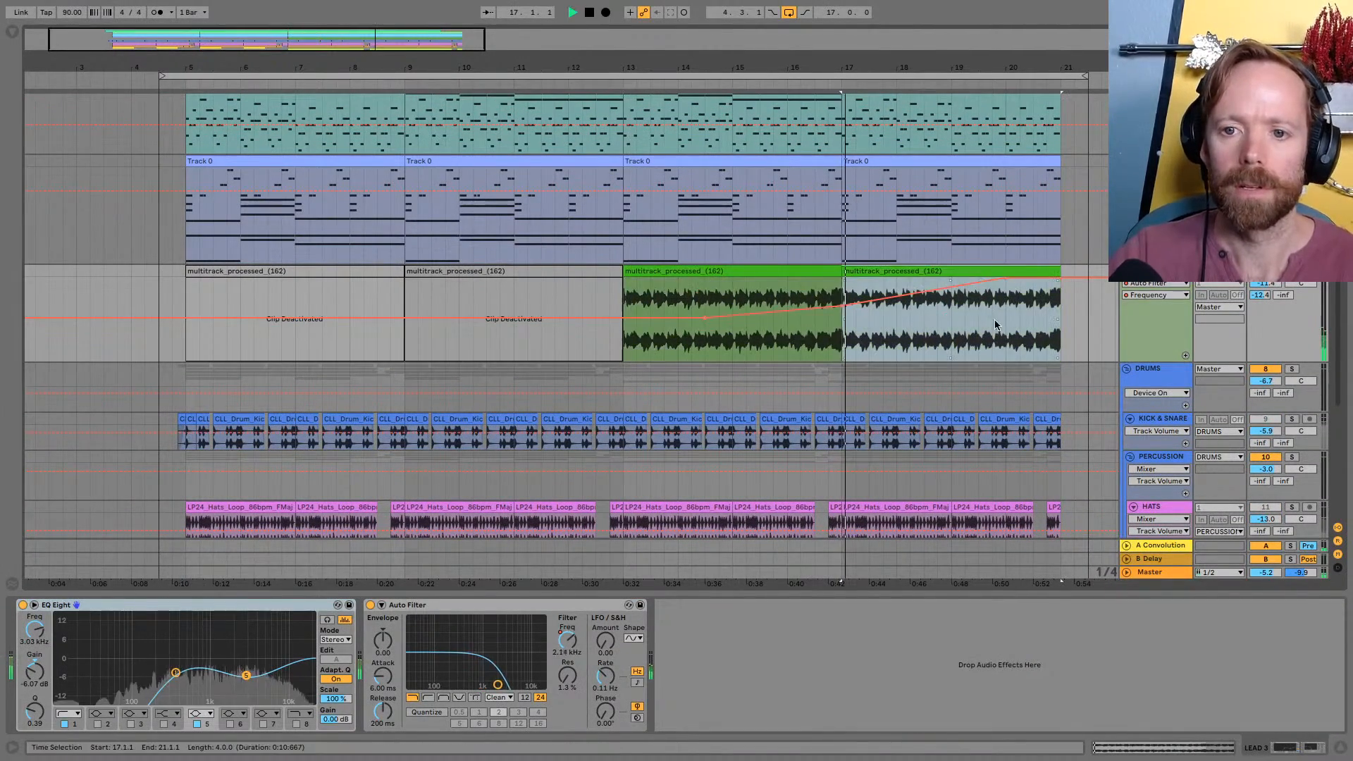
pyautogui.press('space')
pyautogui.click(957, 327)
pyautogui.moveTo(972, 67); pyautogui.dragTo(725, 43)
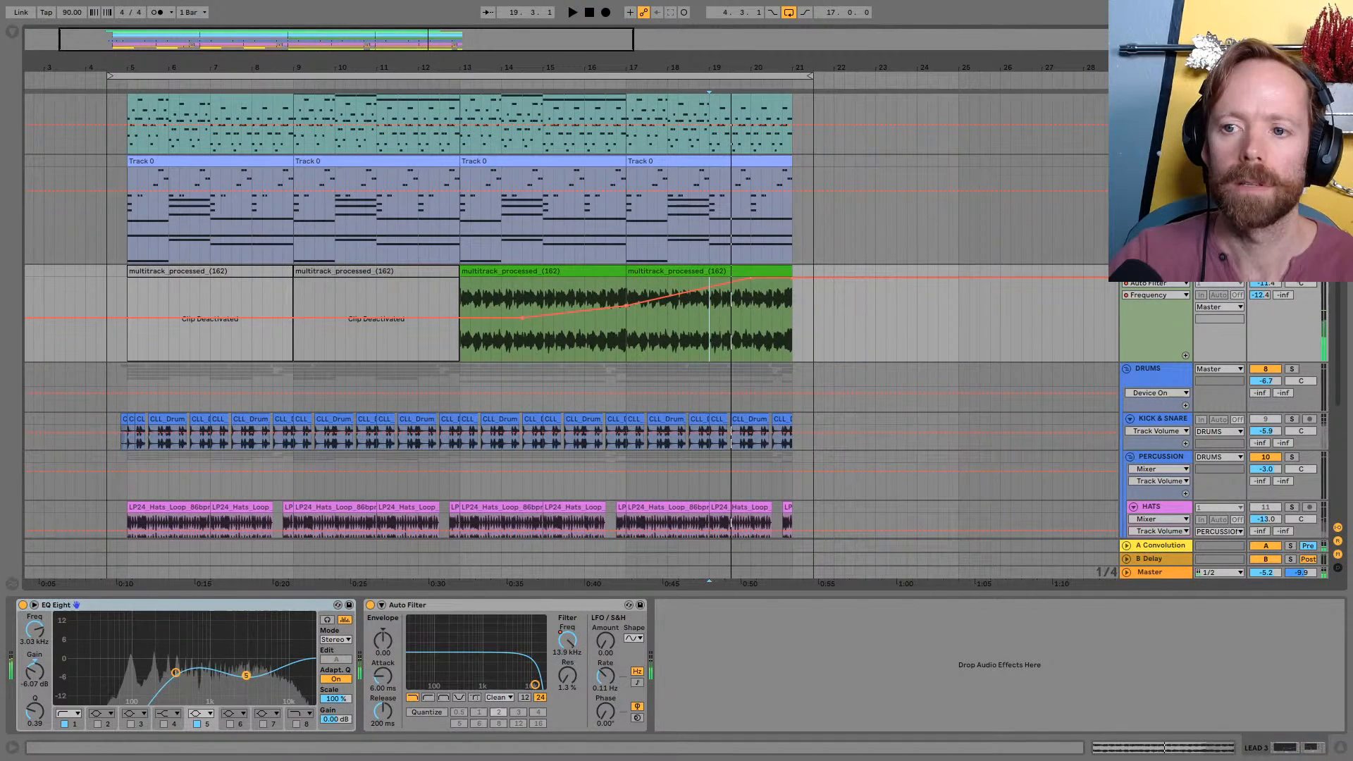
# Solo the VOCAL track and play its audio clip from the start
pyautogui.scroll(5, 564, 317)
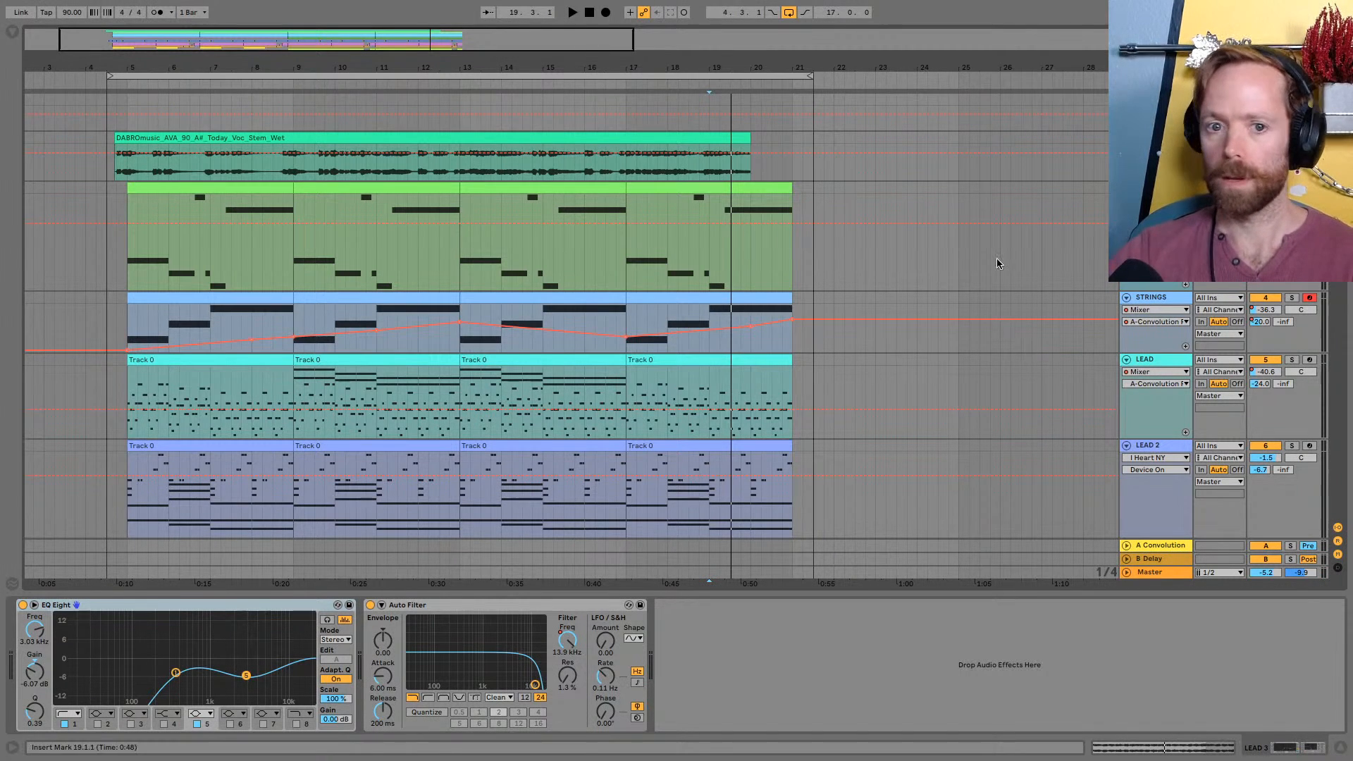
pyautogui.moveTo(594, 68); pyautogui.dragTo(780, 65)
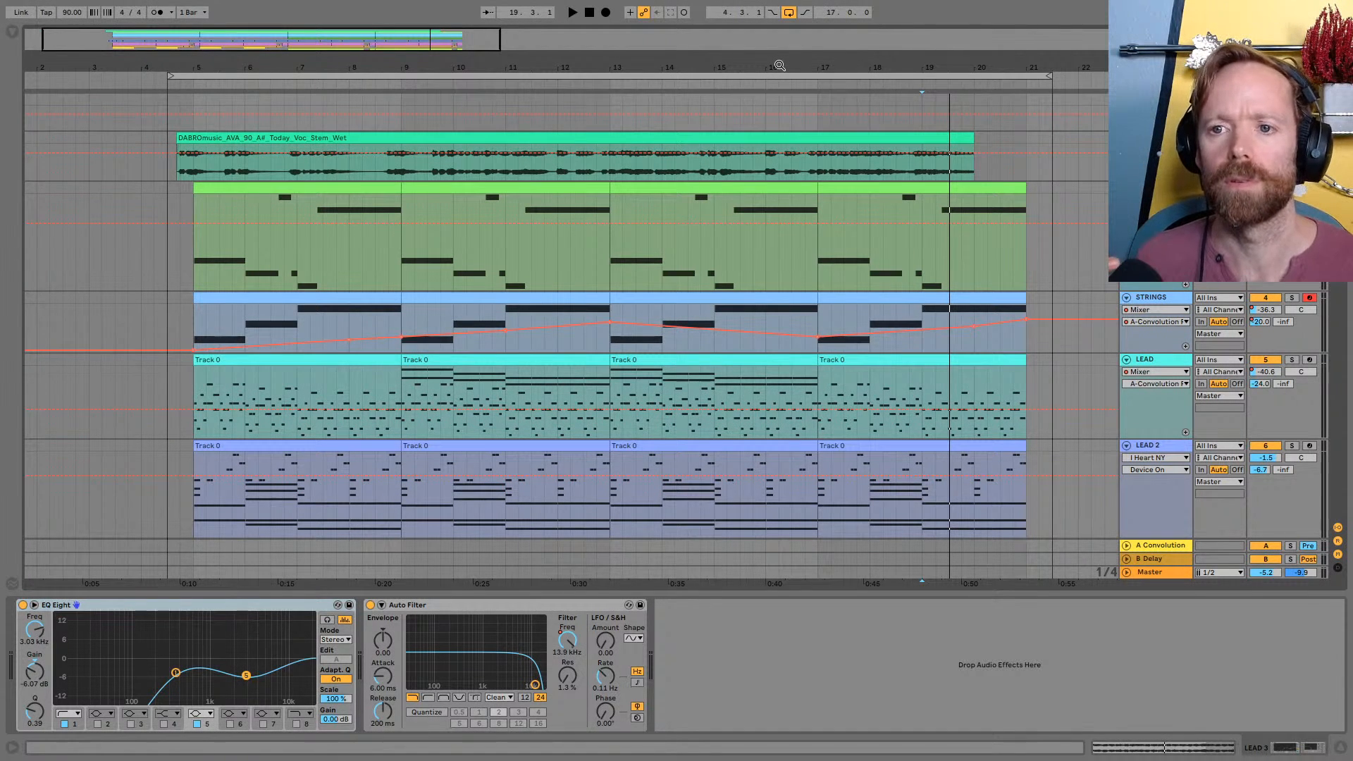
pyautogui.click(180, 155)
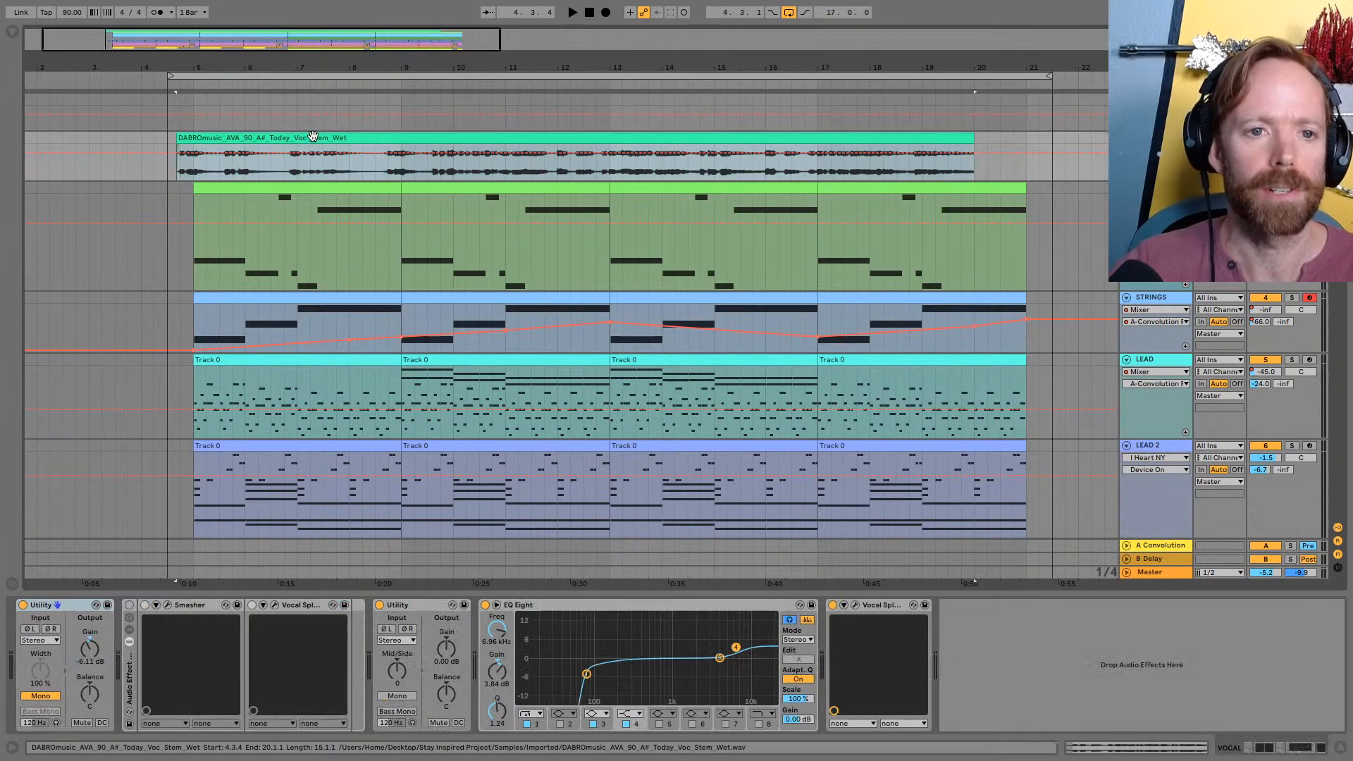
pyautogui.press('space')
pyautogui.press('s')
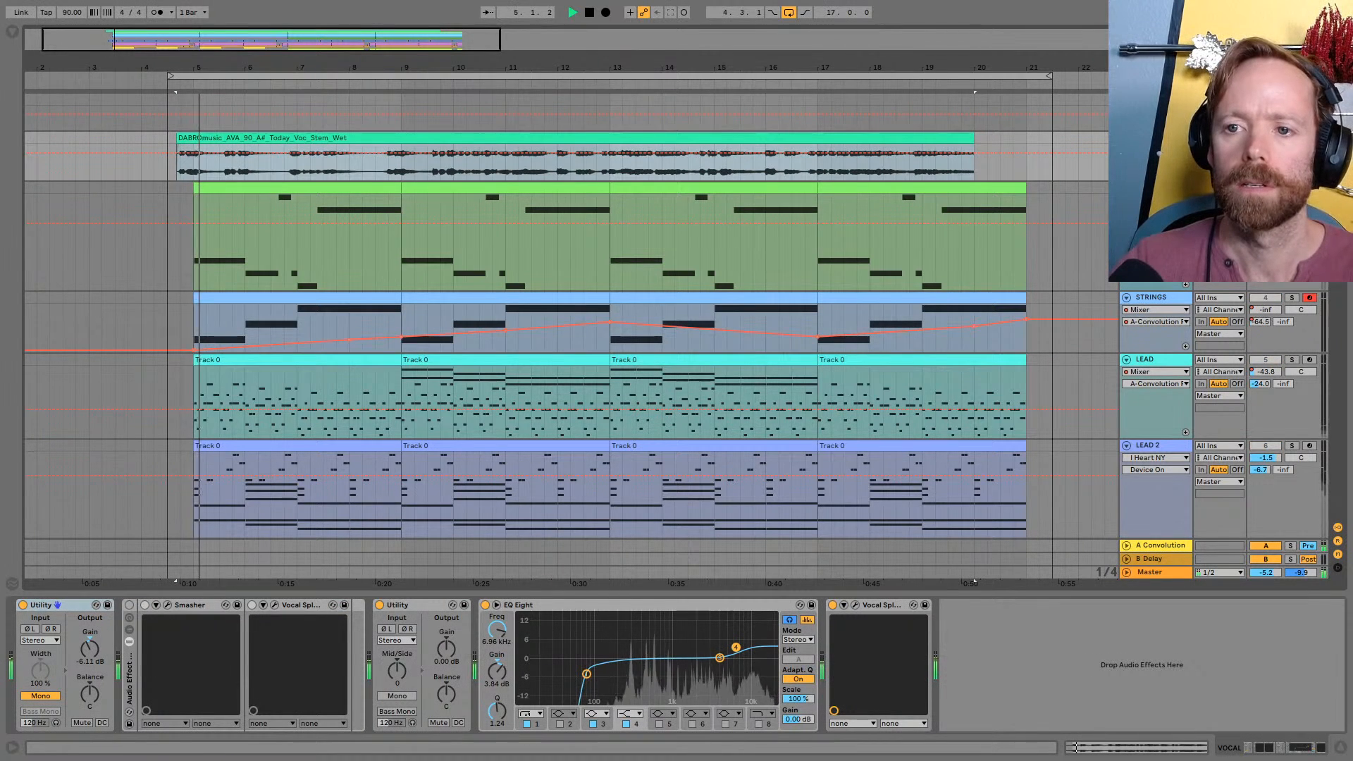
# Enlarge the VOCAL track's height in the arrangement and switch off the last Vocal Splitter in its device chain
pyautogui.hotkey('alt', '+')
pyautogui.hotkey('alt', '+')
pyautogui.hotkey('alt', '+')
pyautogui.scroll(-1, 477, 314)
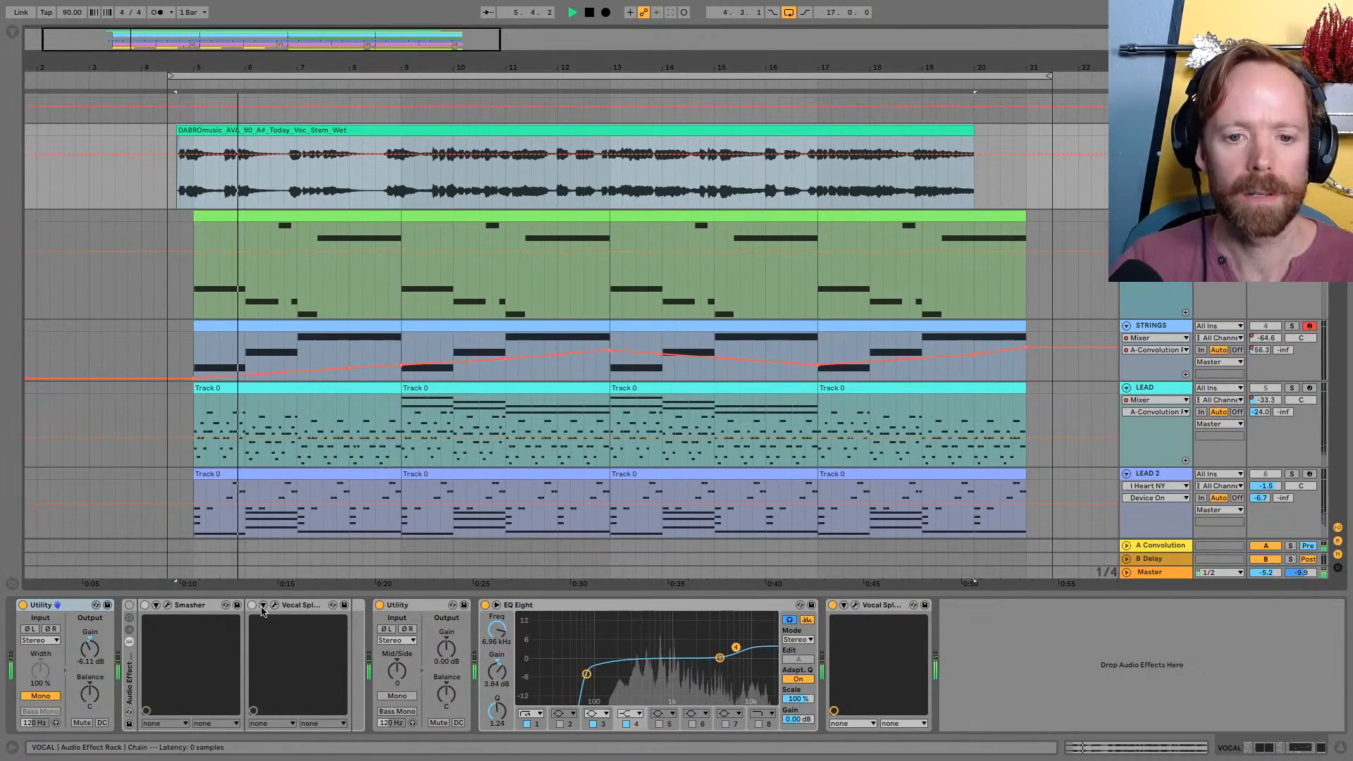
pyautogui.press('space')
pyautogui.click(833, 605)
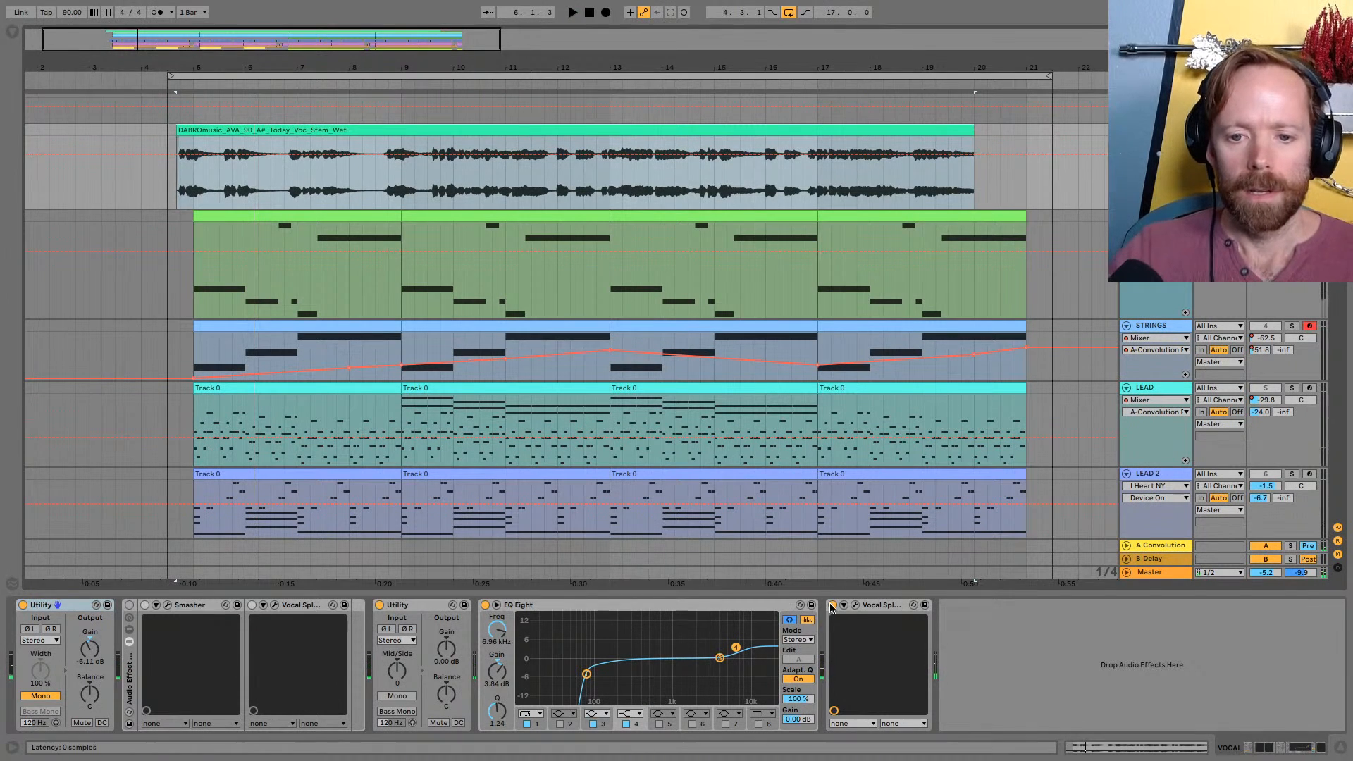
# Open the plug-in windows of Smasher and Vocal Splitter from the vocal's Audio Effect Rack and place them side by side
pyautogui.click(168, 606)
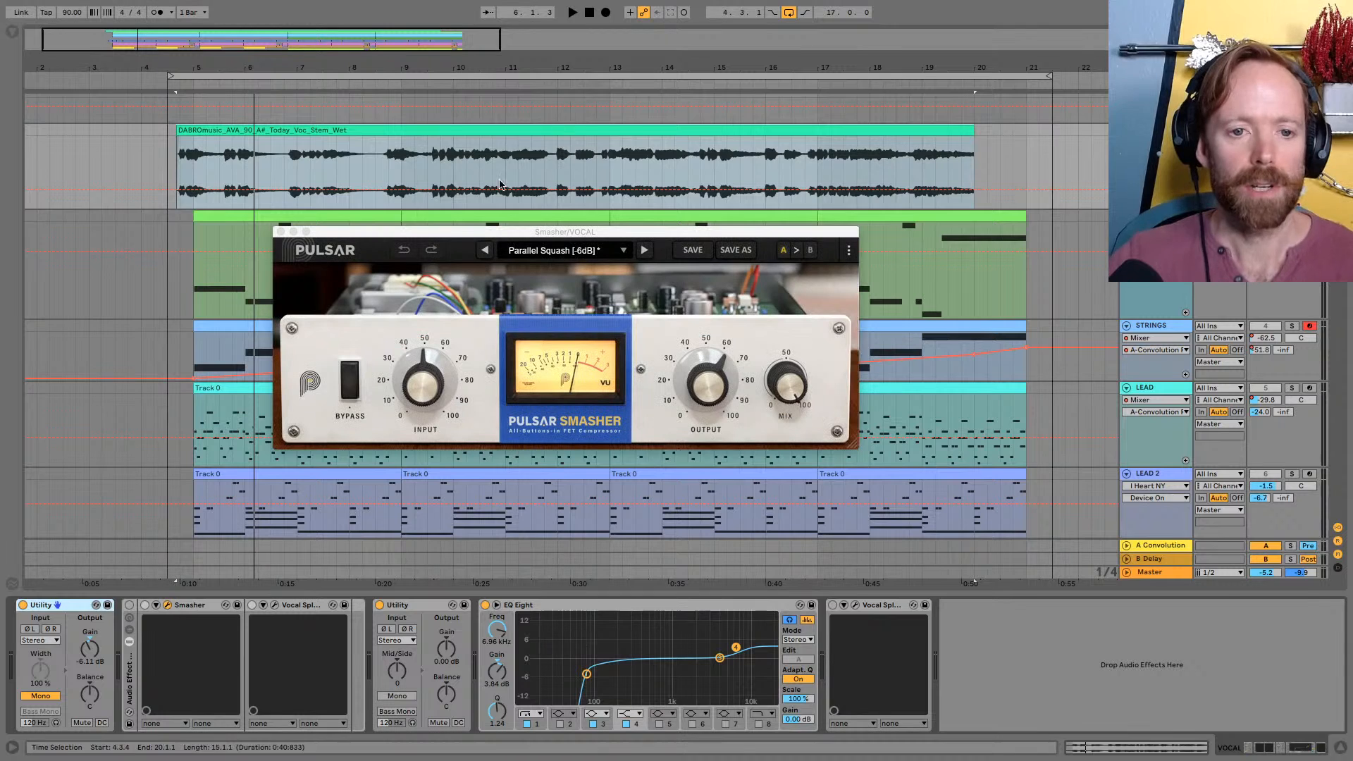
pyautogui.moveTo(527, 235); pyautogui.dragTo(351, 106)
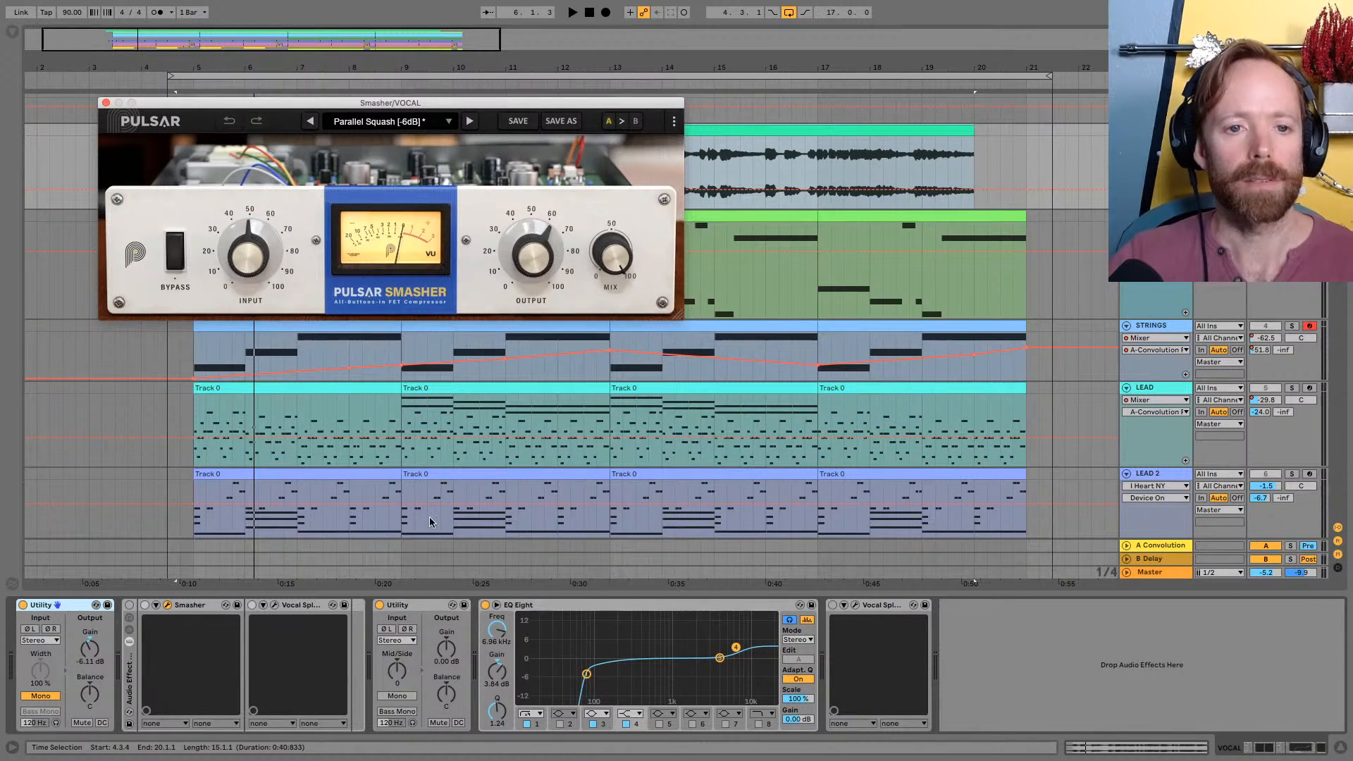
pyautogui.click(274, 606)
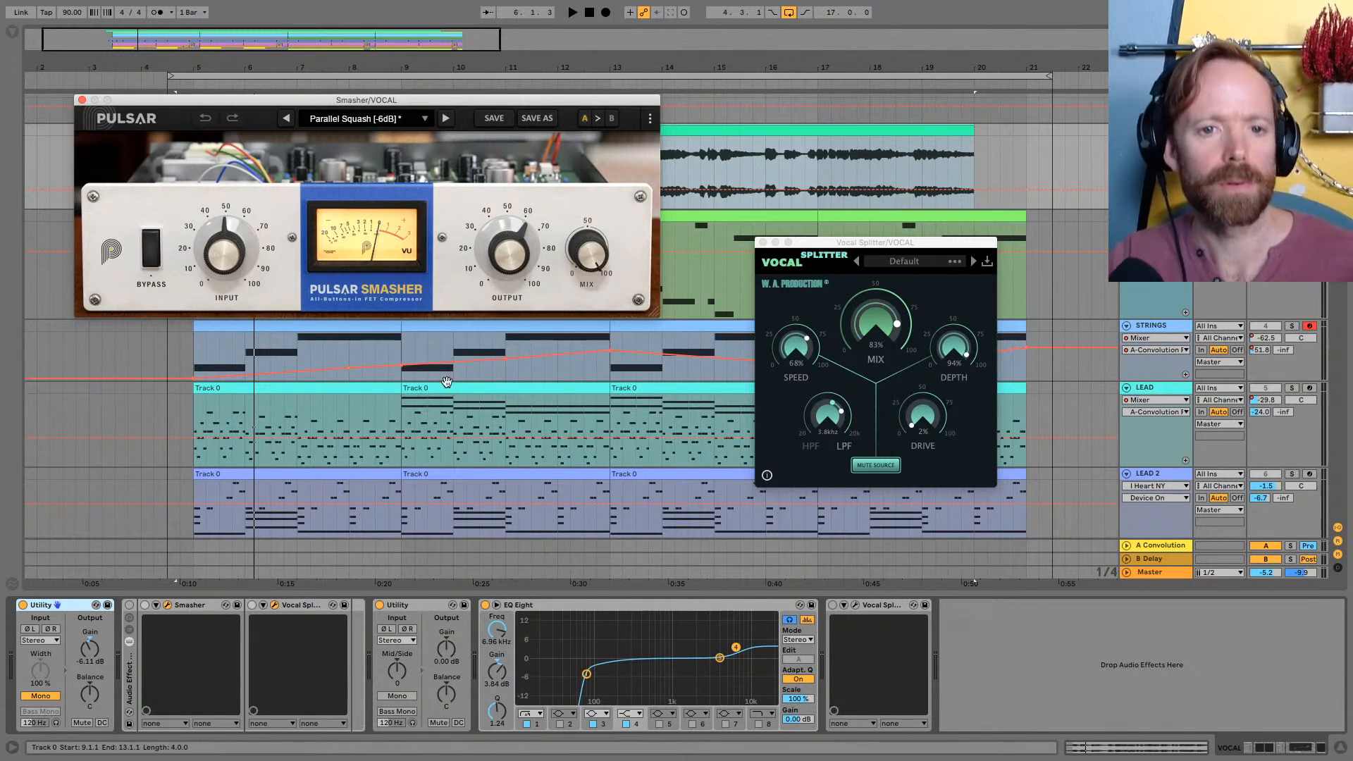
pyautogui.moveTo(313, 101); pyautogui.dragTo(311, 95)
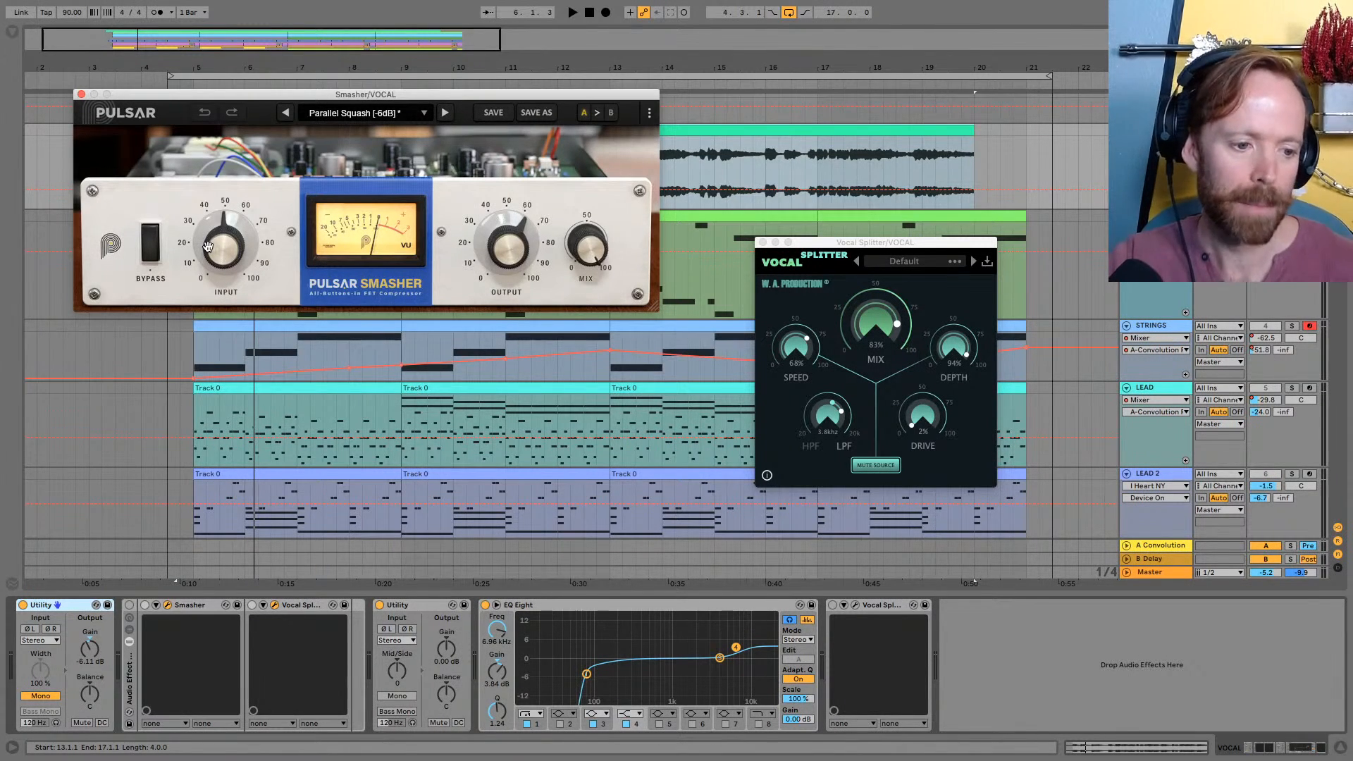
pyautogui.click(433, 76)
pyautogui.moveTo(469, 96); pyautogui.dragTo(504, 209)
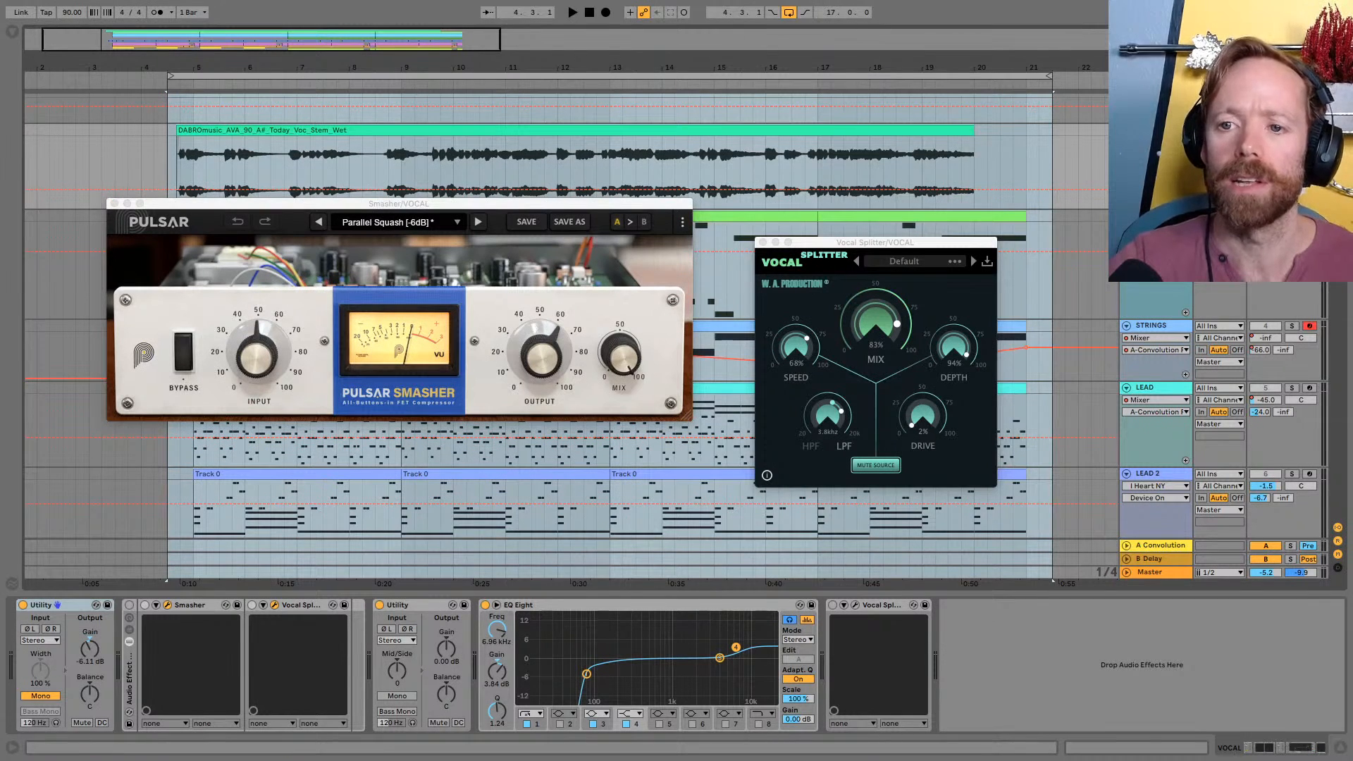
pyautogui.moveTo(1156, 209); pyautogui.dragTo(1156, 221)
pyautogui.moveTo(415, 73); pyautogui.dragTo(373, 71)
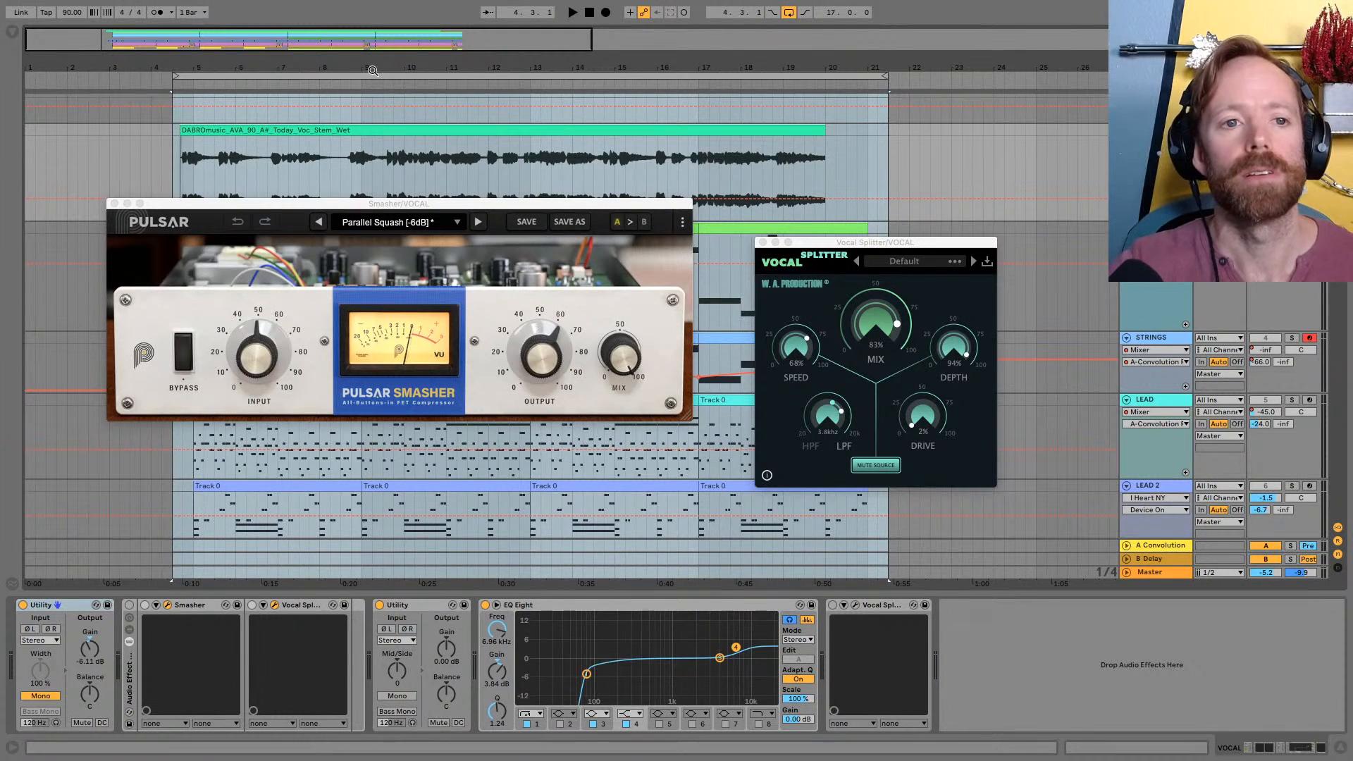
pyautogui.moveTo(399, 206); pyautogui.dragTo(384, 166)
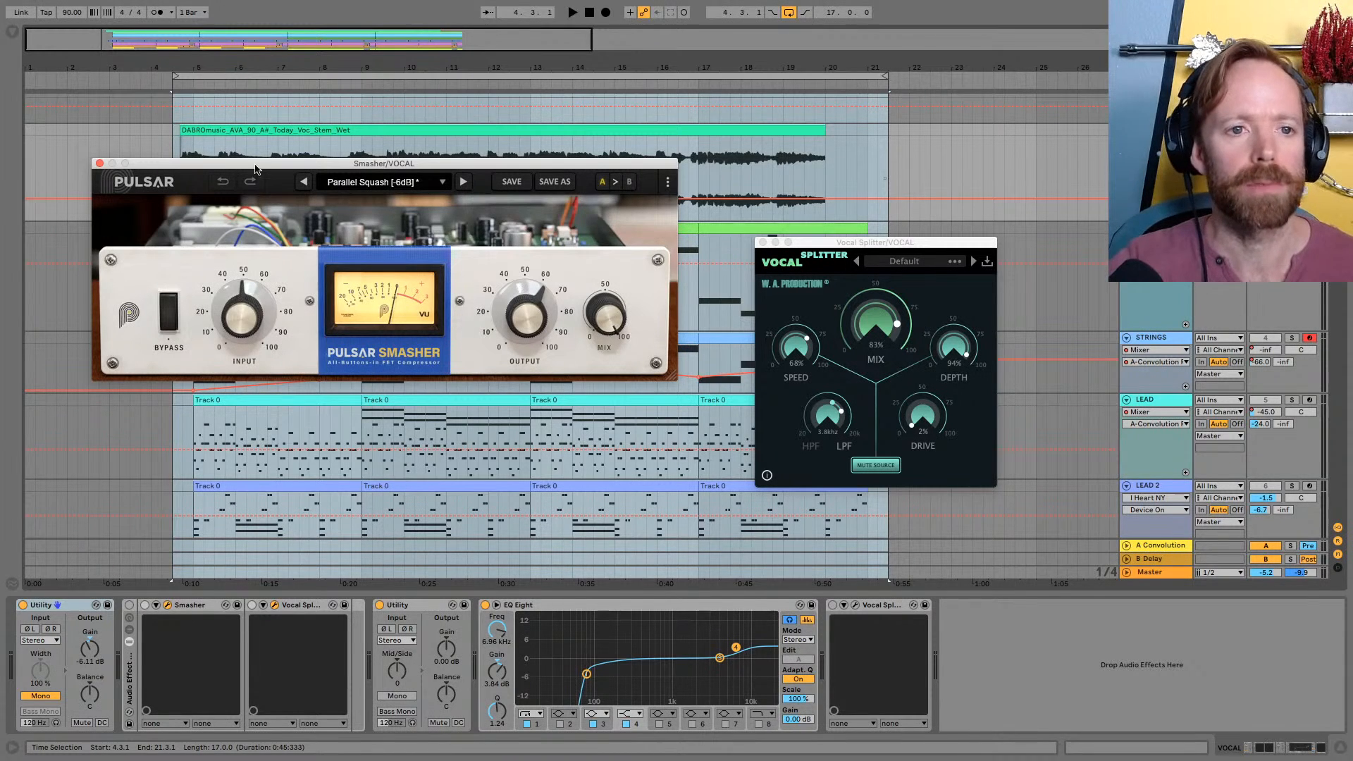
pyautogui.moveTo(328, 58); pyautogui.dragTo(327, 62)
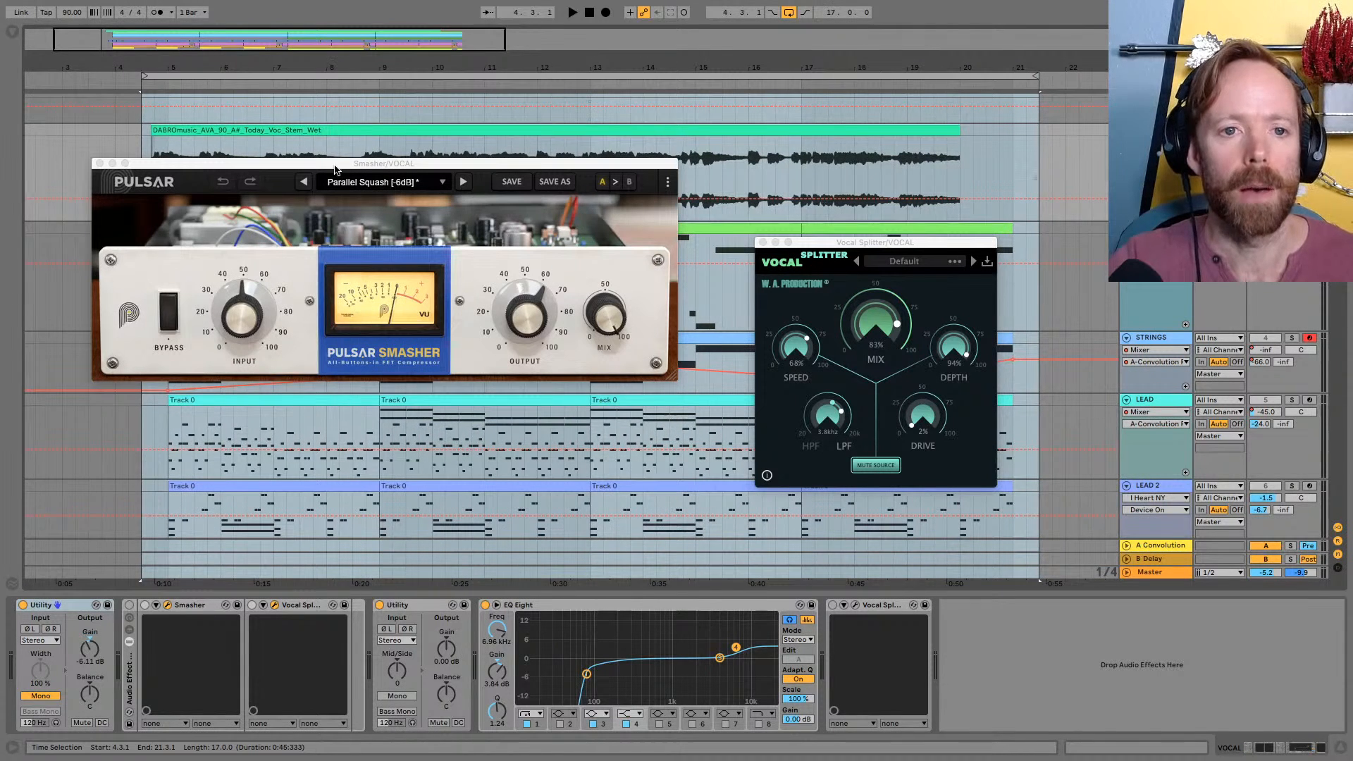
pyautogui.moveTo(336, 166); pyautogui.dragTo(331, 155)
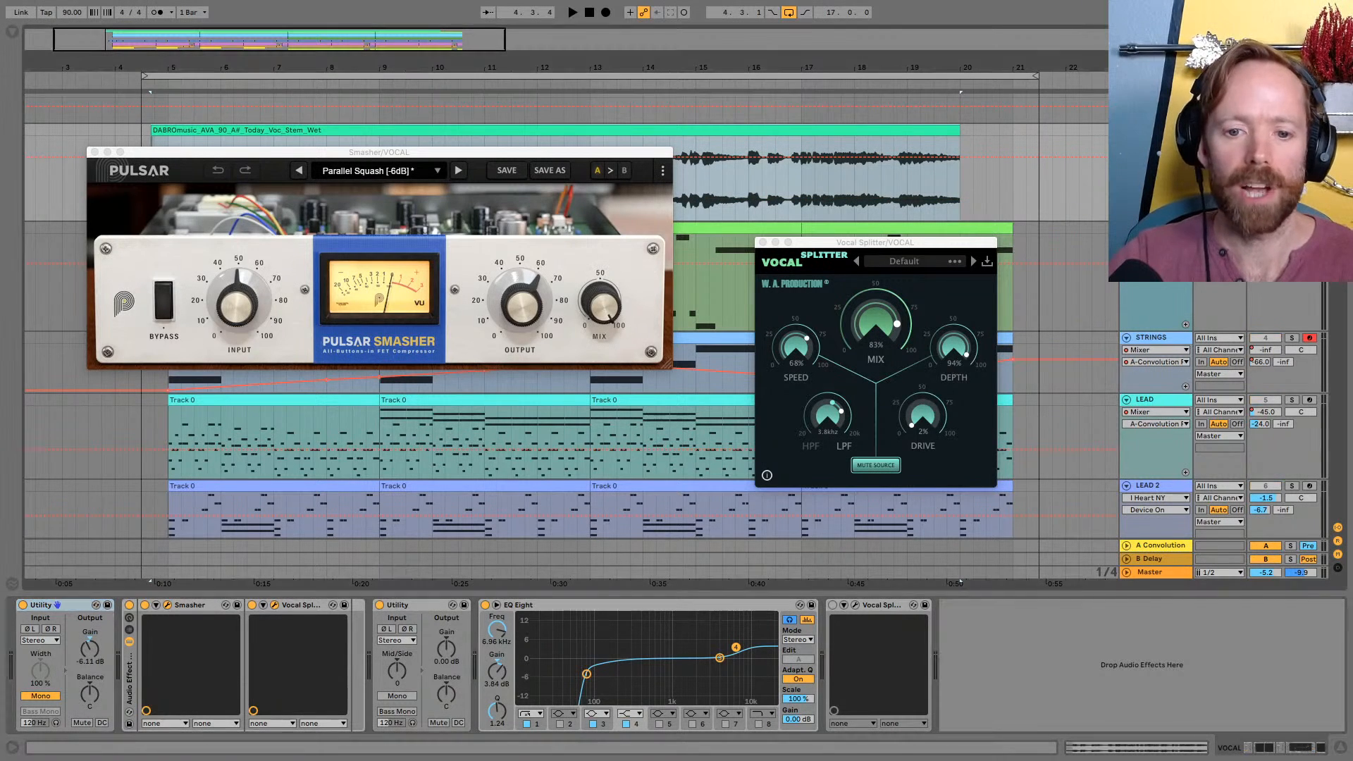
# Play the vocal clip with the Audio Effect Rack switched on and off to compare the sound
pyautogui.press('space')
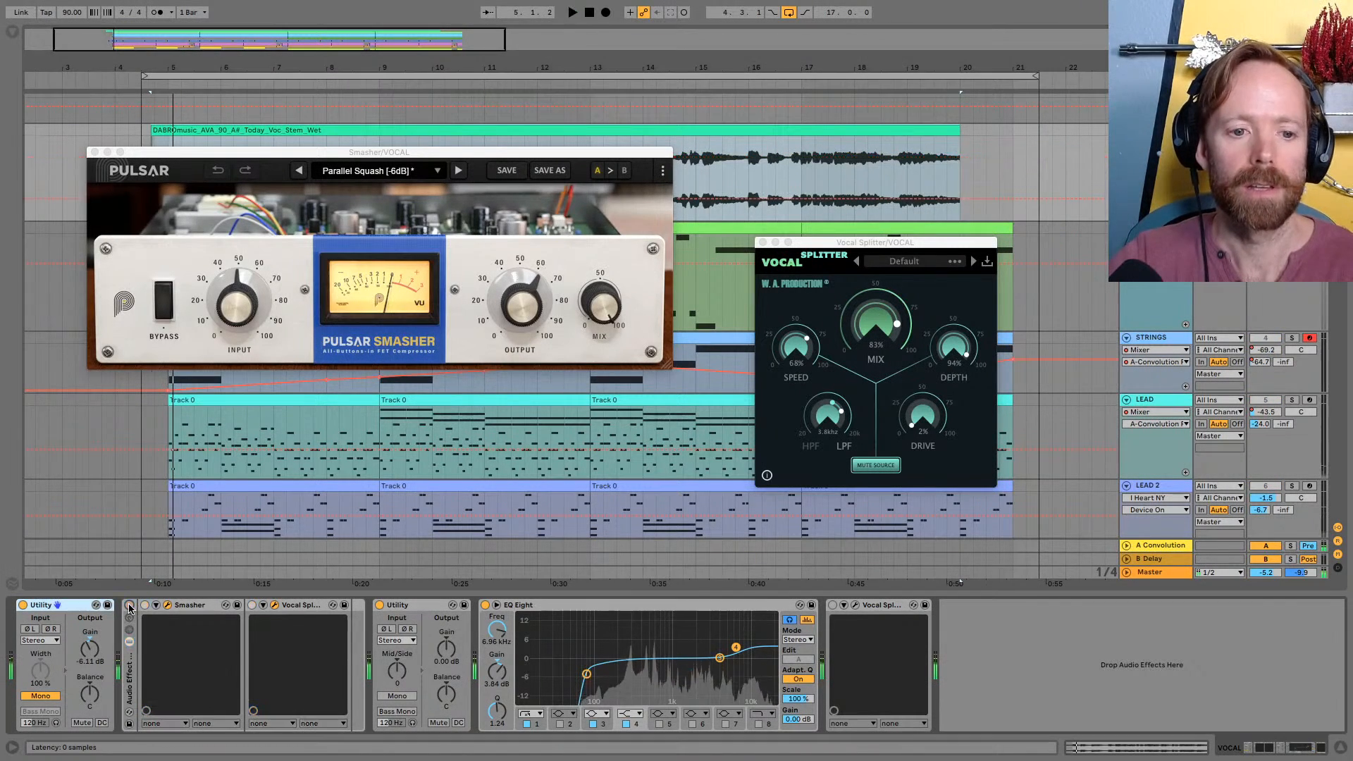
pyautogui.click(129, 606)
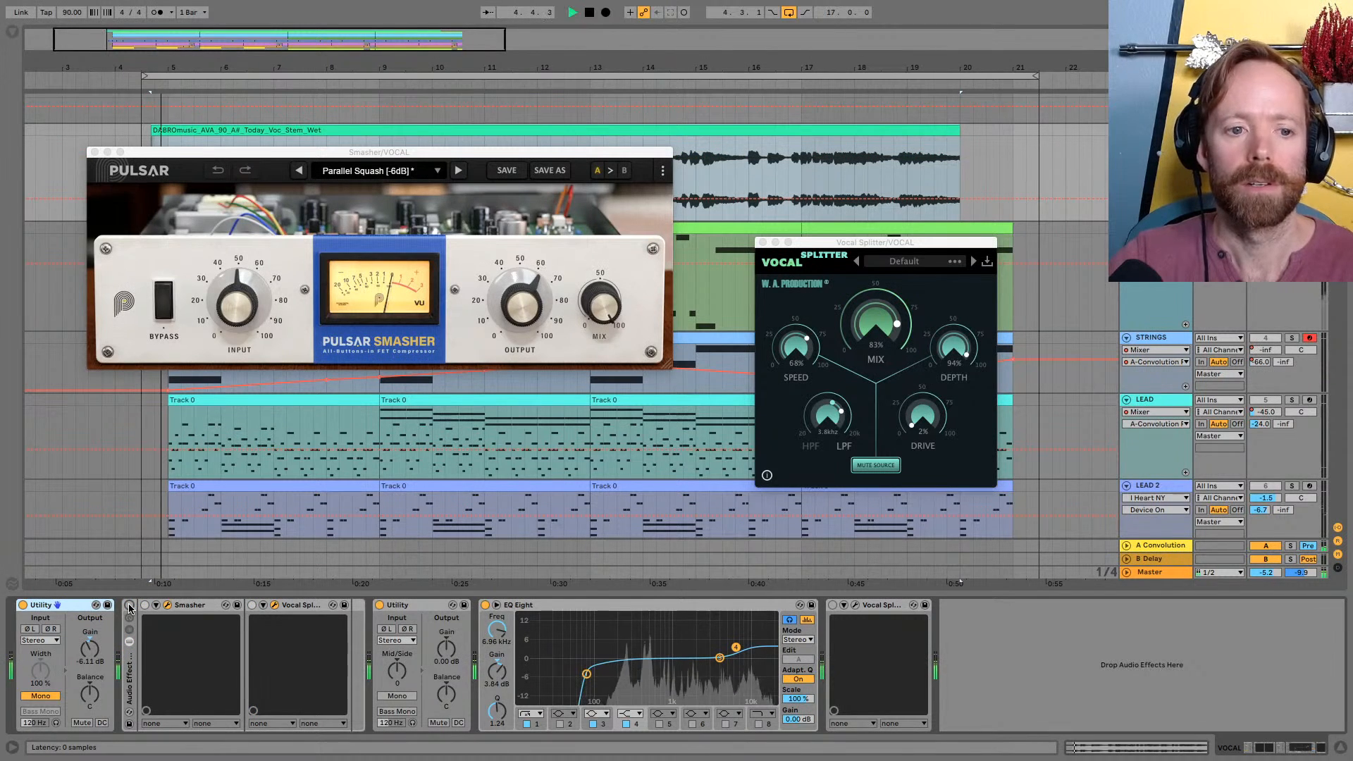
pyautogui.click(129, 606)
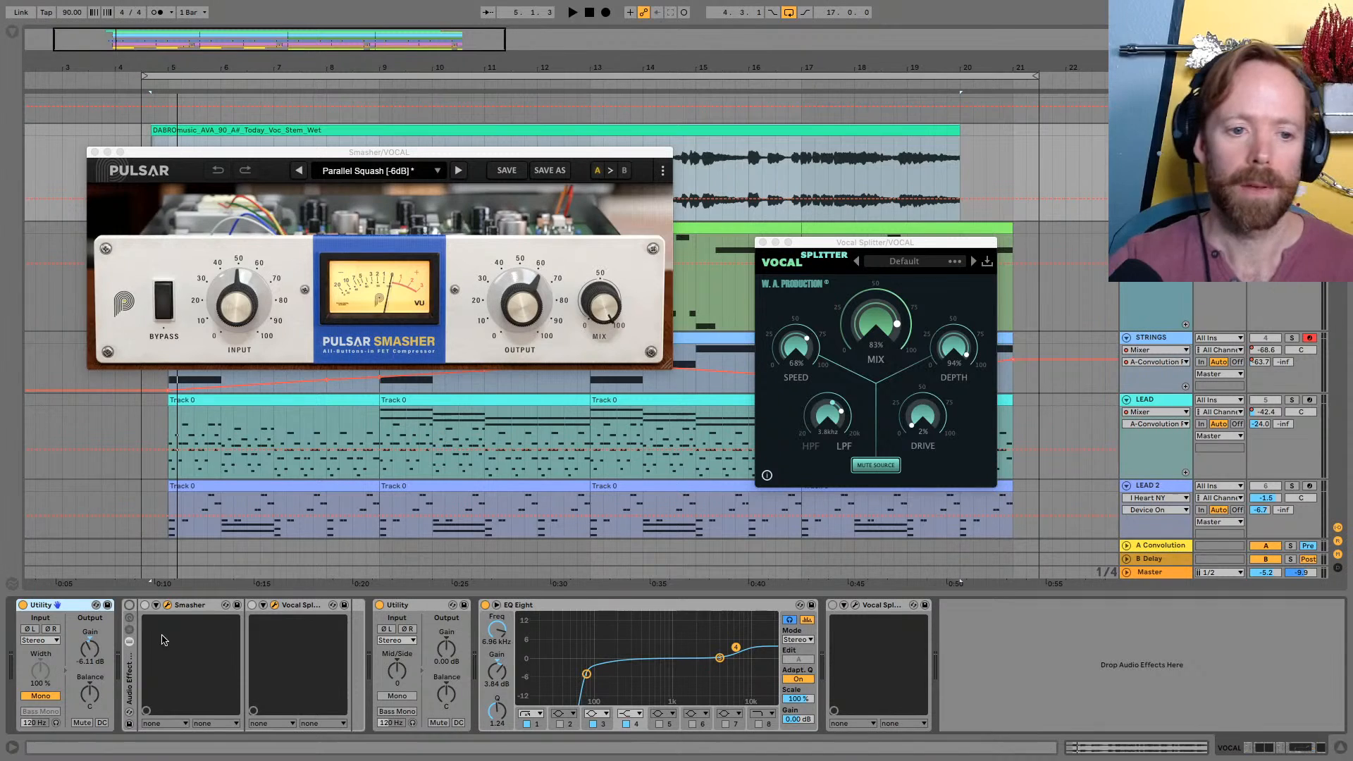
# Select Vocal Splitter in the vocal rack and reposition its window to review its Speed, Mix, Depth, filter and Drive settings
pyautogui.click(305, 607)
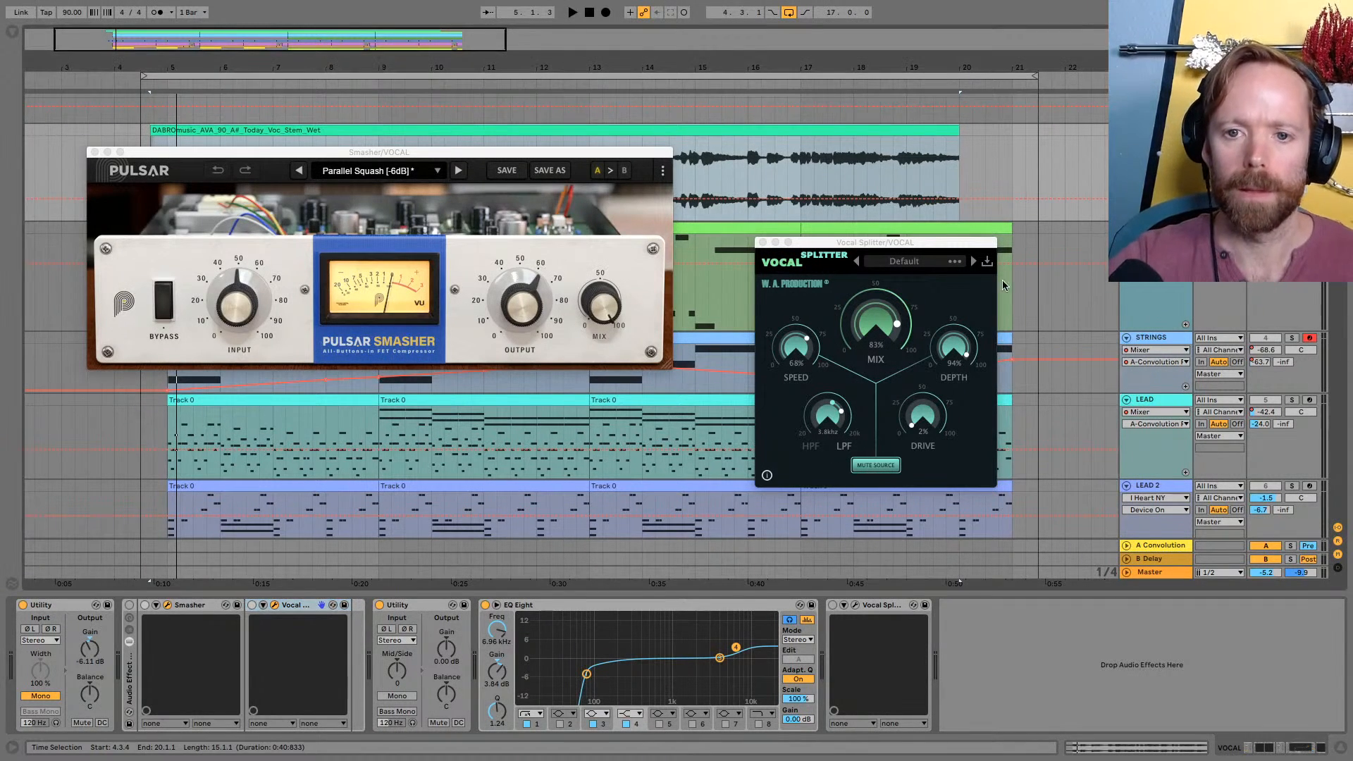
pyautogui.moveTo(874, 243); pyautogui.dragTo(874, 272)
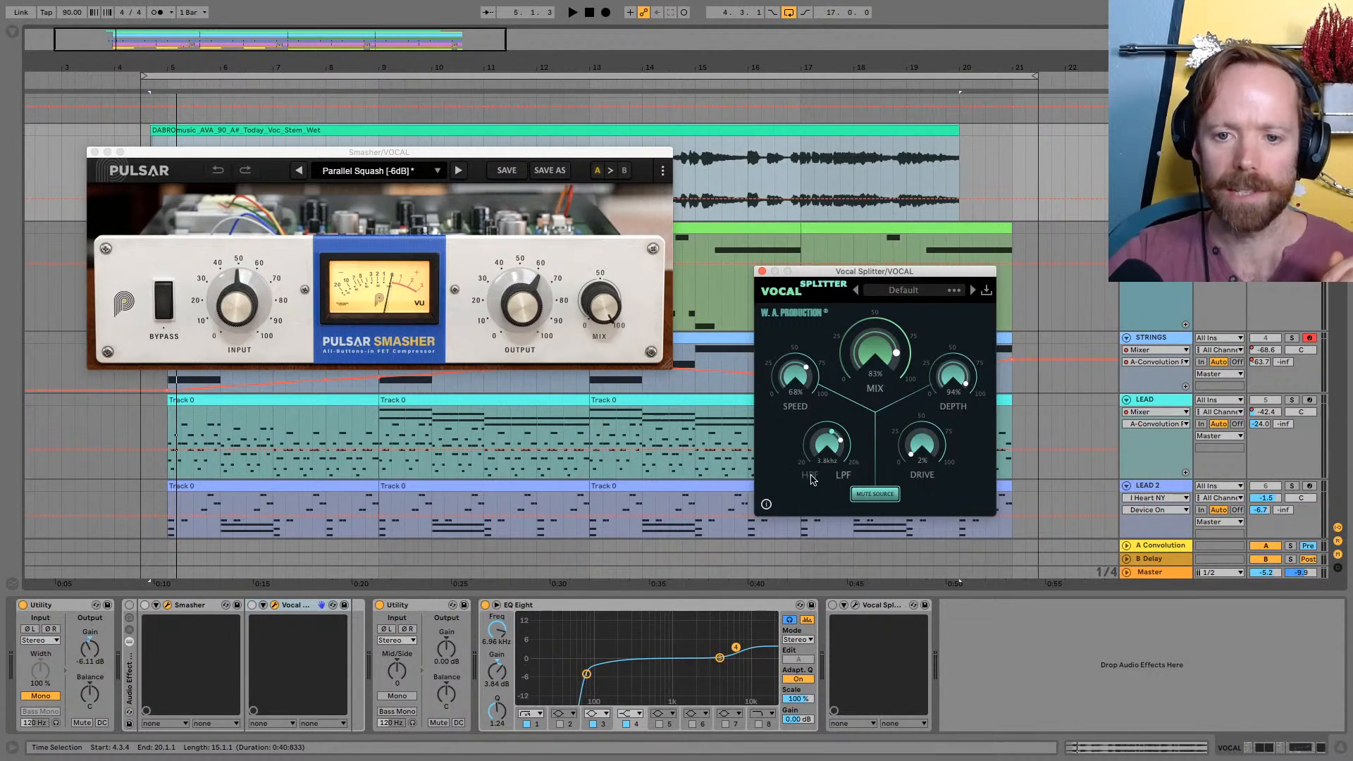
pyautogui.moveTo(868, 277); pyautogui.dragTo(858, 277)
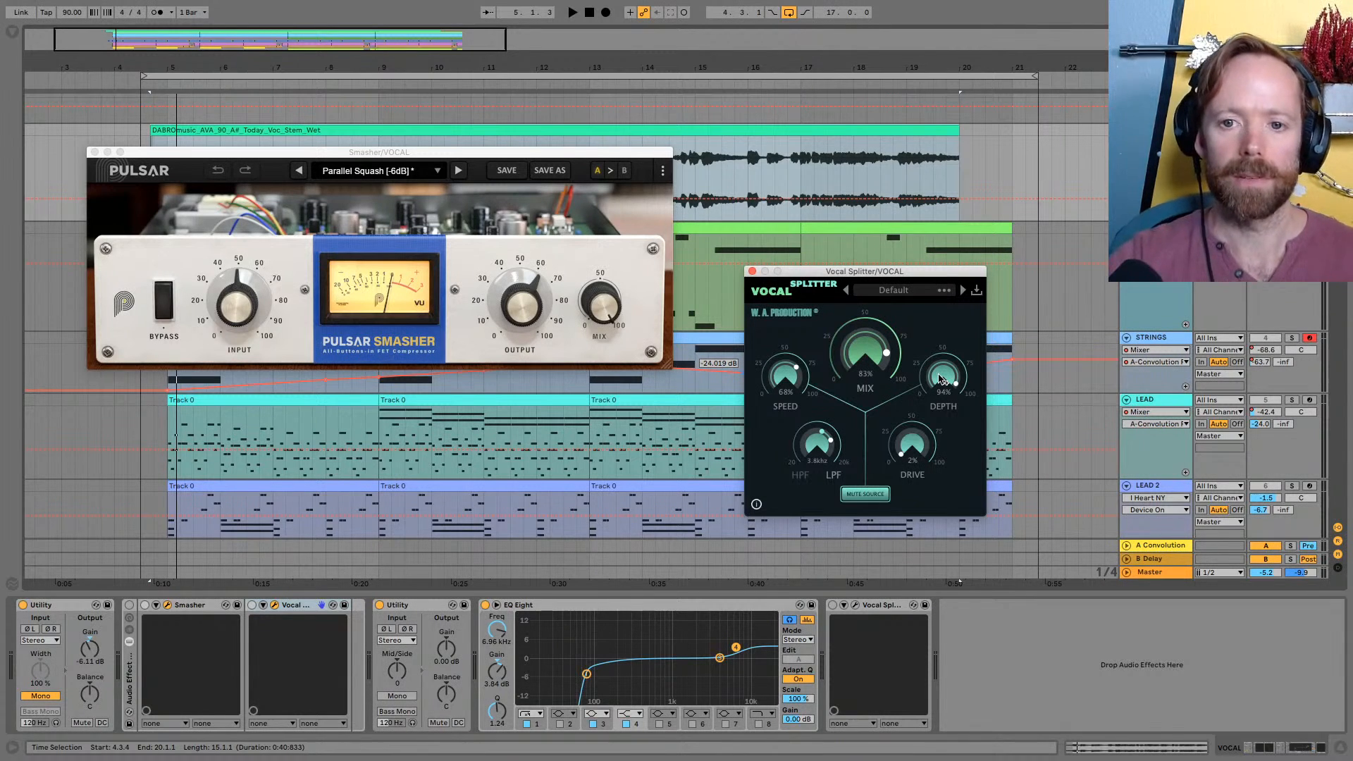
pyautogui.moveTo(849, 274); pyautogui.dragTo(873, 250)
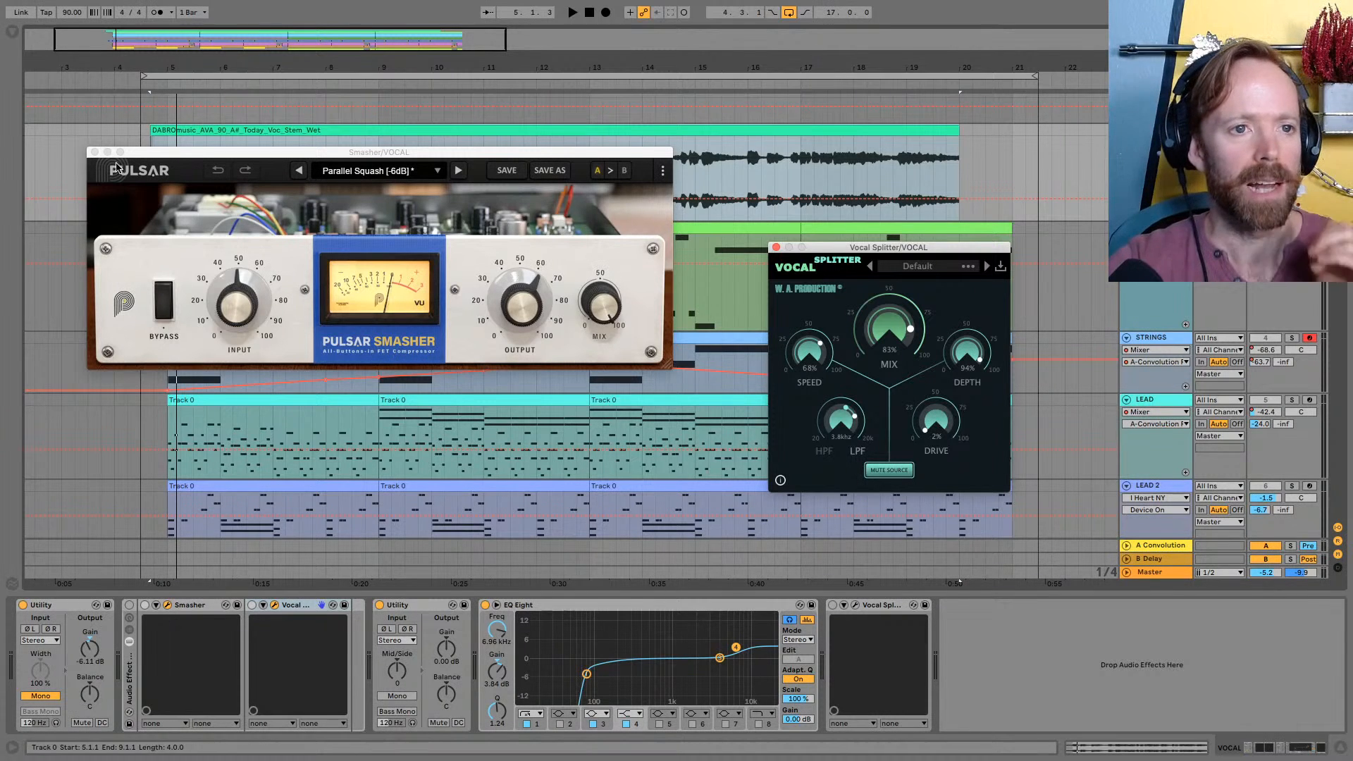
# Load the iZotope Ozone 8 Imager Audio Unit from the plug-in browser at the end of the VOCAL track's device chain
pyautogui.click(12, 33)
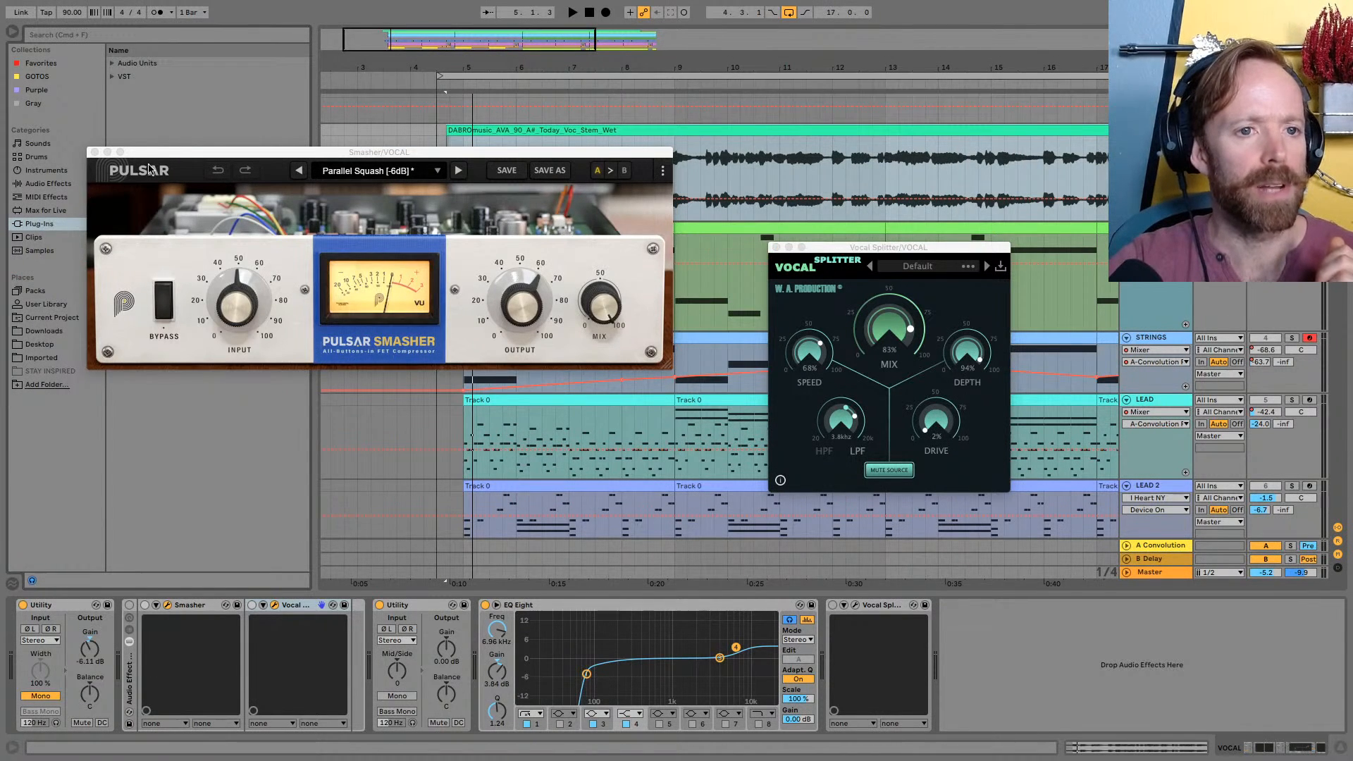
pyautogui.moveTo(154, 153); pyautogui.dragTo(294, 150)
pyautogui.click(112, 63)
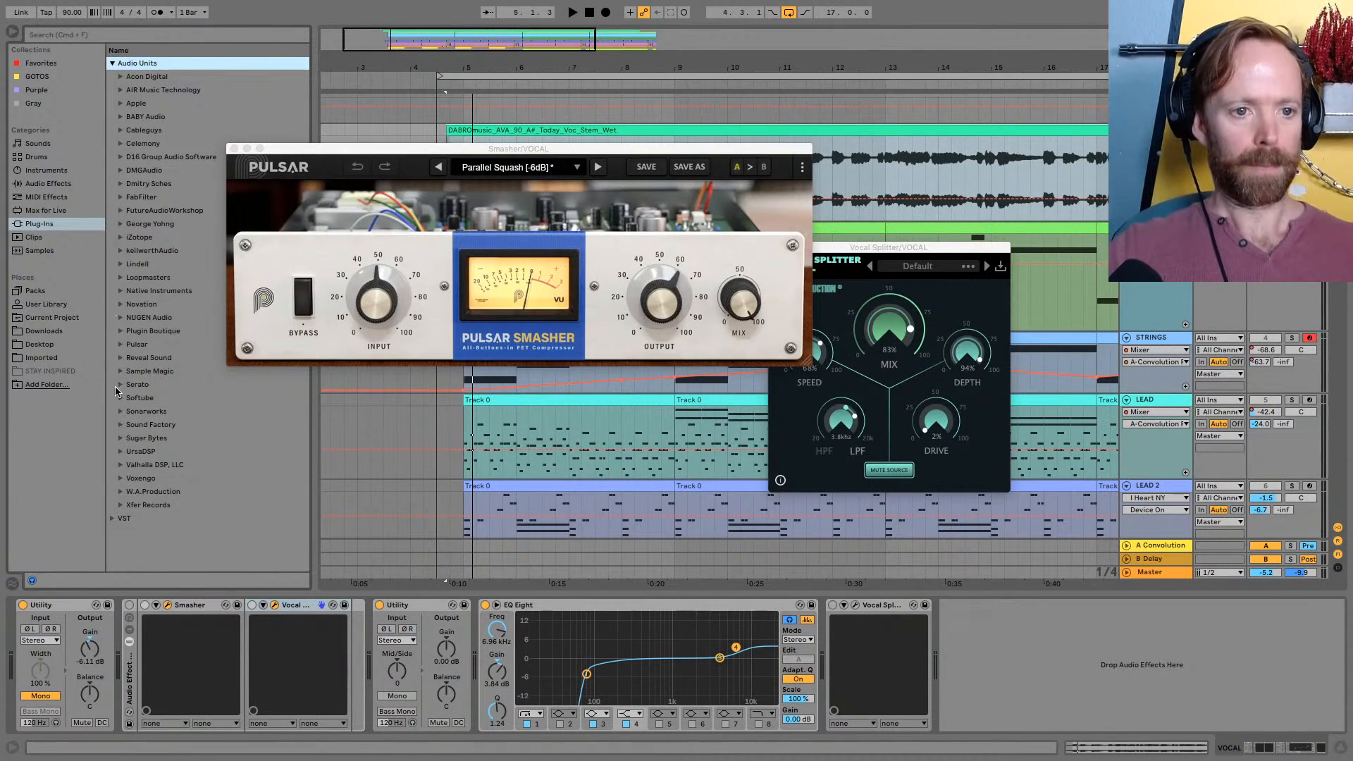
pyautogui.click(120, 238)
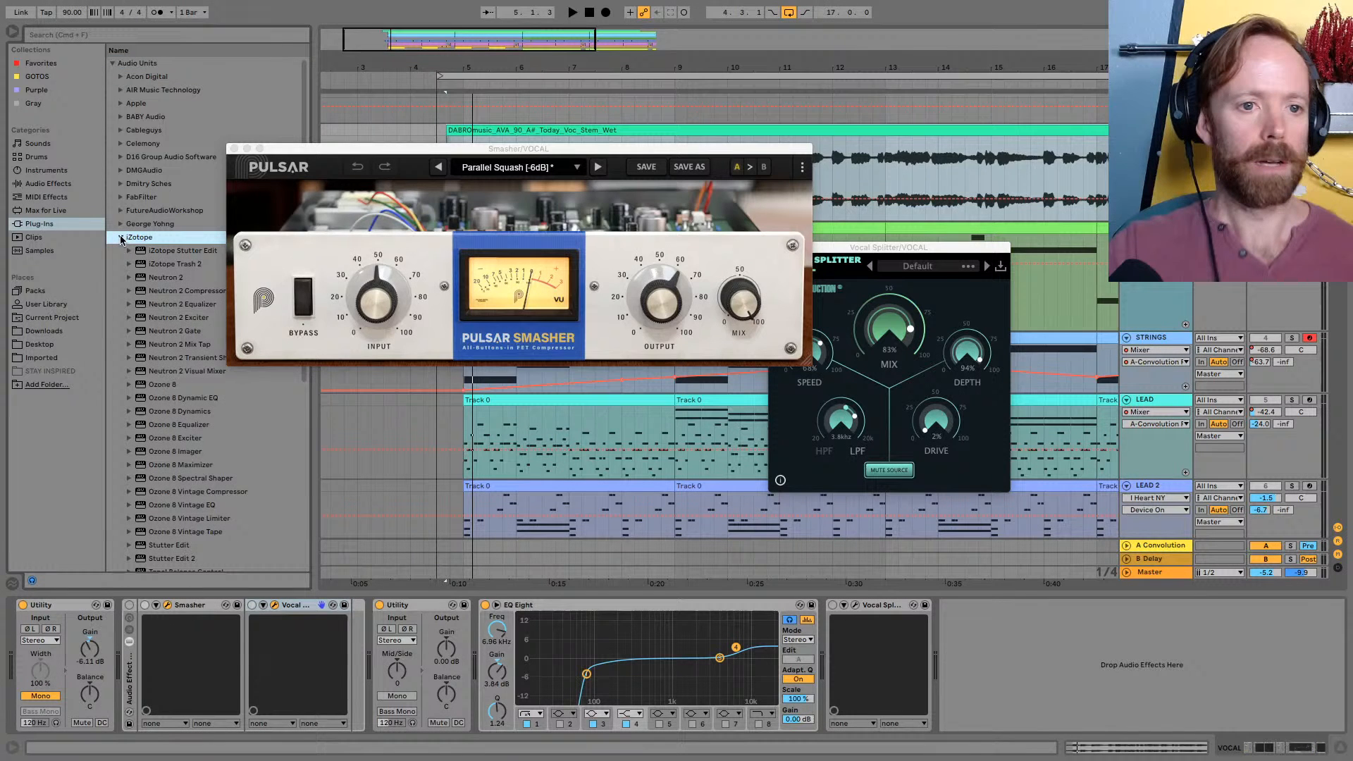
pyautogui.doubleClick(189, 452)
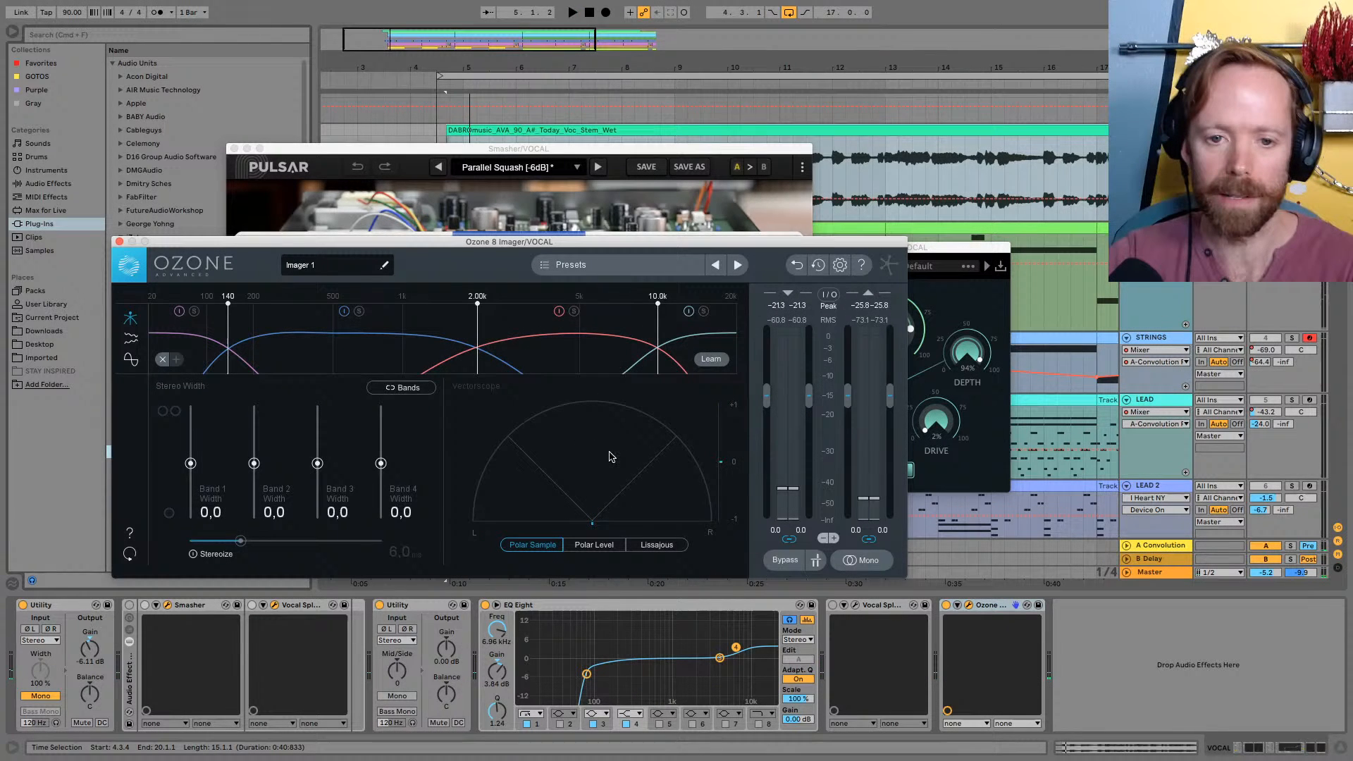
# Switch on the Audio Effect Rack and play the vocal to examine its stereo image in Ozone 8 Imager
pyautogui.click(279, 612)
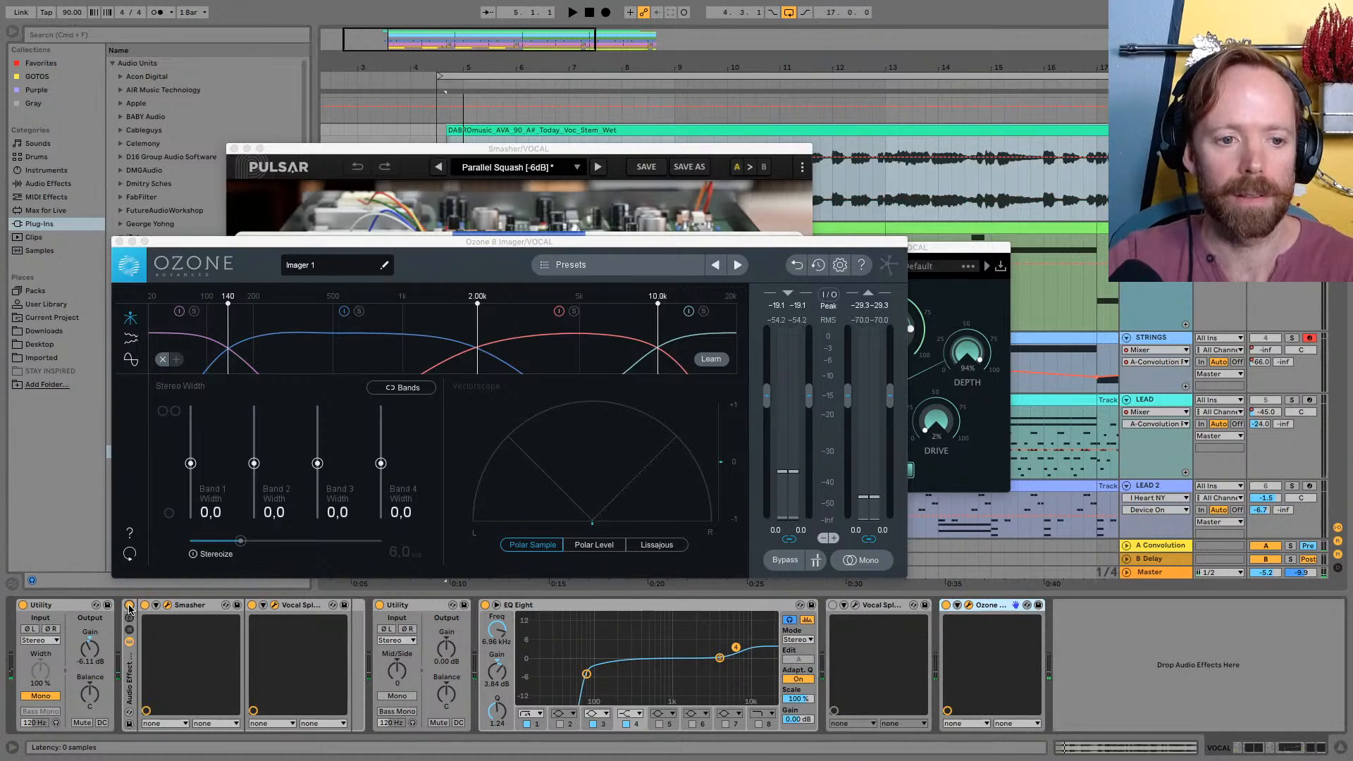
pyautogui.press('space')
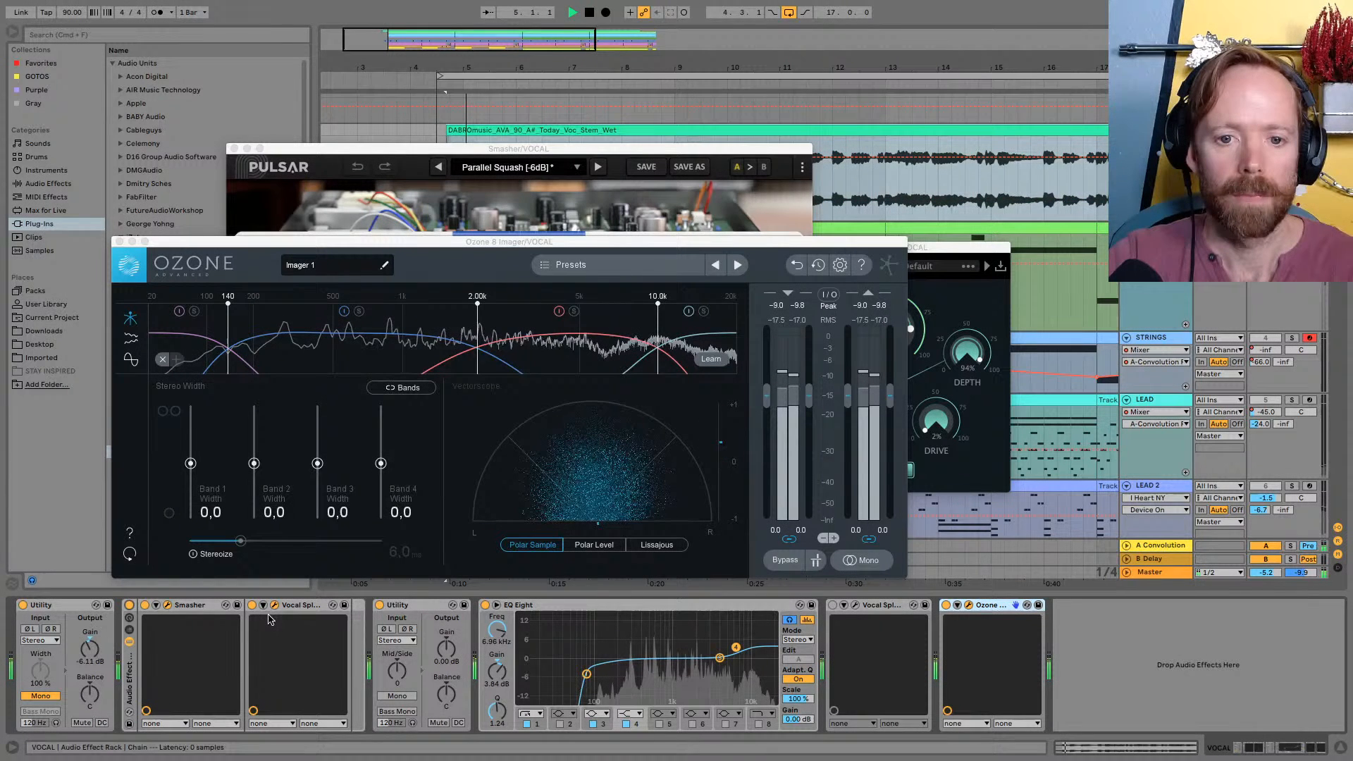
pyautogui.press('space')
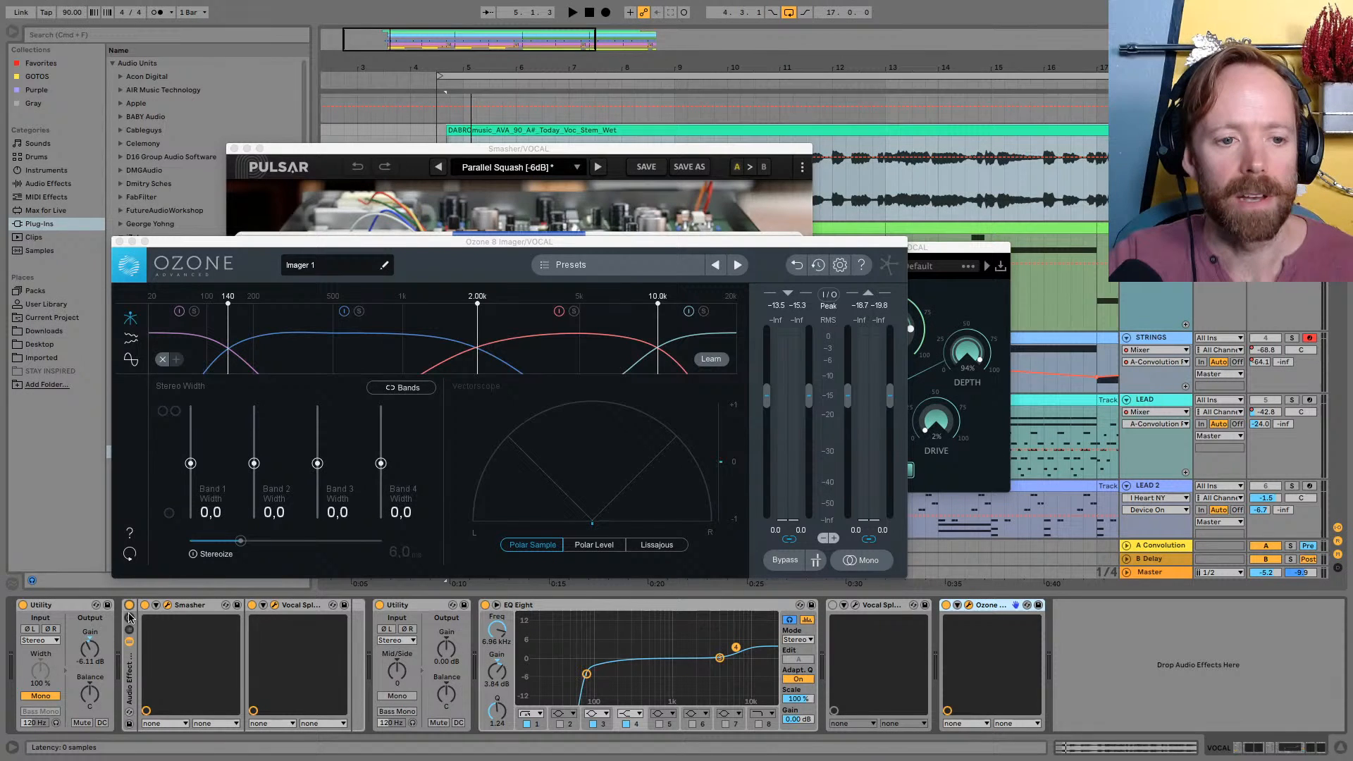
# Close the open plug-in windows, hide the browser and switch off Ozone 8 Imager on the VOCAL track
pyautogui.click(119, 242)
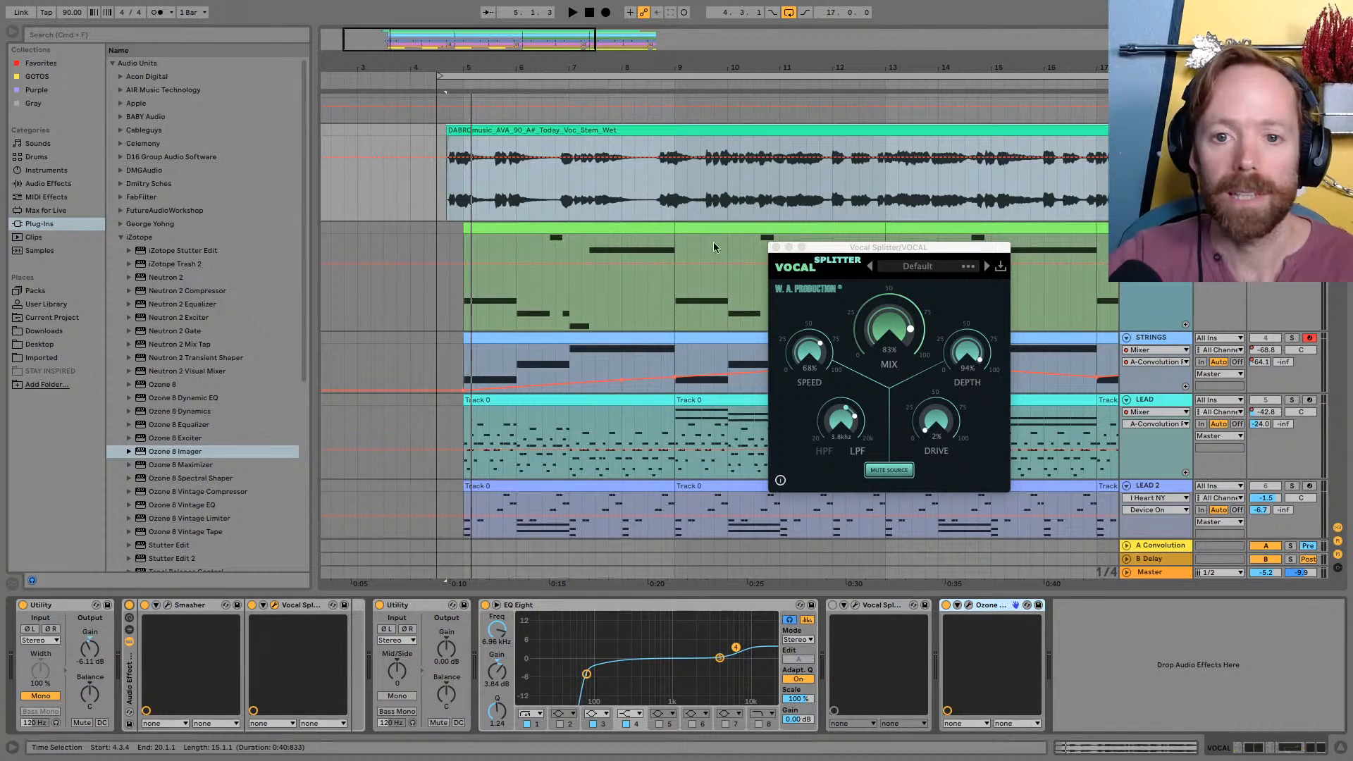
pyautogui.click(775, 248)
pyautogui.click(10, 35)
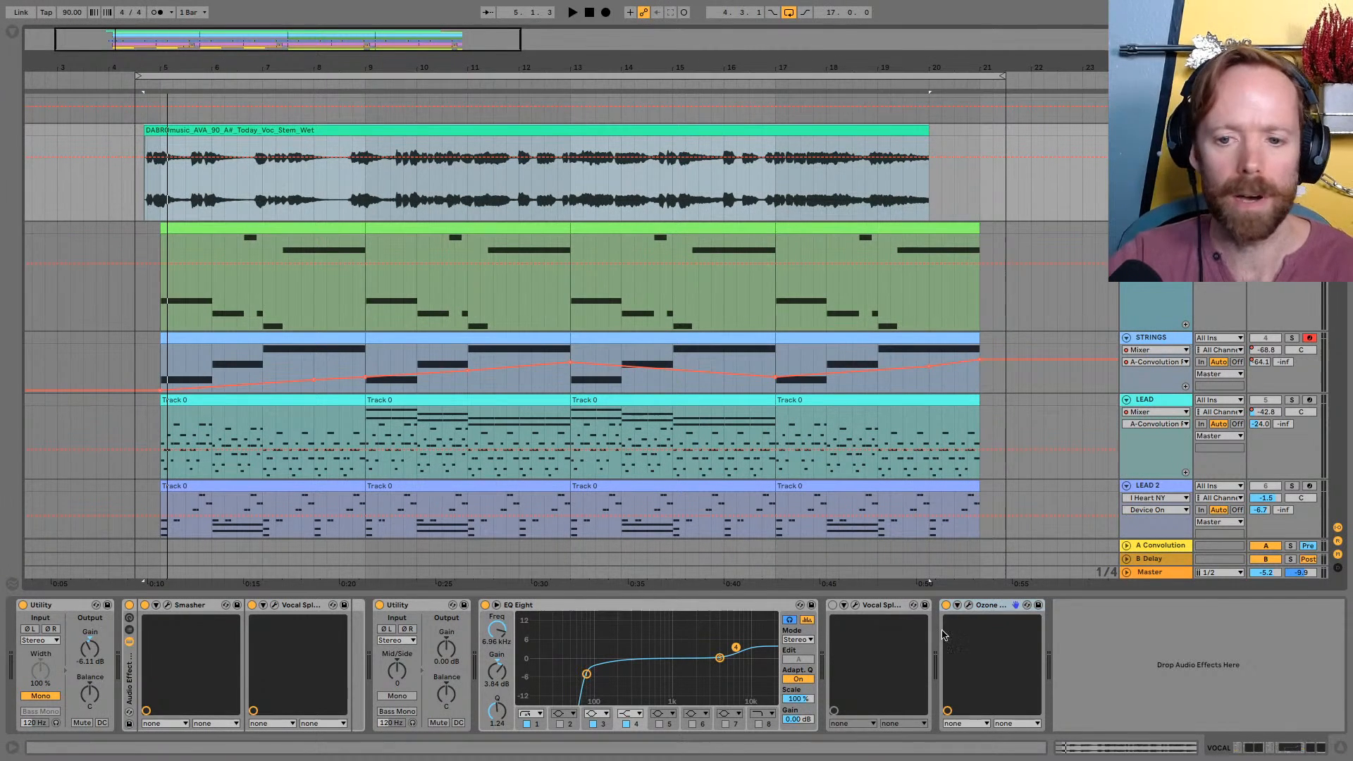
pyautogui.click(946, 605)
# Select the DRUMS group track and bring its drum and percussion tracks into view
pyautogui.scroll(-10, 1123, 324)
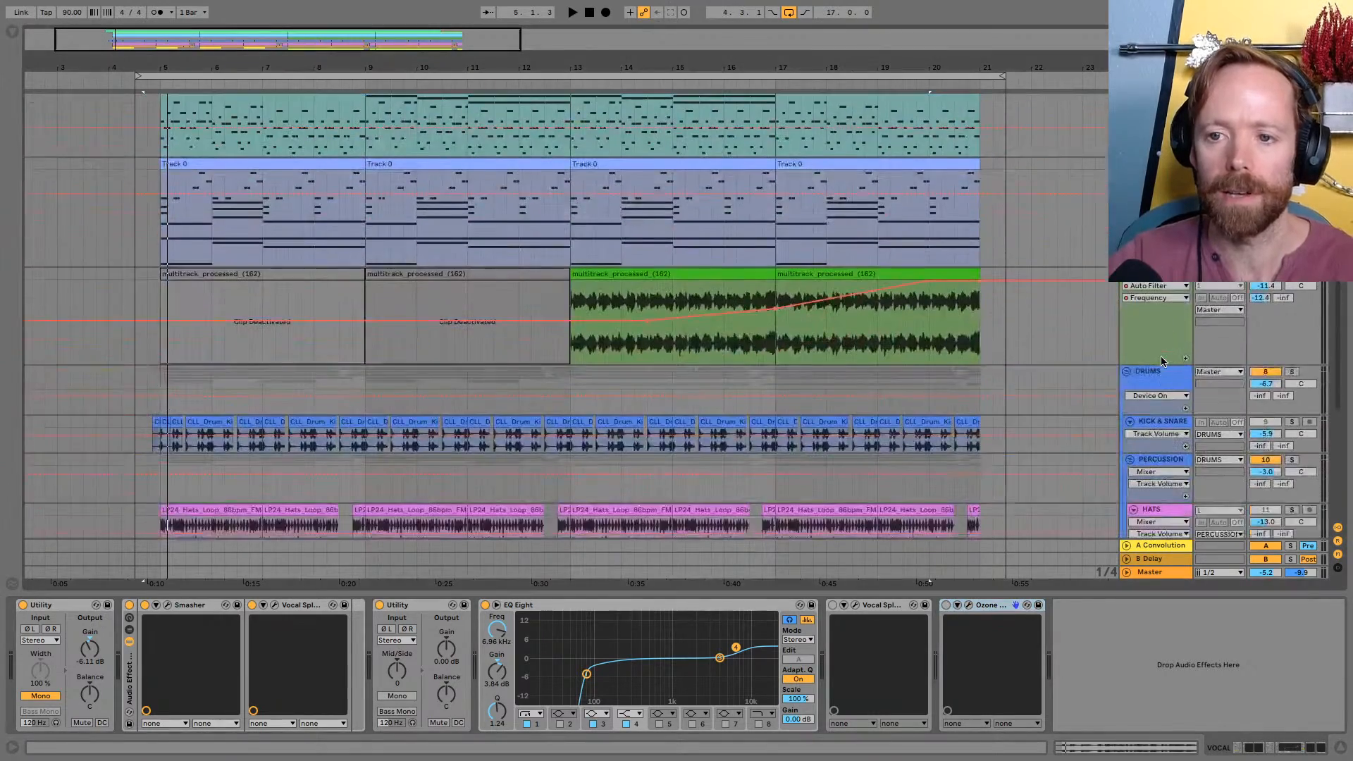
pyautogui.click(1156, 189)
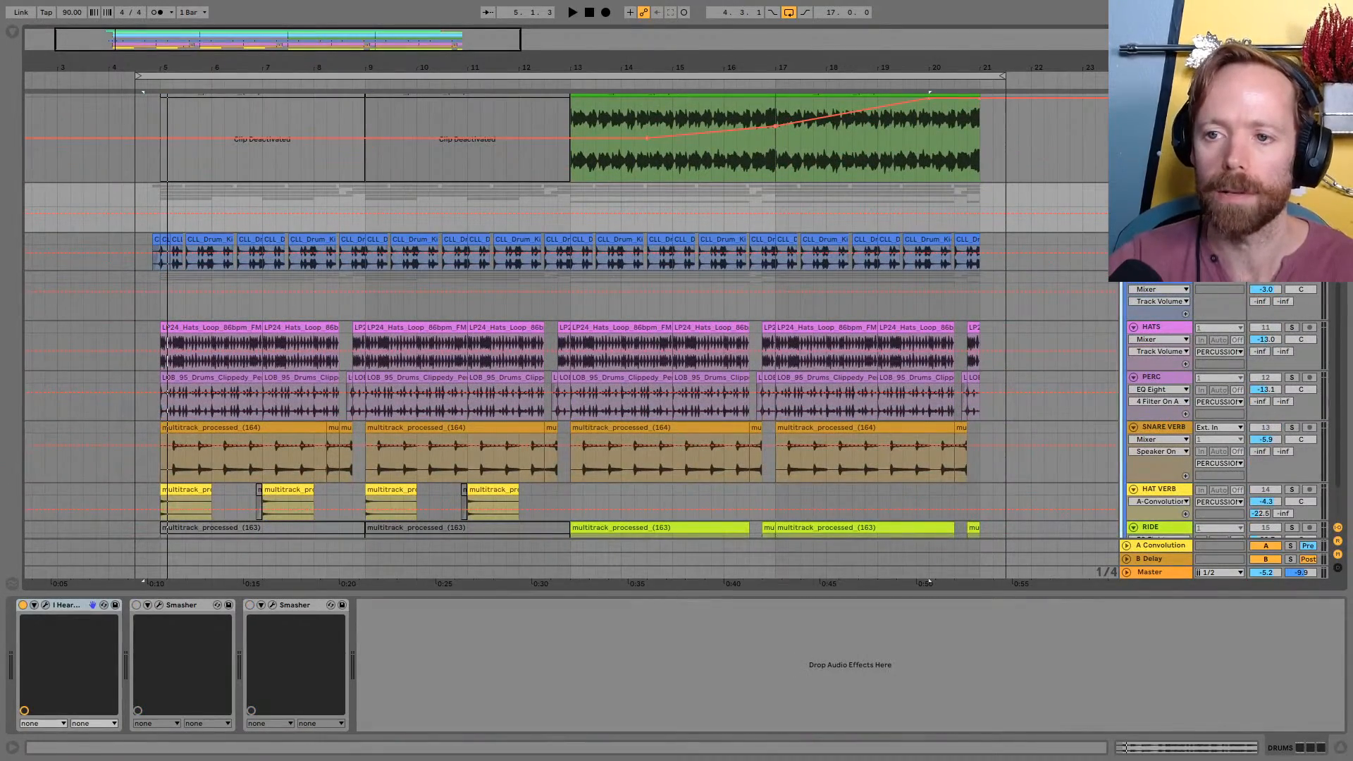
# Bring up the I Heart NY window on DRUMS, select bars 5 to 9 of the KICK & SNARE track and play them
pyautogui.press('space')
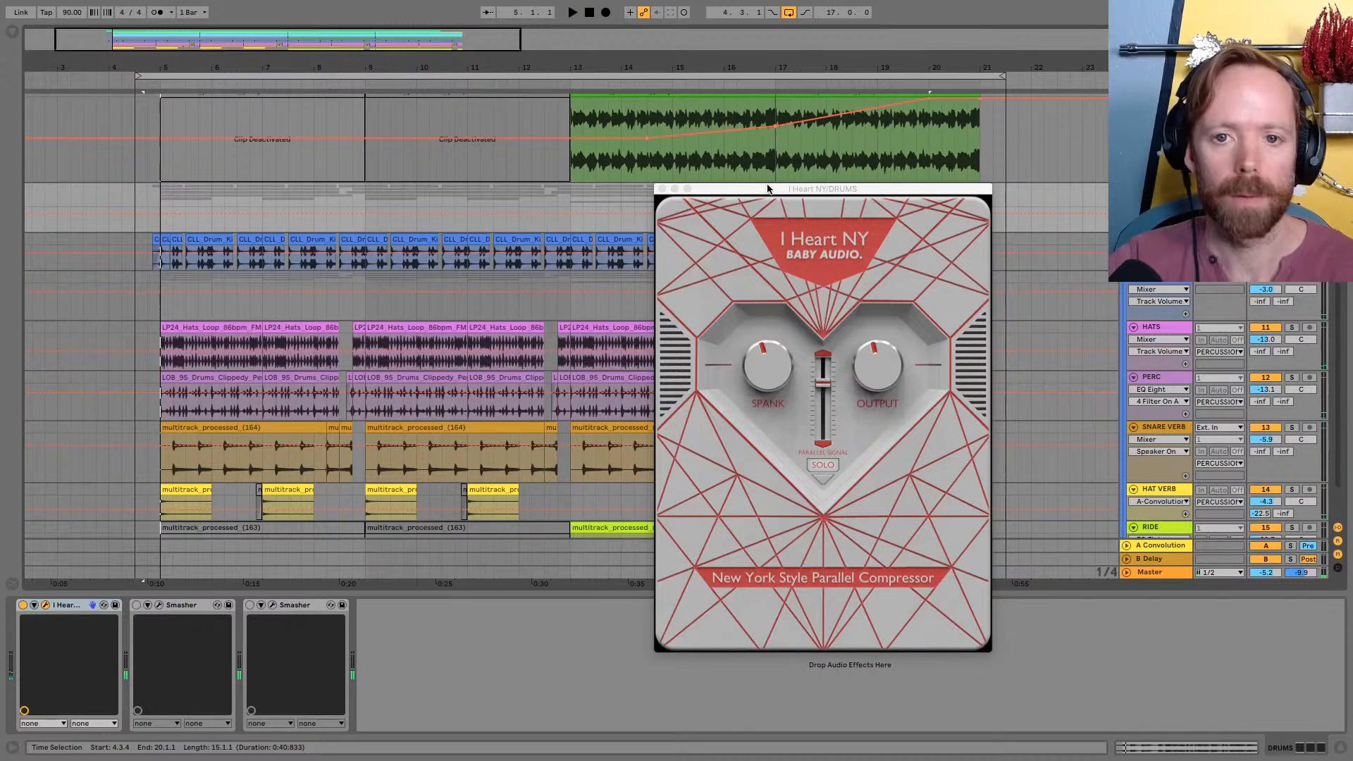
pyautogui.moveTo(768, 187); pyautogui.dragTo(595, 148)
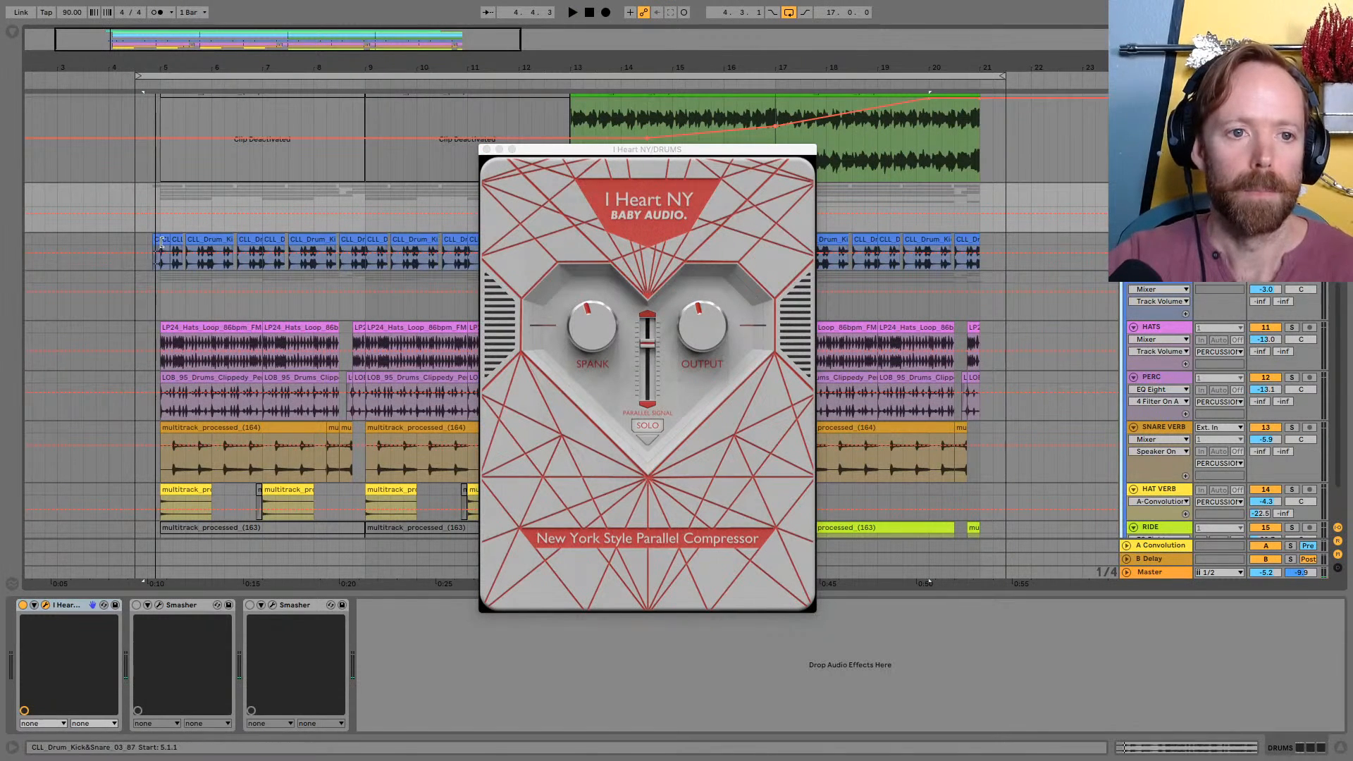
pyautogui.click(165, 240)
pyautogui.press('space')
pyautogui.keyDown('shift'); pyautogui.click(348, 234); pyautogui.keyUp('shift')
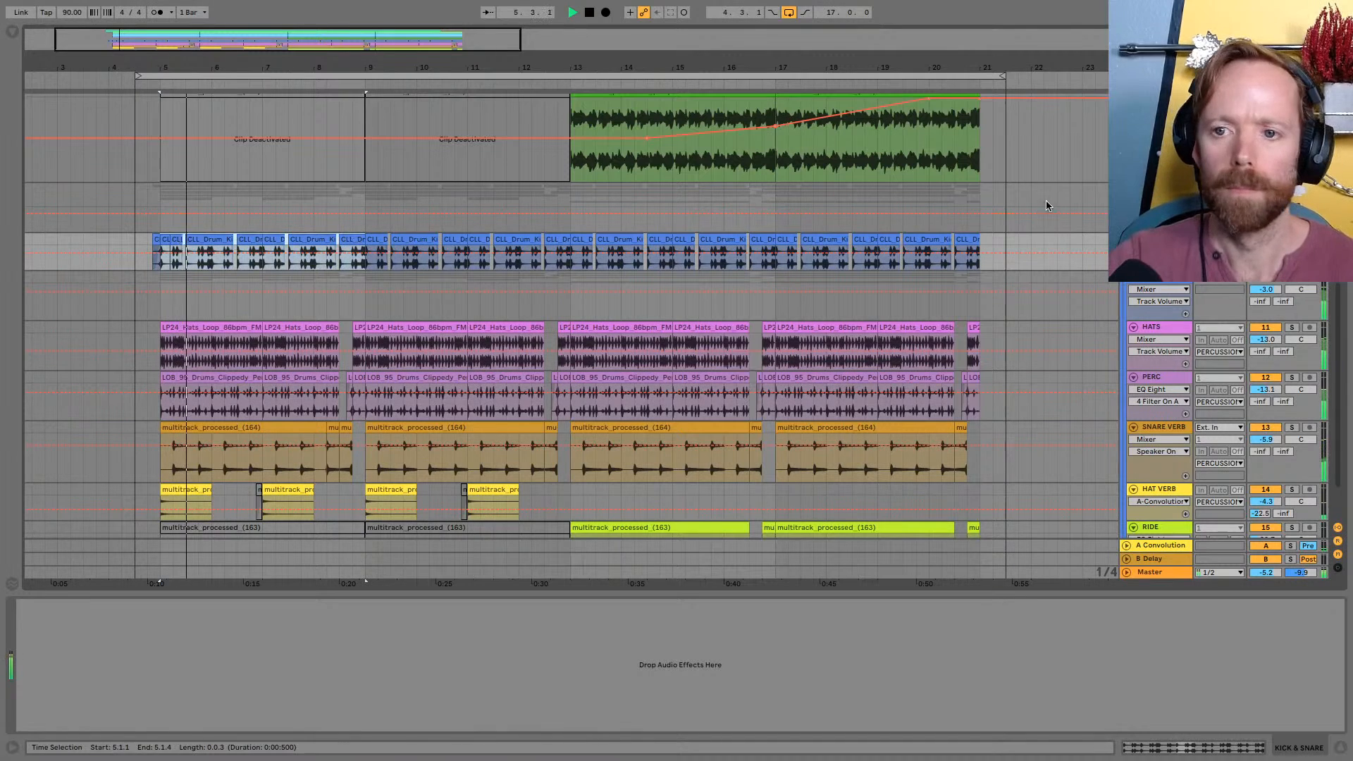
# Reselect the DRUMS group and bypass and re-enable I Heart NY during playback to compare the sound
pyautogui.click(1151, 189)
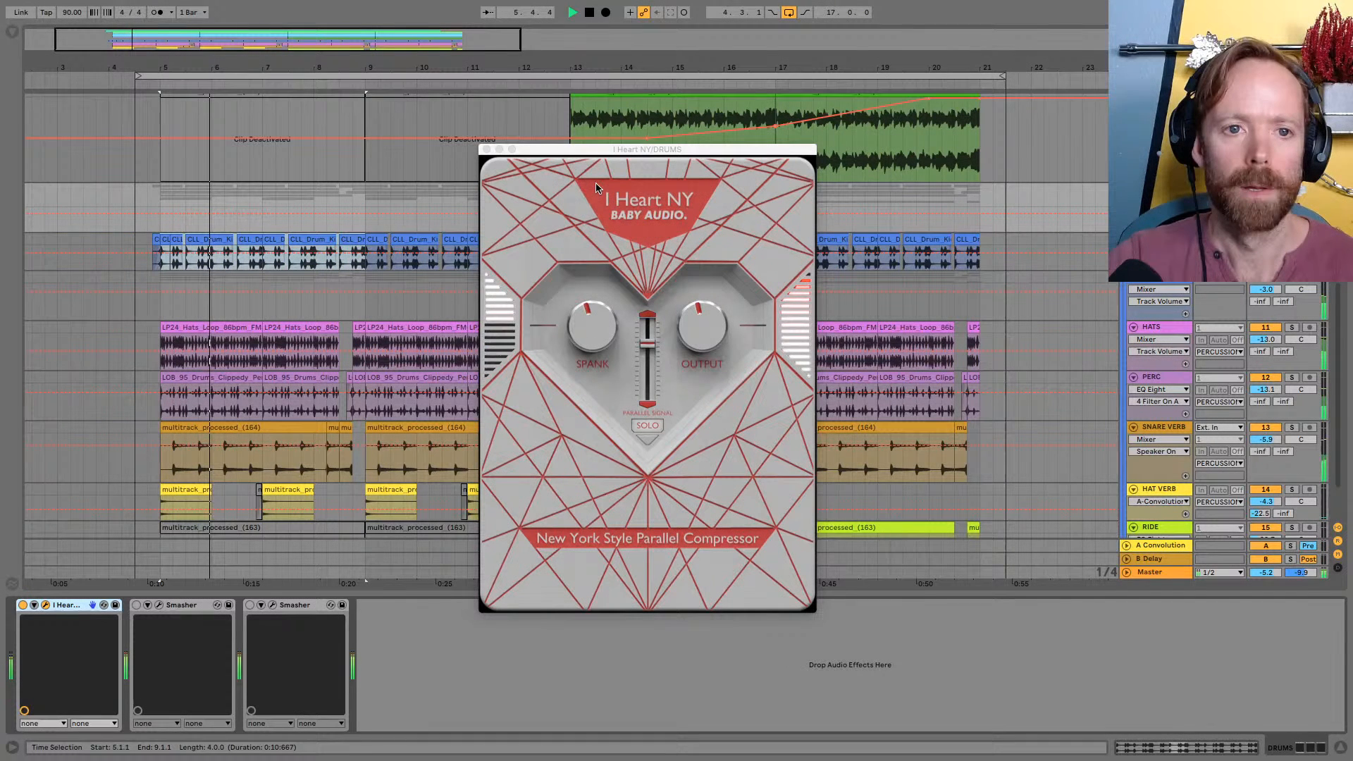
pyautogui.click(22, 605)
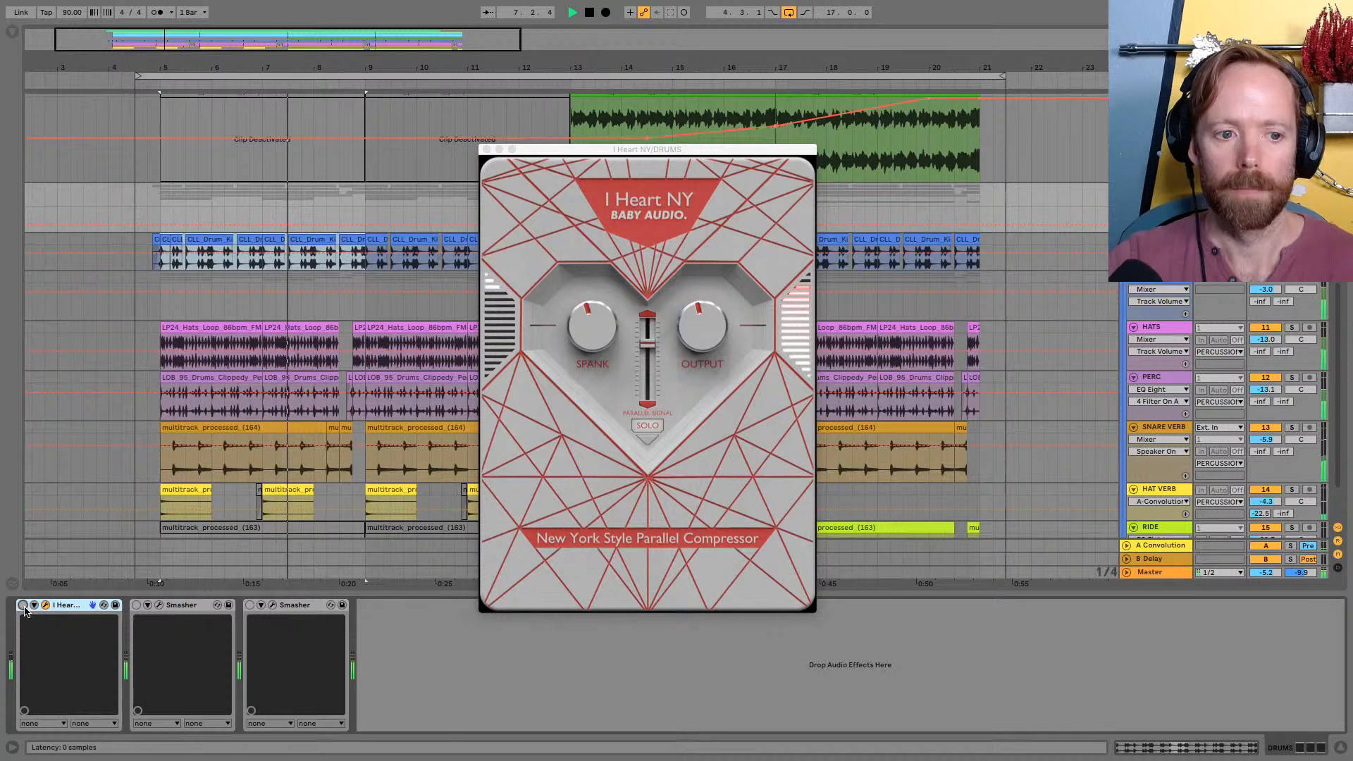
pyautogui.click(22, 606)
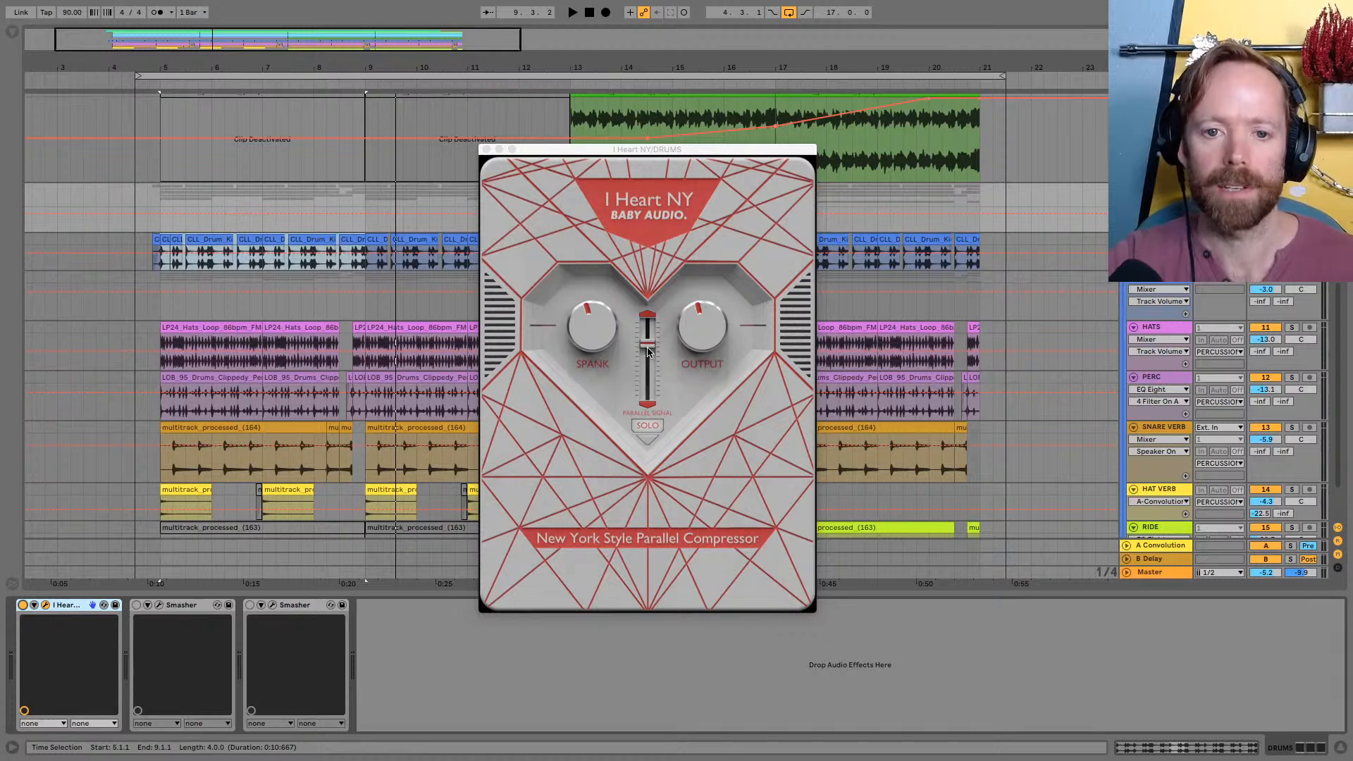
# Audition the drums with and without the parallel signal soloed in I Heart NY
pyautogui.click(646, 425)
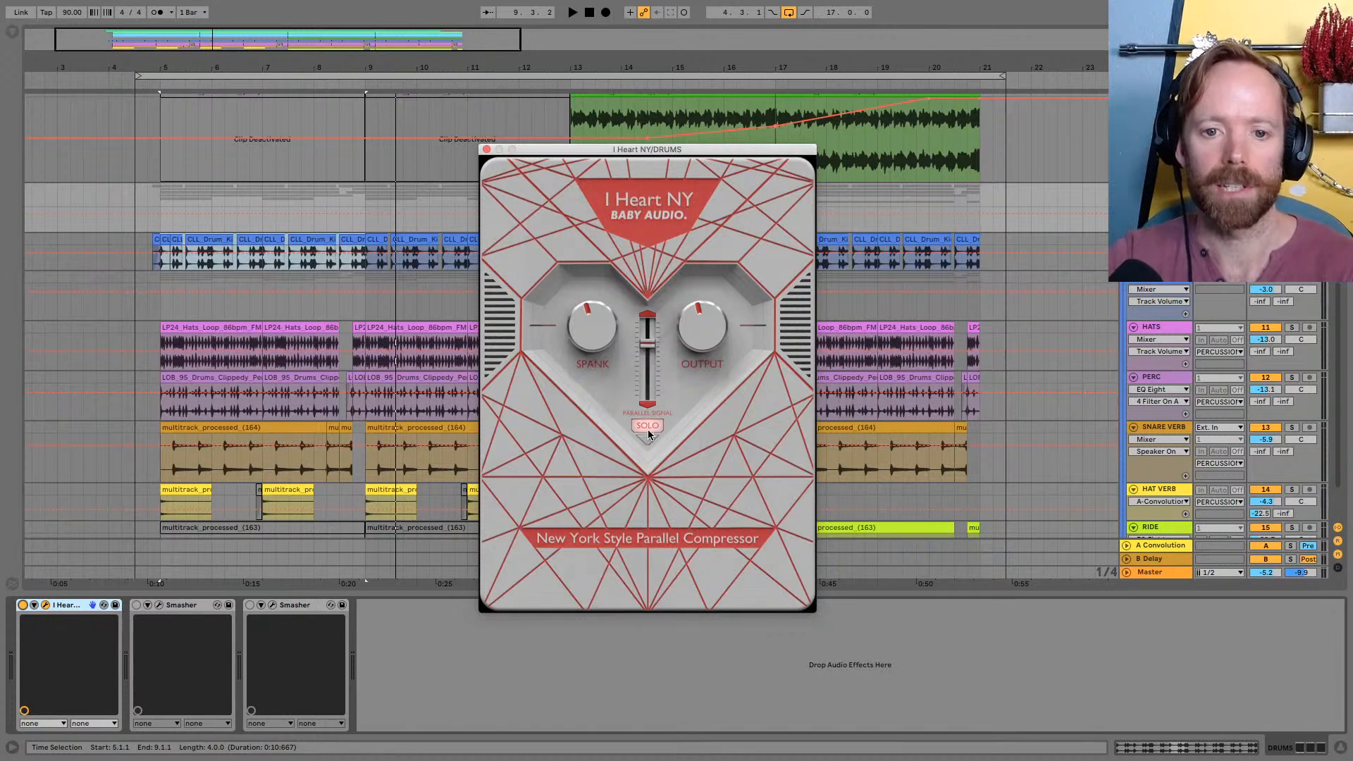
pyautogui.press('space')
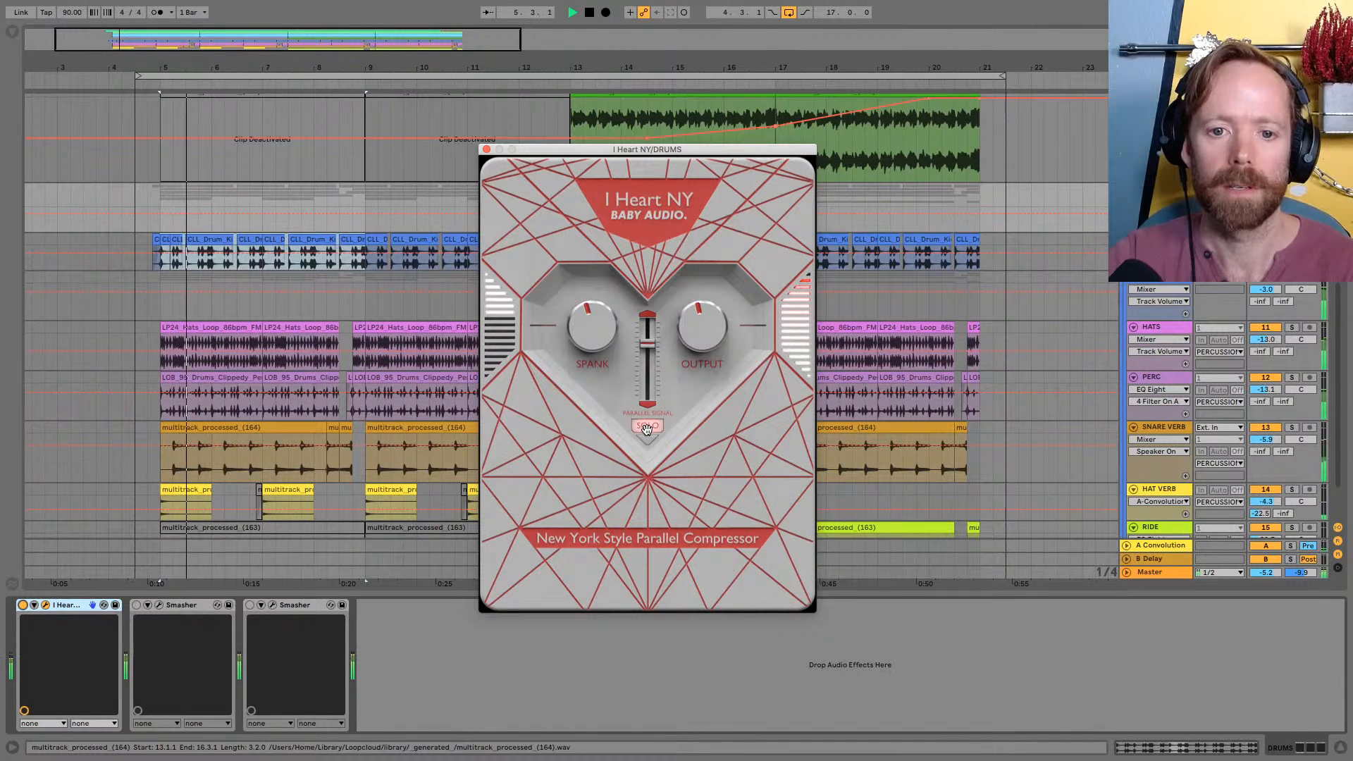
pyautogui.click(646, 427)
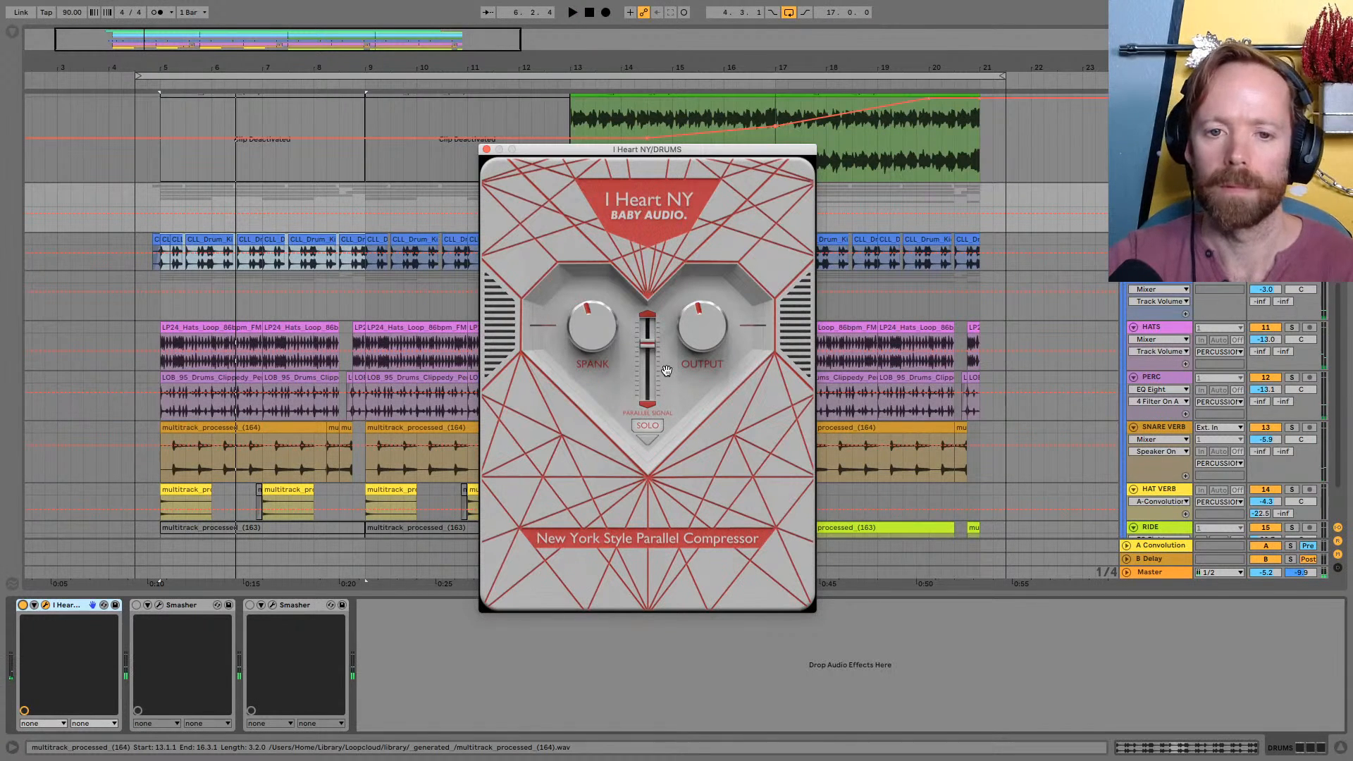
pyautogui.click(646, 425)
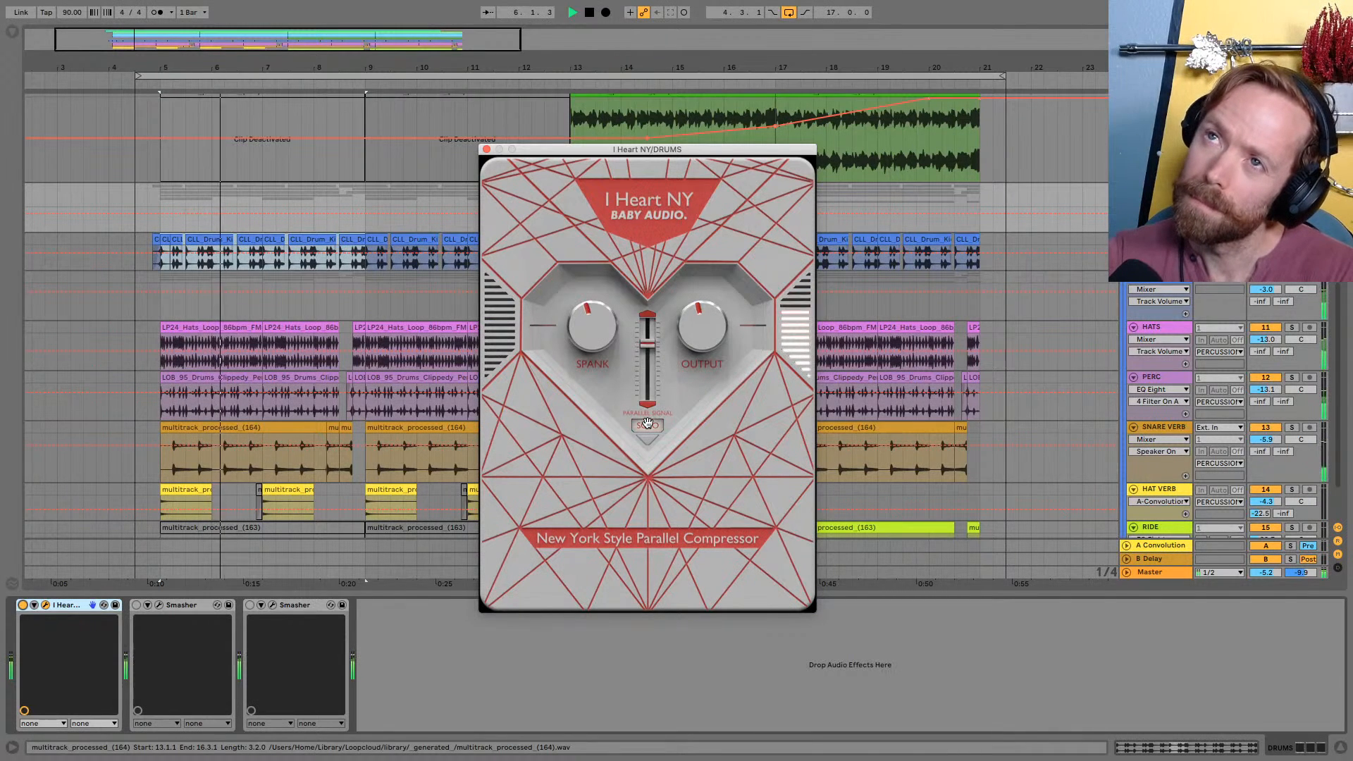
# Lower the parallel signal fader slightly in I Heart NY, play the drums to check it and close the plug-in window
pyautogui.moveTo(596, 342)
pyautogui.mouseDown()
pyautogui.moveTo(593, 272)
pyautogui.moveTo(597, 353)
pyautogui.moveTo(594, 341)
pyautogui.mouseUp()
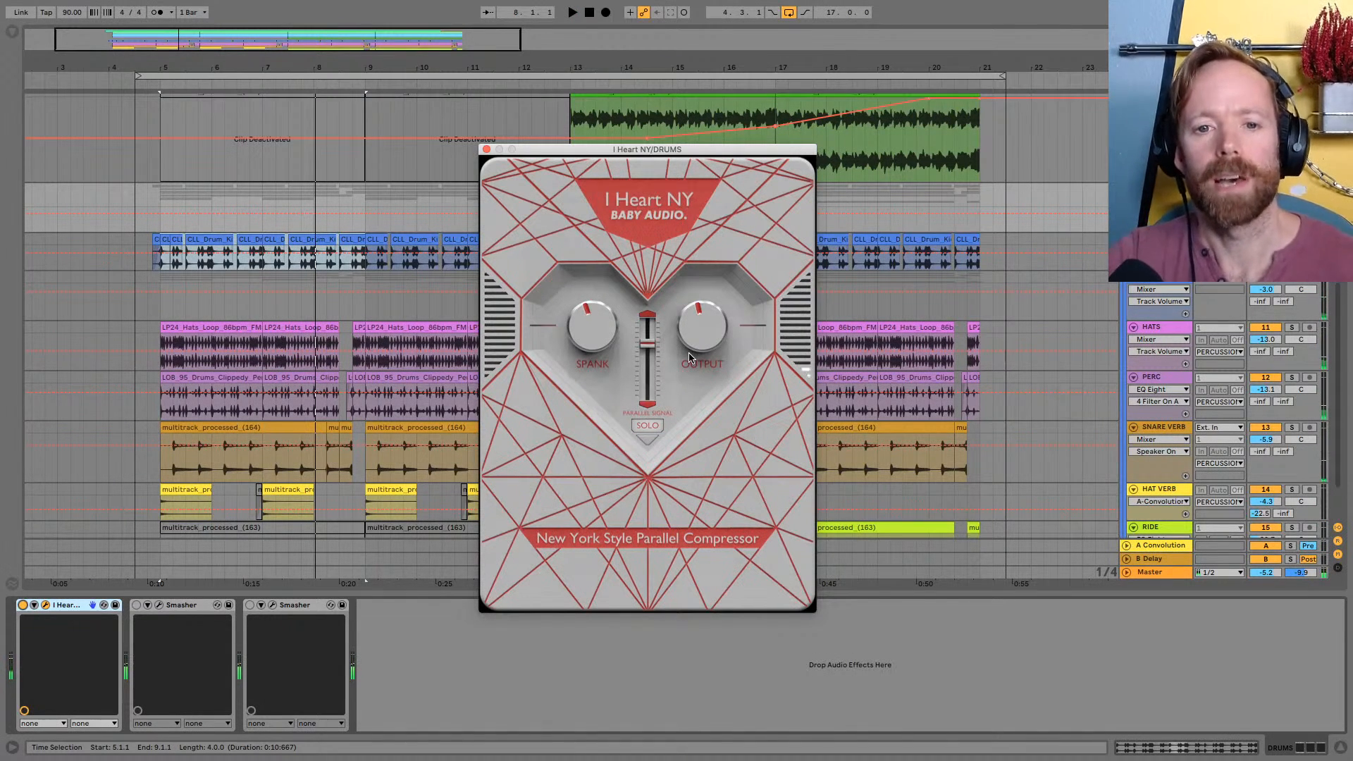
pyautogui.moveTo(647, 344); pyautogui.dragTo(650, 367)
pyautogui.press('space')
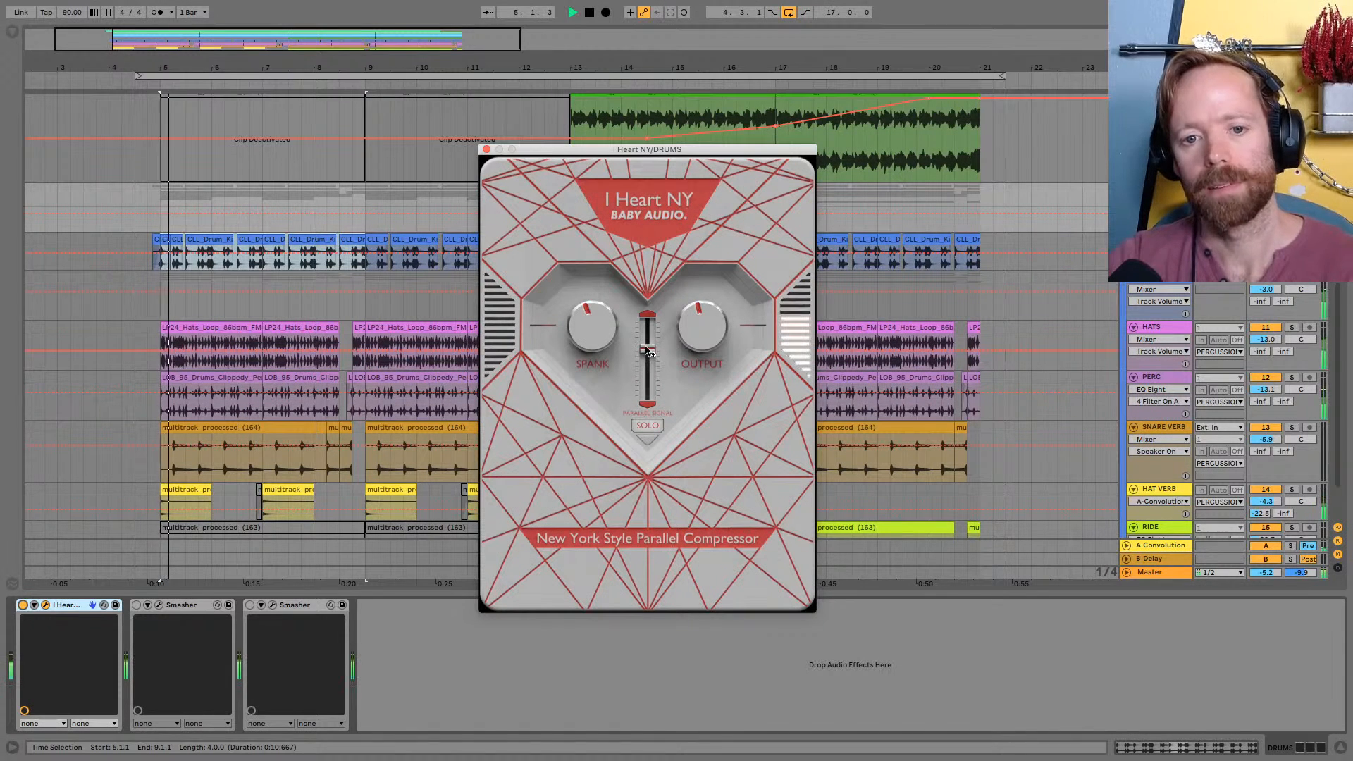
pyautogui.press('space')
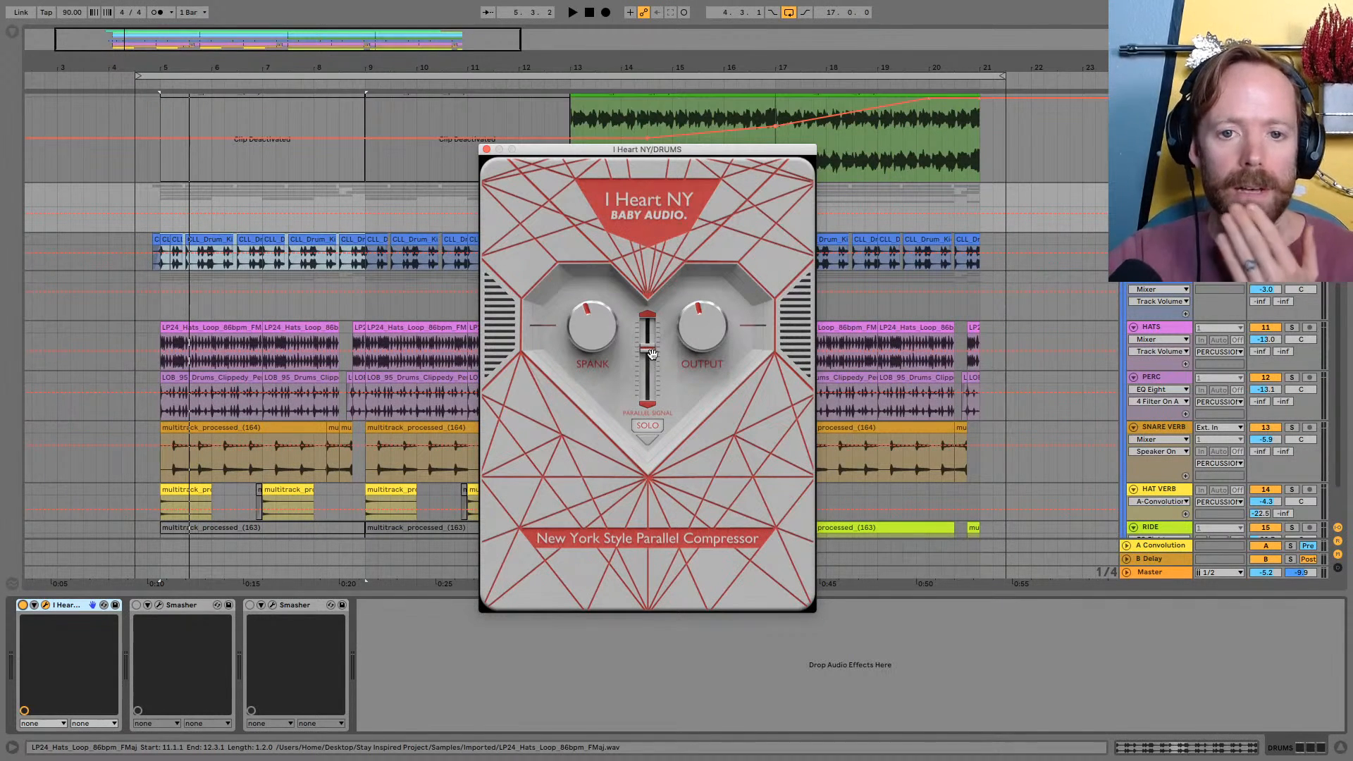
pyautogui.click(486, 150)
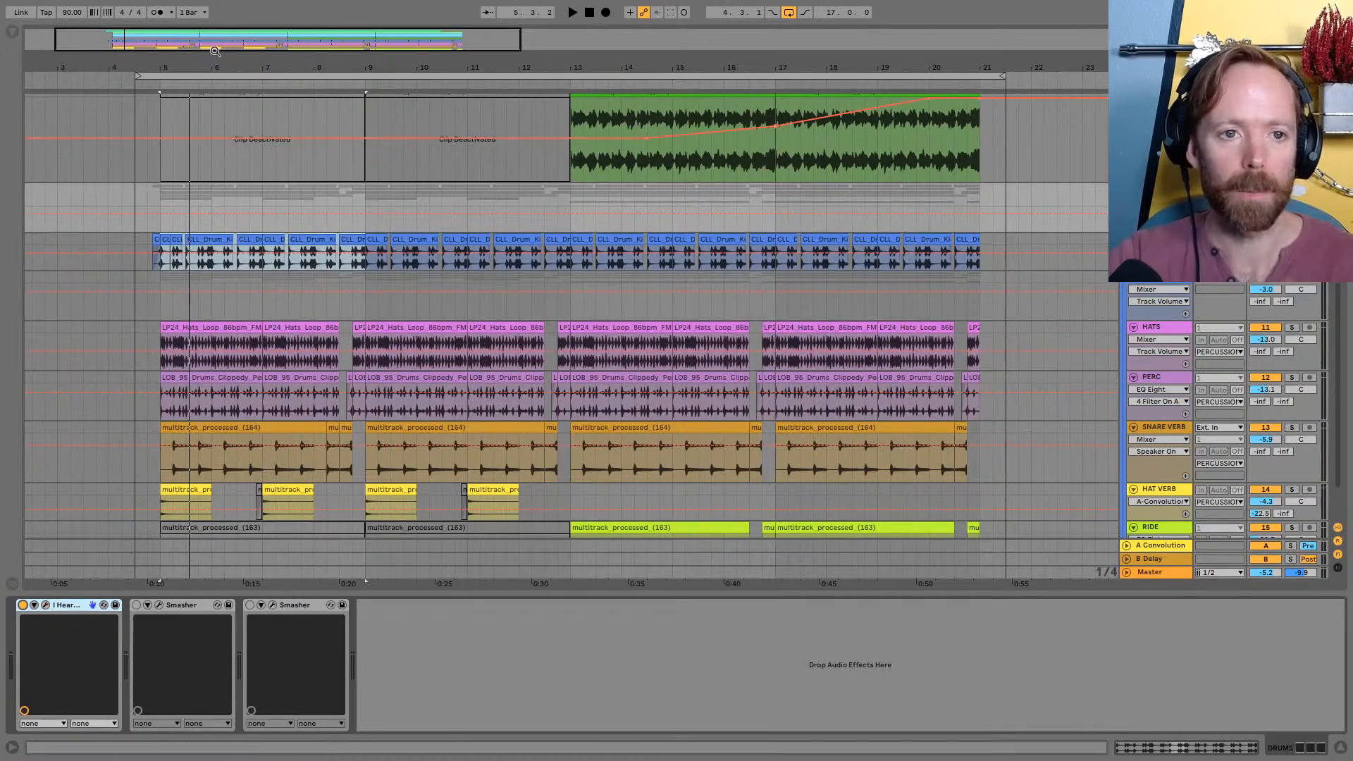
# Fold the DRUMS group and bring the full length of the vocal, strings and lead tracks into view
pyautogui.press('-')
pyautogui.moveTo(182, 69); pyautogui.dragTo(182, 65)
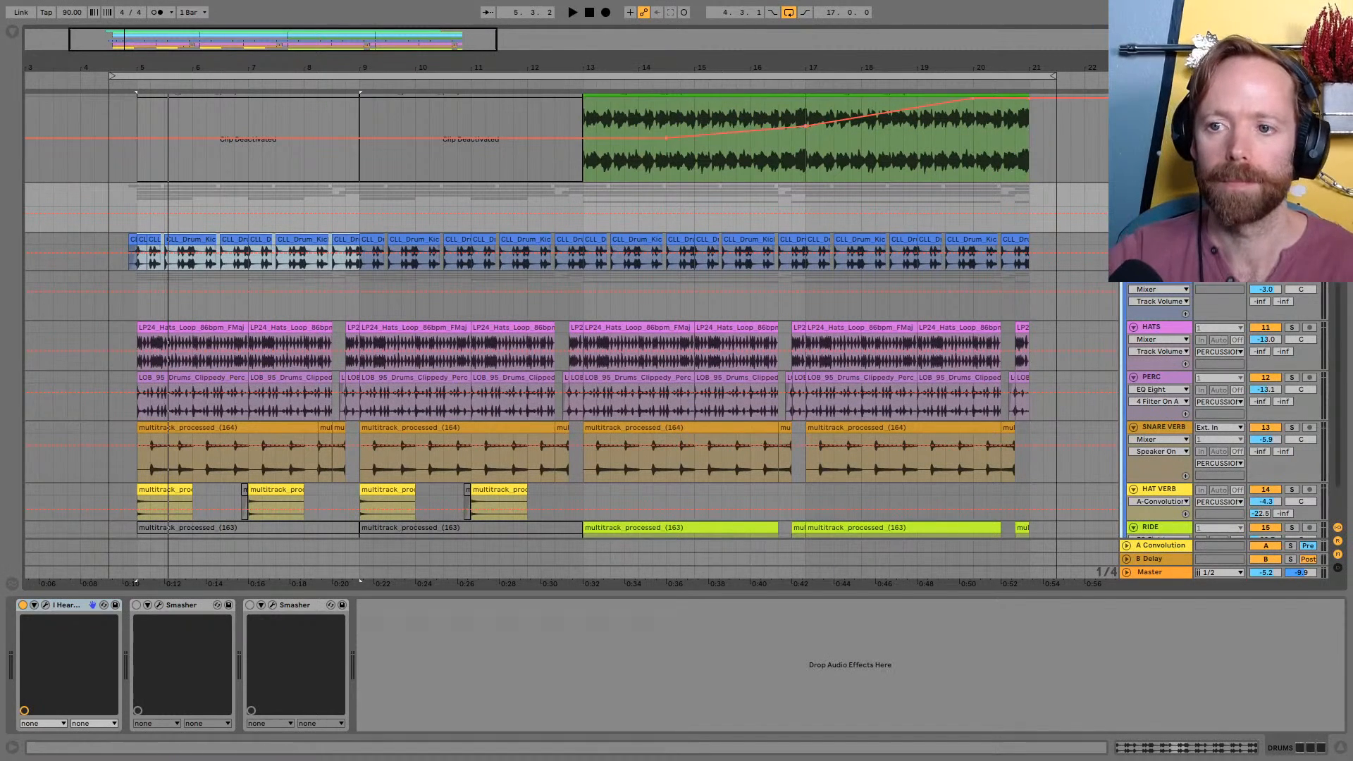
pyautogui.click(1127, 189)
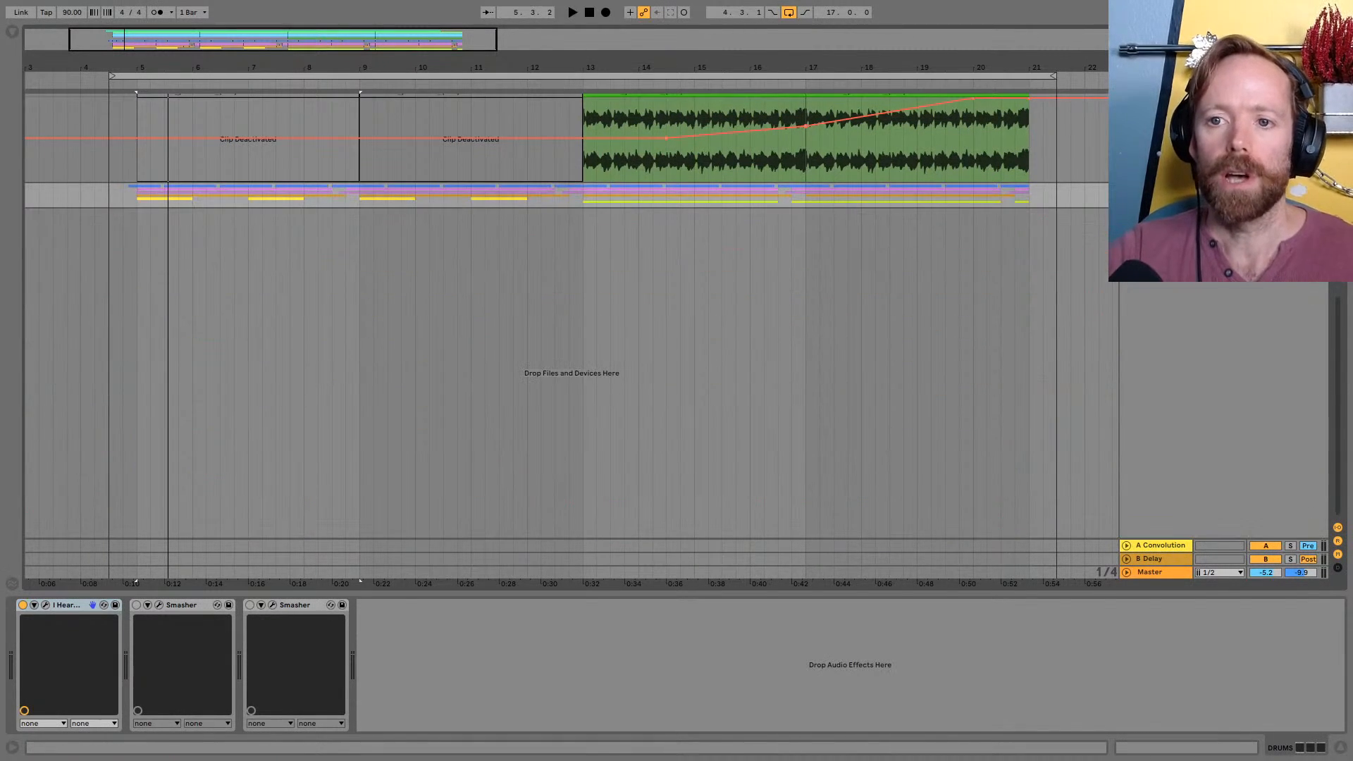
pyautogui.scroll(10, 571, 317)
pyautogui.moveTo(780, 64); pyautogui.dragTo(780, 44)
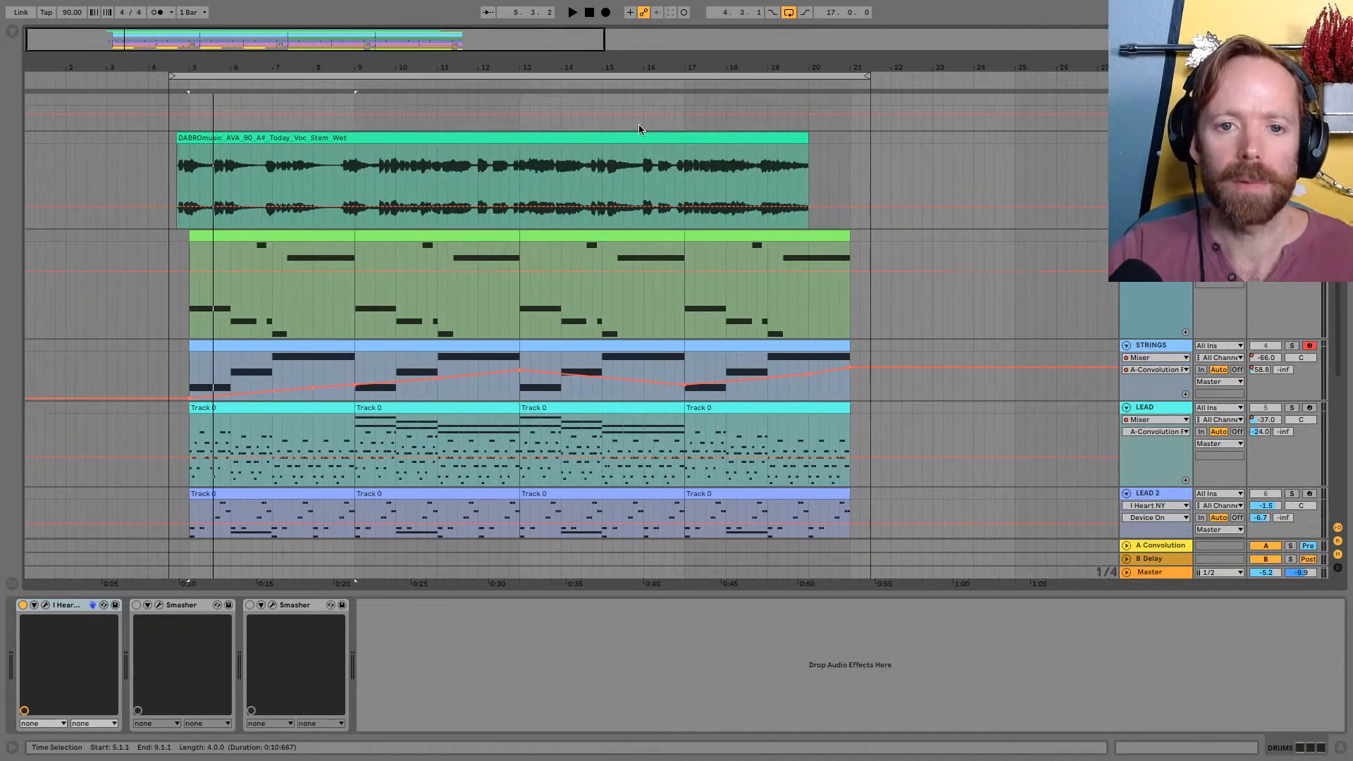
pyautogui.scroll(-3, 638, 124)
pyautogui.scroll(4, 640, 187)
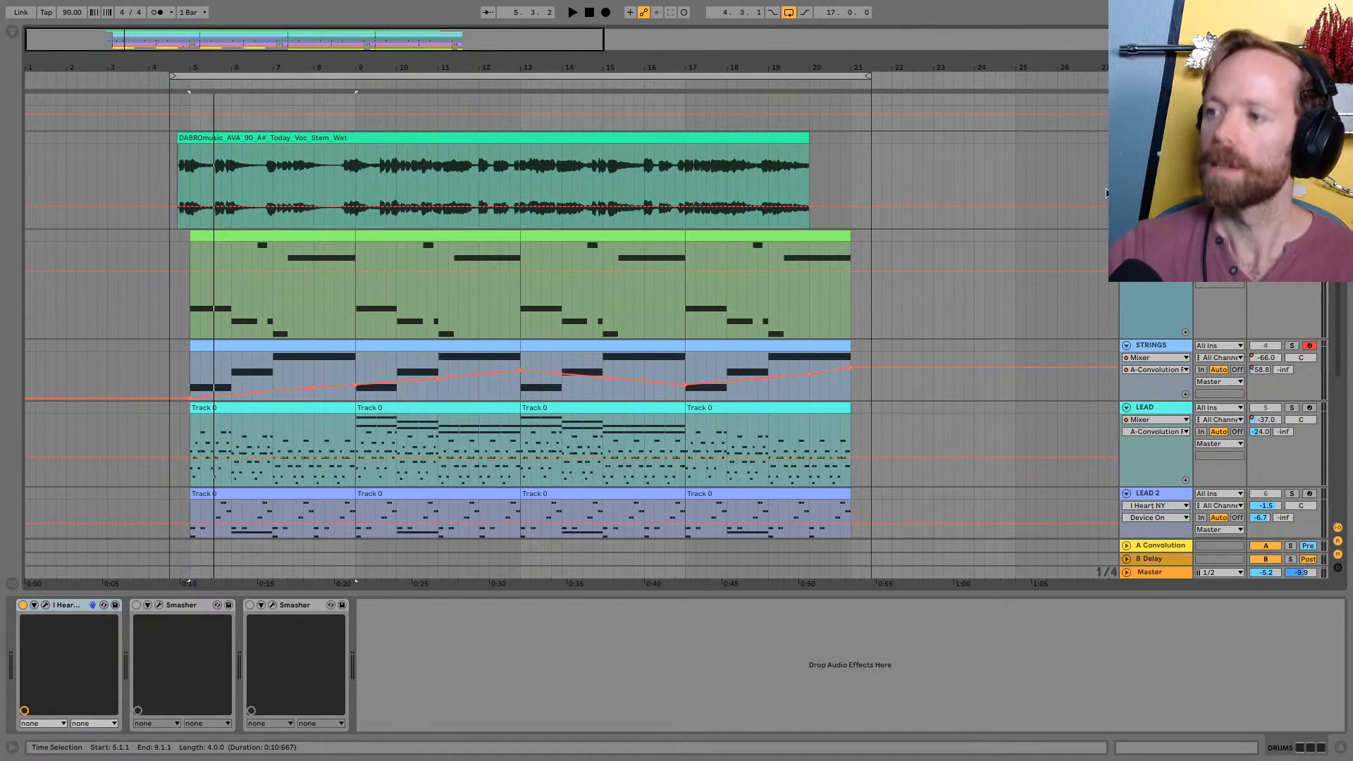
# Switch to Restream Chat to check the chat
pyautogui.press('super+Tab')
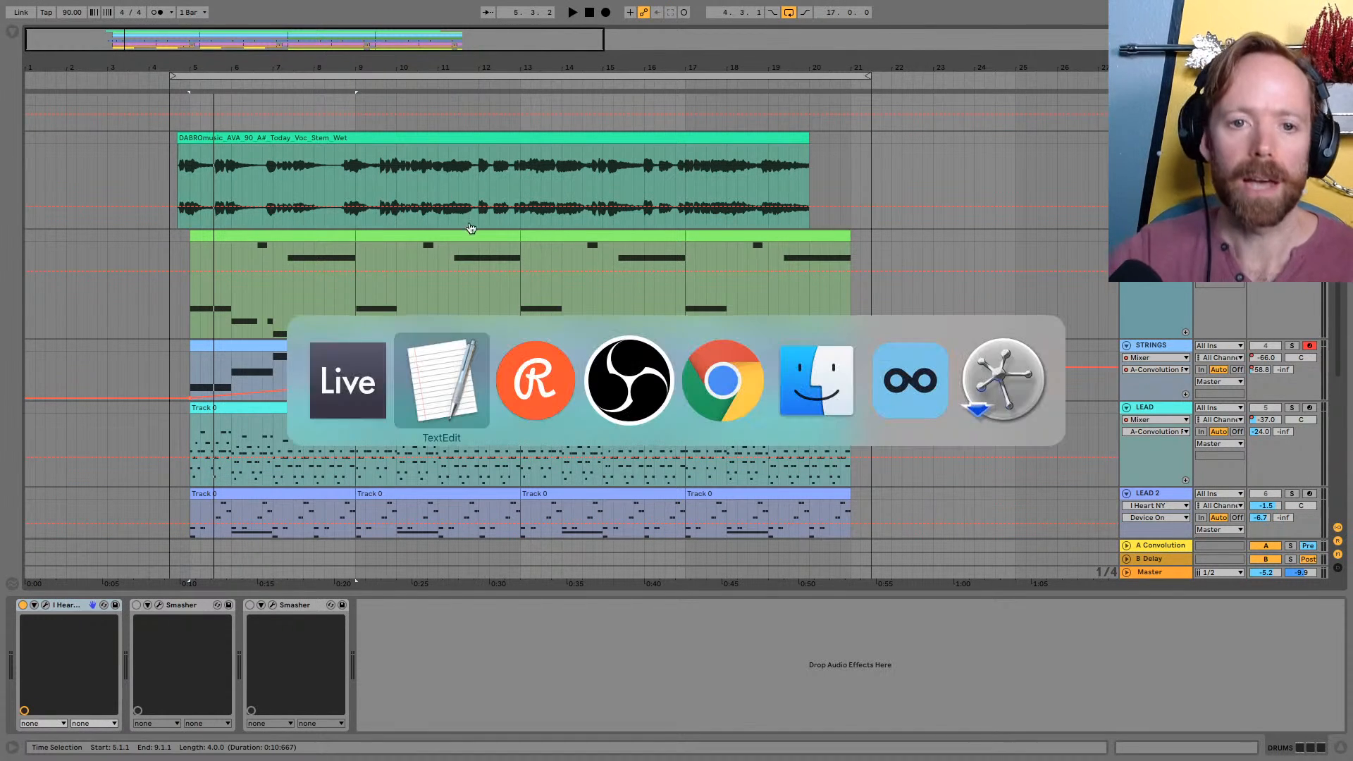
pyautogui.click(542, 368)
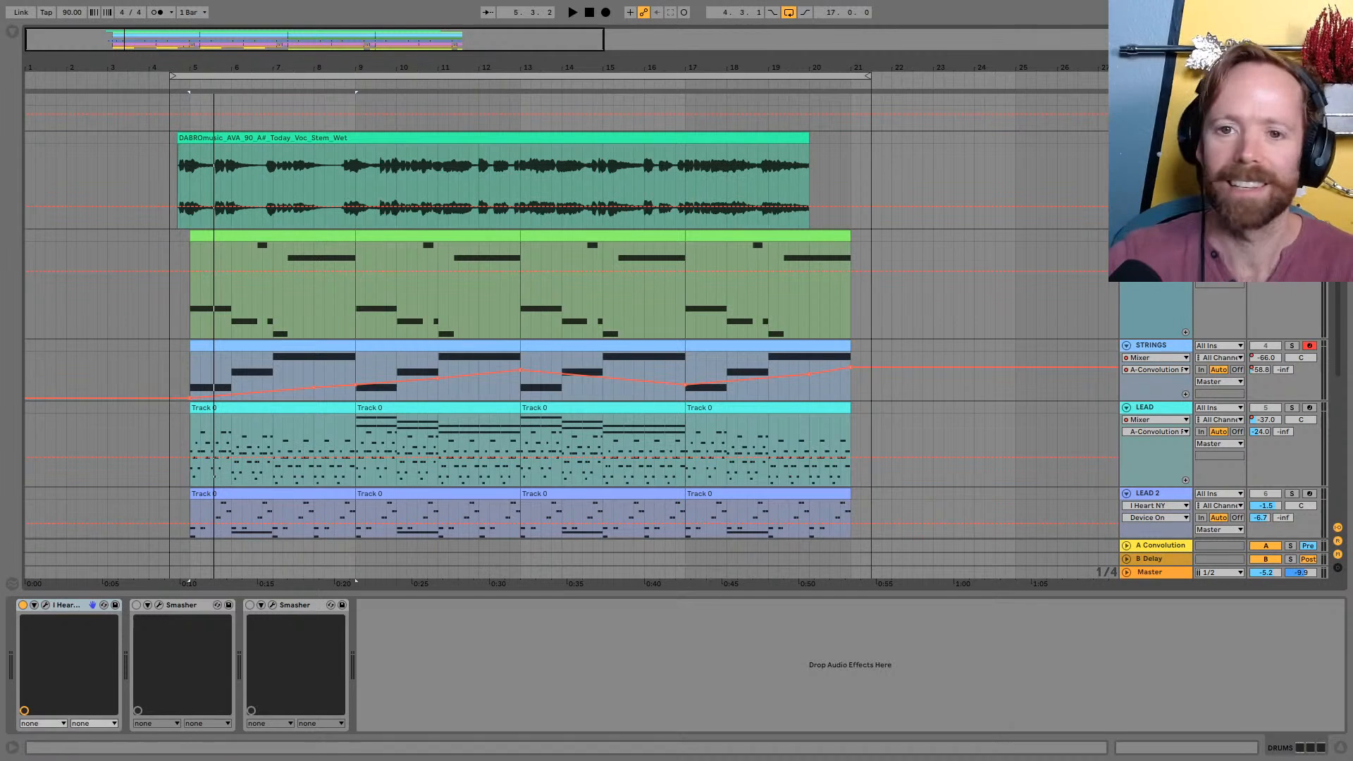
# Play the song in Session View, take the DRUMS group out of solo and return to Arrangement View
pyautogui.moveTo(710, 68); pyautogui.dragTo(754, 72)
pyautogui.press('Tab')
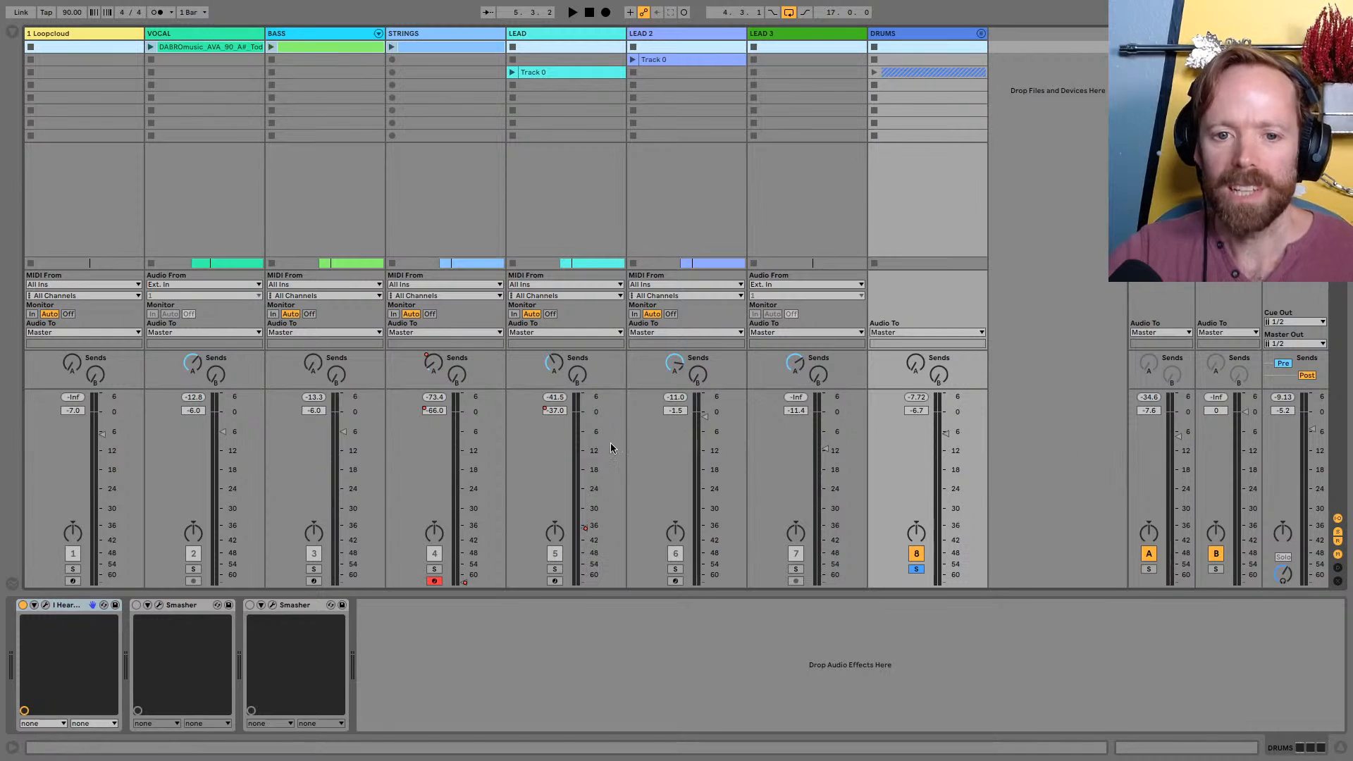
pyautogui.press('Tab')
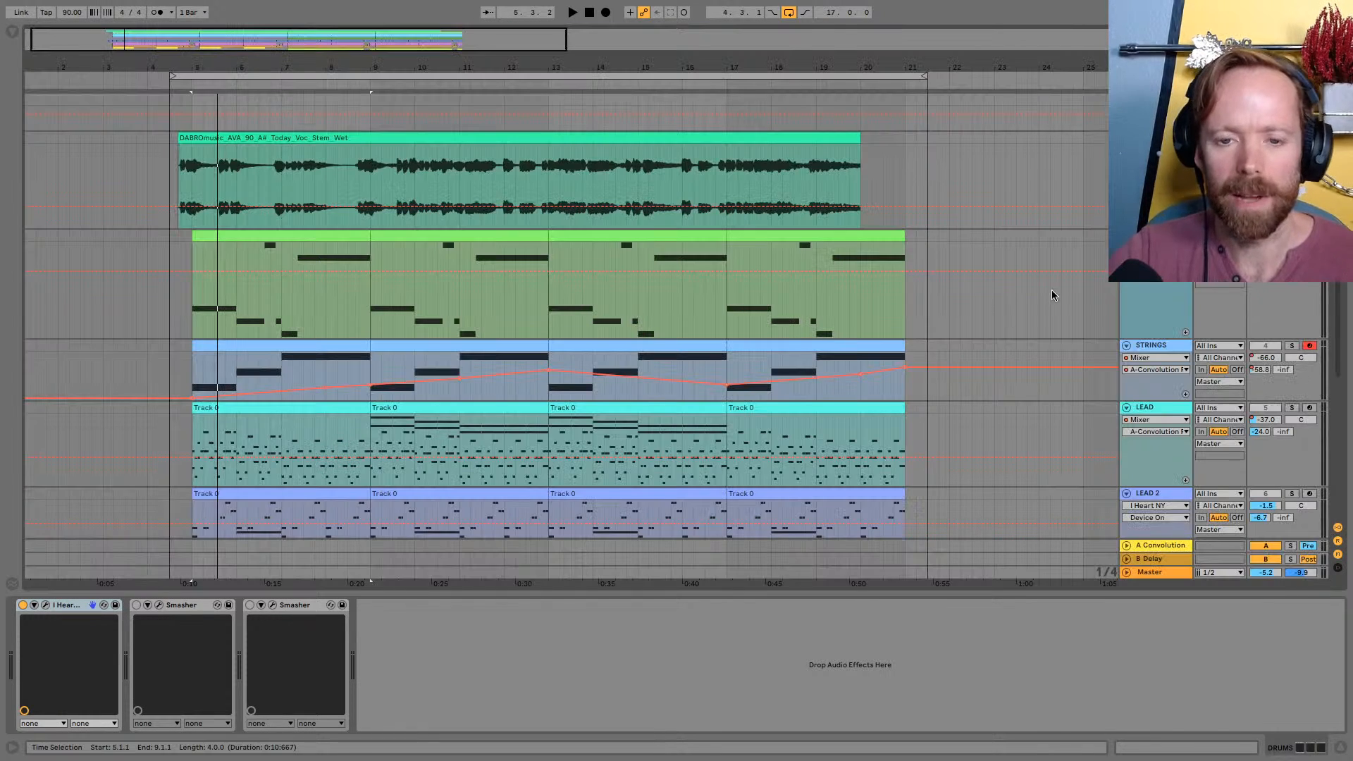
pyautogui.press('Tab')
pyautogui.press('space')
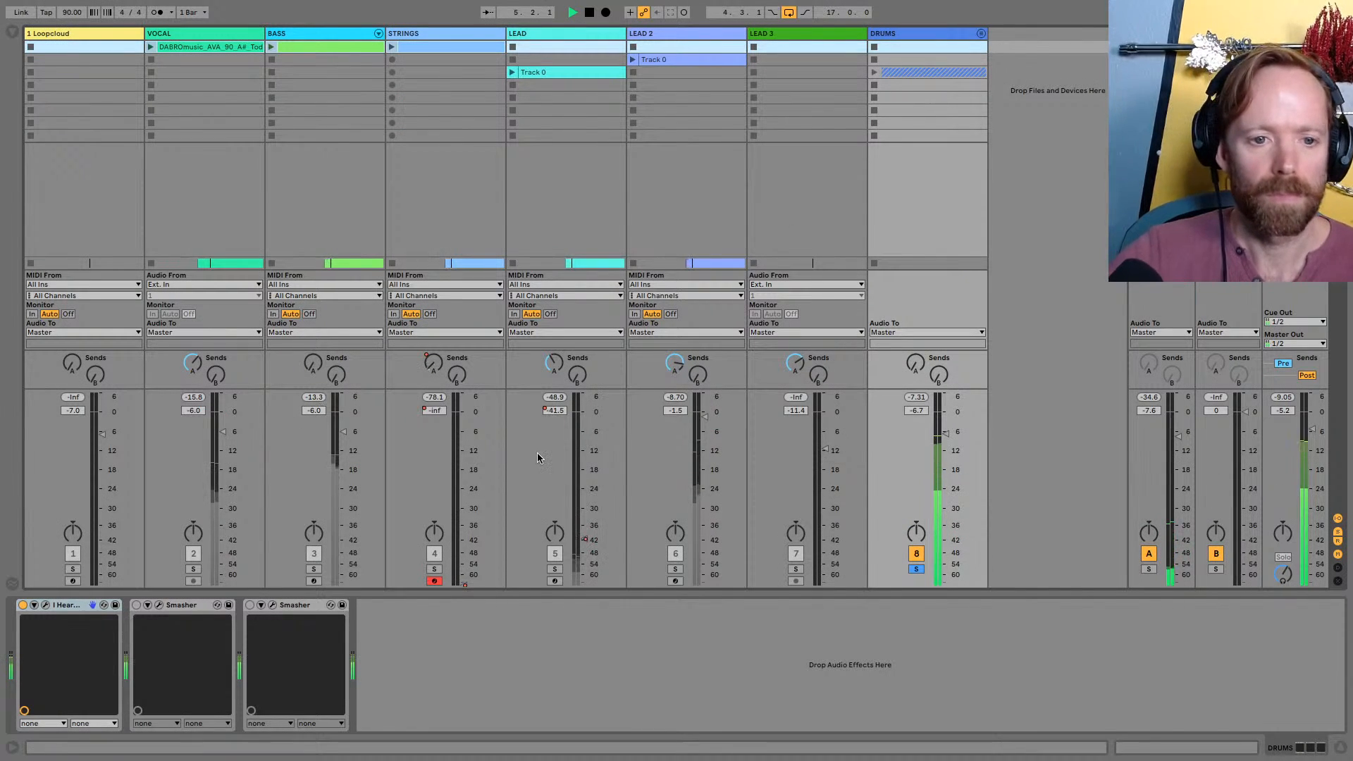
pyautogui.click(917, 570)
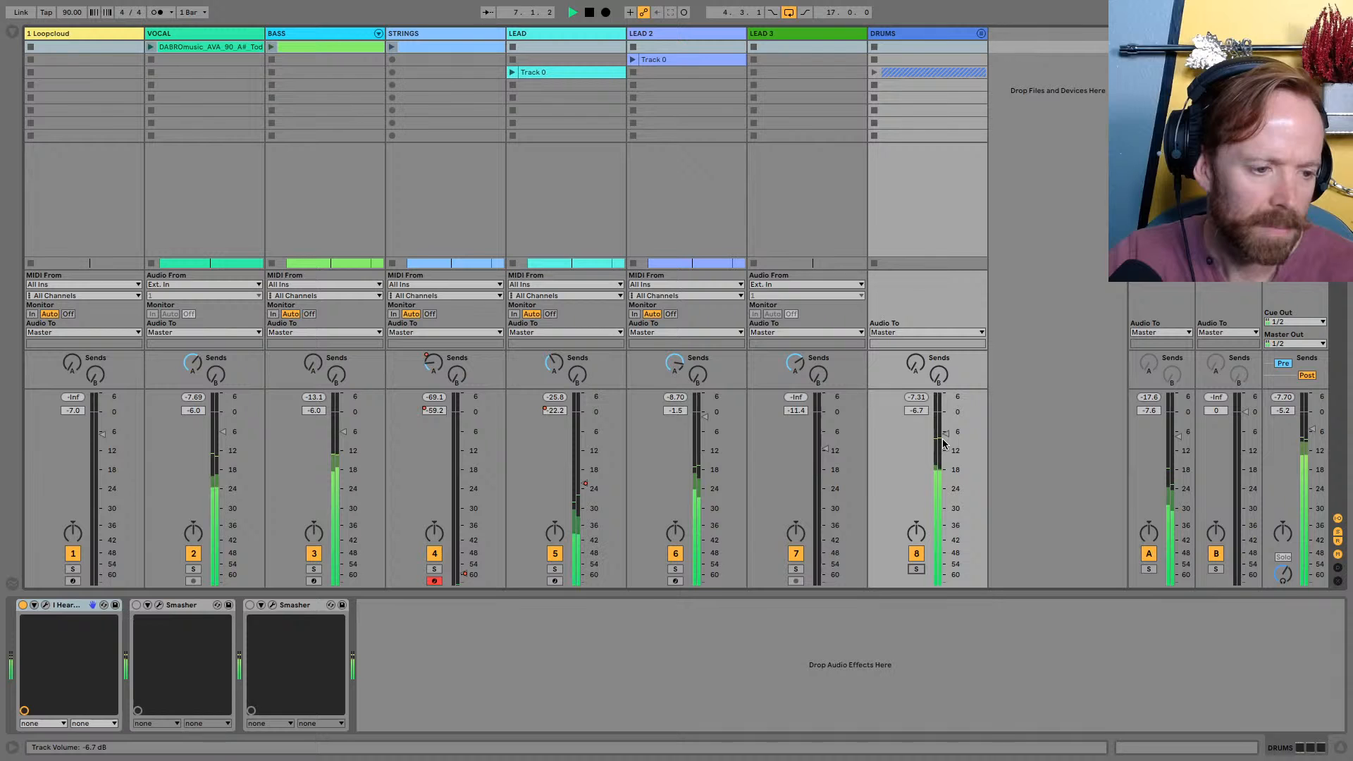
pyautogui.press('Tab')
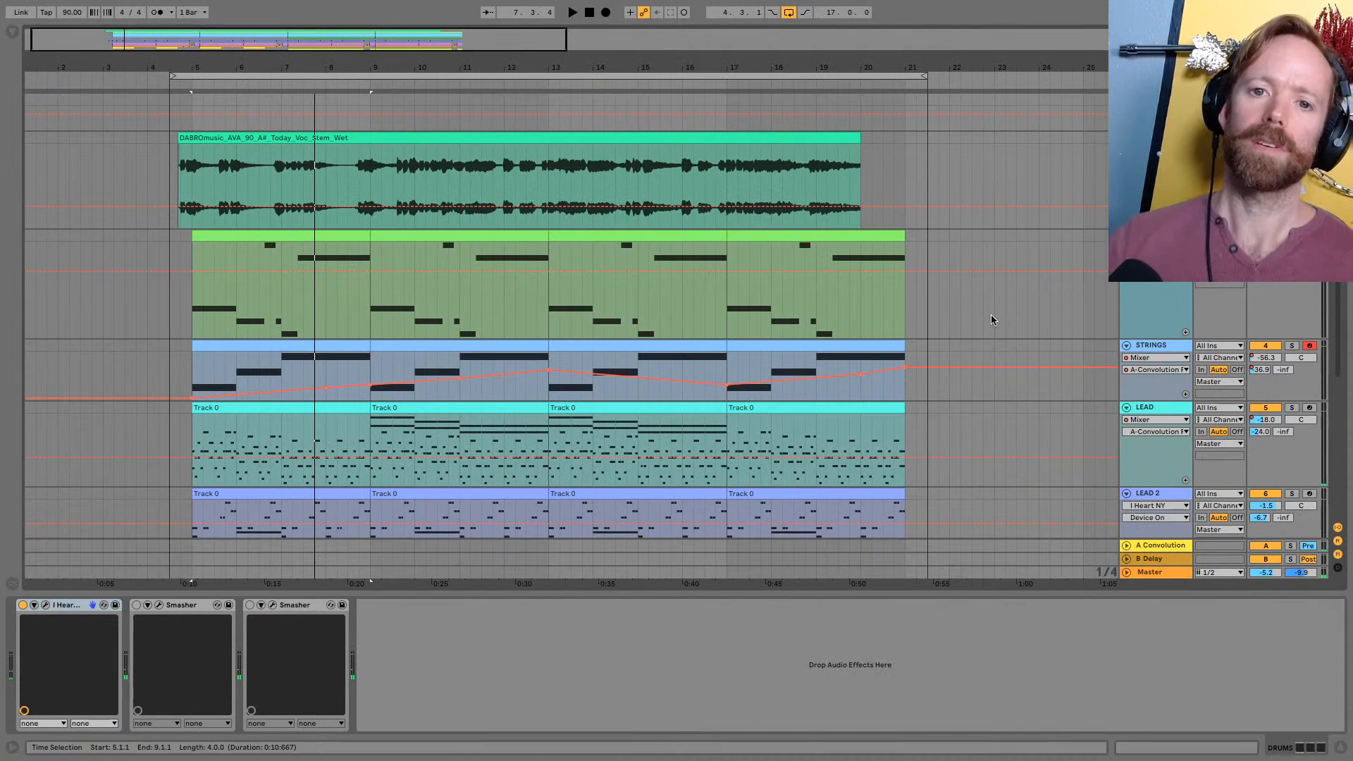
# Select all tracks, shrink them to minimum height and fit the song's length in the arrangement
pyautogui.scroll(-5, 628, 215)
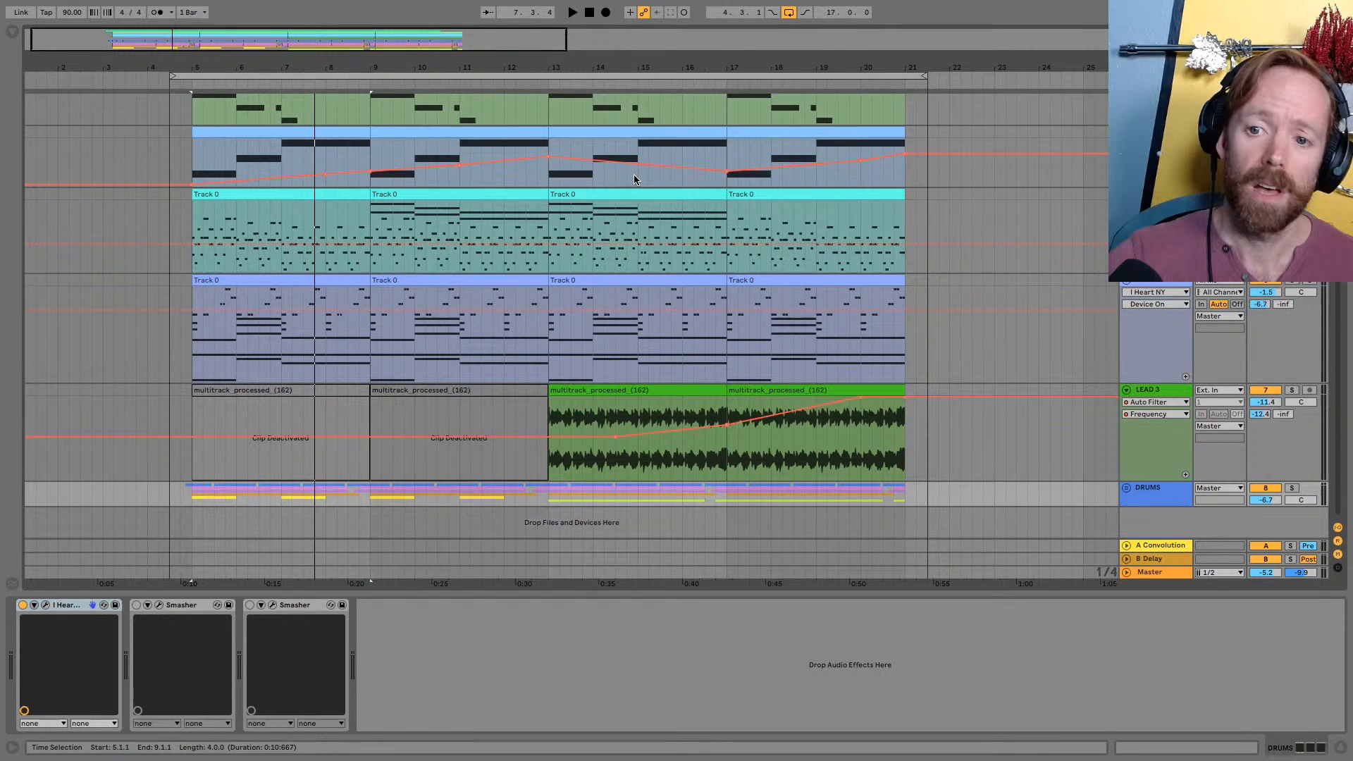
pyautogui.click(1158, 487)
pyautogui.hotkey('ctrl', 'a')
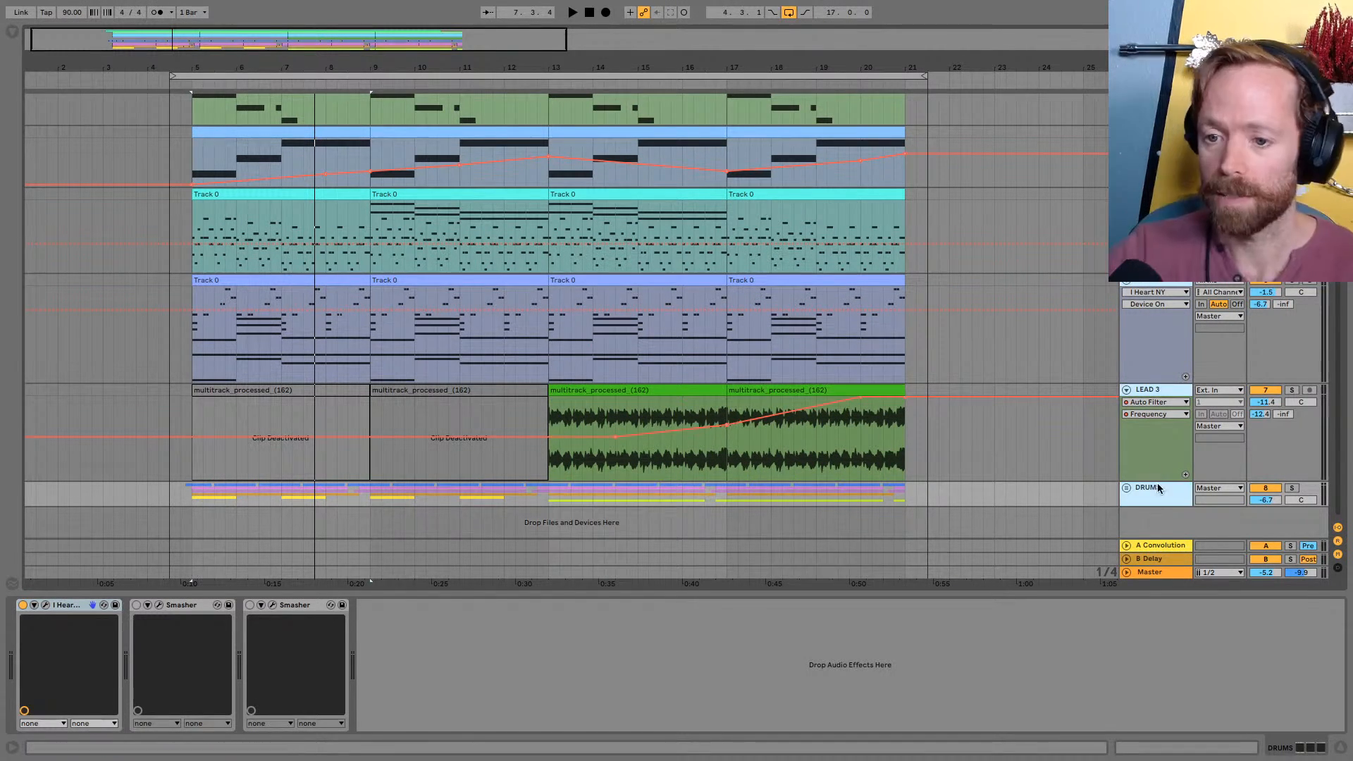
pyautogui.moveTo(1159, 482); pyautogui.dragTo(1160, 187)
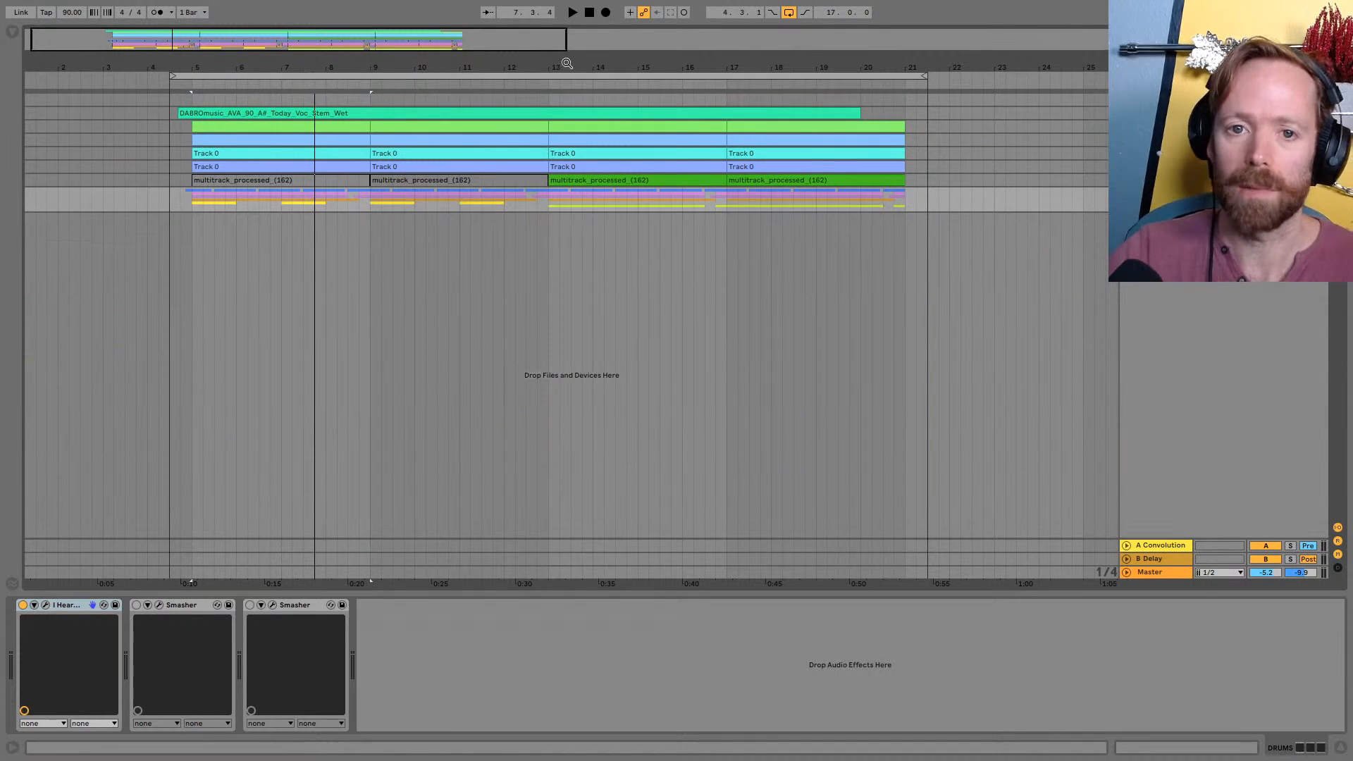
pyautogui.moveTo(560, 66); pyautogui.dragTo(559, 93)
# Examine the device chains of the Loopcloud, VOCAL and DRUMS tracks in turn
pyautogui.click(1157, 100)
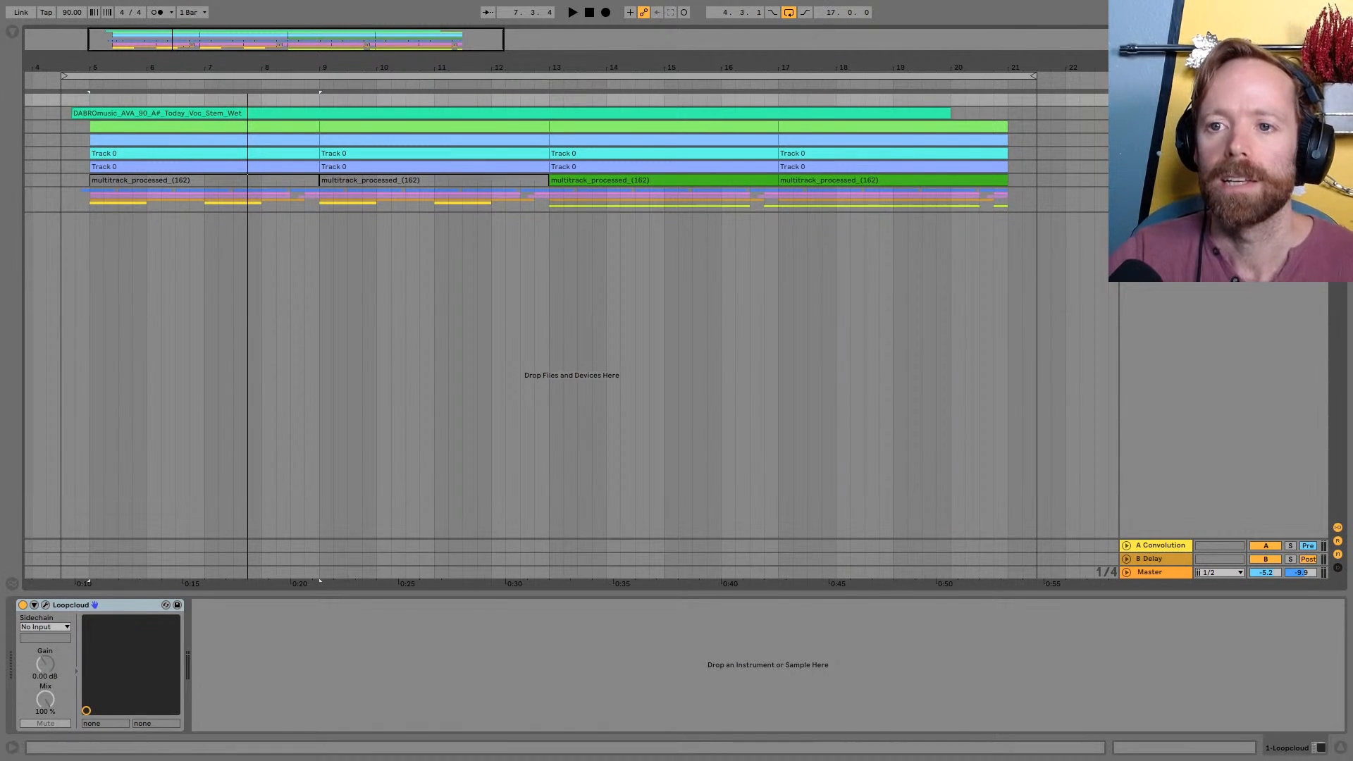
pyautogui.click(1156, 113)
pyautogui.click(1156, 195)
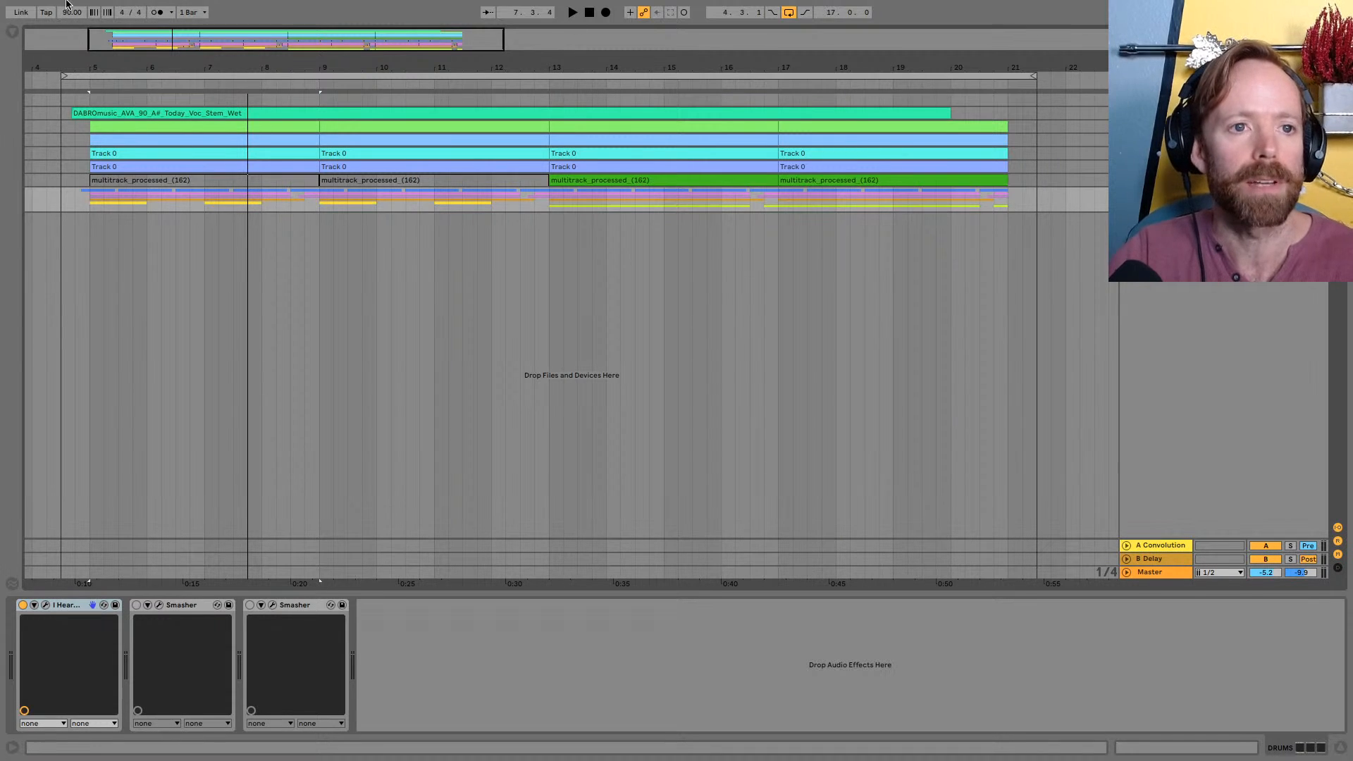
# Create a new Live Set, discarding the changes to "Stay Inspired"
pyautogui.click(79, 8)
pyautogui.click(93, 27)
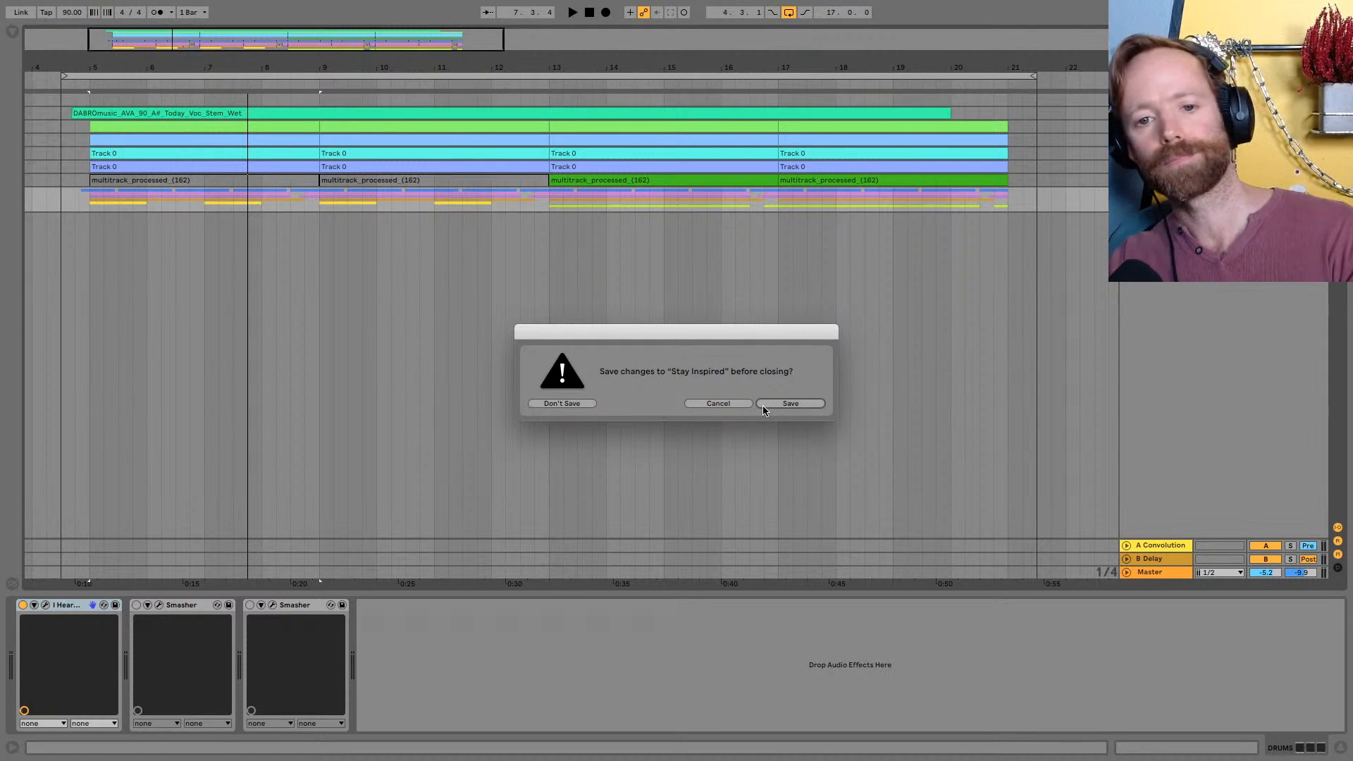
pyautogui.click(568, 404)
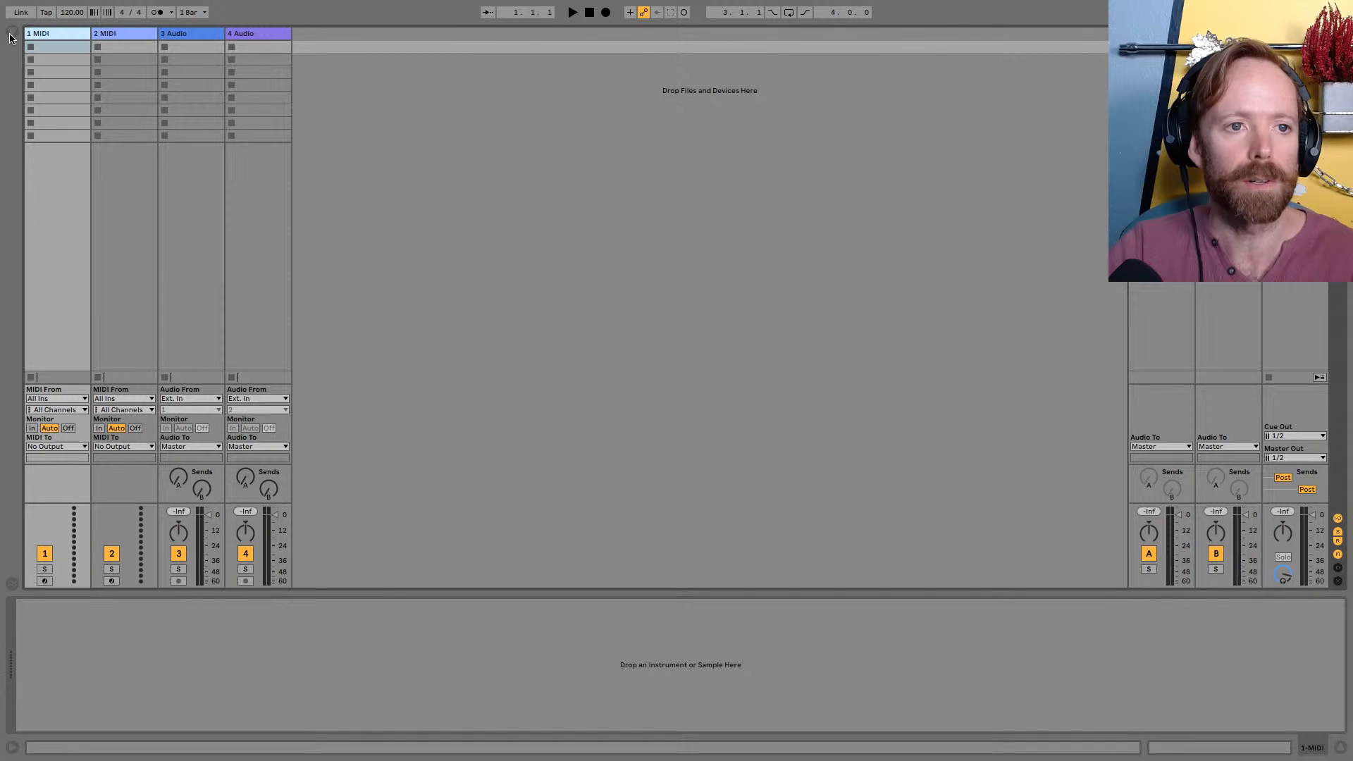
# Load the Loopmasters Loopcloud plug-in onto the first MIDI track and hide the browser
pyautogui.click(11, 34)
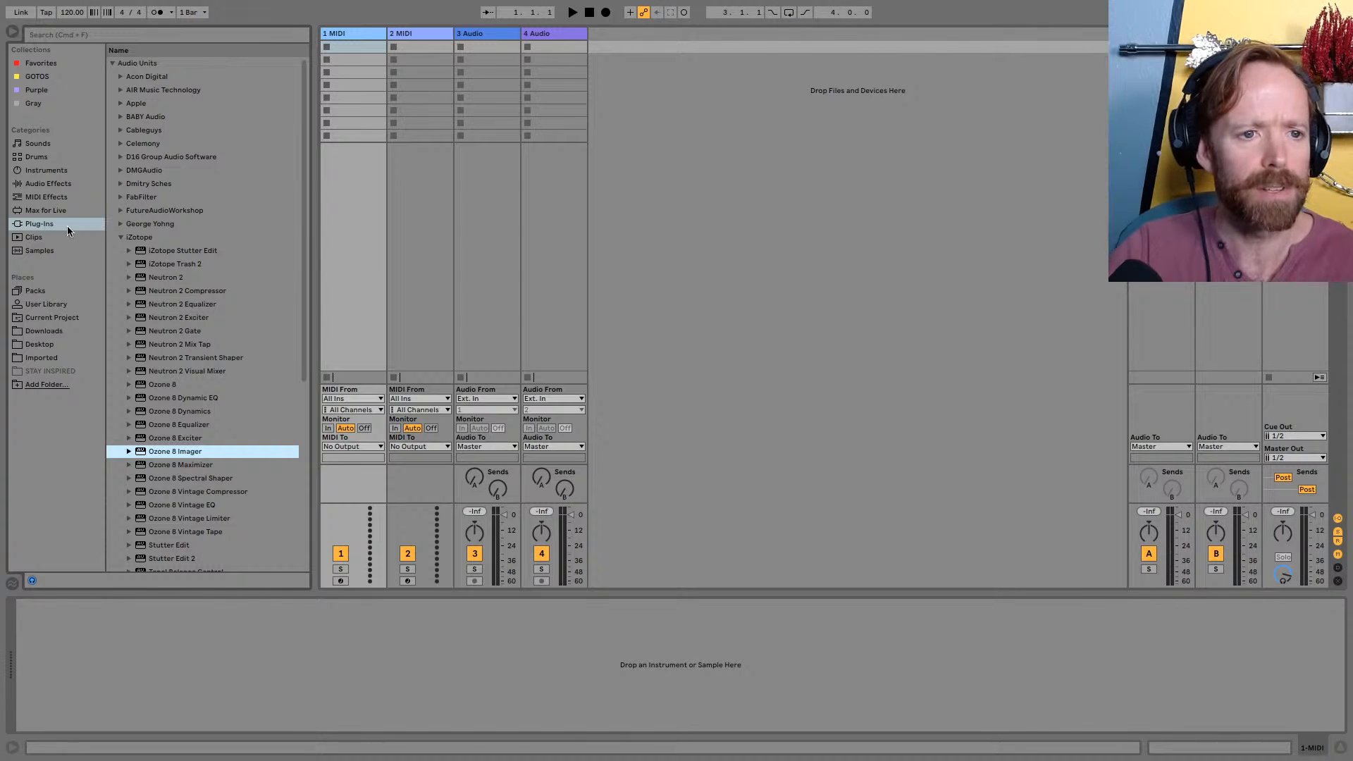
pyautogui.click(121, 237)
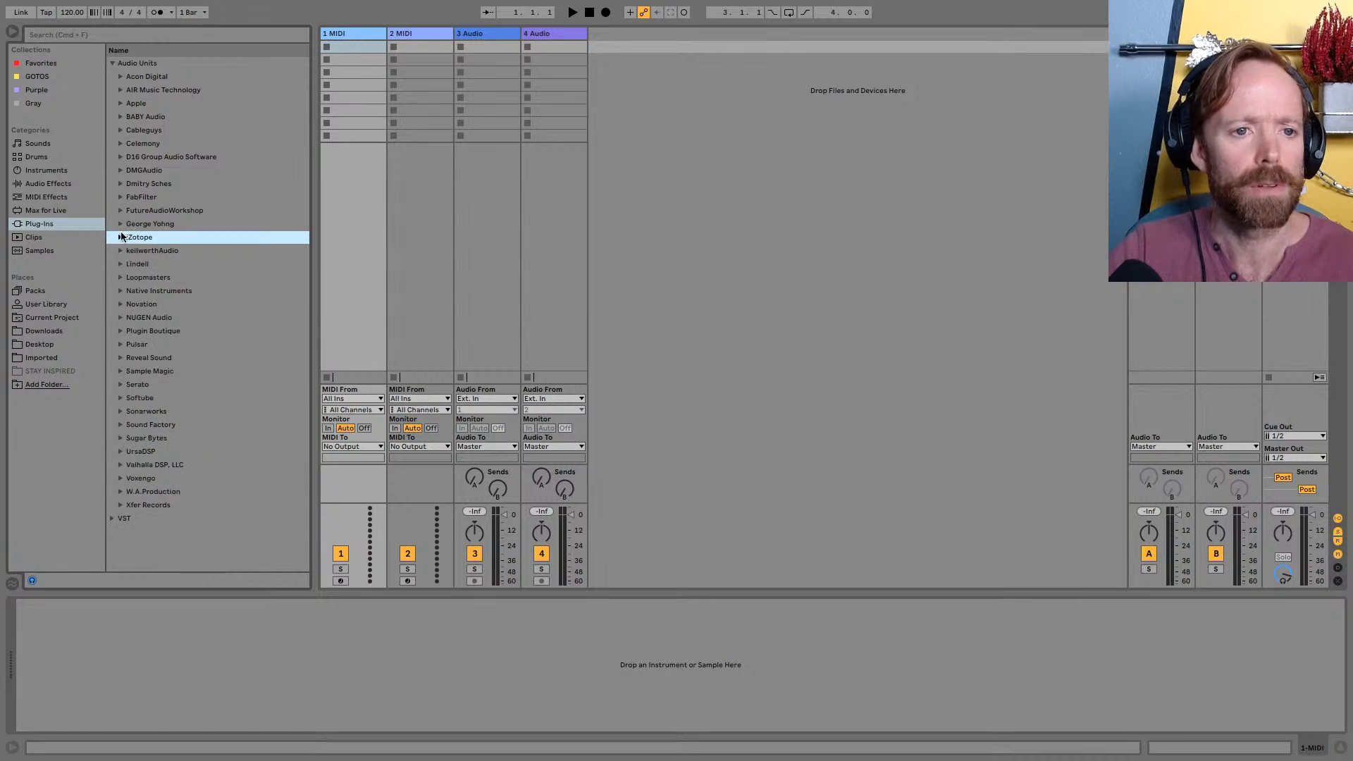
pyautogui.click(121, 276)
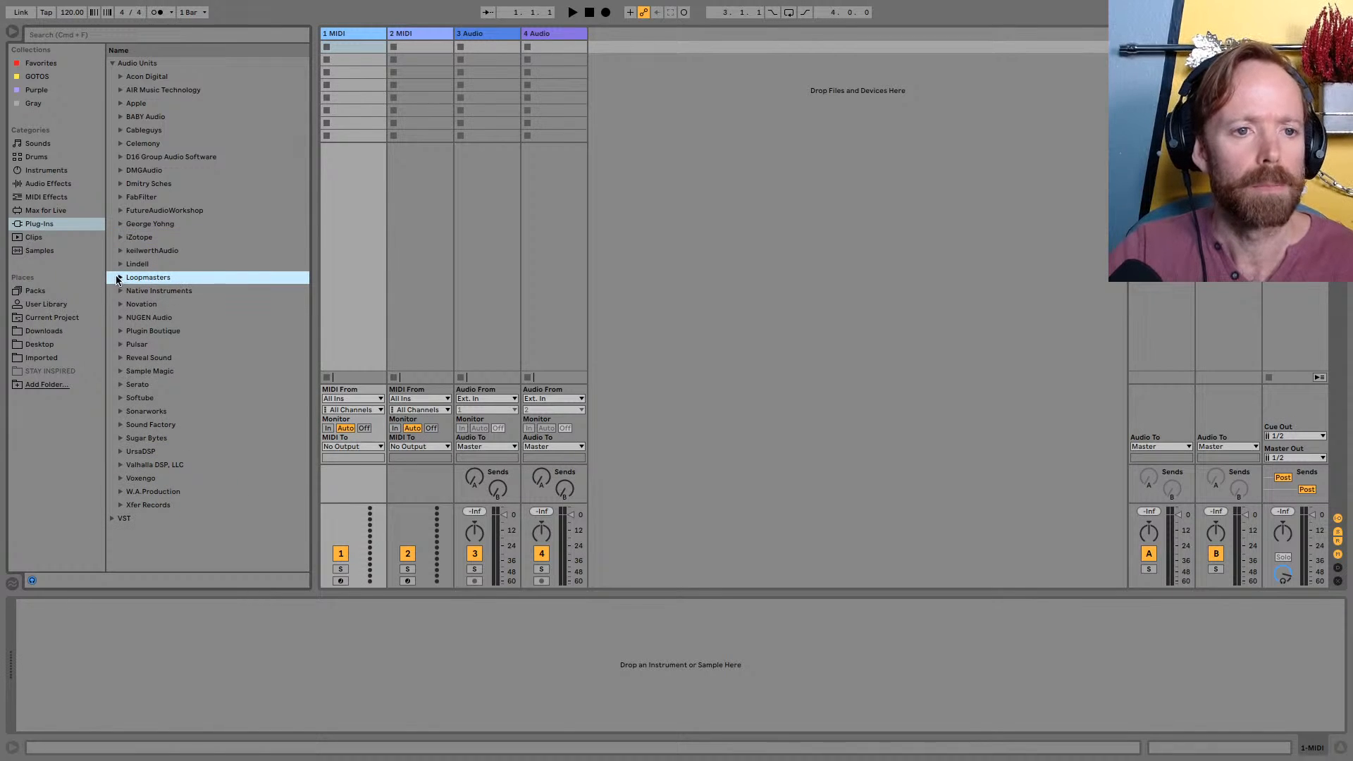
pyautogui.click(121, 278)
pyautogui.doubleClick(153, 290)
pyautogui.click(12, 34)
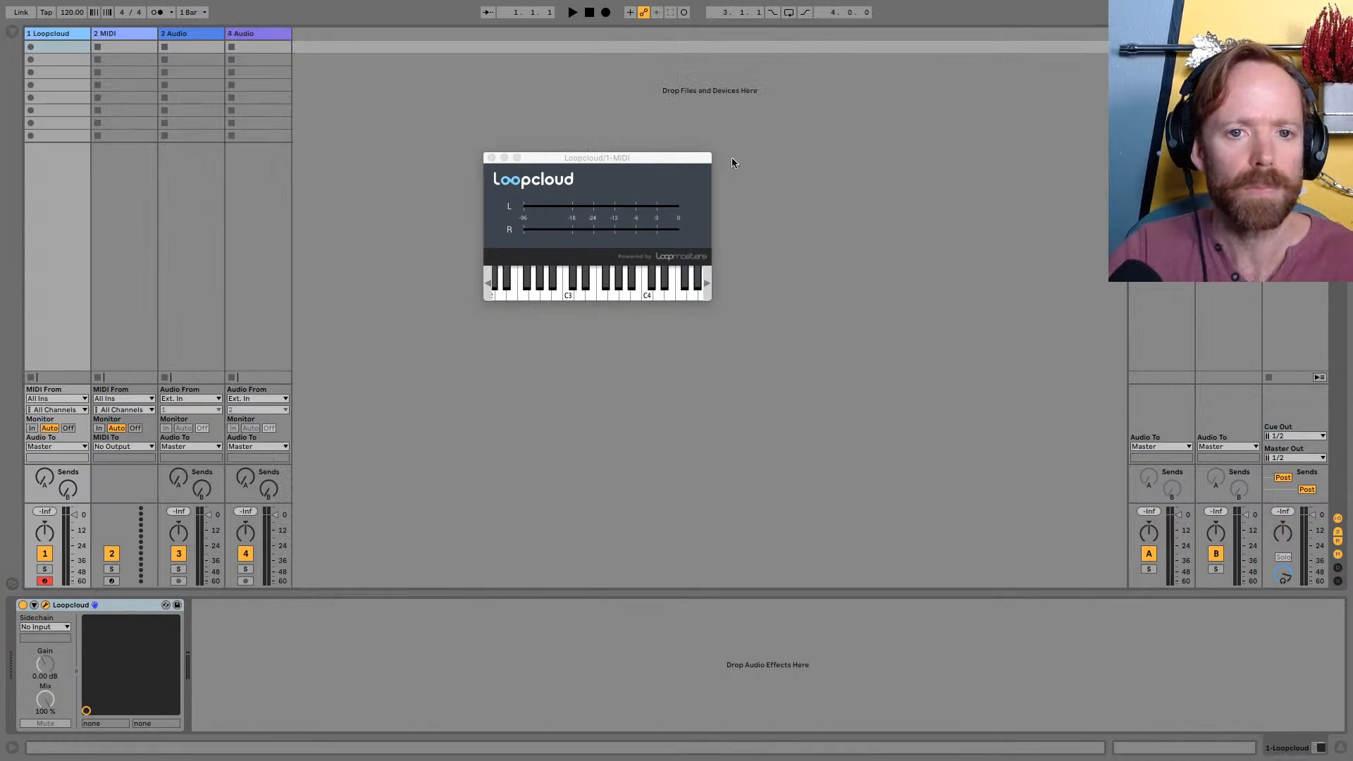
# Widen the Loopcloud track and hide the mixer's input/output section, keeping the plug-in window clear of the track header
pyautogui.moveTo(619, 162); pyautogui.dragTo(559, 210)
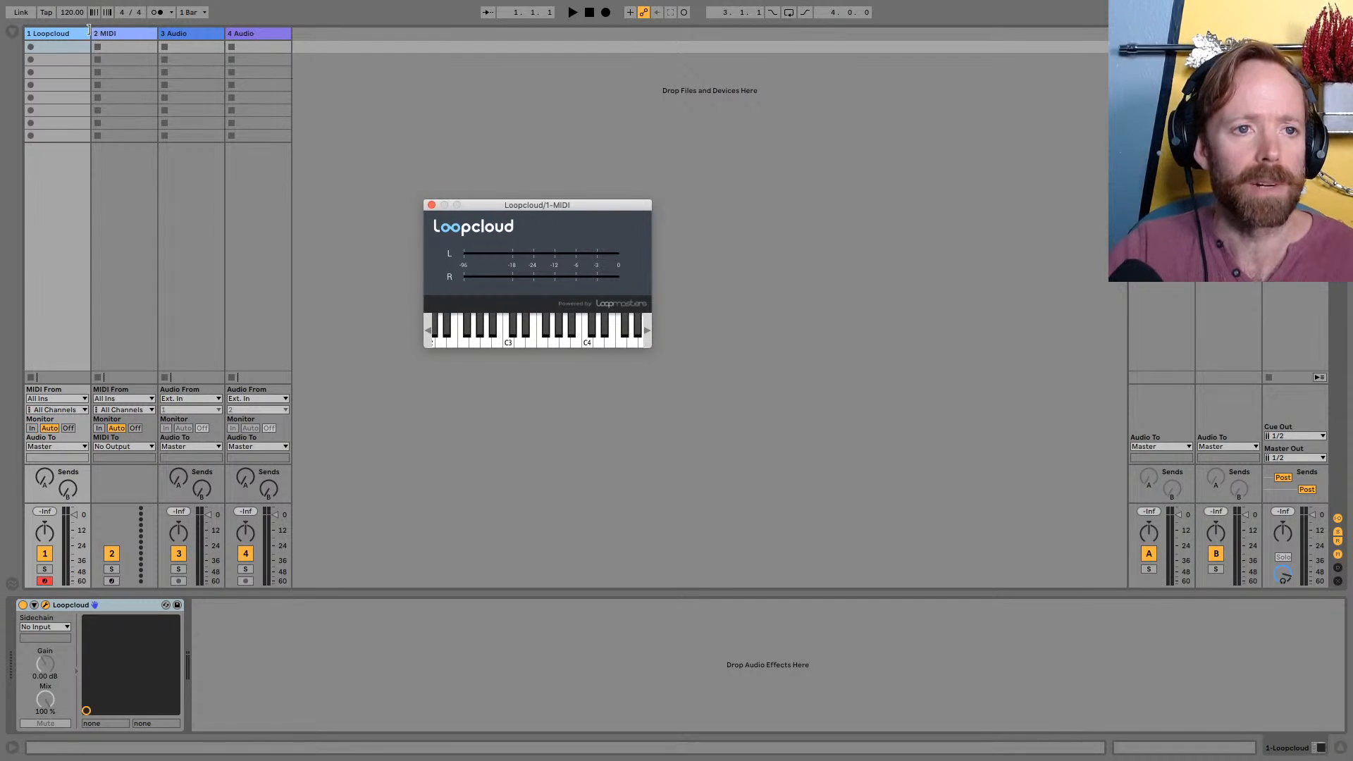
pyautogui.moveTo(89, 30); pyautogui.dragTo(210, 31)
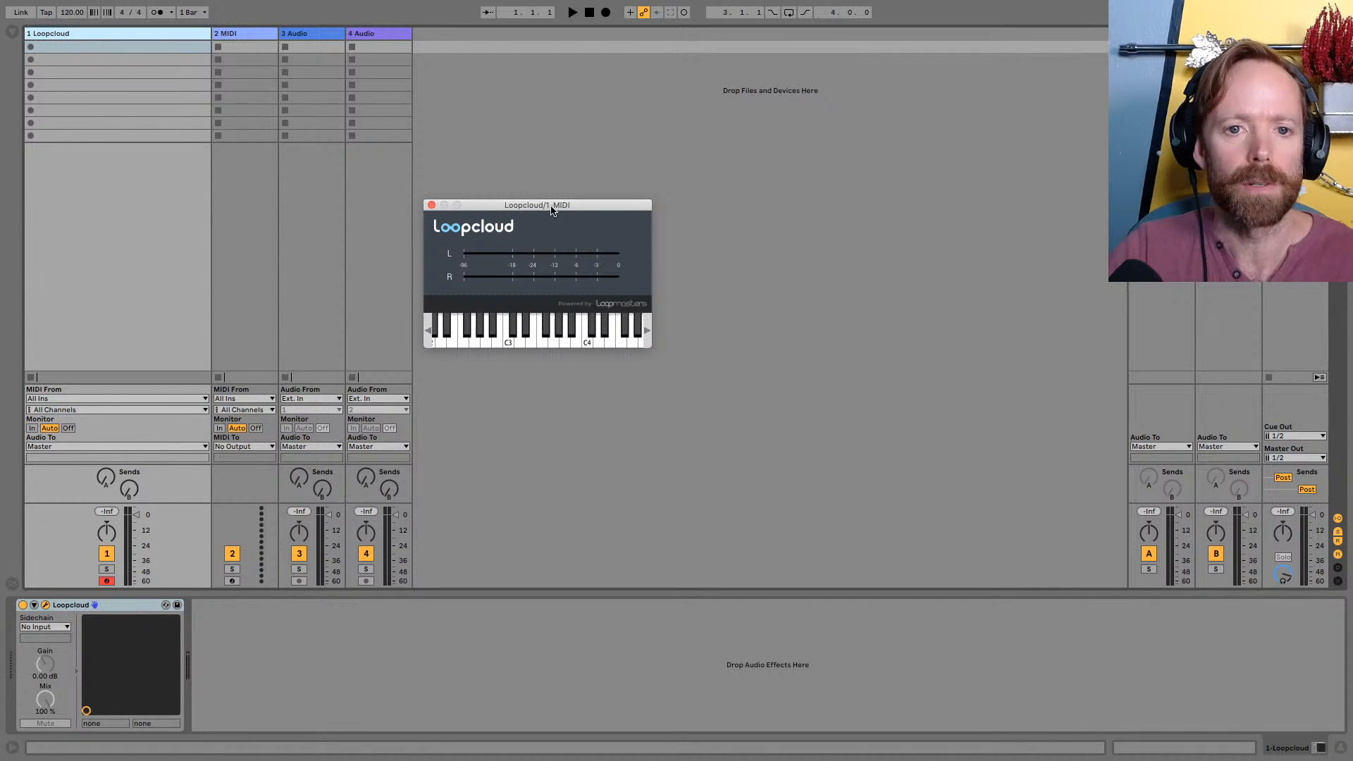
pyautogui.moveTo(552, 210); pyautogui.dragTo(319, 201)
pyautogui.click(1337, 519)
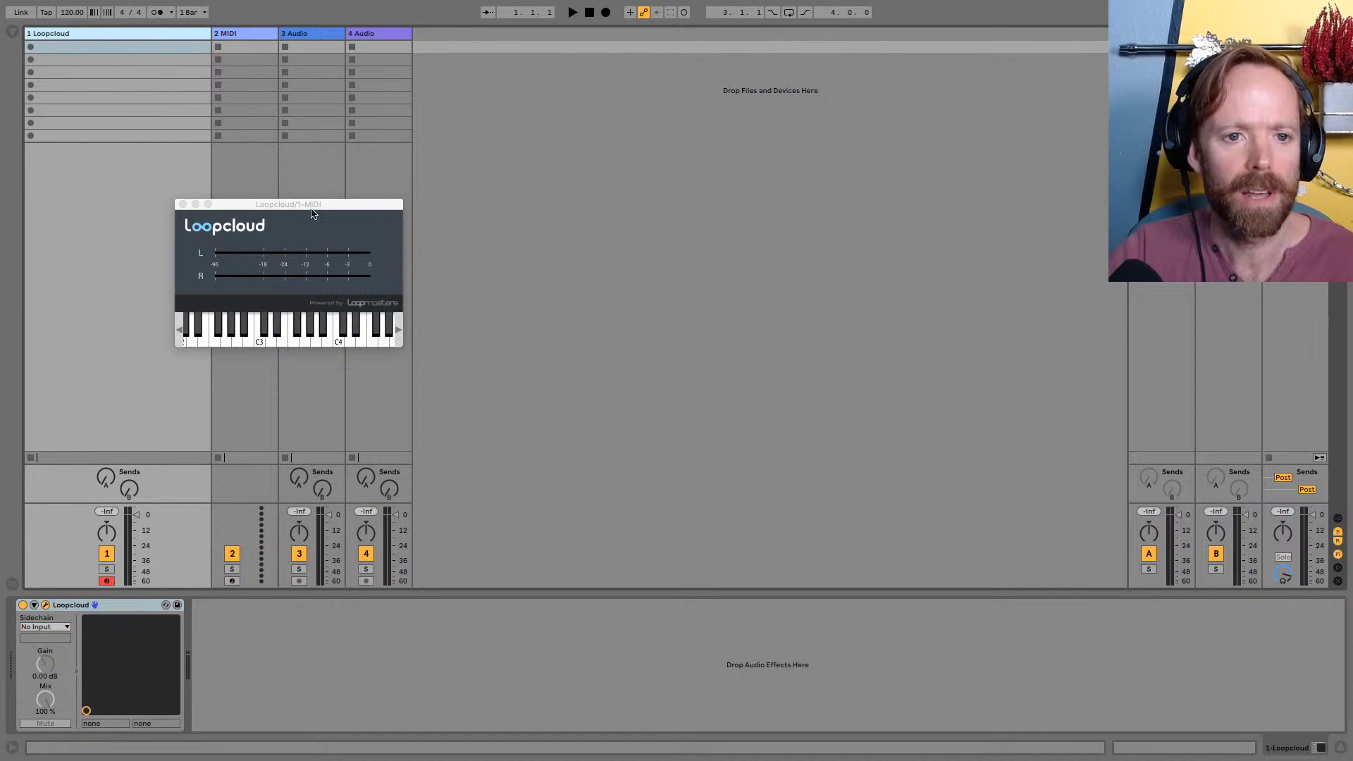
# Select the Loopcloud track, reposition its plug-in window and close that window
pyautogui.moveTo(312, 206); pyautogui.dragTo(291, 186)
pyautogui.click(78, 33)
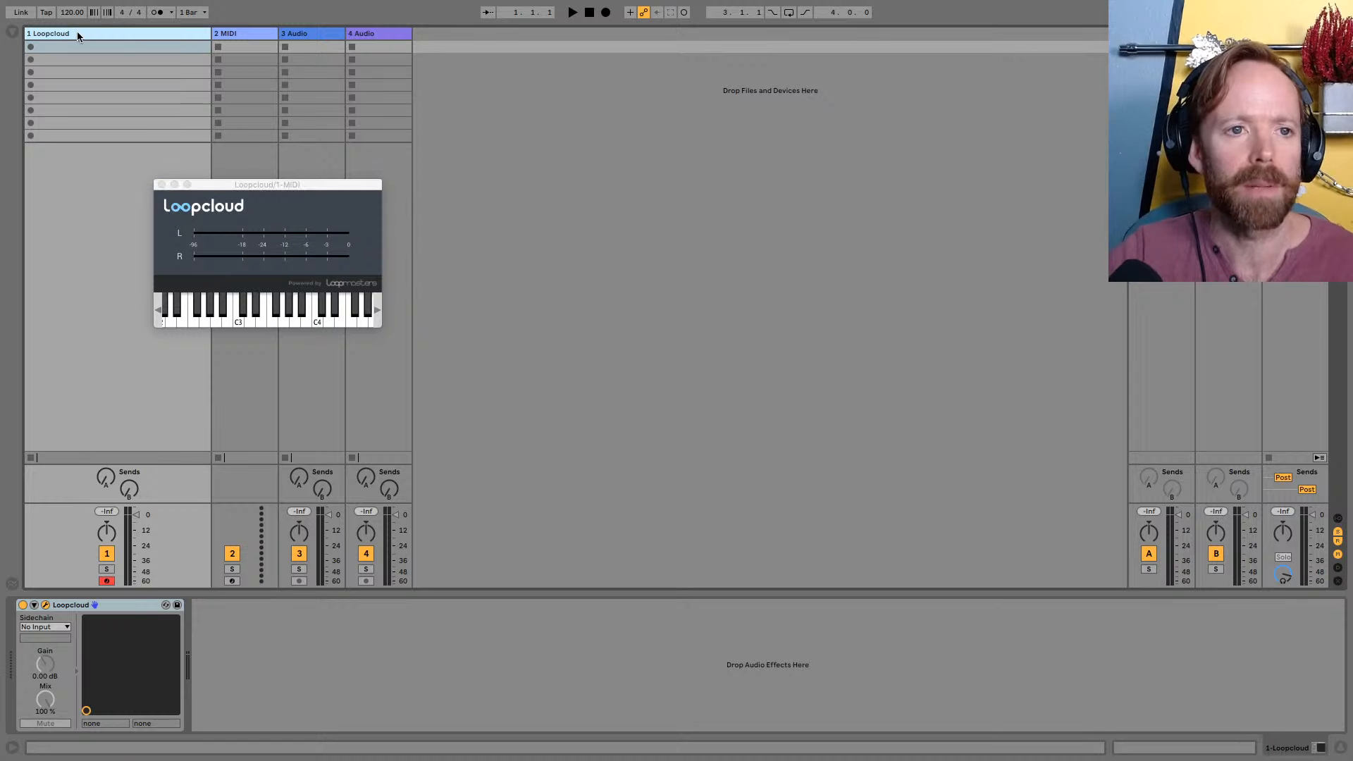
pyautogui.moveTo(274, 186); pyautogui.dragTo(272, 194)
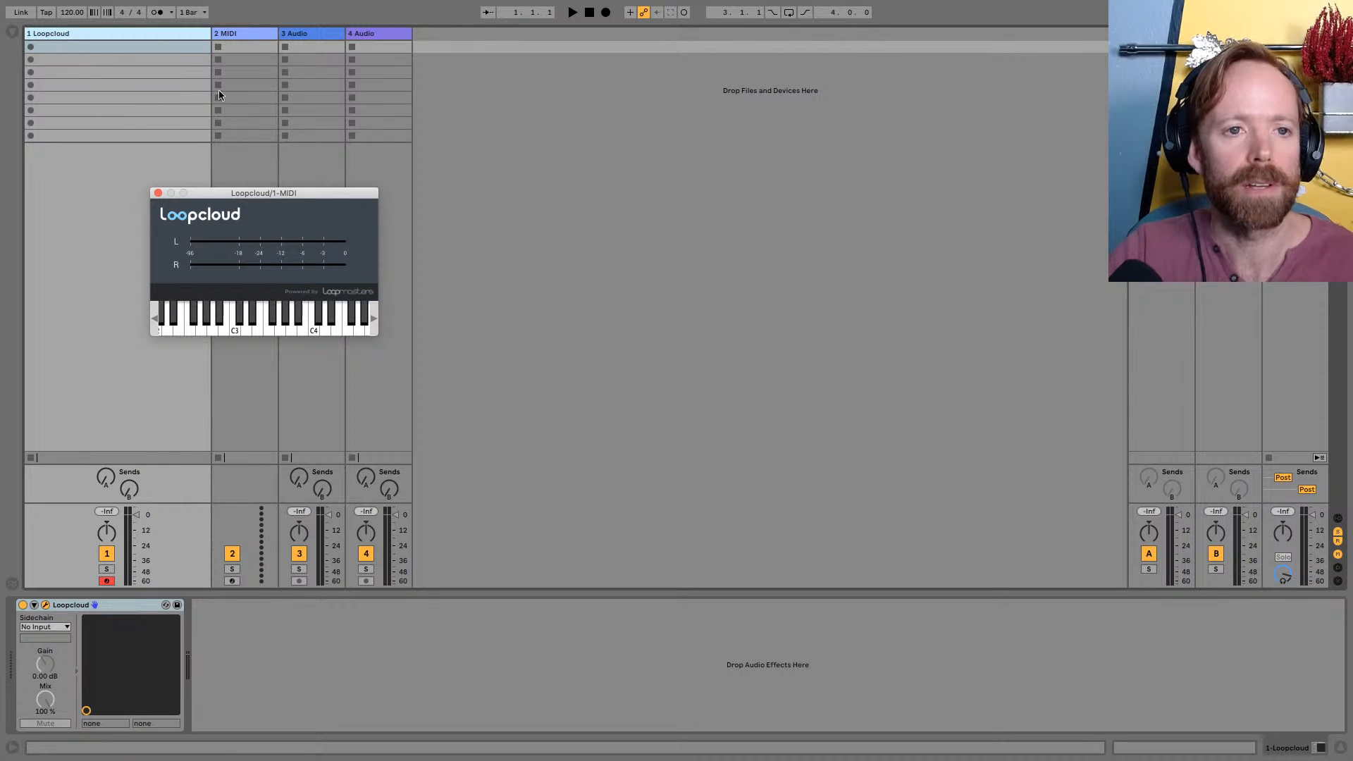
pyautogui.moveTo(245, 193)
pyautogui.mouseDown()
pyautogui.moveTo(446, 202)
pyautogui.moveTo(261, 201)
pyautogui.mouseUp()
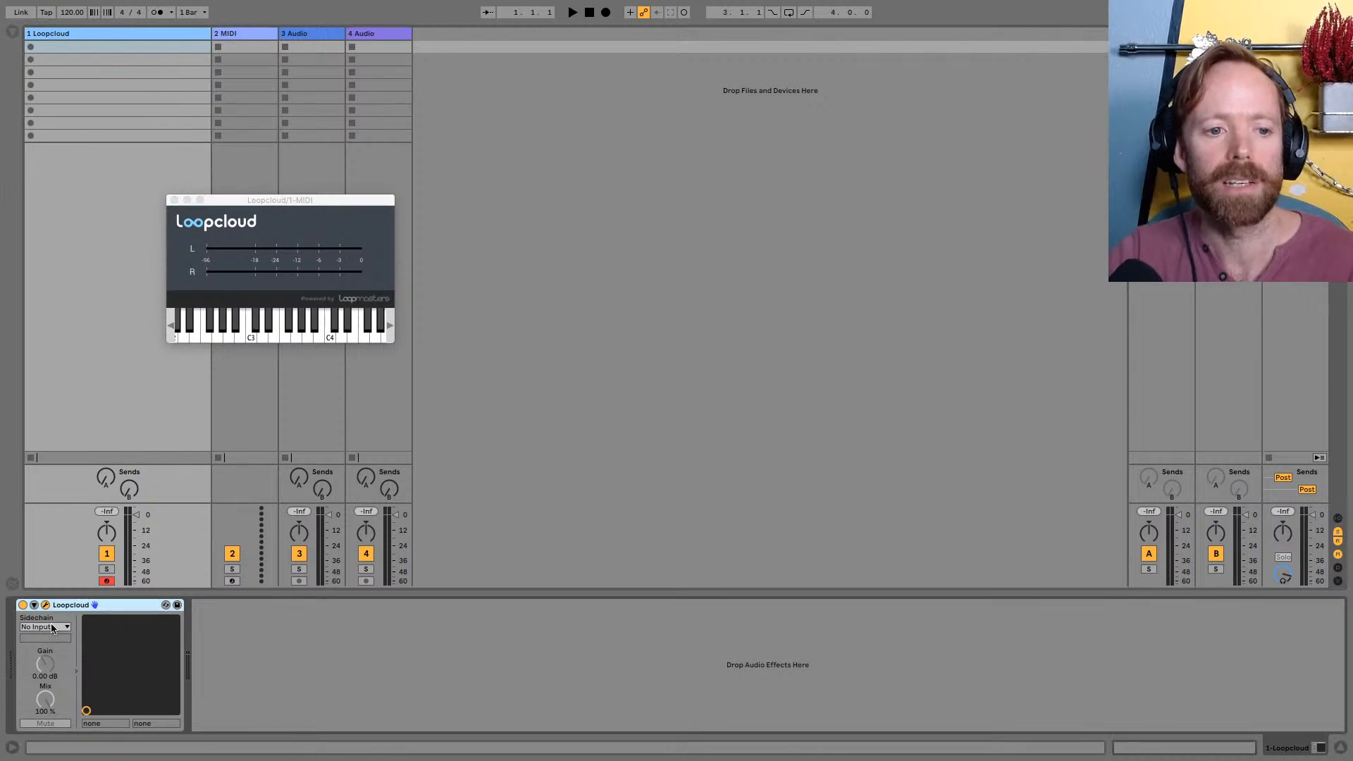
pyautogui.click(174, 200)
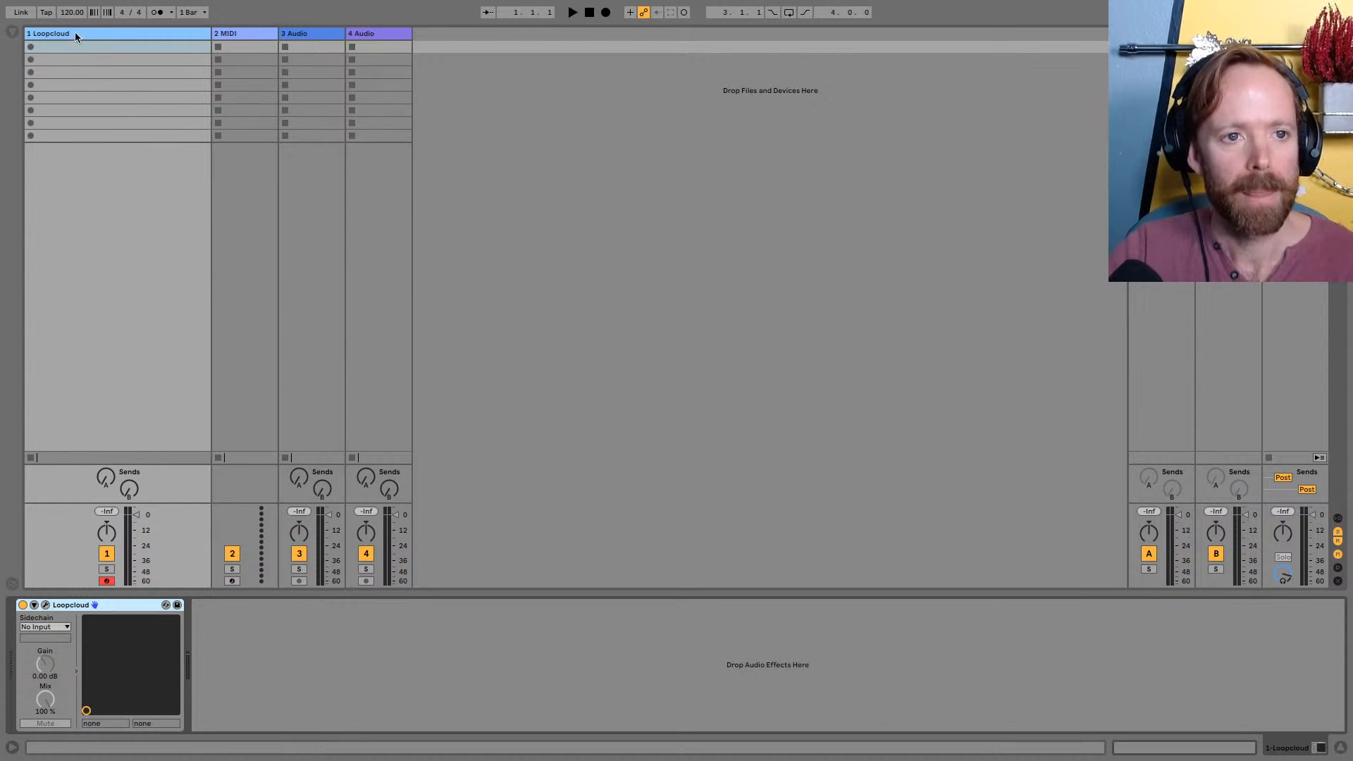
# Set the Live Set's tempo to 140 BPM
pyautogui.click(73, 14)
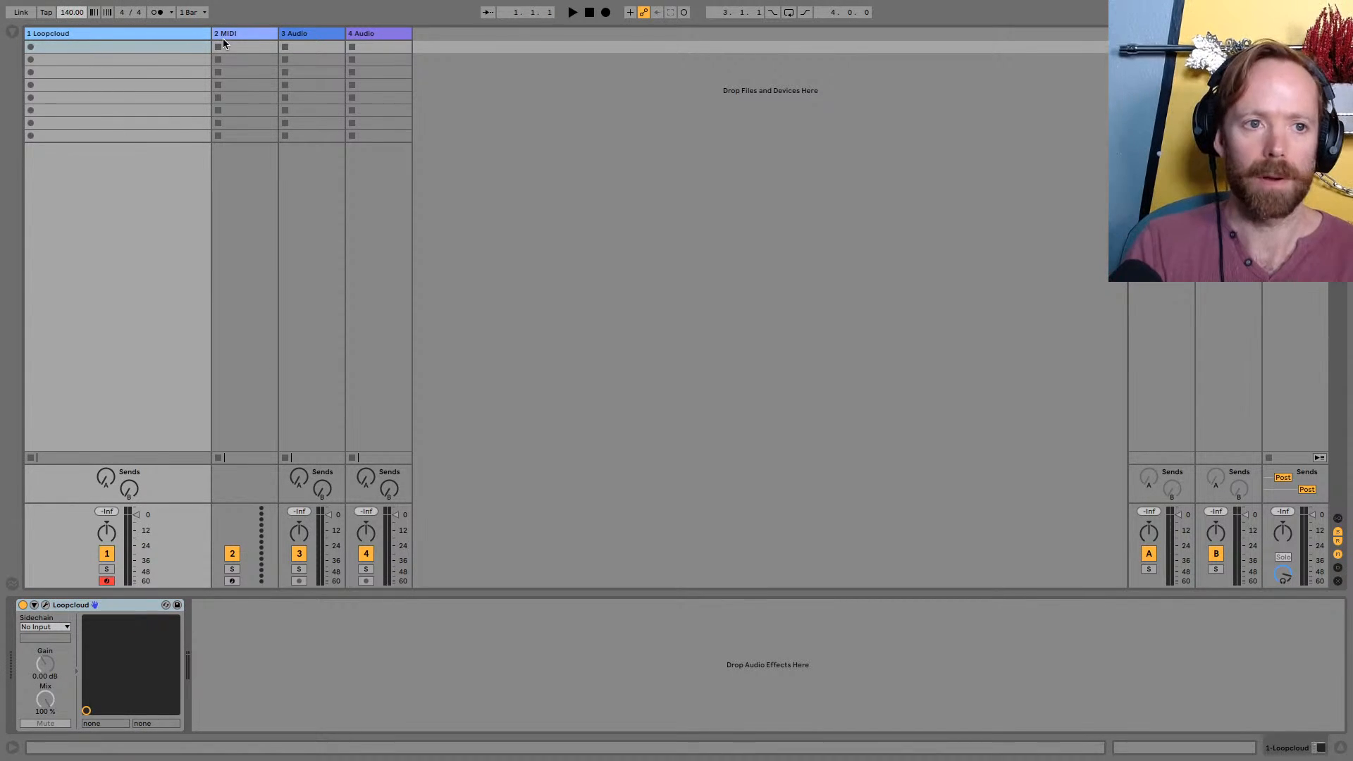
pyautogui.write('140')
pyautogui.press('Return')
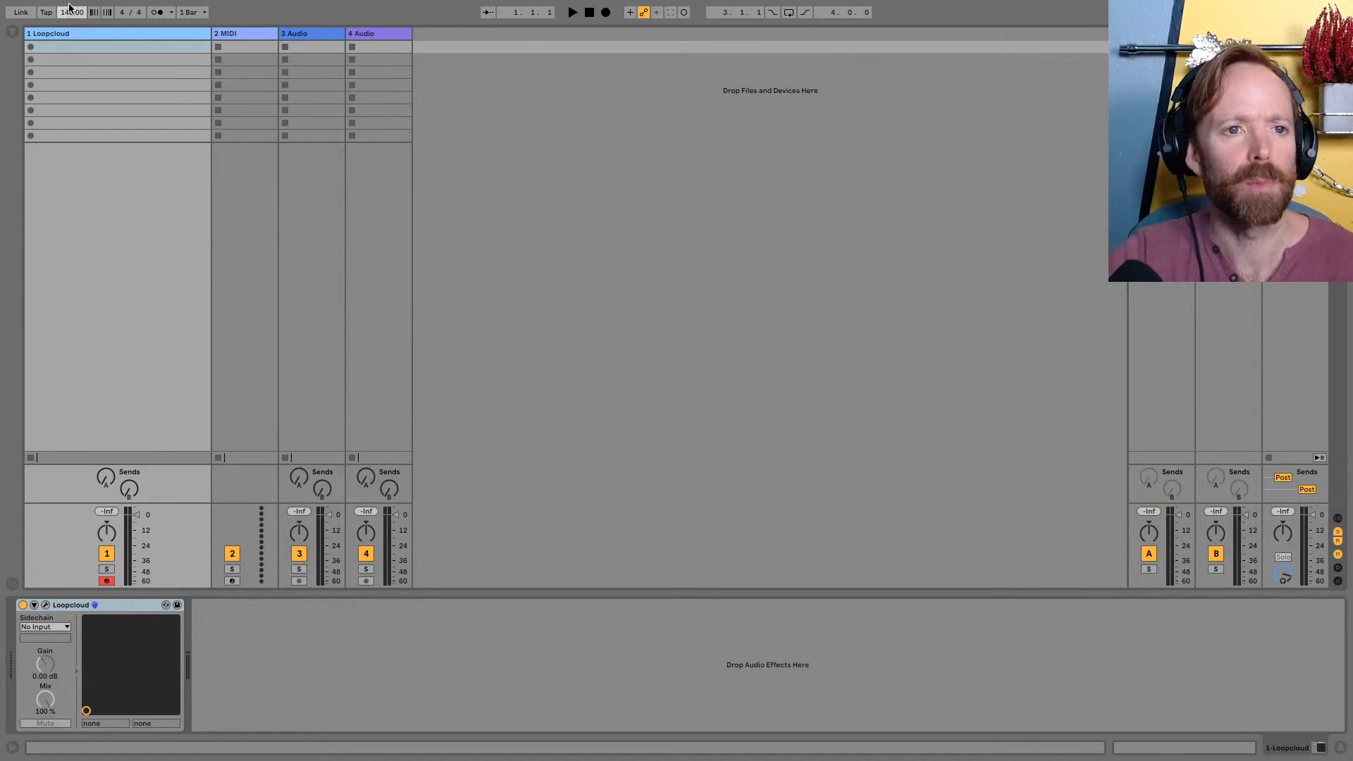
# Switch to the Loopcloud app and move its window fully into view
pyautogui.press('super+Tab')
pyautogui.click(909, 381)
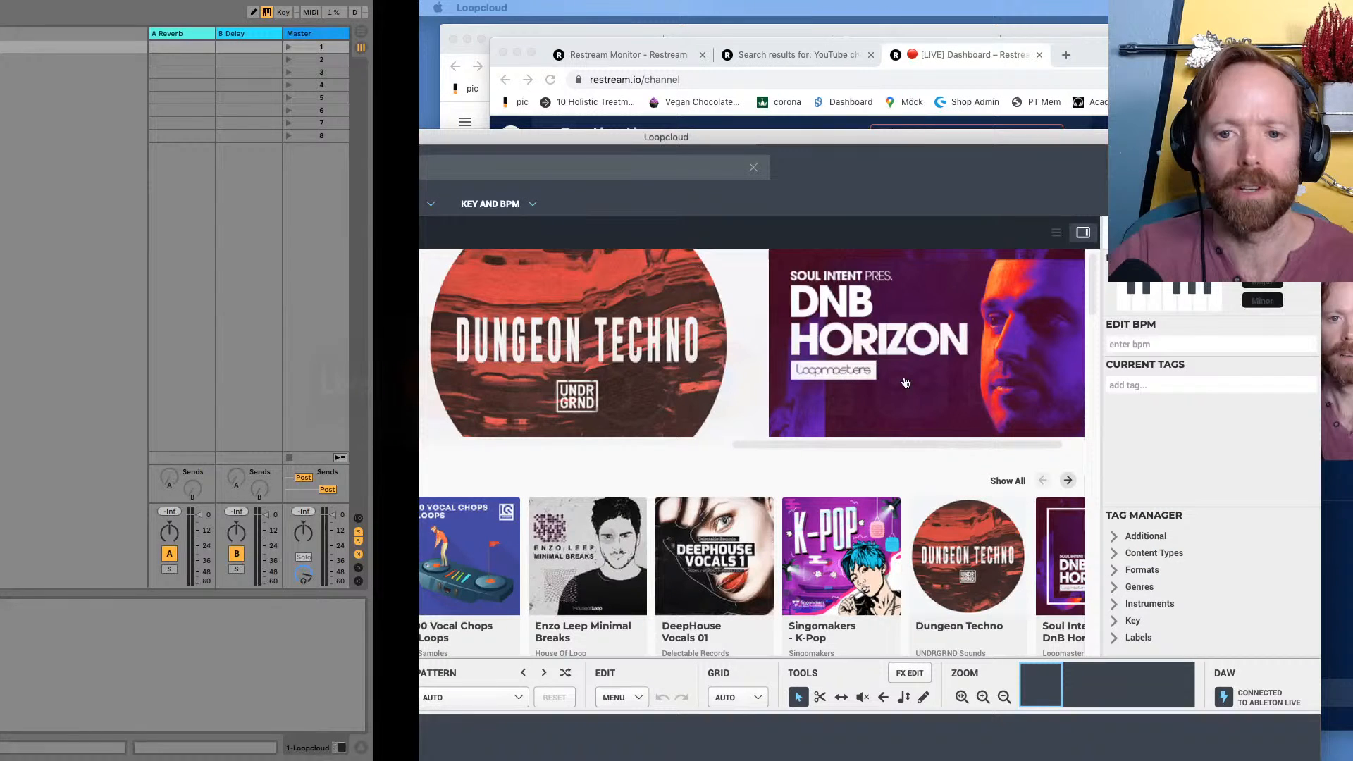
pyautogui.moveTo(249, 136); pyautogui.dragTo(570, 31)
pyautogui.moveTo(204, 32); pyautogui.dragTo(313, 43)
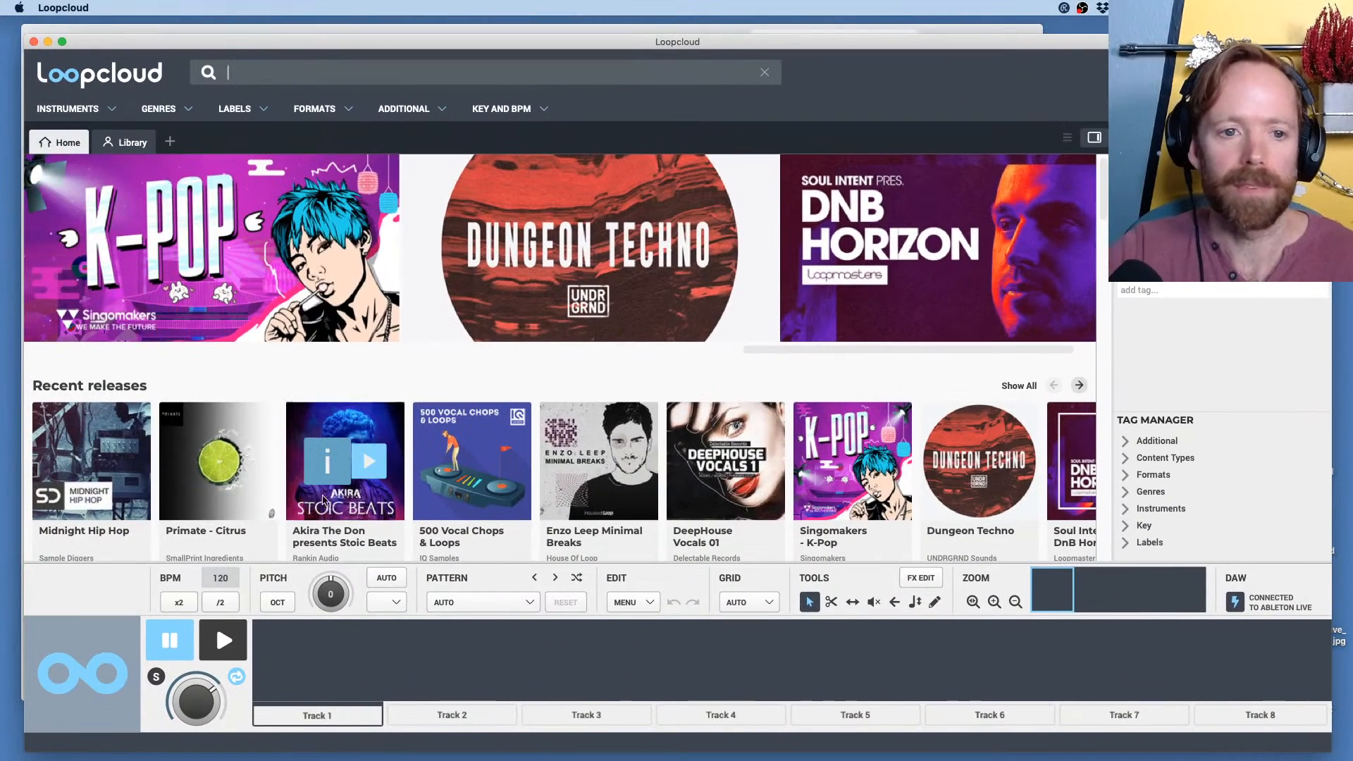
# Search Loopcloud for "kick" and apply the Kick instrument tag
pyautogui.click(111, 110)
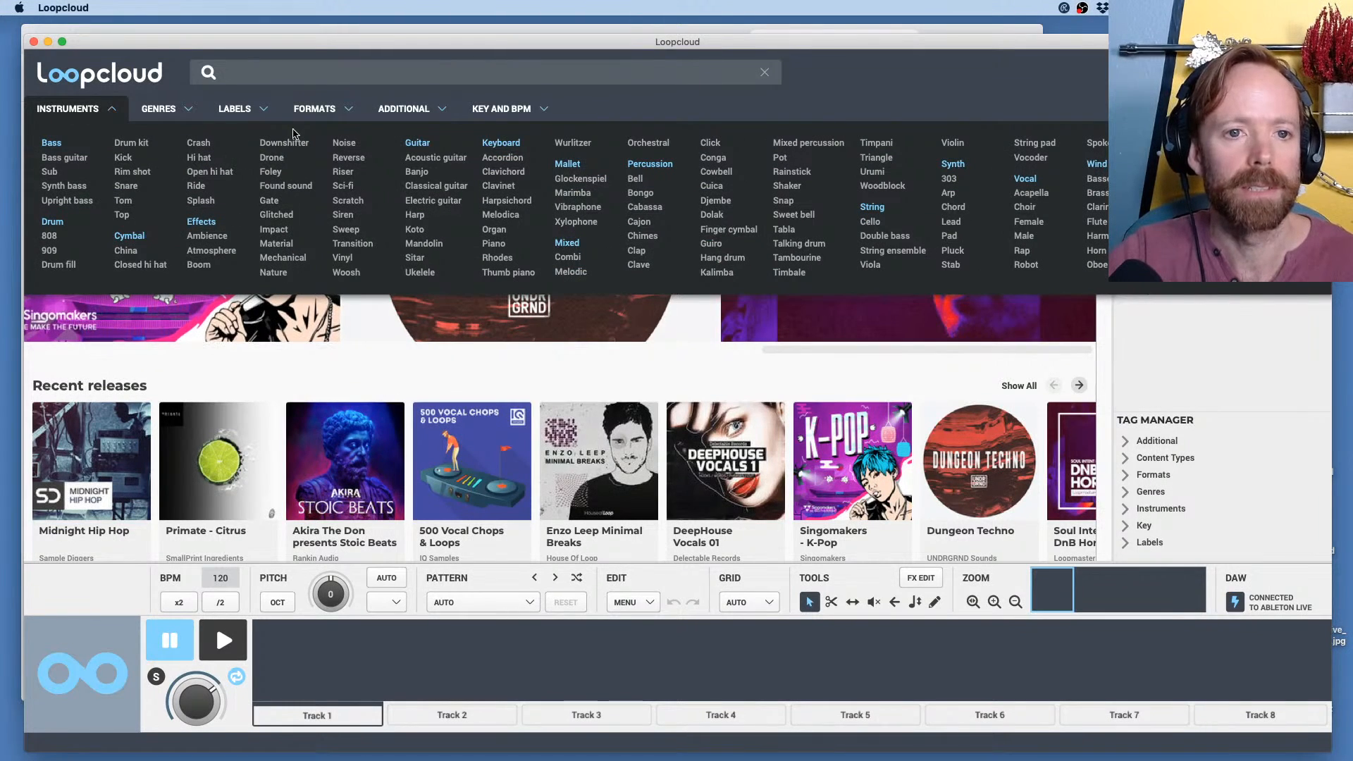
pyautogui.click(286, 74)
pyautogui.write('kick')
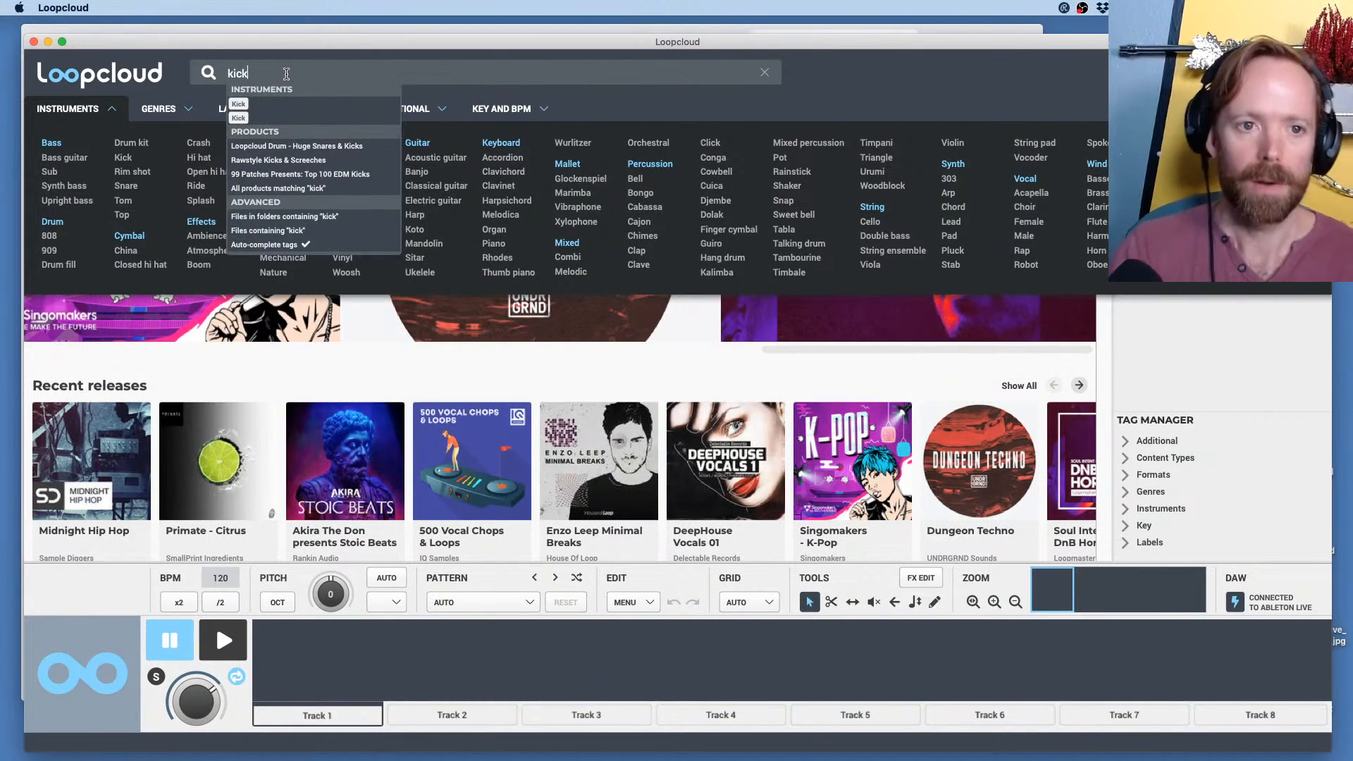
pyautogui.click(239, 104)
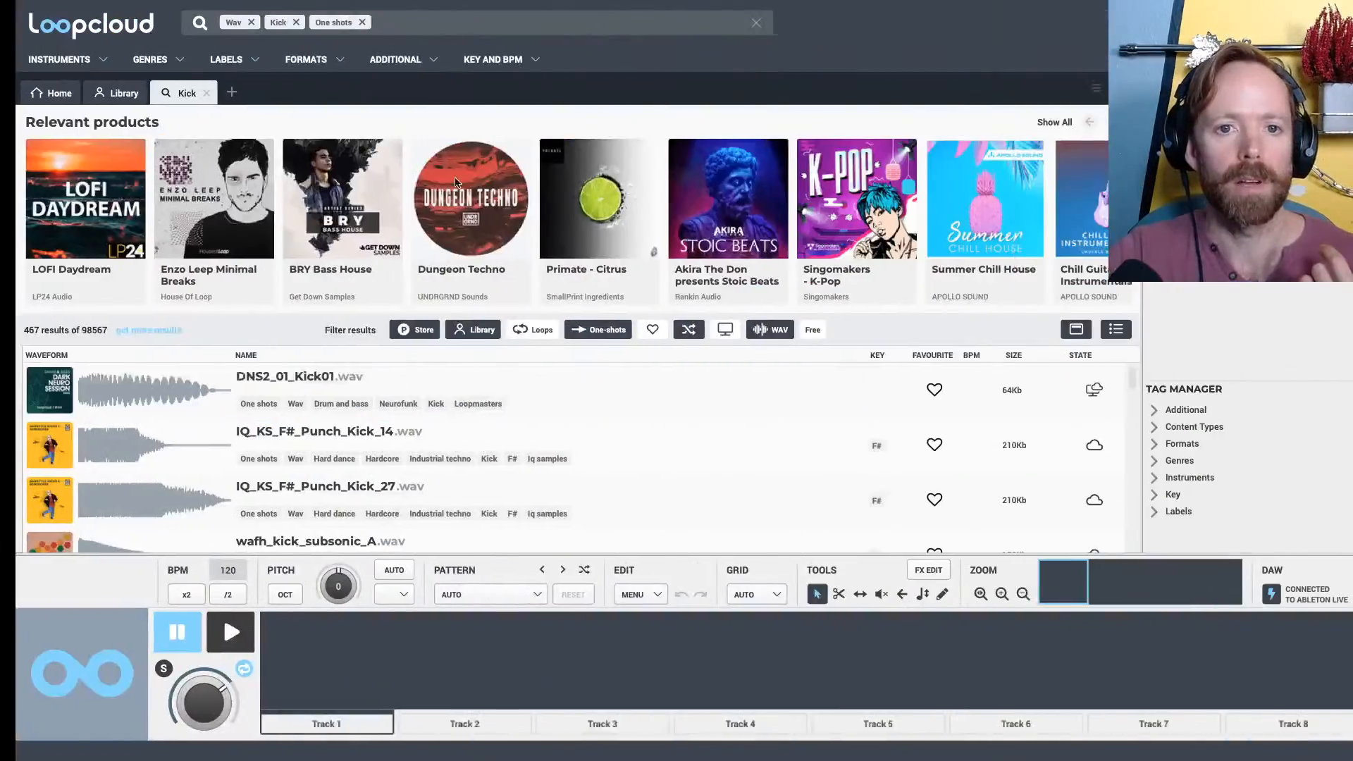
# Move Loopcloud's full-screen space directly beside Live's and switch between the two apps, ending in Loopcloud
pyautogui.hotkey('ctrl', 'Up')
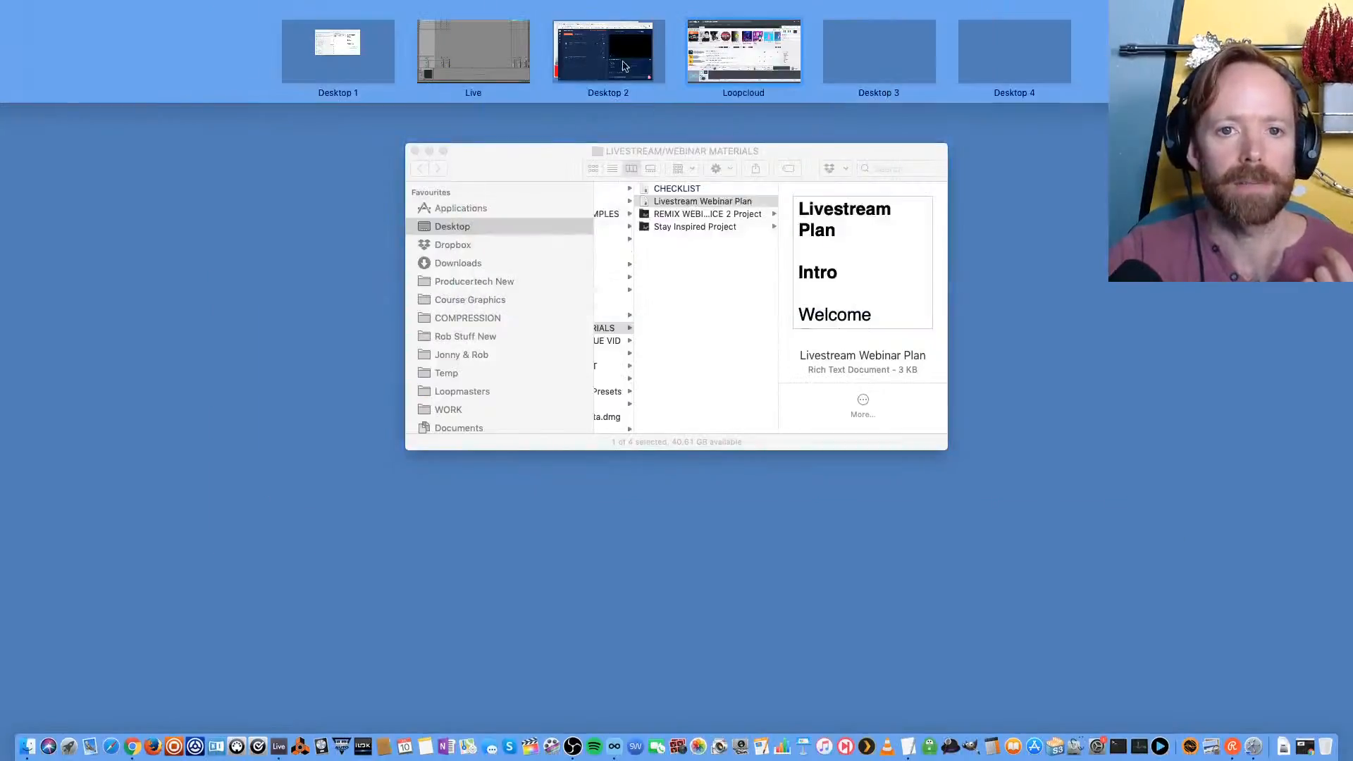
pyautogui.moveTo(747, 43); pyautogui.dragTo(618, 70)
pyautogui.click(619, 70)
pyautogui.hotkey('ctrl', 'Left')
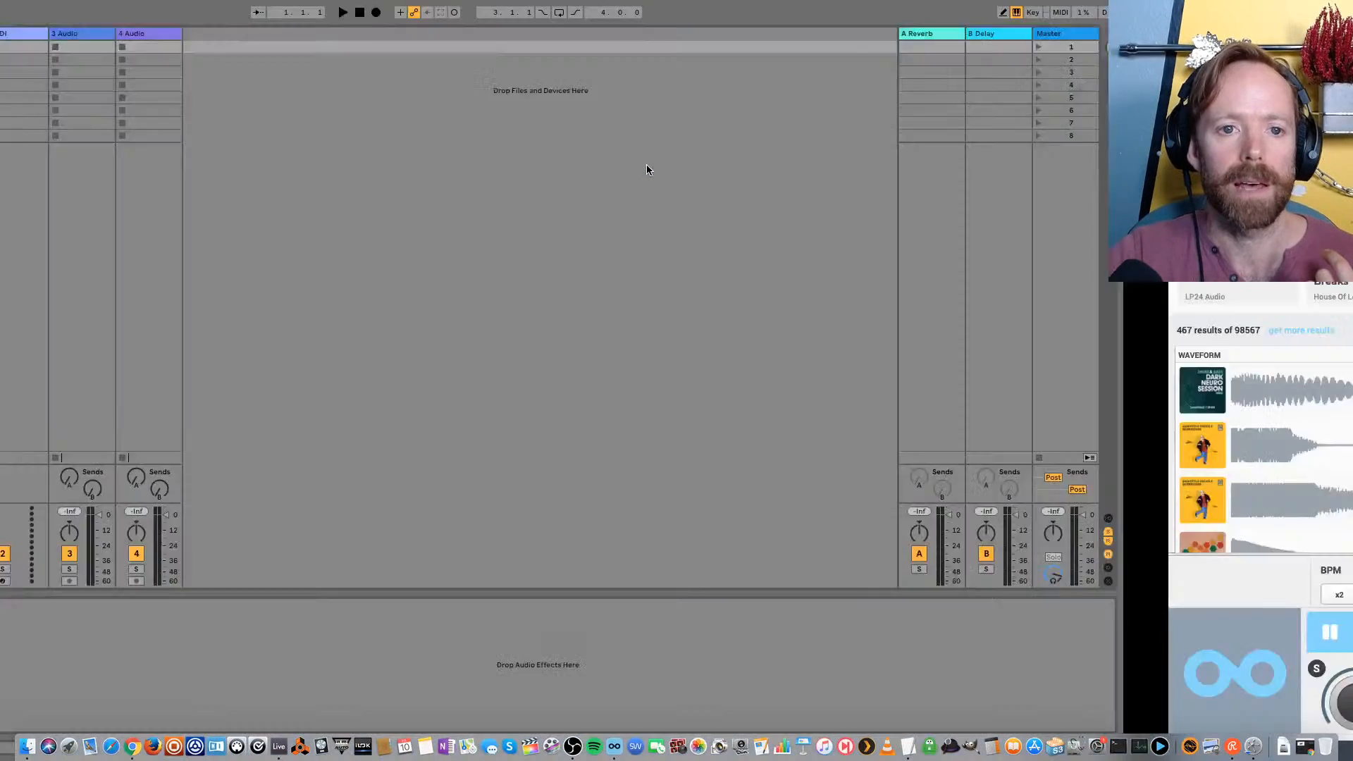
pyautogui.hotkey('ctrl', 'Right')
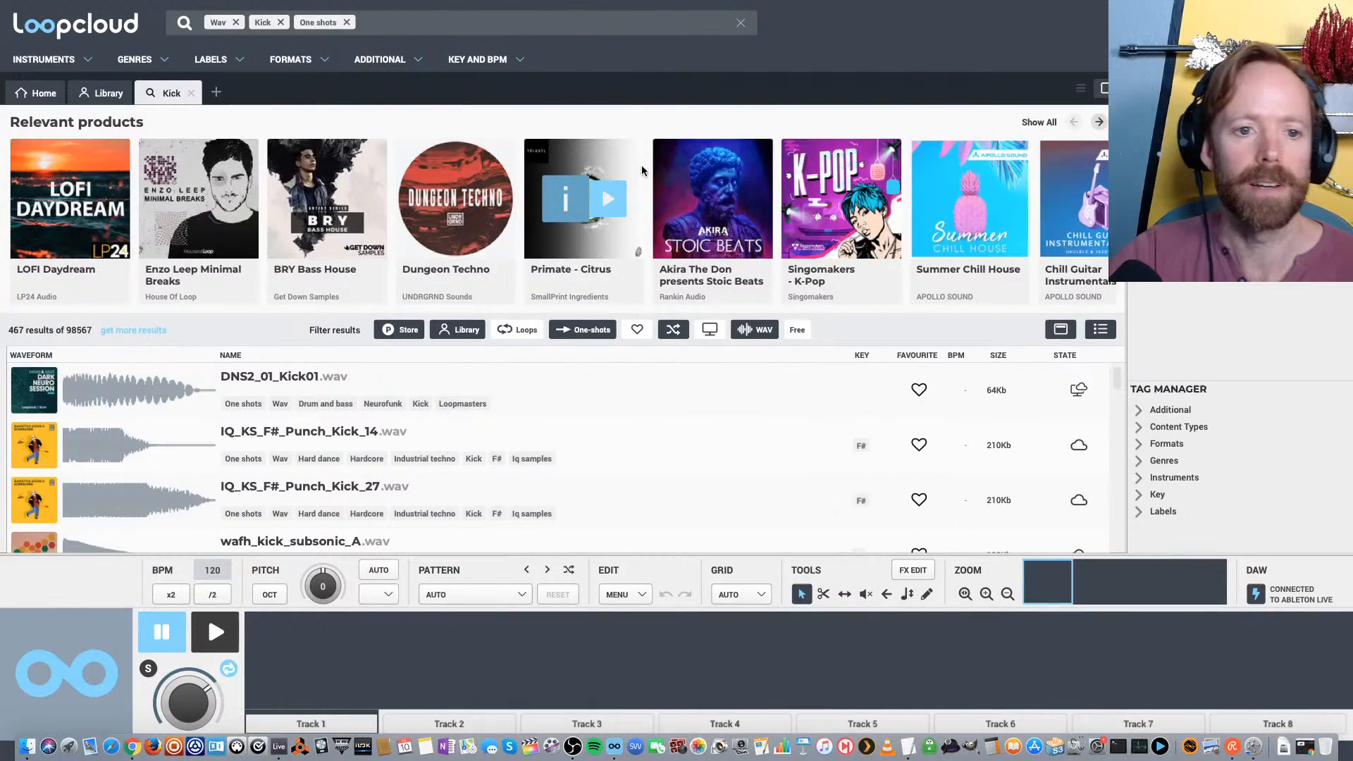
# Browse the kick one-shots and audition IQ_BT_Kick_5.wav
pyautogui.scroll(-5, 366, 476)
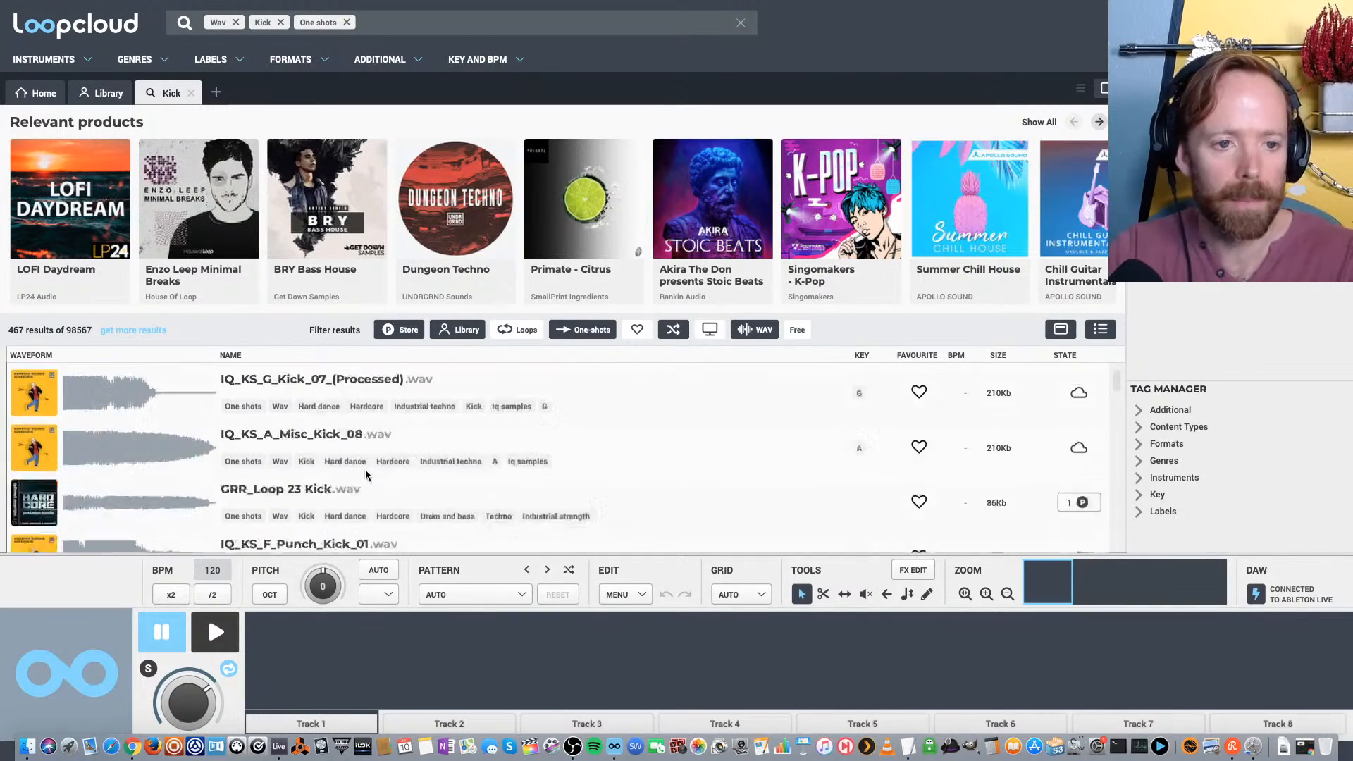
pyautogui.click(267, 461)
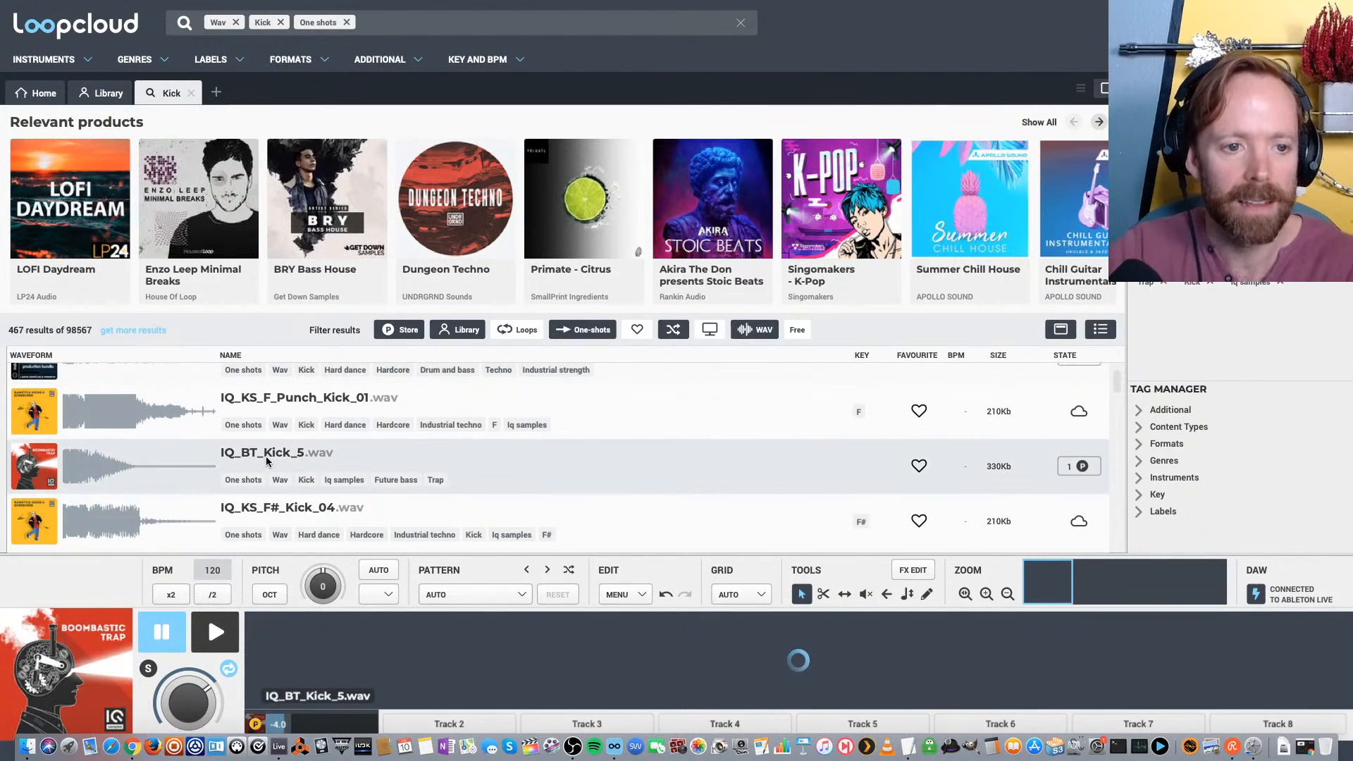
pyautogui.scroll(-3, 296, 458)
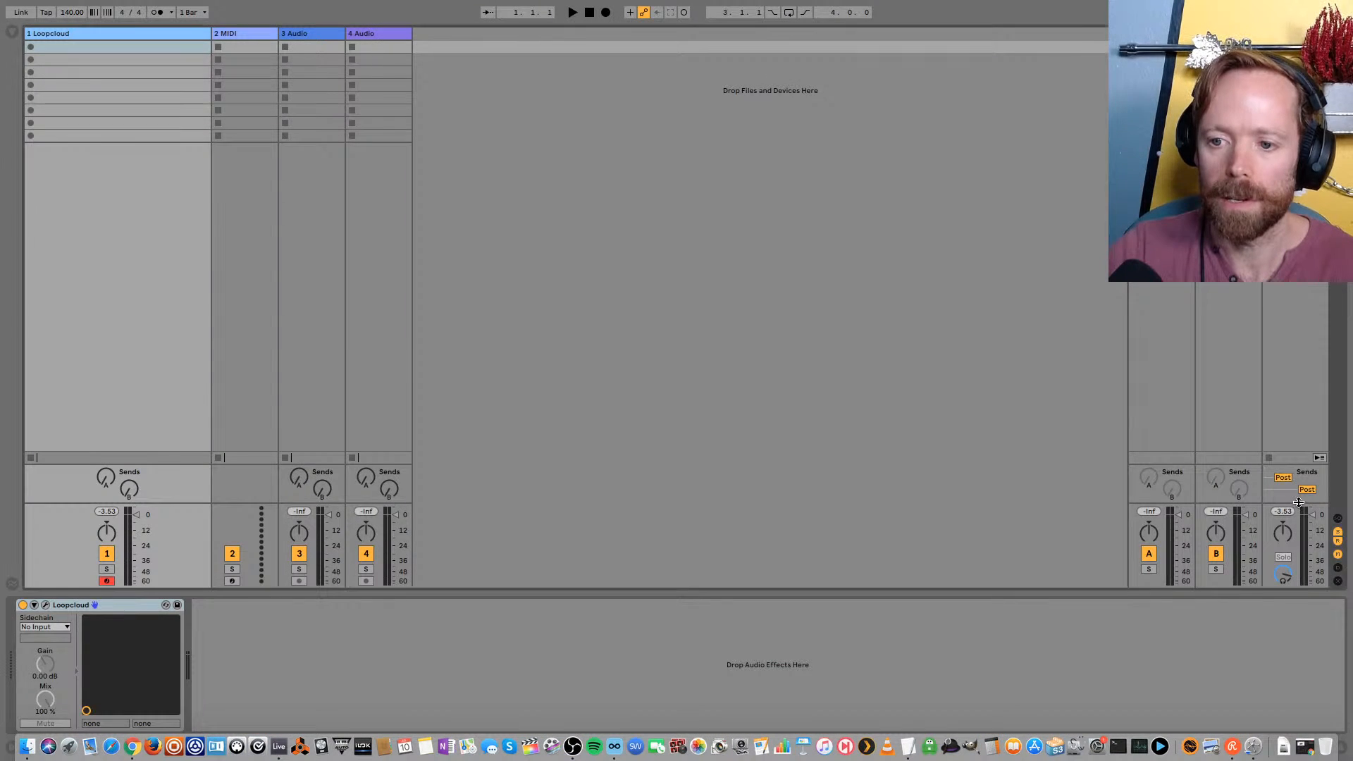
# In Live, lower the Master volume to -2.1 dB and load the UrsaDSP Boost plug-in on the Master track
pyautogui.moveTo(1315, 421); pyautogui.dragTo(1312, 418)
pyautogui.click(12, 32)
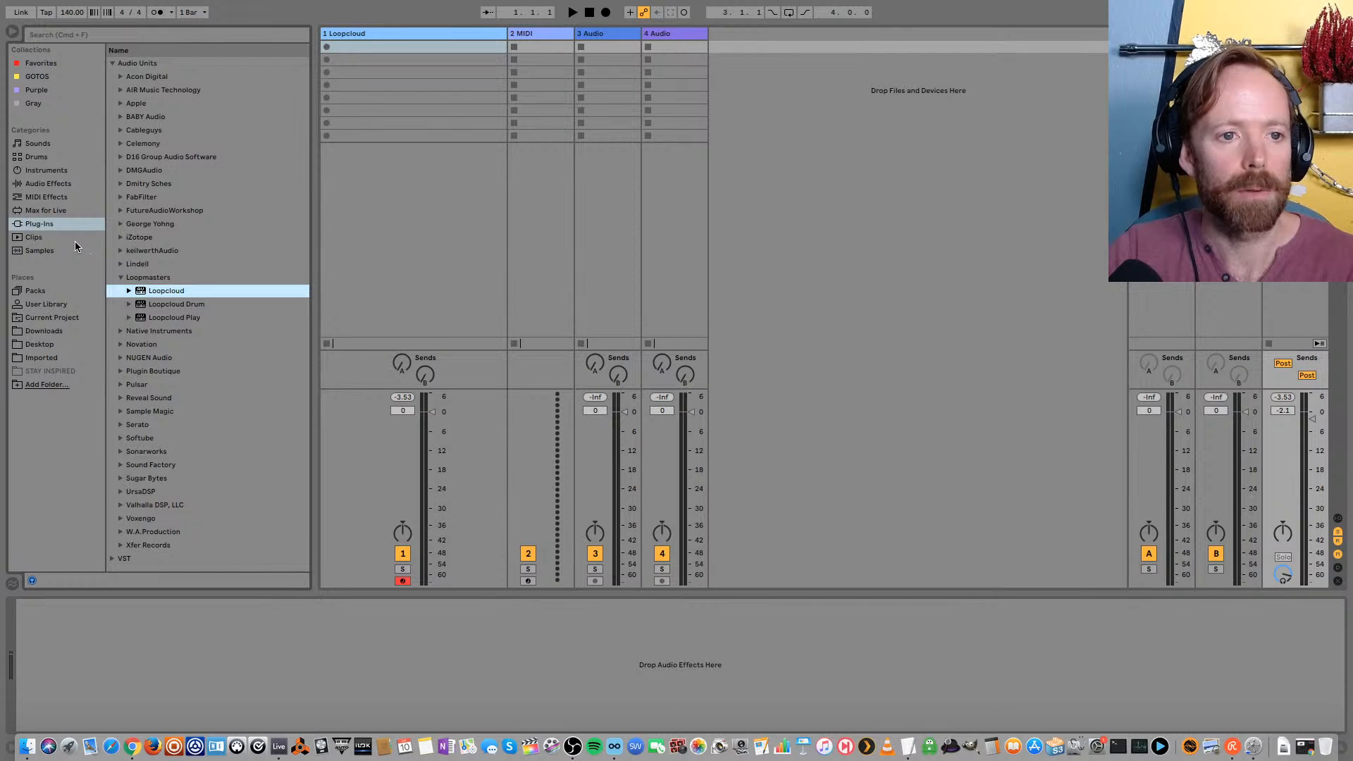
pyautogui.click(124, 492)
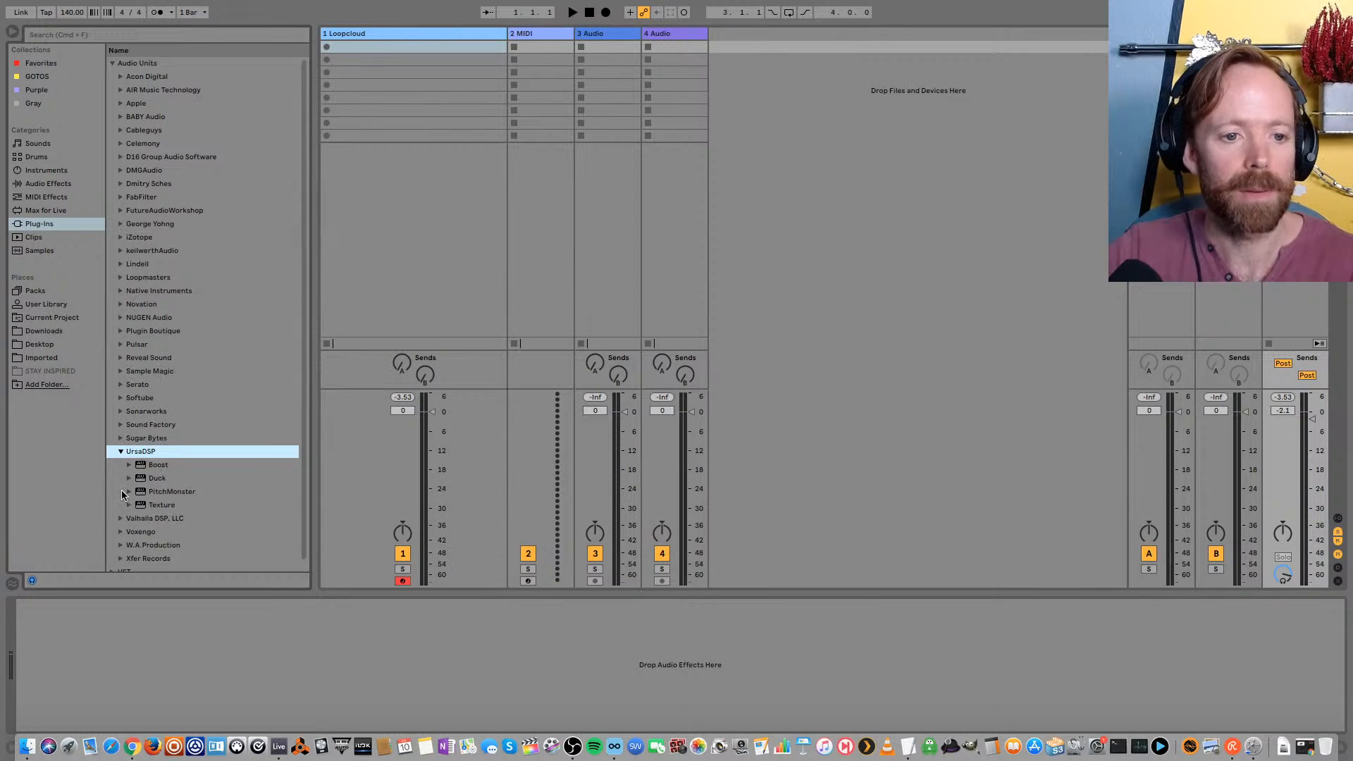
pyautogui.click(160, 464)
pyautogui.doubleClick(160, 464)
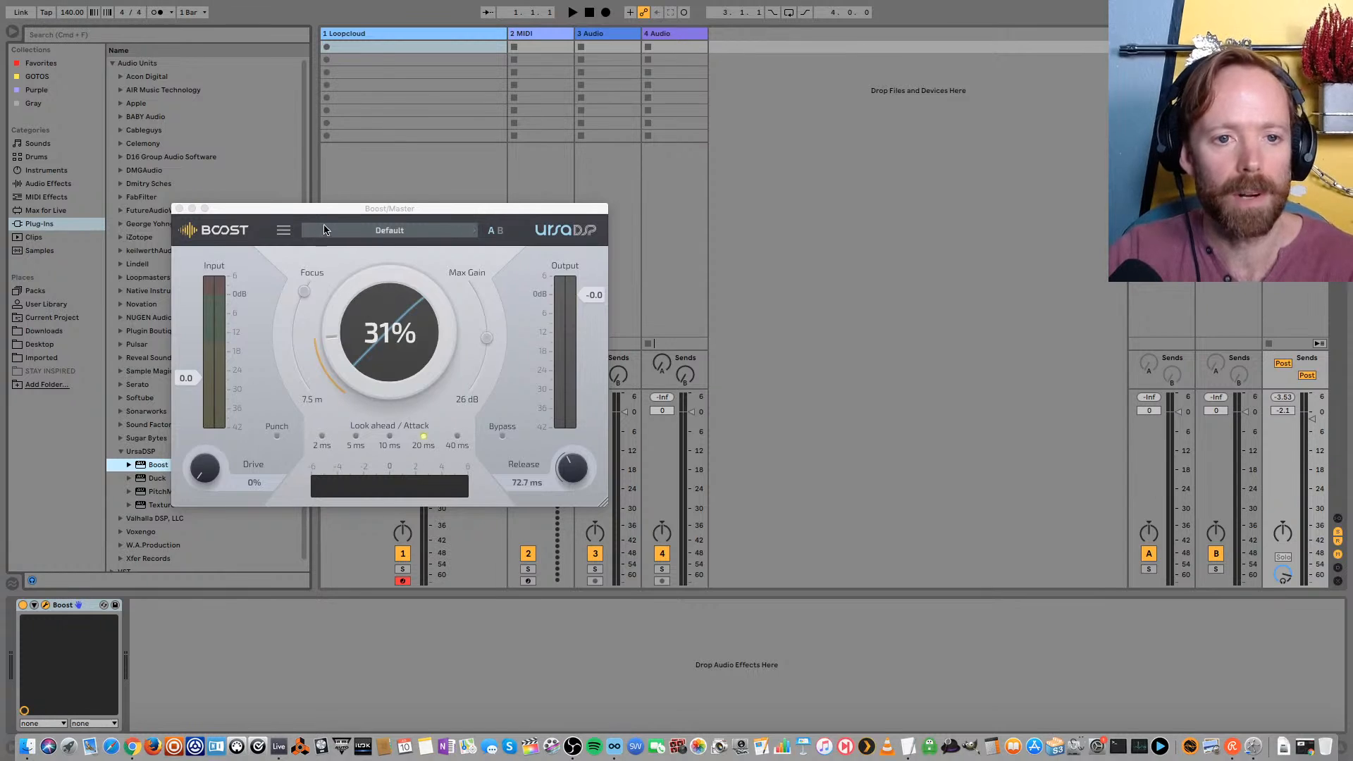
pyautogui.moveTo(319, 212); pyautogui.dragTo(409, 207)
pyautogui.click(12, 31)
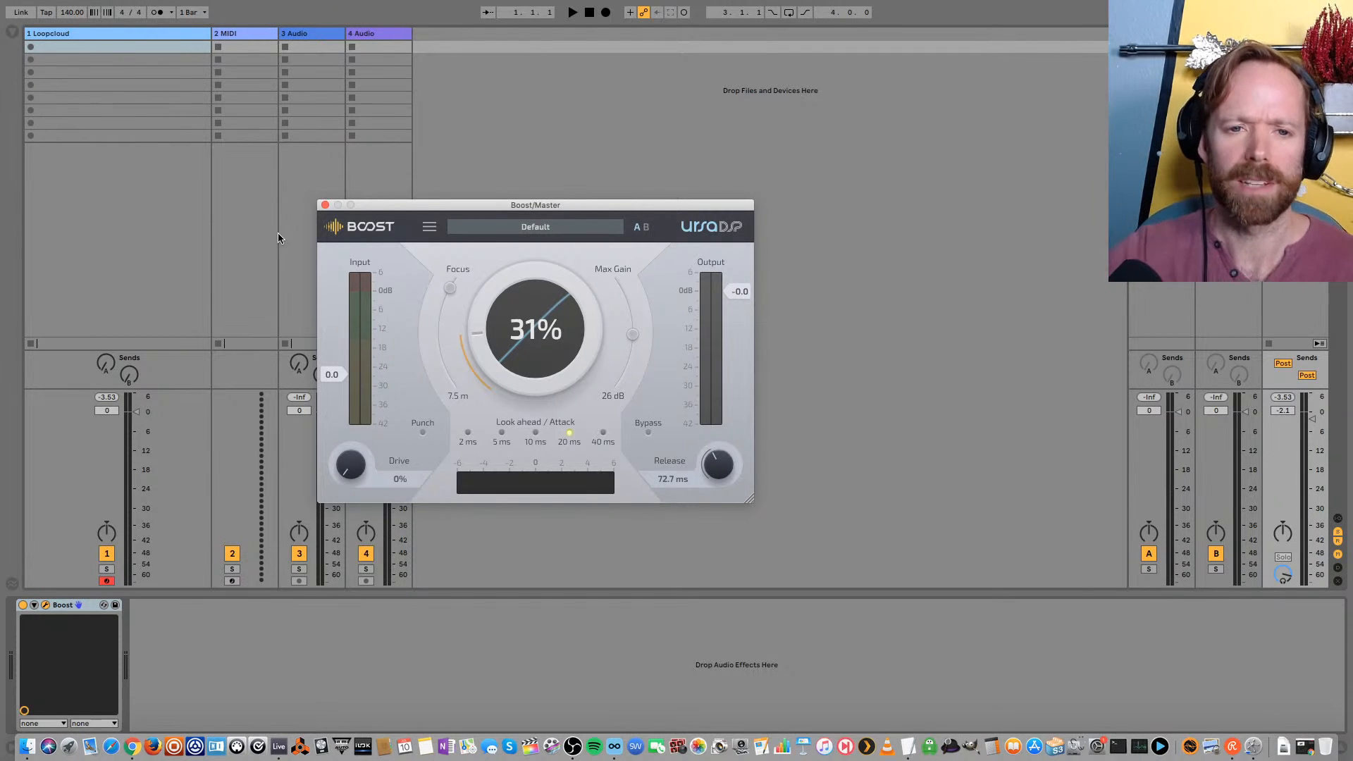
# Set Boost's Focus to 10 cm and Max Gain to 3.0 dB, and adjust its output level slightly
pyautogui.moveTo(405, 209); pyautogui.dragTo(399, 189)
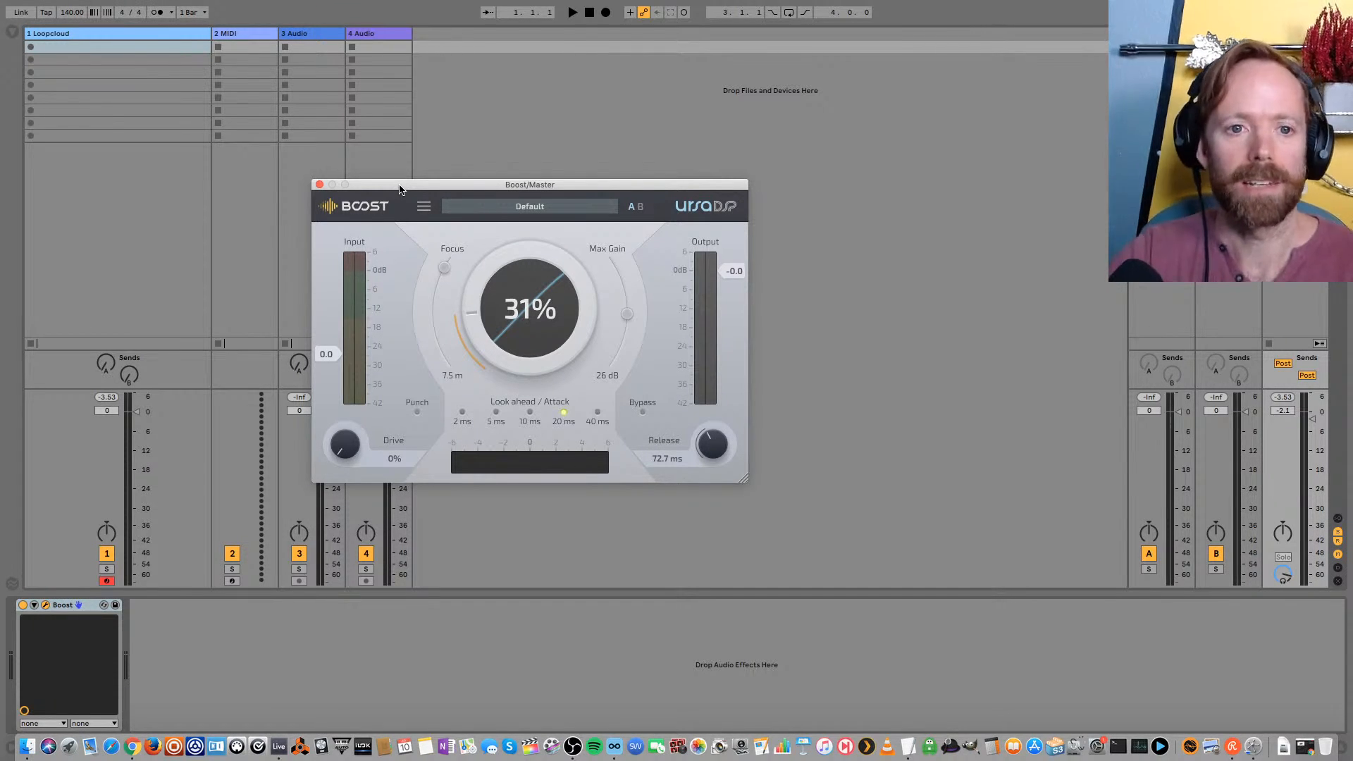
pyautogui.moveTo(401, 189); pyautogui.dragTo(400, 153)
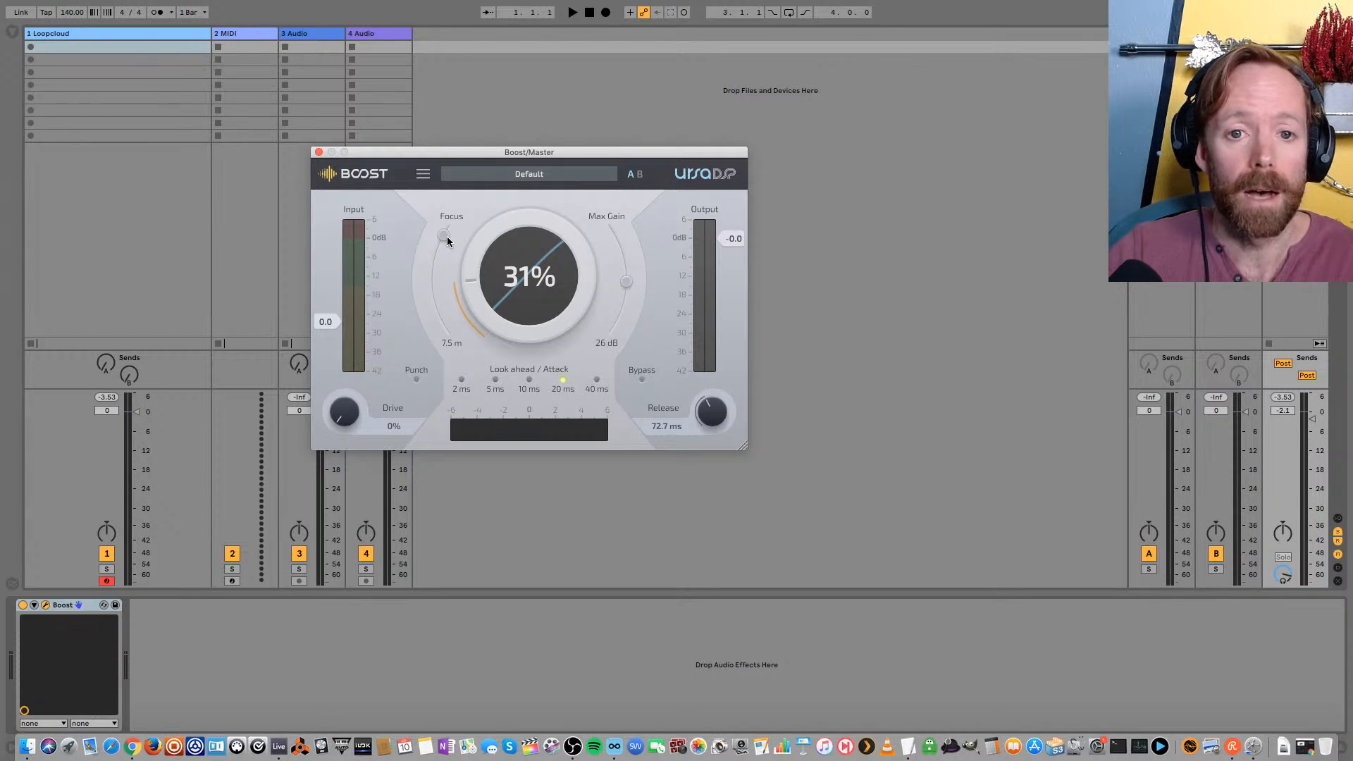
pyautogui.moveTo(444, 236); pyautogui.dragTo(450, 326)
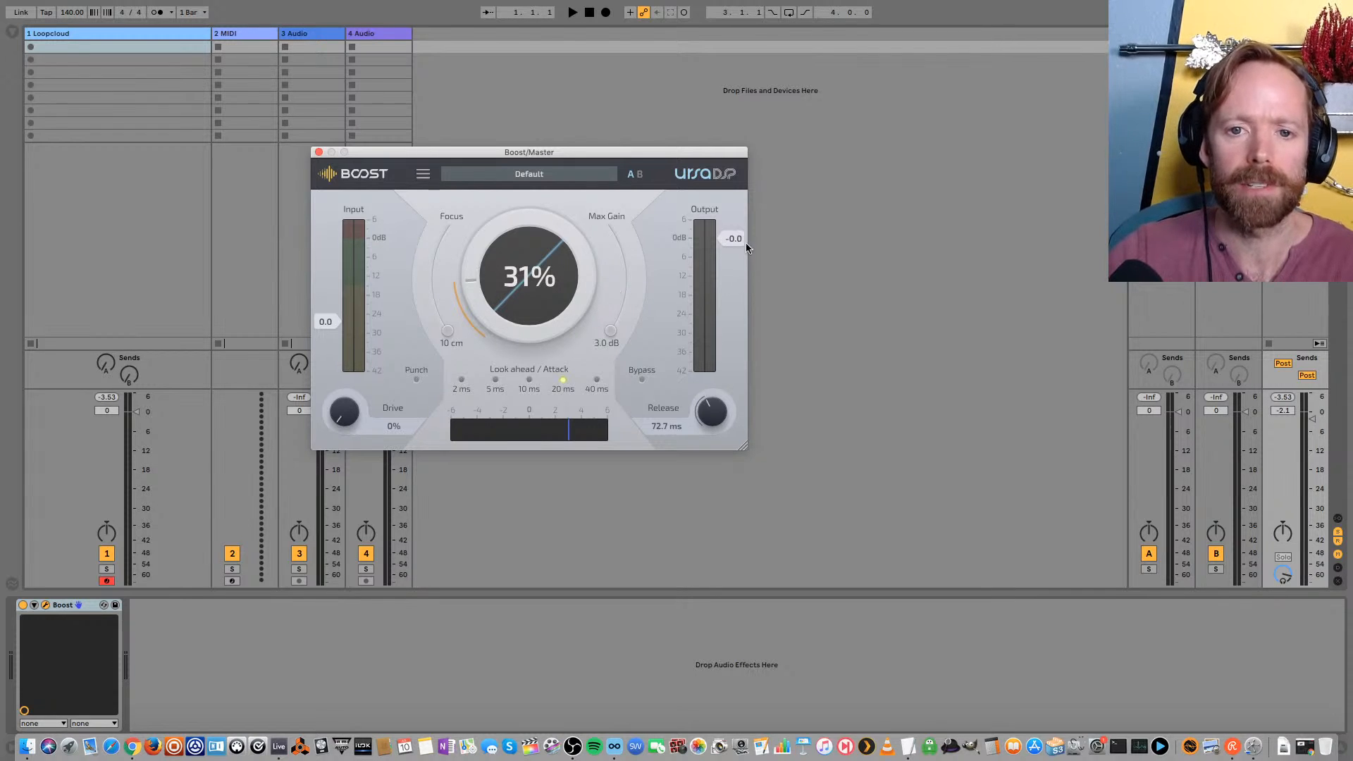
pyautogui.moveTo(729, 239); pyautogui.dragTo(729, 245)
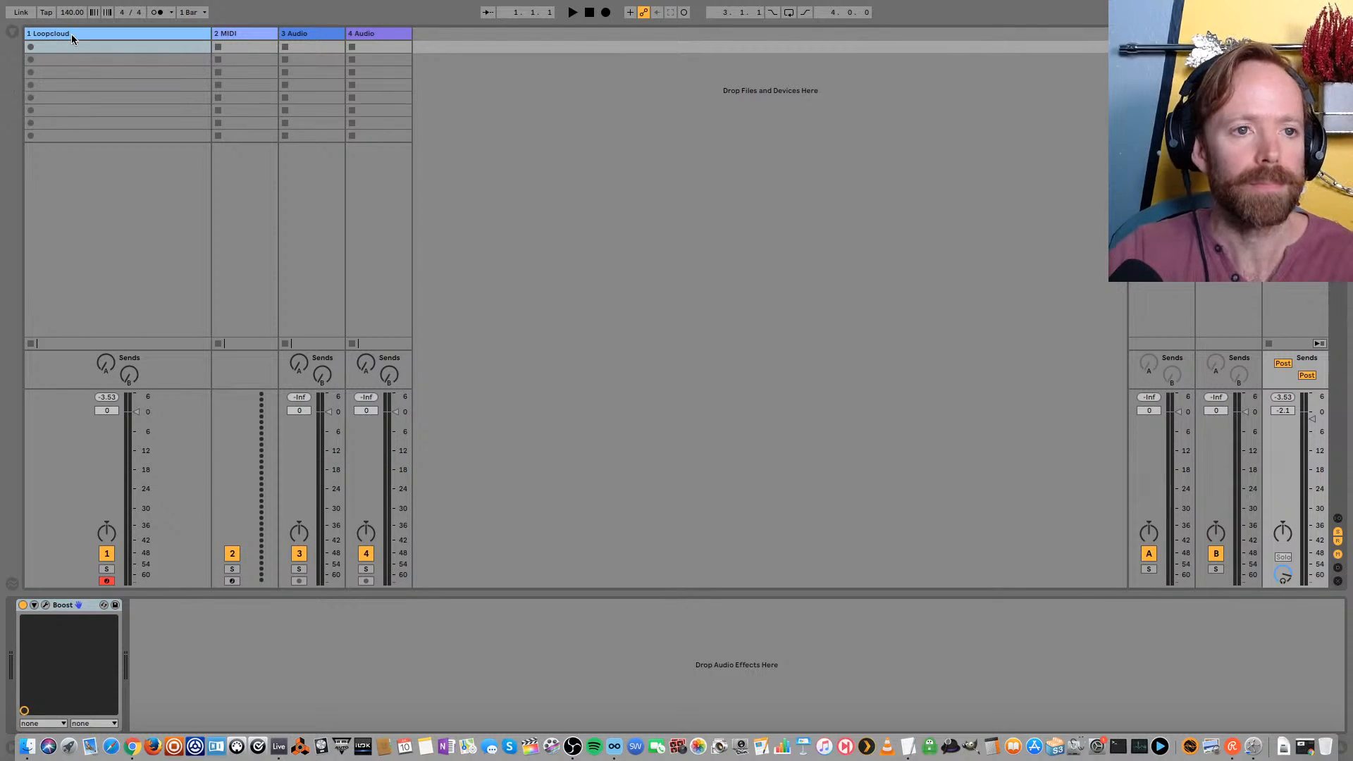
# Select the Loopcloud track in Live, switch back to Loopcloud, and audition PER_KICK_04.wav and wadd_xbase999_kick_213.wav
pyautogui.click(71, 33)
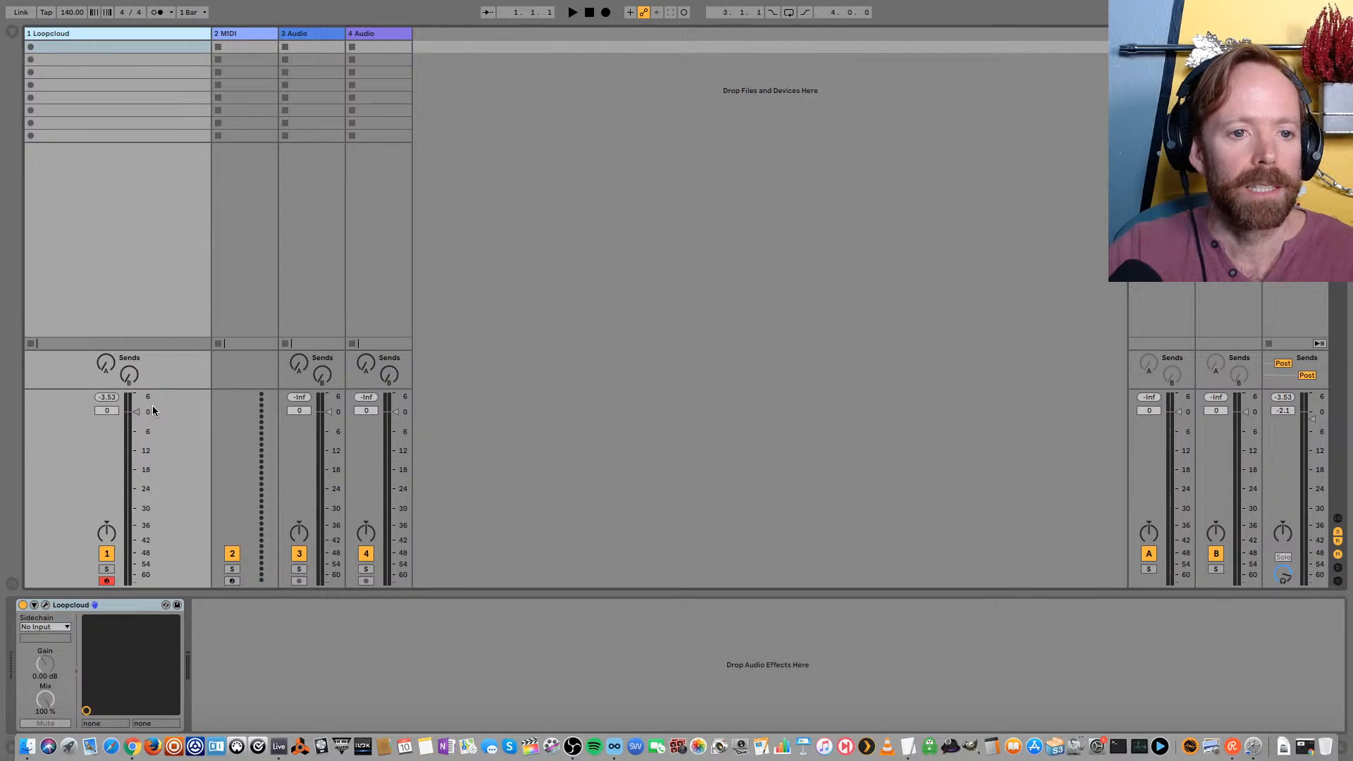
pyautogui.press('super+Tab')
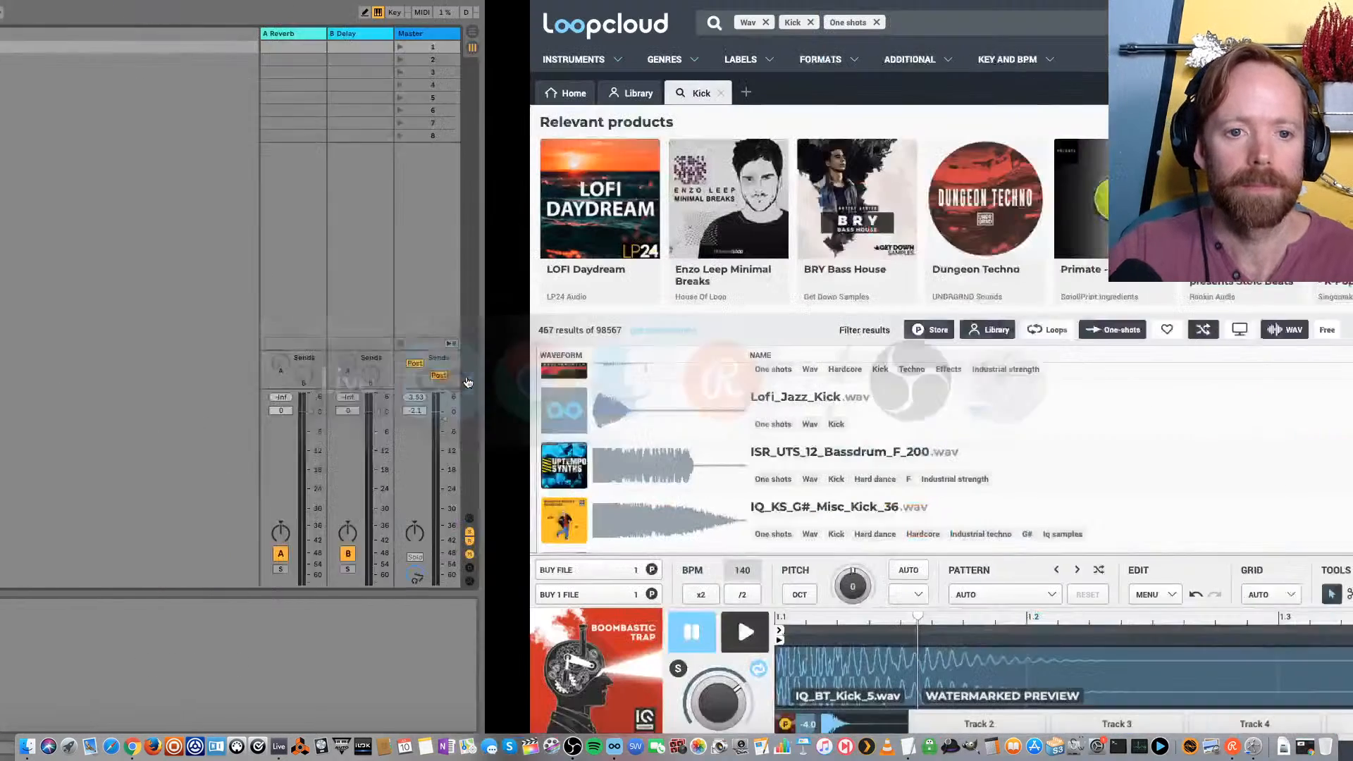
pyautogui.scroll(-5, 295, 481)
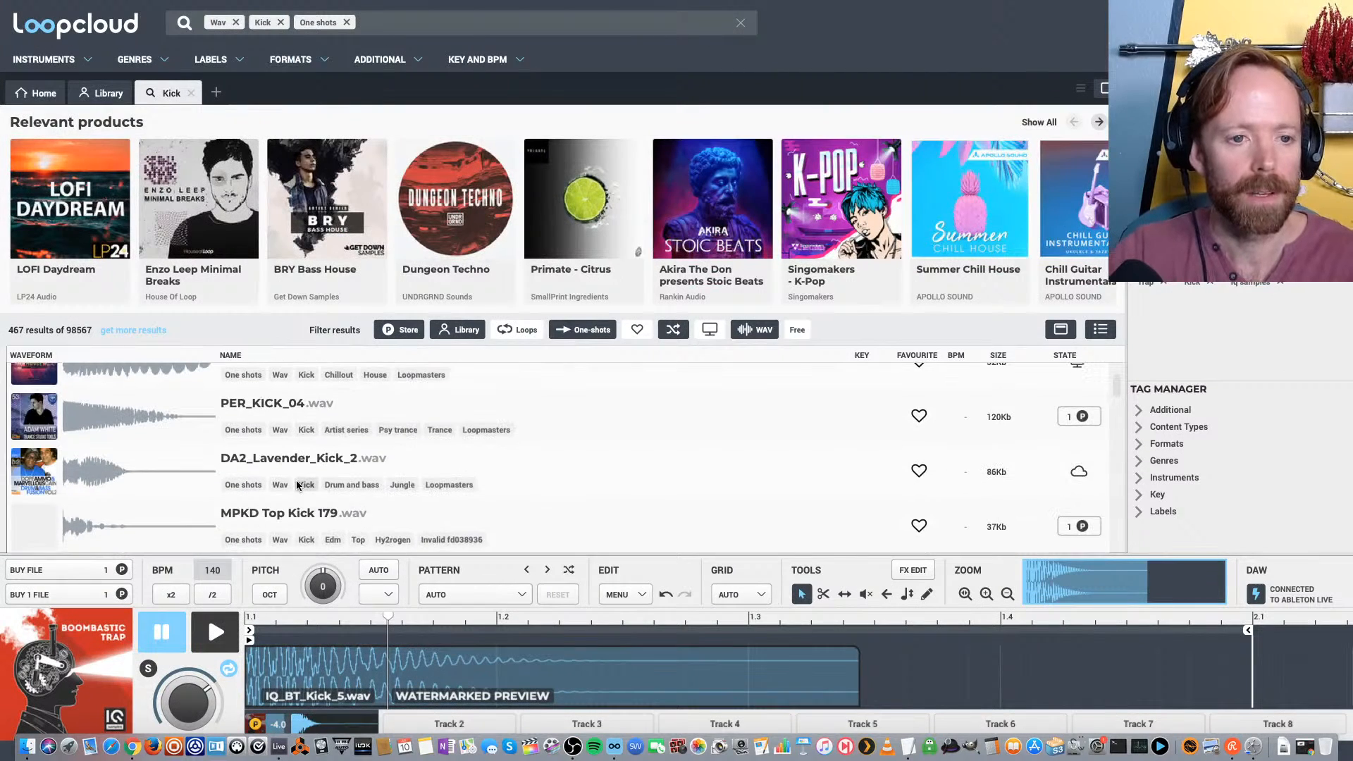
pyautogui.click(266, 409)
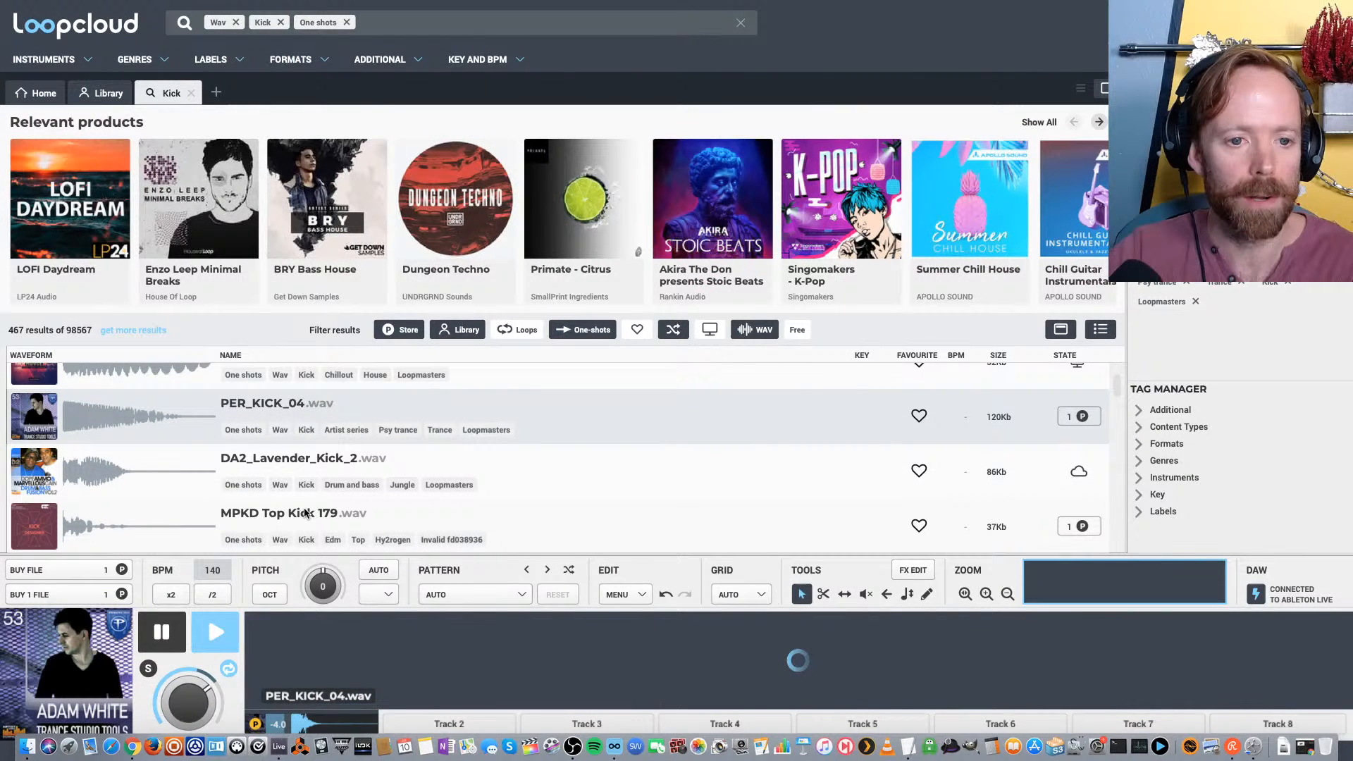
pyautogui.scroll(-5, 299, 501)
pyautogui.click(277, 447)
pyautogui.scroll(-2, 277, 448)
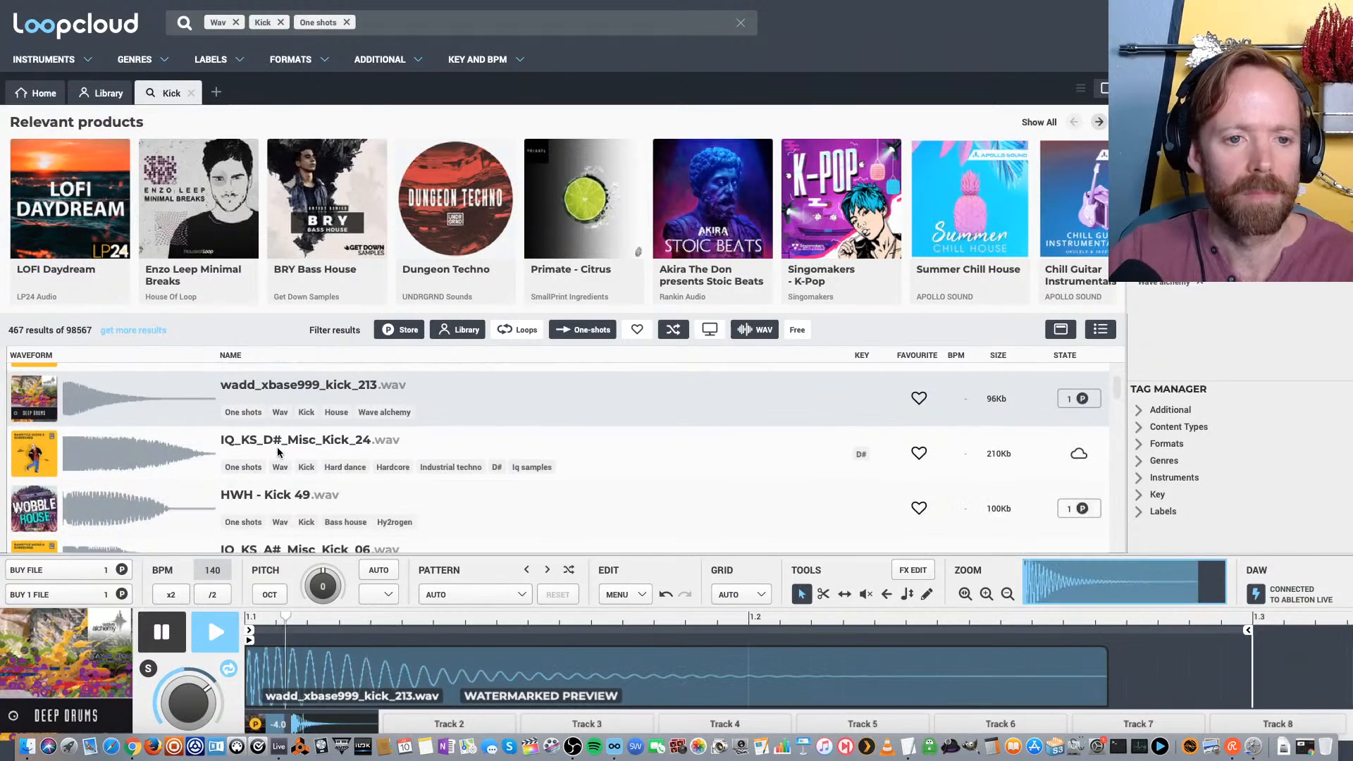
# Audition more kicks further down the results, including HWH - Kick 49.wav, LHD2_Kick_5_CLEAN.wav, PRO_Kick_9.wav and wattd_mm2_bd_50.wav
pyautogui.click(273, 441)
pyautogui.click(284, 493)
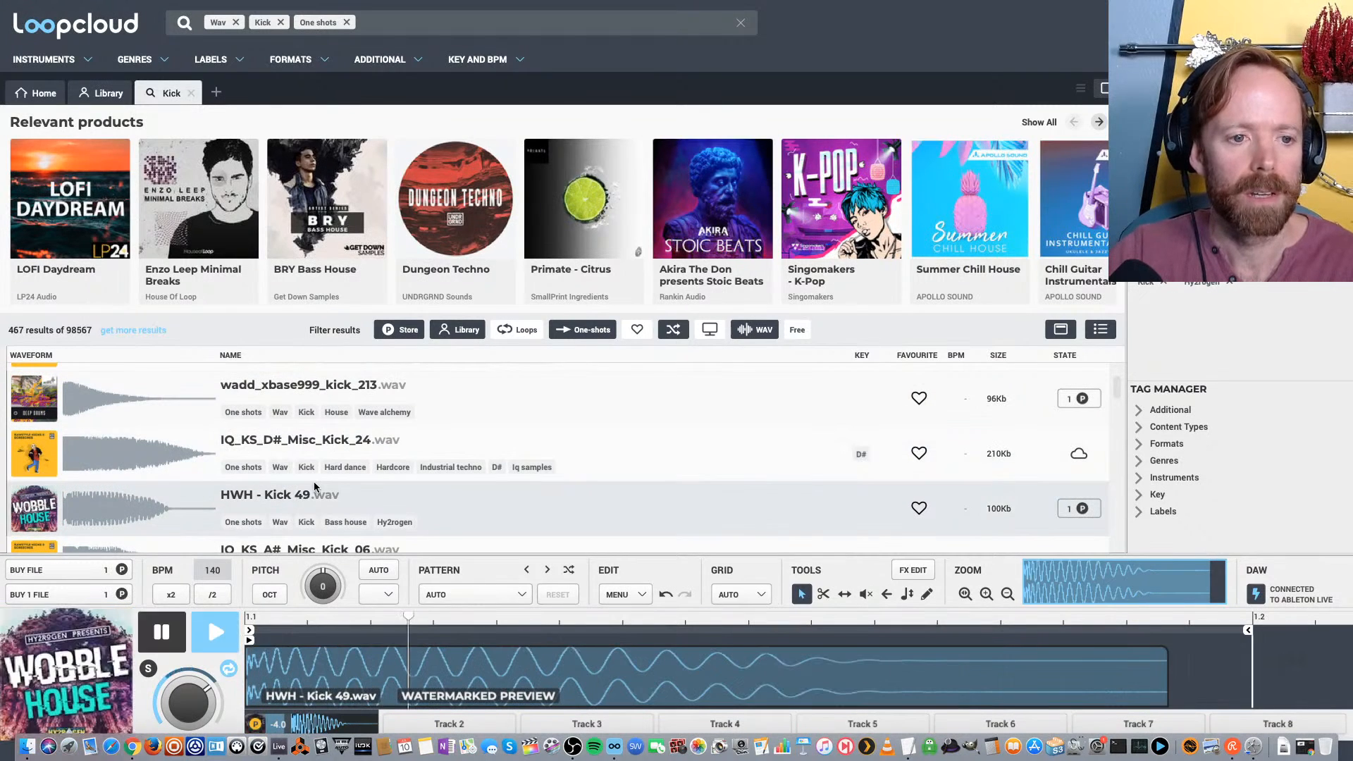
pyautogui.scroll(-3, 306, 482)
pyautogui.click(280, 452)
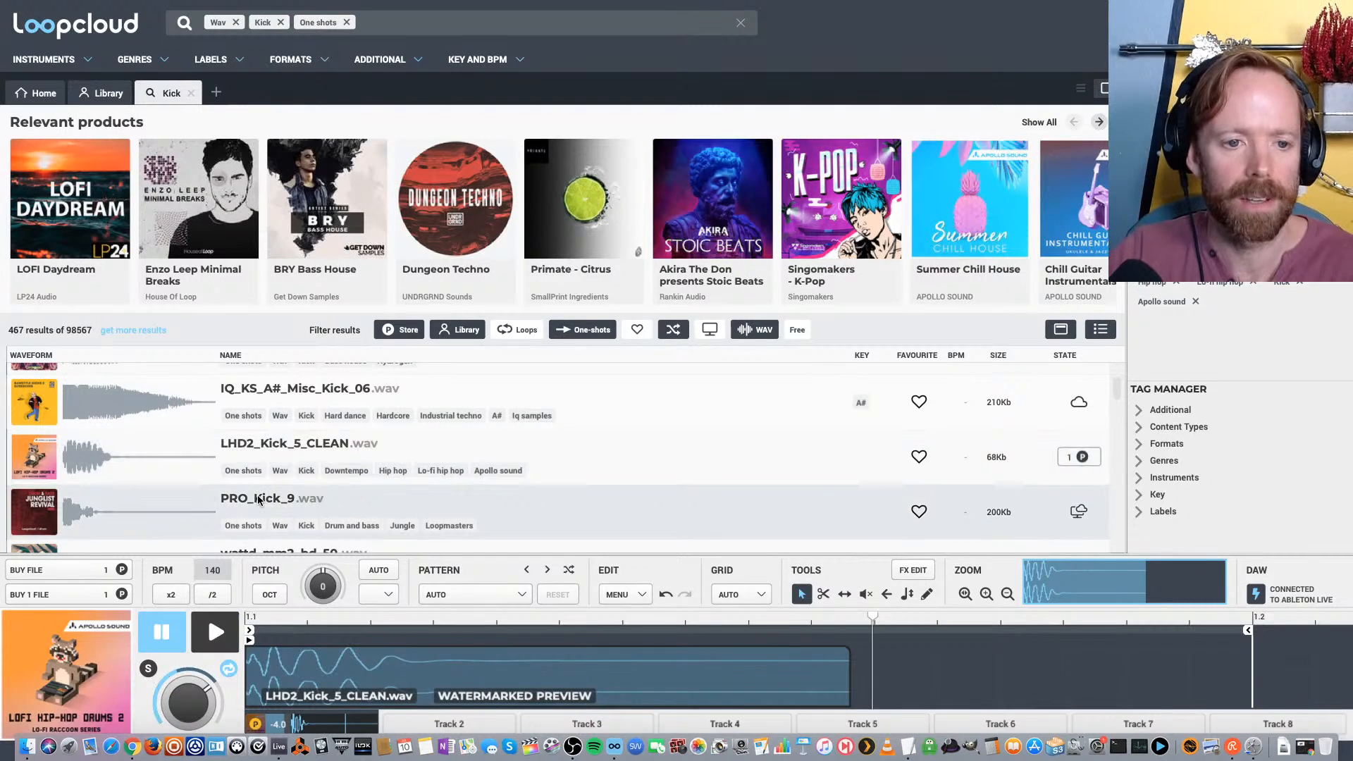
pyautogui.click(300, 506)
pyautogui.scroll(-1, 303, 494)
pyautogui.click(274, 489)
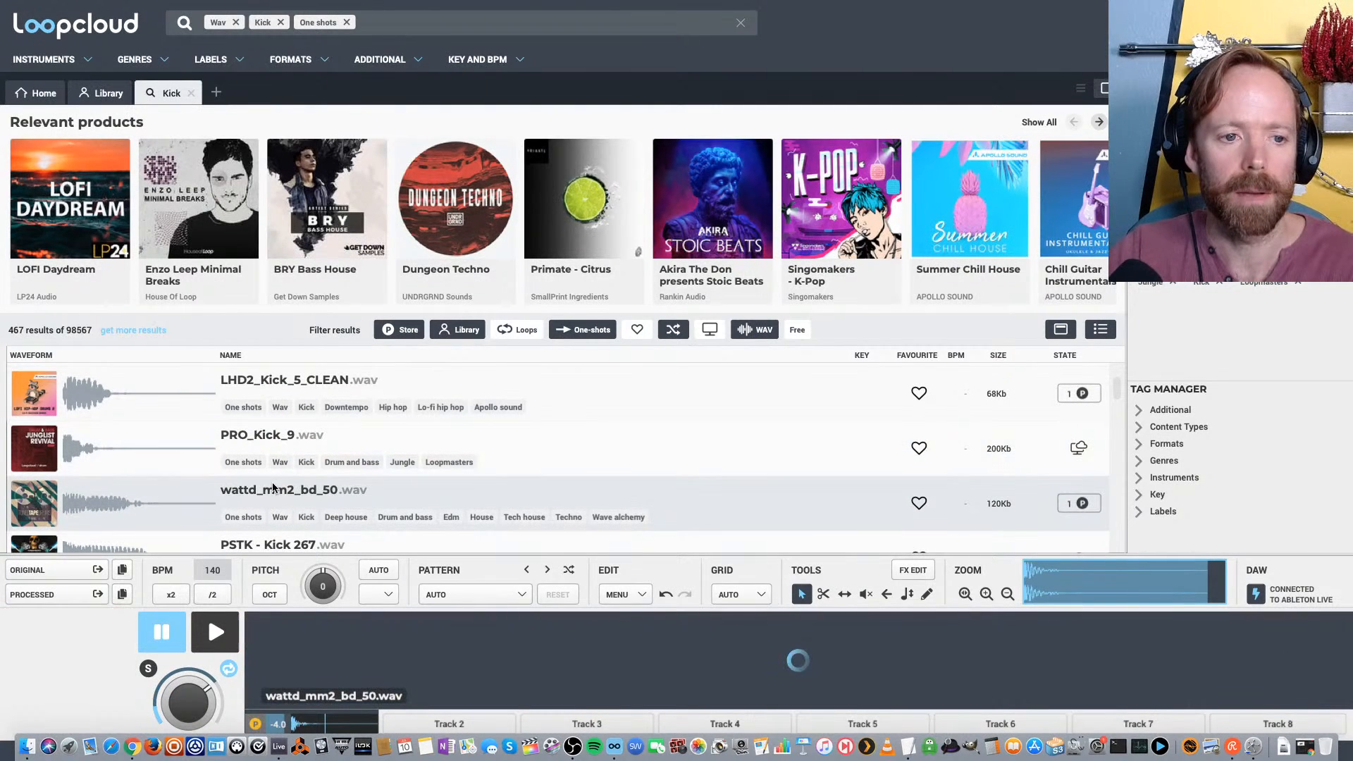
pyautogui.scroll(-2, 274, 488)
# Add the Trap genre tag to the kick search and close the Explosive Hybrid Bass product page
pyautogui.click(381, 23)
pyautogui.write('trap')
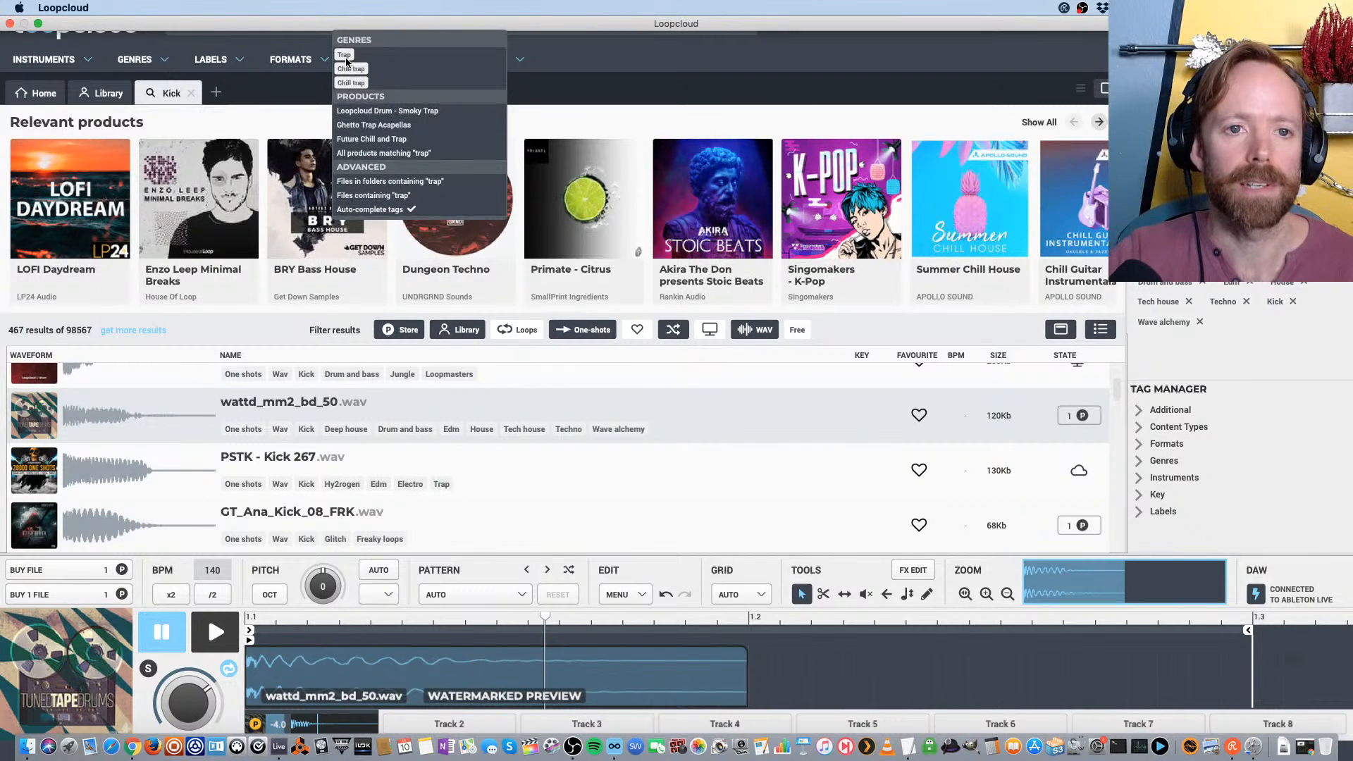
pyautogui.click(345, 57)
pyautogui.click(332, 197)
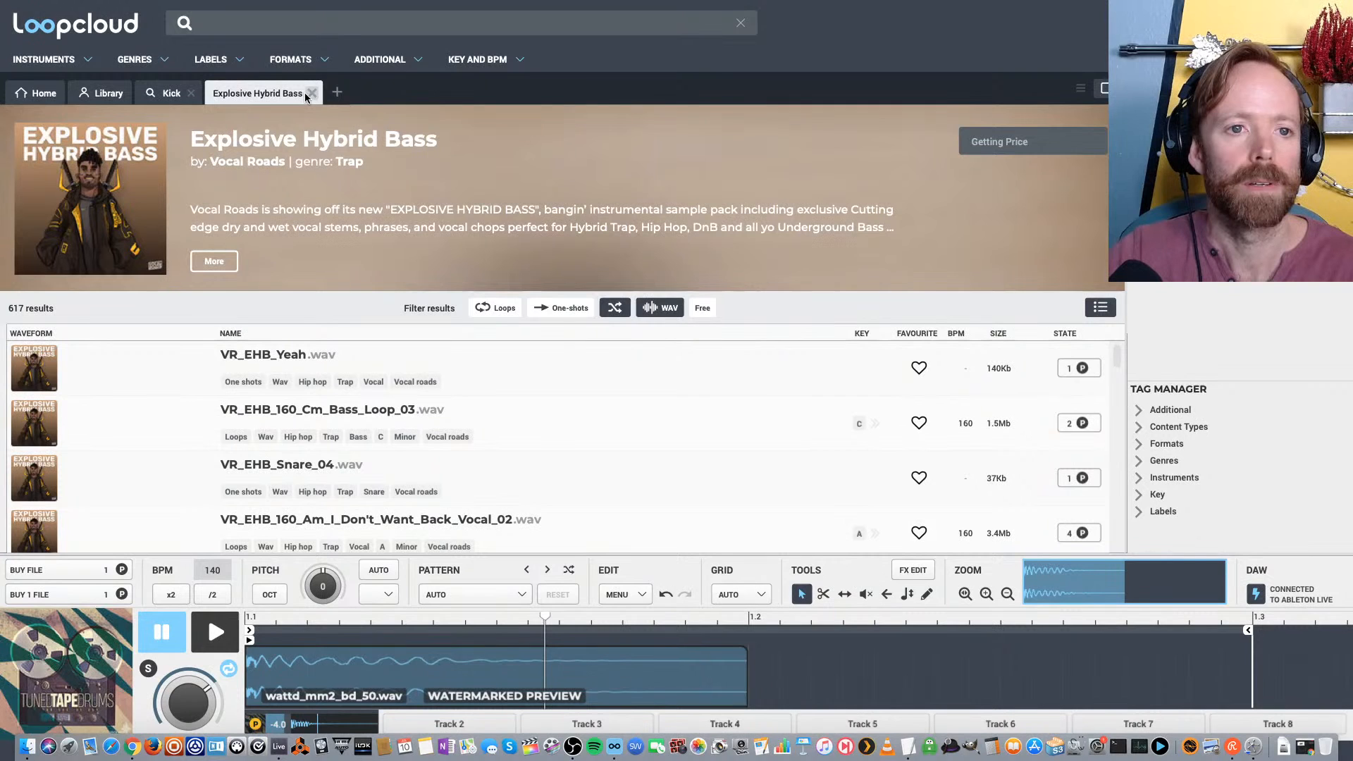
pyautogui.click(305, 93)
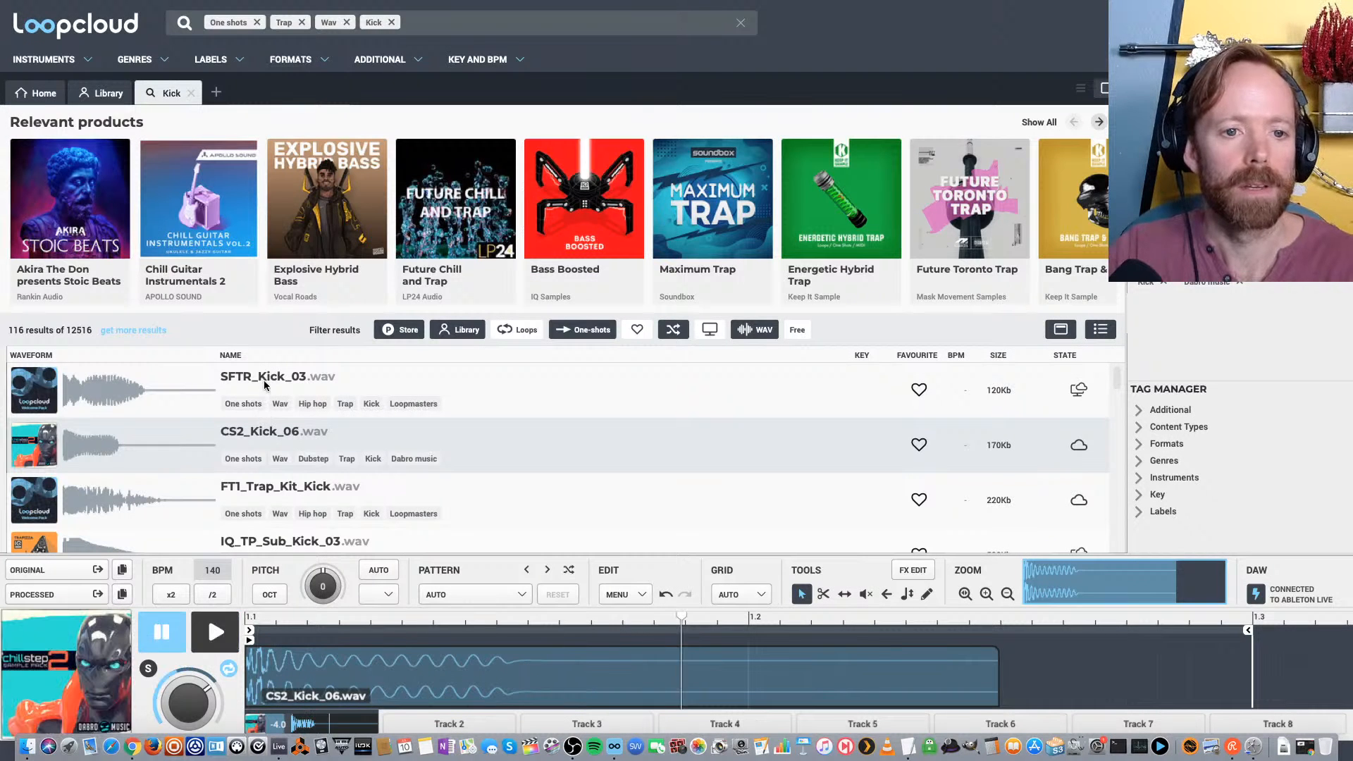
# Enlarge the sample editor and compare the first trap kicks, settling on SFTR_Kick_03.wav for the first track
pyautogui.click(482, 393)
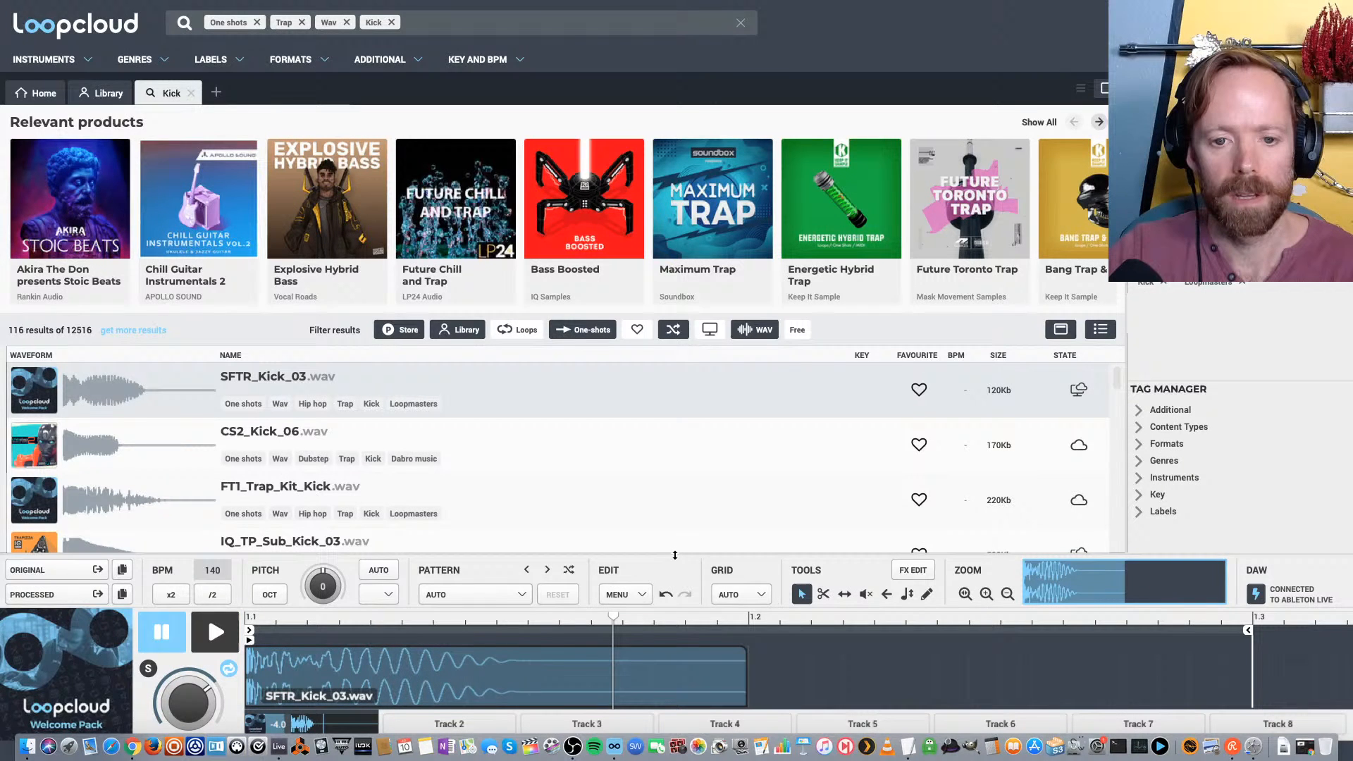
pyautogui.moveTo(675, 556); pyautogui.dragTo(675, 479)
pyautogui.click(260, 226)
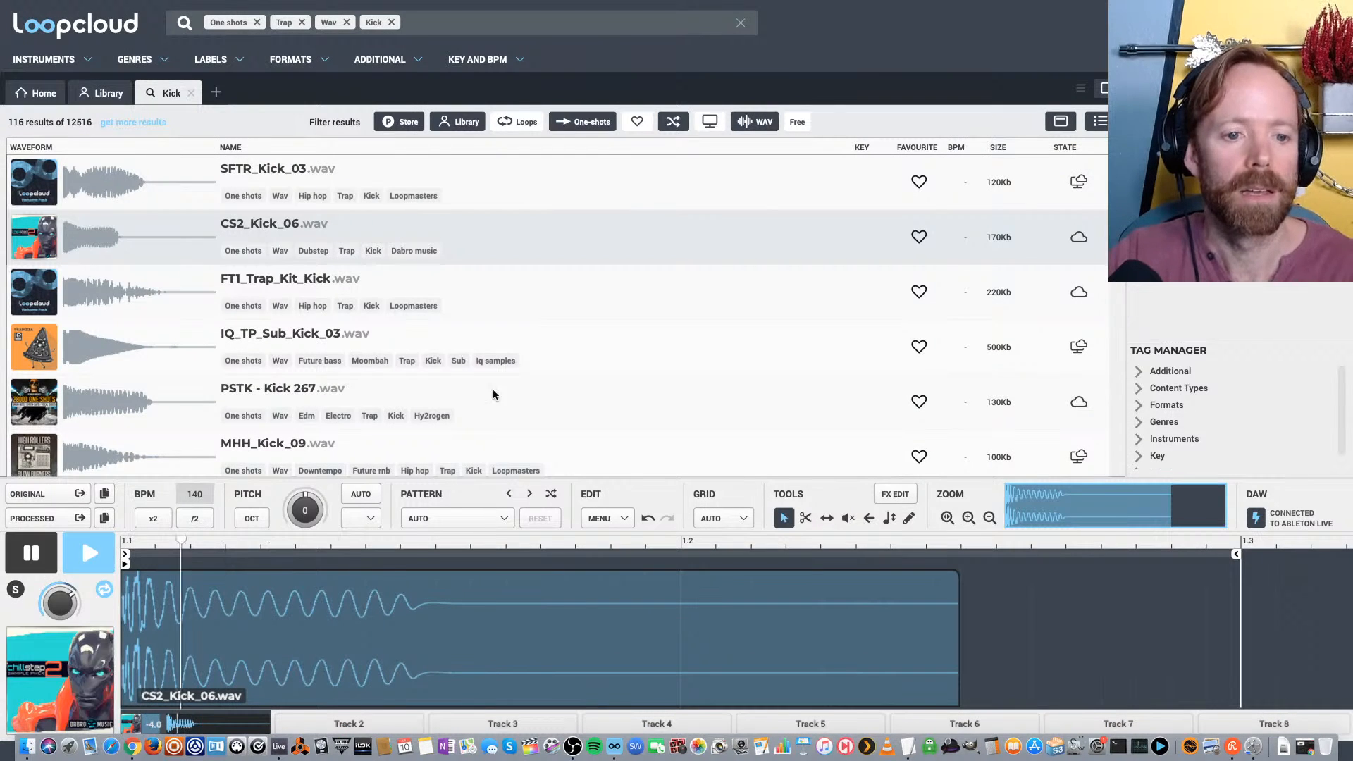
pyautogui.click(276, 176)
pyautogui.click(272, 280)
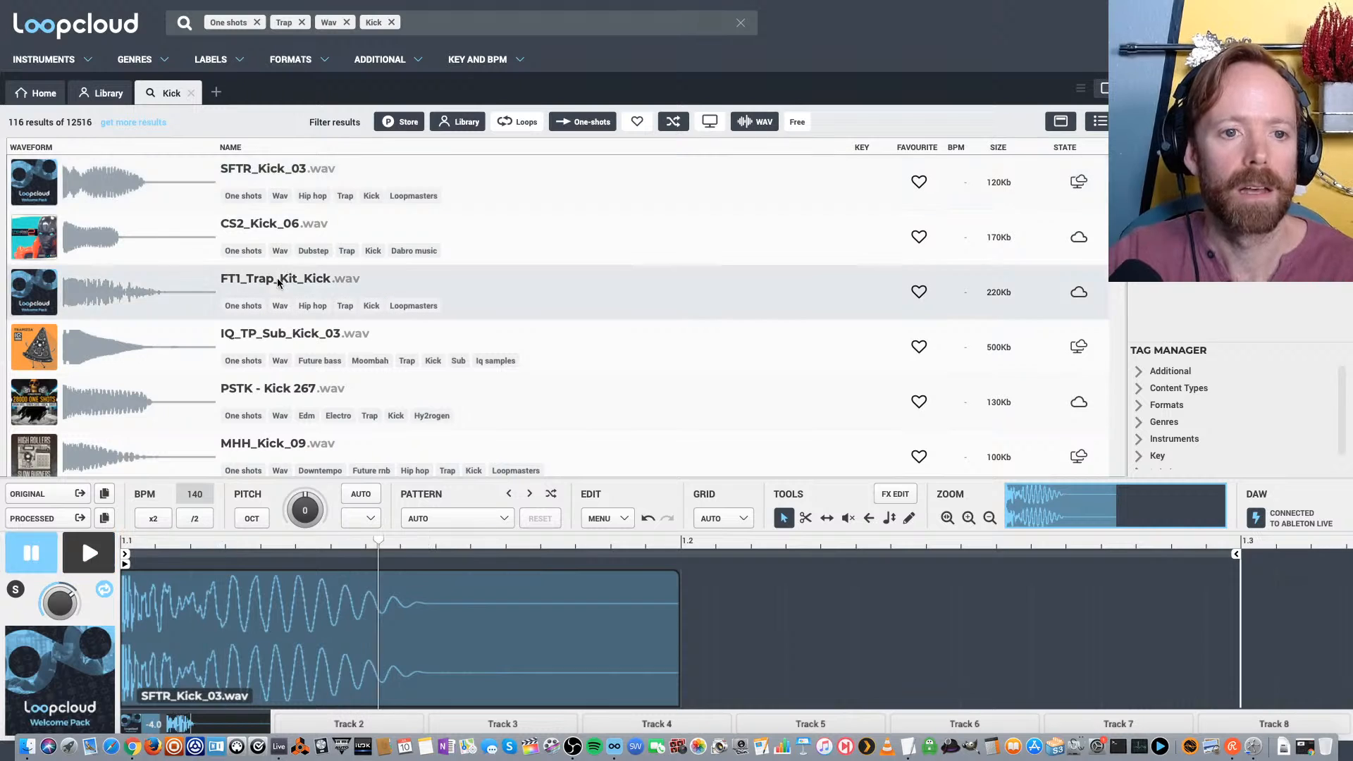
pyautogui.click(261, 172)
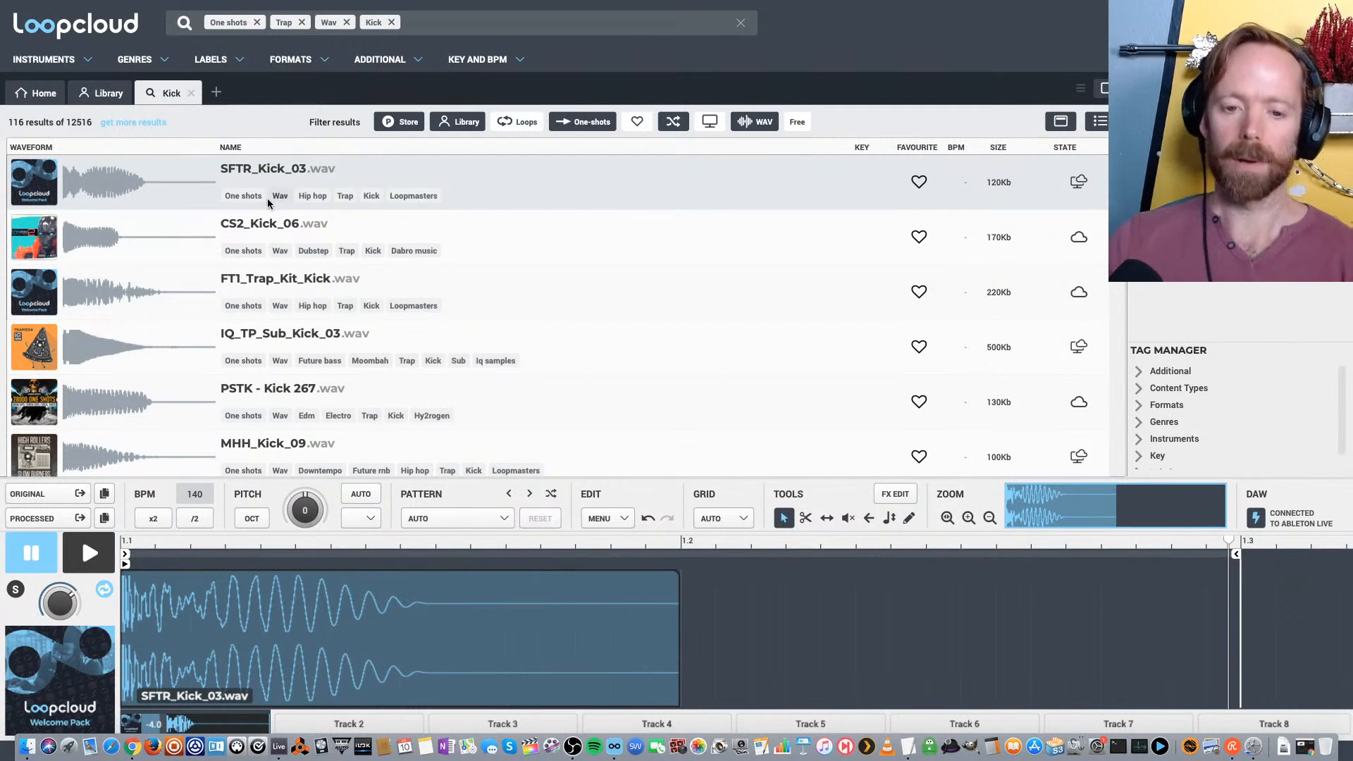
# Try the factory patterns Trap Kicks 1 to 3 on the kick with playback, and settle on Trap Kicks 2
pyautogui.click(511, 520)
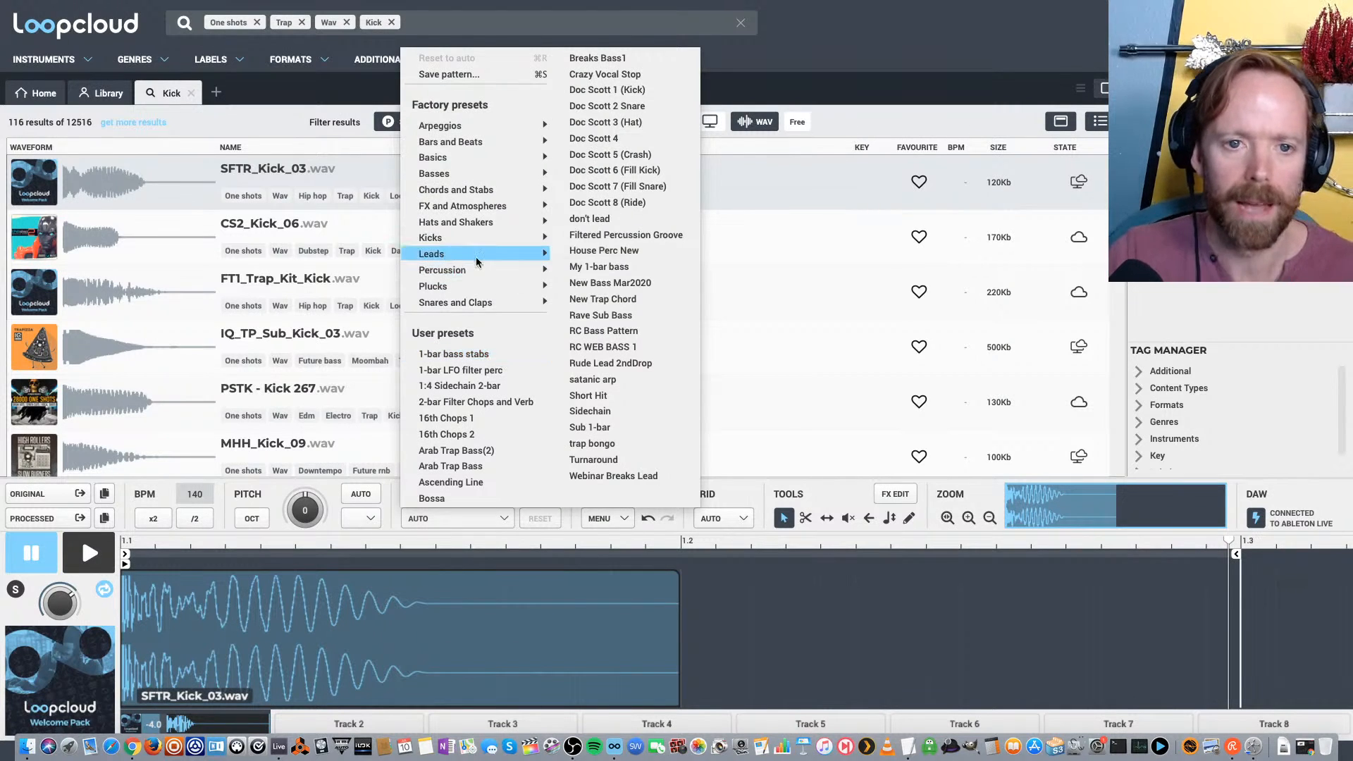
pyautogui.moveTo(511, 240)
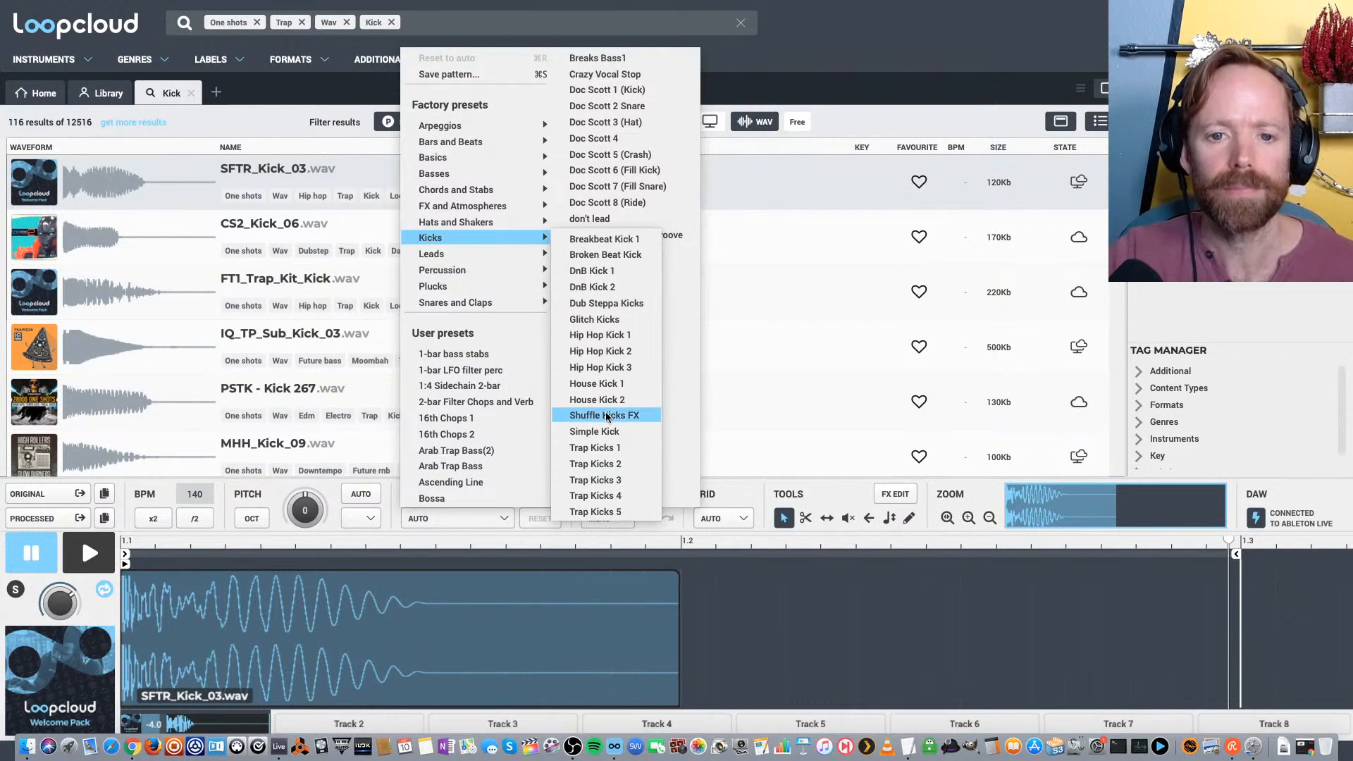
pyautogui.click(597, 449)
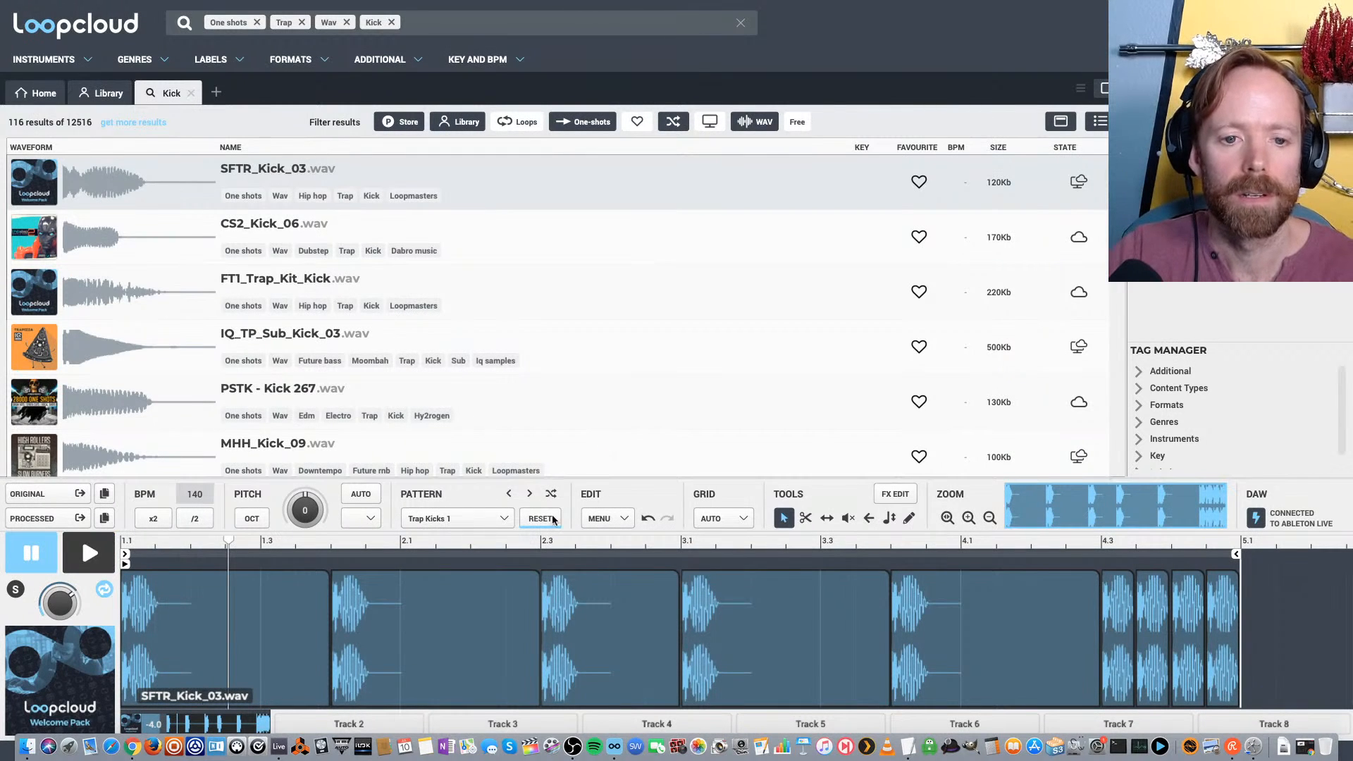
pyautogui.click(530, 494)
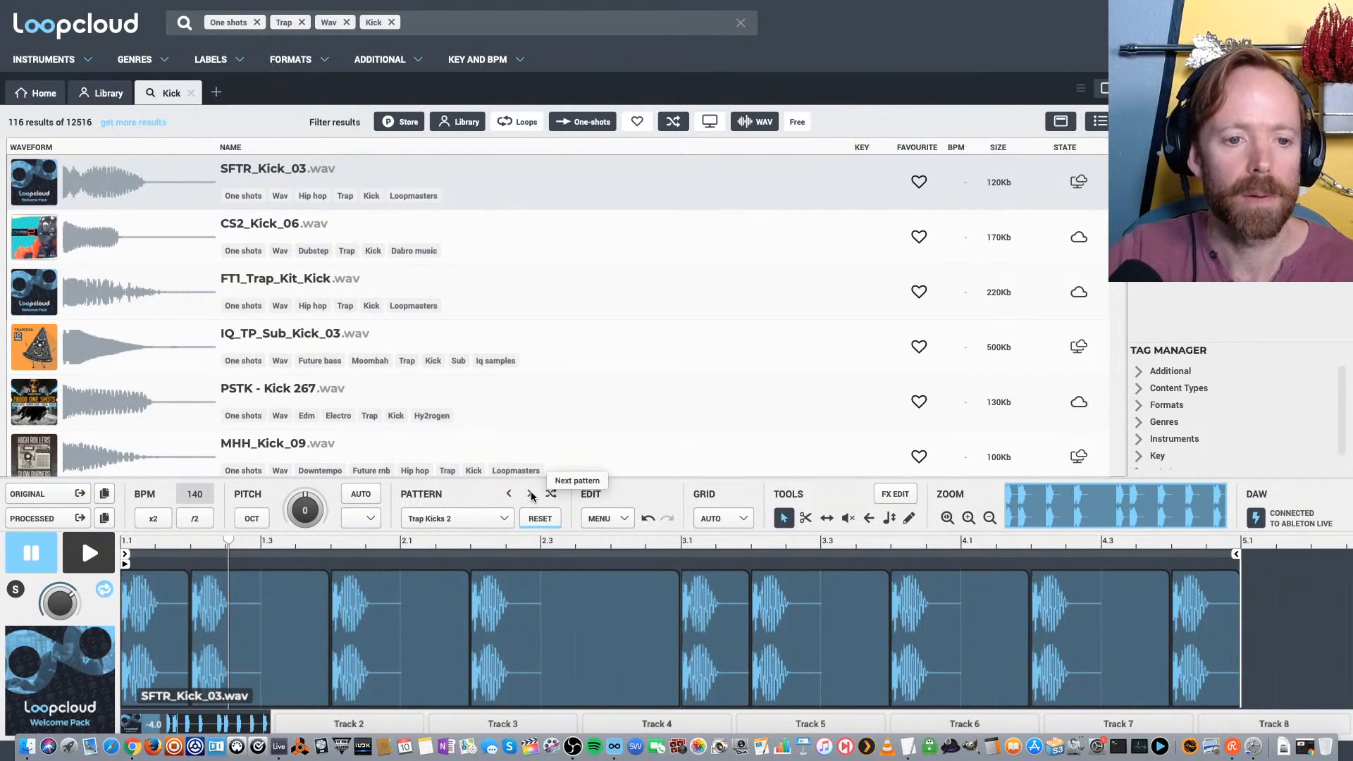
pyautogui.press('space')
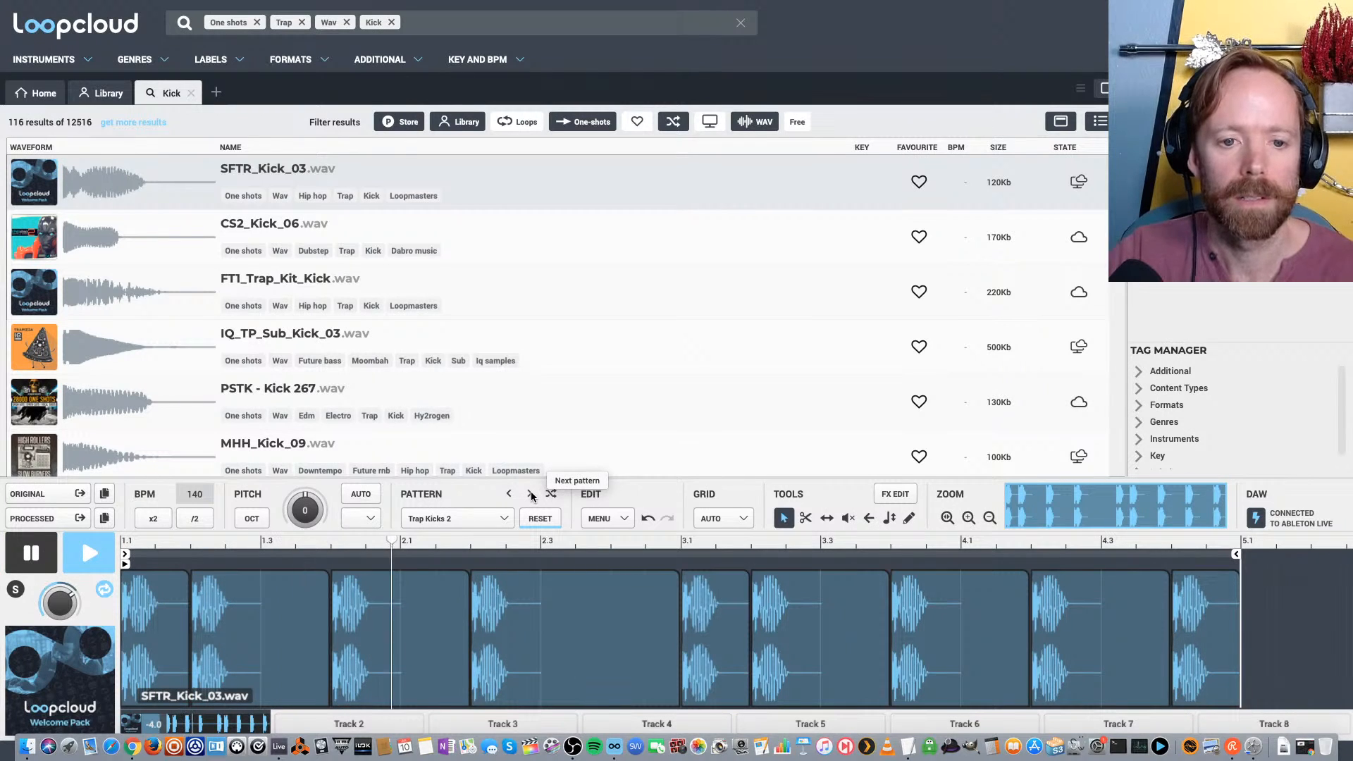
pyautogui.press('space')
pyautogui.click(530, 494)
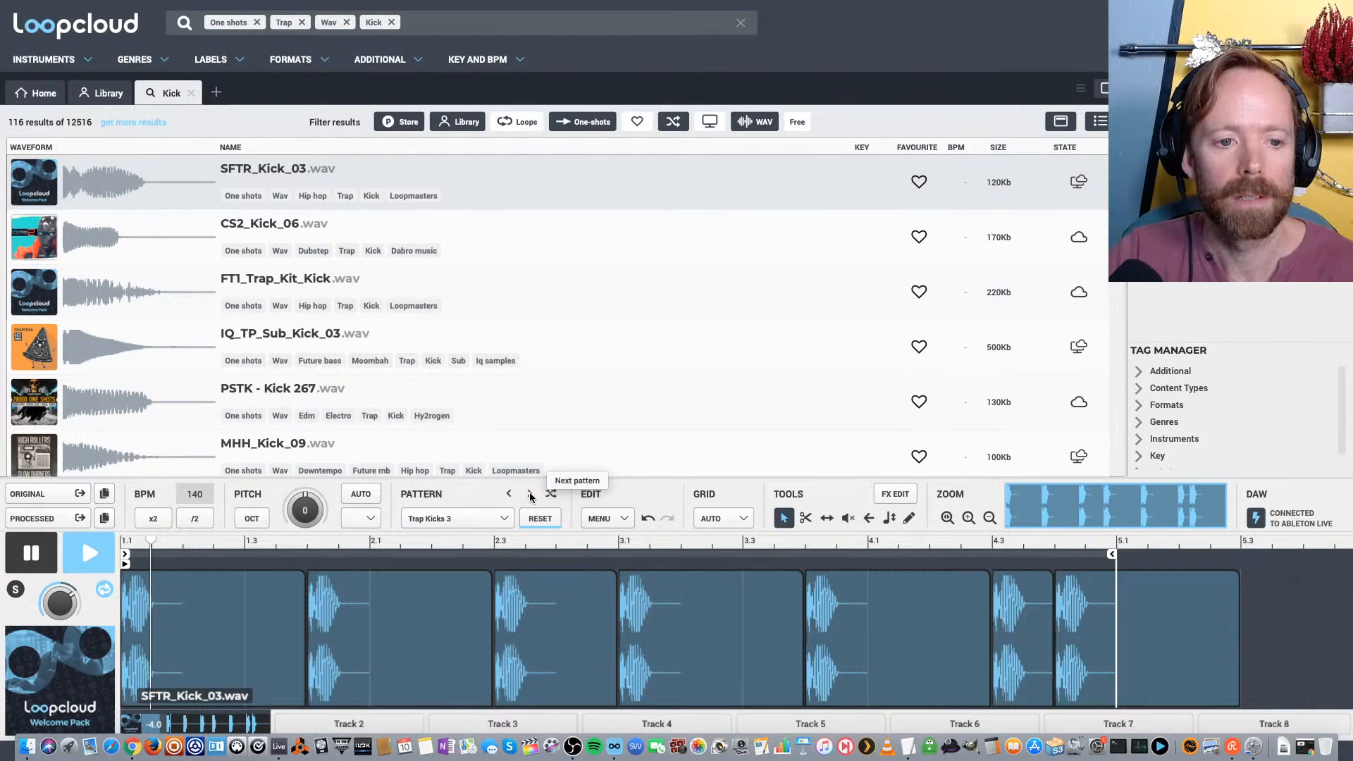
pyautogui.click(508, 494)
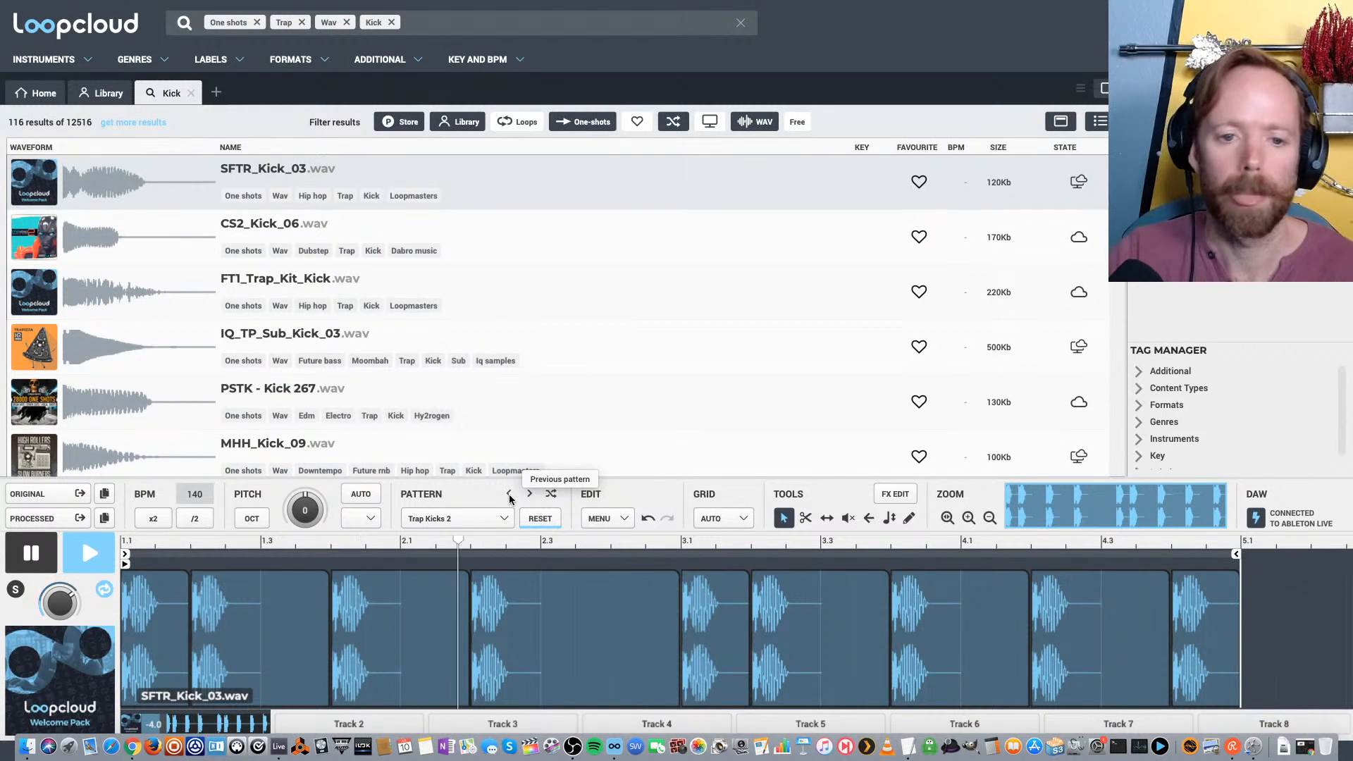
pyautogui.press('space')
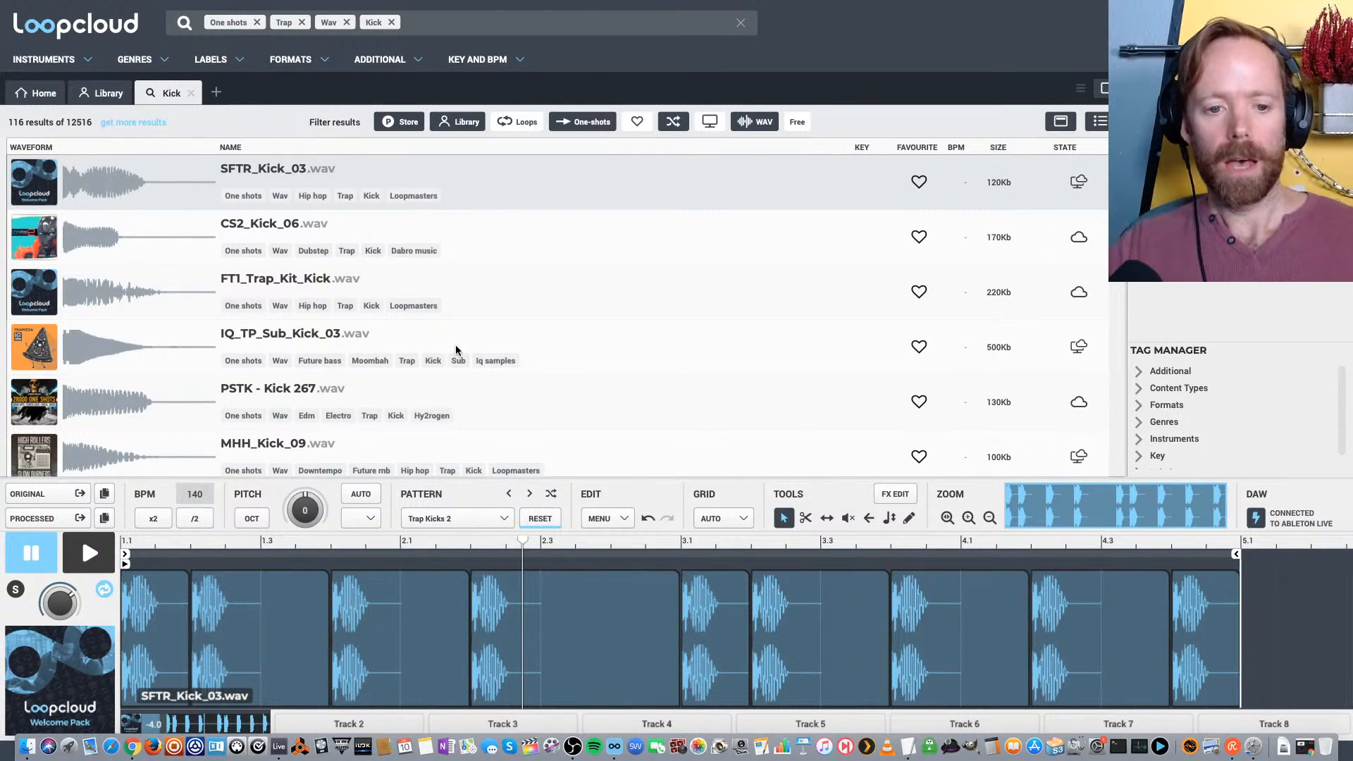
# Select Track 2 and, in a new search tab, find Snare samples tagged Trap and limited to one-shots
pyautogui.click(350, 724)
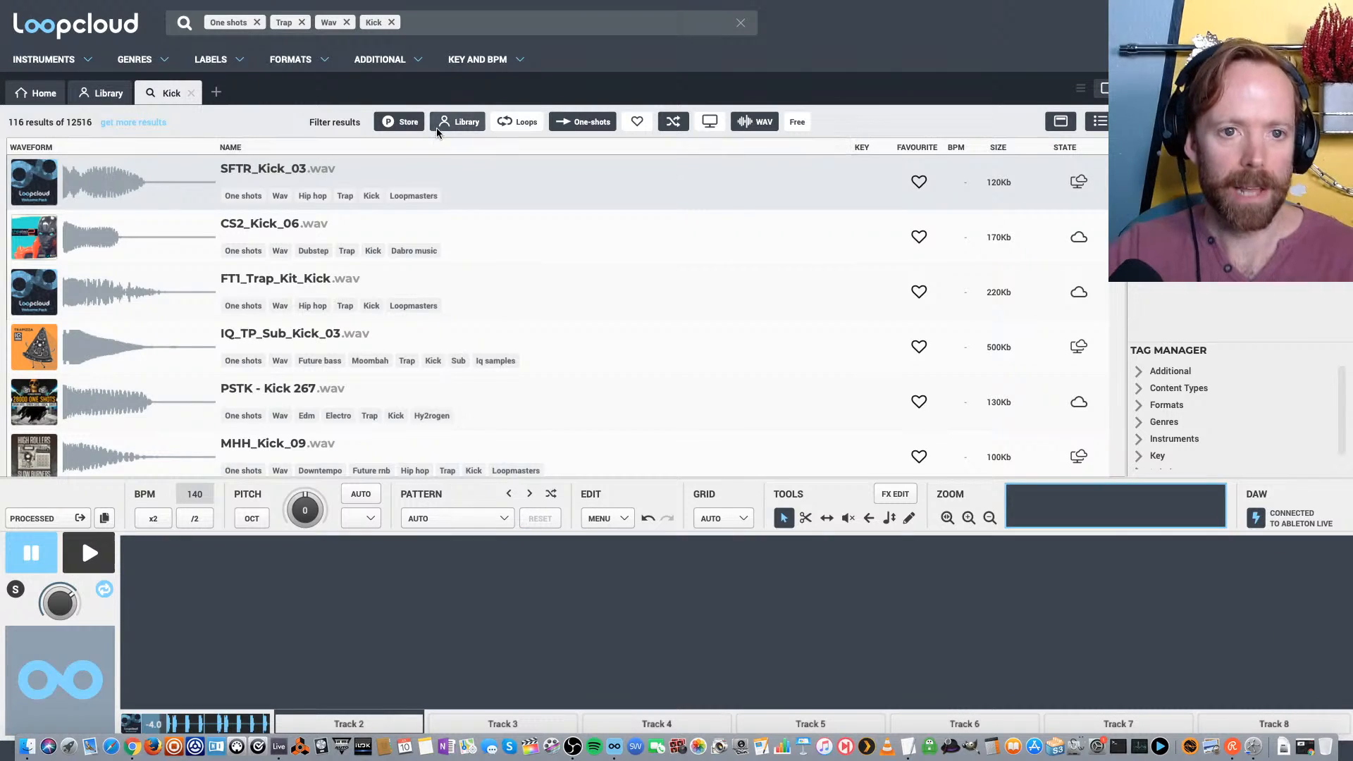
pyautogui.click(215, 93)
pyautogui.click(295, 17)
pyautogui.write('snar')
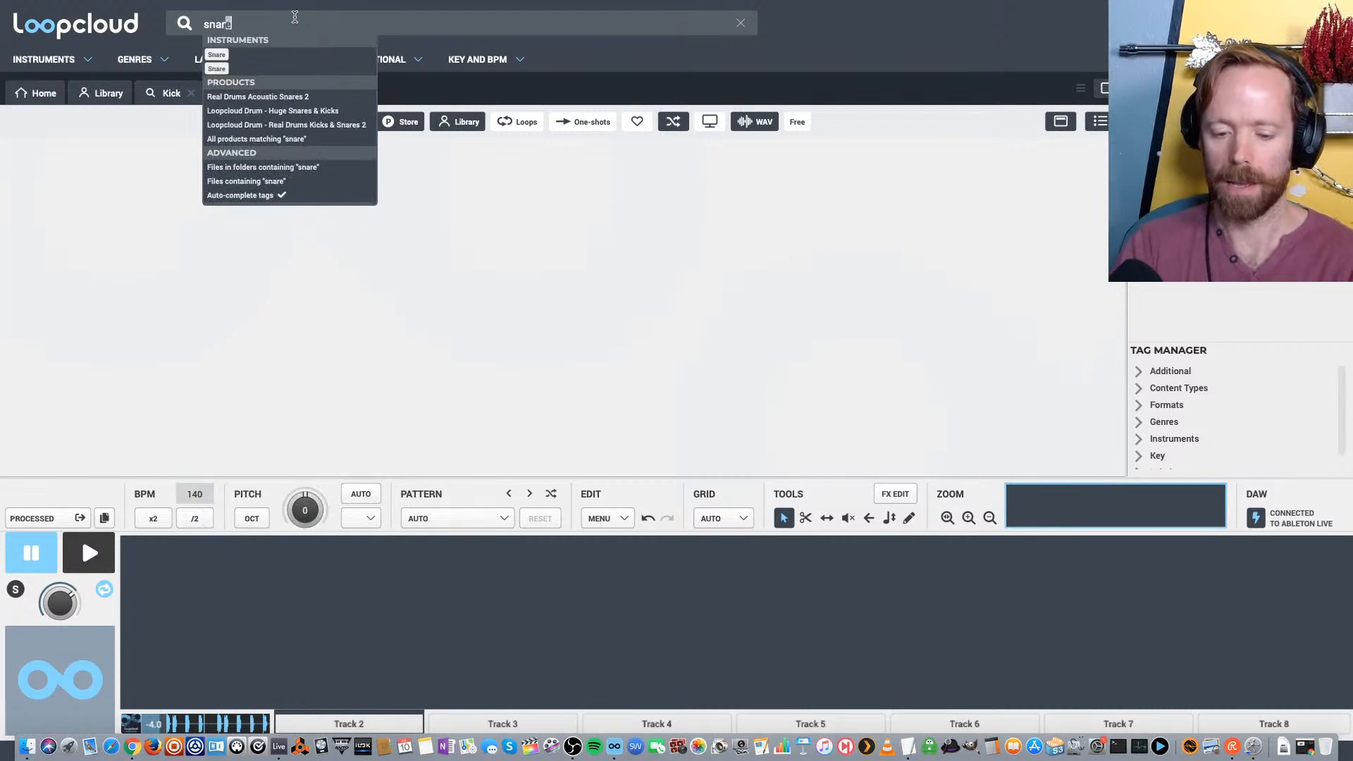
pyautogui.write('e')
pyautogui.press('Return')
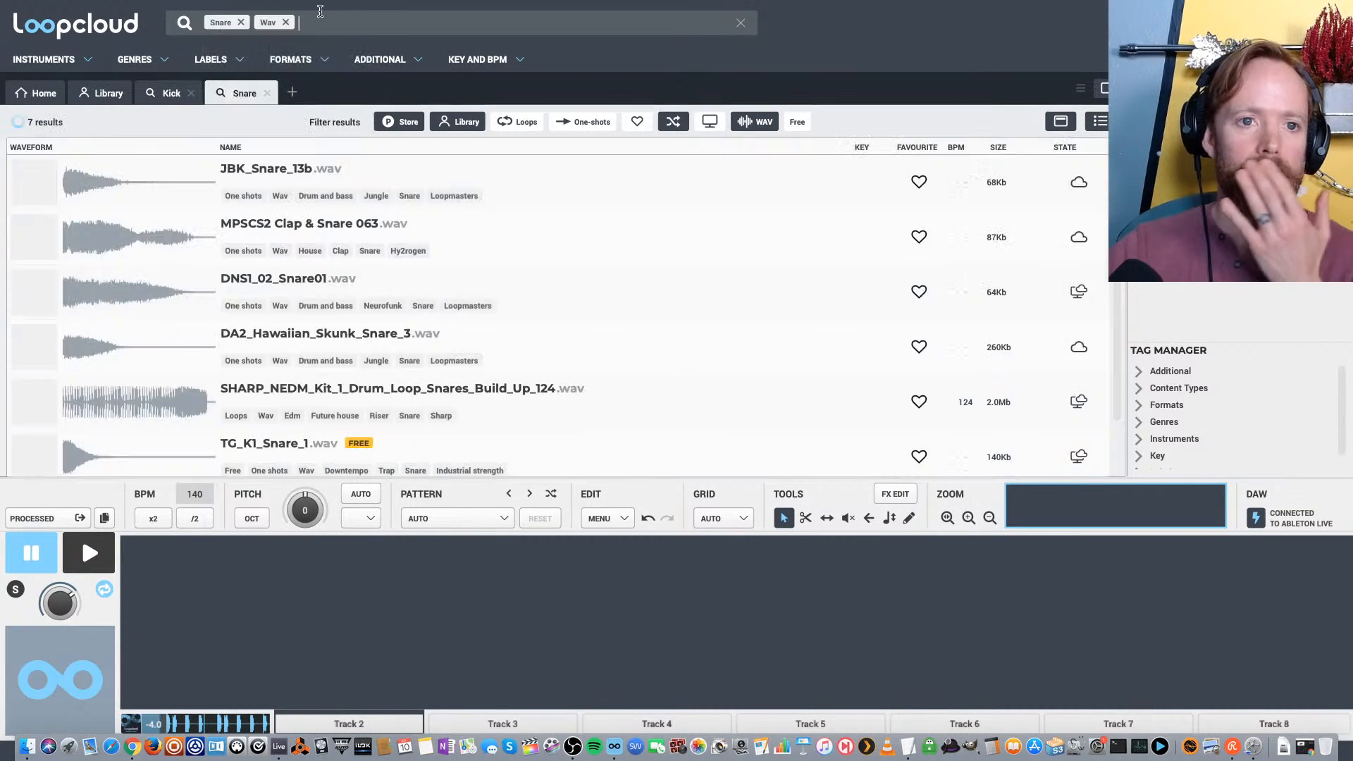
pyautogui.write('trap')
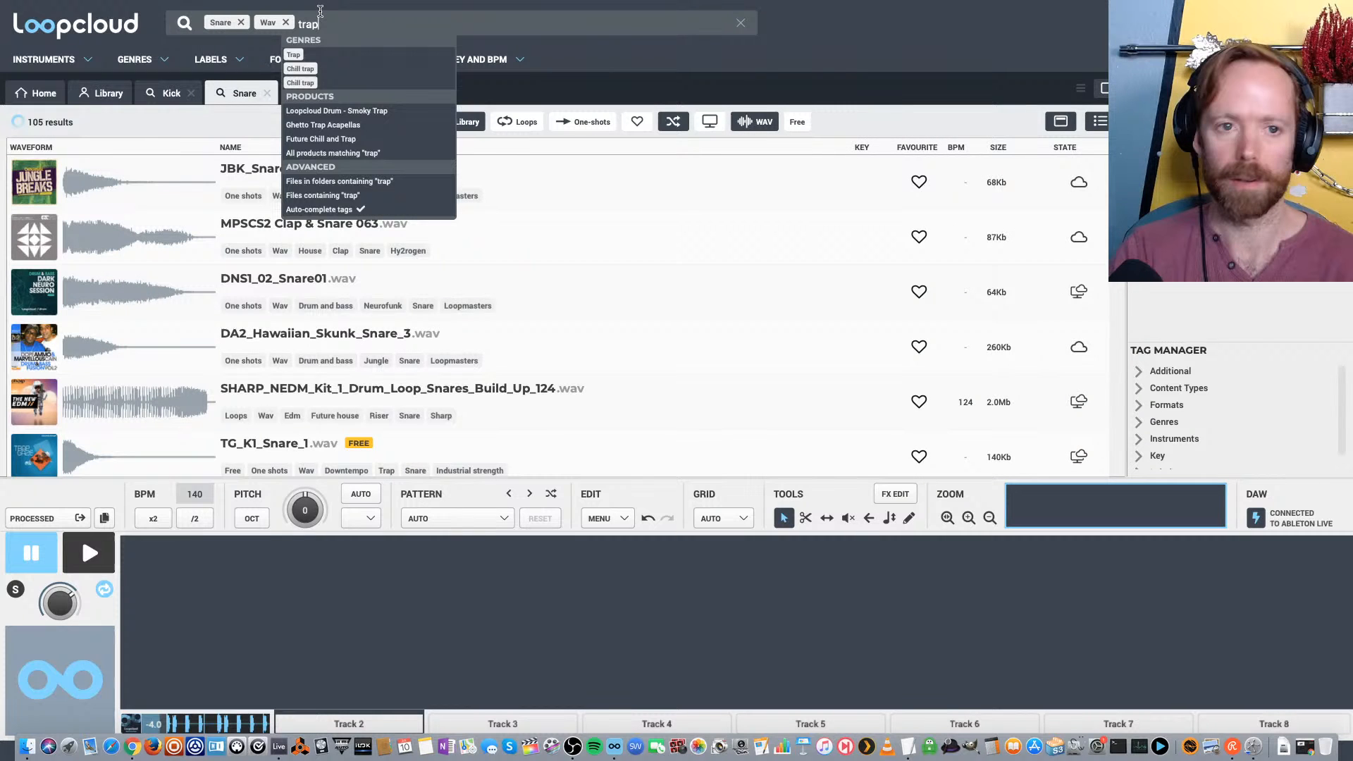
pyautogui.press('Return')
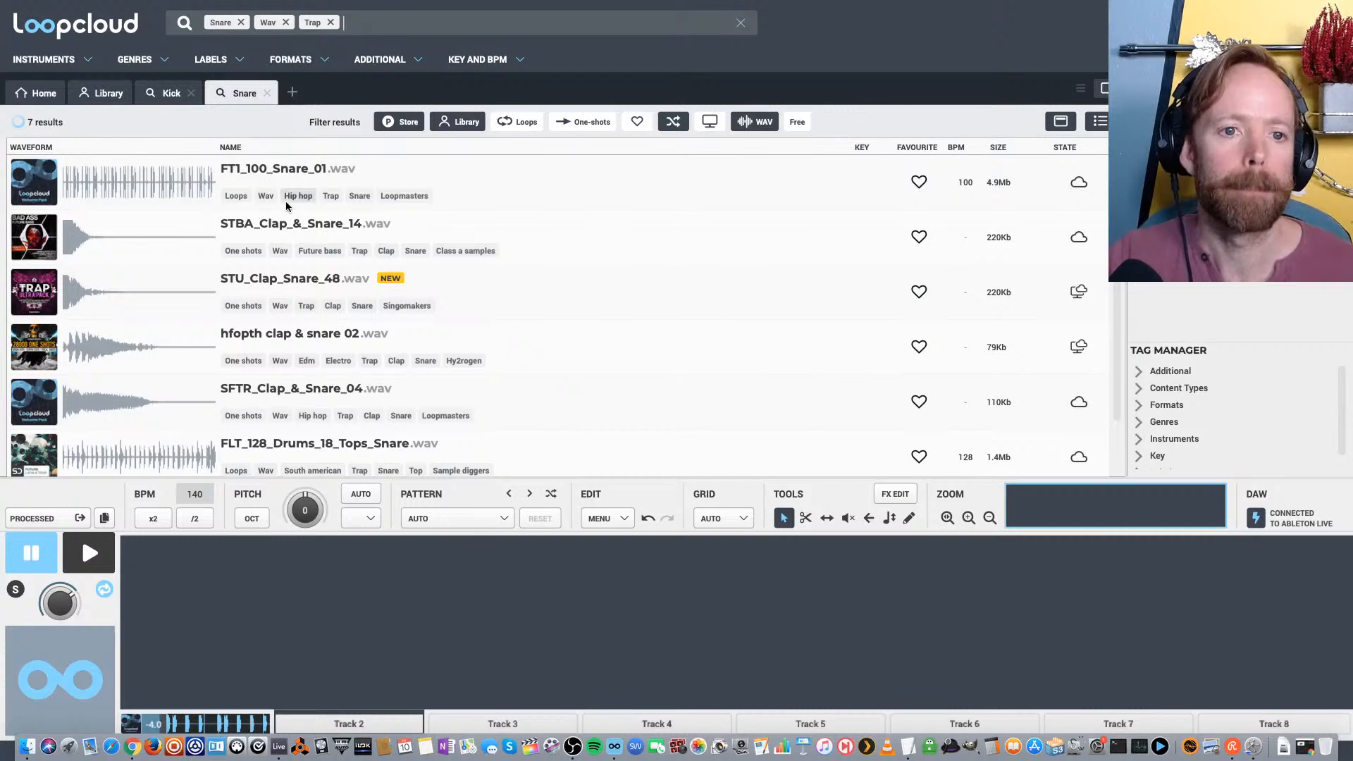
pyautogui.click(582, 125)
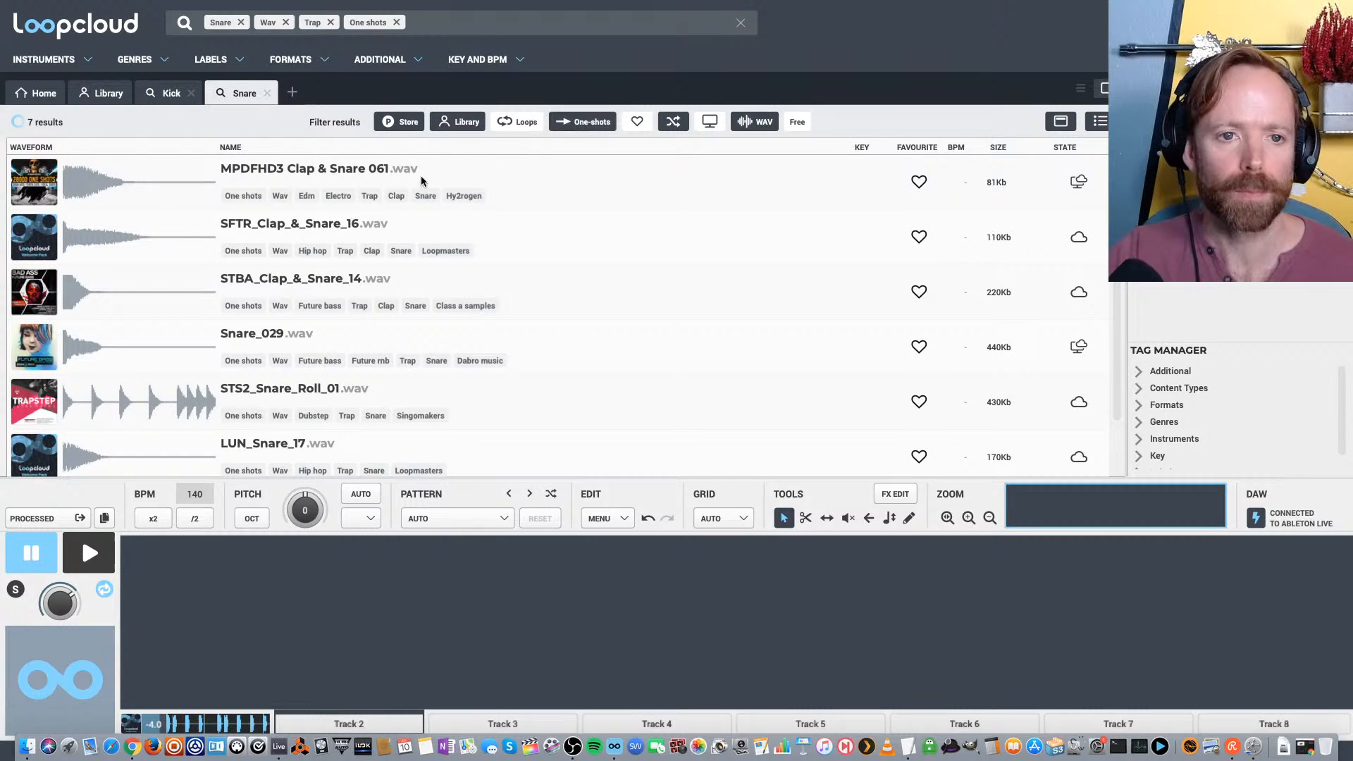
# Compare Snare_029.wav with STBA_Clap_&_Snare_14.wav and keep Snare_029.wav on Track 2
pyautogui.click(277, 314)
pyautogui.click(261, 337)
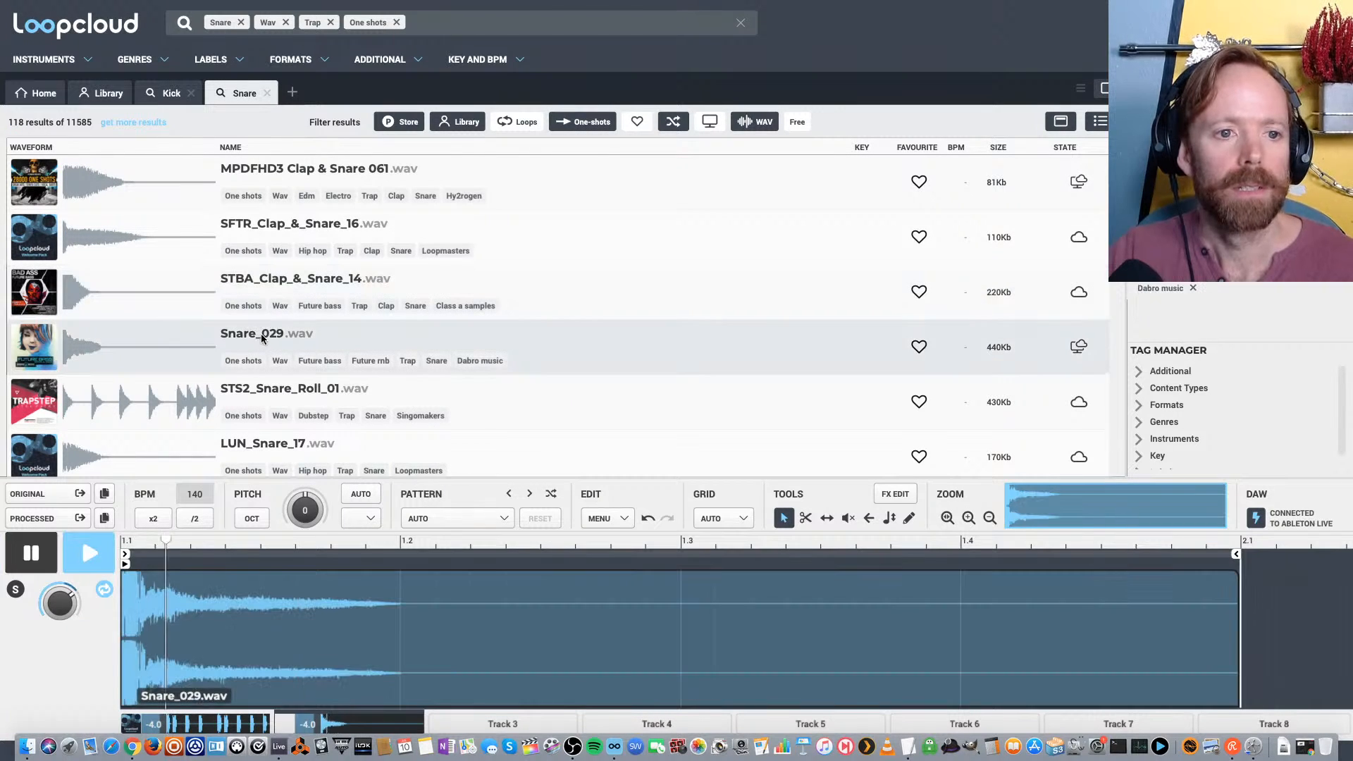
pyautogui.click(274, 282)
pyautogui.click(258, 334)
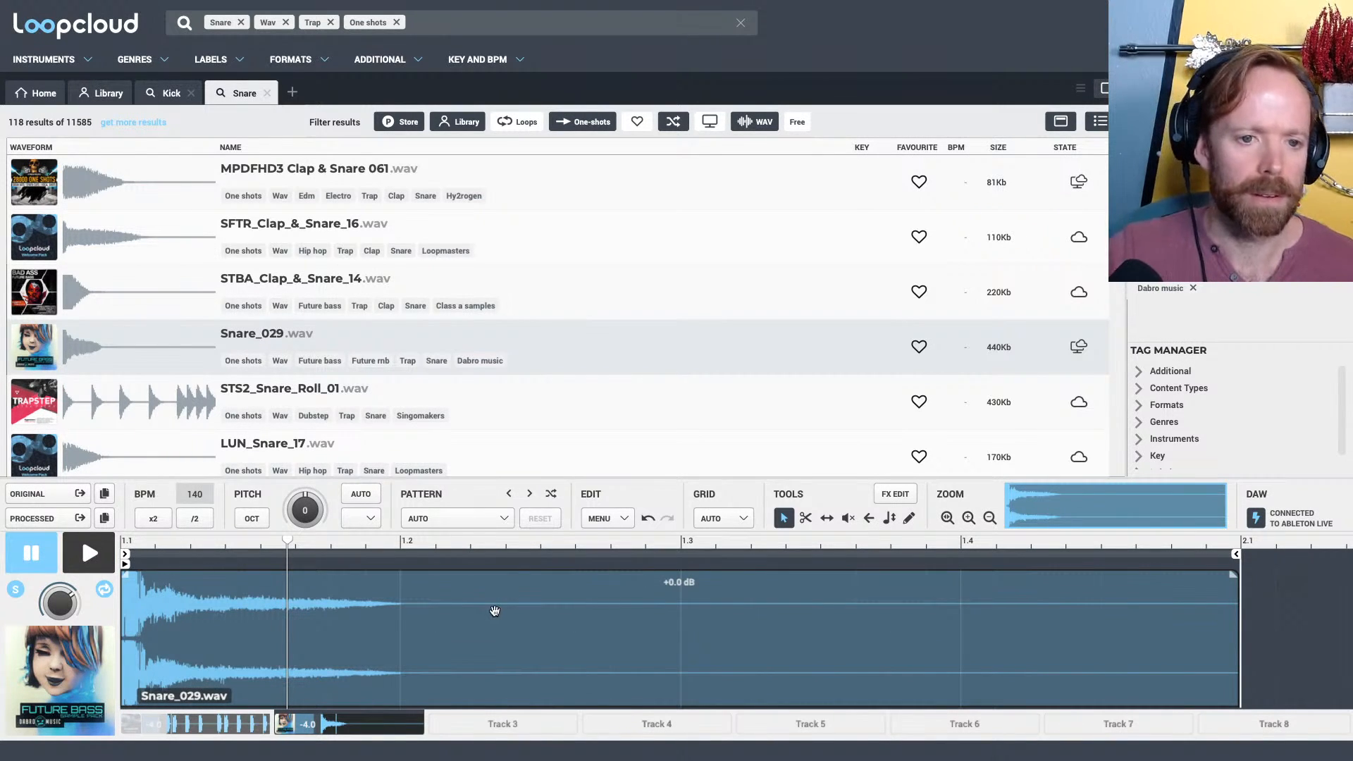
# Audition GVT_Snare_08.wav from further down the snare results and return to Snare_029.wav
pyautogui.scroll(-1, 310, 398)
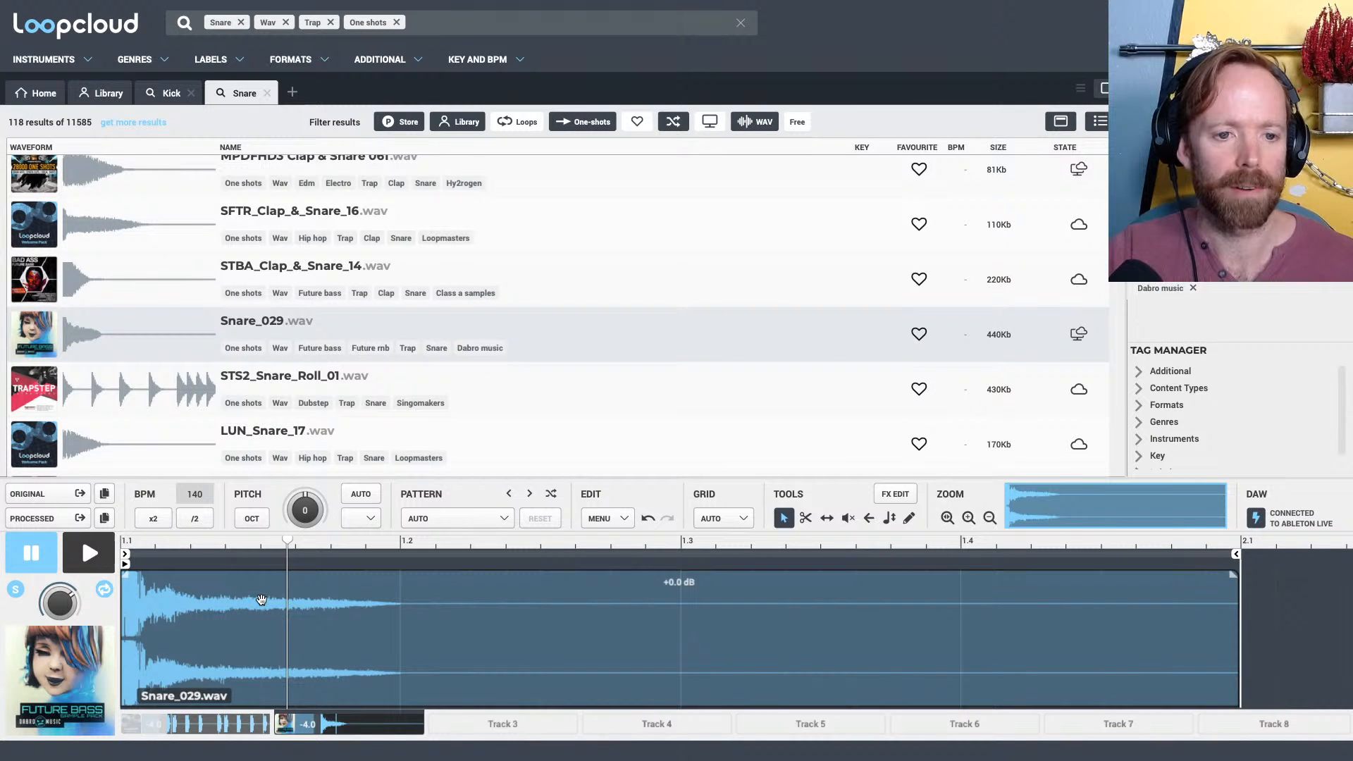
pyautogui.scroll(-4, 336, 340)
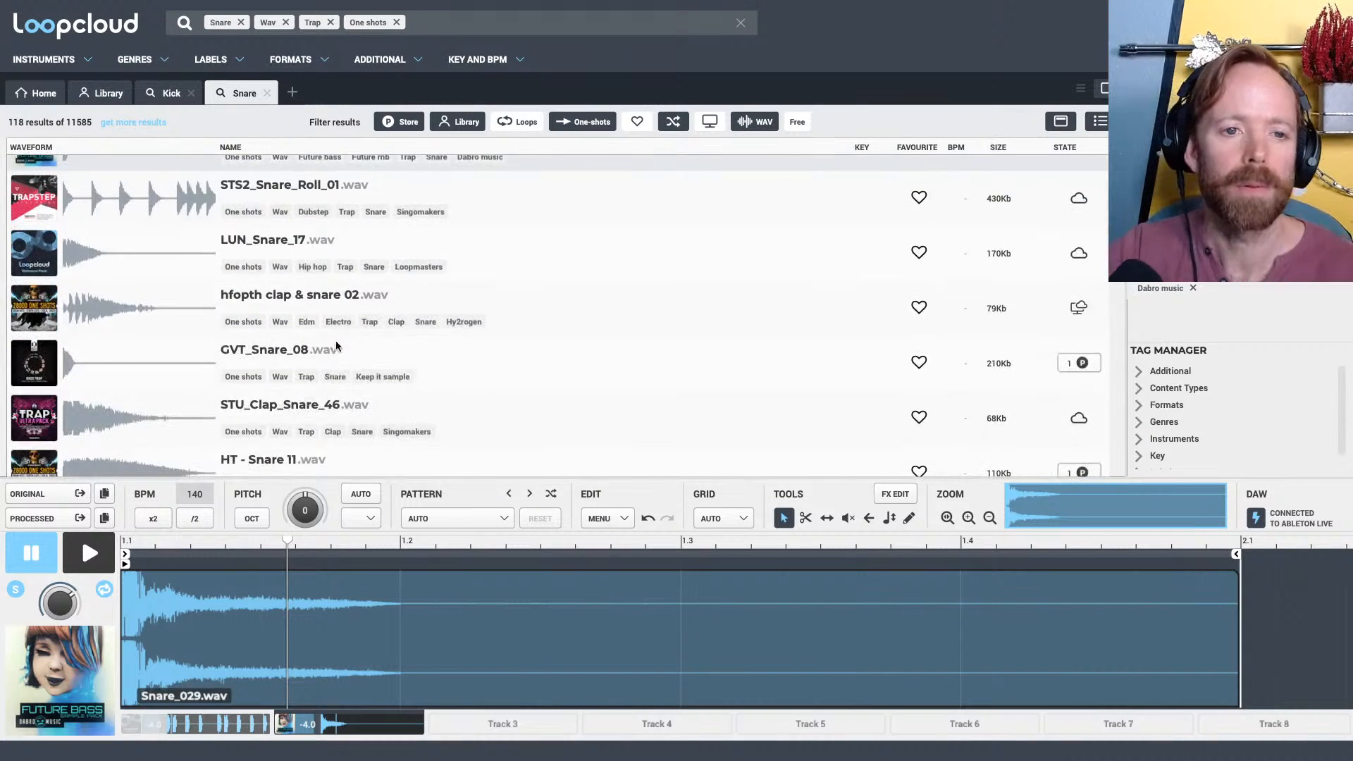
pyautogui.click(317, 349)
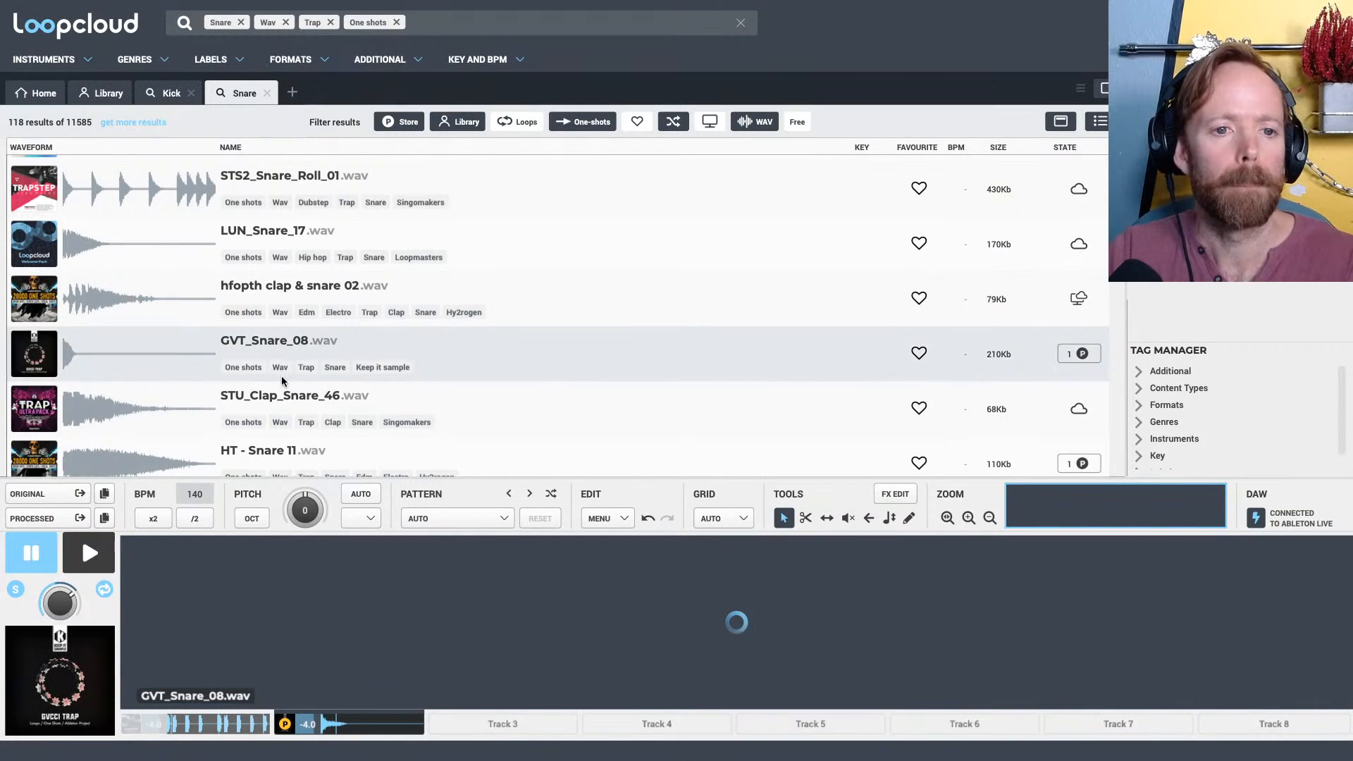
pyautogui.scroll(1, 272, 303)
pyautogui.scroll(3, 271, 309)
pyautogui.click(268, 331)
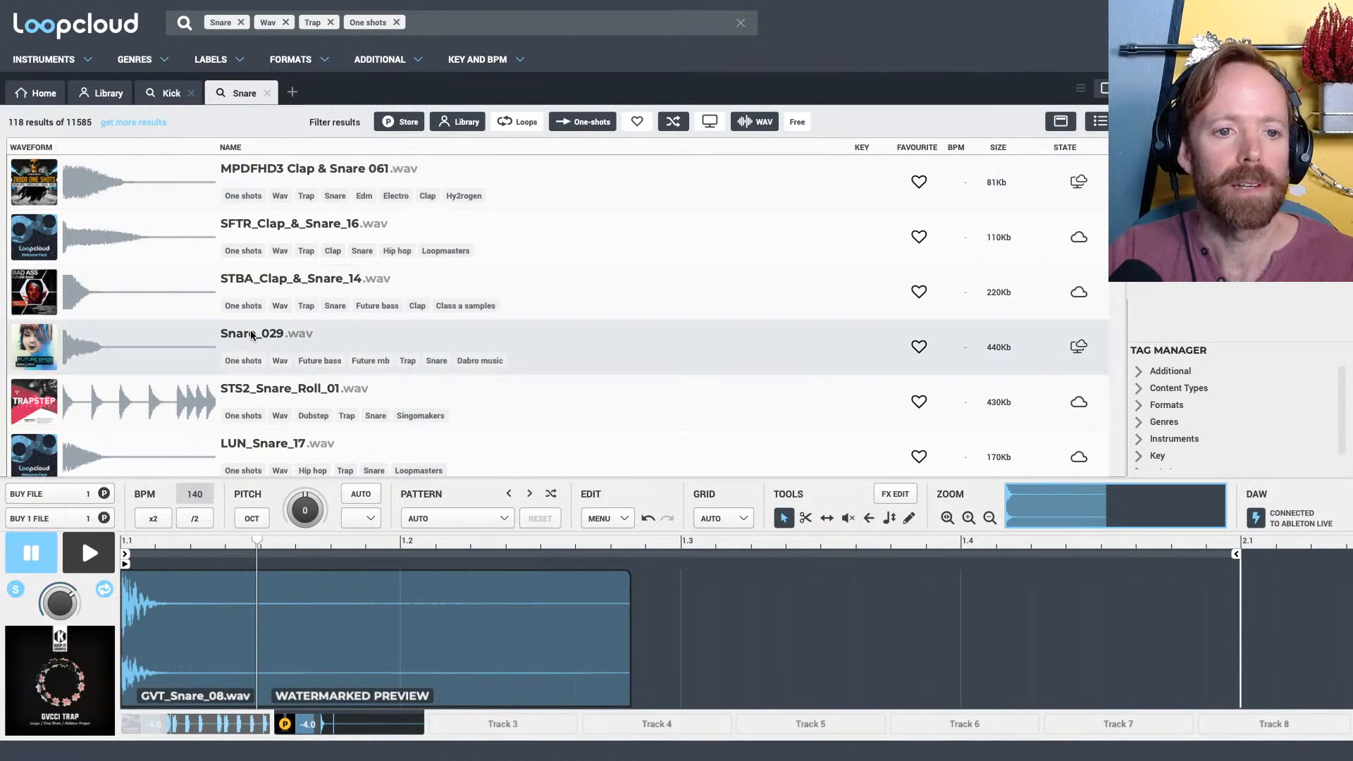
# Place a single shortened Snare_029.wav hit on Track 2 from beat 1.3 to 1.4 and check it in playback with the kick
pyautogui.click(262, 283)
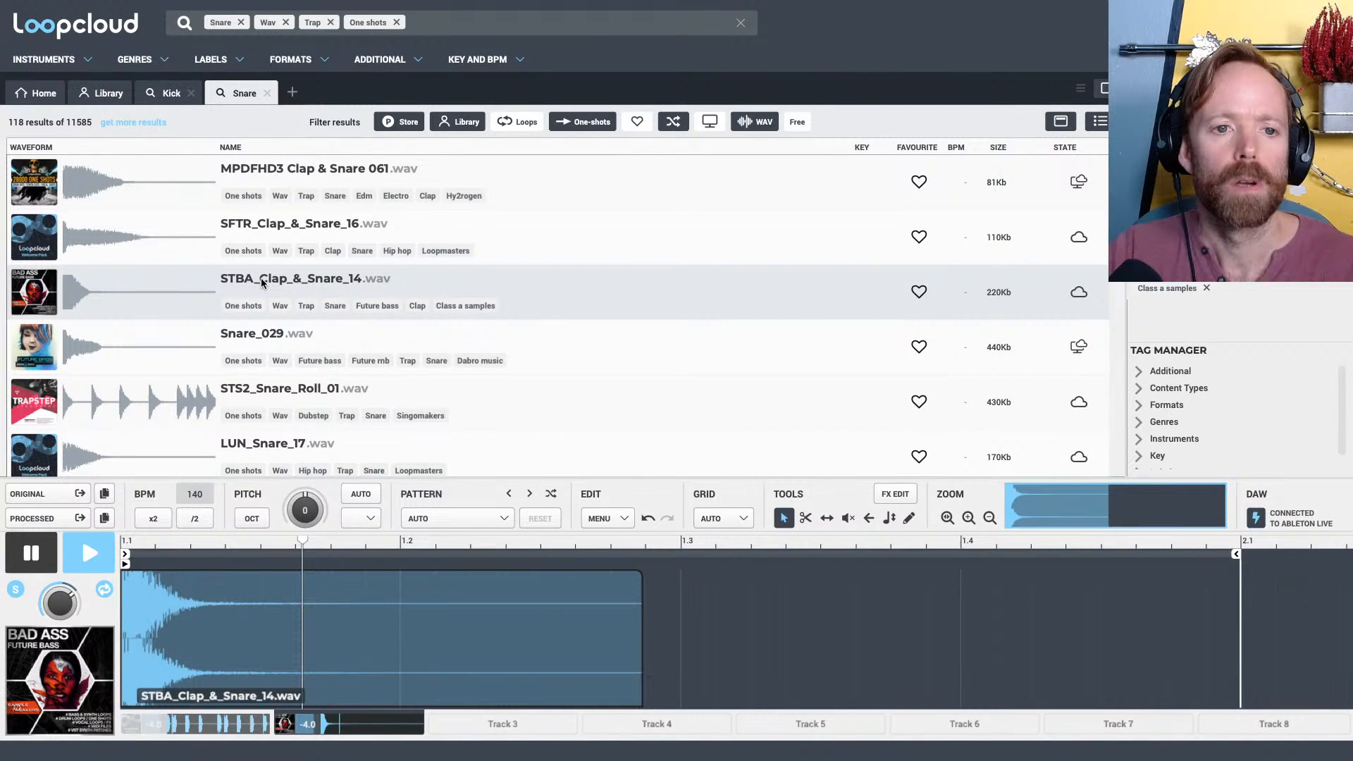
pyautogui.press('Down')
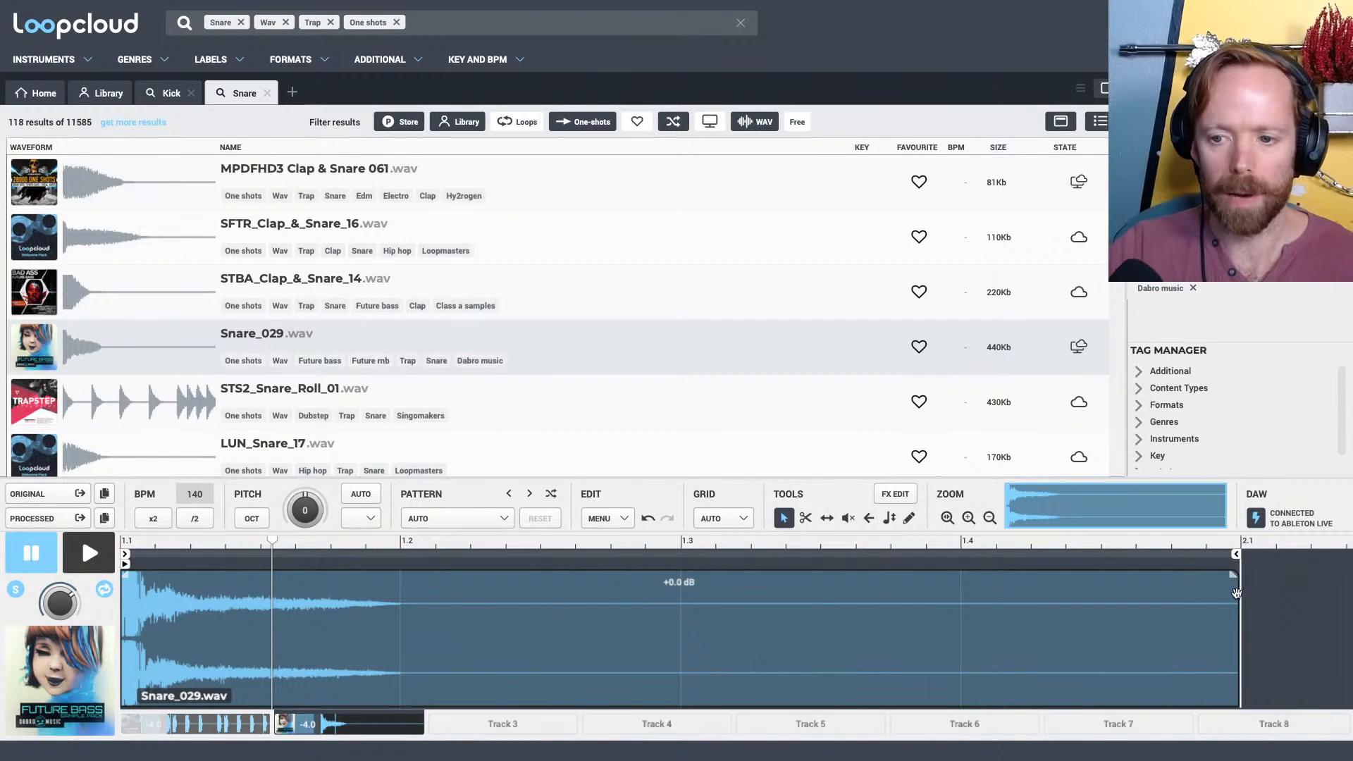
pyautogui.moveTo(1240, 592); pyautogui.dragTo(741, 618)
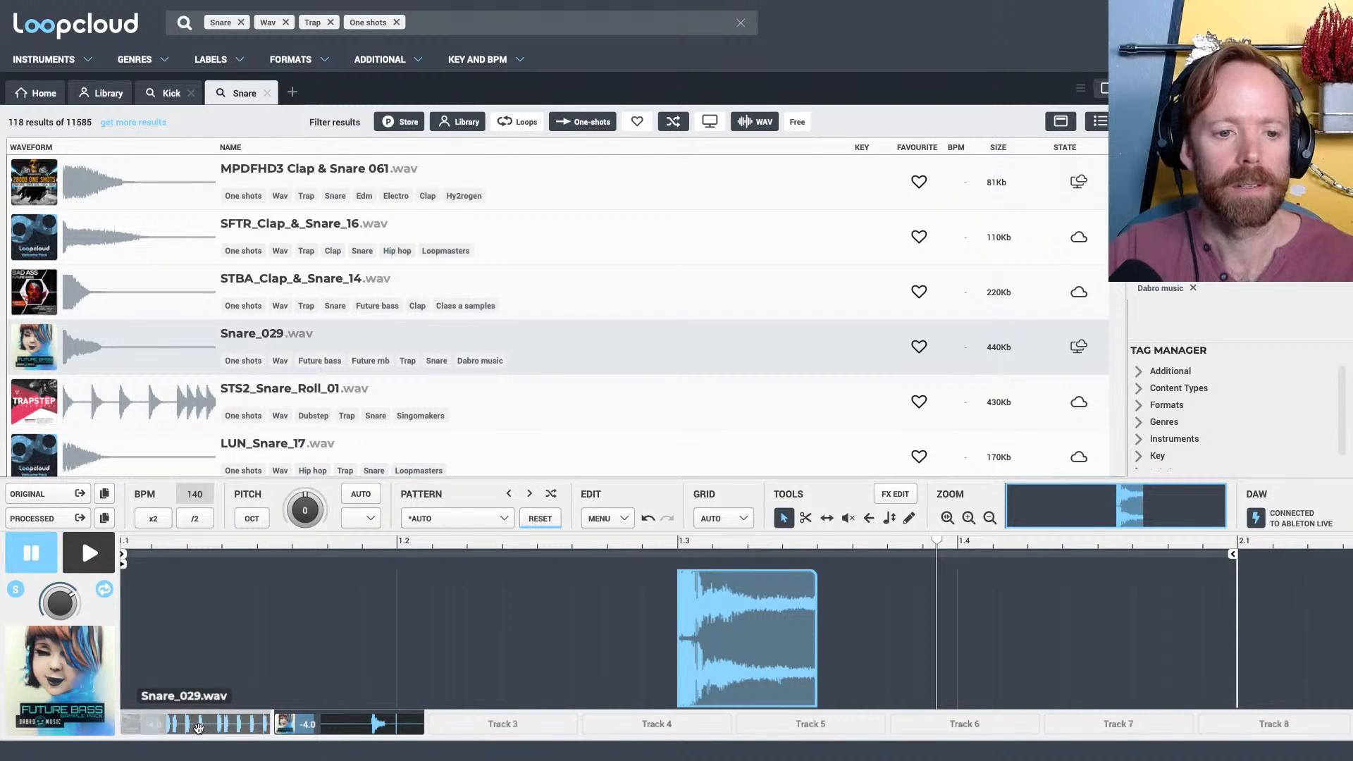
pyautogui.press('space')
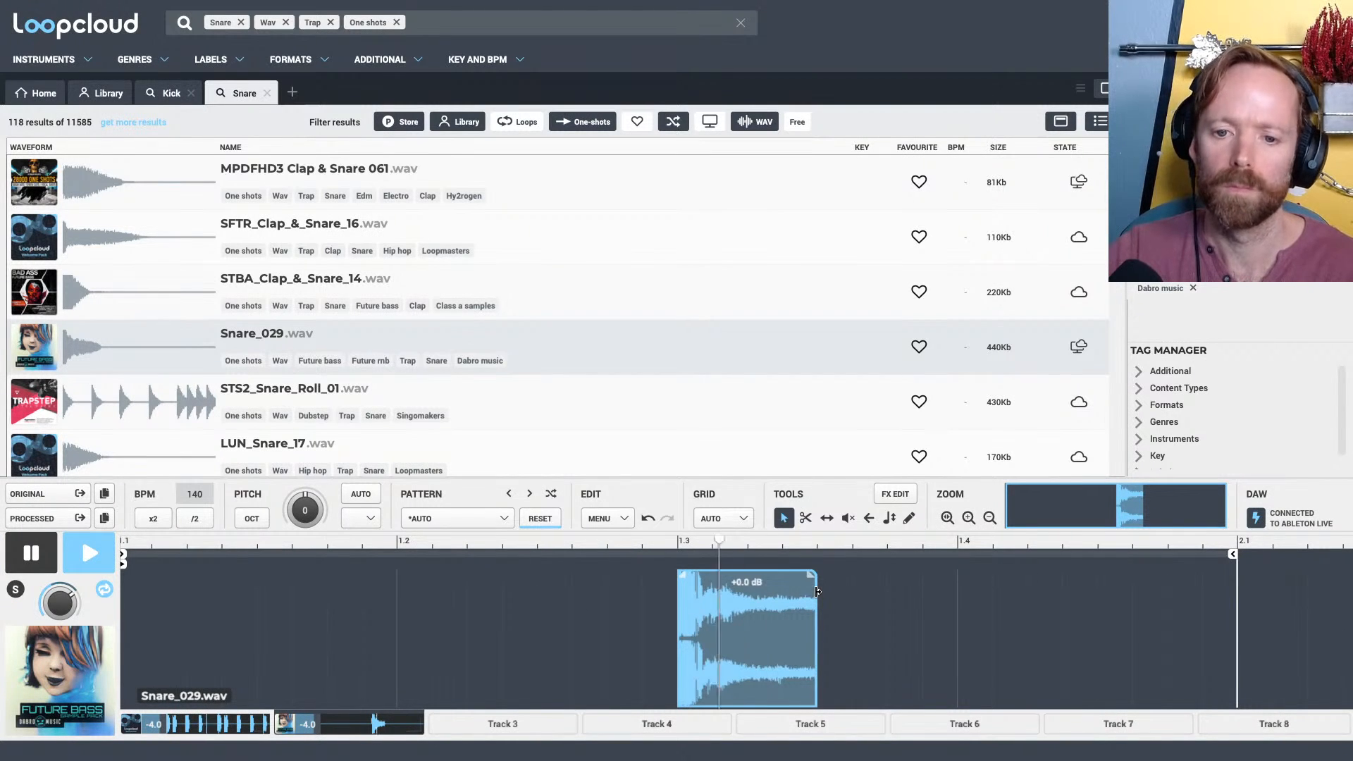
pyautogui.moveTo(816, 599); pyautogui.dragTo(956, 589)
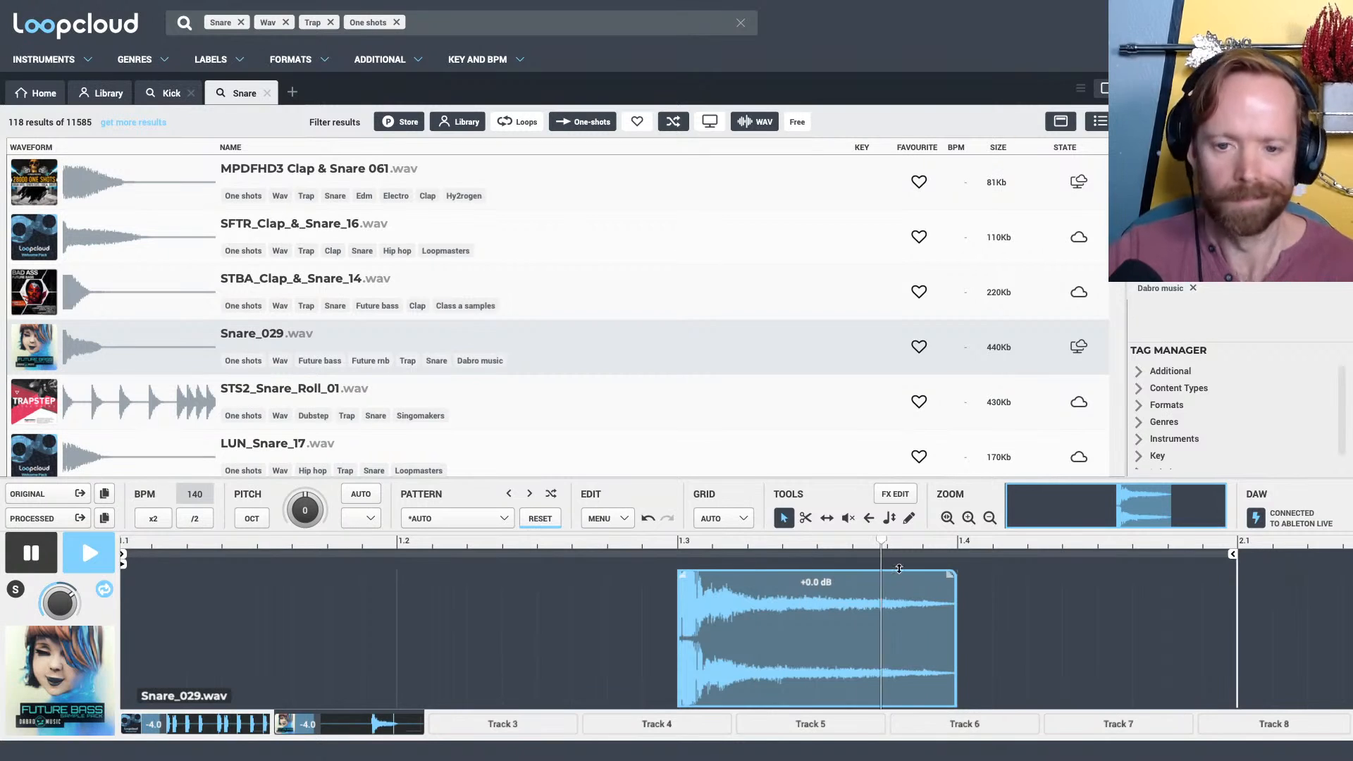
pyautogui.moveTo(1143, 543); pyautogui.dragTo(1118, 477)
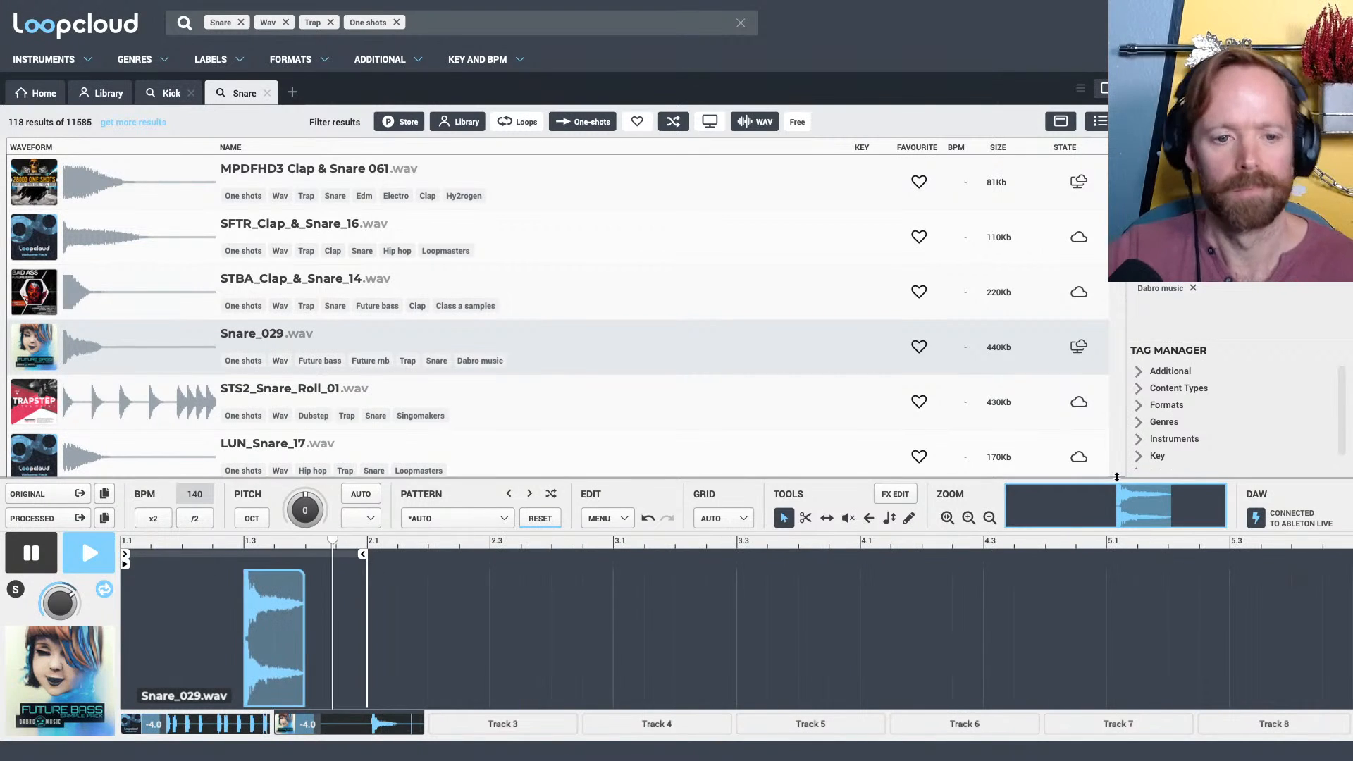
pyautogui.press('space')
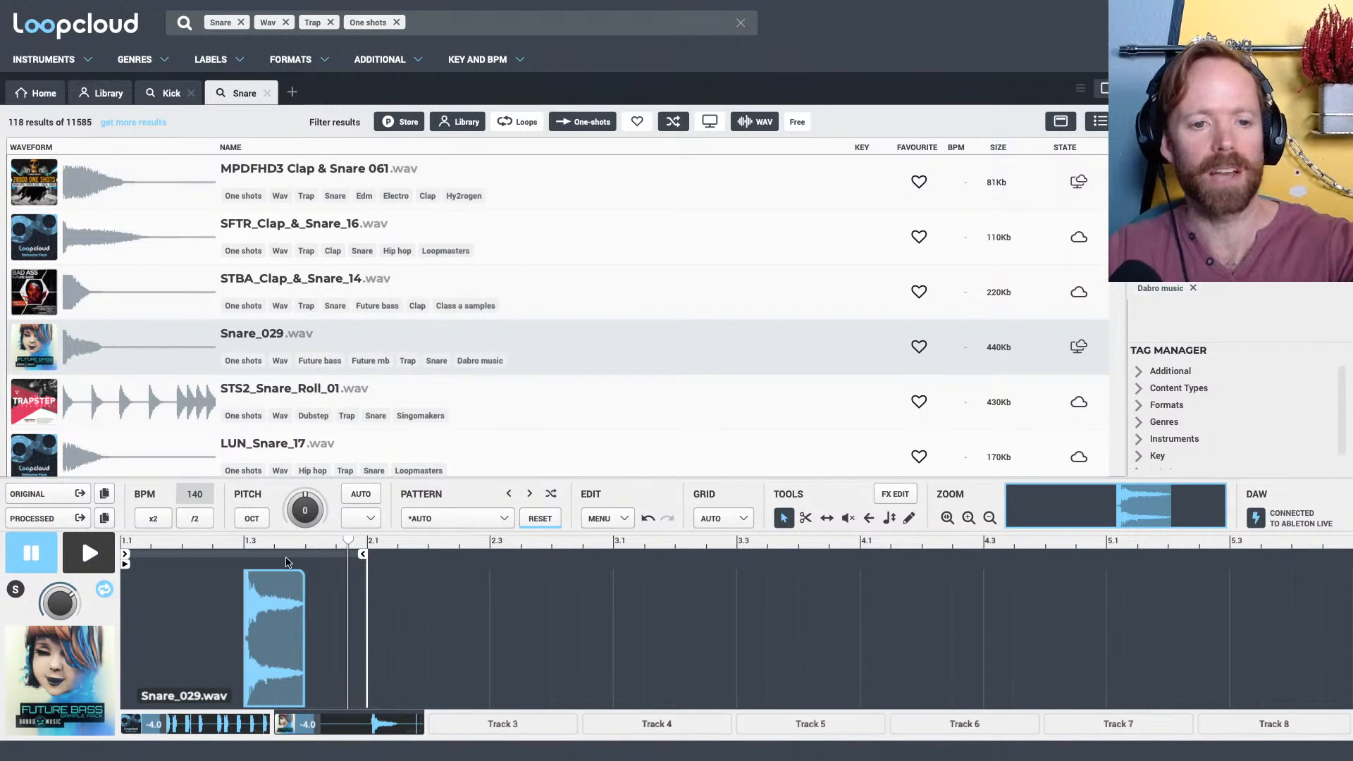
# Audition STU_Clap_Snare_46.wav, HT - Snare 11.wav and TxD_Snare_02.wav in the snare's place, and return to Snare_029.wav
pyautogui.moveTo(244, 547); pyautogui.dragTo(283, 387)
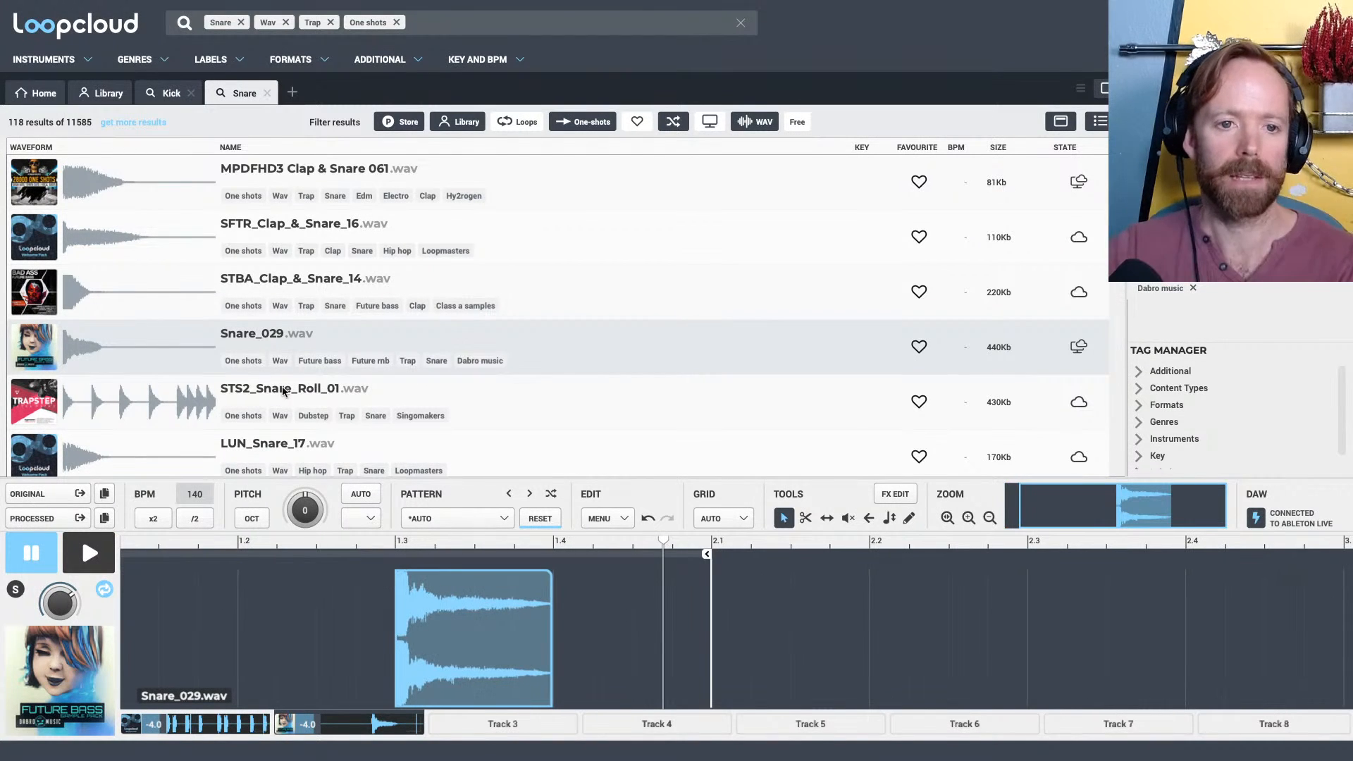
pyautogui.scroll(-5, 282, 344)
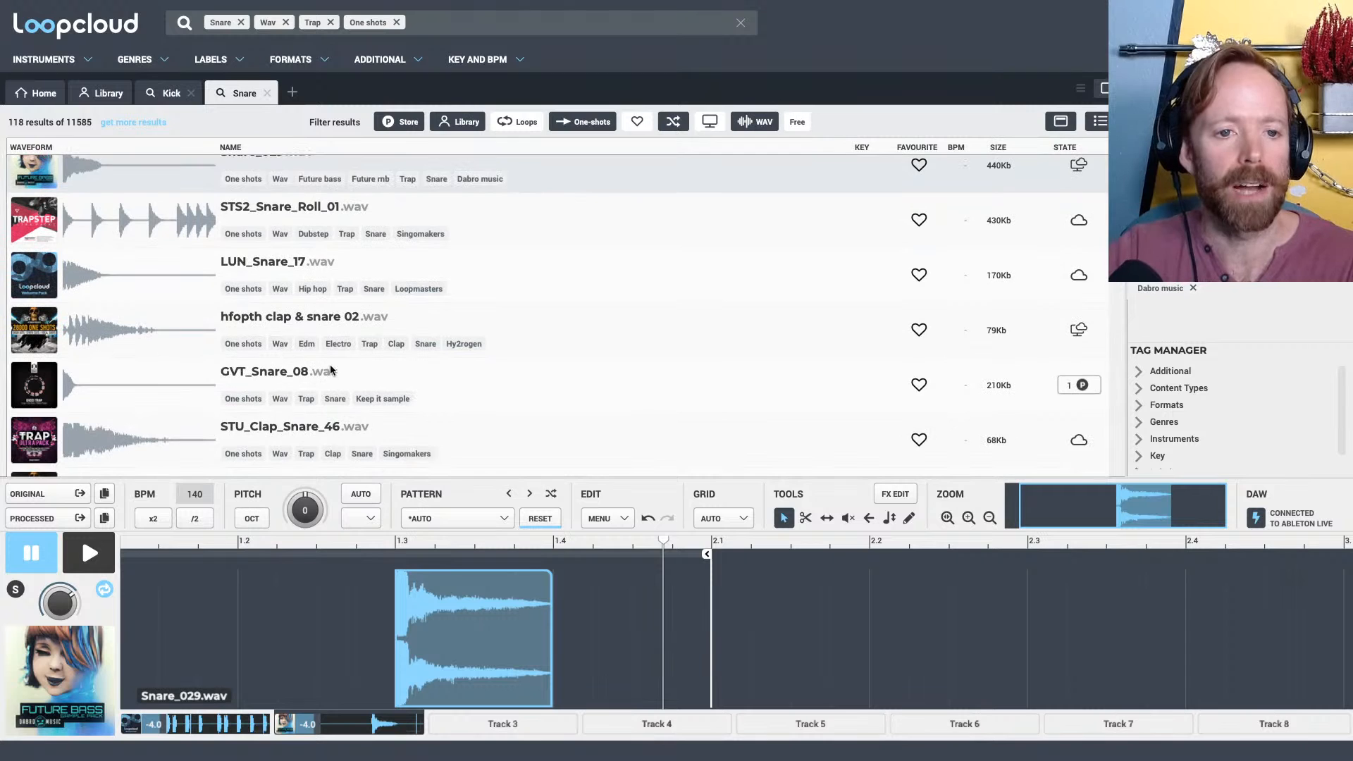
pyautogui.click(276, 337)
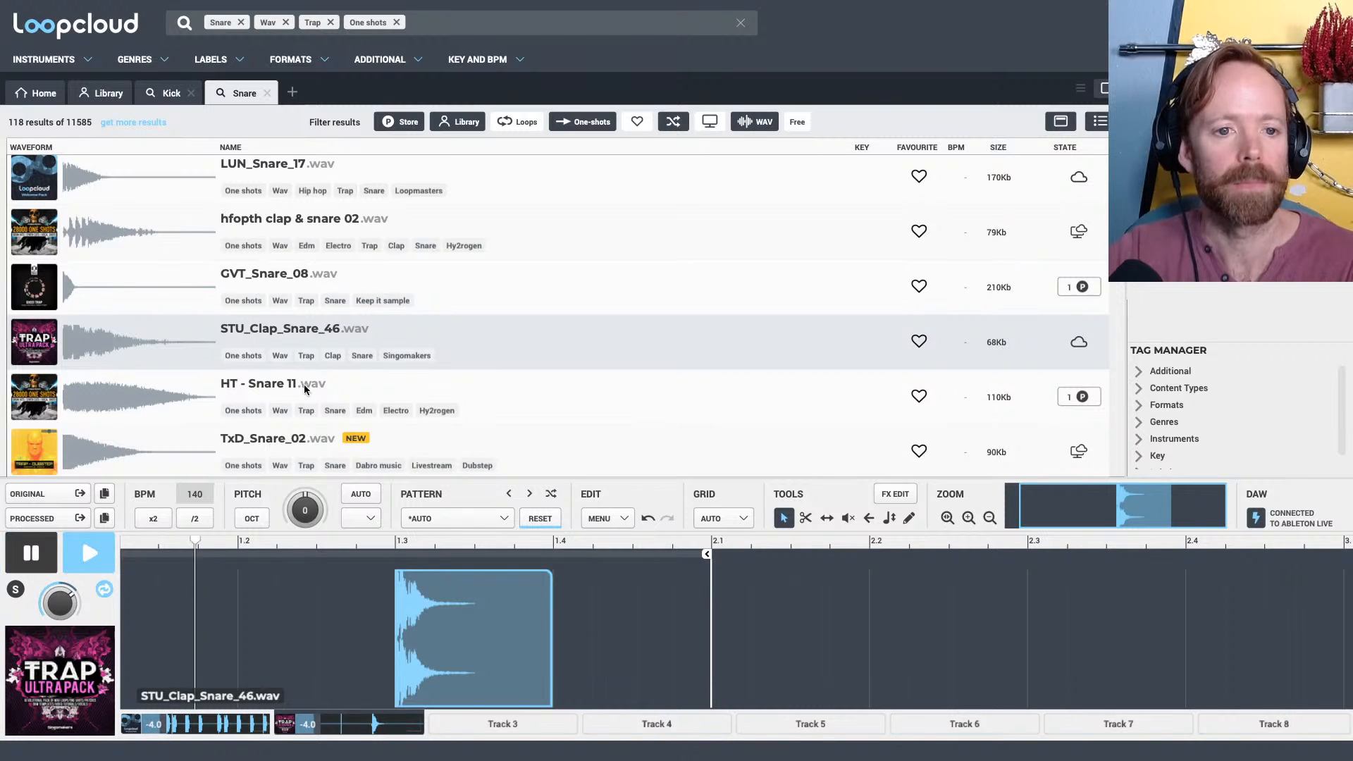
pyautogui.click(276, 387)
pyautogui.scroll(-2, 316, 362)
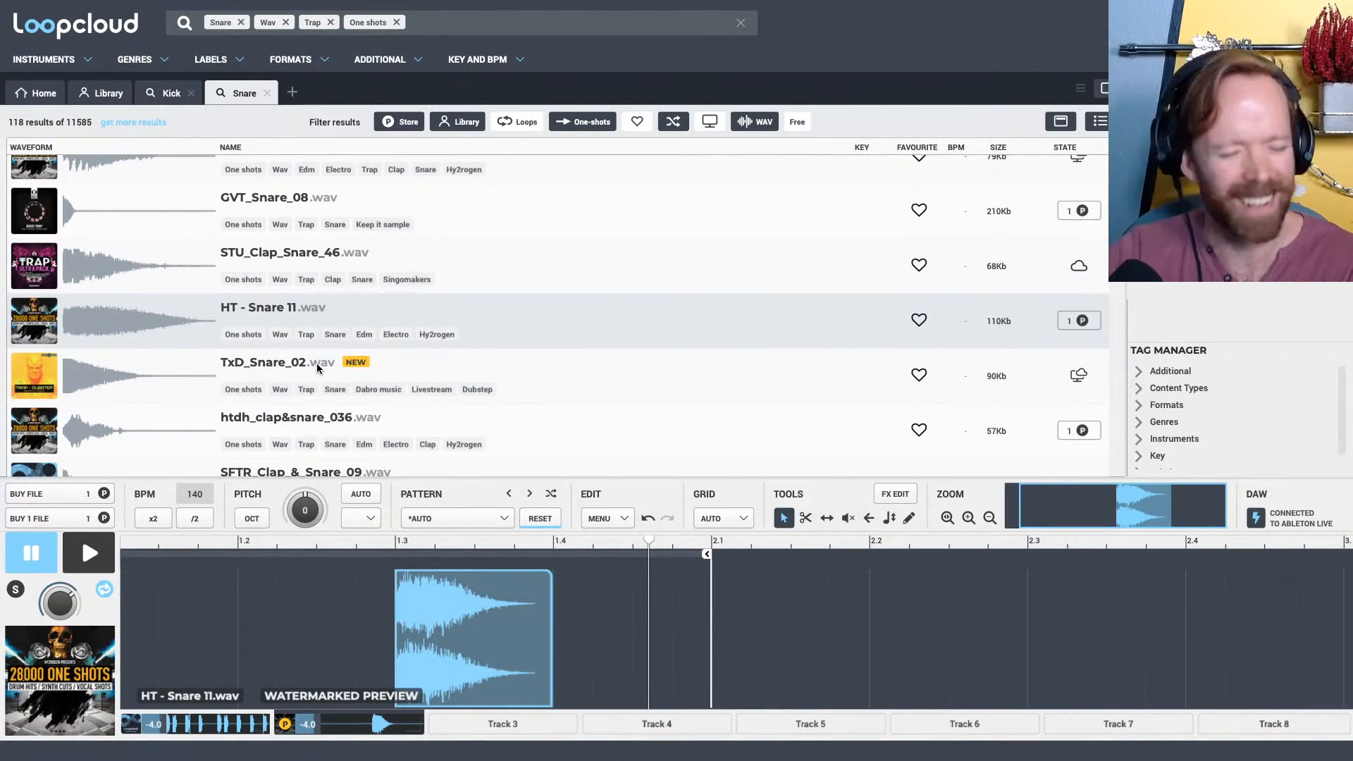
pyautogui.press('space')
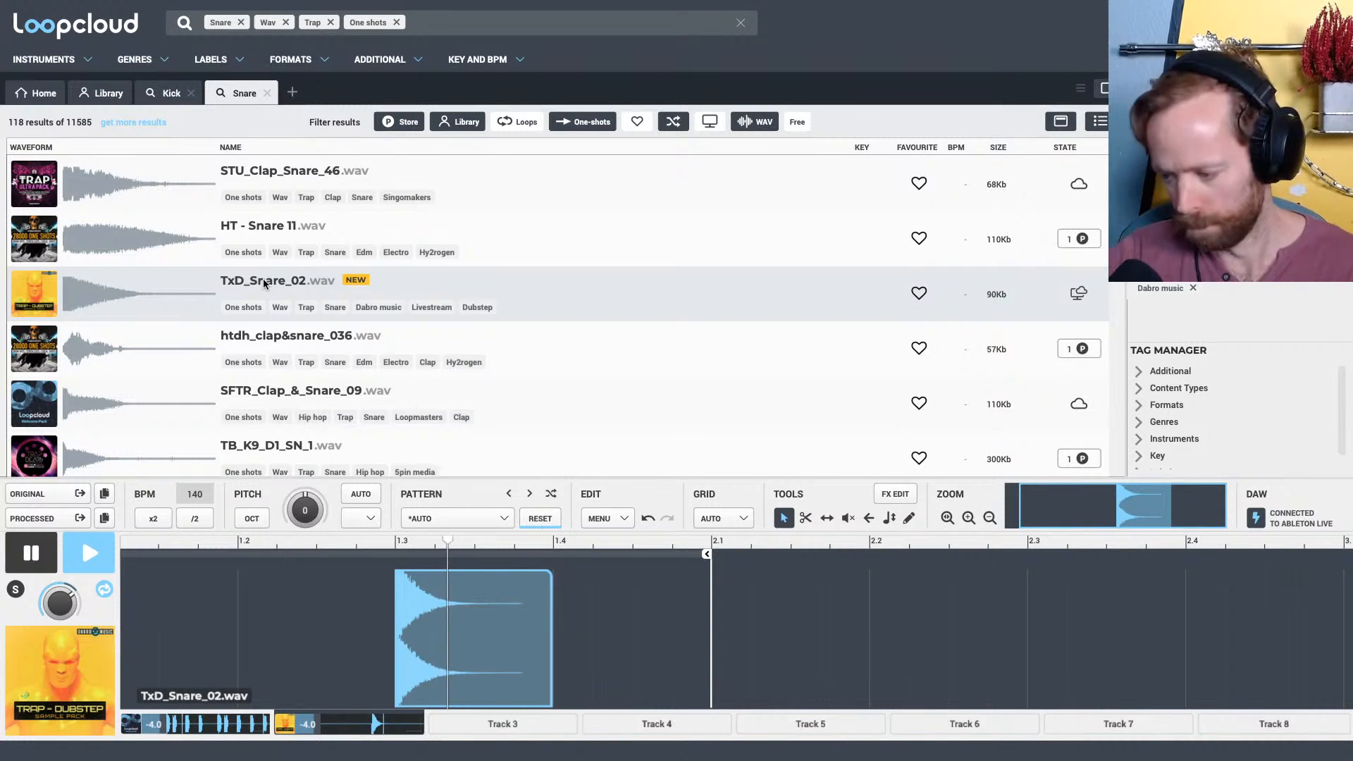
pyautogui.press('space')
pyautogui.scroll(3, 268, 288)
pyautogui.scroll(3, 268, 288)
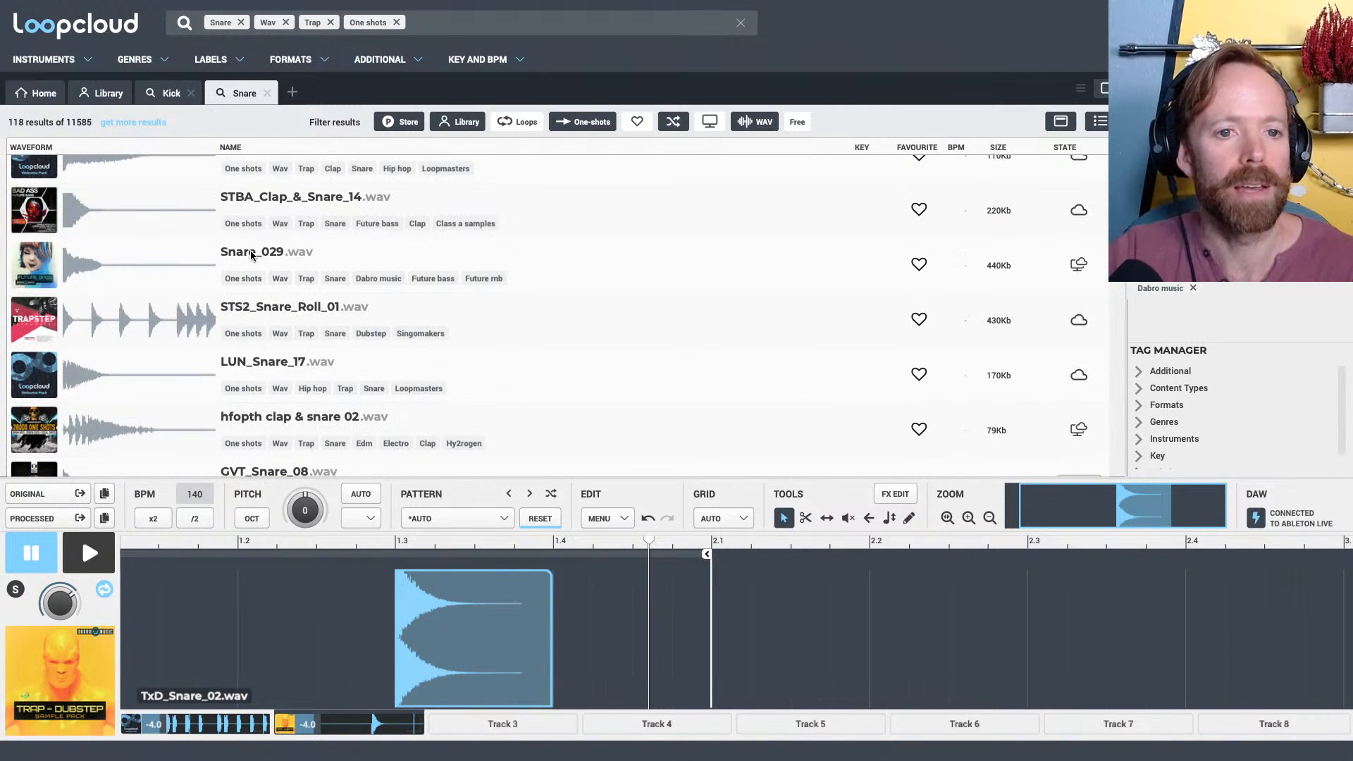
pyautogui.click(252, 255)
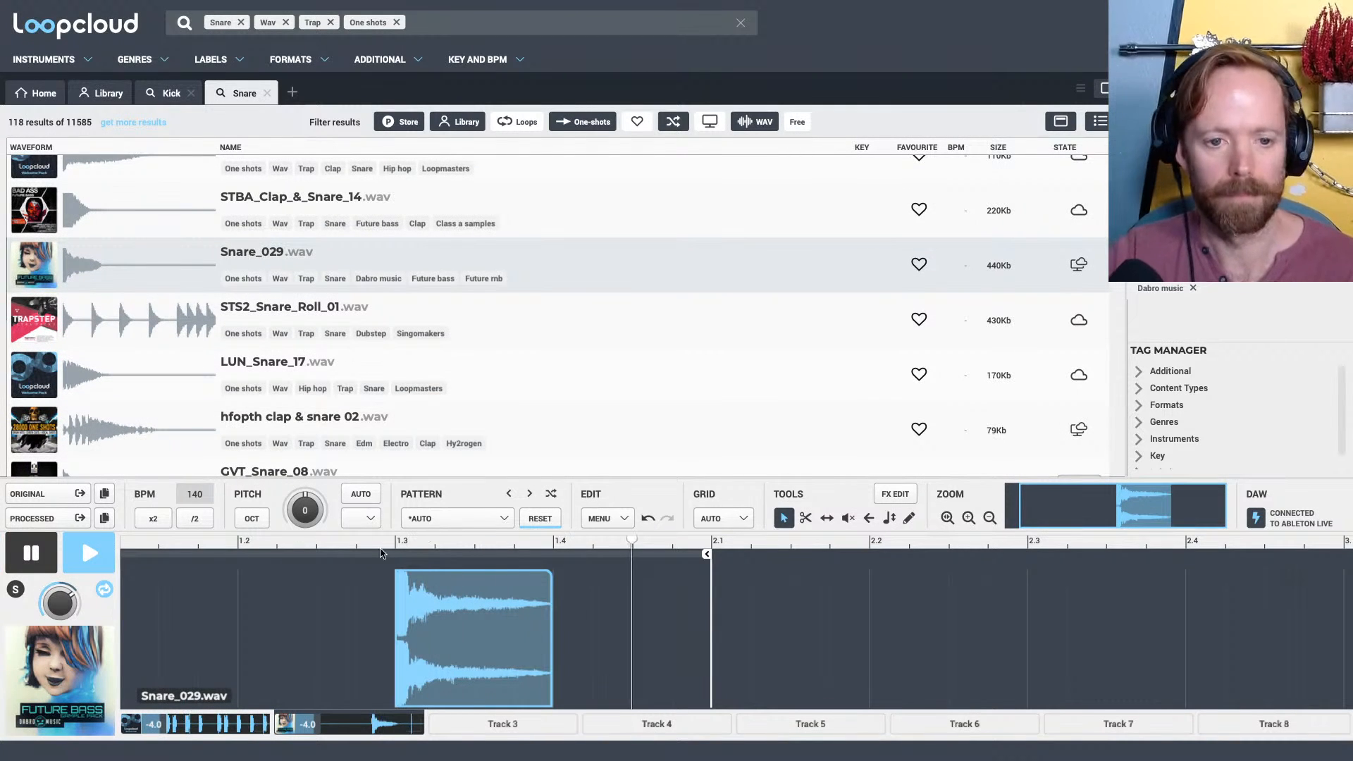
pyautogui.press('space')
# Duplicate the whole first bar of the snare track into bar 2
pyautogui.moveTo(364, 542); pyautogui.dragTo(365, 501)
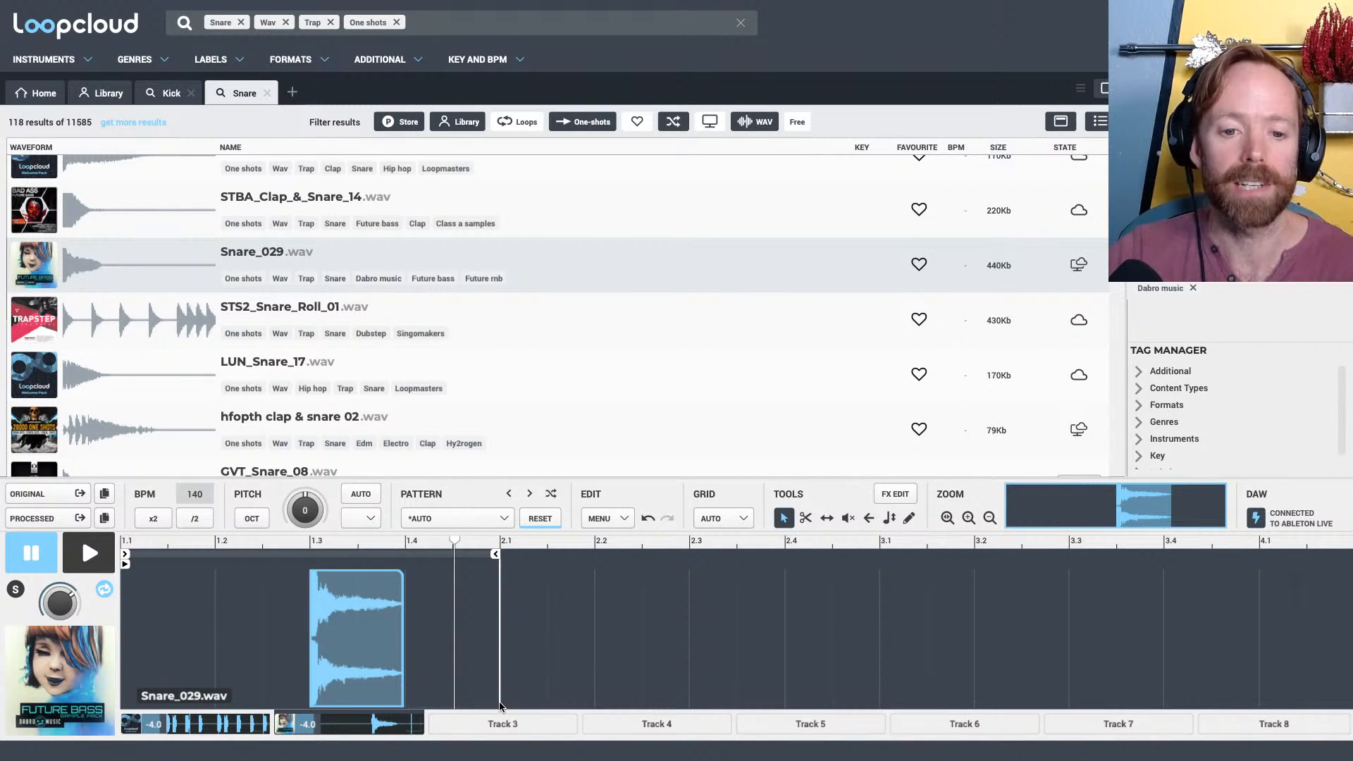
pyautogui.moveTo(499, 704); pyautogui.dragTo(138, 591)
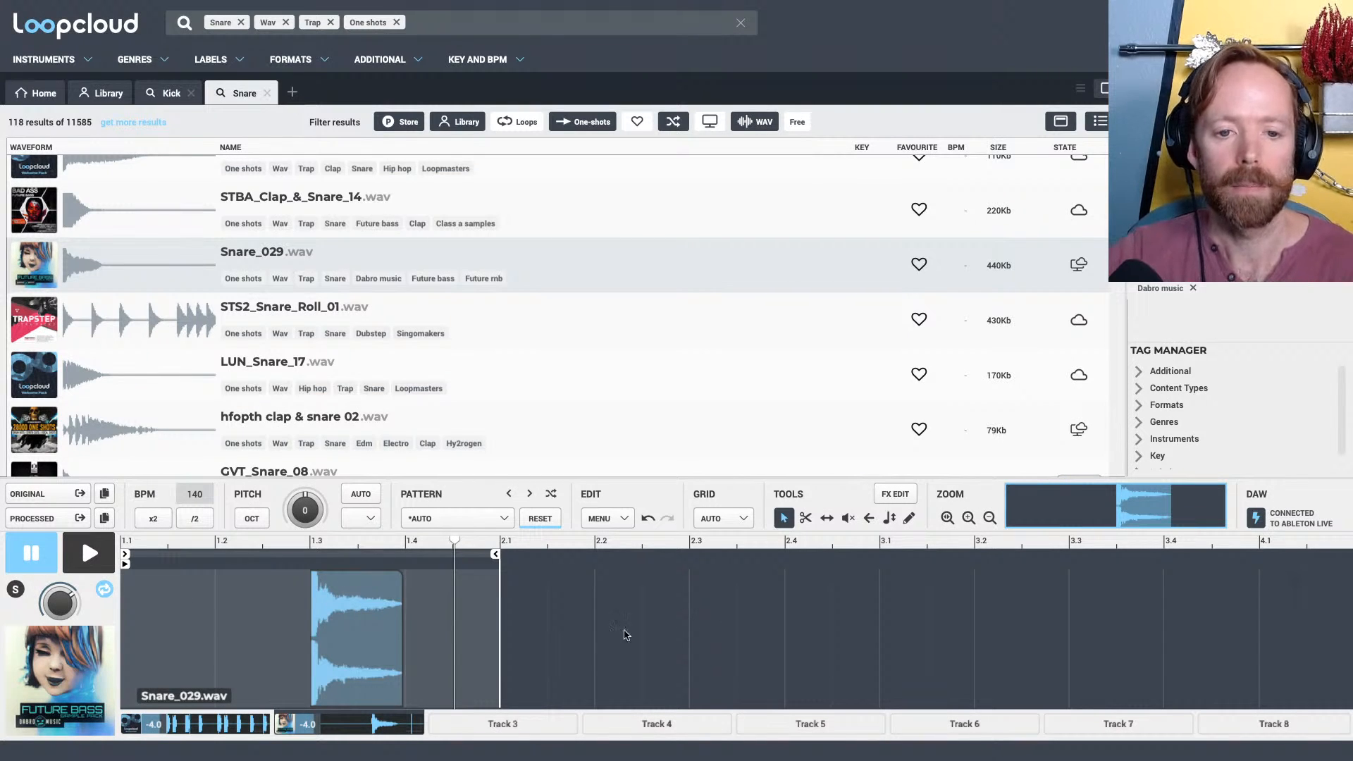
pyautogui.hotkey('ctrl', 'd')
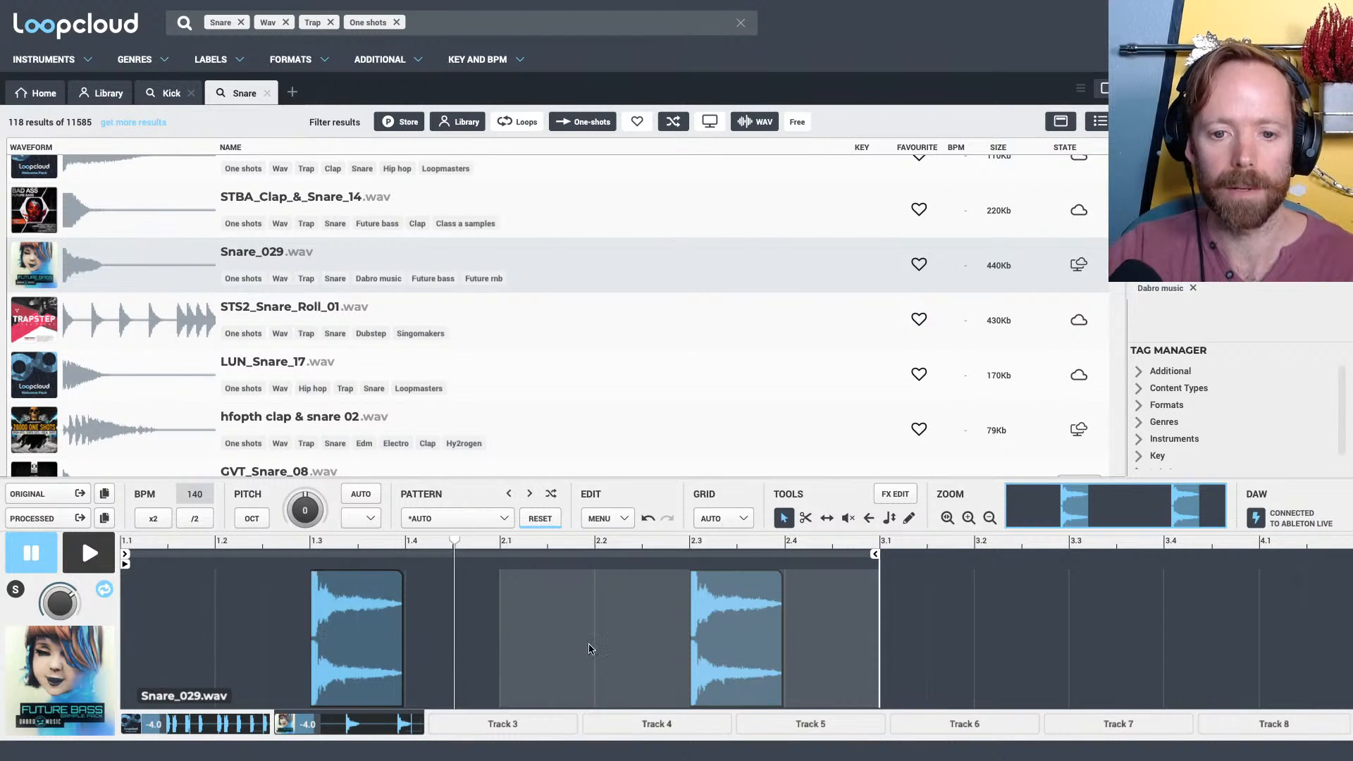
# Copy the second-bar snare hit to about midway between 2.1 and 2.2 and reverse the copy
pyautogui.click(701, 624)
pyautogui.moveTo(667, 476); pyautogui.dragTo(669, 384)
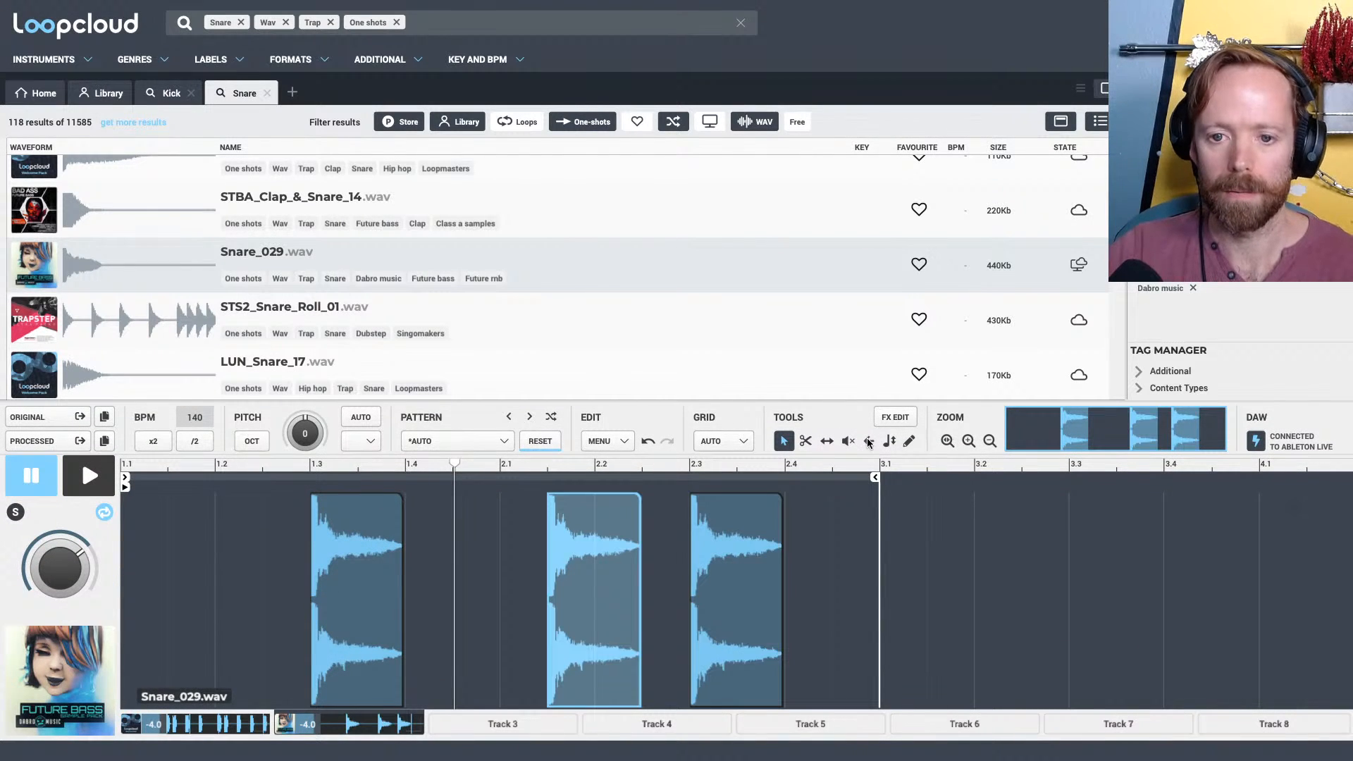
pyautogui.click(869, 442)
pyautogui.click(585, 580)
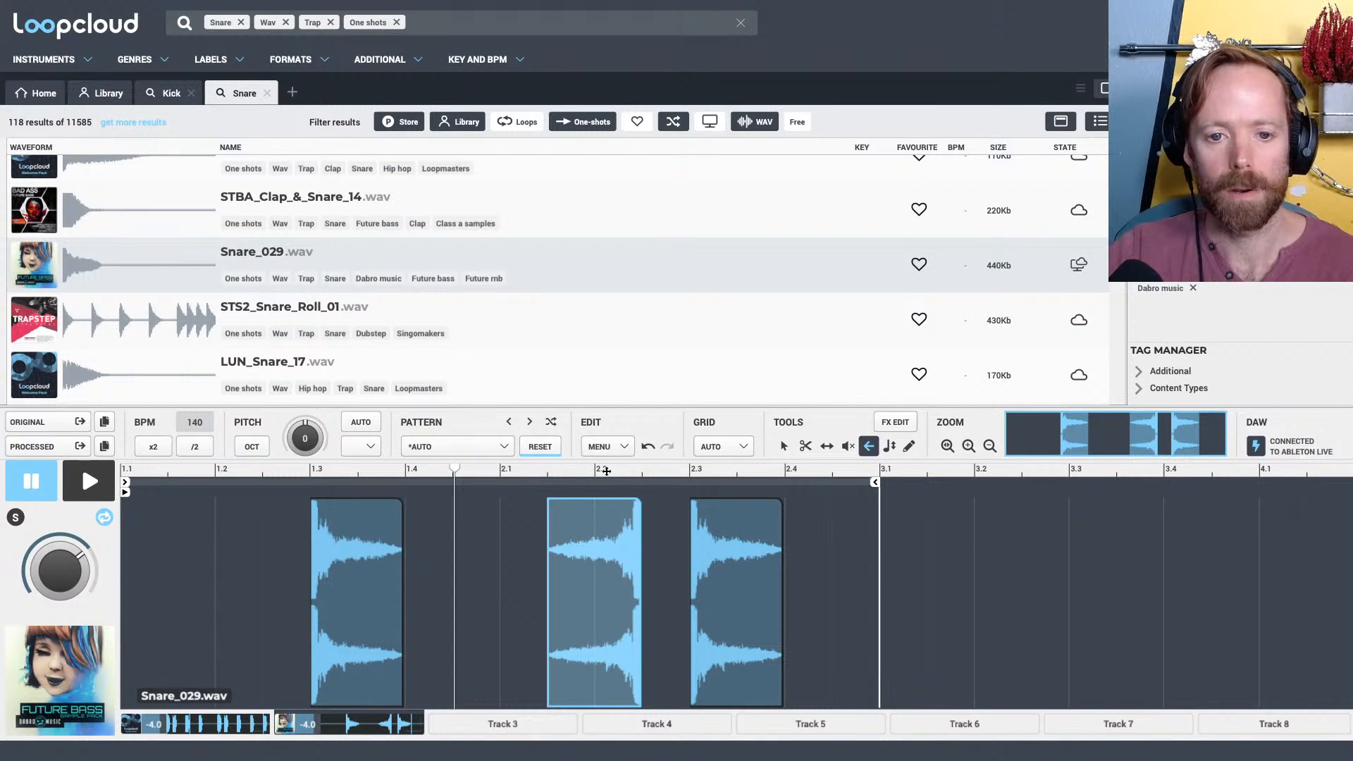
# Lower the reversed snare to -4.8 dB, move it to end just before the hit at 2.3, and check the snare pattern in playback
pyautogui.moveTo(607, 471); pyautogui.dragTo(624, 515)
pyautogui.click(786, 449)
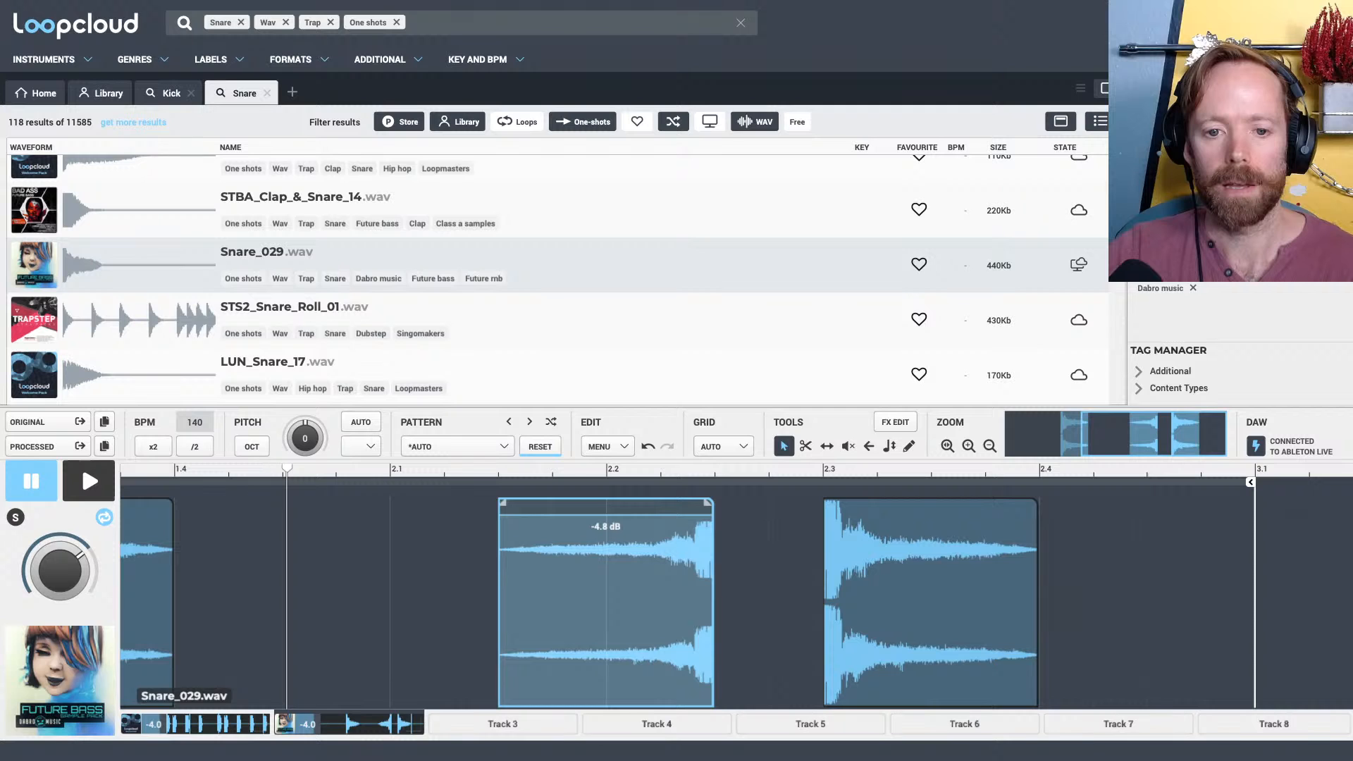
pyautogui.moveTo(620, 568); pyautogui.dragTo(728, 568)
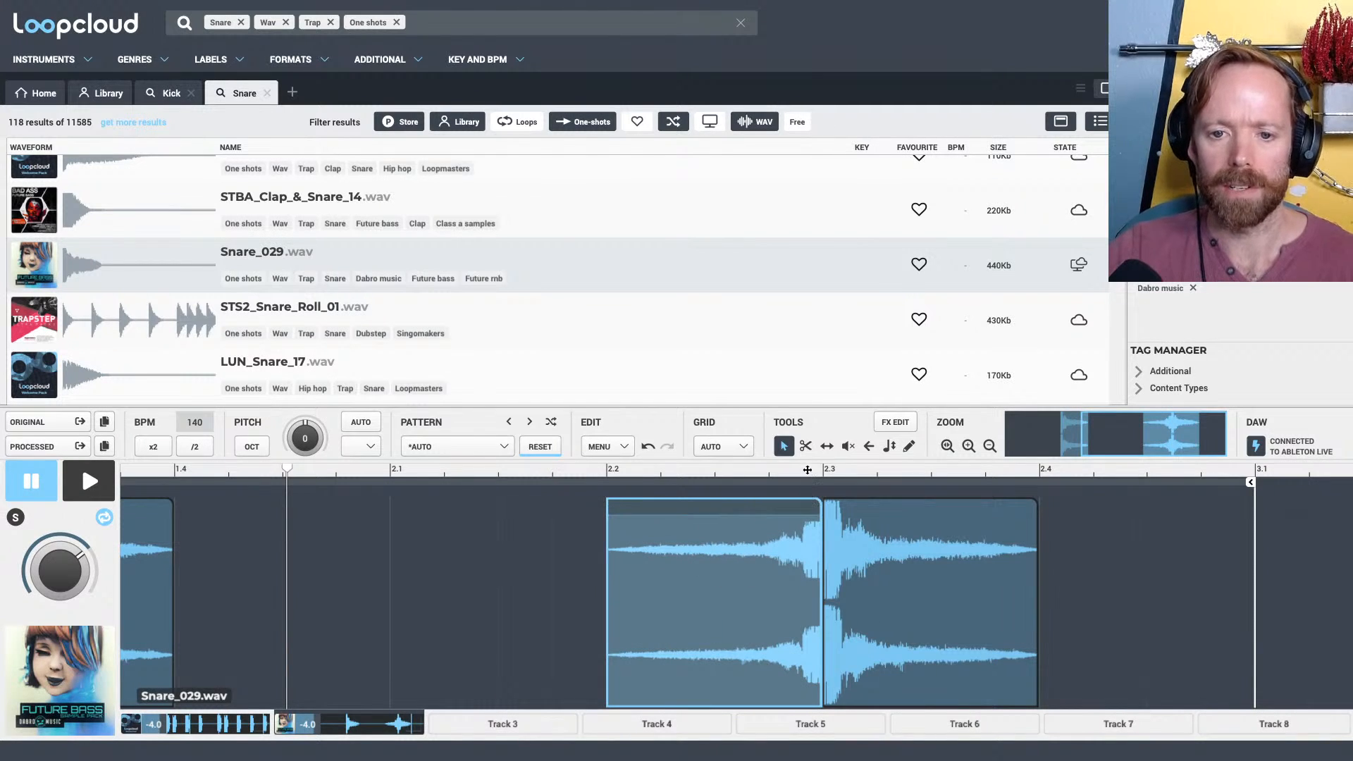
pyautogui.moveTo(808, 471); pyautogui.dragTo(780, 574)
pyautogui.moveTo(773, 488); pyautogui.dragTo(759, 422)
pyautogui.press('space')
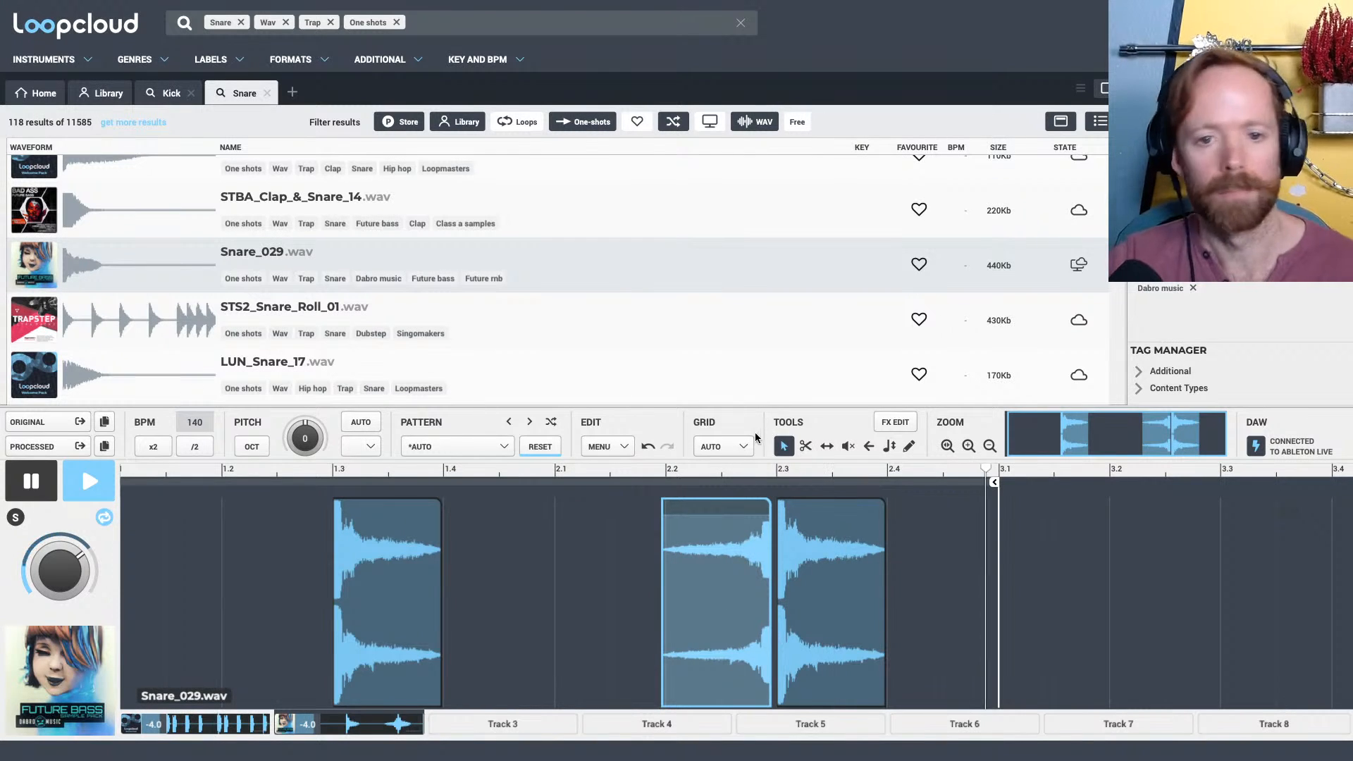
pyautogui.press('space')
pyautogui.moveTo(710, 465); pyautogui.dragTo(773, 429)
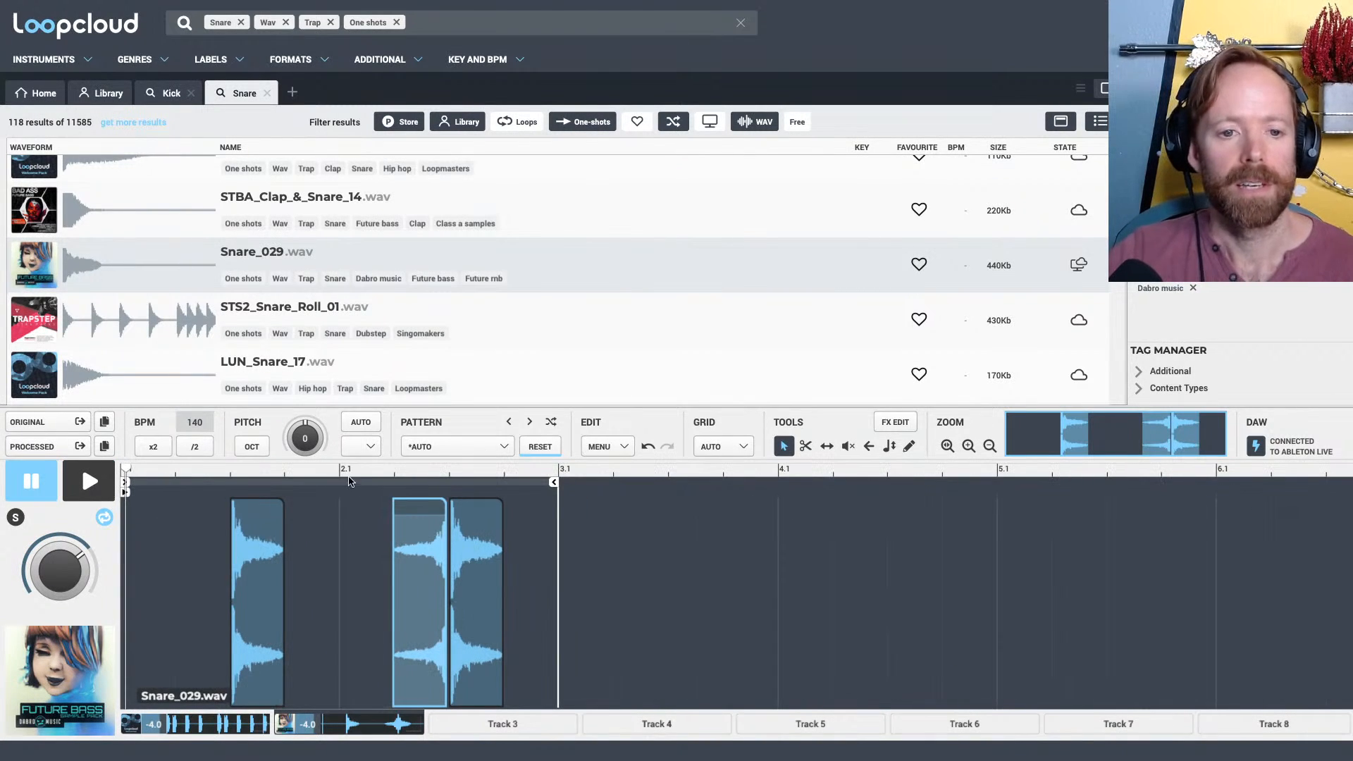
pyautogui.moveTo(344, 471); pyautogui.dragTo(906, 525)
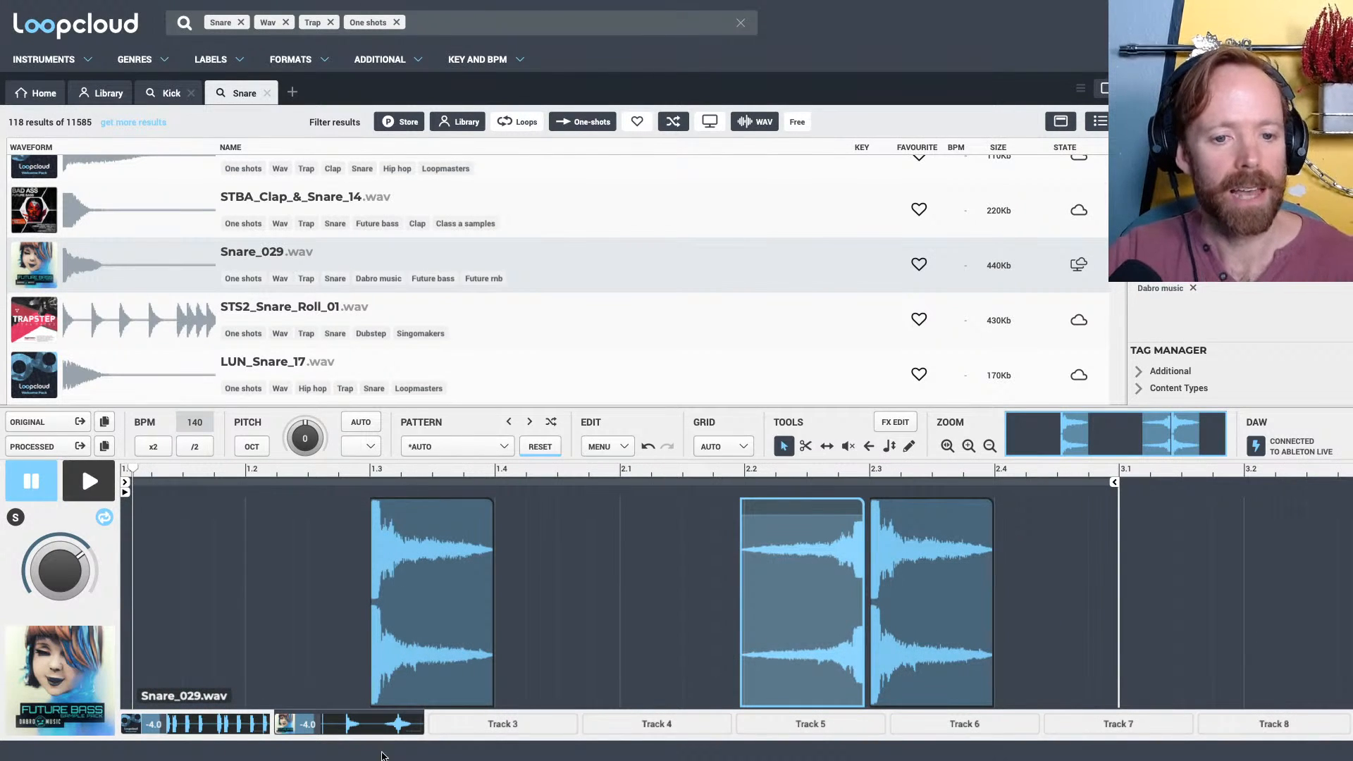
# Select Track 3 and, in a new search tab, find Closed hi hat samples
pyautogui.click(492, 726)
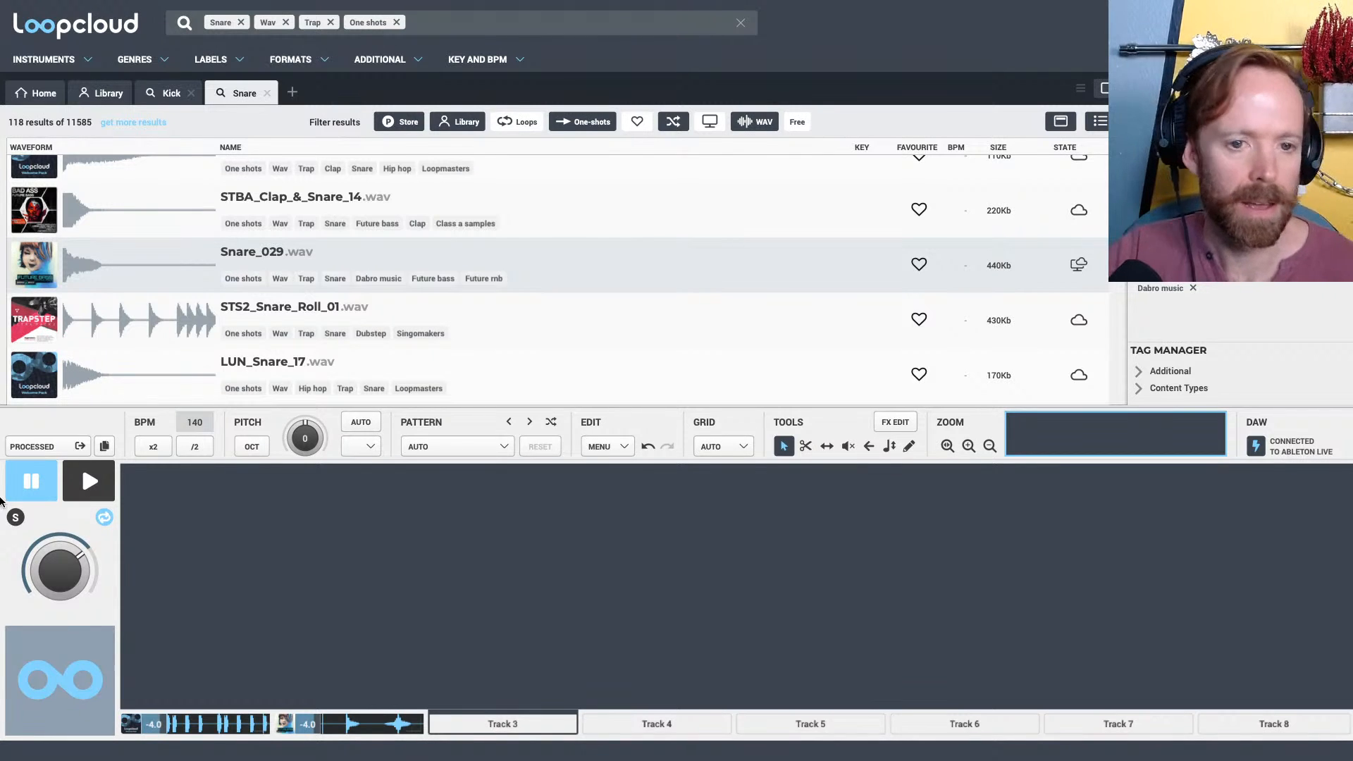
pyautogui.moveTo(492, 406); pyautogui.dragTo(491, 437)
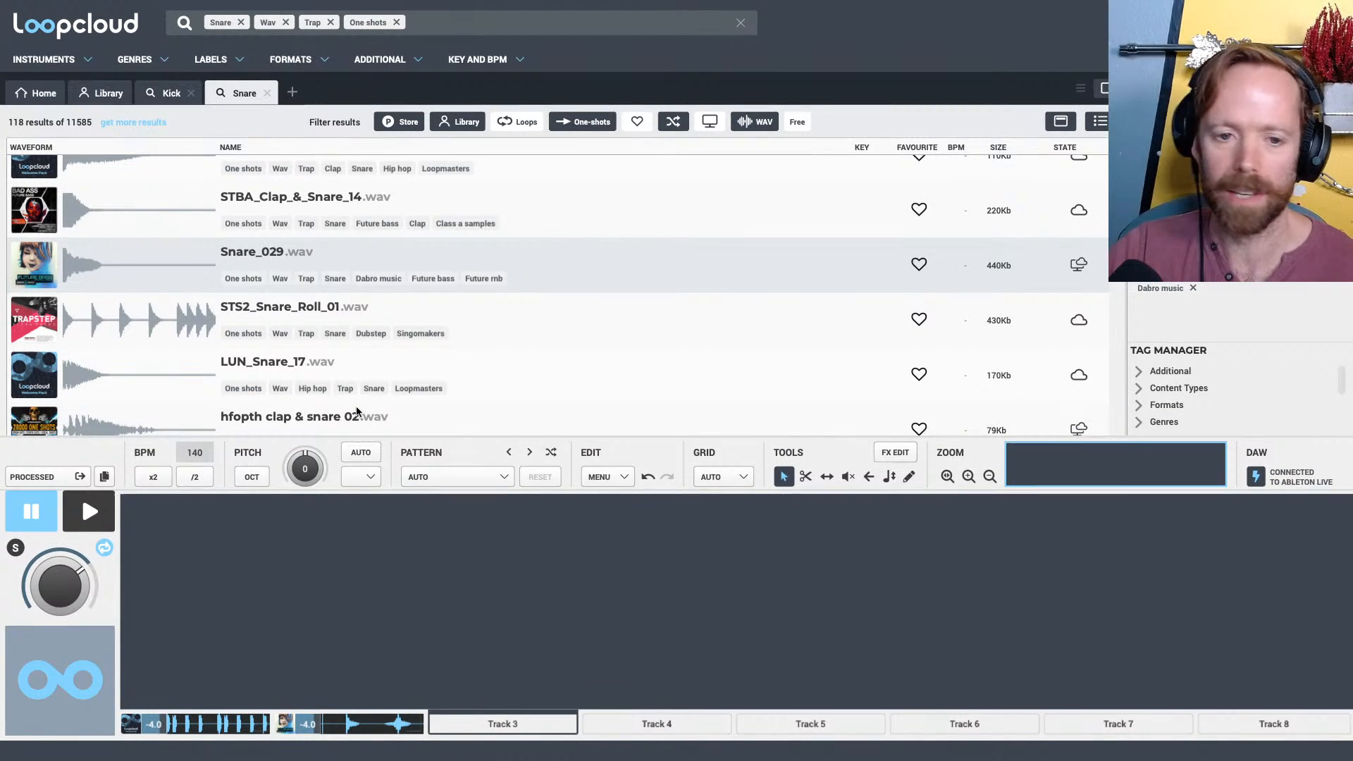
pyautogui.click(292, 92)
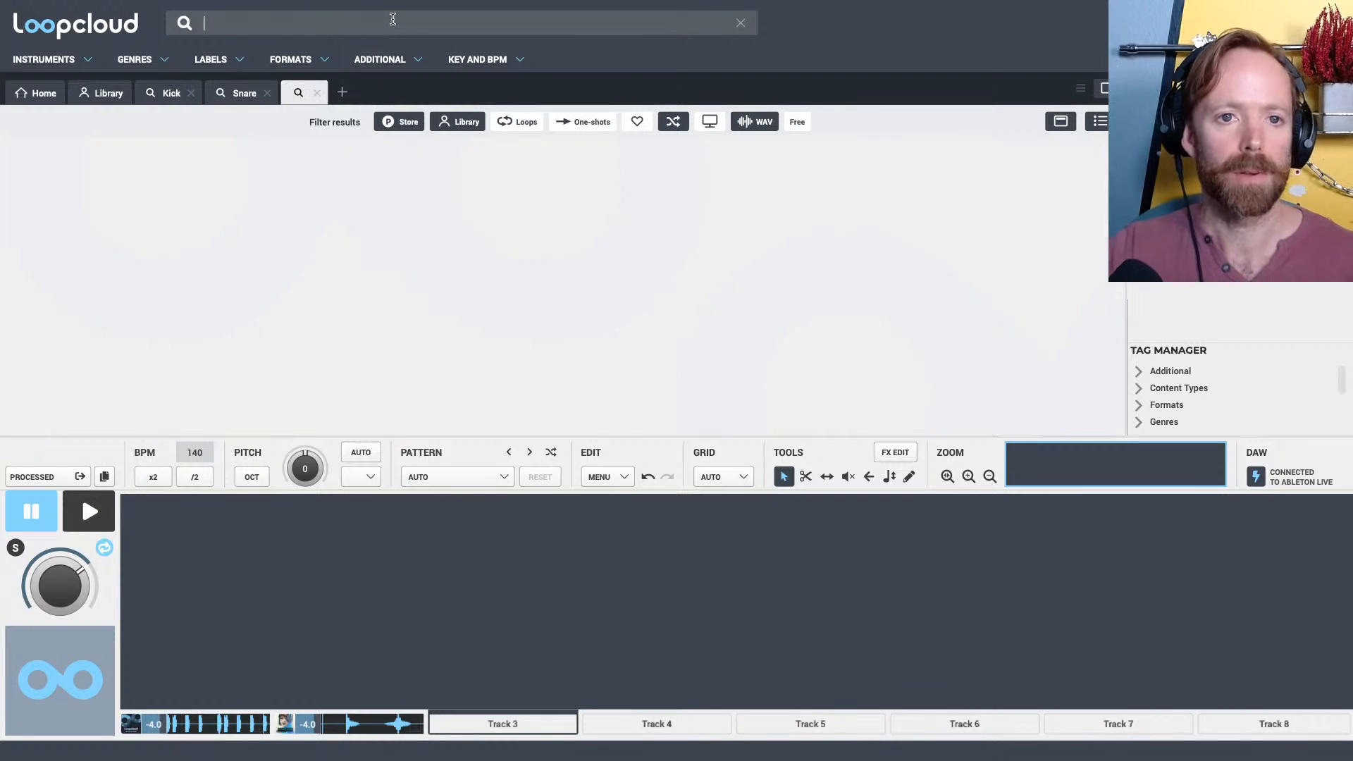
pyautogui.write('hat')
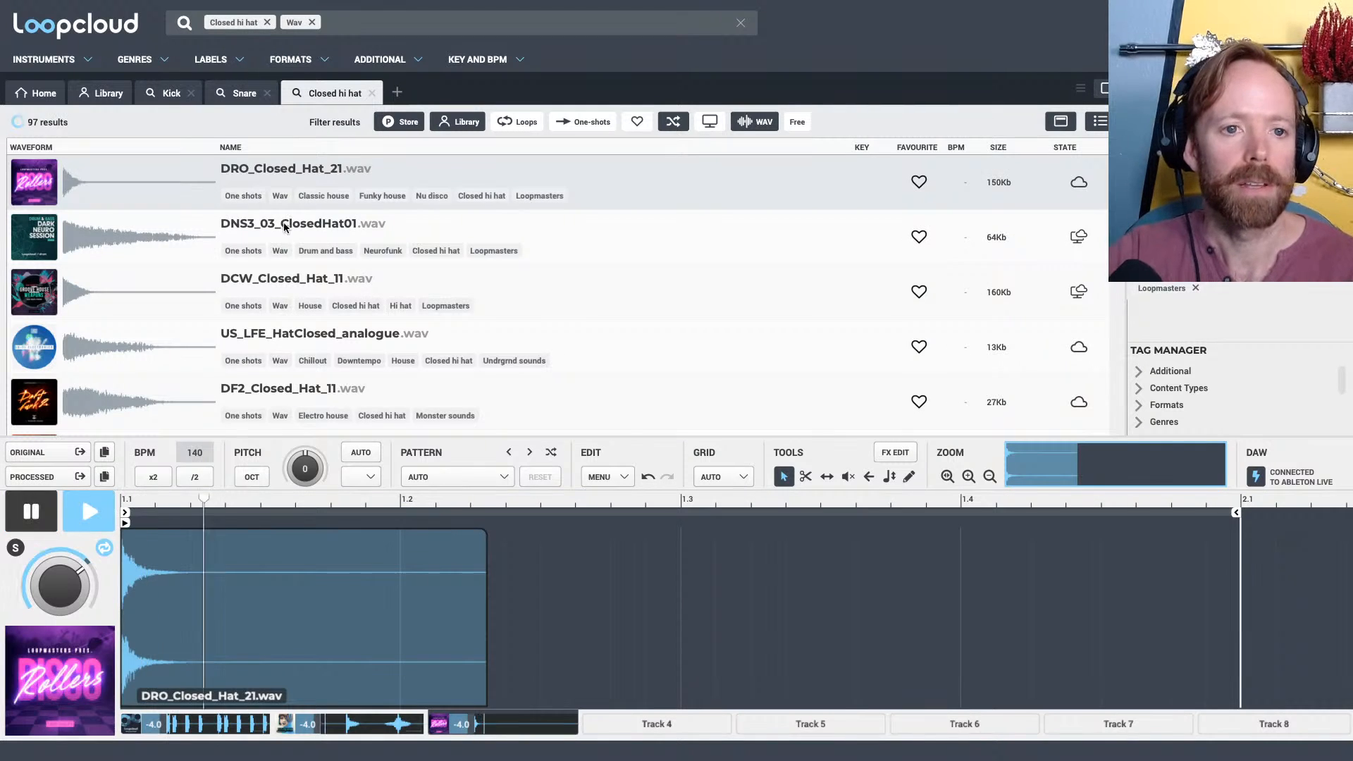
# Solo Track 3 and try DNS3_03_ClosedHat01.wav and US_LFE_HatClosed_analogue.wav as its closed hi-hat
pyautogui.click(279, 221)
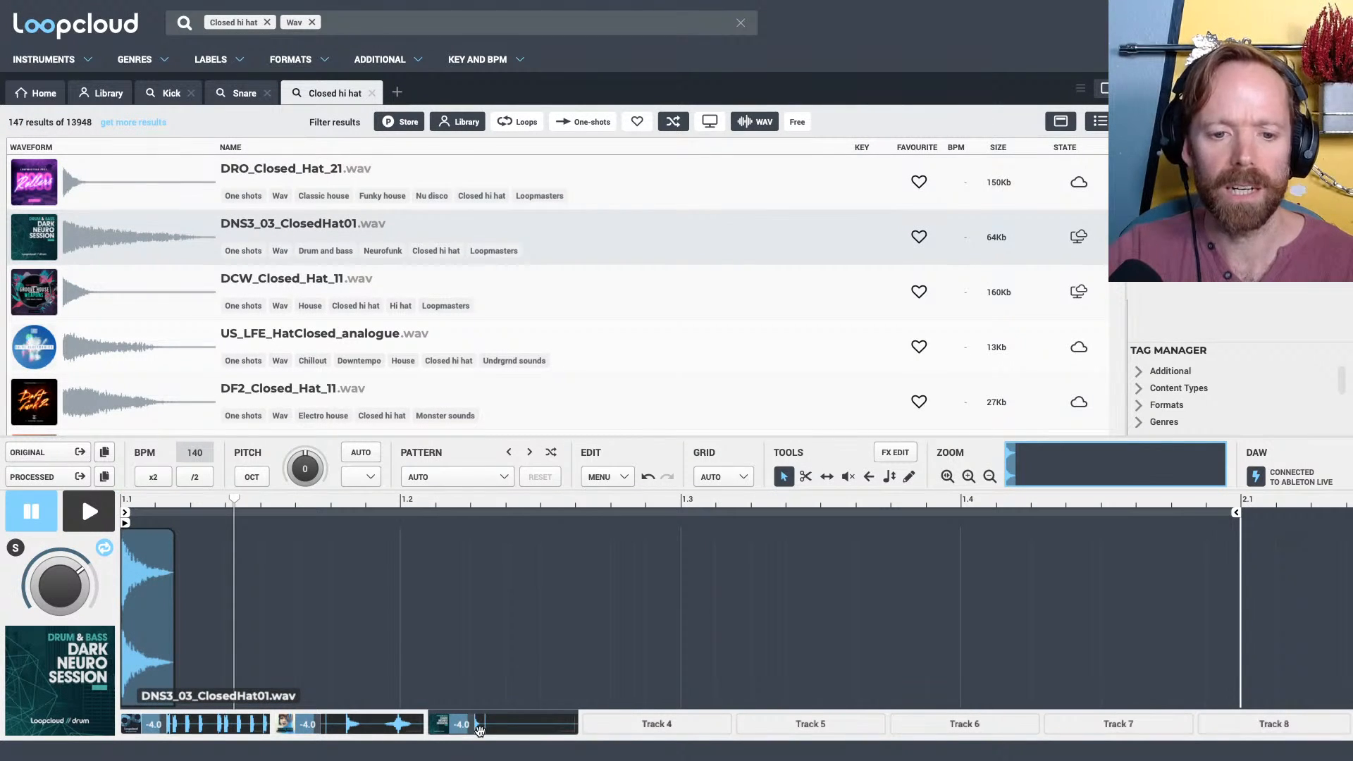
pyautogui.click(16, 549)
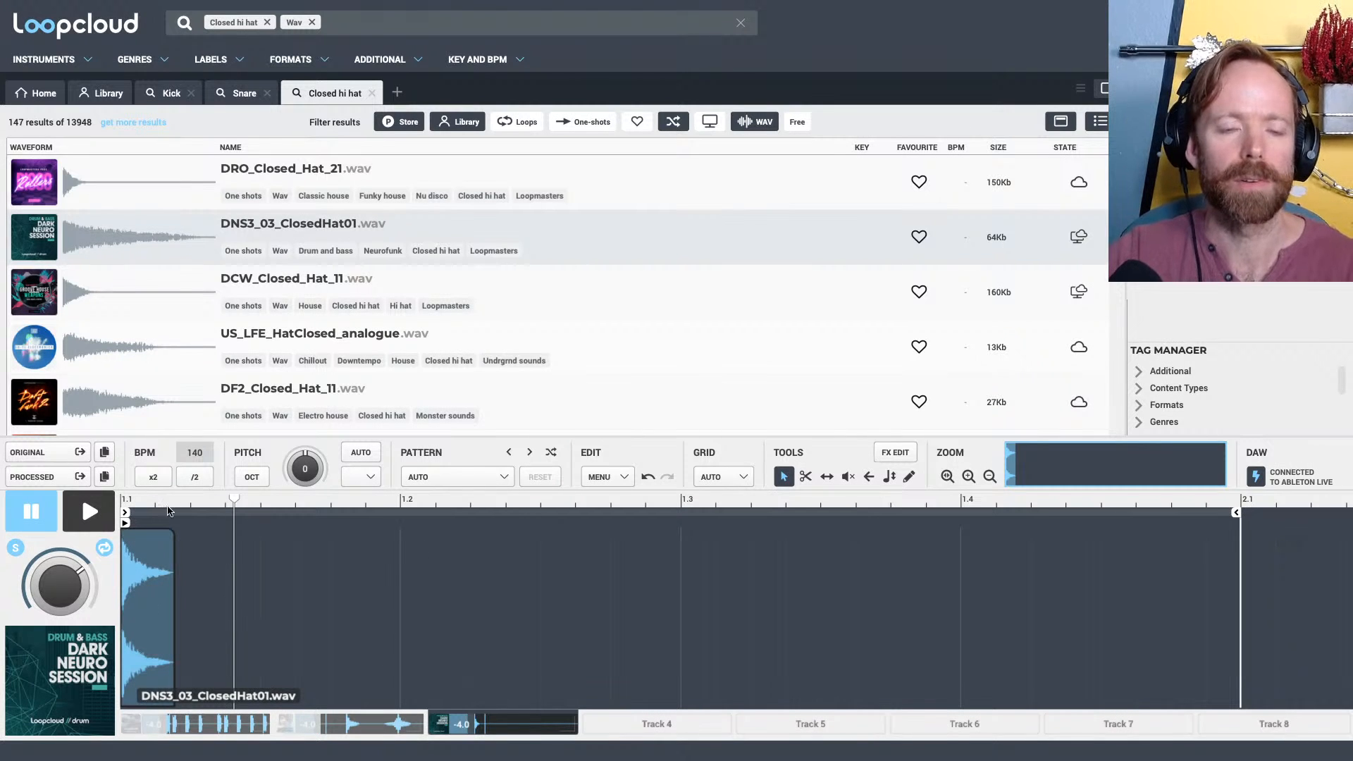
pyautogui.scroll(-2, 273, 284)
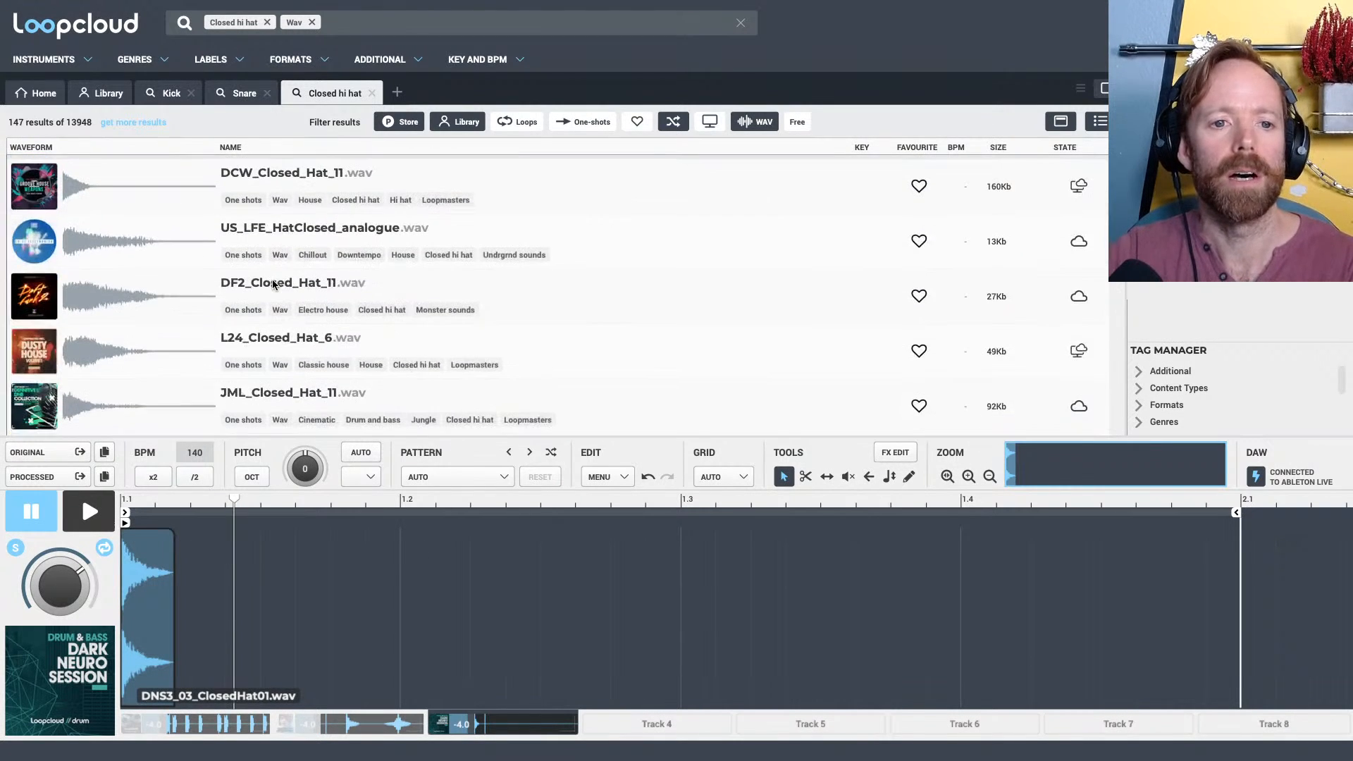
pyautogui.click(280, 231)
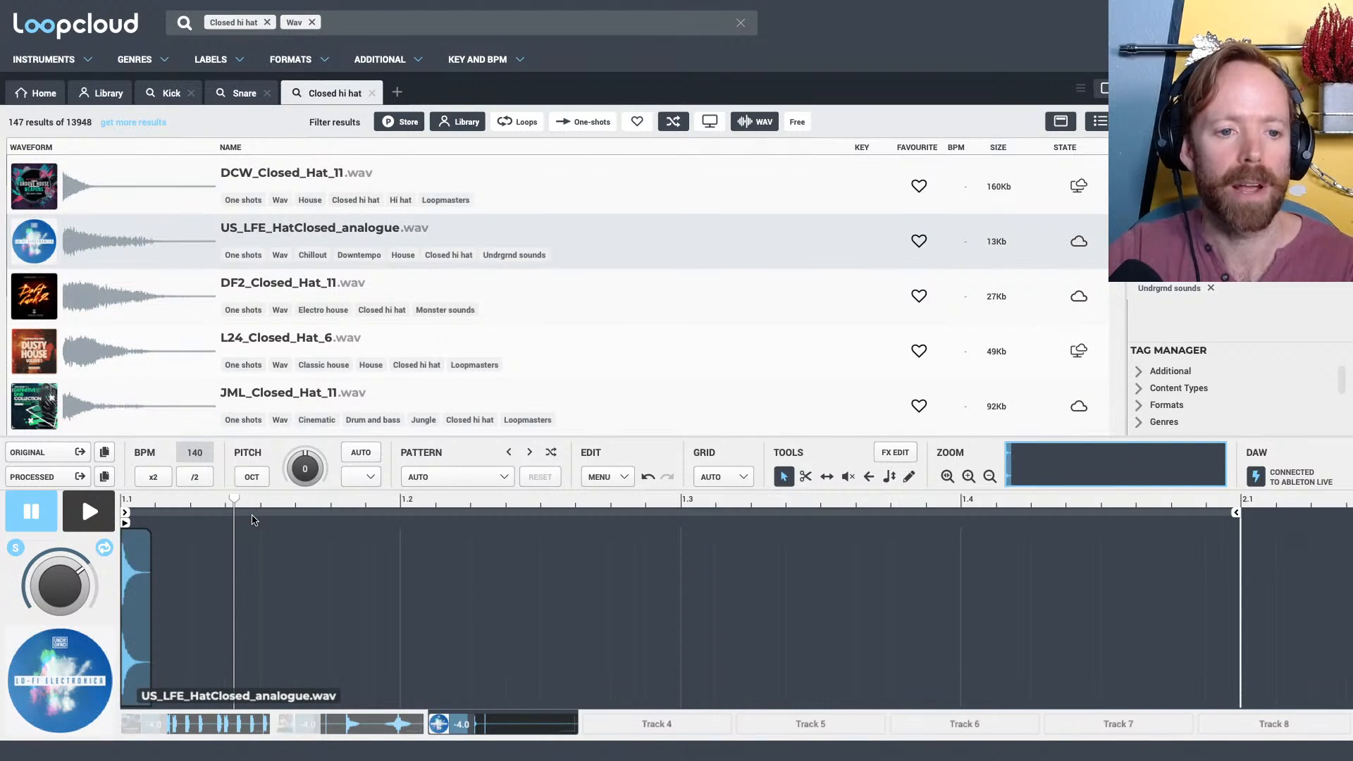
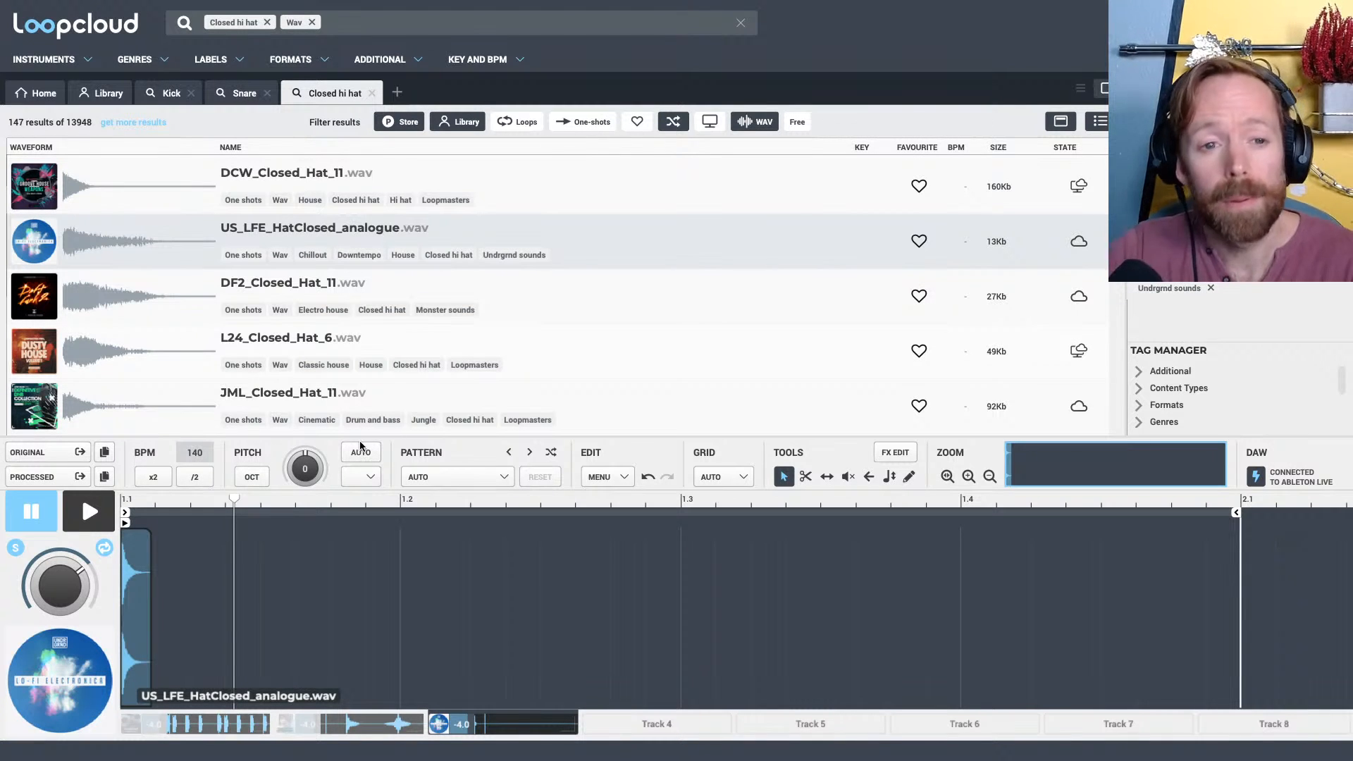
# Audition DF2_Closed_Hat_11.wav and load NS3_Closed_Hat_9.wav as the closed hi-hat on Track 3
pyautogui.click(295, 288)
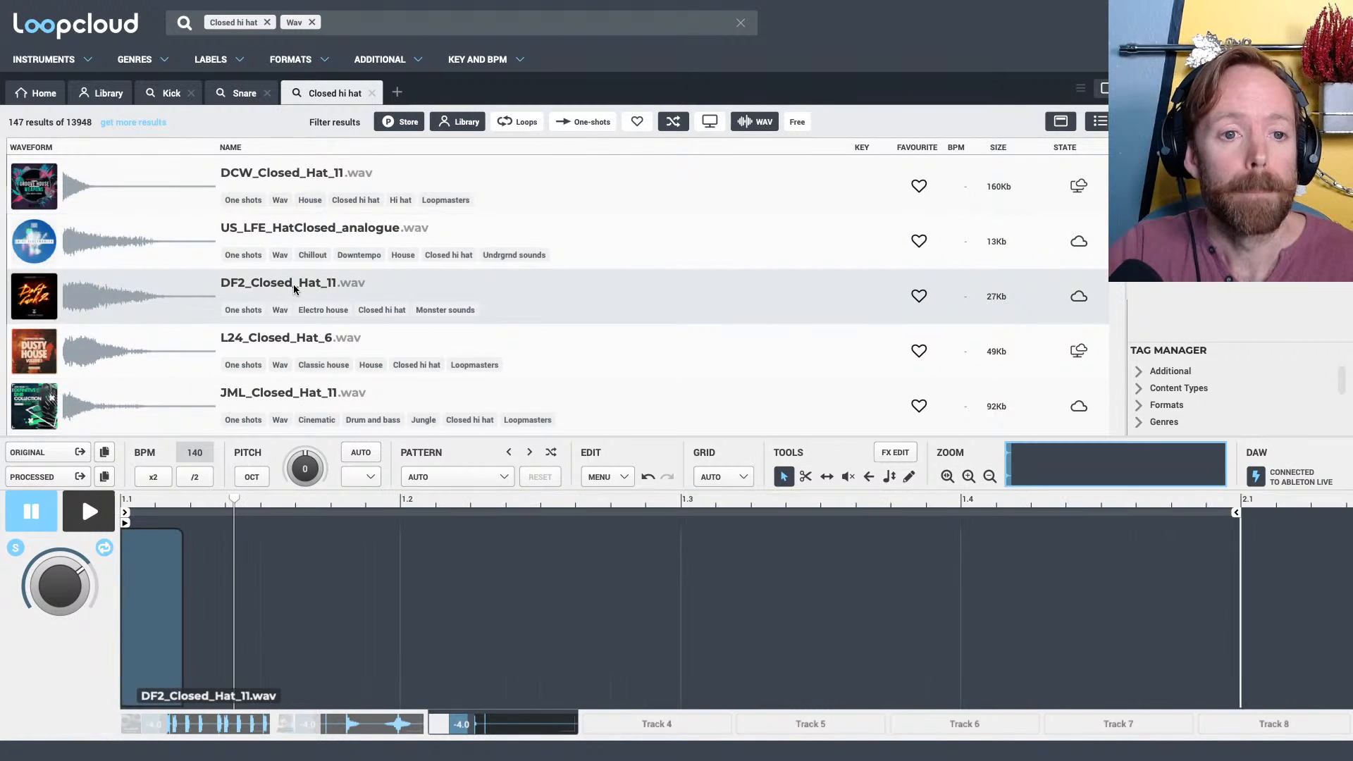
pyautogui.scroll(-1, 293, 284)
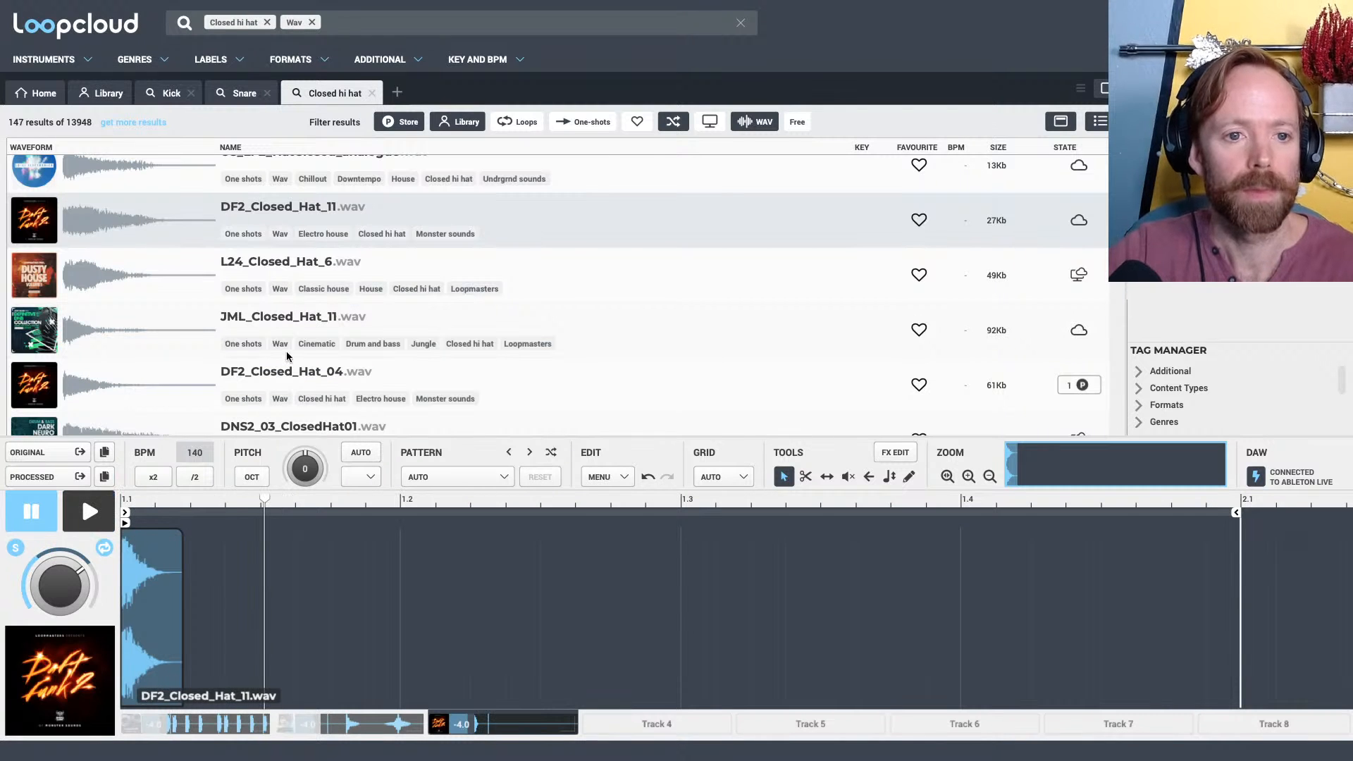
pyautogui.scroll(-5, 290, 349)
pyautogui.scroll(1, 291, 353)
pyautogui.click(280, 283)
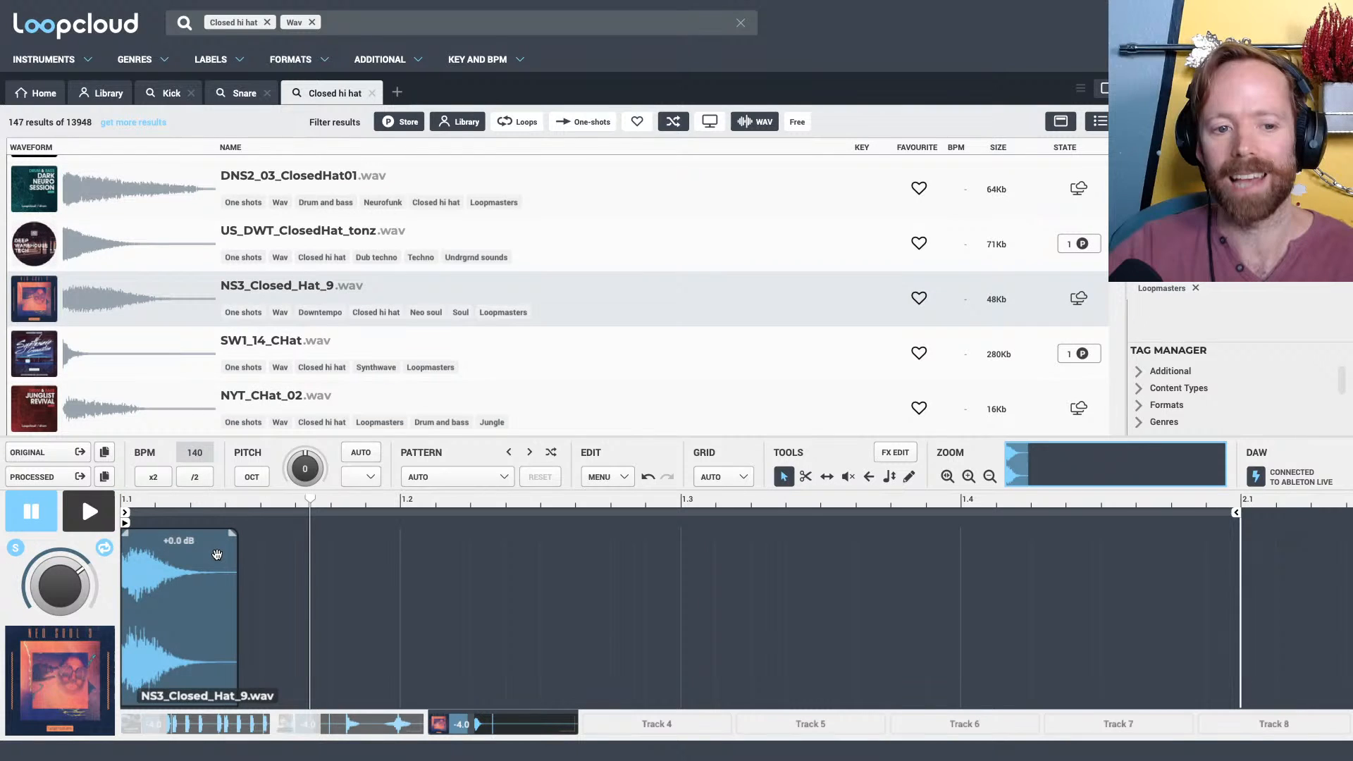
pyautogui.press('space')
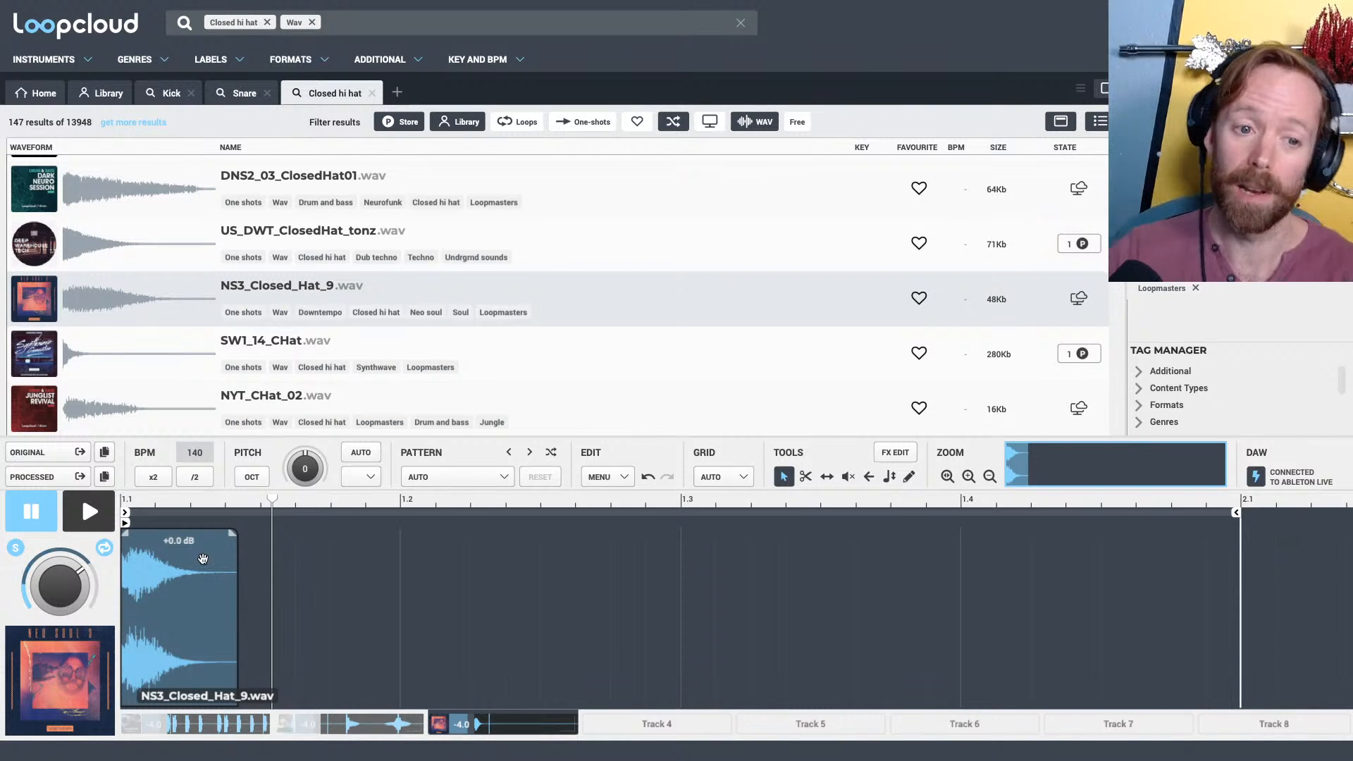
# Move the hi-hat clip to start midway between 1.1 and 1.2 and shorten its tail, checking it in playback
pyautogui.moveTo(164, 573); pyautogui.dragTo(301, 574)
pyautogui.press('space')
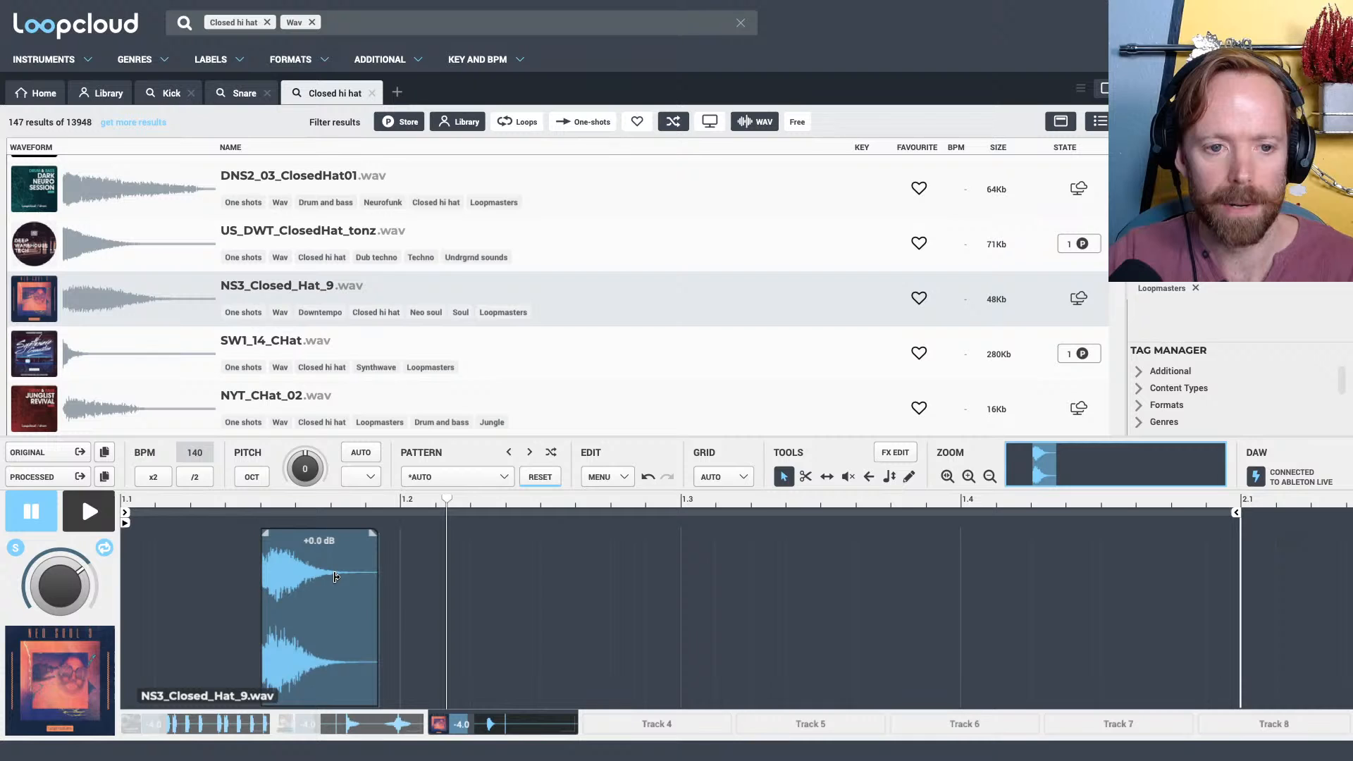
pyautogui.moveTo(378, 575); pyautogui.dragTo(307, 572)
pyautogui.press('space')
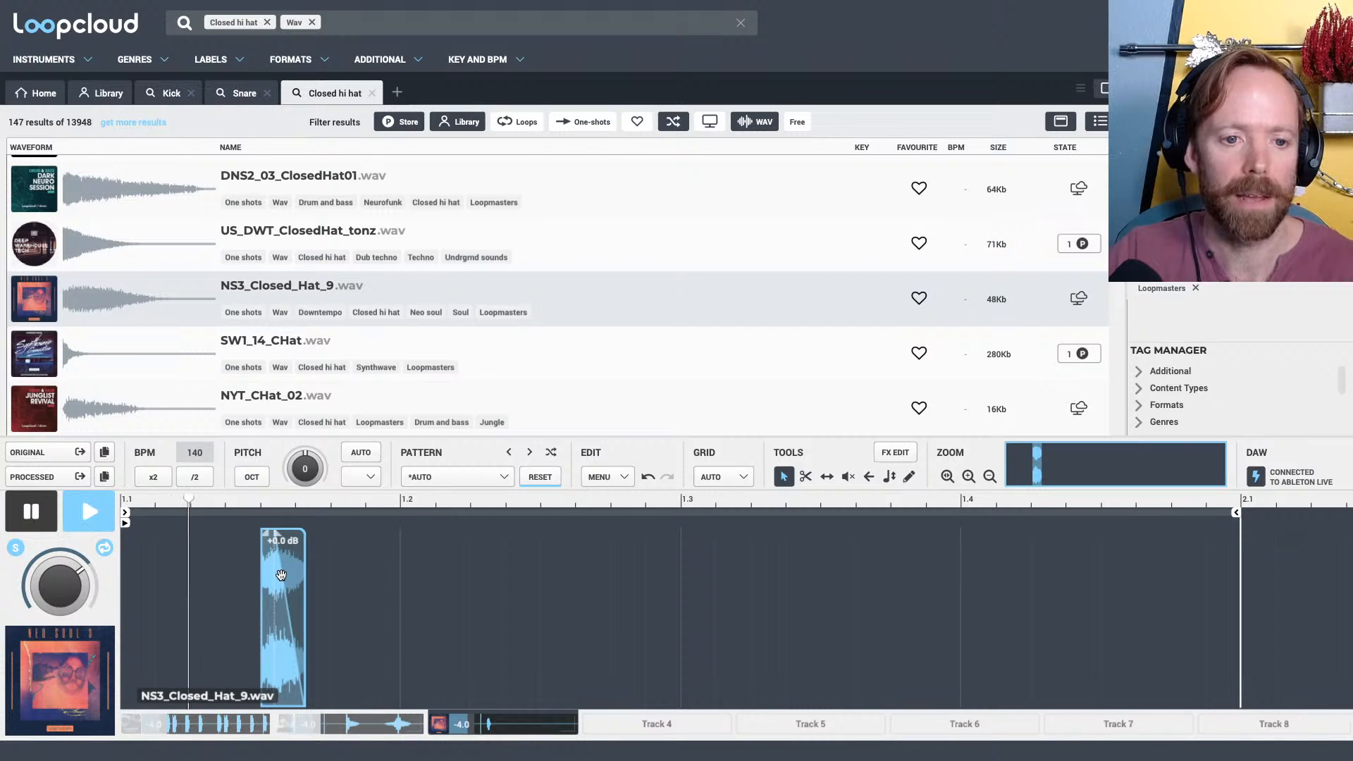
pyautogui.press('space')
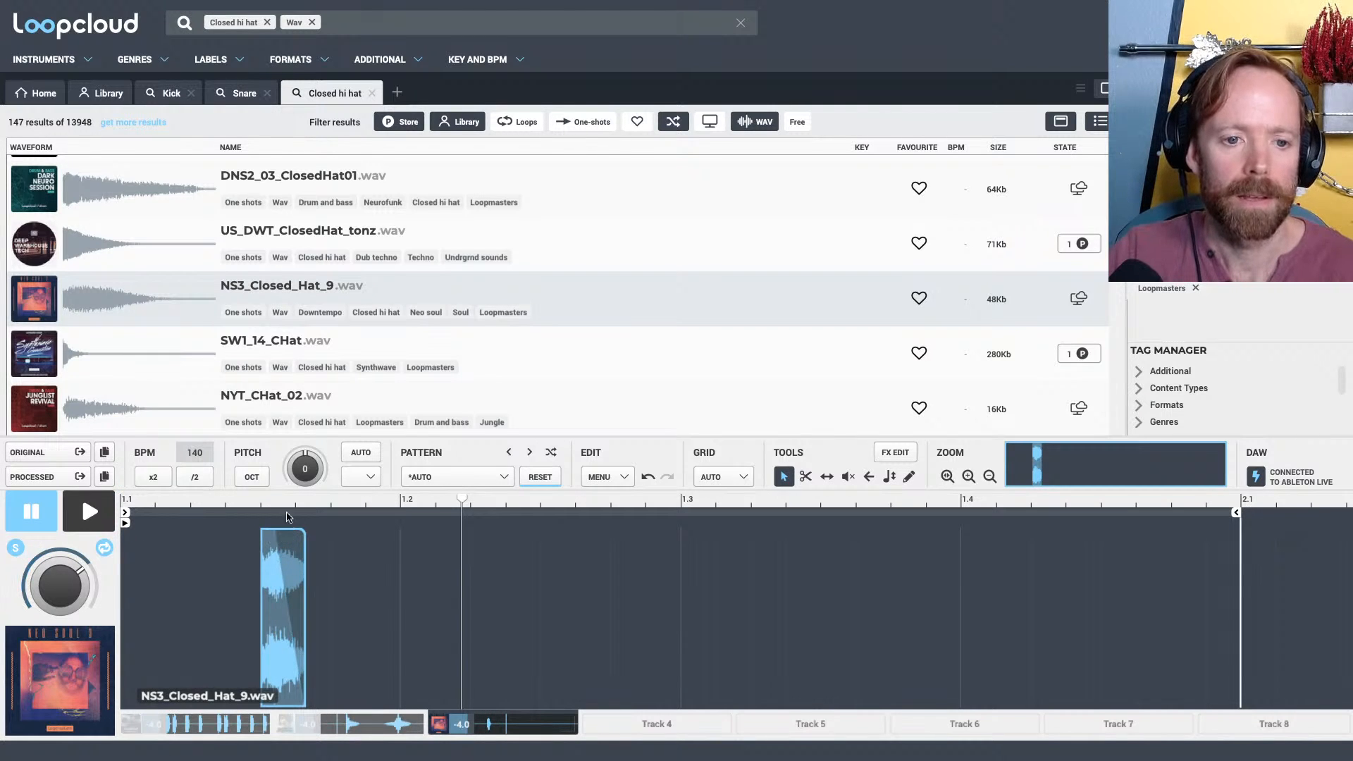
# Trim the hi-hat's end by about a further third and start its fade-out just past the clip's middle, checking the sound
pyautogui.scroll(3, 289, 518)
pyautogui.scroll(-1, 341, 556)
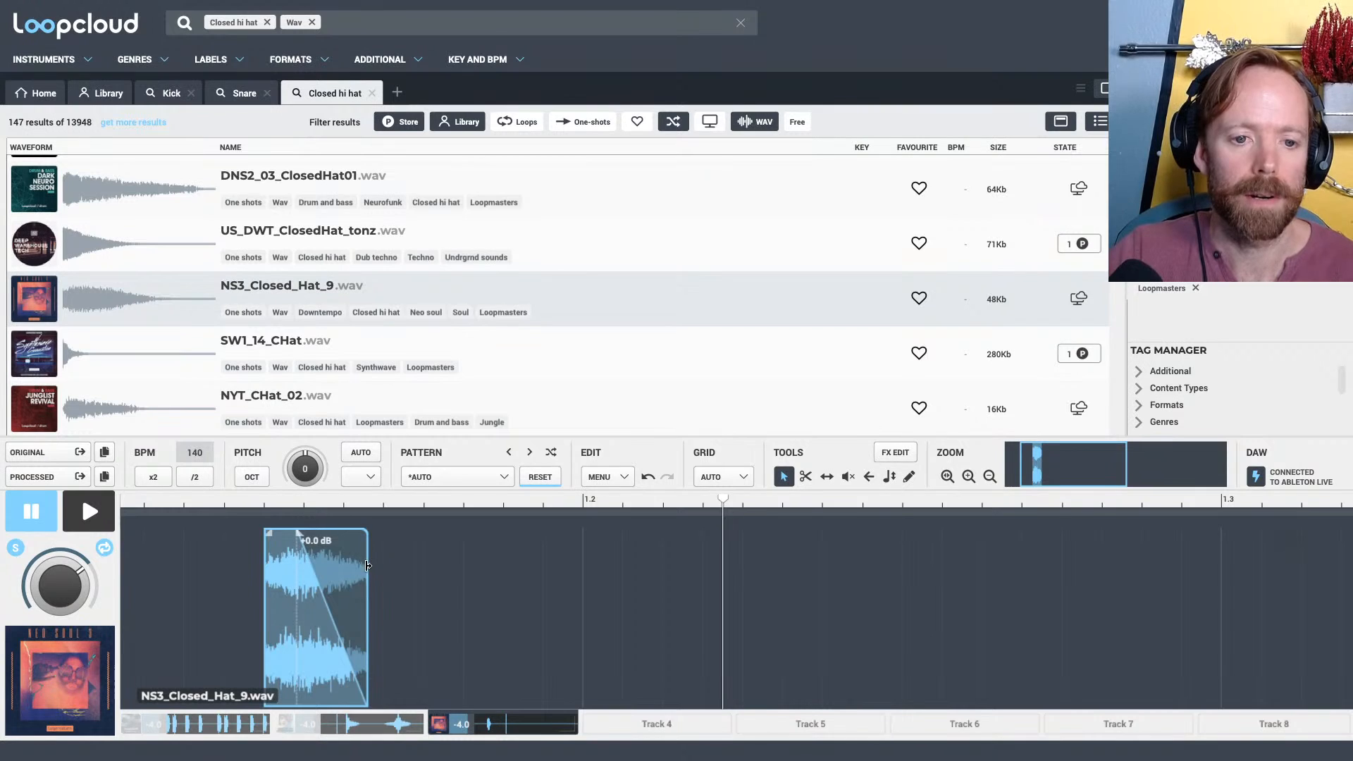
pyautogui.moveTo(367, 566); pyautogui.dragTo(333, 566)
pyautogui.press('space')
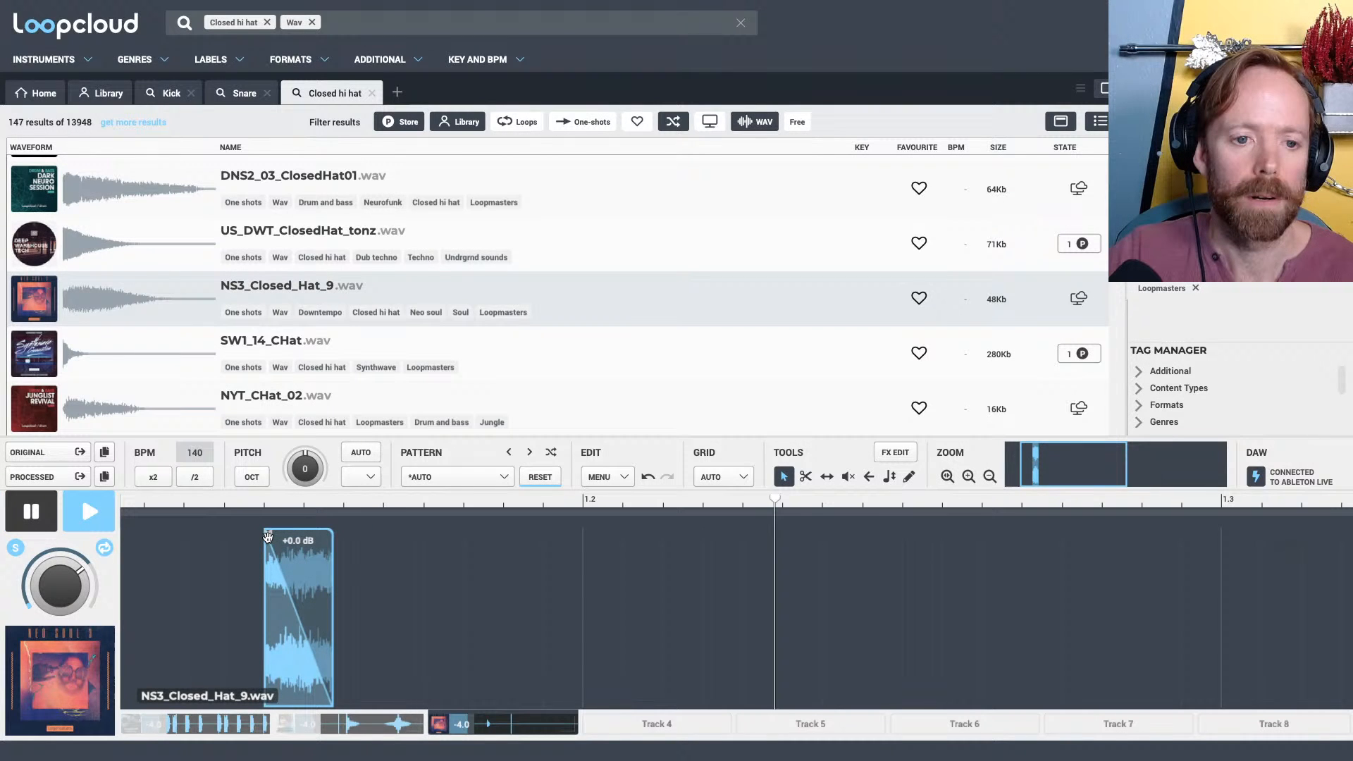
pyautogui.press('space')
pyautogui.moveTo(268, 537)
pyautogui.mouseDown()
pyautogui.moveTo(303, 535)
pyautogui.moveTo(261, 537)
pyautogui.mouseUp()
pyautogui.press('space')
pyautogui.press('space')
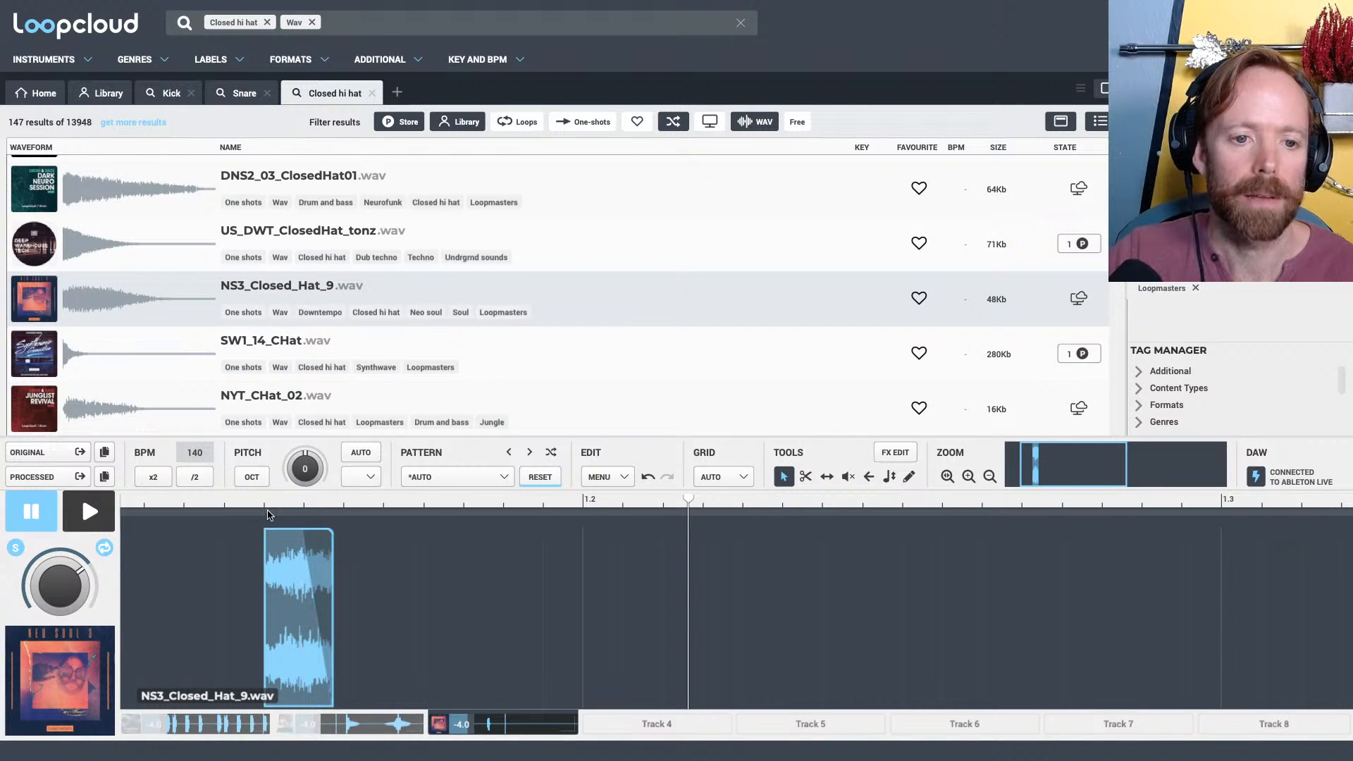
# Add a very short fade-in to the hi-hat and start its fade-out about a fifth of the way into the clip
pyautogui.scroll(3, 270, 533)
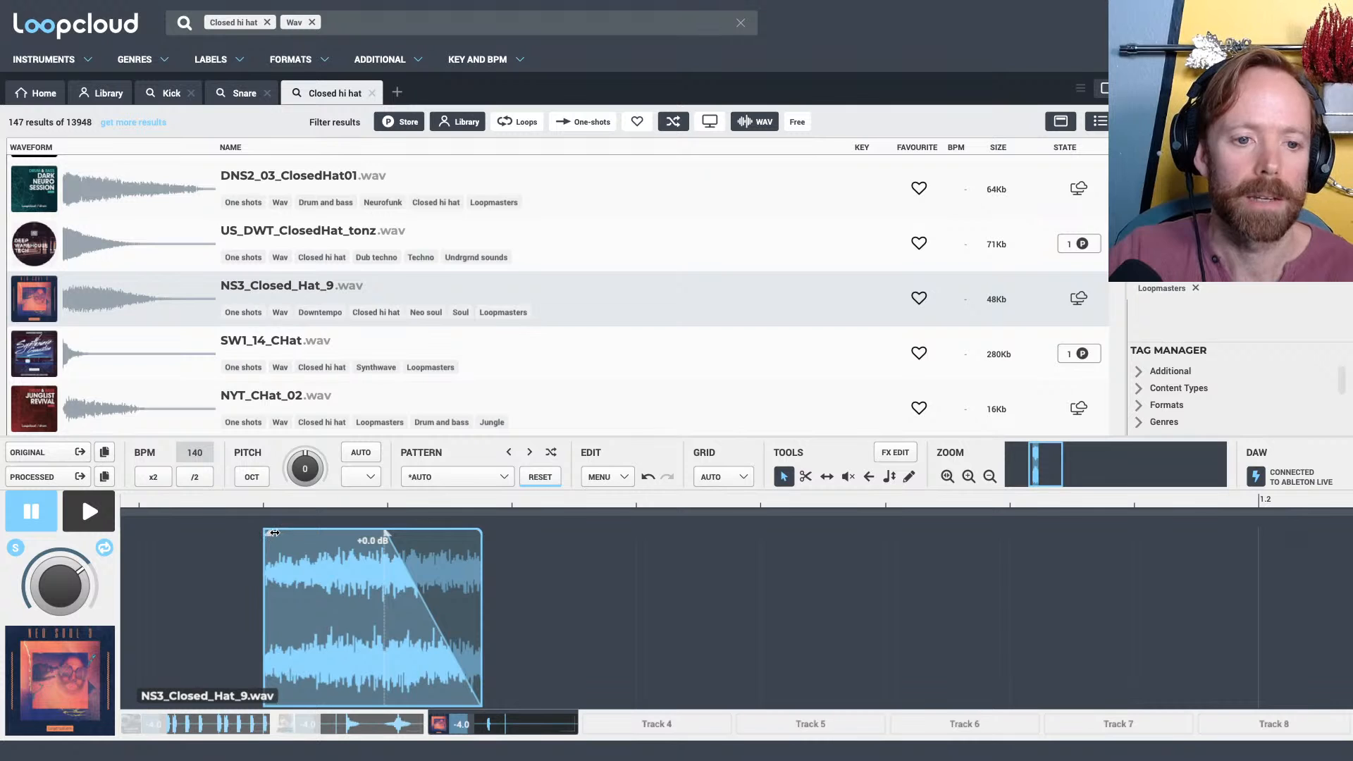
pyautogui.moveTo(275, 533); pyautogui.dragTo(270, 536)
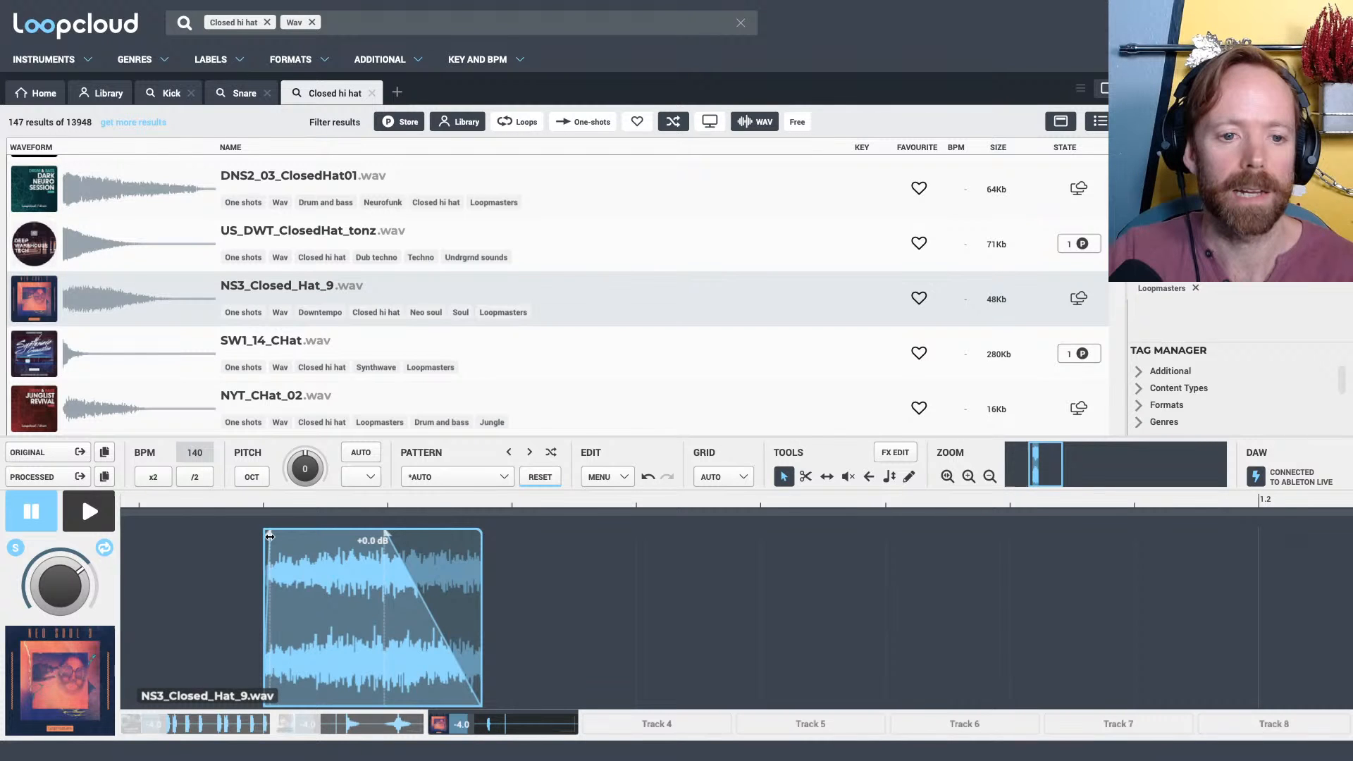
pyautogui.press('space')
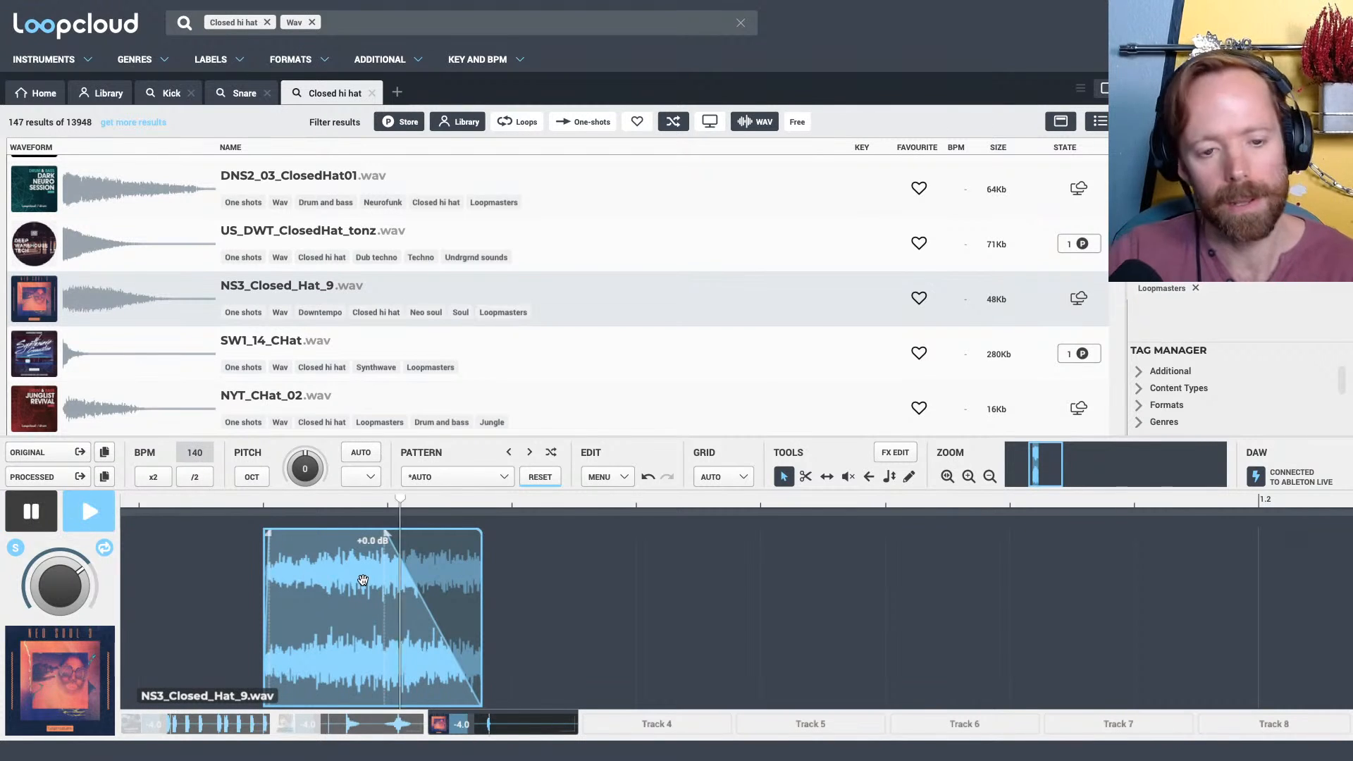
pyautogui.press('space')
pyautogui.moveTo(387, 531); pyautogui.dragTo(314, 434)
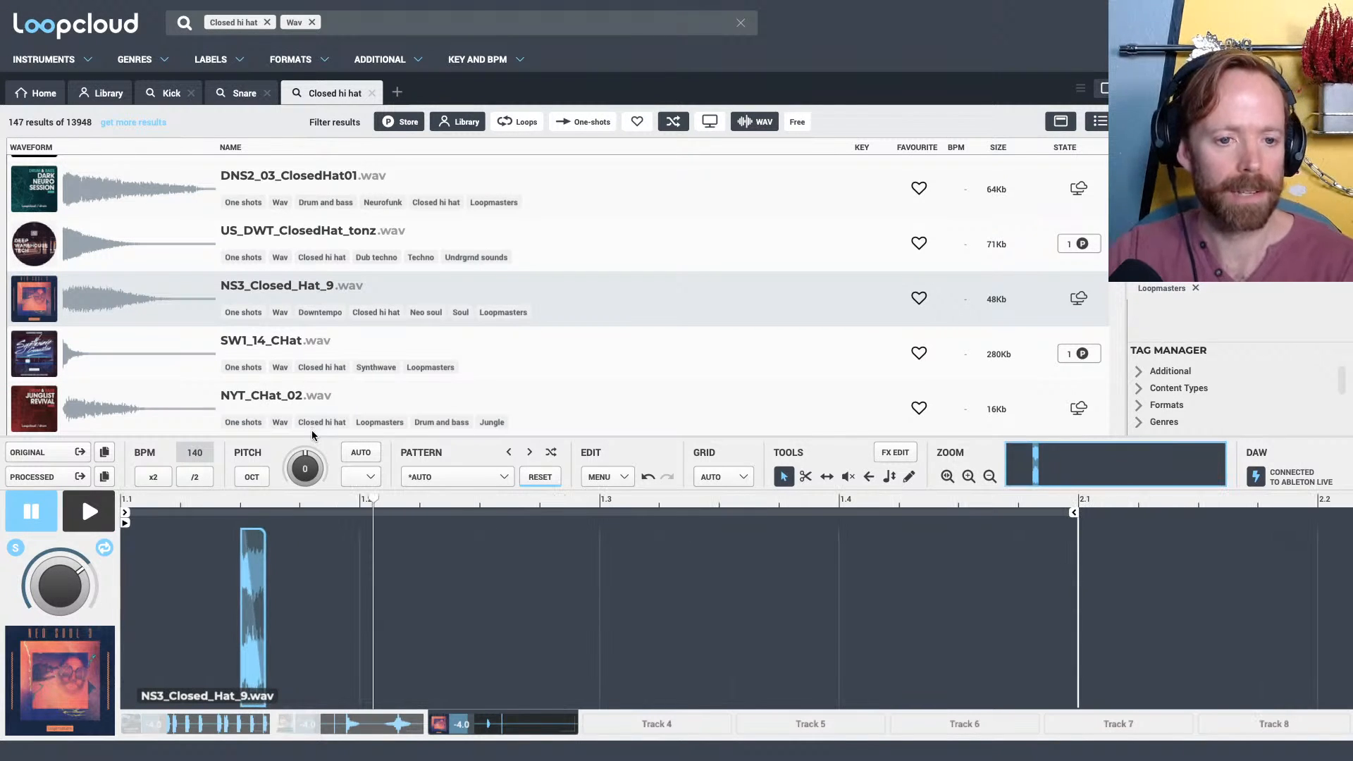
pyautogui.moveTo(252, 499); pyautogui.dragTo(387, 538)
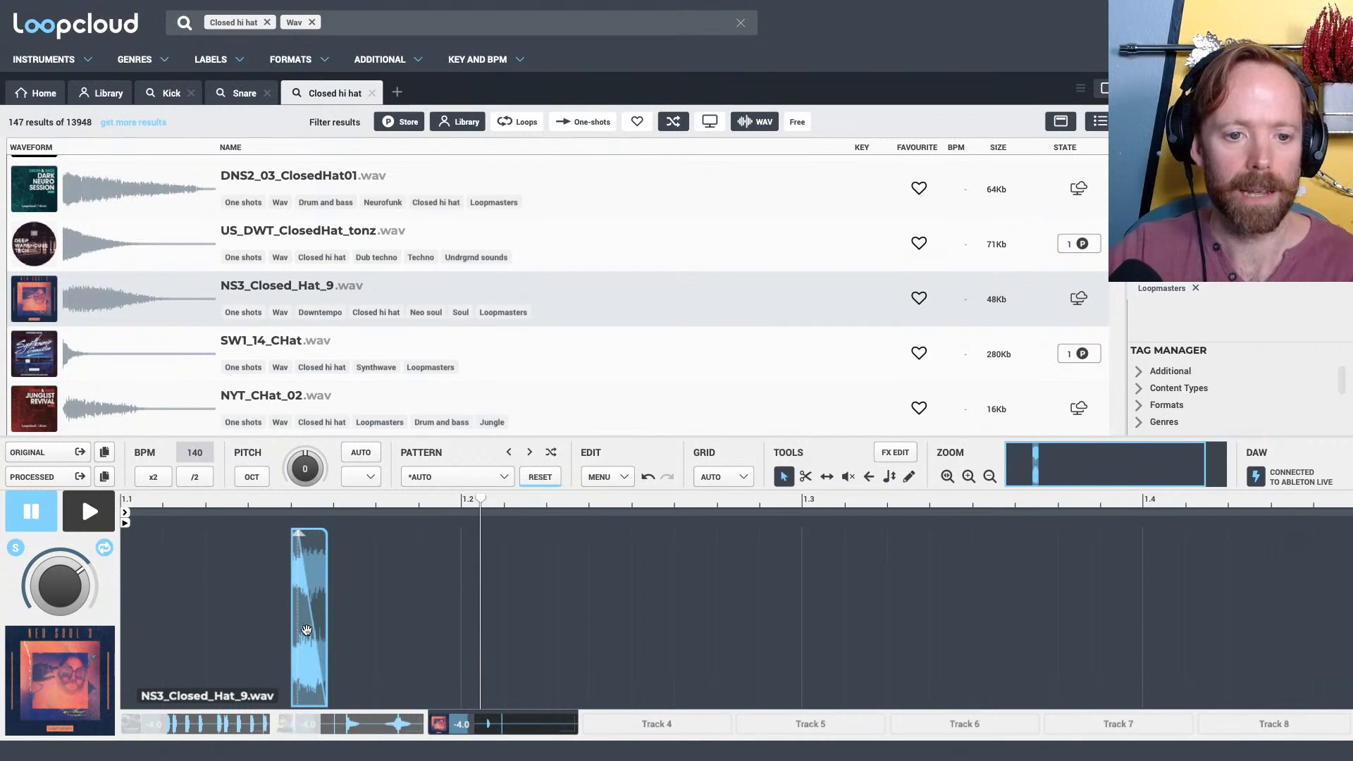
# Switch Live to its Arrangement View and remove the stray hi-hat copy from the Track 3 pattern in Loopcloud
pyautogui.moveTo(307, 630); pyautogui.dragTo(439, 390)
pyautogui.press('super+Tab')
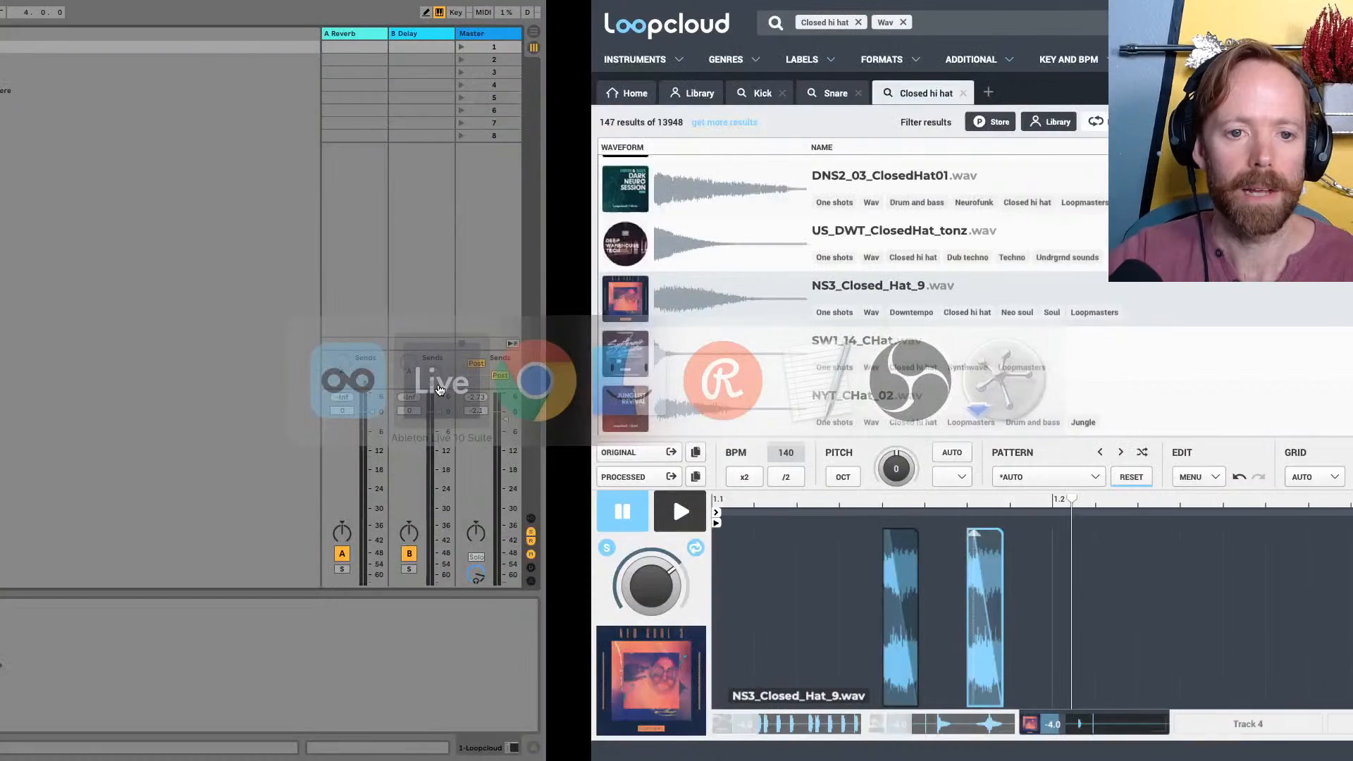
pyautogui.press('Tab')
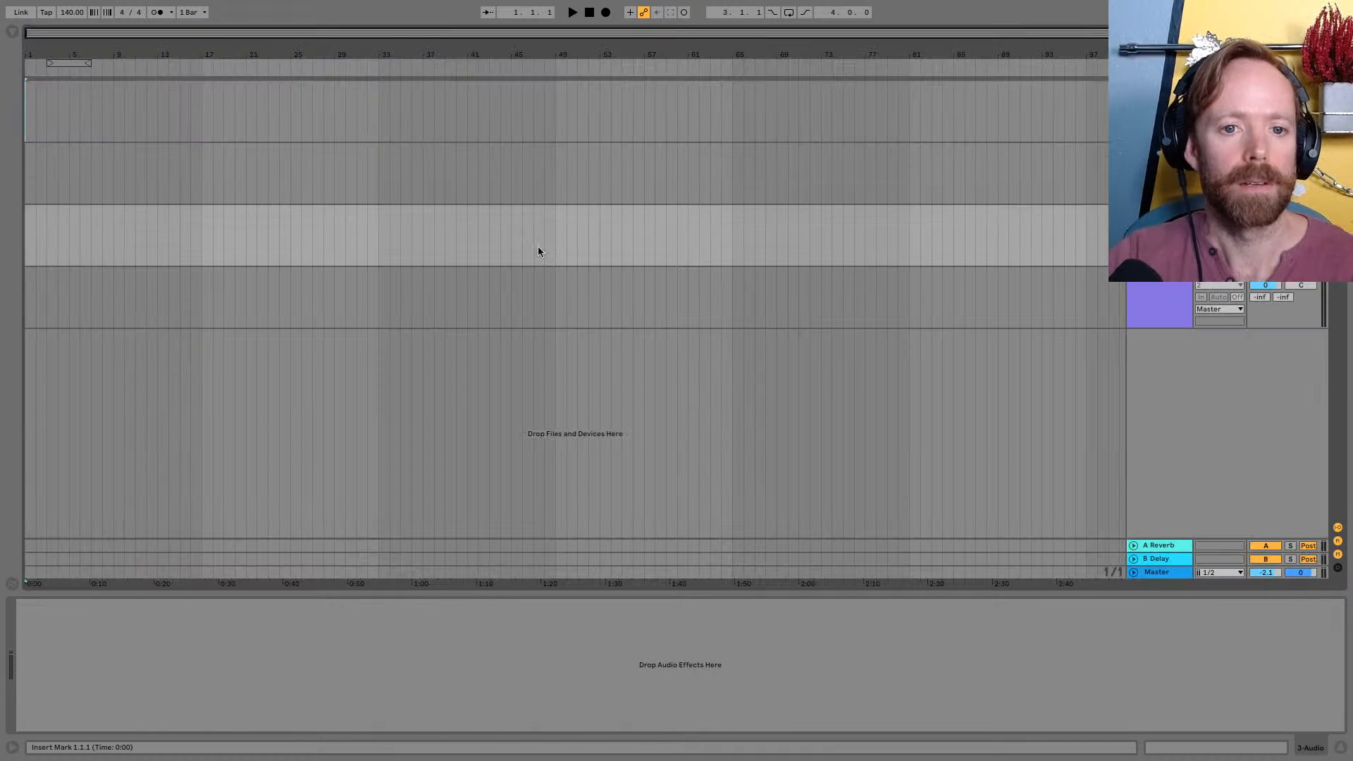
pyautogui.press('super+Tab')
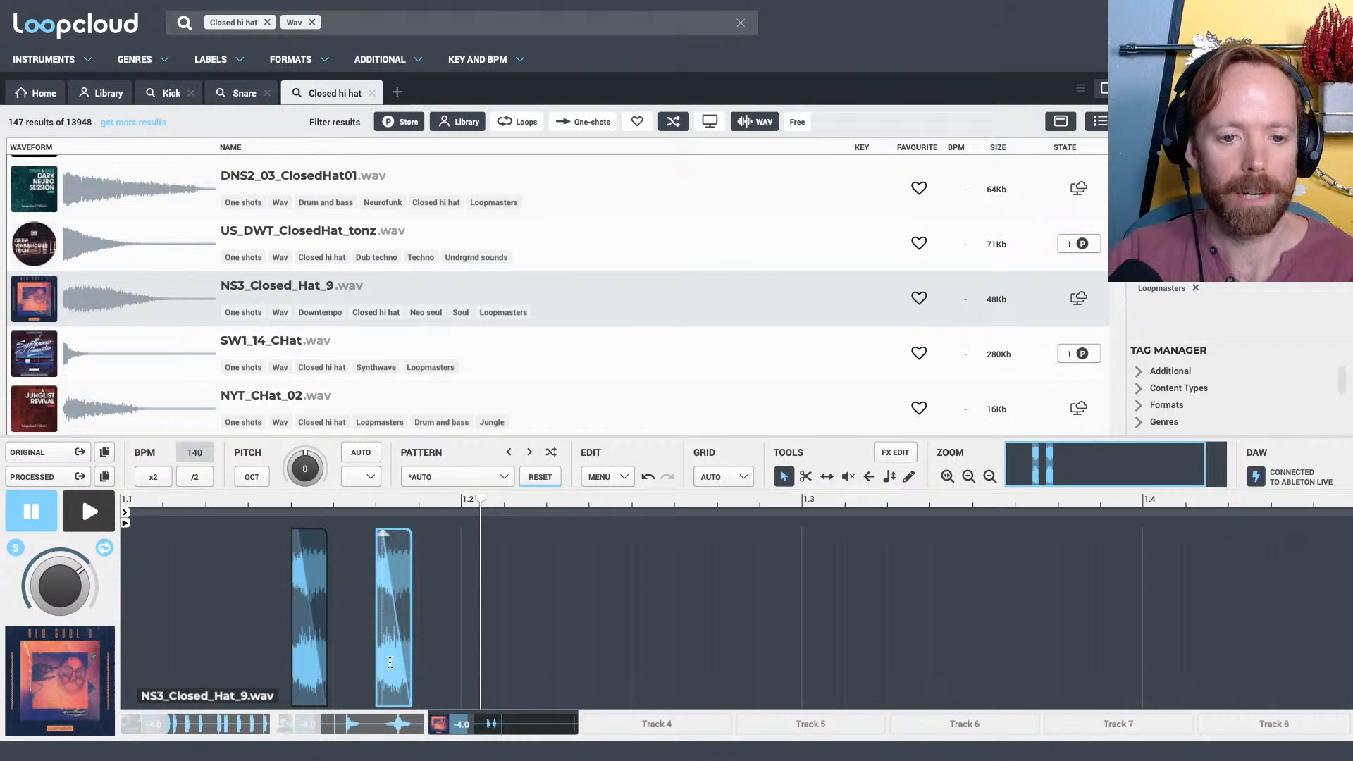
pyautogui.moveTo(390, 663); pyautogui.dragTo(319, 629)
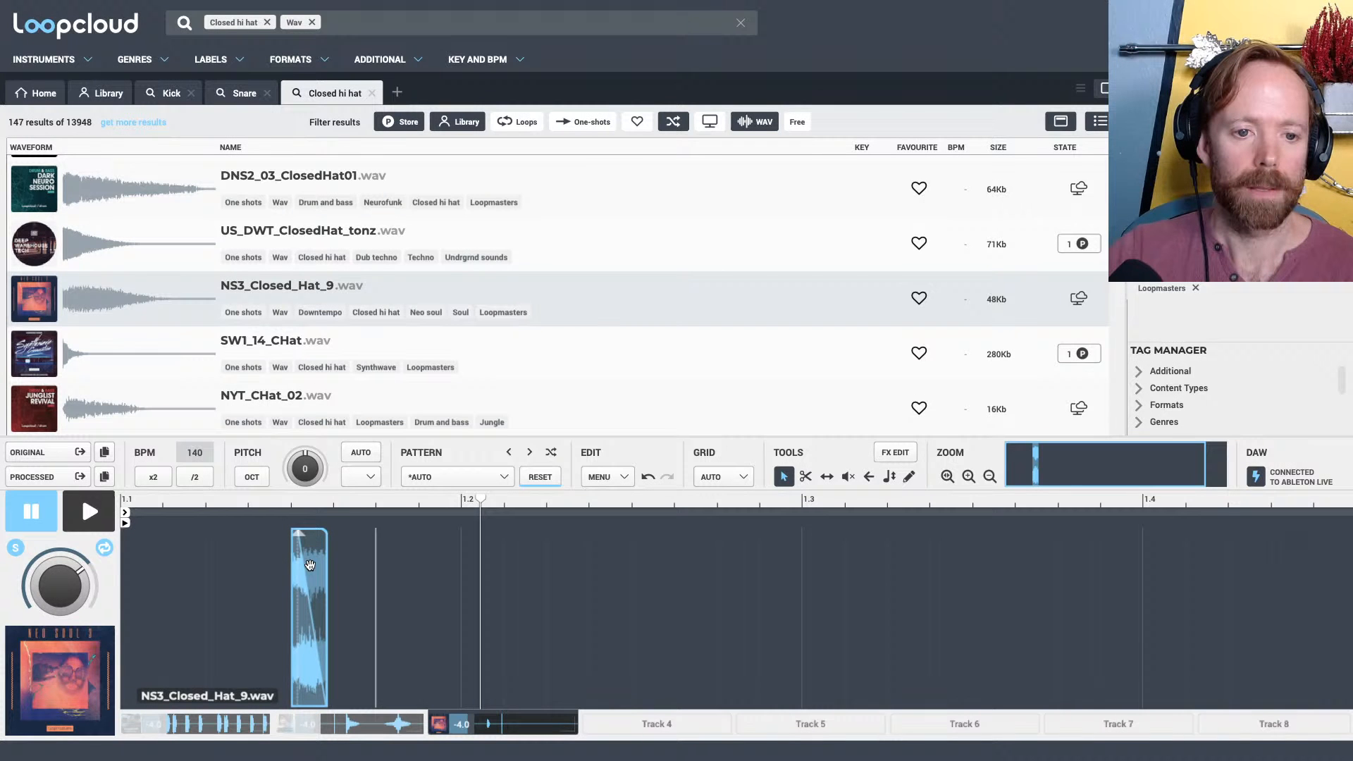
# Carry the edited hi-hat clip from Loopcloud into Live's arrangement, placing it at bar 49 on the fourth track
pyautogui.press('super+Tab')
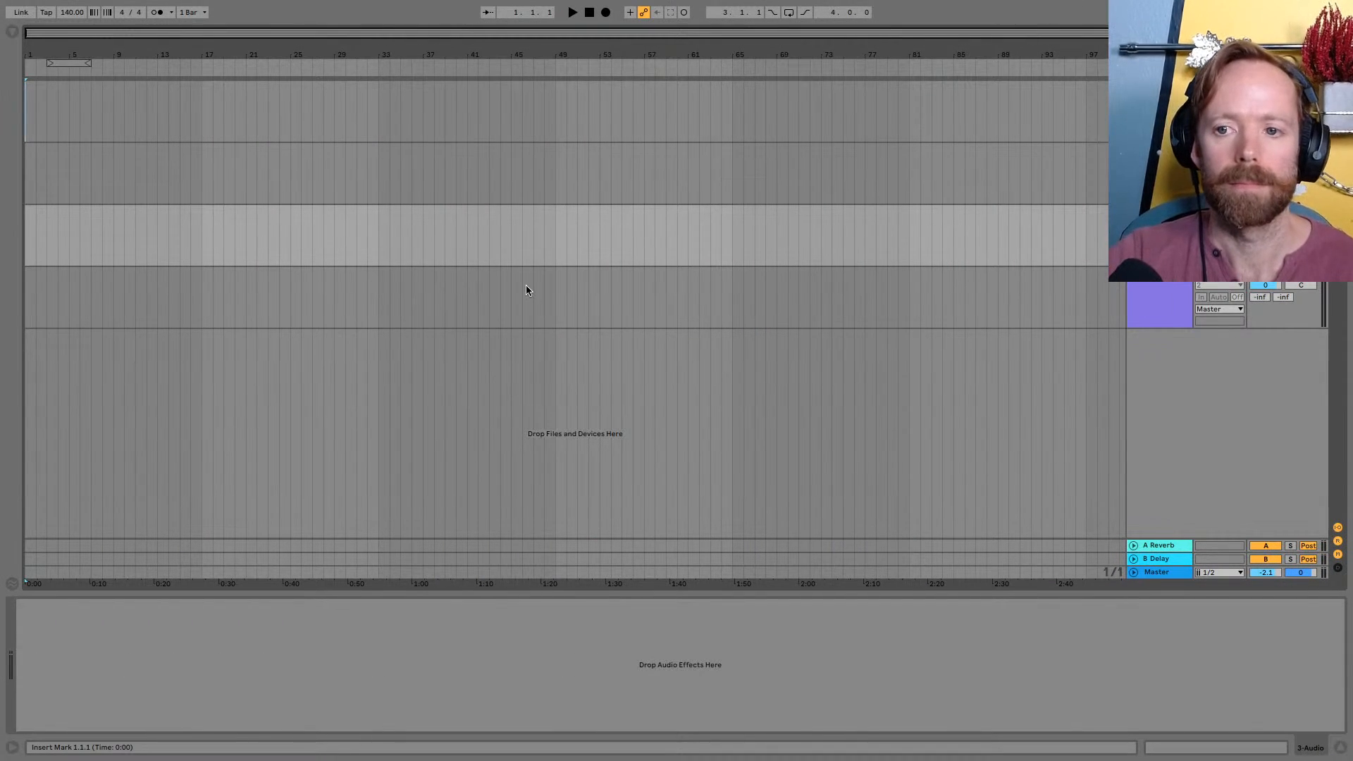
pyautogui.click(526, 289)
pyautogui.press('super+Tab')
pyautogui.moveTo(301, 498); pyautogui.dragTo(557, 299)
pyautogui.moveTo(557, 55); pyautogui.dragTo(670, 272)
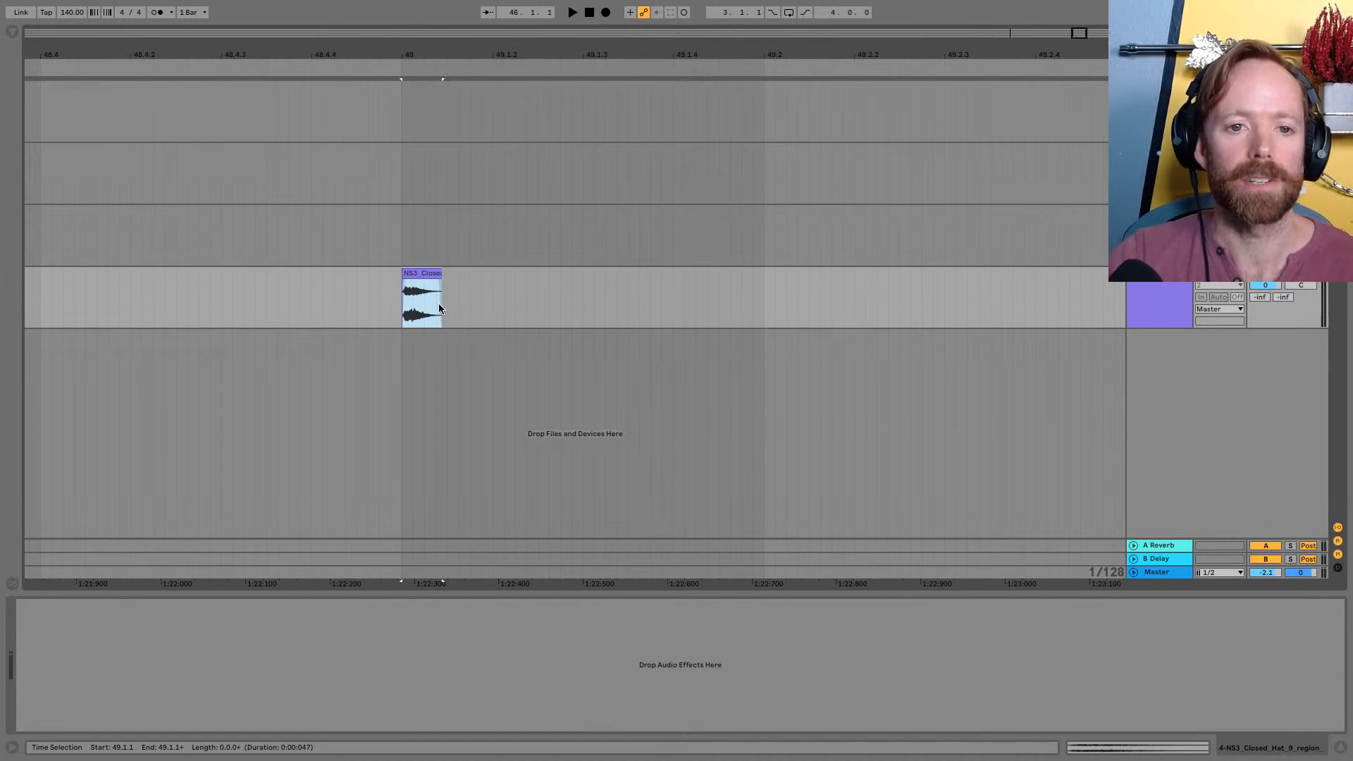
pyautogui.moveTo(413, 49); pyautogui.dragTo(536, 41)
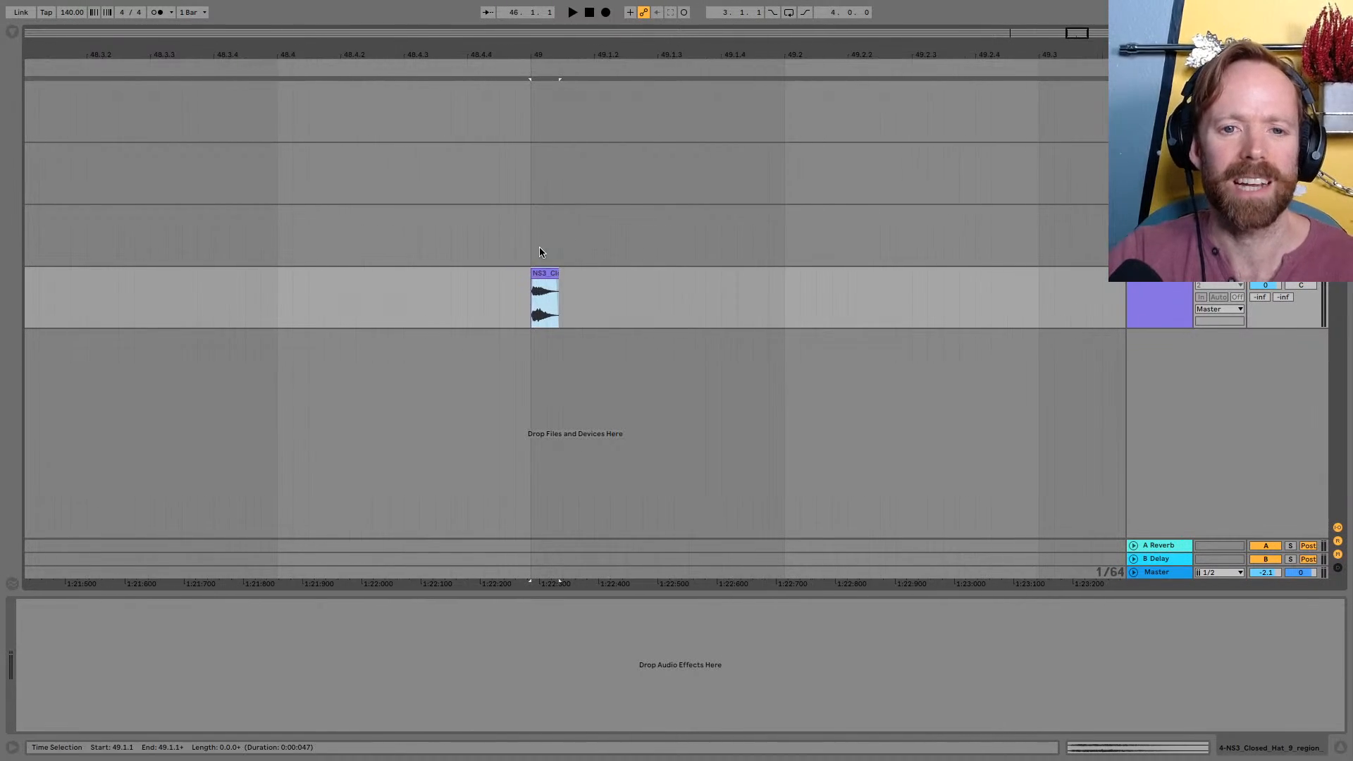
# Back in Loopcloud, select Track 4, search for Top samples in a new tab and load EB1_140_Topaz_Top_01.wav
pyautogui.hotkey('ctrl', 'Right')
pyautogui.click(712, 722)
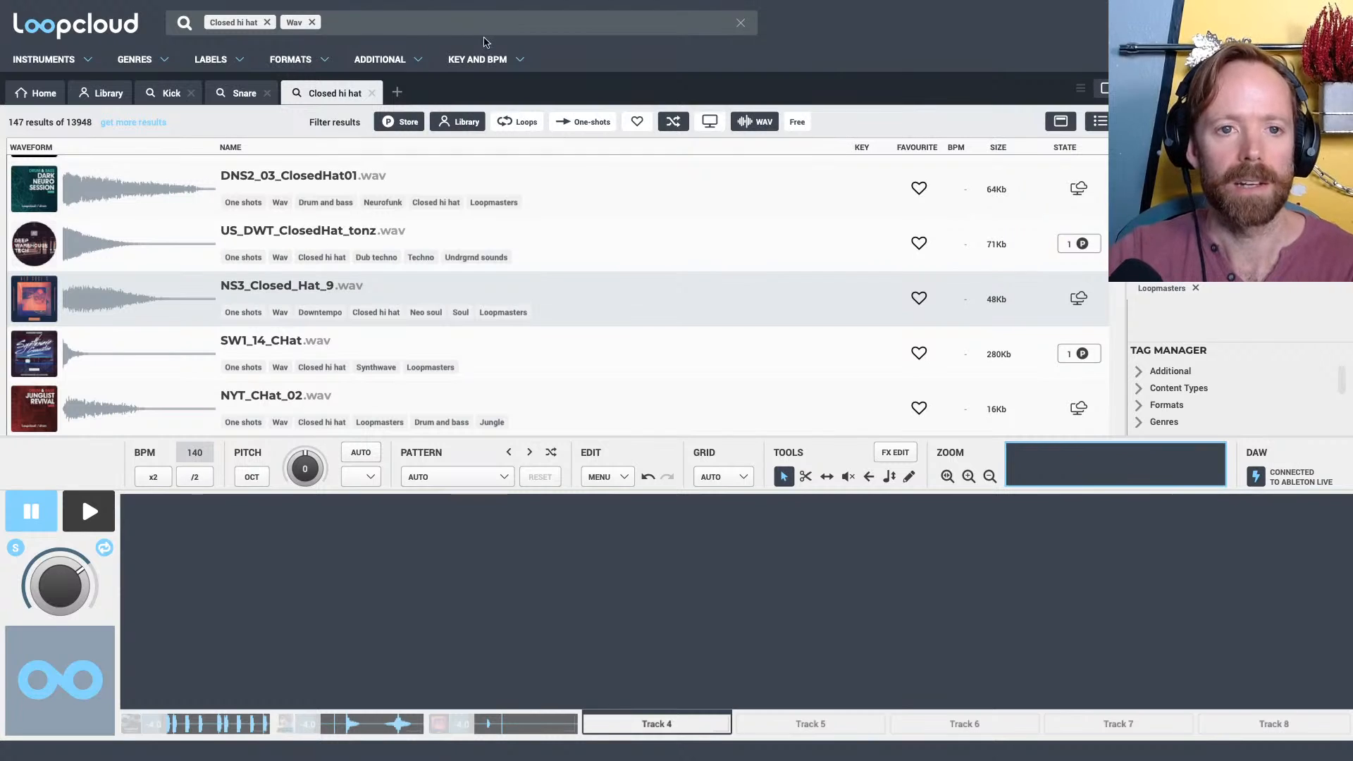
pyautogui.click(399, 93)
pyautogui.write('top')
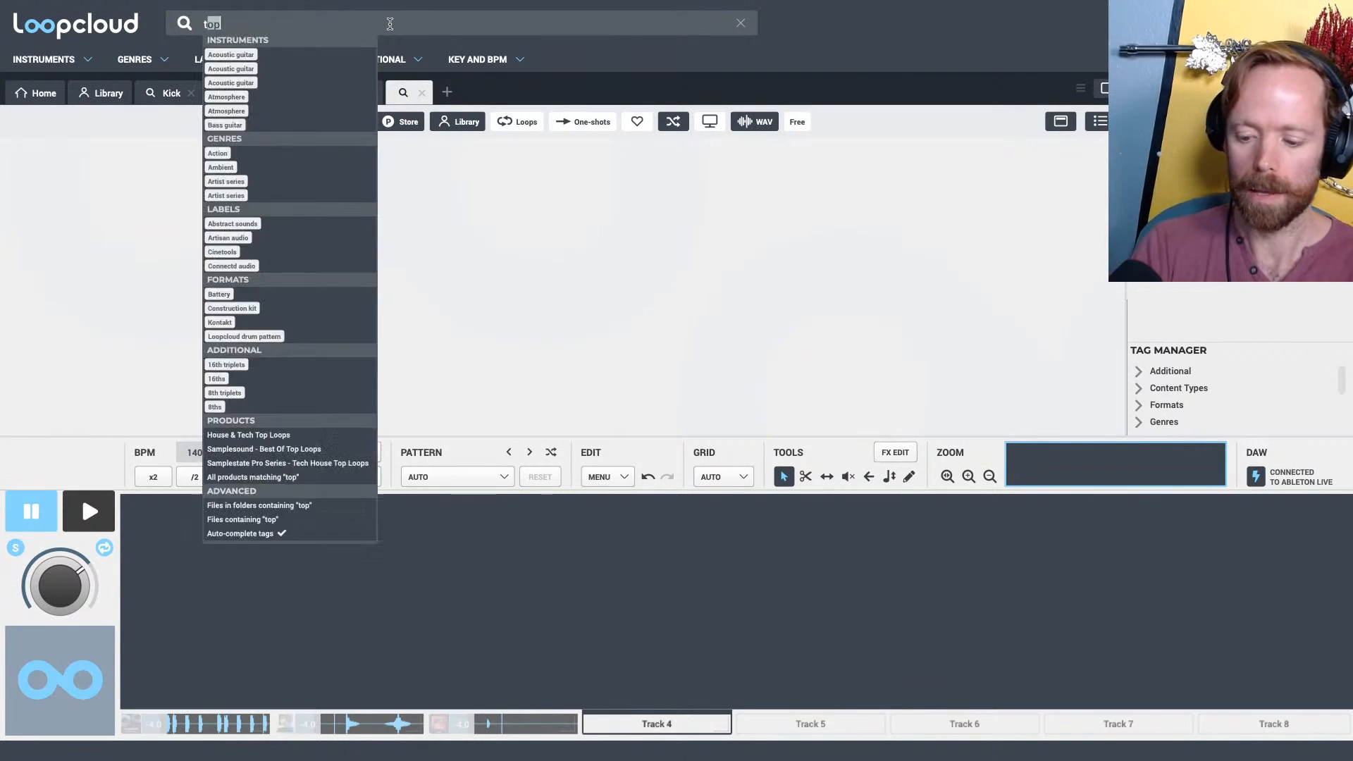
pyautogui.press('Return')
pyautogui.click(310, 290)
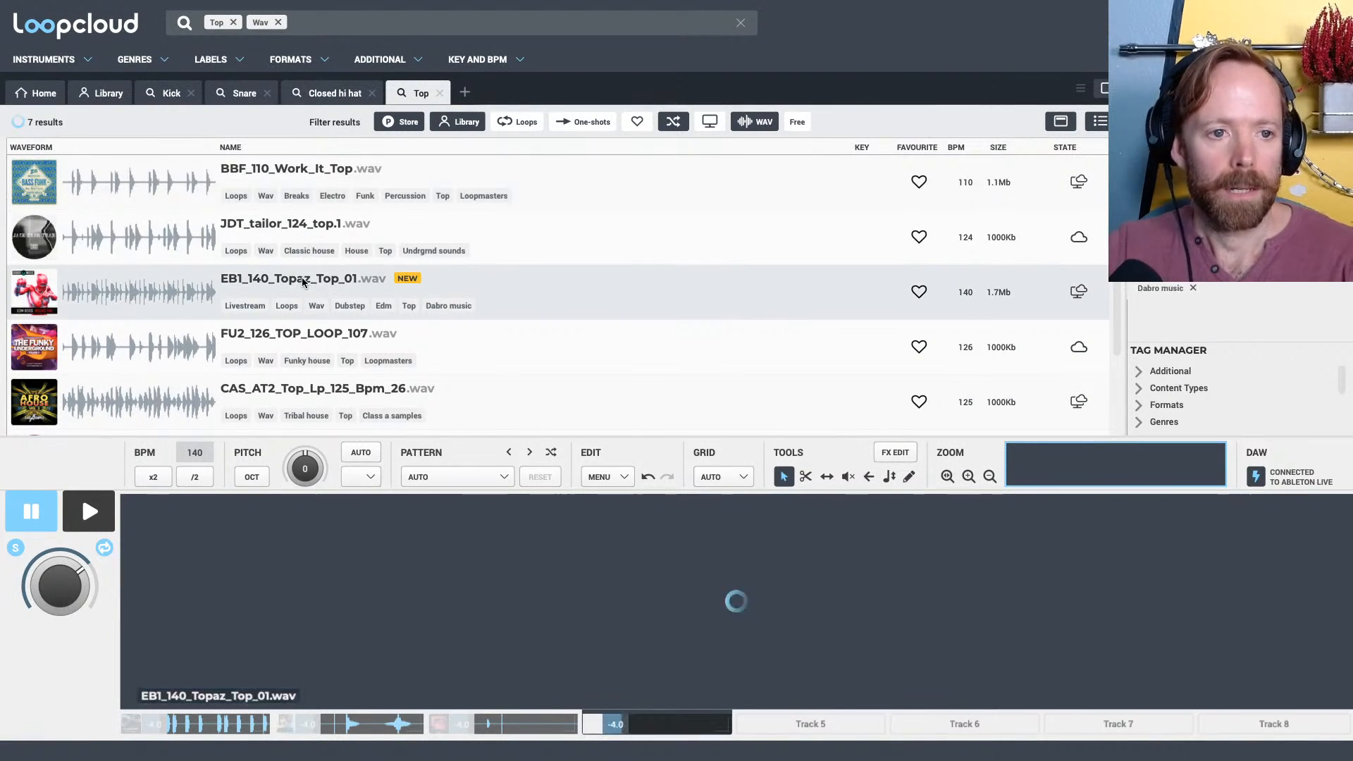
pyautogui.press('space')
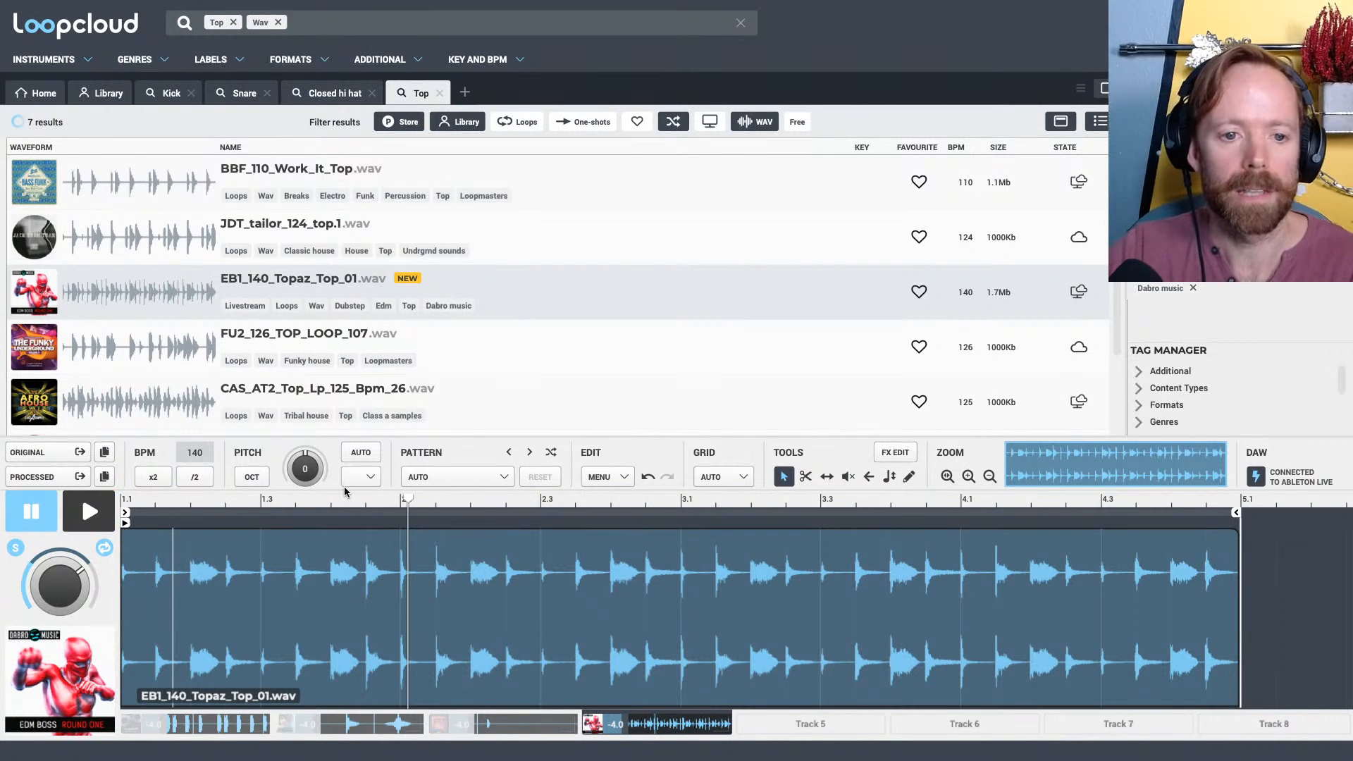
# Slice the top loop at 1.4 and an eighth note after it, and select the resulting slice
pyautogui.moveTo(345, 495); pyautogui.dragTo(518, 532)
pyautogui.press('space')
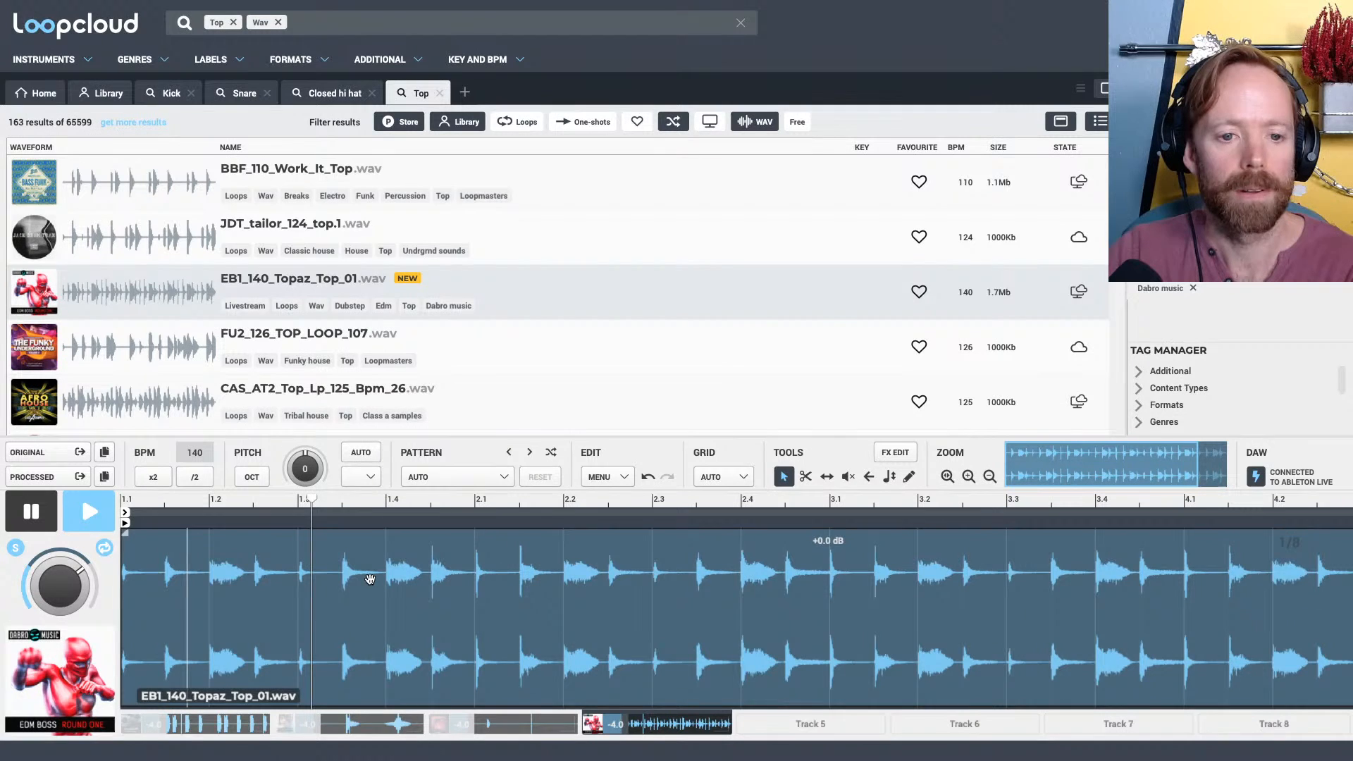
pyautogui.press('space')
pyautogui.click(371, 578)
pyautogui.keyDown('ctrl'); pyautogui.click(387, 569); pyautogui.keyUp('ctrl')
pyautogui.keyDown('ctrl'); pyautogui.click(426, 568); pyautogui.keyUp('ctrl')
pyautogui.click(409, 599)
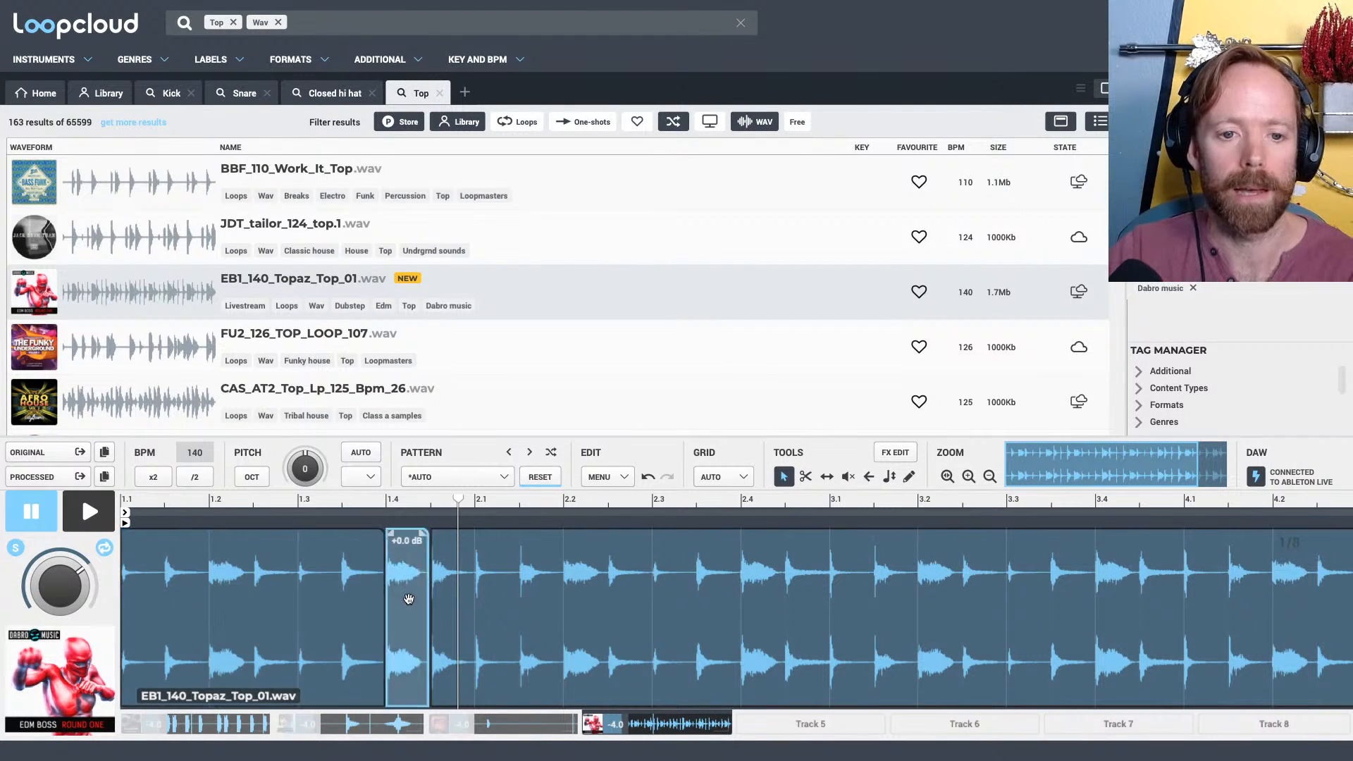
# Carry the selected top-loop slice into Live, placing it at 49.1.3 on the fourth track after the hi-hat
pyautogui.moveTo(409, 599); pyautogui.dragTo(414, 378)
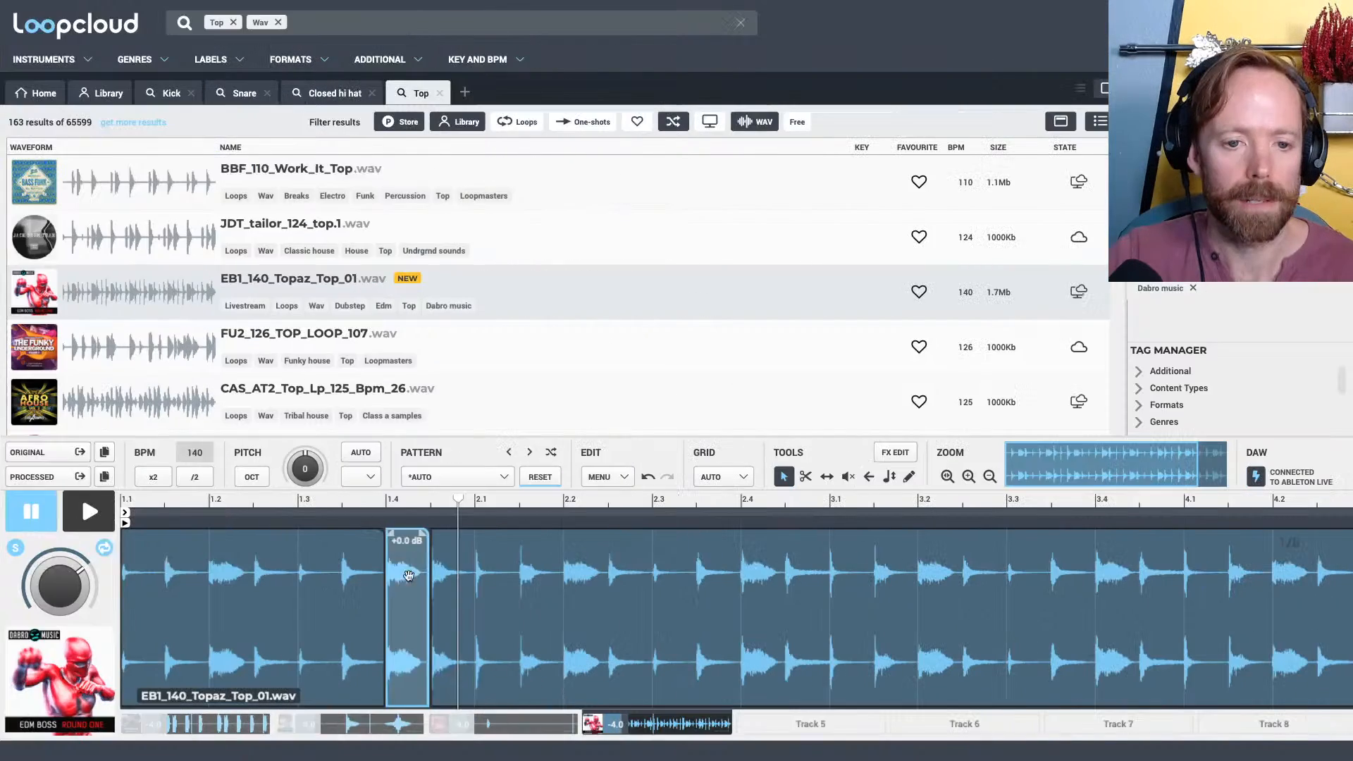
pyautogui.moveTo(409, 599)
pyautogui.mouseDown()
pyautogui.moveTo(430, 599)
pyautogui.moveTo(391, 599)
pyautogui.mouseUp()
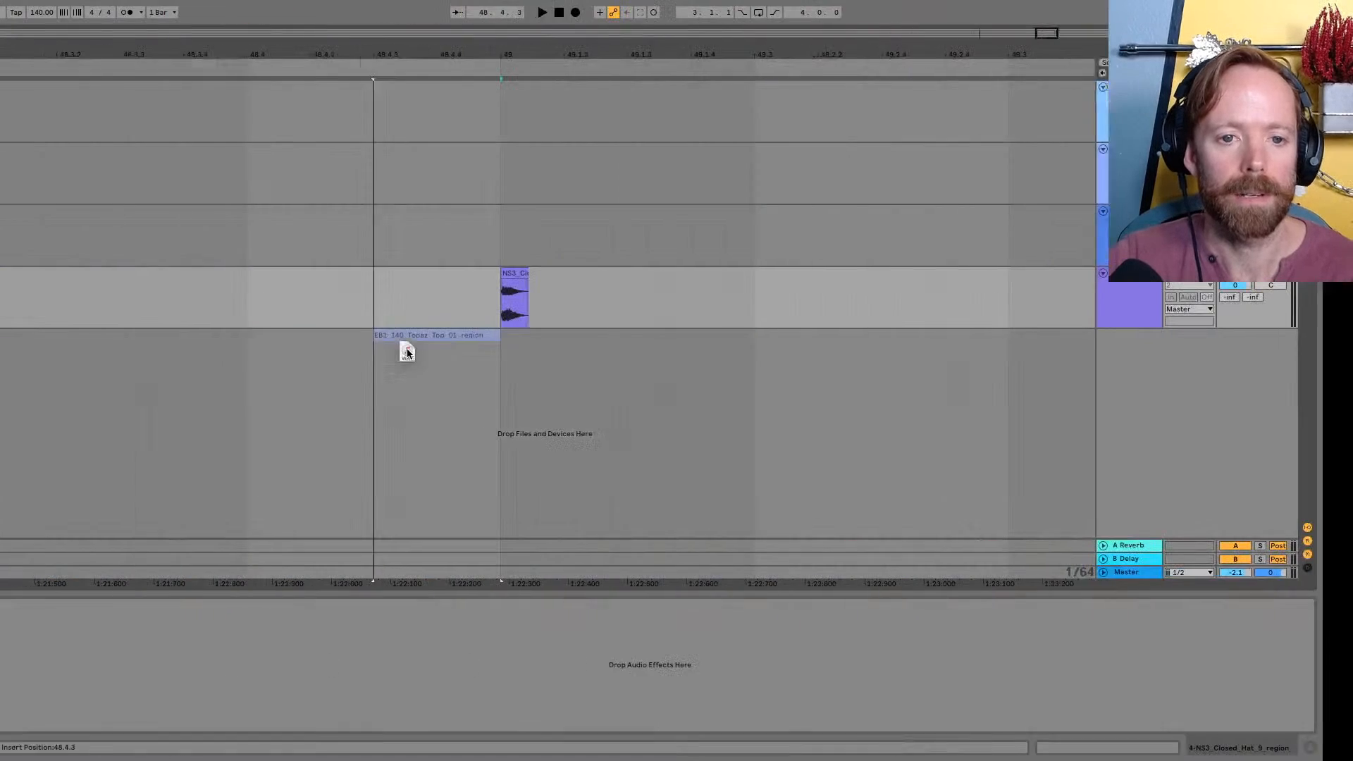
pyautogui.moveTo(408, 353); pyautogui.dragTo(633, 310)
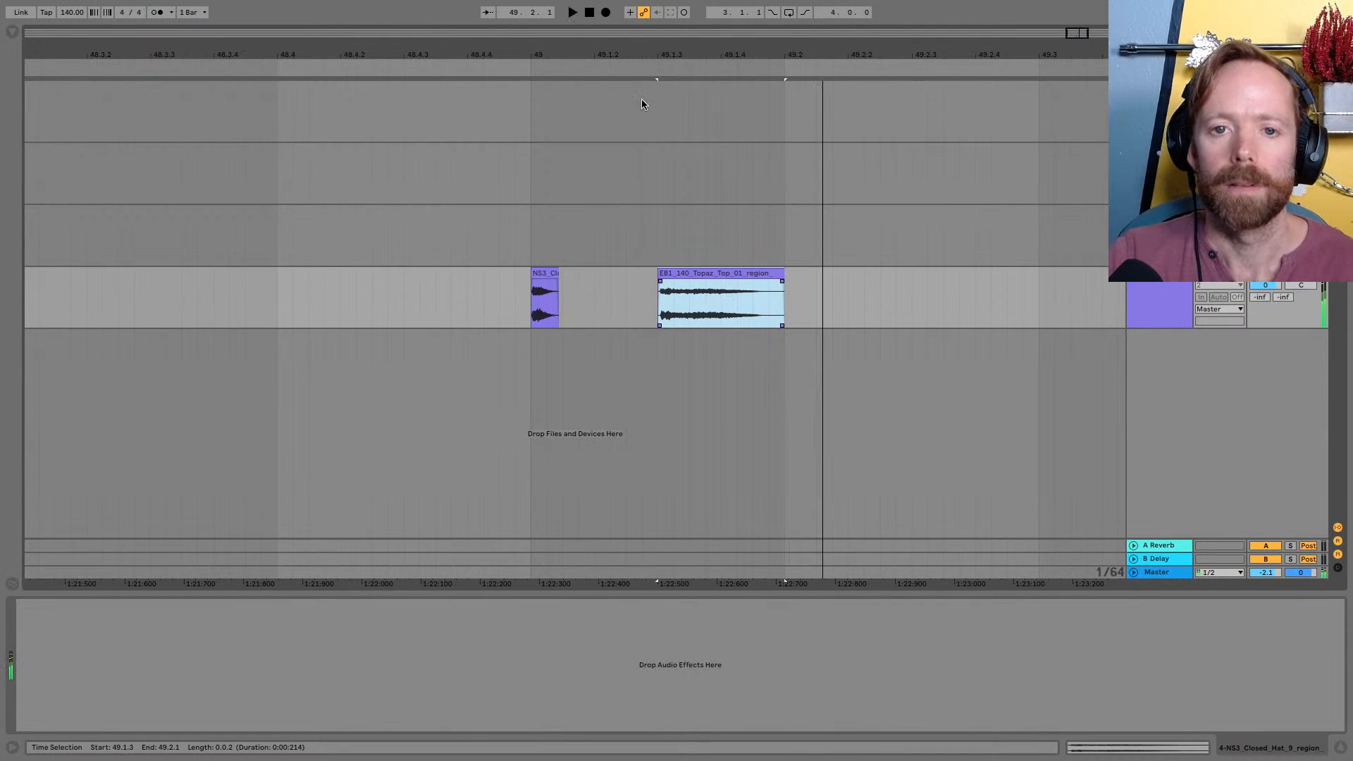
pyautogui.moveTo(645, 55); pyautogui.dragTo(644, 35)
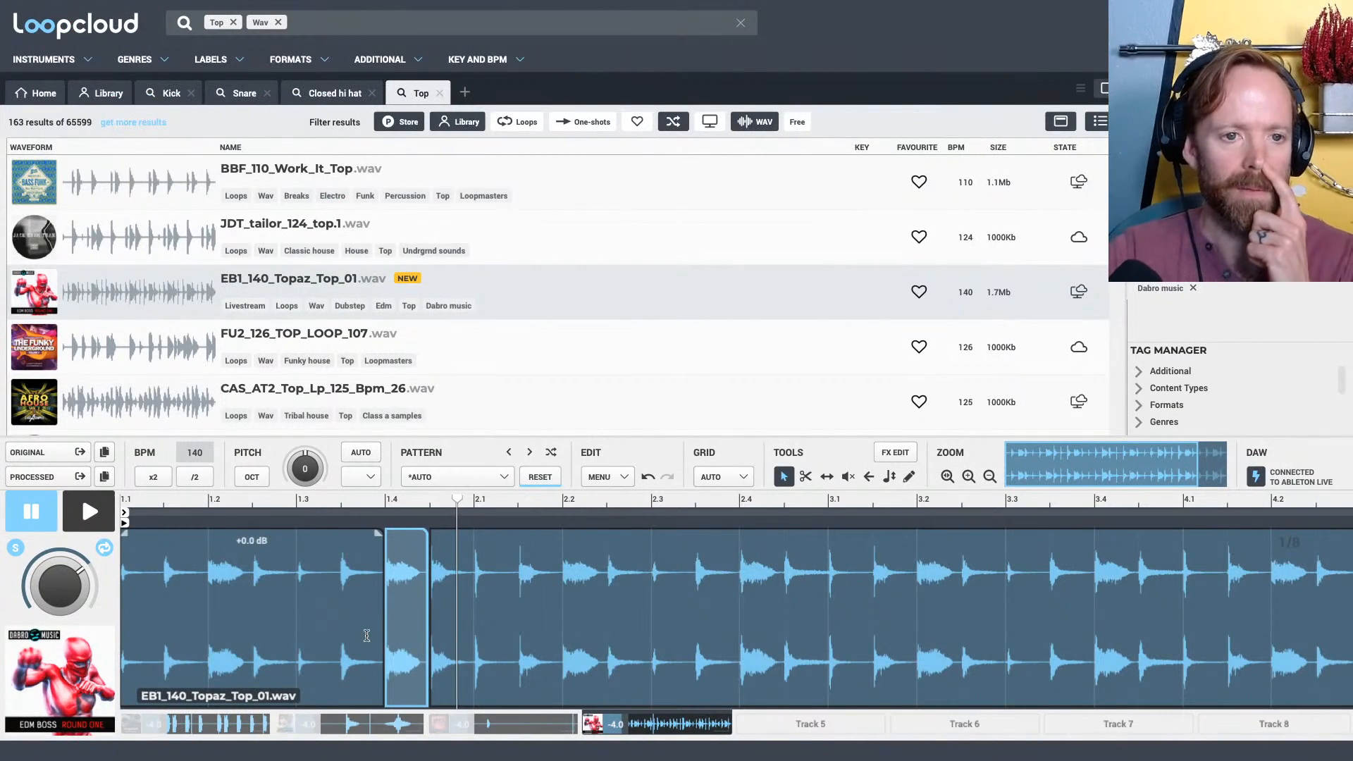
# Reset the top loop's pattern in Loopcloud and mute Track 4, returning to the Track 3 hi-hat
pyautogui.scroll(-2, 379, 310)
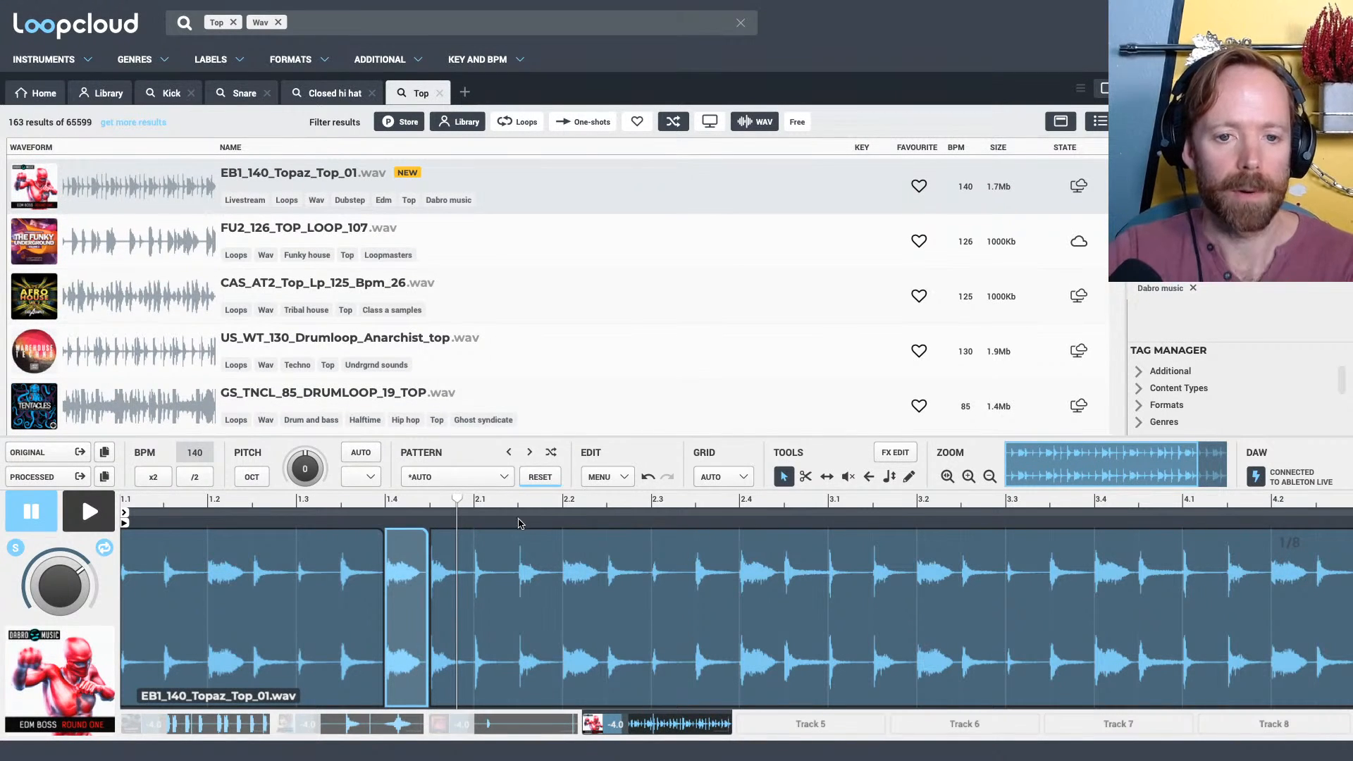
pyautogui.click(535, 477)
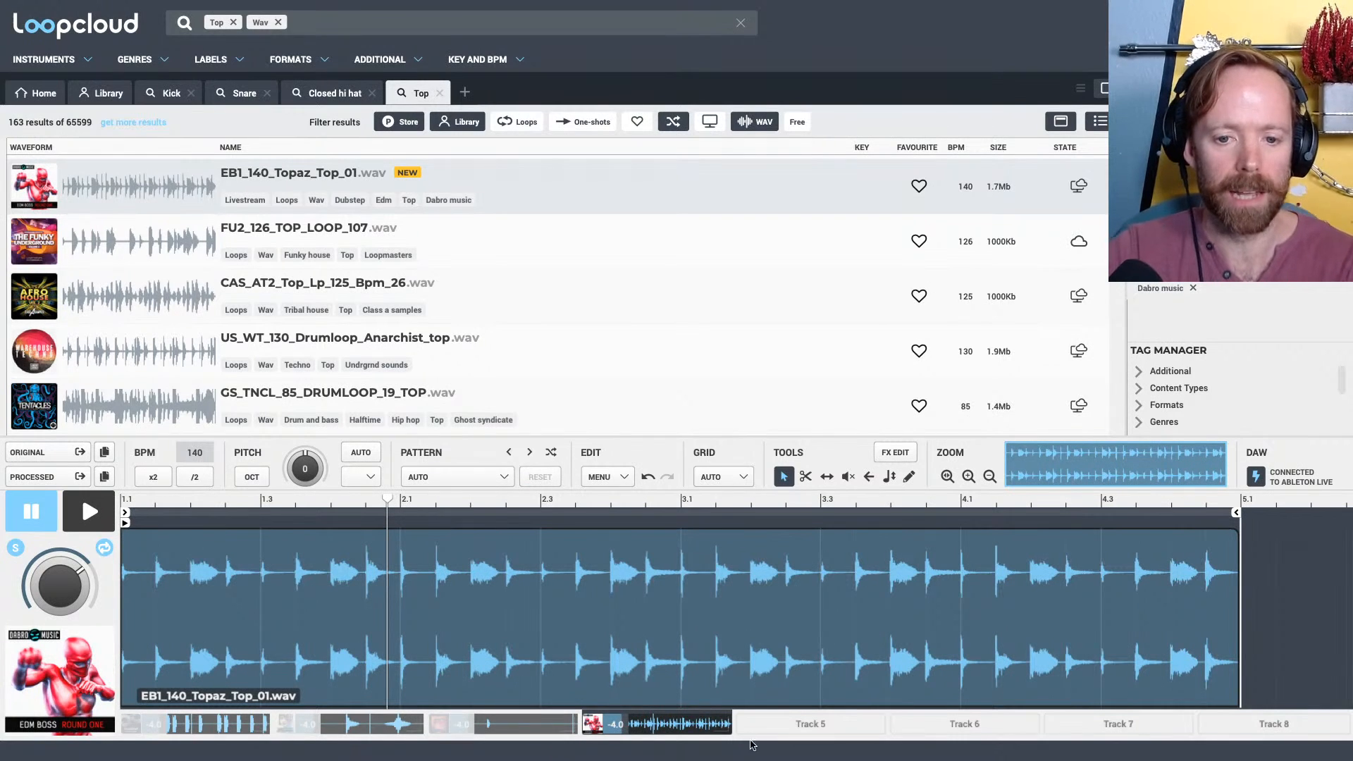
pyautogui.click(721, 725)
pyautogui.click(515, 719)
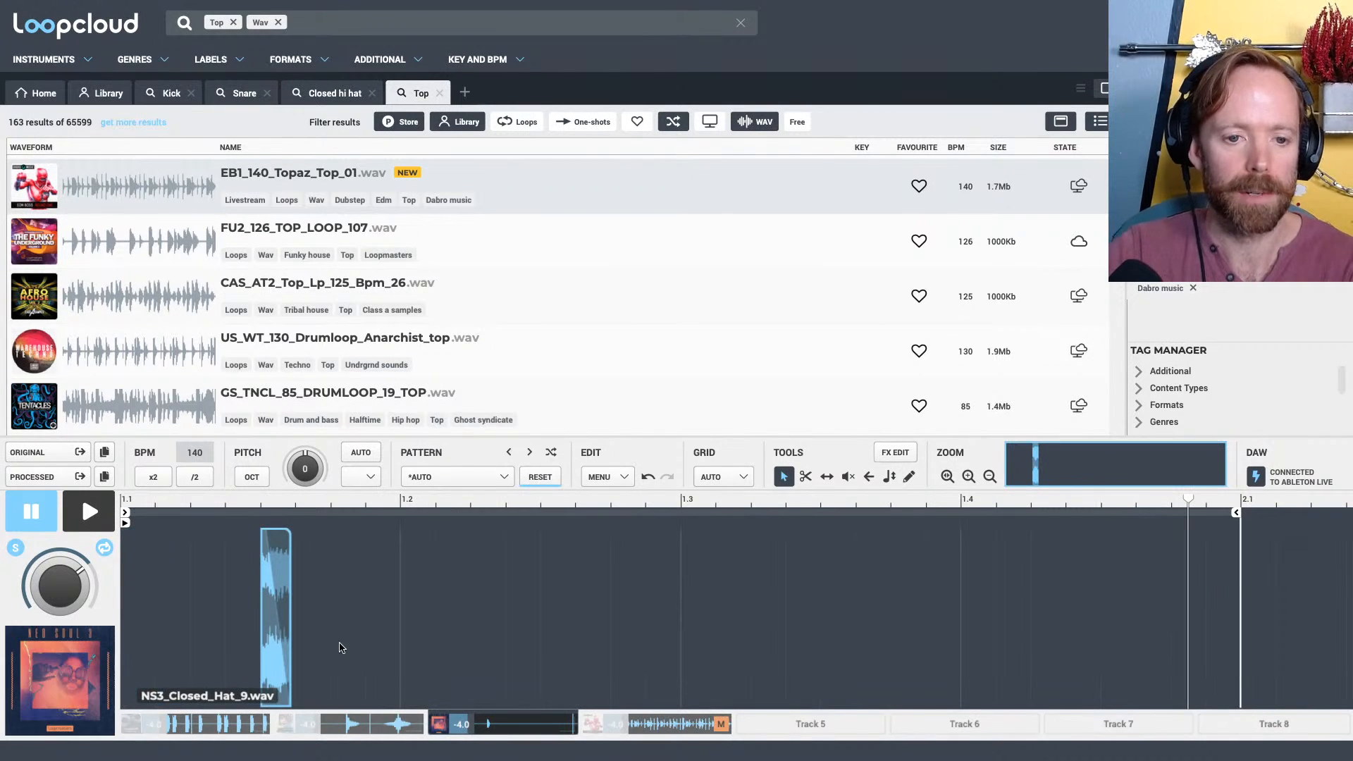
# Turn off solo on the hi-hat track, audition the full beat, and set the grid to 1/16
pyautogui.moveTo(173, 505); pyautogui.dragTo(311, 548)
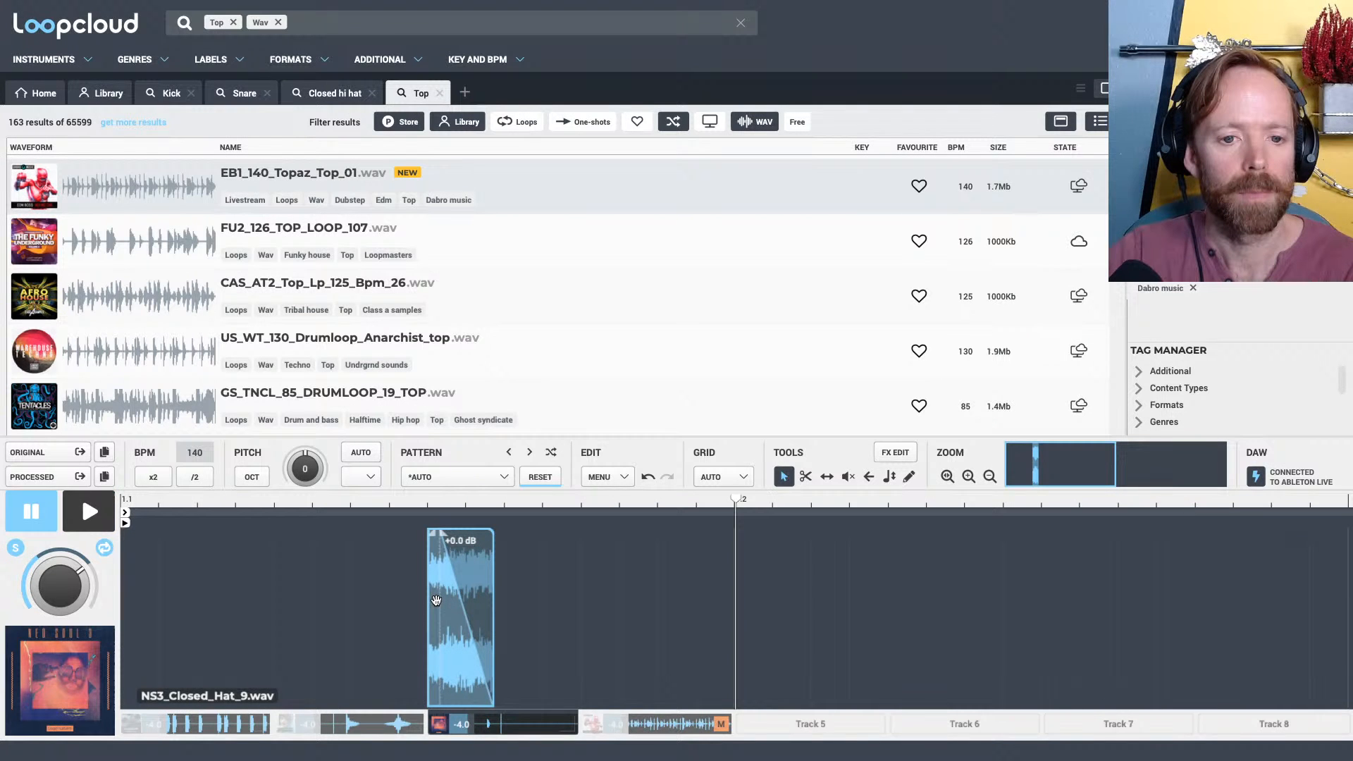
pyautogui.press('s')
pyautogui.press('space')
pyautogui.press('space')
pyautogui.moveTo(450, 495); pyautogui.dragTo(448, 484)
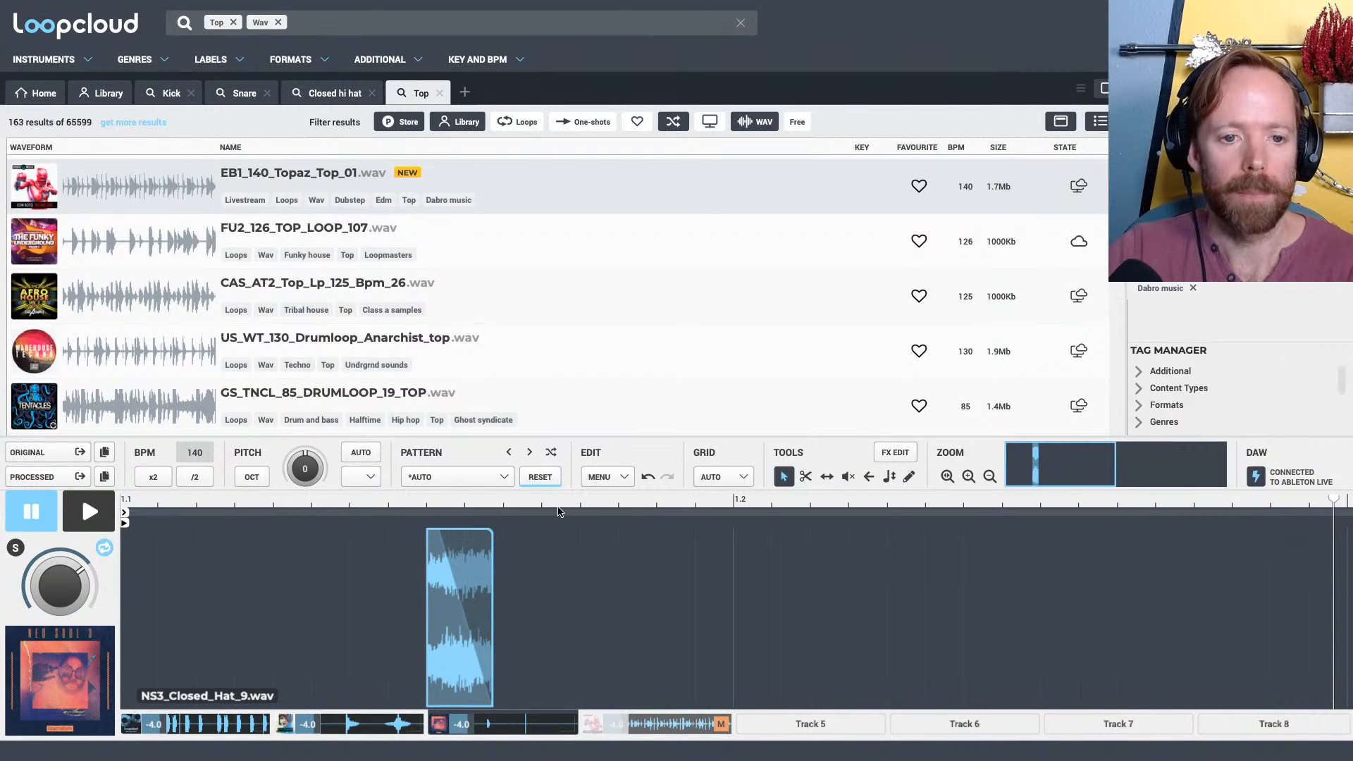
pyautogui.click(735, 478)
pyautogui.click(760, 329)
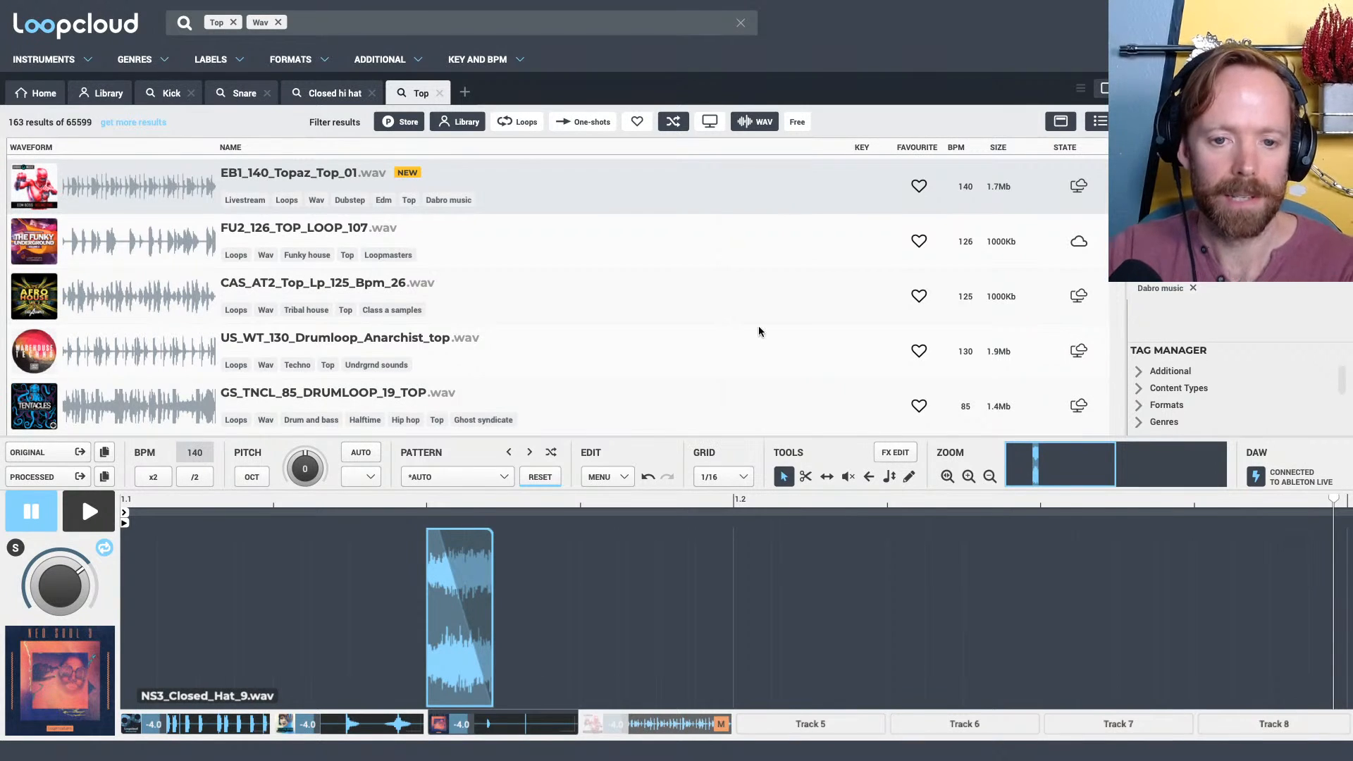
# Play the beat and copy the closed hi-hat slice from 1.1.3 to the offbeat at 1.2.3
pyautogui.moveTo(463, 503); pyautogui.dragTo(462, 432)
pyautogui.press('space')
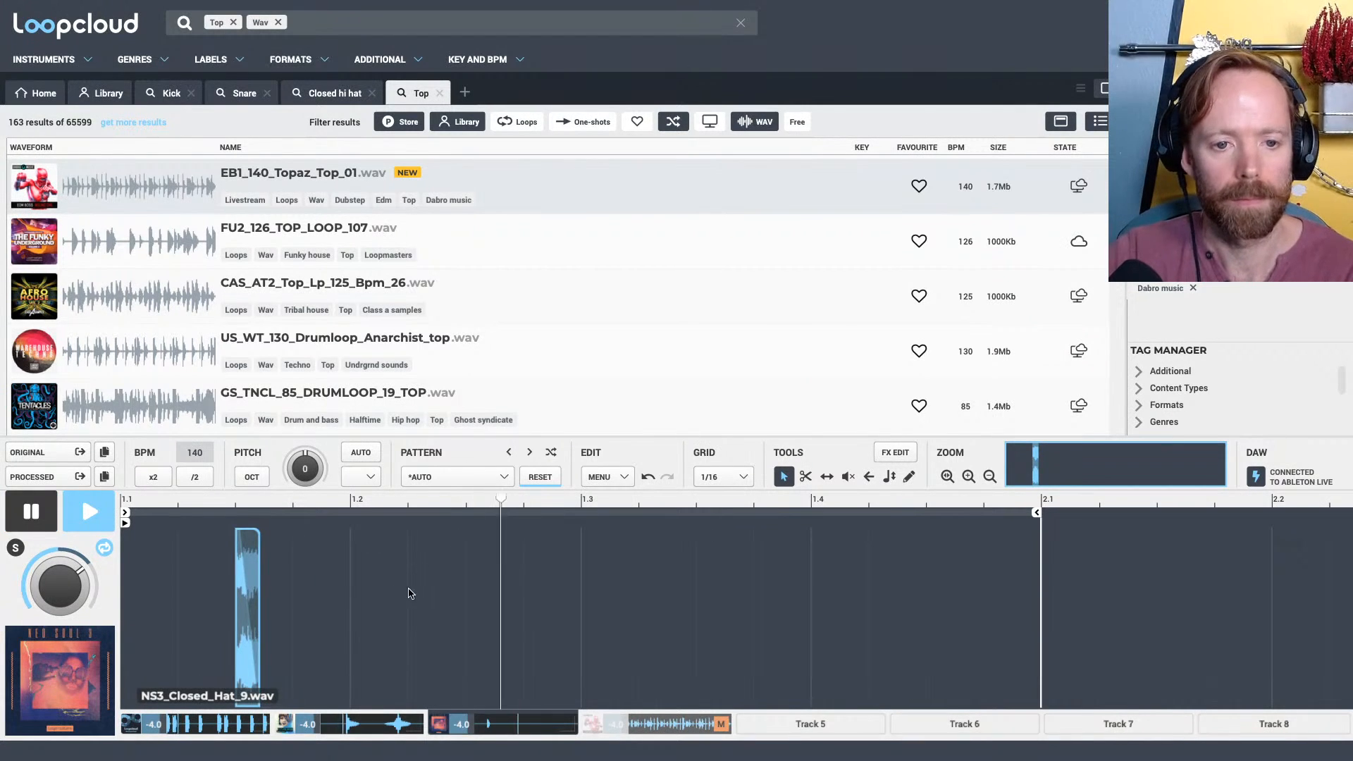
pyautogui.press('space')
pyautogui.moveTo(249, 597); pyautogui.dragTo(477, 598)
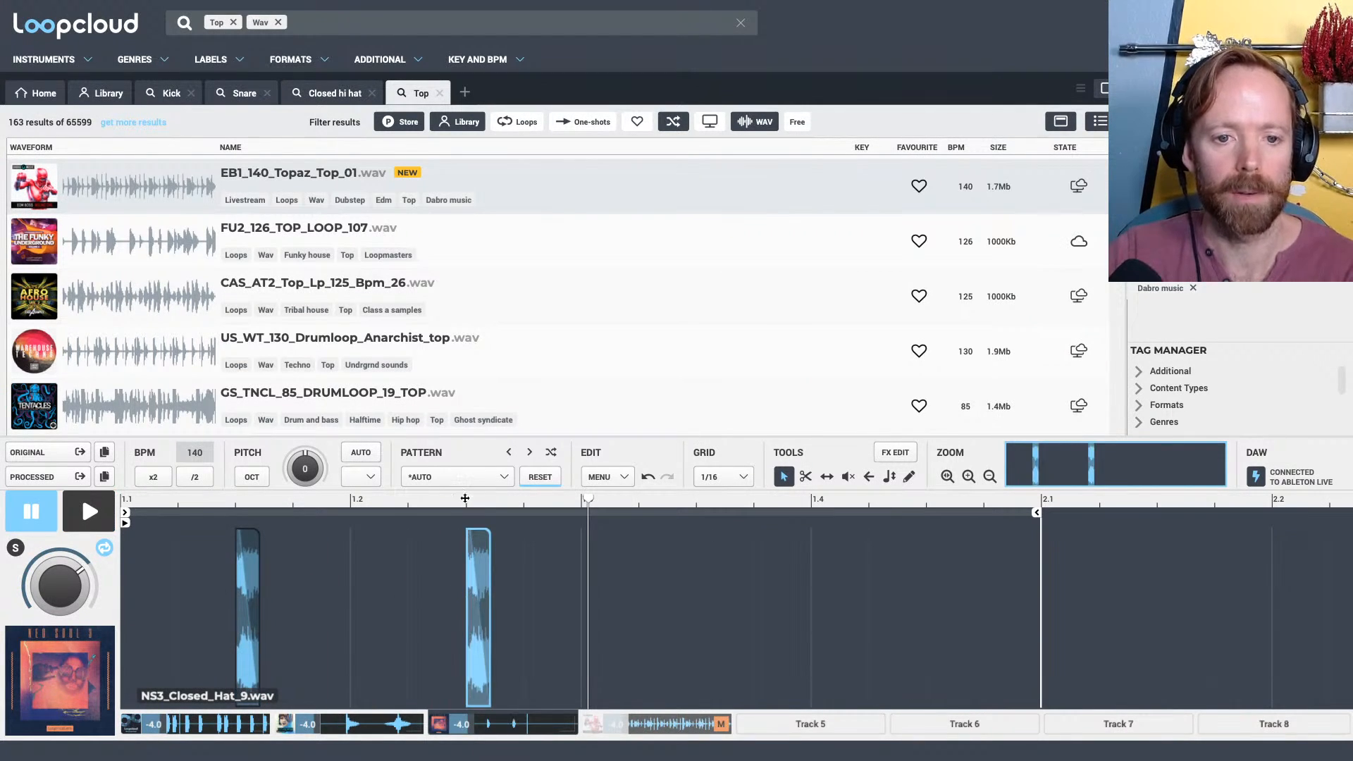
pyautogui.moveTo(464, 501); pyautogui.dragTo(455, 478)
pyautogui.press('space')
# Switch to Live to check its session mixer during playback, and return to Loopcloud to audition the beat
pyautogui.press('XF86AudioRaiseVolume')
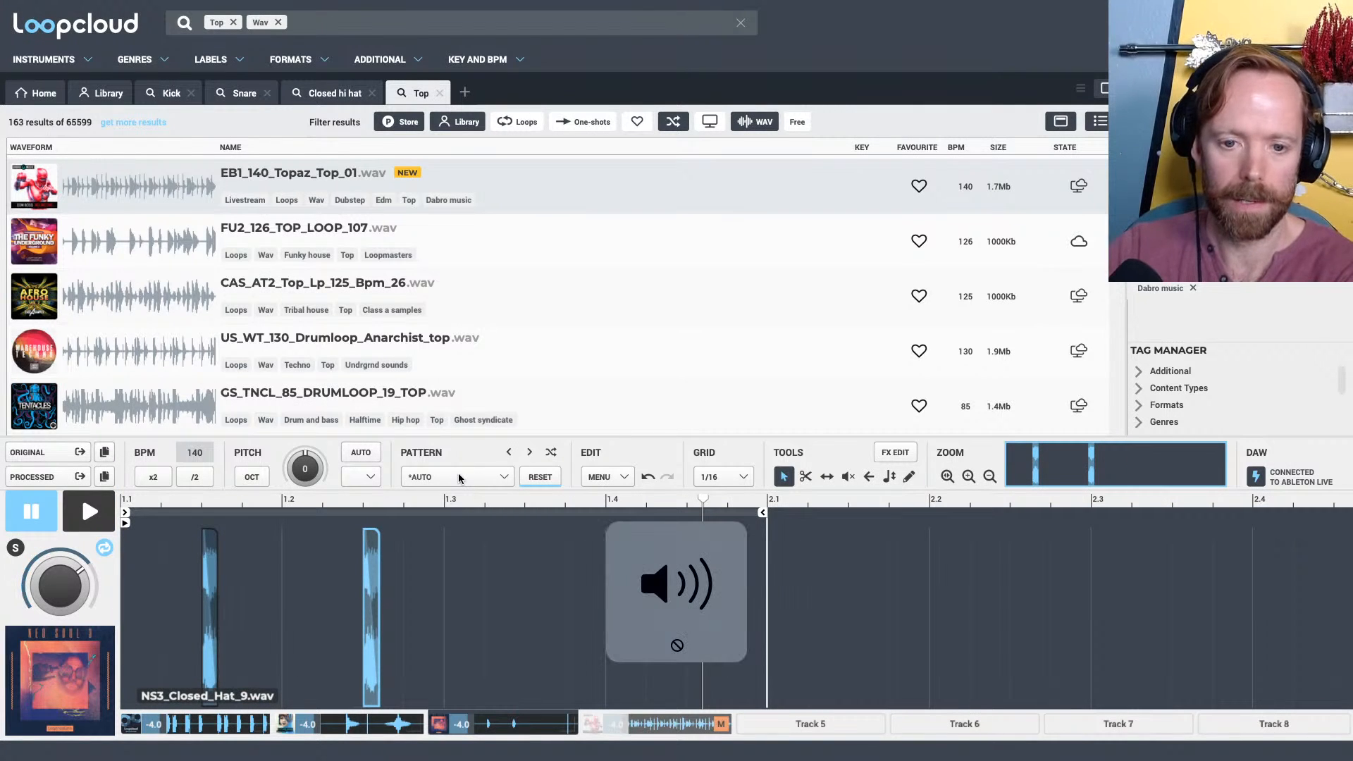
pyautogui.press('super+Tab')
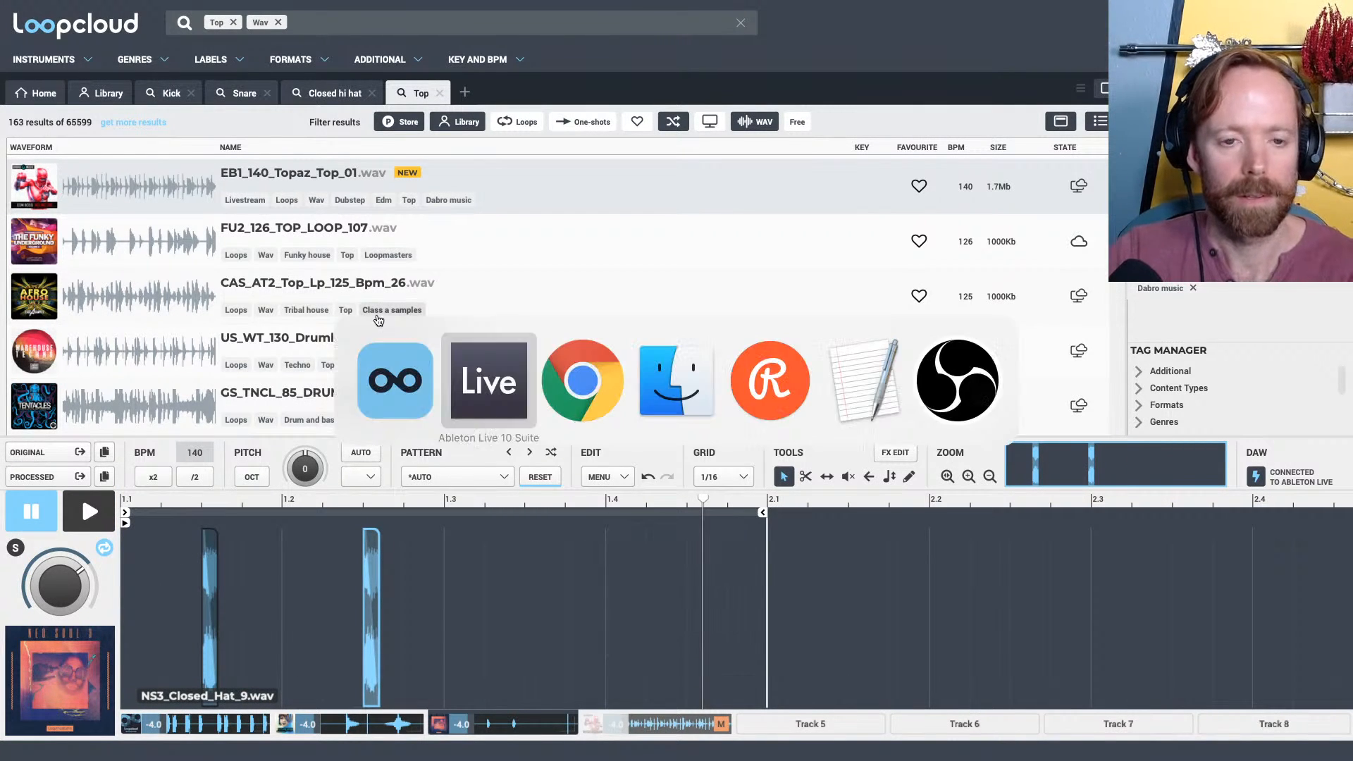
pyautogui.press('Tab')
pyautogui.press('space')
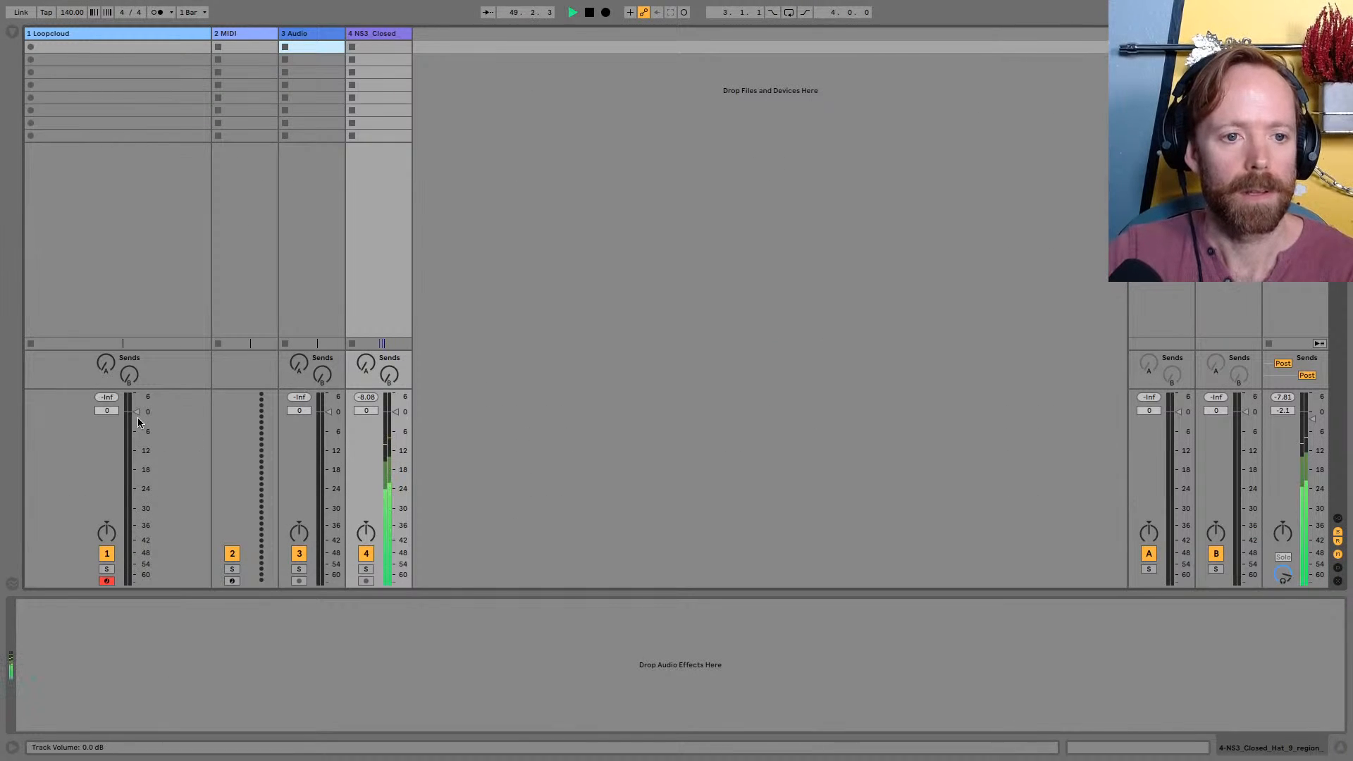
pyautogui.press('super+Tab')
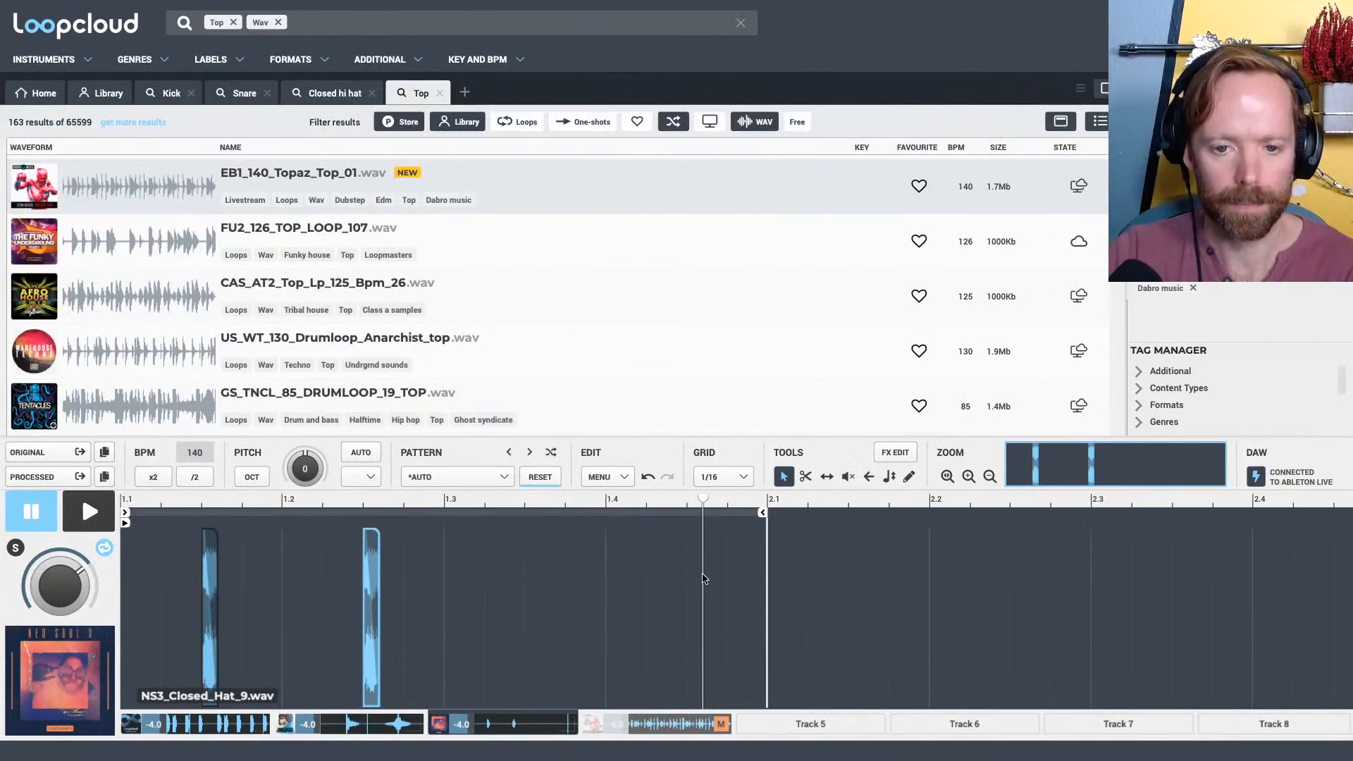
pyautogui.press('space')
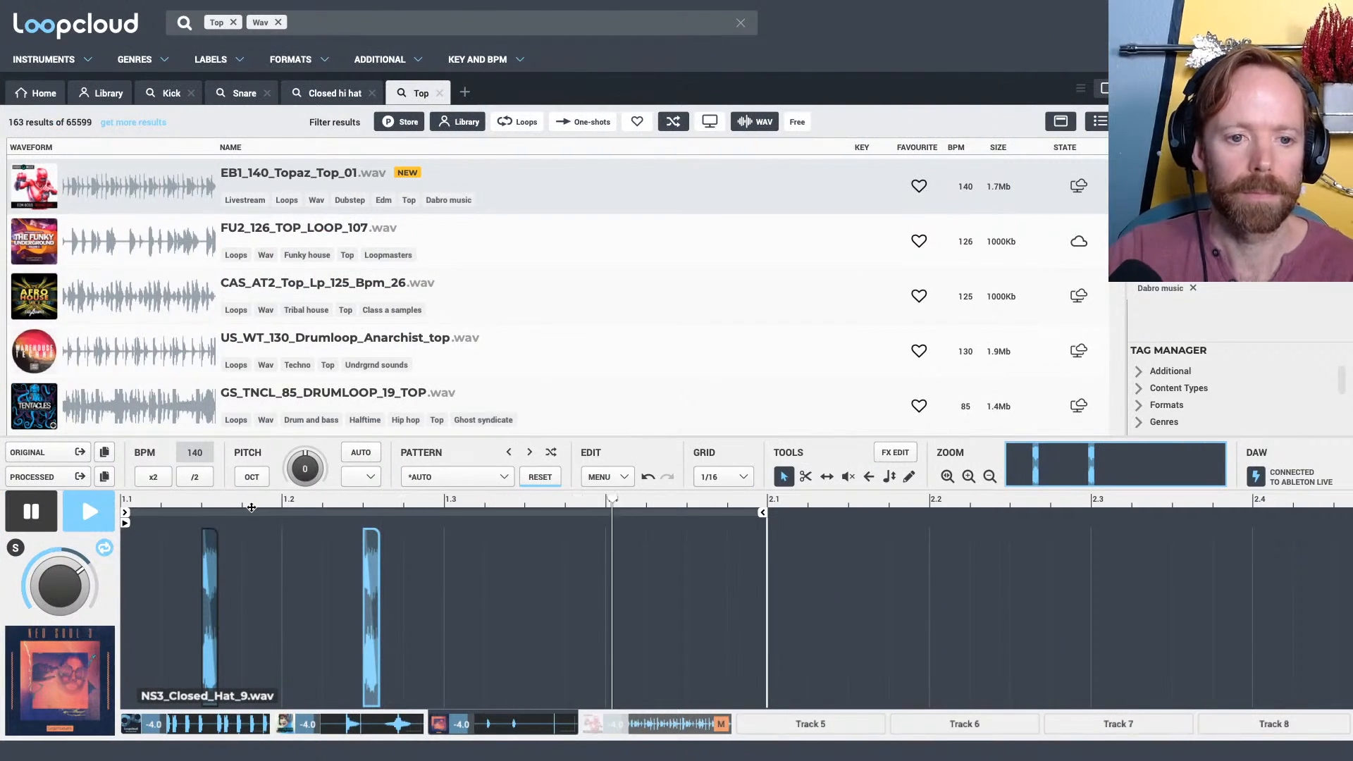
pyautogui.press('space')
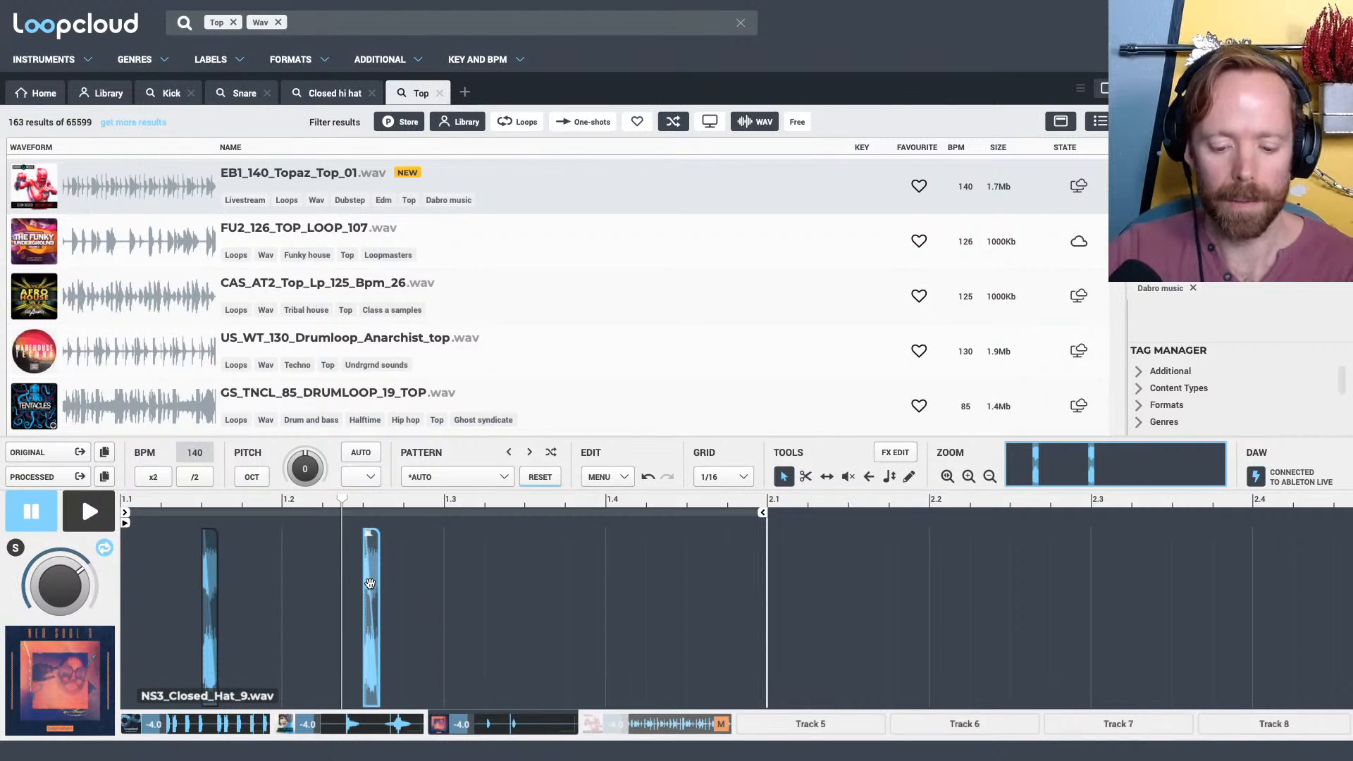
# Copy the hi-hat slice at 1.2.3 to the bar's last three sixteenths, 1.4.2, 1.4.3 and 1.4.4, and audition the result
pyautogui.hotkey('ctrl', 'z')
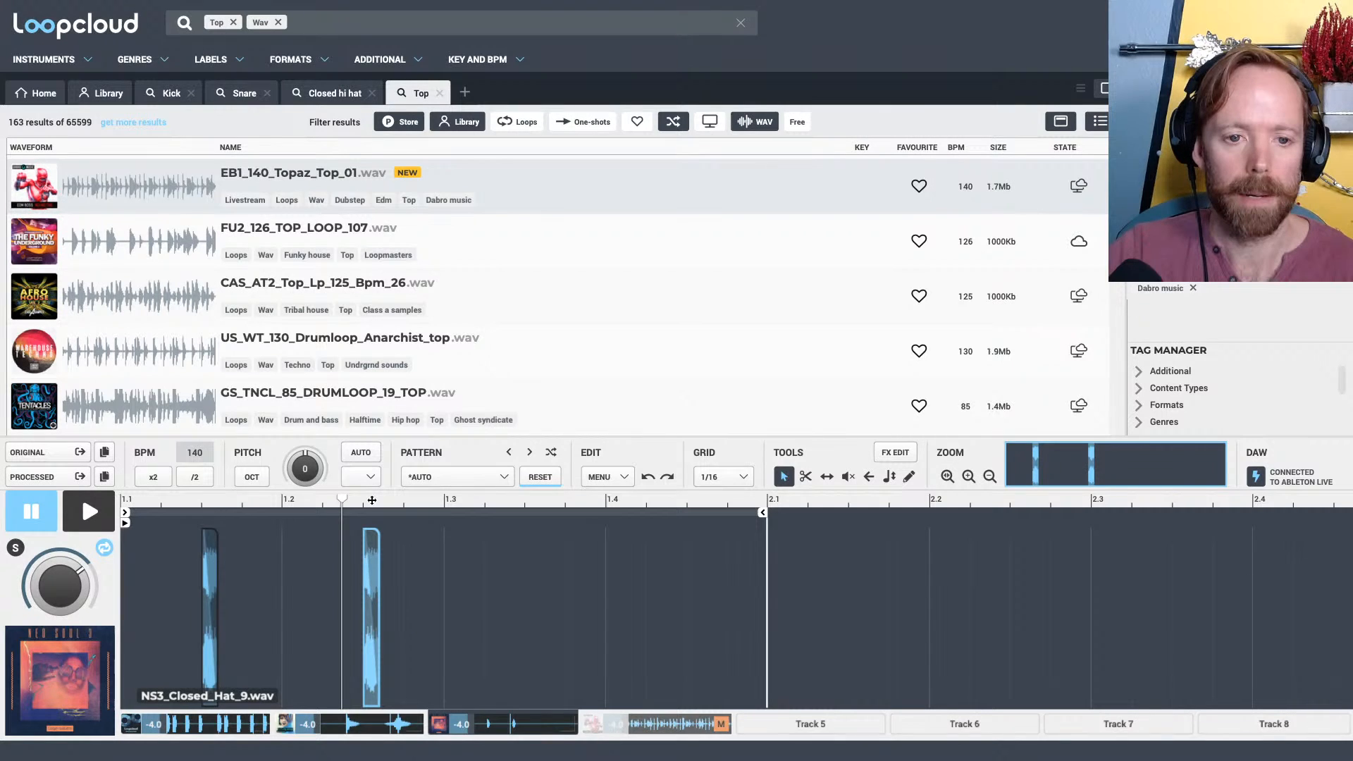
pyautogui.moveTo(372, 499); pyautogui.dragTo(381, 546)
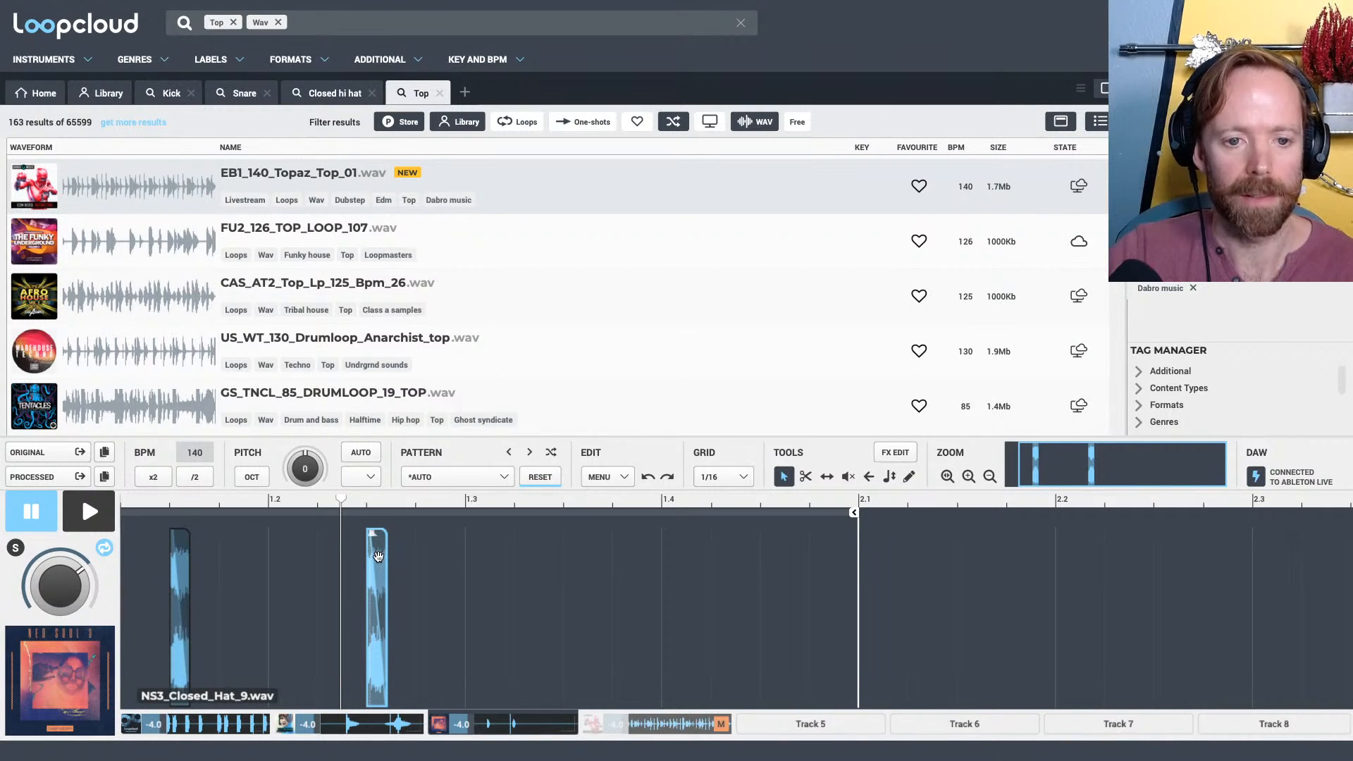
pyautogui.moveTo(379, 556); pyautogui.dragTo(740, 567)
pyautogui.moveTo(729, 503); pyautogui.dragTo(892, 573)
pyautogui.press('space')
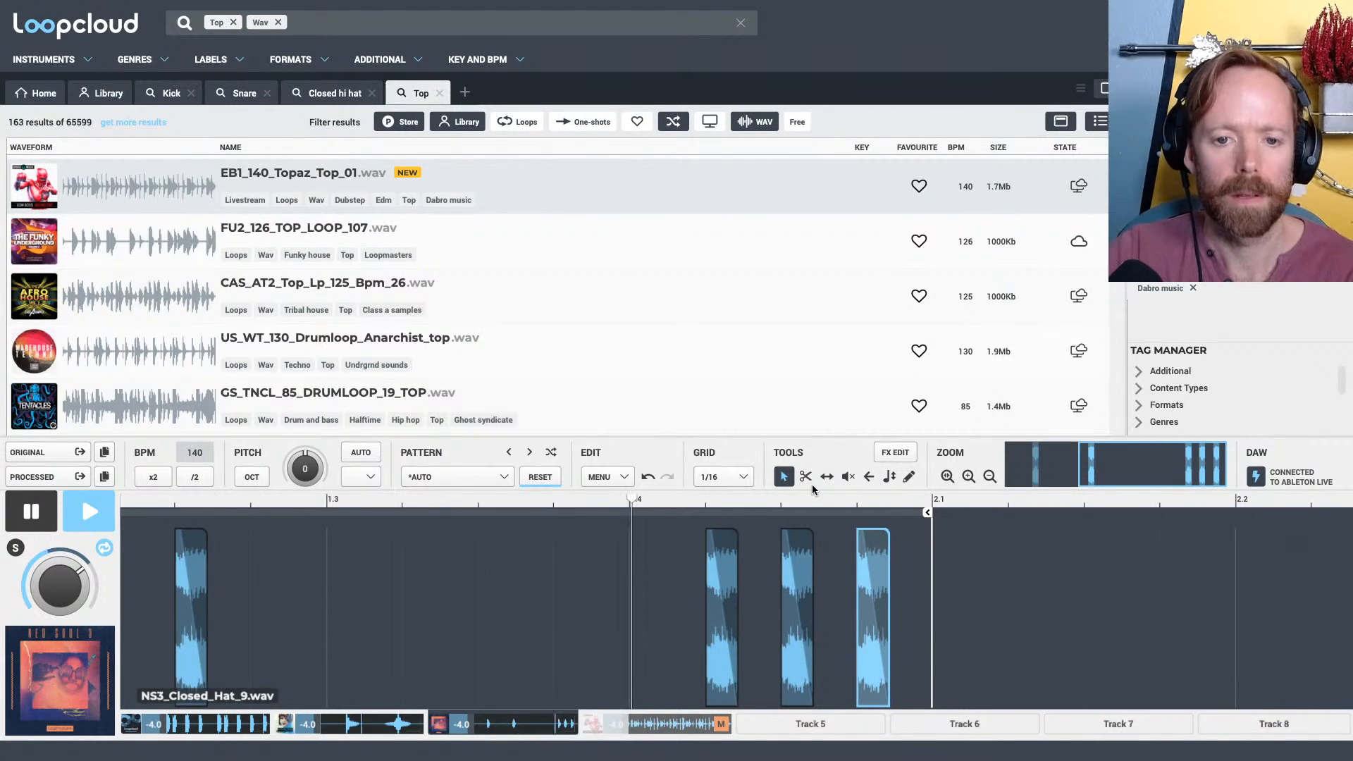
pyautogui.press('space')
# Mute the hi-hat slice at 1.4.3 and copy the slice at 1.2.3 to 1.3.3
pyautogui.doubleClick(803, 561)
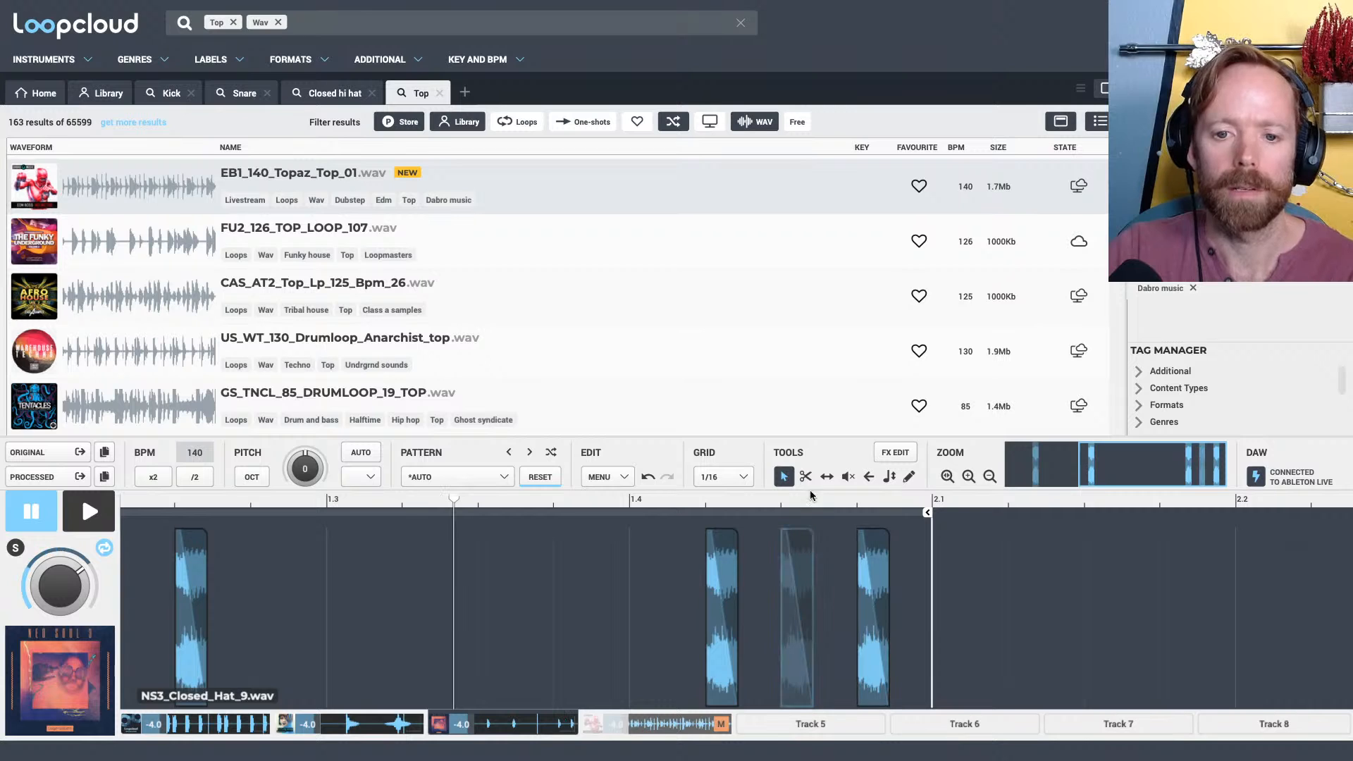
pyautogui.press('space')
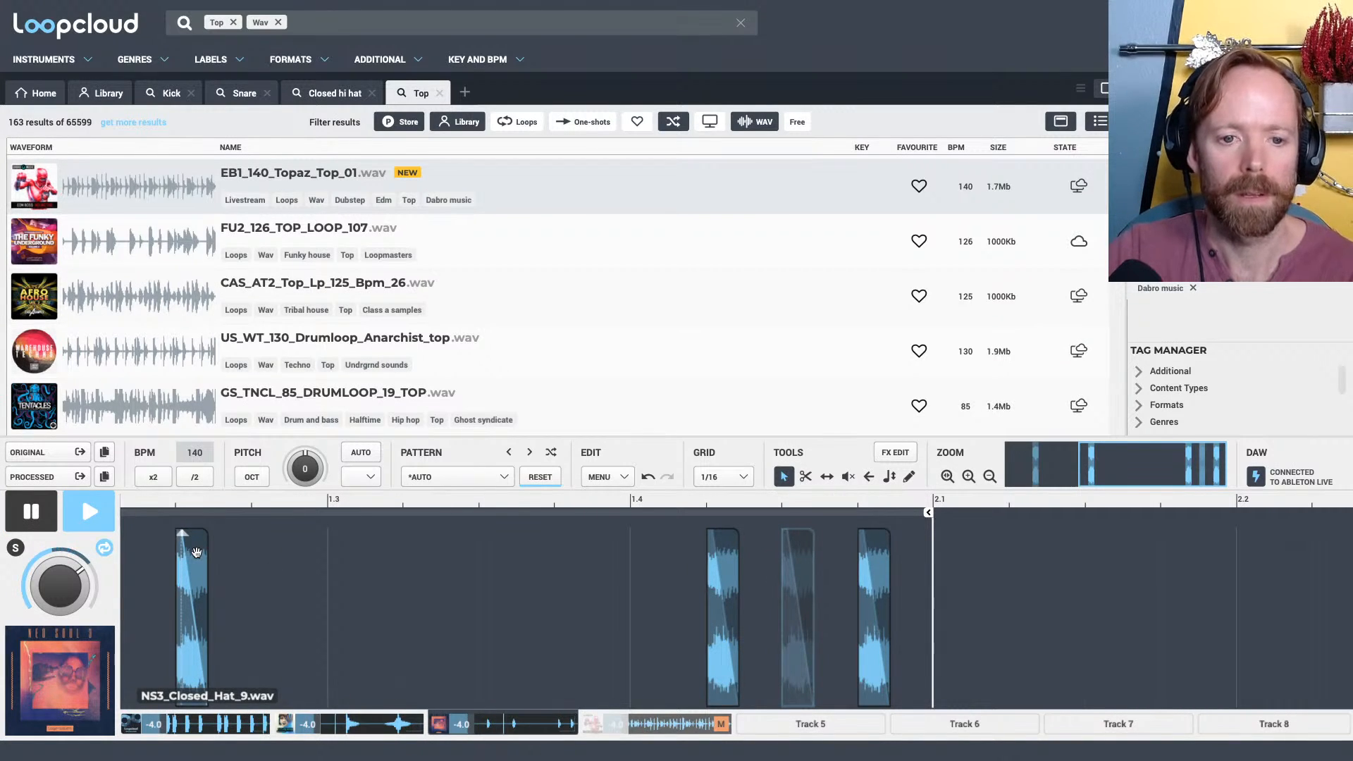
pyautogui.moveTo(196, 552); pyautogui.dragTo(494, 556)
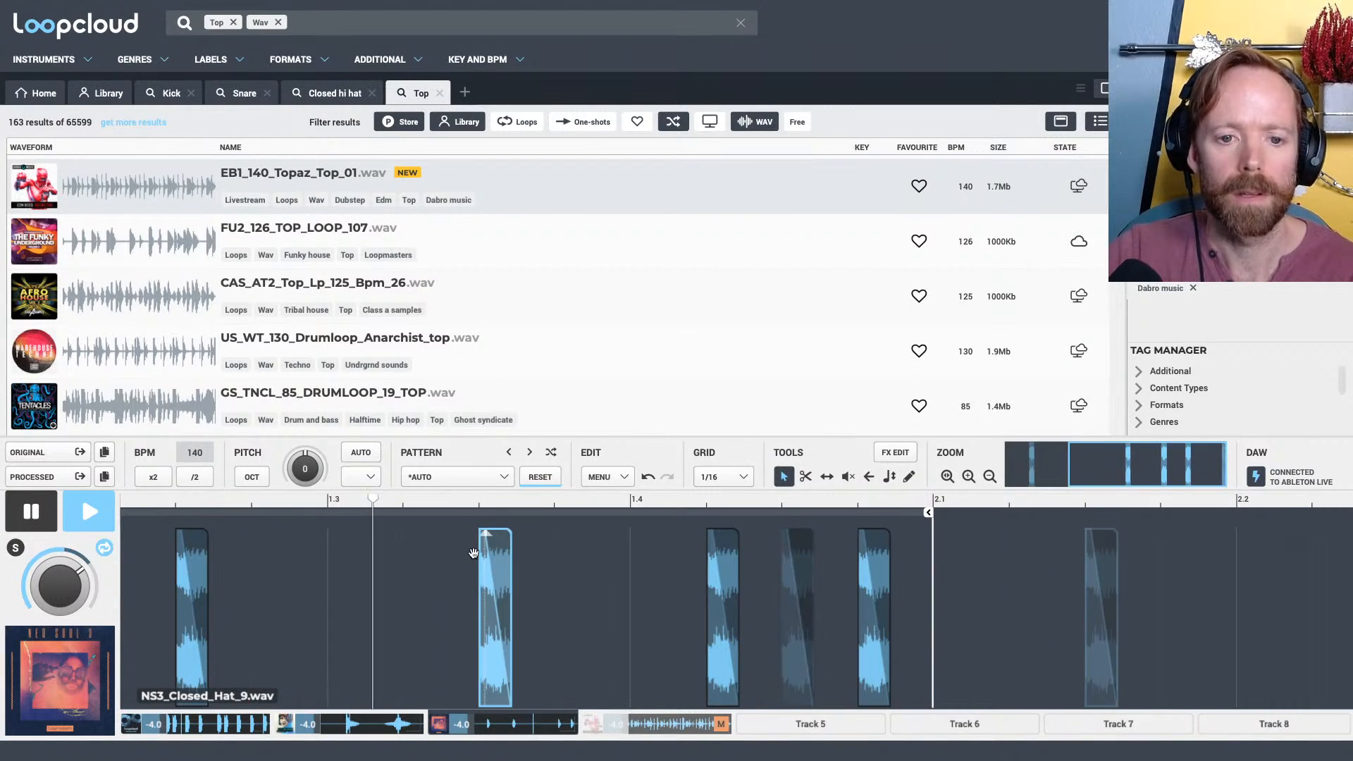
# Delete the stray muted hi-hat slice beyond the loop end at 2.1.3
pyautogui.click(593, 591)
pyautogui.press('space')
pyautogui.press('space')
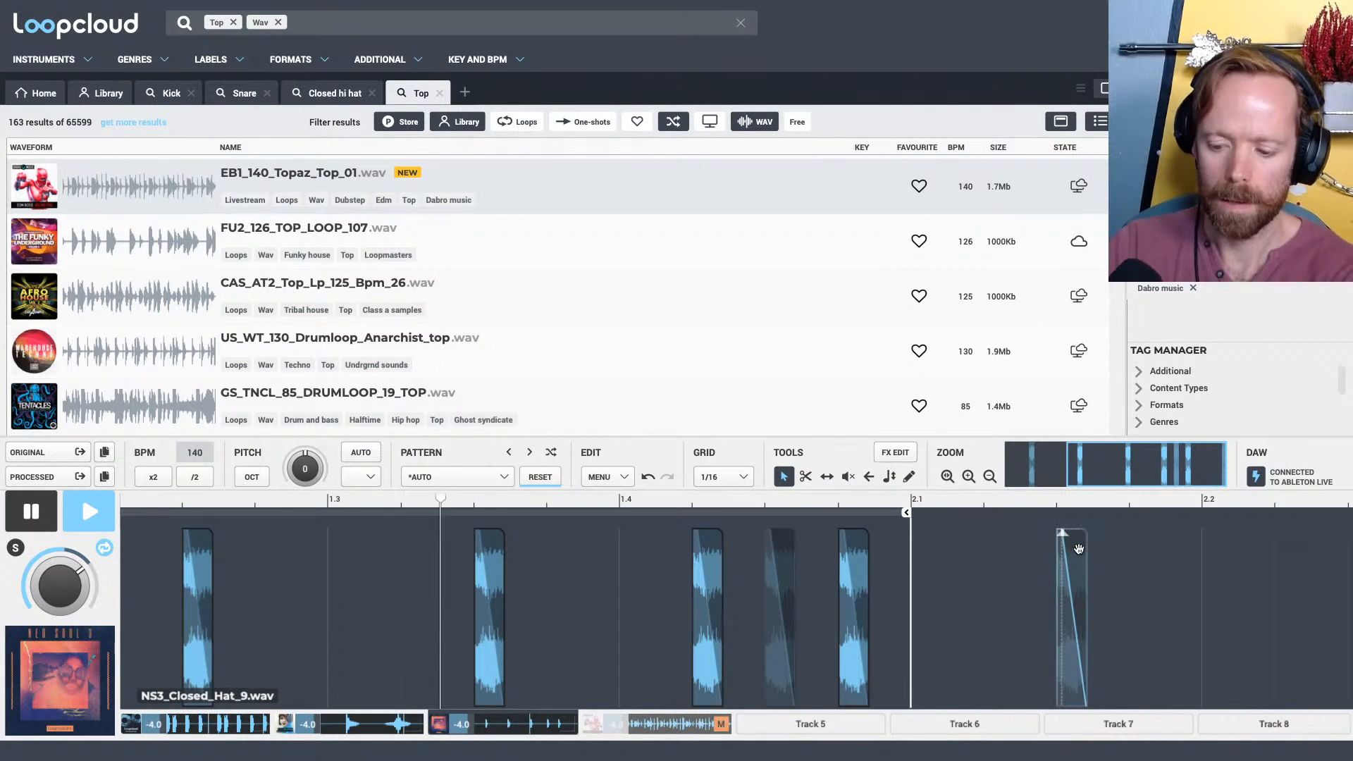
pyautogui.press('Delete')
pyautogui.moveTo(683, 496); pyautogui.dragTo(560, 478)
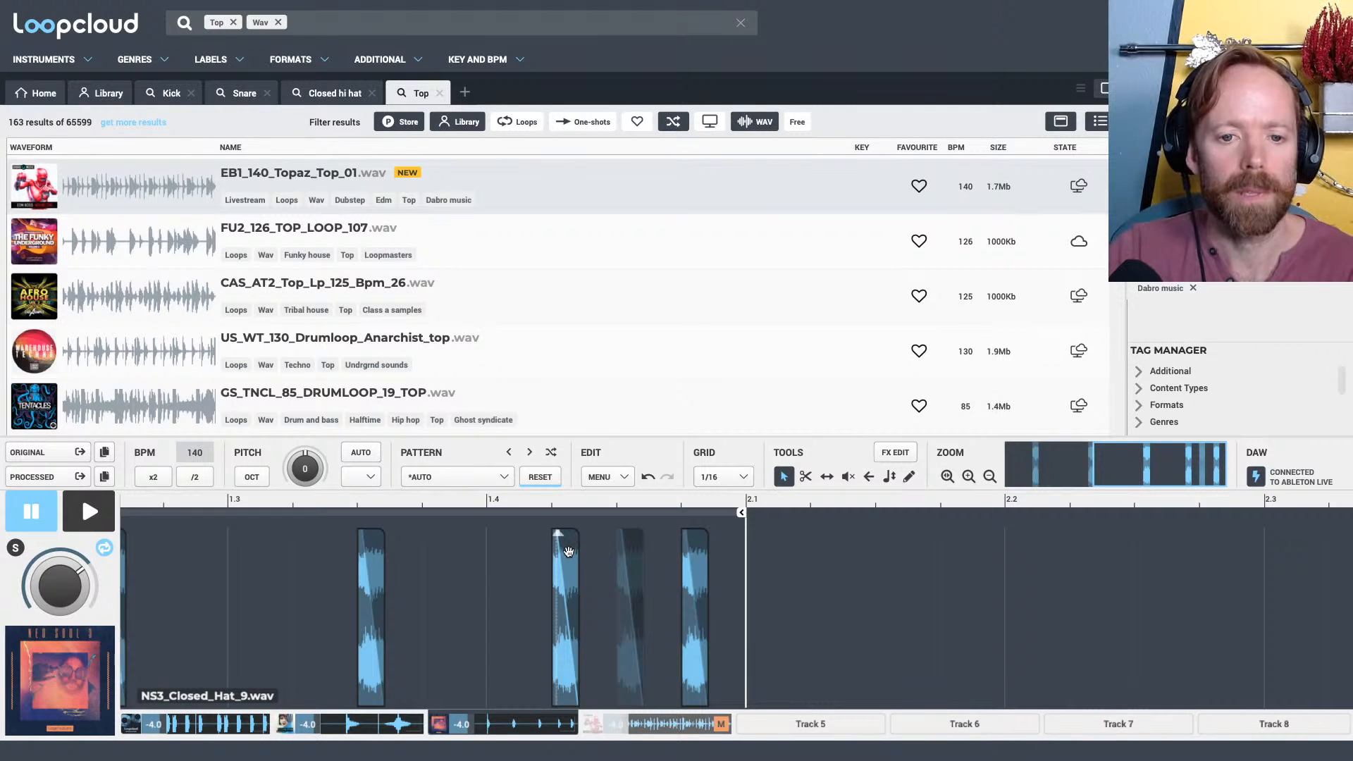
# Move the hi-hat slice at 1.4.2 to 1.3.4, audition it, and reposition it on beat 1.4
pyautogui.moveTo(568, 551); pyautogui.dragTo(435, 550)
pyautogui.press('space')
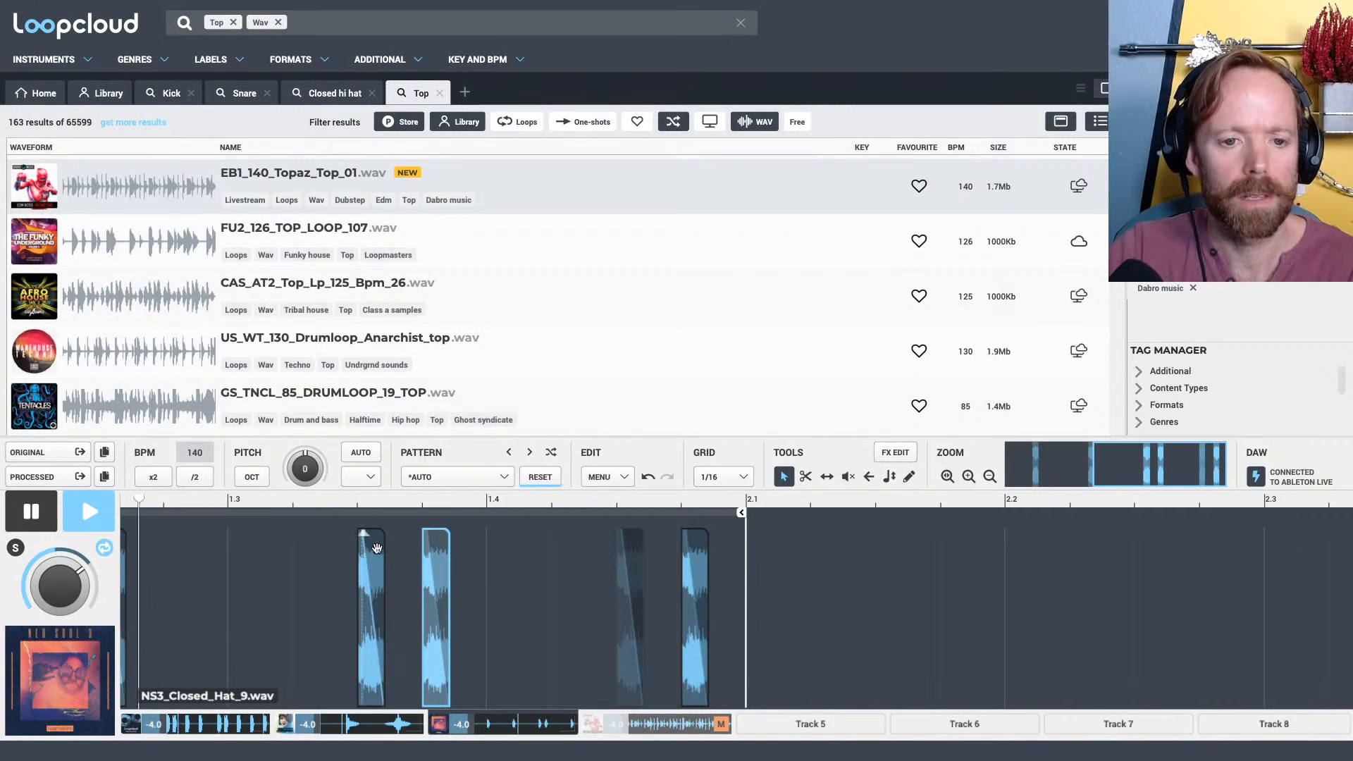
pyautogui.press('space')
pyautogui.moveTo(440, 548); pyautogui.dragTo(528, 552)
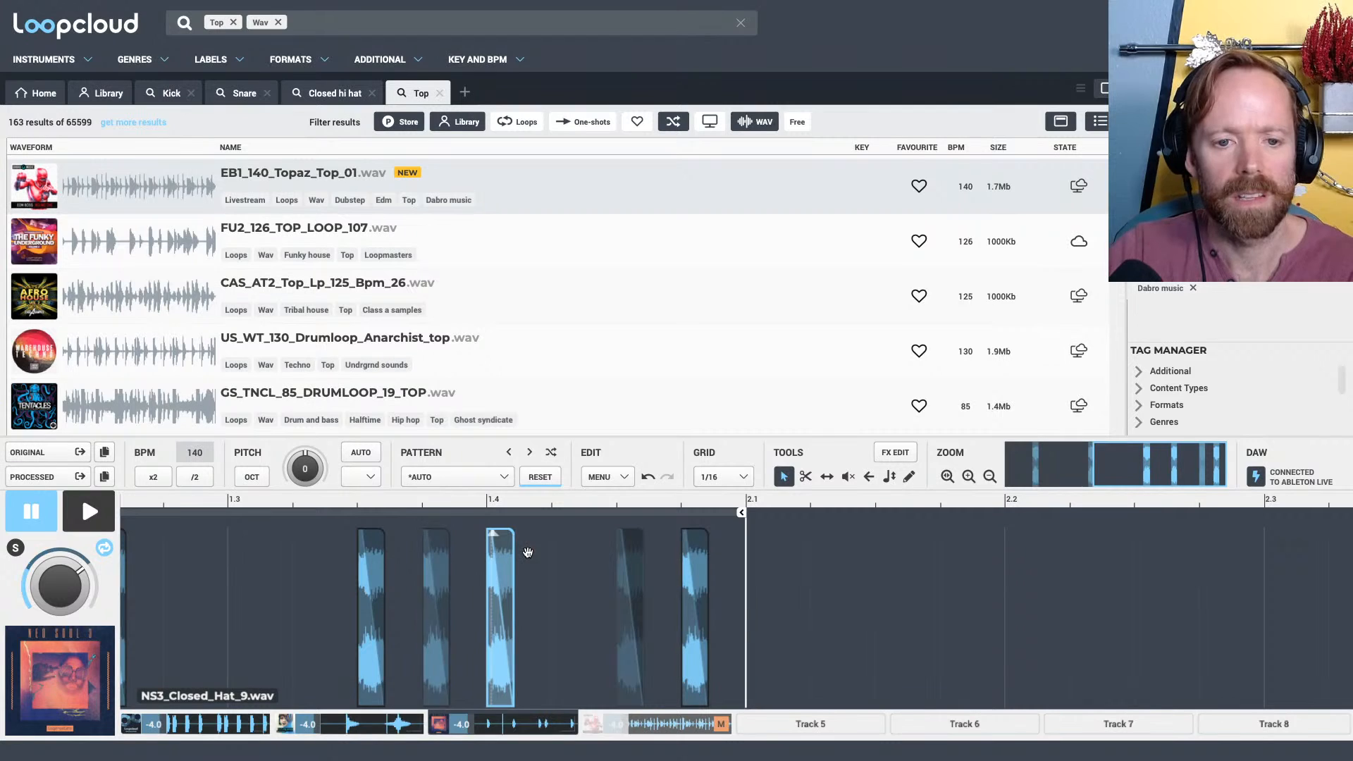
pyautogui.press('space')
pyautogui.click(539, 477)
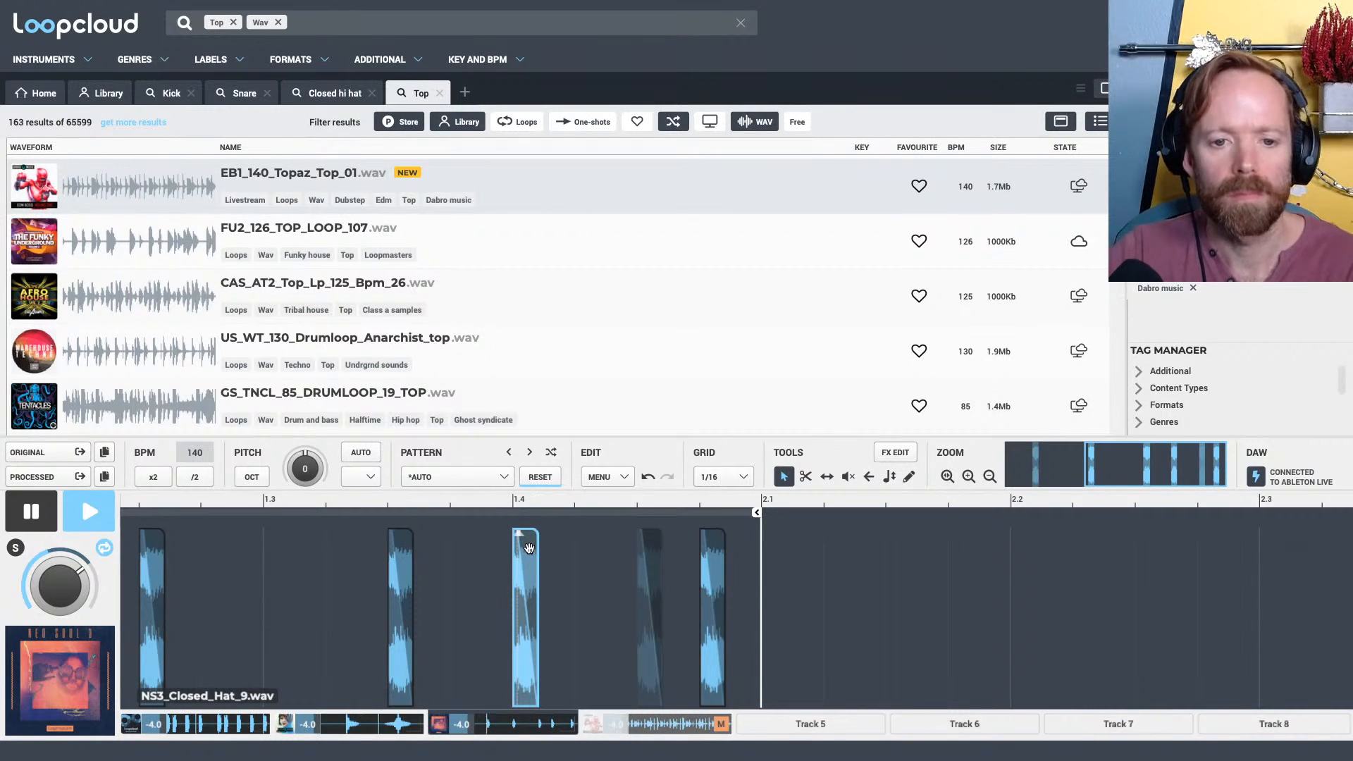
pyautogui.press('space')
# Copy the hi-hat slice on beat 1.4 to 1.4.2 and mute the copy
pyautogui.moveTo(528, 549); pyautogui.dragTo(591, 551)
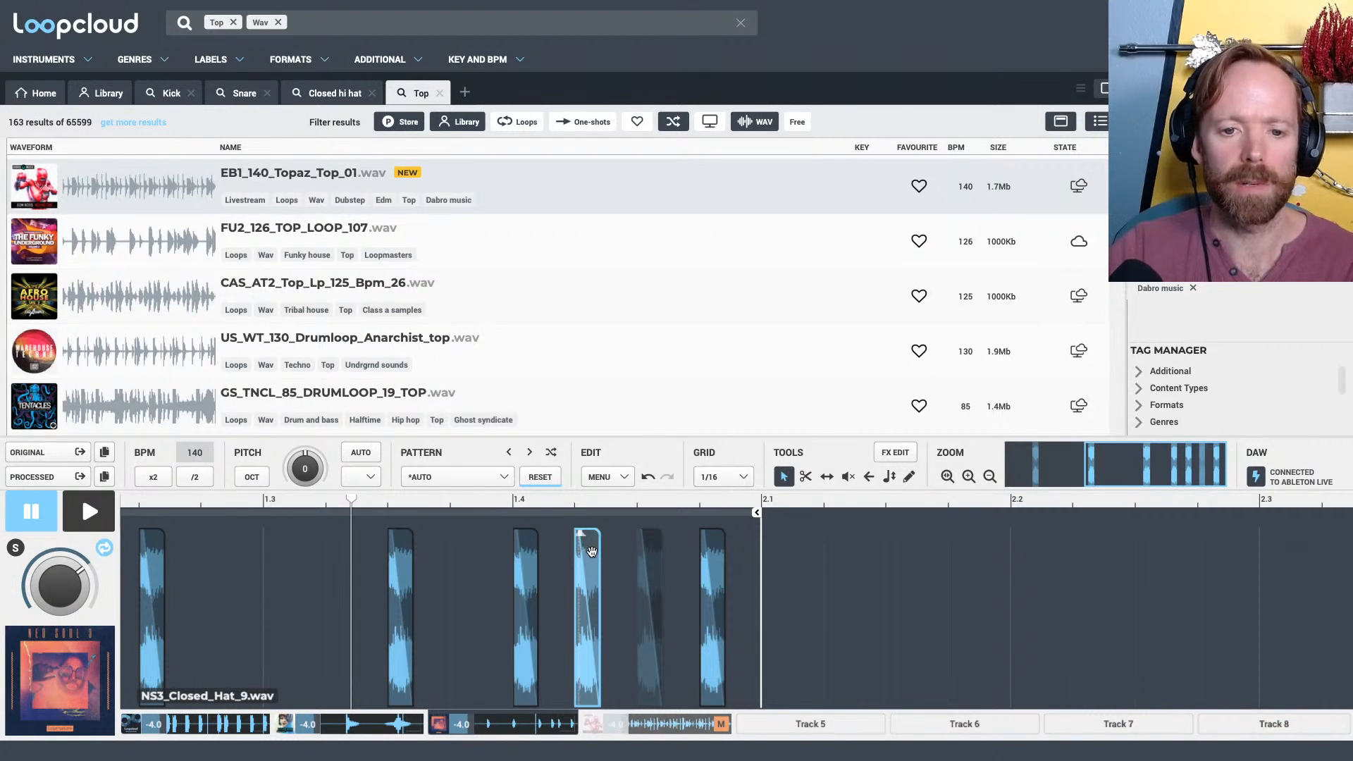
pyautogui.doubleClick(591, 552)
pyautogui.hscroll(1, 599, 526)
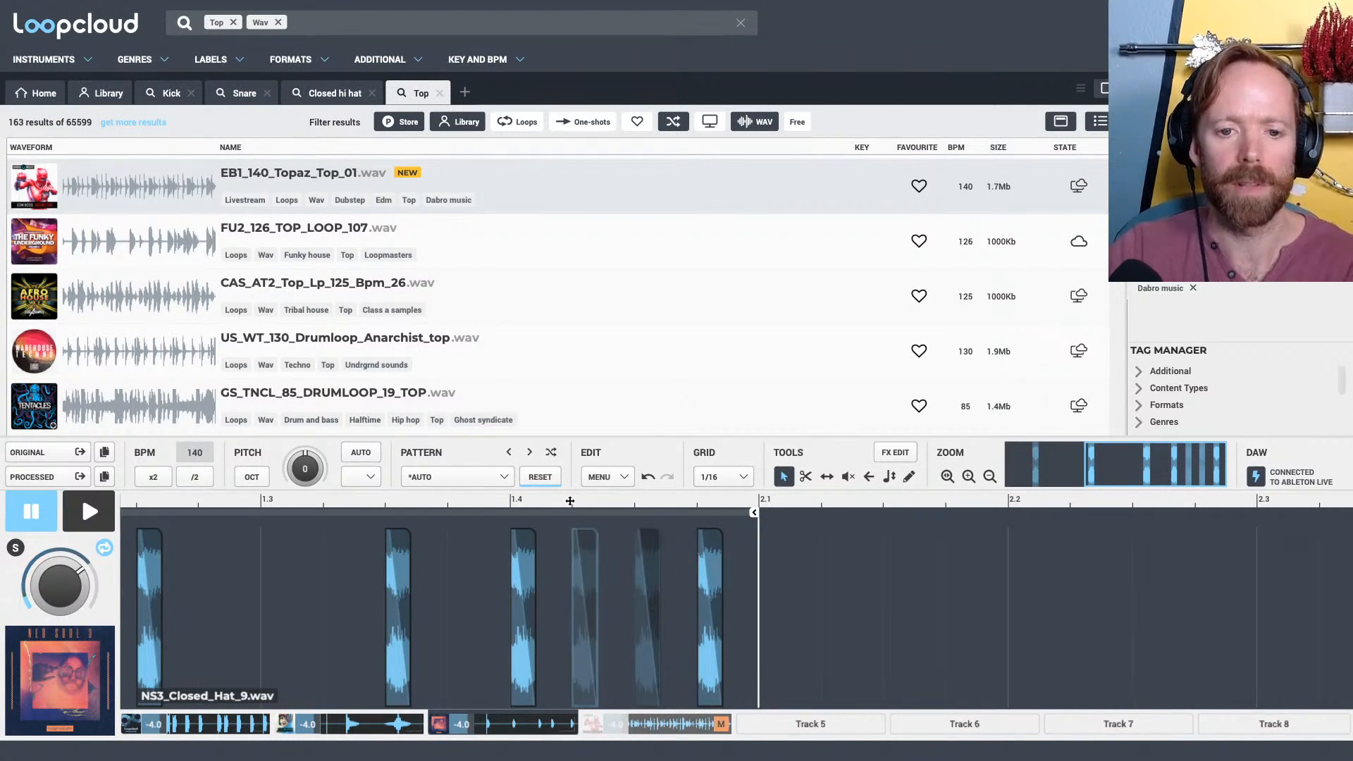
# Duplicate the whole first bar of hi-hats into bar 2 and extend the loop end to 3.1
pyautogui.moveTo(570, 501); pyautogui.dragTo(658, 620)
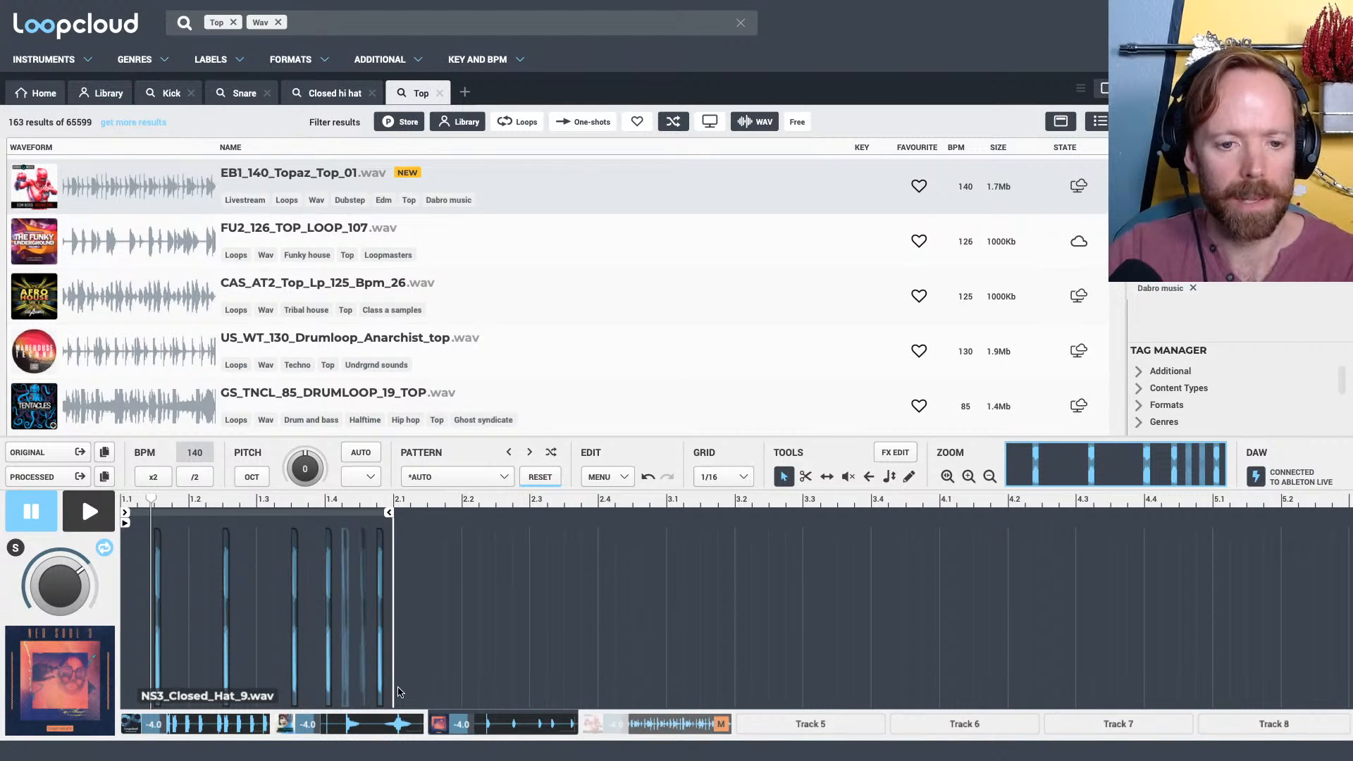
pyautogui.moveTo(394, 701)
pyautogui.mouseDown()
pyautogui.moveTo(220, 634)
pyautogui.moveTo(133, 578)
pyautogui.moveTo(127, 549)
pyautogui.mouseUp()
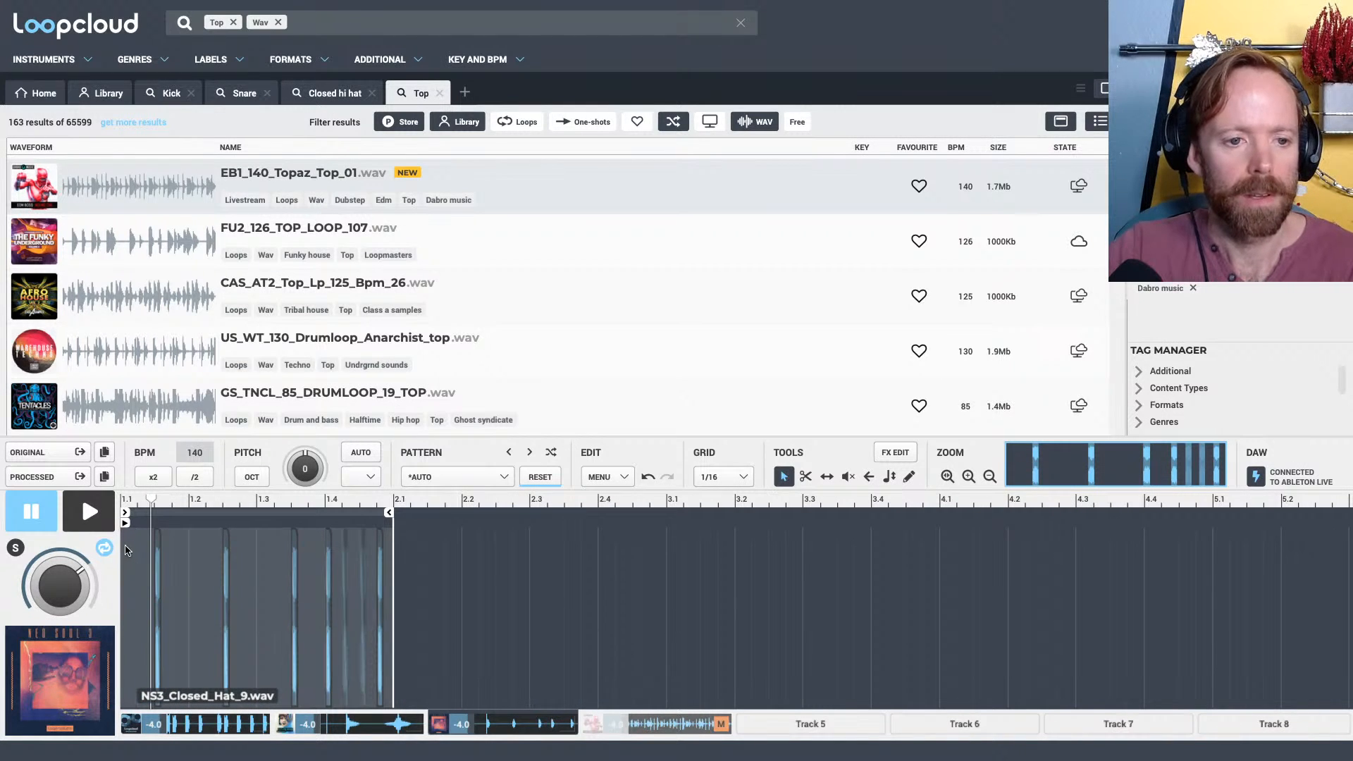
pyautogui.hotkey('ctrl', 'd')
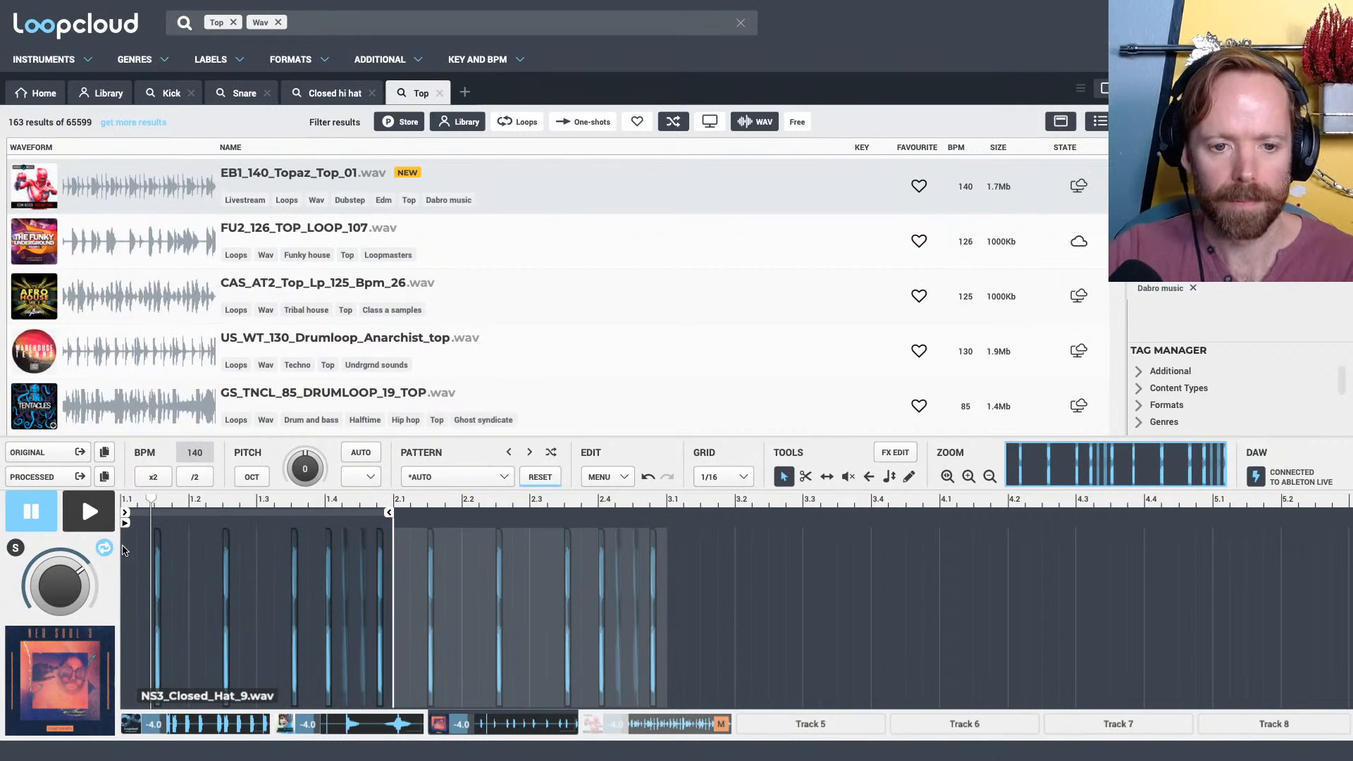
pyautogui.moveTo(390, 515); pyautogui.dragTo(664, 513)
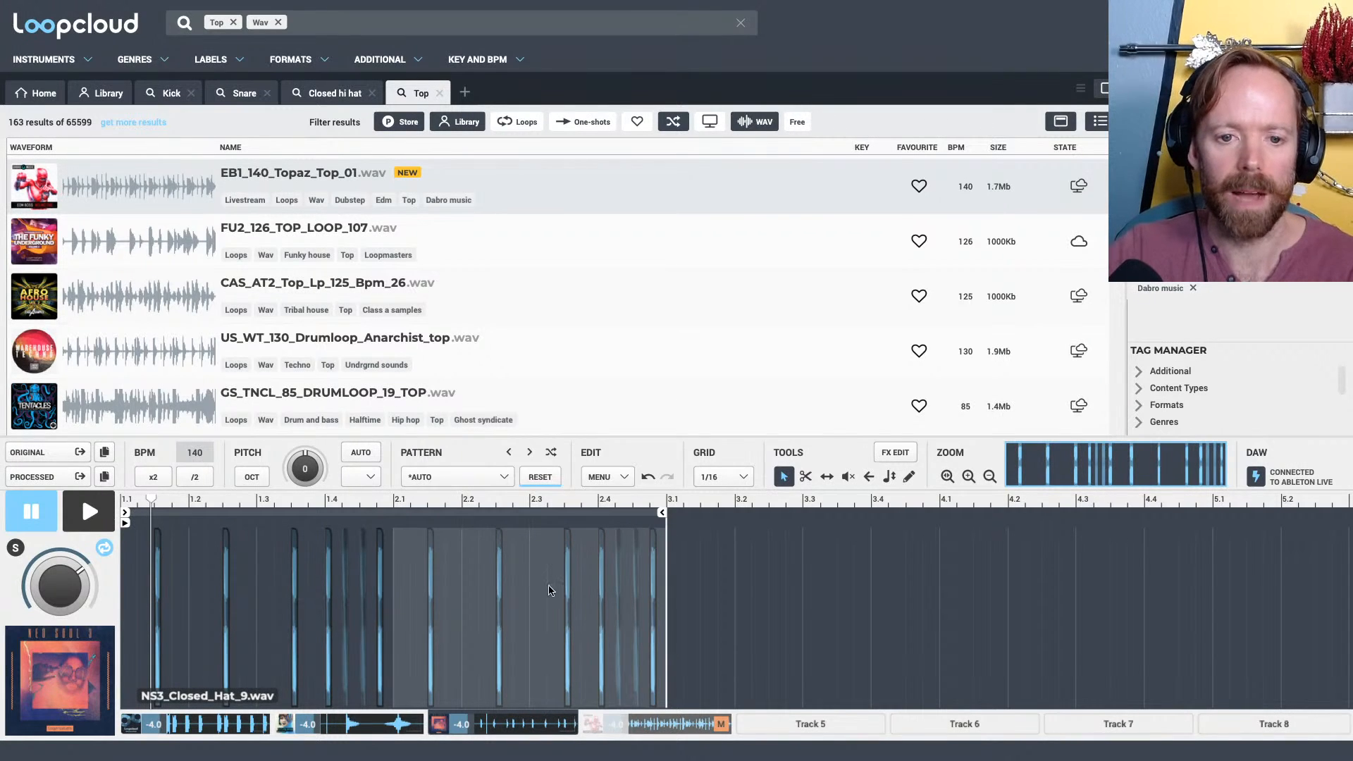
pyautogui.moveTo(444, 501); pyautogui.dragTo(981, 601)
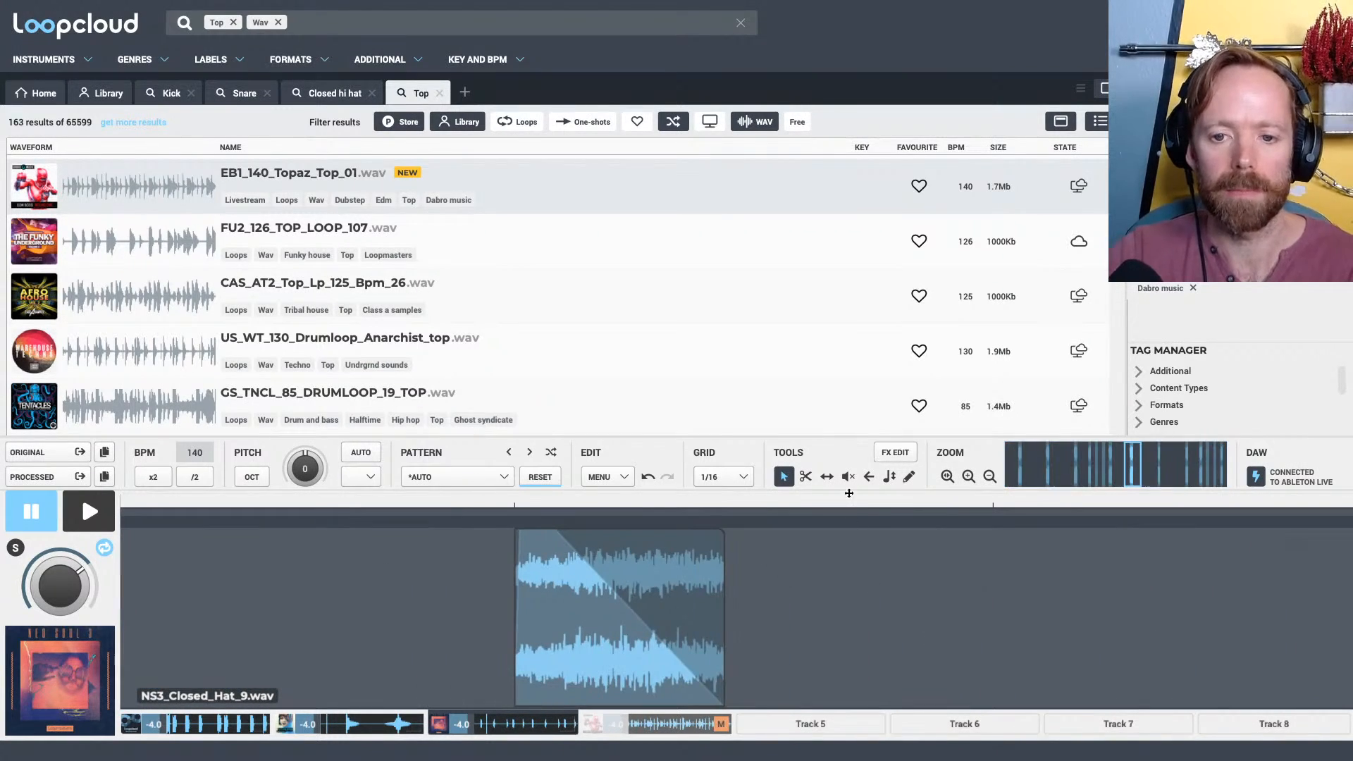
pyautogui.moveTo(851, 478); pyautogui.dragTo(848, 411)
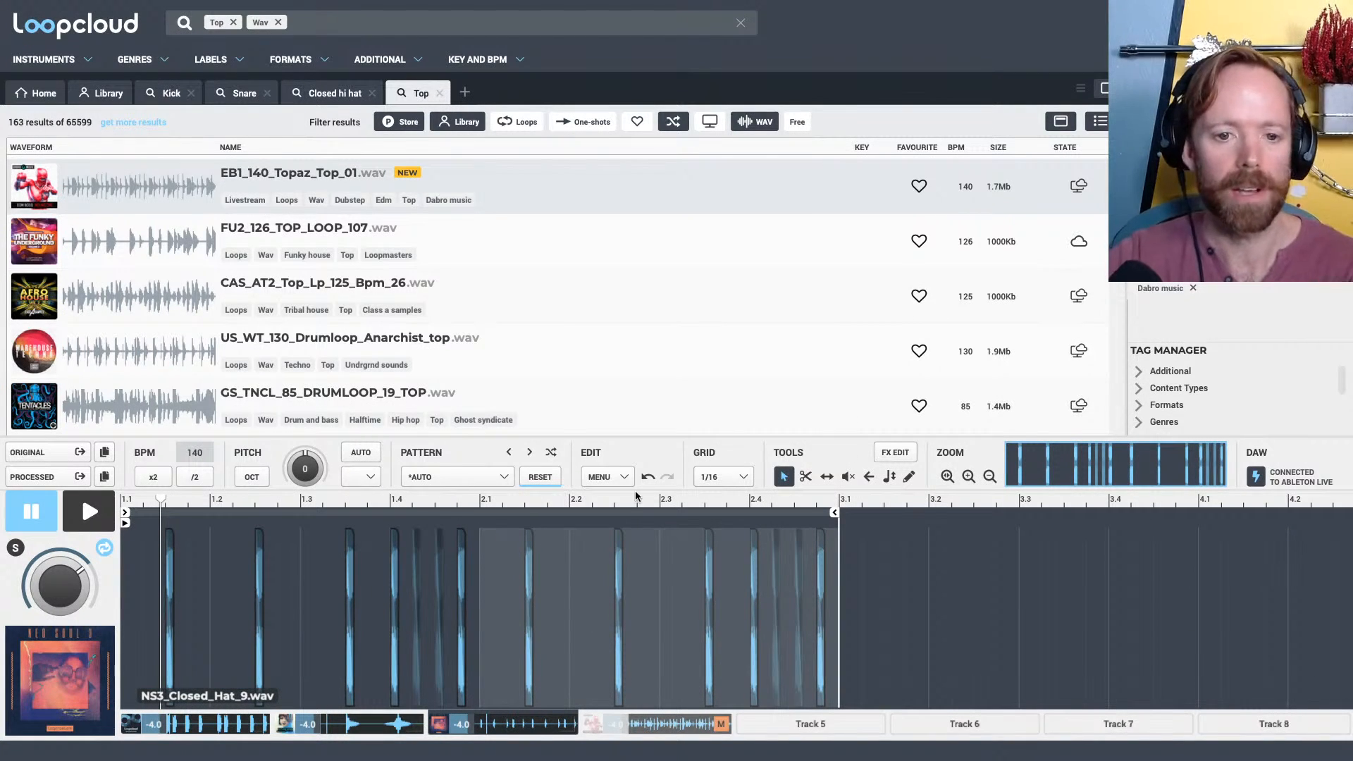
pyautogui.scroll(3, 711, 532)
pyautogui.scroll(-3, 719, 527)
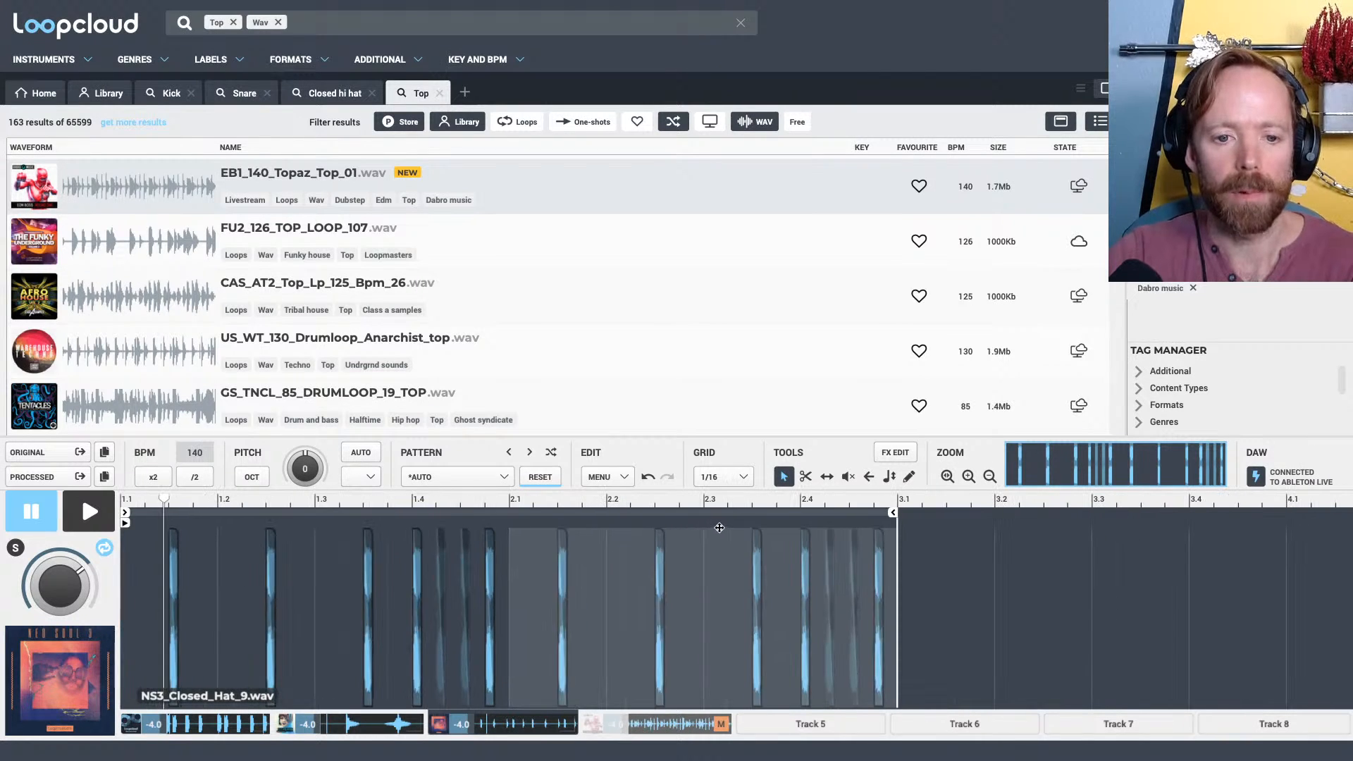
# Replace the top loop on Track 4 with FU2_126_TOP_LOOP_107.wav, unmute the track, and play it while browsing further results
pyautogui.click(662, 724)
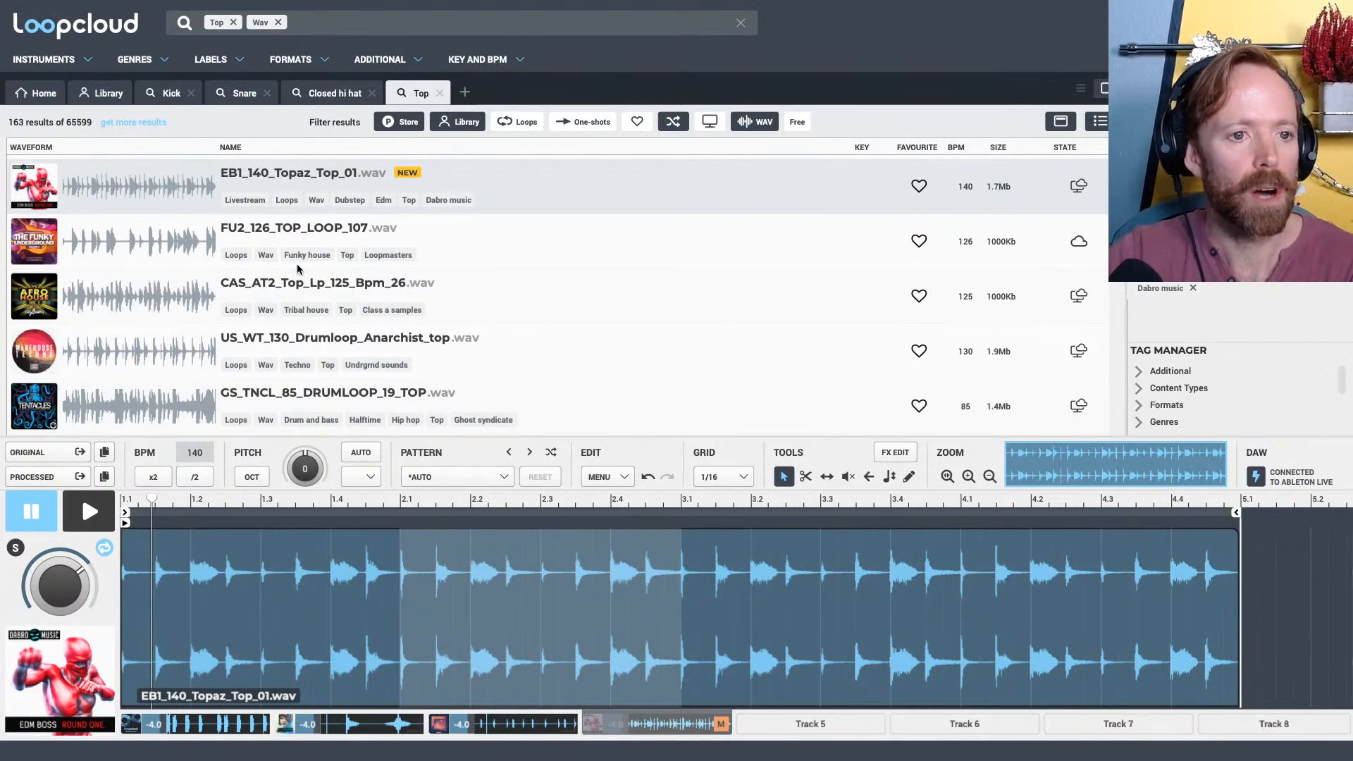
pyautogui.click(295, 230)
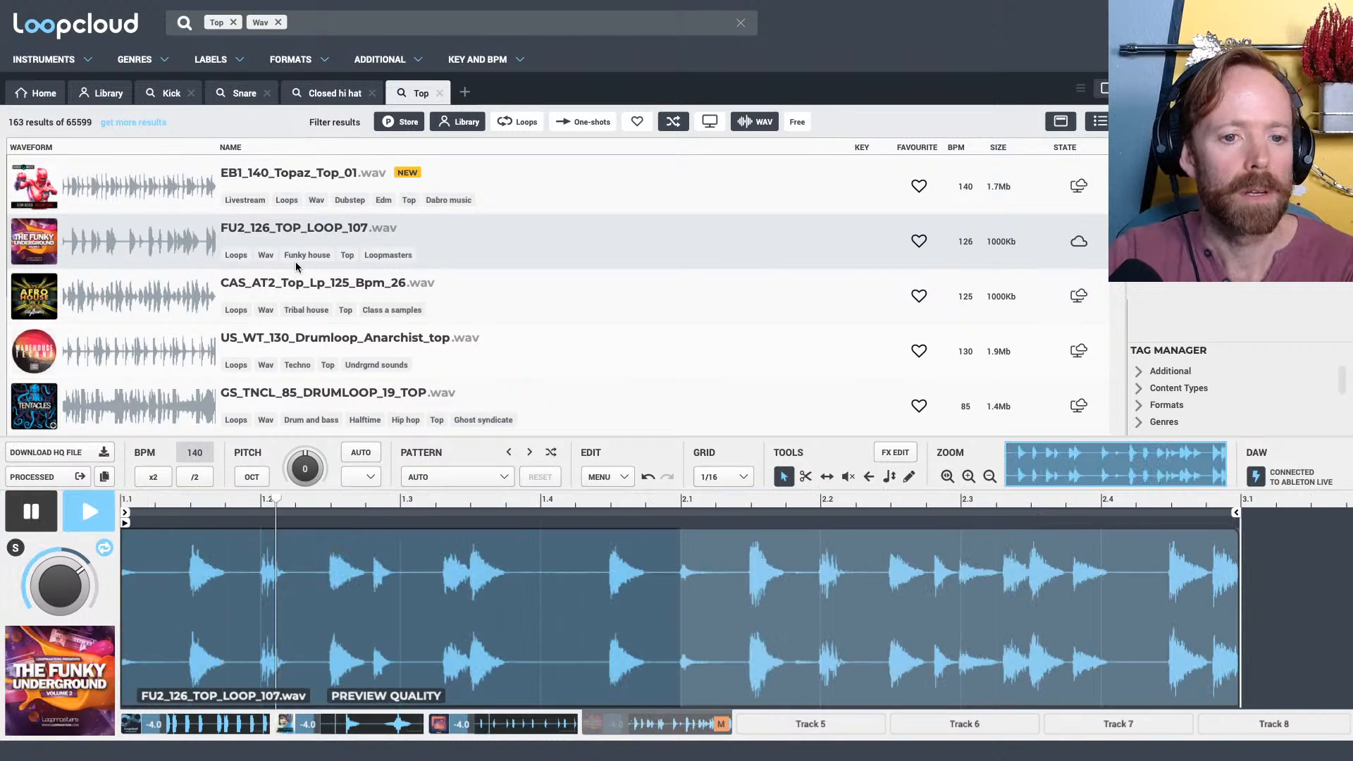
pyautogui.click(714, 724)
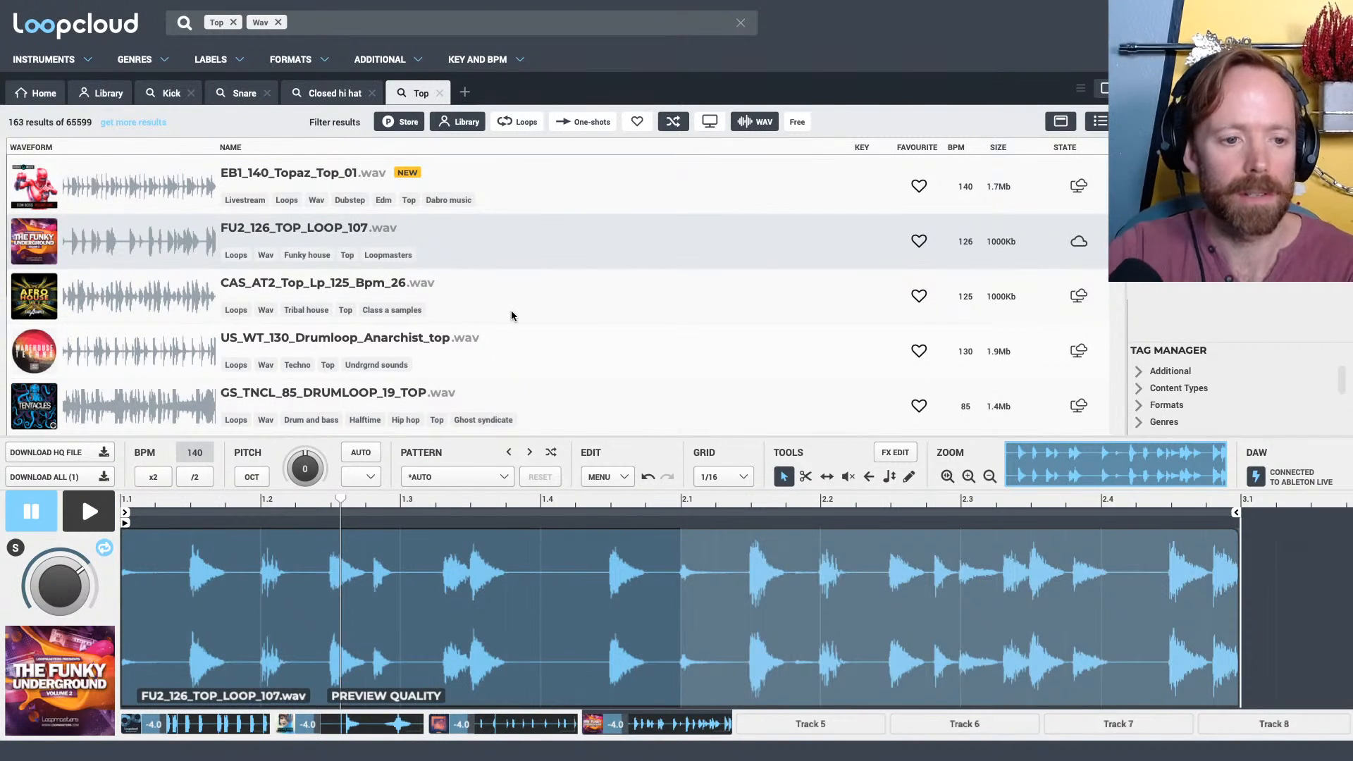
pyautogui.scroll(-4, 357, 302)
pyautogui.press('space')
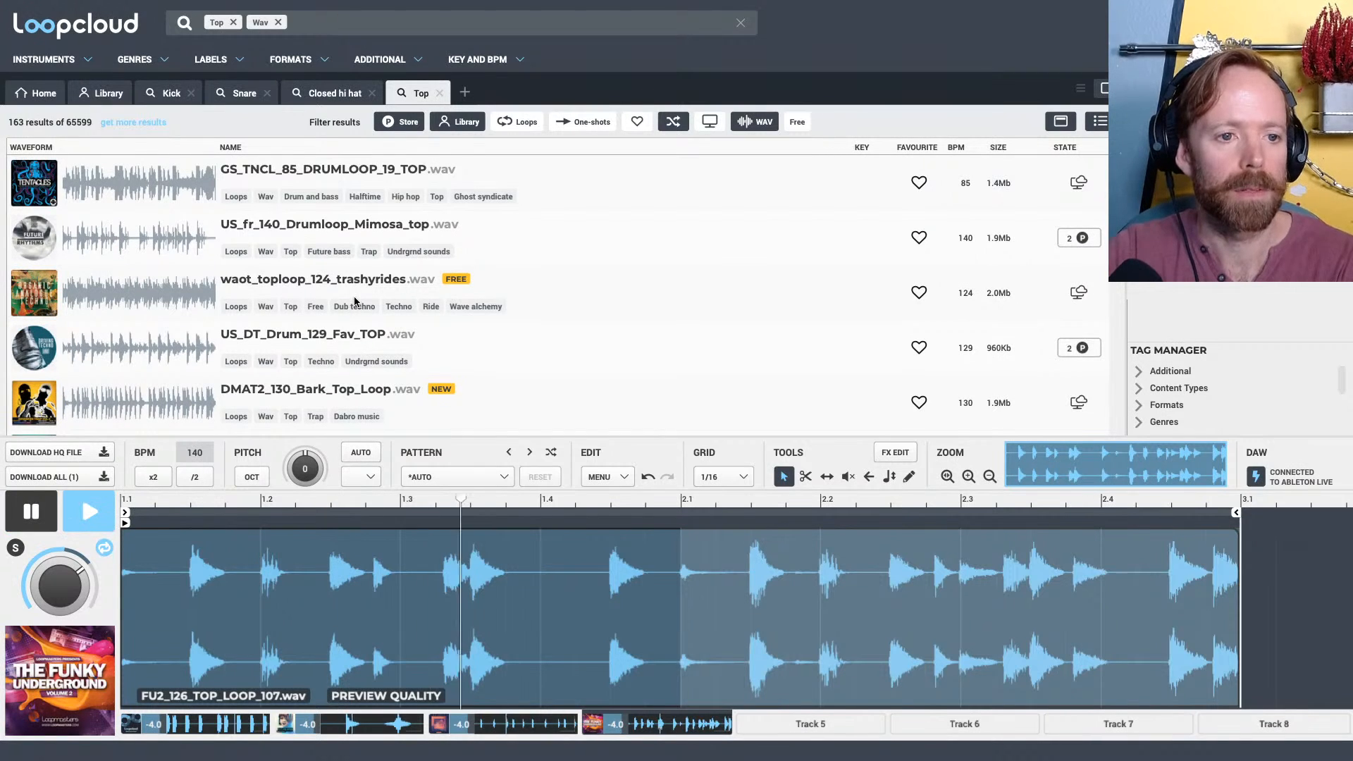
# Audition top loops on Track 4, including DMAT2_130_Bark_Top_Loop, BHD_126_NoKick_39, DGDTT_10_LP-125_BEAT_TOP and hthn_toploop_tanned_125bpm
pyautogui.click(355, 394)
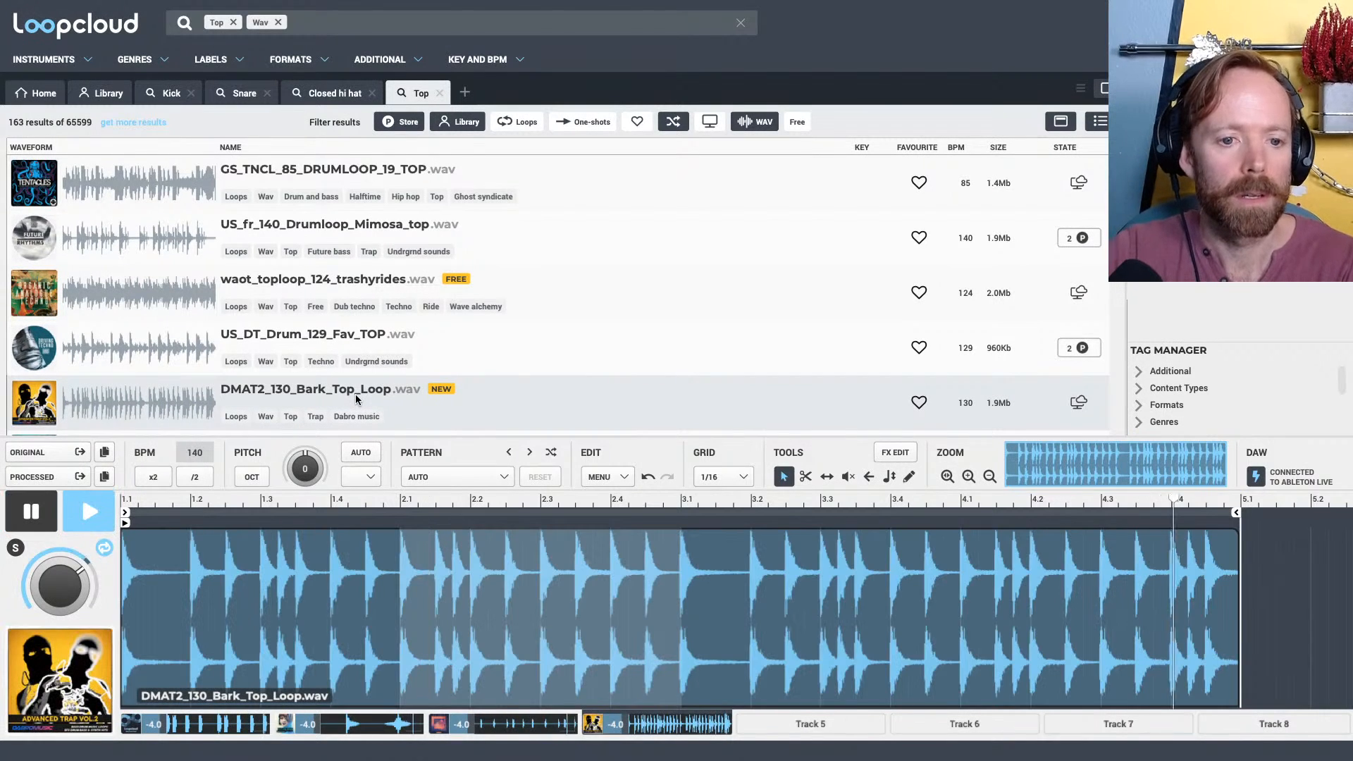
pyautogui.scroll(-2, 353, 396)
pyautogui.scroll(-2, 354, 399)
pyautogui.click(303, 282)
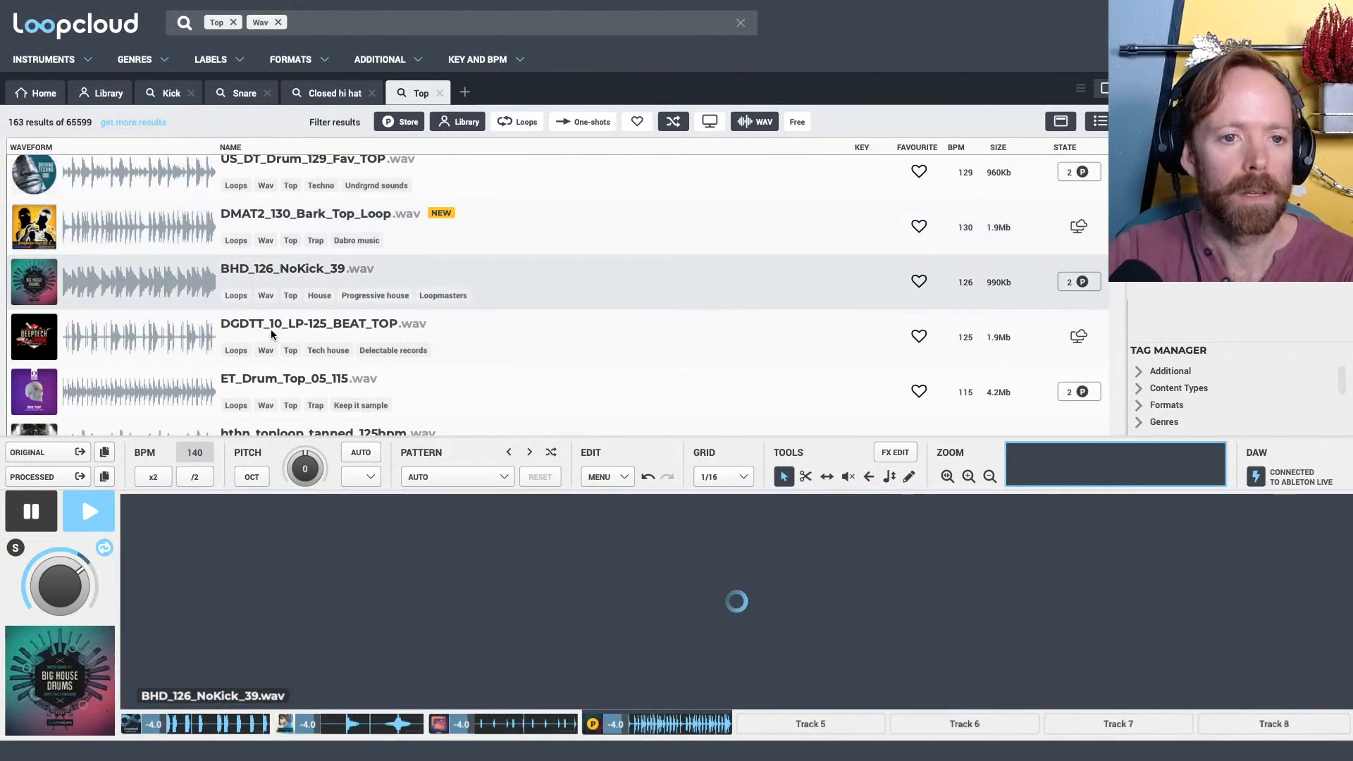
pyautogui.click(263, 325)
pyautogui.scroll(-3, 271, 327)
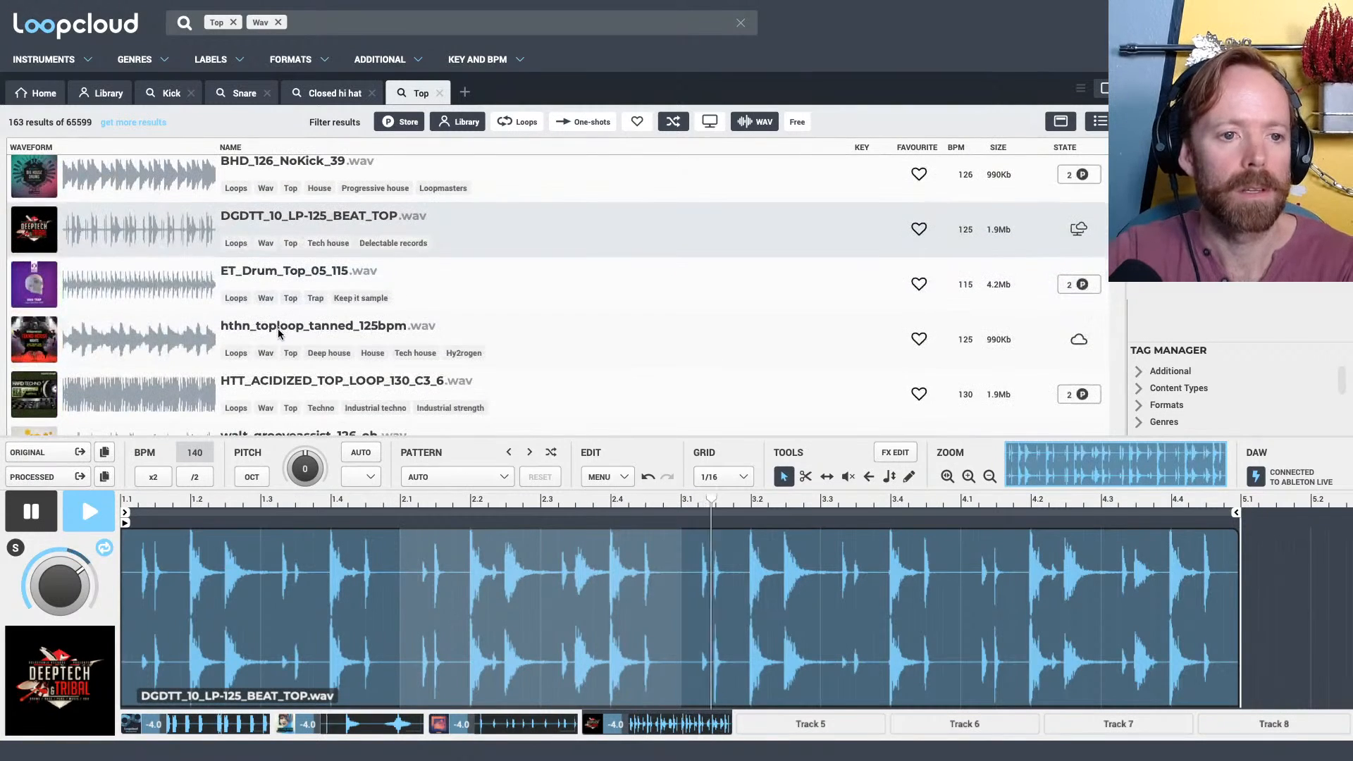
pyautogui.click(277, 328)
# Add the Trap genre tag to the existing Top and Wav search filters
pyautogui.click(301, 23)
pyautogui.write('t')
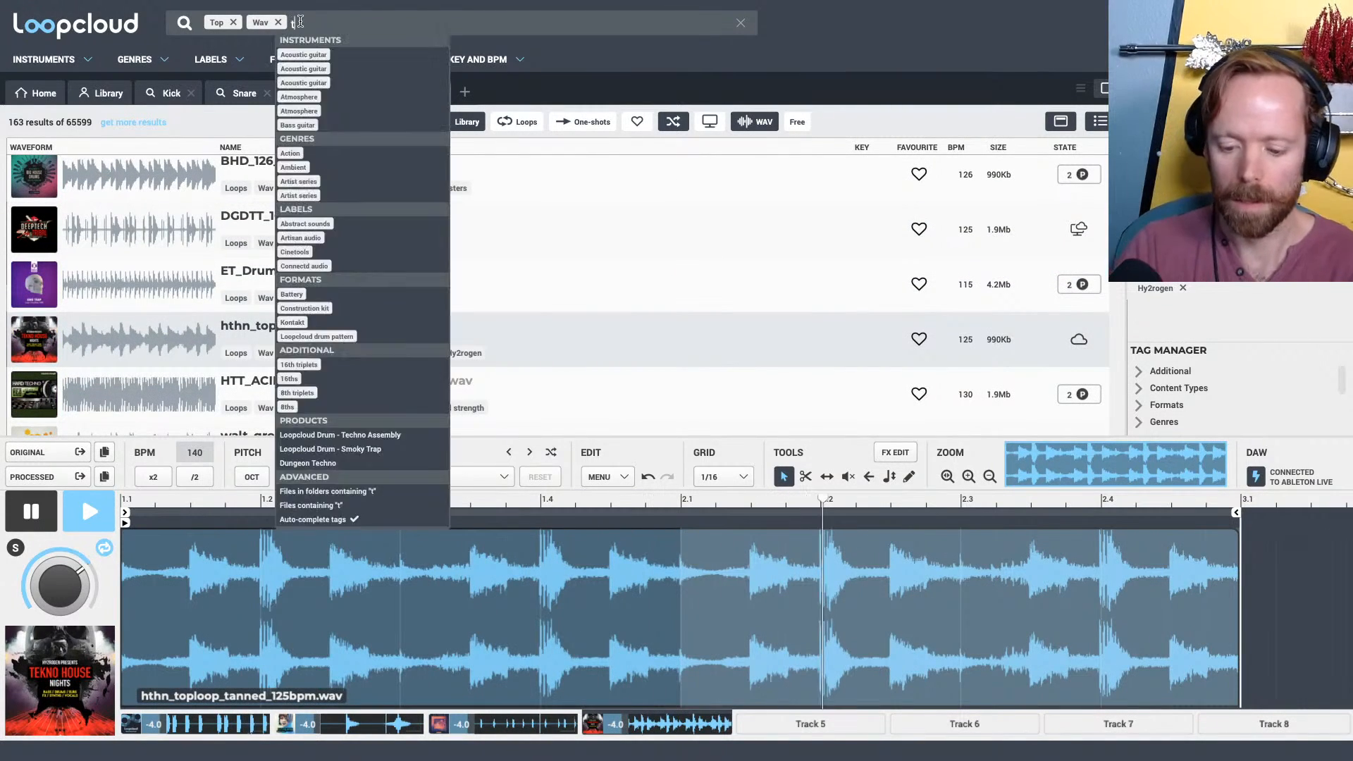
pyautogui.write('rap')
pyautogui.click(285, 55)
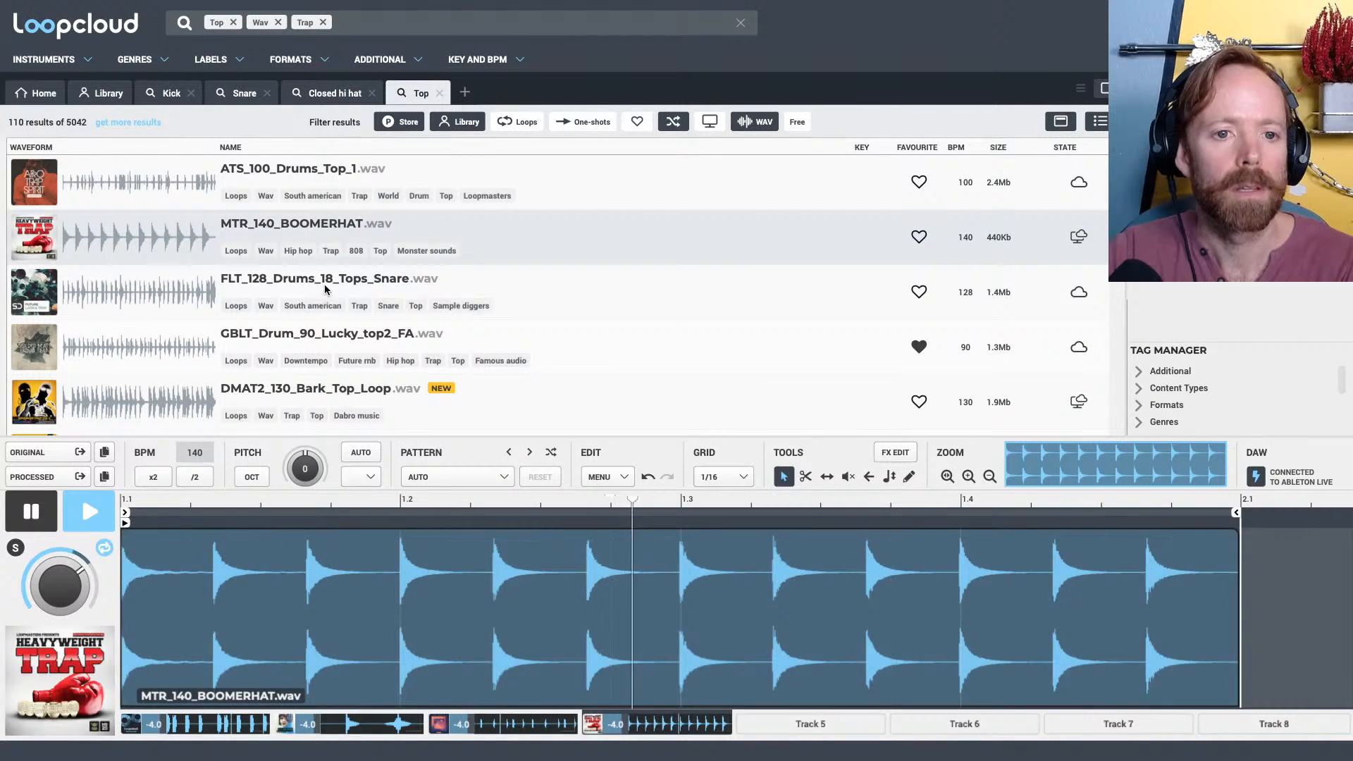
# Audition the trap top loops FLT_128_Drums_18_Tops_Snare, SMJ2_110_BPM_Top_Loop_13, IQ_TRB_Top_Loop_24_150_BPM and DMAT2_130_Bark_Top_Loop on Track 4
pyautogui.click(325, 287)
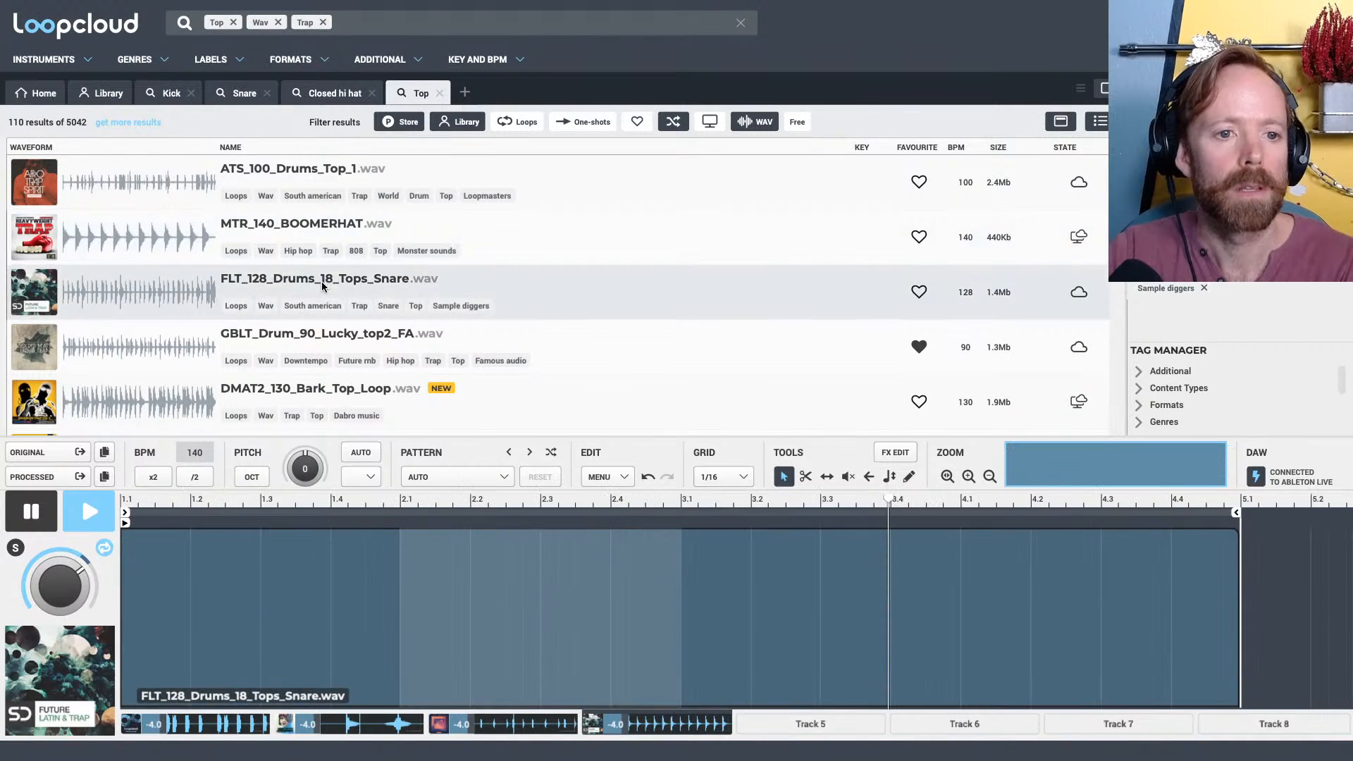
pyautogui.scroll(-2, 322, 311)
pyautogui.scroll(-2, 307, 357)
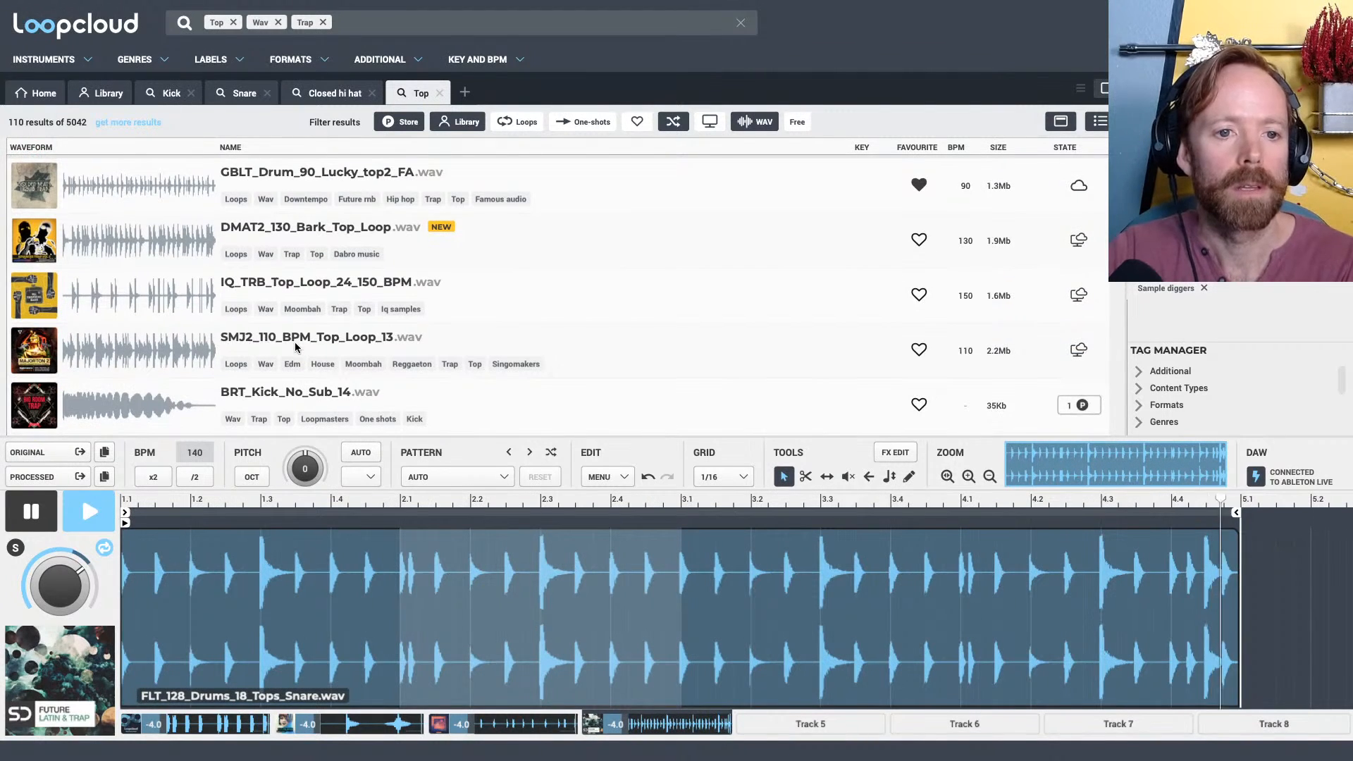
pyautogui.click(294, 339)
pyautogui.click(295, 294)
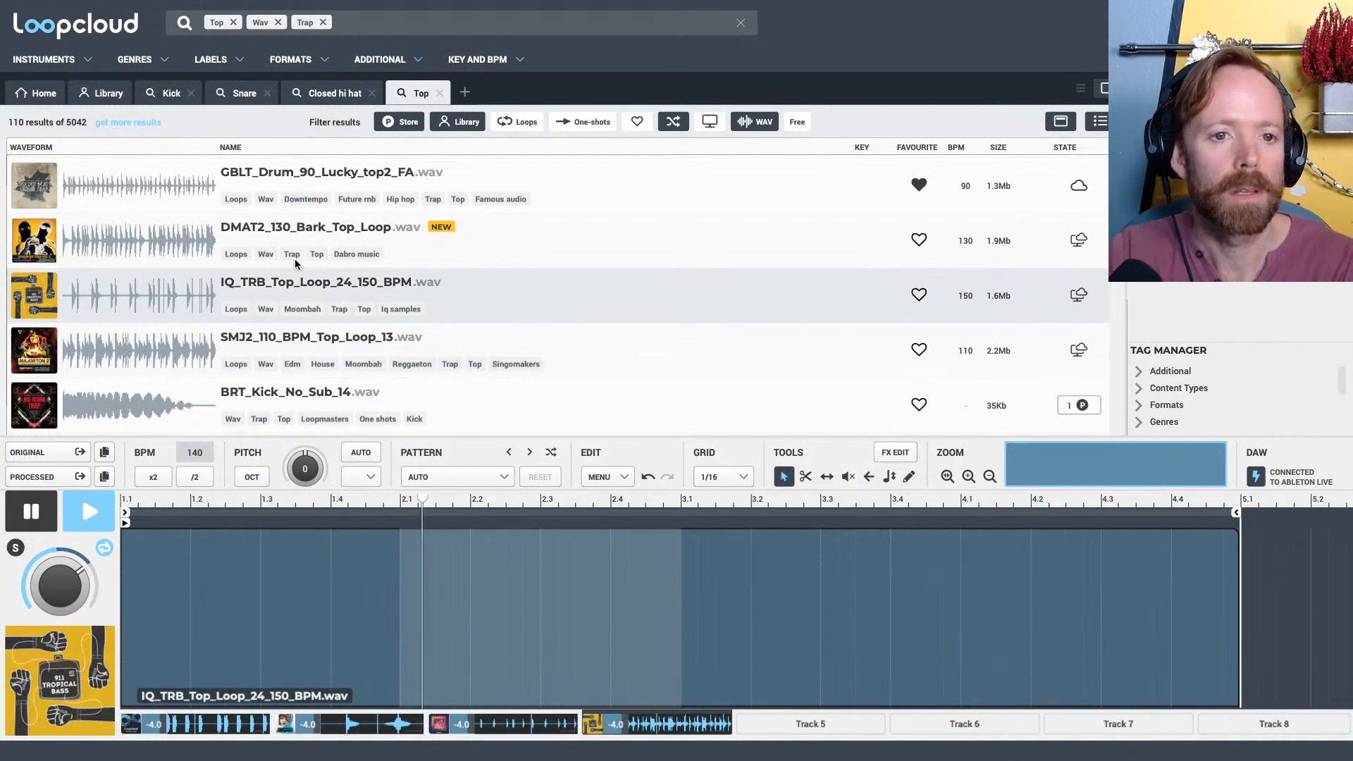
pyautogui.click(292, 235)
pyautogui.scroll(3, 303, 243)
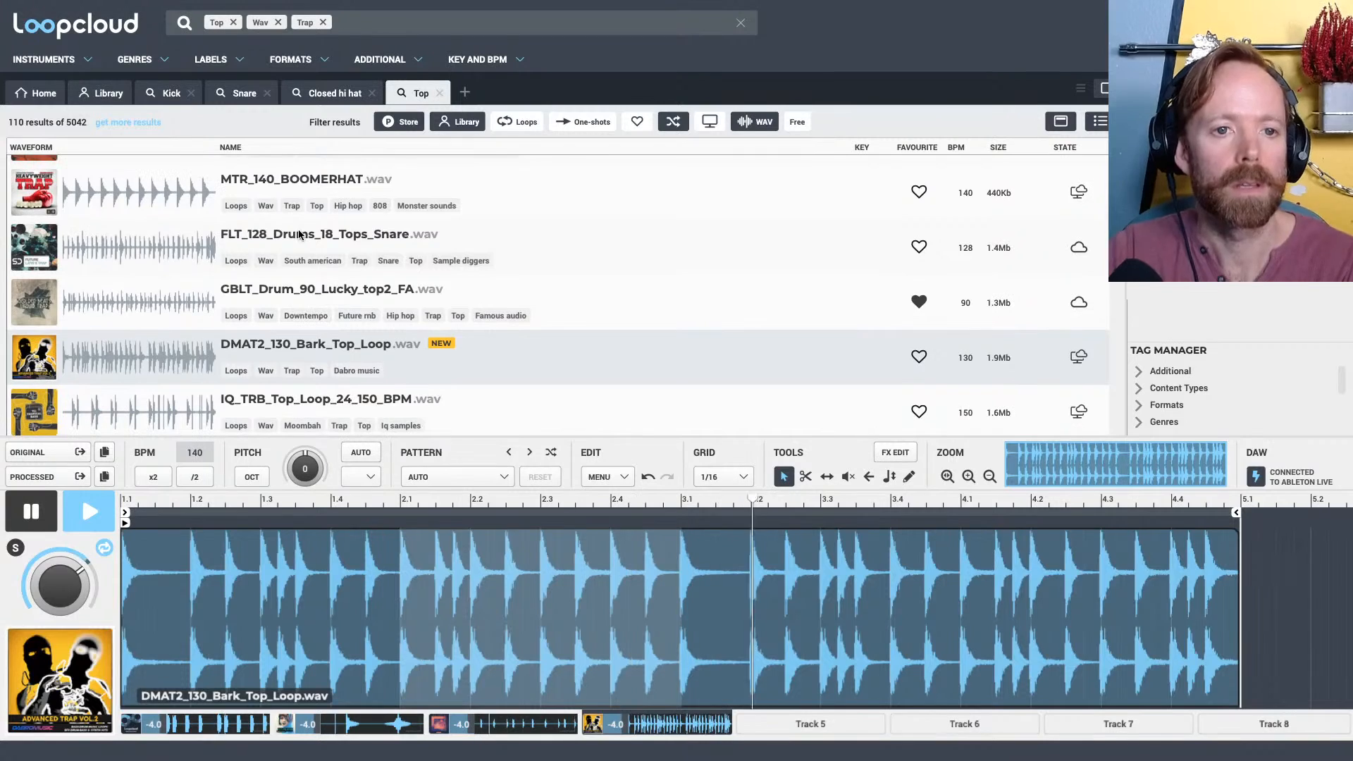
pyautogui.click(308, 245)
pyautogui.scroll(-2, 311, 264)
pyautogui.scroll(-2, 310, 282)
pyautogui.click(312, 303)
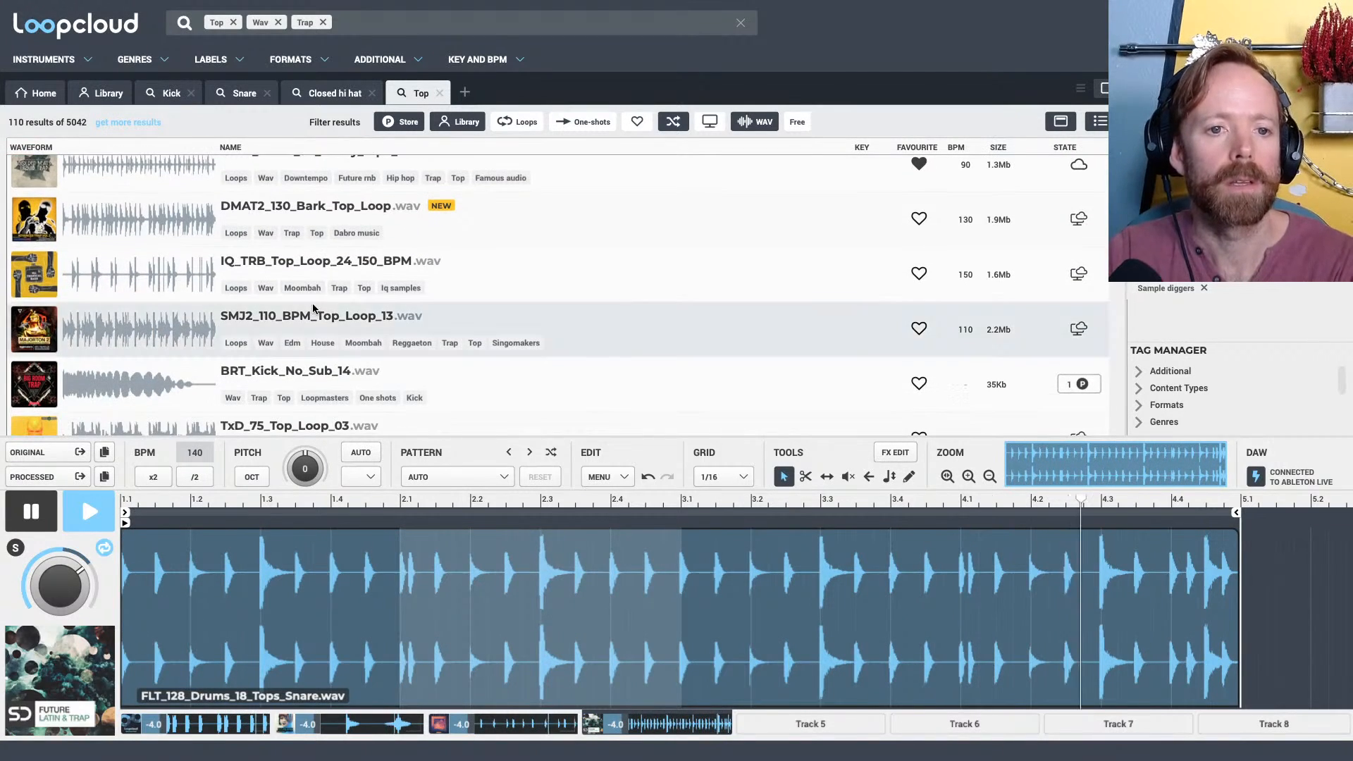
# Load STS2_150_BPM_No_Kick_Drum_Loop_48.wav onto Track 4, listen to it, and stop playback
pyautogui.scroll(-1, 313, 305)
pyautogui.scroll(-4, 314, 308)
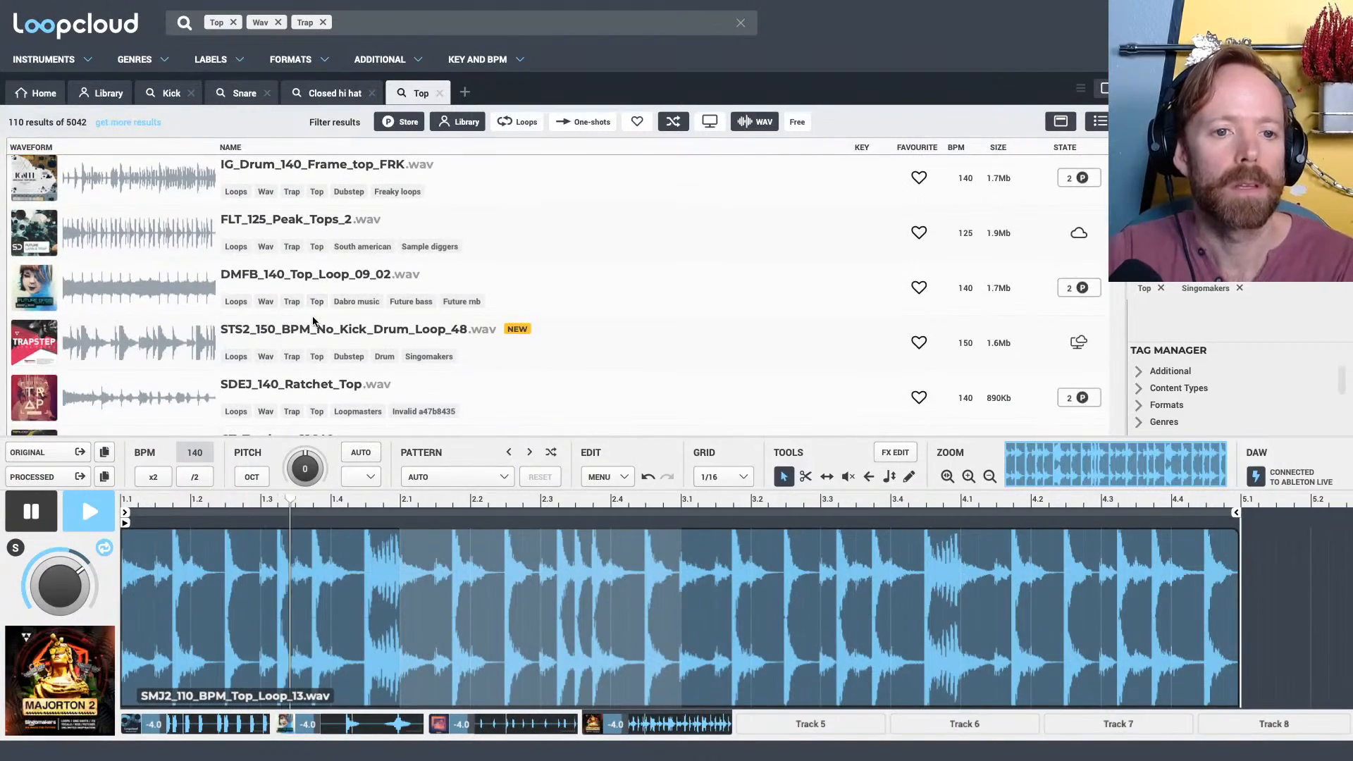
pyautogui.click(313, 324)
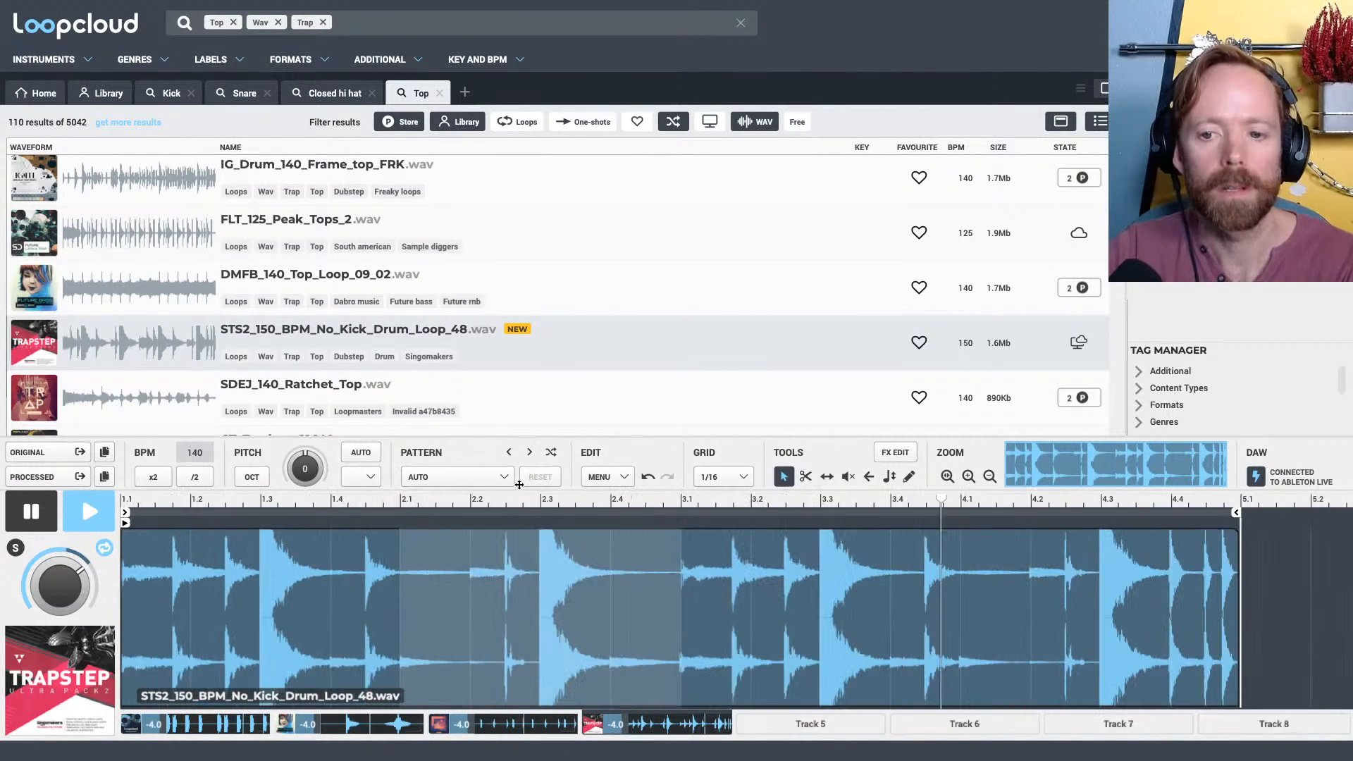
pyautogui.press('space')
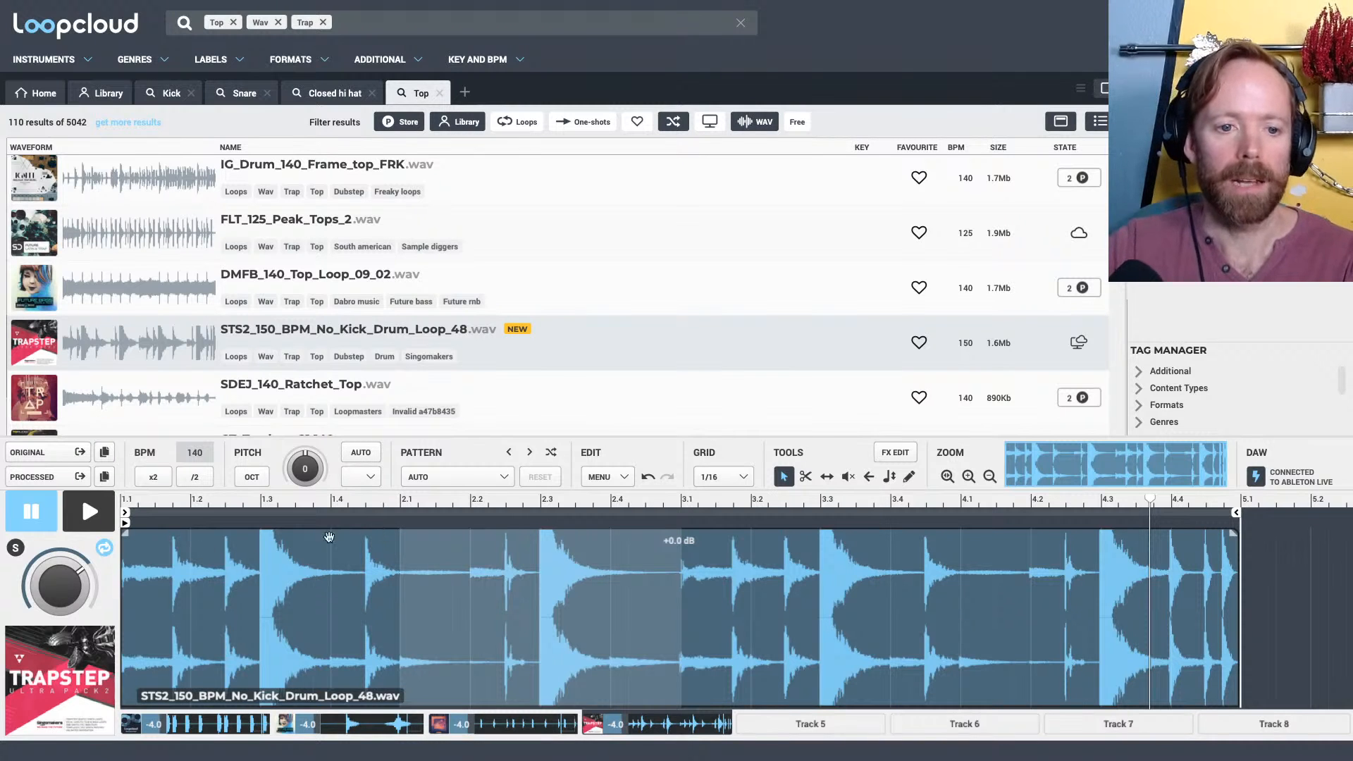
# Slice the no-kick drum loop around its snare hits at 1.3, 1.4.3, 2.3, 3.1, 3.3 and 3.4.3
pyautogui.click(250, 563)
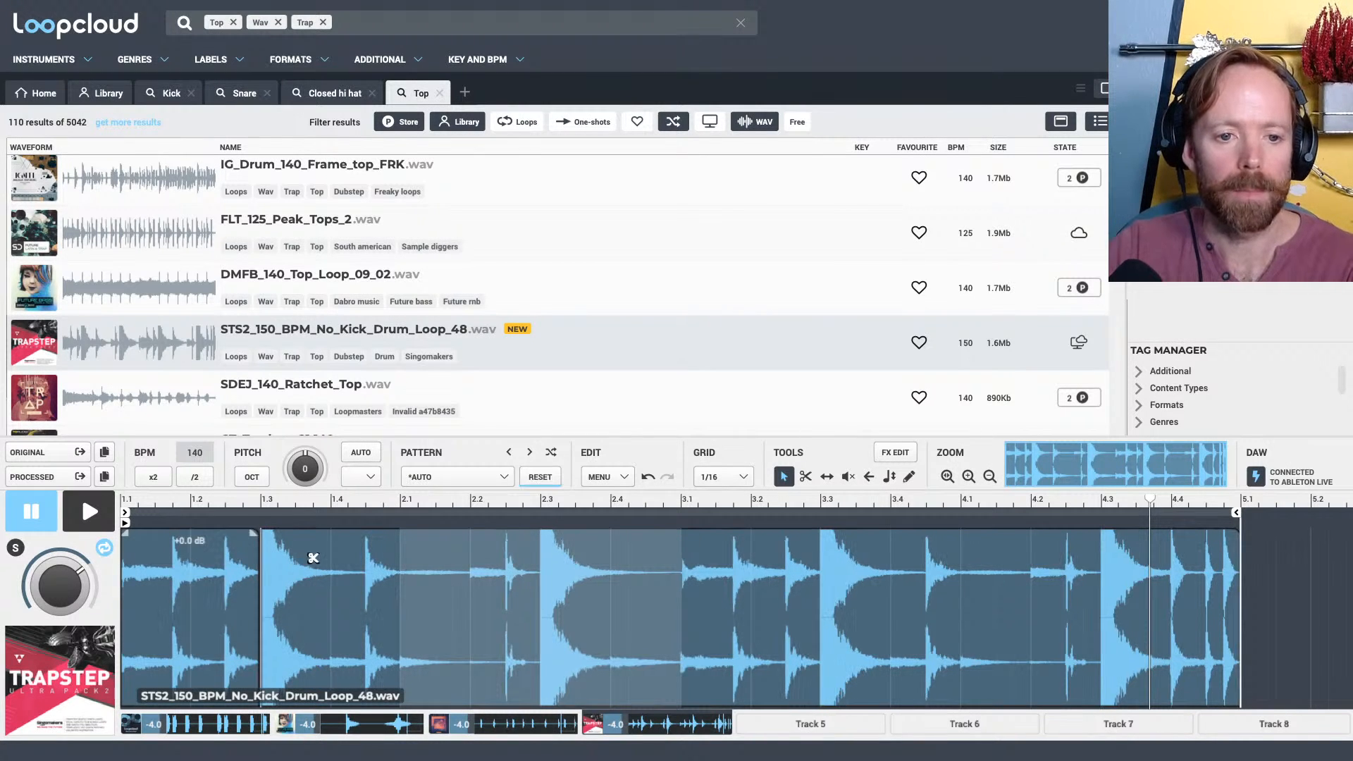
pyautogui.press('space')
pyautogui.press('space')
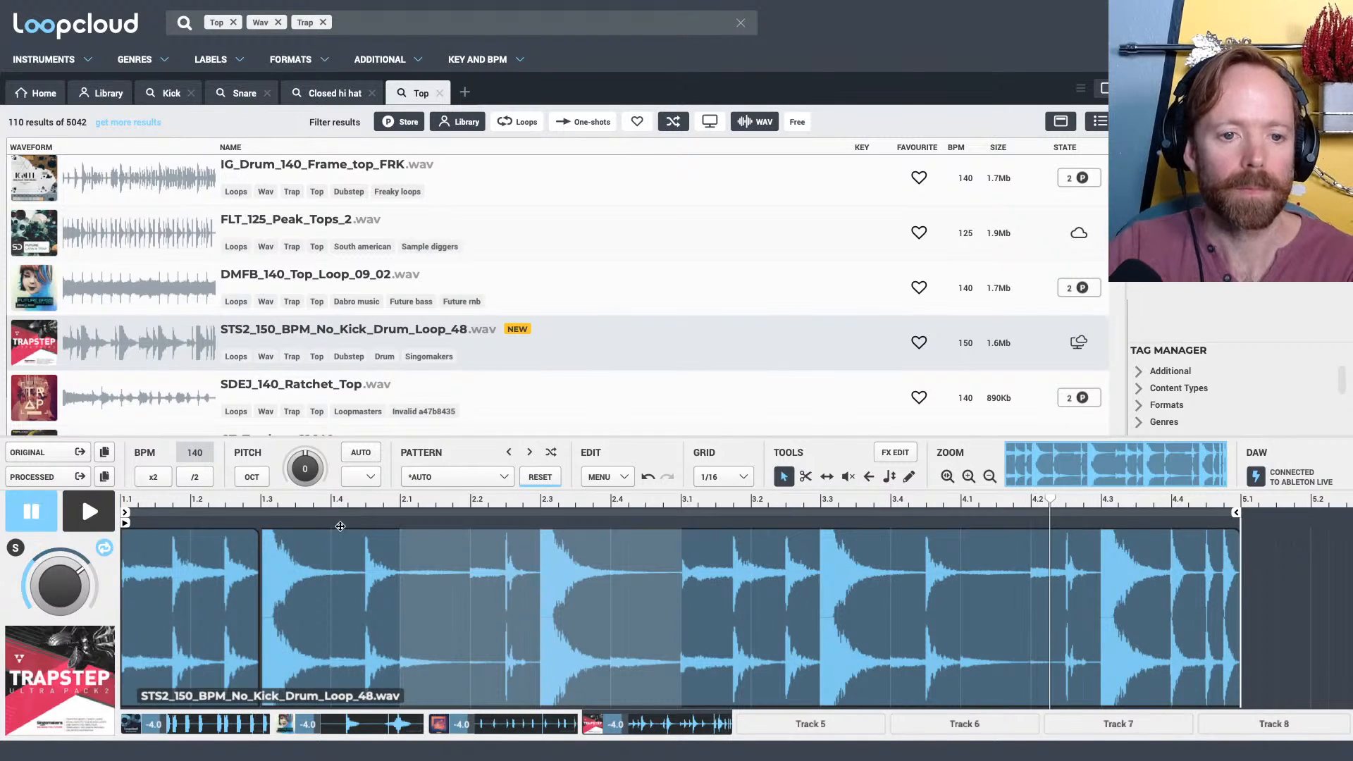
pyautogui.scroll(3, 342, 529)
pyautogui.click(451, 565)
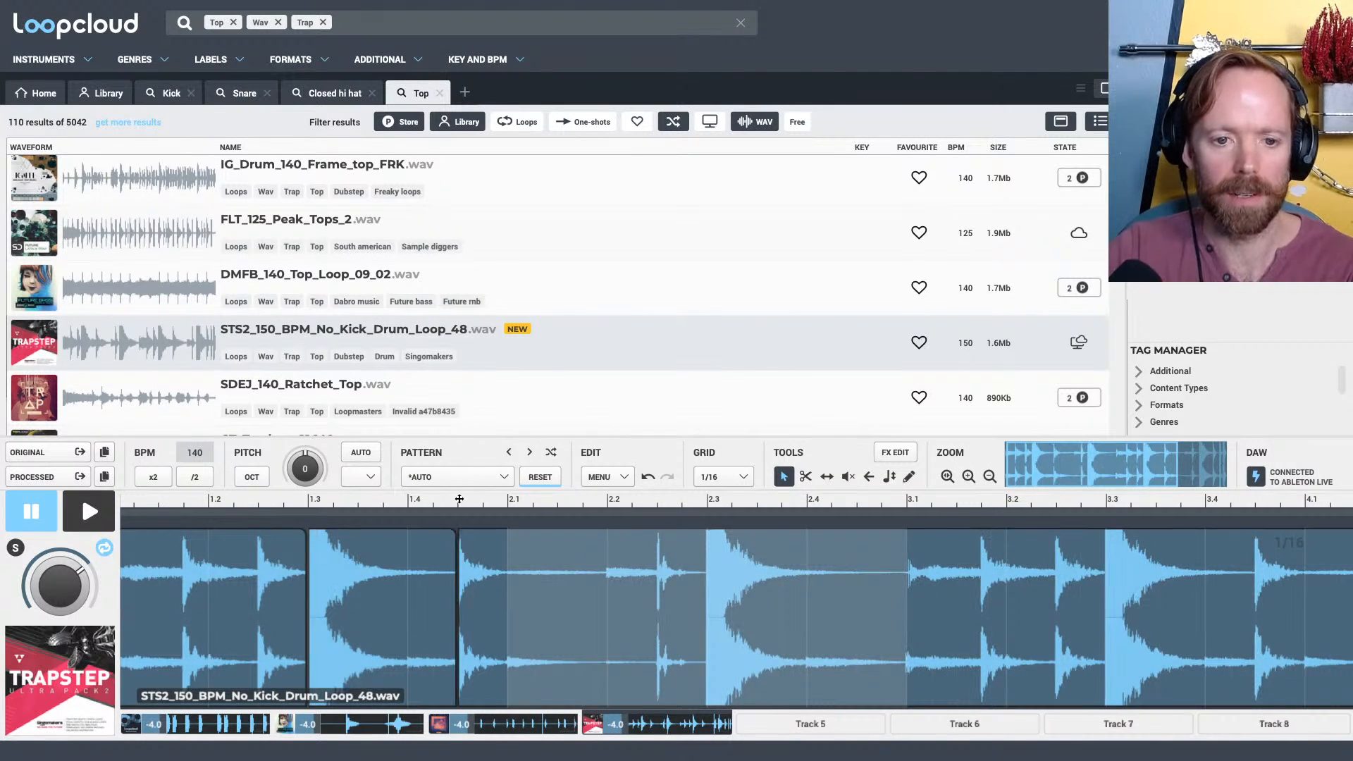
pyautogui.click(697, 571)
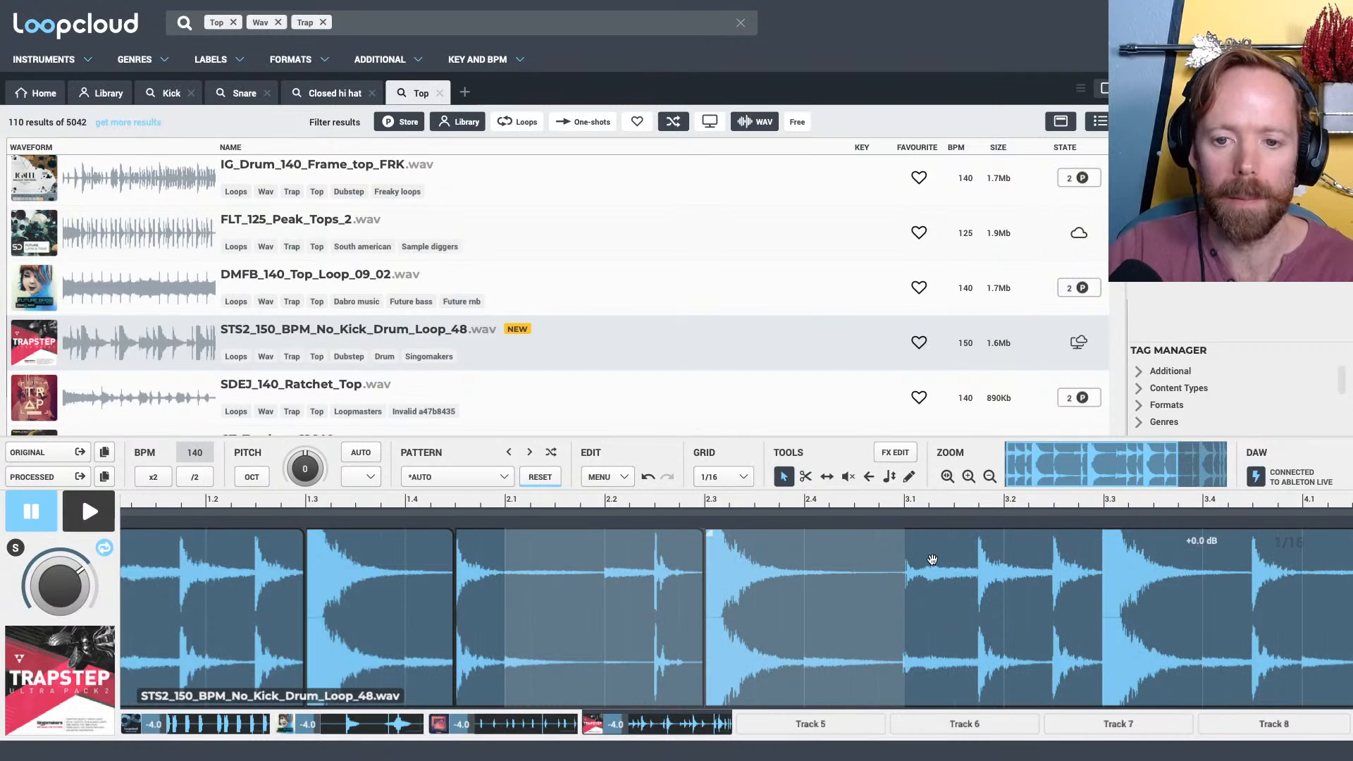
pyautogui.click(903, 568)
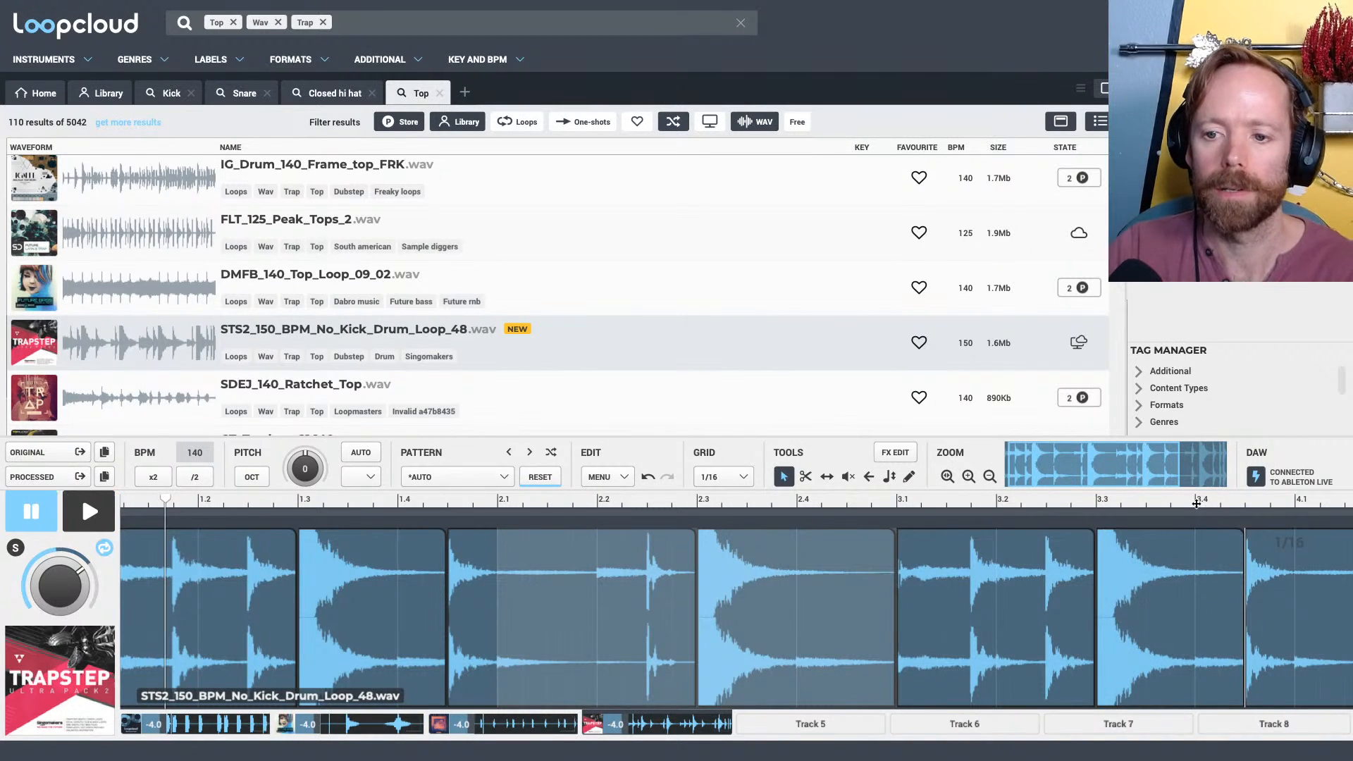
# Isolate the last snare hit in bar 4 by slicing the loop at 4.3 and 4.4
pyautogui.scroll(-2, 1150, 464)
pyautogui.scroll(-2, 1149, 464)
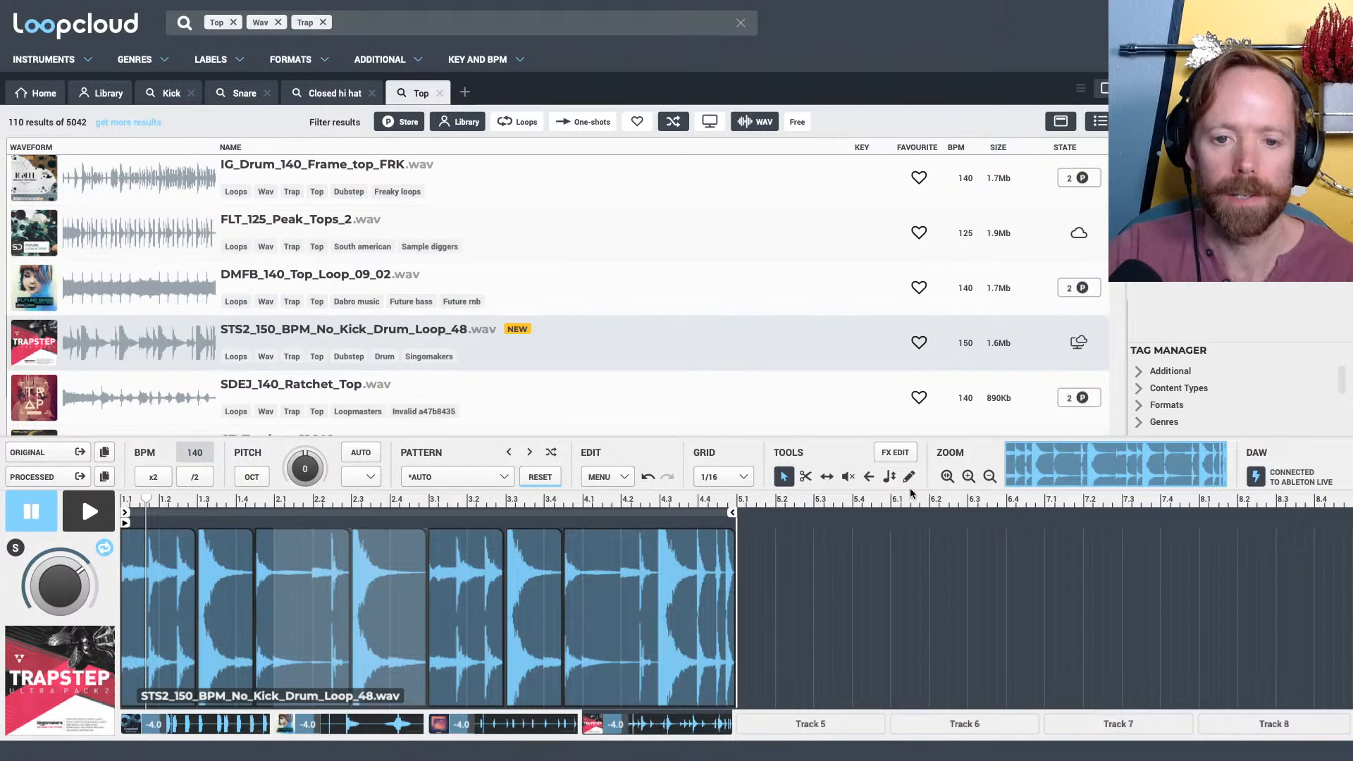
pyautogui.scroll(6, 634, 506)
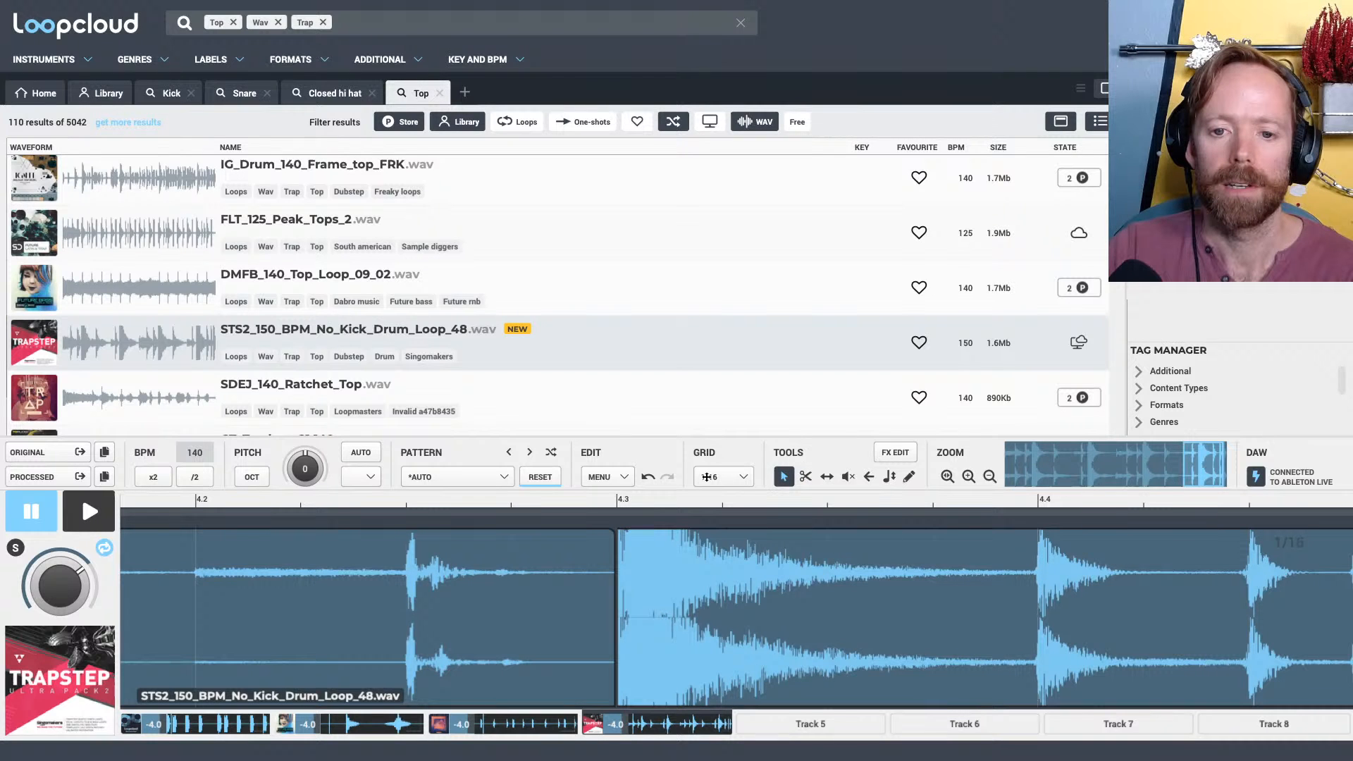
pyautogui.scroll(-2, 932, 601)
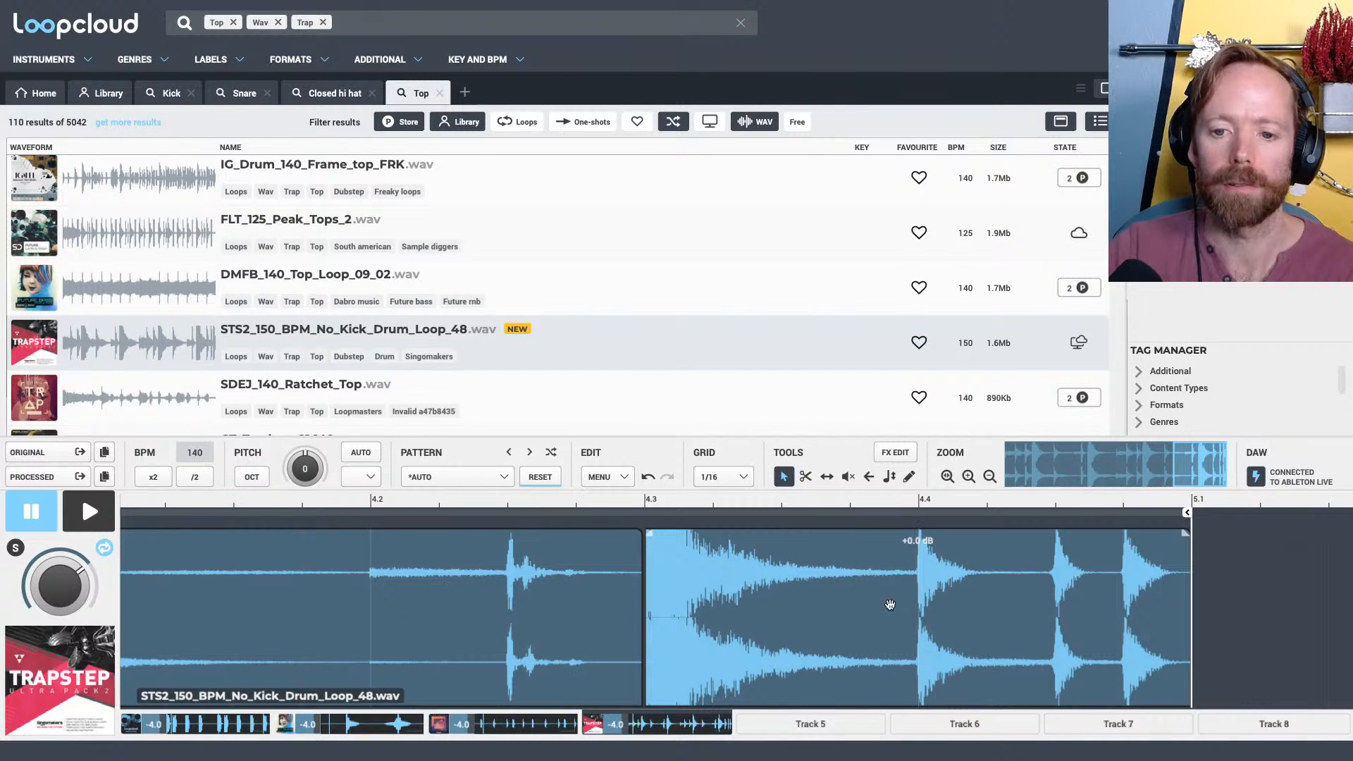
pyautogui.click(913, 603)
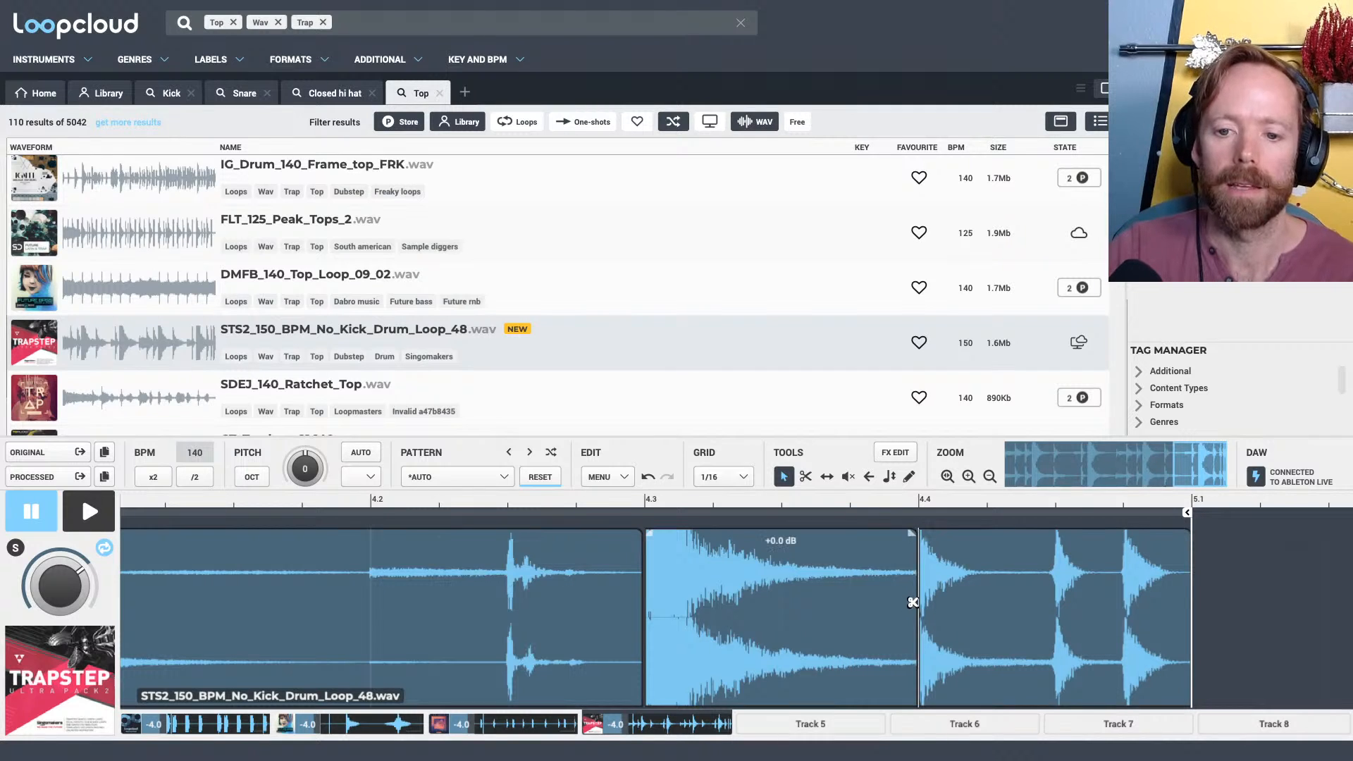
pyautogui.scroll(-3, 852, 498)
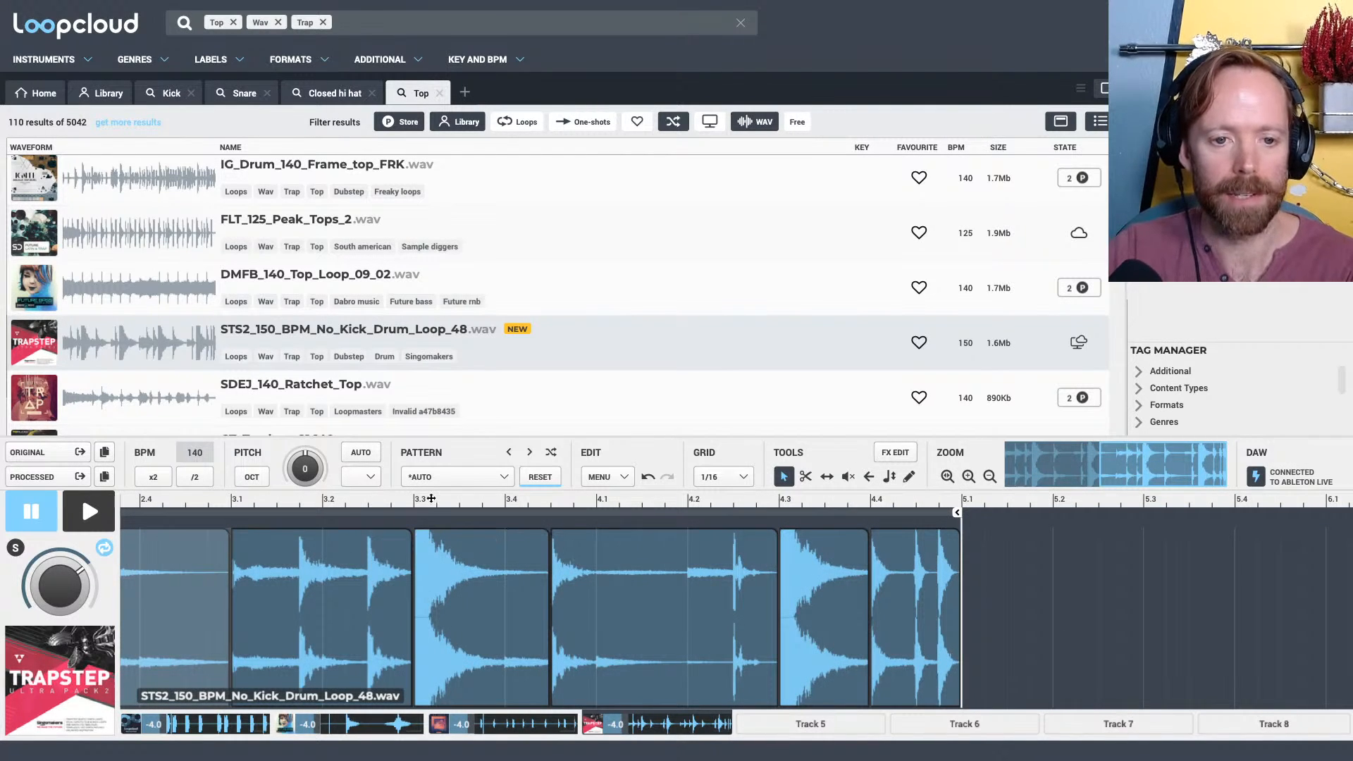
# Lower the gain of the snare slice at 1.3, mute it, and start playback
pyautogui.scroll(-4, 431, 498)
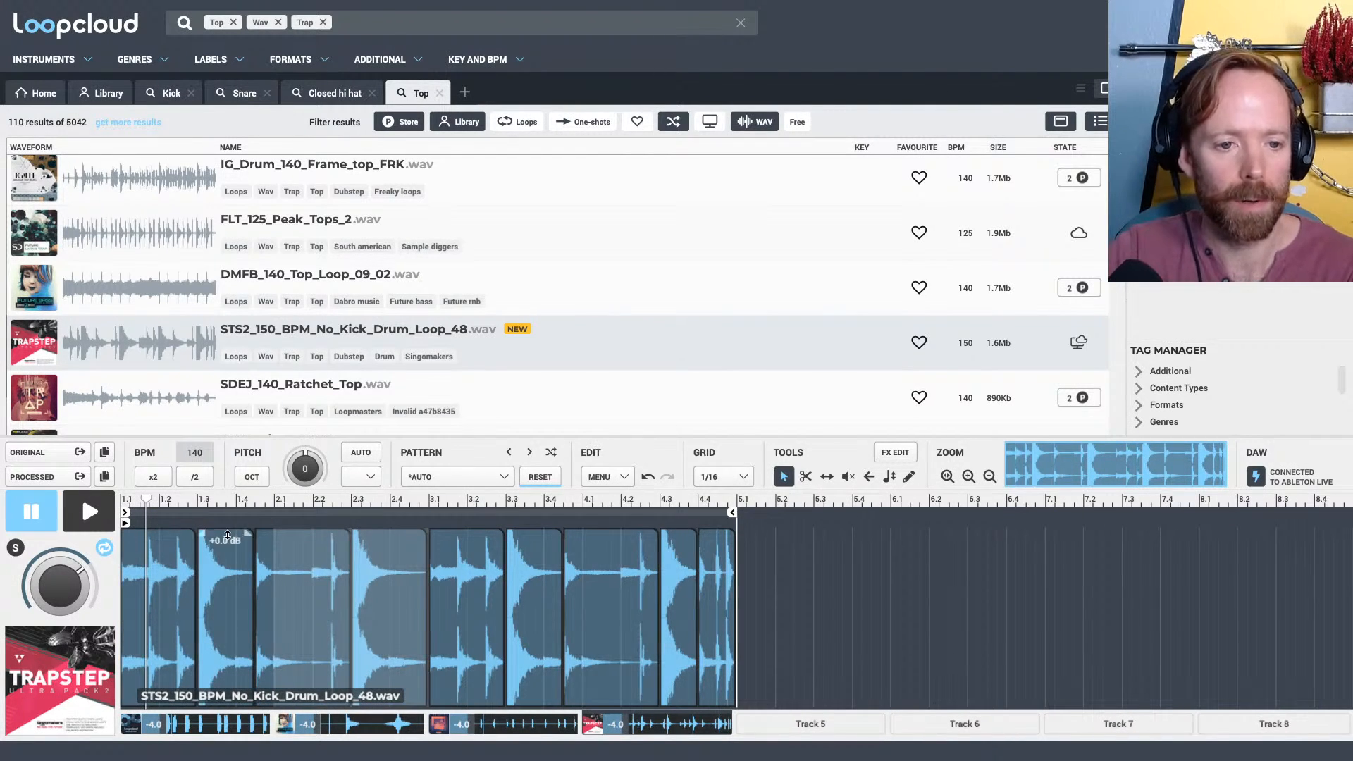
pyautogui.moveTo(225, 530); pyautogui.dragTo(212, 550)
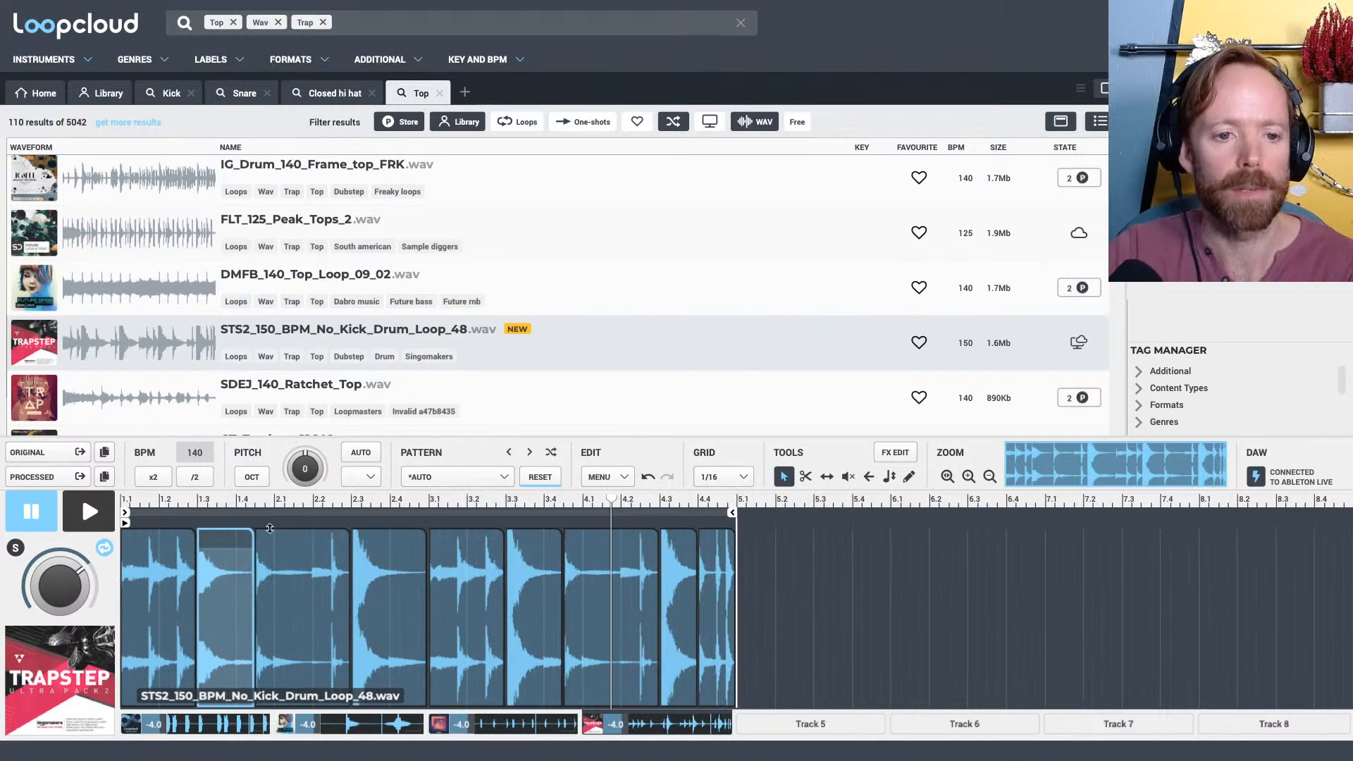
pyautogui.press('space')
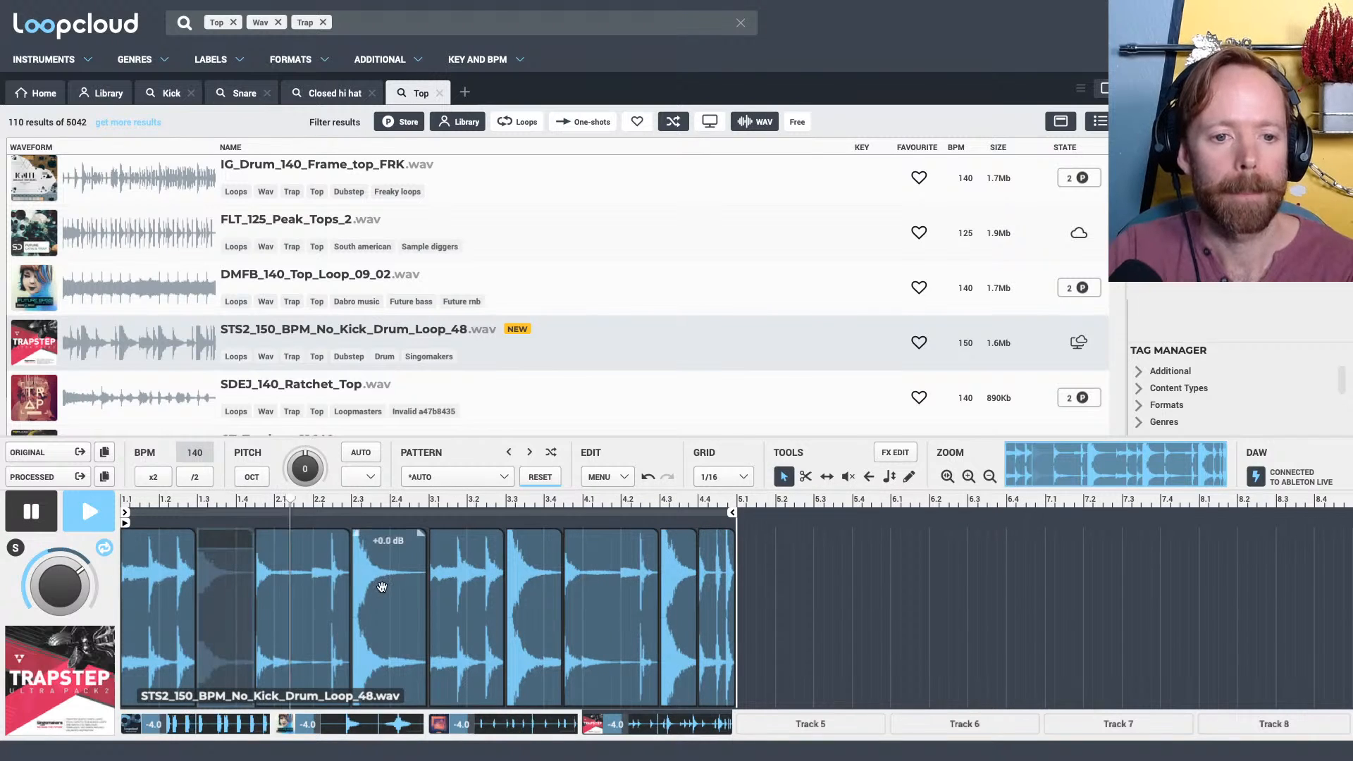
# Lower the gain of the snare slices at 2.3 and 4.3, mute the one at 3.3, and stop playback after listening
pyautogui.moveTo(388, 533); pyautogui.dragTo(388, 557)
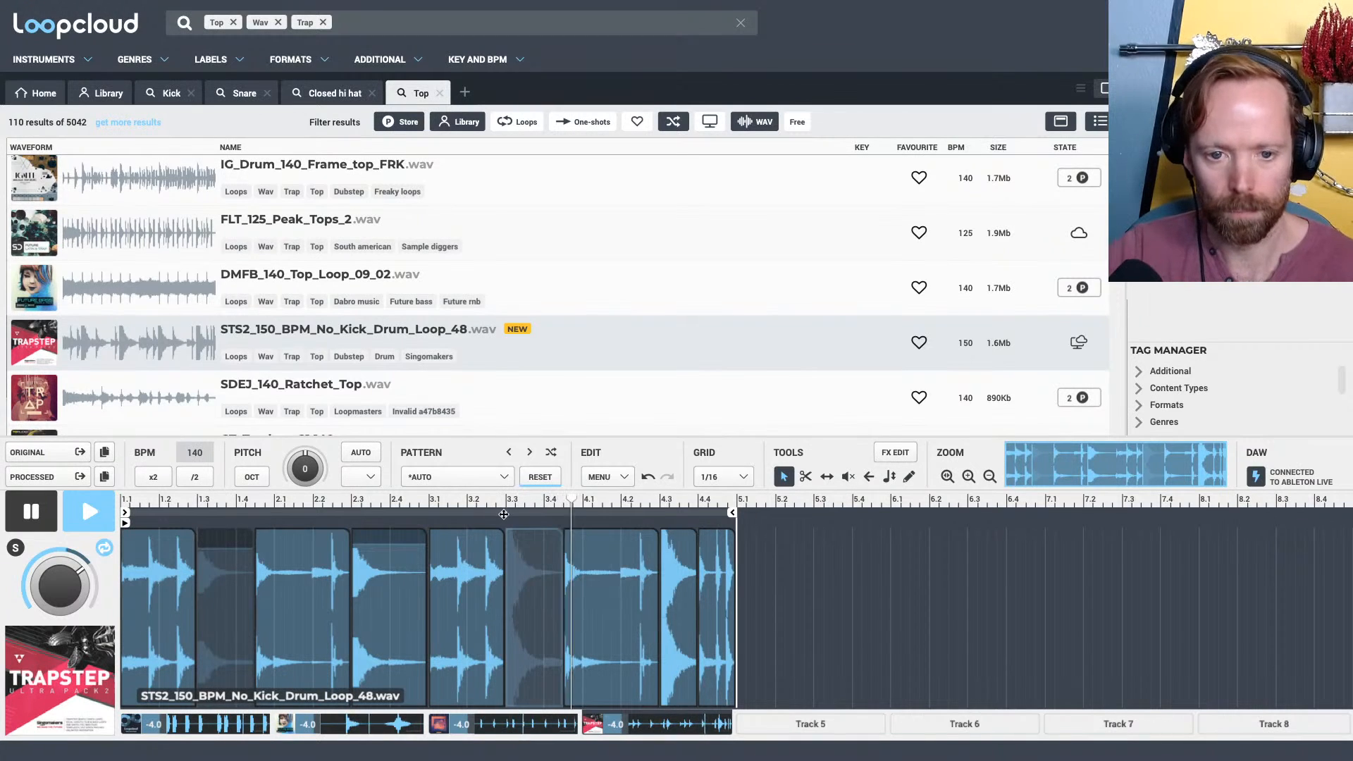
pyautogui.click(673, 541)
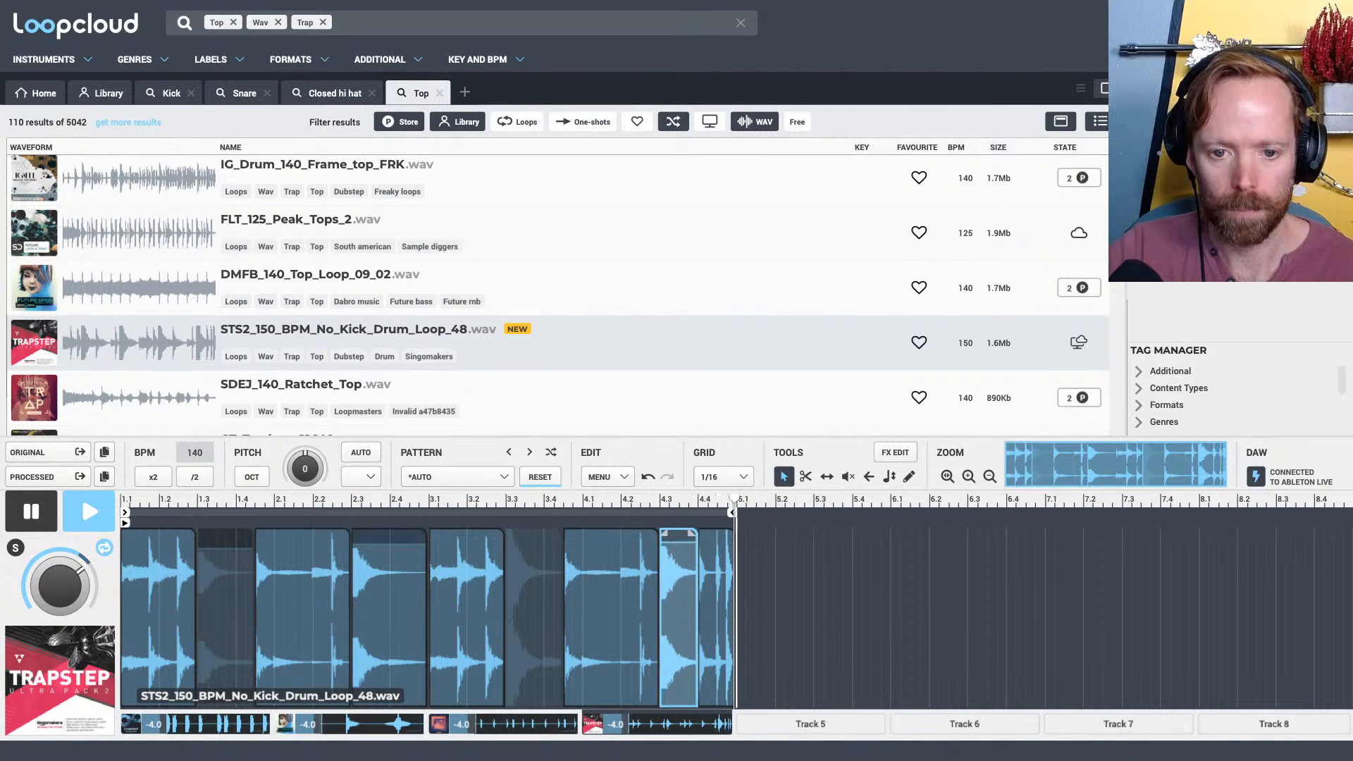
pyautogui.scroll(4, 903, 544)
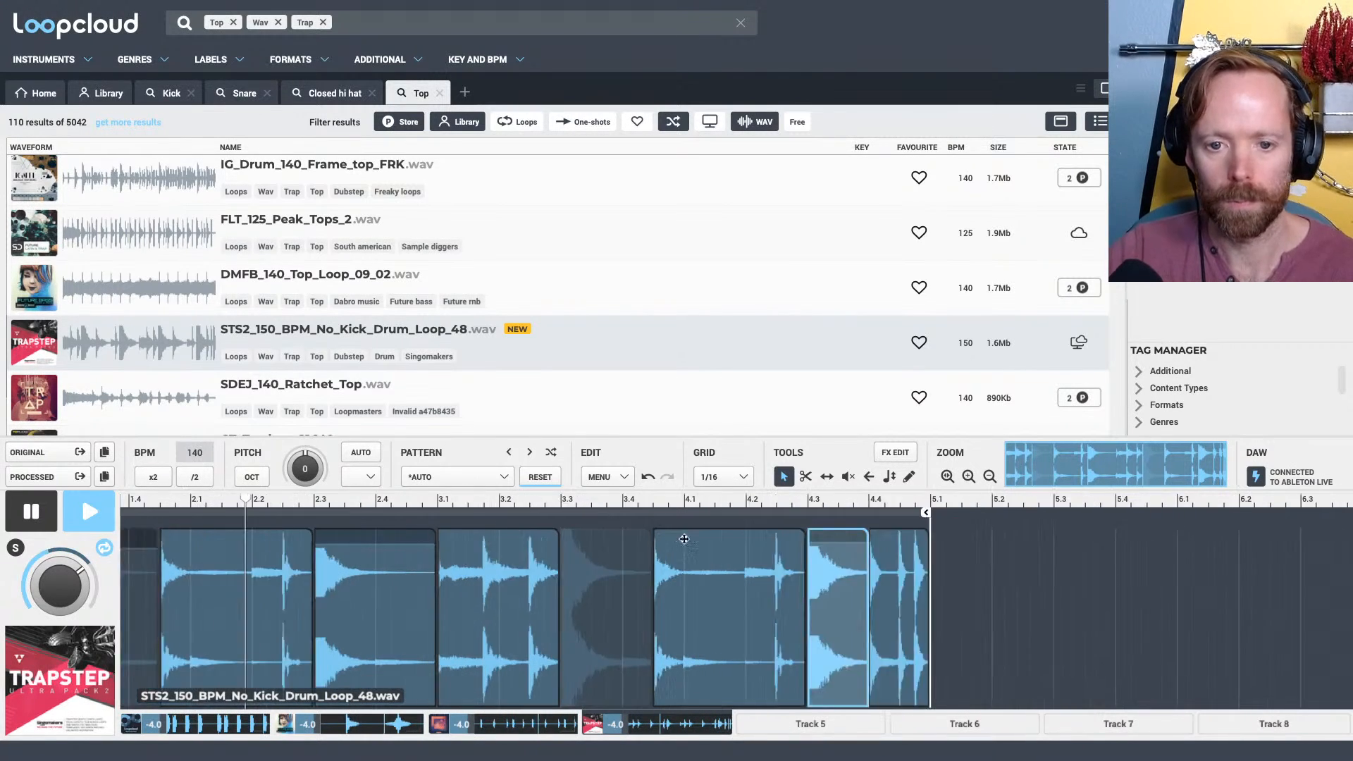
pyautogui.scroll(-2, 903, 544)
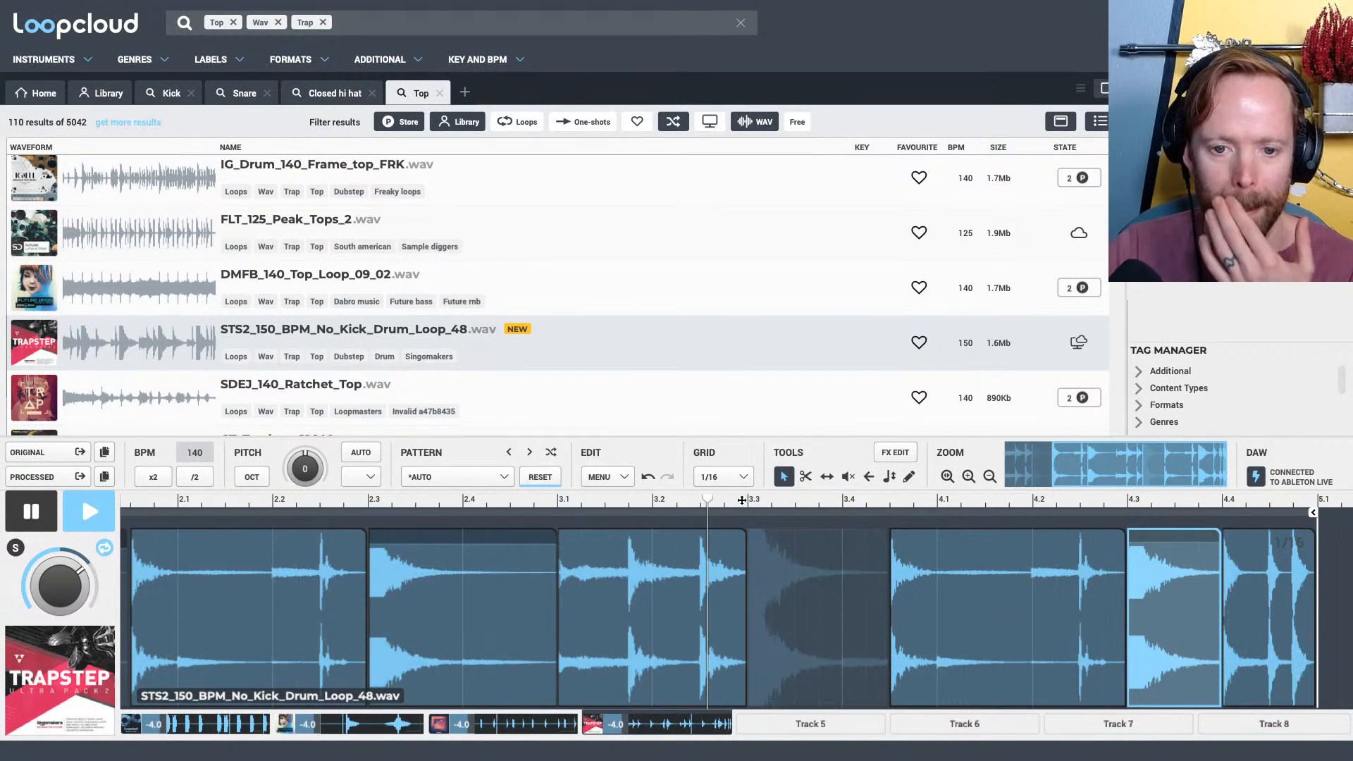
pyautogui.moveTo(744, 485); pyautogui.dragTo(747, 465)
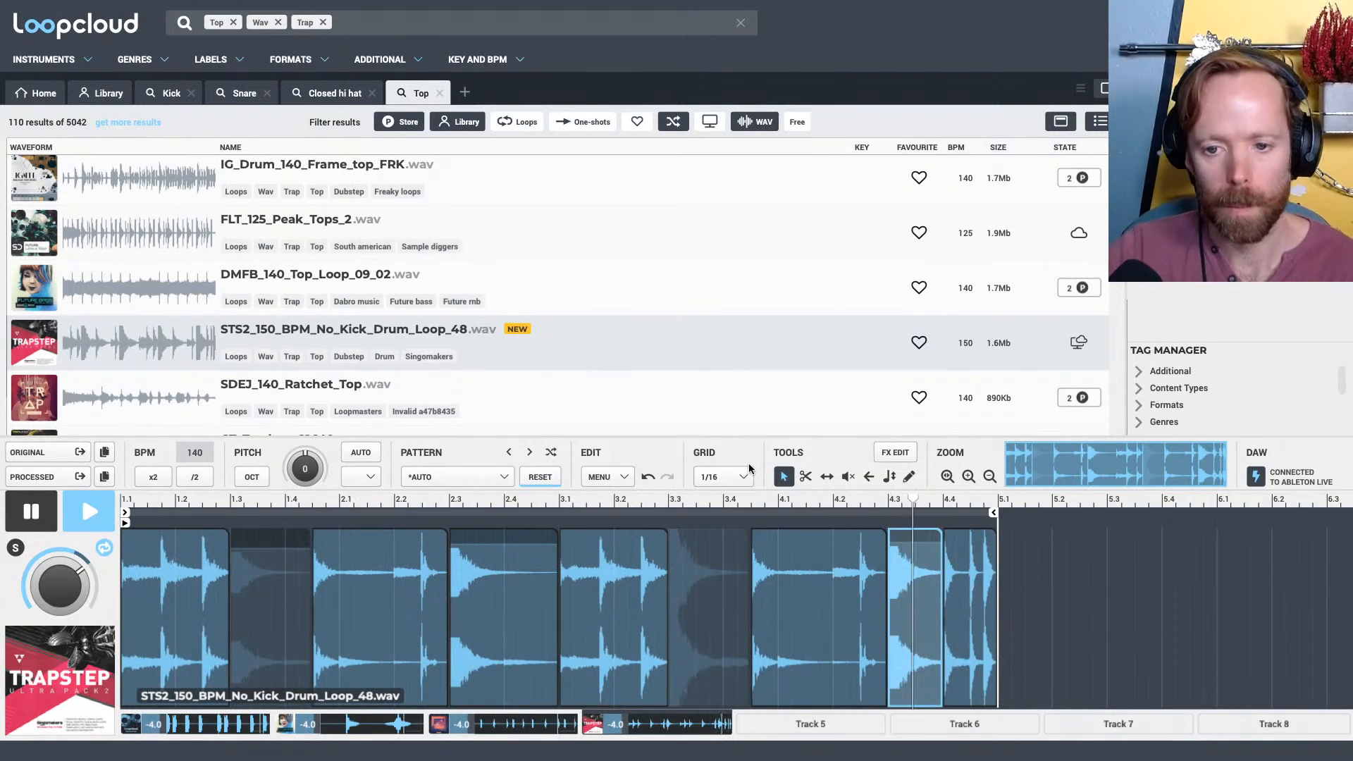
pyautogui.press('space')
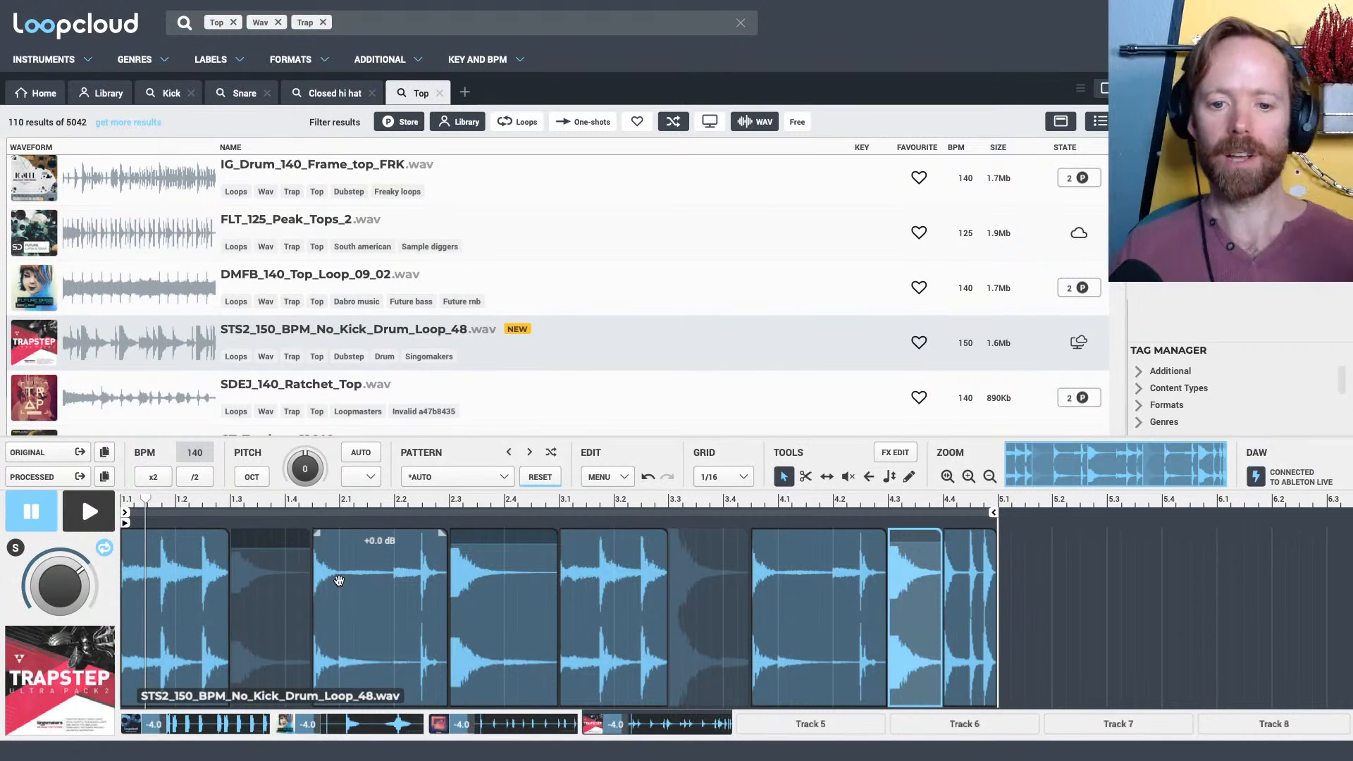
# Return to Track 4 after opening the empty Track 5, and switch to Live with its metronome turned on
pyautogui.click(824, 722)
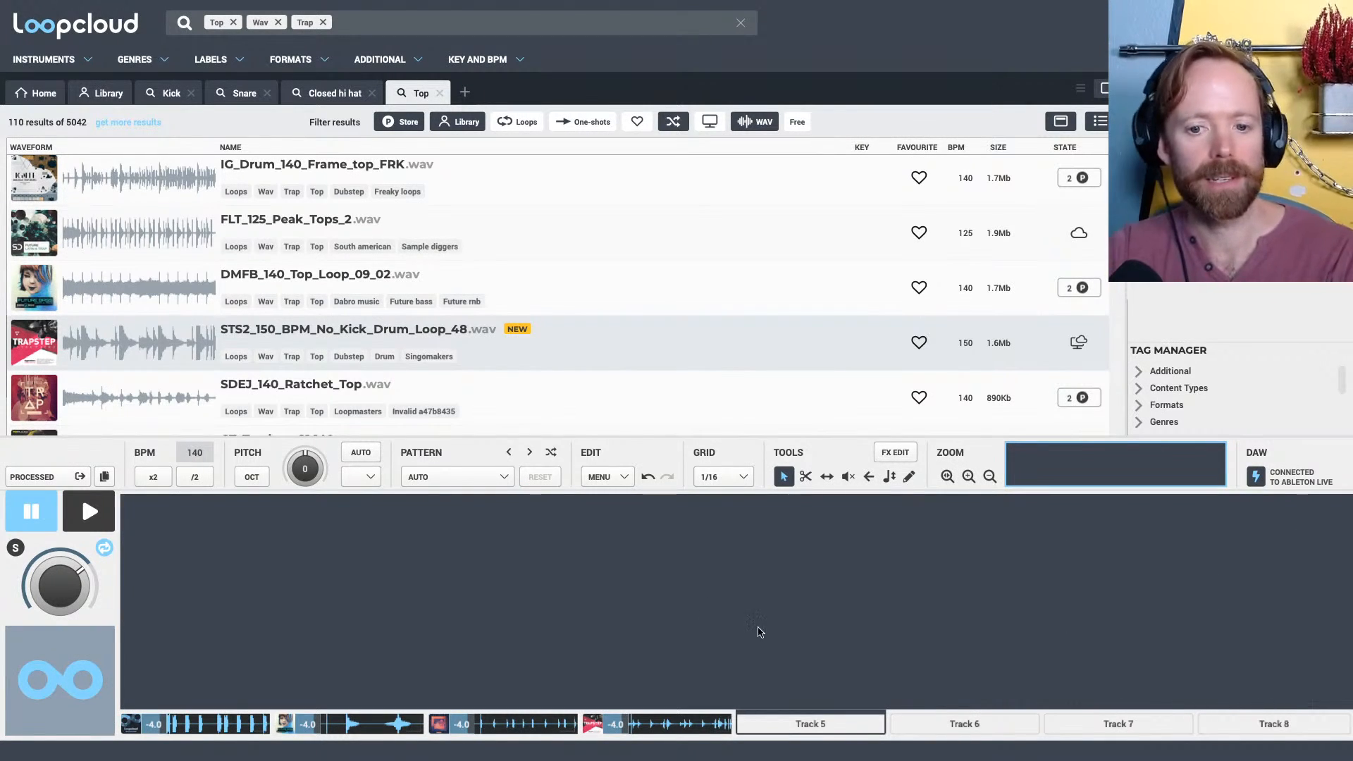
pyautogui.click(672, 726)
pyautogui.press('super+Tab')
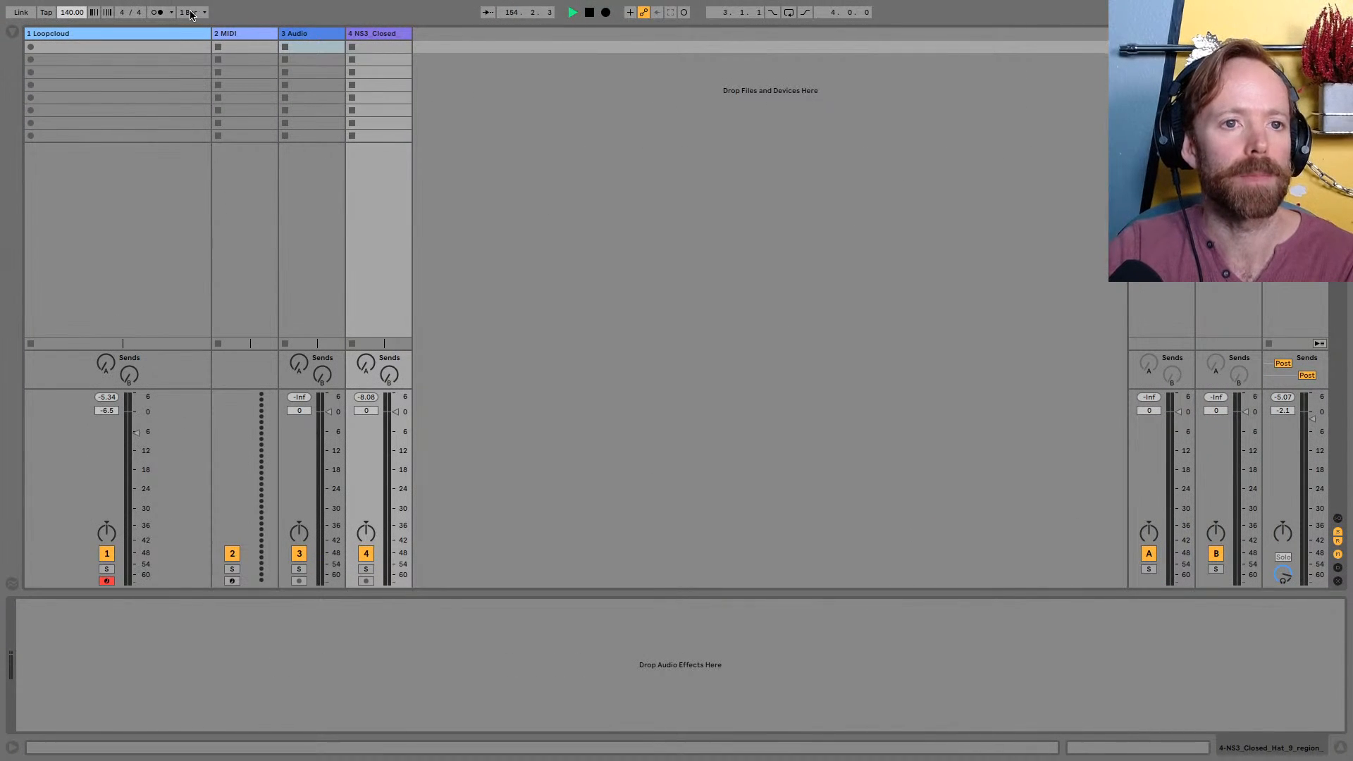
pyautogui.press('super+Tab')
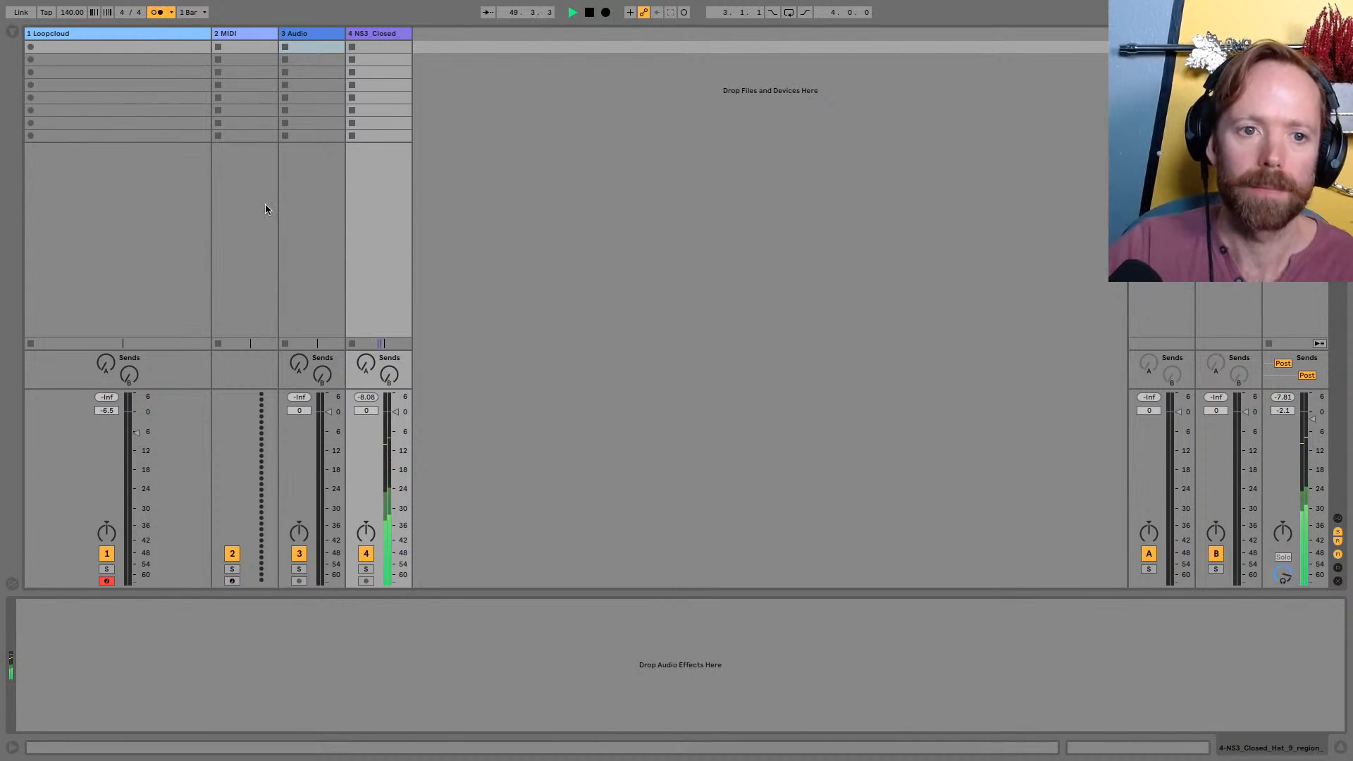
# Play the beat from Loopcloud, select the Loopcloud track in Live to watch its level, and switch back to Loopcloud
pyautogui.press('super+Tab')
pyautogui.press('space')
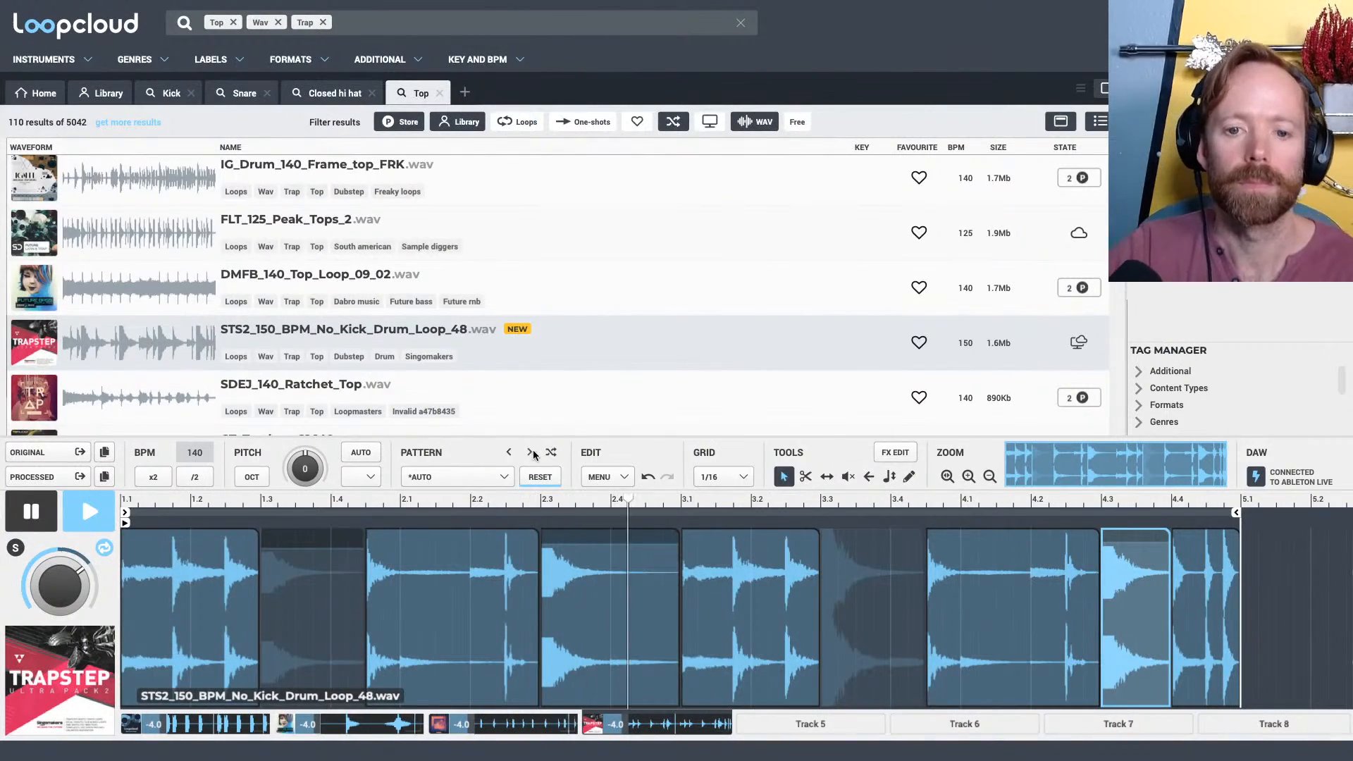
pyautogui.press('super+Tab')
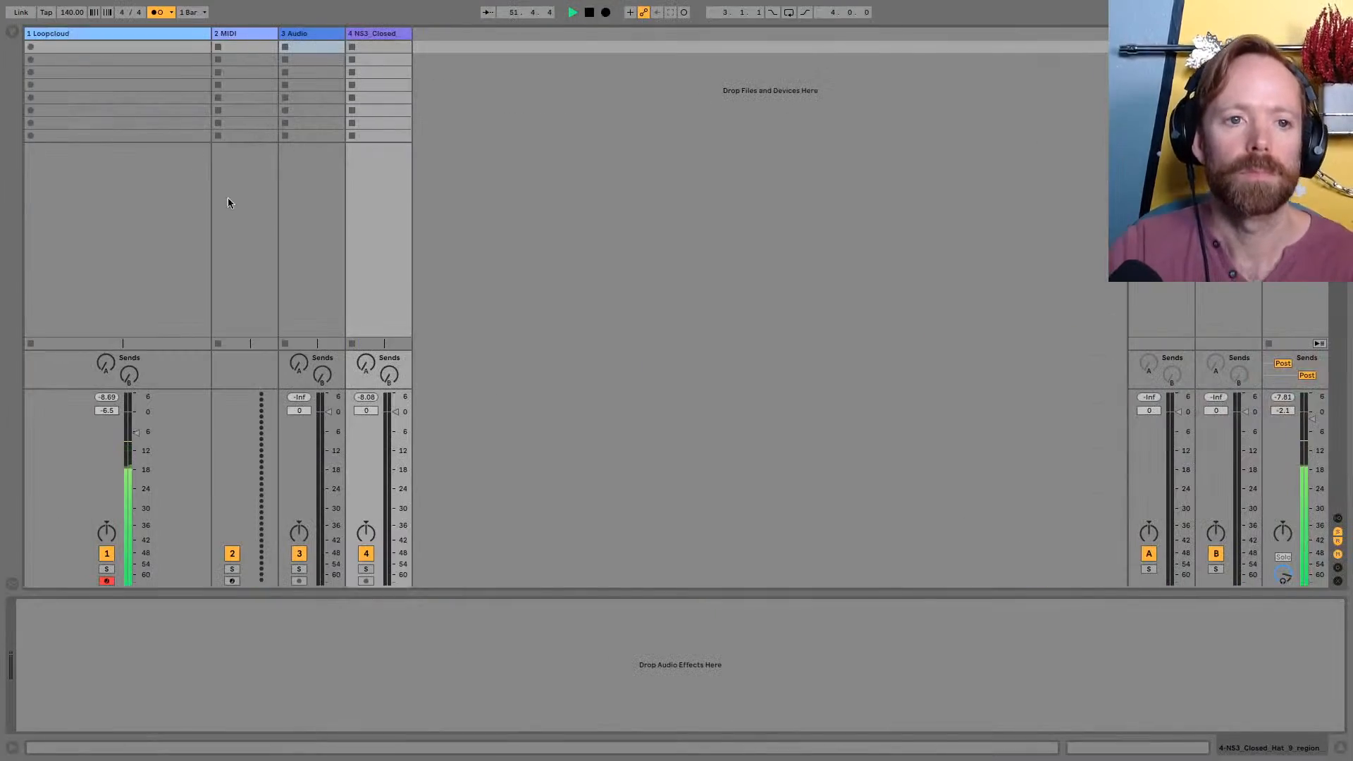
pyautogui.click(121, 37)
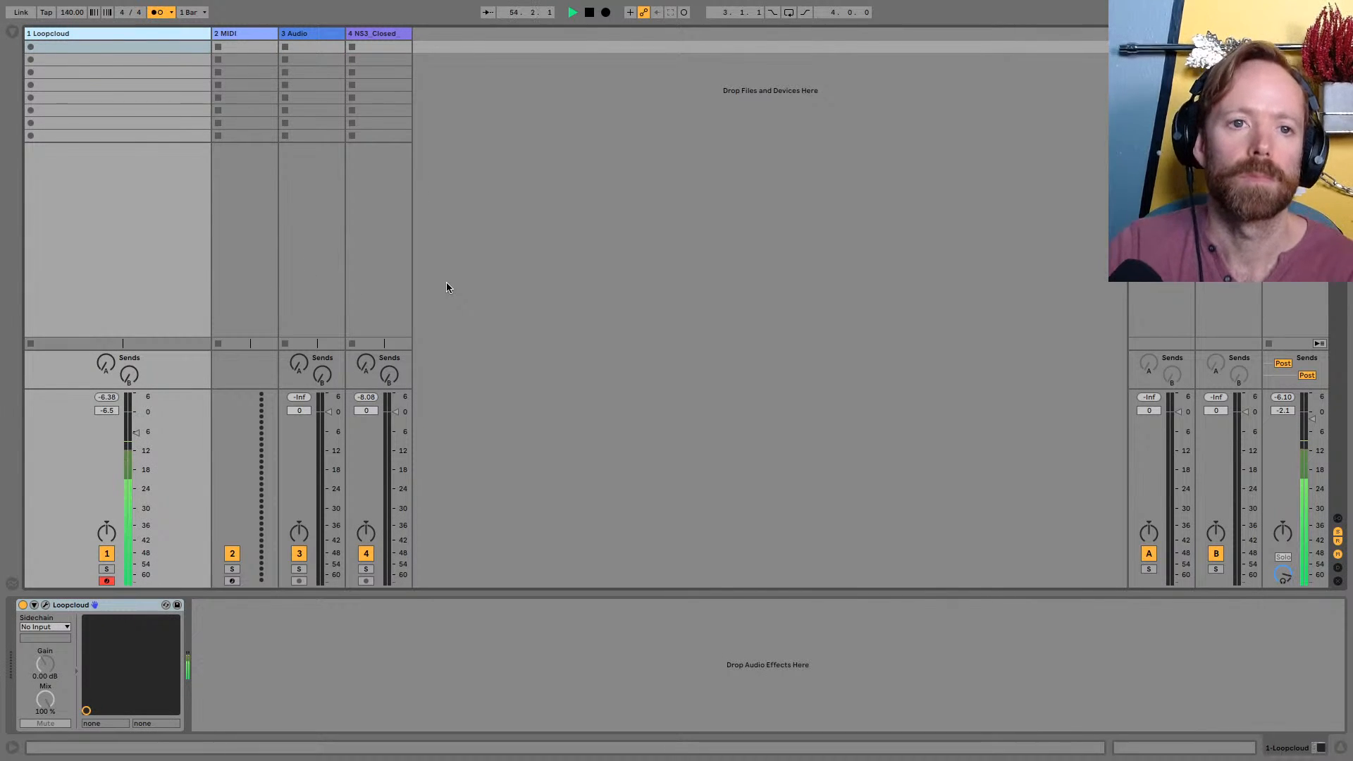
pyautogui.press('super+Tab')
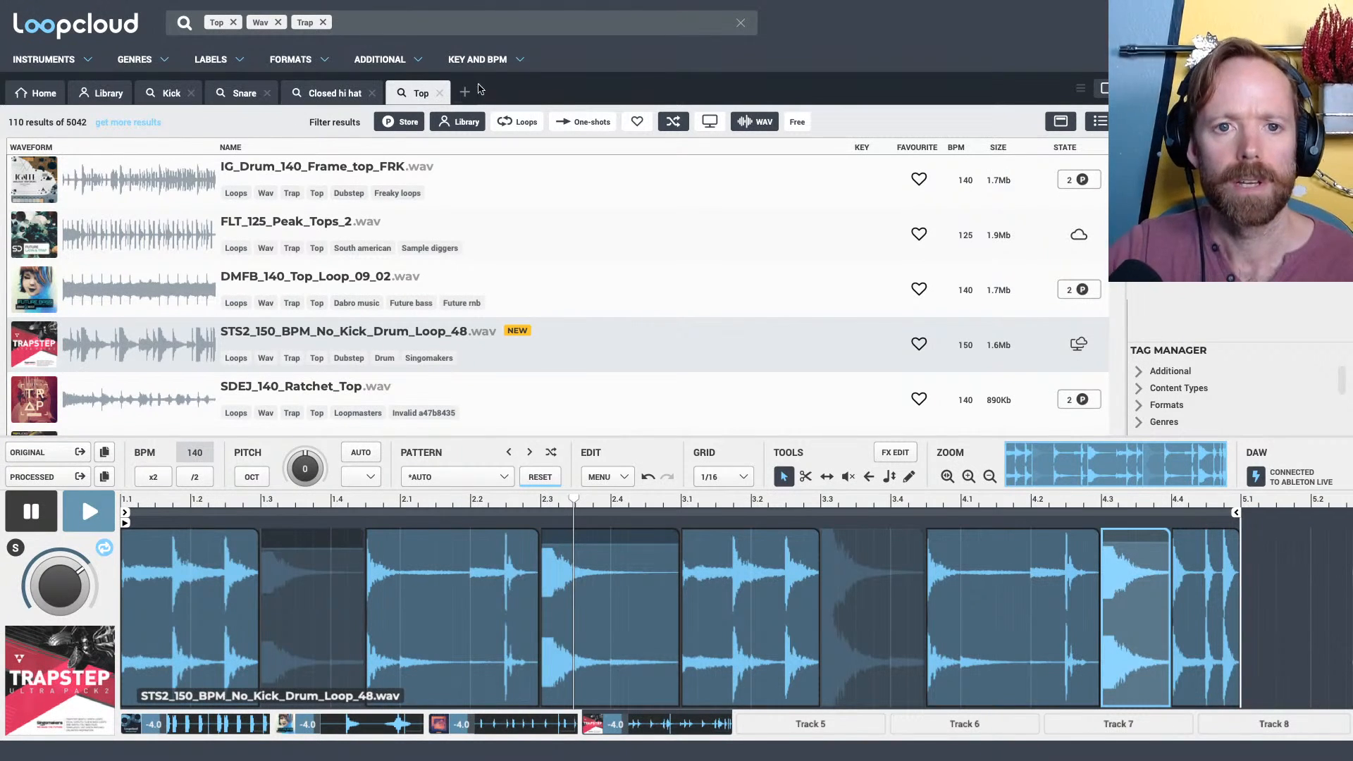
# Select the empty Track 5 and search for "sub" in a new search tab, filtered to one-shots
pyautogui.click(811, 723)
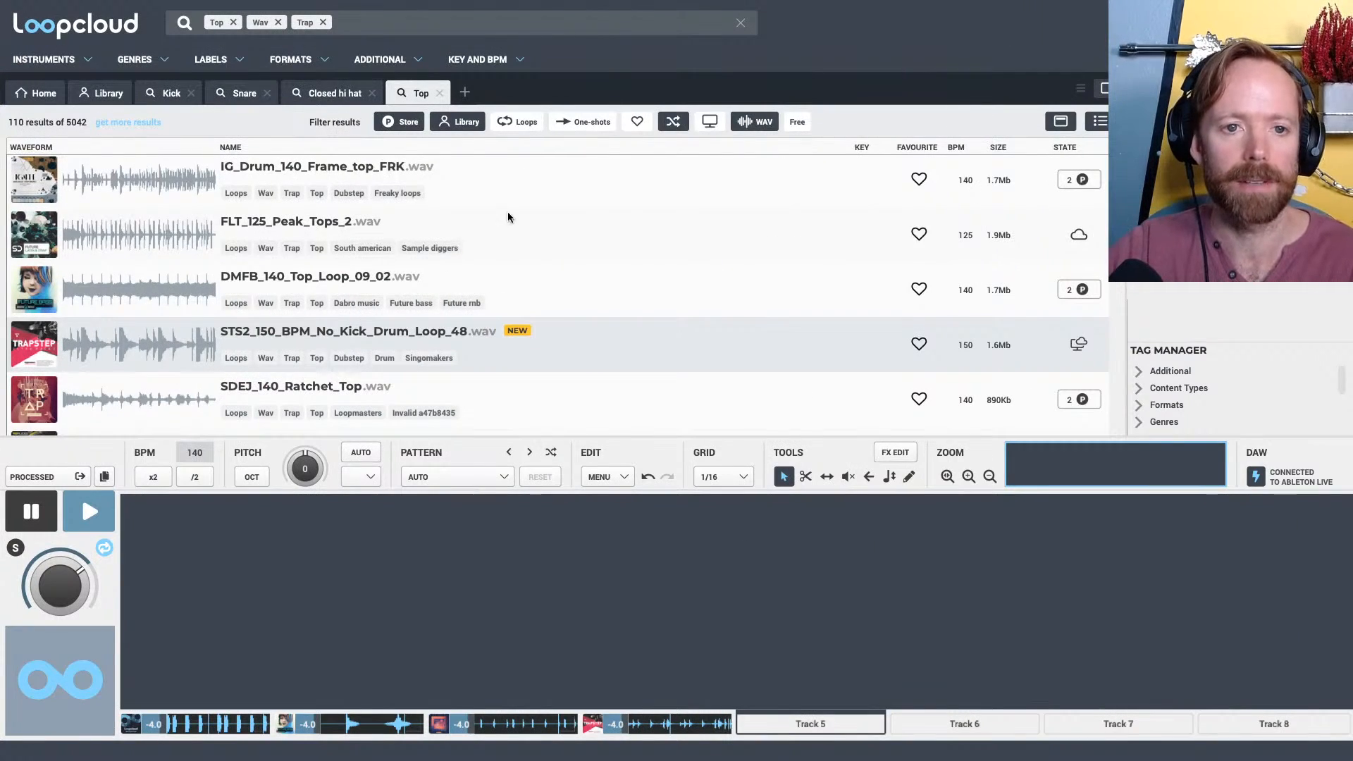
pyautogui.click(465, 92)
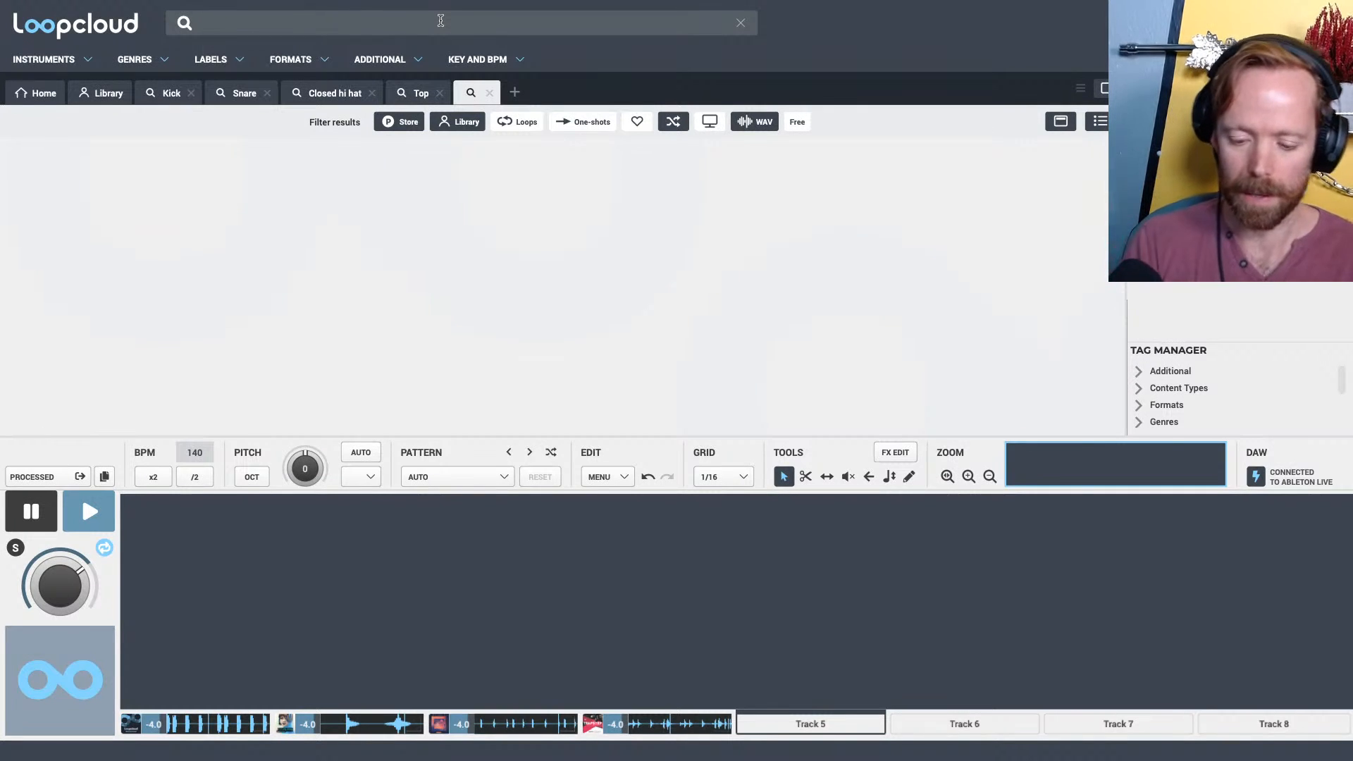
pyautogui.write('sub')
pyautogui.click(214, 54)
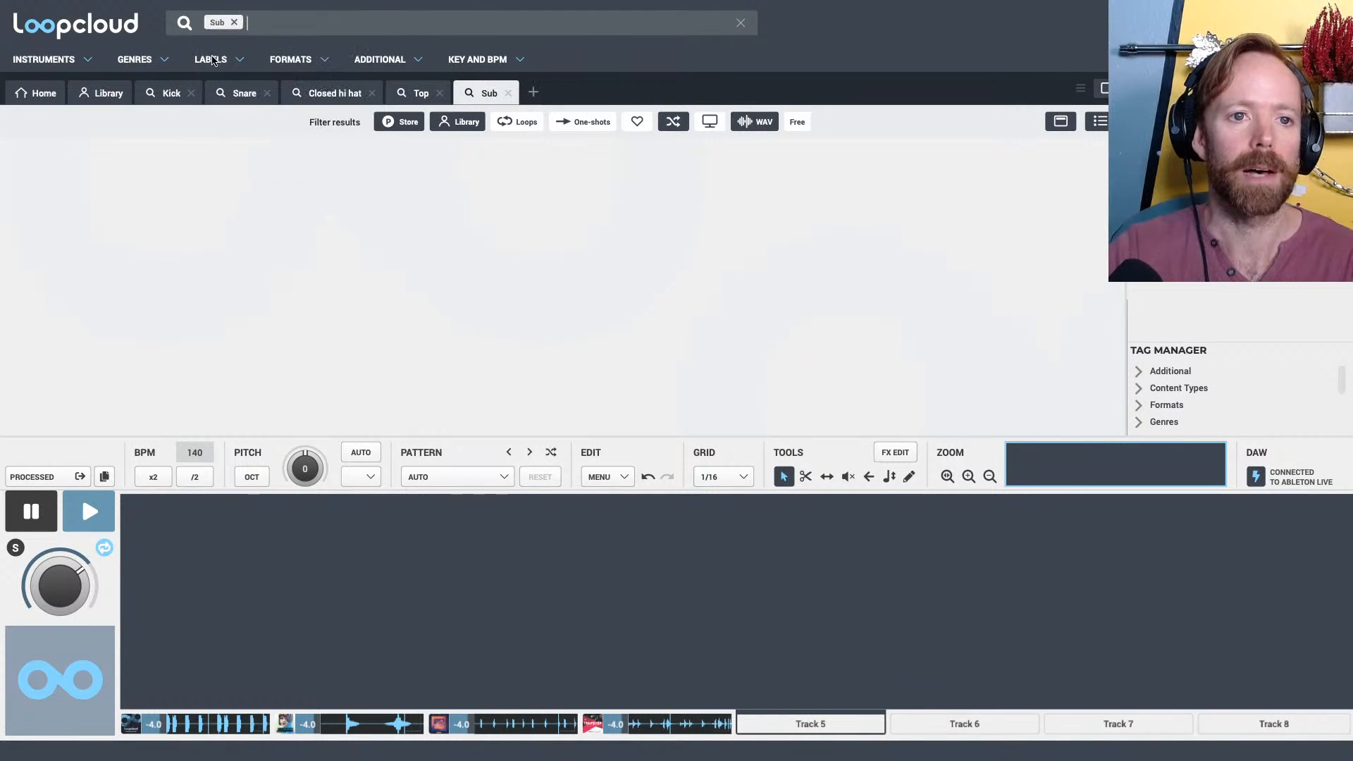
pyautogui.click(589, 123)
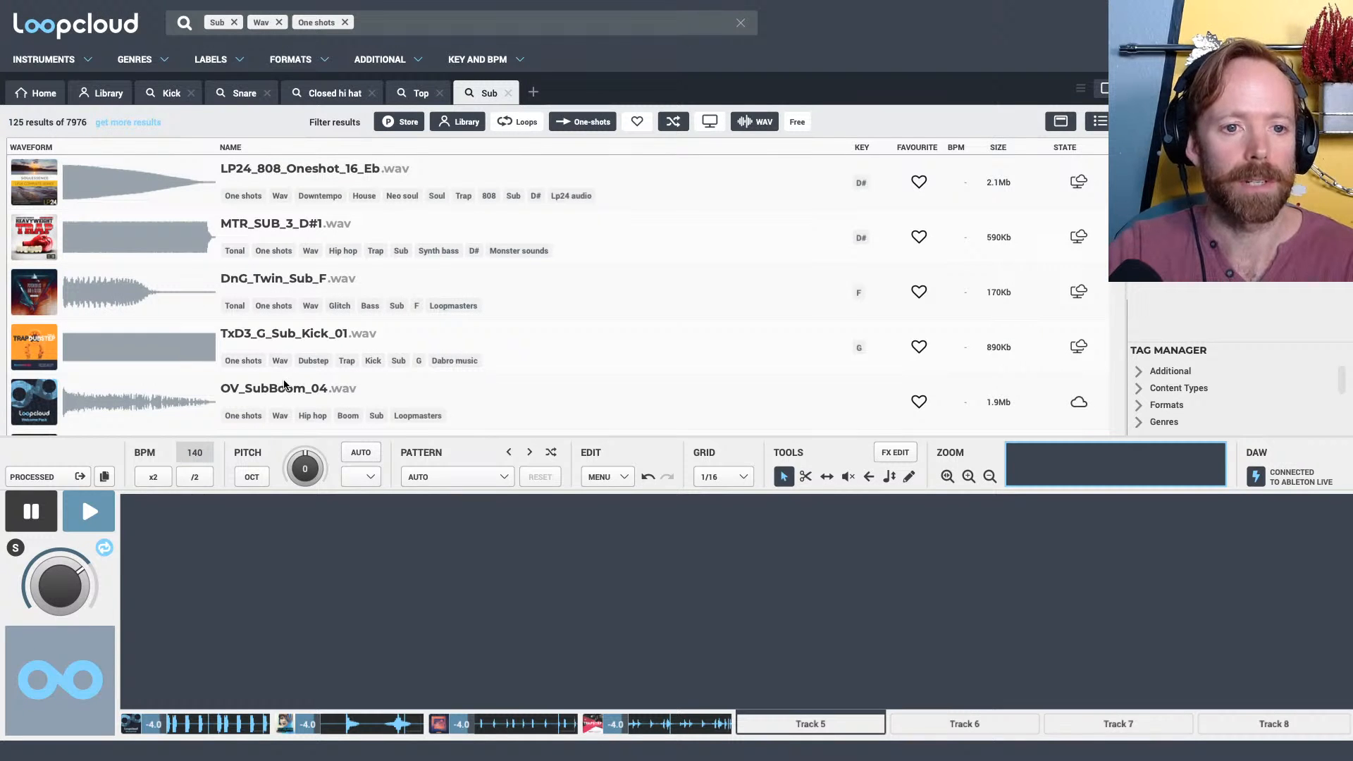
# Turn on automatic pitch matching to G and load LP24_808_Oneshot_16_Eb onto Track 5
pyautogui.click(361, 453)
pyautogui.click(362, 476)
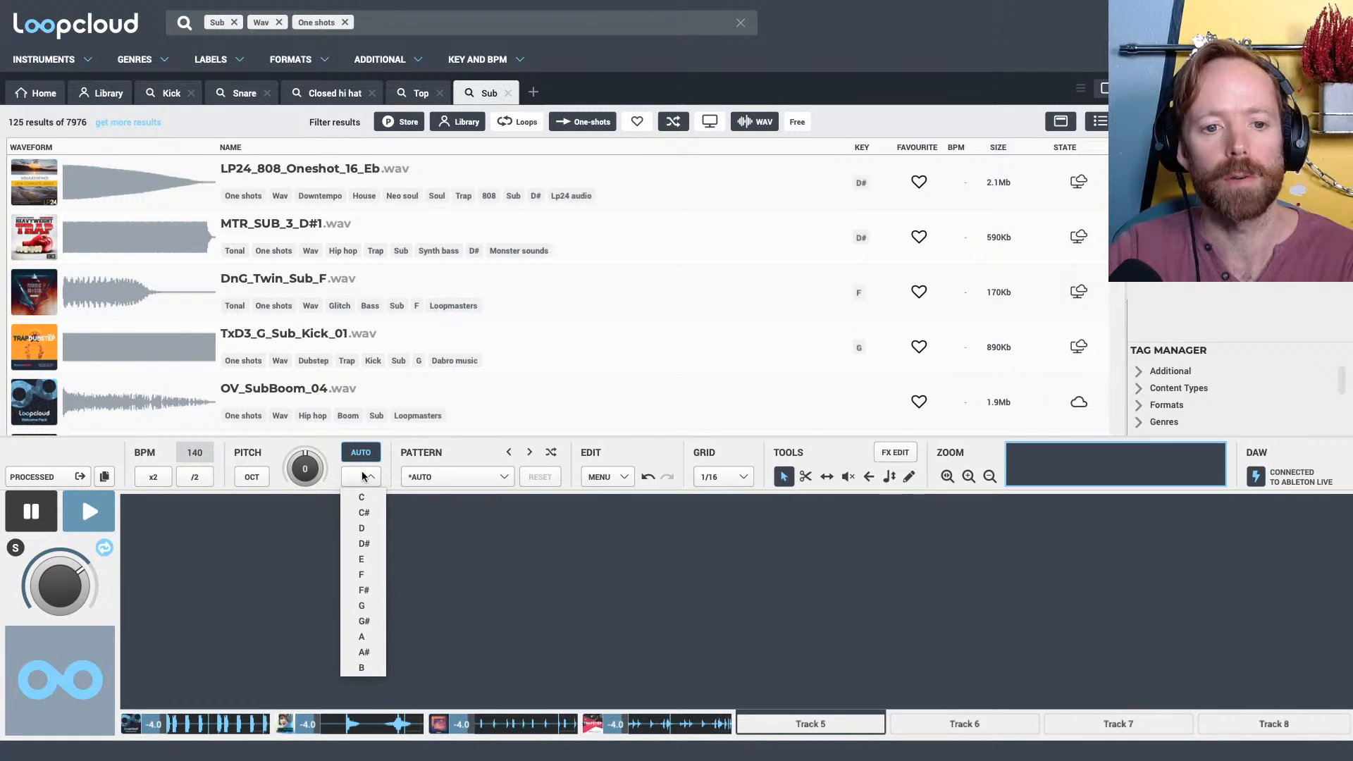
pyautogui.click(367, 603)
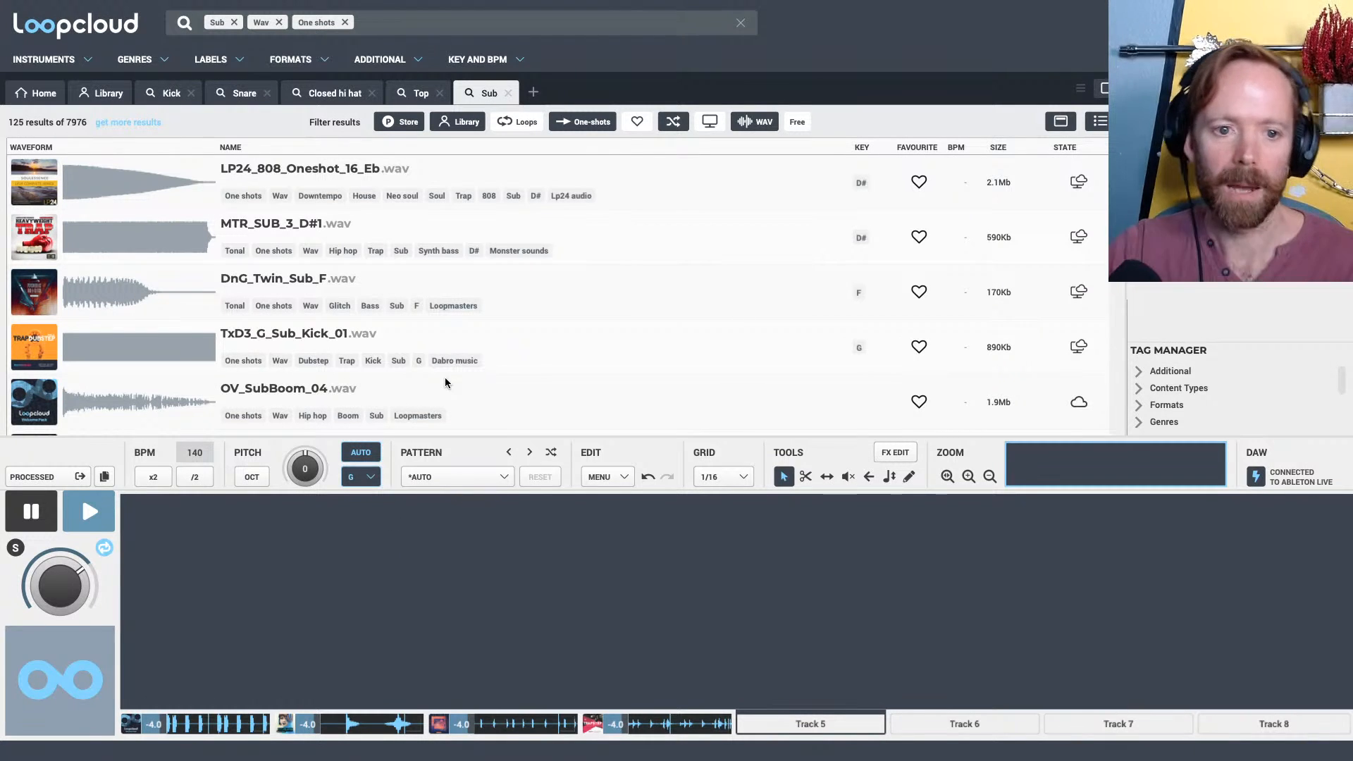
pyautogui.click(328, 171)
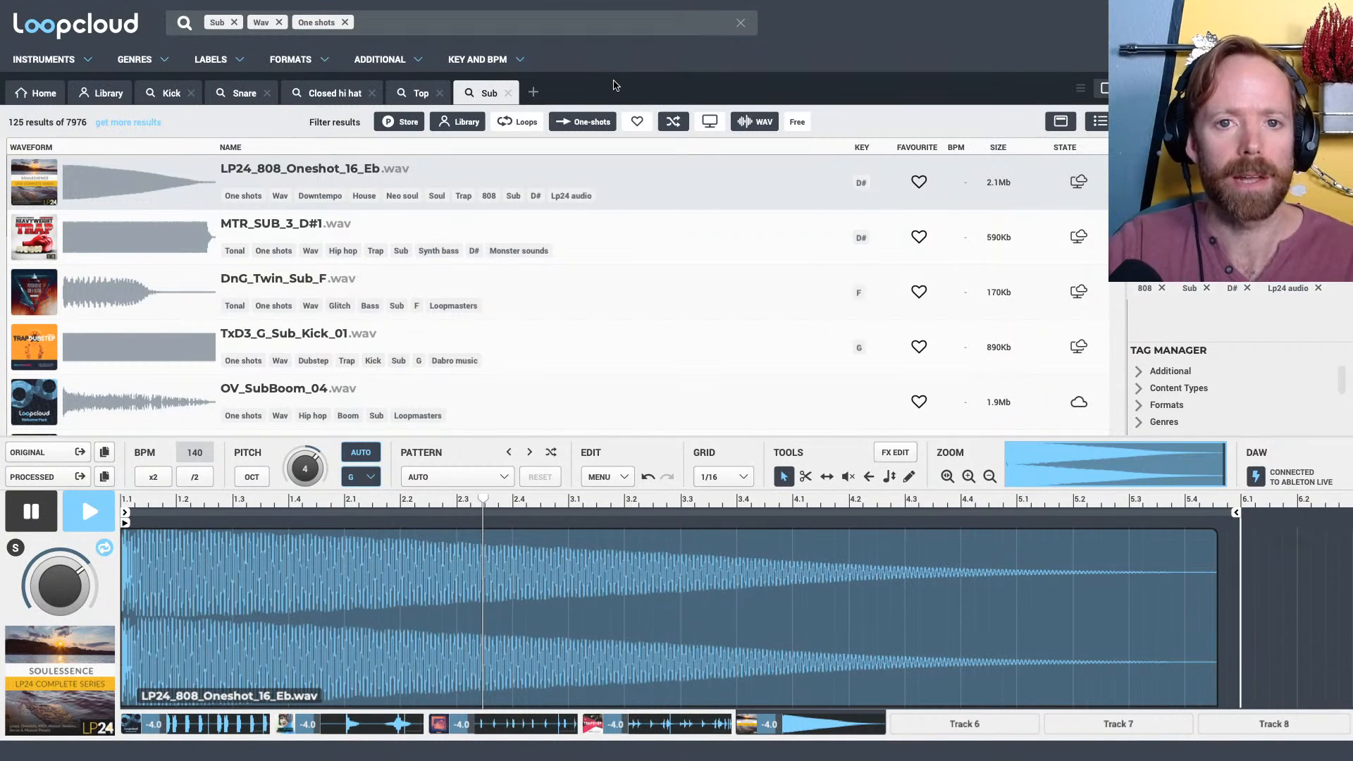
# Try shortening the 808 one-shot to end at 1.4, and try the 1 Beat pattern preset
pyautogui.click(266, 226)
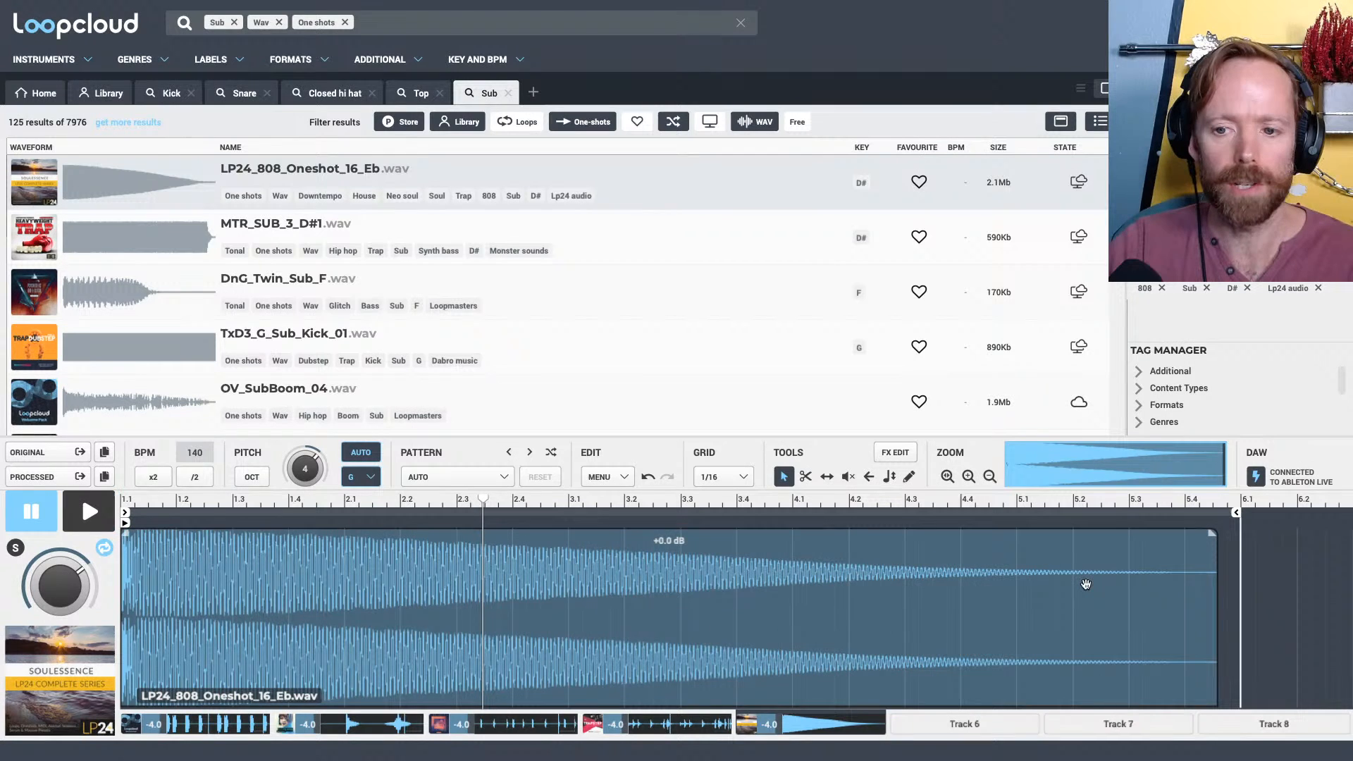
pyautogui.moveTo(1216, 562); pyautogui.dragTo(286, 560)
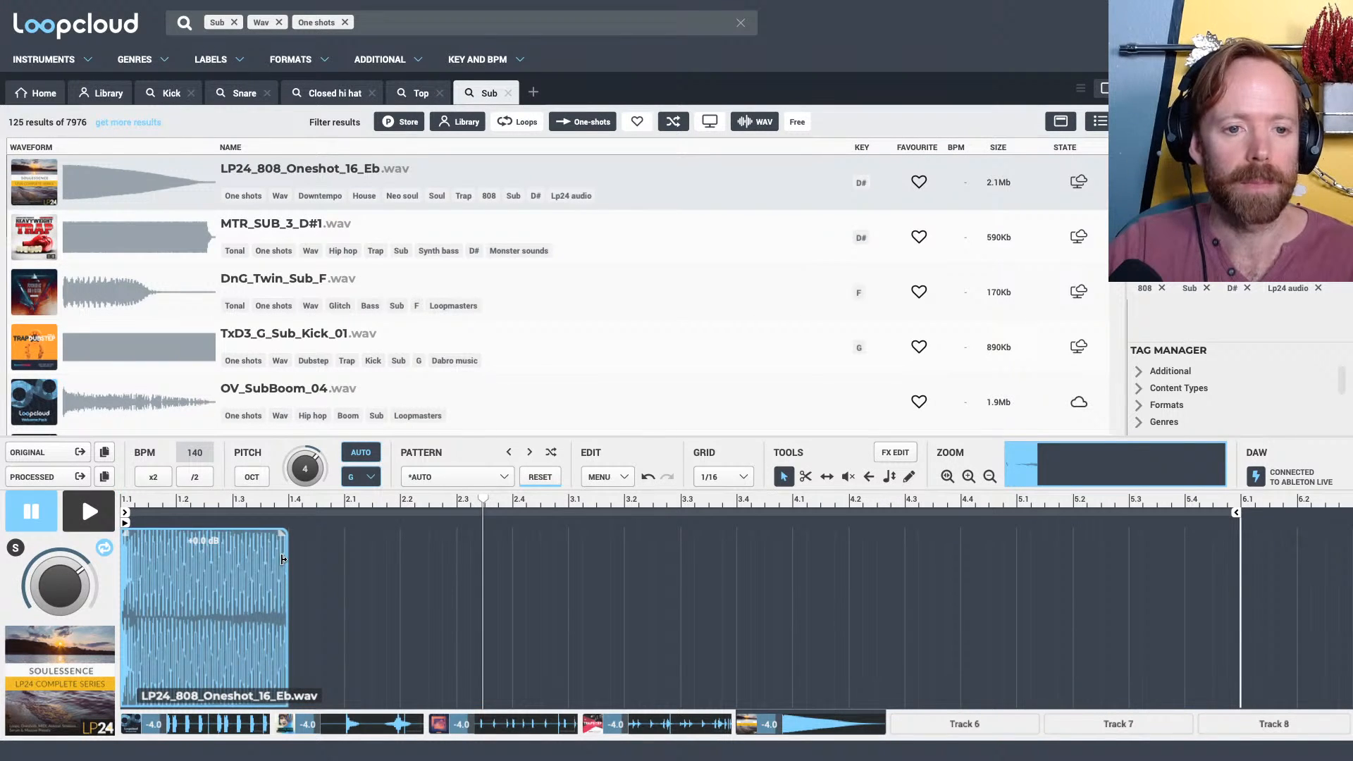
pyautogui.press('space')
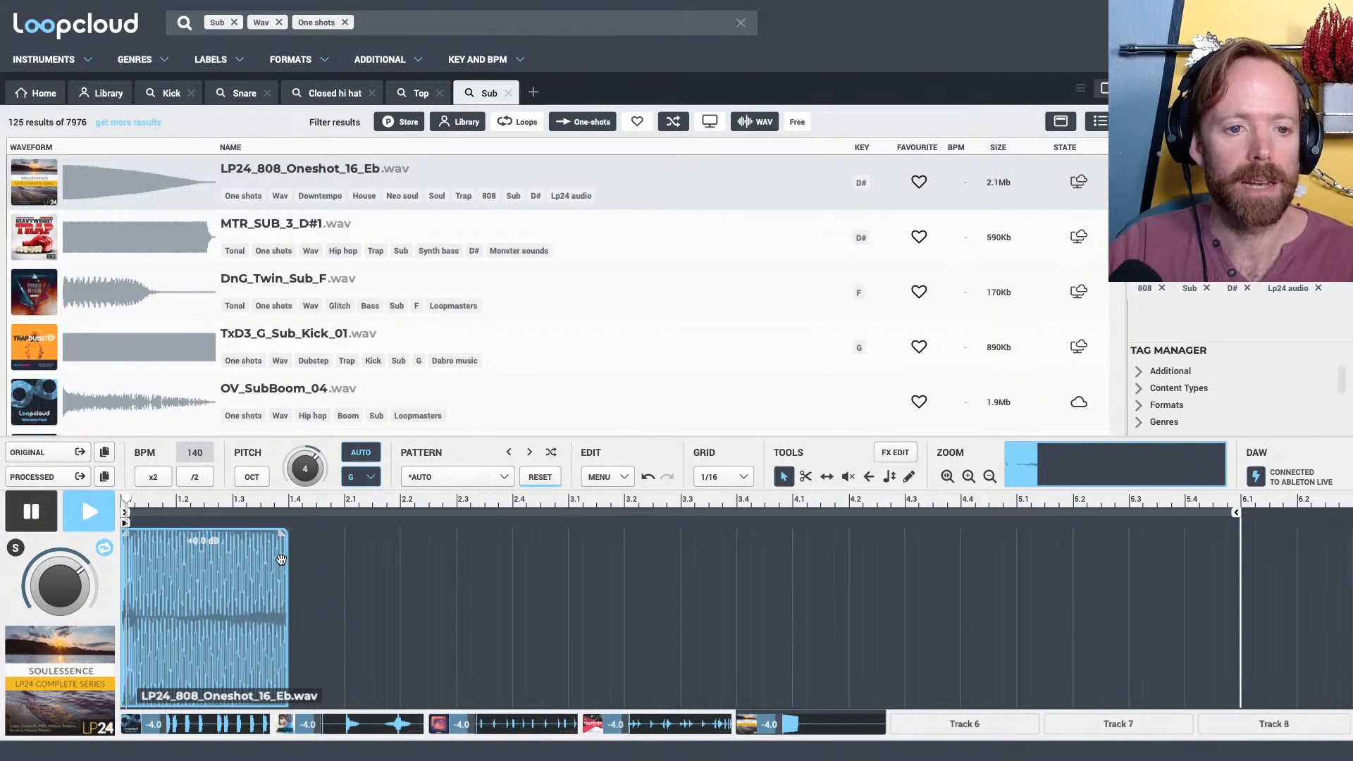
pyautogui.press('space')
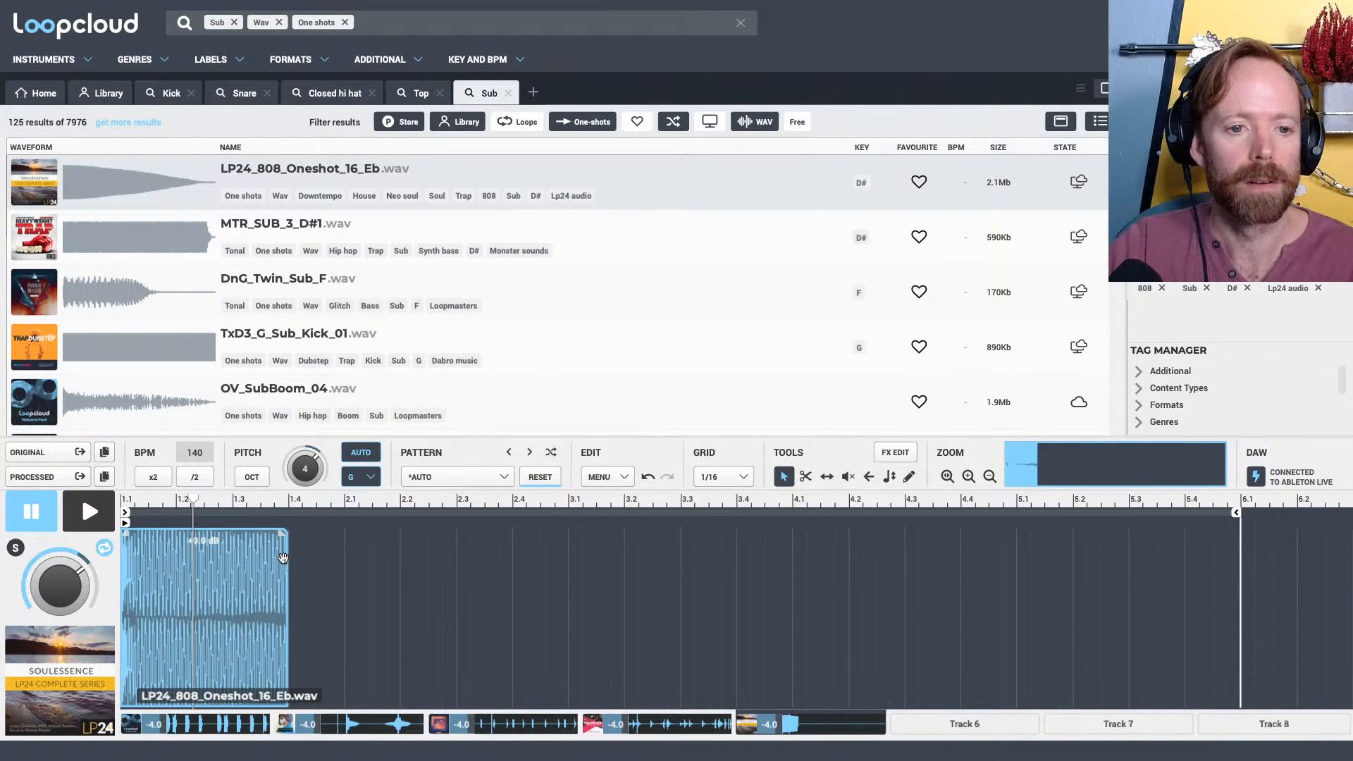
pyautogui.click(458, 476)
pyautogui.moveTo(474, 112)
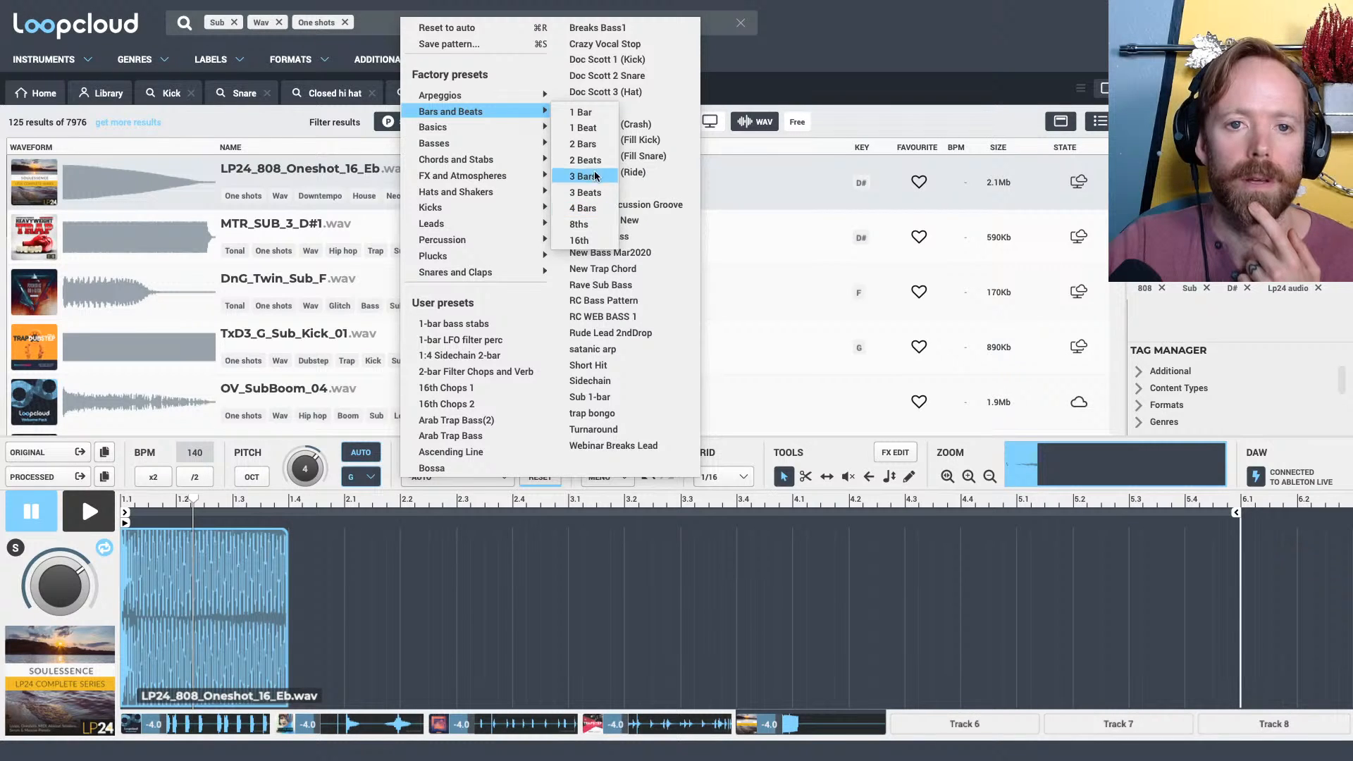
pyautogui.click(589, 127)
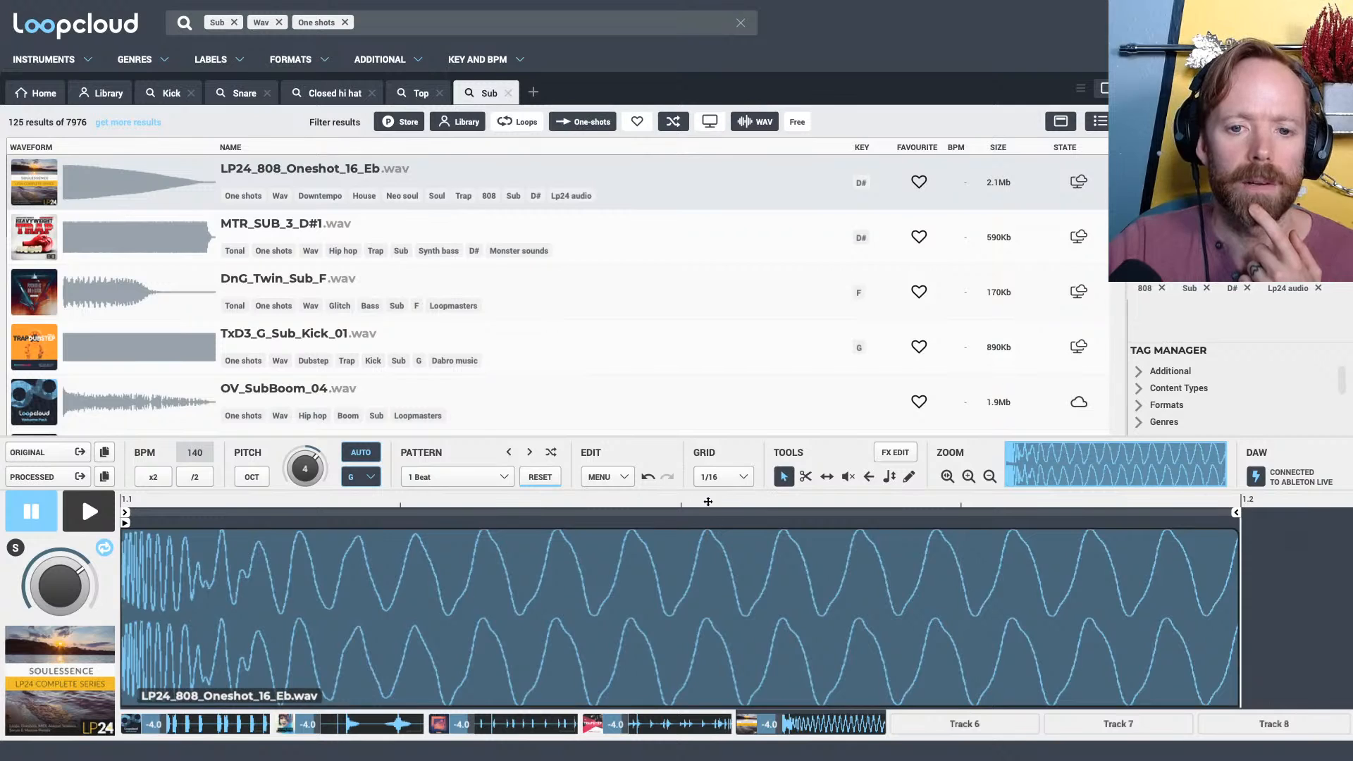
# Apply the 8ths preset from the Bars and Beats factory patterns to the 808 one-shot
pyautogui.click(466, 477)
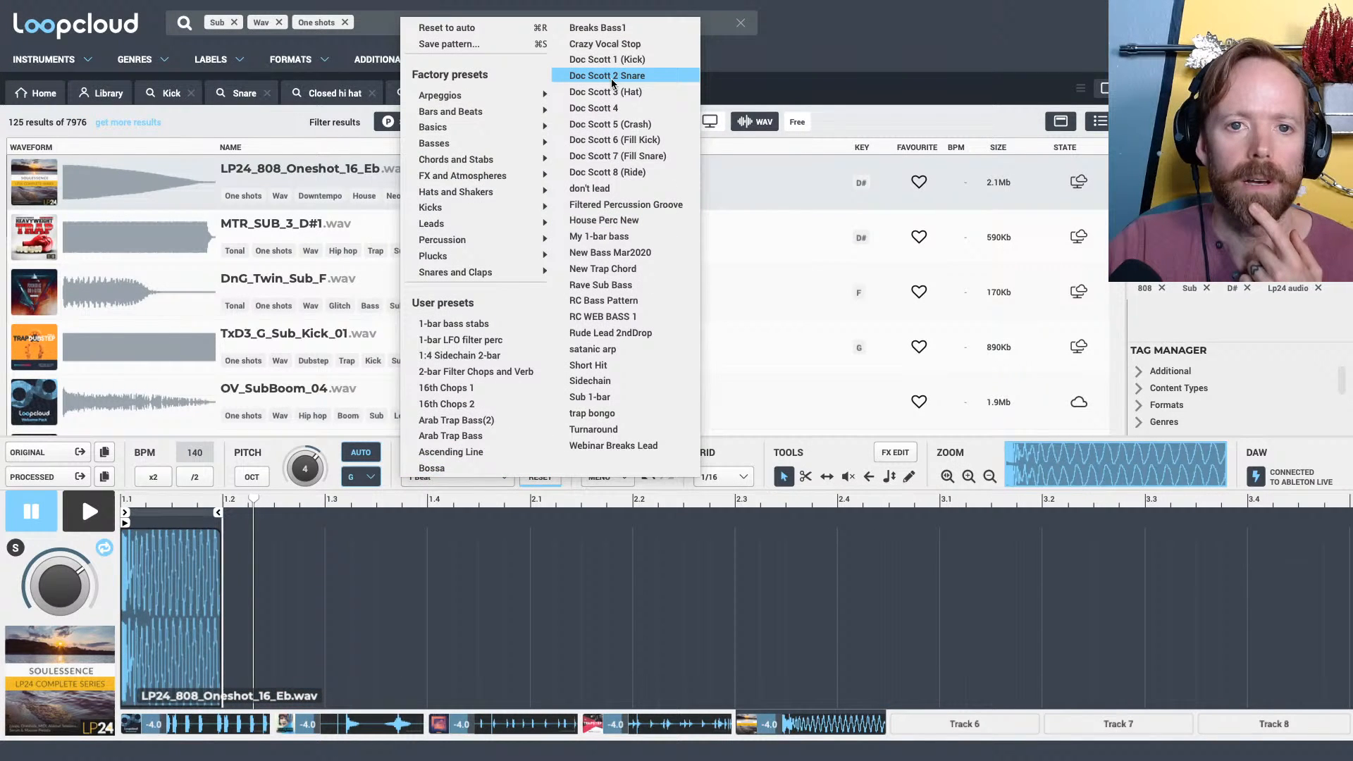
pyautogui.click(589, 209)
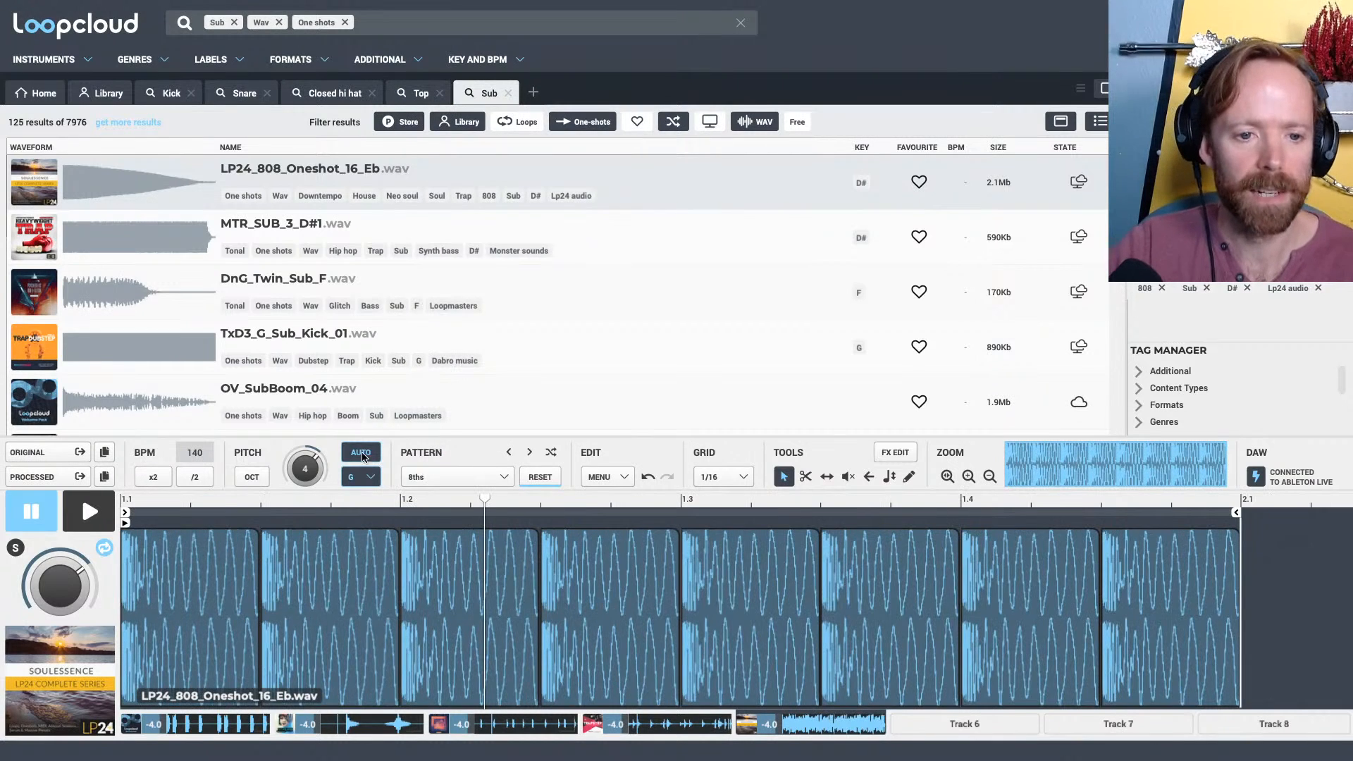
pyautogui.moveTo(379, 505); pyautogui.dragTo(364, 447)
pyautogui.press('space')
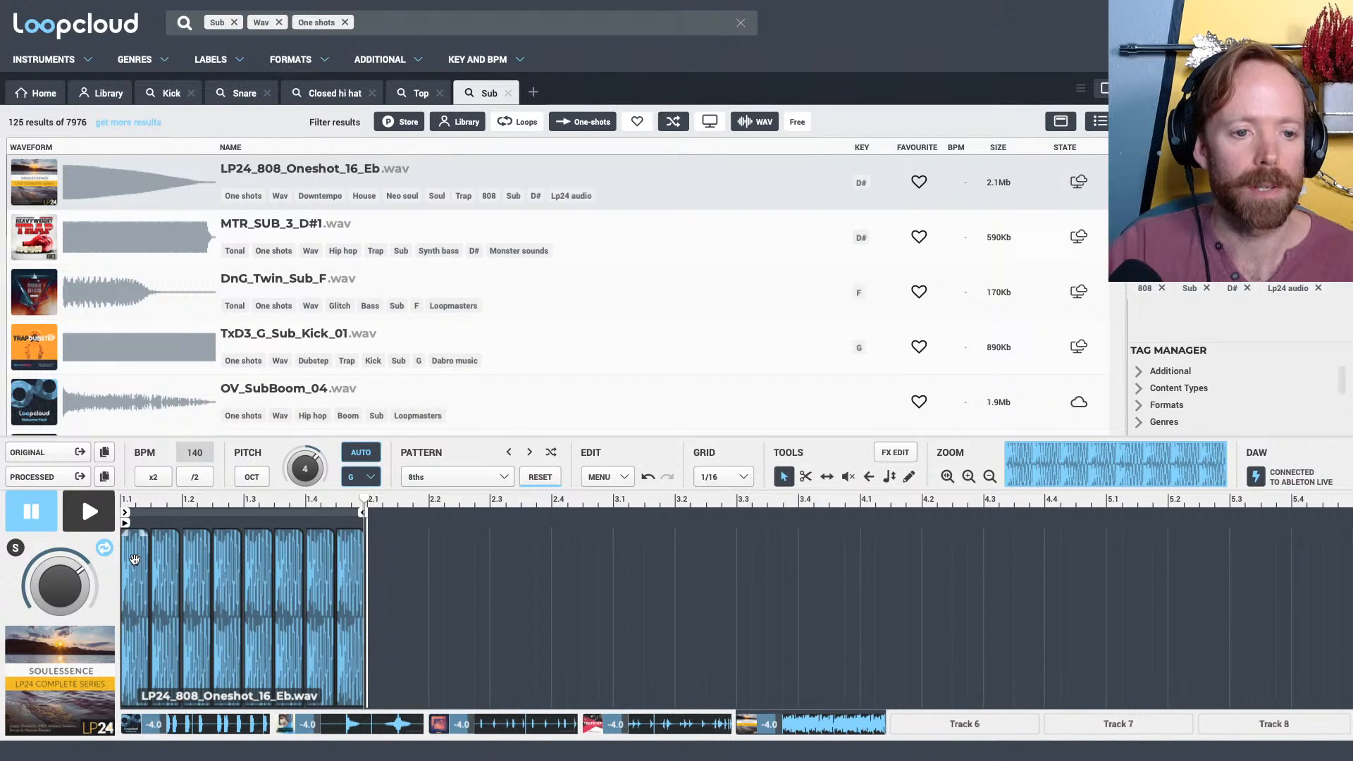
# Delete every second eighth-note slice of the 808, keeping only those on beats 1.1, 1.2, 1.3 and 1.4
pyautogui.click(198, 567)
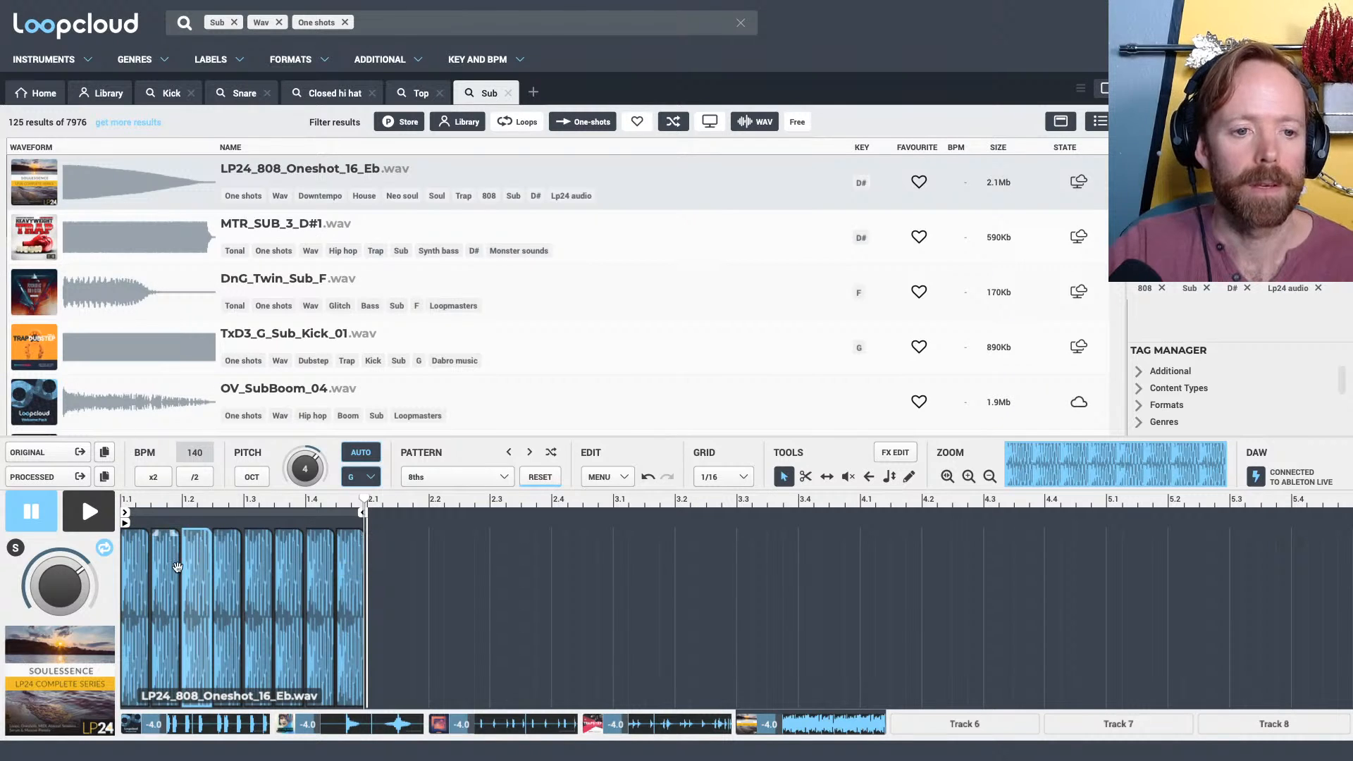
pyautogui.click(167, 566)
pyautogui.press('Delete')
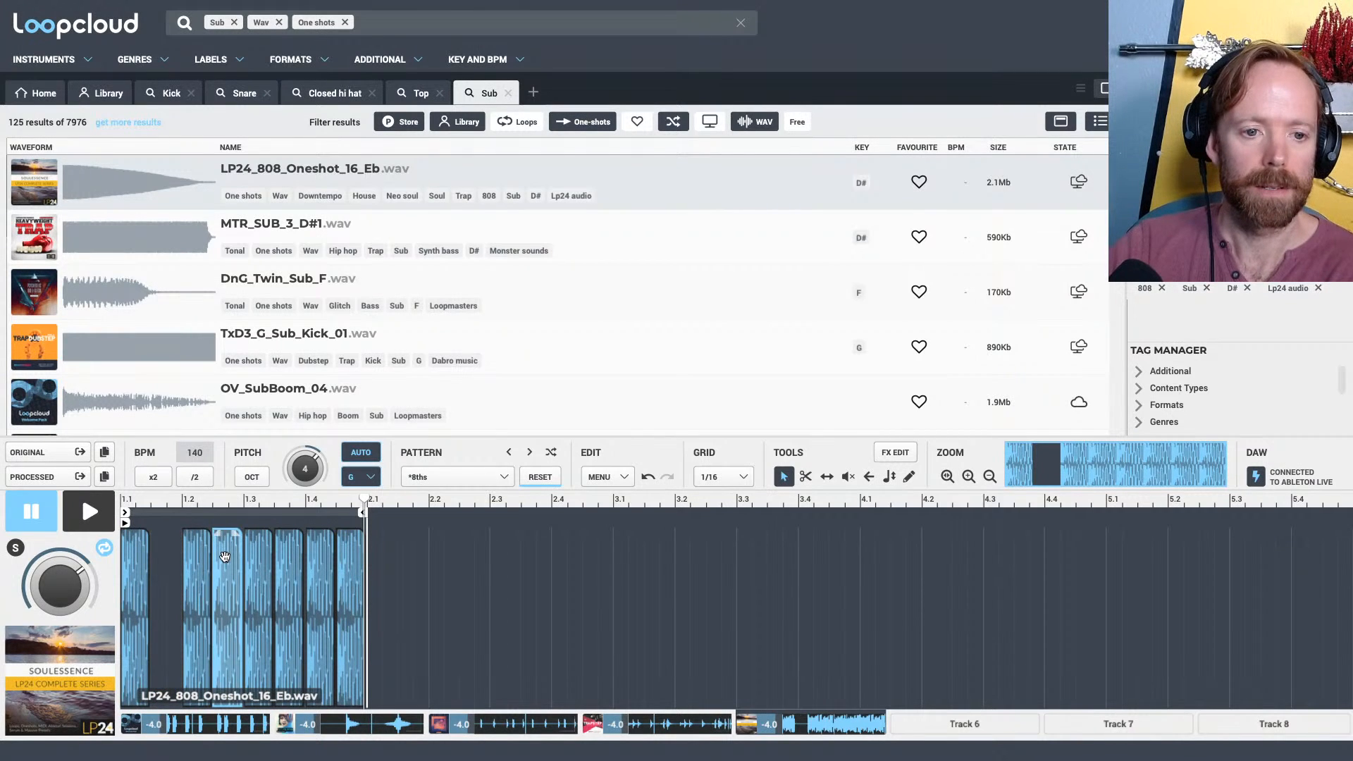
pyautogui.press('Delete')
pyautogui.click(288, 557)
pyautogui.press('Delete')
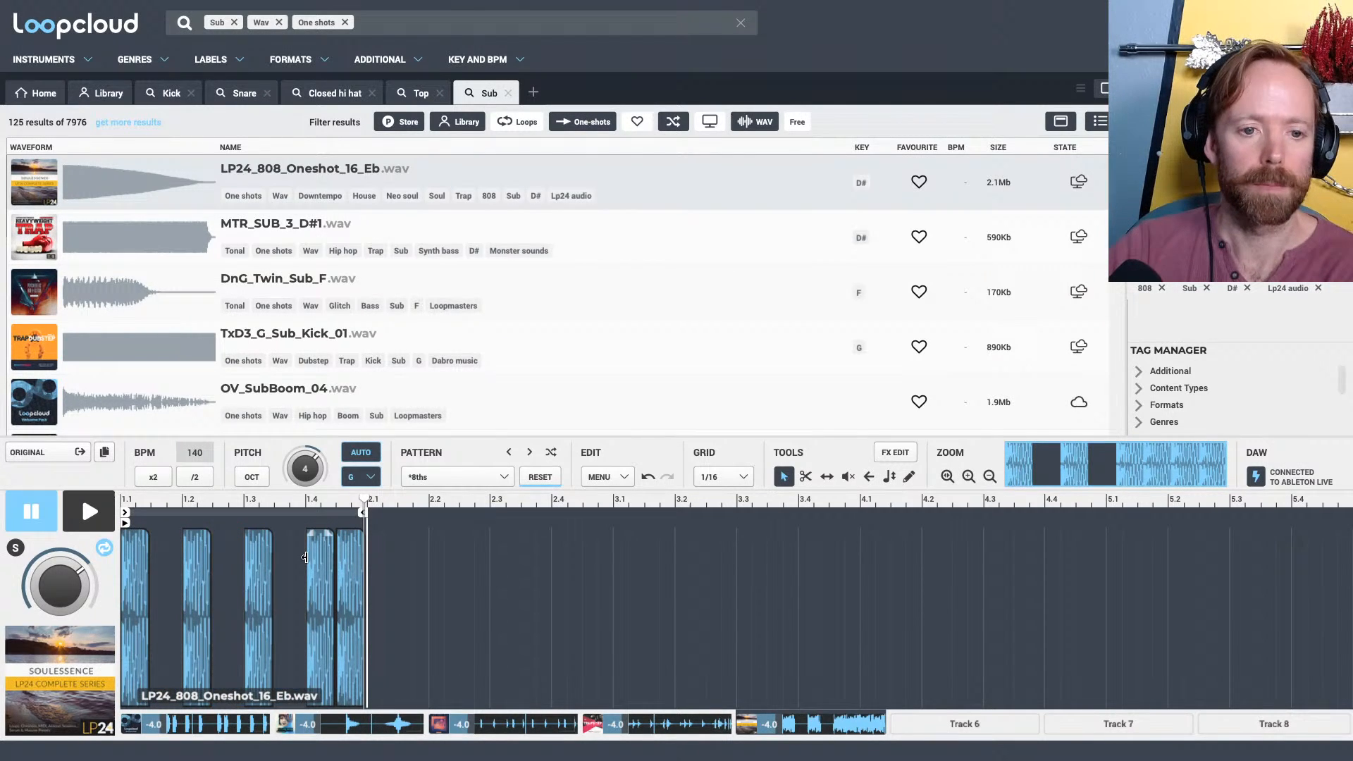
pyautogui.press('Delete')
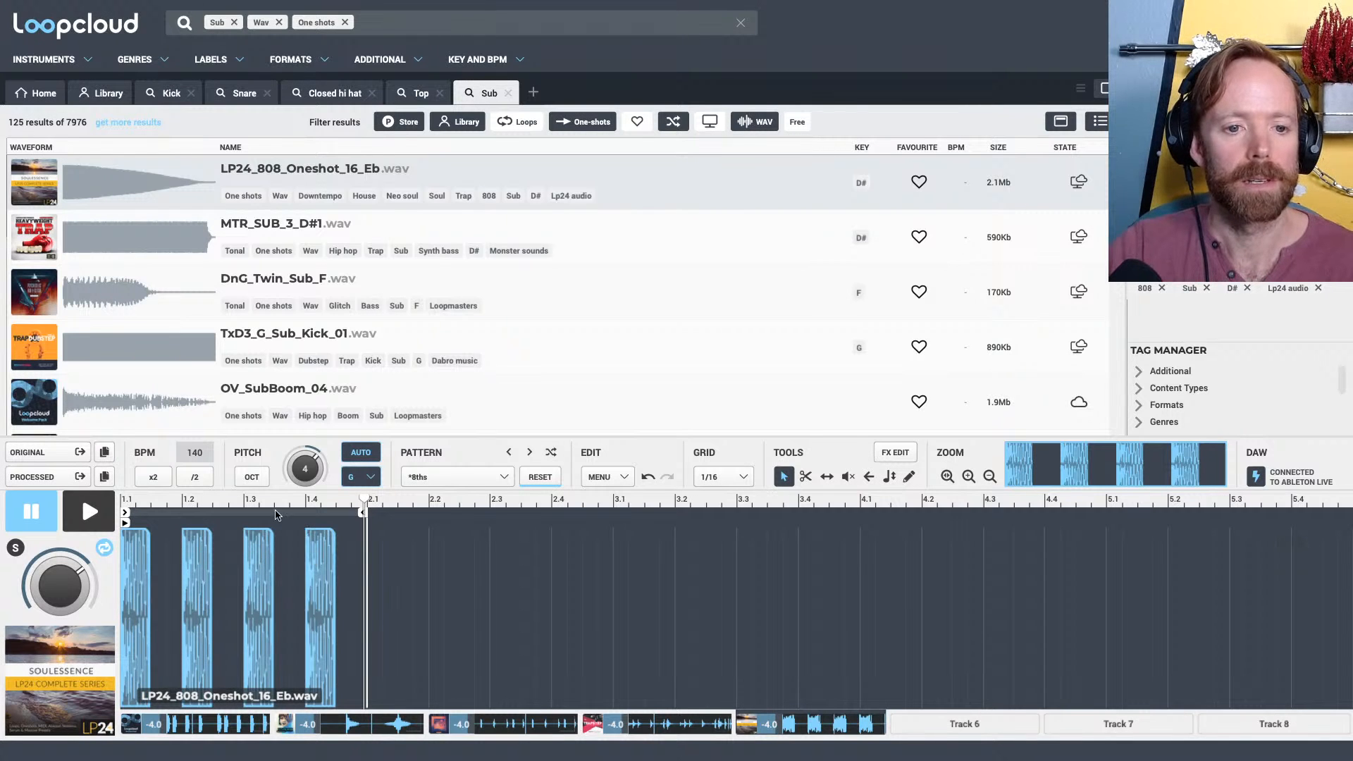
# Lengthen the four selected 808 slices to fill a full beat each, and listen to the result
pyautogui.scroll(10, 526, 556)
pyautogui.scroll(-3, 788, 561)
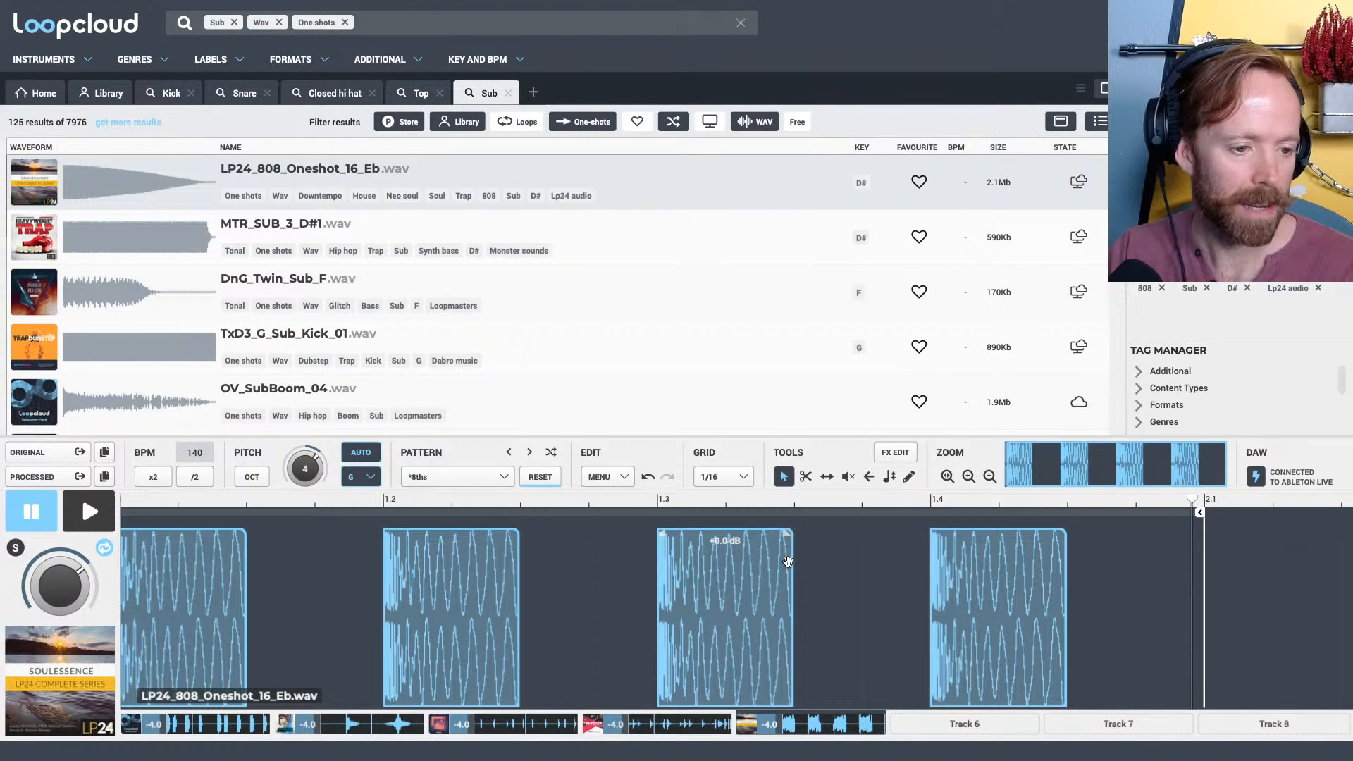
pyautogui.scroll(-3, 353, 501)
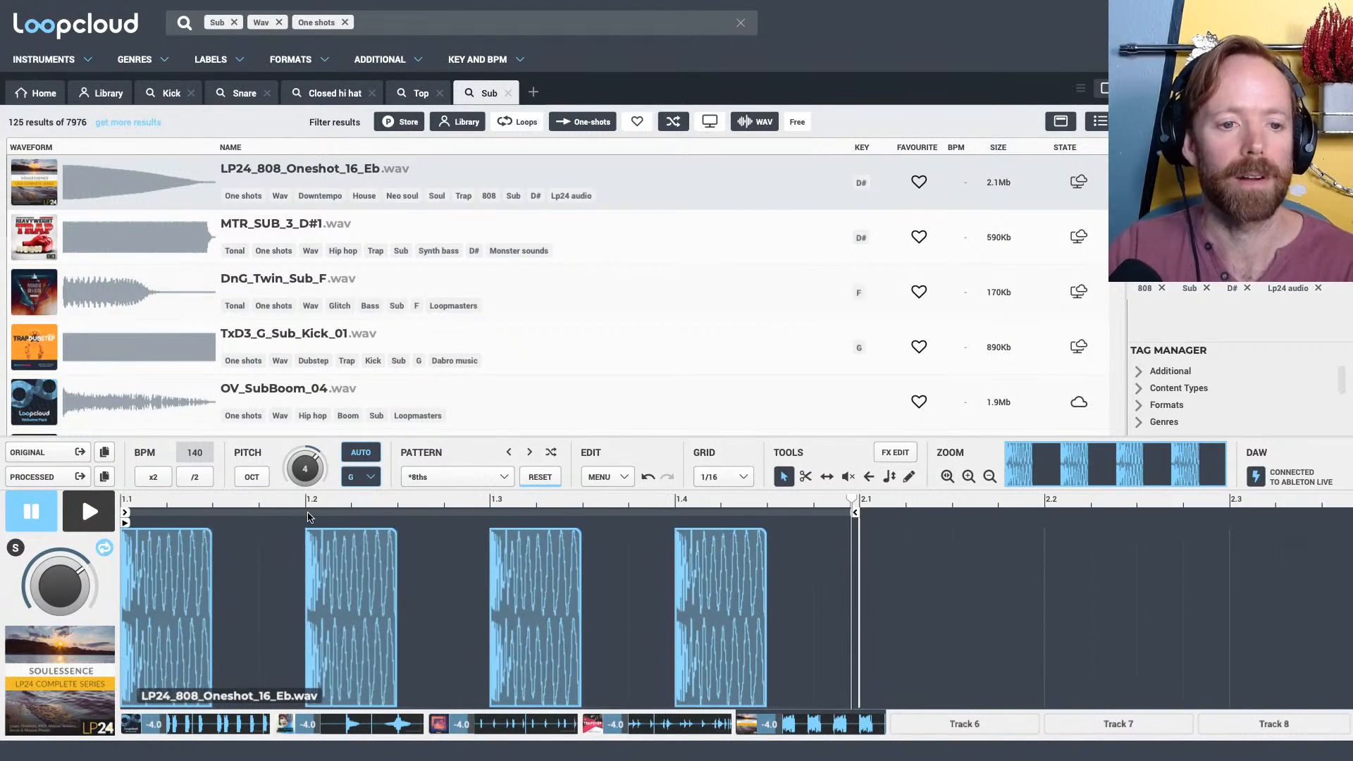
pyautogui.moveTo(219, 562); pyautogui.dragTo(303, 557)
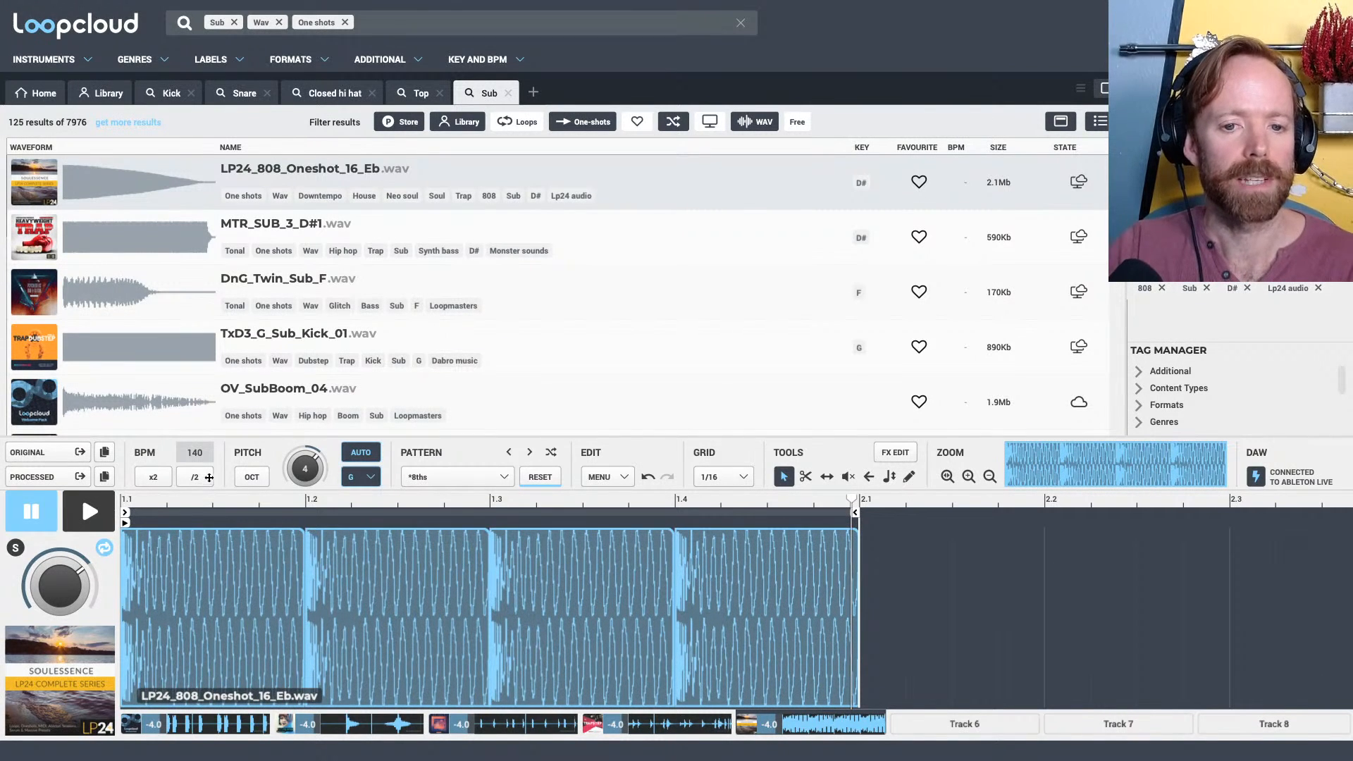
pyautogui.press('space')
pyautogui.press('space')
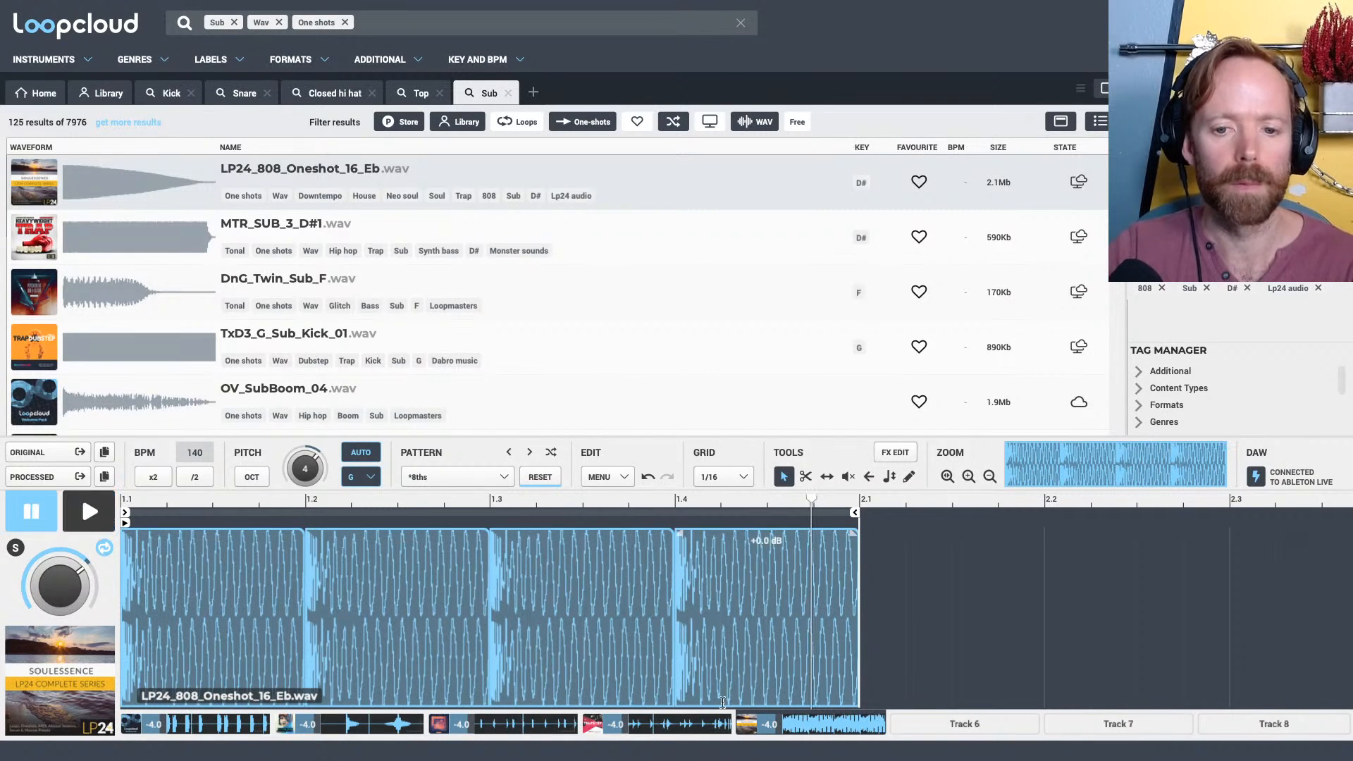
# Solo the 808 track, duplicate its bar of slices, and extend the loop end to 3.1
pyautogui.click(16, 547)
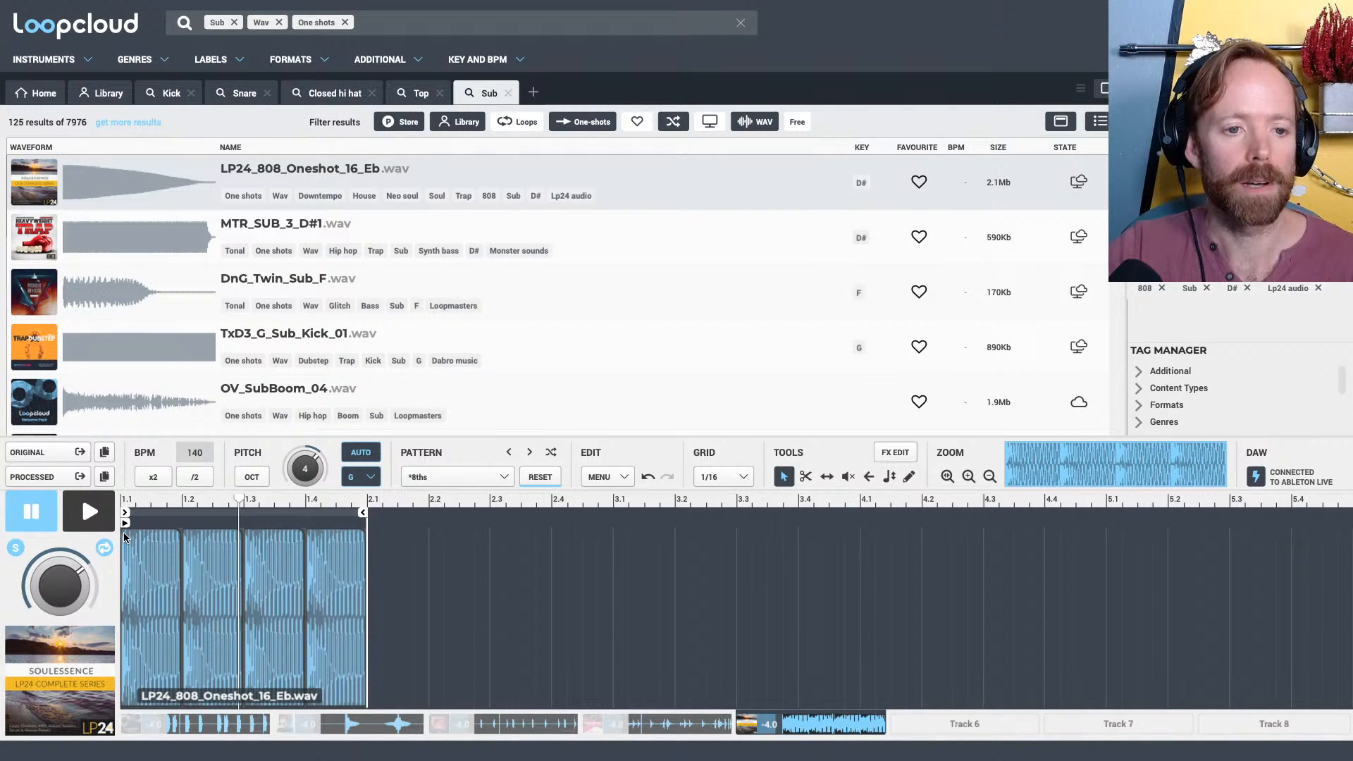
pyautogui.press('super+d')
pyautogui.moveTo(363, 513); pyautogui.dragTo(610, 513)
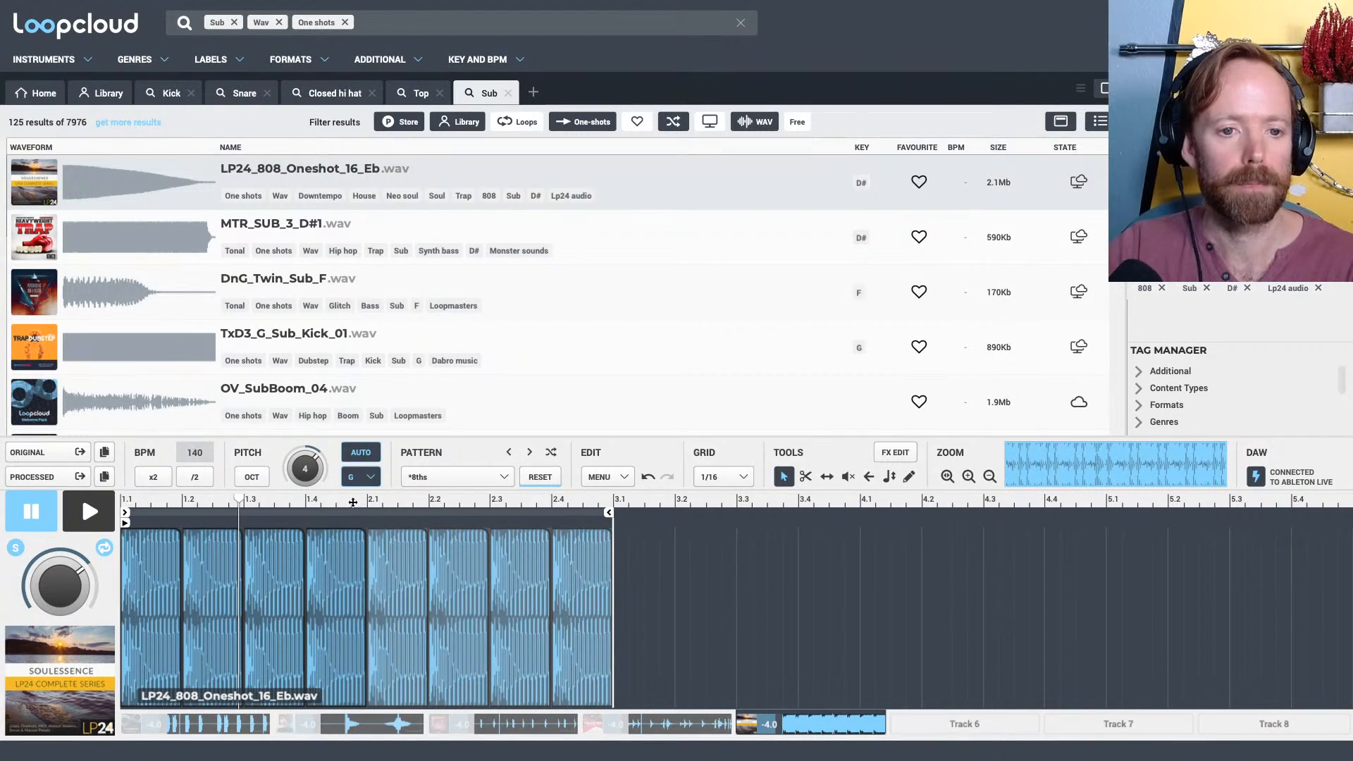
pyautogui.moveTo(353, 502); pyautogui.dragTo(788, 534)
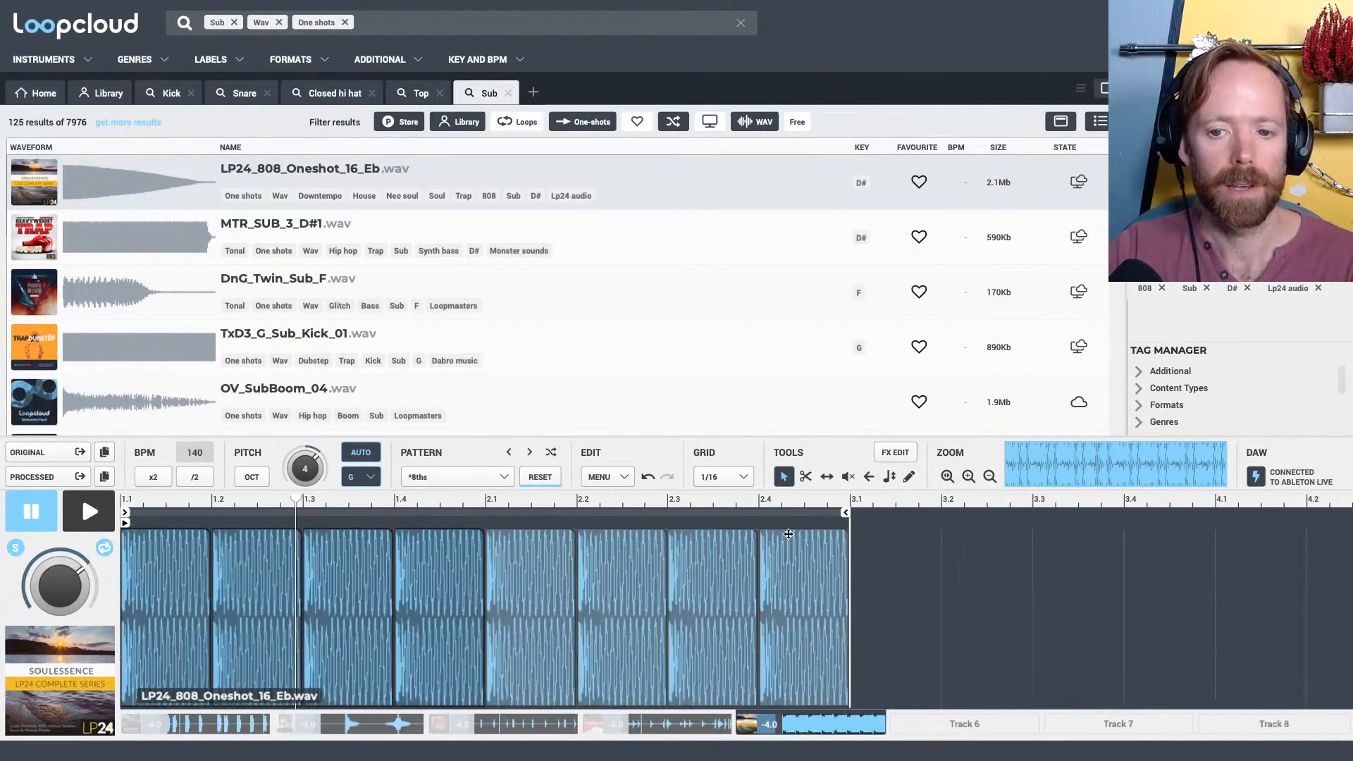
# Mute the 808 slices at 1.3 and 2.2 and listen to the soloed pattern
pyautogui.click(358, 576)
pyautogui.press('Delete')
pyautogui.click(615, 556)
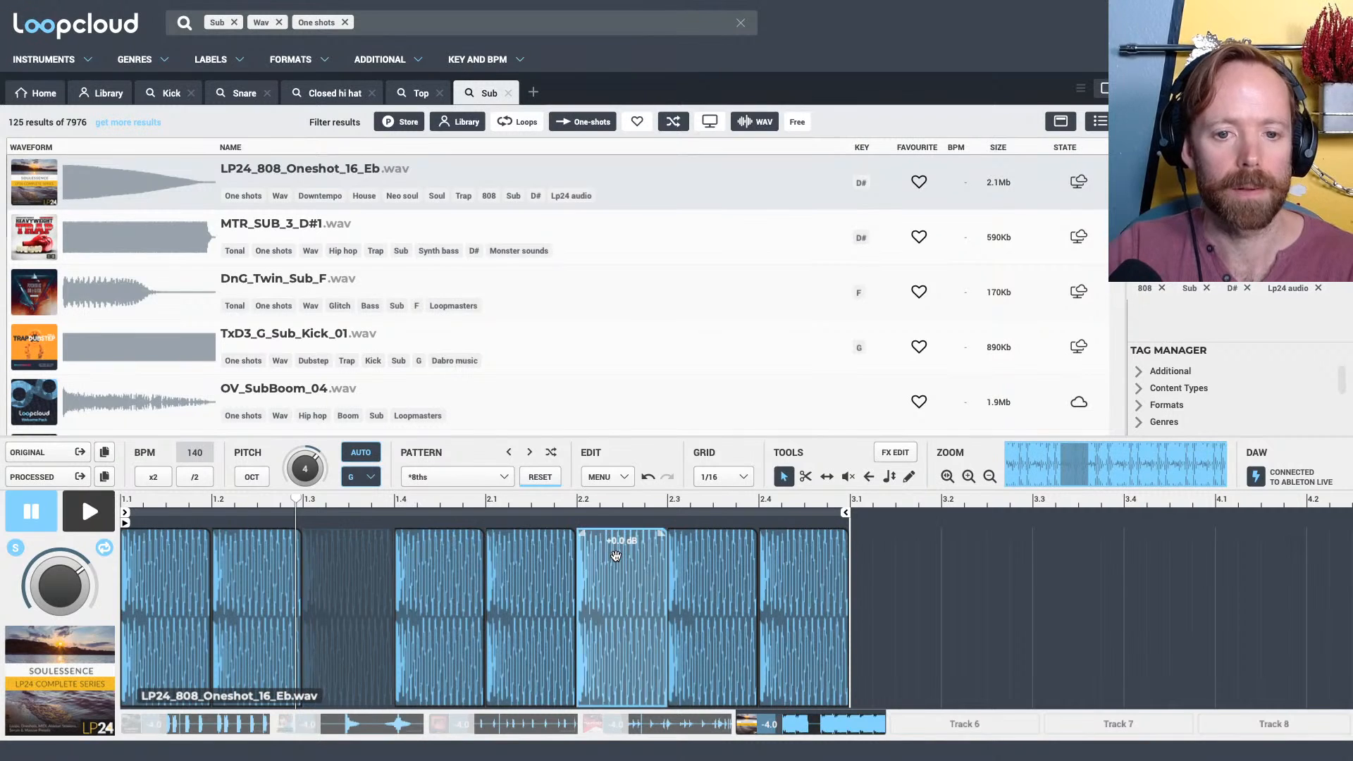
pyautogui.press('Delete')
pyautogui.press('space')
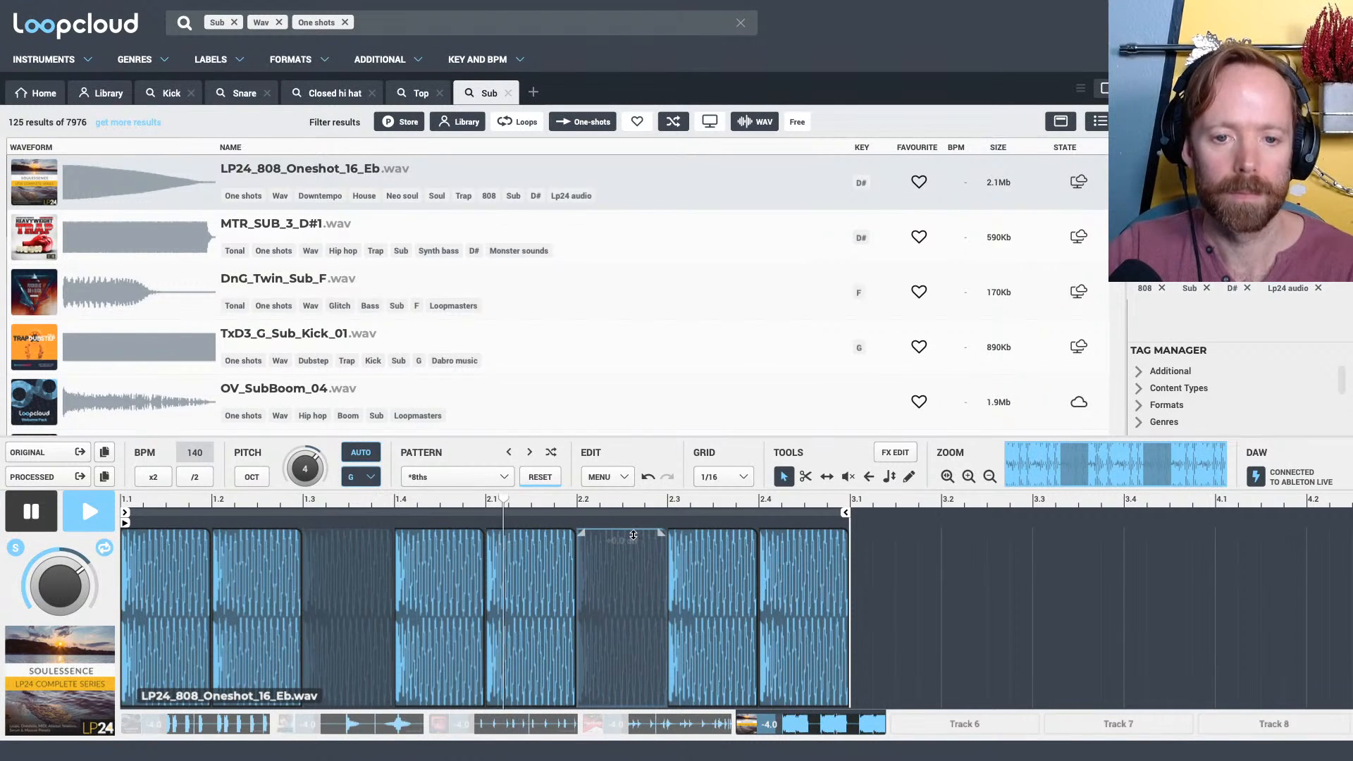
pyautogui.press('space')
pyautogui.press('space')
pyautogui.press('space')
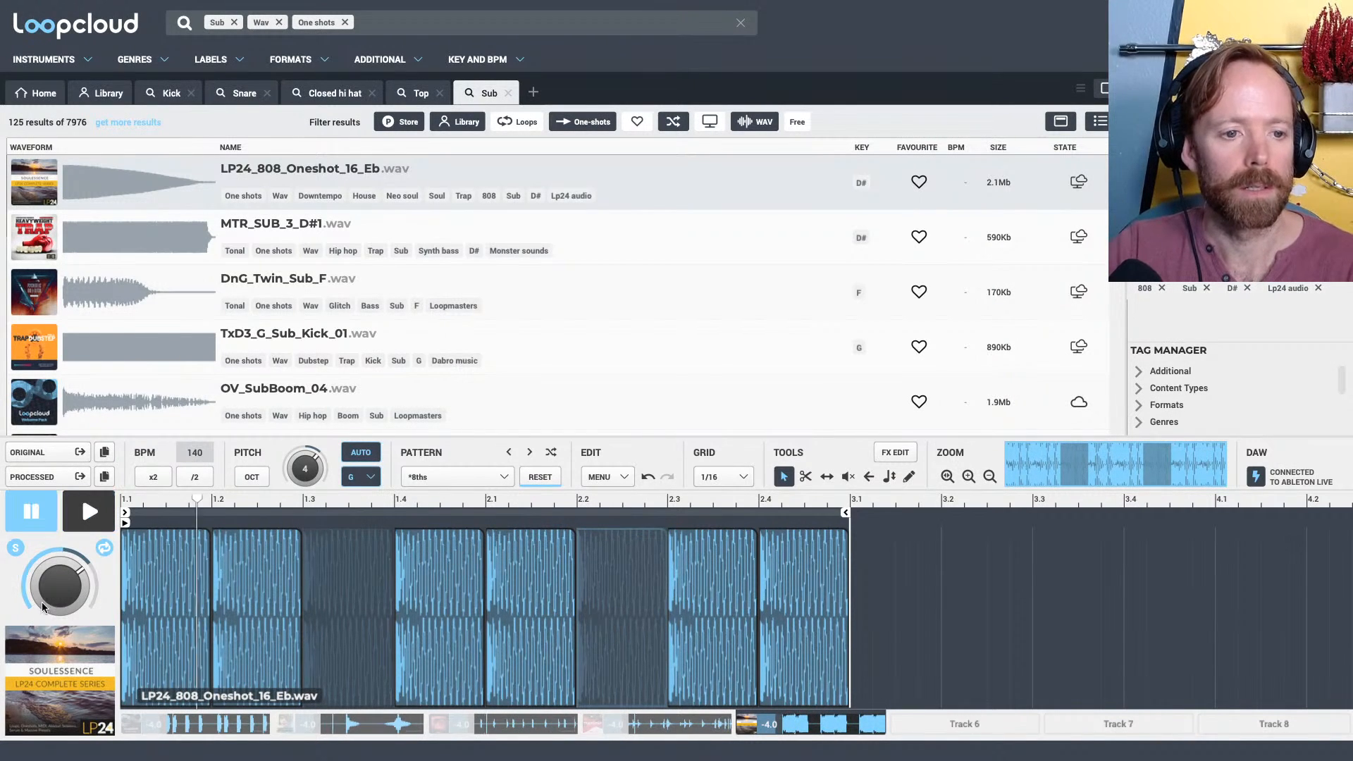
# Unsolo the 808 track and, with the whole beat playing, mute its slices at 2.1 and 2.3 and unmute the one at 2.2
pyautogui.click(15, 549)
pyautogui.press('space')
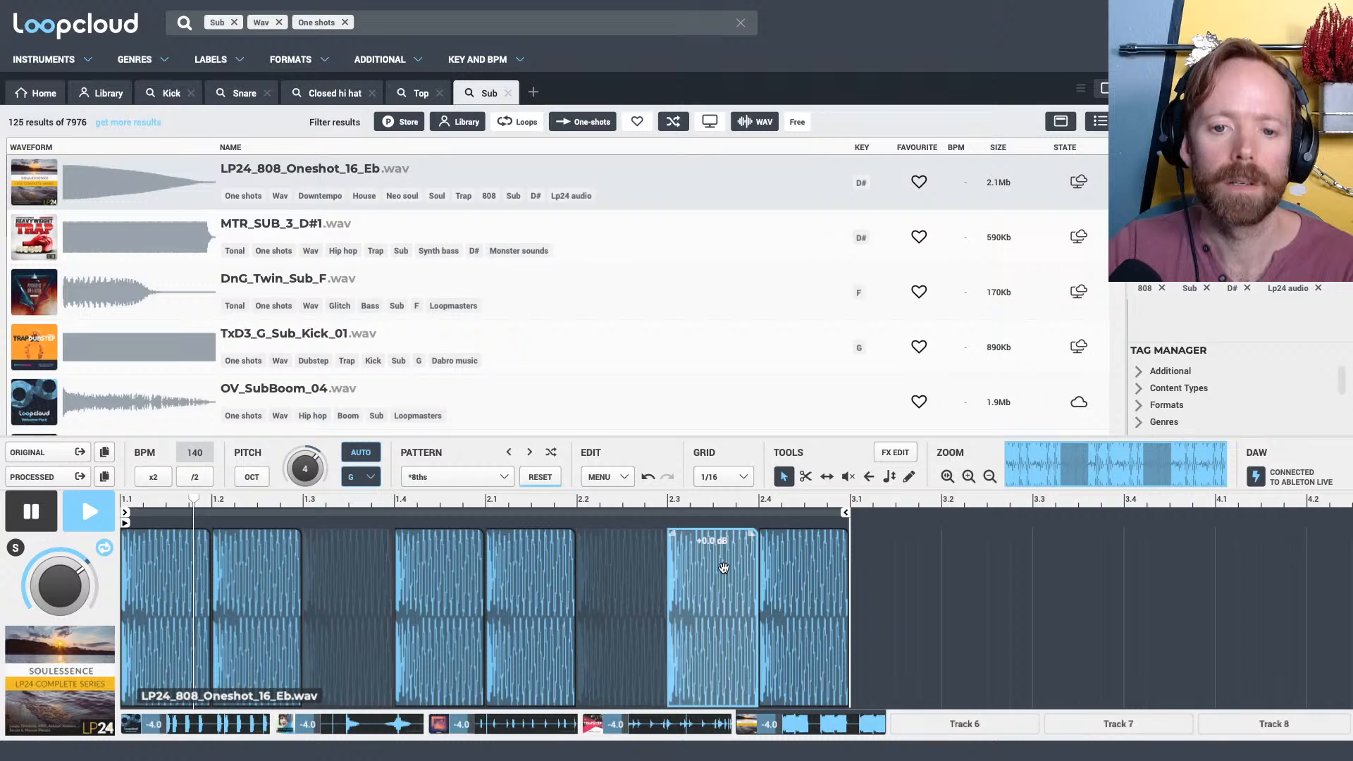
pyautogui.moveTo(723, 568); pyautogui.dragTo(623, 564)
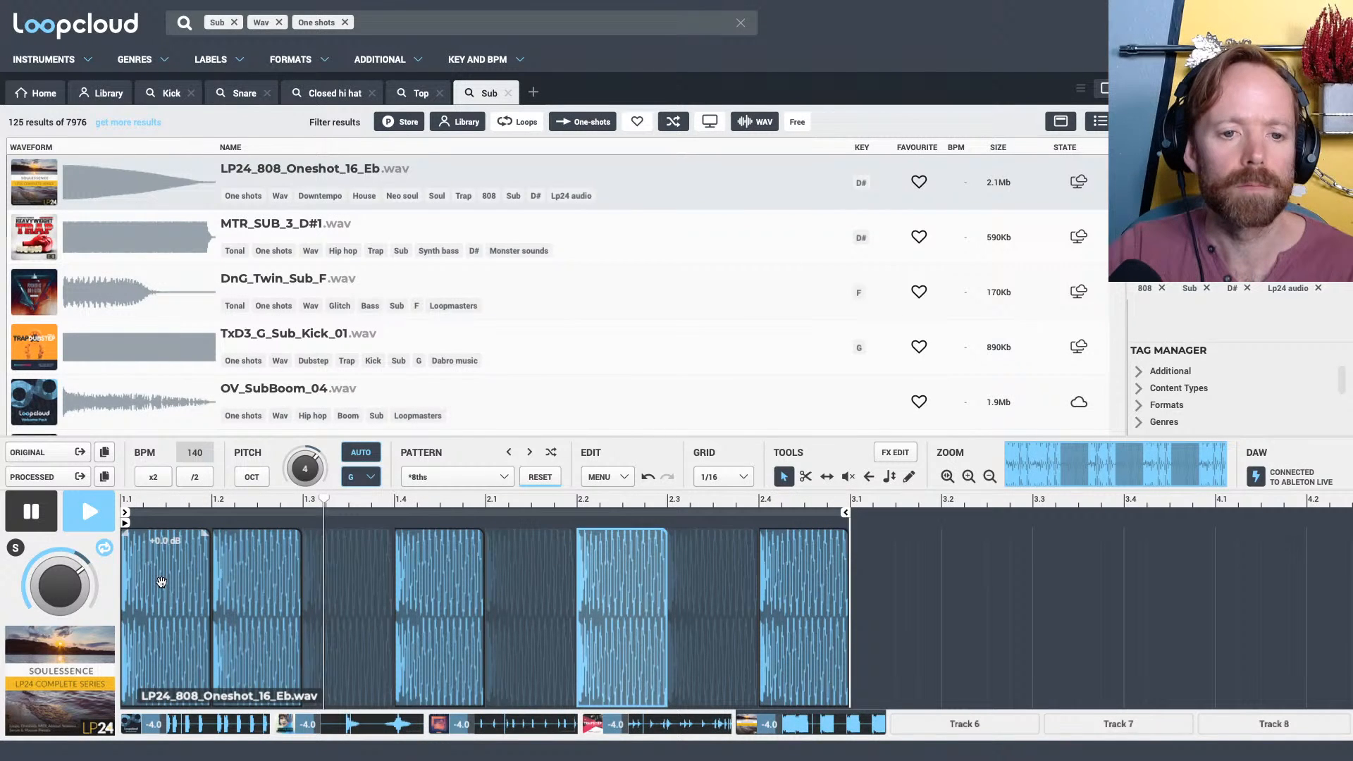
# Stop playback, set the pitch of the 808 slice at 1.1 to 12.00, and listen to the beat again
pyautogui.press('space')
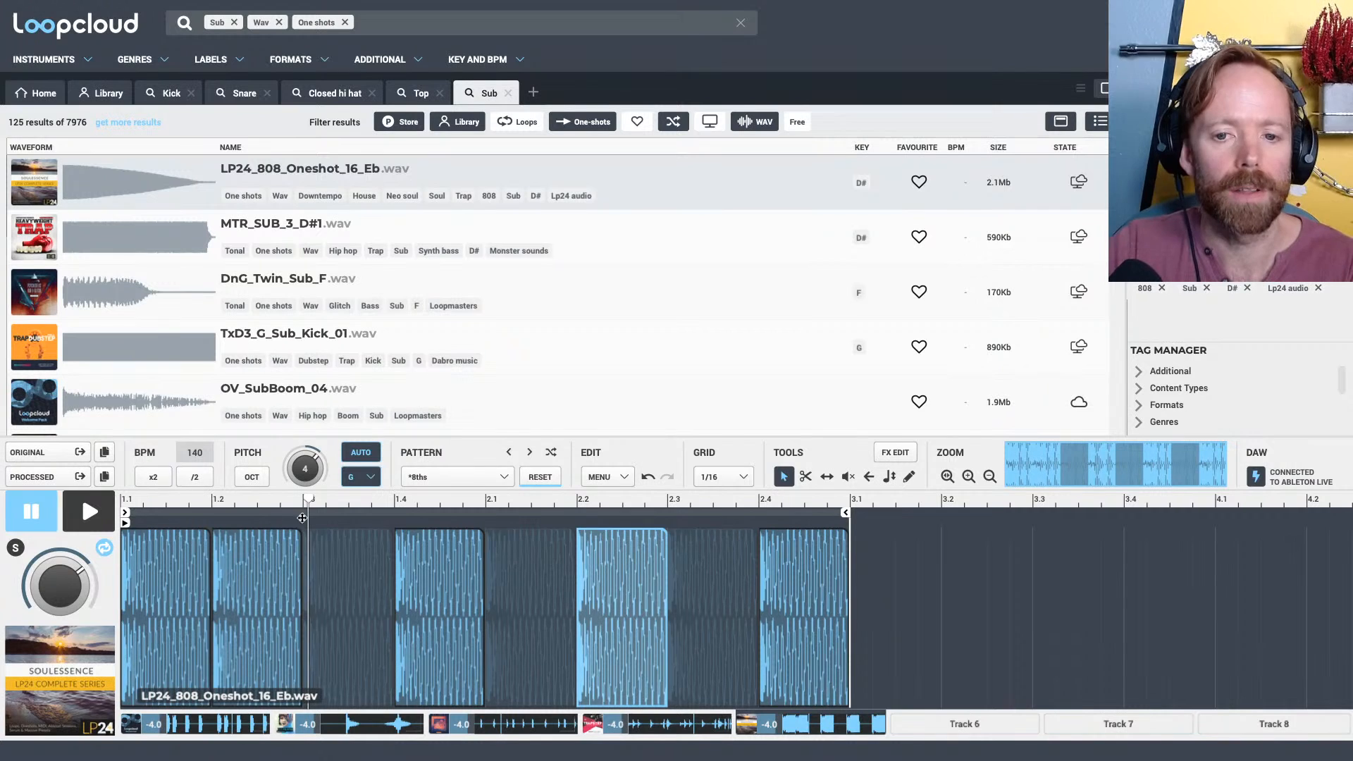
pyautogui.click(889, 476)
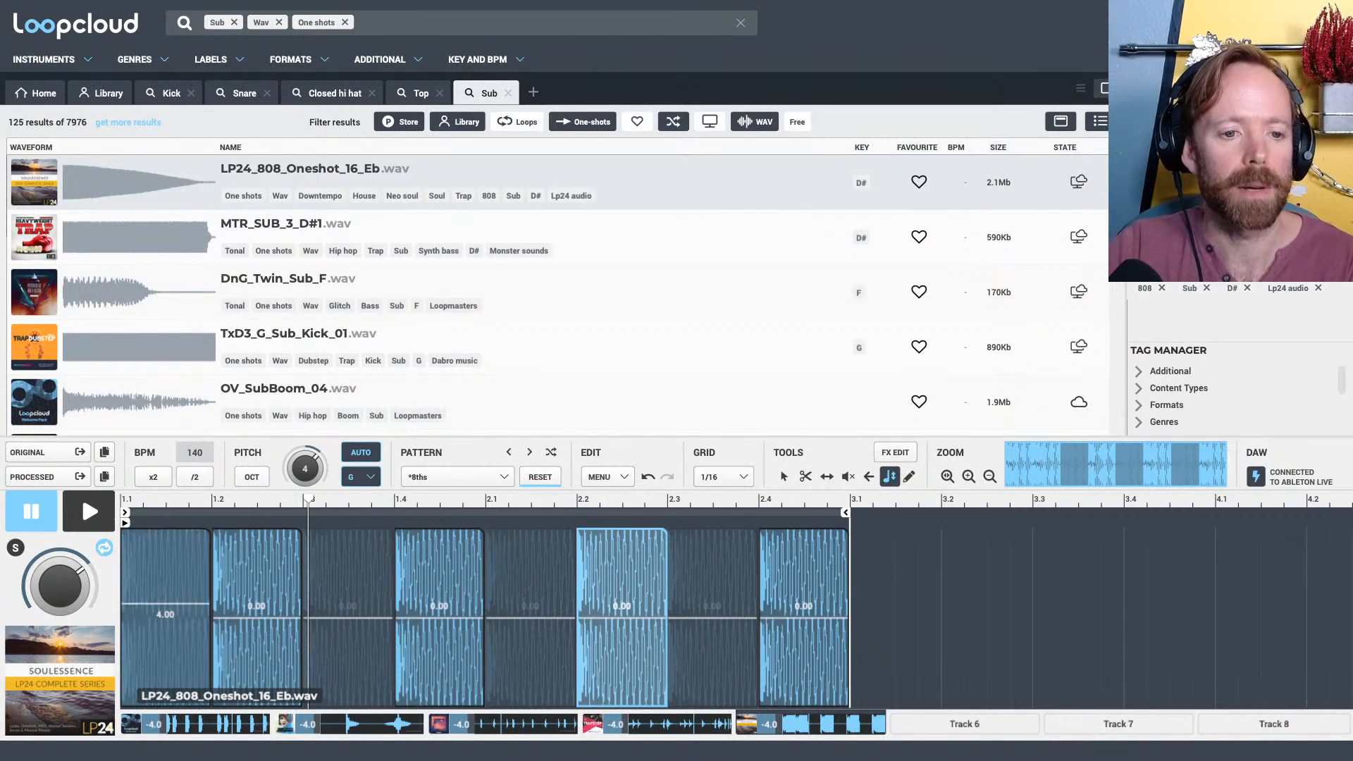
pyautogui.moveTo(204, 619); pyautogui.dragTo(204, 575)
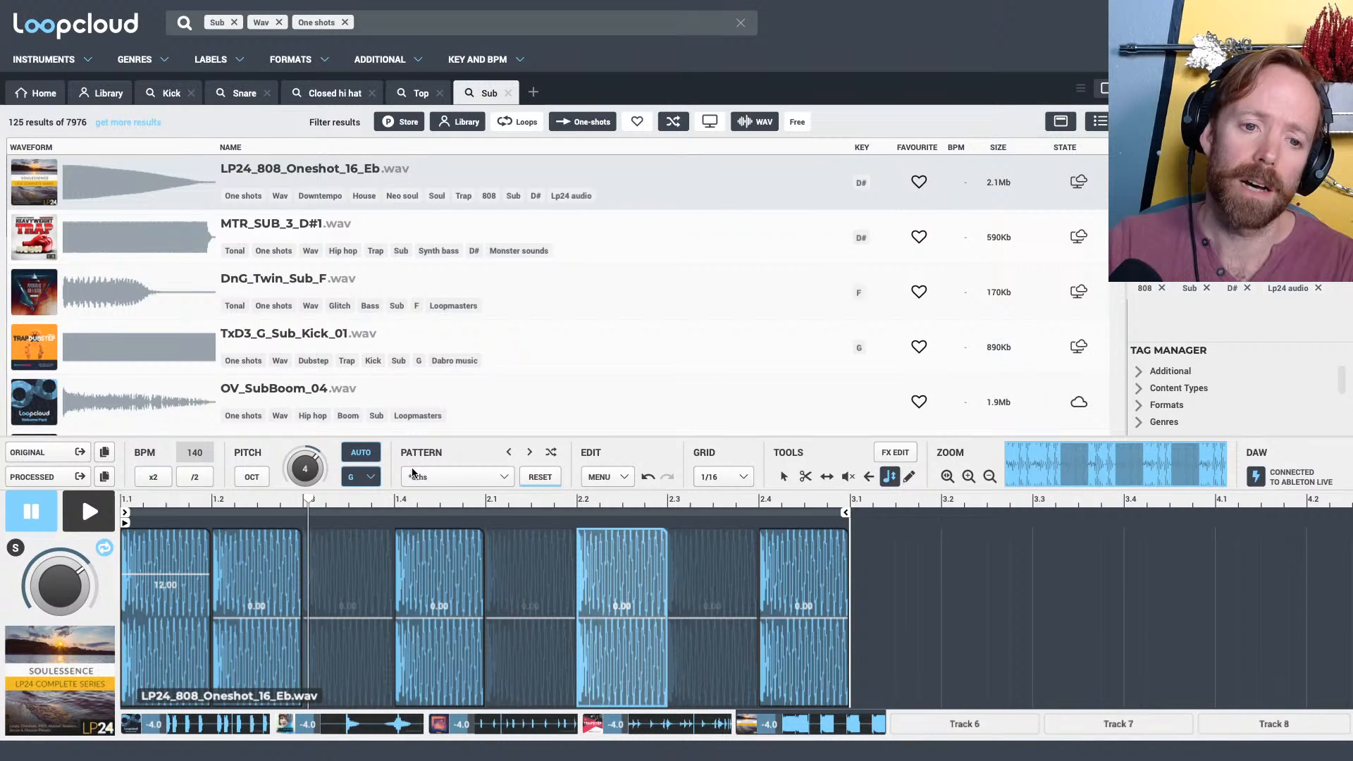
pyautogui.press('space')
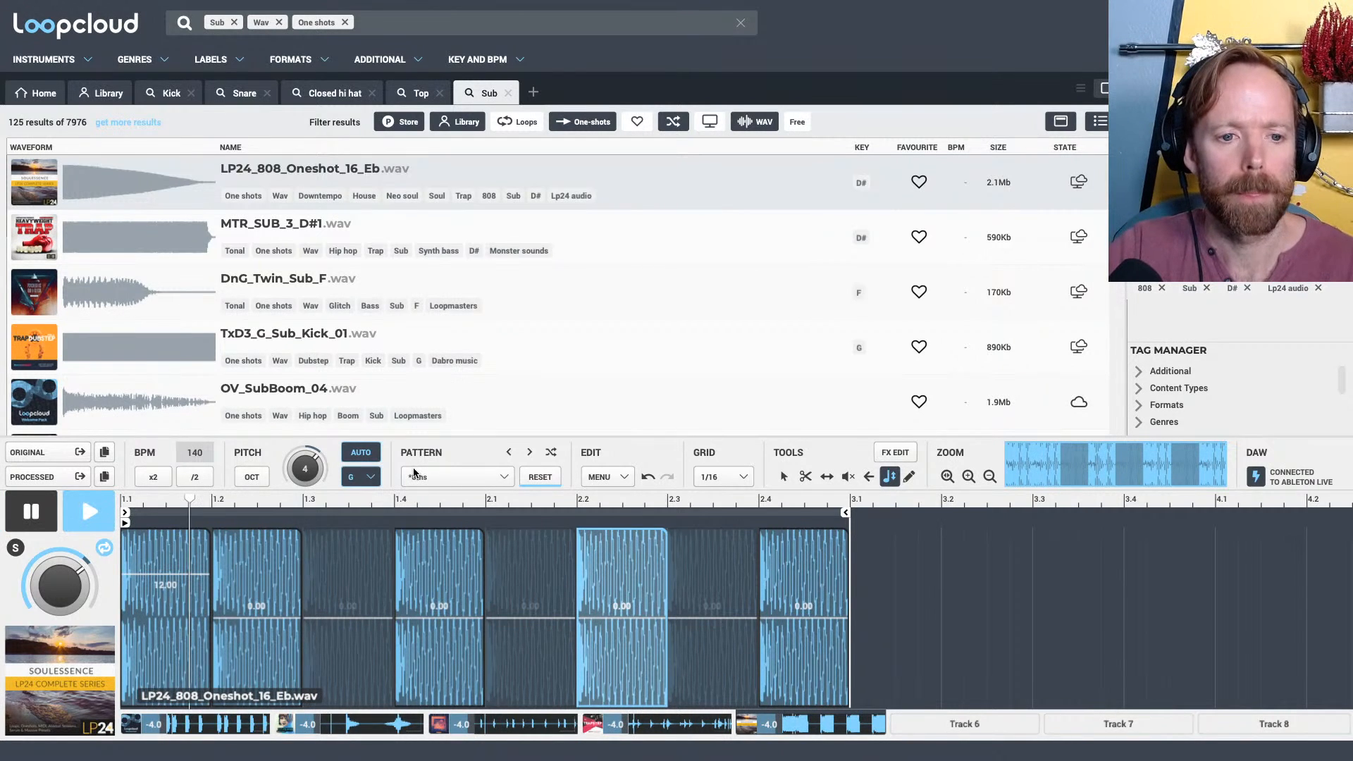
pyautogui.press('space')
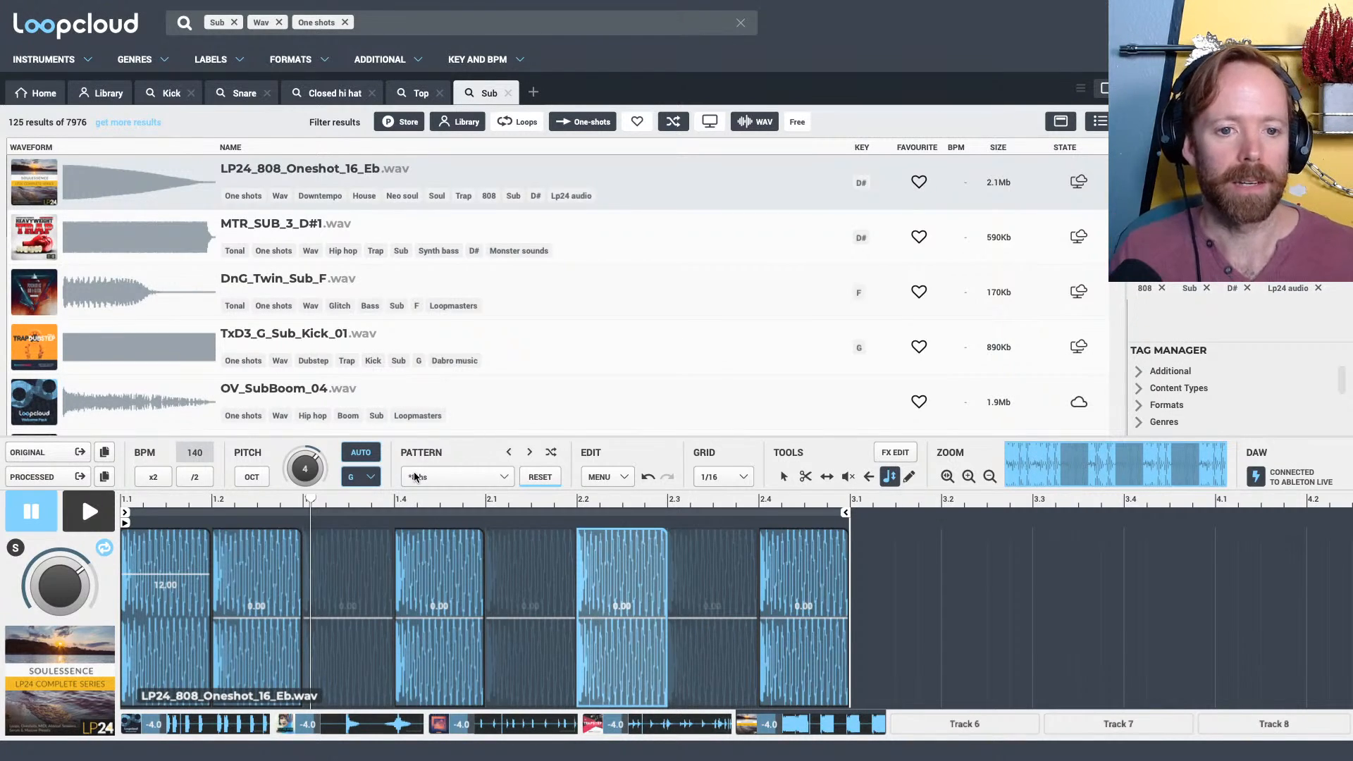
pyautogui.press('space')
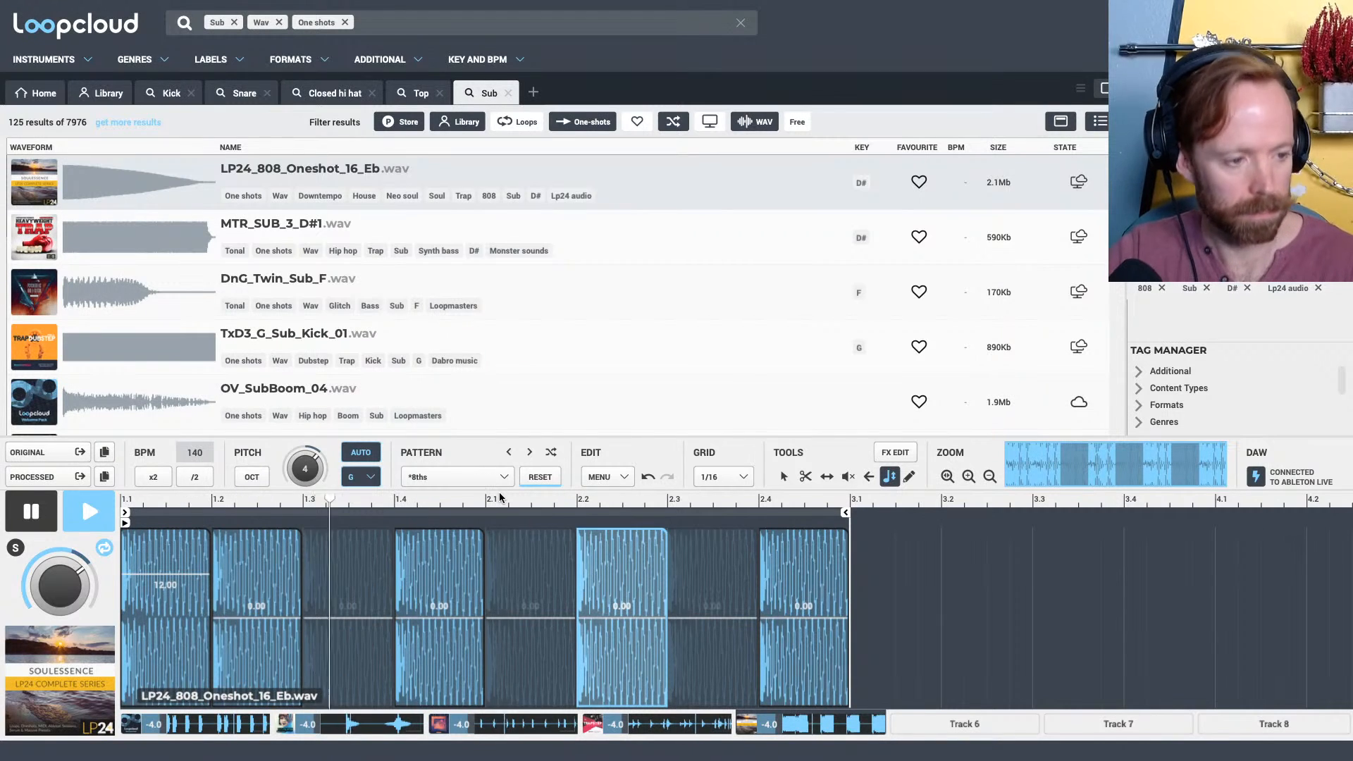
pyautogui.press('space')
# Add a Vinyl Stop effect to the 808 track, set its speed slightly slower than Medium, and listen briefly
pyautogui.click(895, 453)
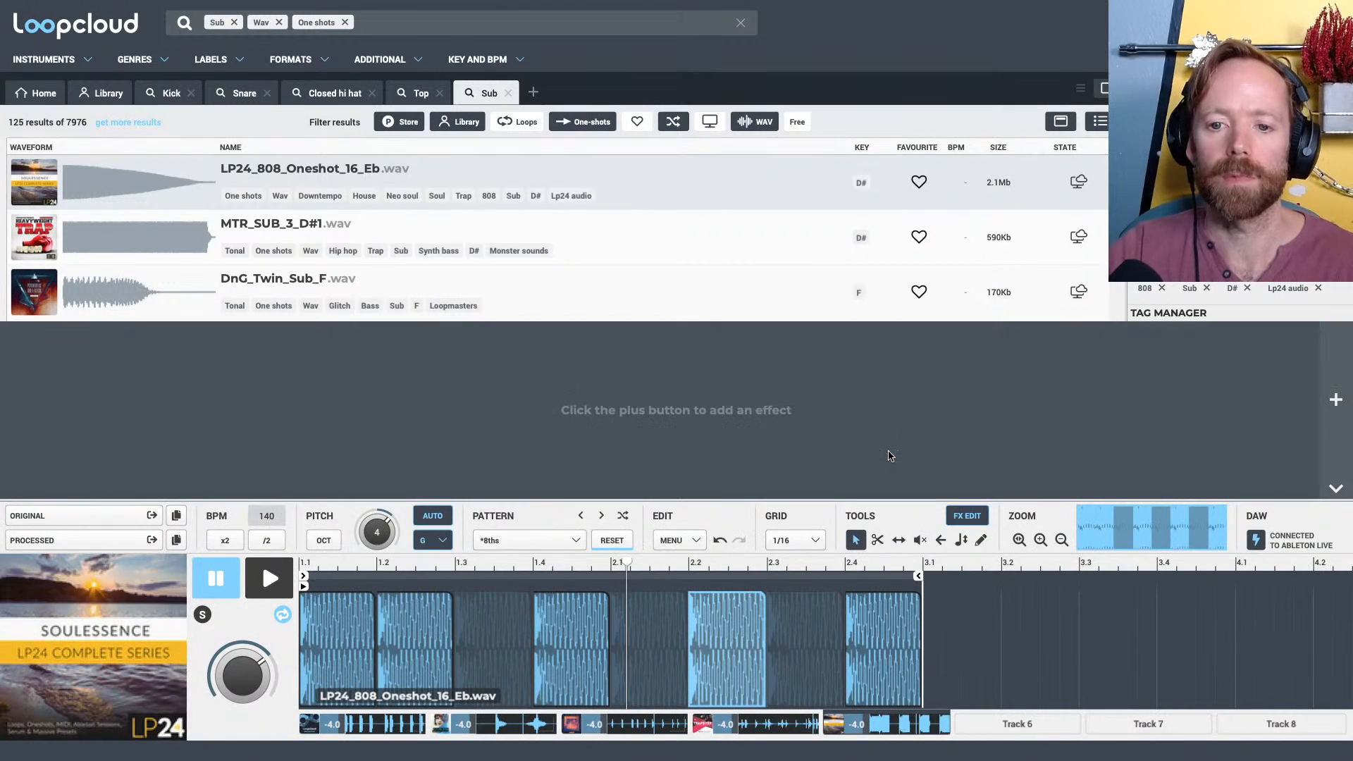
pyautogui.click(1335, 399)
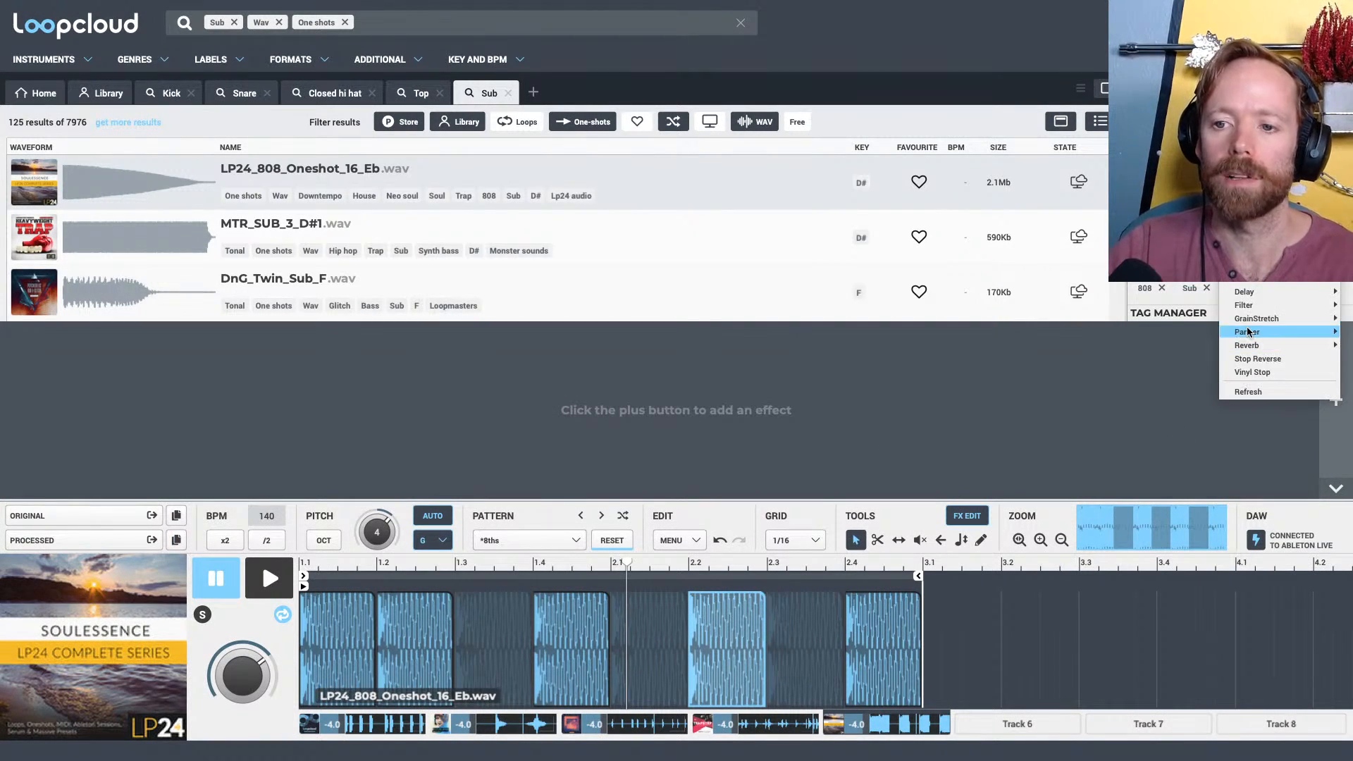
pyautogui.click(1257, 372)
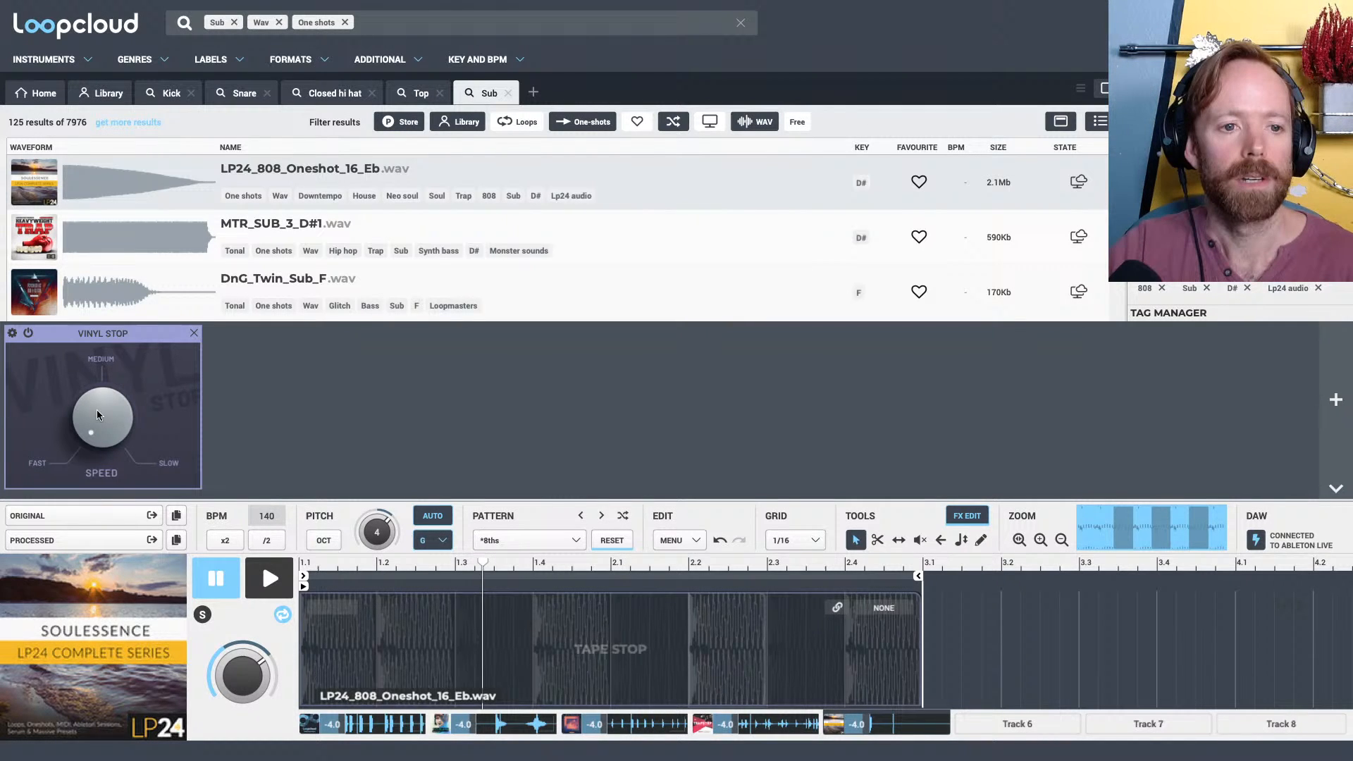
pyautogui.moveTo(97, 414); pyautogui.dragTo(77, 339)
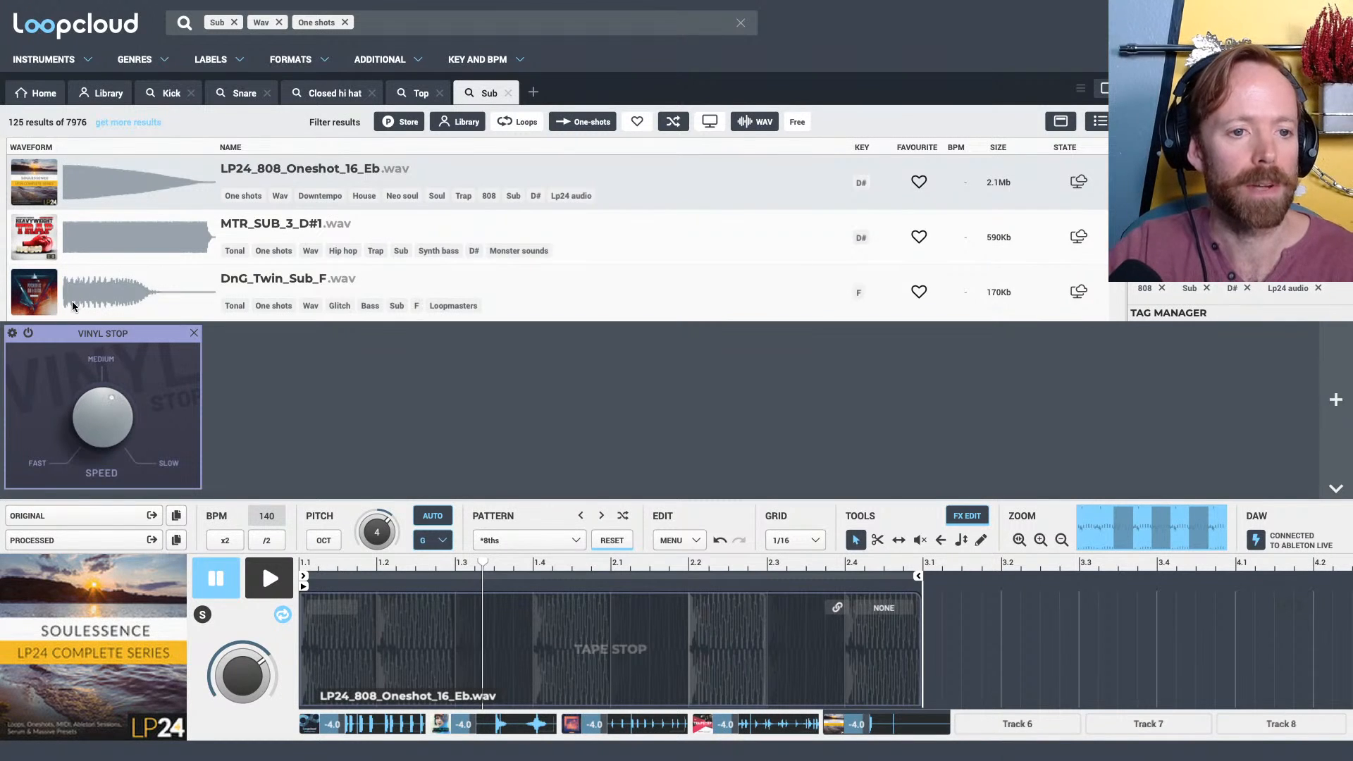
pyautogui.press('space')
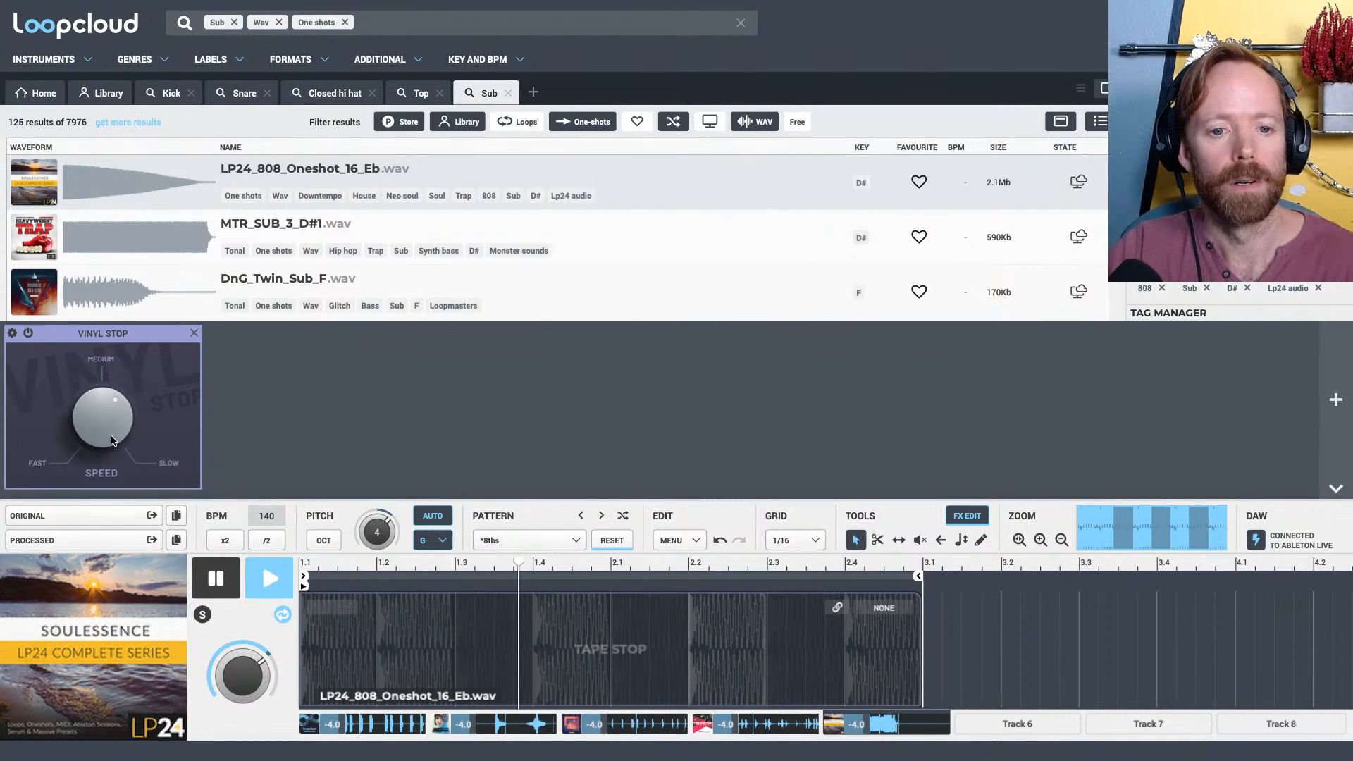
pyautogui.press('space')
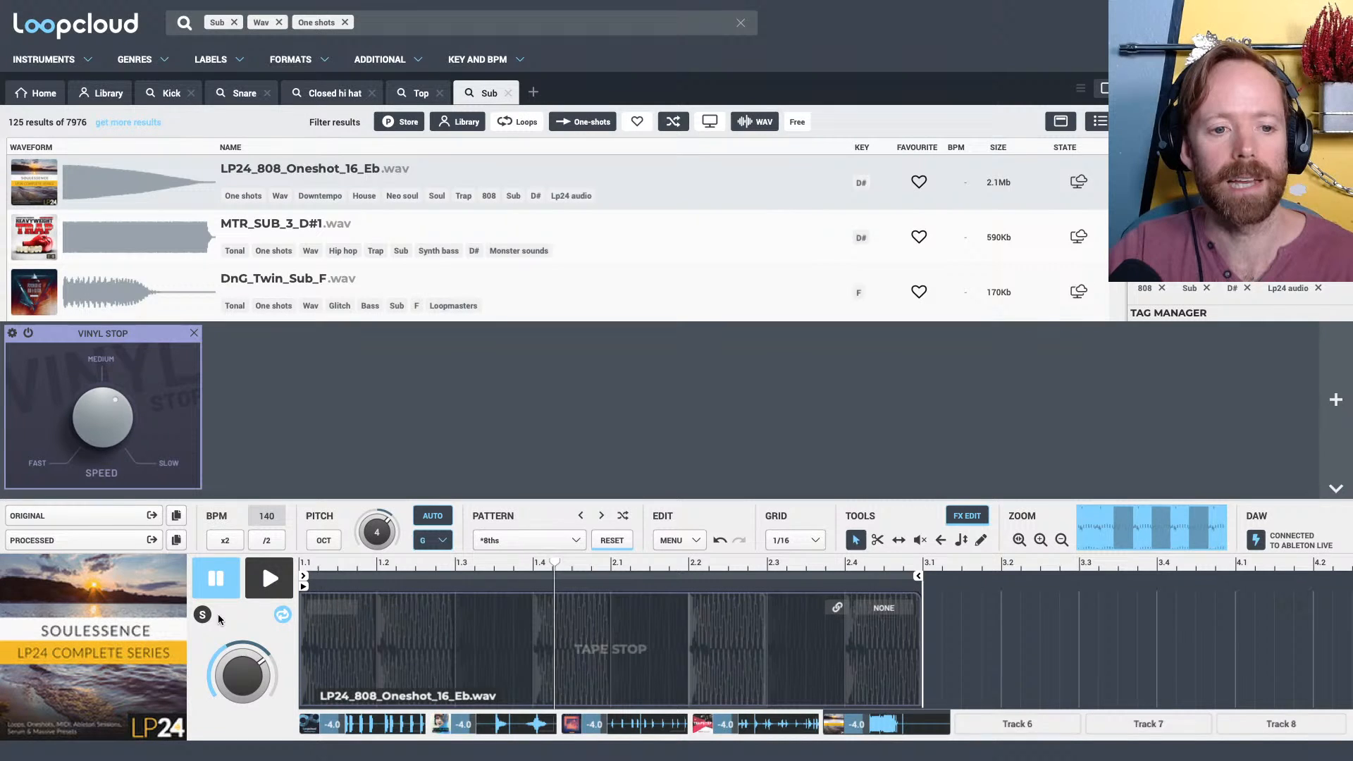
# Solo the 808 track, turn the Vinyl Stop speed further toward Slow, and listen to the pattern
pyautogui.click(205, 615)
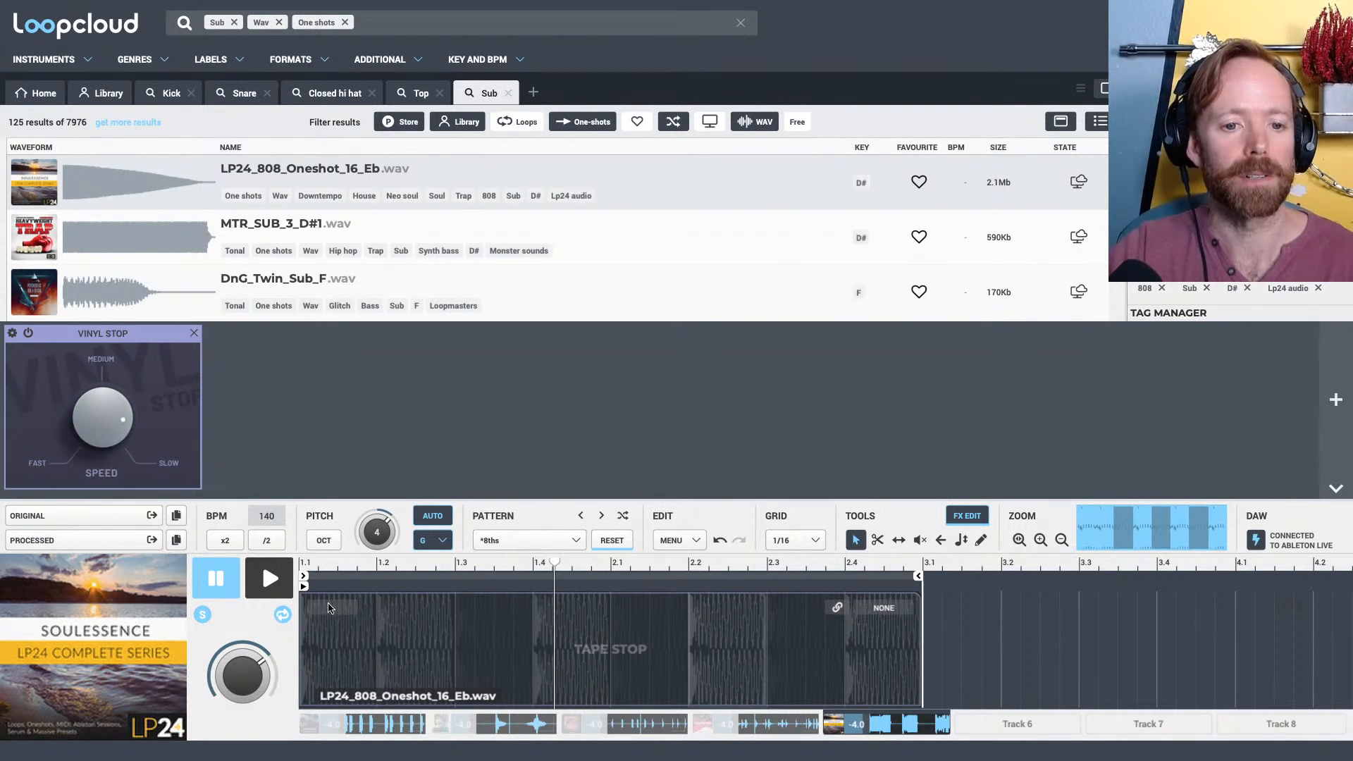
pyautogui.press('space')
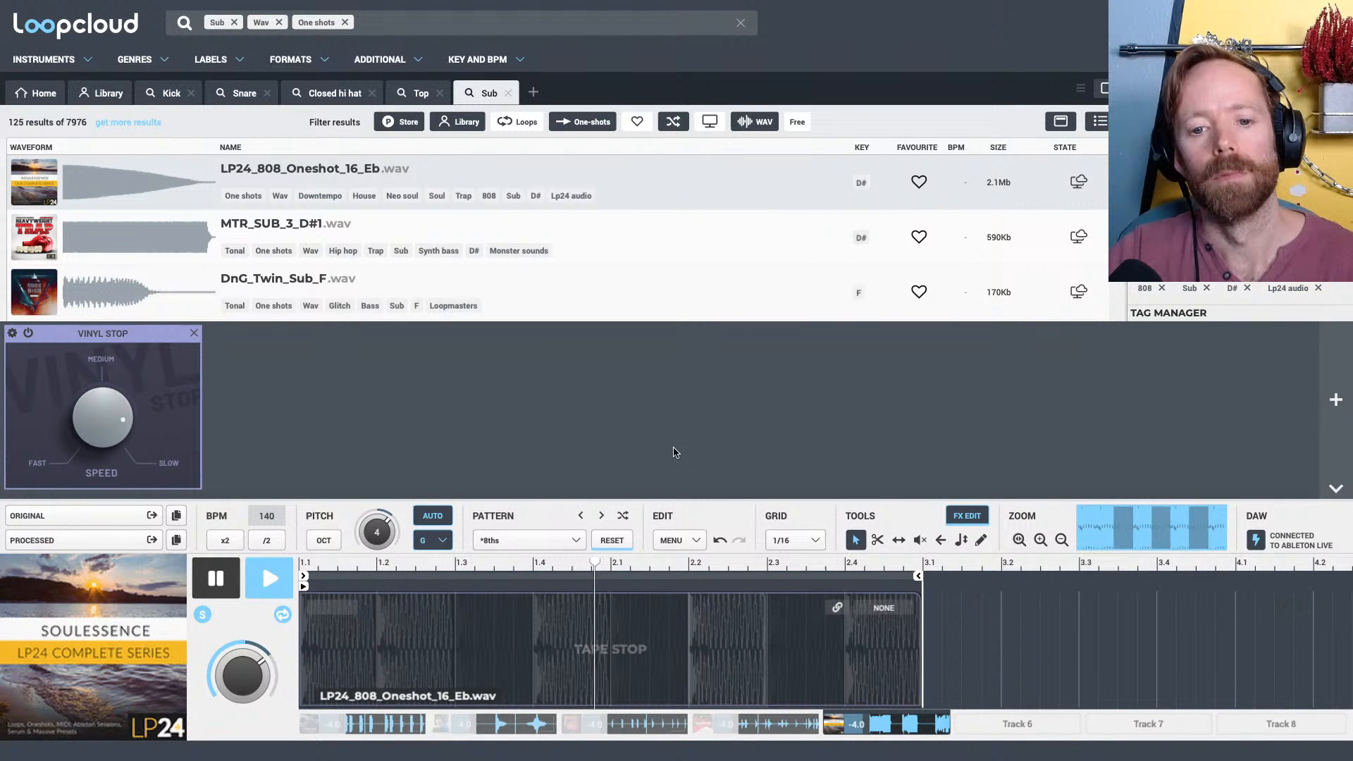
pyautogui.press('space')
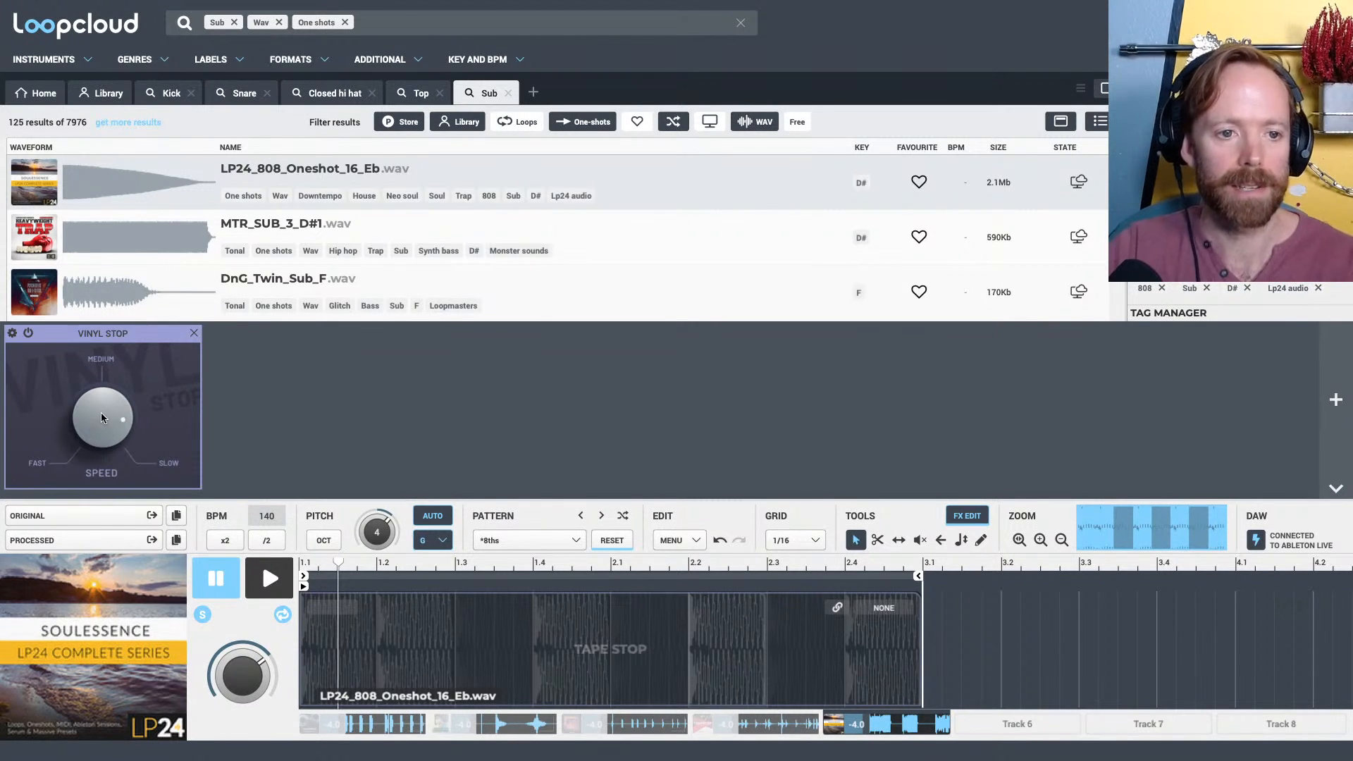
# Split the Vinyl Stop effect region at 2.4 and disable the part before it, so the effect covers only the last slice
pyautogui.keyDown('alt'); pyautogui.click(852, 634); pyautogui.keyUp('alt')
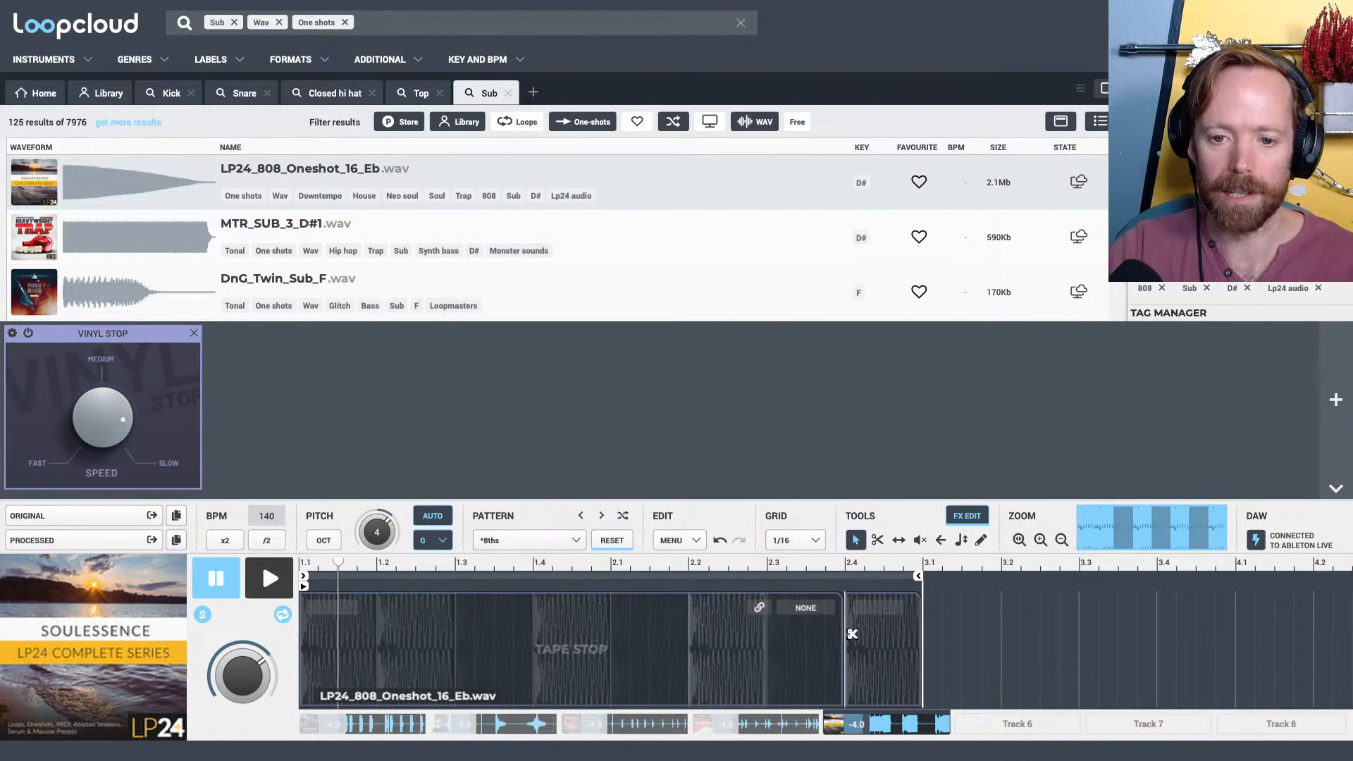
pyautogui.scroll(2, 851, 634)
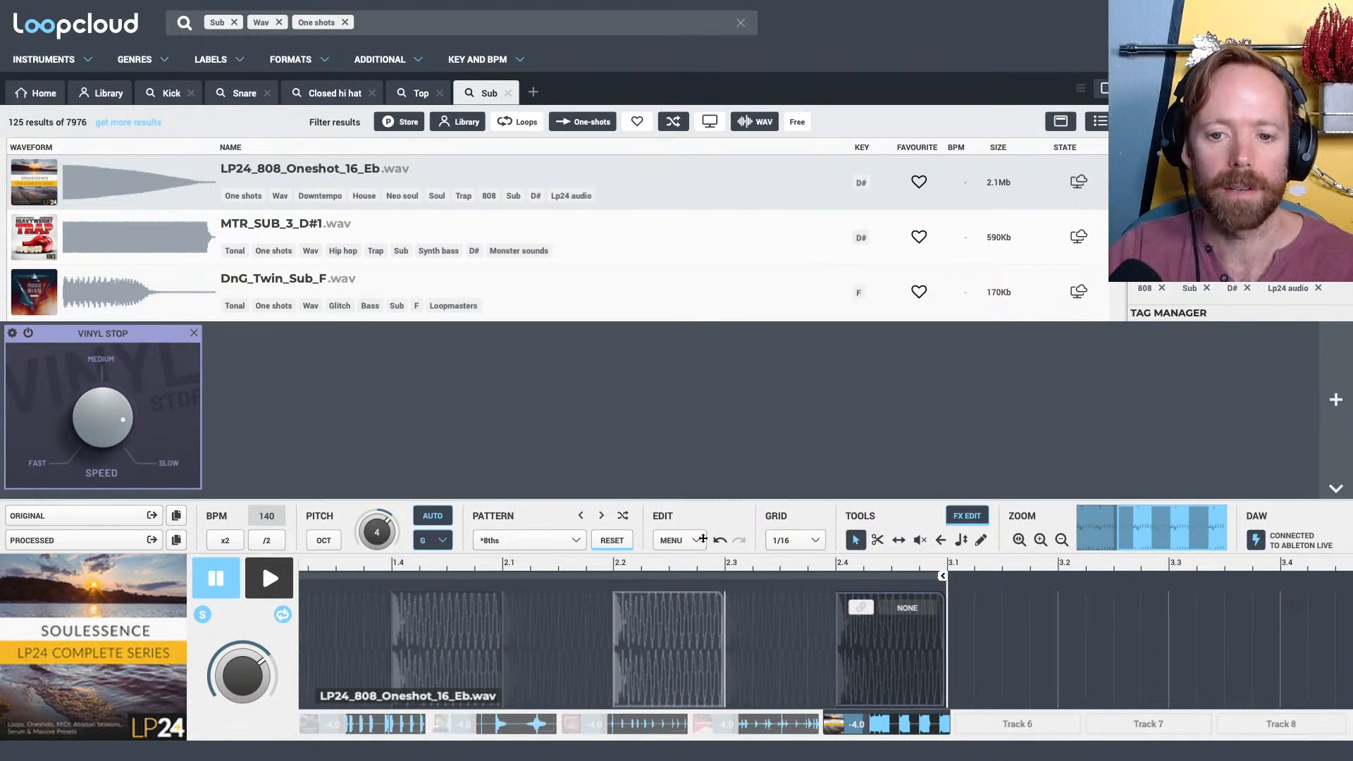
pyautogui.scroll(-3, 706, 562)
pyautogui.scroll(3, 565, 580)
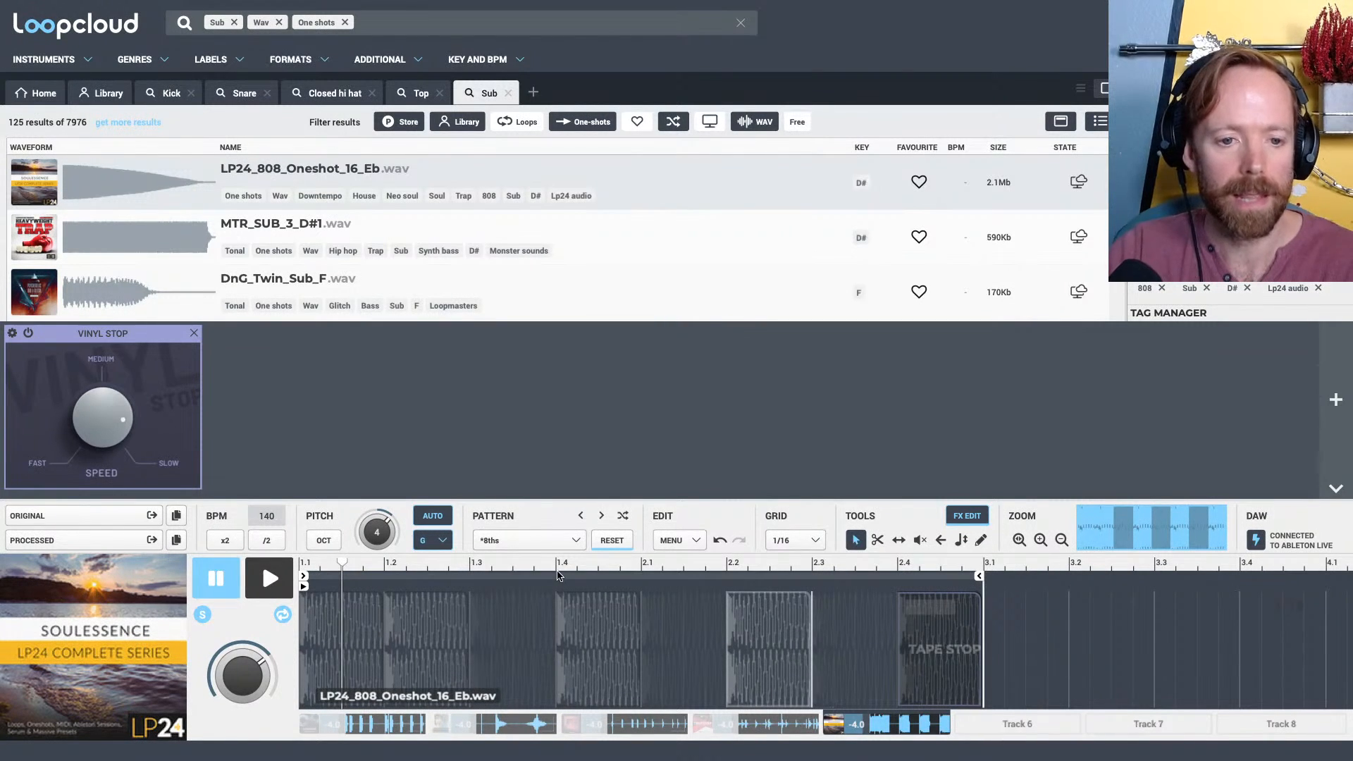
# Listen to the soloed 808 pattern, set the Vinyl Stop speed to about Medium, and listen again
pyautogui.press('space')
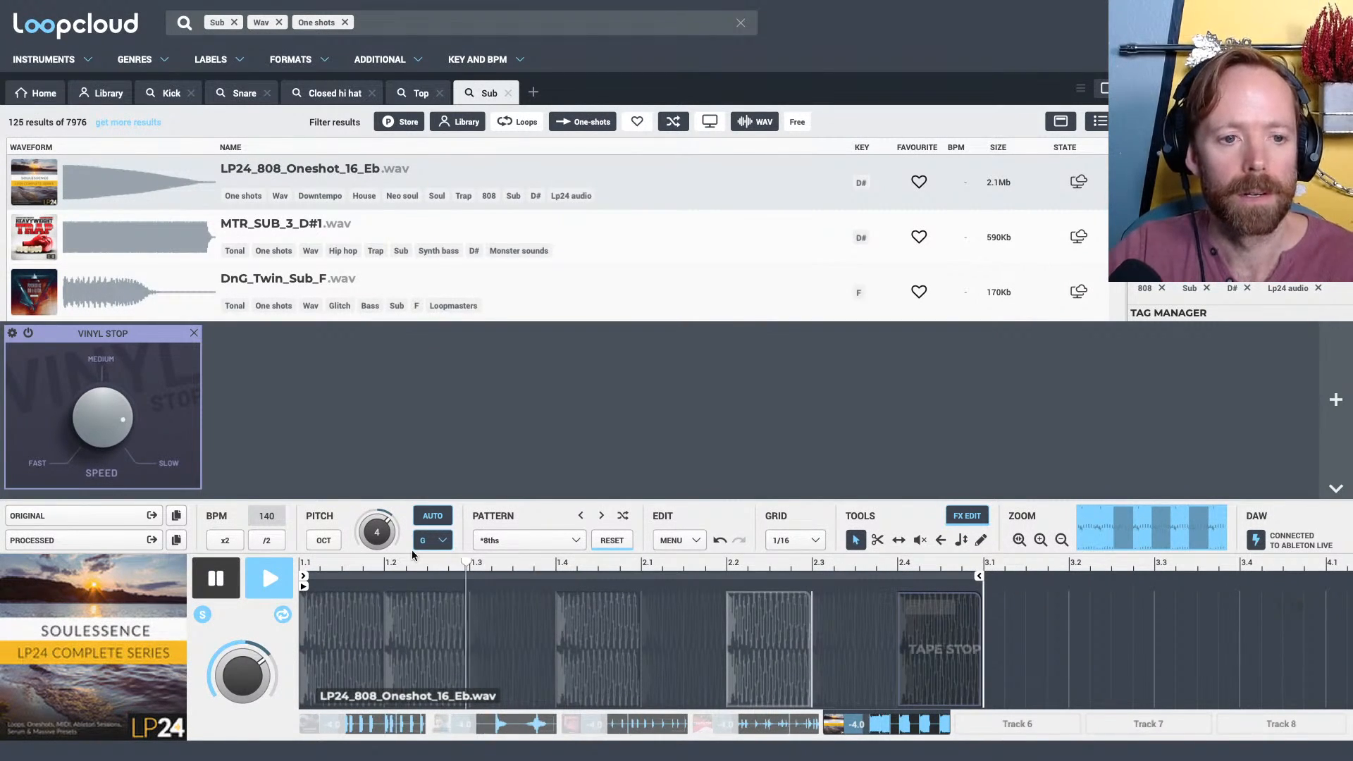
pyautogui.press('space')
pyautogui.moveTo(105, 420); pyautogui.dragTo(116, 485)
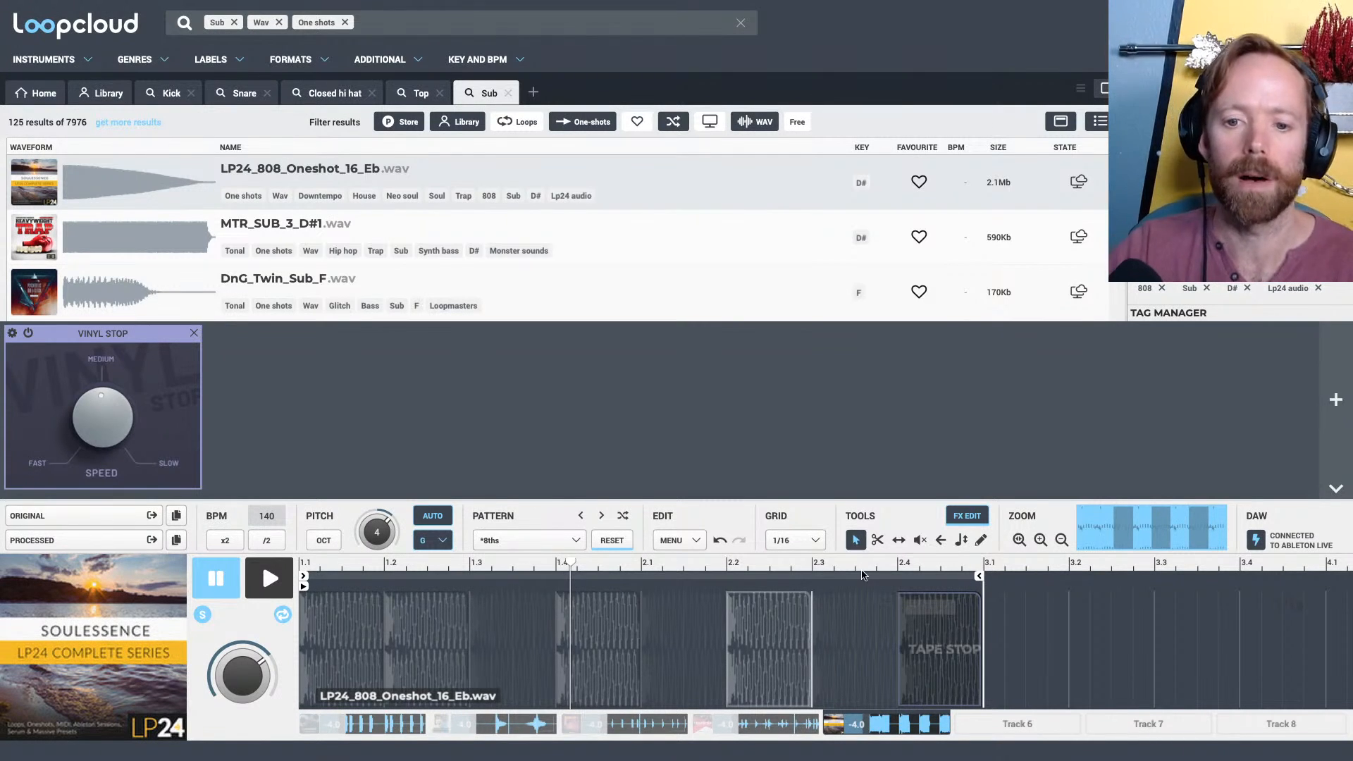
pyautogui.press('space')
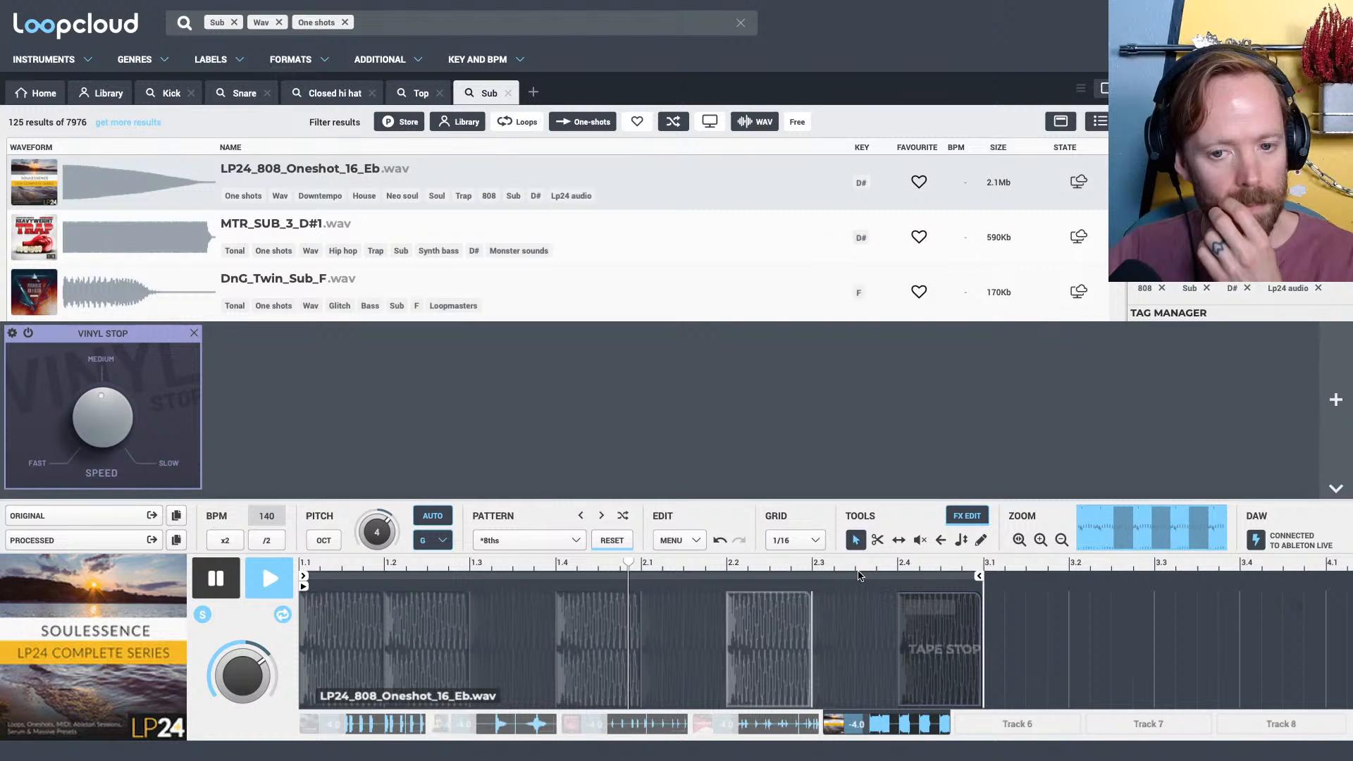
pyautogui.press('space')
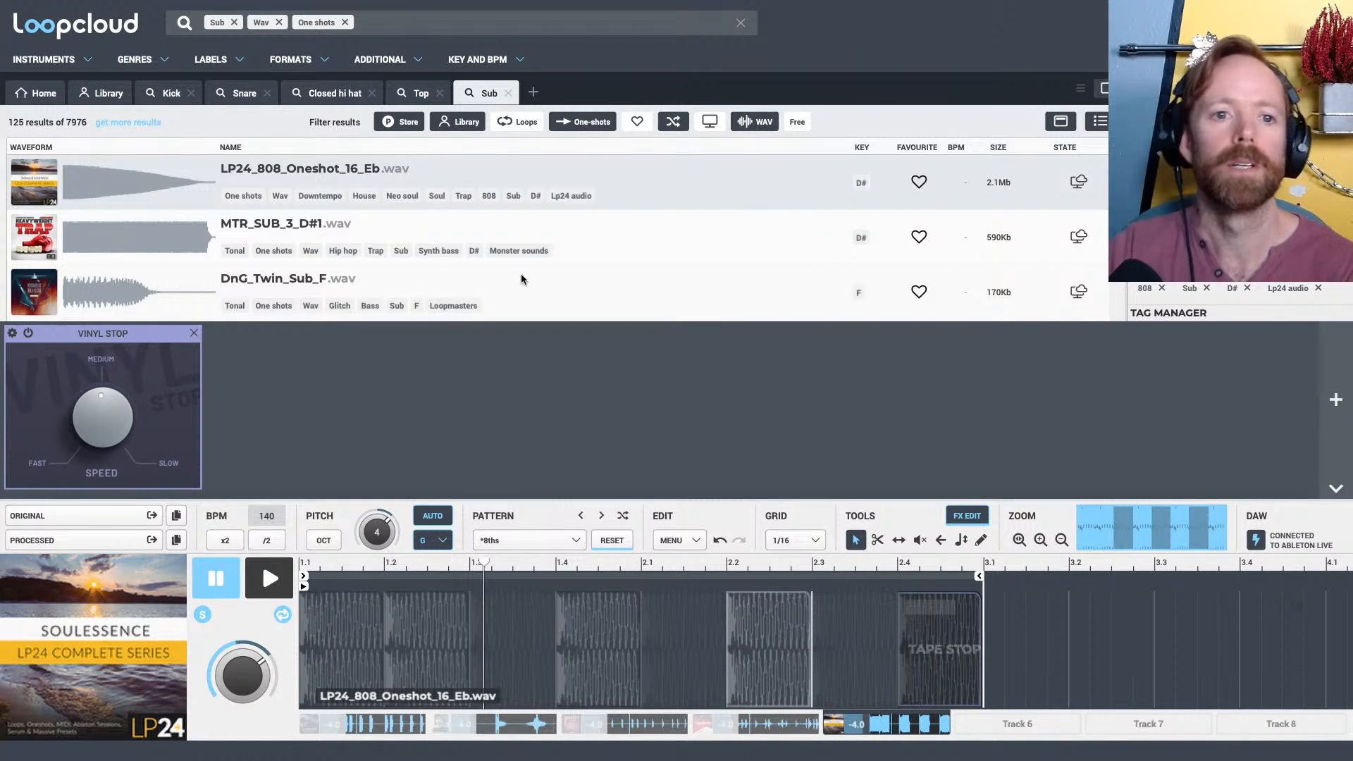
# Audition MTR_SUB_3_D#1, DnG_Twin_Sub_F, TxD3_G_Sub_Kick_01 and OV_SubBoom_04 in the soloed sub pattern, closing the effects editor along the way
pyautogui.click(275, 228)
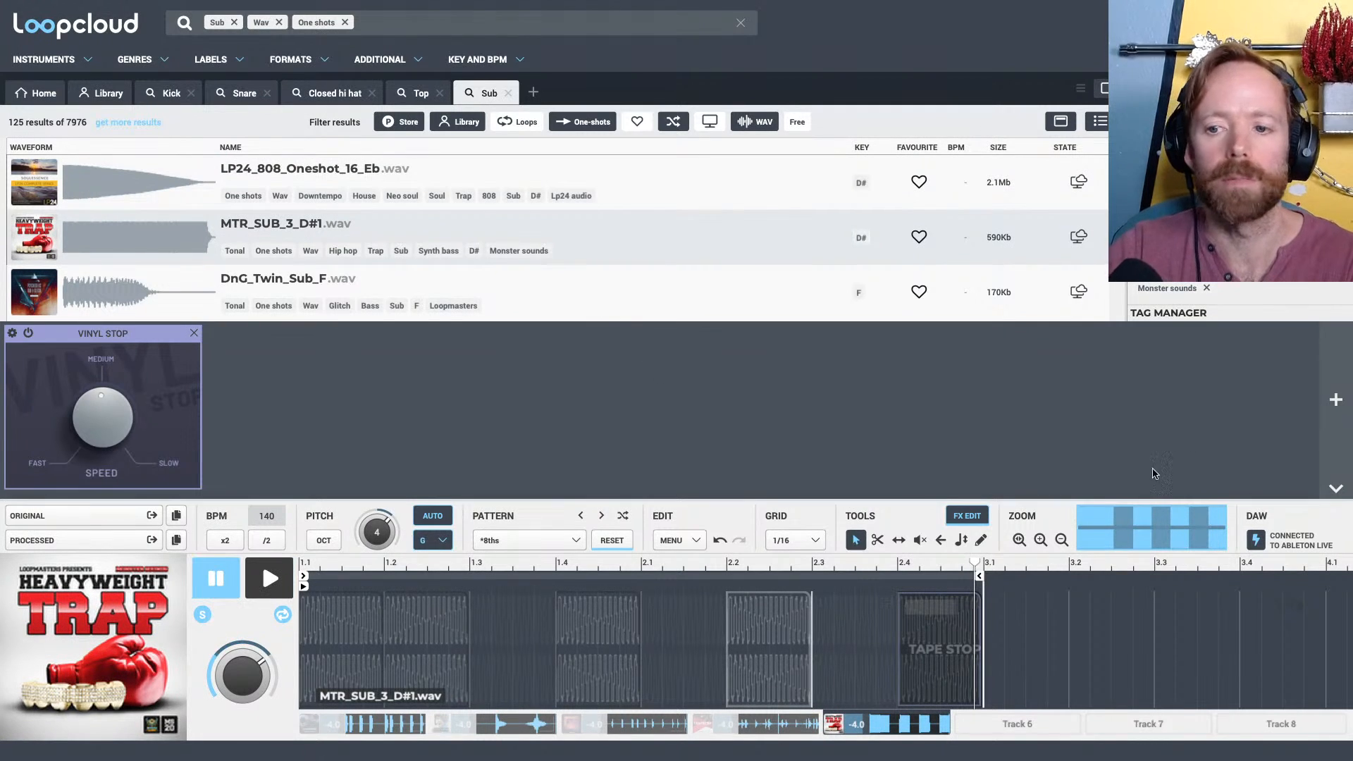
pyautogui.click(1328, 491)
pyautogui.click(275, 278)
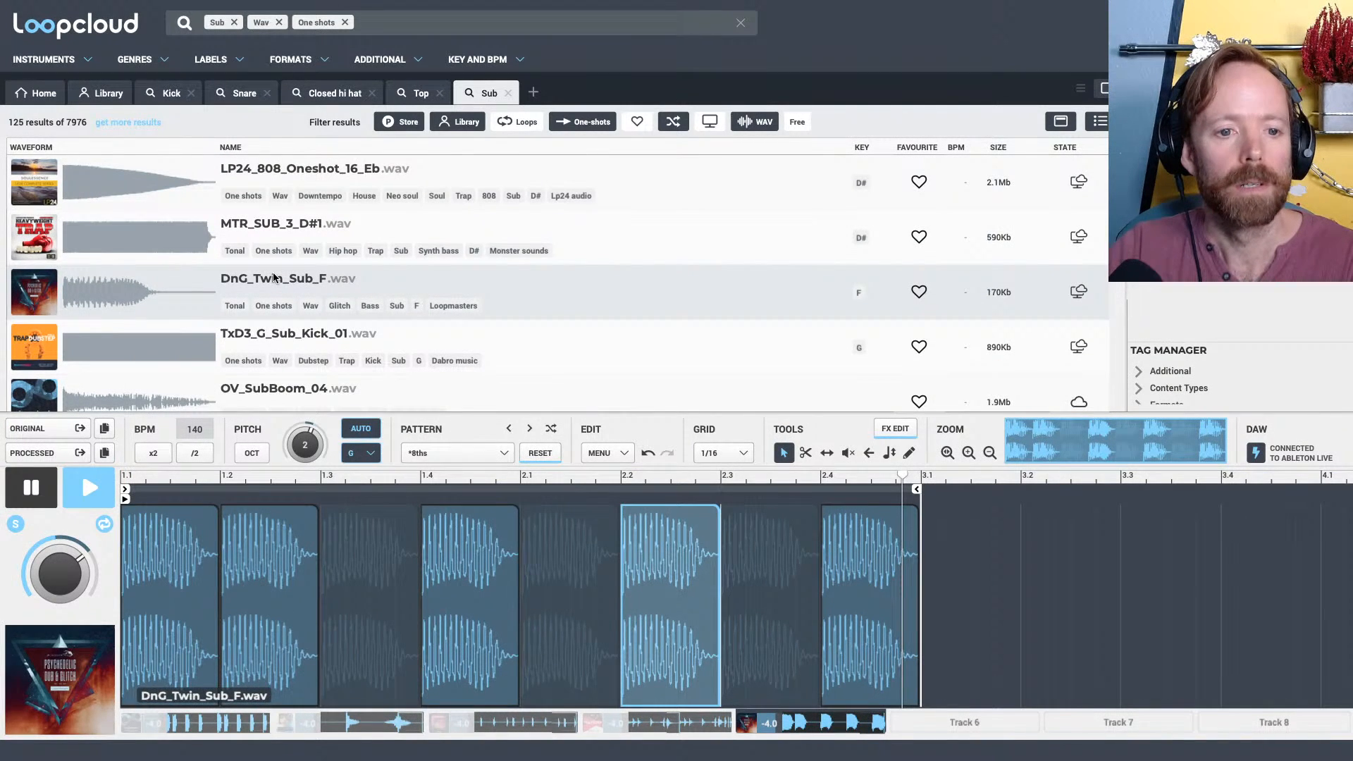
pyautogui.click(293, 333)
pyautogui.click(323, 385)
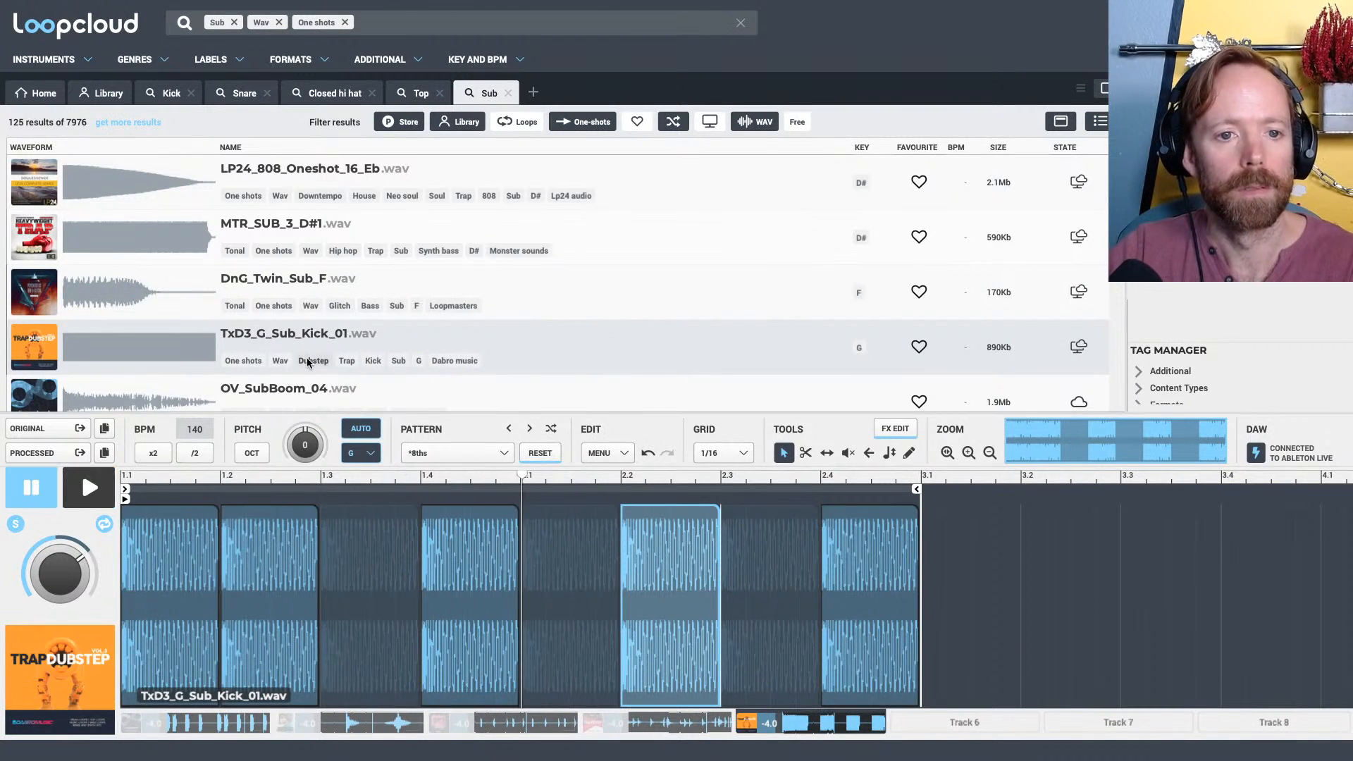
# Audition the further sub one-shots in the soloed pattern, from SOV_A#_Sub_Shot_08 down the results to Caffee Sub_1.85
pyautogui.scroll(-2, 321, 371)
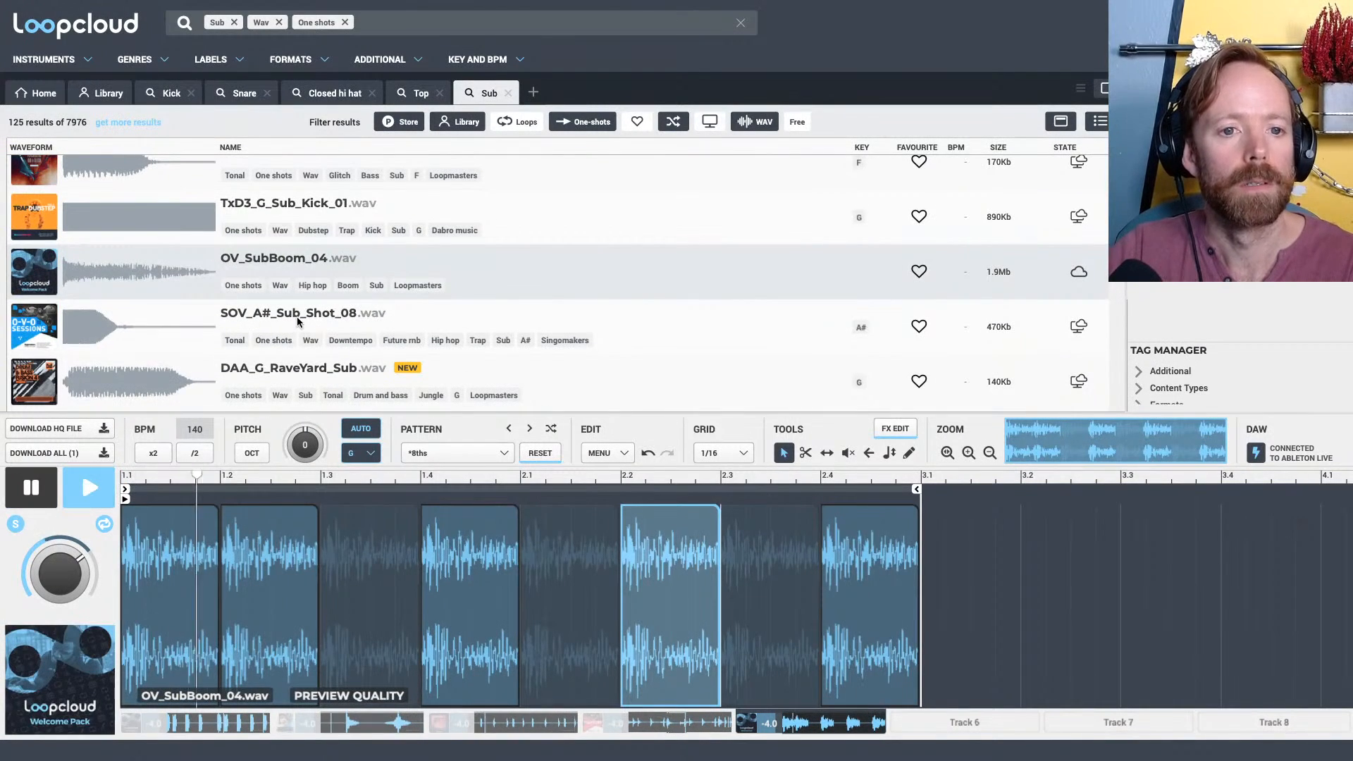
pyautogui.click(299, 319)
pyautogui.scroll(-1, 298, 321)
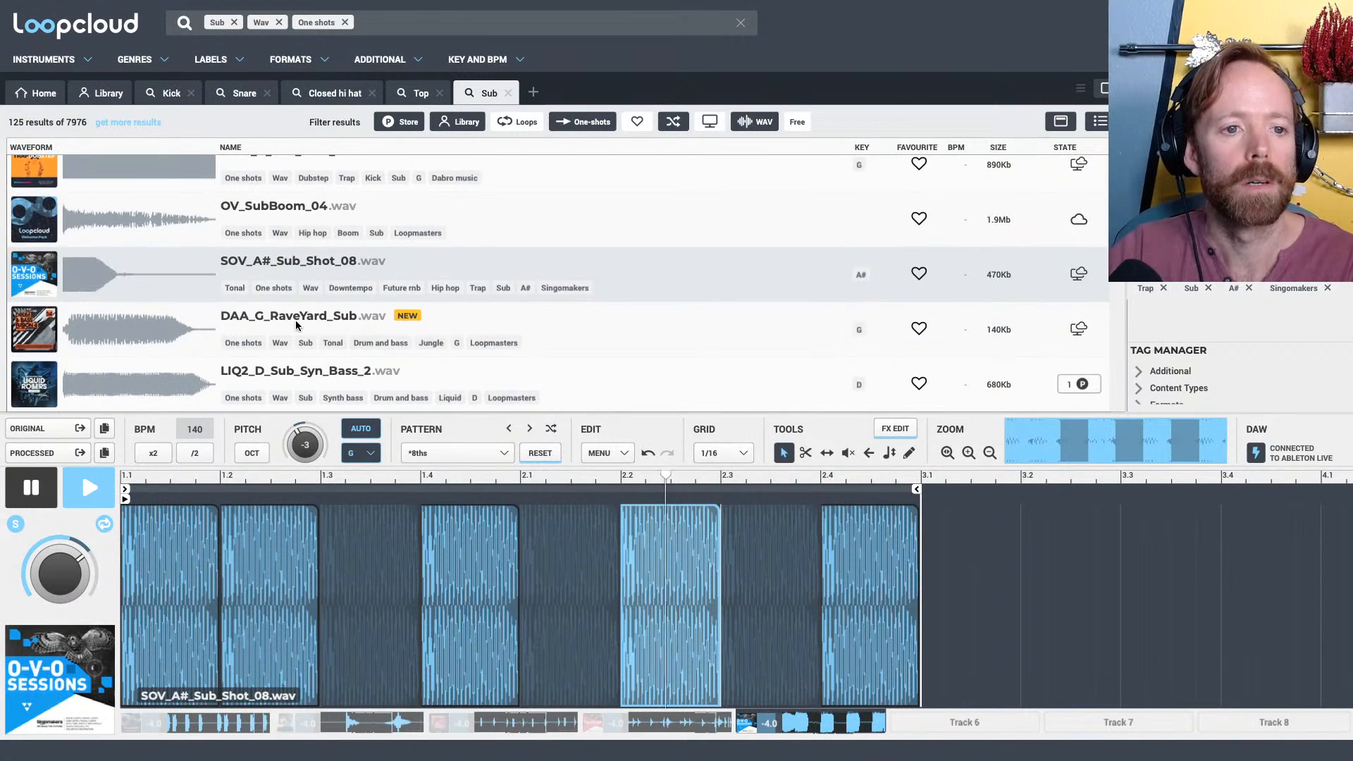
pyautogui.click(297, 322)
pyautogui.scroll(-1, 297, 322)
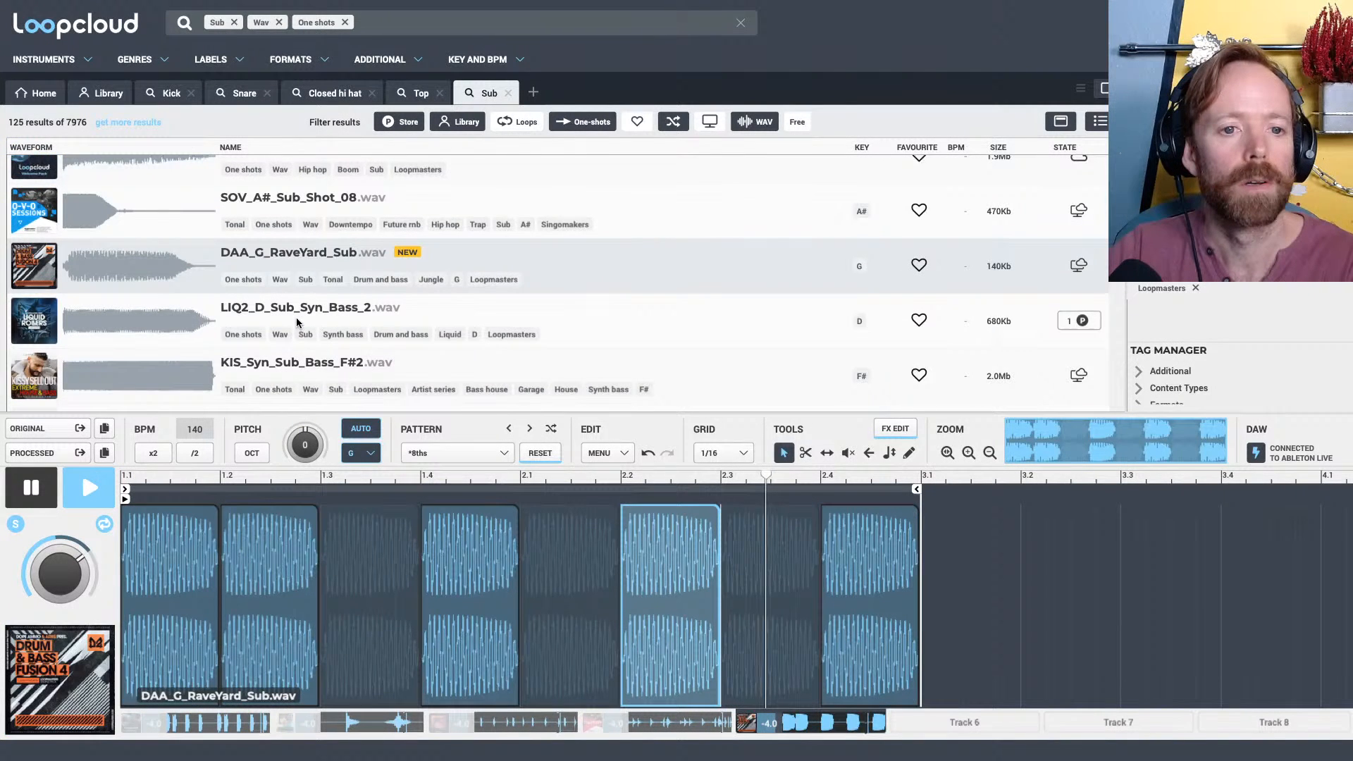
pyautogui.click(297, 322)
pyautogui.scroll(-2, 303, 317)
pyautogui.click(328, 306)
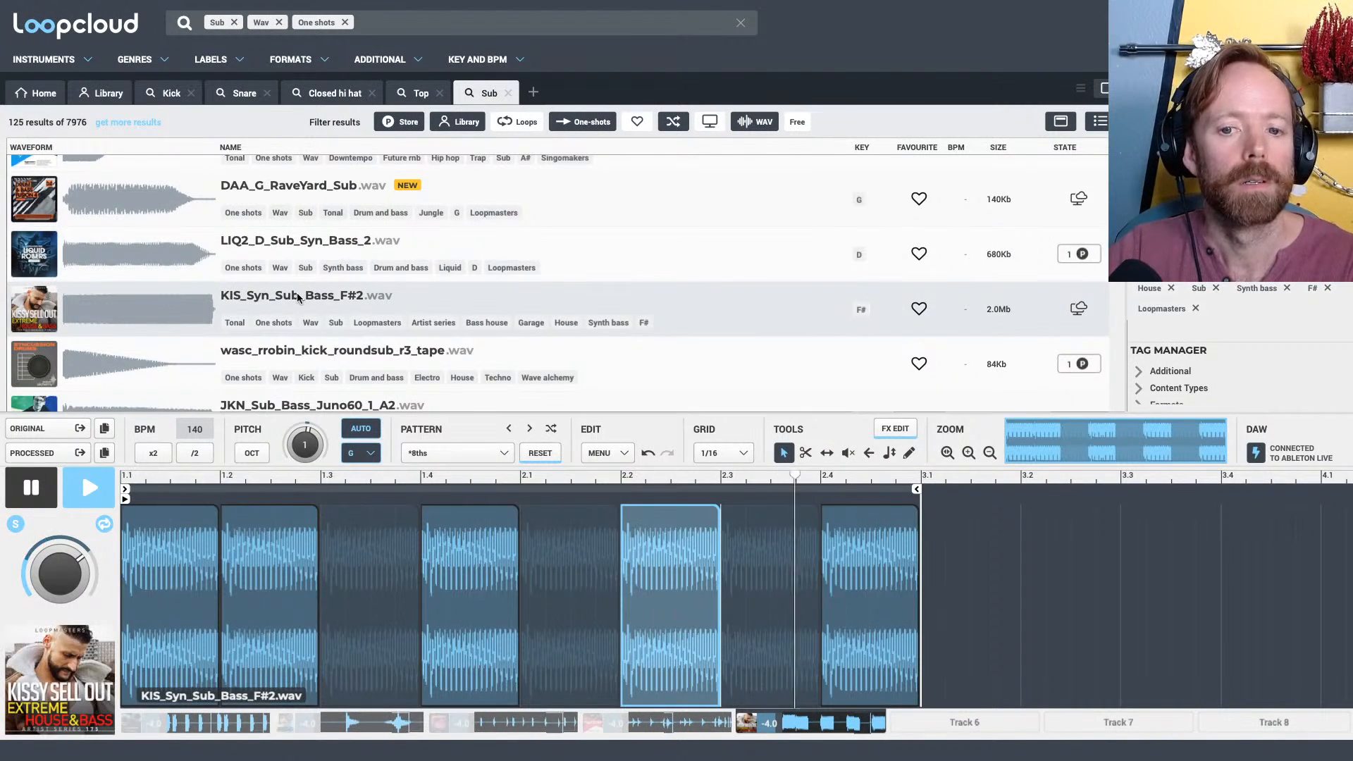
pyautogui.scroll(-1, 329, 305)
pyautogui.click(290, 273)
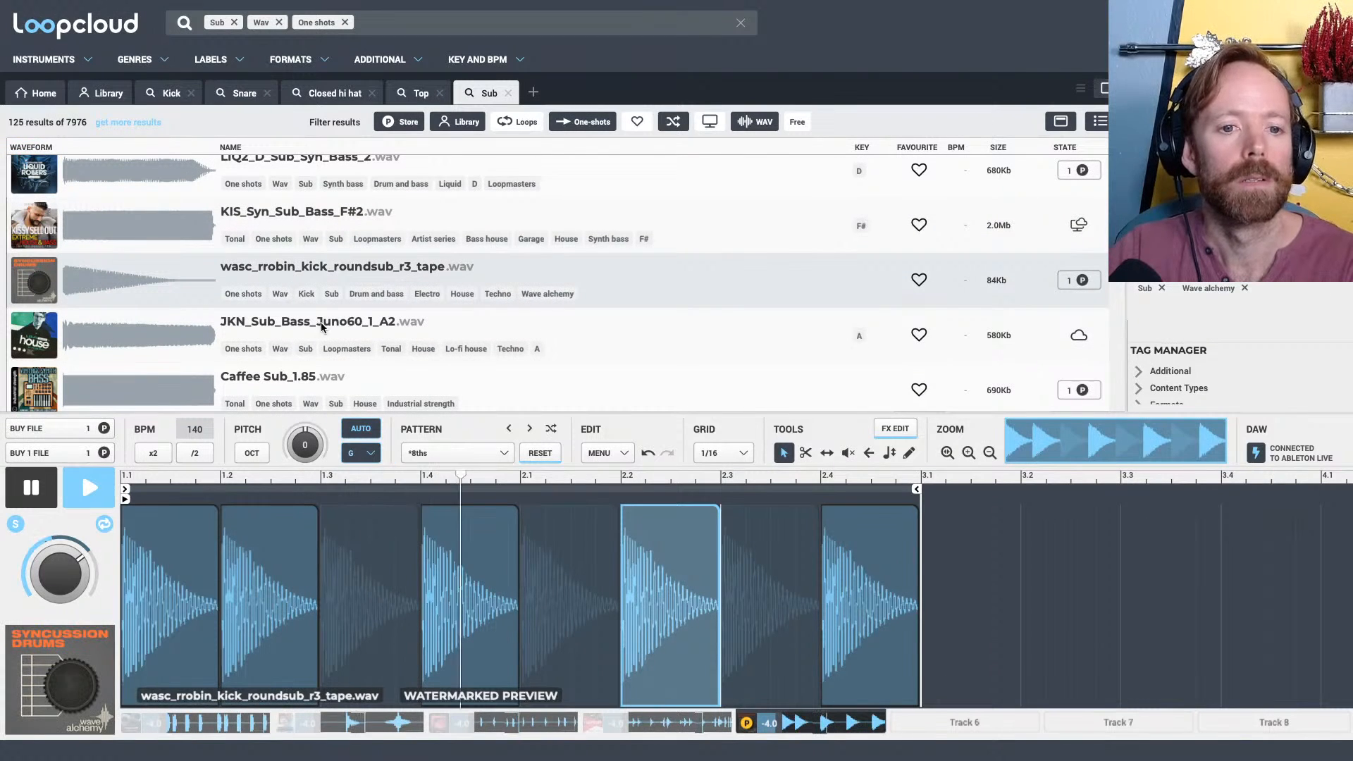
pyautogui.click(299, 329)
pyautogui.scroll(-1, 289, 321)
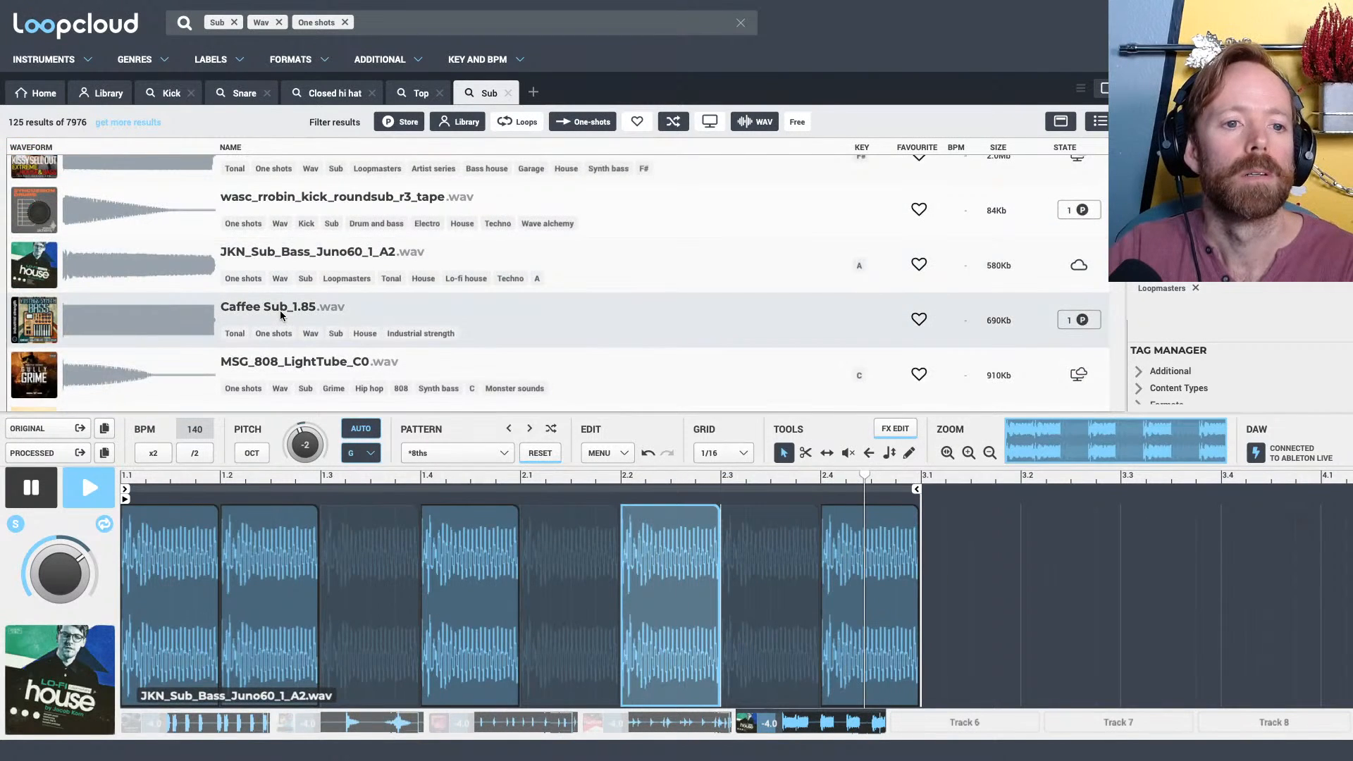
pyautogui.click(280, 315)
pyautogui.scroll(-2, 305, 300)
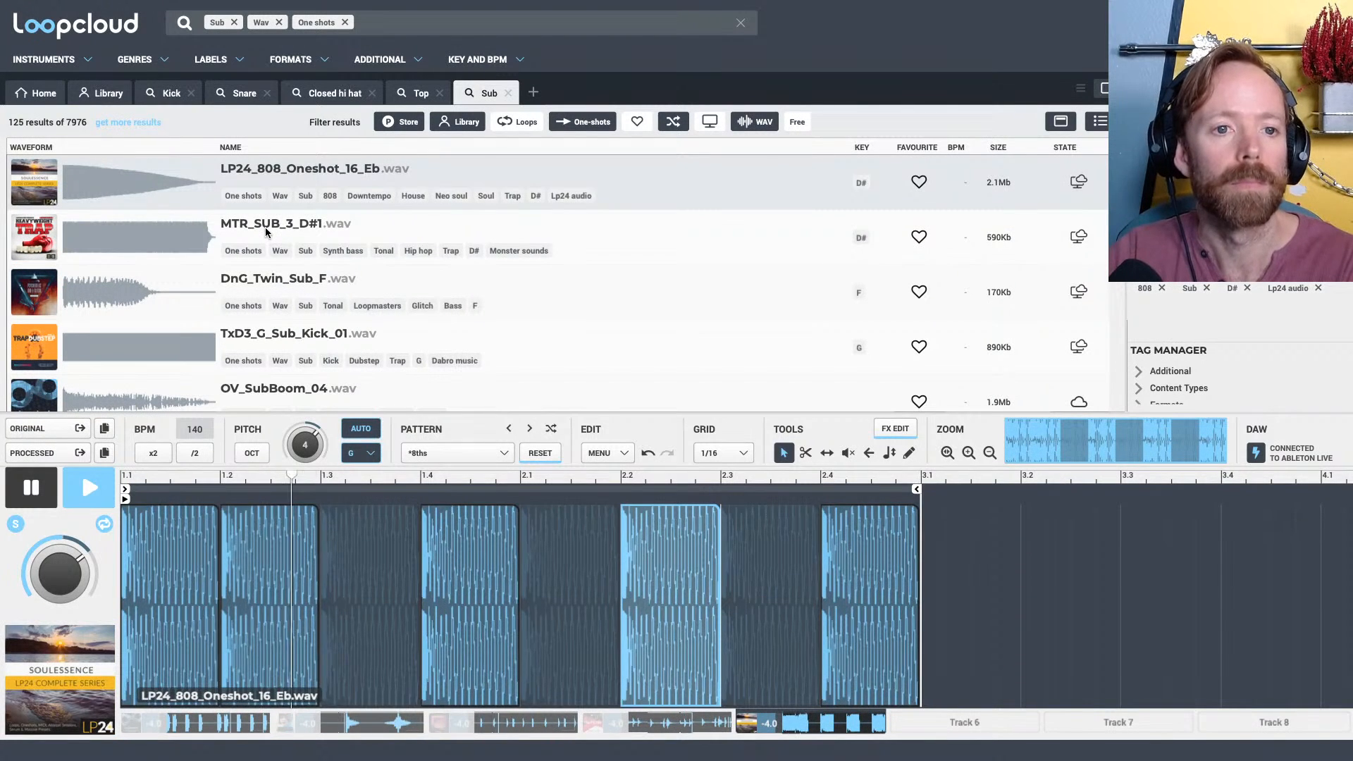
# Load MTR_SUB_3_D#1 into the sub pattern, unsolo the track, and play the whole beat
pyautogui.click(265, 229)
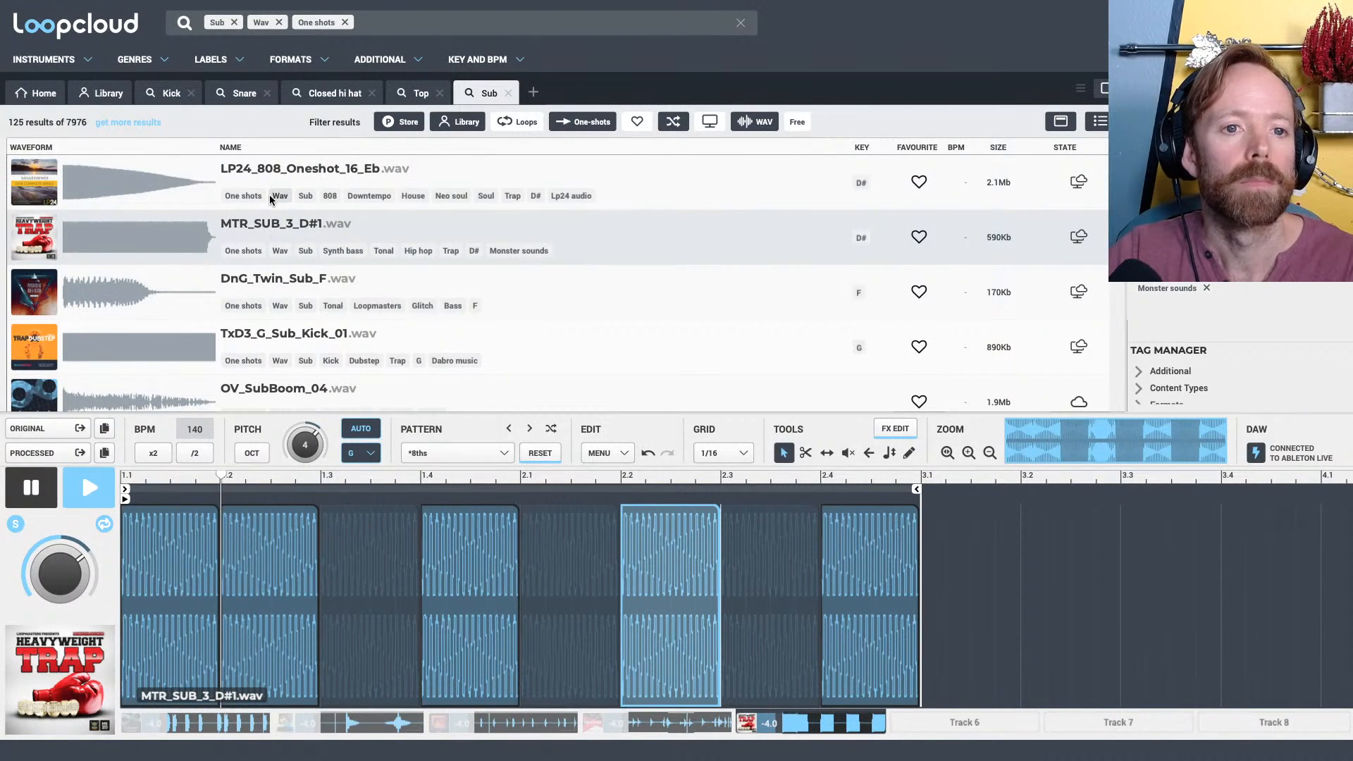
pyautogui.press('space')
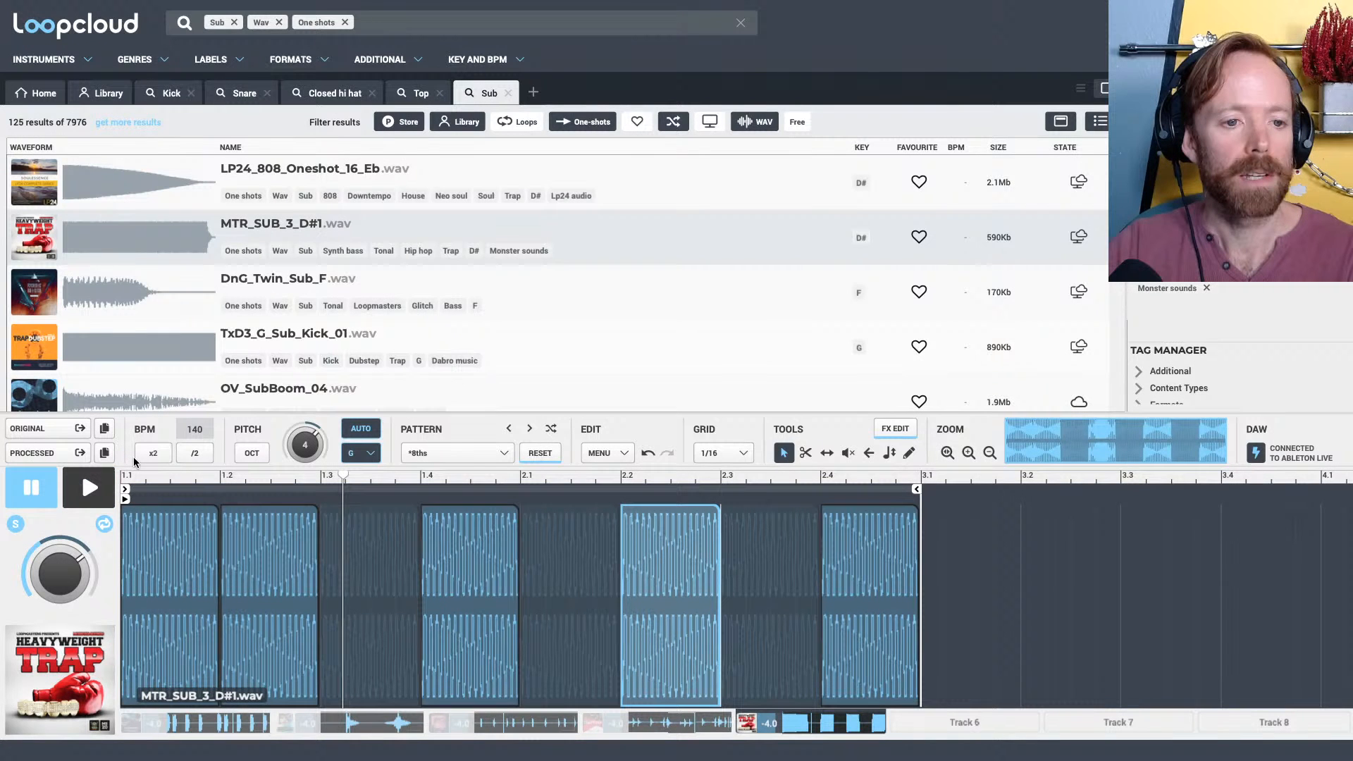
pyautogui.press('space')
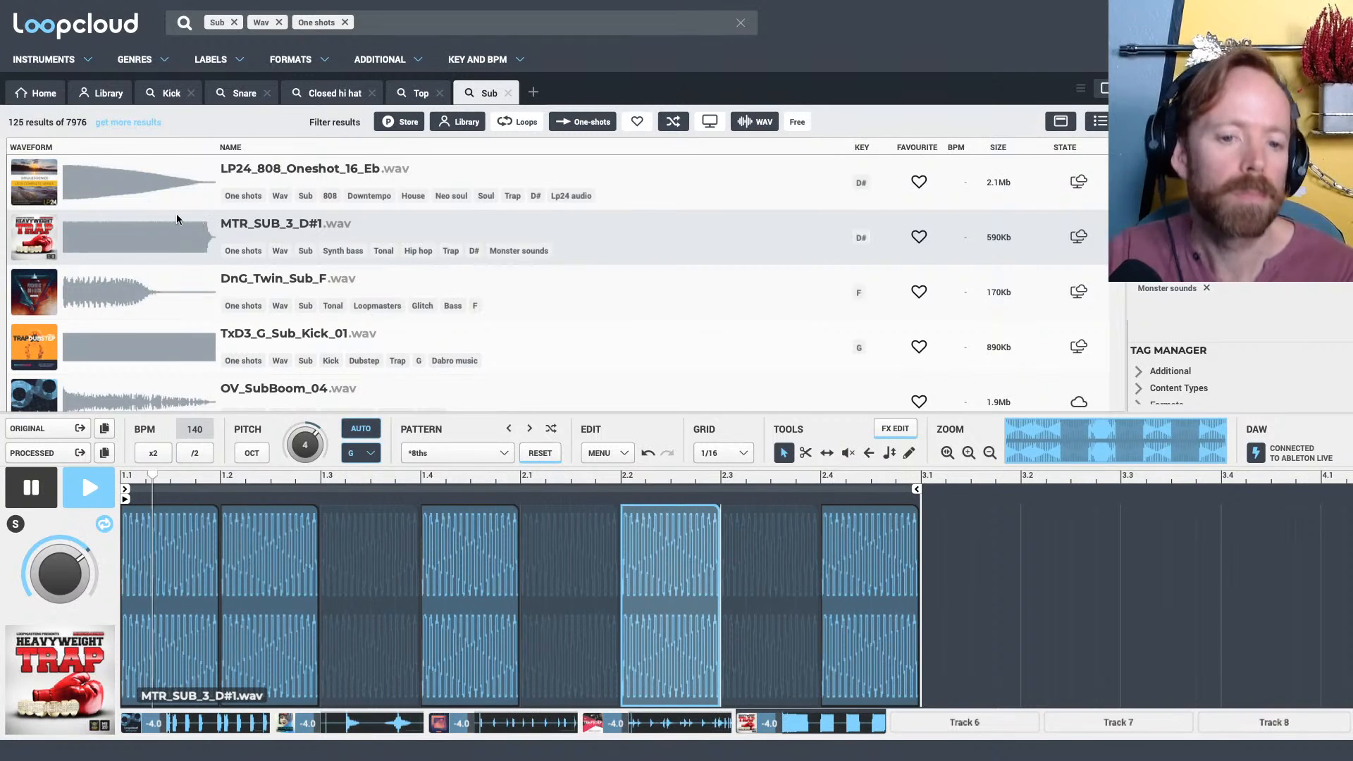
# Add a fade-in over about the first half of the sub pattern's opening slice and play the beat
pyautogui.press('space')
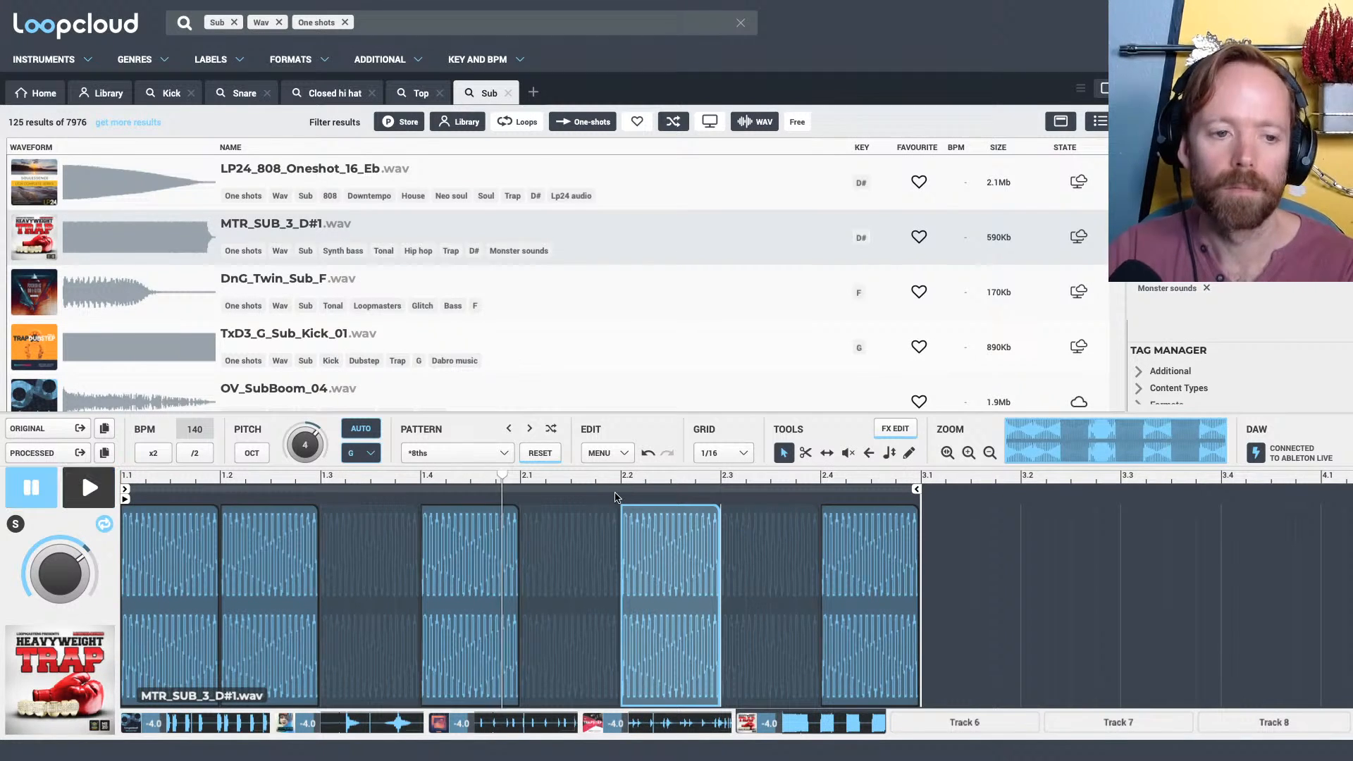
pyautogui.rightClick(770, 625)
pyautogui.click(356, 478)
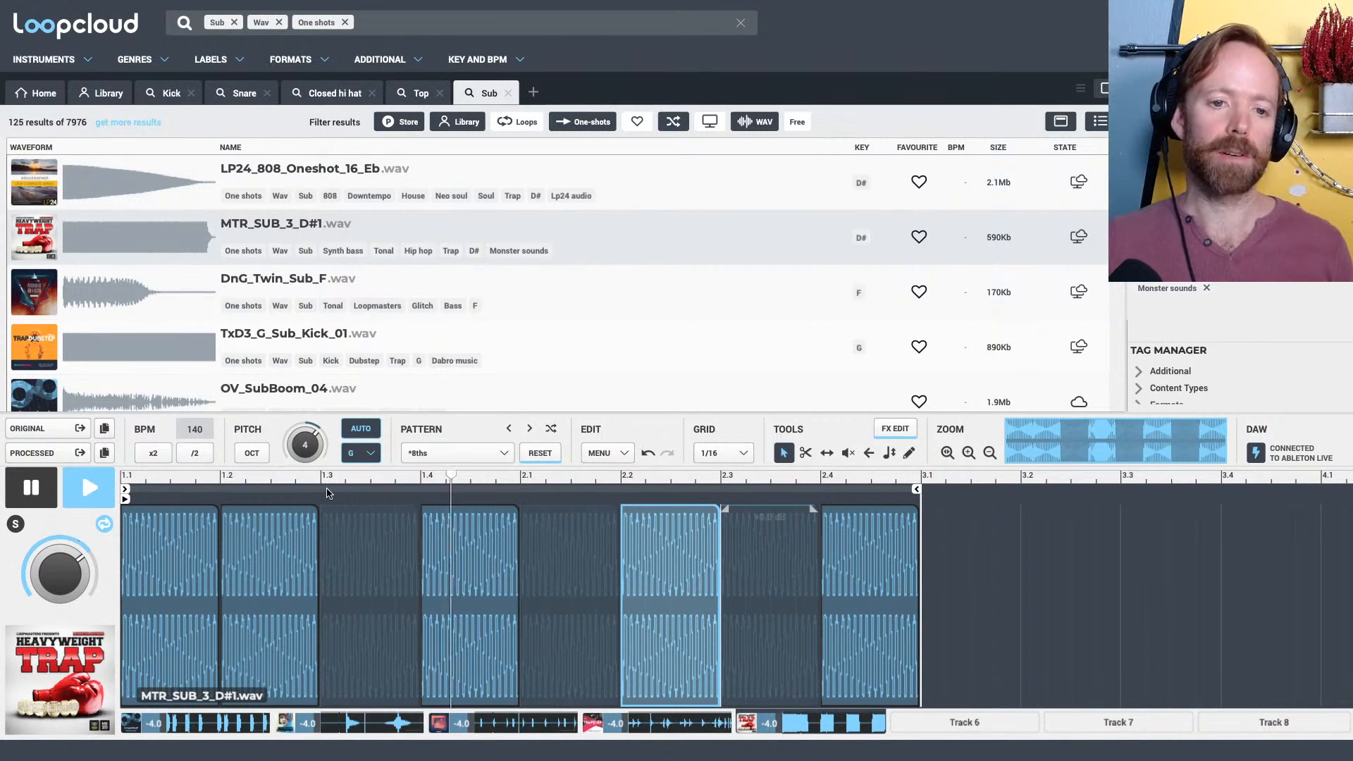
pyautogui.press('space')
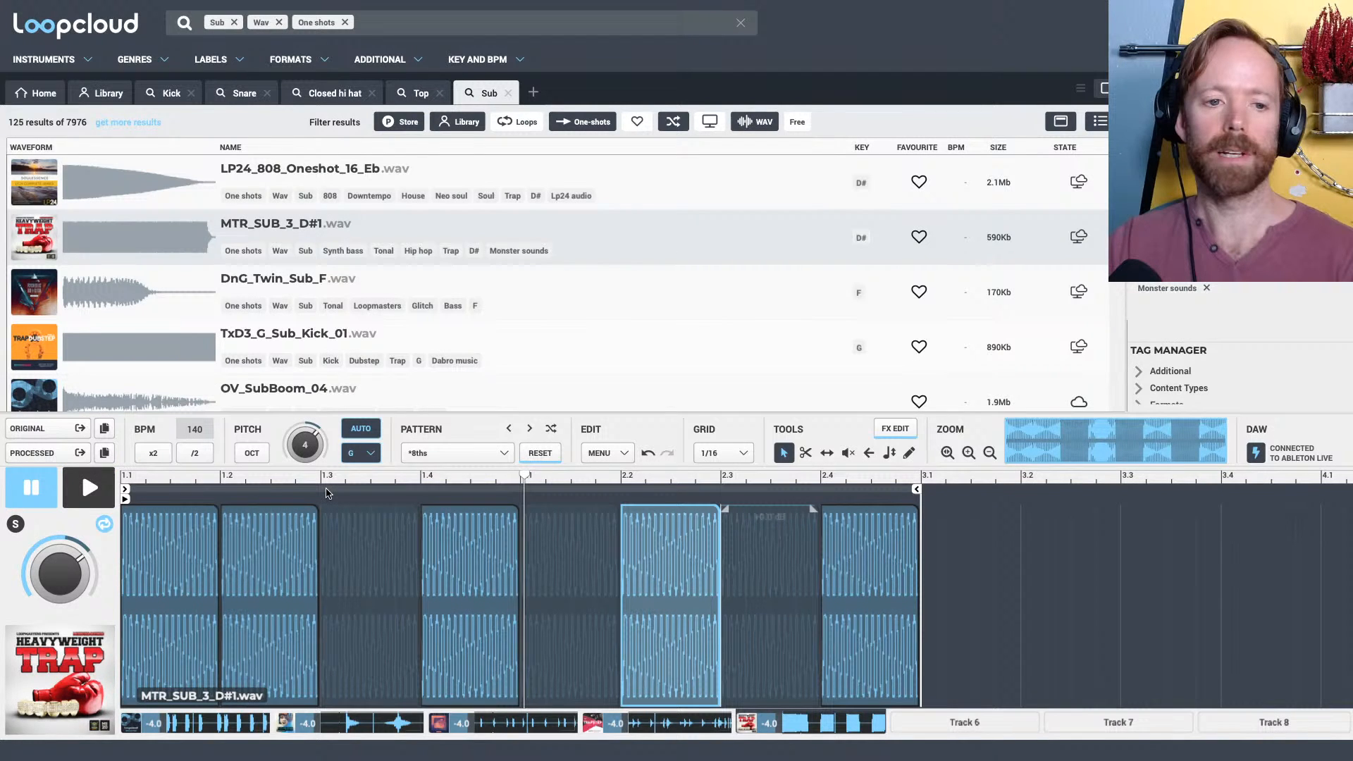
pyautogui.moveTo(124, 508); pyautogui.dragTo(186, 510)
pyautogui.press('space')
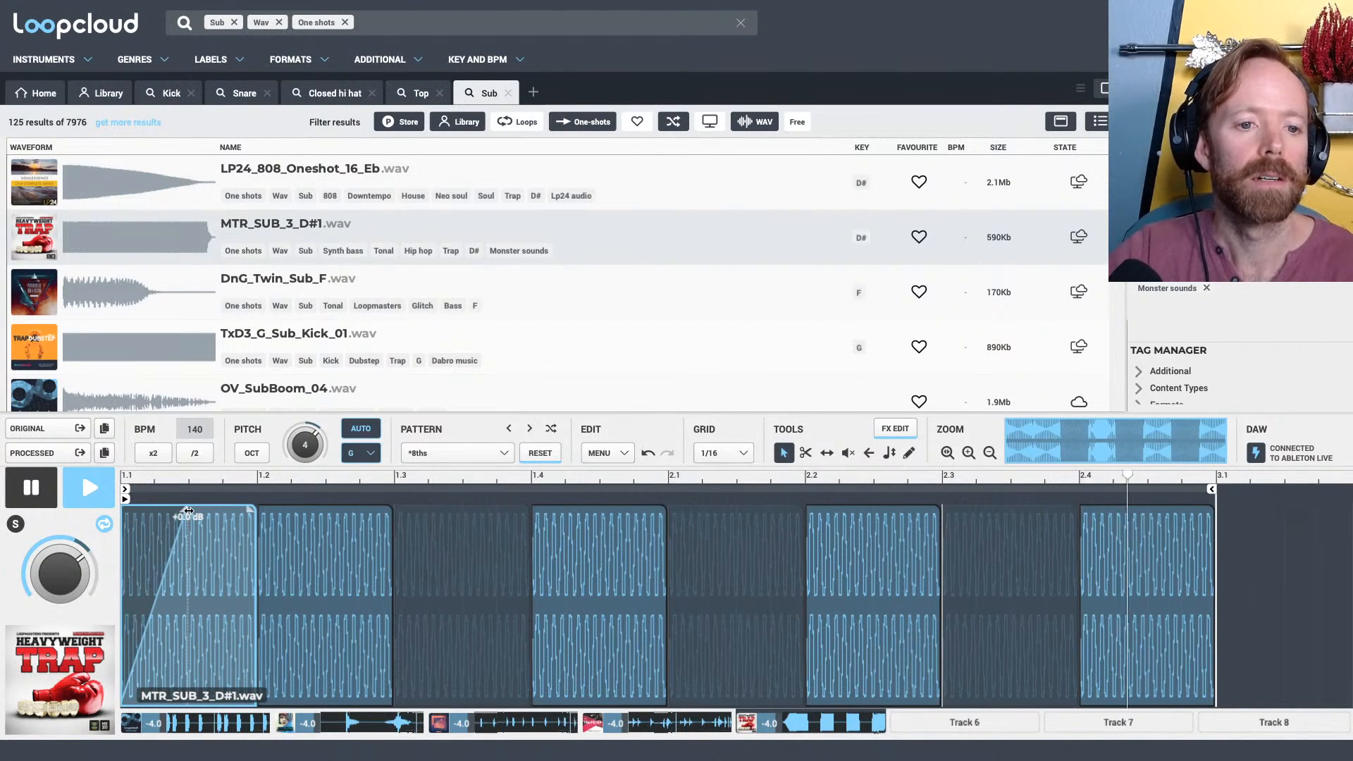
# Examine the kick waveform up close and compare it with the fade-in on the sub pattern's opening slice
pyautogui.press('space')
pyautogui.click(236, 725)
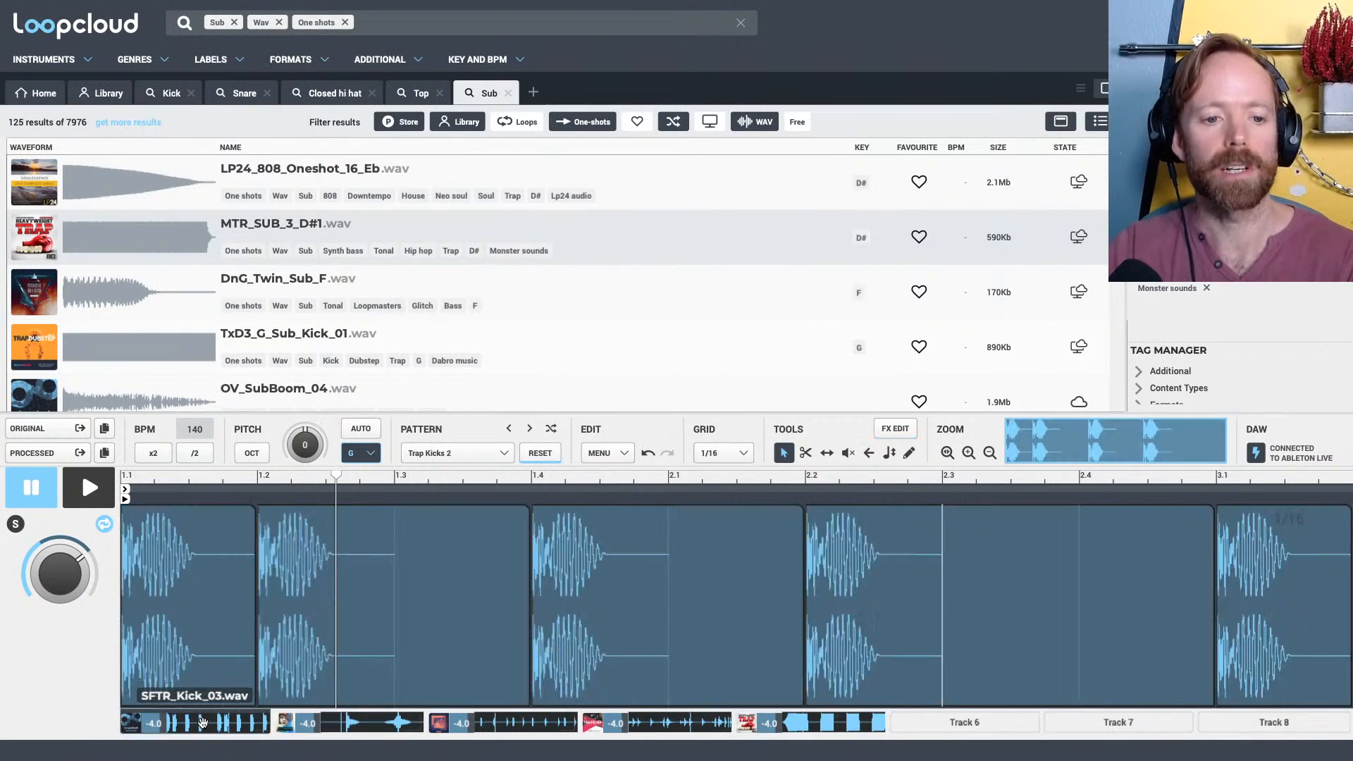
pyautogui.moveTo(157, 503); pyautogui.dragTo(461, 544)
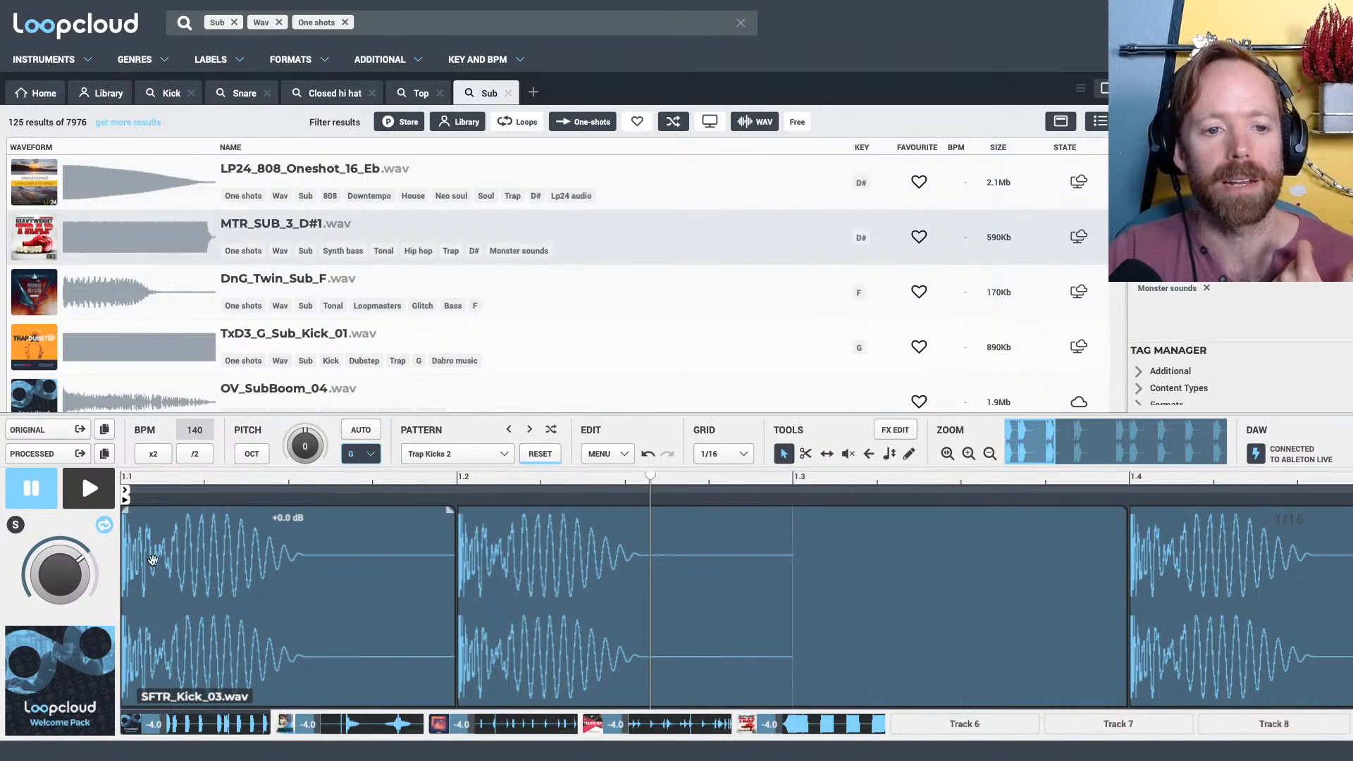
pyautogui.moveTo(163, 478); pyautogui.dragTo(139, 537)
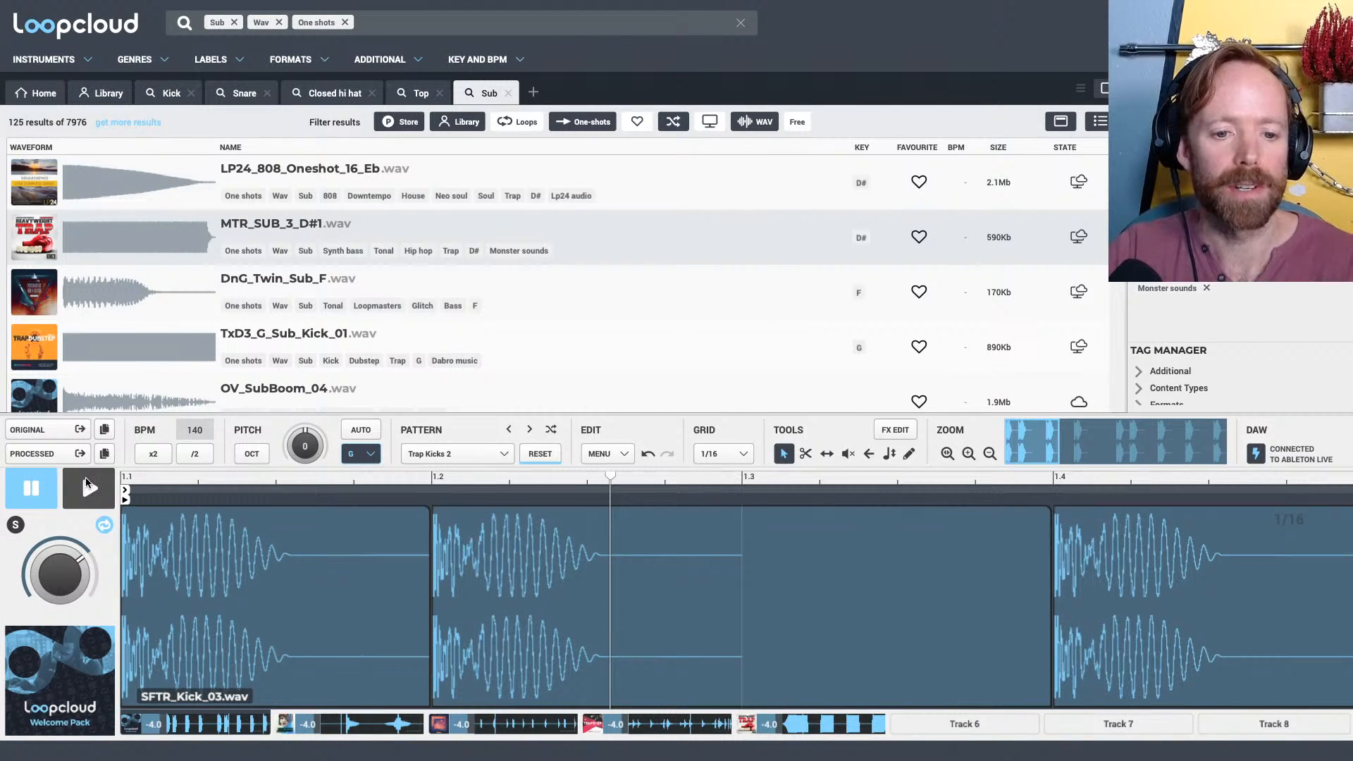
pyautogui.click(799, 726)
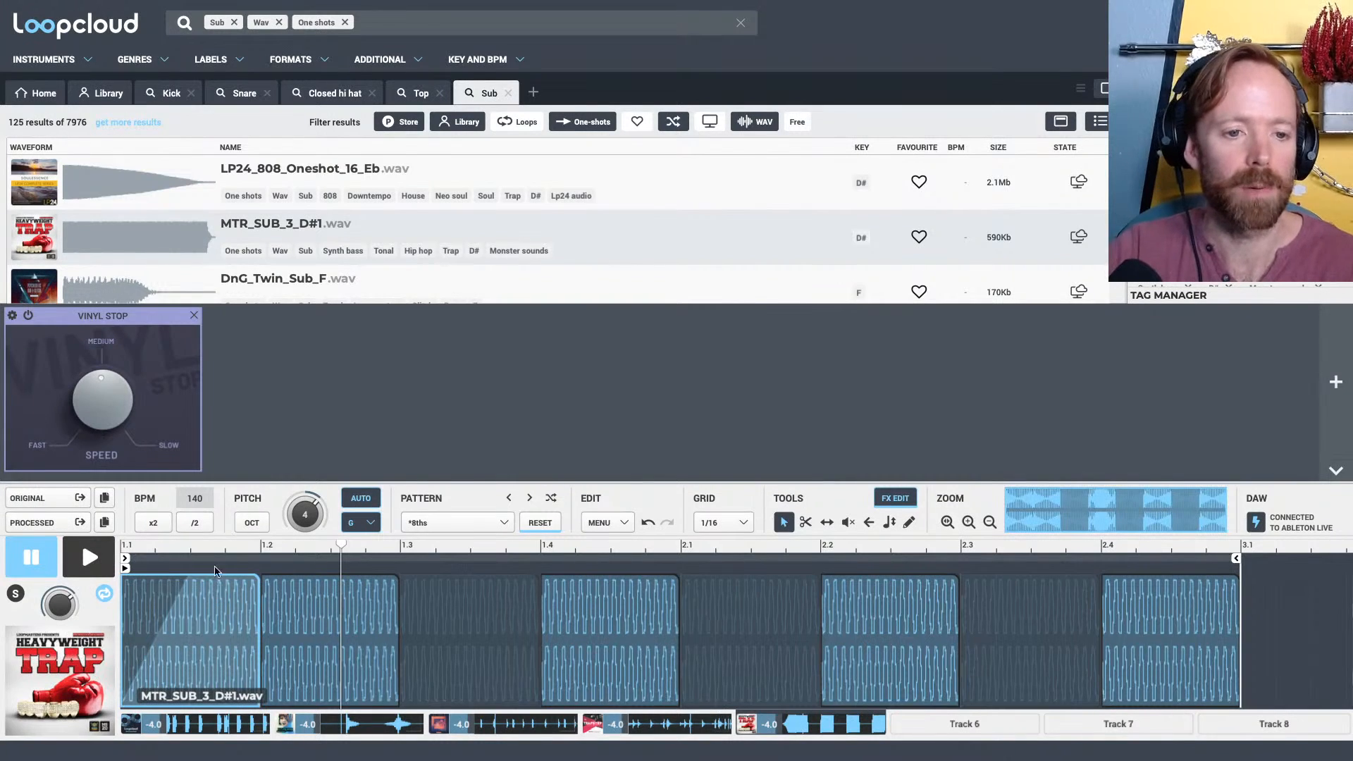
pyautogui.moveTo(189, 547); pyautogui.dragTo(363, 599)
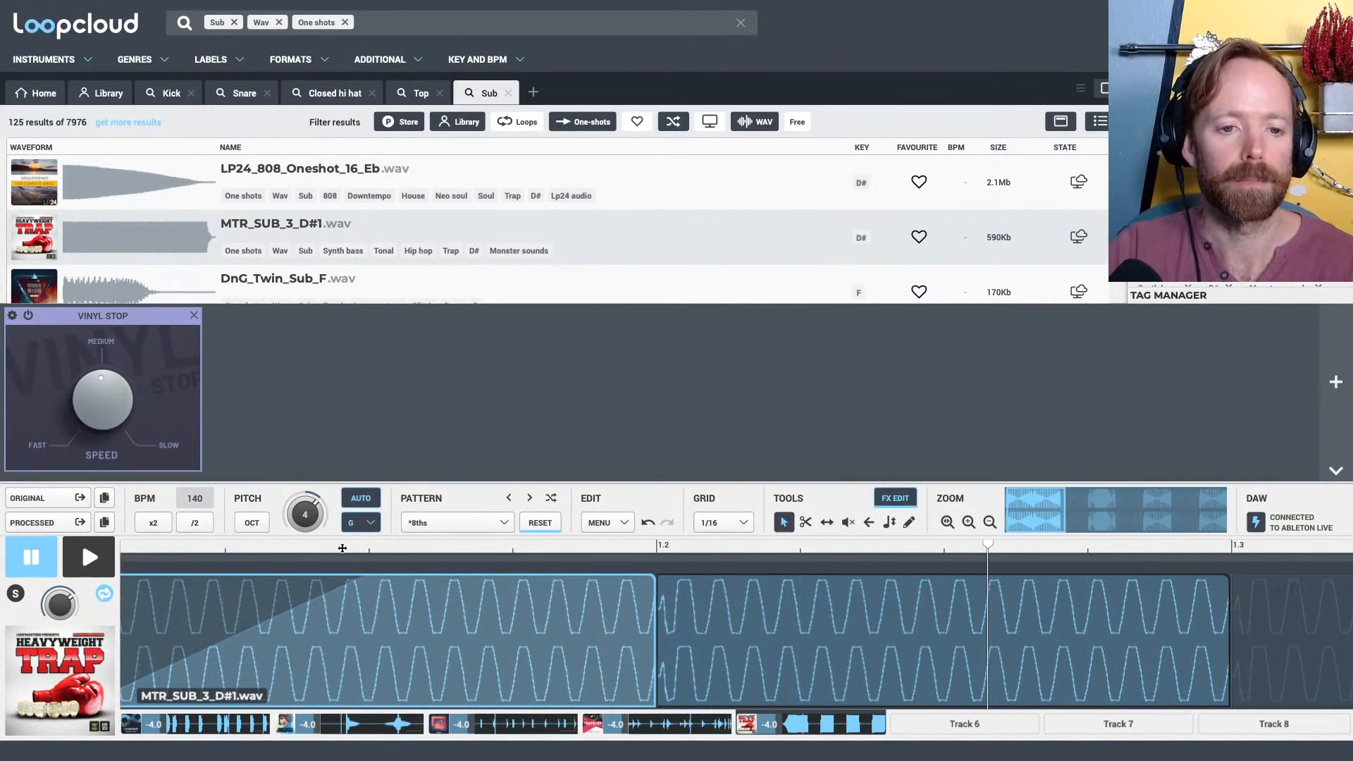
pyautogui.moveTo(342, 549); pyautogui.dragTo(352, 516)
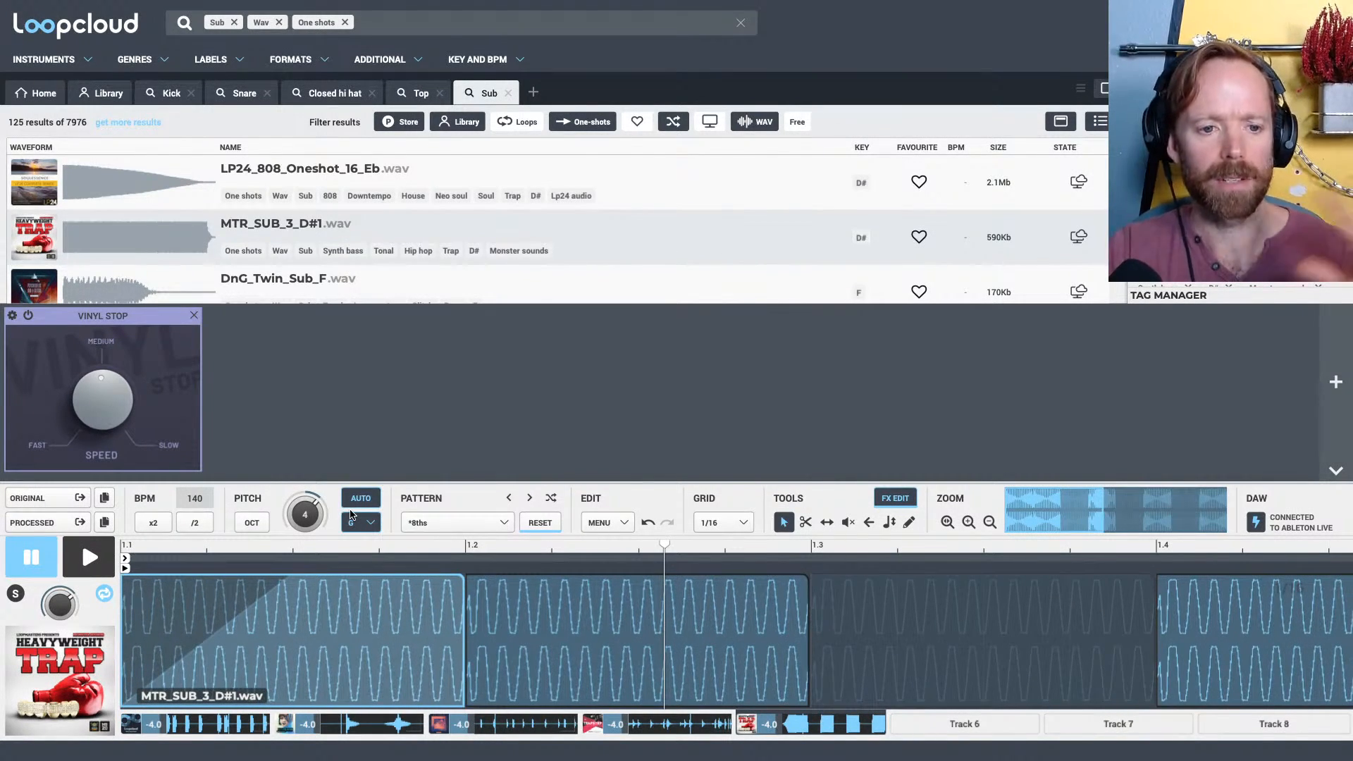
# Add fade-ins over about half of the sub slices at 1.2, 1.4 and 2.2, and listen to the sub track soloed
pyautogui.press('space')
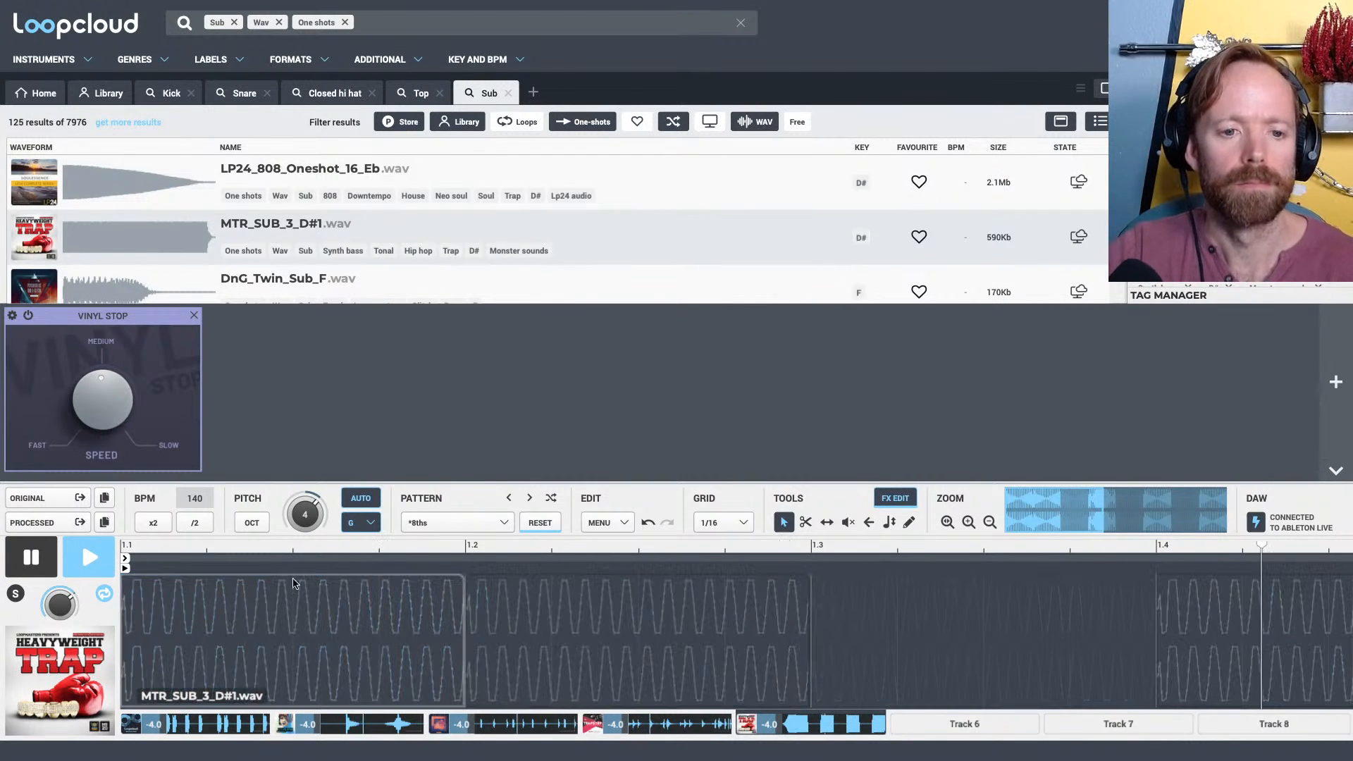
pyautogui.click(895, 497)
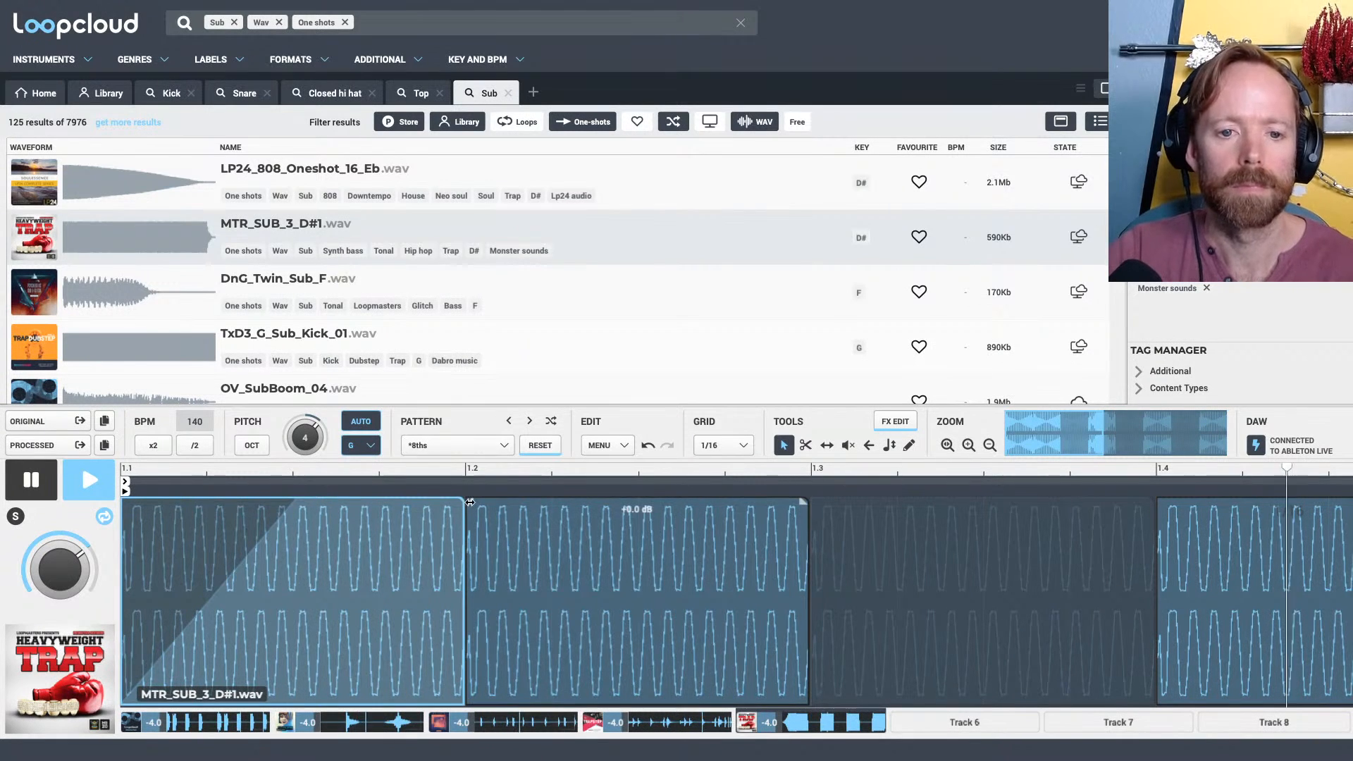
pyautogui.moveTo(473, 503); pyautogui.dragTo(607, 420)
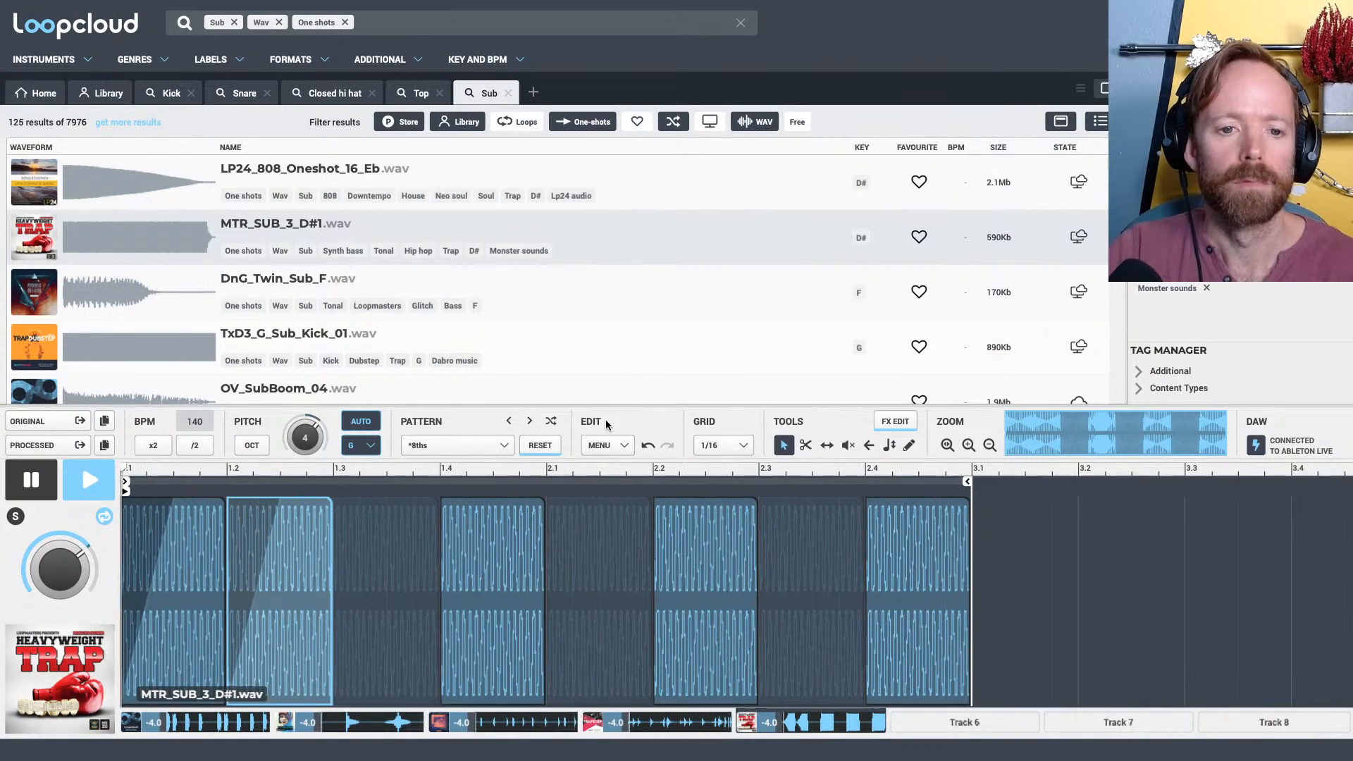
pyautogui.moveTo(442, 501); pyautogui.dragTo(490, 505)
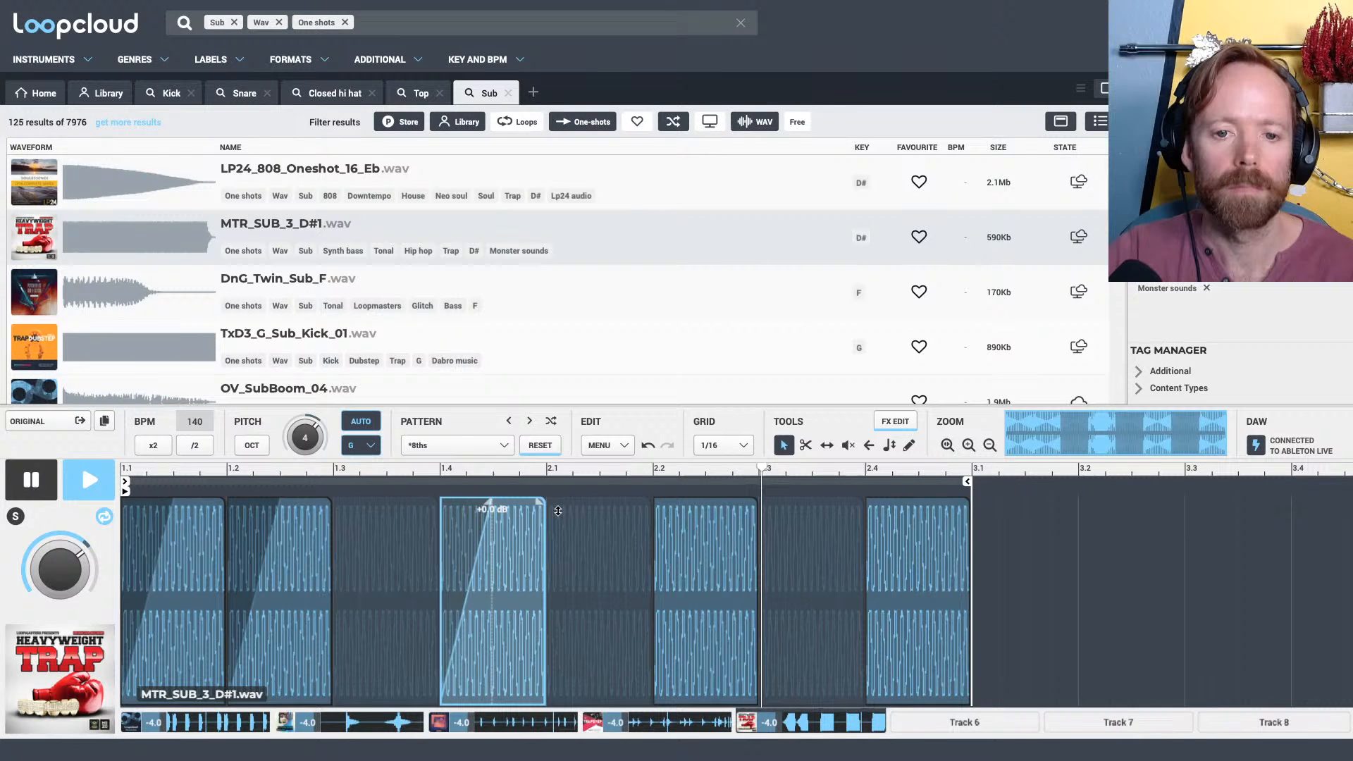
pyautogui.moveTo(655, 502); pyautogui.dragTo(707, 505)
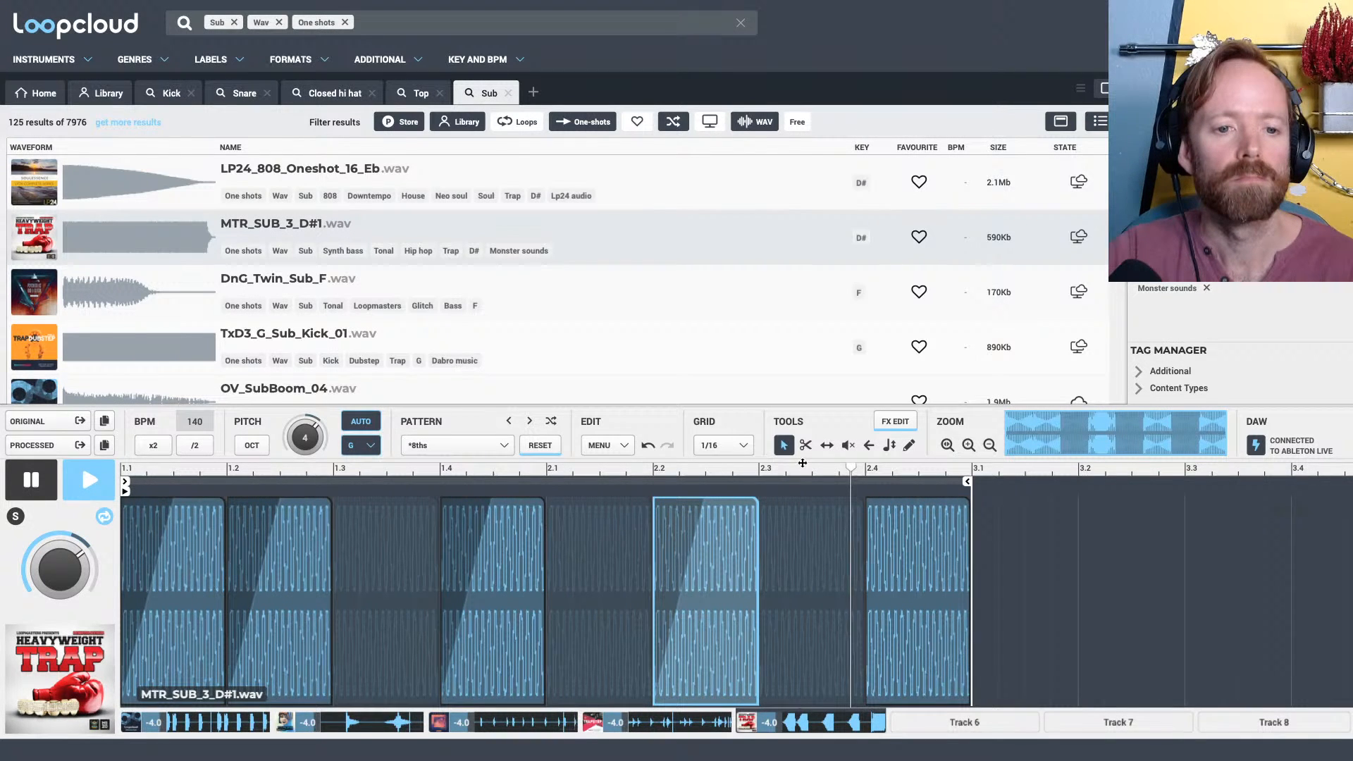
pyautogui.click(15, 516)
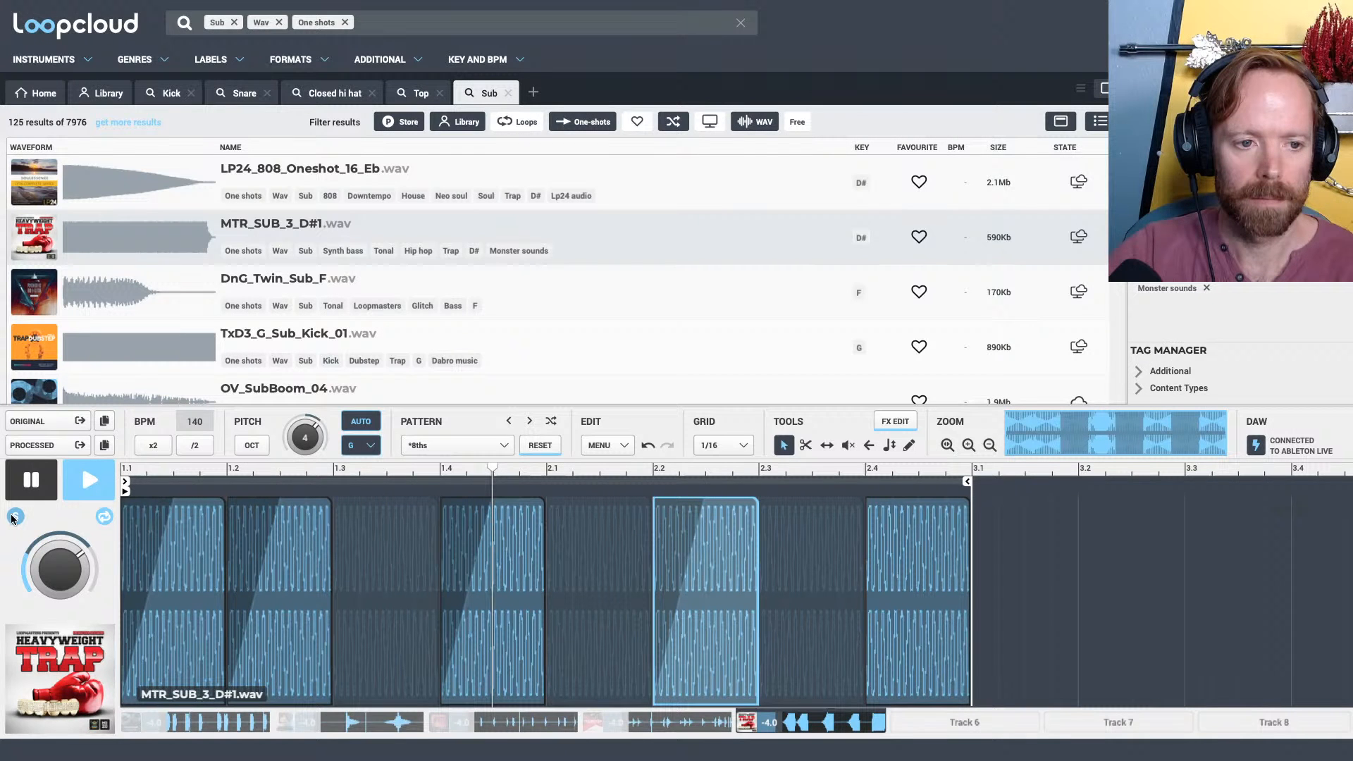
pyautogui.click(15, 516)
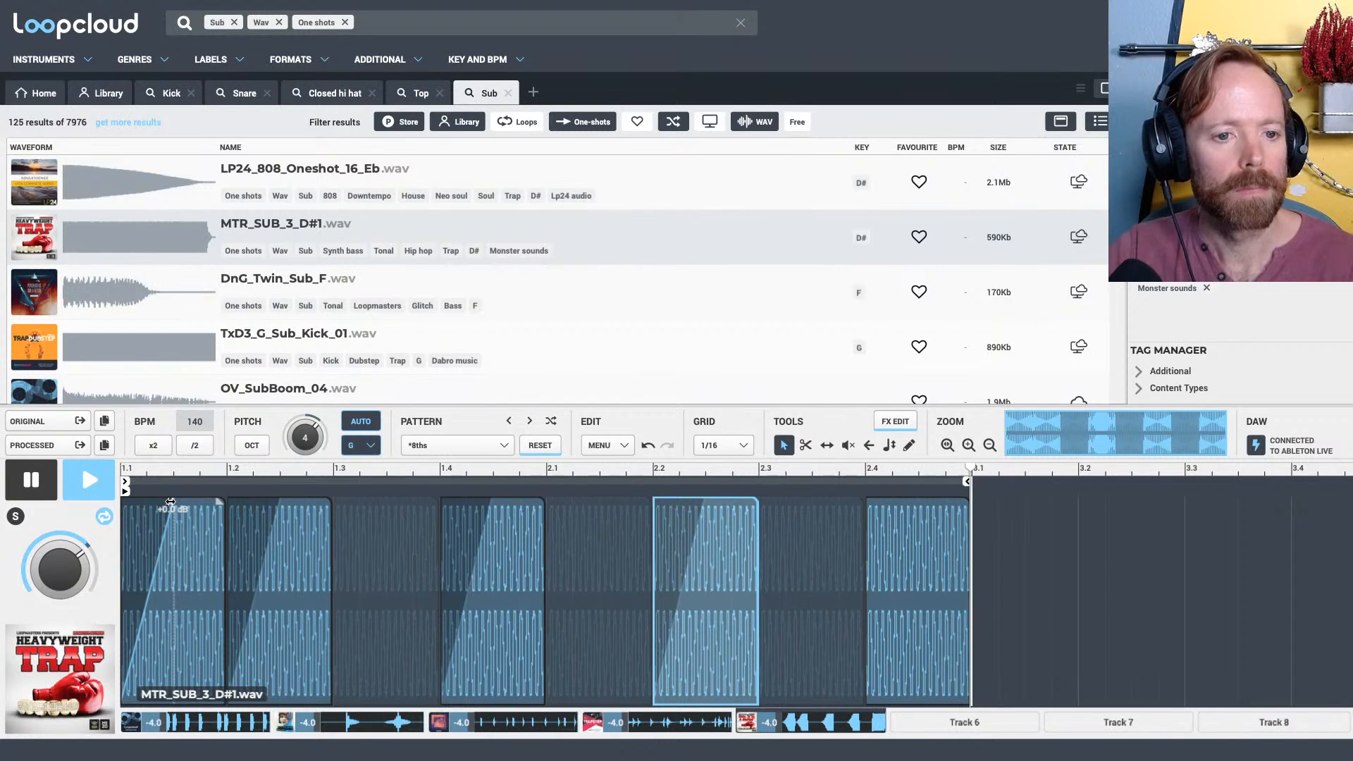
# Stop playback and remove the fade-ins from the sub slices at 1.1, 1.2, 1.4 and 2.2
pyautogui.click(129, 502)
pyautogui.press('space')
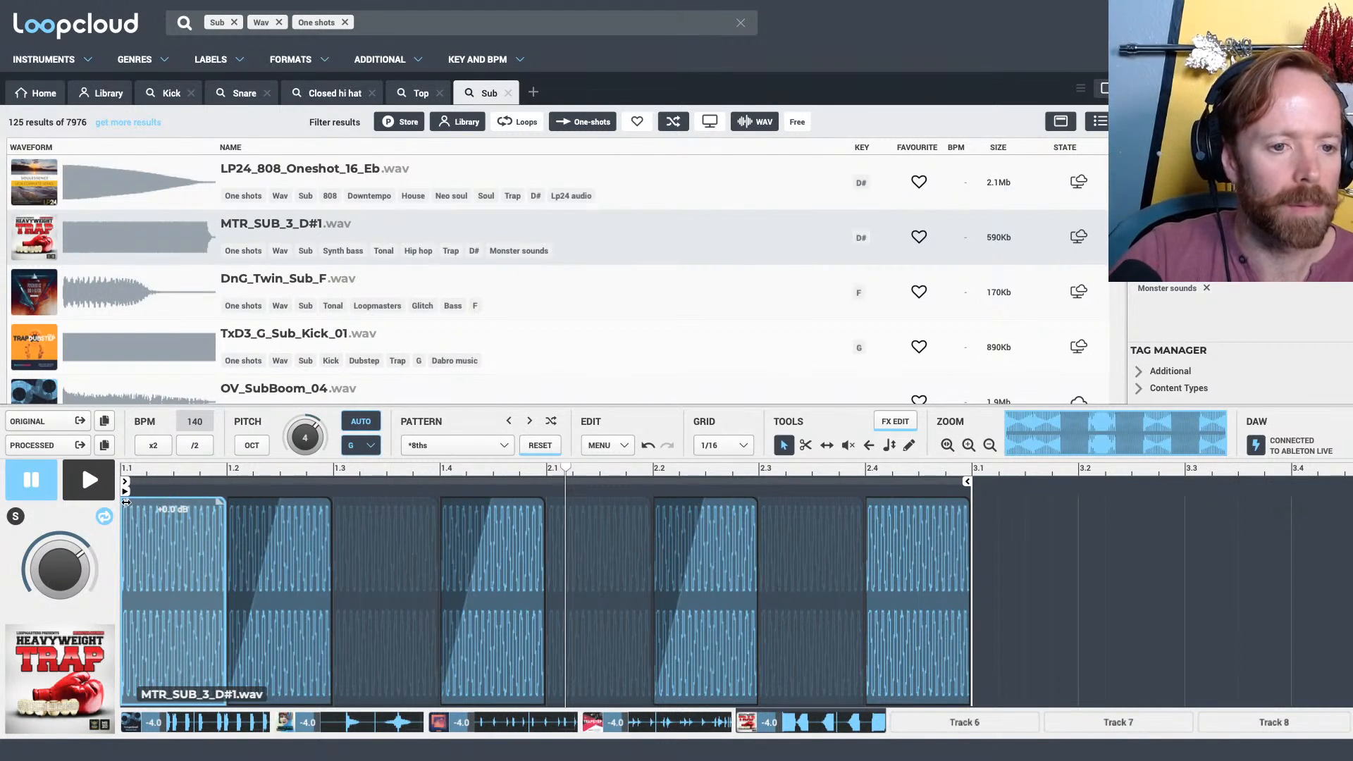
pyautogui.click(274, 502)
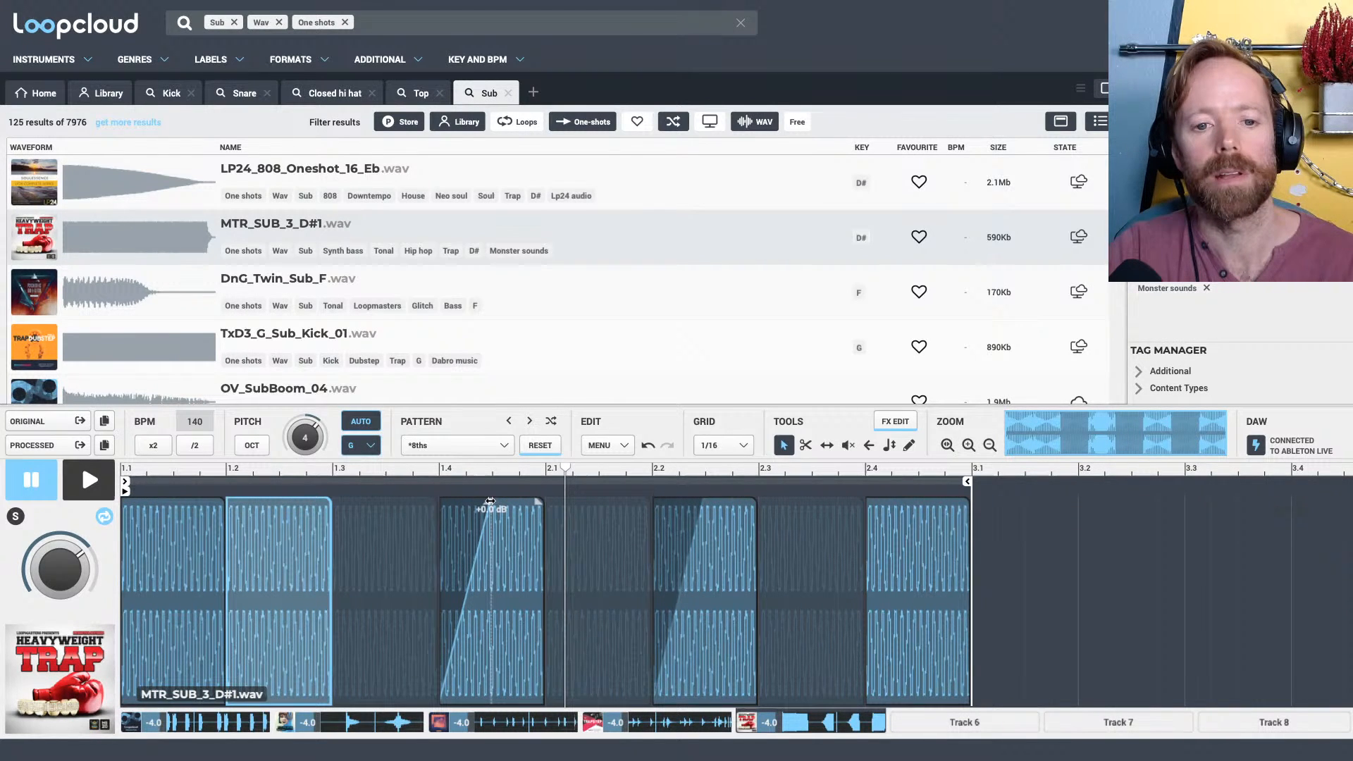
pyautogui.click(659, 502)
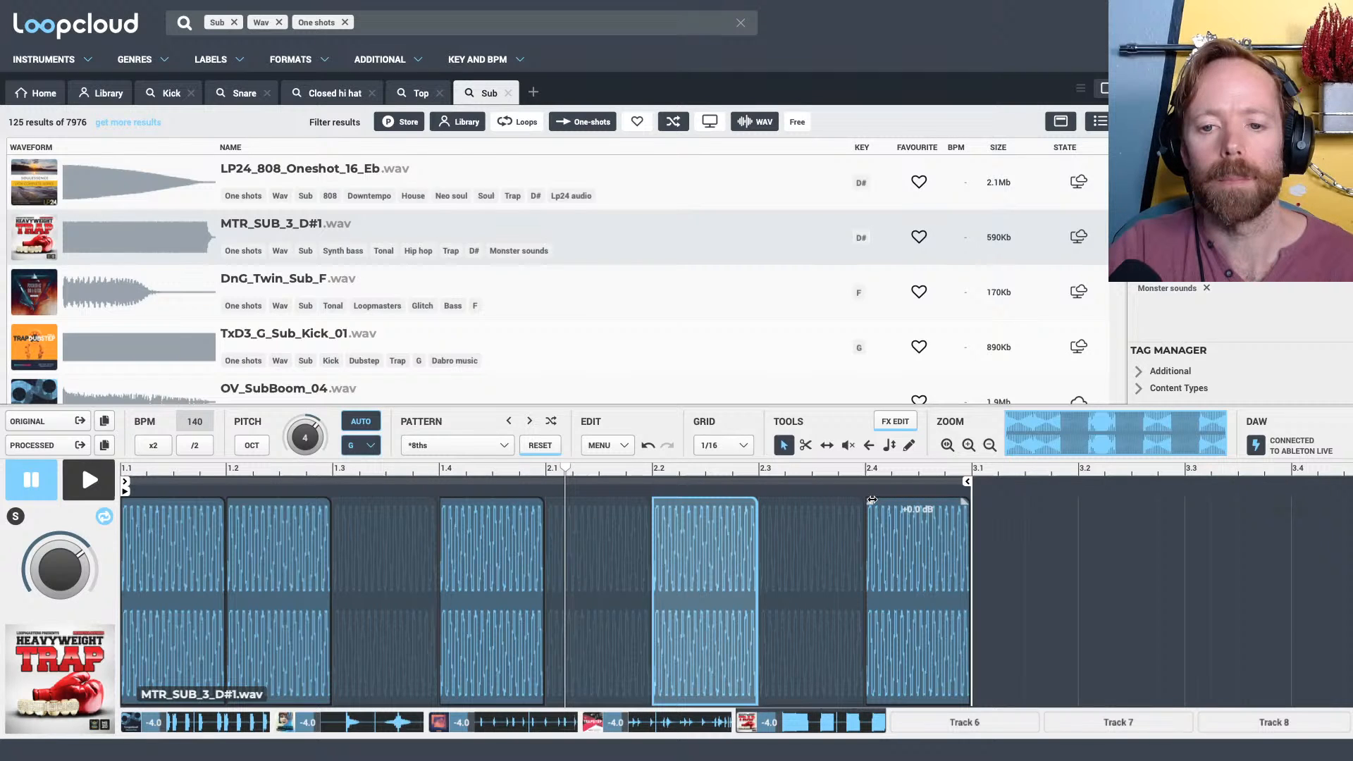
# Save the current sub pattern as a user preset named AAA Bass
pyautogui.click(623, 445)
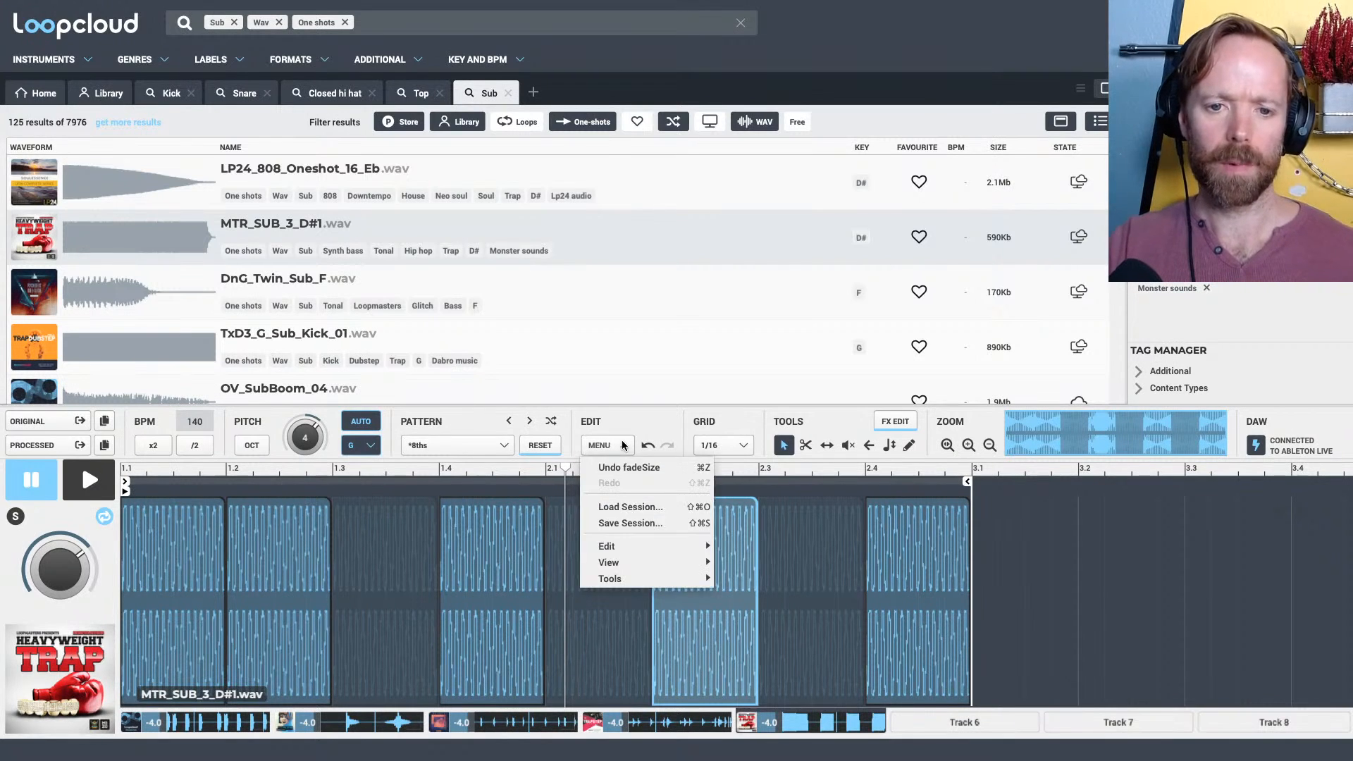
pyautogui.click(603, 444)
pyautogui.click(499, 445)
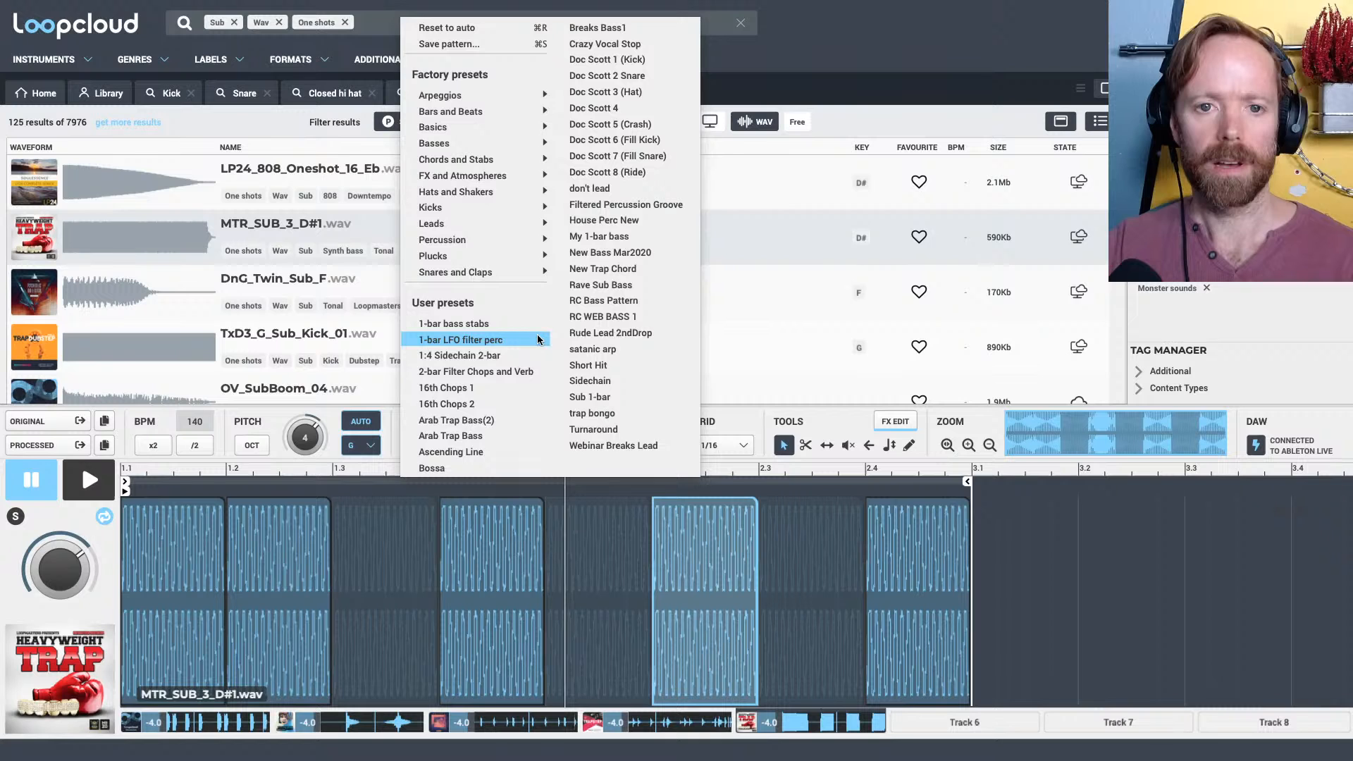
pyautogui.press('super+s')
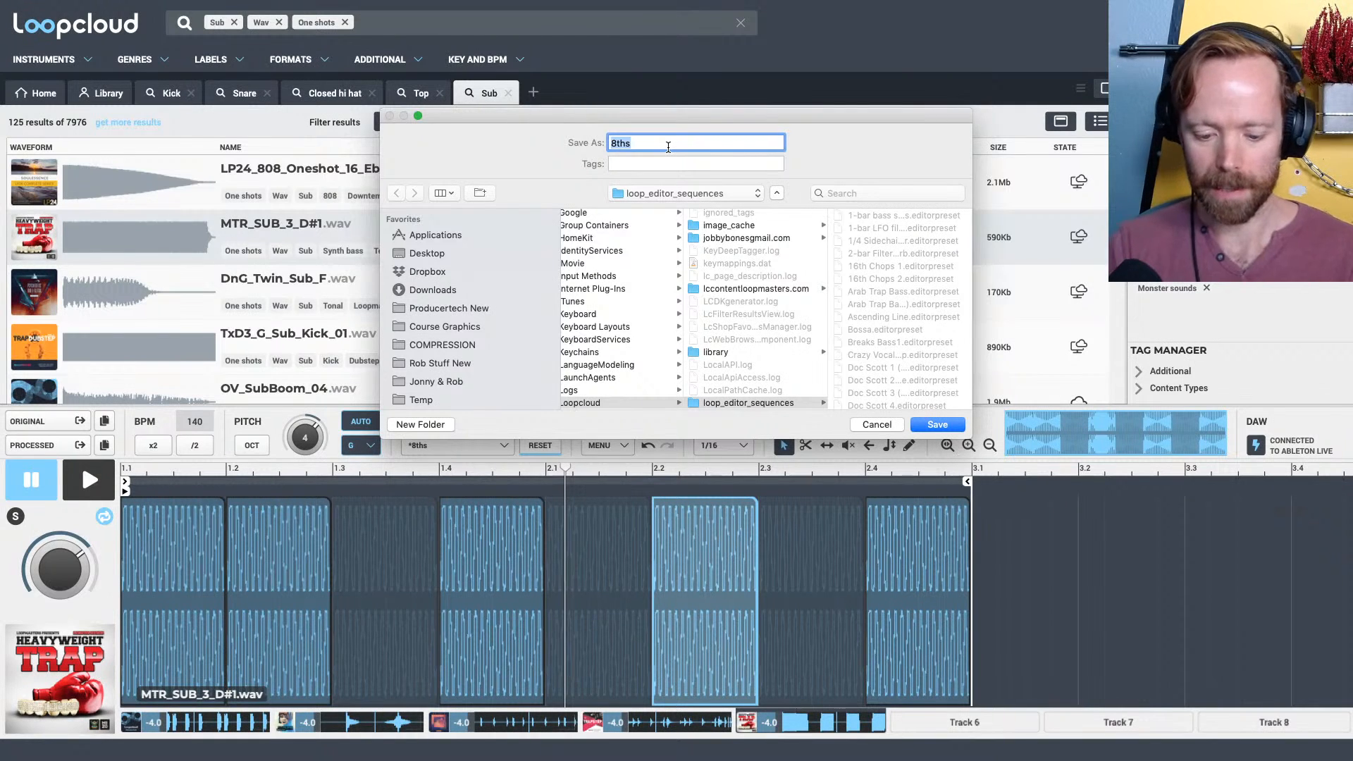
pyautogui.write('AAA Bass')
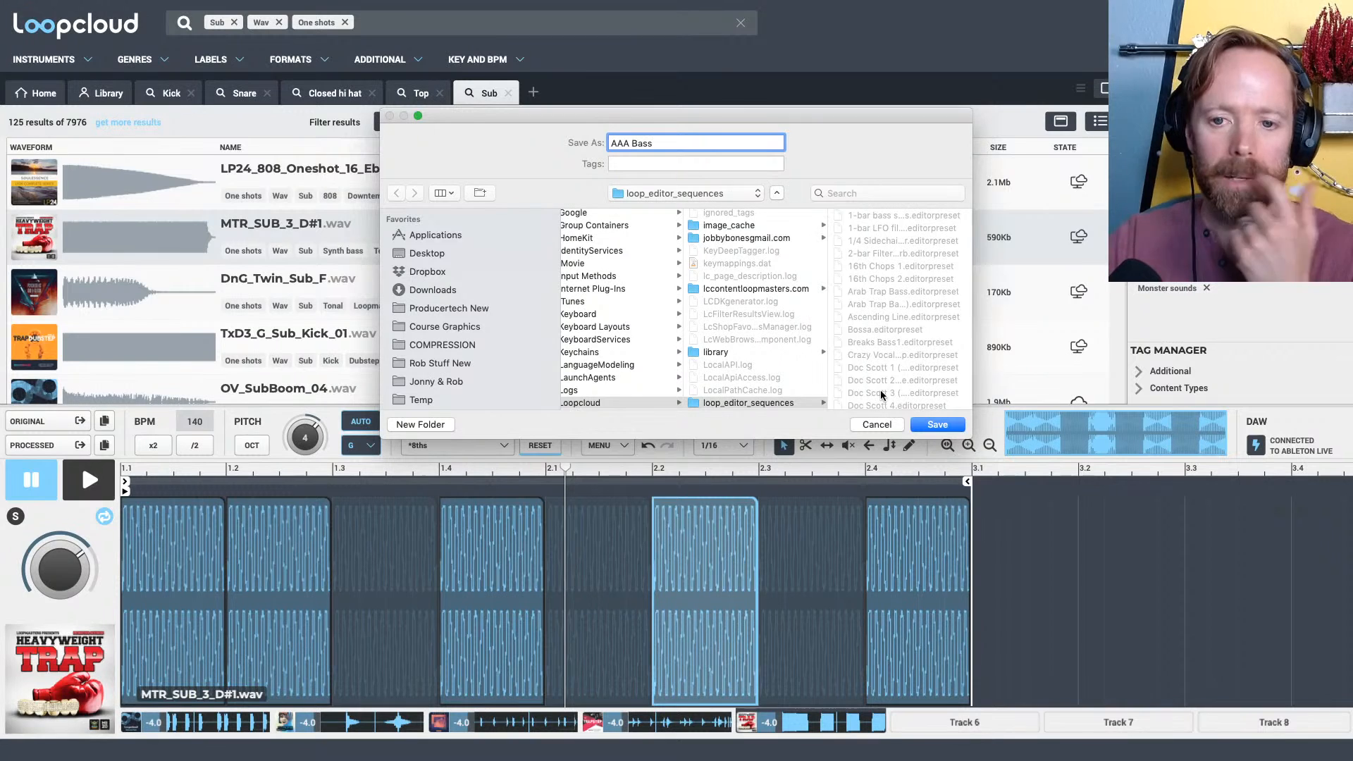
pyautogui.click(940, 425)
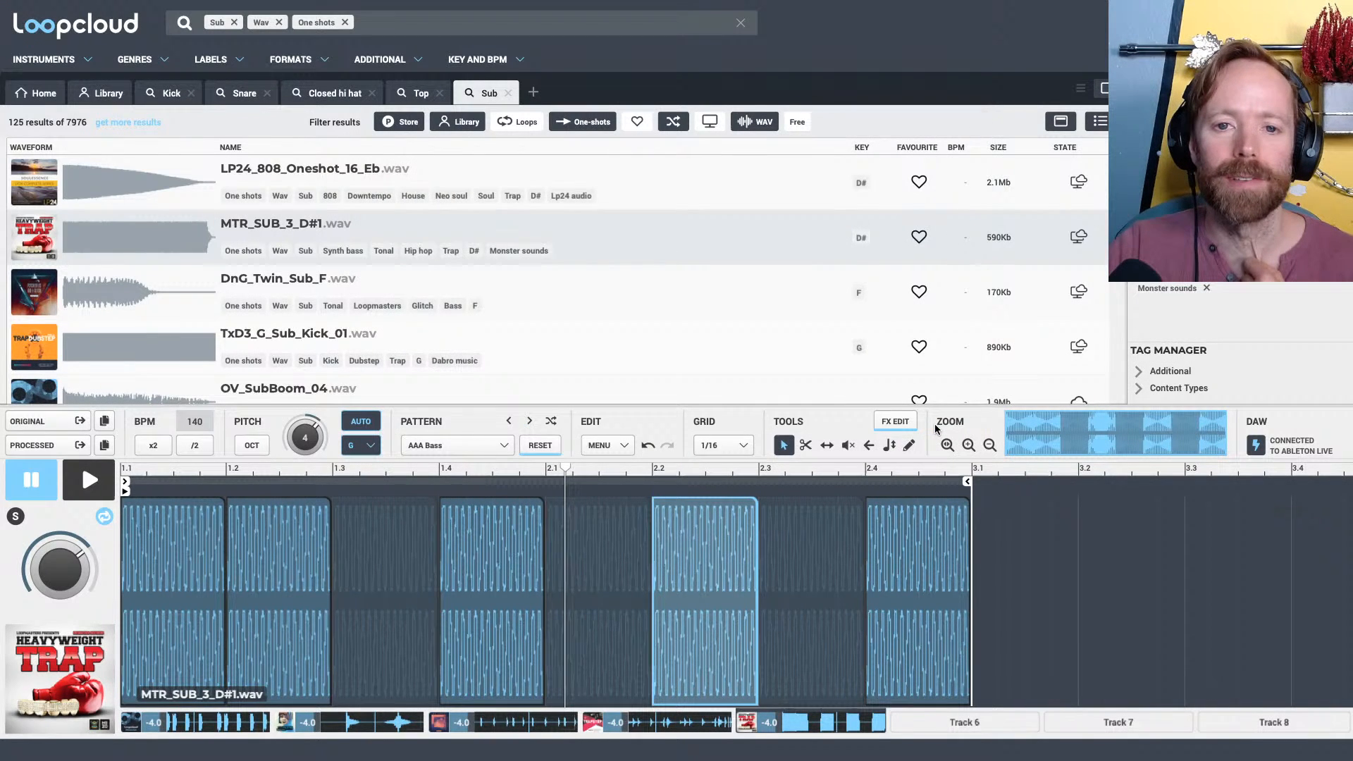
# Mute the sub track and set up Track 6 with the AAA Bass pattern playing DnG_Twin_Sub_F
pyautogui.click(967, 724)
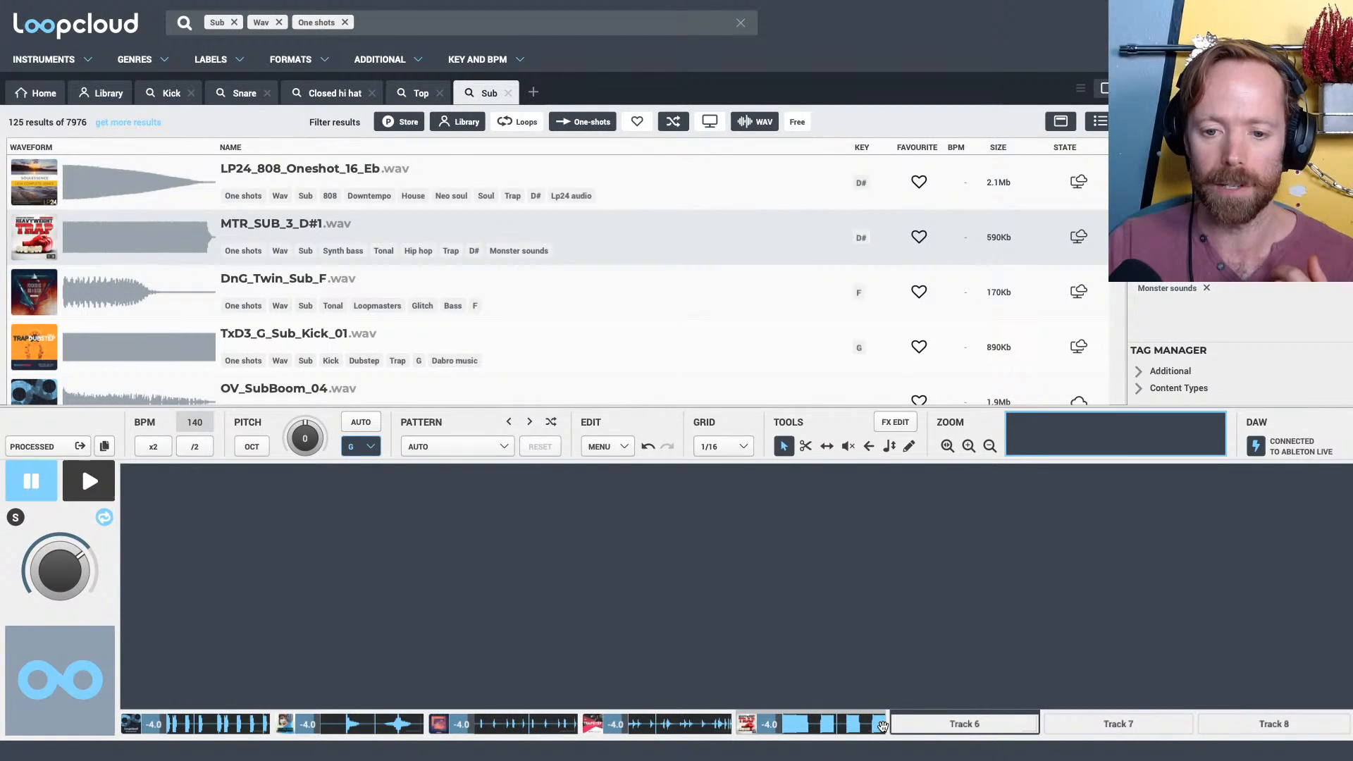
pyautogui.click(878, 725)
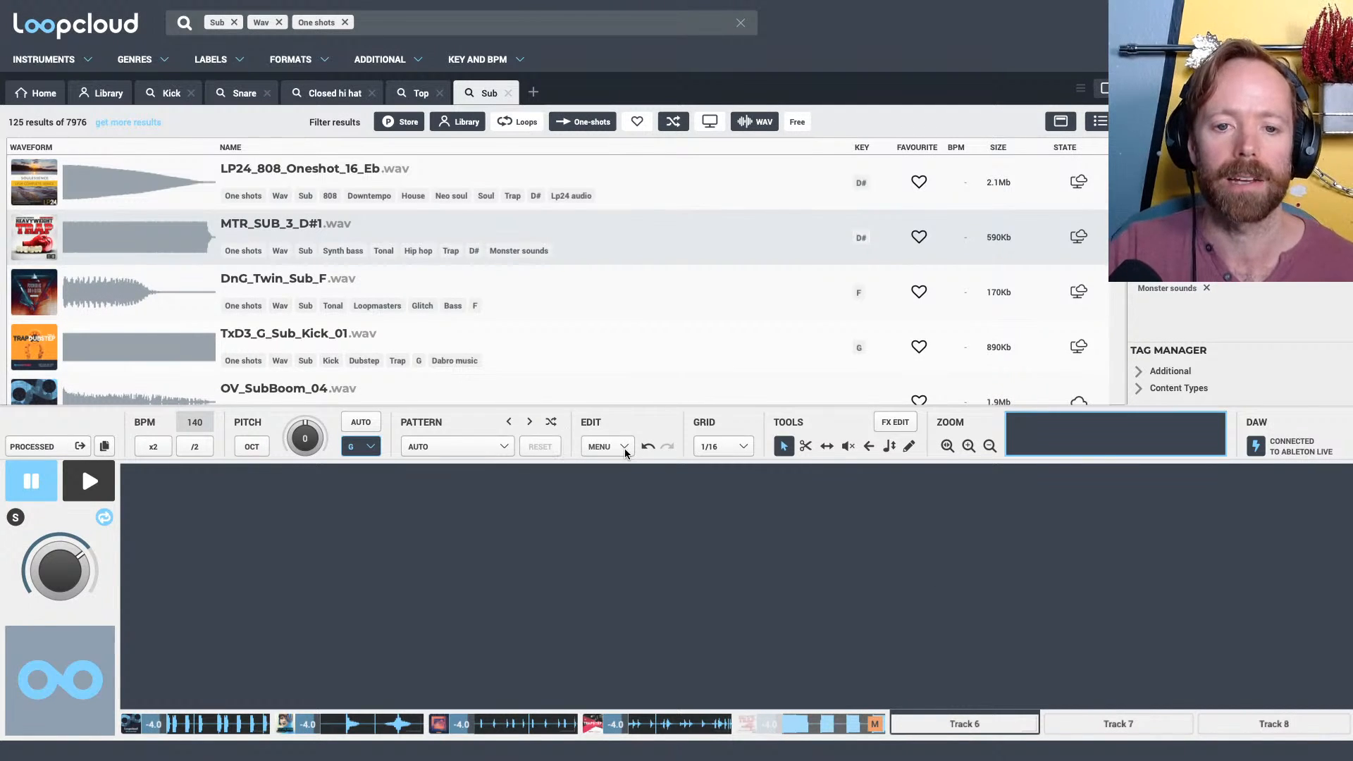
pyautogui.click(485, 452)
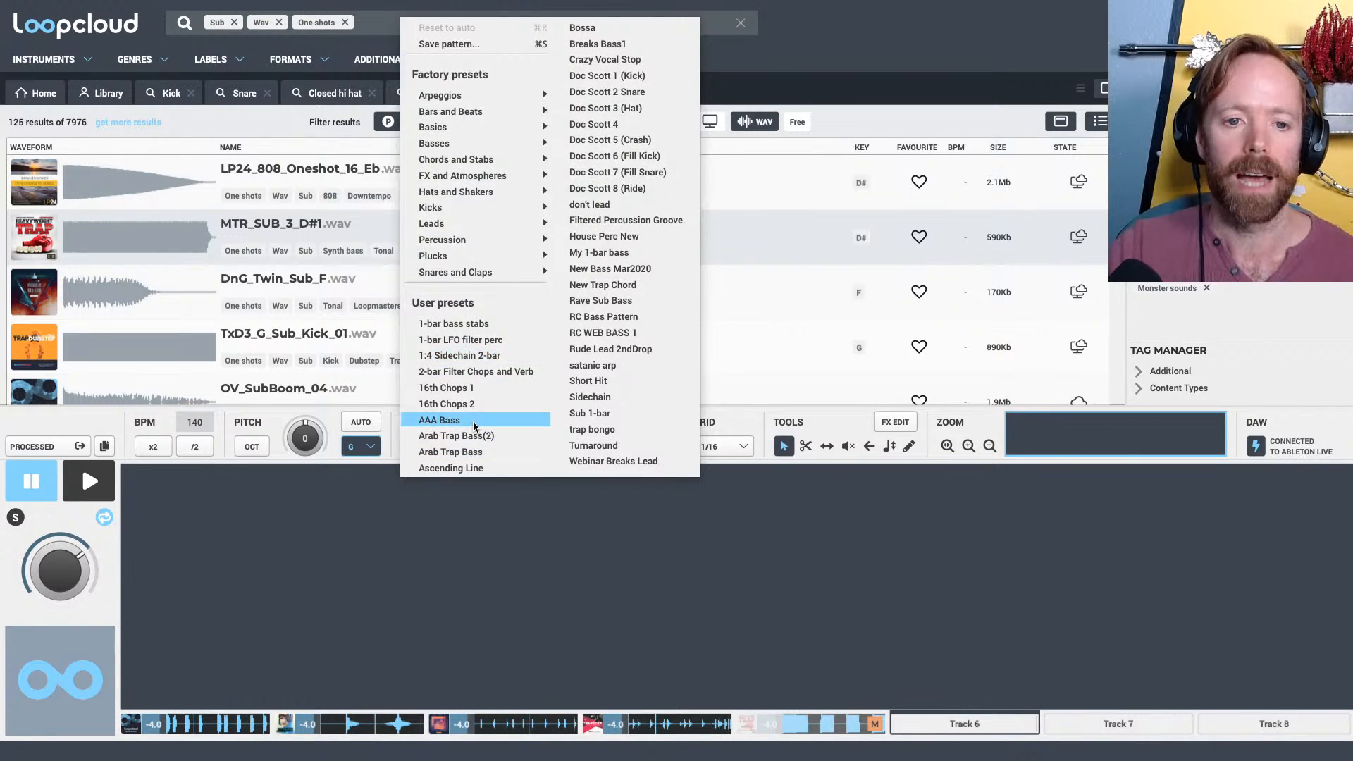
pyautogui.click(474, 422)
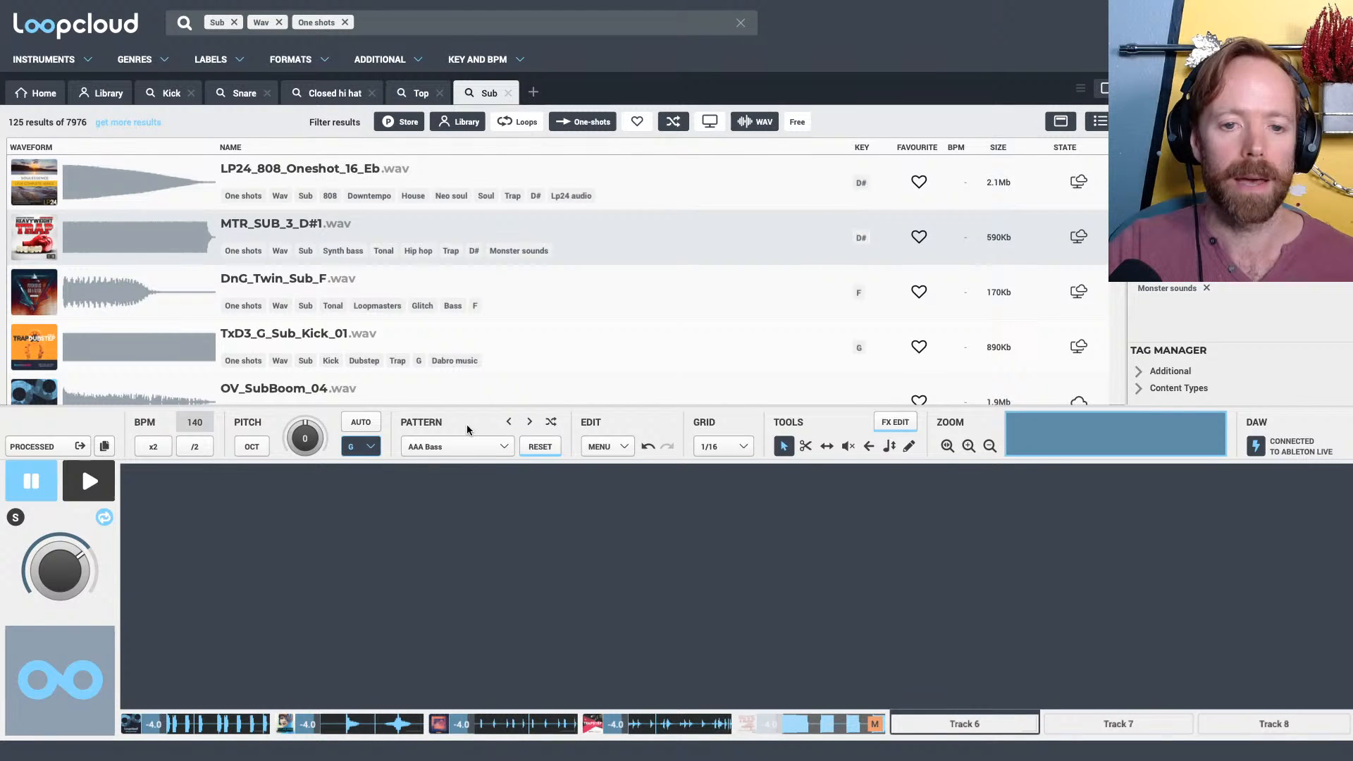
pyautogui.press('Down')
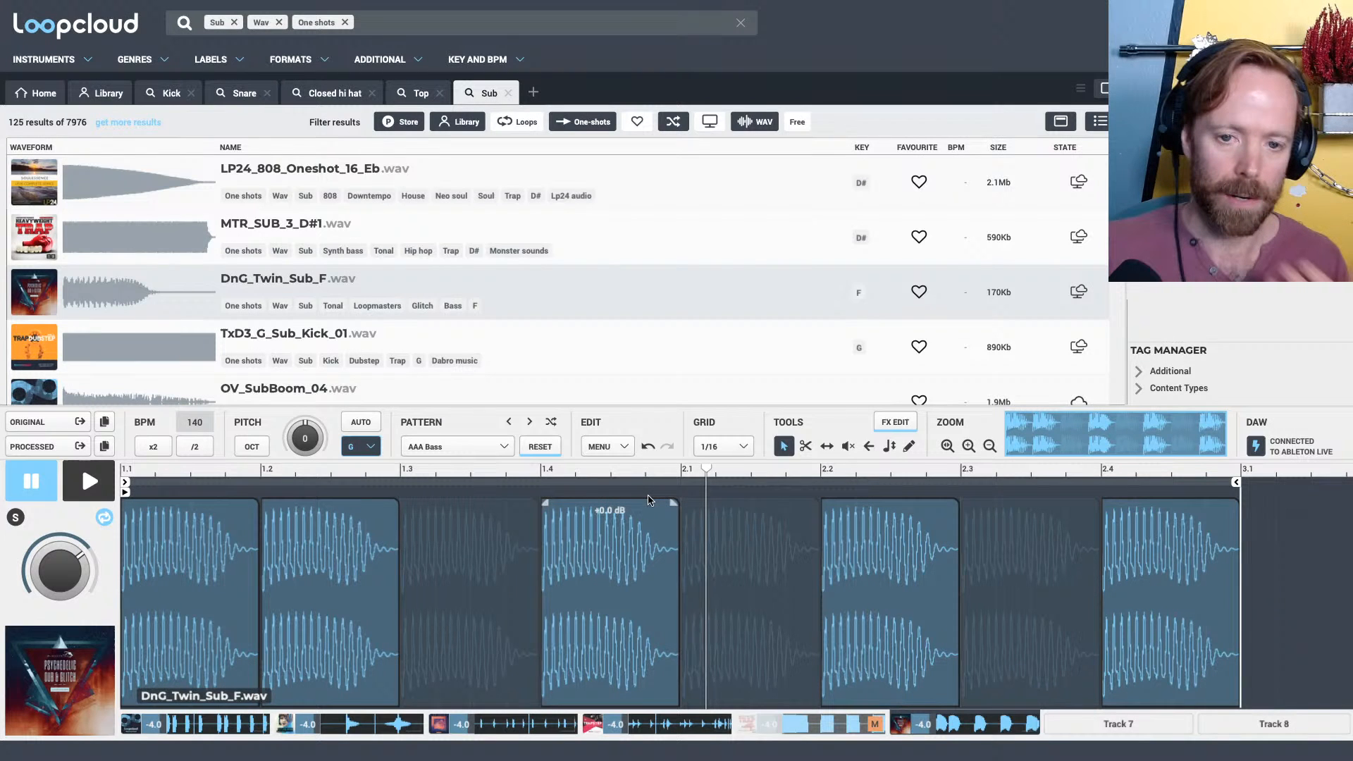
# Search for Bass loops in a new search tab and turn on automatic pitch matching to G for Track 6
pyautogui.click(532, 94)
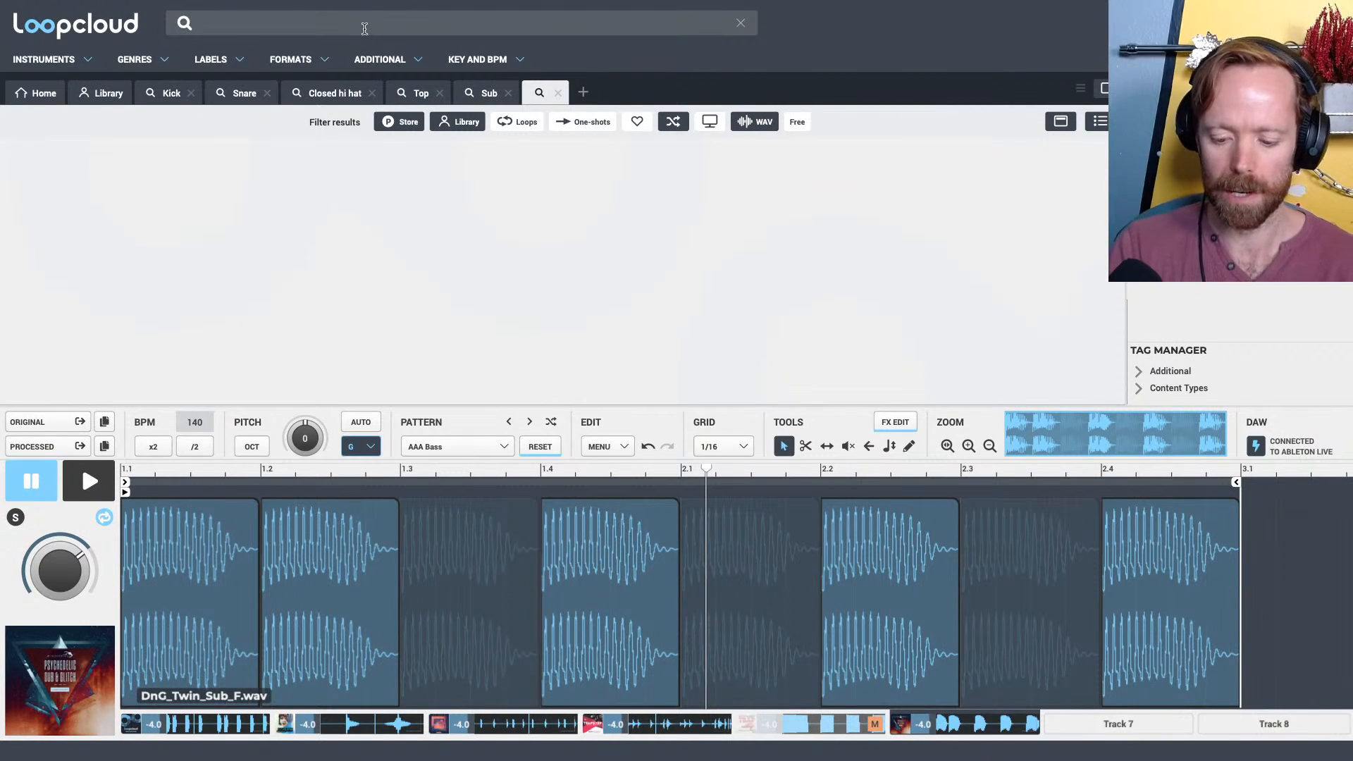
pyautogui.write('bass')
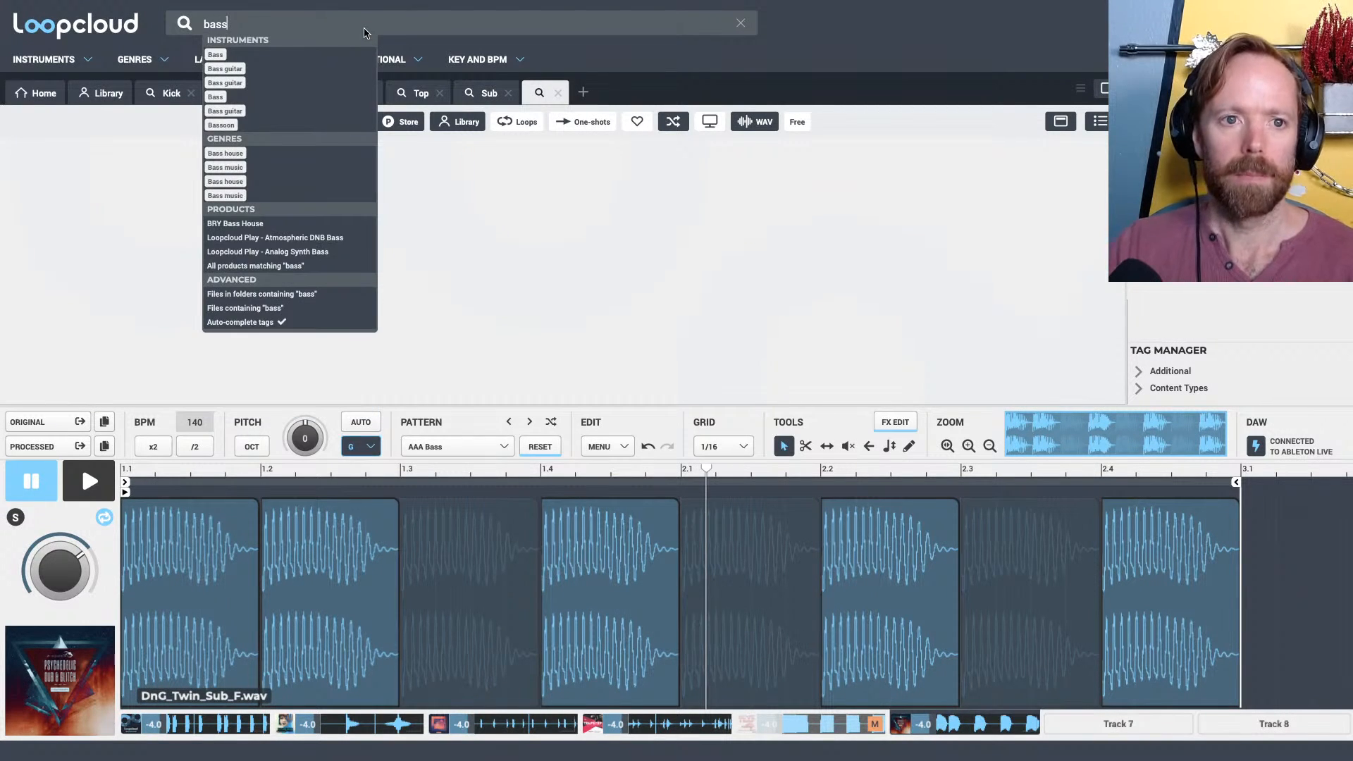
pyautogui.click(215, 54)
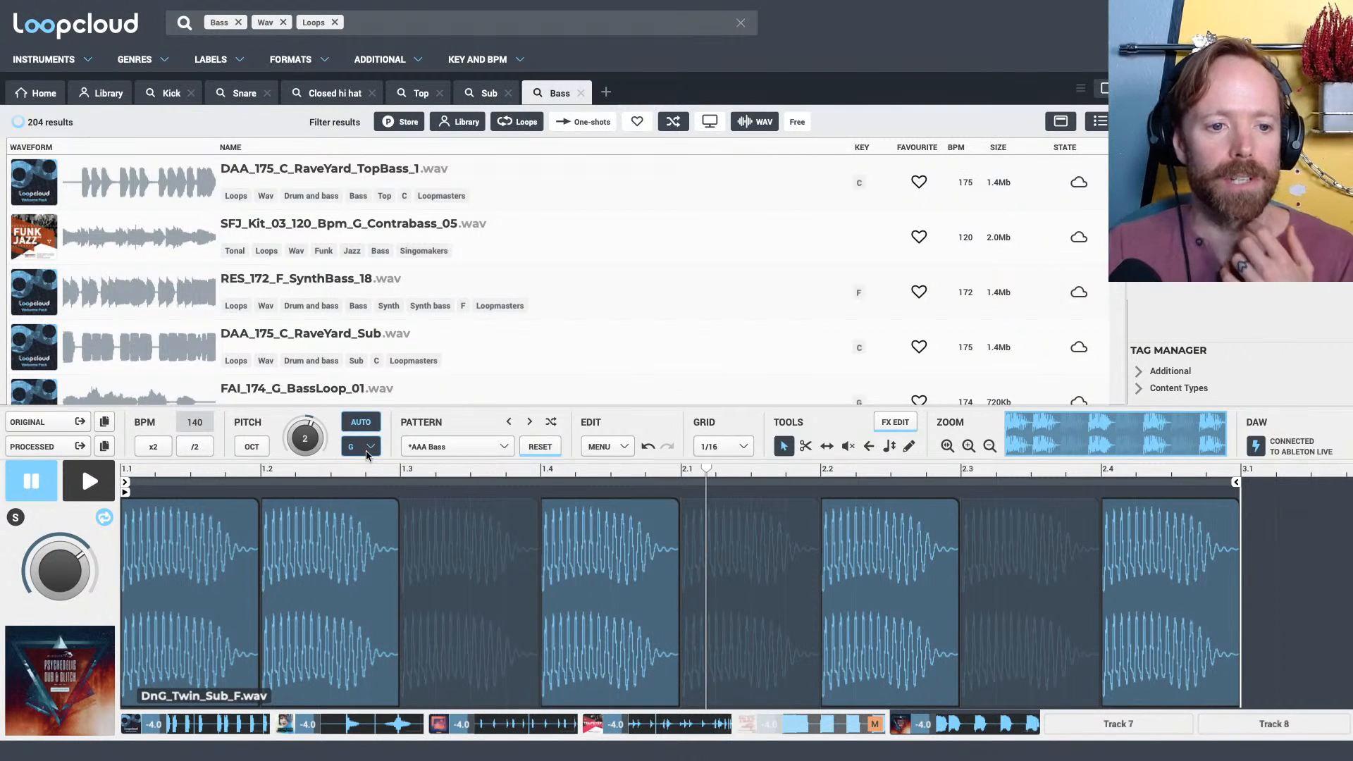
# Try the SFJ_Kit_03_120_Bpm_G_Contrabass_05 loop on Track 6 and browse the other bass results
pyautogui.click(302, 235)
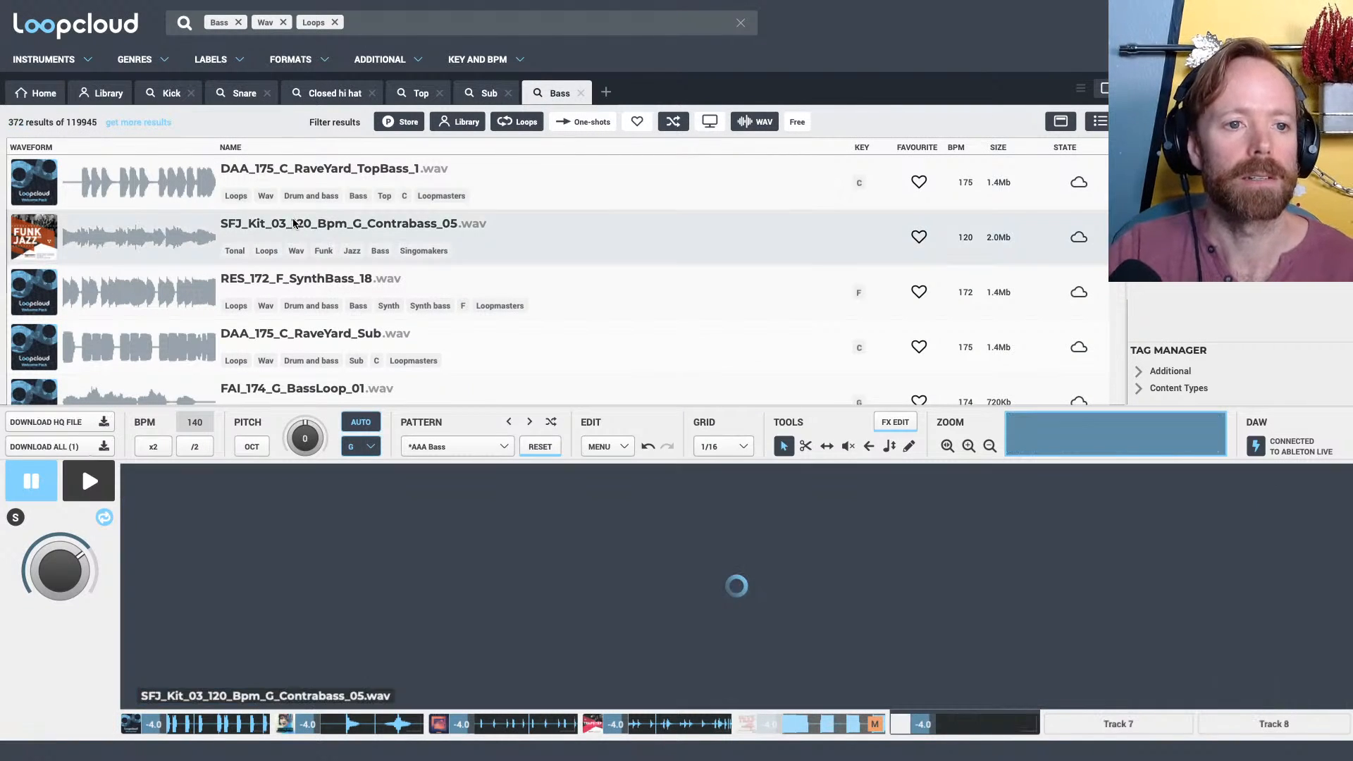
pyautogui.scroll(-5, 299, 248)
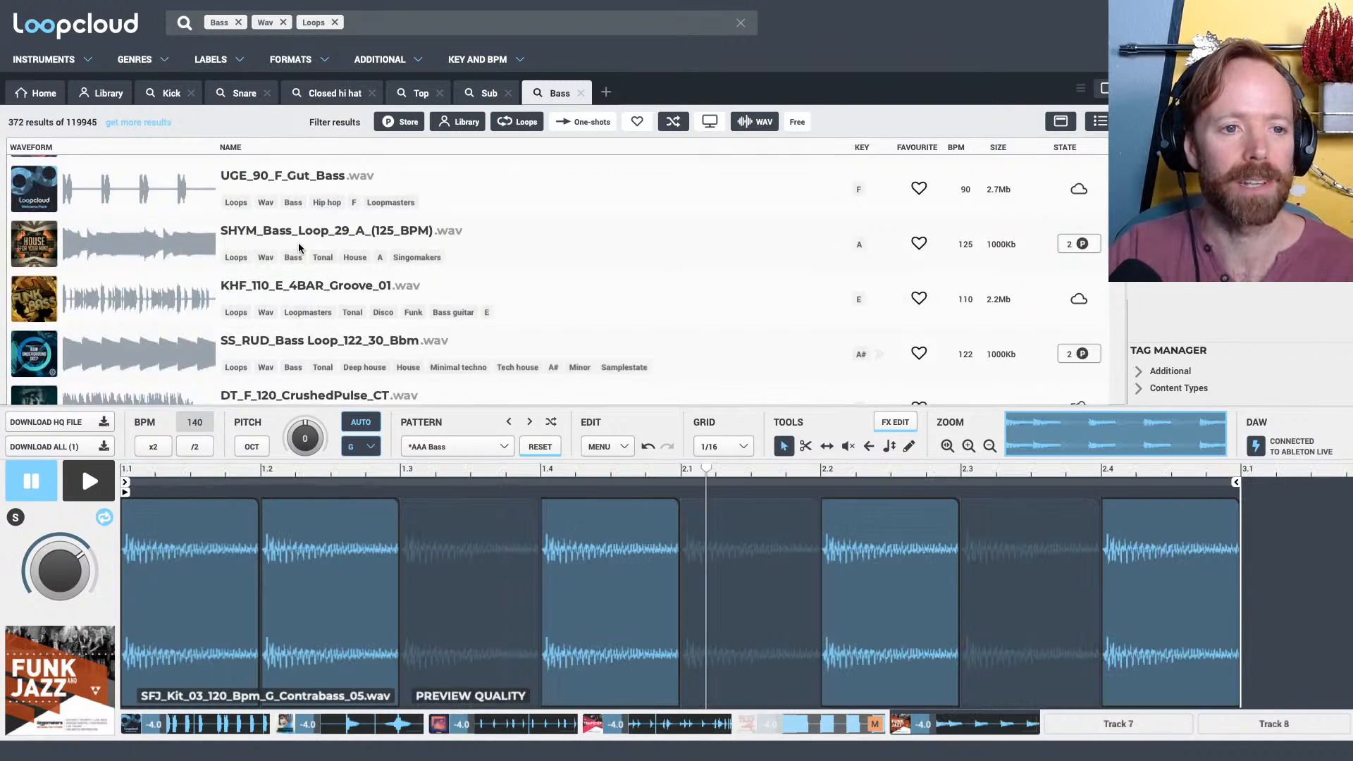
pyautogui.scroll(5, 299, 248)
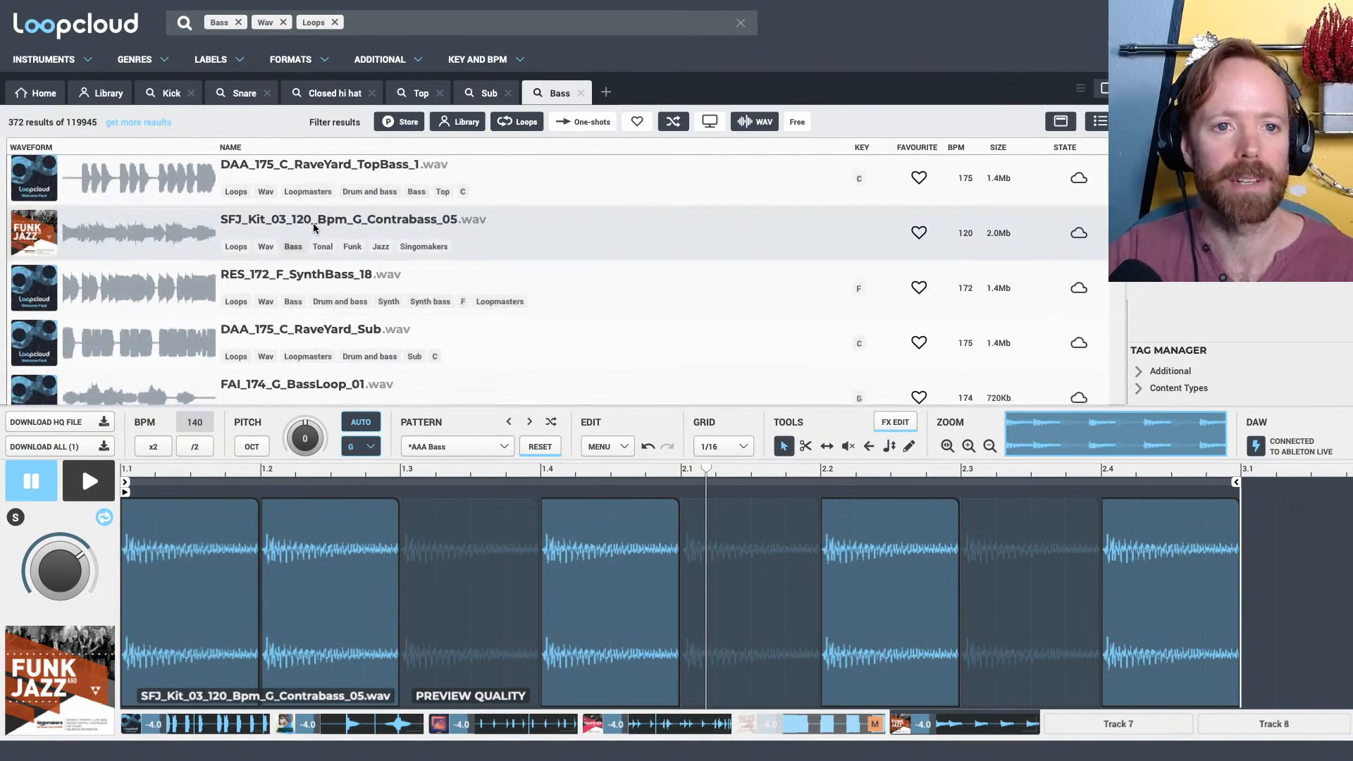
# Narrow the bass loop search to the Drum and bass genre
pyautogui.click(378, 17)
pyautogui.write('drum')
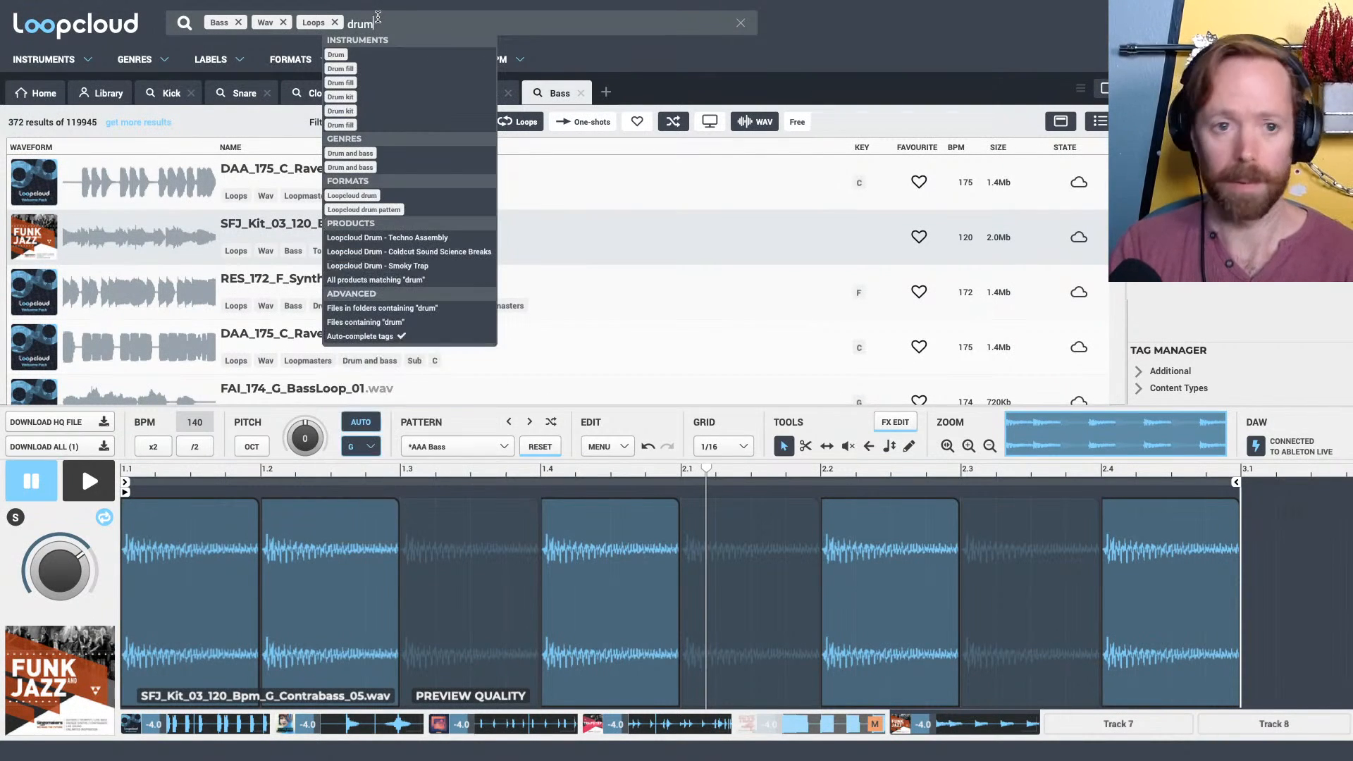
pyautogui.click(355, 152)
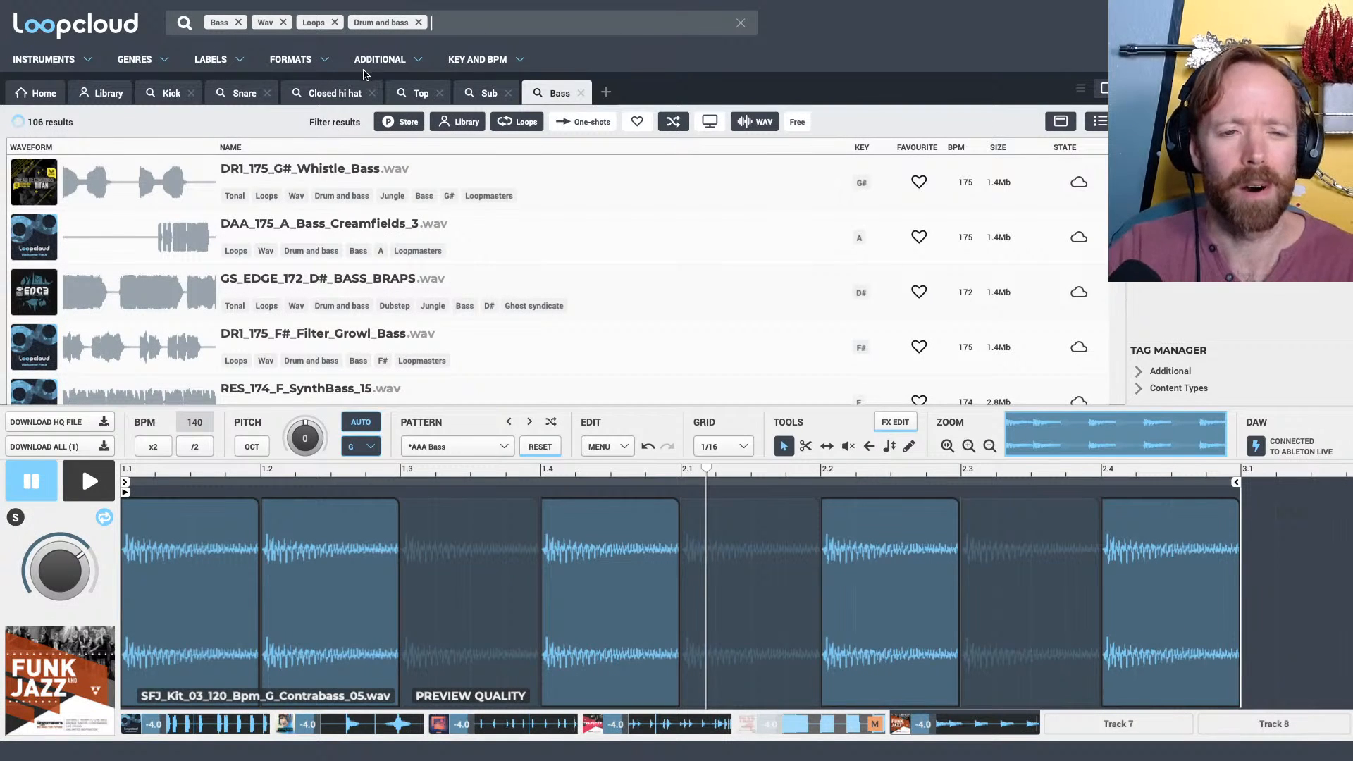
# Solo Track 6 and audition DR1_175_A_TalkVowels_Bass_01, DHN2_174_G#_Bass Loop_54_FRK and RES_170_A#_SynthBass_01 on it
pyautogui.scroll(-3, 345, 289)
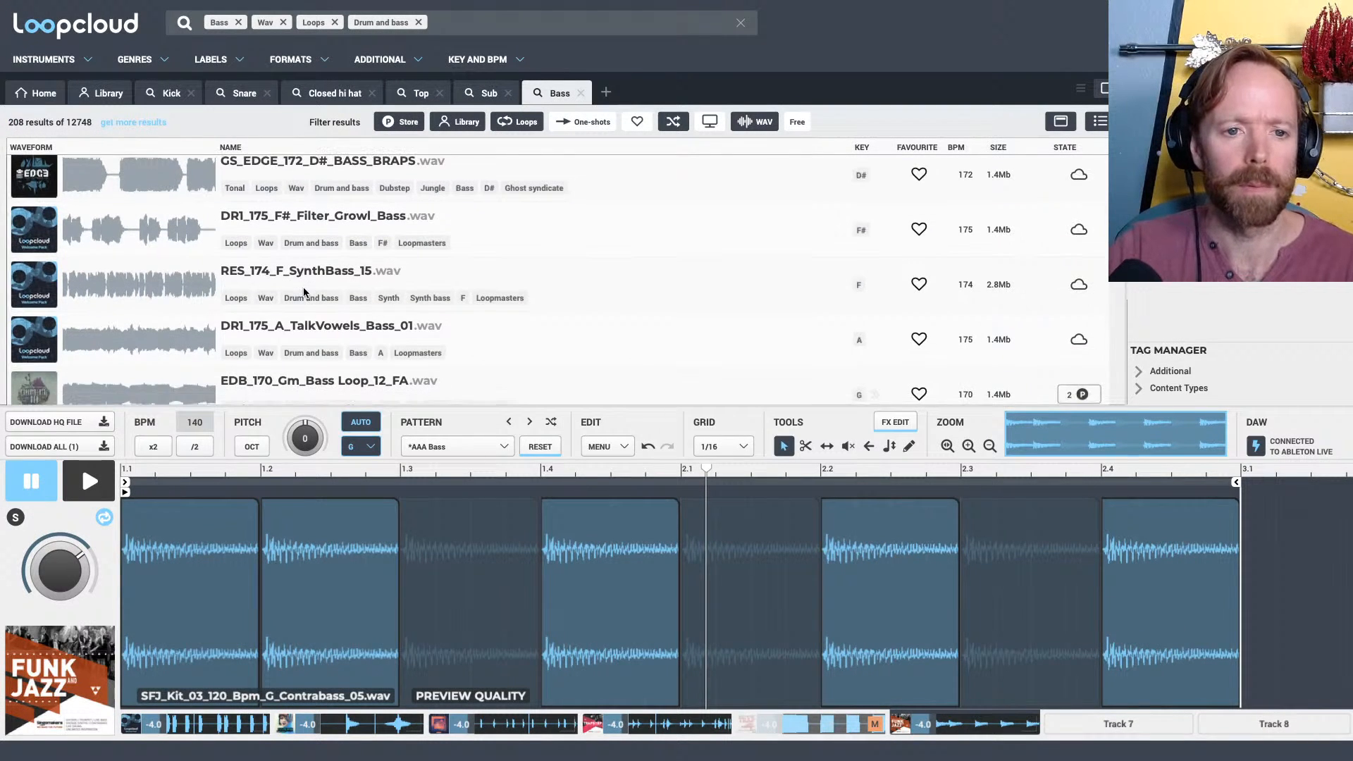
pyautogui.scroll(-2, 305, 292)
pyautogui.click(298, 243)
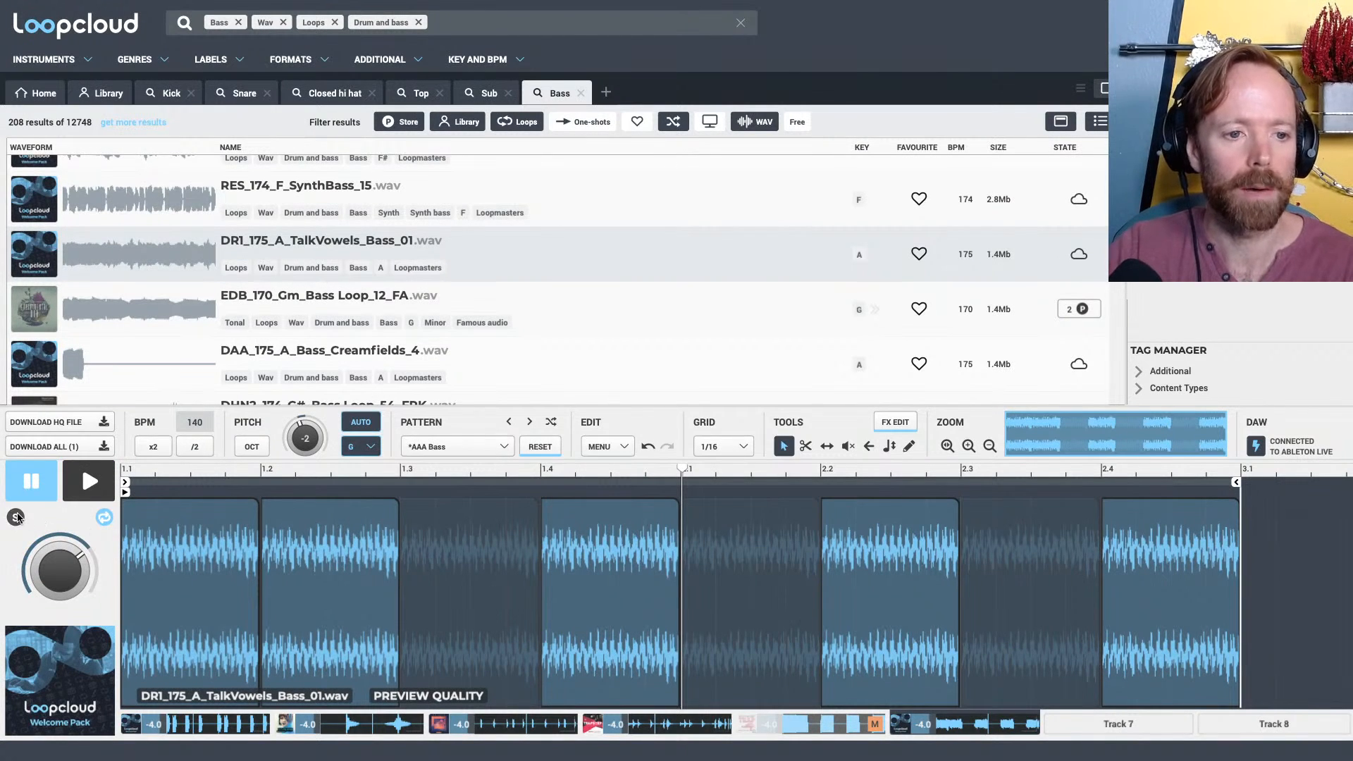
pyautogui.scroll(-3, 346, 282)
pyautogui.click(303, 294)
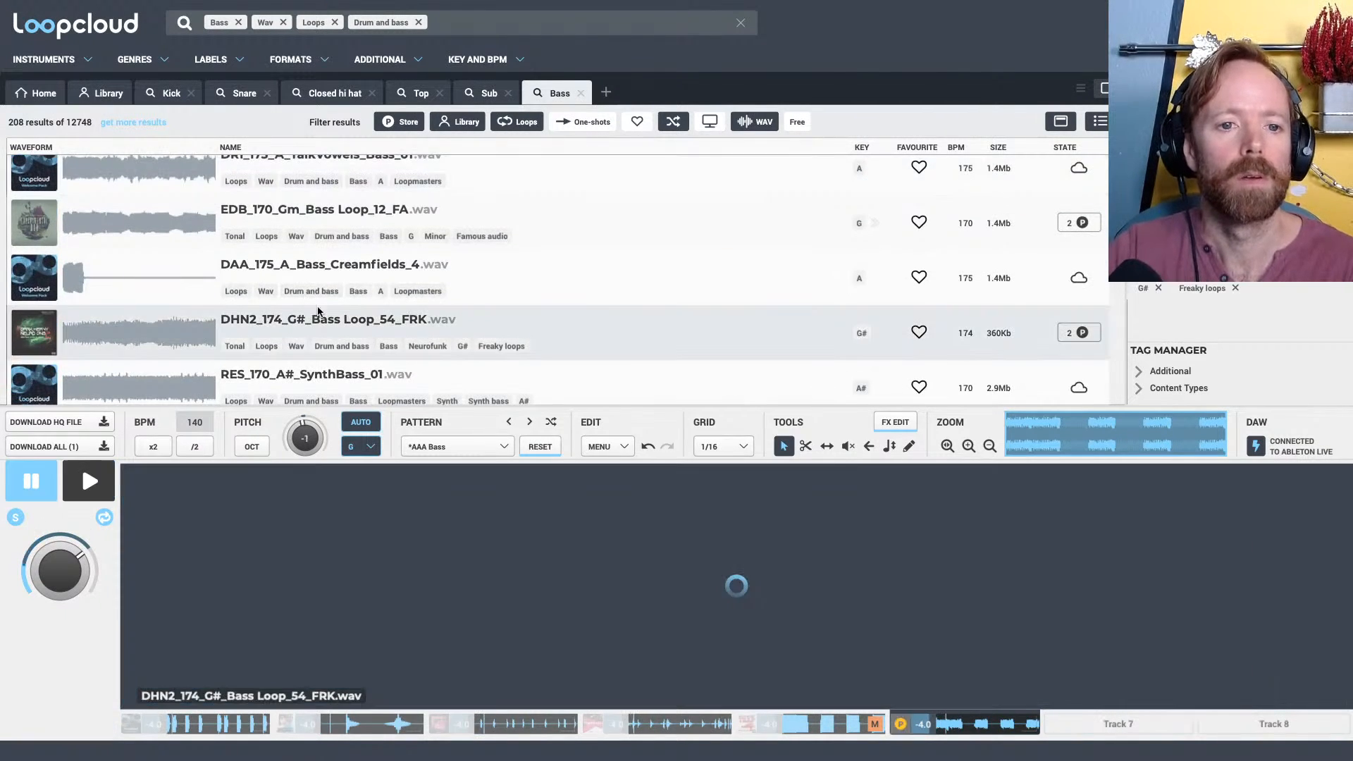
pyautogui.click(330, 337)
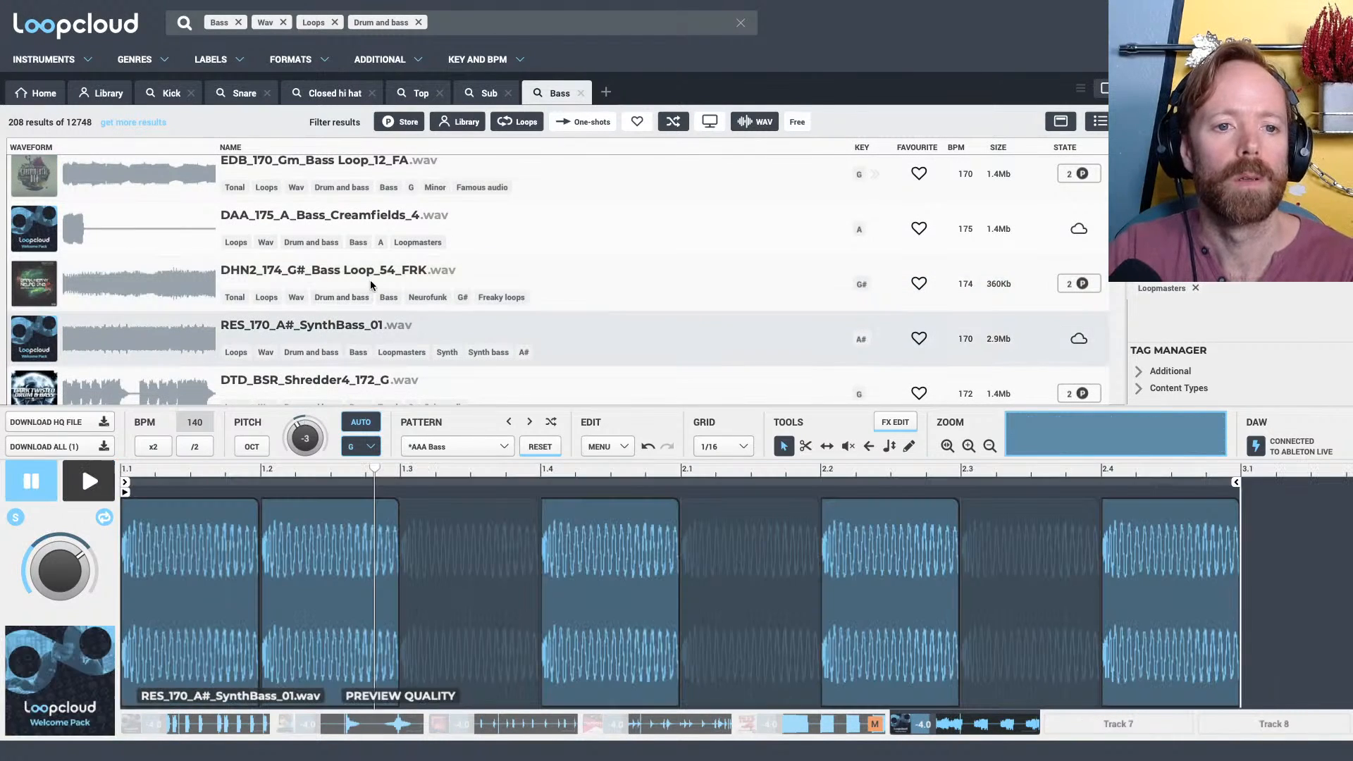
# Compare DTD_BSR_Shredder4_172_G with RES_170_A#_SynthBass_01 on Track 6 and stop playback
pyautogui.scroll(-2, 367, 282)
pyautogui.click(366, 280)
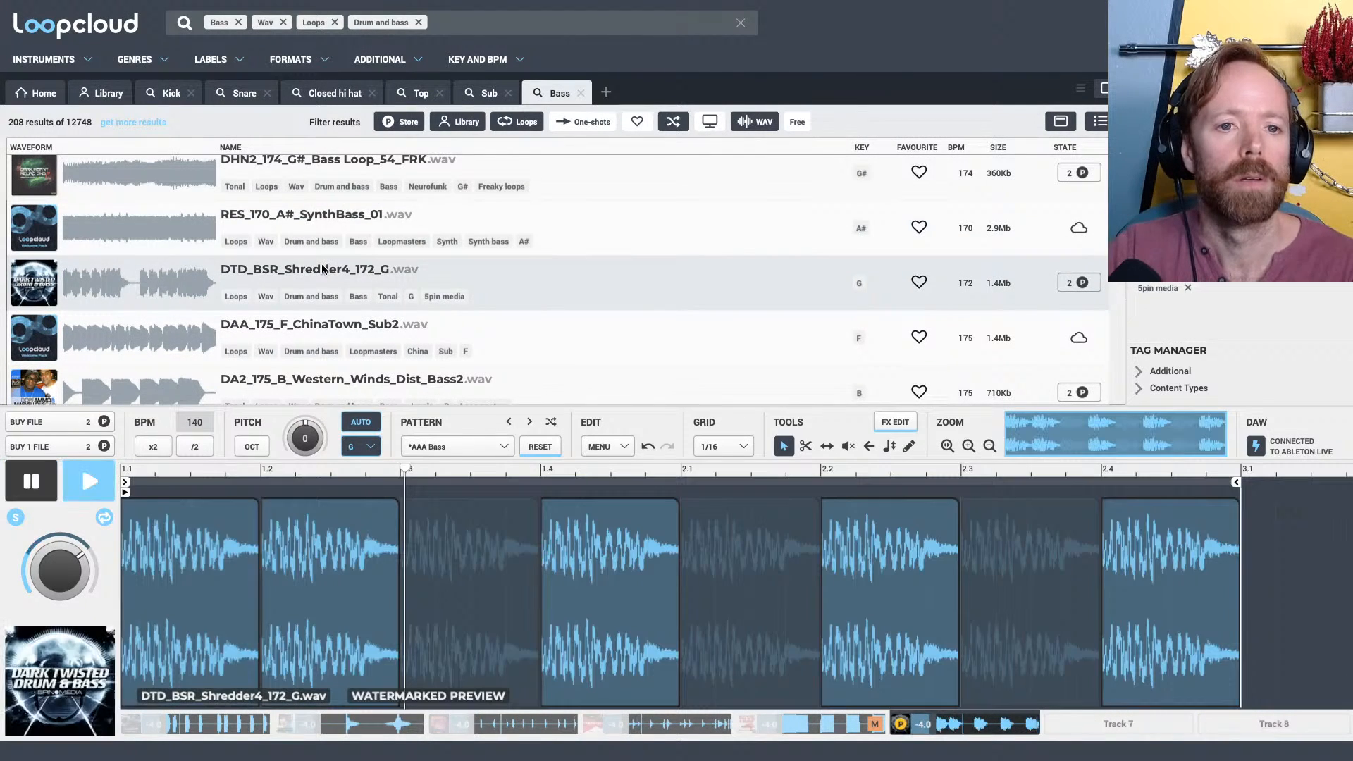
pyautogui.click(307, 221)
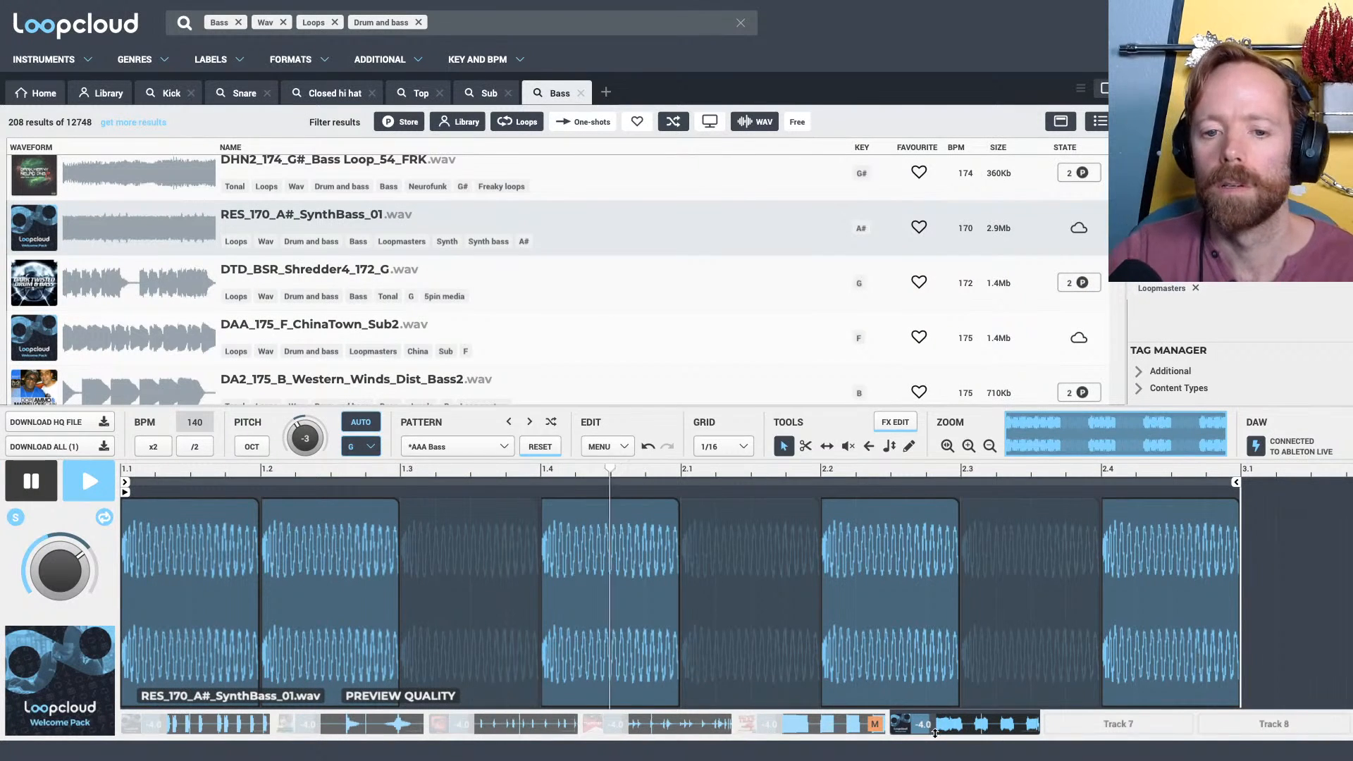
pyautogui.press('space')
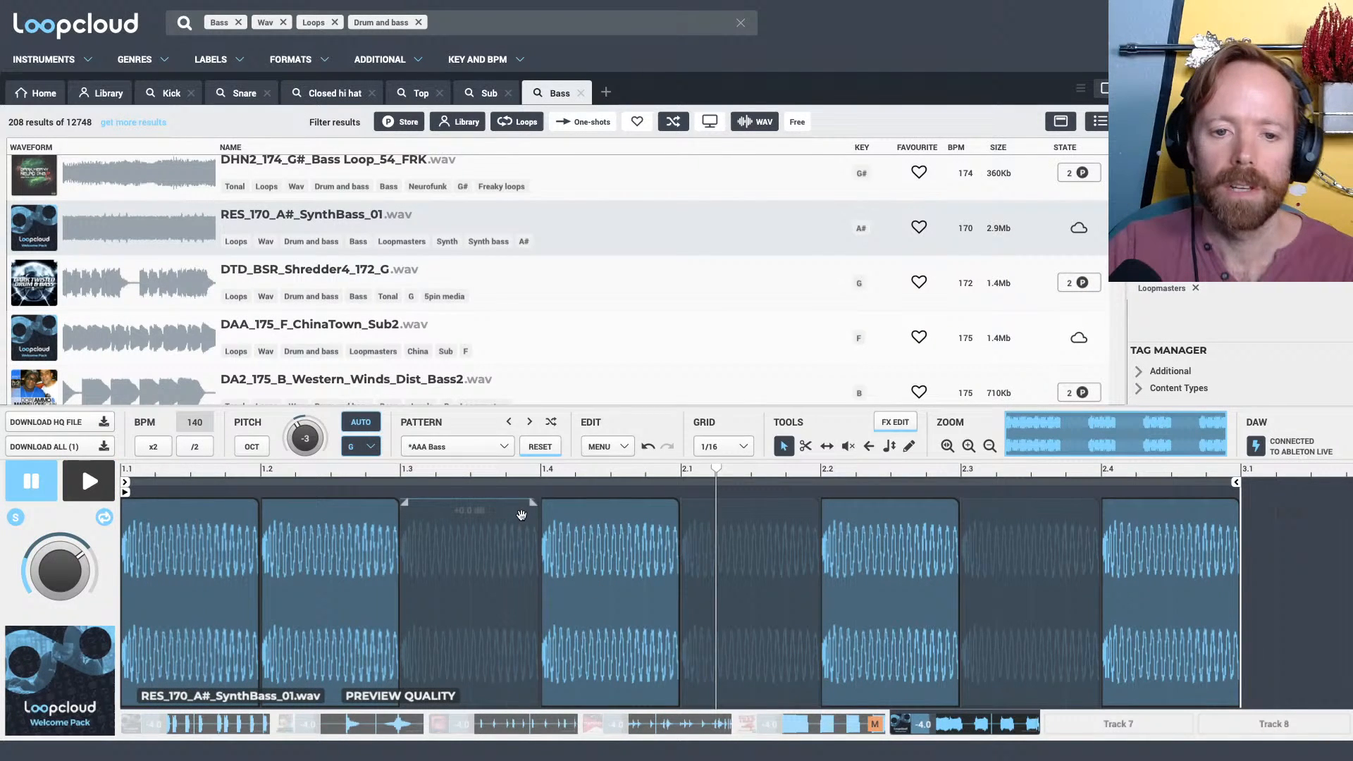
# Audition EED_BassLoop_175_G_04, VRX_Bass_172_F_Dardio_FA and LUK_95_C_Pad_Syn_Bass on Track 6
pyautogui.scroll(-5, 444, 272)
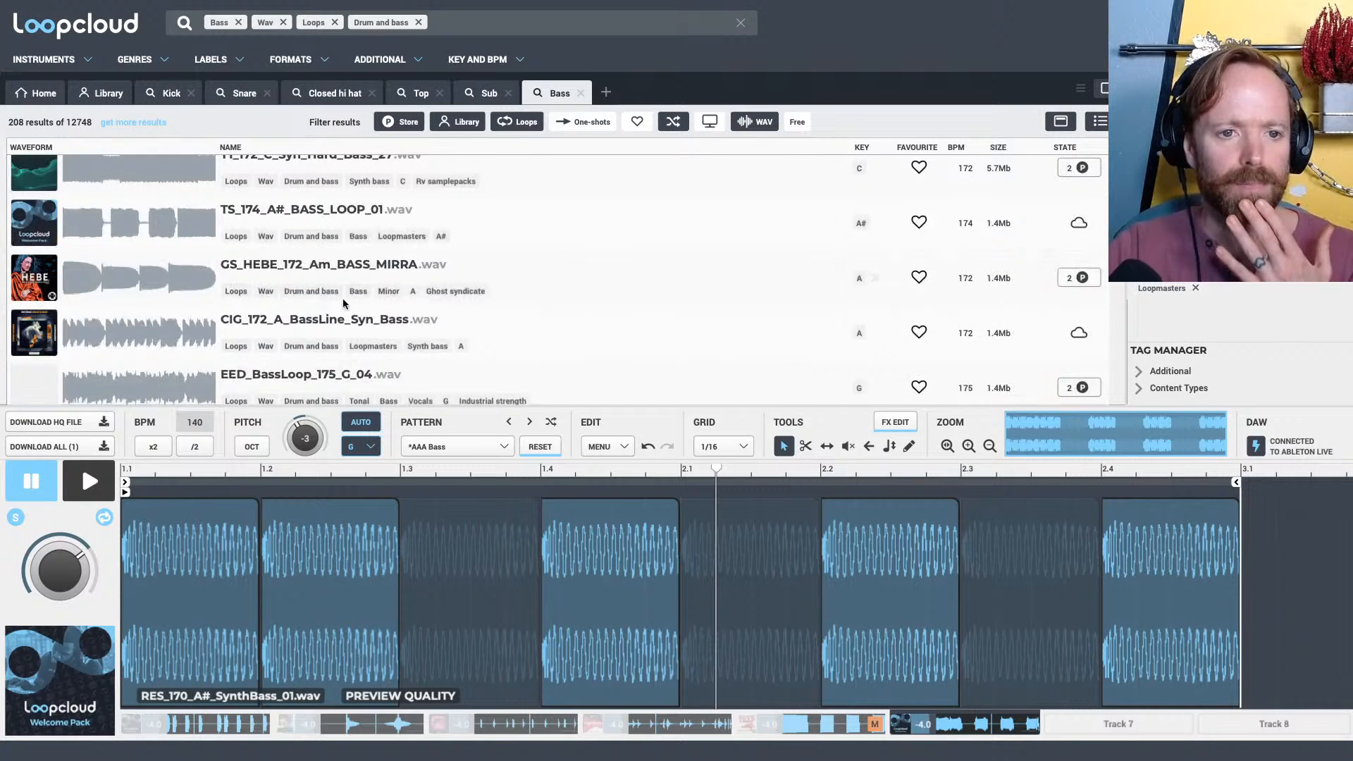
pyautogui.click(297, 336)
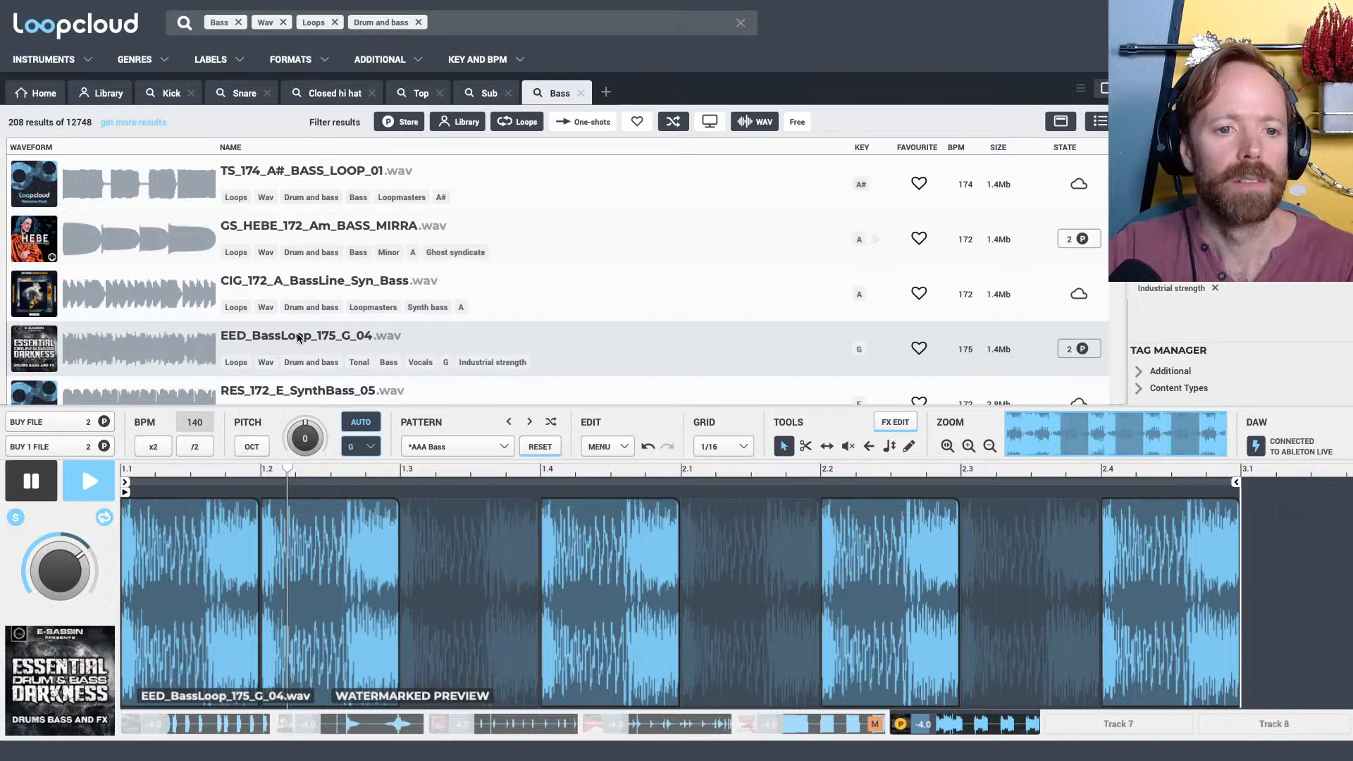
pyautogui.scroll(-3, 296, 336)
pyautogui.click(310, 229)
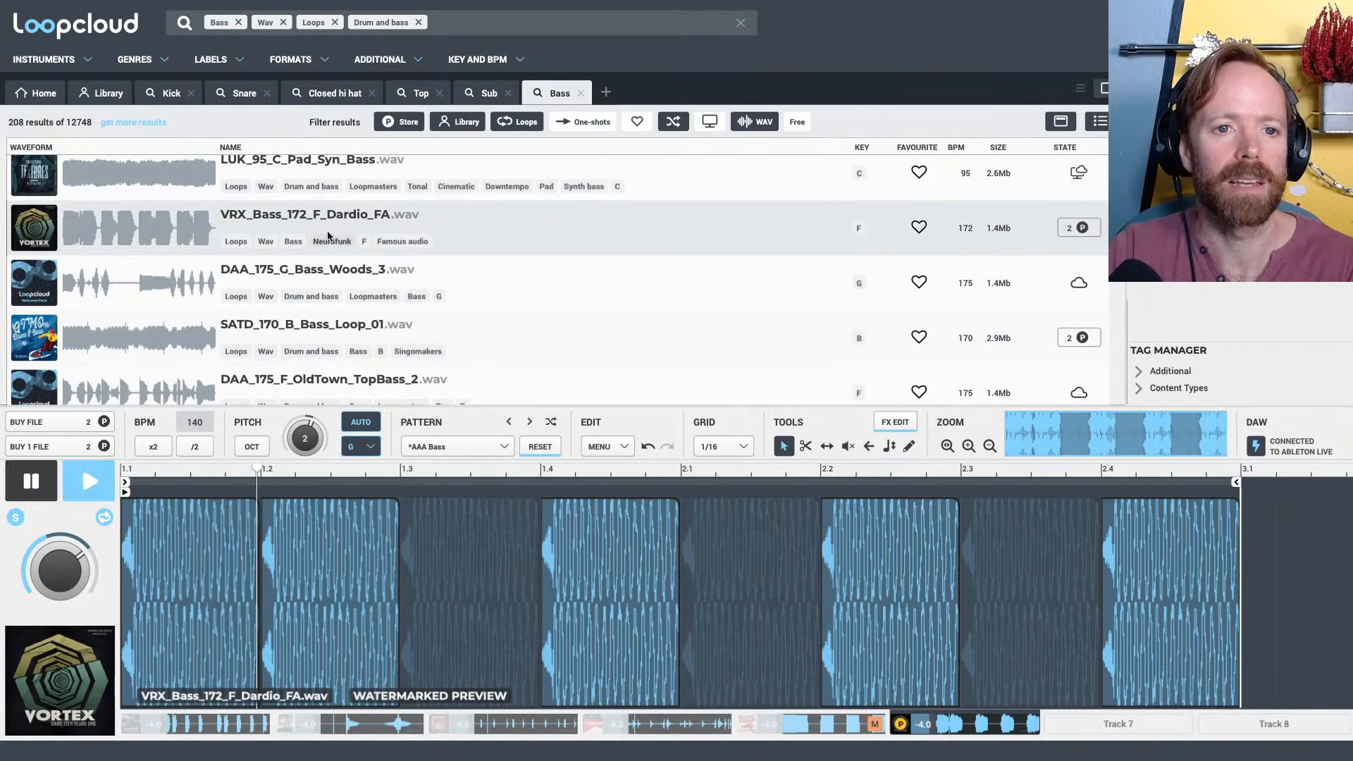
pyautogui.click(316, 166)
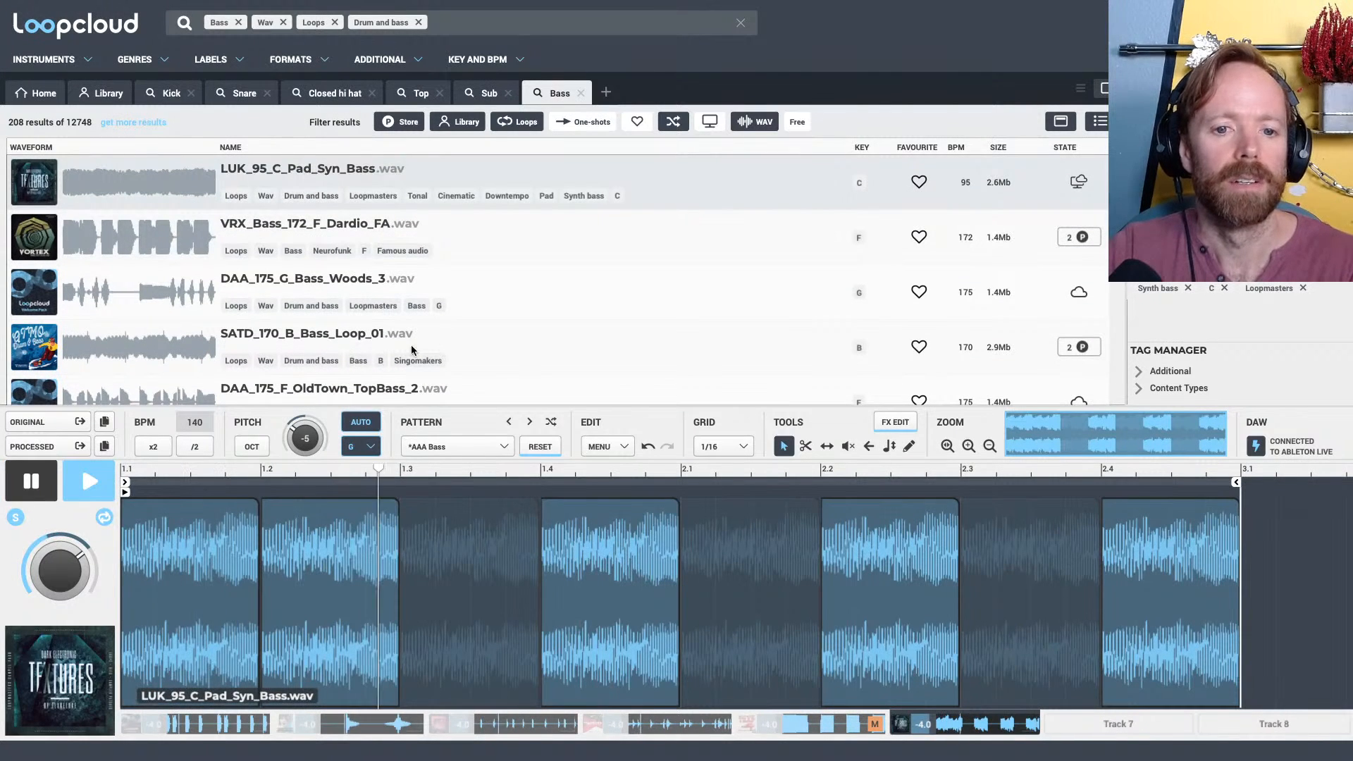
pyautogui.scroll(-5, 476, 266)
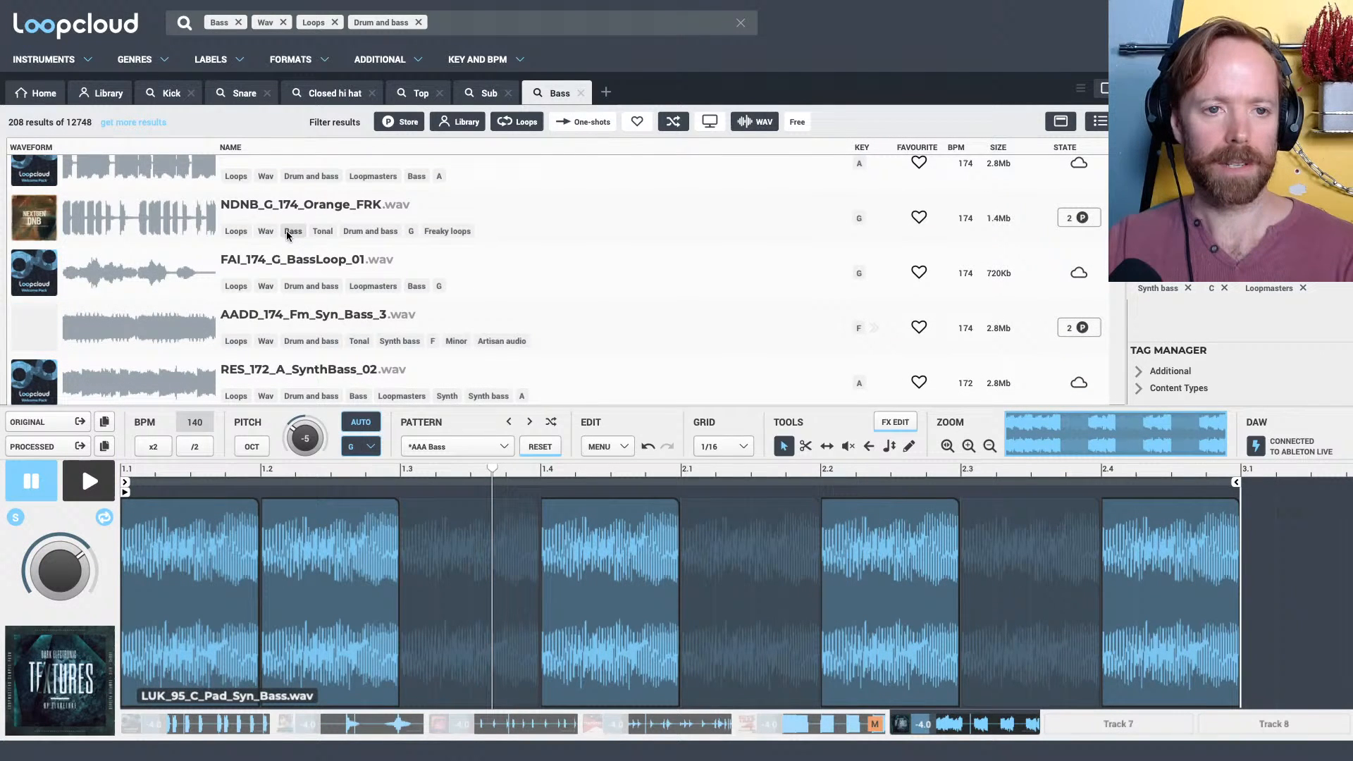
# Audition AADD_174_Fm_Syn_Bass_3 and GS_ENZMV2_172_D#_Bass_05_02 on Track 6, stopping playback after each
pyautogui.click(414, 318)
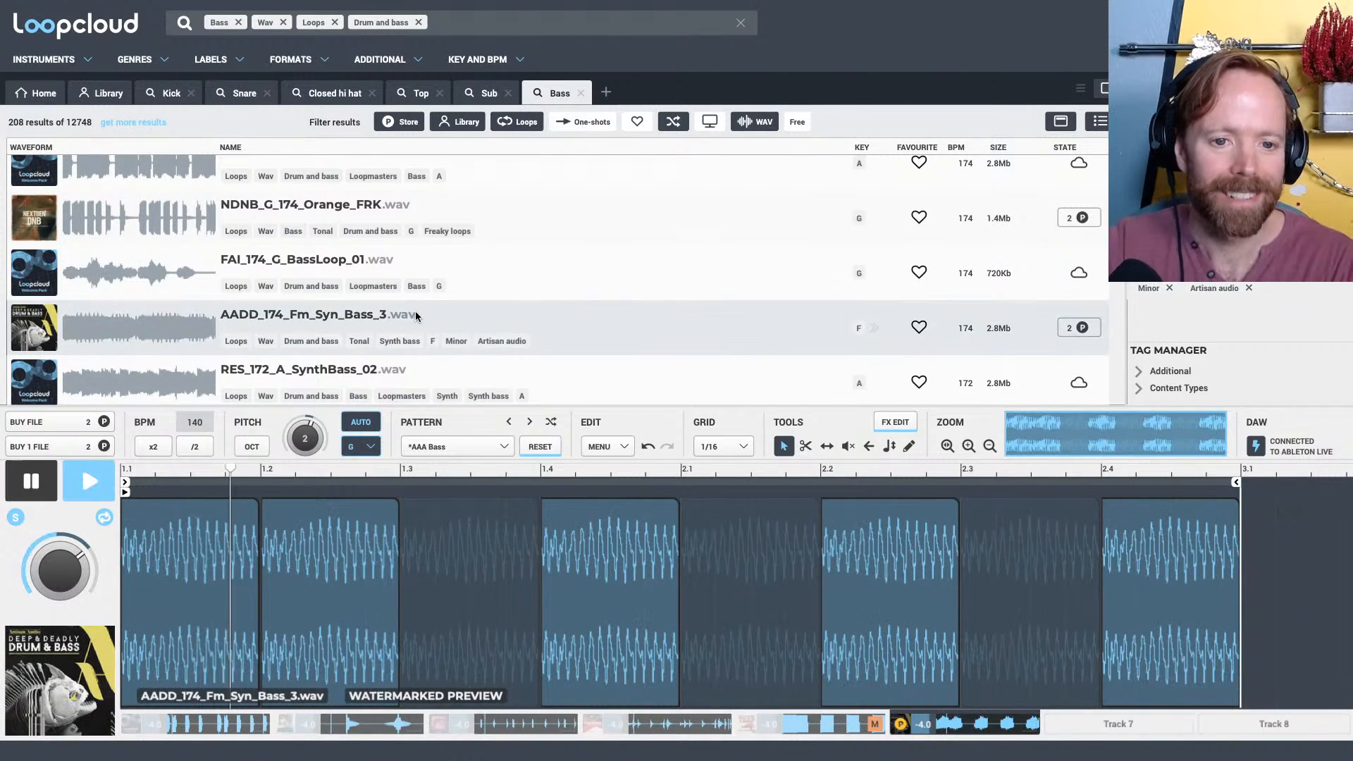
pyautogui.press('space')
pyautogui.scroll(-2, 396, 323)
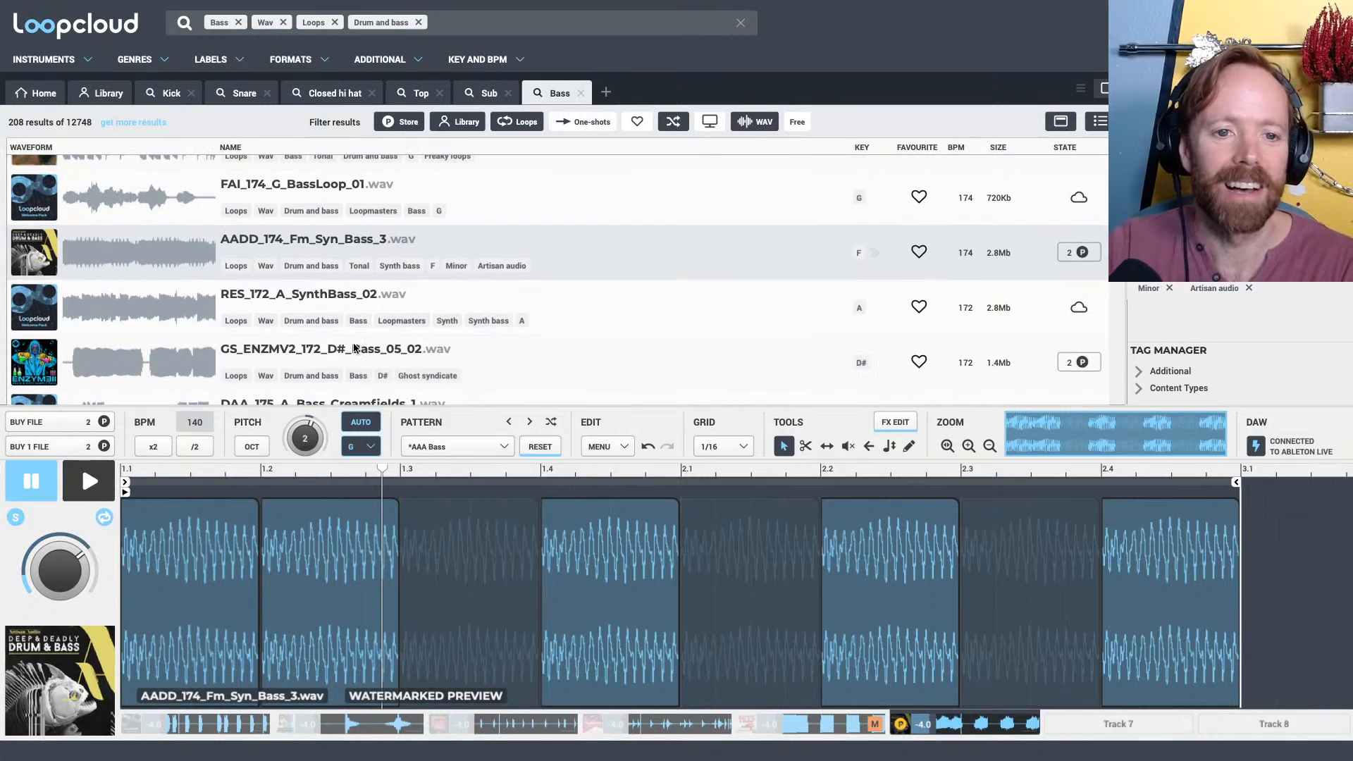
pyautogui.click(393, 346)
pyautogui.scroll(-2, 391, 310)
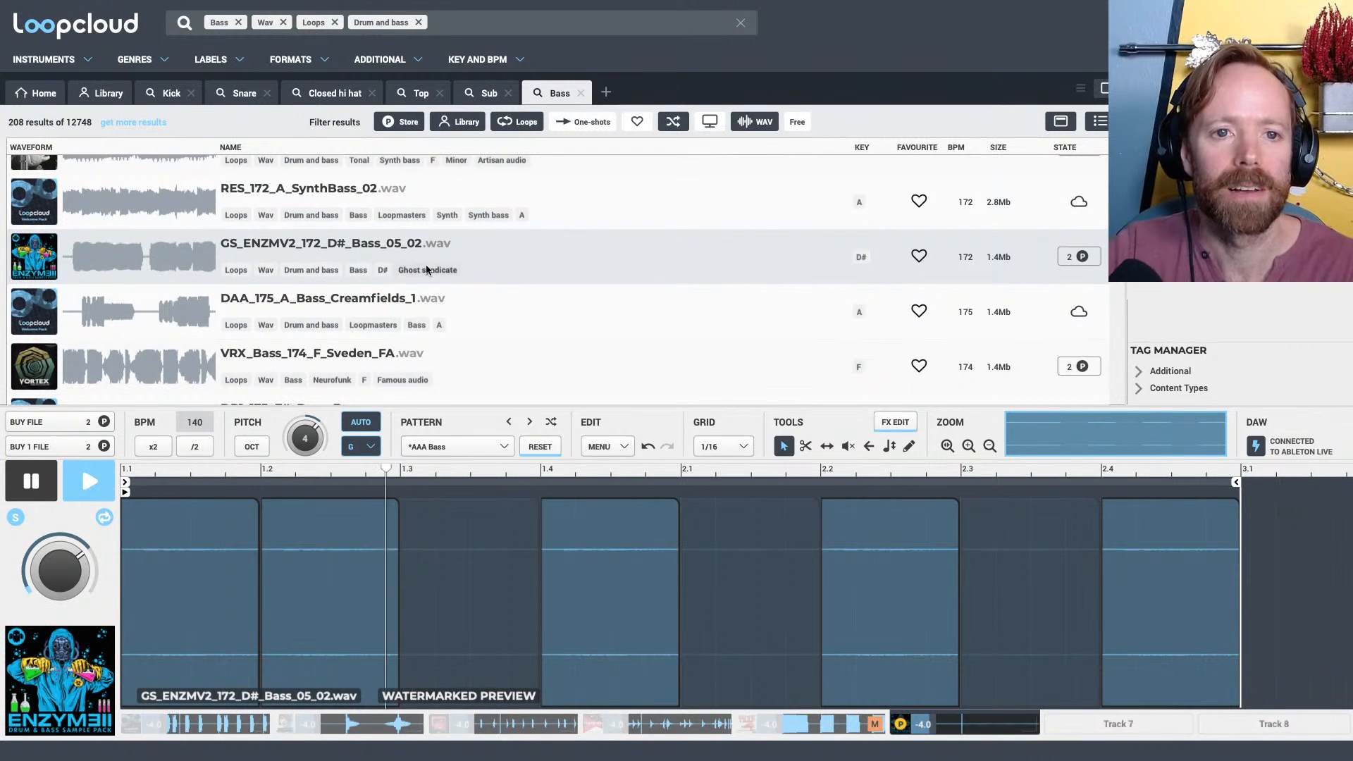
pyautogui.press('space')
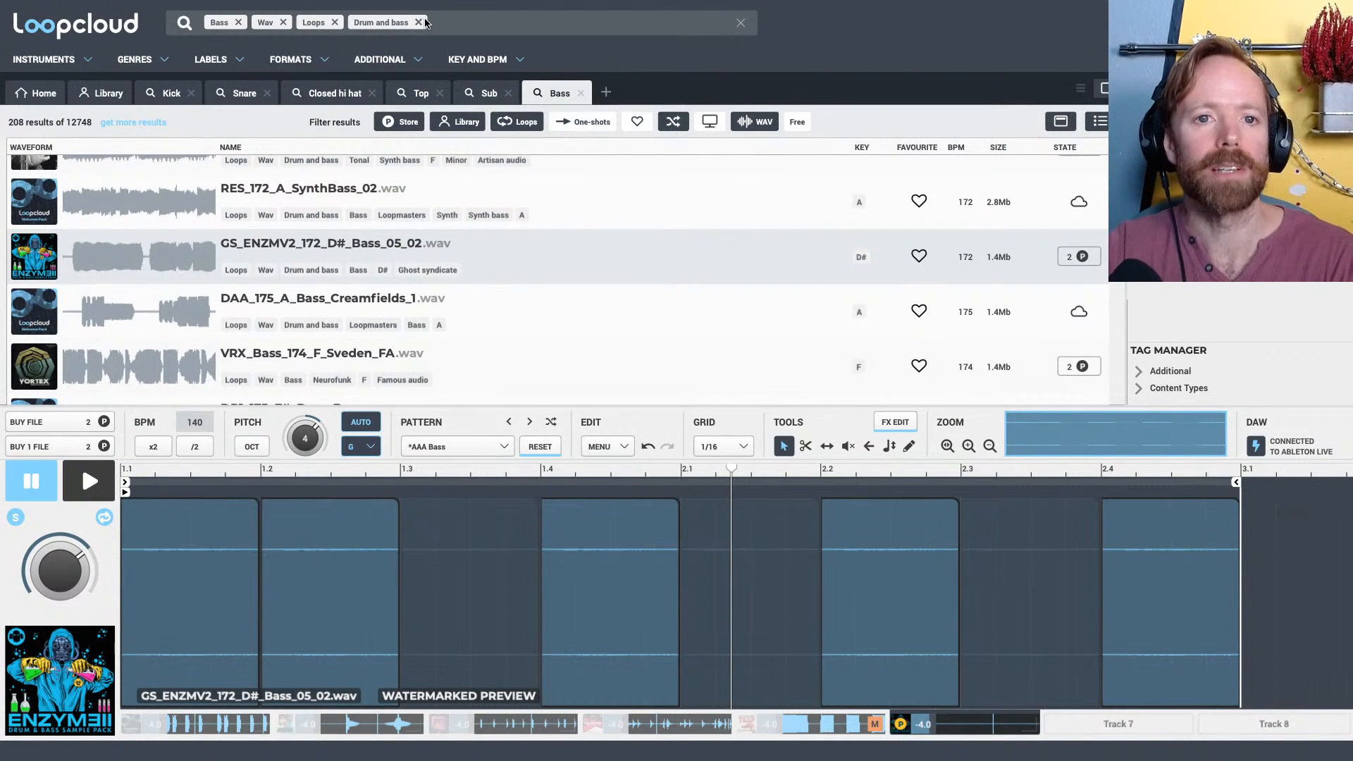
# Replace the Drum and bass filter with a text search for "neuro" among the bass loops
pyautogui.click(420, 23)
pyautogui.write('neu')
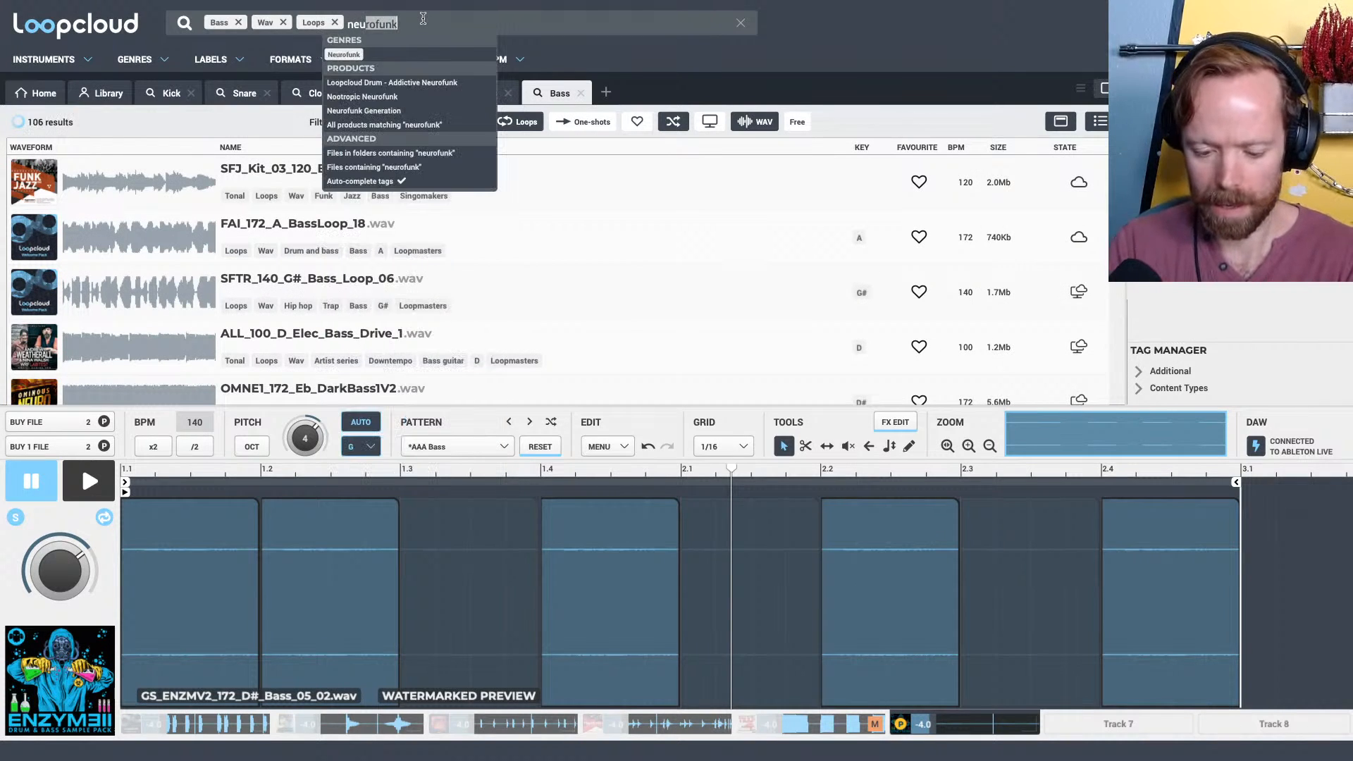
pyautogui.write('ro')
pyautogui.press('BackSpace')
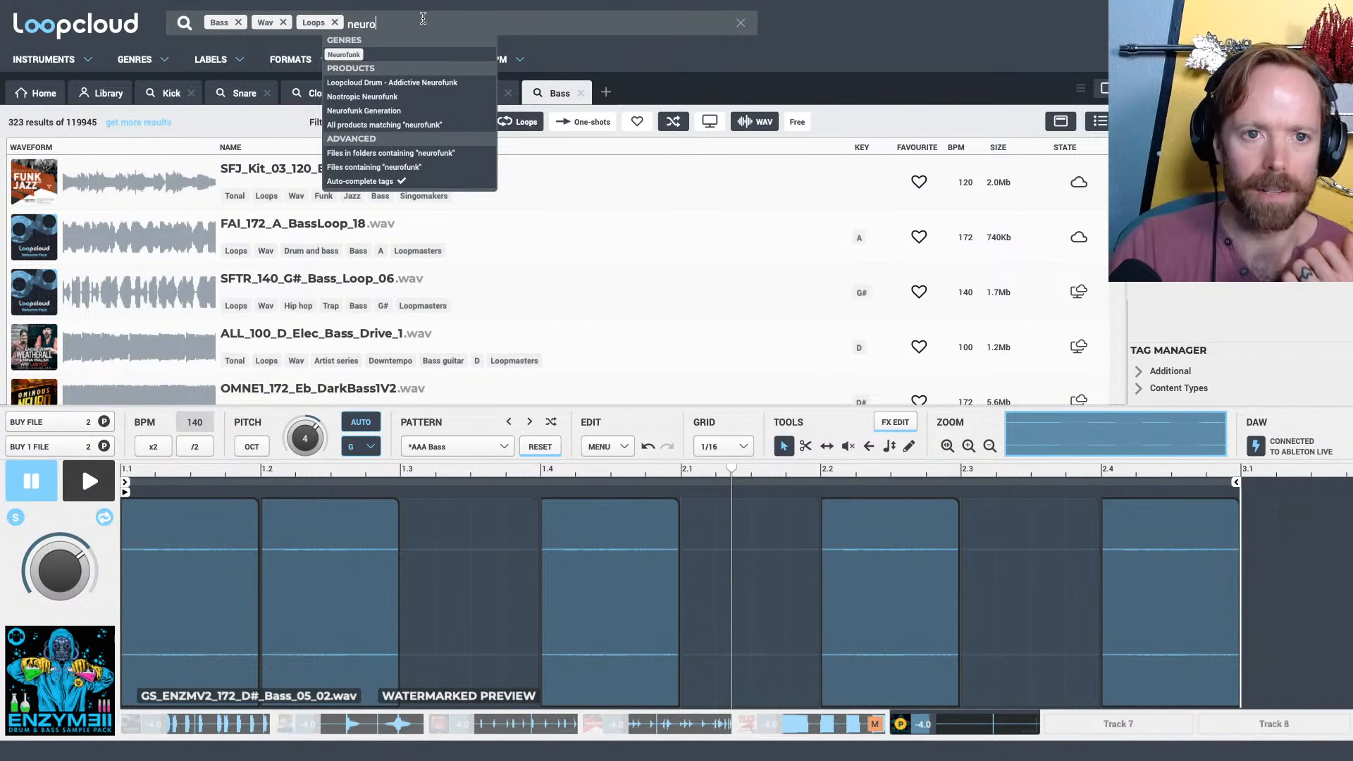
pyautogui.press('Return')
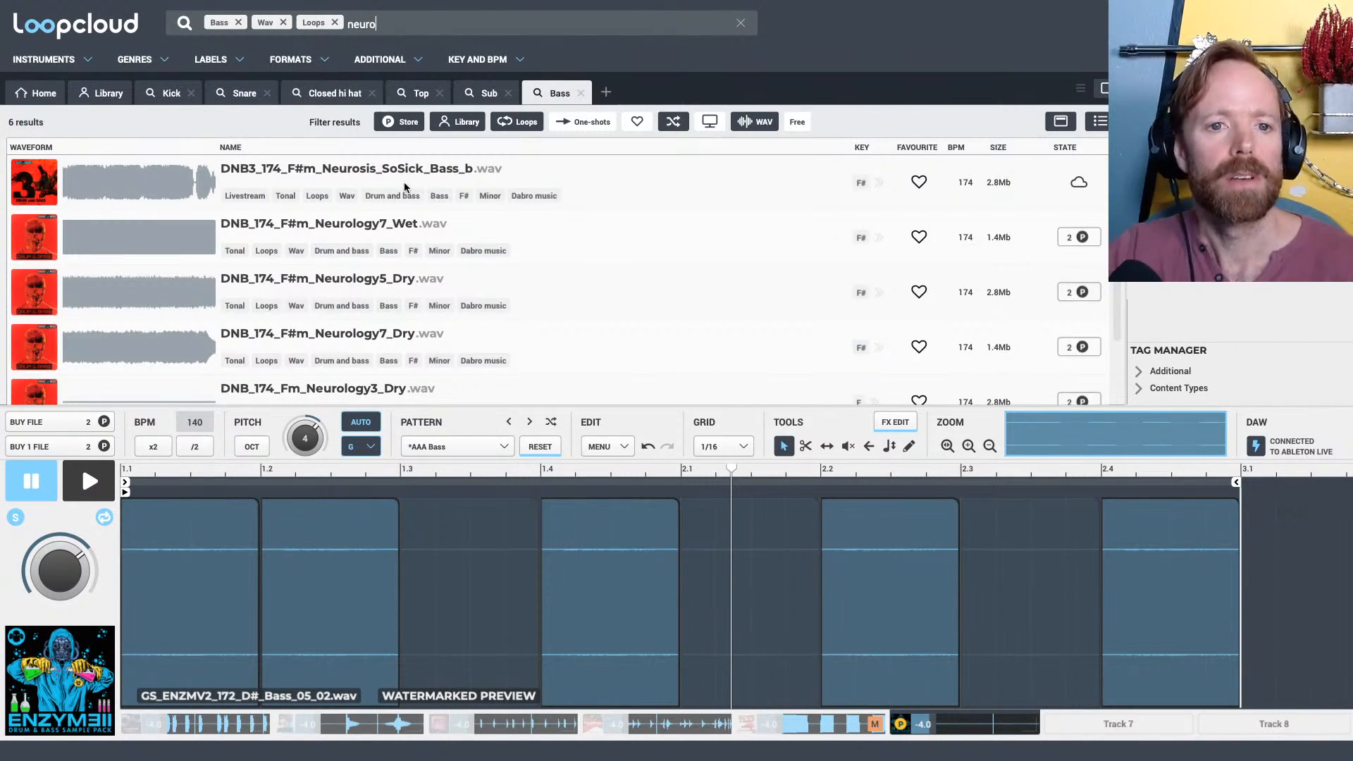
# Audition the Neurosis and Neurology bass loops, and load ULS_175_Gm_Neurotoxin_Syn_Bass on Track 6
pyautogui.click(340, 169)
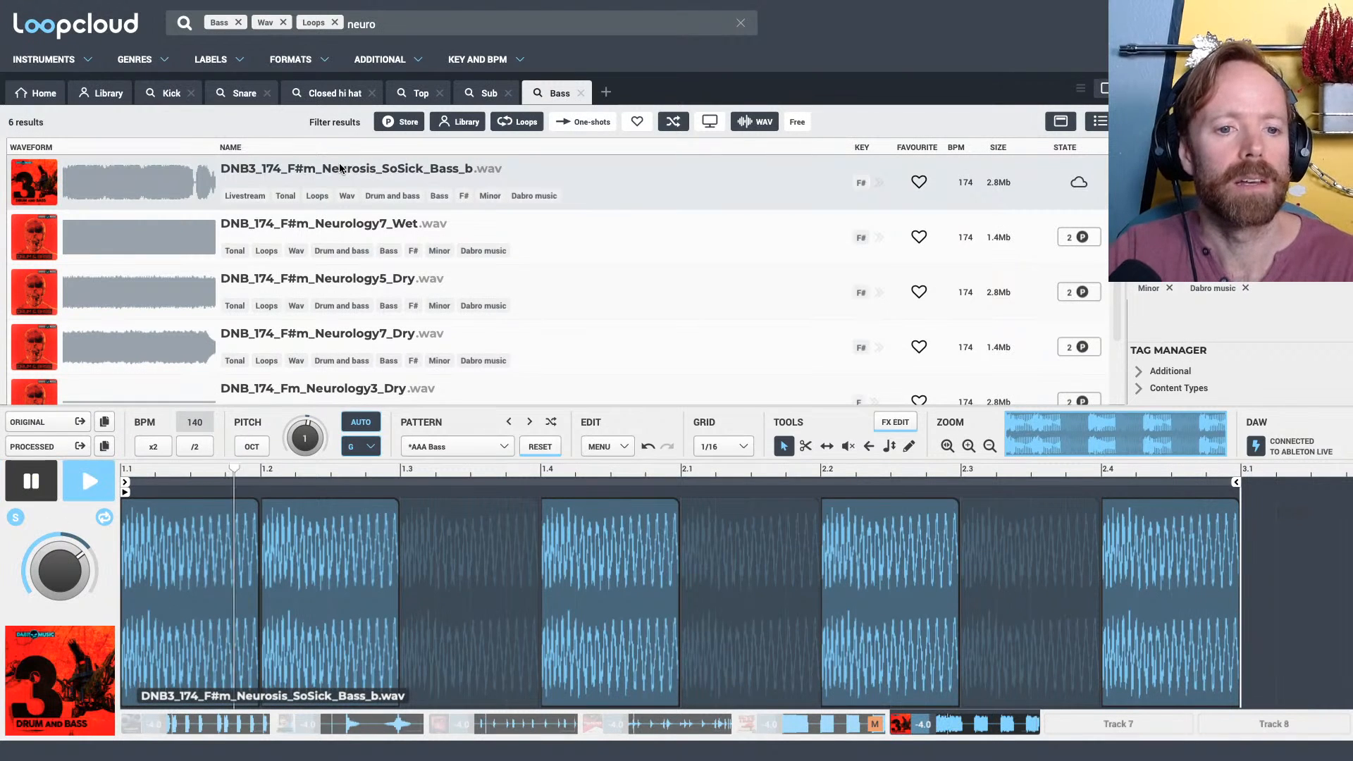
pyautogui.click(319, 223)
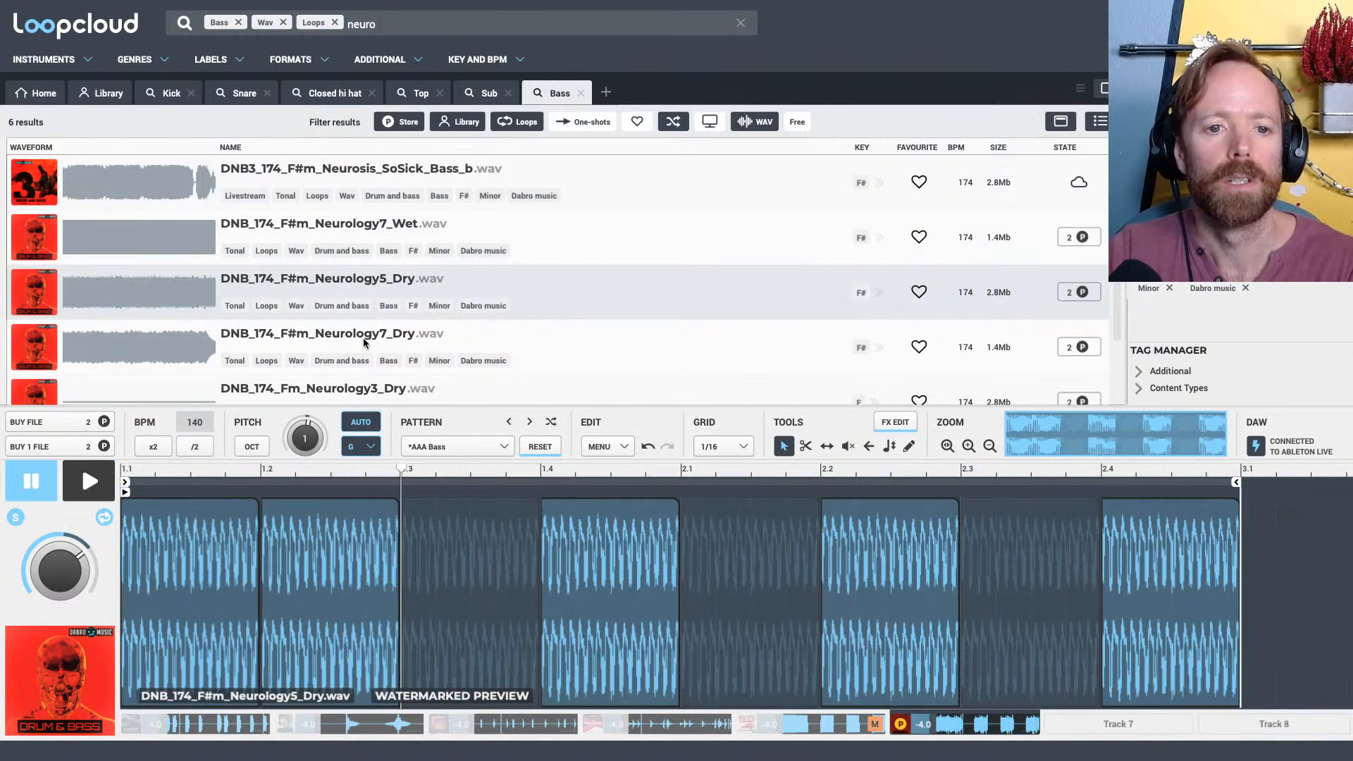
pyautogui.click(363, 337)
pyautogui.scroll(-1, 392, 314)
pyautogui.click(418, 299)
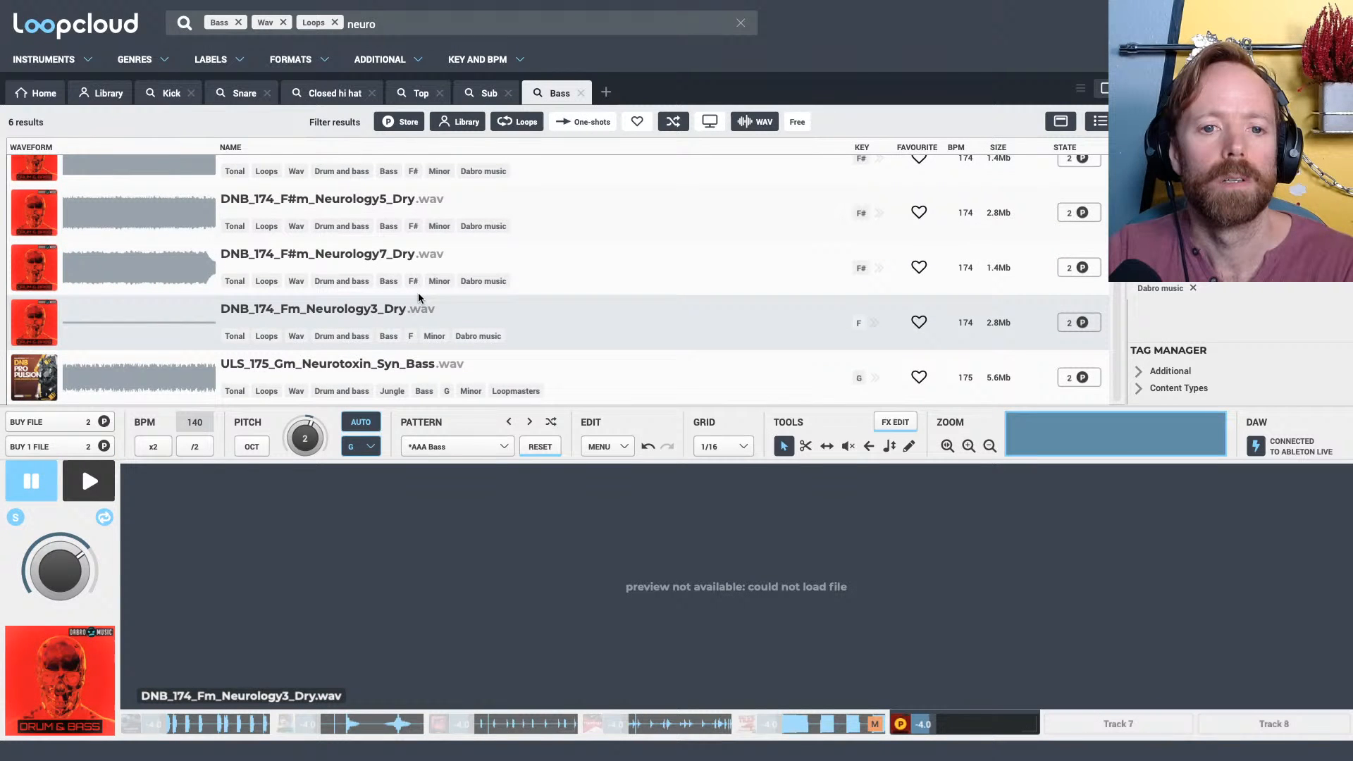
pyautogui.click(339, 359)
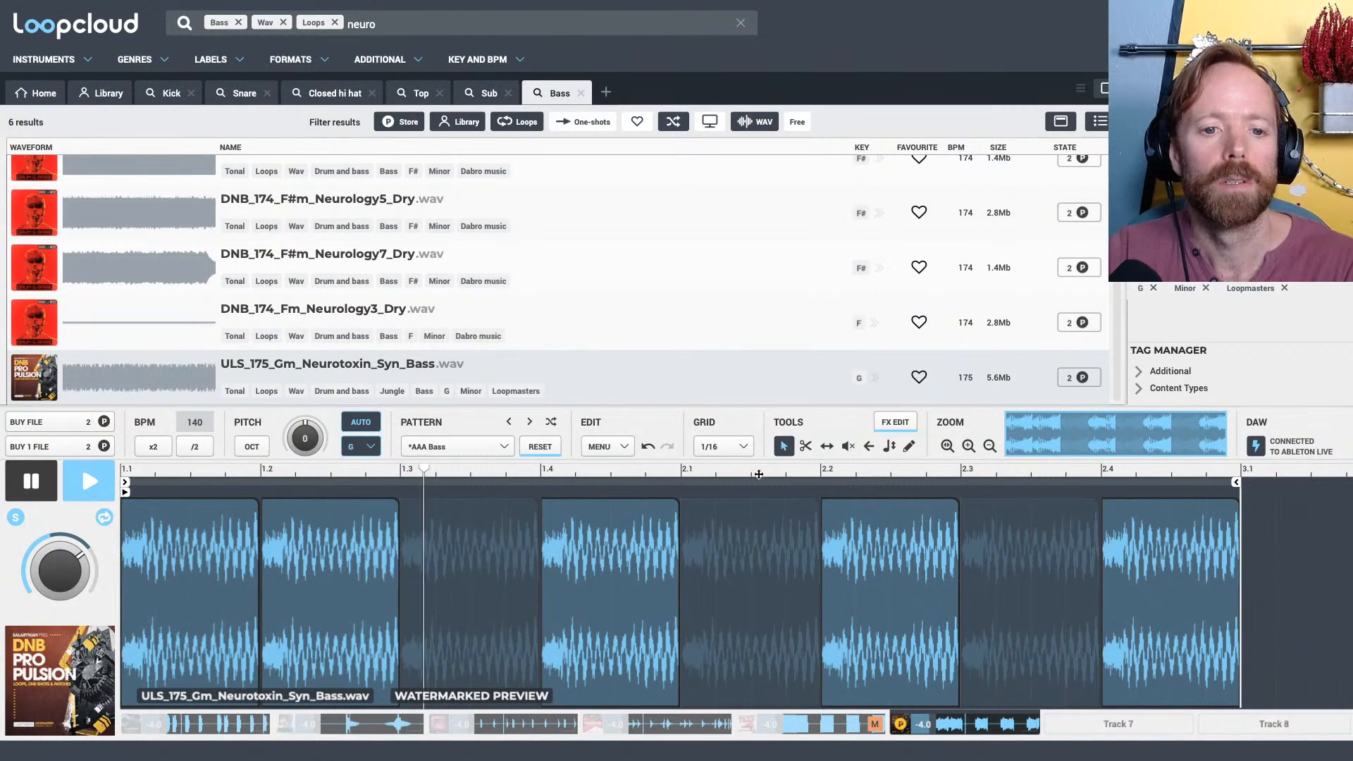
pyautogui.press('space')
# Add a Filter effect with the Default preset to Track 6
pyautogui.click(895, 421)
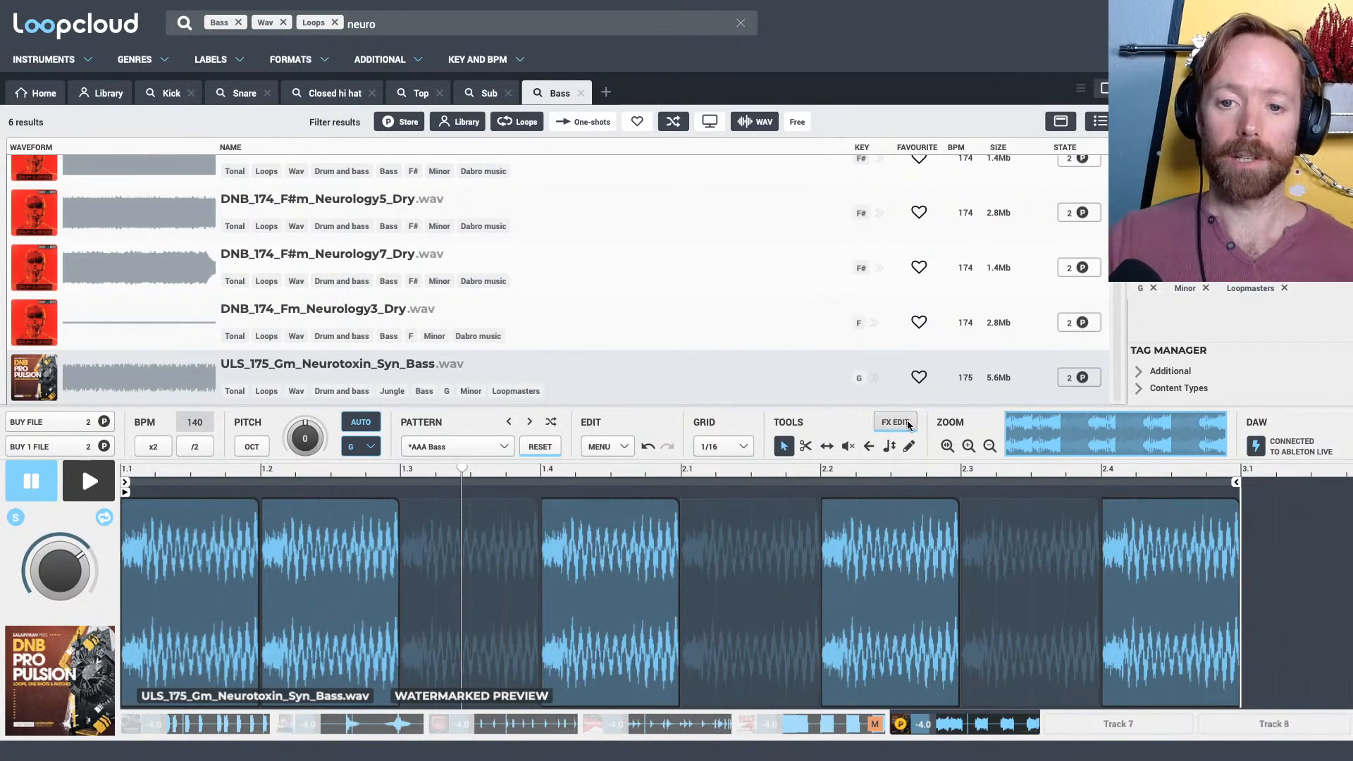
pyautogui.click(1336, 376)
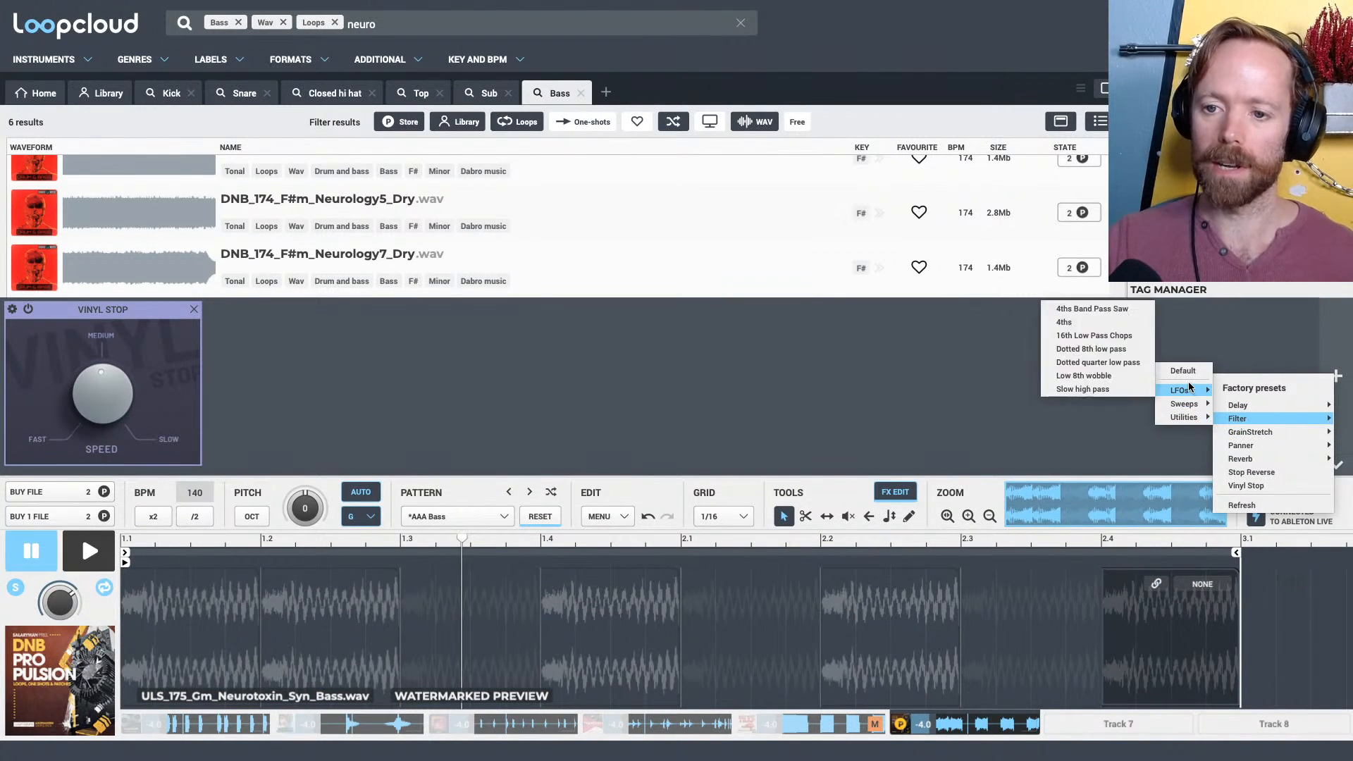
pyautogui.click(1185, 370)
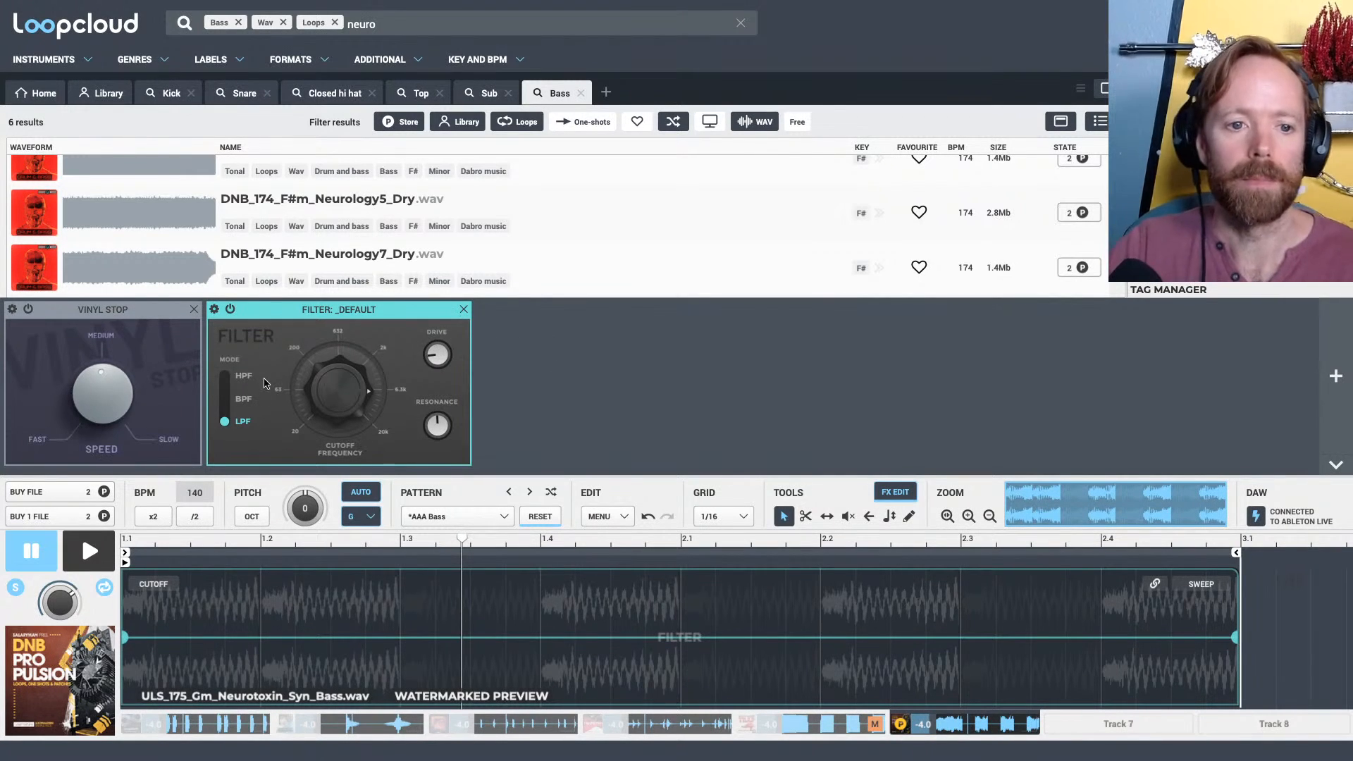
# Switch the filter to high-pass (HPF) mode, turn its resonance down and nudge the cutoff frequency
pyautogui.click(227, 378)
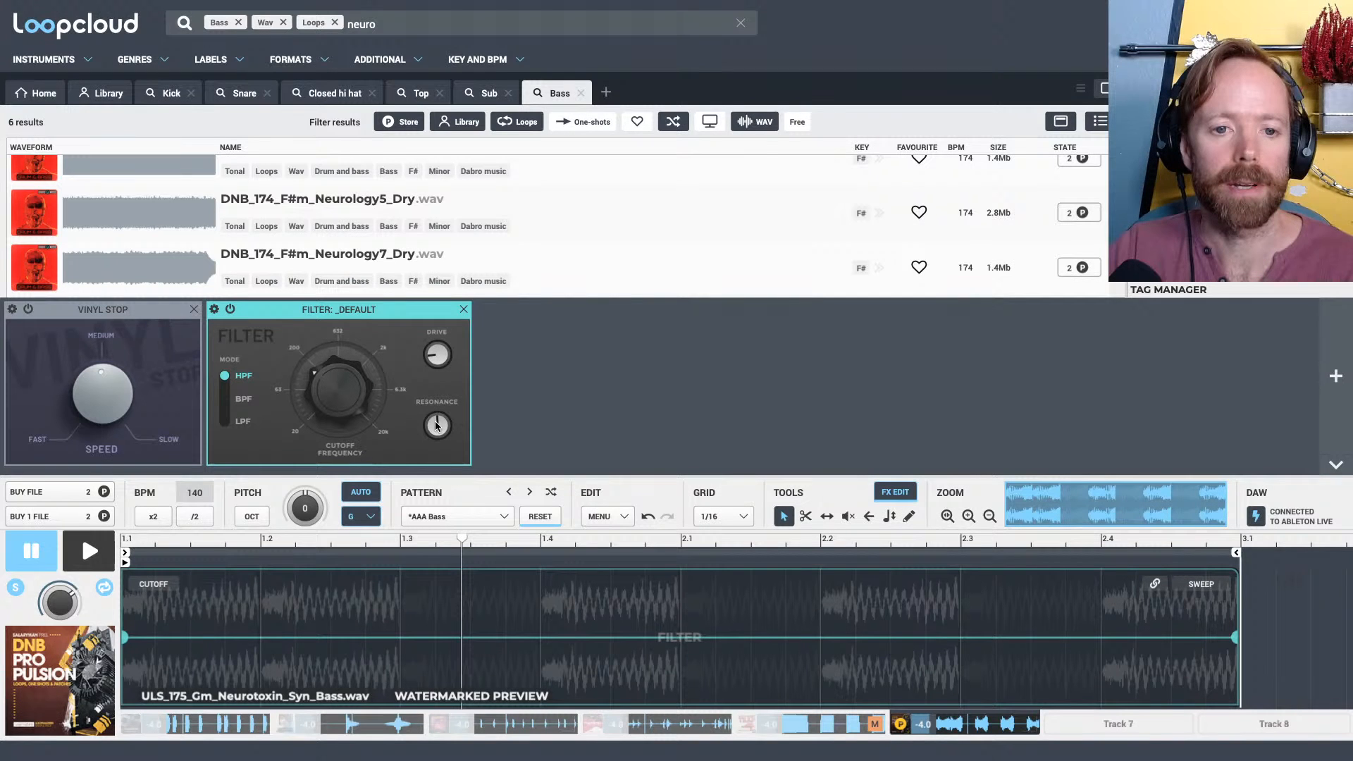
pyautogui.moveTo(435, 423); pyautogui.dragTo(432, 400)
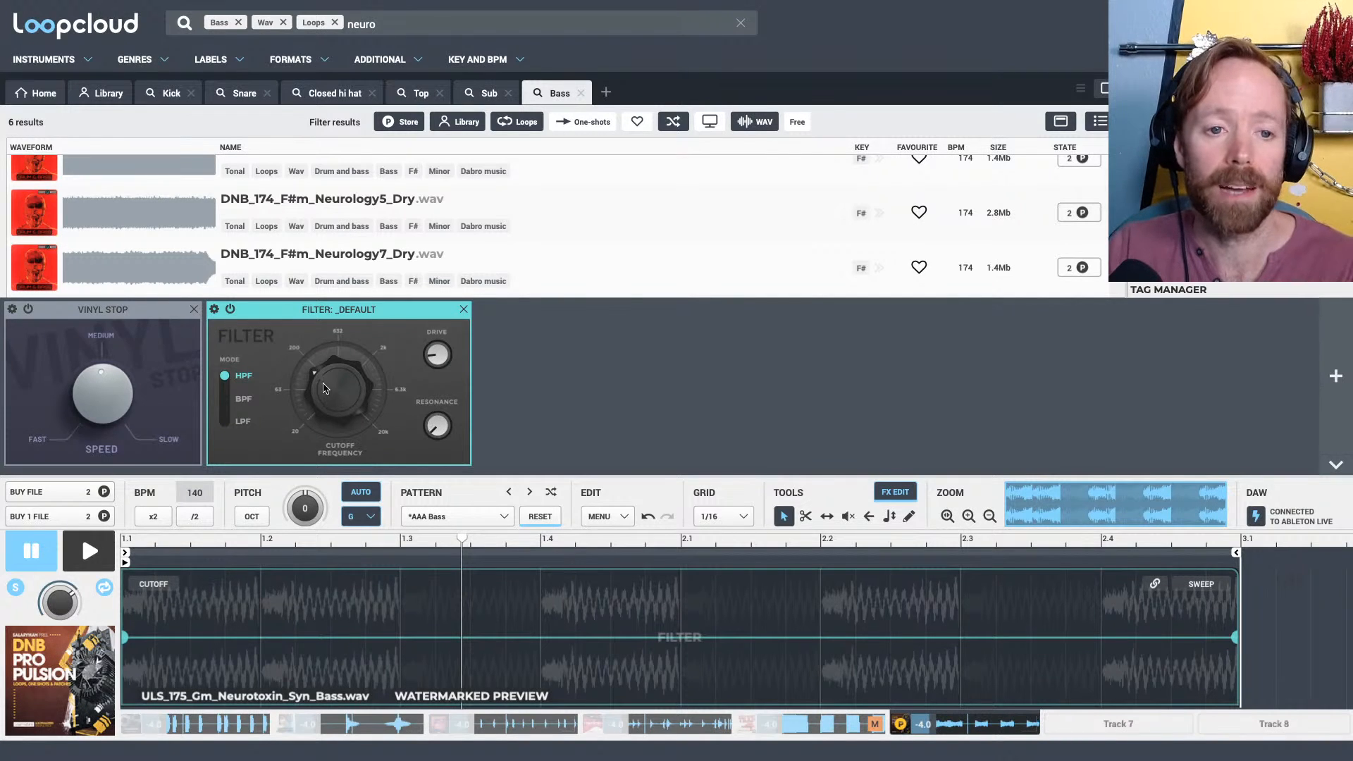
pyautogui.moveTo(325, 384); pyautogui.dragTo(325, 389)
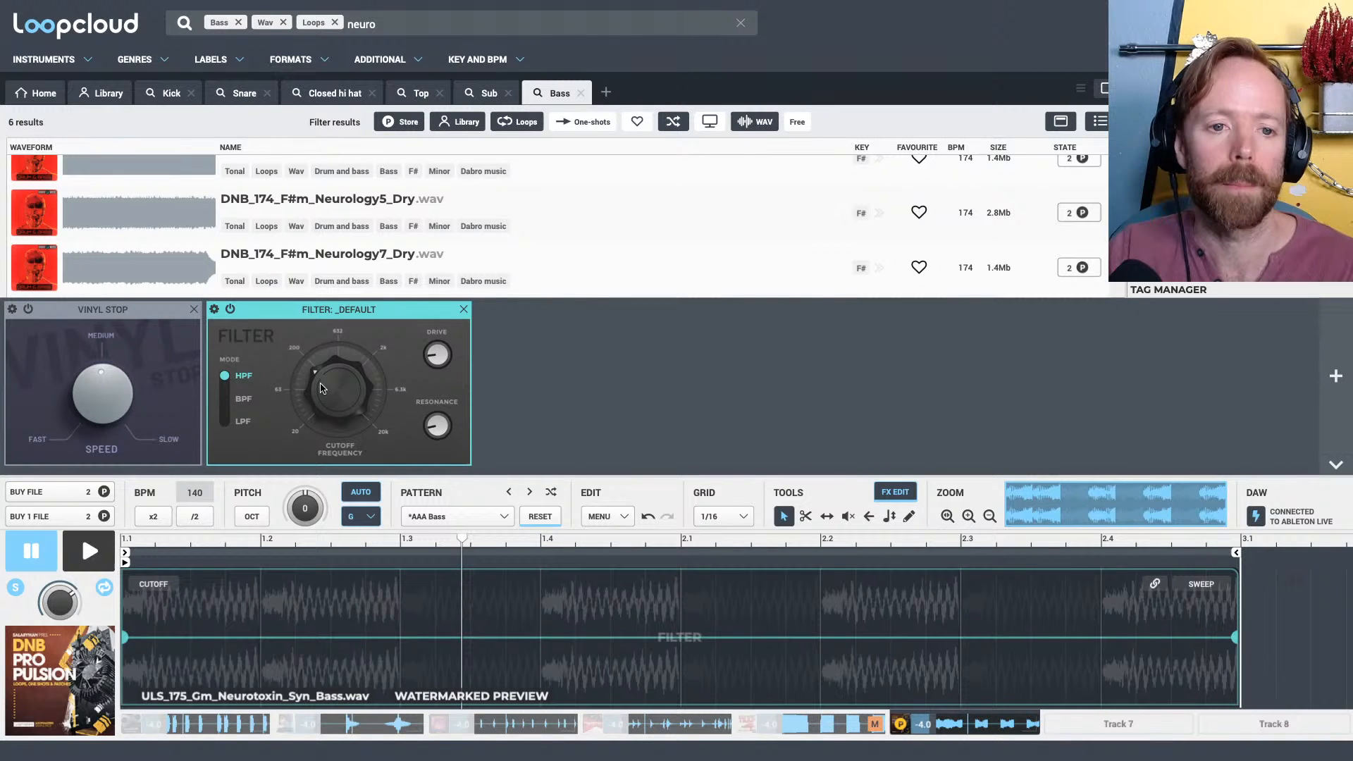
# Raise the high-pass cutoff frequency to the middle of its range while auditioning the soloed bass
pyautogui.press('space')
pyautogui.press('space')
pyautogui.moveTo(321, 388); pyautogui.dragTo(336, 355)
pyautogui.press('space')
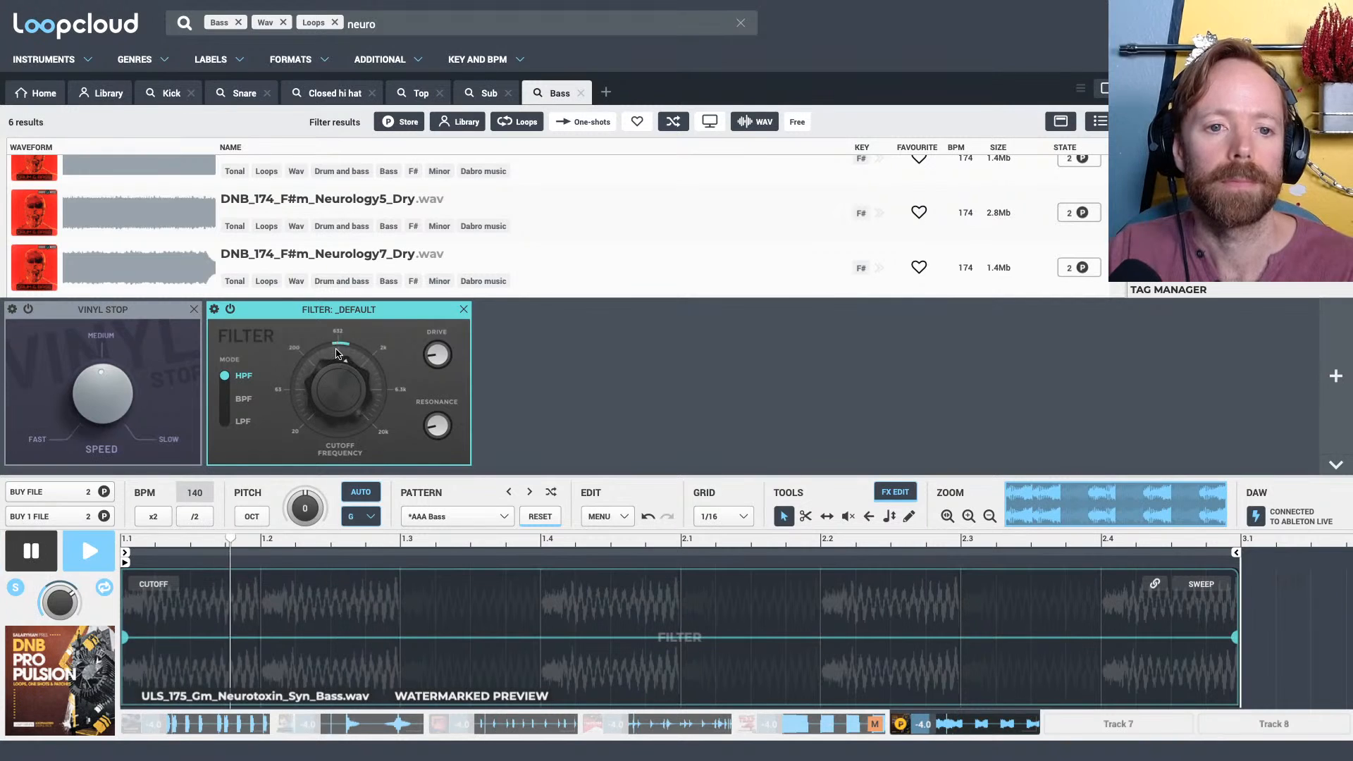
pyautogui.press('space')
pyautogui.press('space')
pyautogui.press('space')
pyautogui.press('space')
pyautogui.press('space')
pyautogui.press('space')
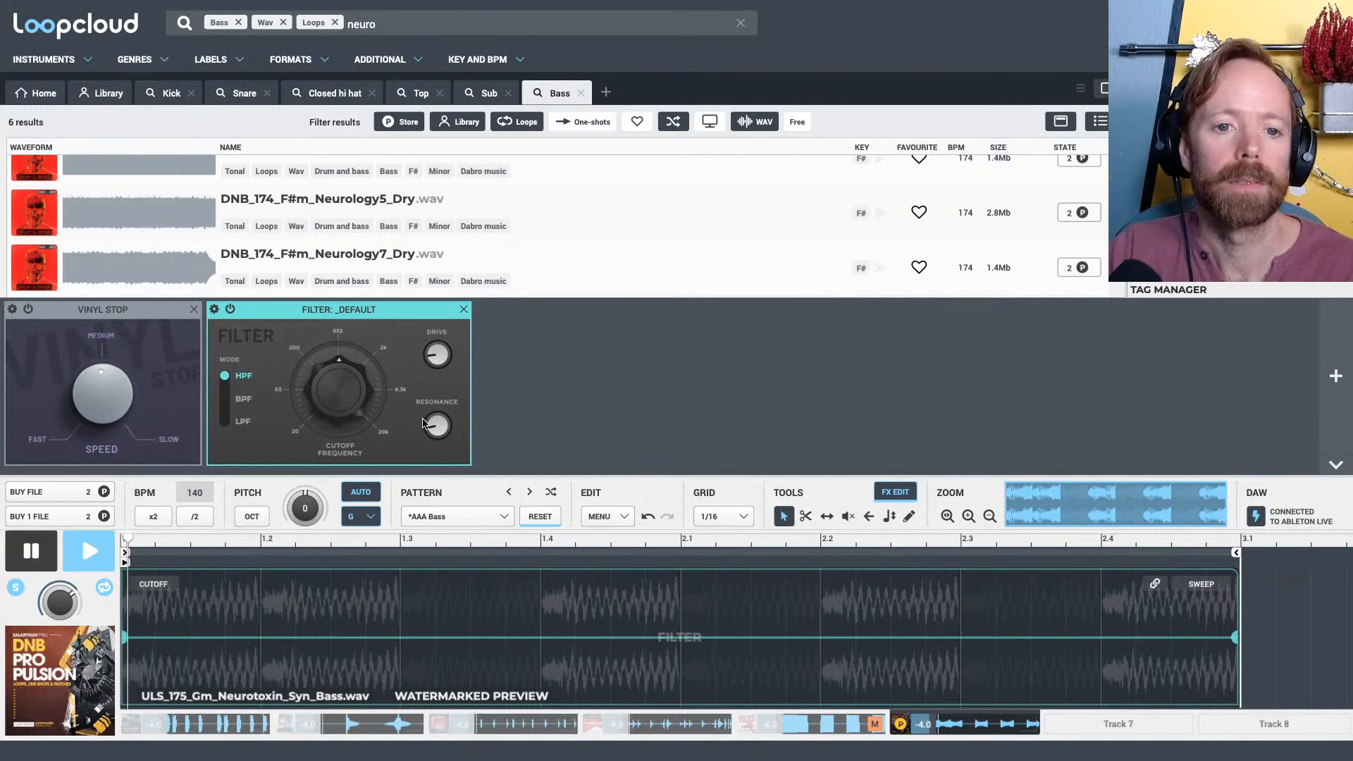
# Lower the high-pass cutoff frequency slightly below the middle of its range, stopping and starting playback to compare the bass
pyautogui.press('space')
pyautogui.press('space')
pyautogui.press('space')
pyautogui.press('space')
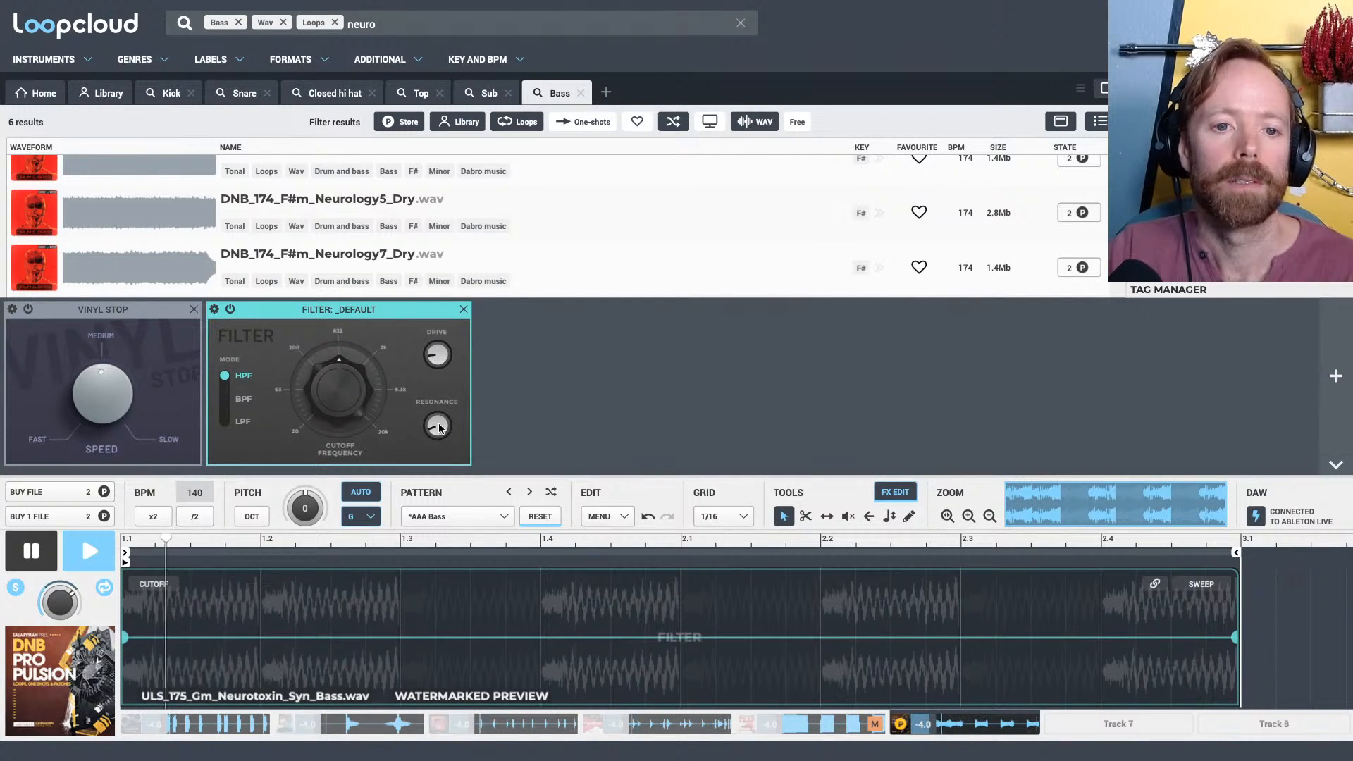
pyautogui.press('space')
pyautogui.press('space')
pyautogui.press('space')
pyautogui.press('space')
pyautogui.press('space')
pyautogui.moveTo(337, 391)
pyautogui.mouseDown()
pyautogui.moveTo(337, 412)
pyautogui.moveTo(341, 388)
pyautogui.mouseUp()
pyautogui.press('space')
pyautogui.press('space')
pyautogui.press('space')
pyautogui.press('space')
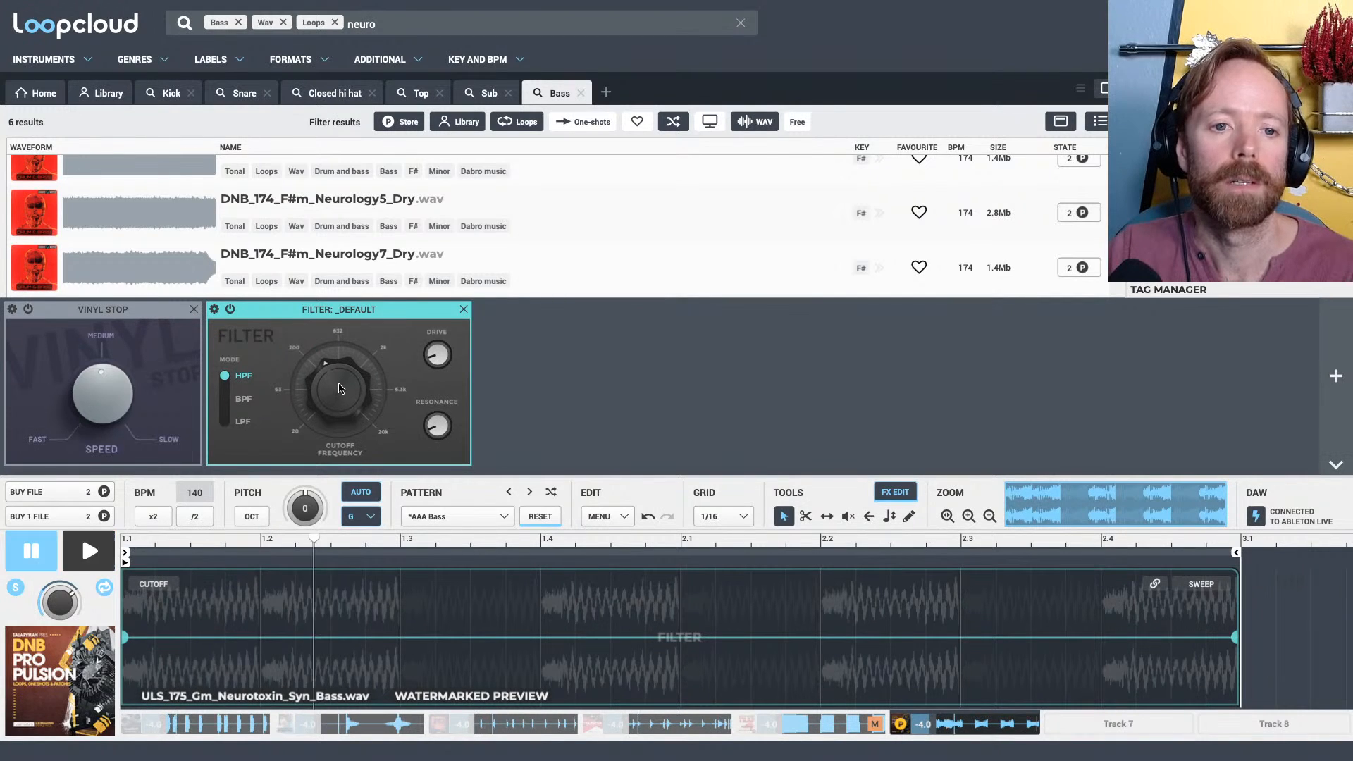
pyautogui.press('space')
pyautogui.press('space')
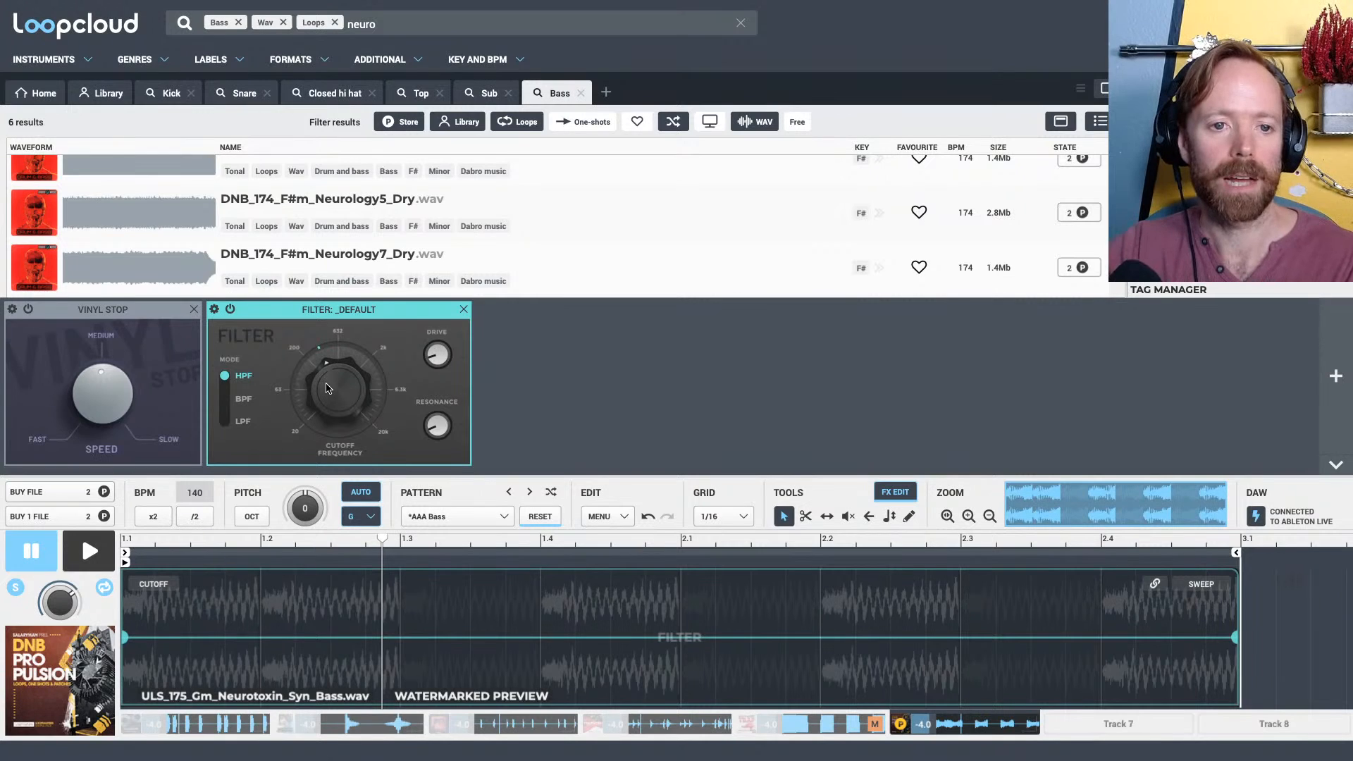
# Audition the Neurology7 Dry and Wet loops, and load DNB3_174_F#m_Neurosis_SoSick_Bass_b on Track 6 instead
pyautogui.click(455, 258)
pyautogui.scroll(1, 333, 227)
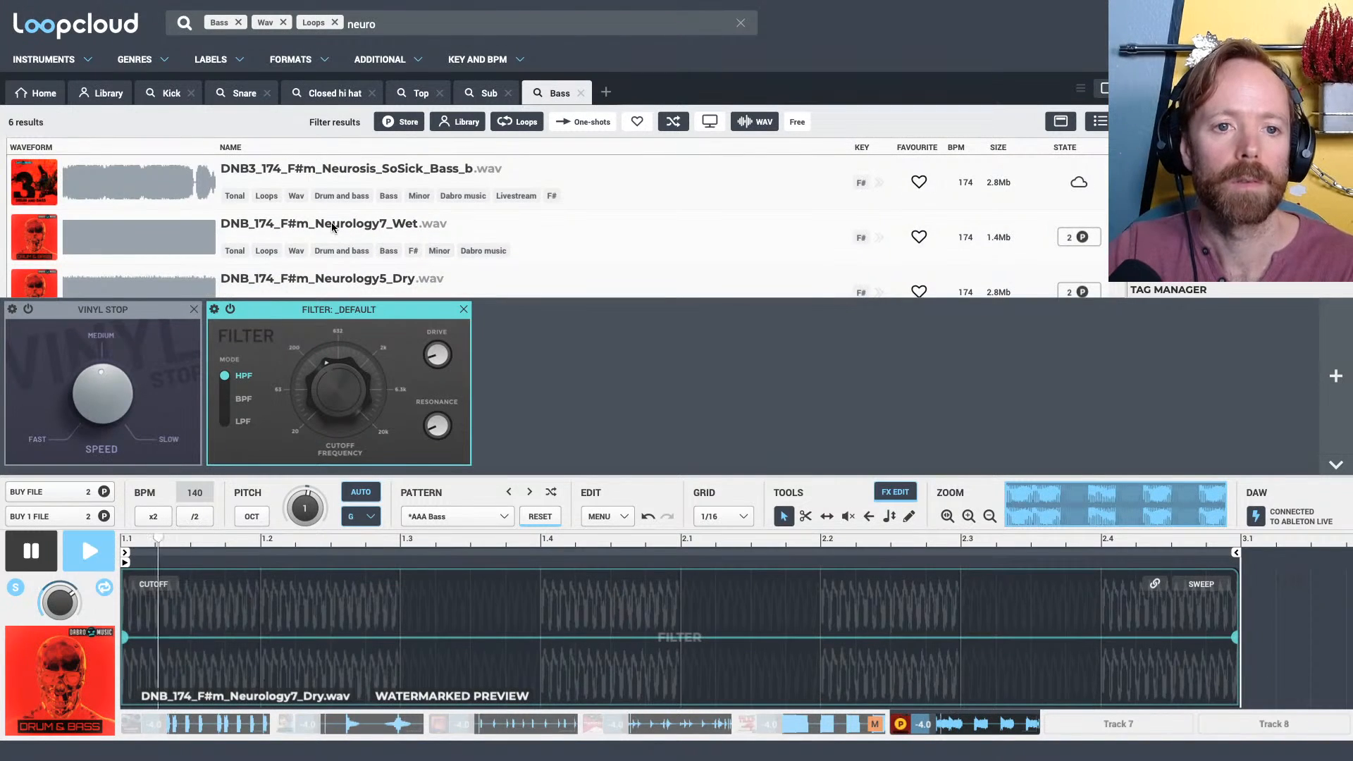
pyautogui.click(333, 227)
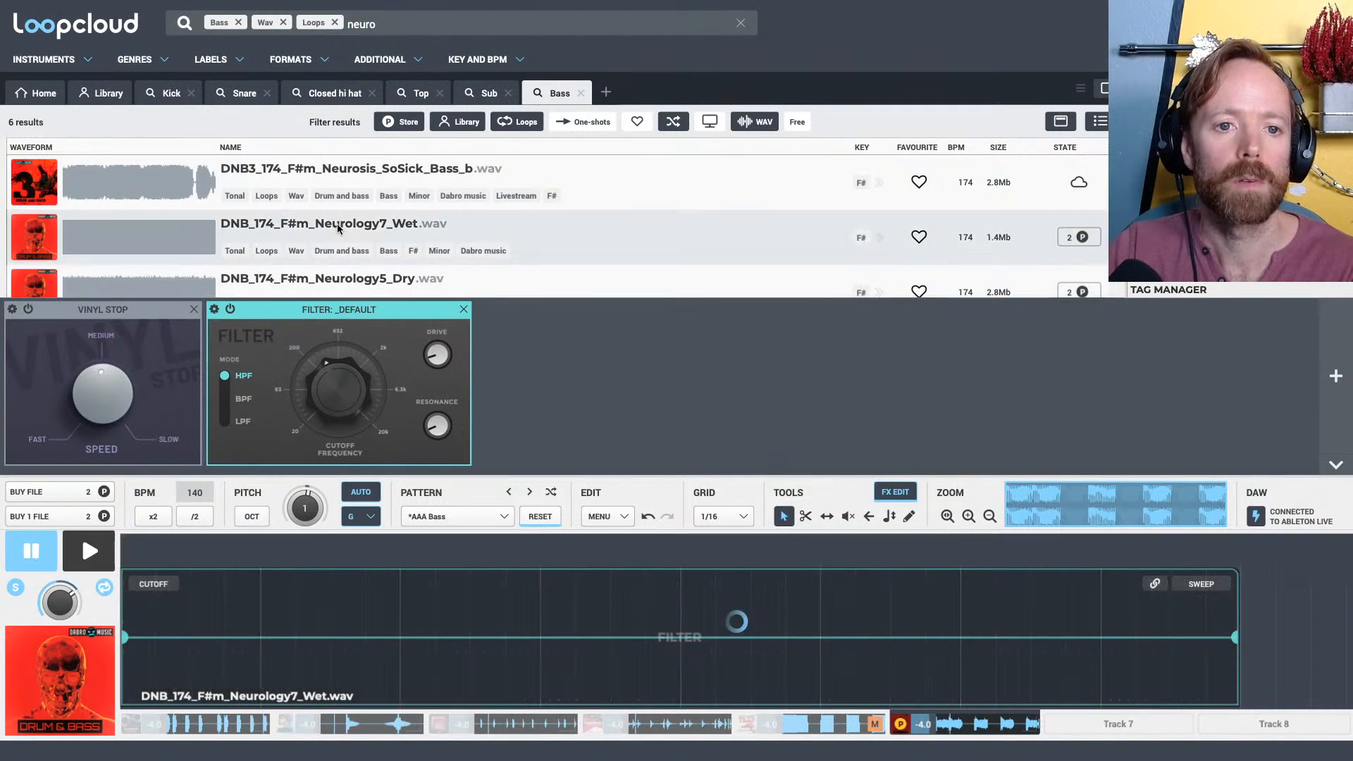
pyautogui.click(397, 195)
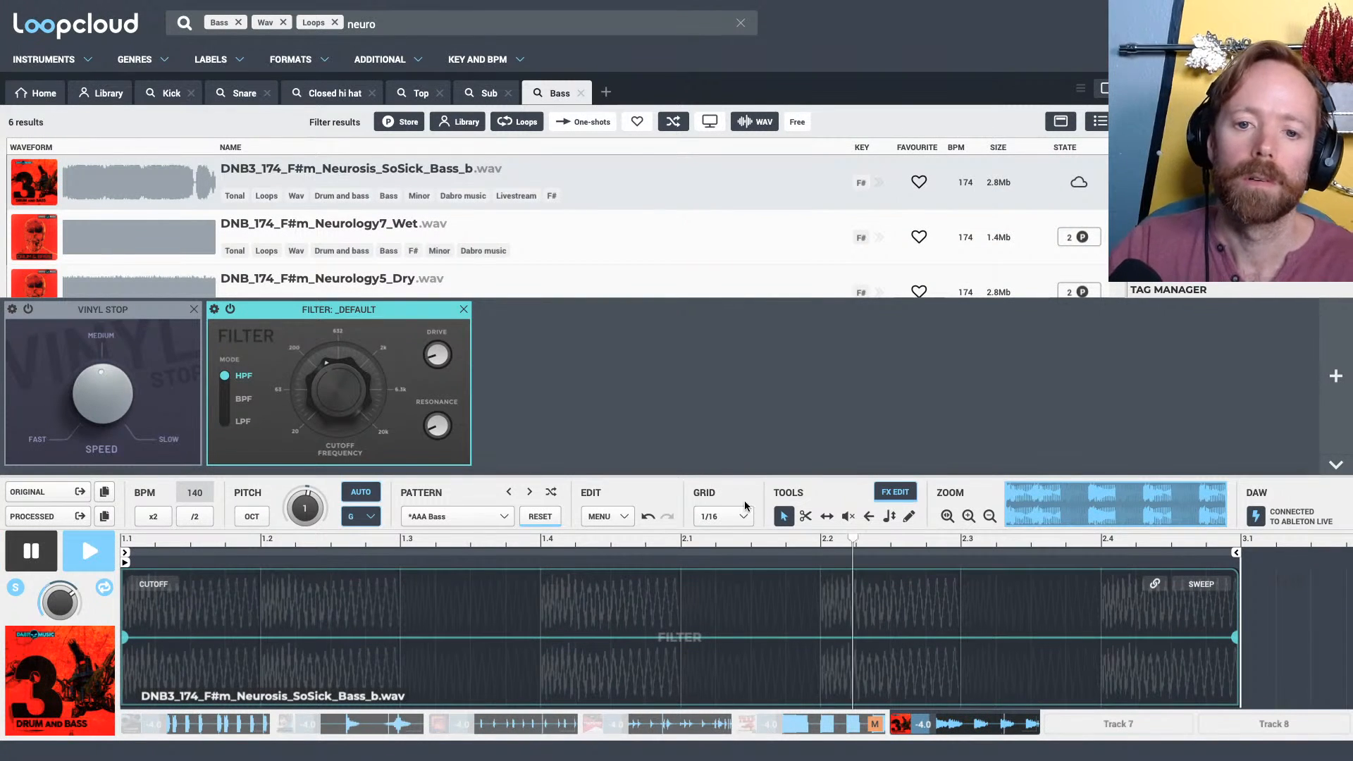
pyautogui.press('space')
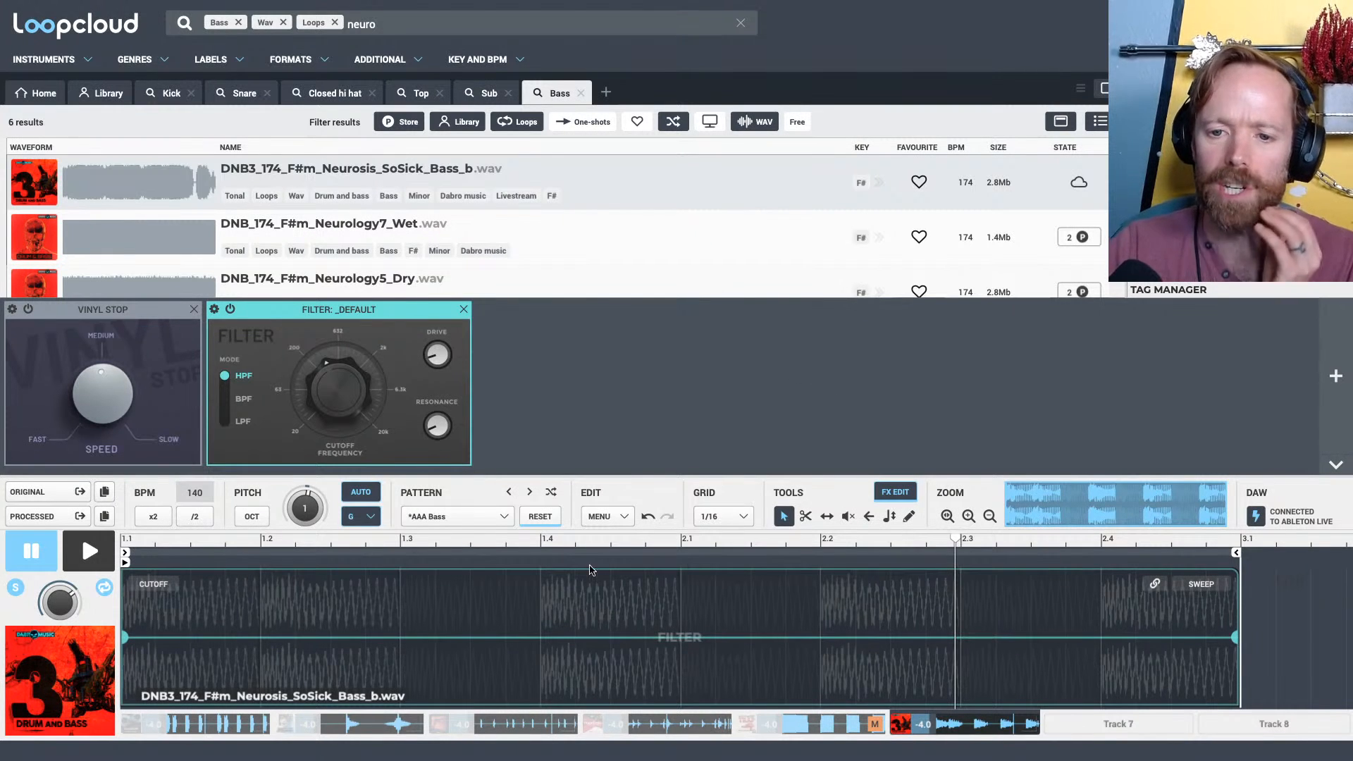
# Close the effects editor and slip the audio inside the bass slices at 1.1, 1.2 and 1.4 to different parts of the loop
pyautogui.click(888, 499)
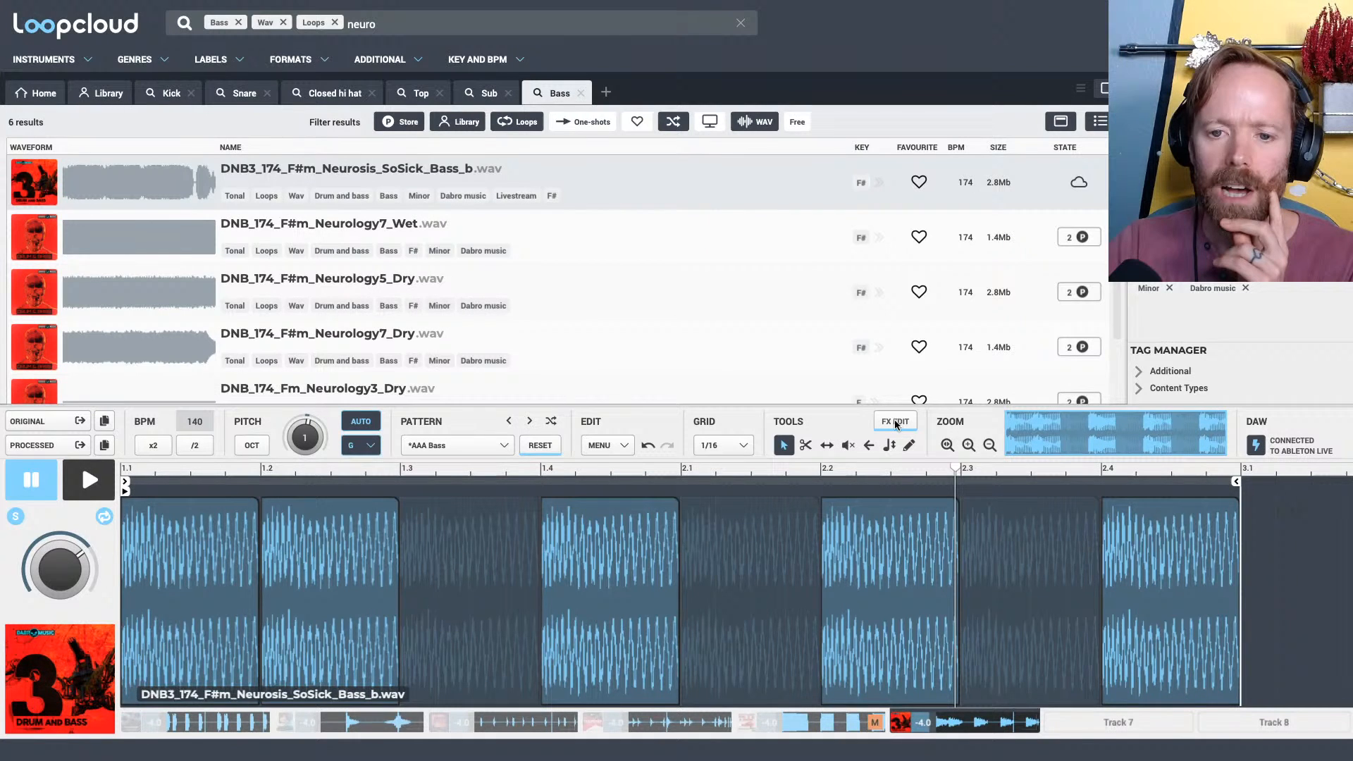
pyautogui.click(826, 445)
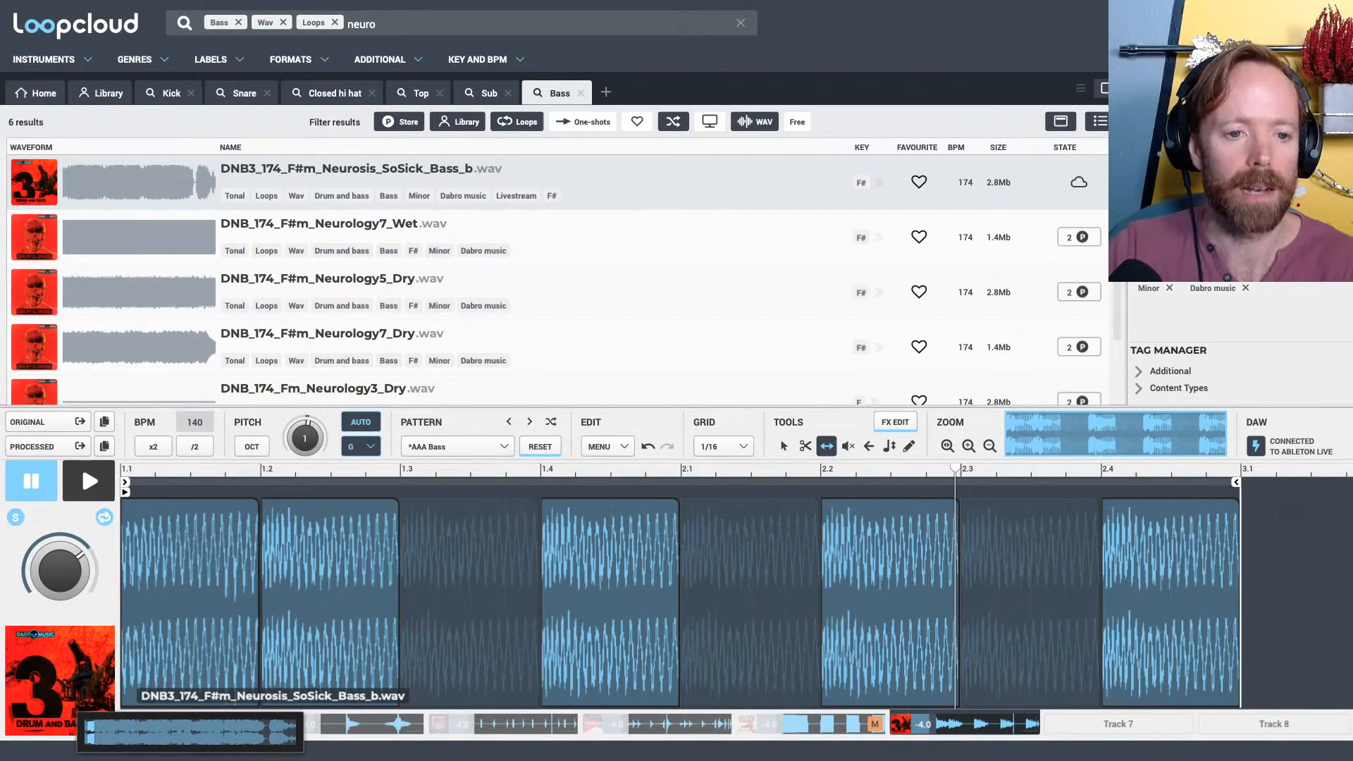
pyautogui.moveTo(219, 555); pyautogui.dragTo(210, 552)
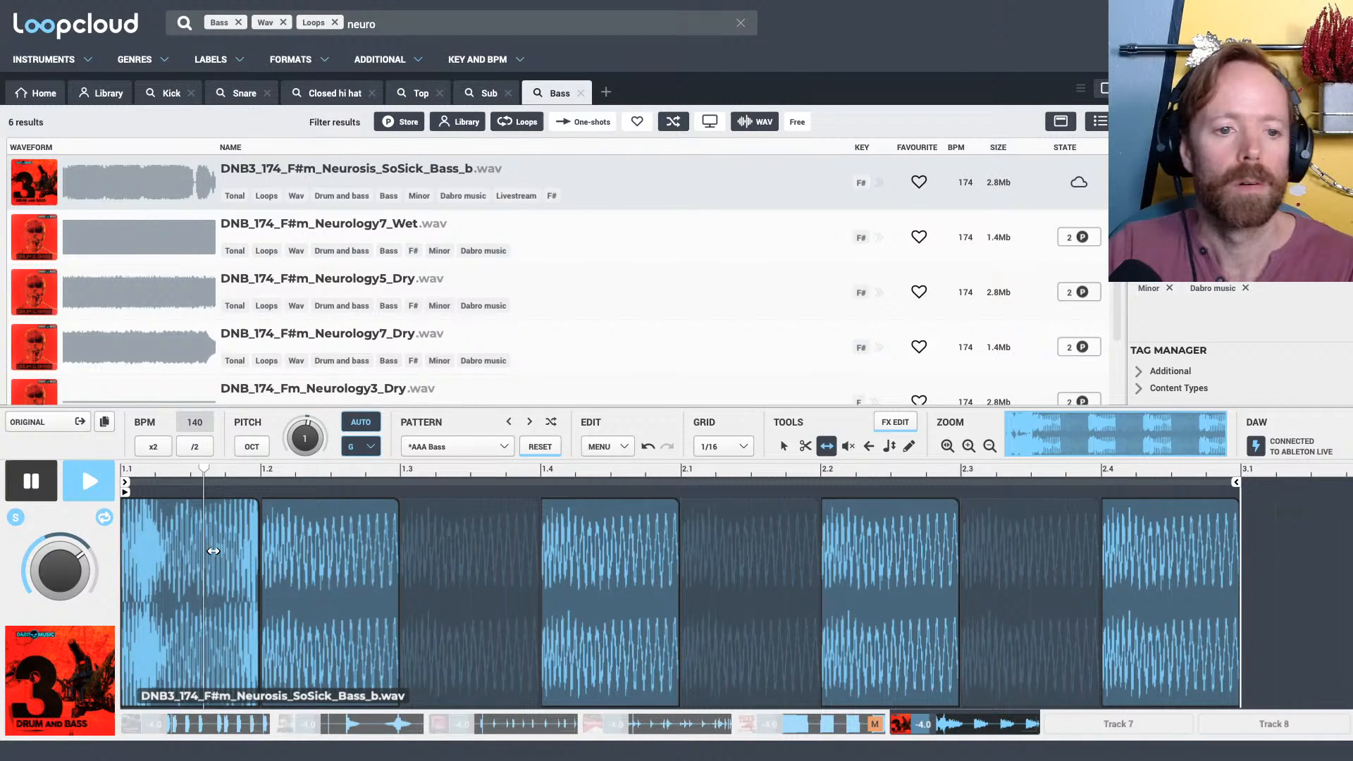
pyautogui.moveTo(321, 547); pyautogui.dragTo(317, 548)
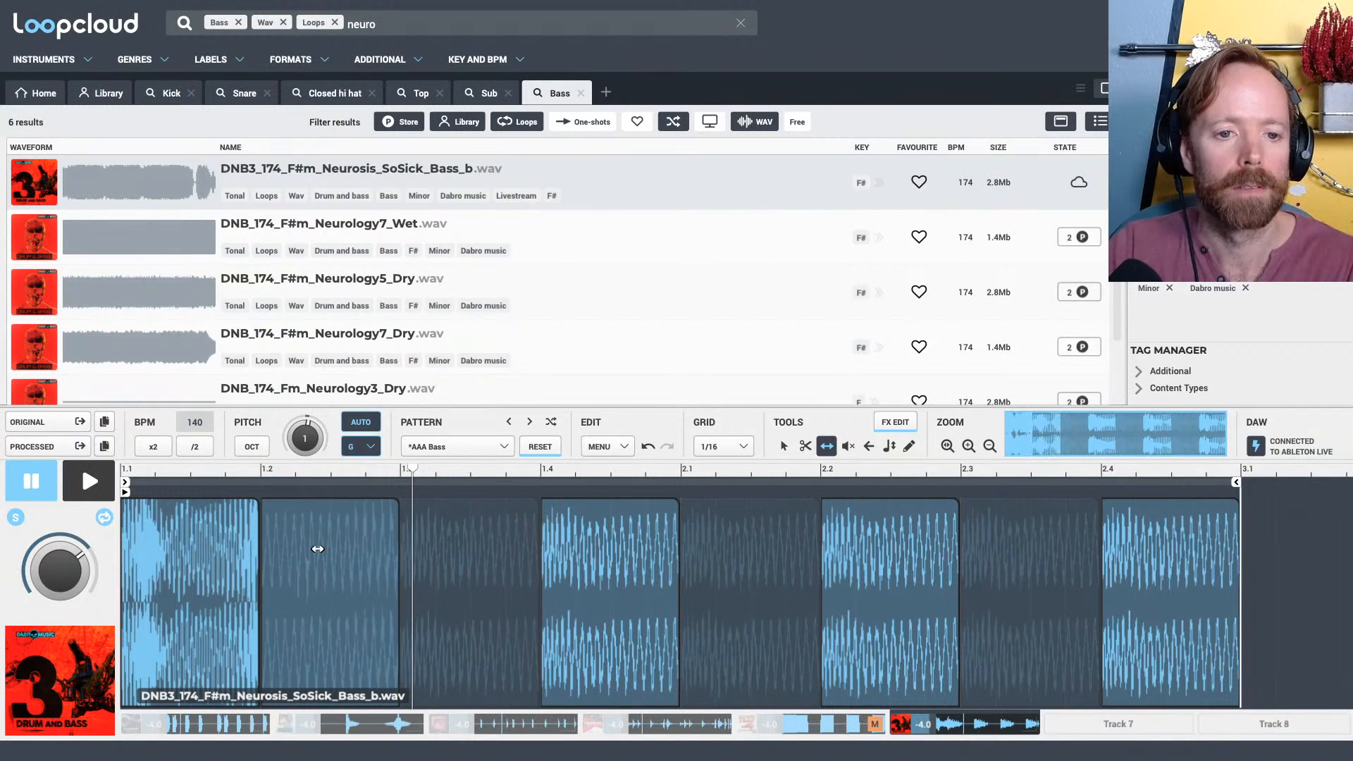
pyautogui.moveTo(598, 553); pyautogui.dragTo(595, 553)
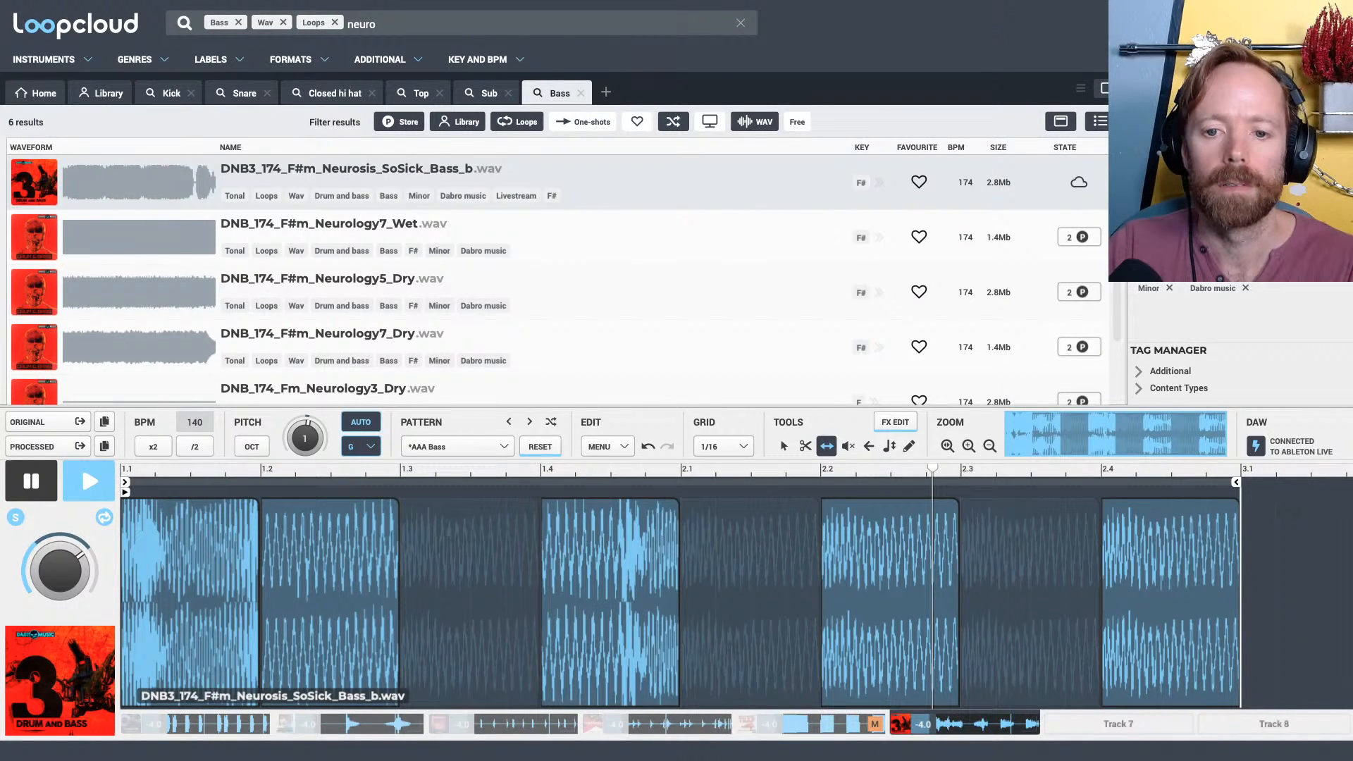
# Slip the audio inside the bass slices at 2.2 and 2.4, and readjust the slice at 1.4 by ear
pyautogui.moveTo(890, 556); pyautogui.dragTo(885, 556)
pyautogui.moveTo(611, 556); pyautogui.dragTo(606, 557)
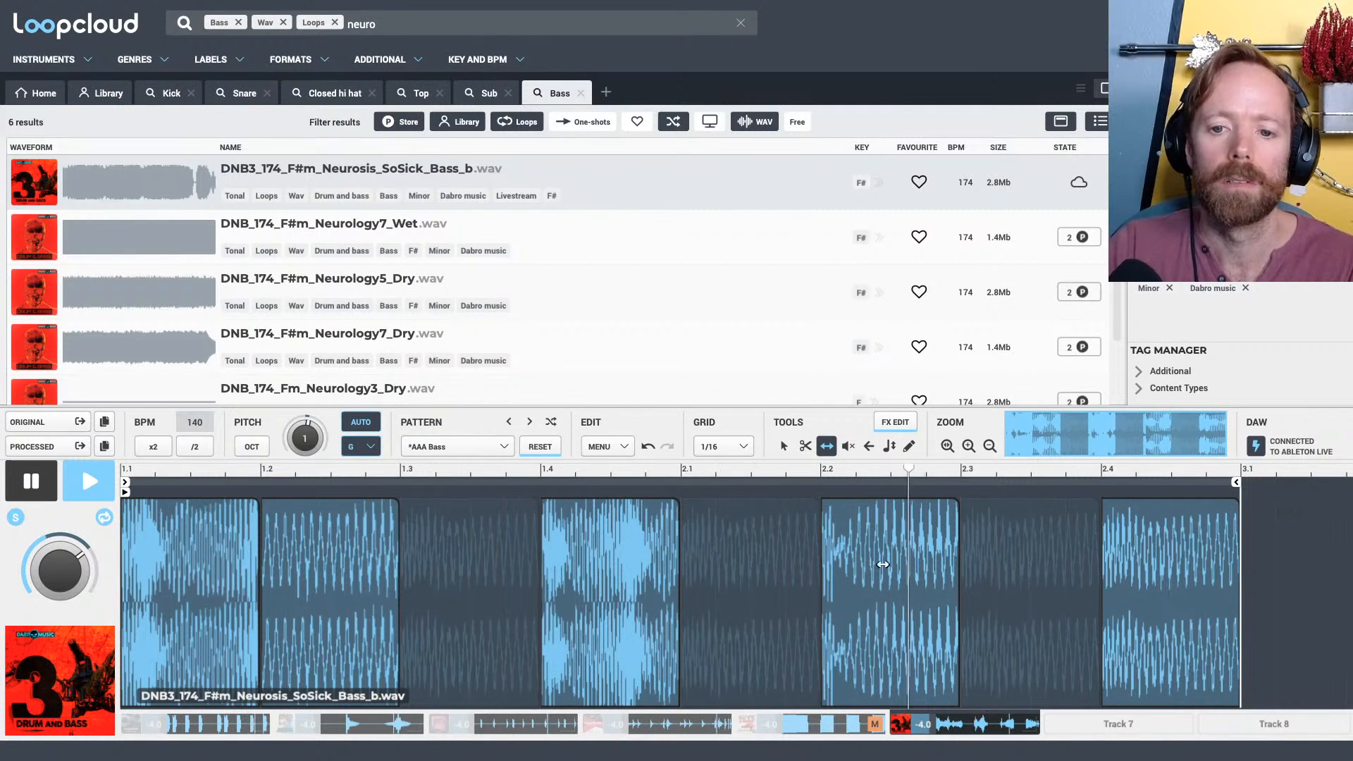
pyautogui.moveTo(885, 562); pyautogui.dragTo(886, 562)
pyautogui.moveTo(609, 555); pyautogui.dragTo(619, 555)
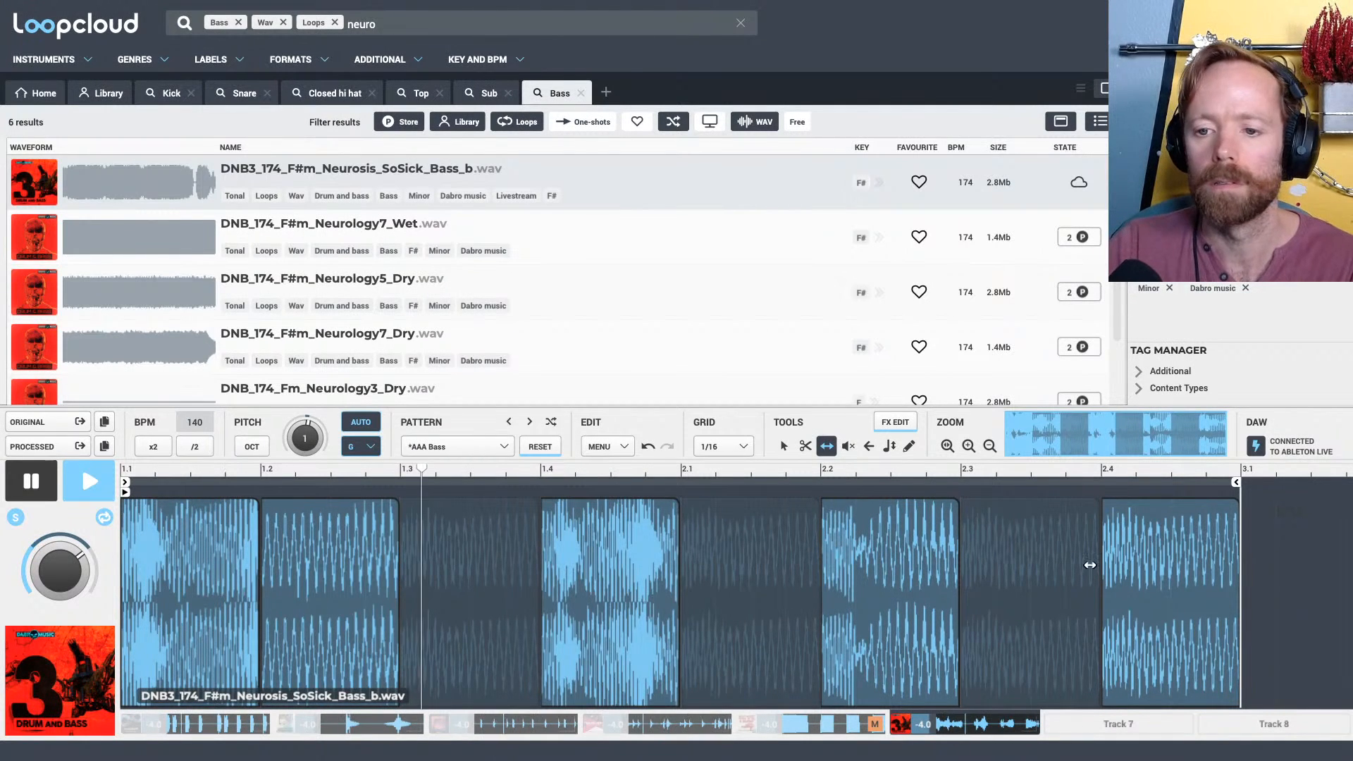
pyautogui.moveTo(1155, 564); pyautogui.dragTo(1162, 564)
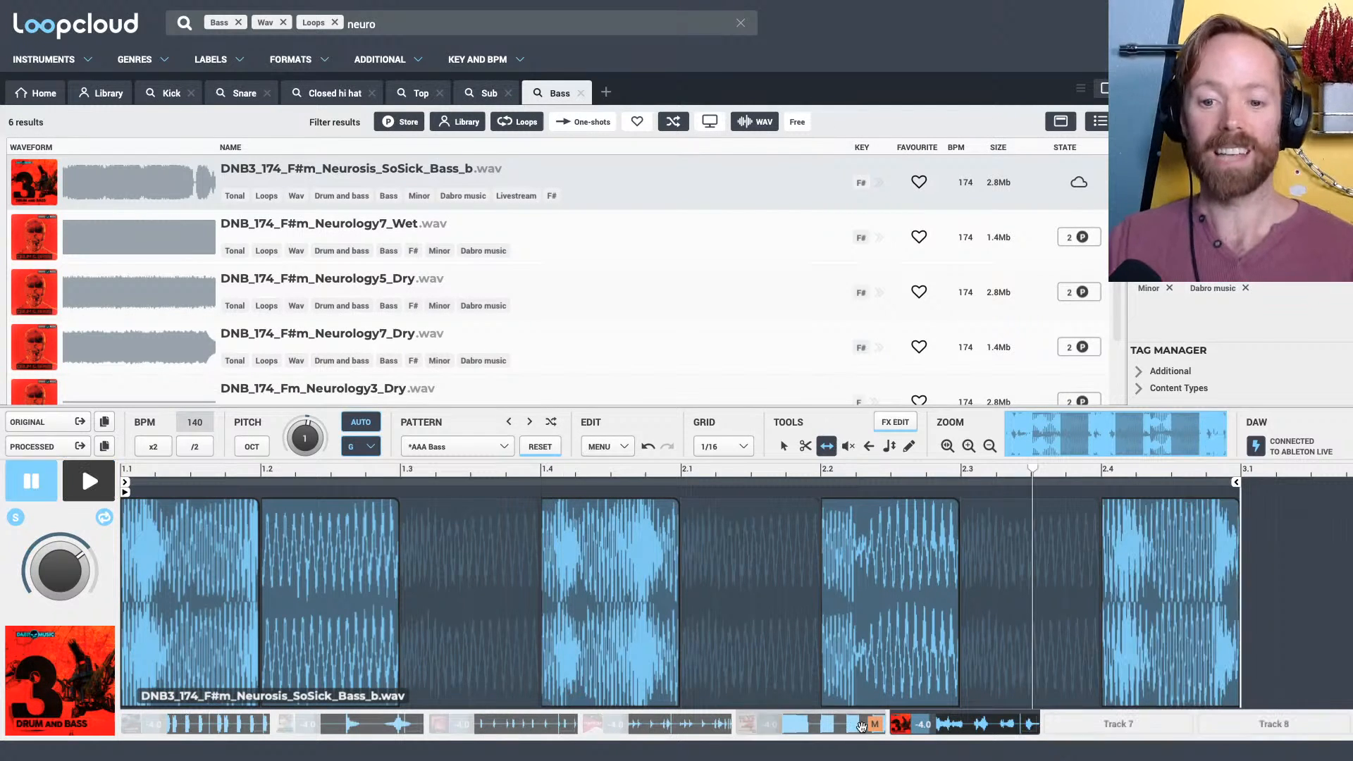
# Unmute the sub on Track 5, take the bass off solo, and refine the slip of the bass slices against the full beat
pyautogui.click(876, 725)
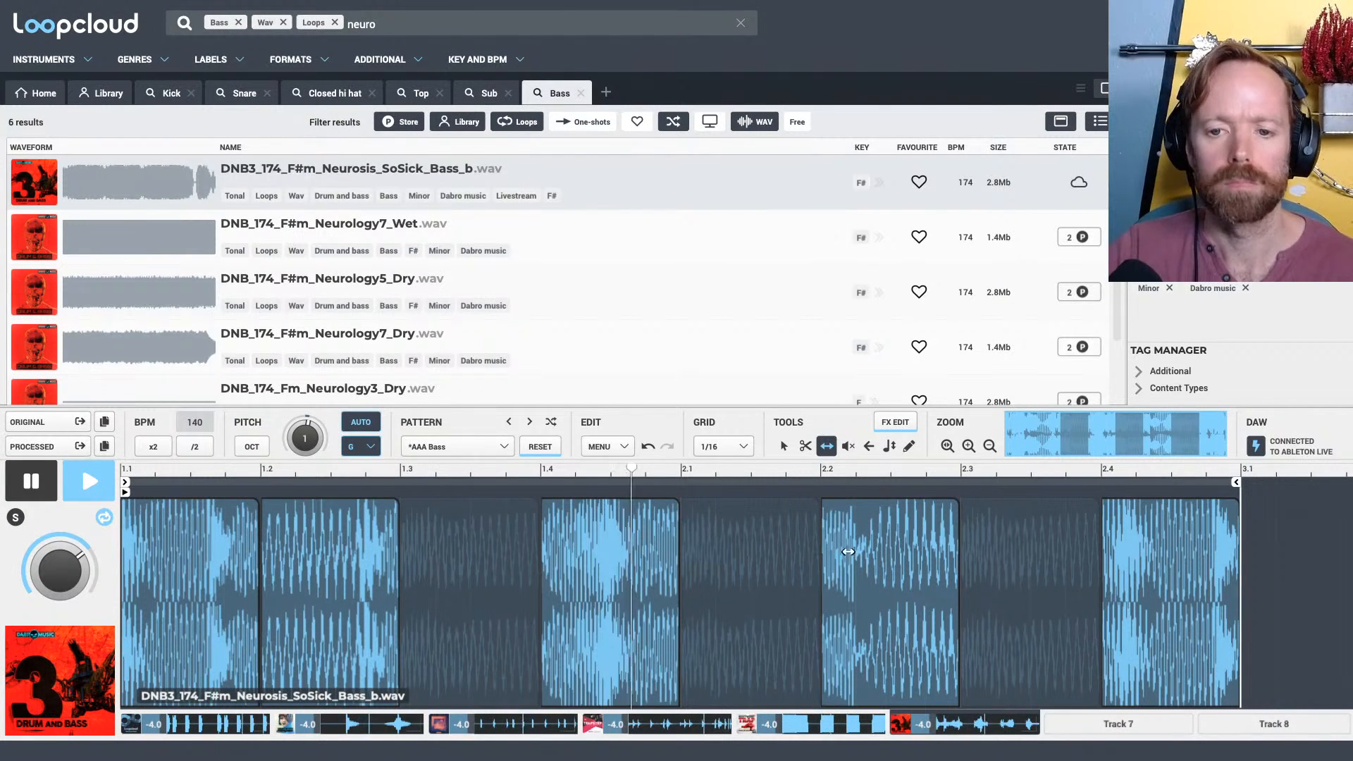
pyautogui.click(863, 551)
pyautogui.moveTo(1148, 551); pyautogui.dragTo(1135, 549)
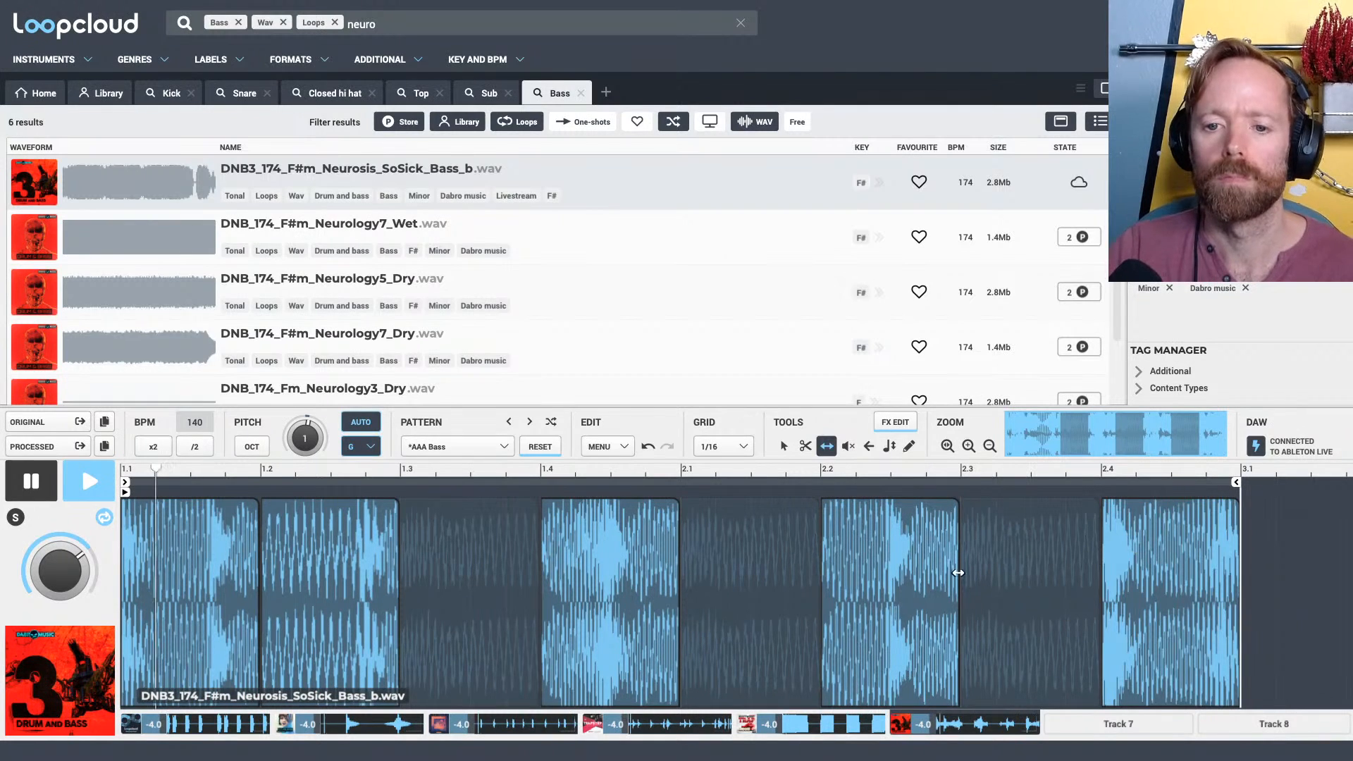
pyautogui.moveTo(913, 574); pyautogui.dragTo(936, 574)
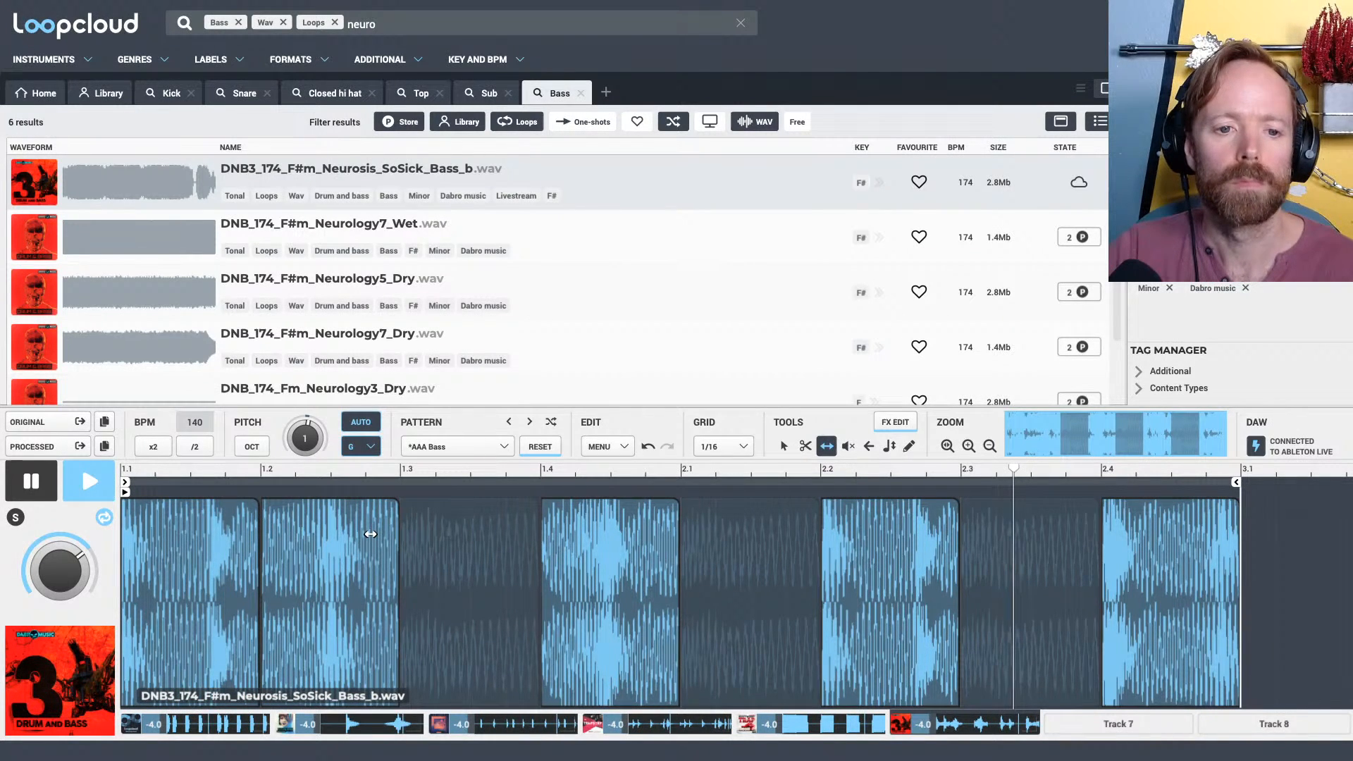
pyautogui.moveTo(610, 540); pyautogui.dragTo(630, 542)
pyautogui.press('space')
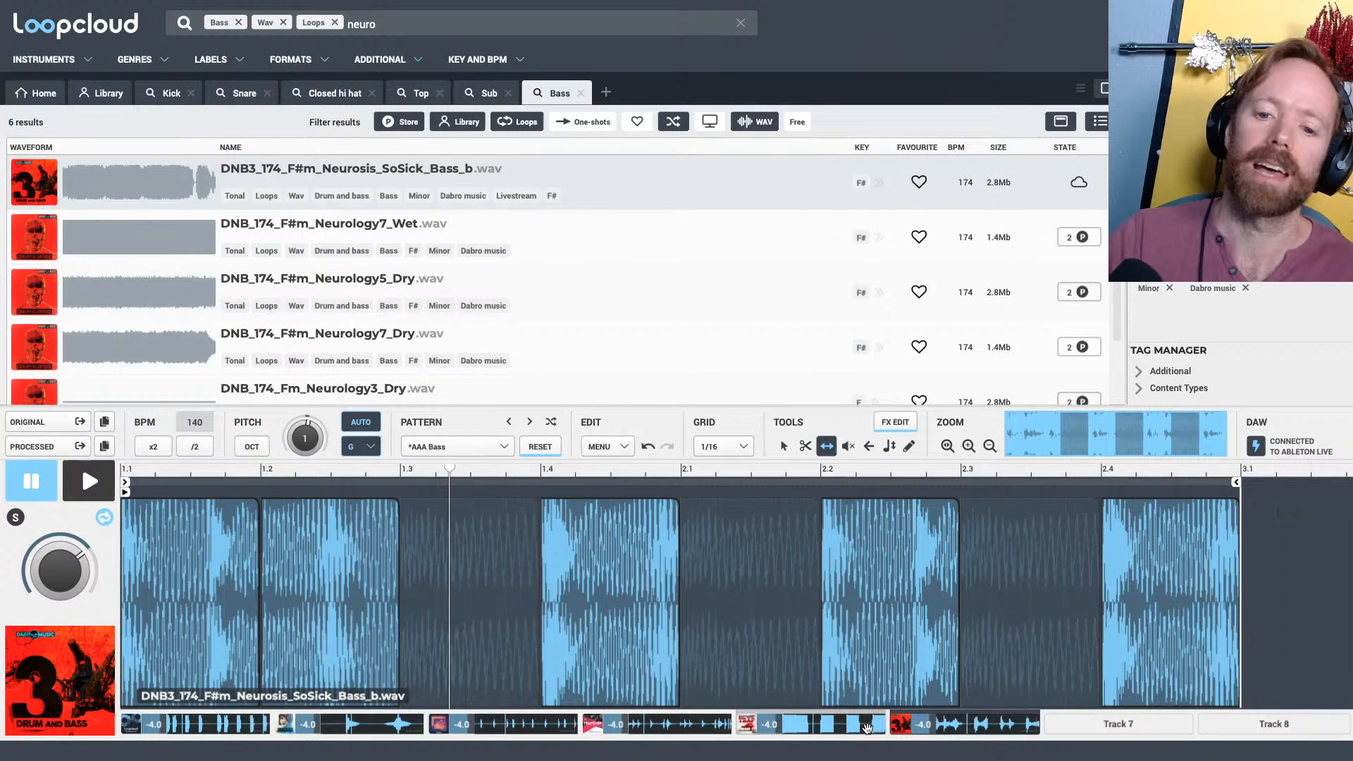
# Select the empty Track 7 and search for WAV one-shots tagged Pluck in a new search tab
pyautogui.press('super+Tab')
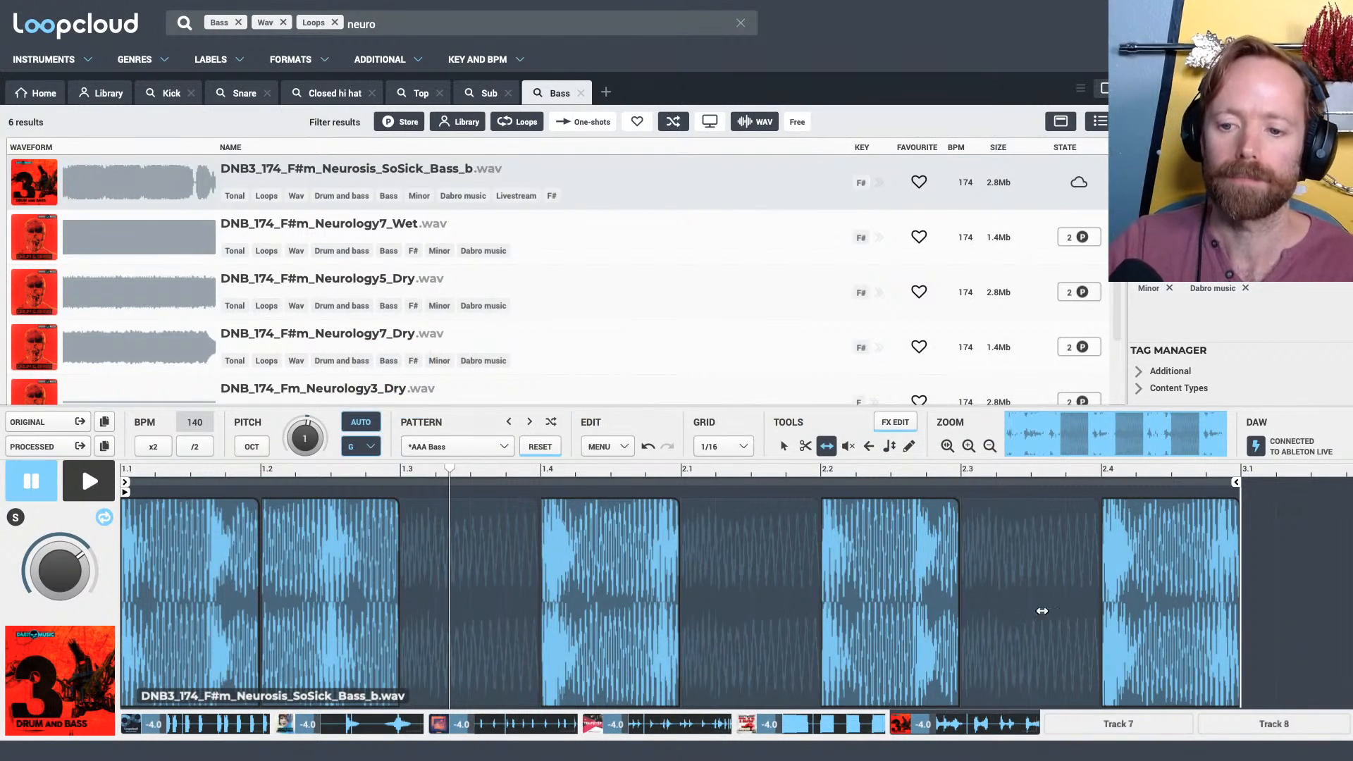
pyautogui.click(1130, 726)
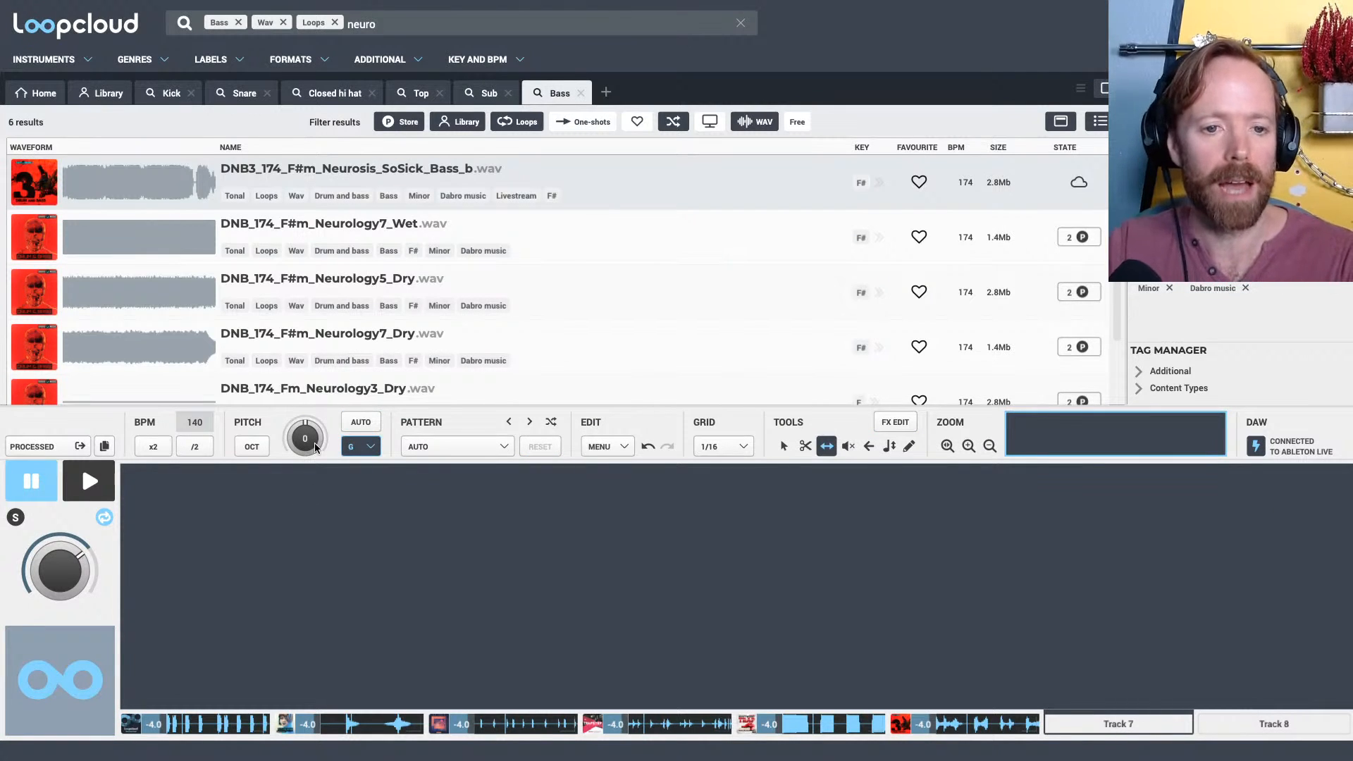
pyautogui.click(606, 92)
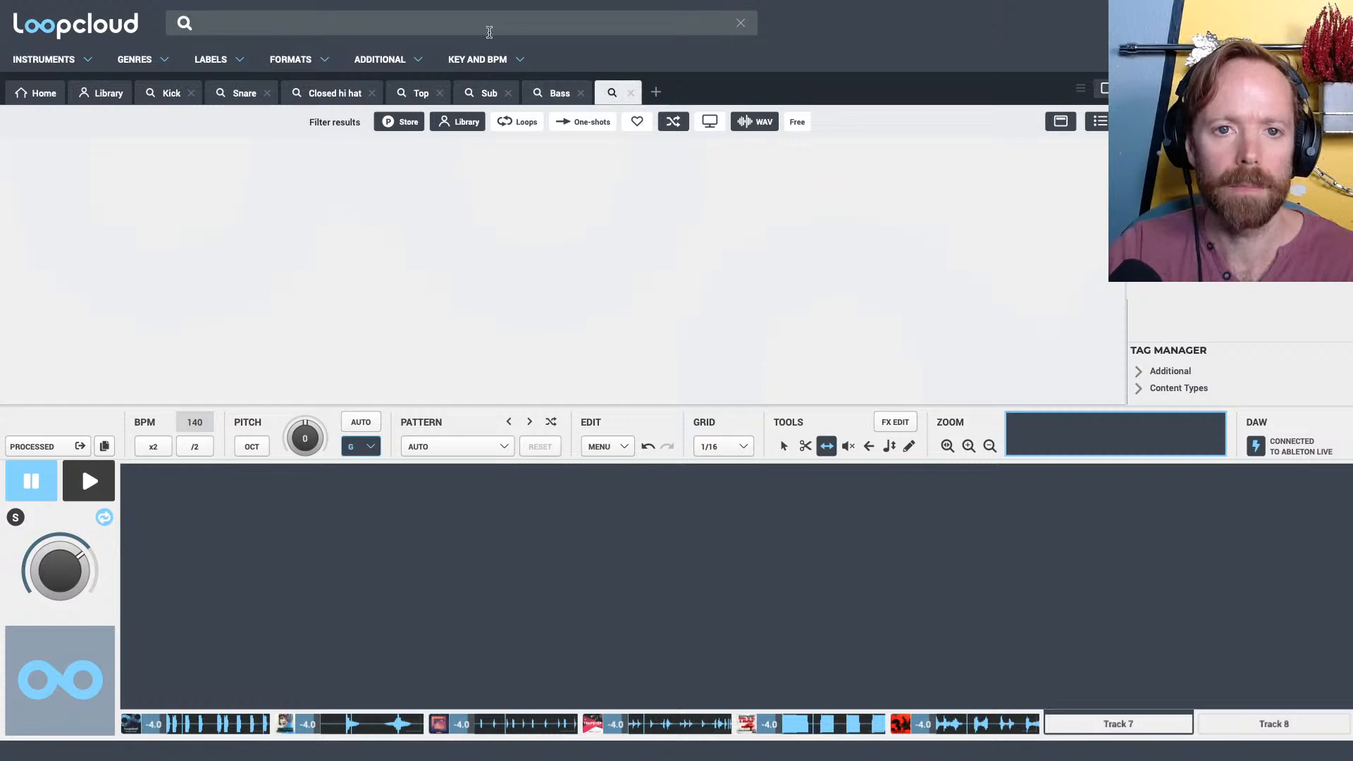
pyautogui.click(357, 21)
pyautogui.write('pluck')
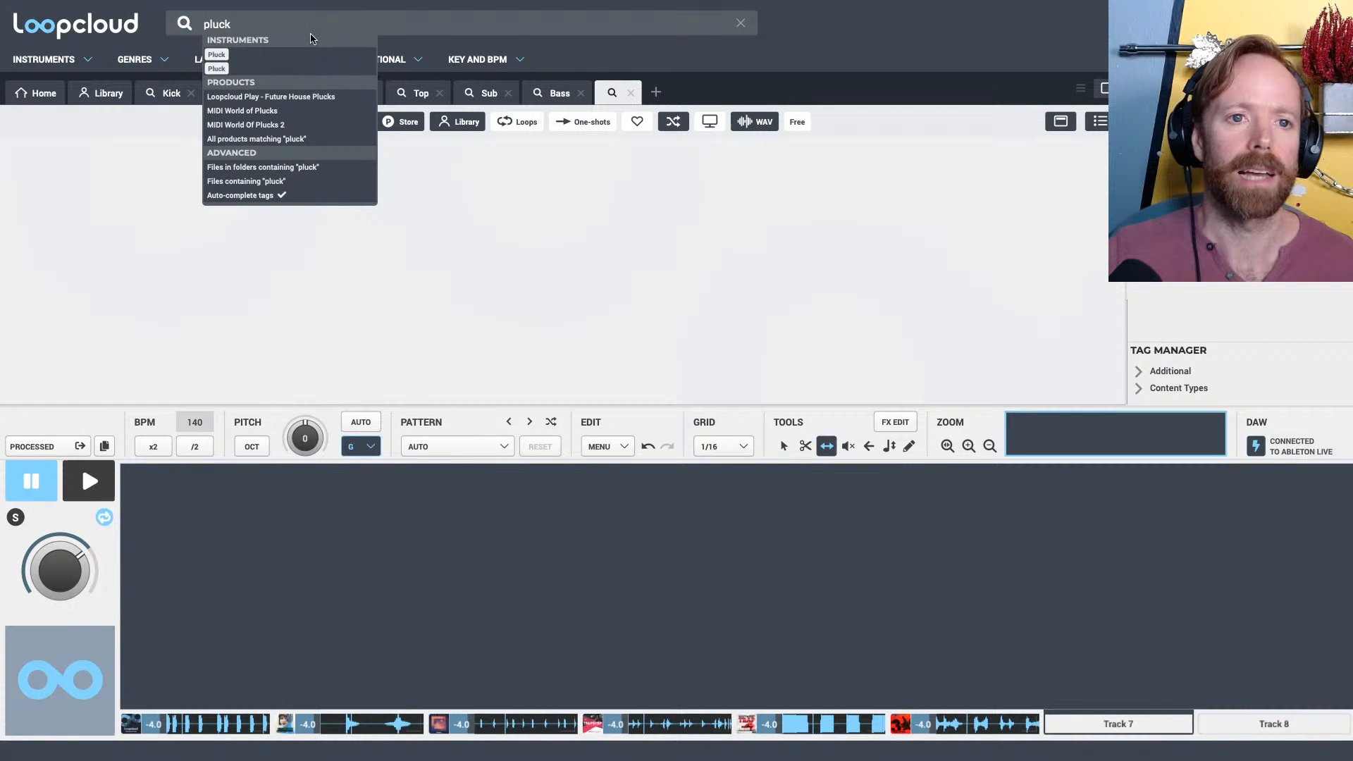
pyautogui.press('Return')
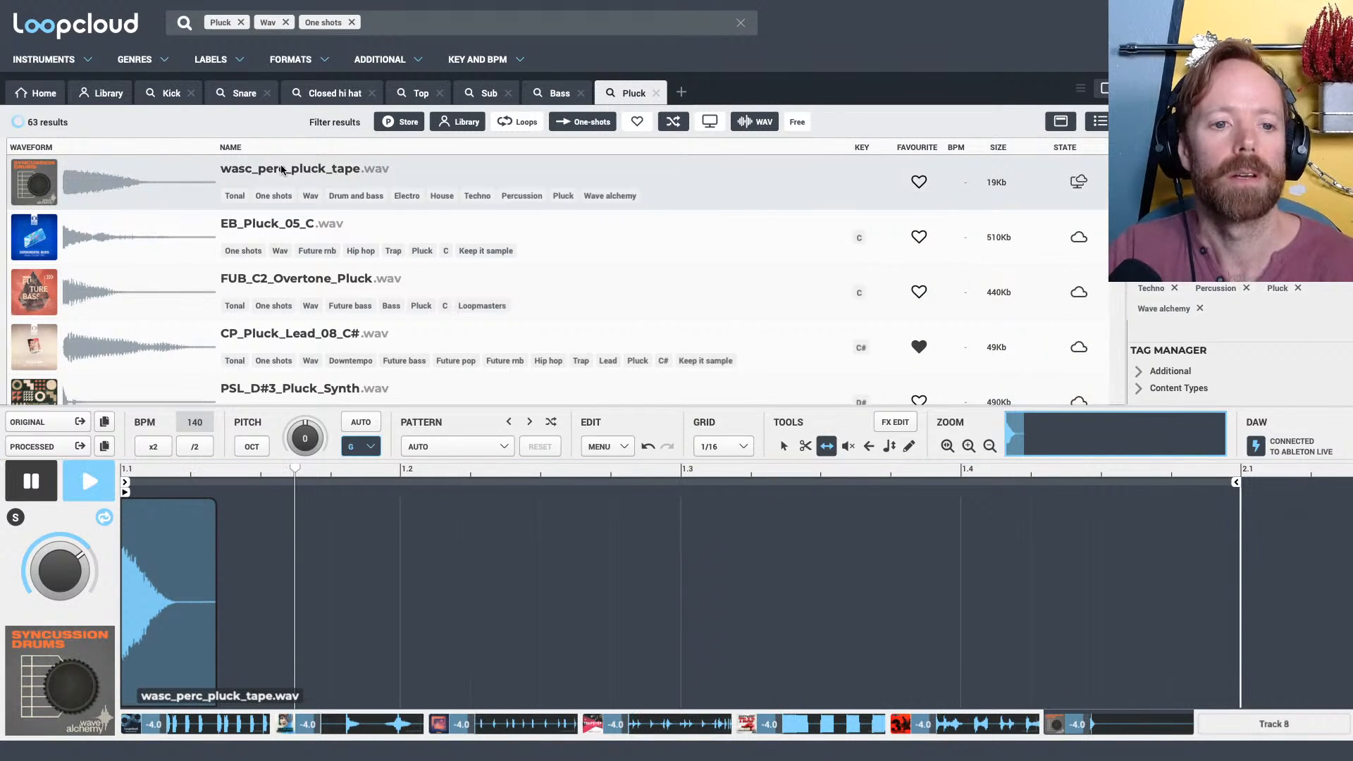
# Solo Track 7 with automatic pitching to G, audition several pluck one-shots, and load NIA_Pluck_Synth_2_A#1
pyautogui.click(28, 493)
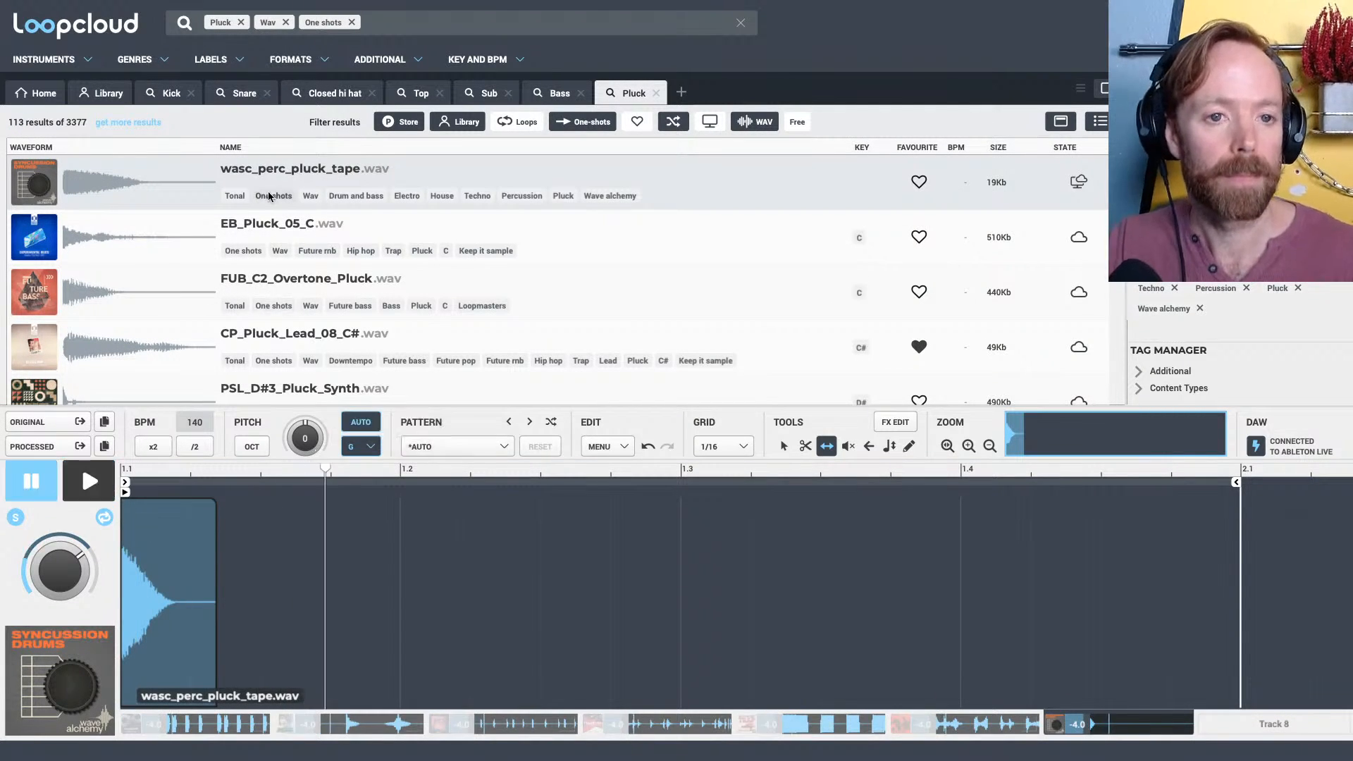
pyautogui.click(270, 223)
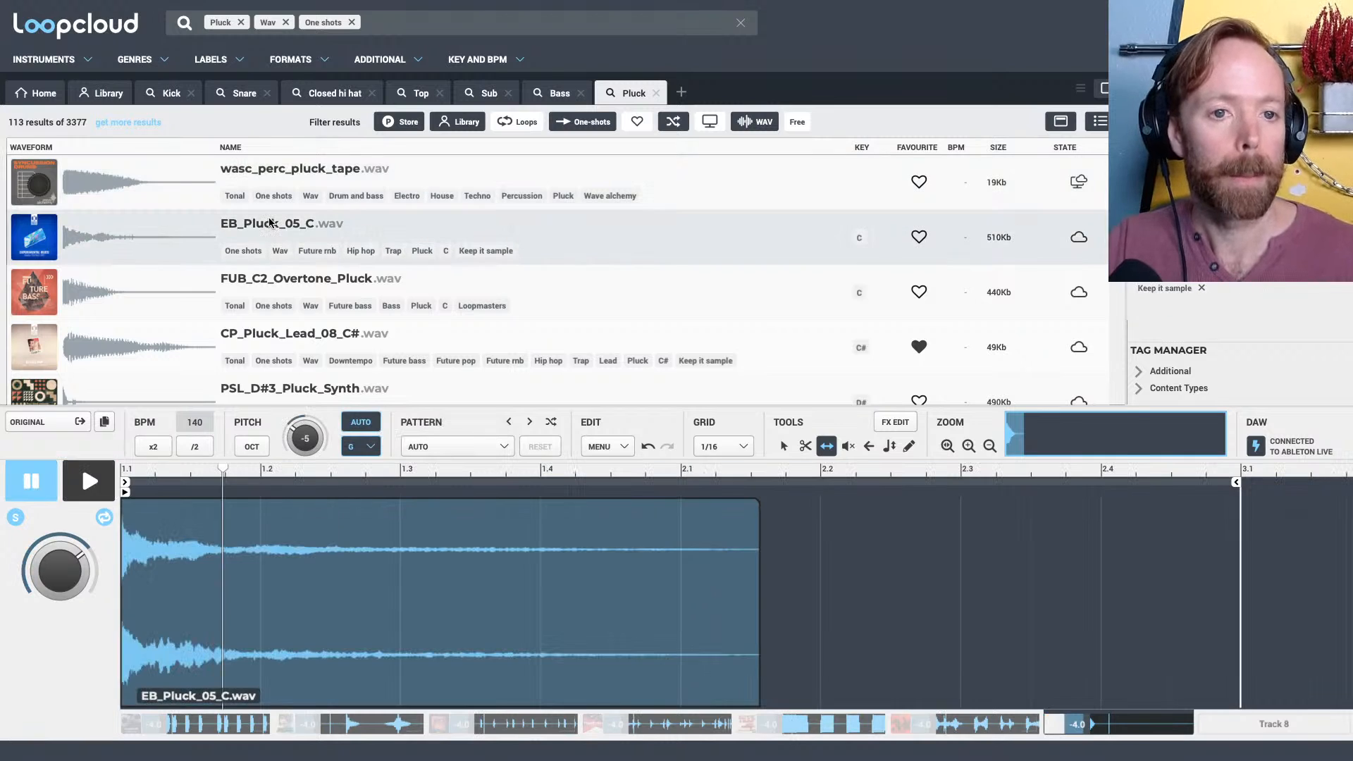
pyautogui.click(267, 285)
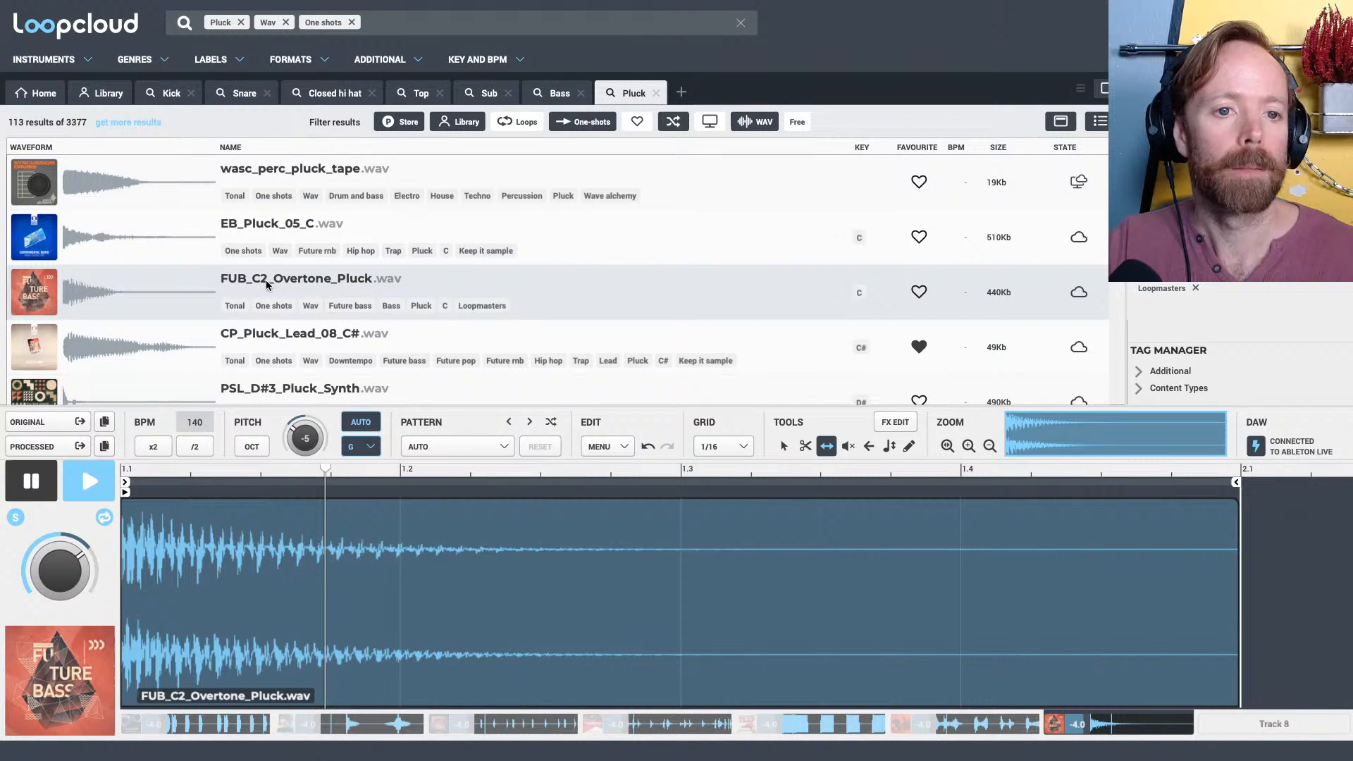
pyautogui.click(267, 352)
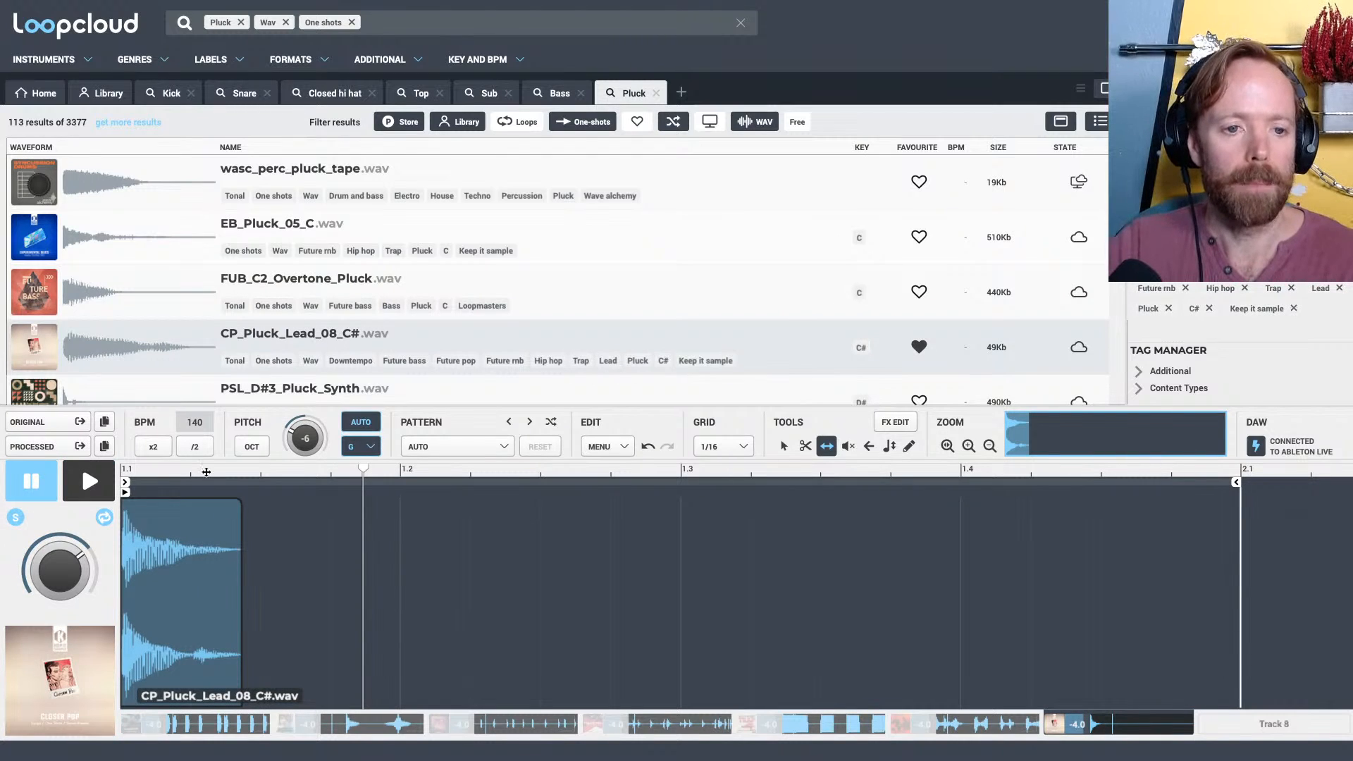
pyautogui.scroll(-5, 292, 310)
pyautogui.click(292, 332)
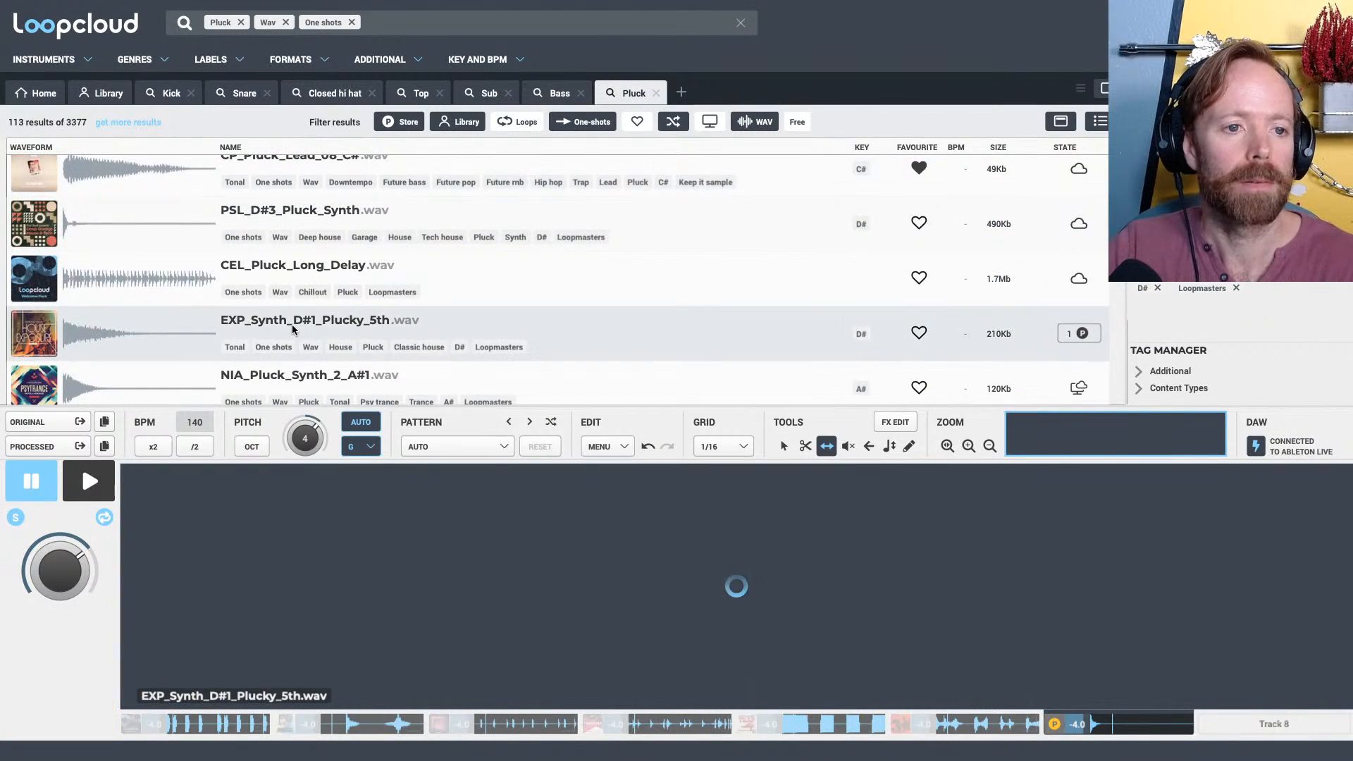
pyautogui.click(298, 372)
pyautogui.scroll(-2, 298, 371)
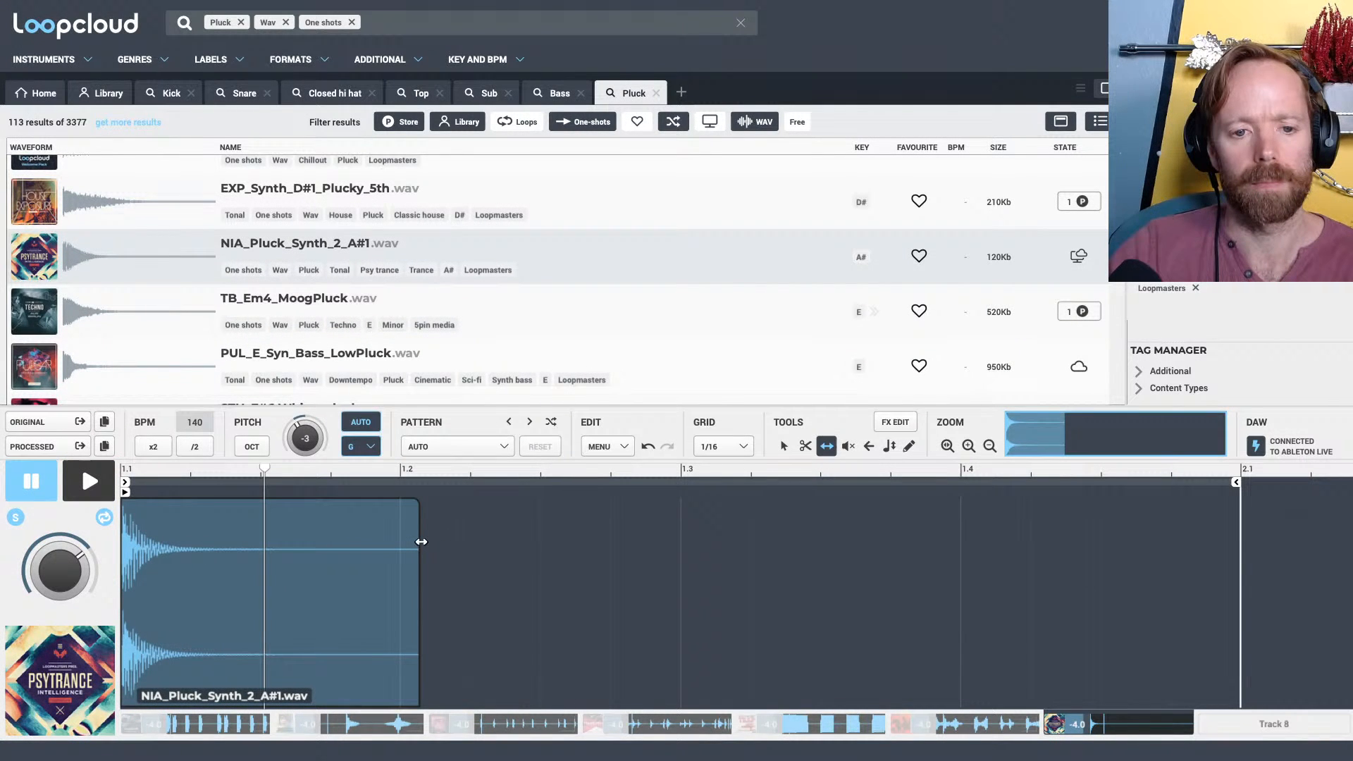
# Shorten the pluck to two sixteenths and place it on the off-beat before 1.2, checking it in the mix with Track 6 muted
pyautogui.press('1')
pyautogui.moveTo(421, 542); pyautogui.dragTo(351, 549)
pyautogui.press('space')
pyautogui.press('space')
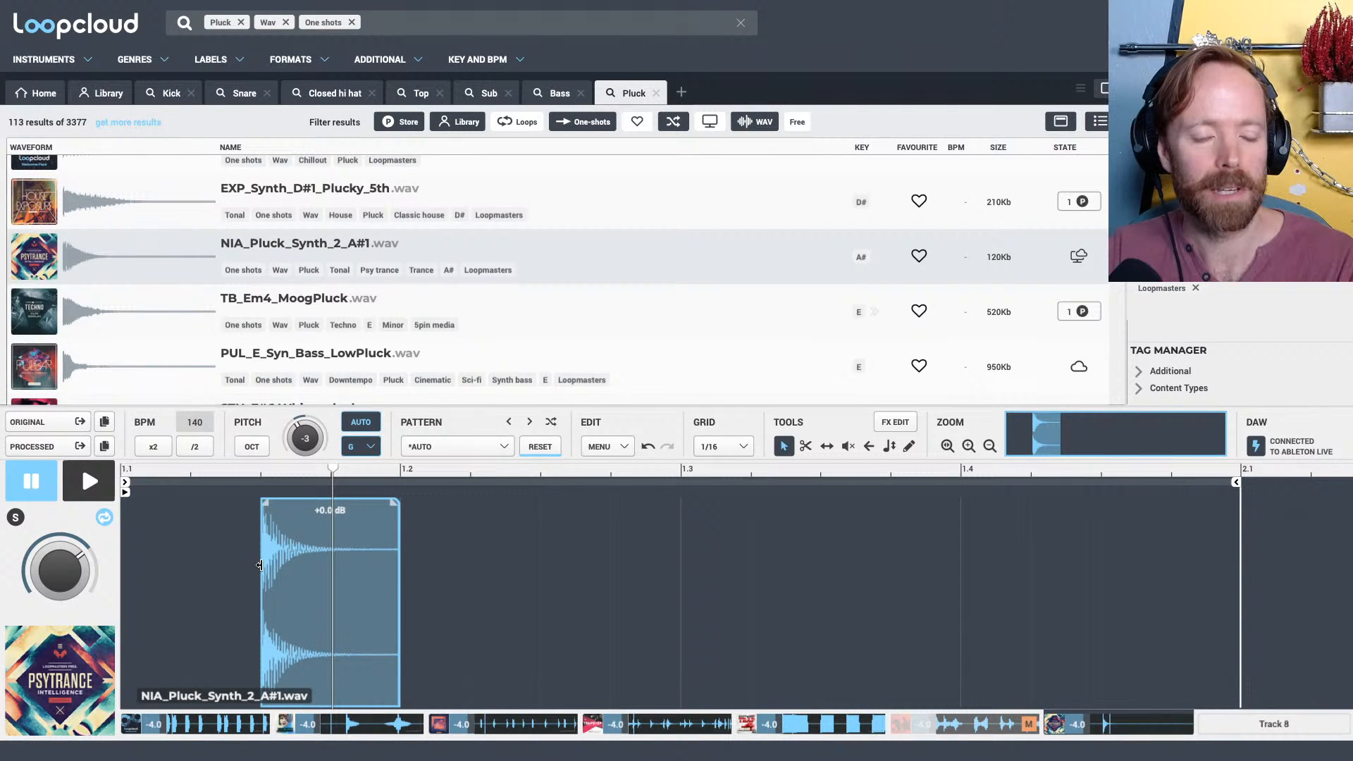
pyautogui.press('space')
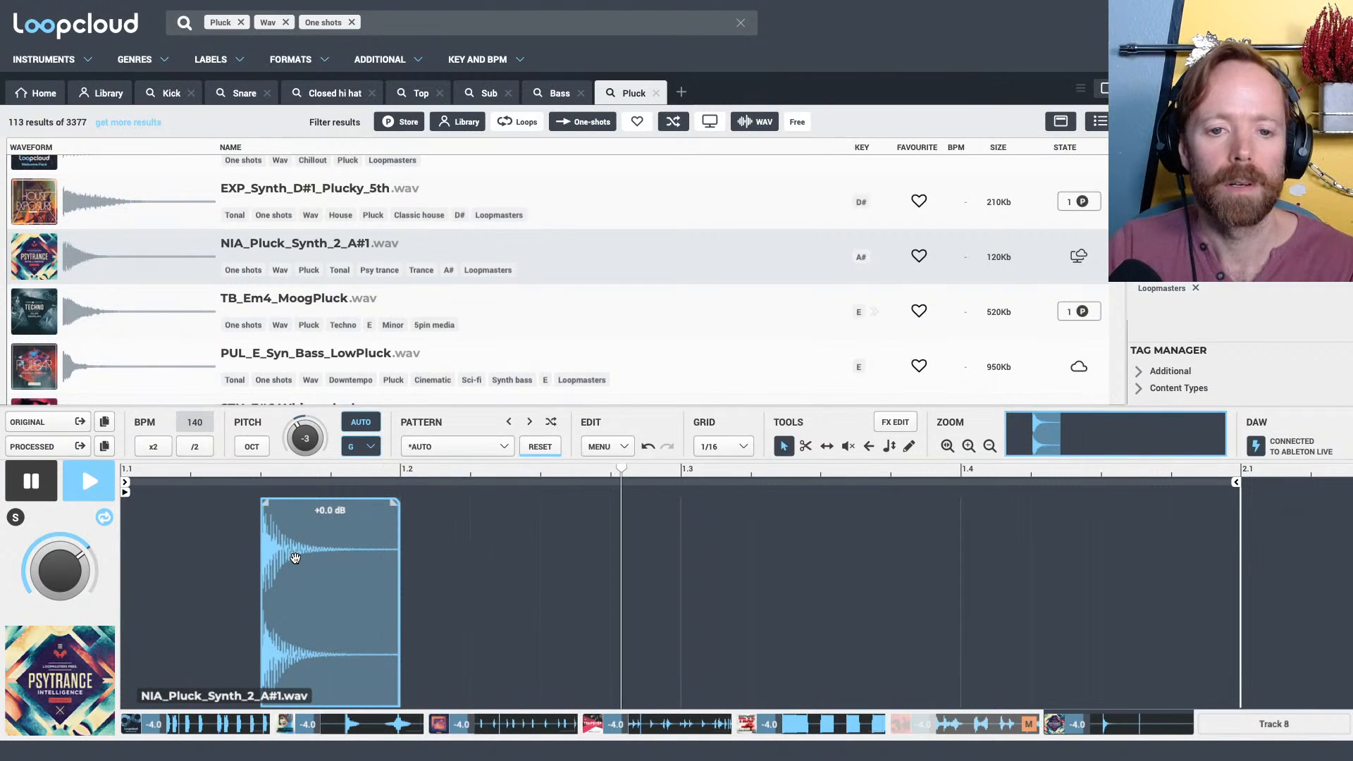
pyautogui.press('space')
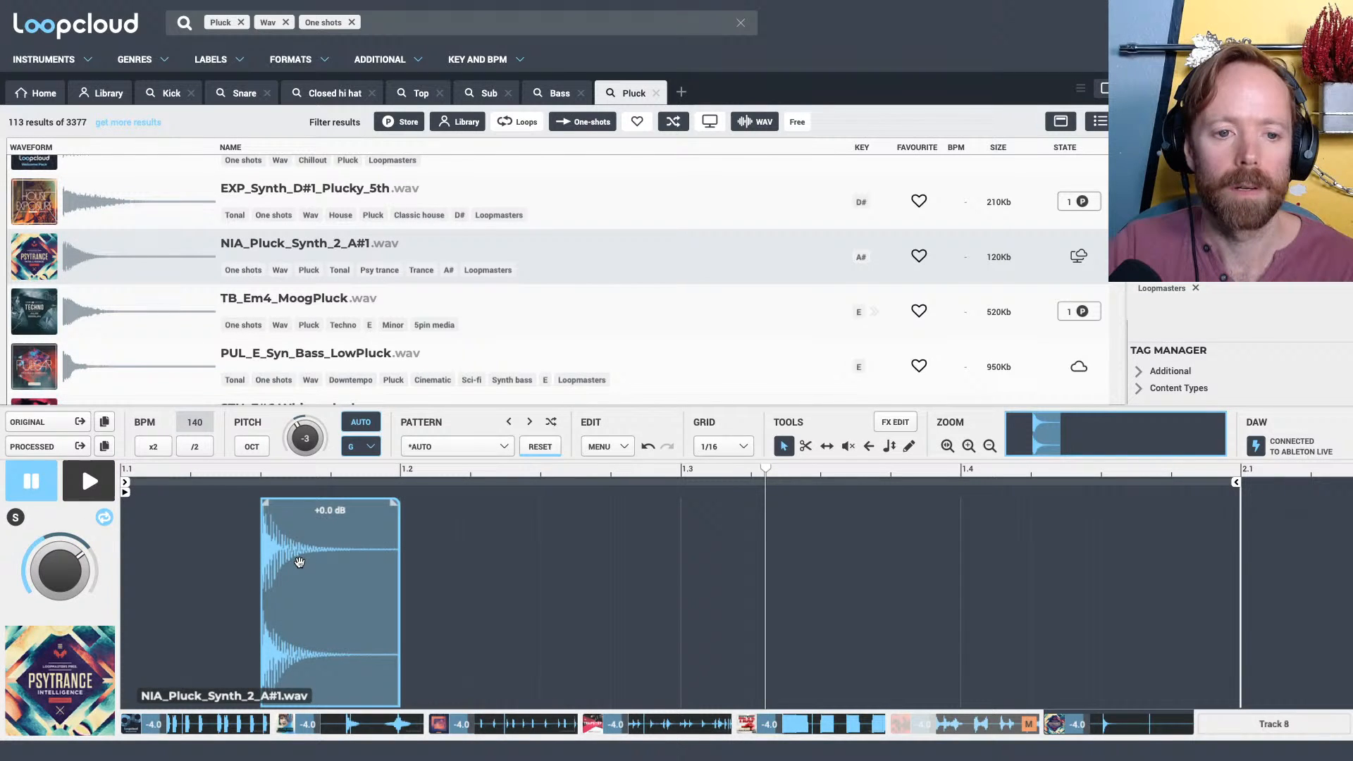
# Shorten the Track 7 loop to end at 1.3 and copy the pluck to one sixteenth after 1.2
pyautogui.click(298, 562)
pyautogui.moveTo(1237, 483); pyautogui.dragTo(678, 494)
pyautogui.moveTo(316, 557); pyautogui.dragTo(546, 571)
pyautogui.press('space')
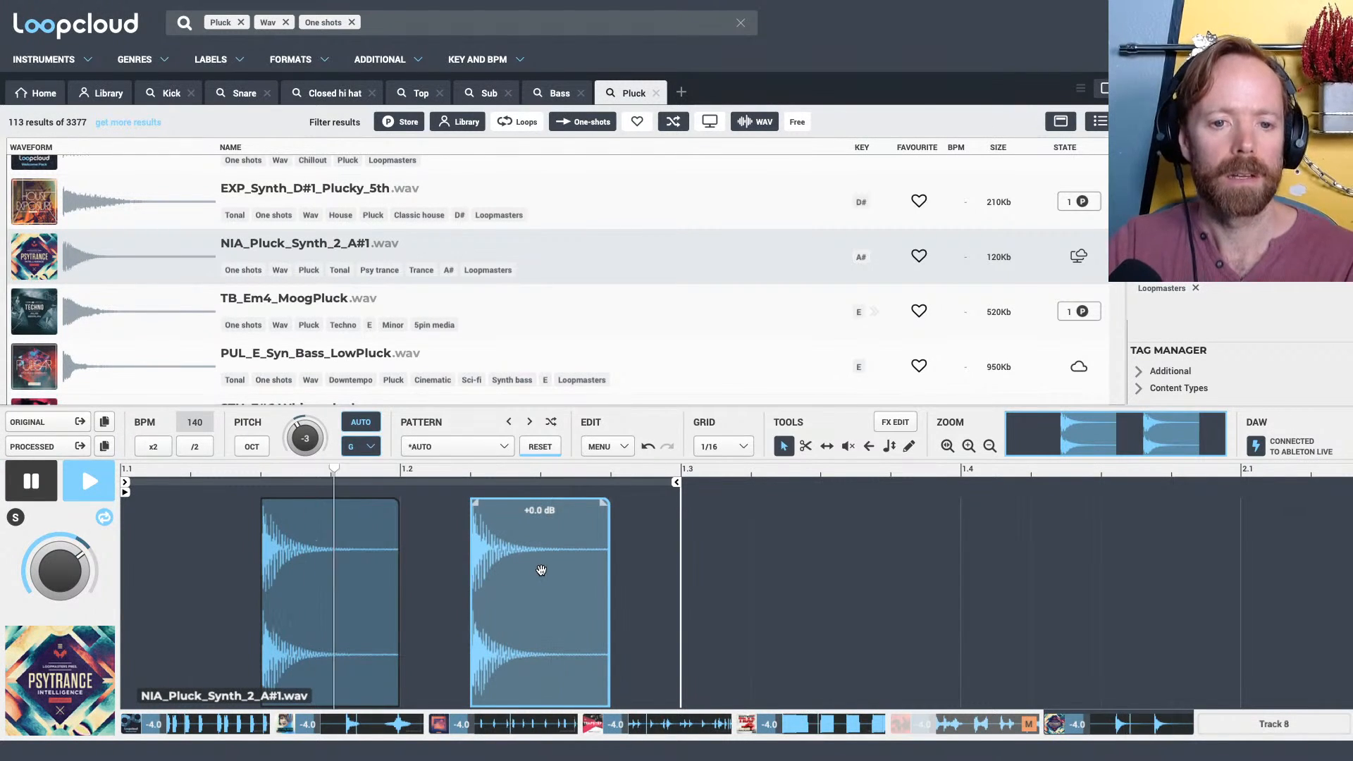
pyautogui.moveTo(517, 470); pyautogui.dragTo(501, 429)
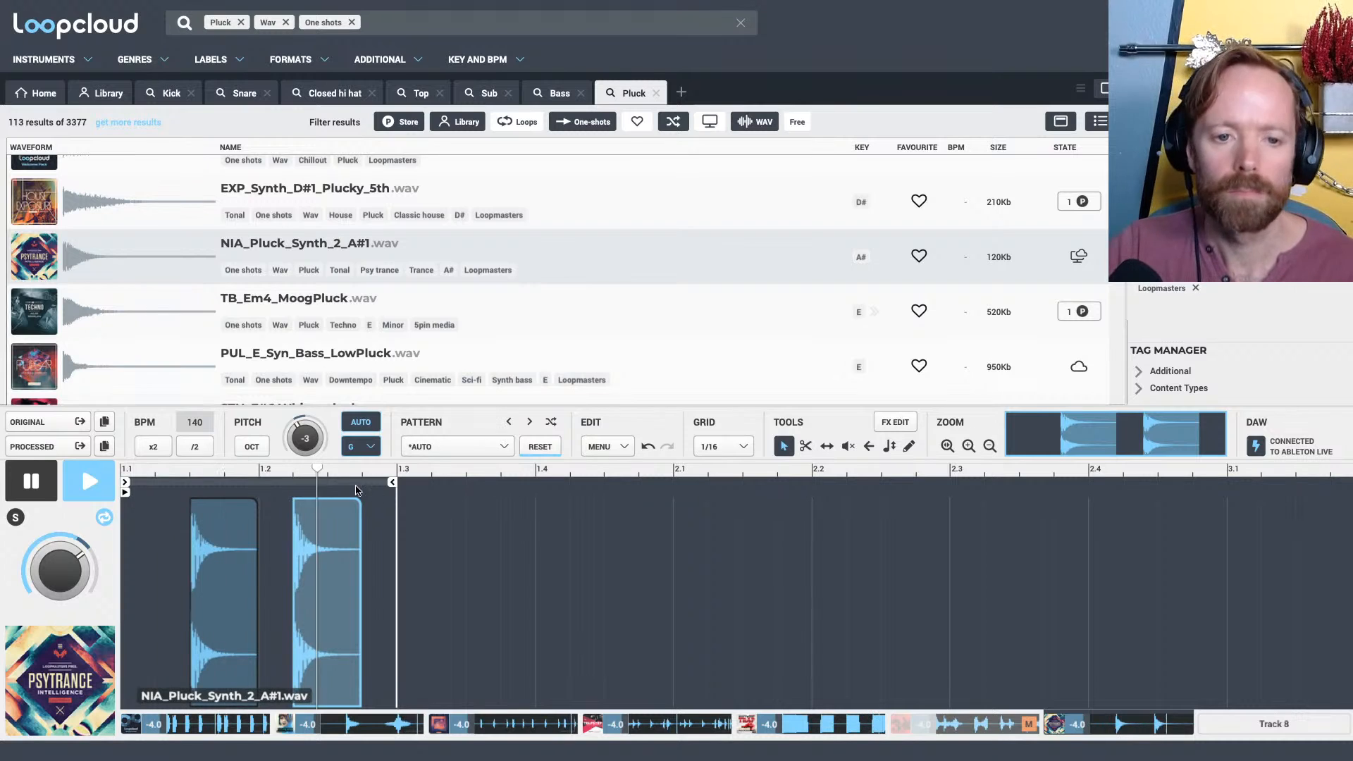
# Extend the Track 7 loop to 2.1, duplicate the two-pluck pattern from 1.1–1.3 into 1.3–2.1, and audition it in the mix
pyautogui.press('space')
pyautogui.moveTo(393, 482); pyautogui.dragTo(669, 482)
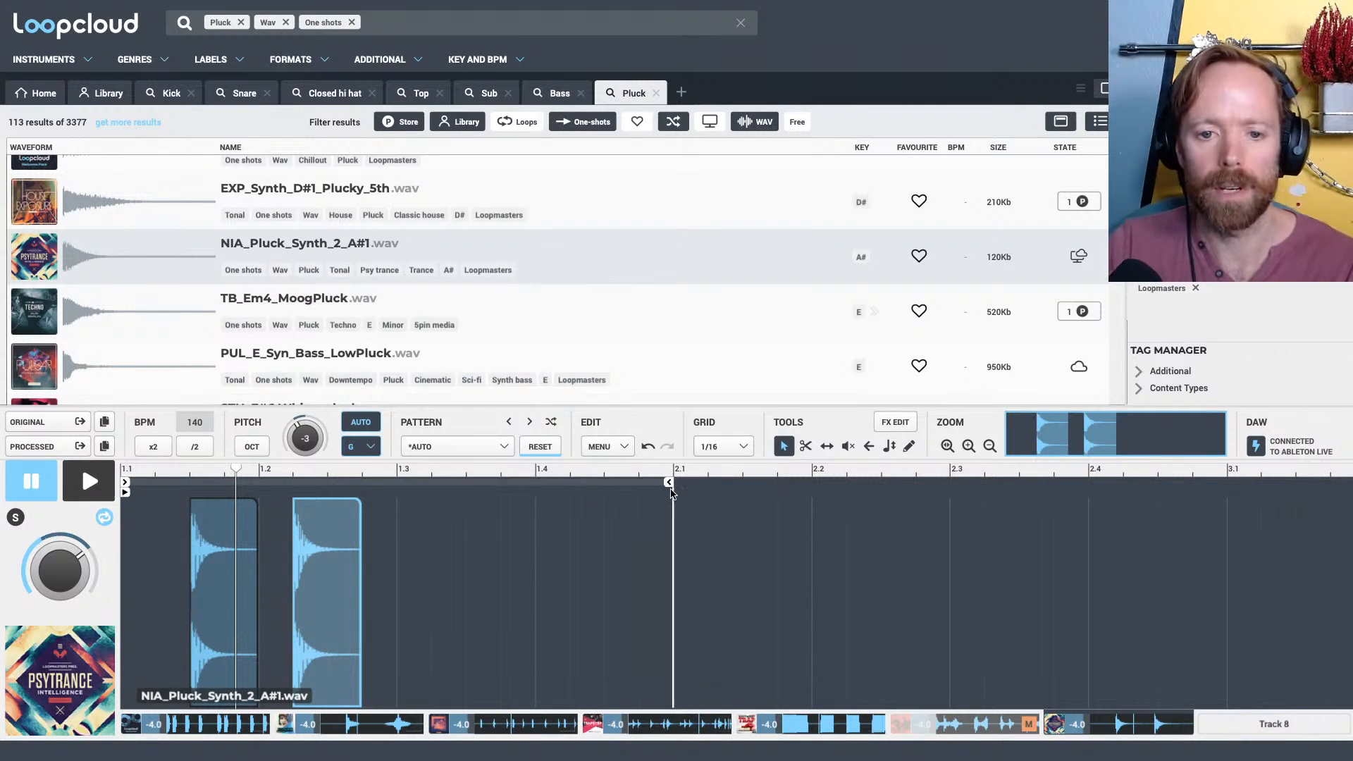
pyautogui.moveTo(396, 661); pyautogui.dragTo(125, 517)
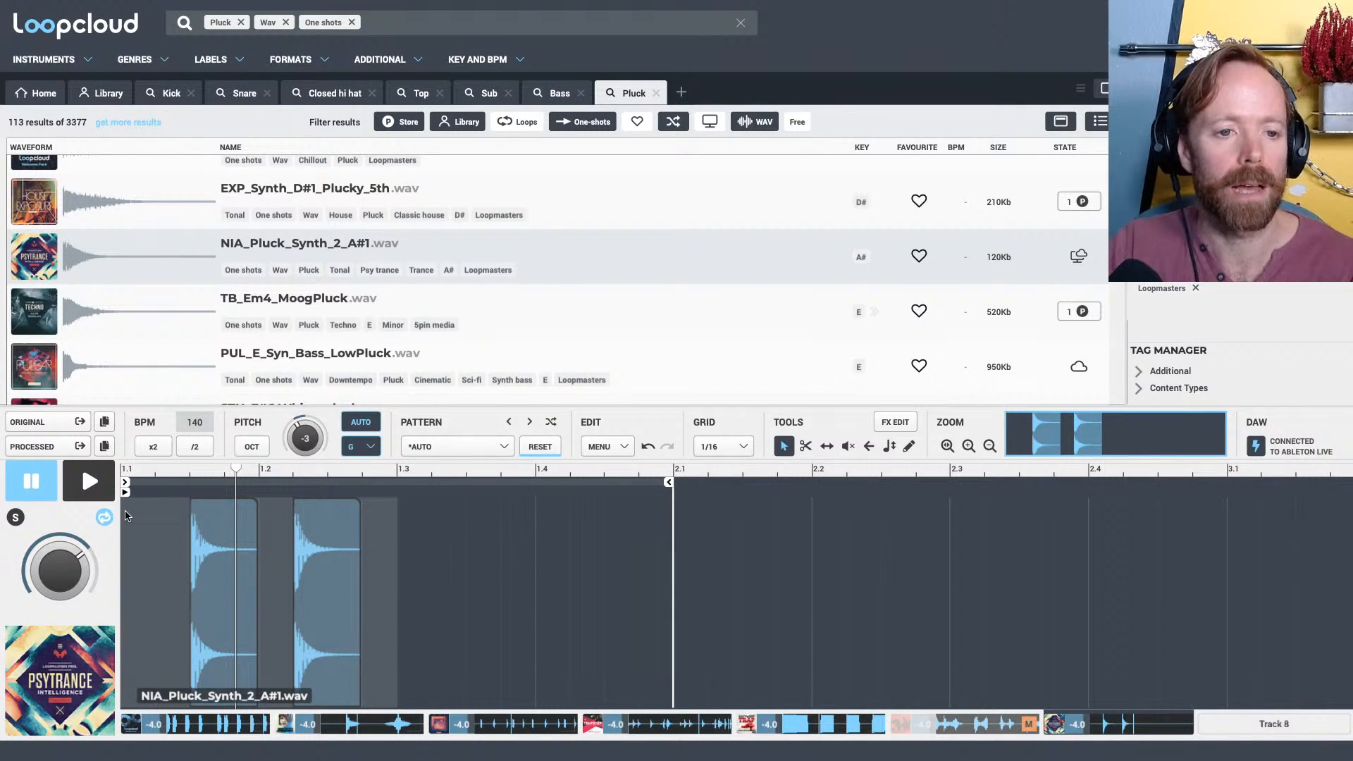
pyautogui.hotkey('ctrl', 'd')
pyautogui.press('space')
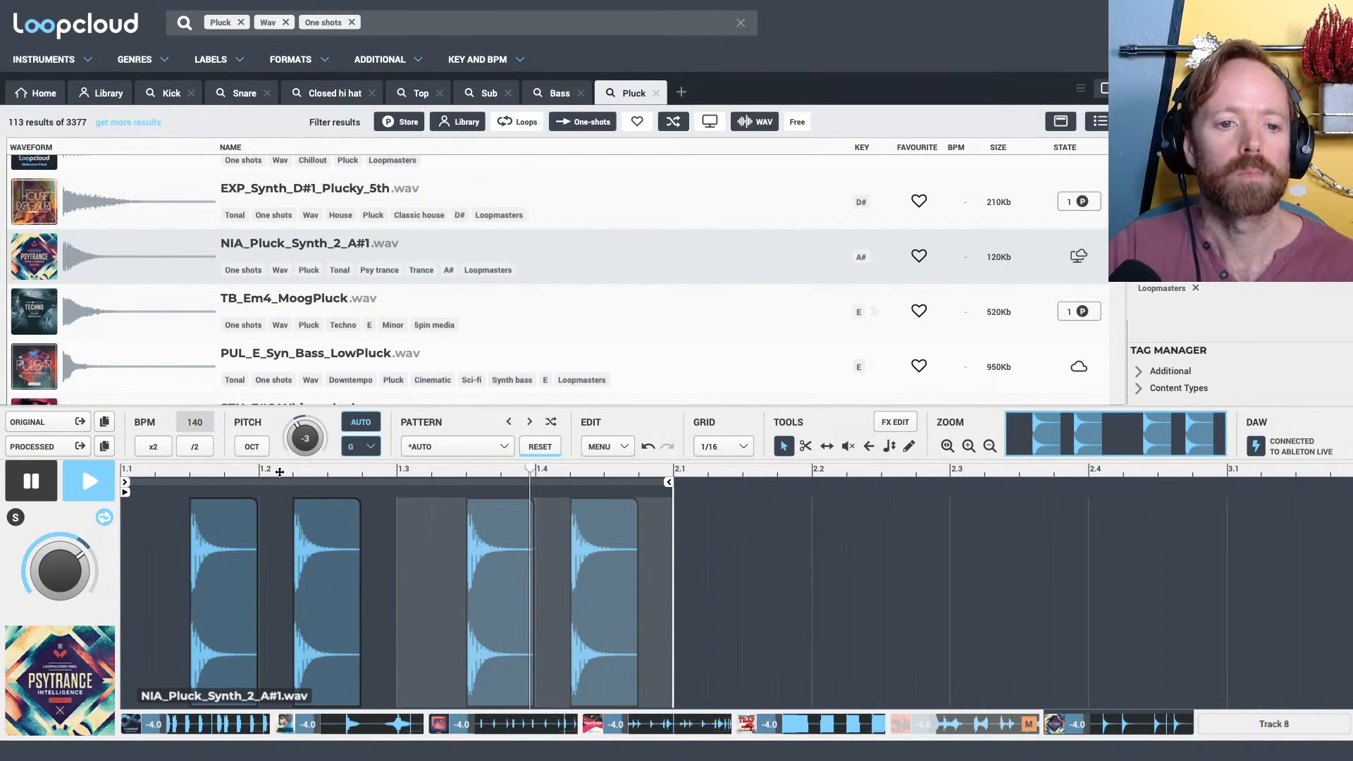
pyautogui.scroll(4, 414, 505)
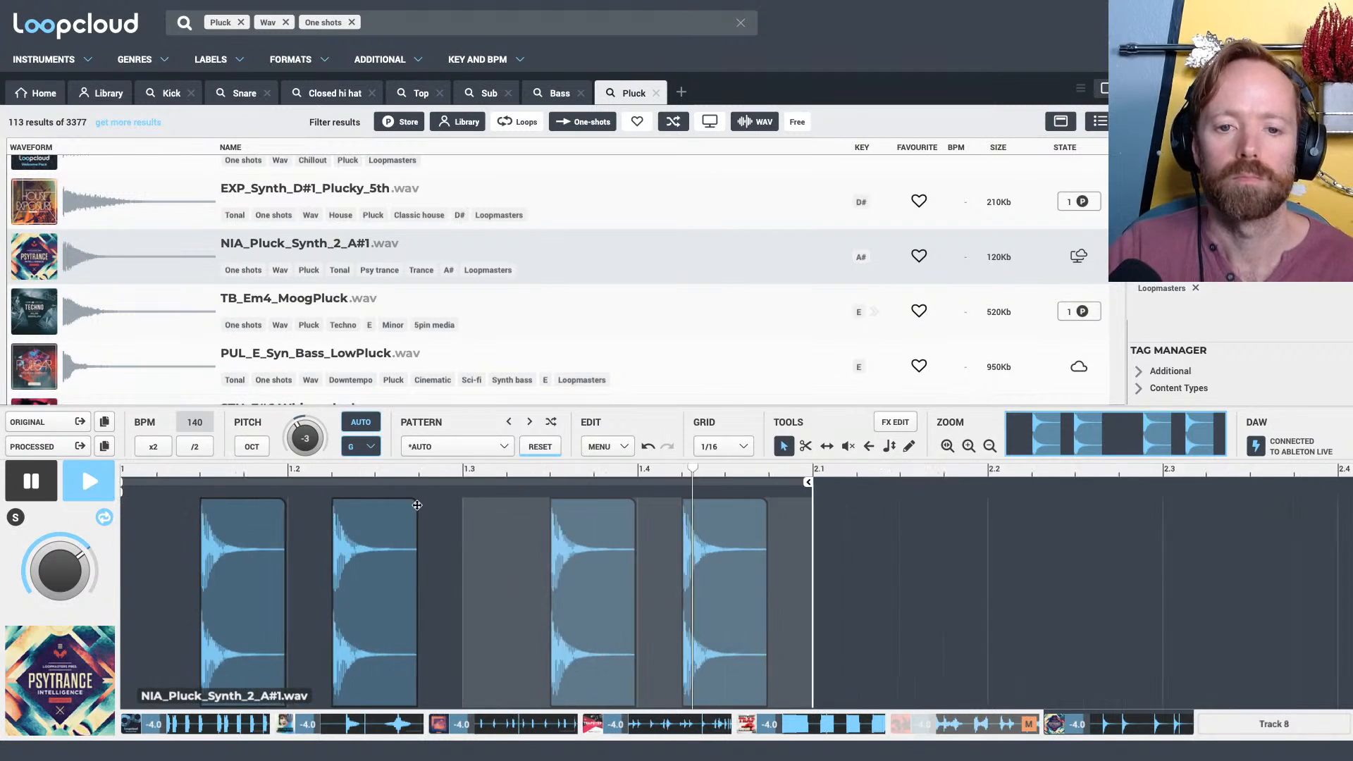
pyautogui.scroll(-1, 604, 509)
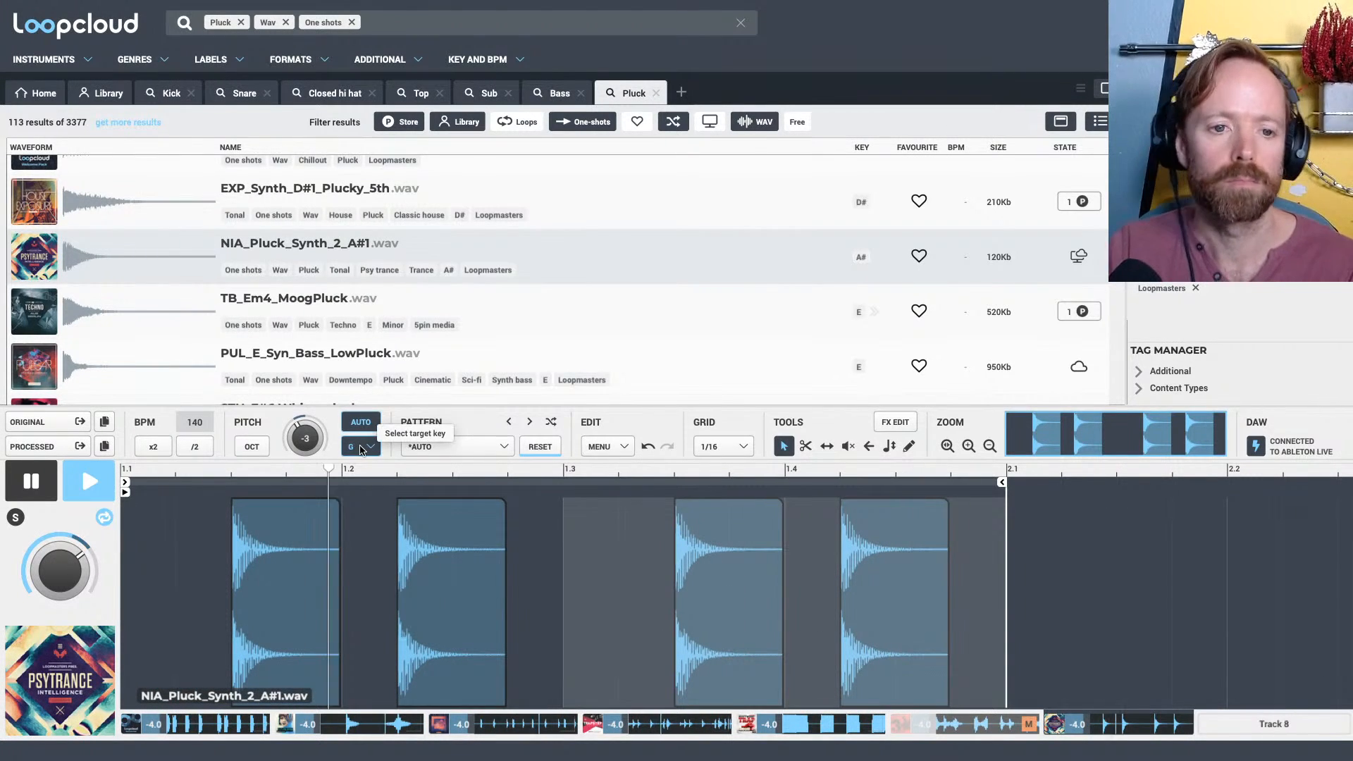
pyautogui.press('space')
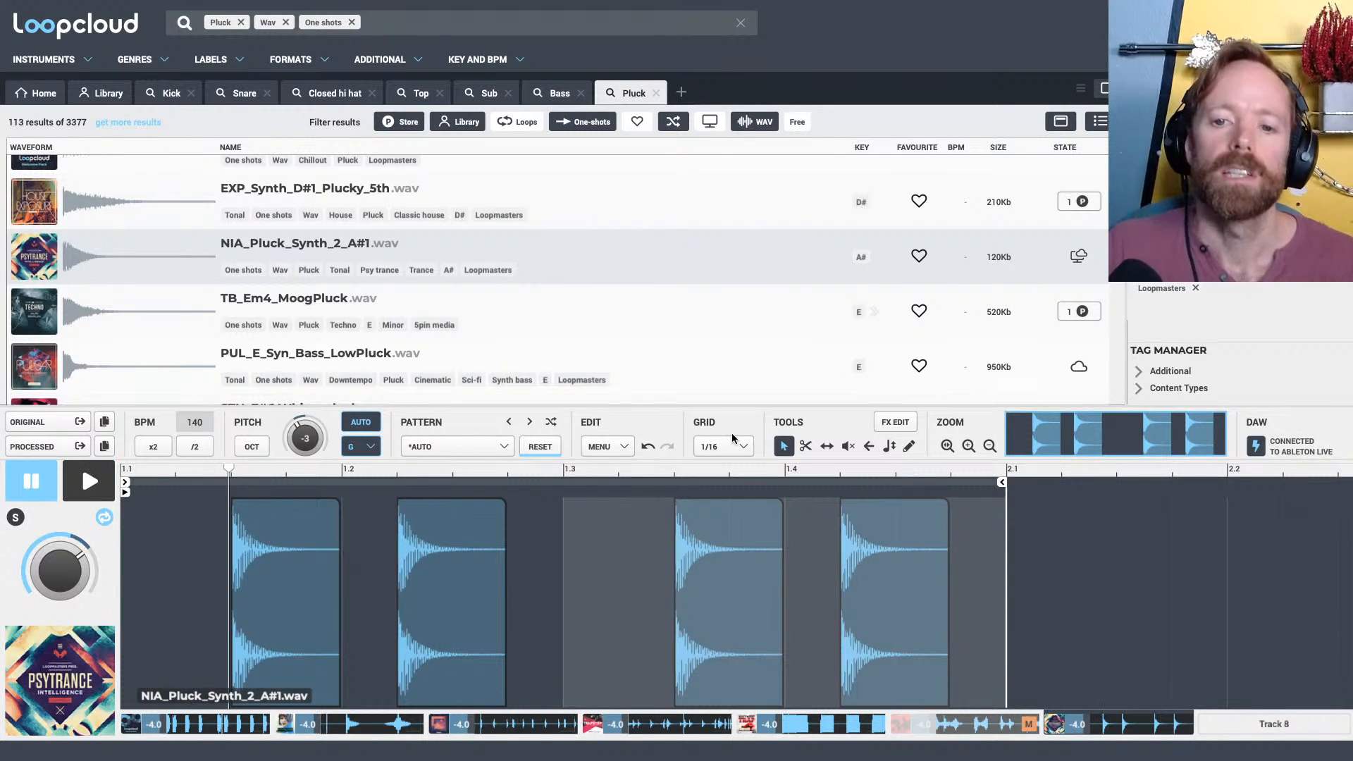
# Try transposing the Track 7 pluck by one octave while the beat plays
pyautogui.click(245, 440)
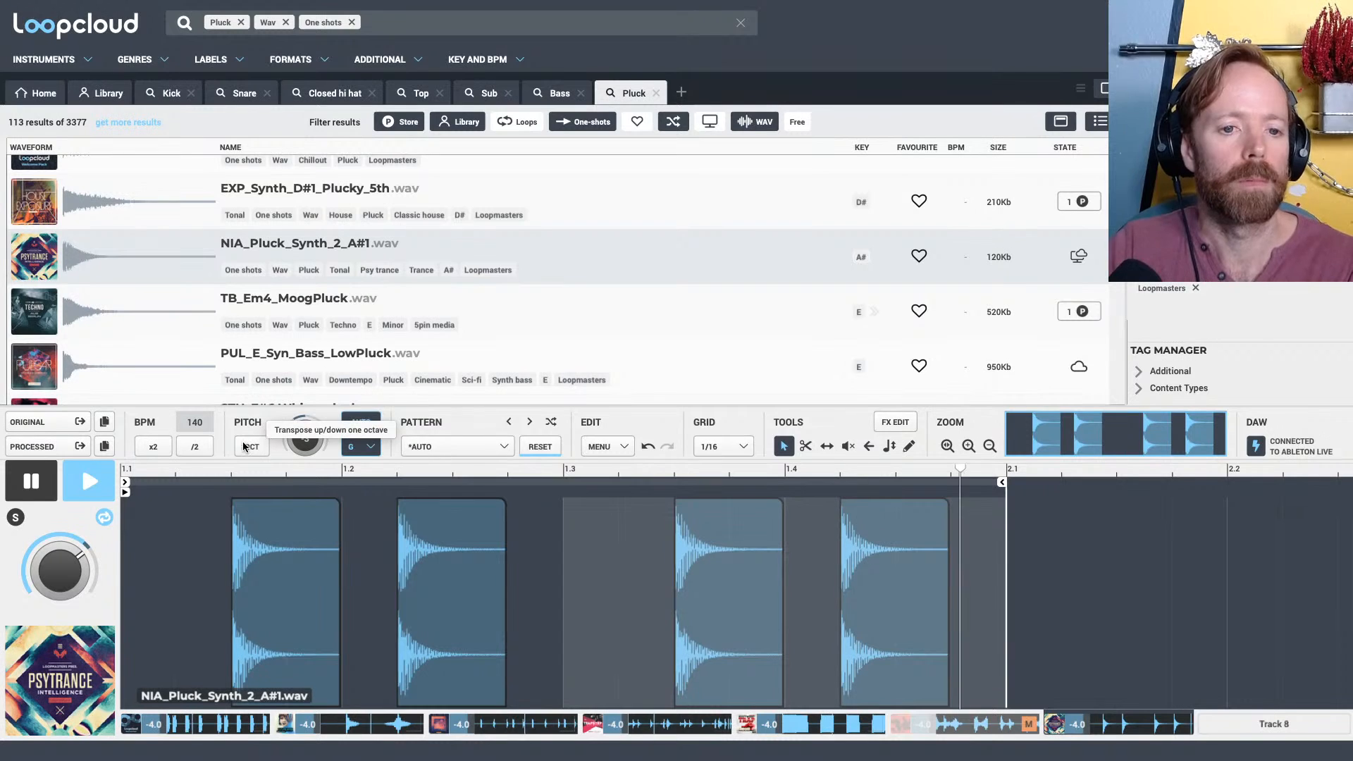
pyautogui.click(248, 441)
pyautogui.press('space')
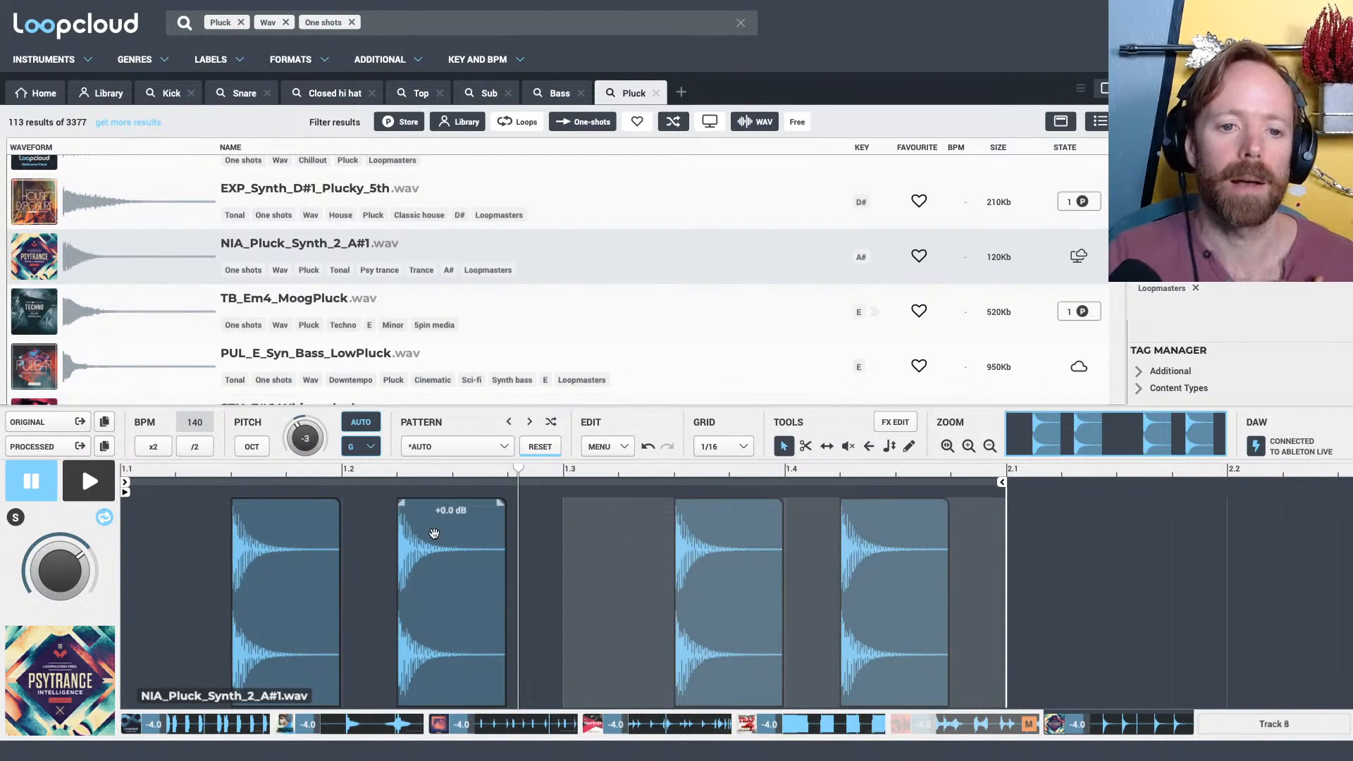
# Use the slice pitch tool to set the pitch of the second pluck, just after 1.2, to 1.00
pyautogui.click(891, 448)
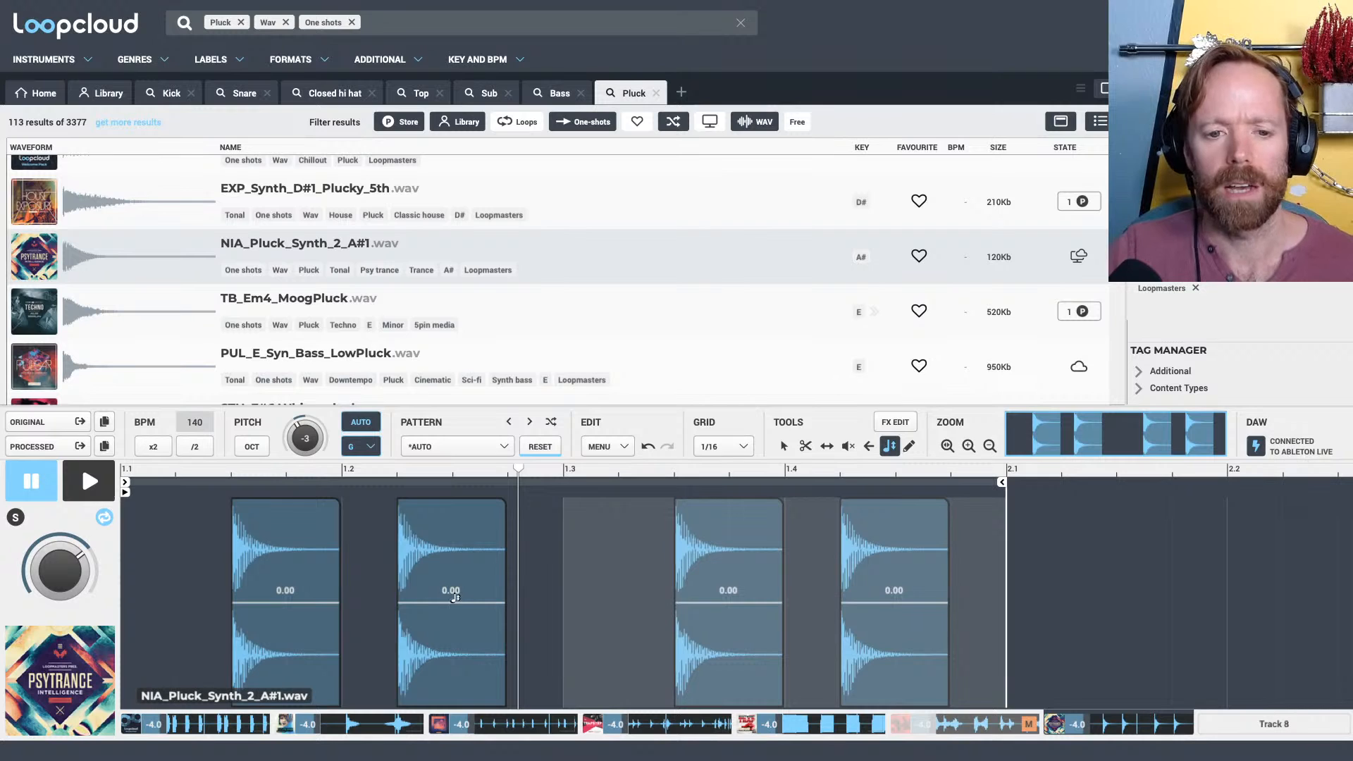
pyautogui.moveTo(455, 597)
pyautogui.mouseDown()
pyautogui.moveTo(455, 585)
pyautogui.moveTo(456, 597)
pyautogui.mouseUp()
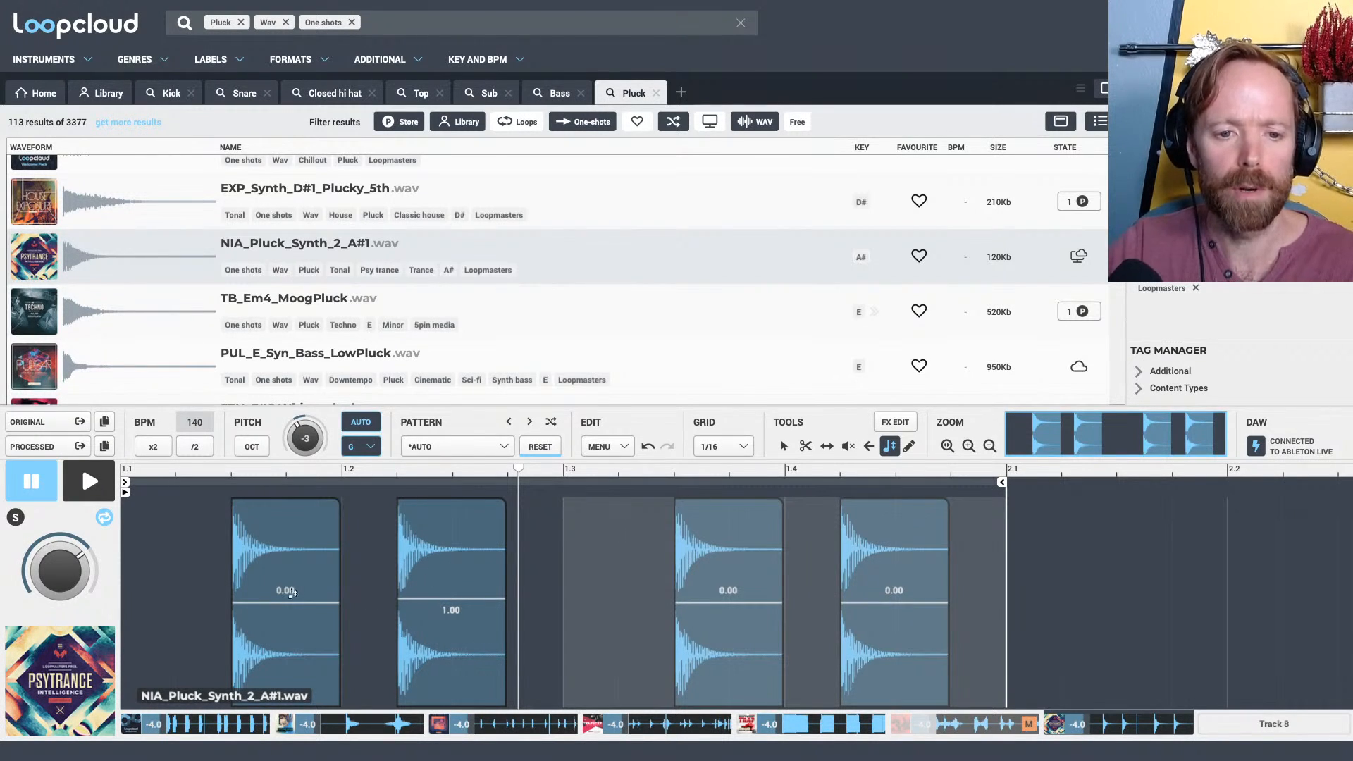
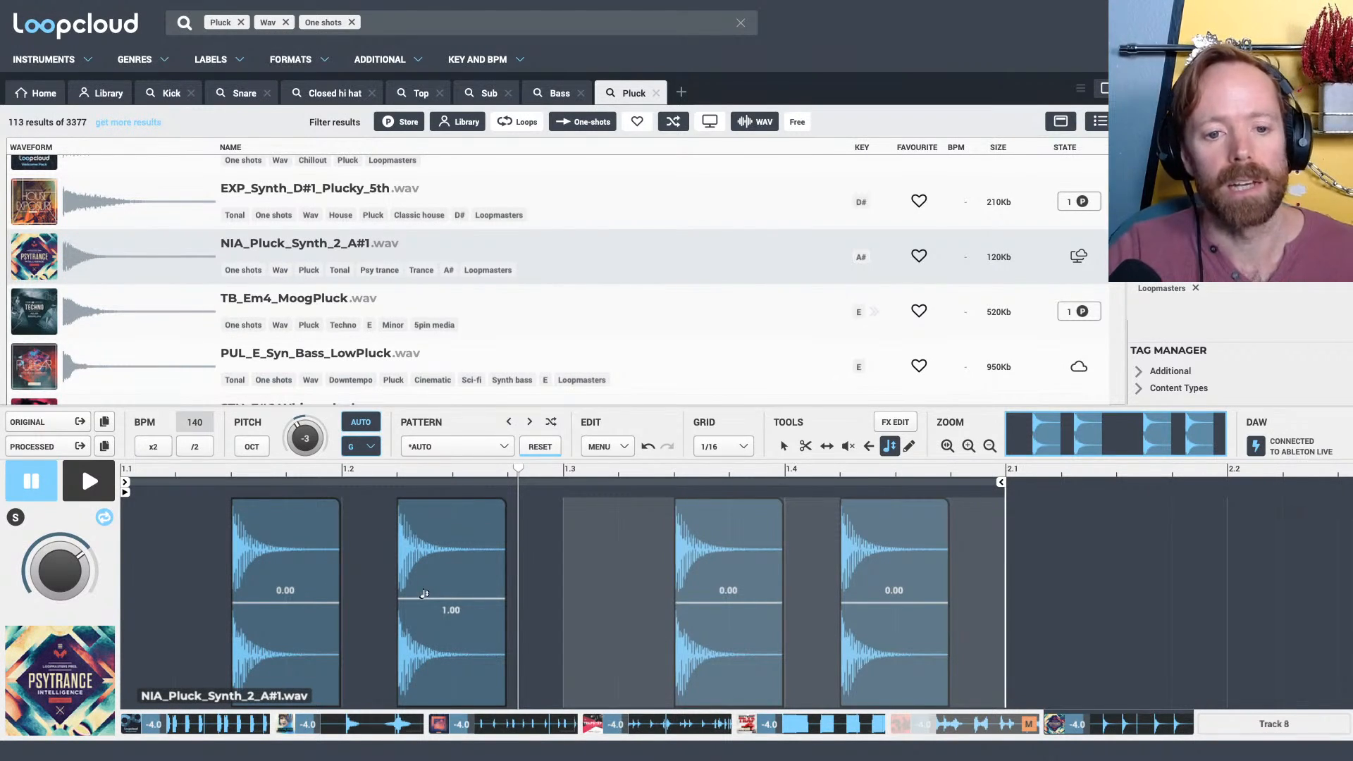
# Set the second pluck's pitch to 3.00 and the third pluck's to 7.00, and audition the melody with the beat
pyautogui.moveTo(424, 594); pyautogui.dragTo(424, 586)
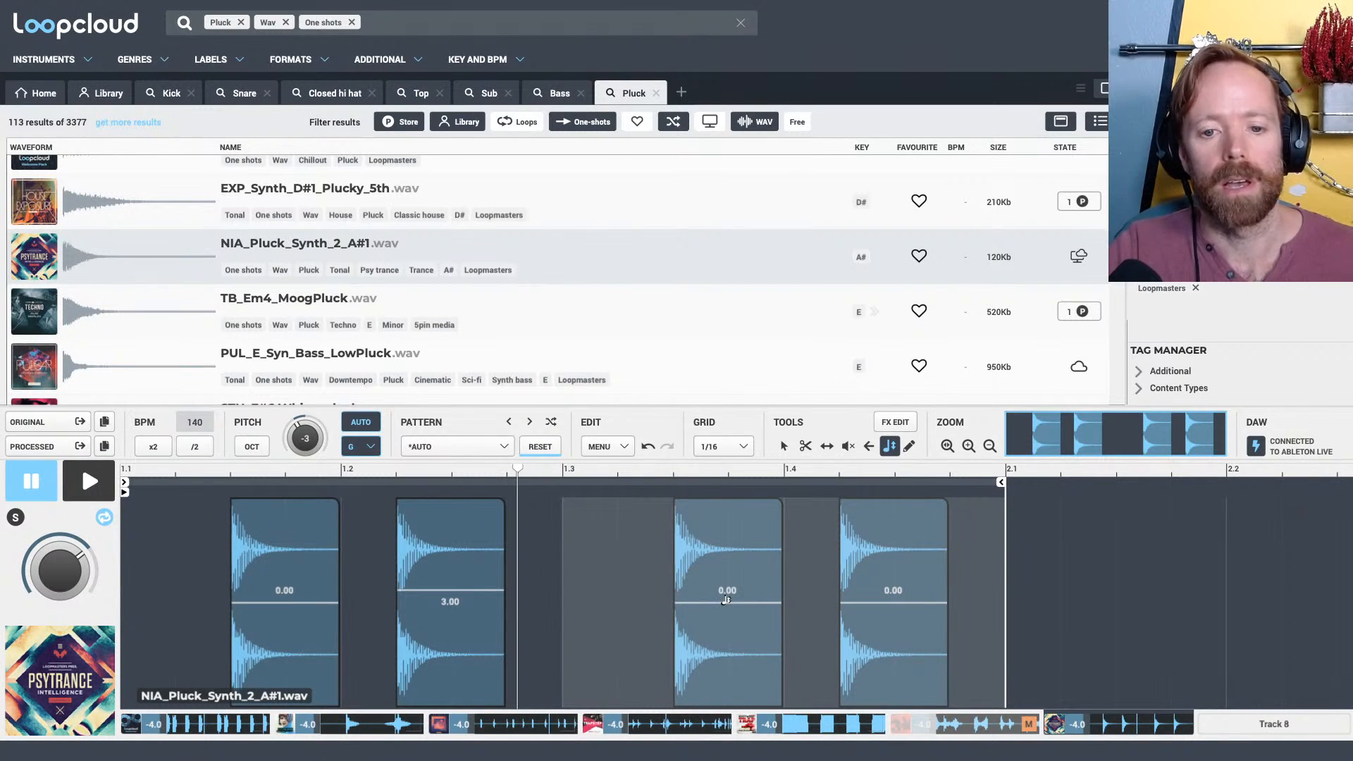
pyautogui.moveTo(726, 601); pyautogui.dragTo(727, 573)
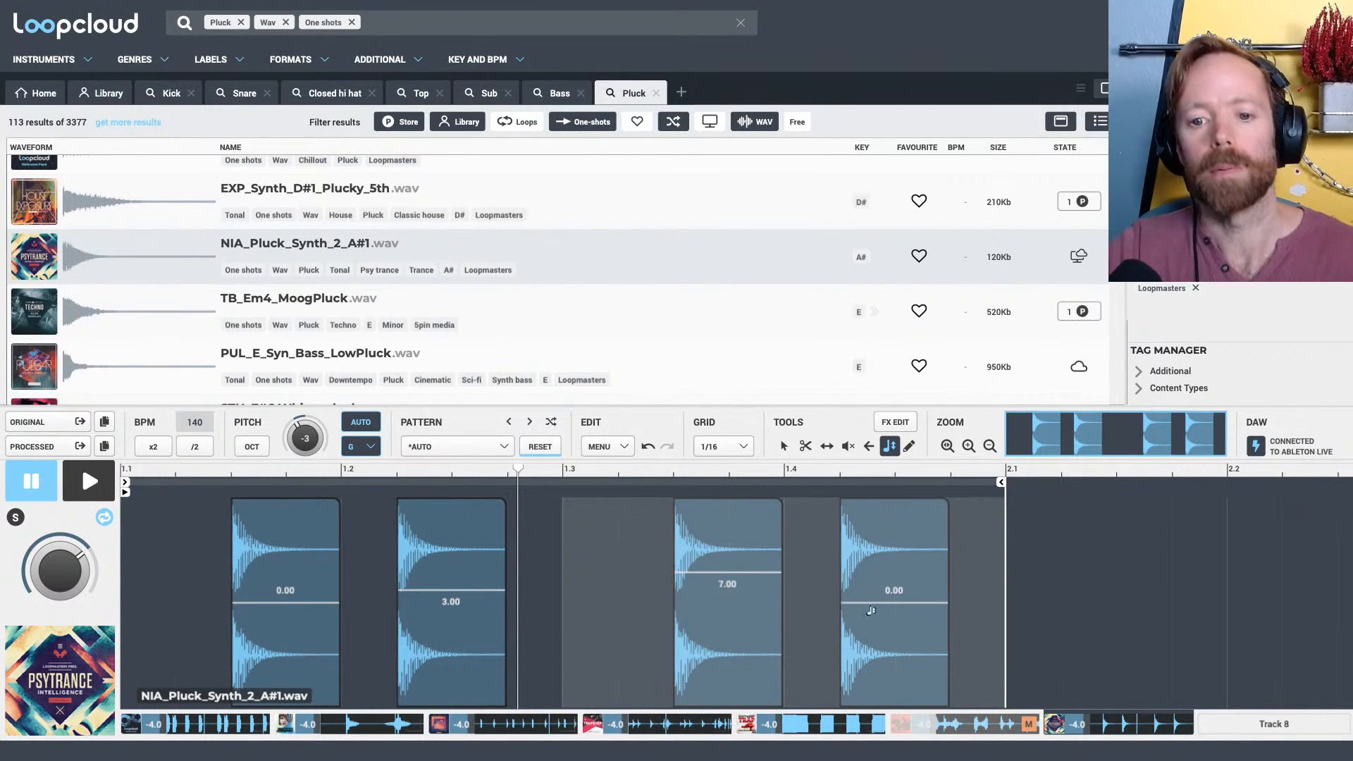
pyautogui.press('space')
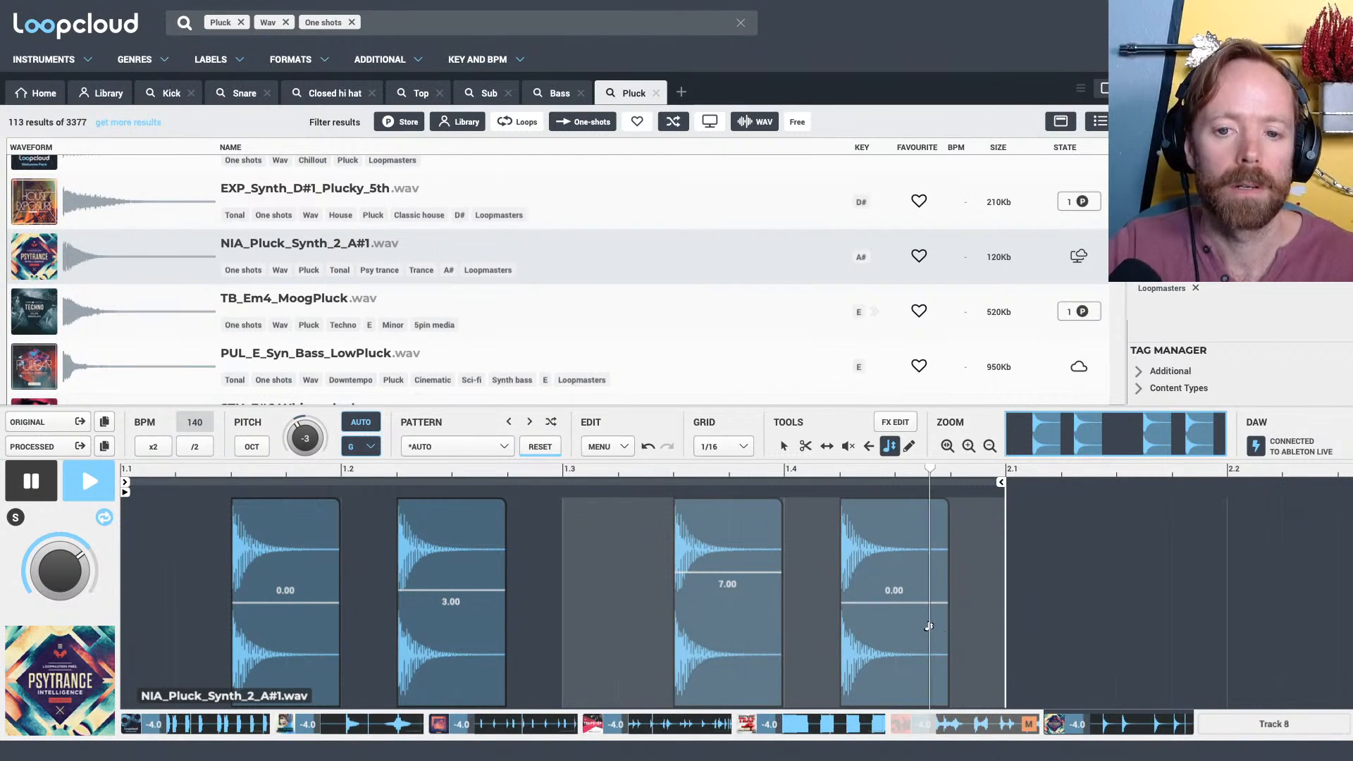
# Try a pitch of -5.00 on the third pluck, after 1.3, while the beat plays
pyautogui.moveTo(743, 572); pyautogui.dragTo(733, 624)
pyautogui.press('space')
pyautogui.press('space')
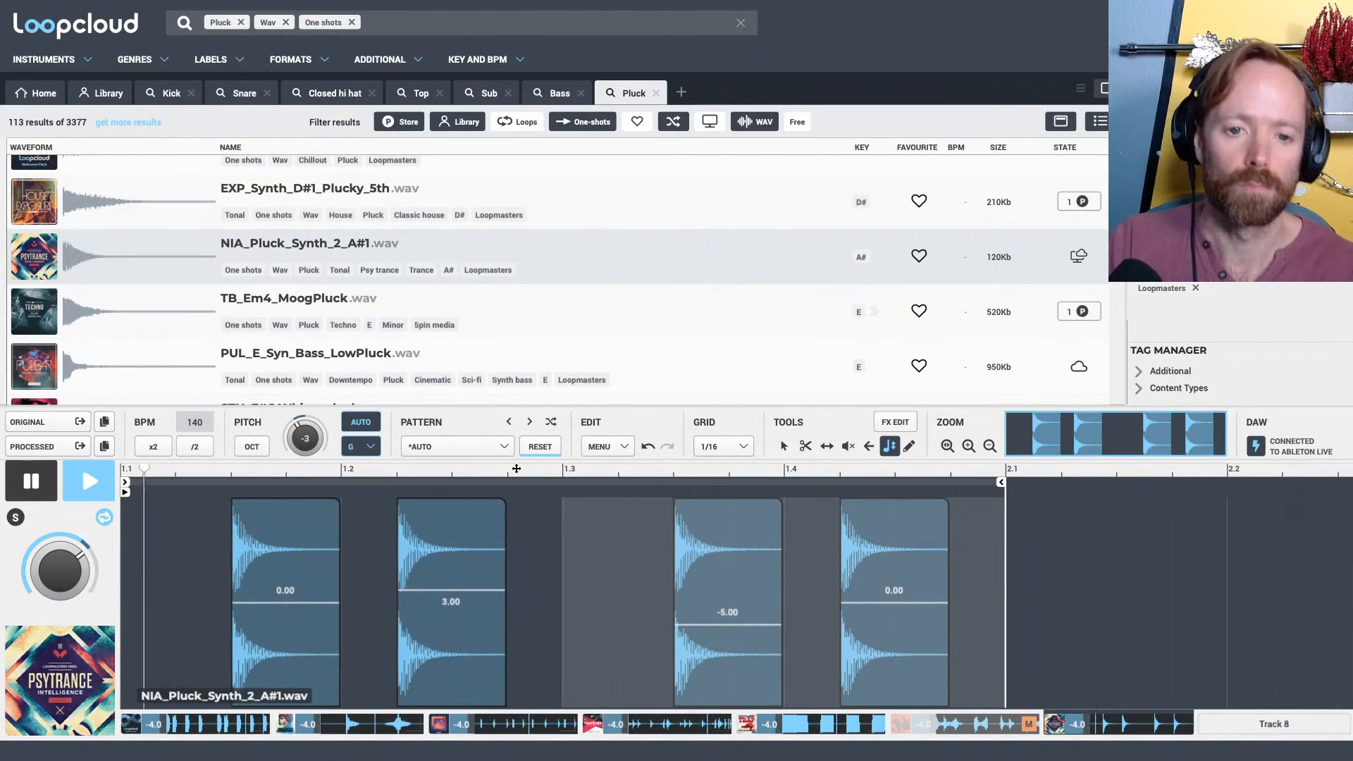
pyautogui.press('space')
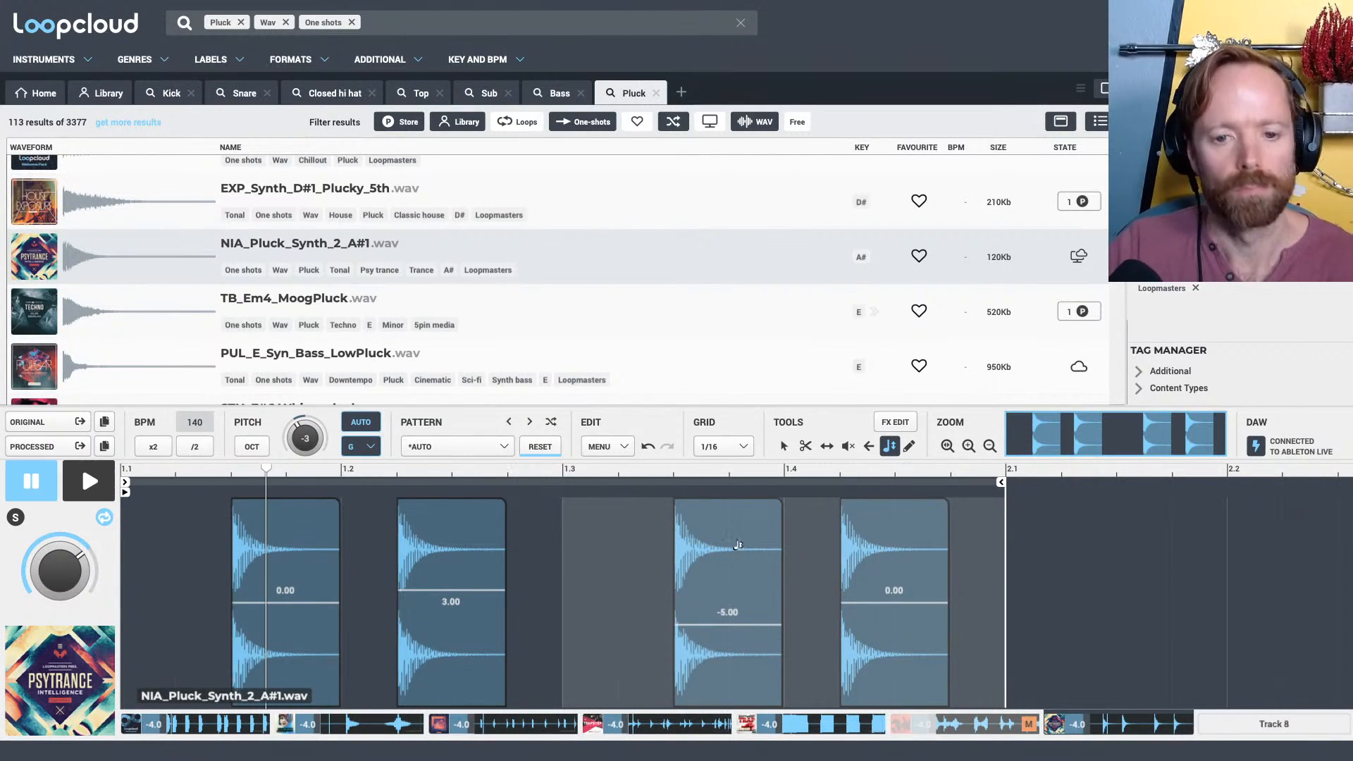
# Set the third pluck's pitch to -3.00, audition the pattern with the beat, and stop playback
pyautogui.click(731, 618)
pyautogui.press('space')
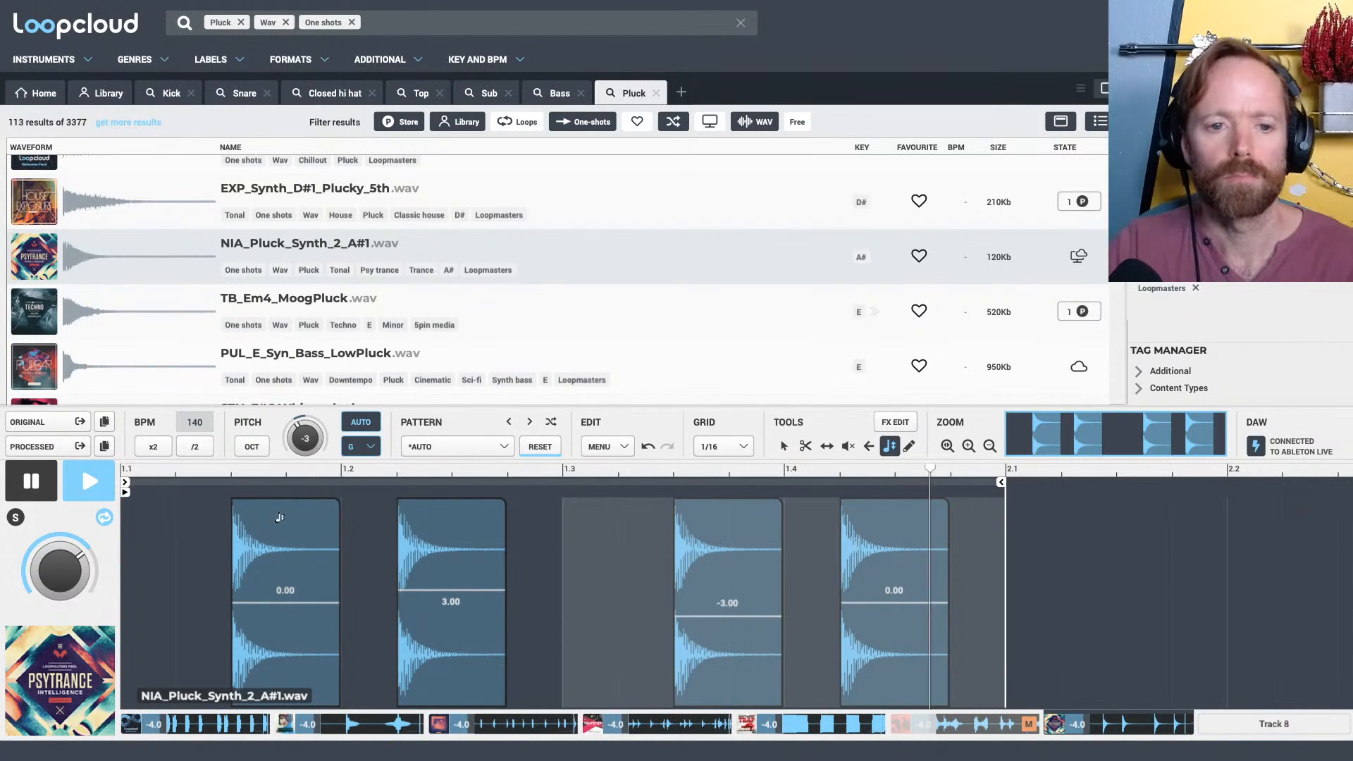
pyautogui.press('space')
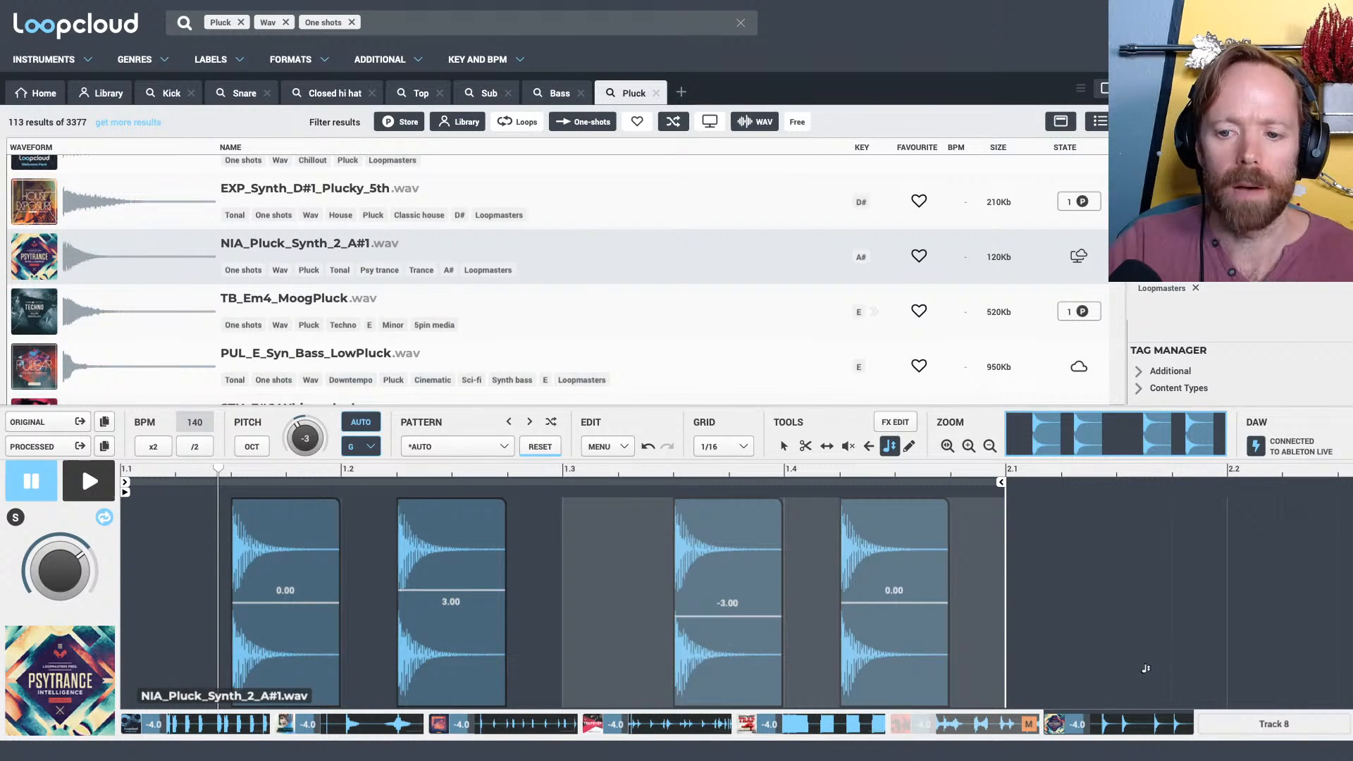
# Solo the Track 7 pluck in Loopcloud and bring its processed audio into Ableton Live's arrangement as a clip on its own track
pyautogui.click(17, 518)
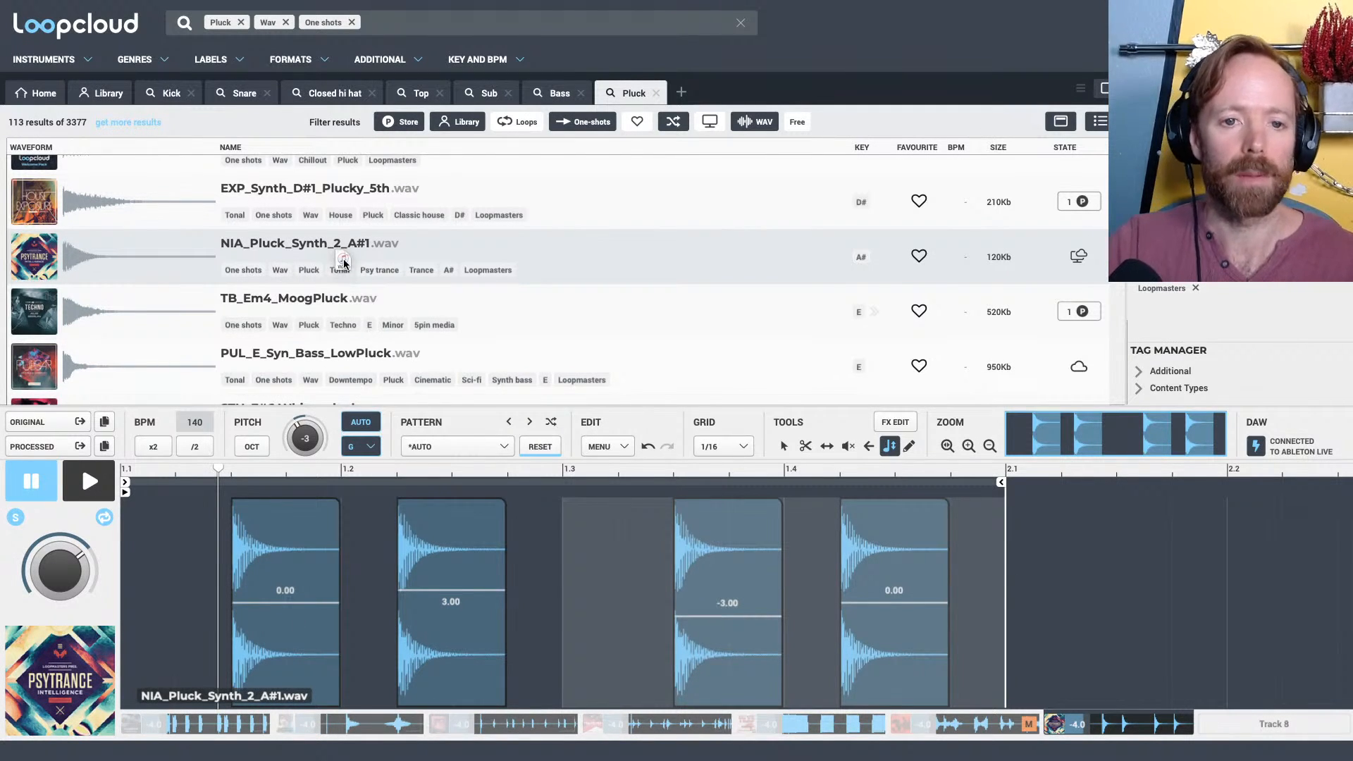
pyautogui.press('super+Tab')
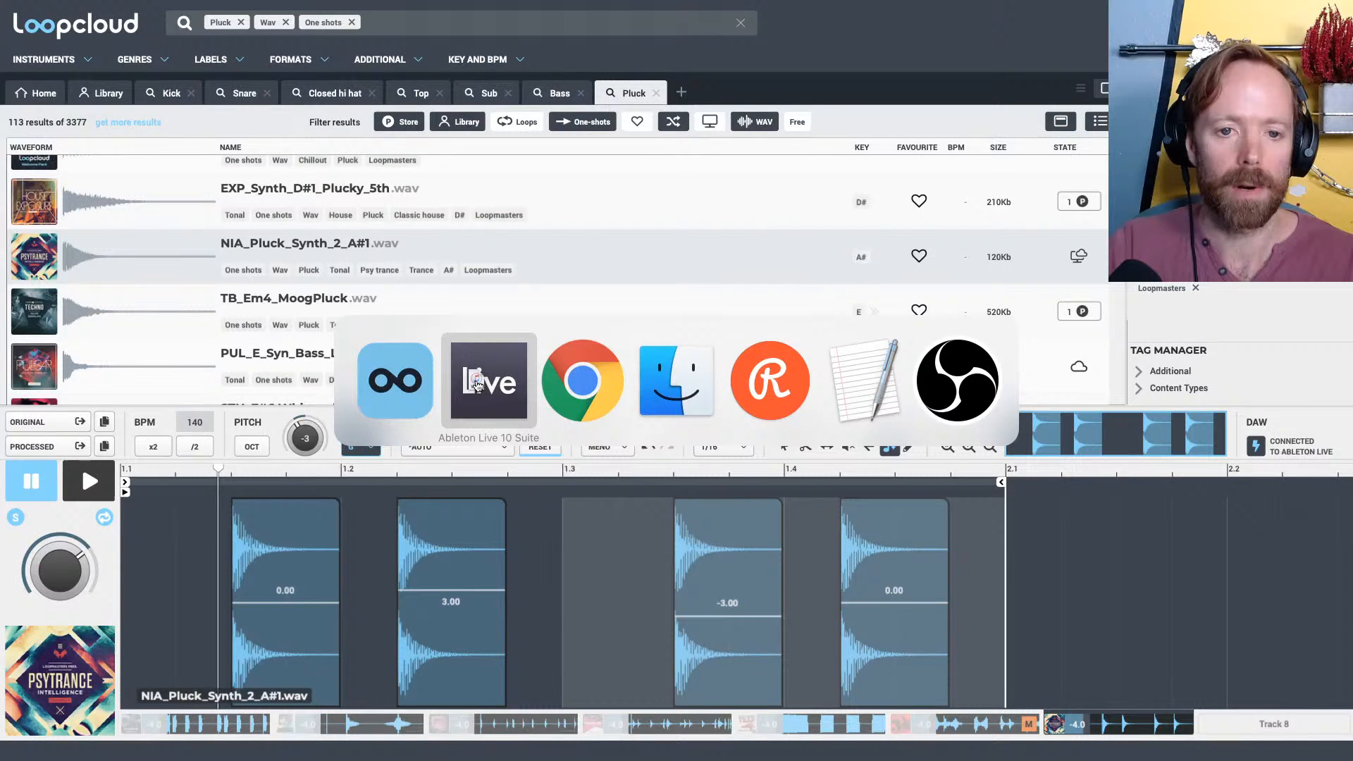
pyautogui.moveTo(477, 384); pyautogui.dragTo(29, 102)
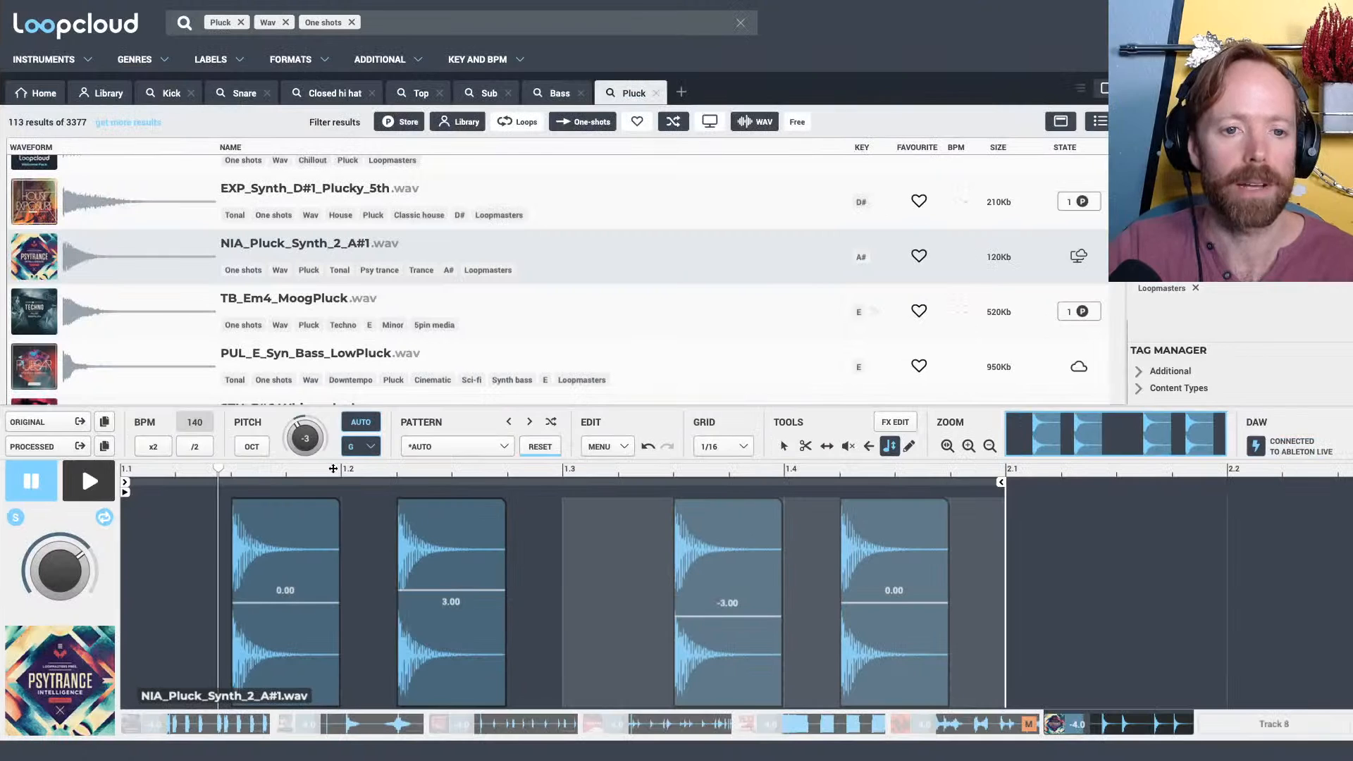
pyautogui.moveTo(62, 444); pyautogui.dragTo(220, 279)
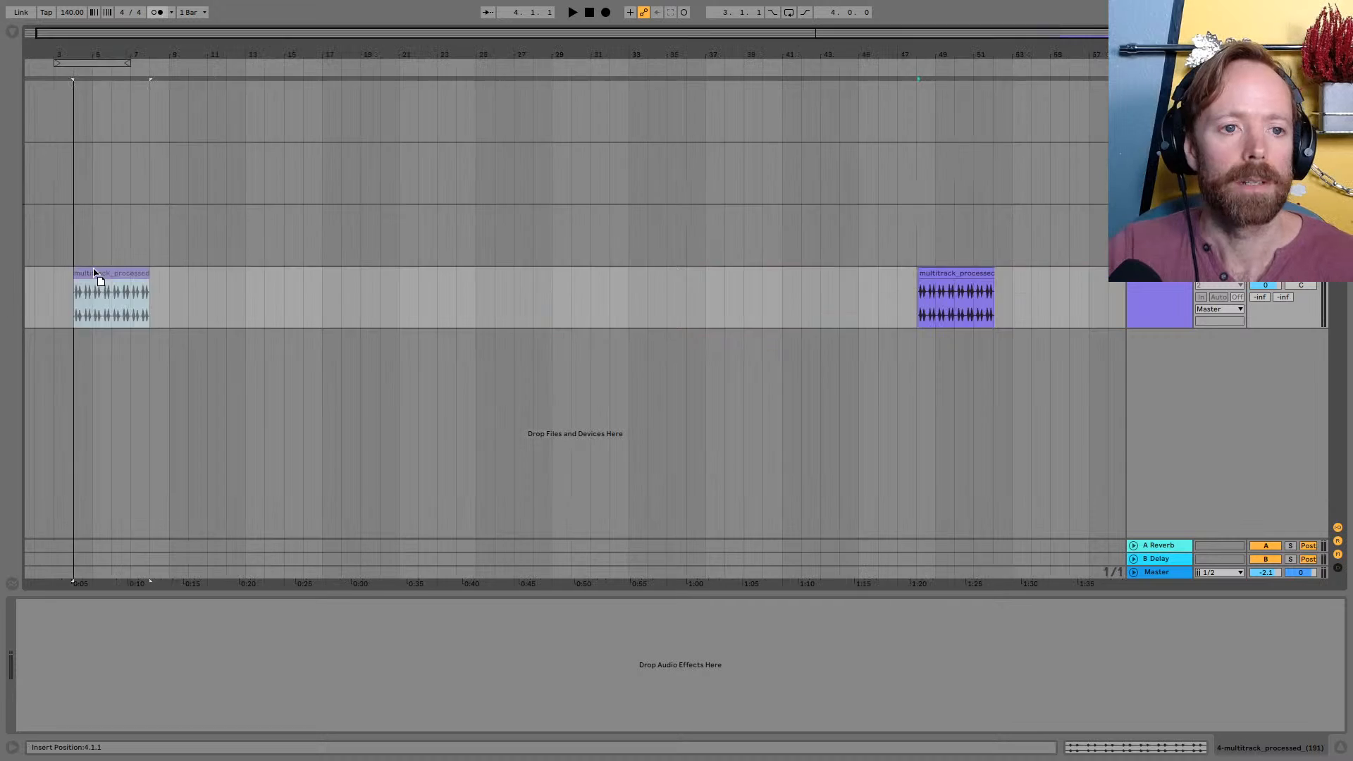
# Move the imported pluck clip to the very start of the arrangement, at 1.1.1
pyautogui.moveTo(96, 275); pyautogui.dragTo(55, 271)
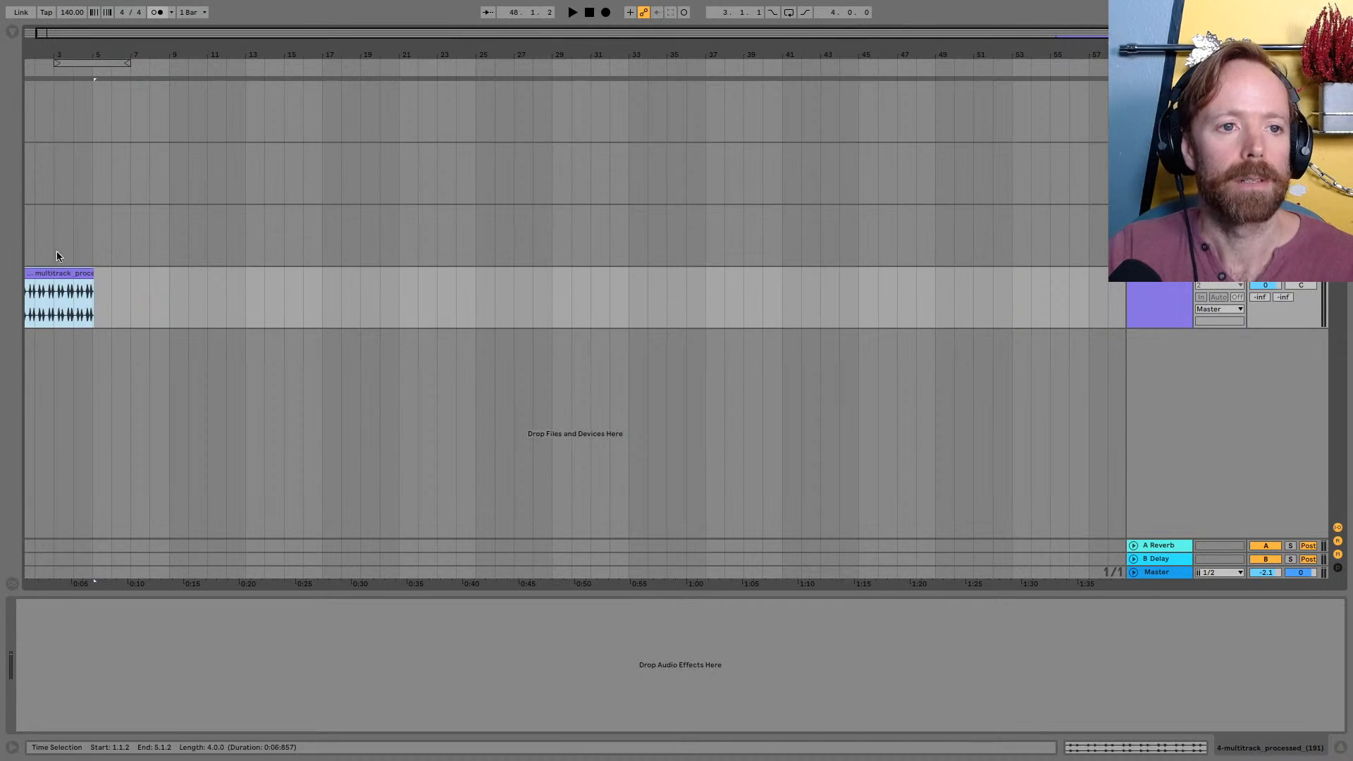
pyautogui.moveTo(81, 55); pyautogui.dragTo(173, 106)
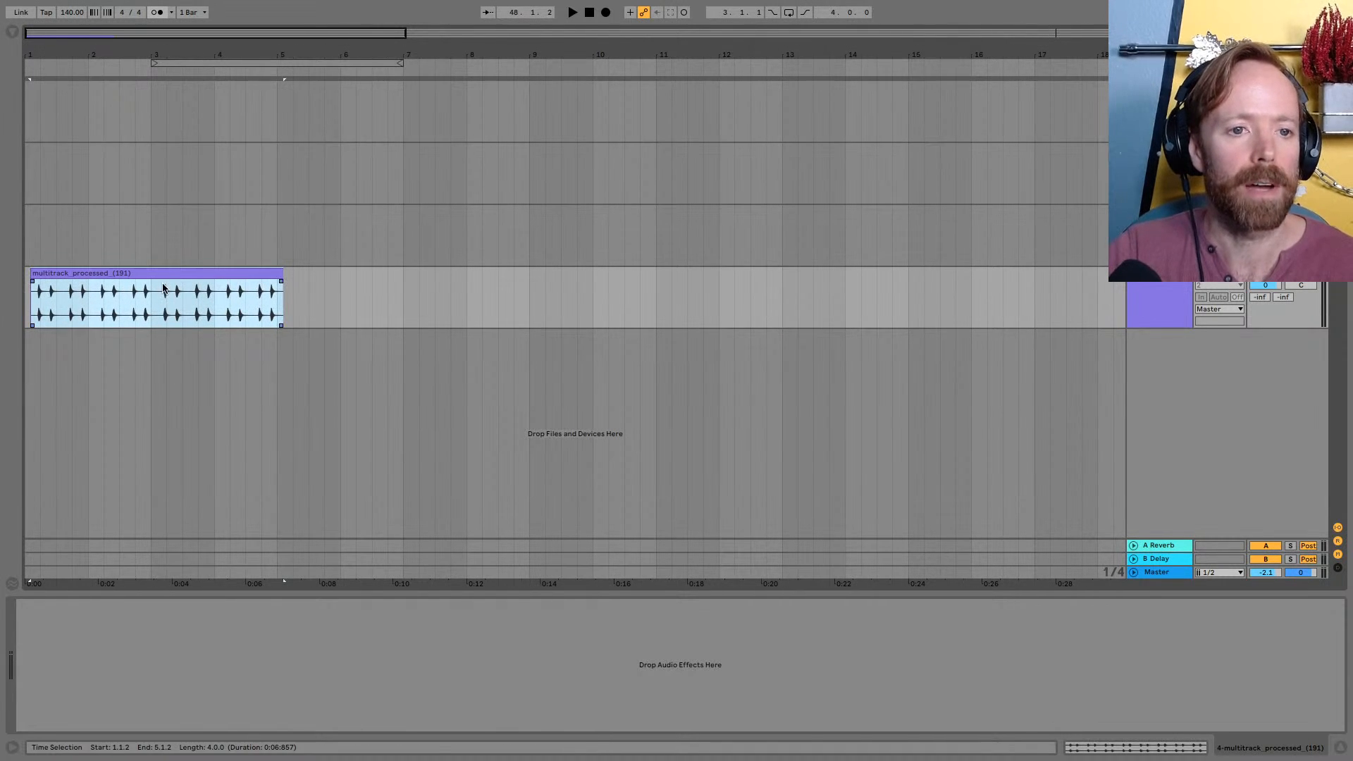
pyautogui.moveTo(163, 288); pyautogui.dragTo(157, 288)
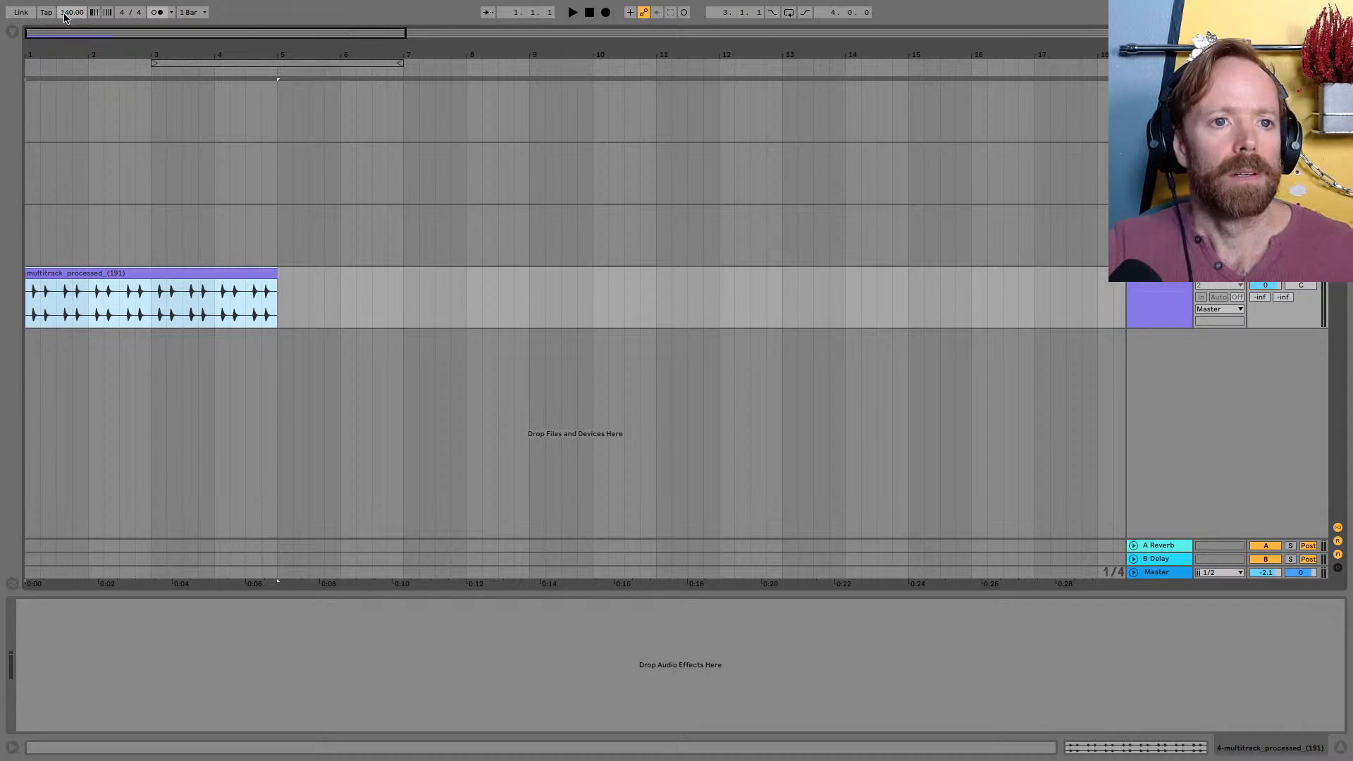
# Turn off warping for the imported pluck clip
pyautogui.doubleClick(140, 276)
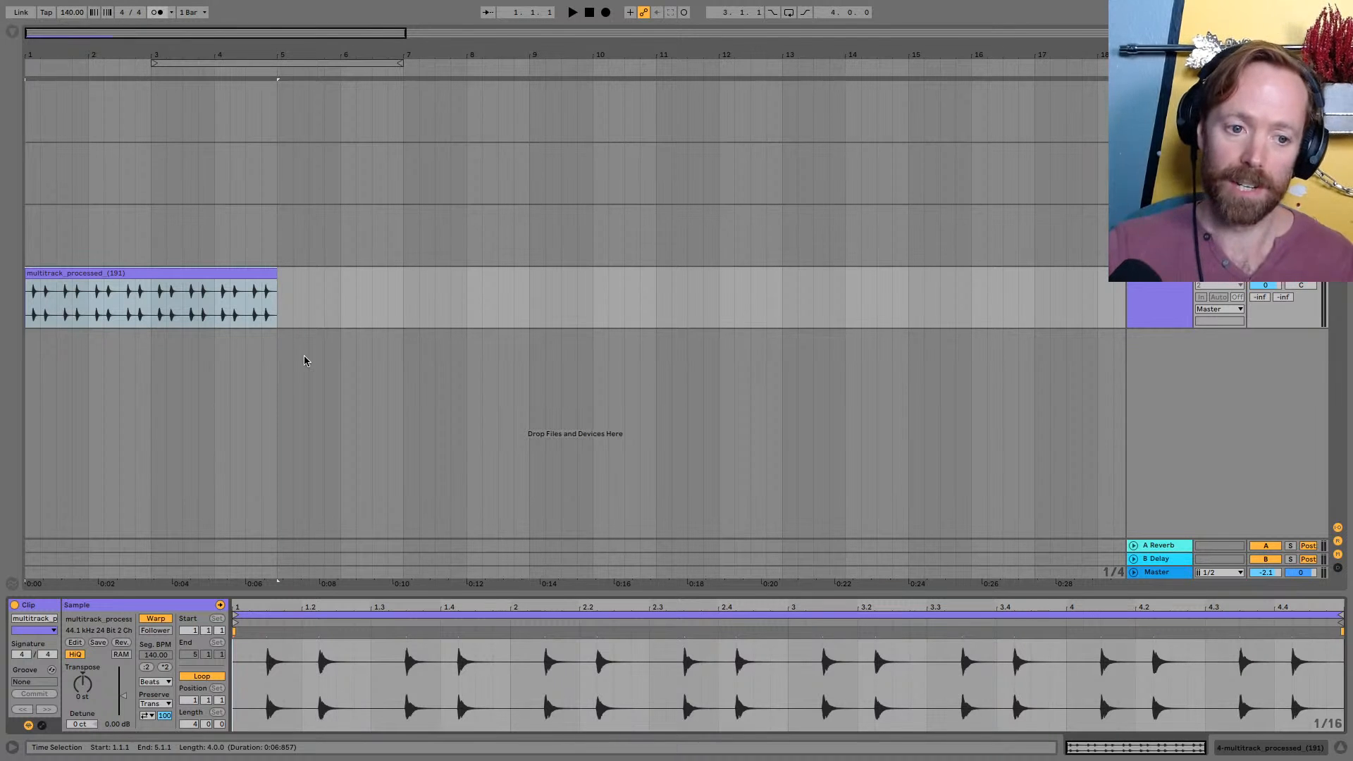
pyautogui.click(156, 618)
pyautogui.click(106, 273)
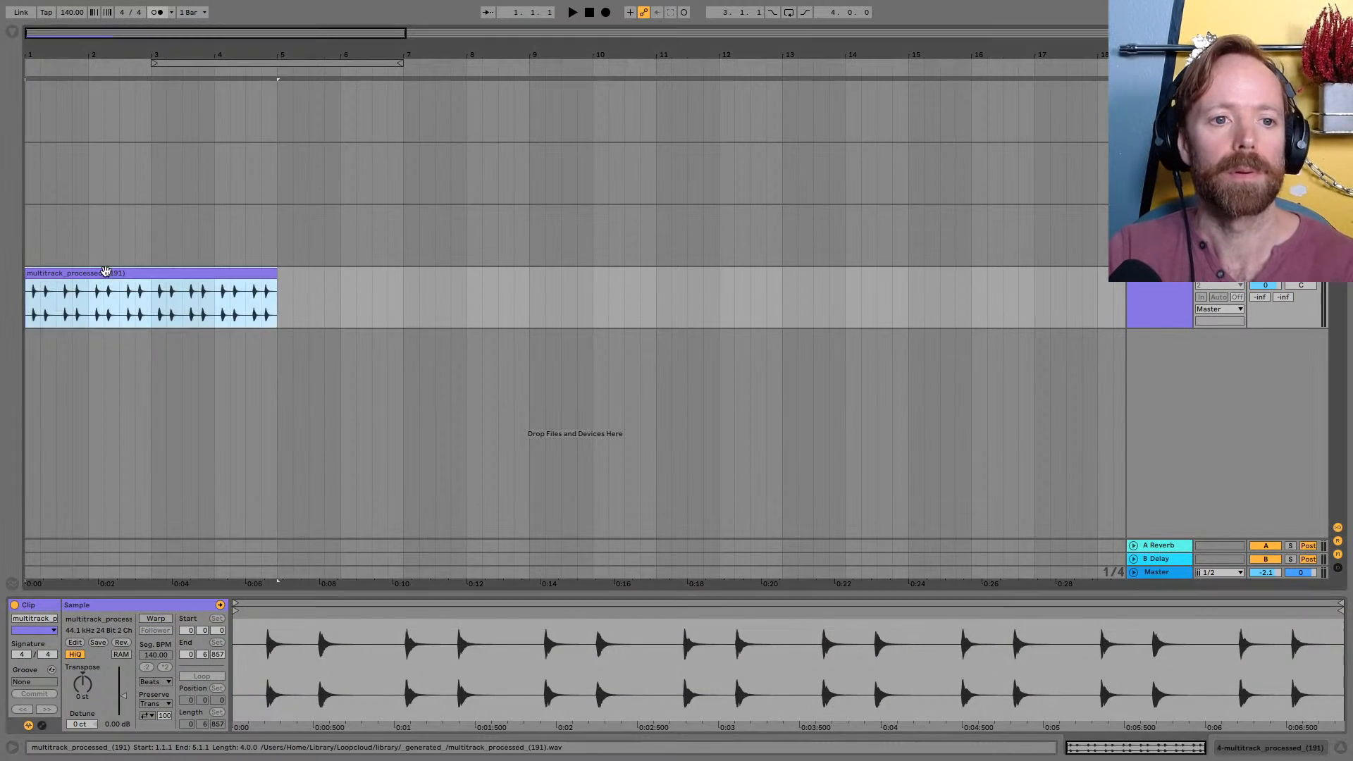
pyautogui.moveTo(43, 57); pyautogui.dragTo(43, 84)
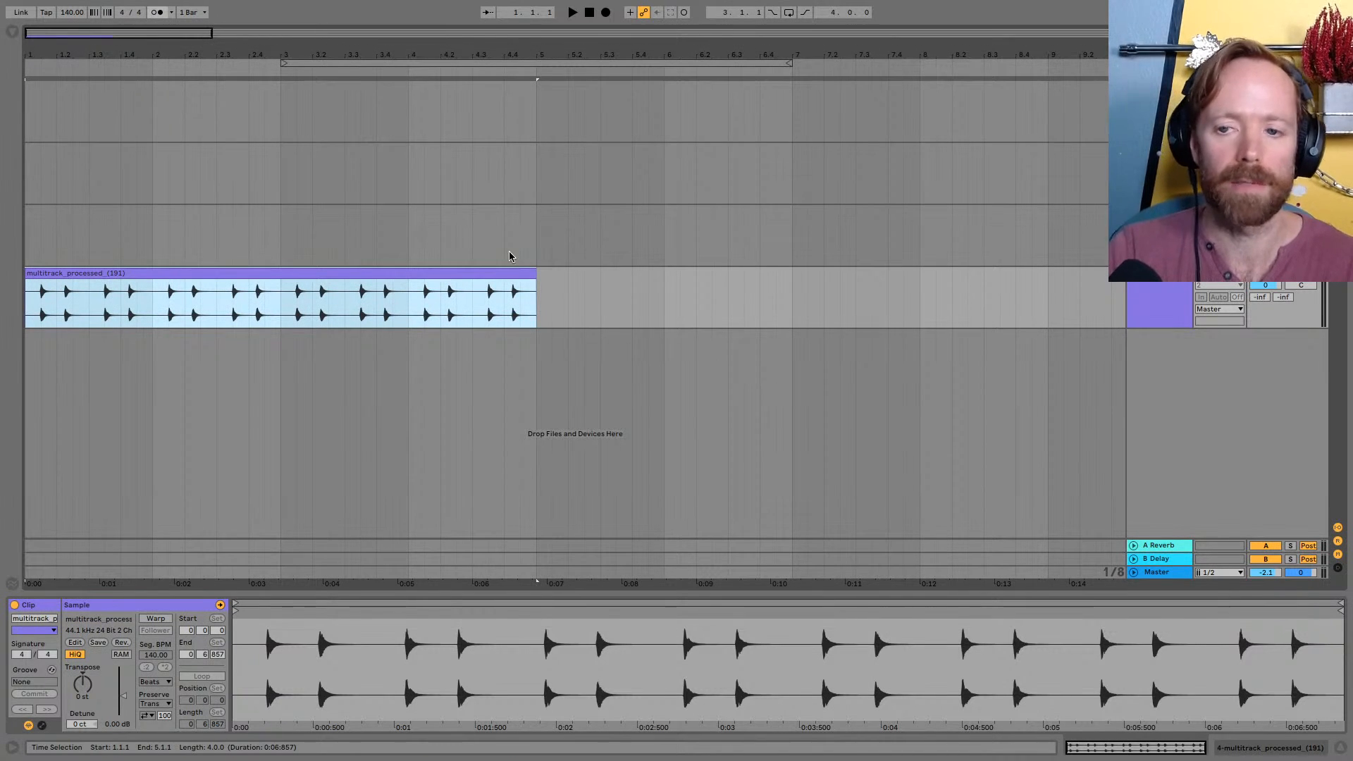
# Switch to Loopcloud, mute the Track 7 pluck, clear its solo, and select the kick on Track 1
pyautogui.press('space')
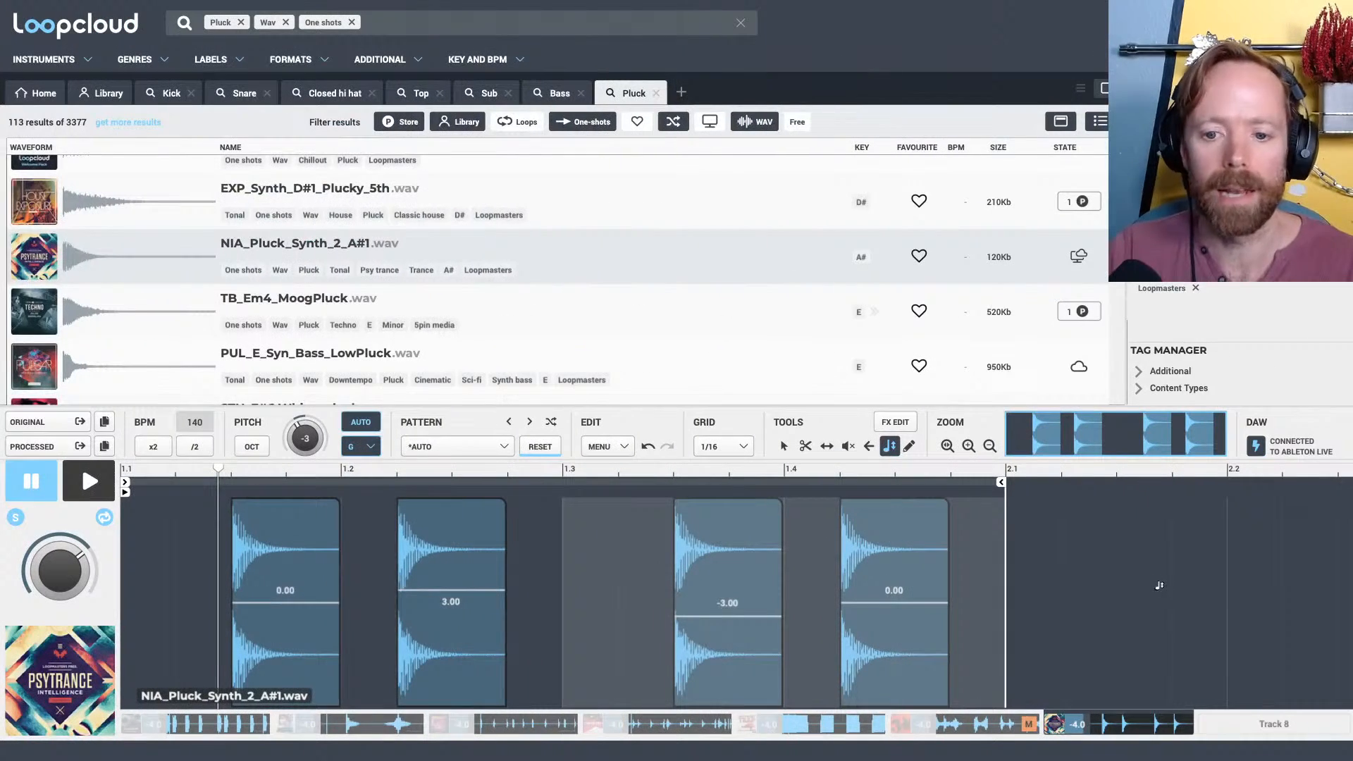
pyautogui.click(1182, 723)
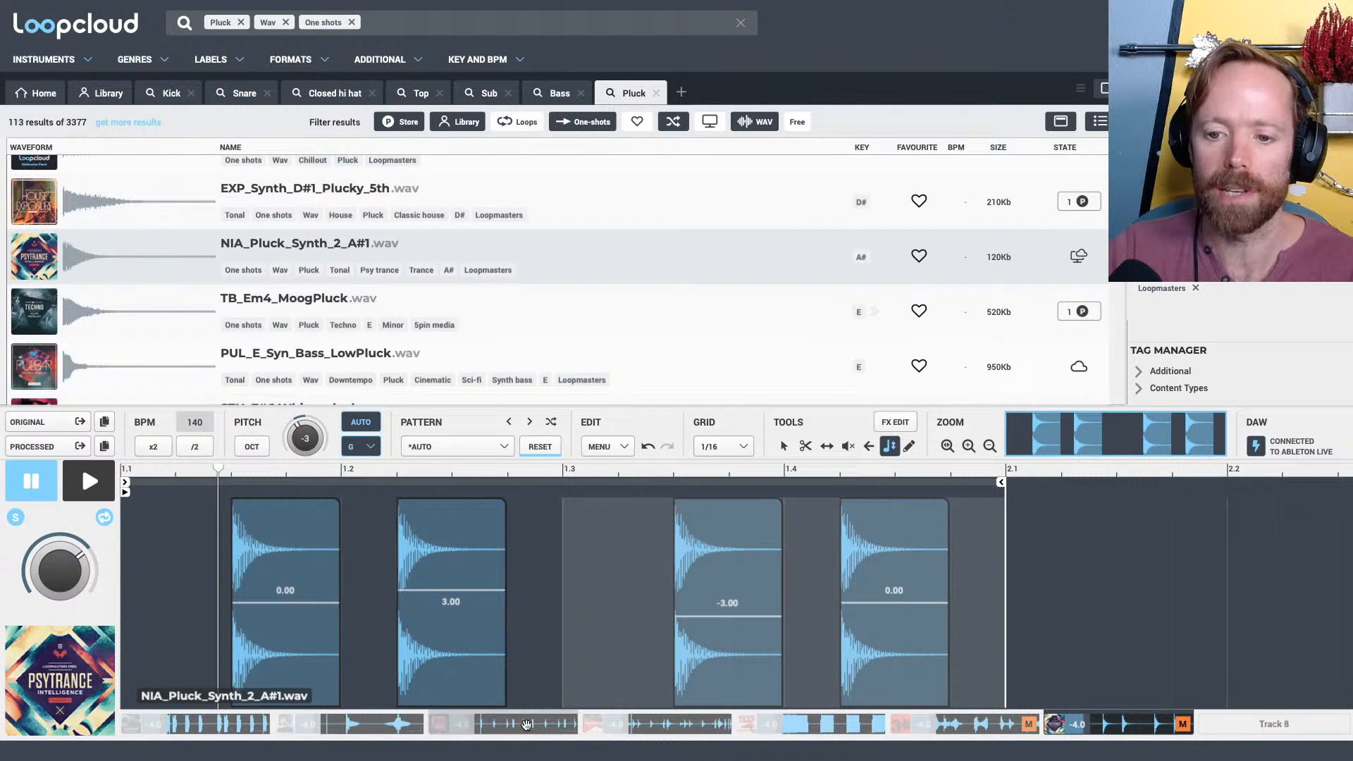
pyautogui.press('s')
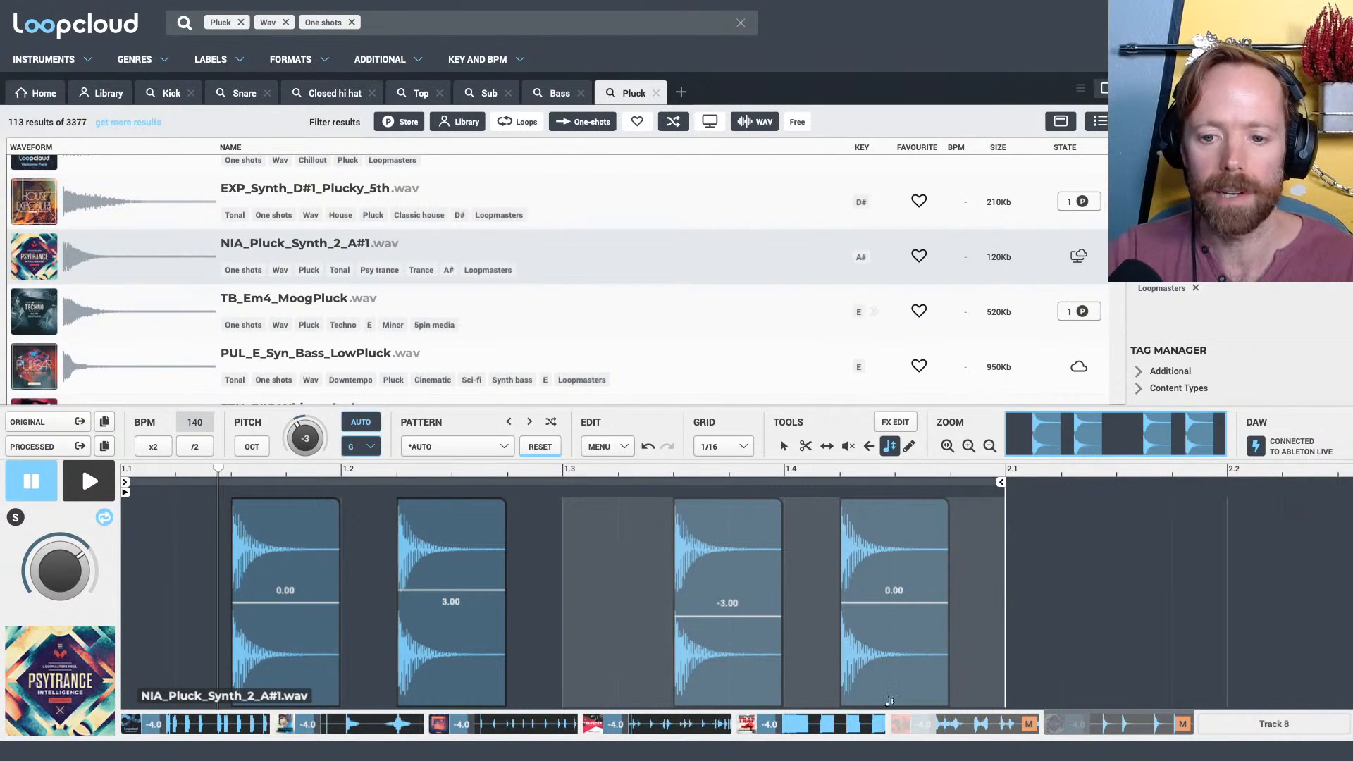
pyautogui.click(210, 732)
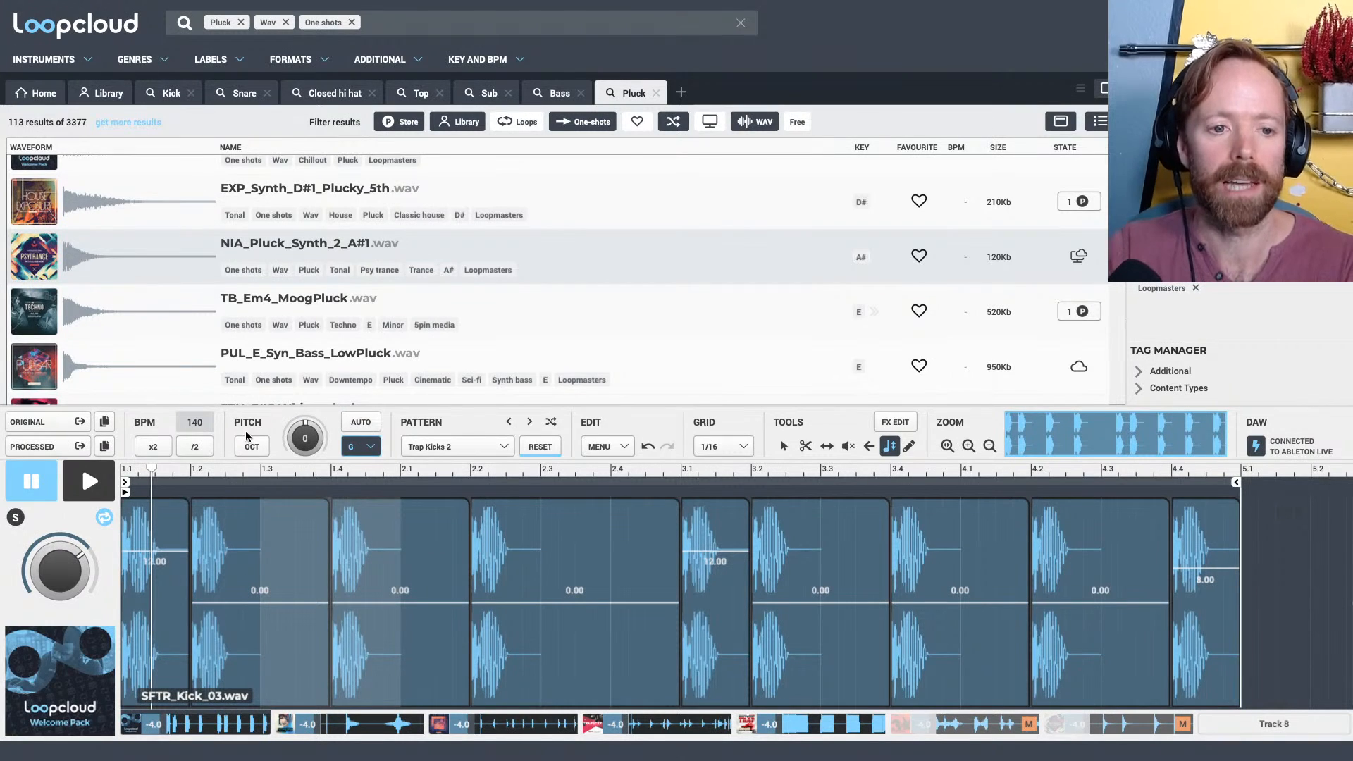
# Play the imported plucks in Live alongside the Loopcloud beat, and mute the Track 5 sub in Loopcloud
pyautogui.press('super+Tab')
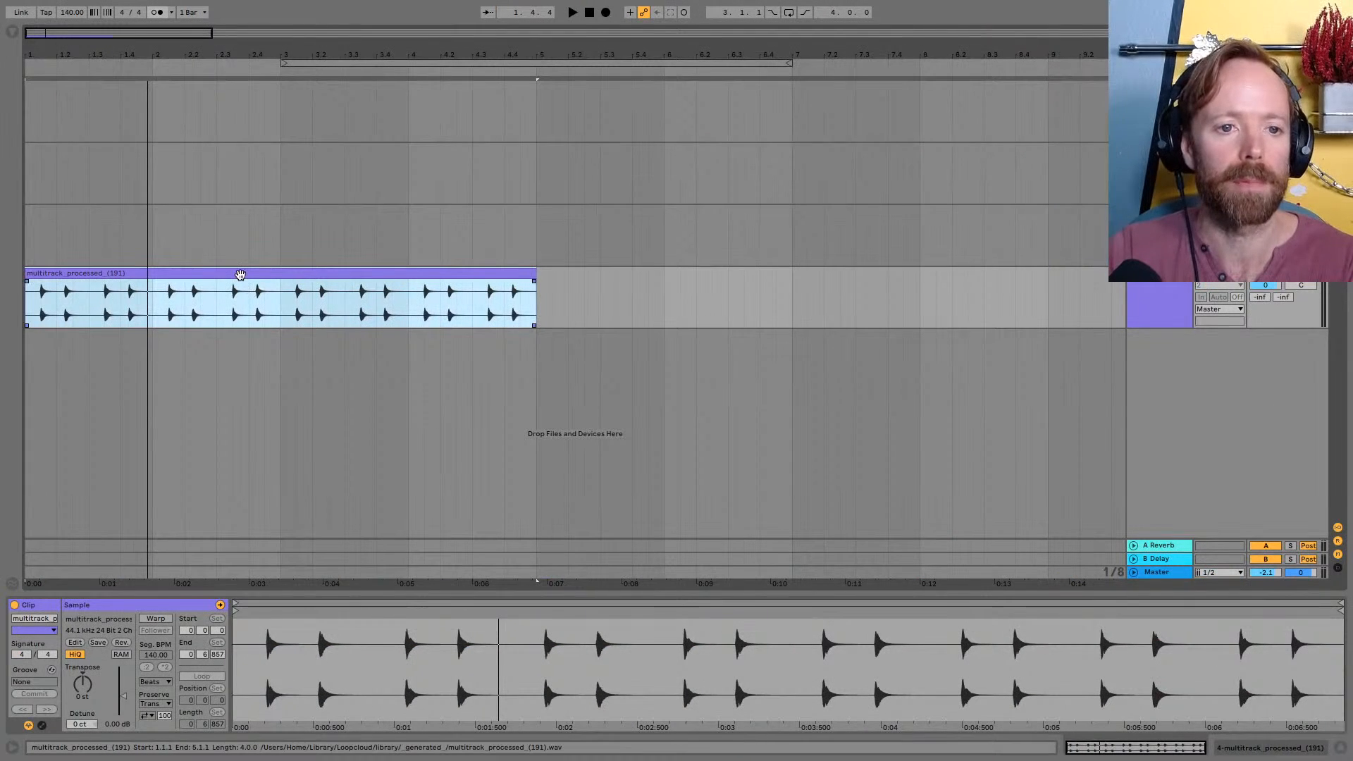
pyautogui.press('space')
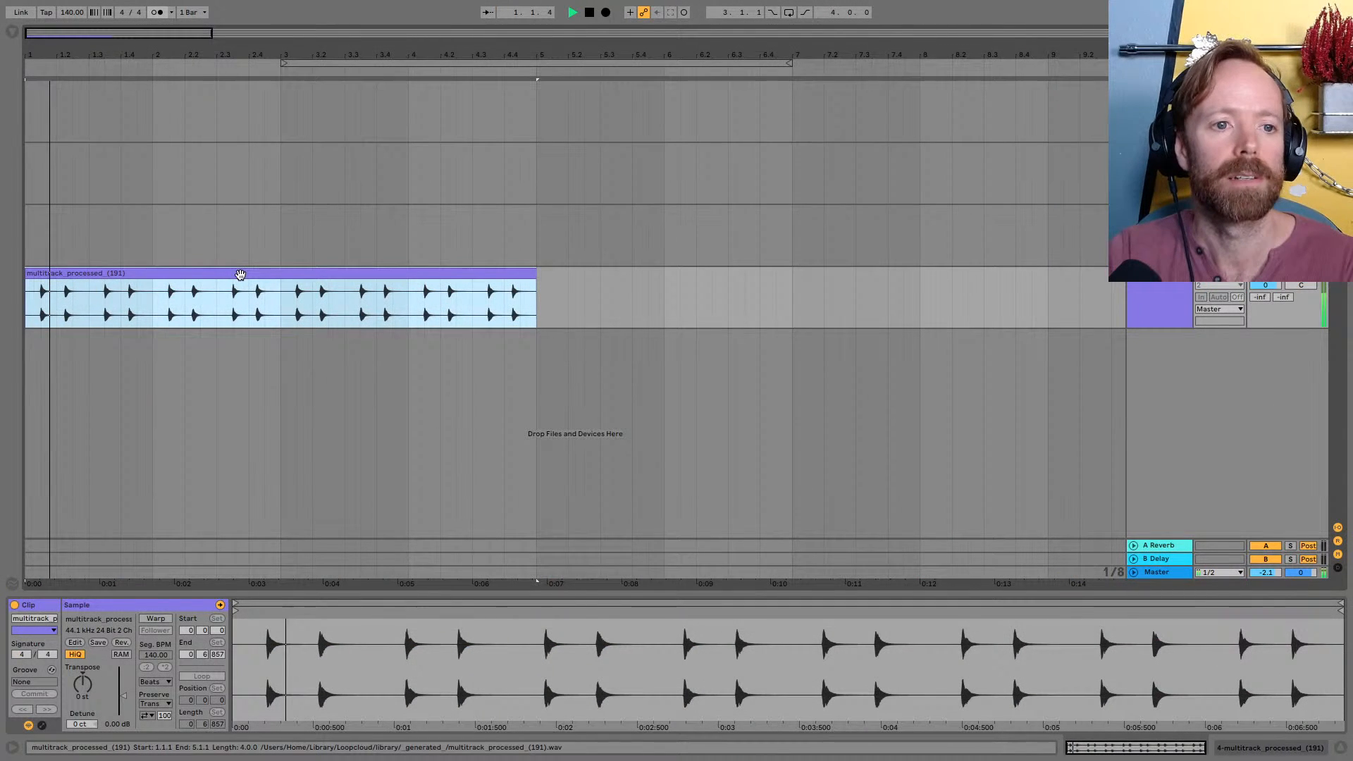
pyautogui.press('super+Tab')
pyautogui.click(878, 726)
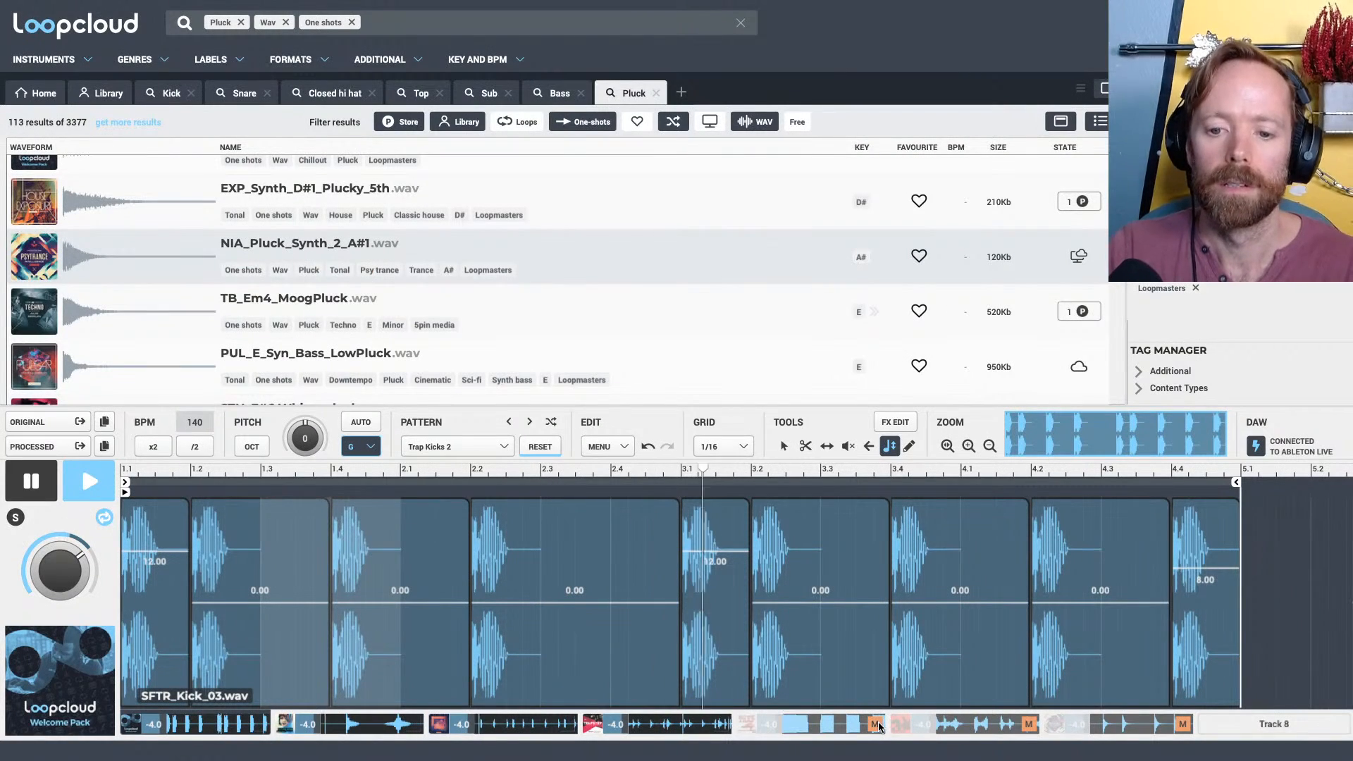
# Switch to Live and lower the imported pluck track's volume to -7.2 dB in the mixer, then stop playback in the arrangement
pyautogui.press('super+Tab')
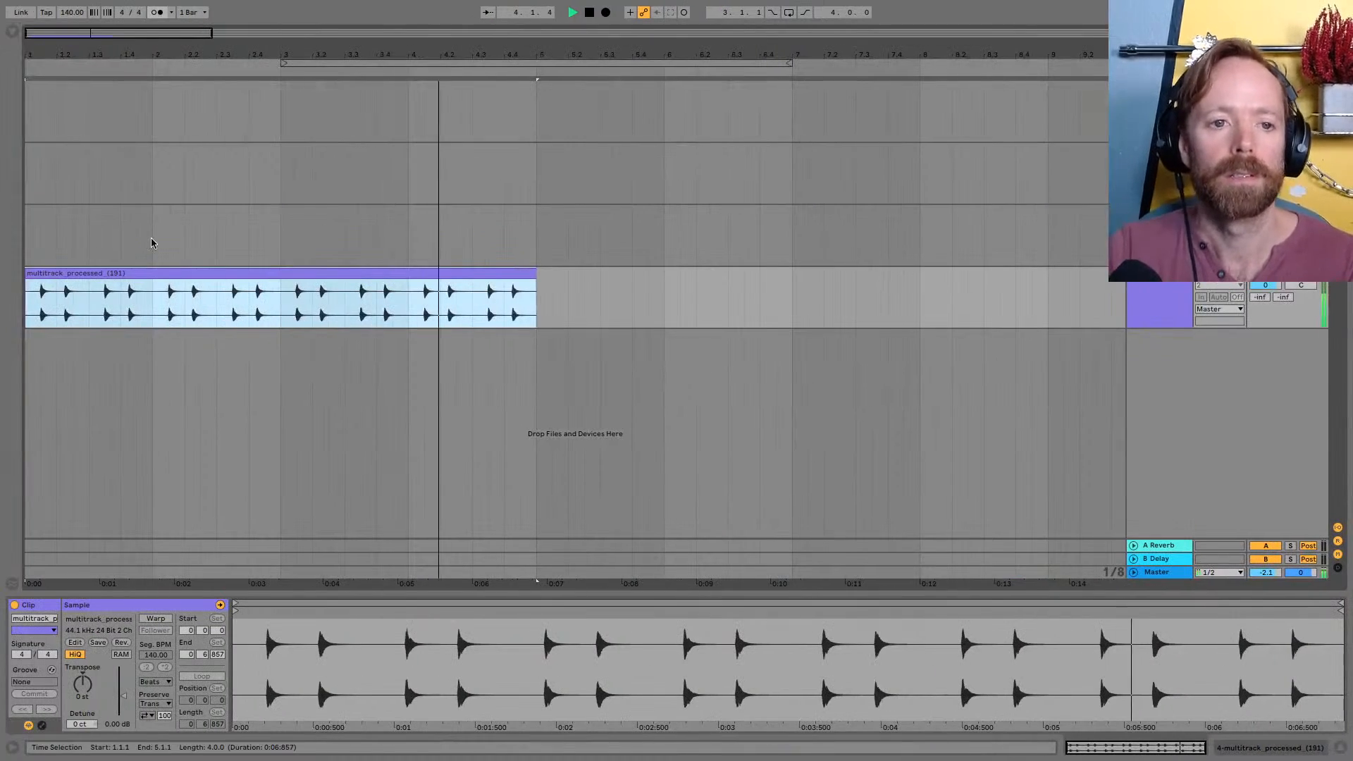
pyautogui.press('Tab')
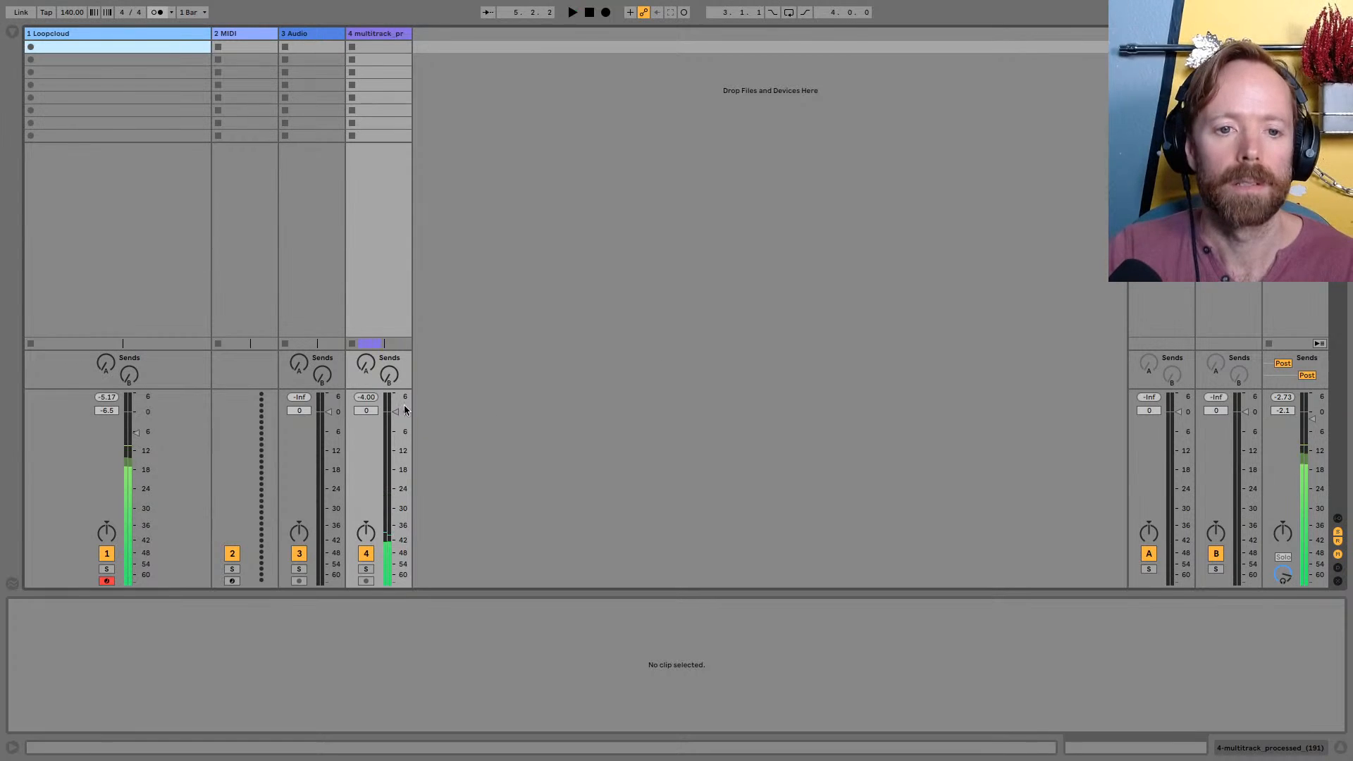
pyautogui.moveTo(395, 411); pyautogui.dragTo(395, 436)
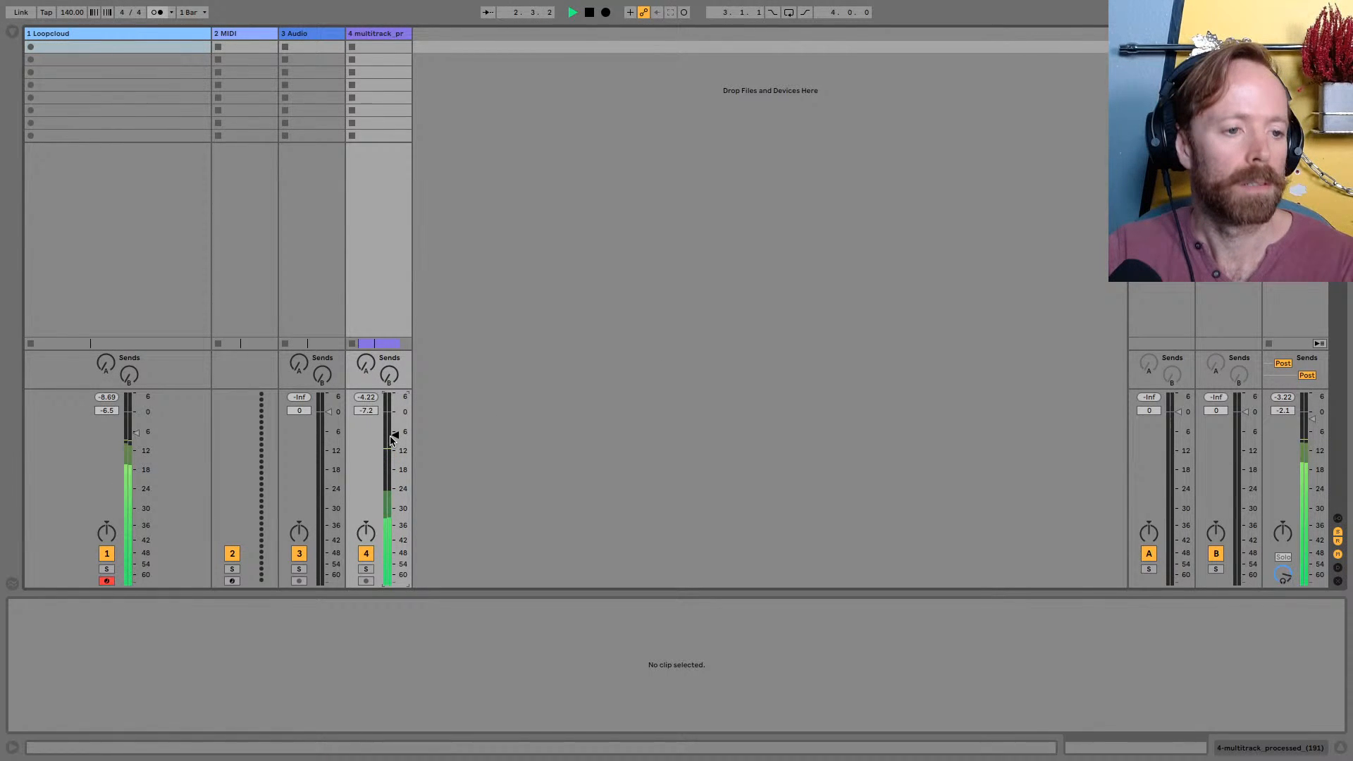
pyautogui.press('Tab')
pyautogui.press('space')
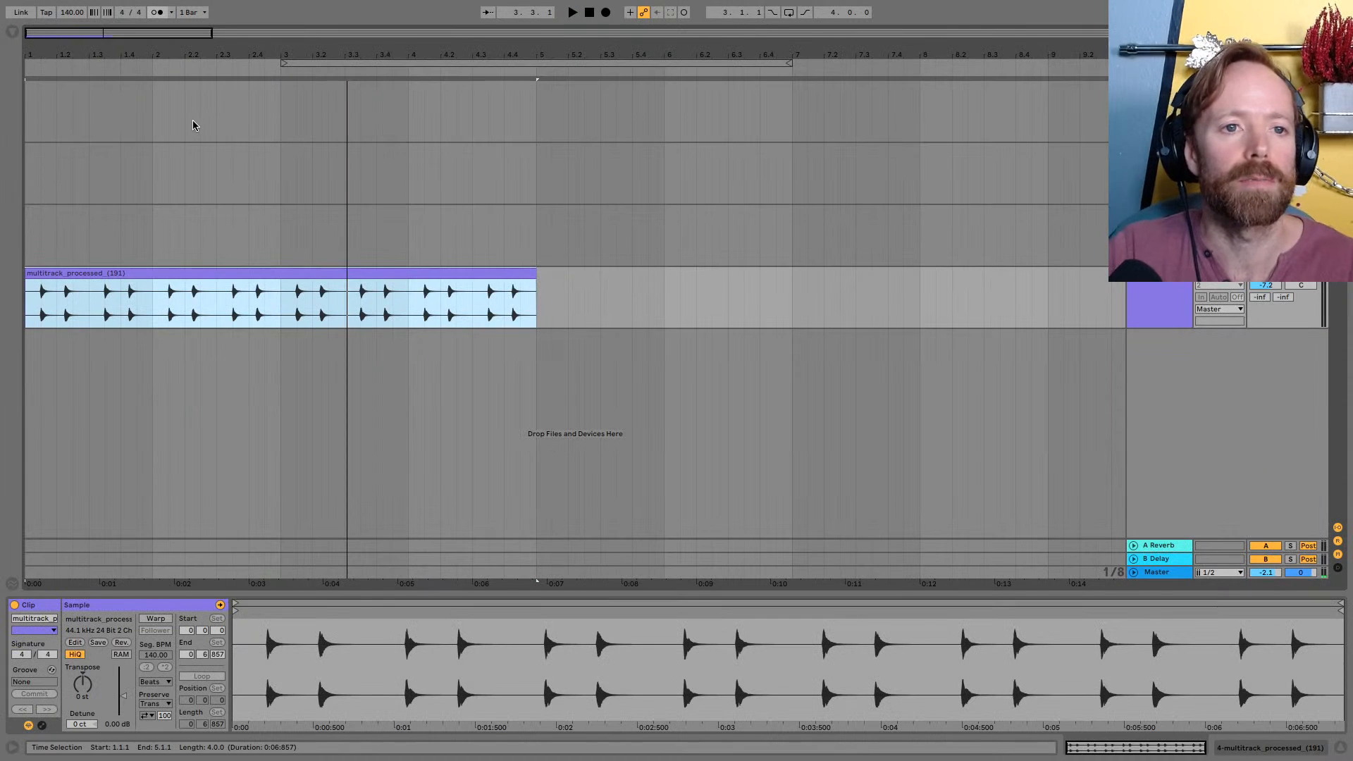
# Show the browser in Live and list the contents of the Desktop folder
pyautogui.moveTo(227, 49); pyautogui.dragTo(199, 49)
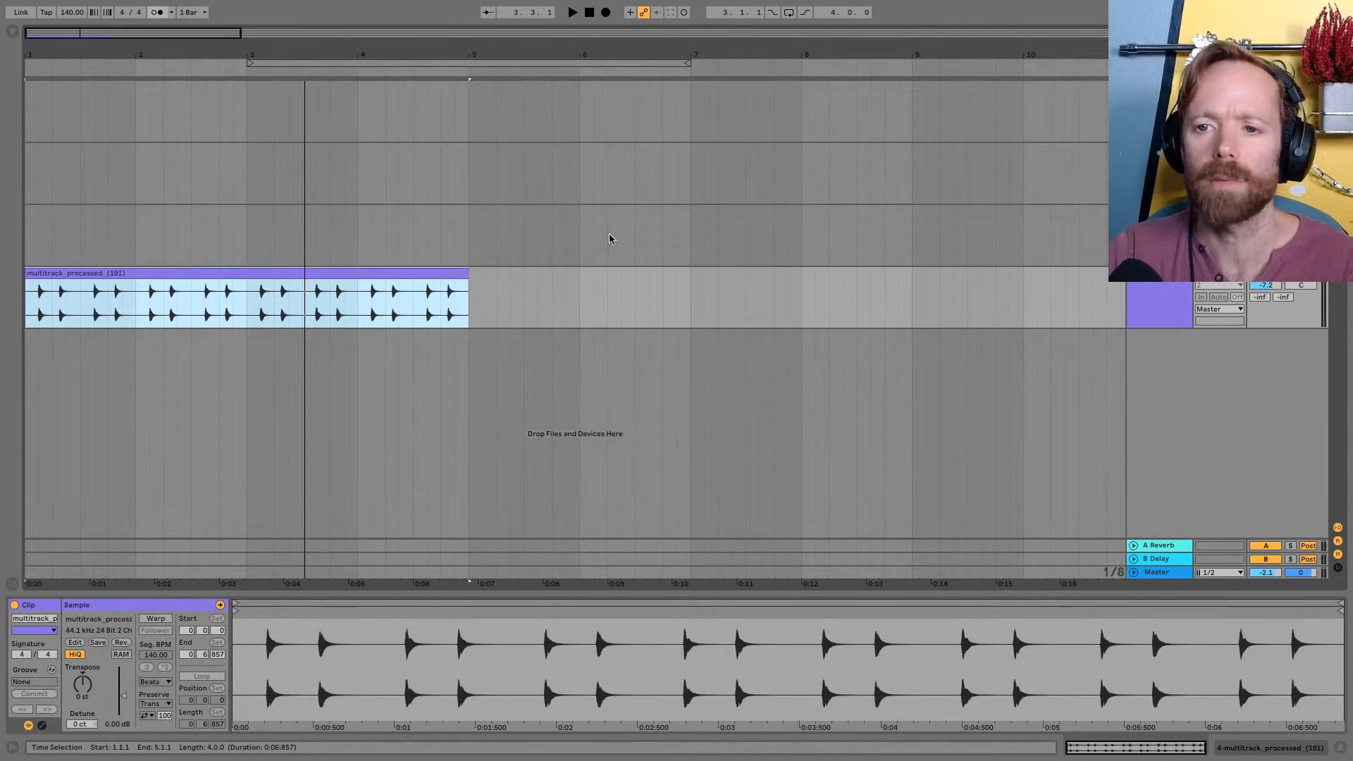
pyautogui.press('super+Tab')
pyautogui.click(675, 380)
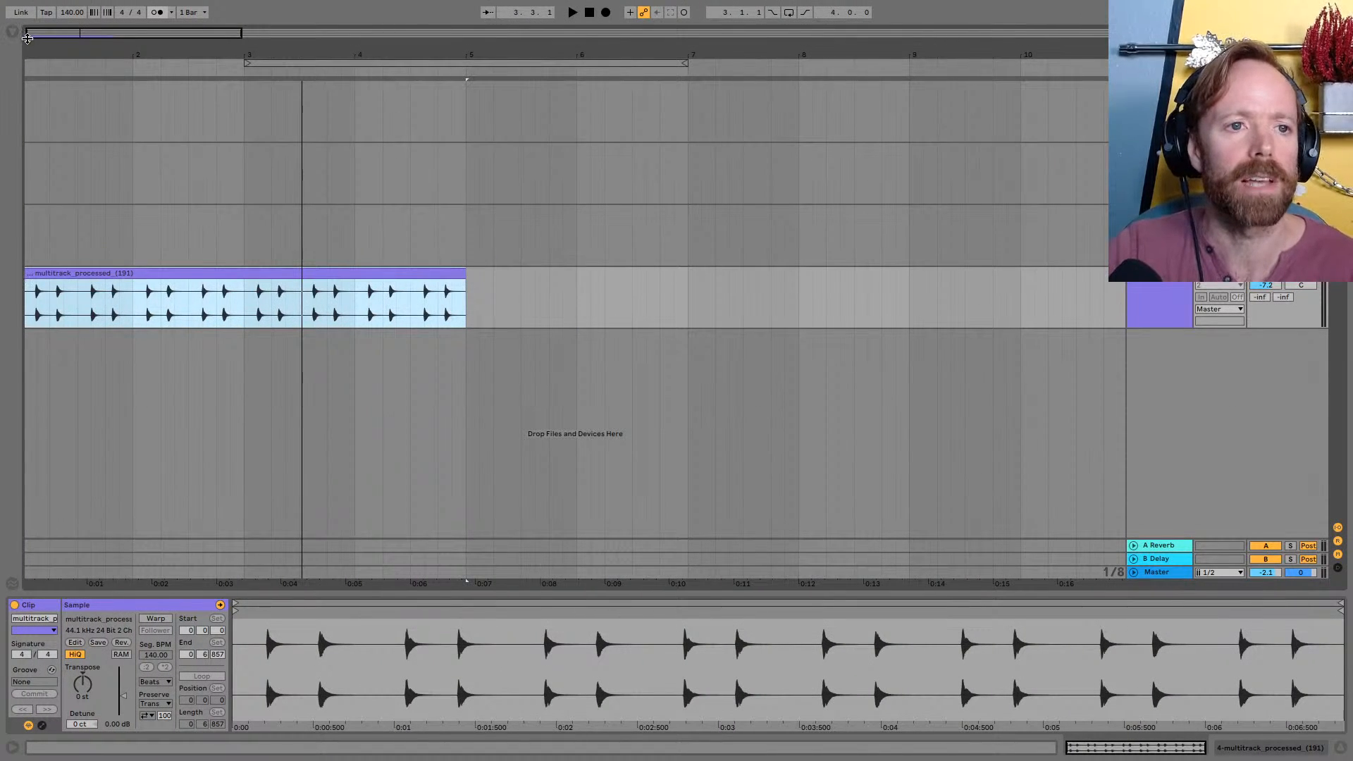
pyautogui.click(55, 31)
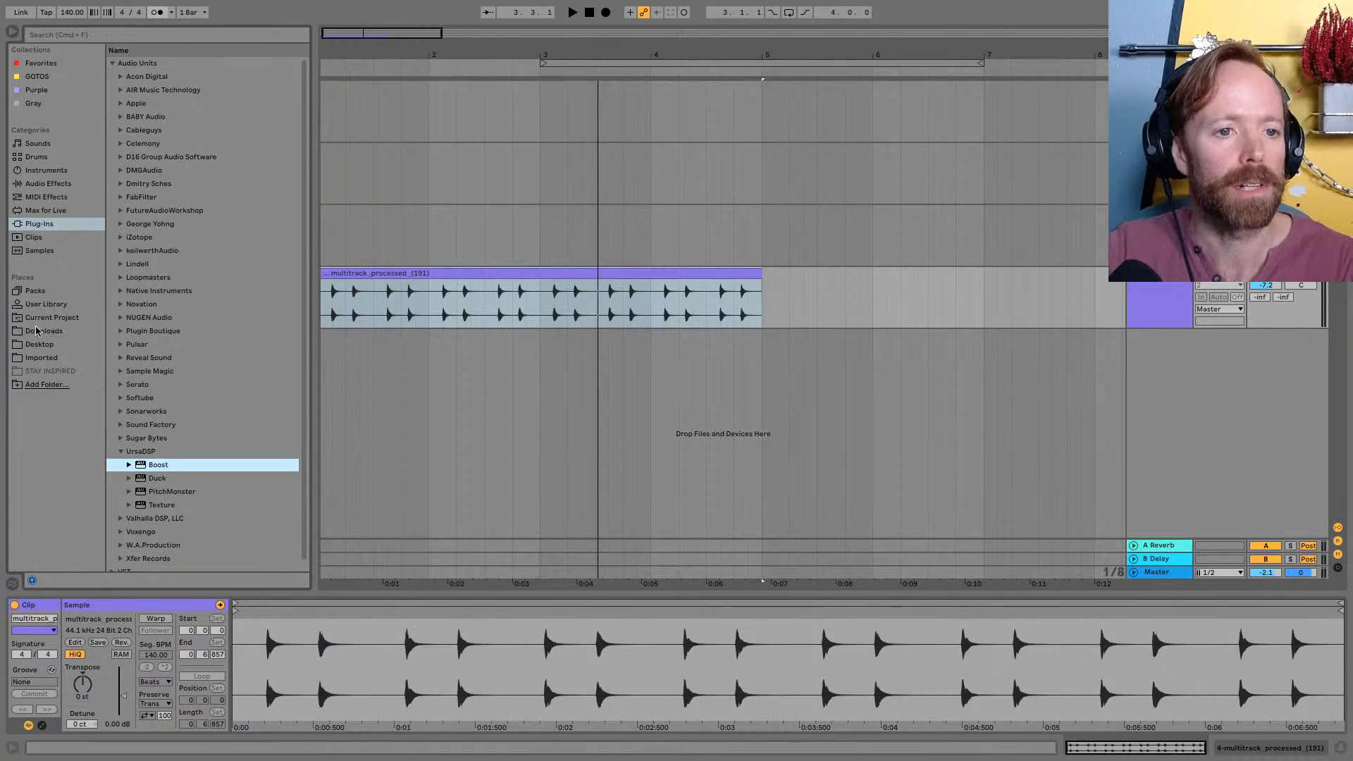
pyautogui.click(37, 345)
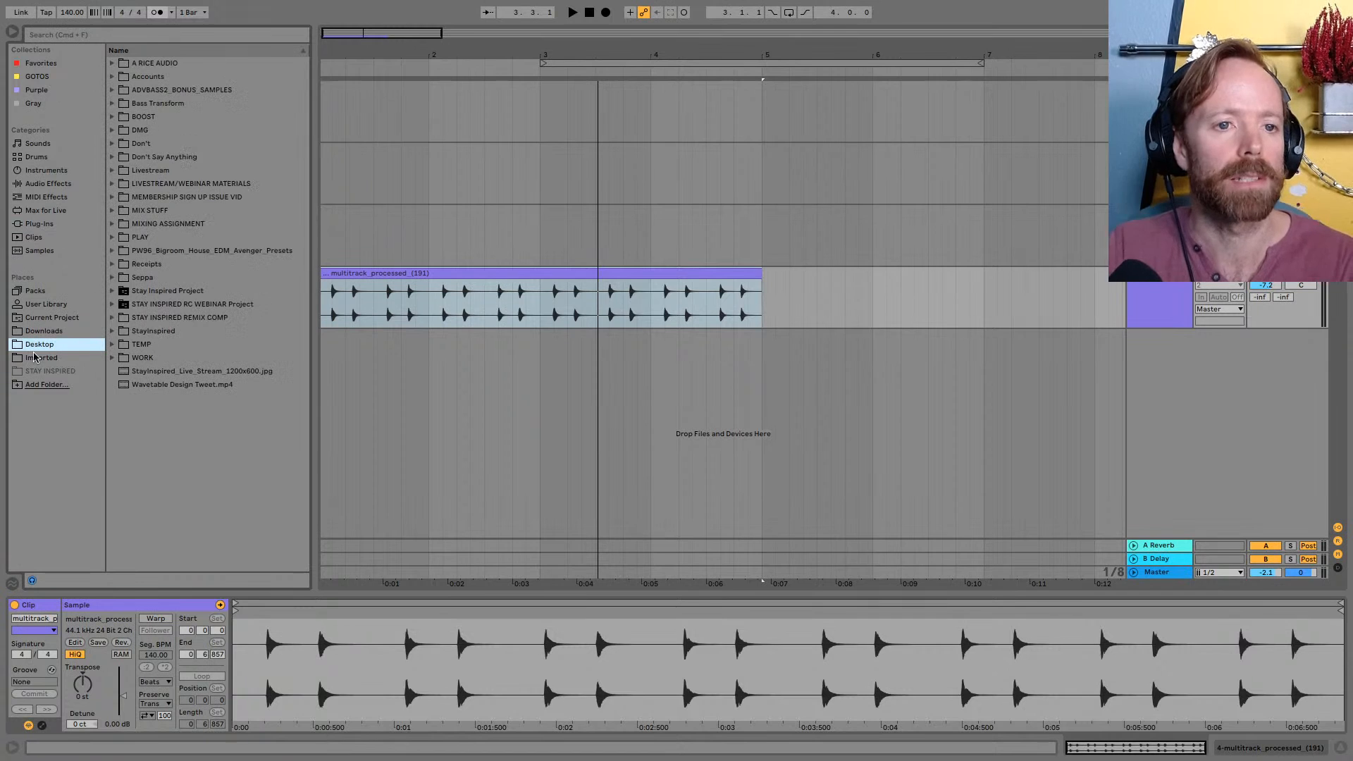
pyautogui.click(114, 186)
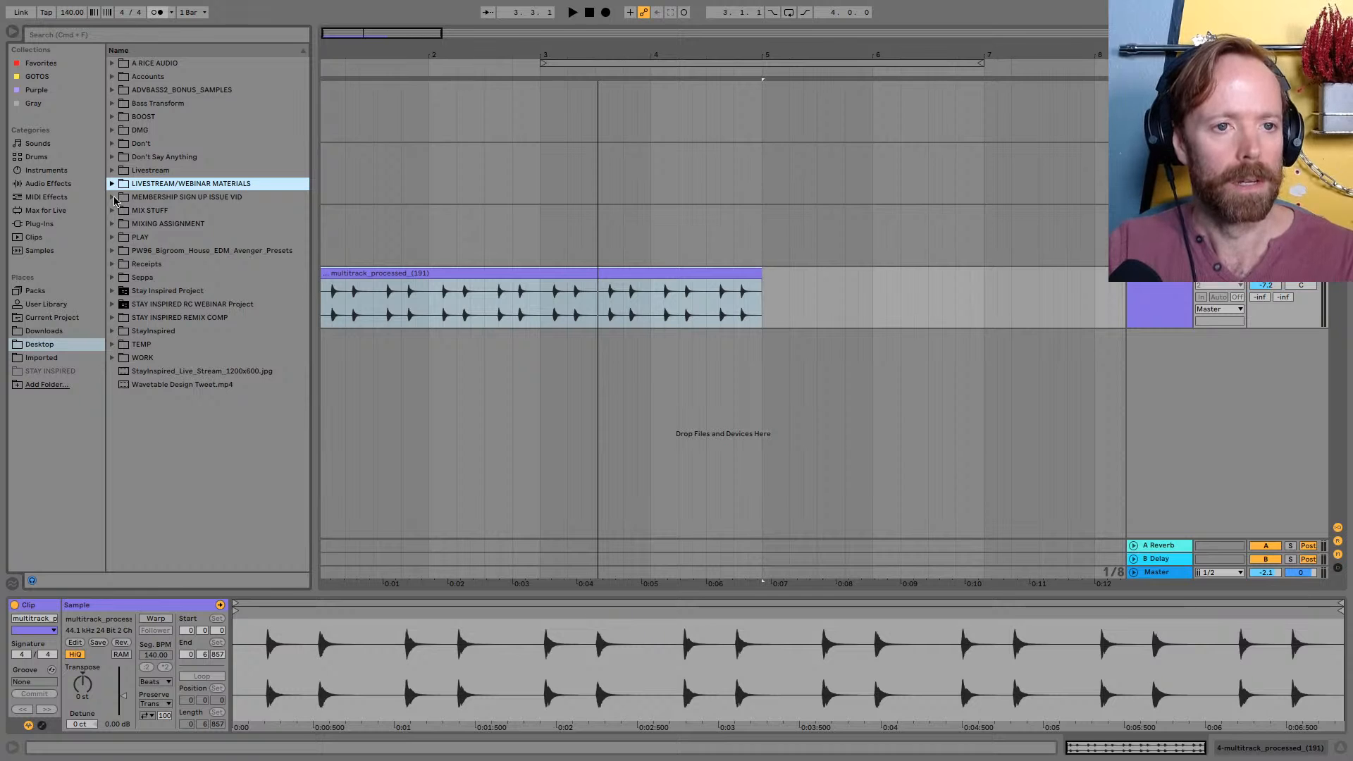
pyautogui.click(112, 185)
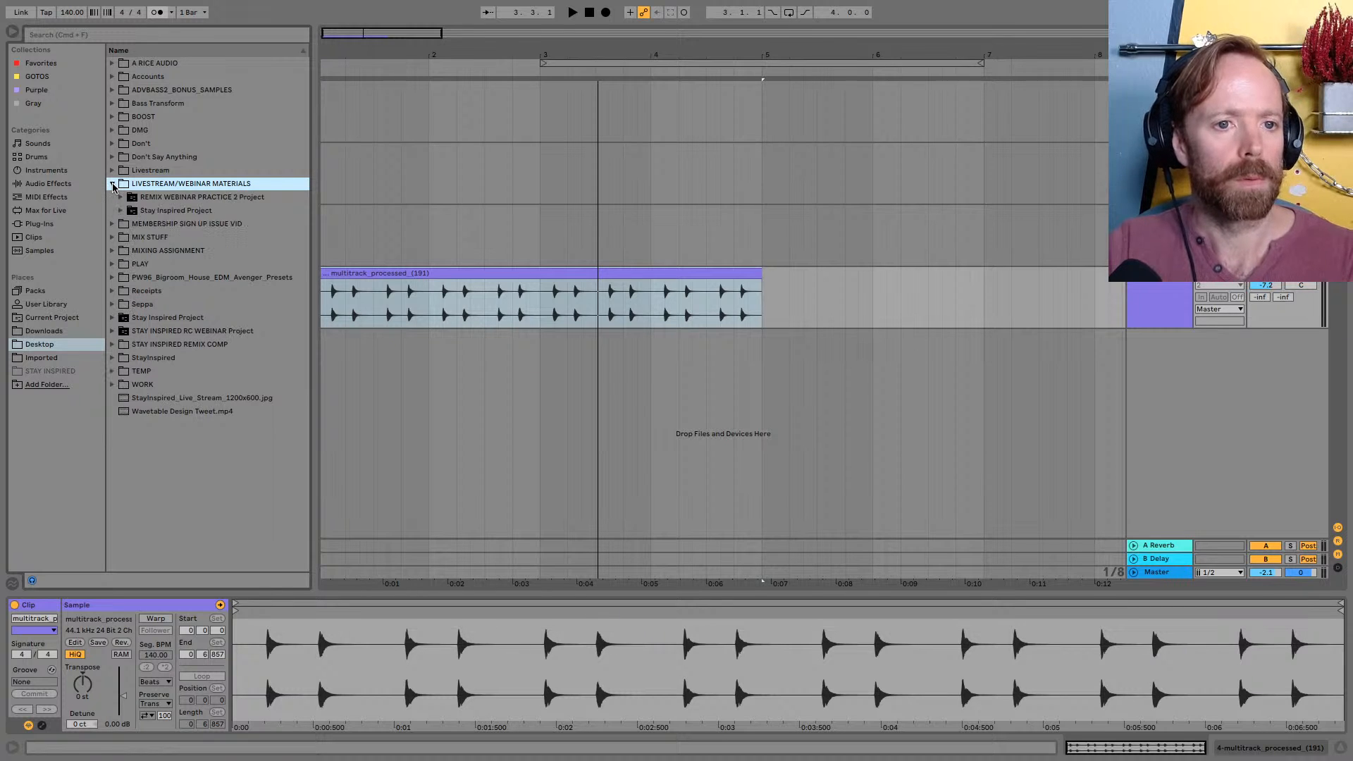
pyautogui.click(120, 212)
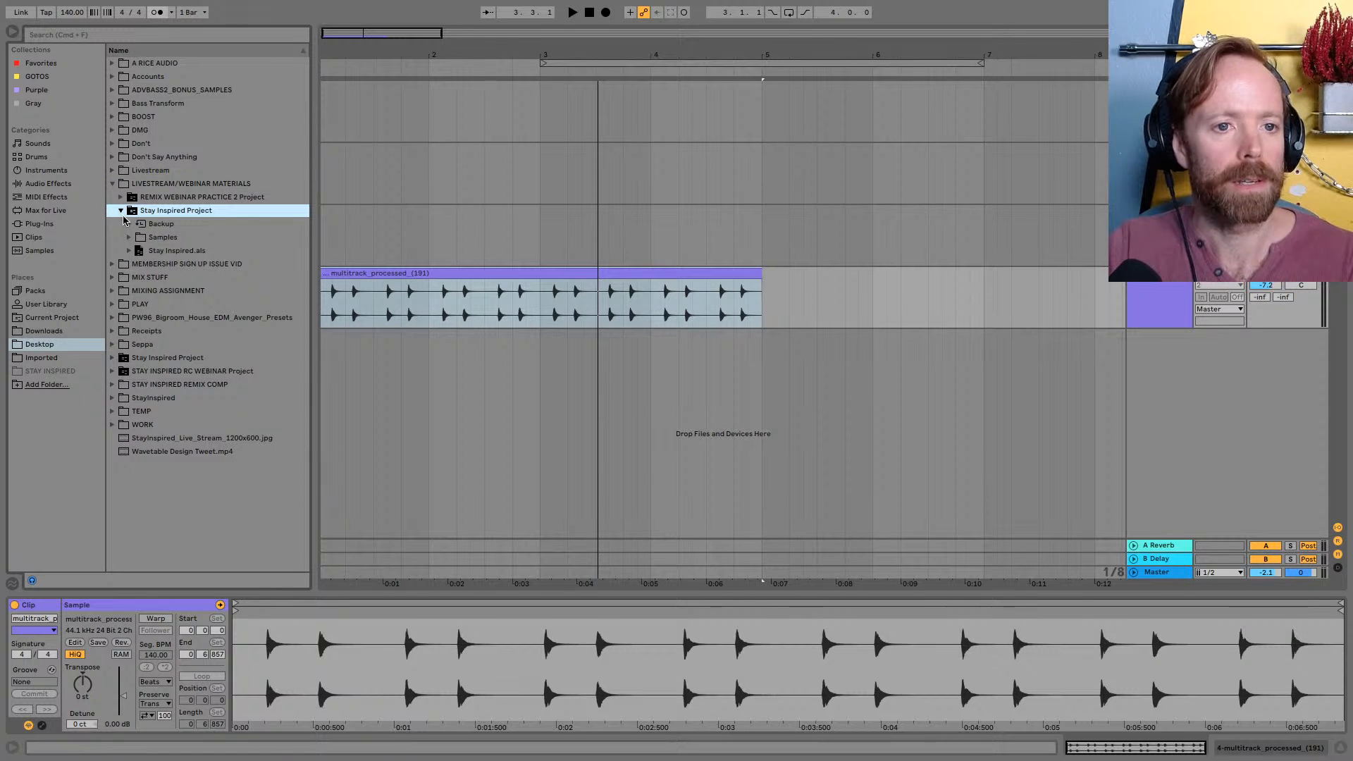
pyautogui.click(112, 185)
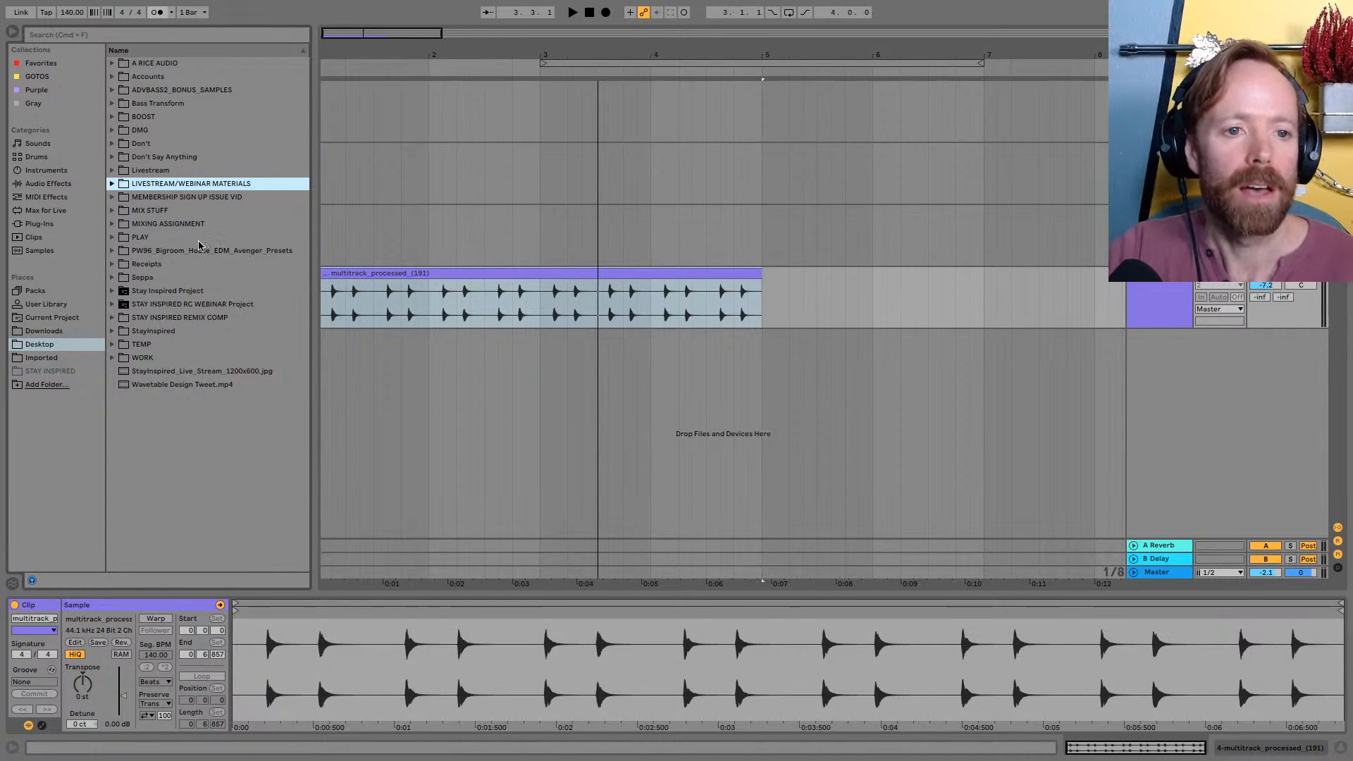
# Open the MELODIES stems in the STAY INSPIRED REMIX COMP folder and audition the Lead 1 Wet and Lead 2 Wet files
pyautogui.click(113, 318)
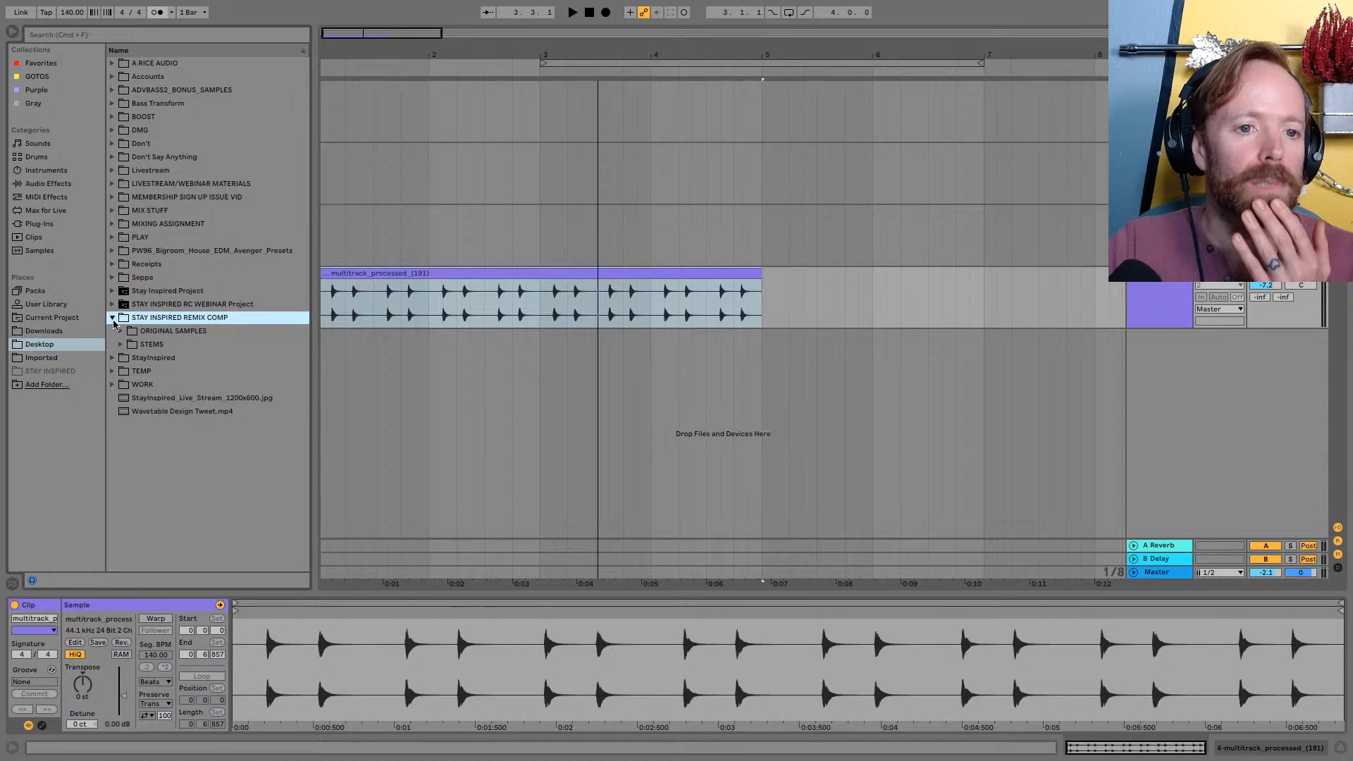
pyautogui.click(121, 344)
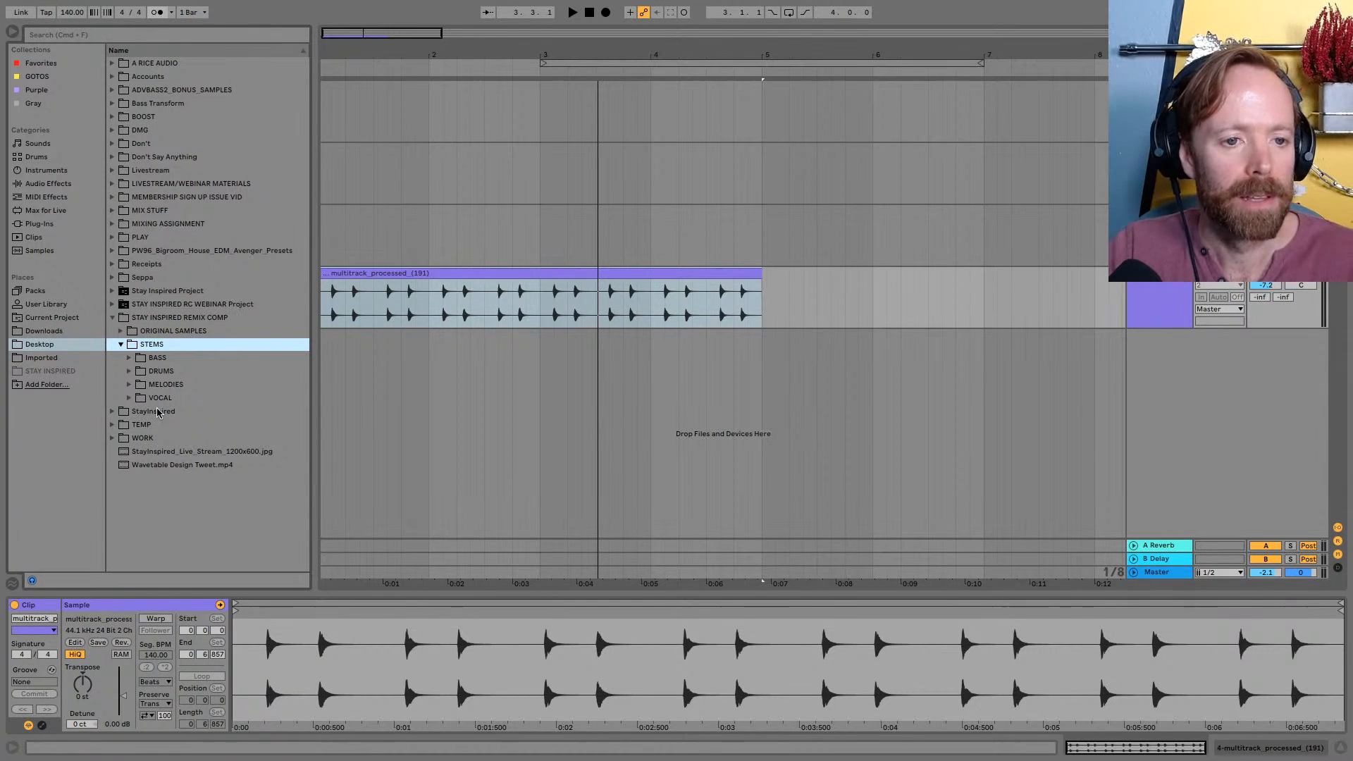
pyautogui.click(129, 385)
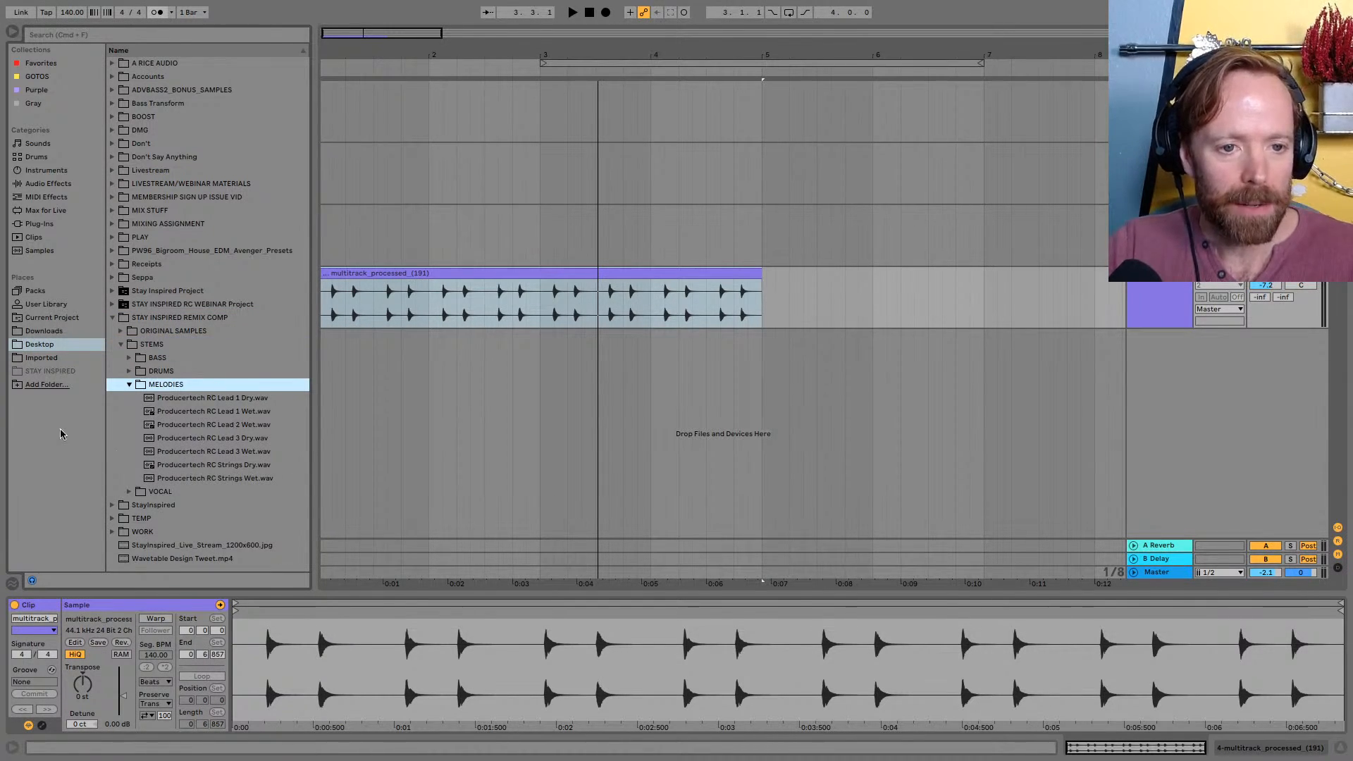
pyautogui.click(182, 410)
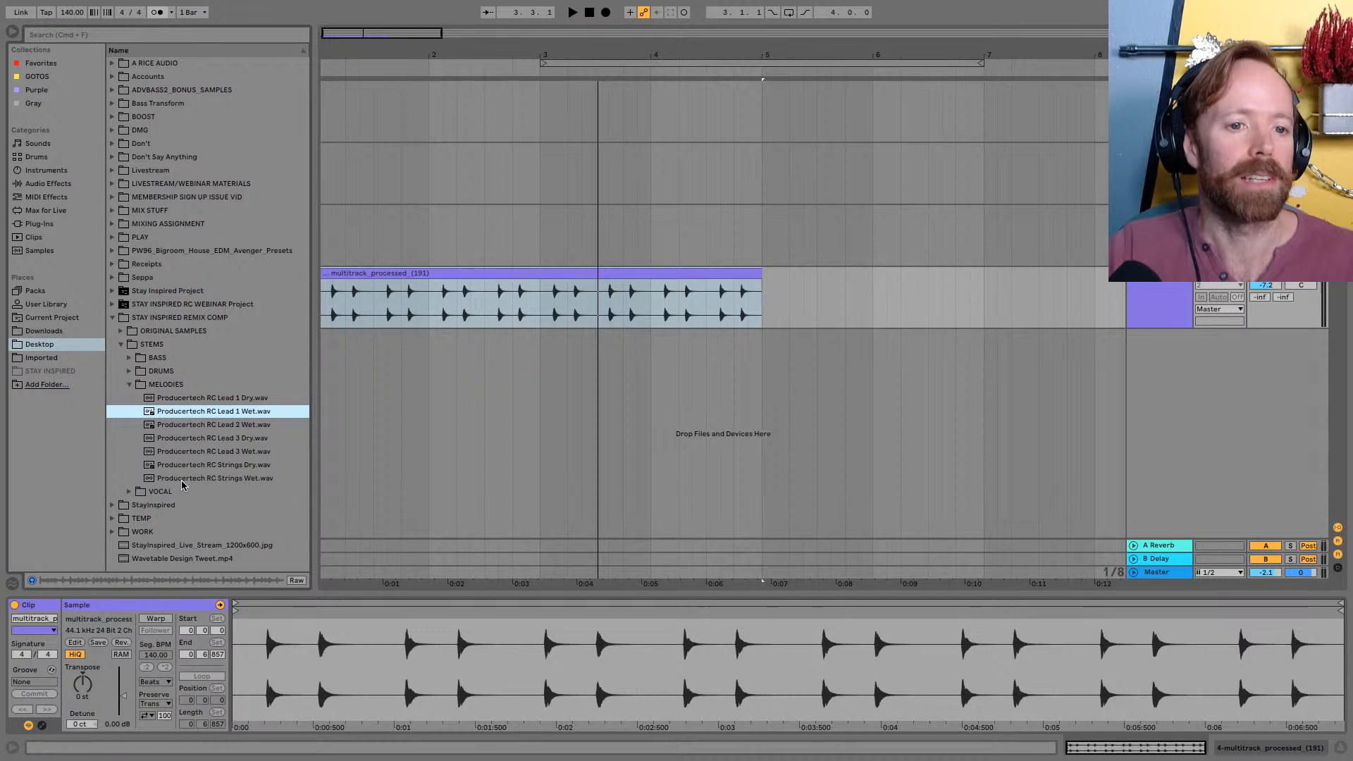
pyautogui.click(174, 425)
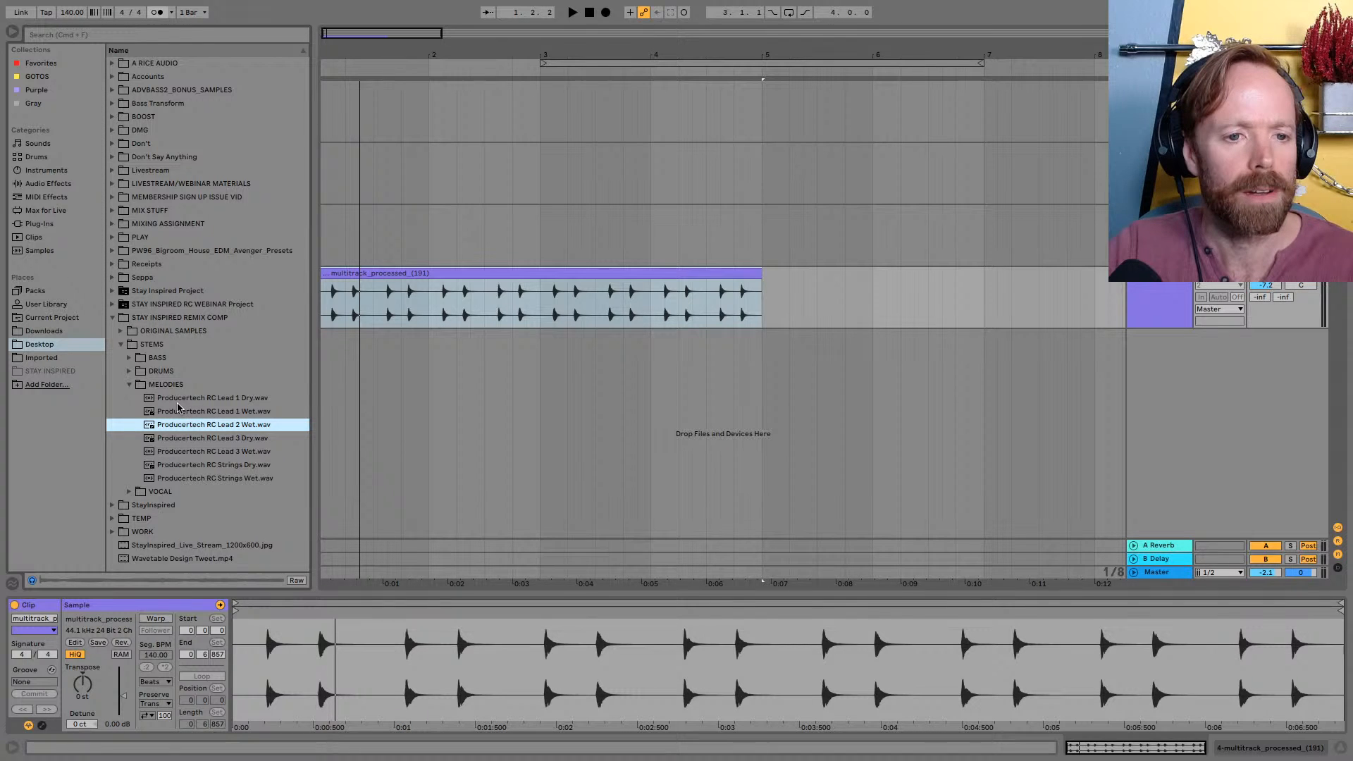
# Add Producertech RC Lead 1 Dry.wav on a new track from bar 1 and set that track's volume to -7.8 dB
pyautogui.moveTo(177, 408); pyautogui.dragTo(388, 355)
pyautogui.press('Tab')
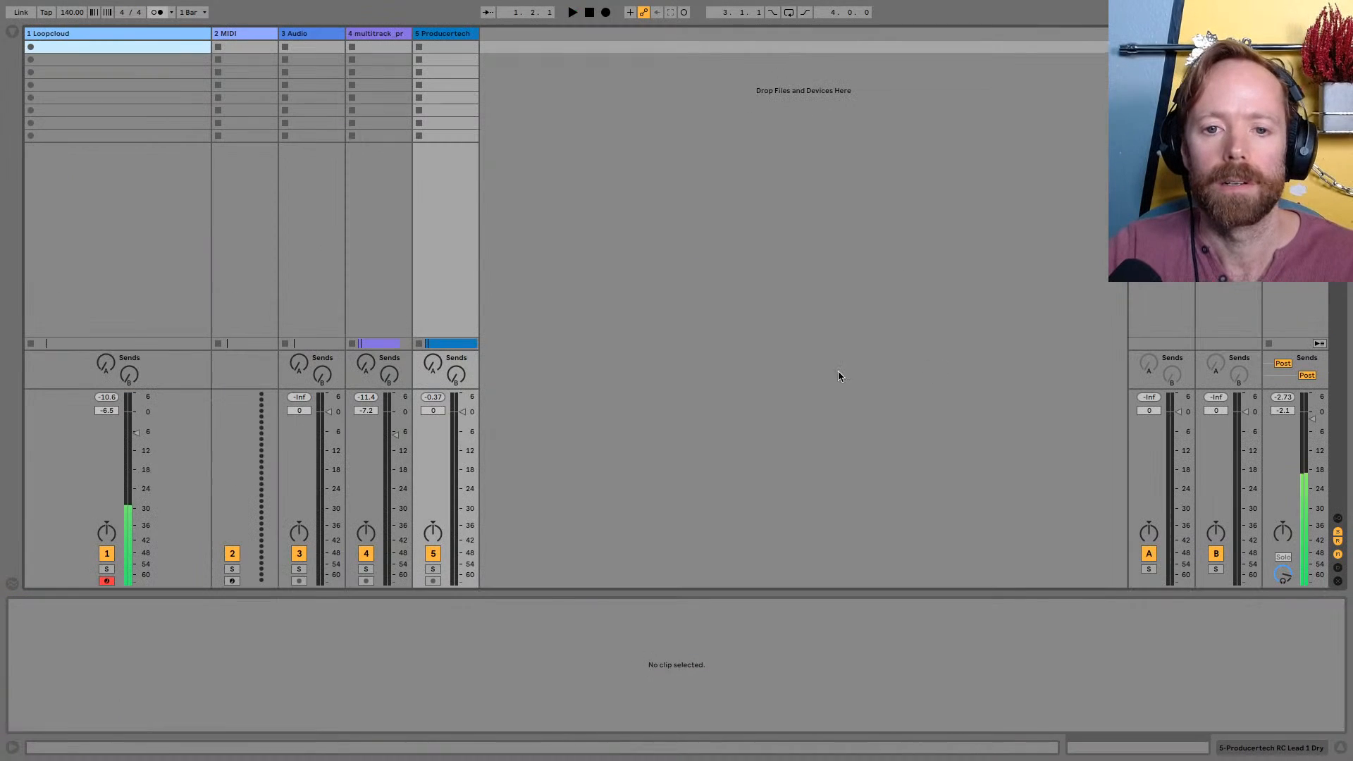
pyautogui.moveTo(462, 415); pyautogui.dragTo(463, 442)
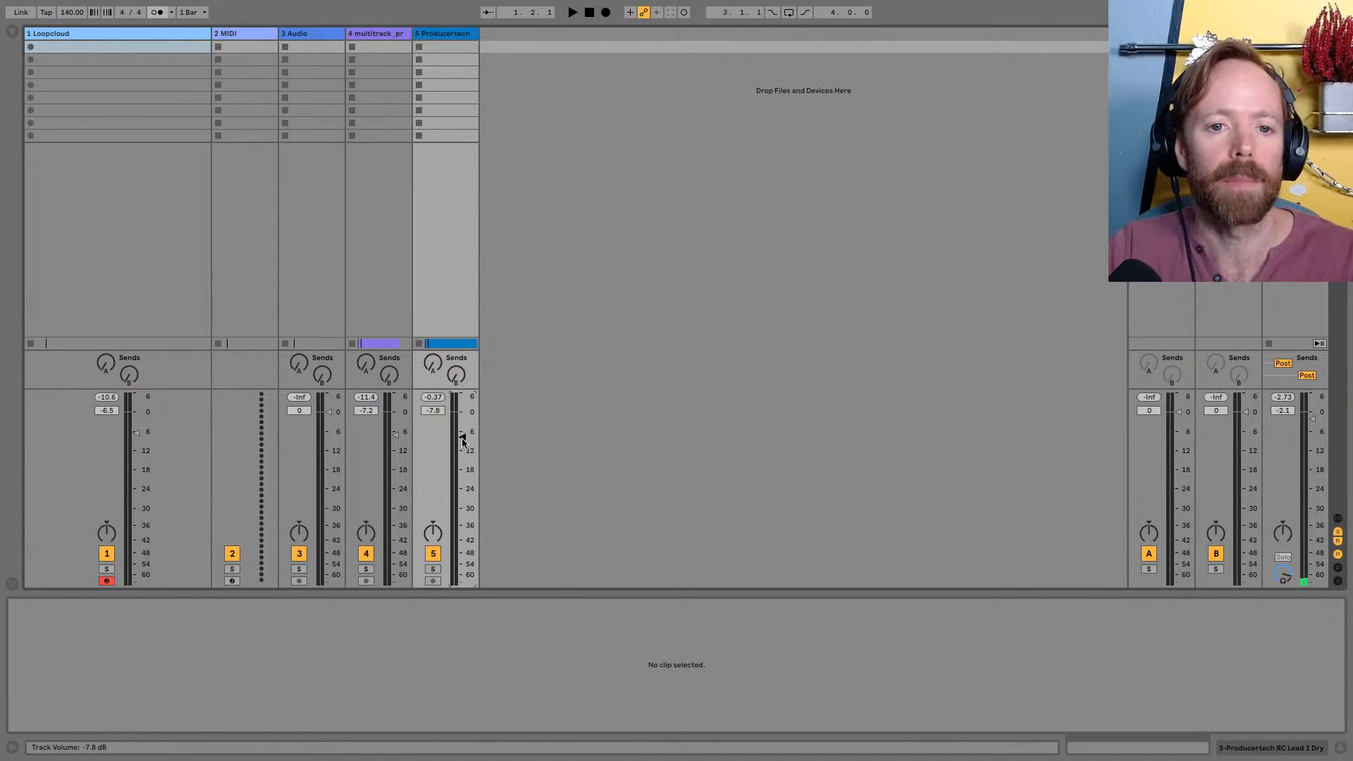
pyautogui.press('Tab')
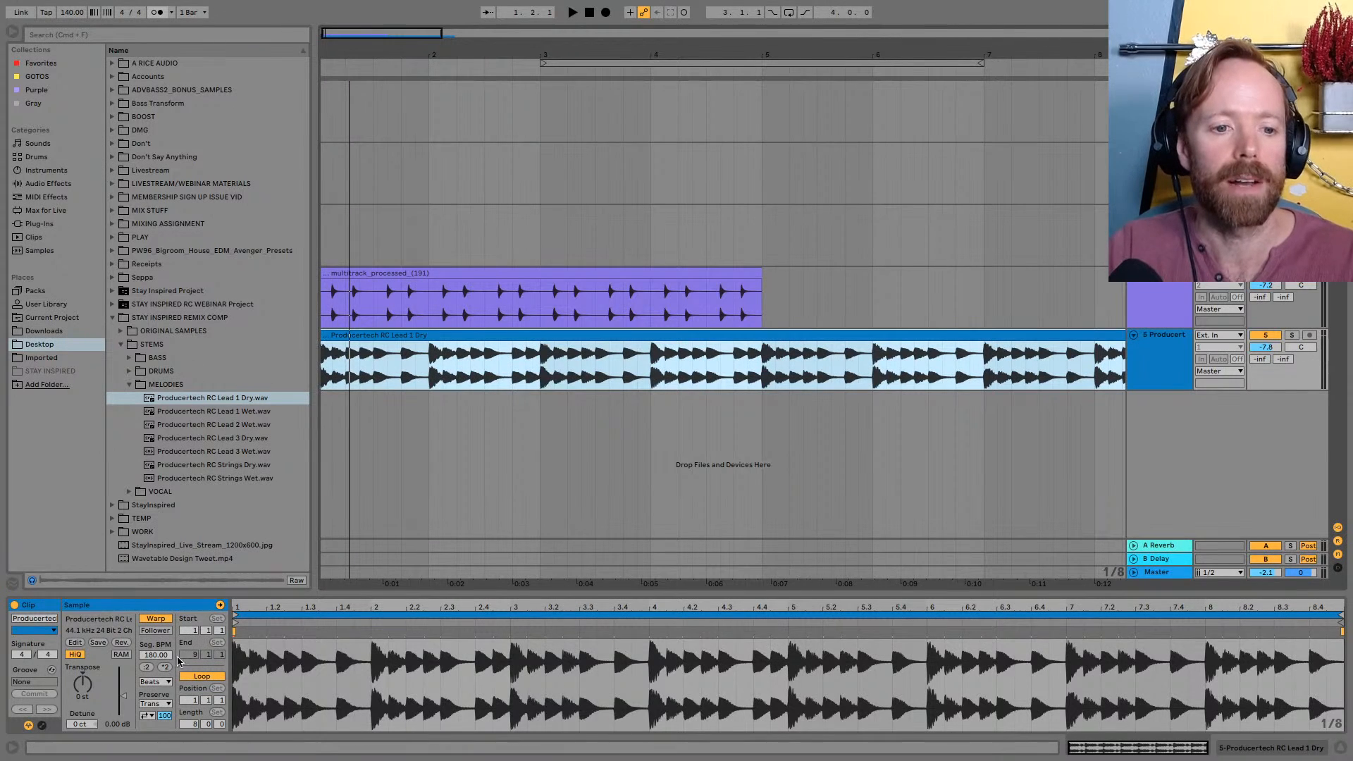
# Set the lead clip's warp mode to Complex
pyautogui.click(155, 682)
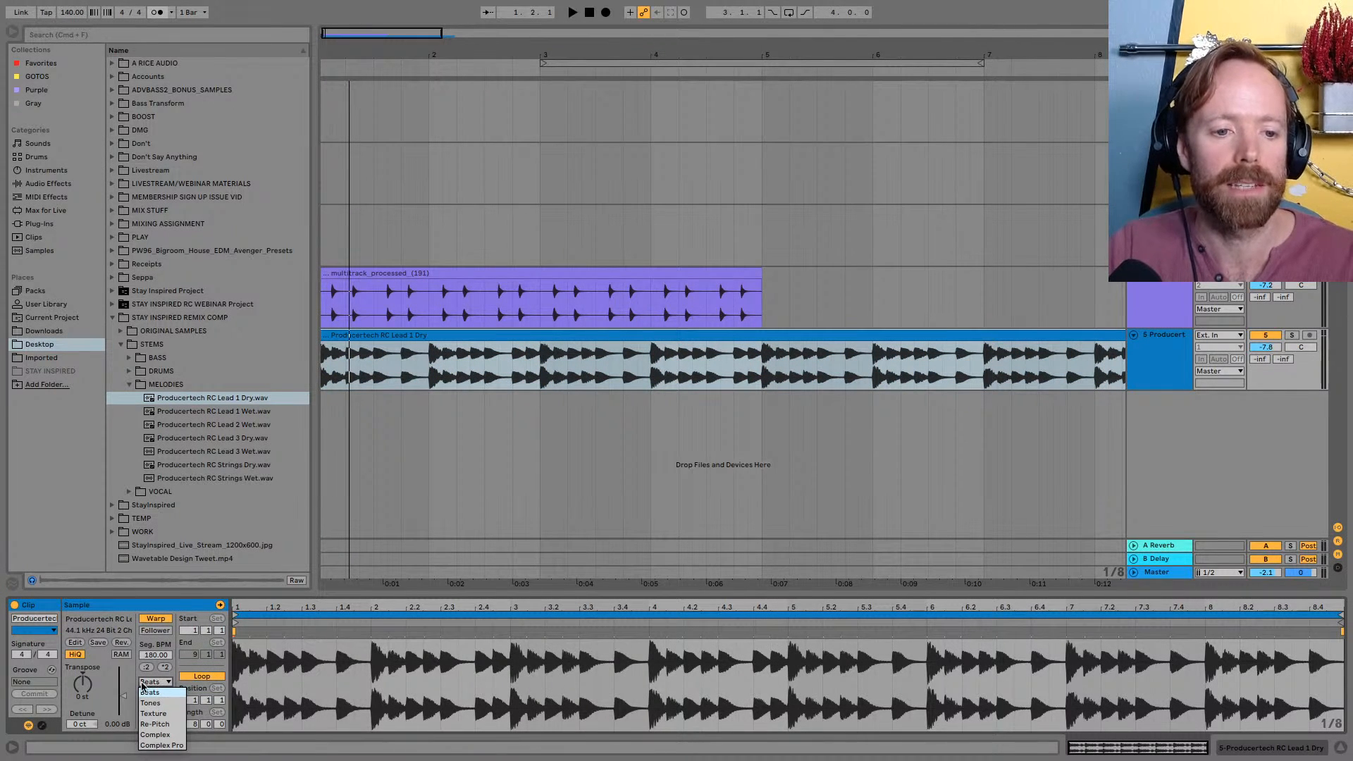
pyautogui.click(144, 691)
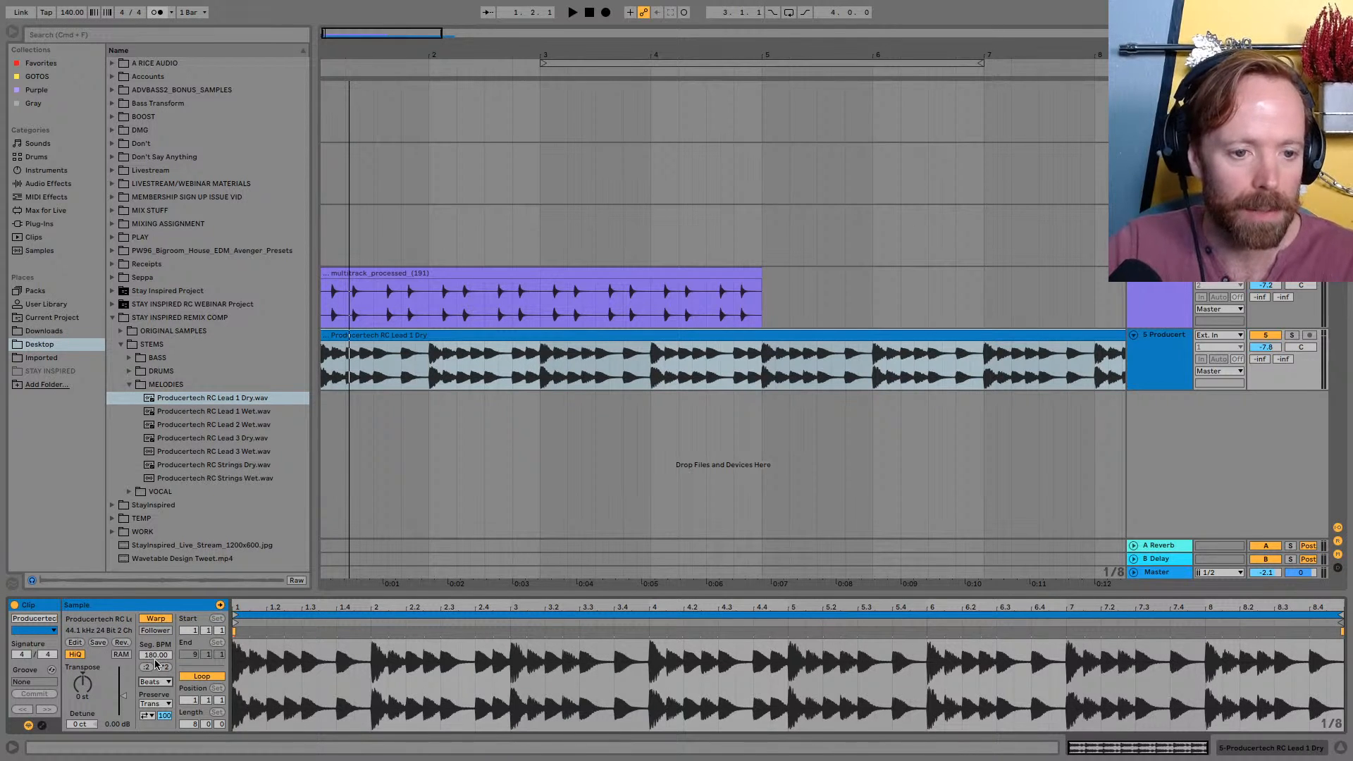
pyautogui.click(437, 338)
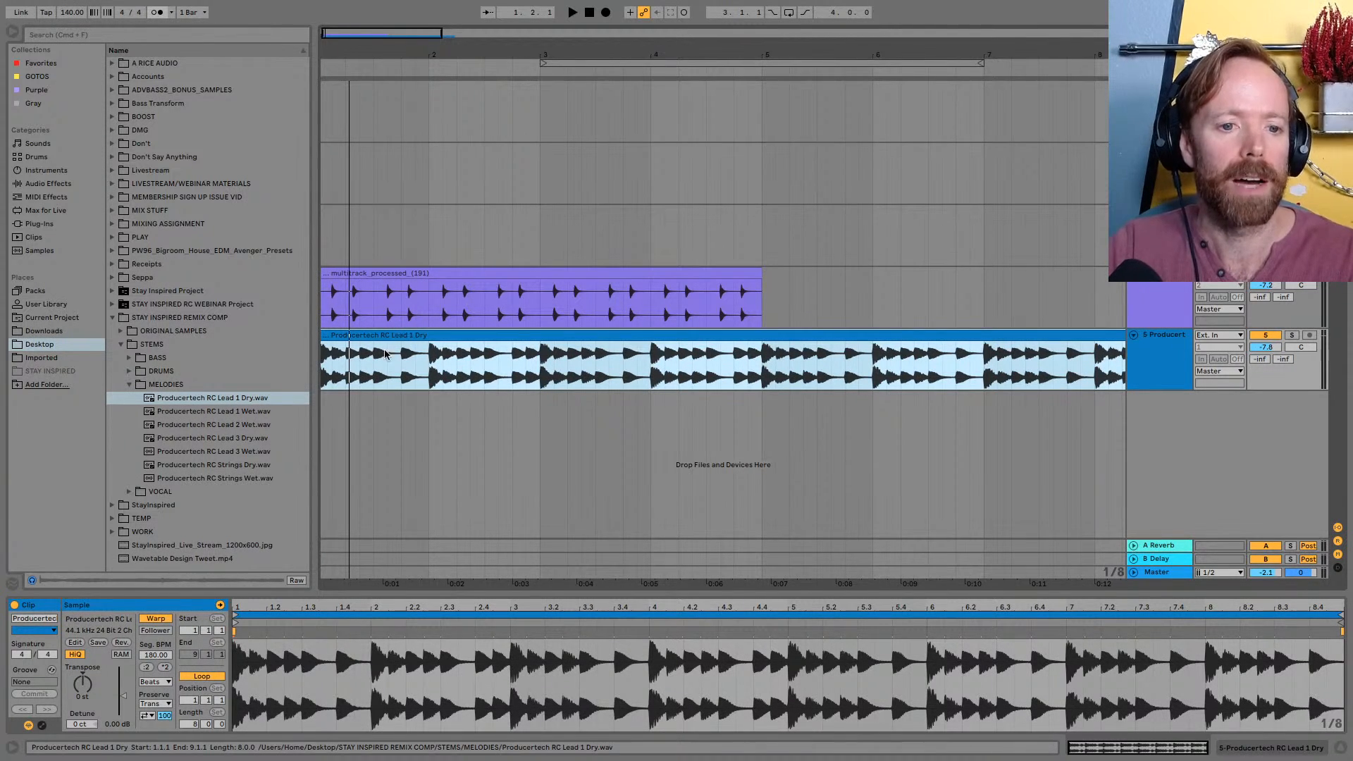
pyautogui.click(154, 682)
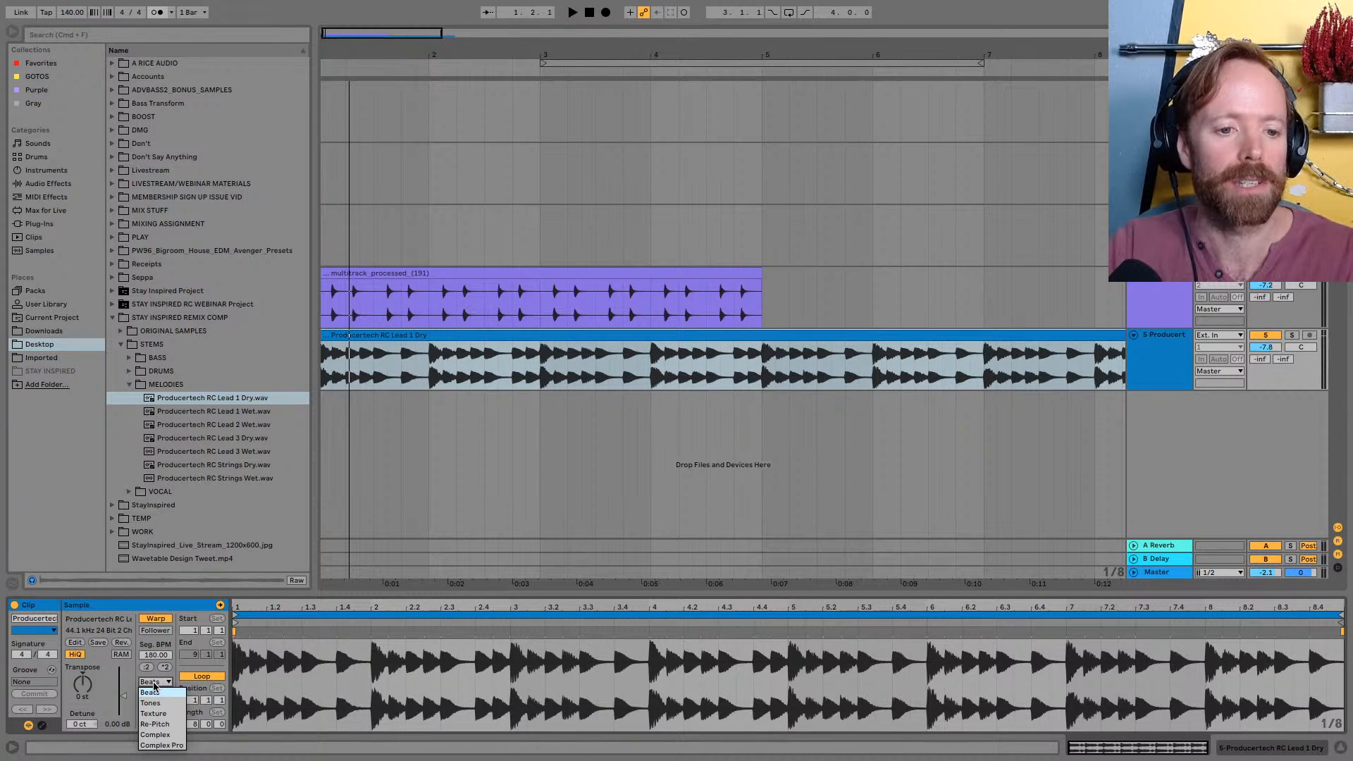
pyautogui.click(156, 735)
pyautogui.click(405, 337)
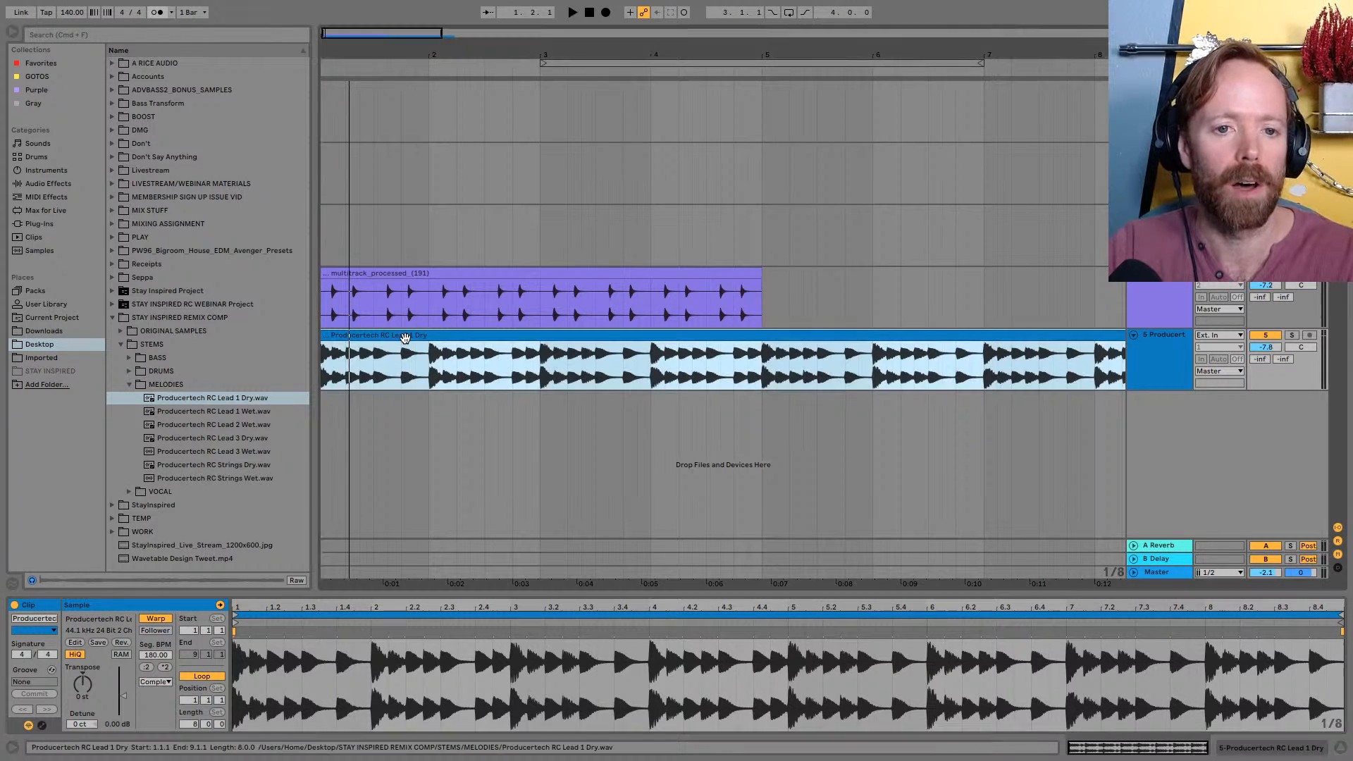
# During playback, lower the lead track's volume to -13.0 dB and mute the imported pluck track
pyautogui.moveTo(383, 53); pyautogui.dragTo(369, 35)
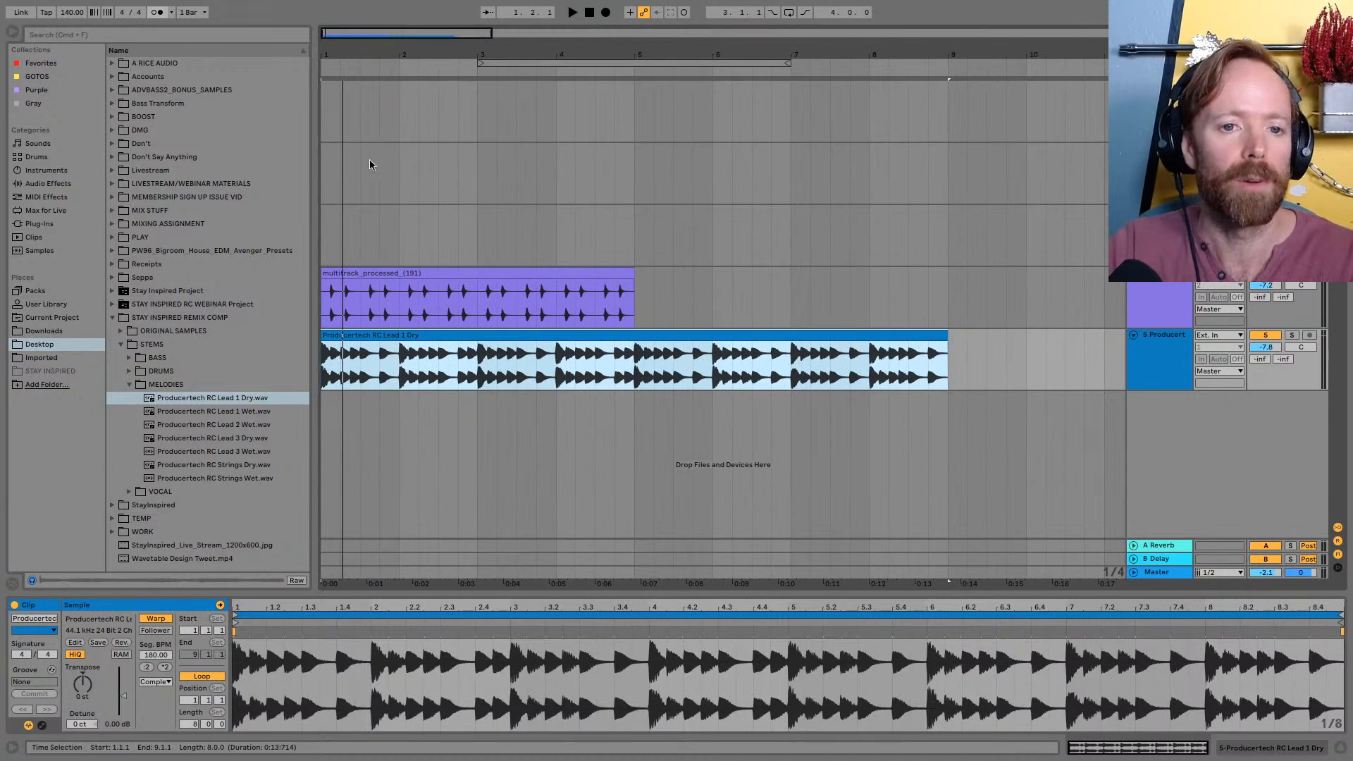
pyautogui.press('space')
pyautogui.press('Tab')
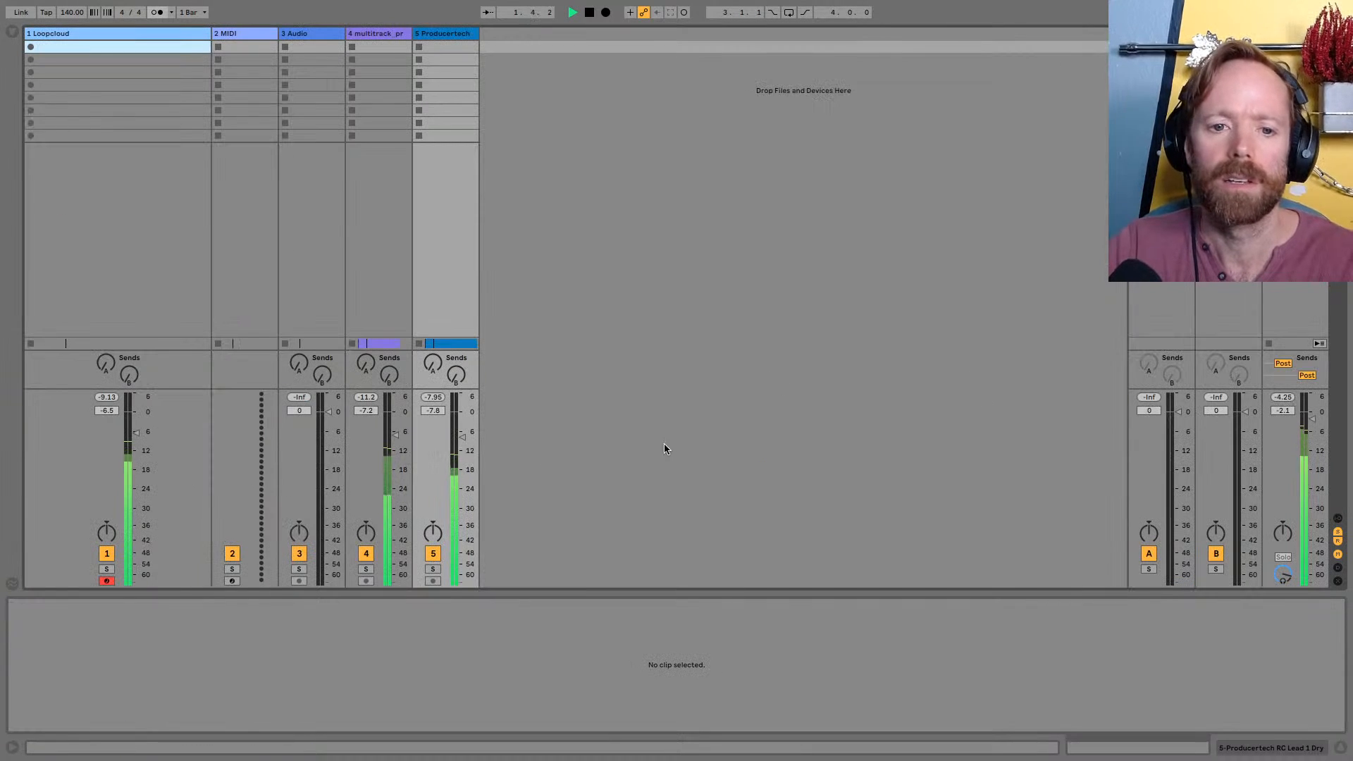
pyautogui.moveTo(461, 437)
pyautogui.mouseDown()
pyautogui.moveTo(462, 469)
pyautogui.moveTo(463, 456)
pyautogui.mouseUp()
pyautogui.click(366, 554)
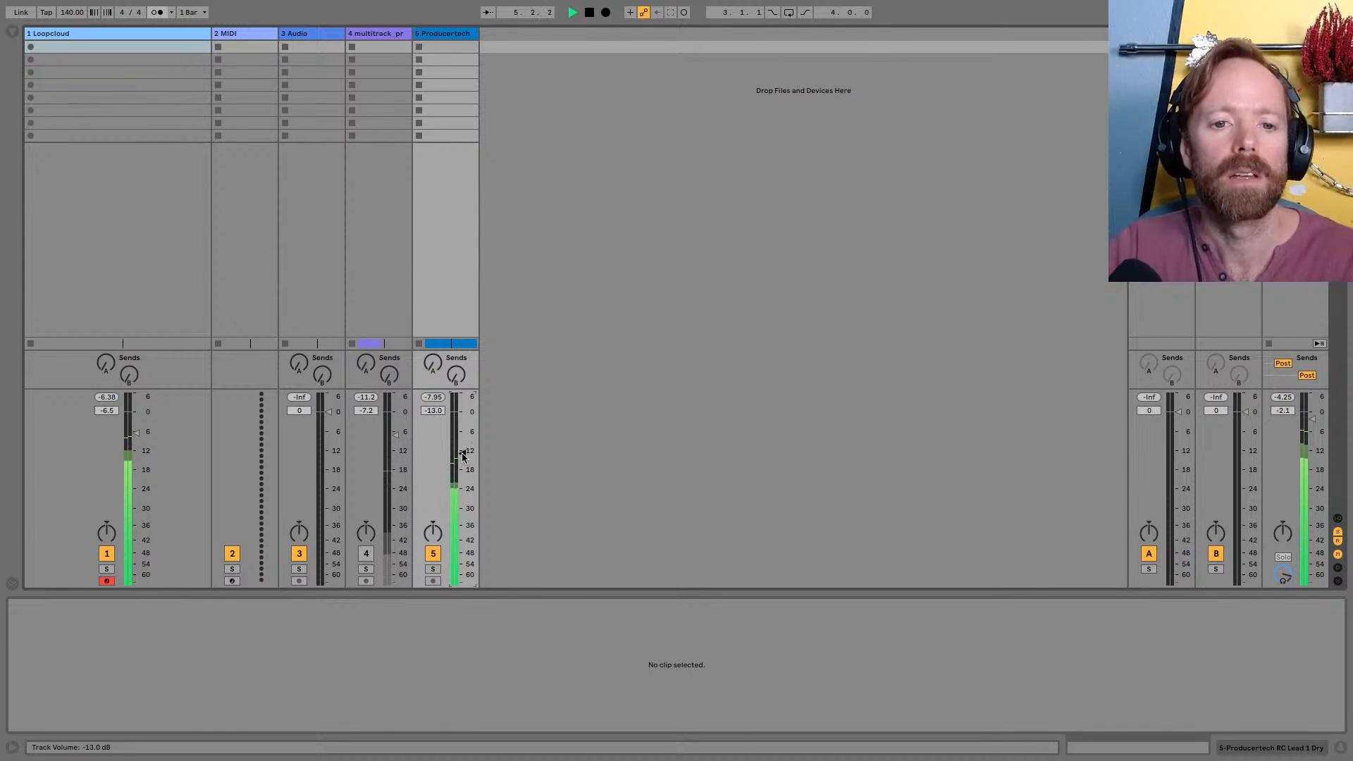
pyautogui.press('space')
pyautogui.press('Tab')
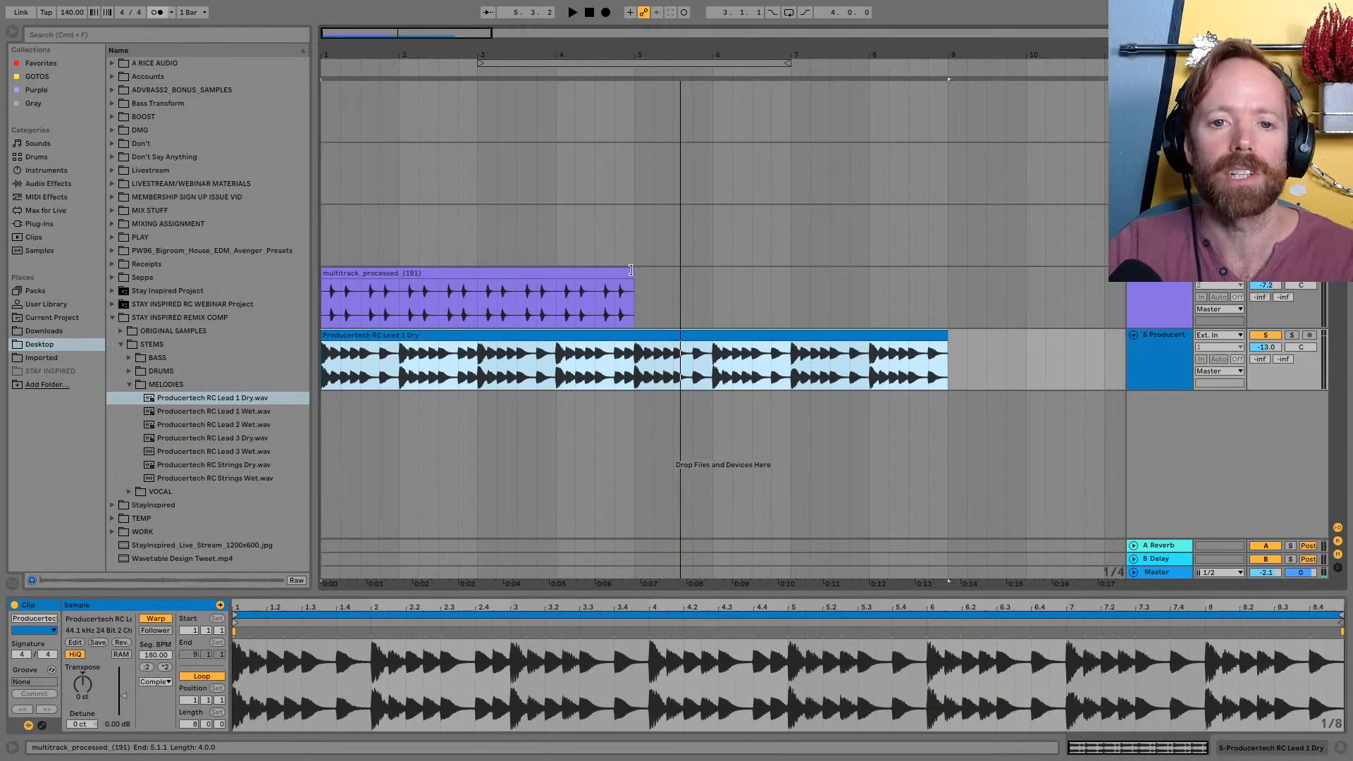
# Shorten the imported pluck clip to two bars, ending at bar 3, and play the arrangement to check it
pyautogui.press('space')
pyautogui.moveTo(623, 272); pyautogui.dragTo(478, 272)
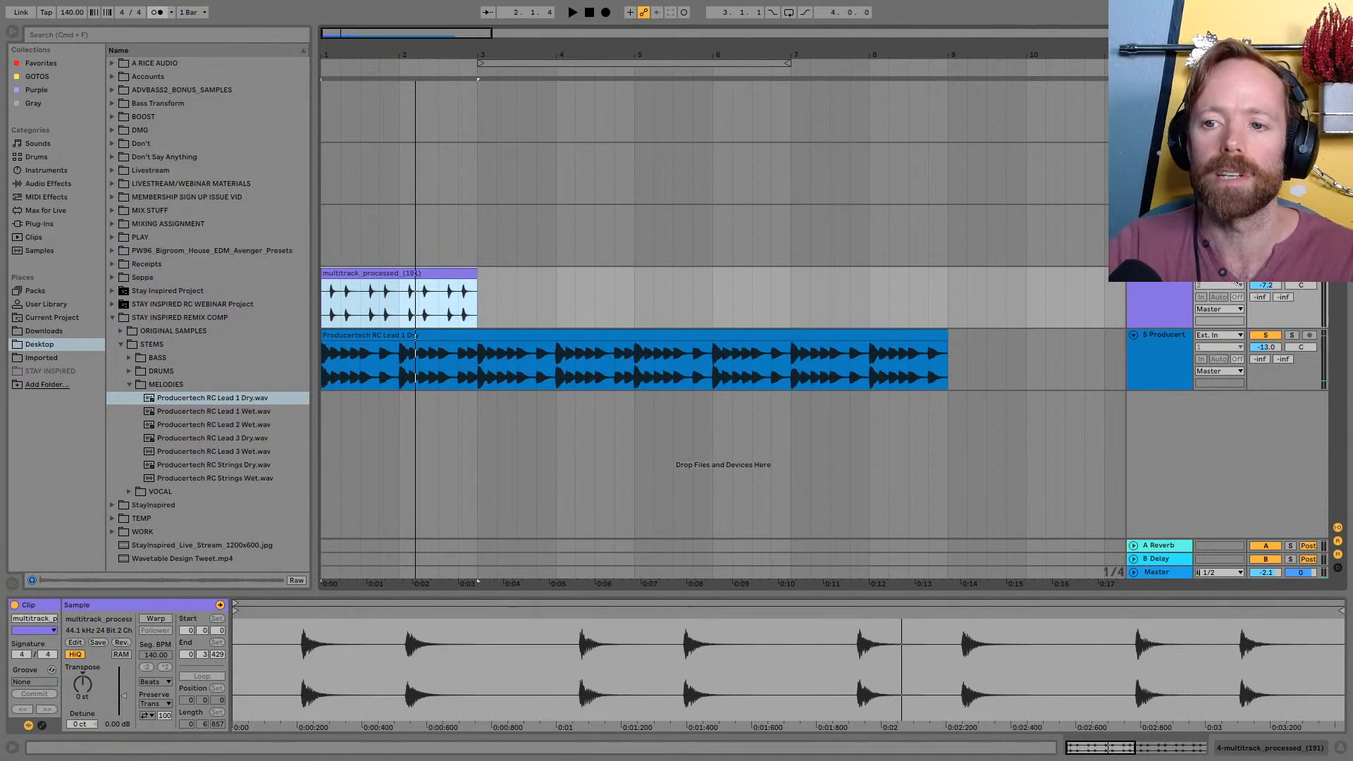
pyautogui.click(1292, 273)
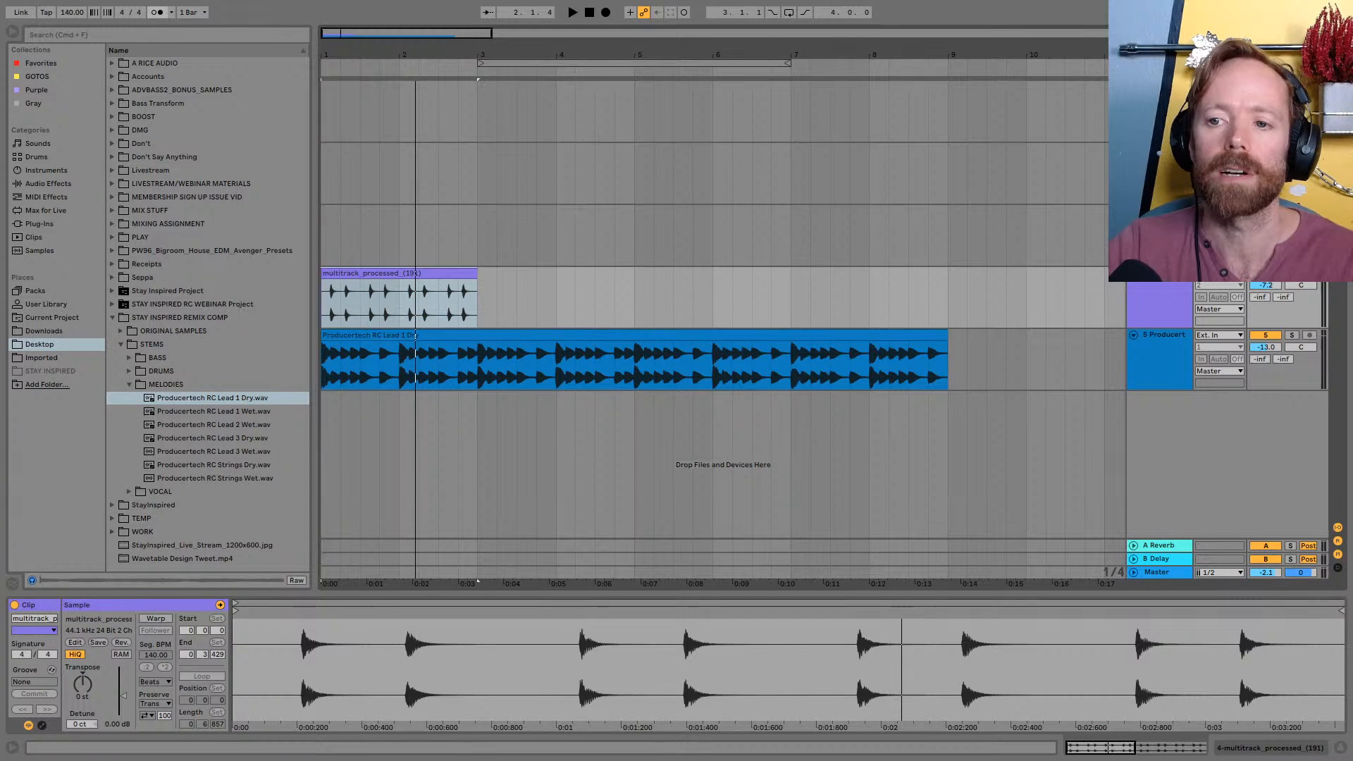
pyautogui.press('space')
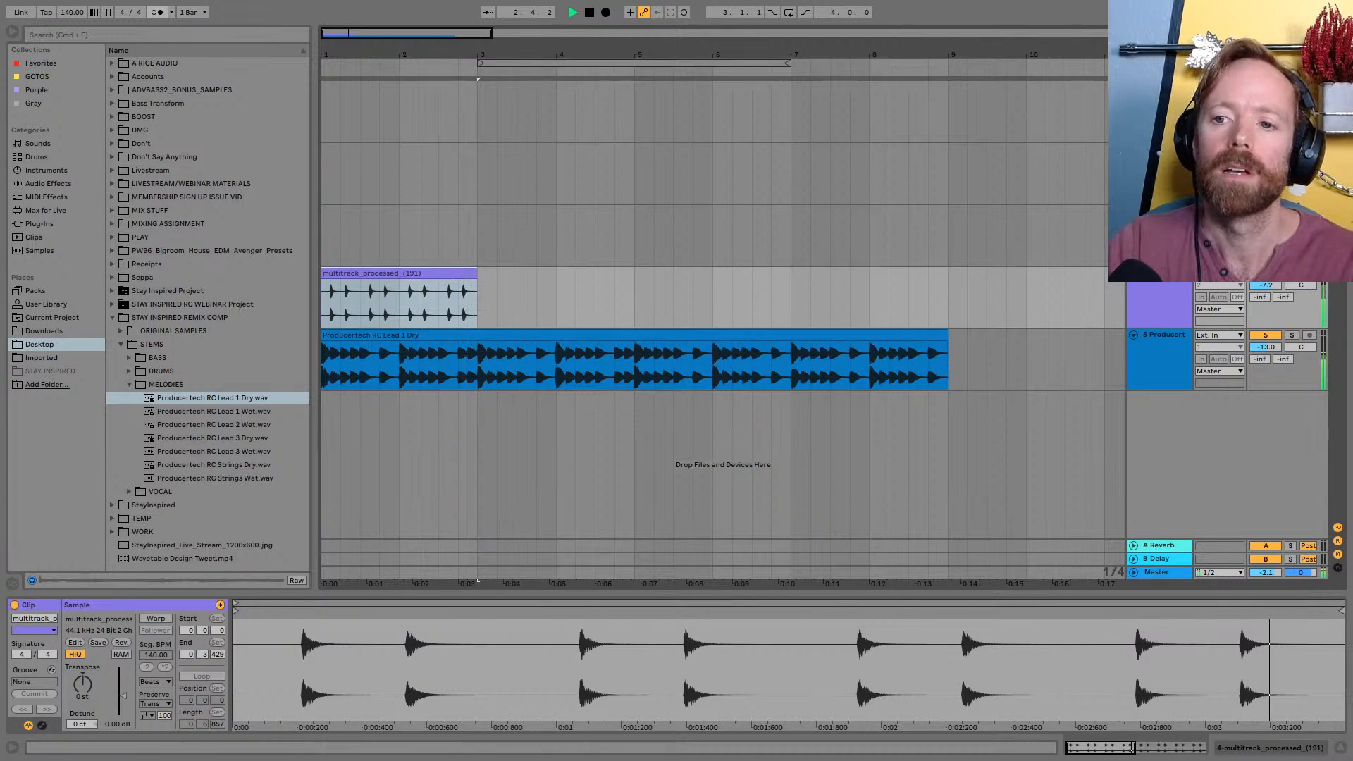
pyautogui.press('space')
pyautogui.click(350, 272)
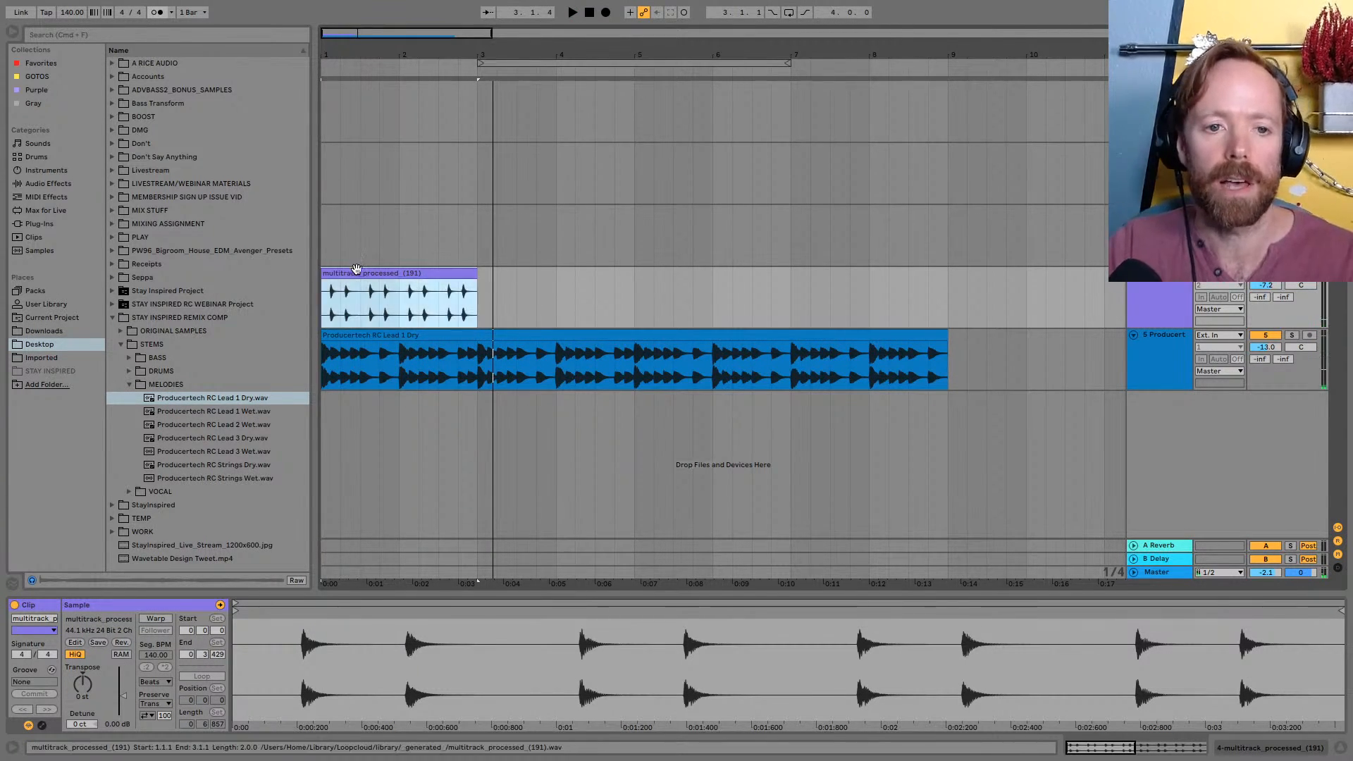
pyautogui.press('super+d')
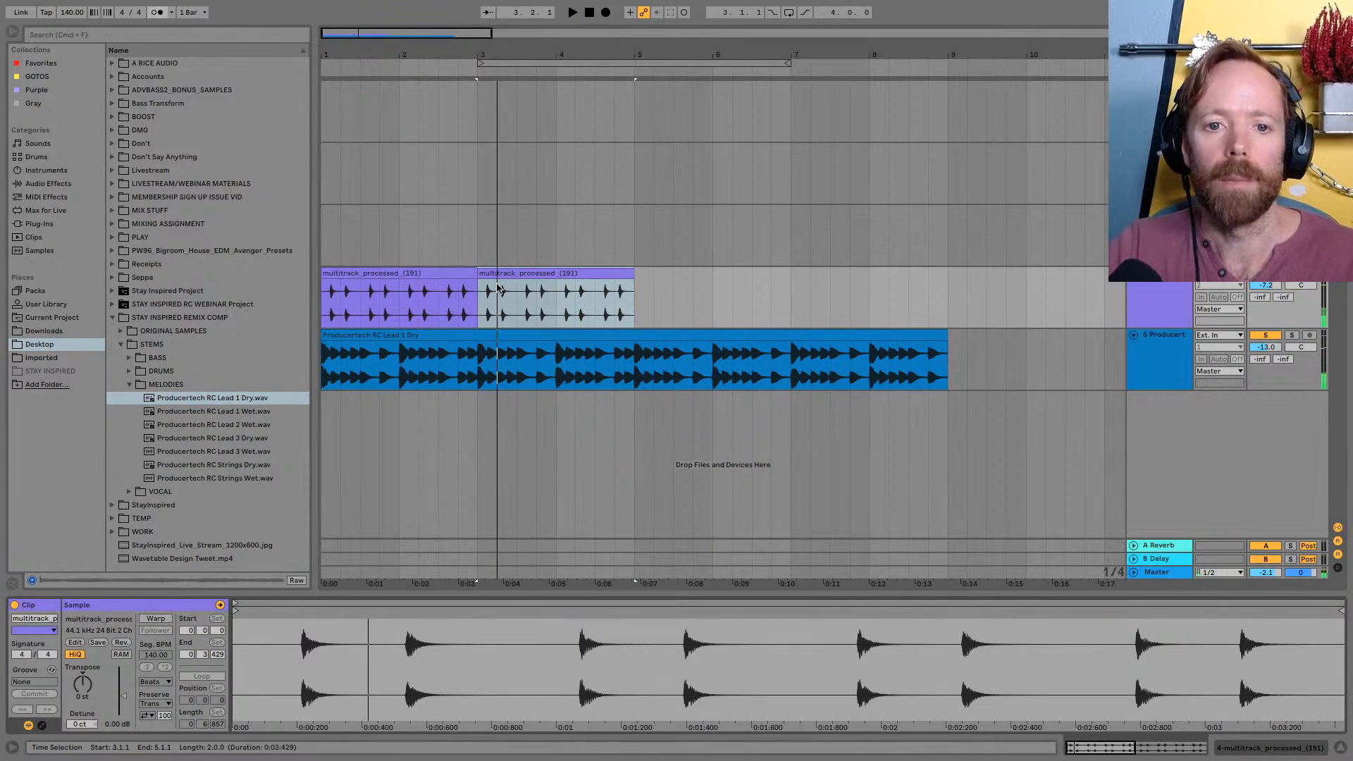
pyautogui.click(544, 275)
pyautogui.press('Delete')
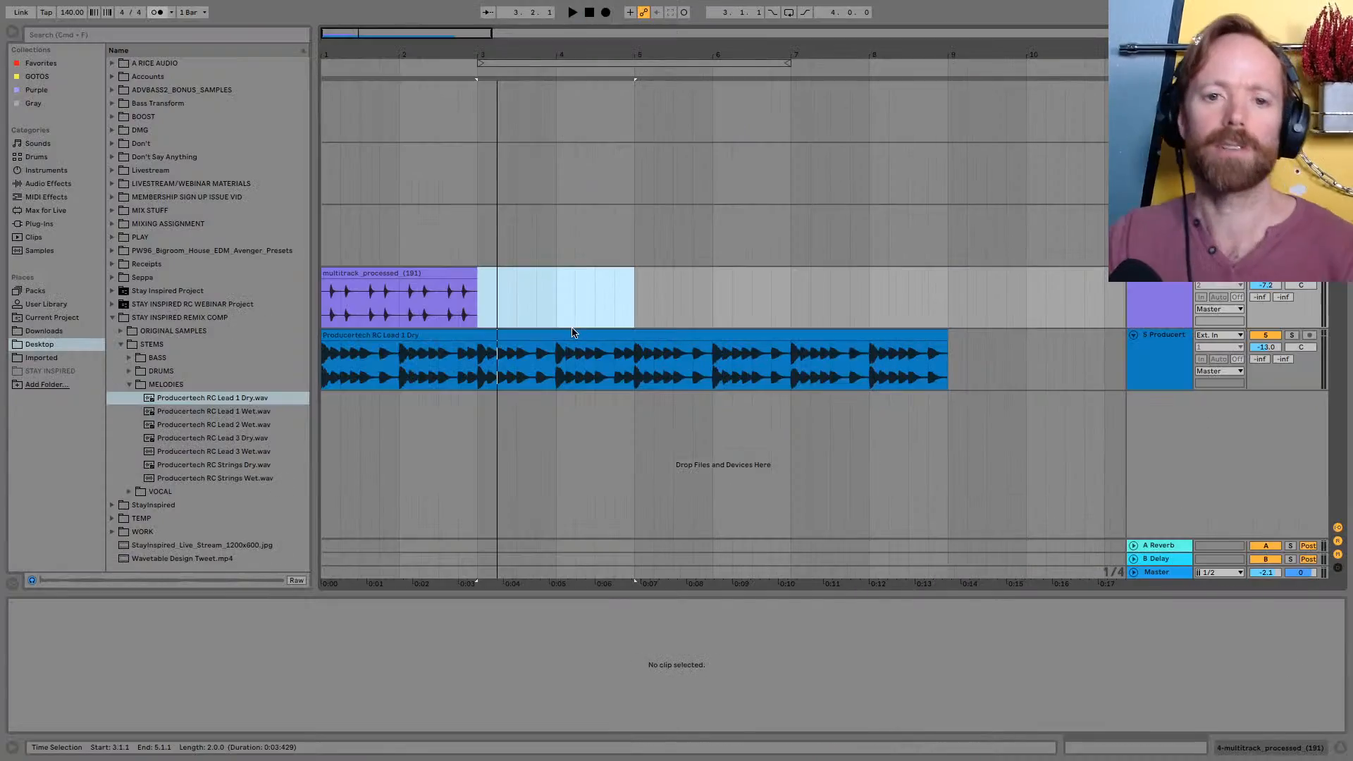
# Switch to Loopcloud, select the pluck on Track 7, and set its key to F
pyautogui.press('super+Tab')
pyautogui.press('super+Tab')
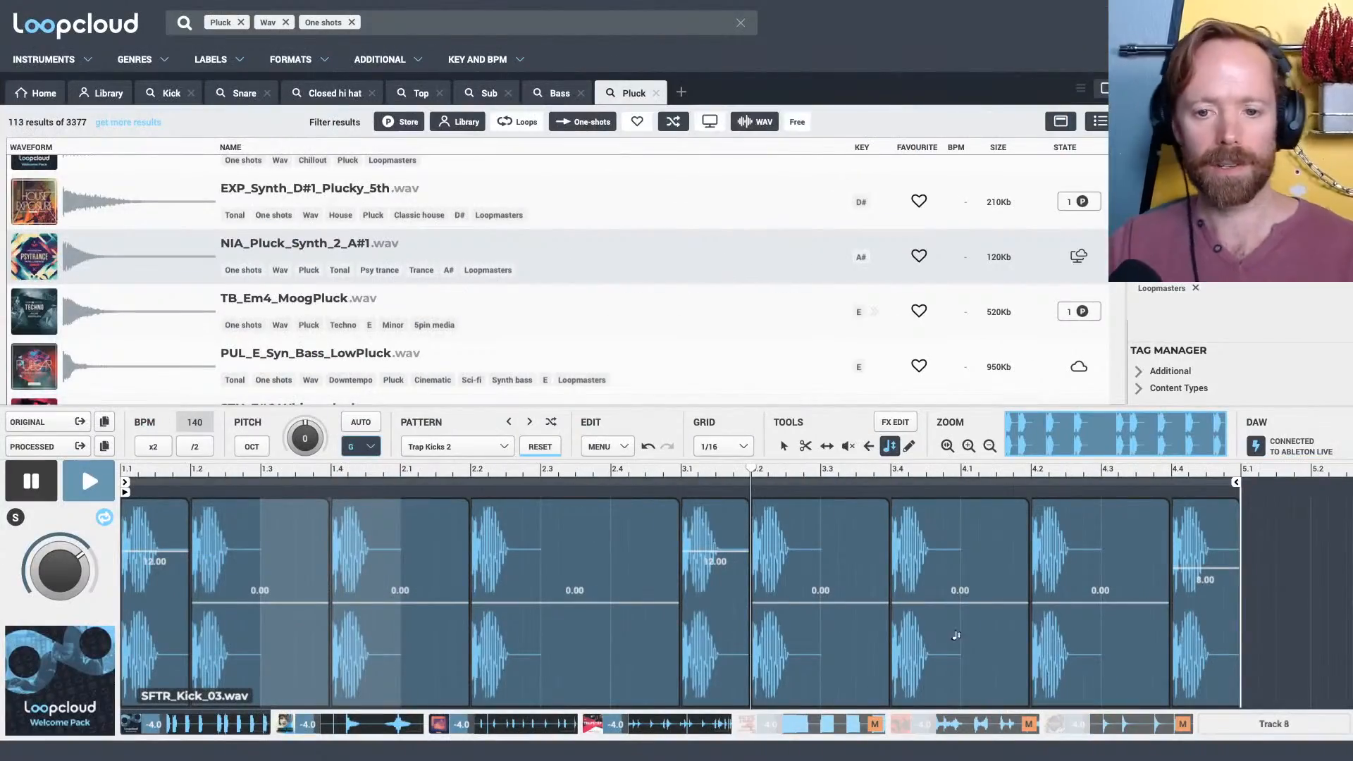
pyautogui.click(1129, 724)
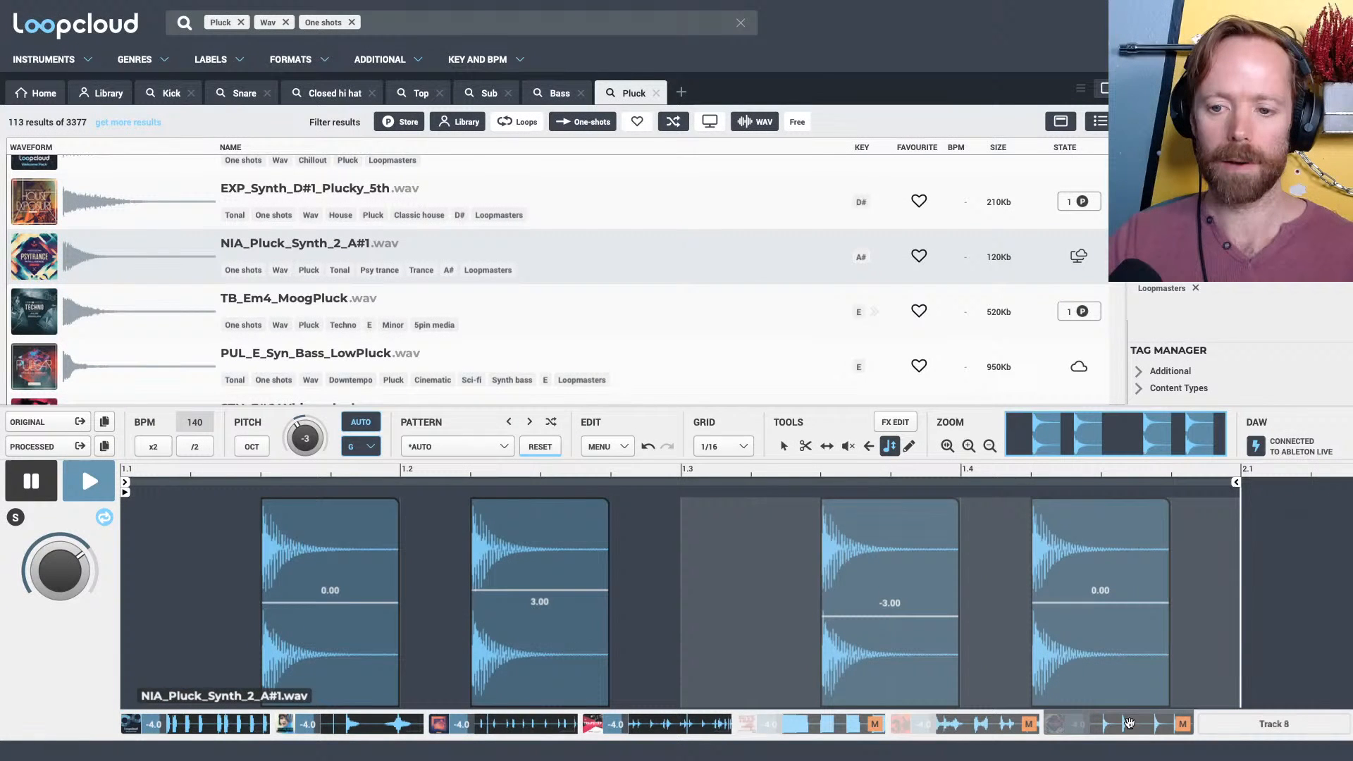
pyautogui.click(362, 448)
pyautogui.click(361, 543)
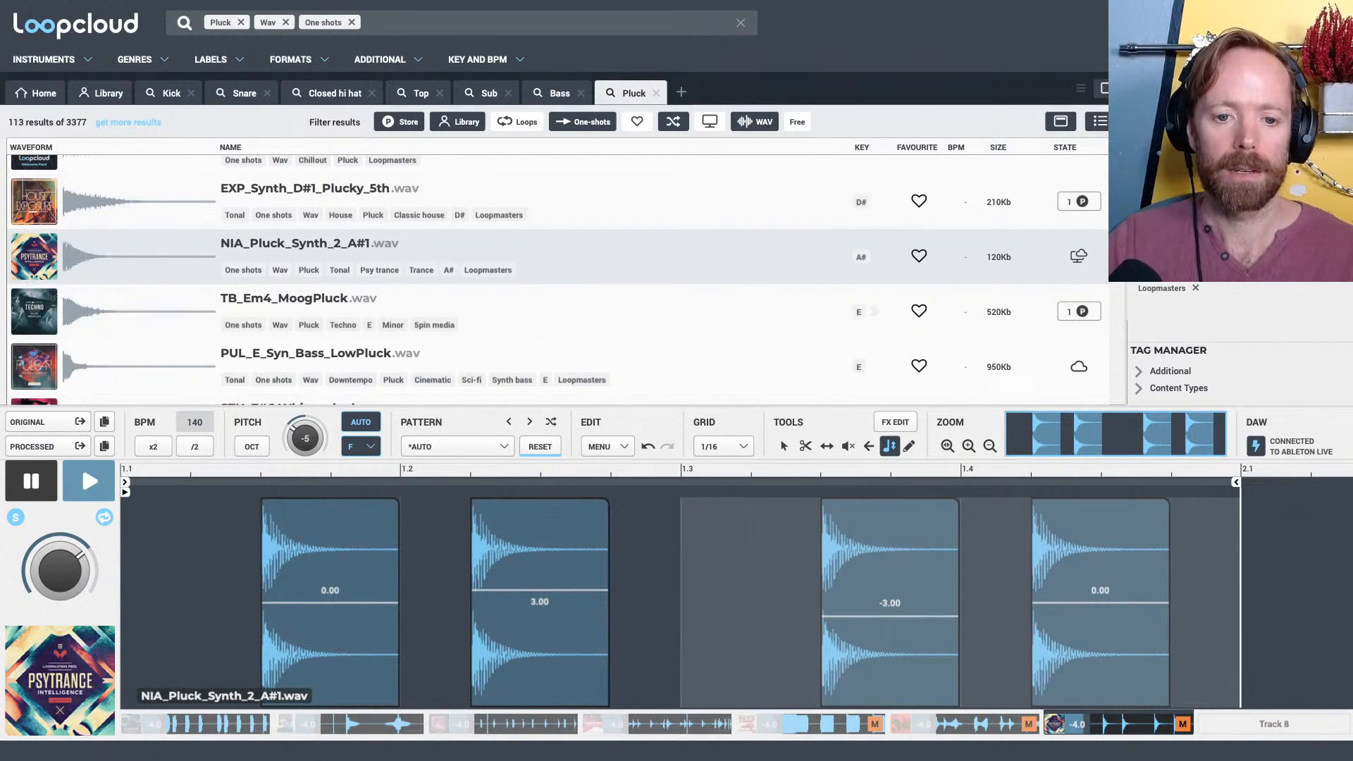
# Set the second pluck slice's pitch to 4.00 and play the loop
pyautogui.moveTo(535, 590); pyautogui.dragTo(533, 588)
pyautogui.press('space')
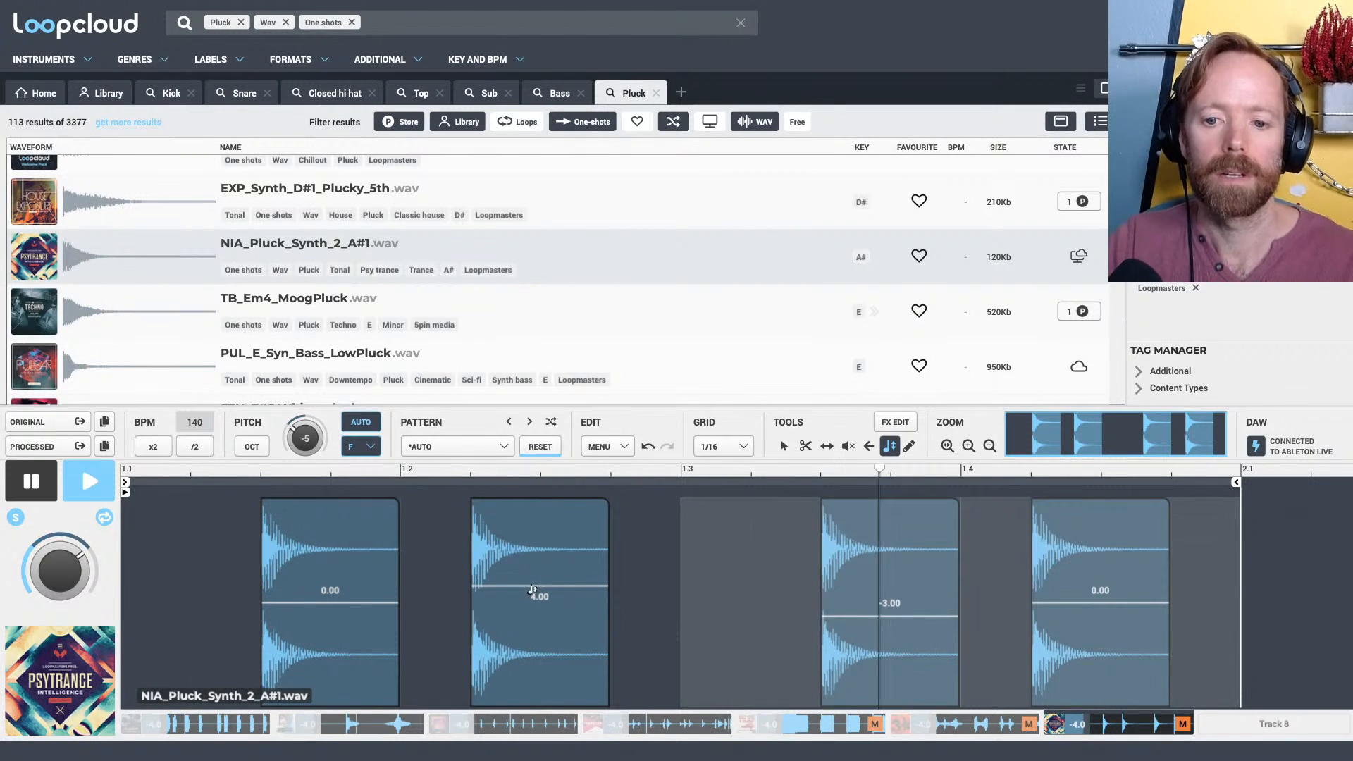
# Stop the loop, place the processed pluck at bar 3 of the pluck track in Live, and shorten it to end at bar 5
pyautogui.press('space')
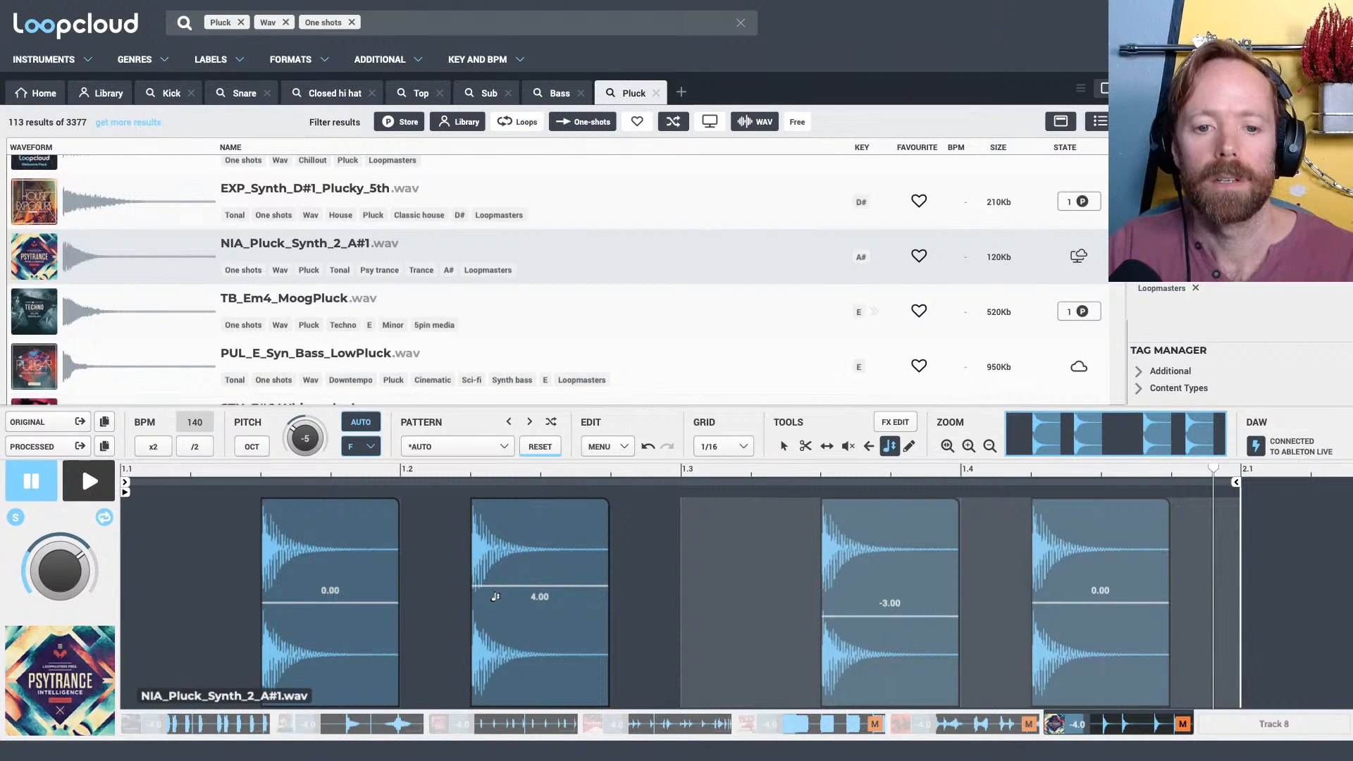
pyautogui.moveTo(39, 446); pyautogui.dragTo(484, 283)
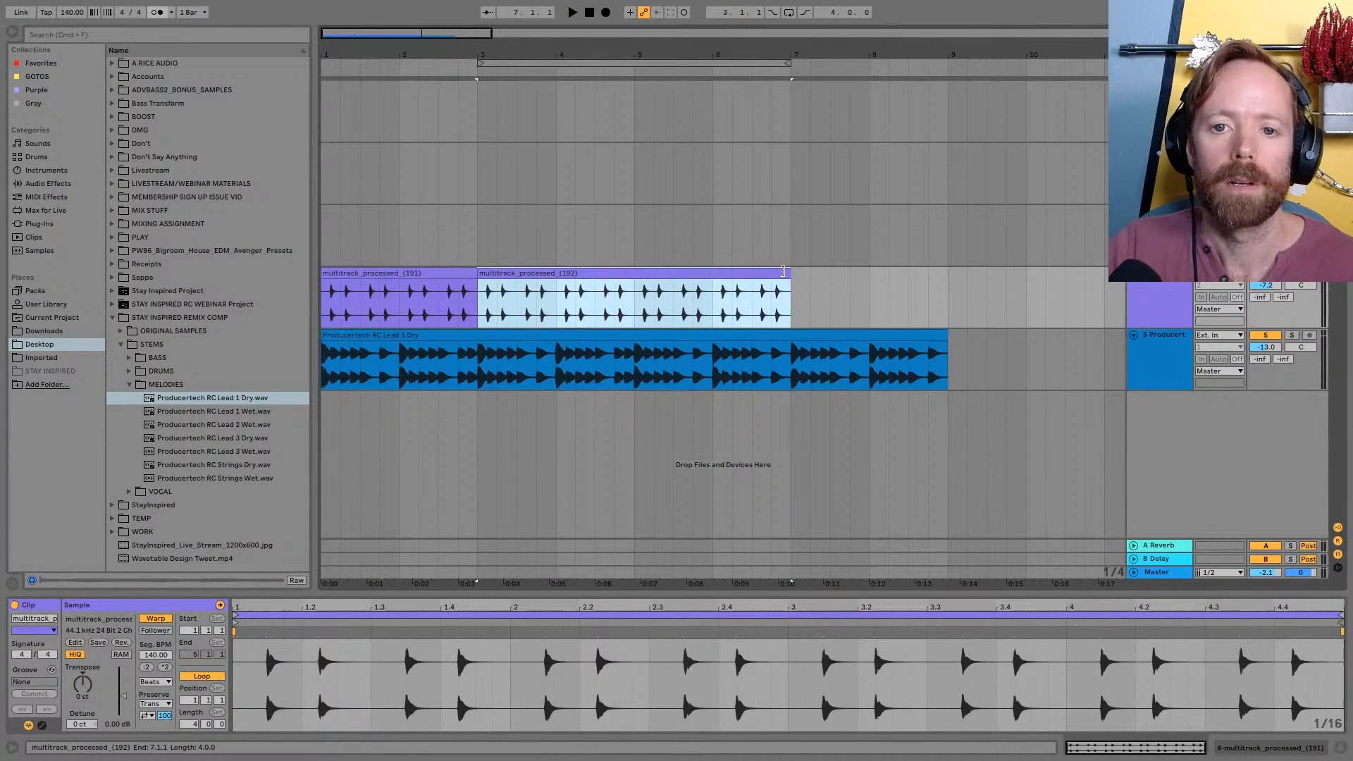
pyautogui.moveTo(783, 271); pyautogui.dragTo(632, 273)
# Set the pluck's key to D# in Loopcloud and place the processed version at bar 5 of the pluck track in Live
pyautogui.press('super+Tab')
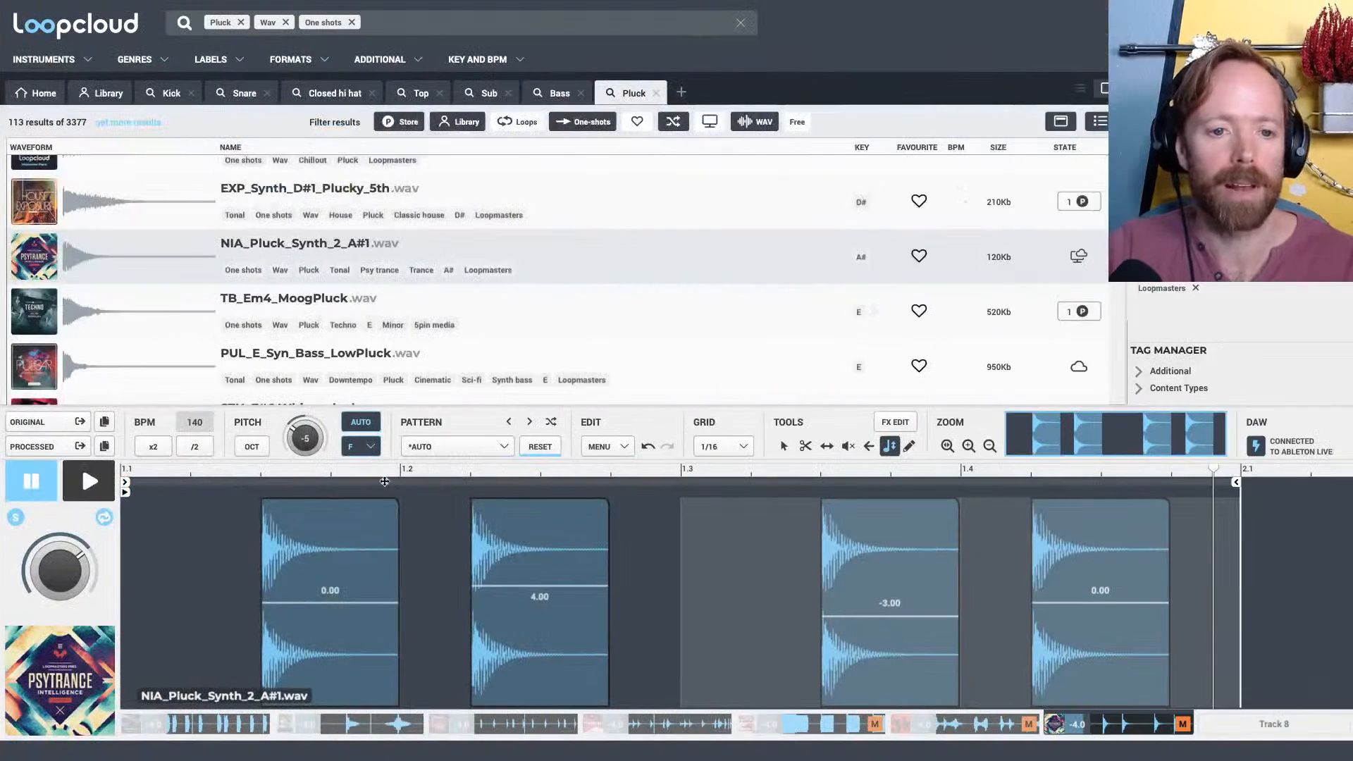
pyautogui.click(365, 448)
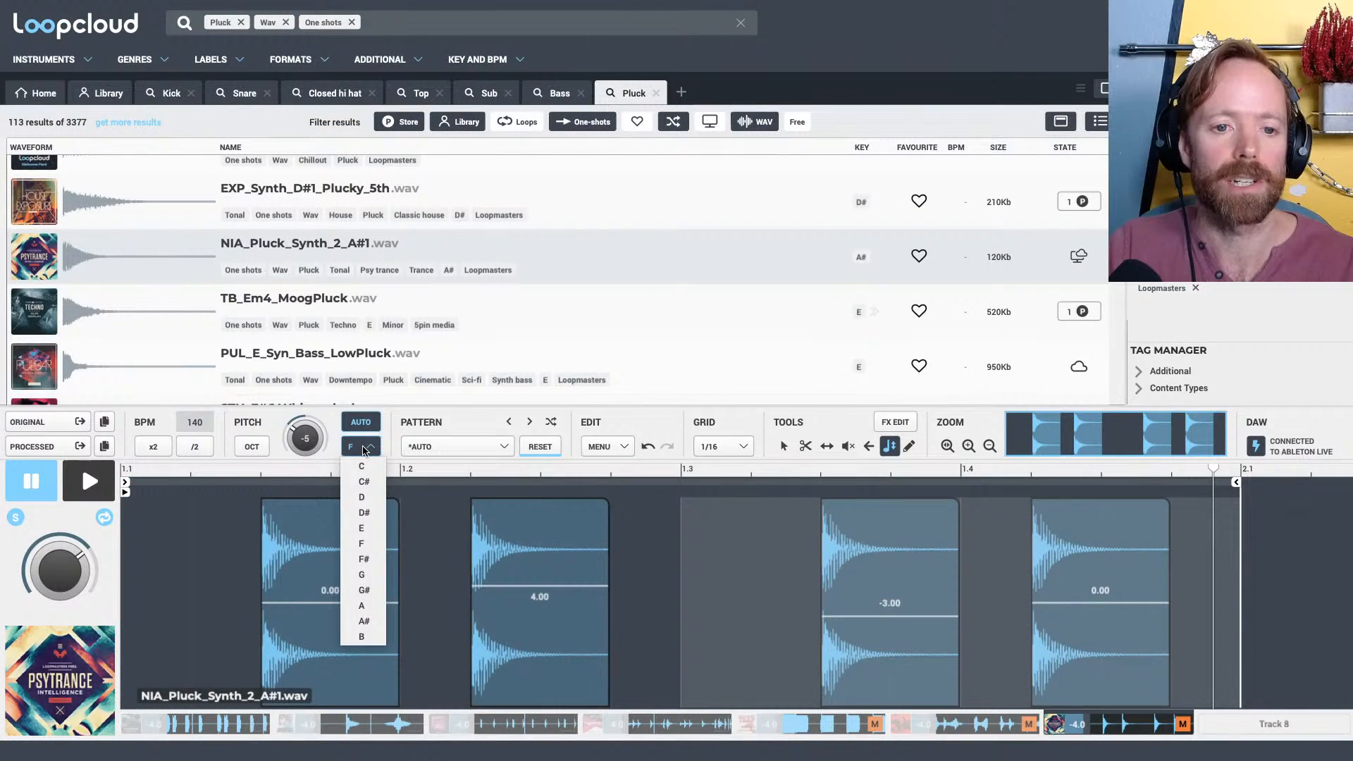
pyautogui.click(364, 512)
pyautogui.hotkey('ctrl', 'Left')
pyautogui.moveTo(46, 447); pyautogui.dragTo(634, 310)
# Play the arrangement from bar 1 to check the three pluck clips against the lead
pyautogui.click(363, 274)
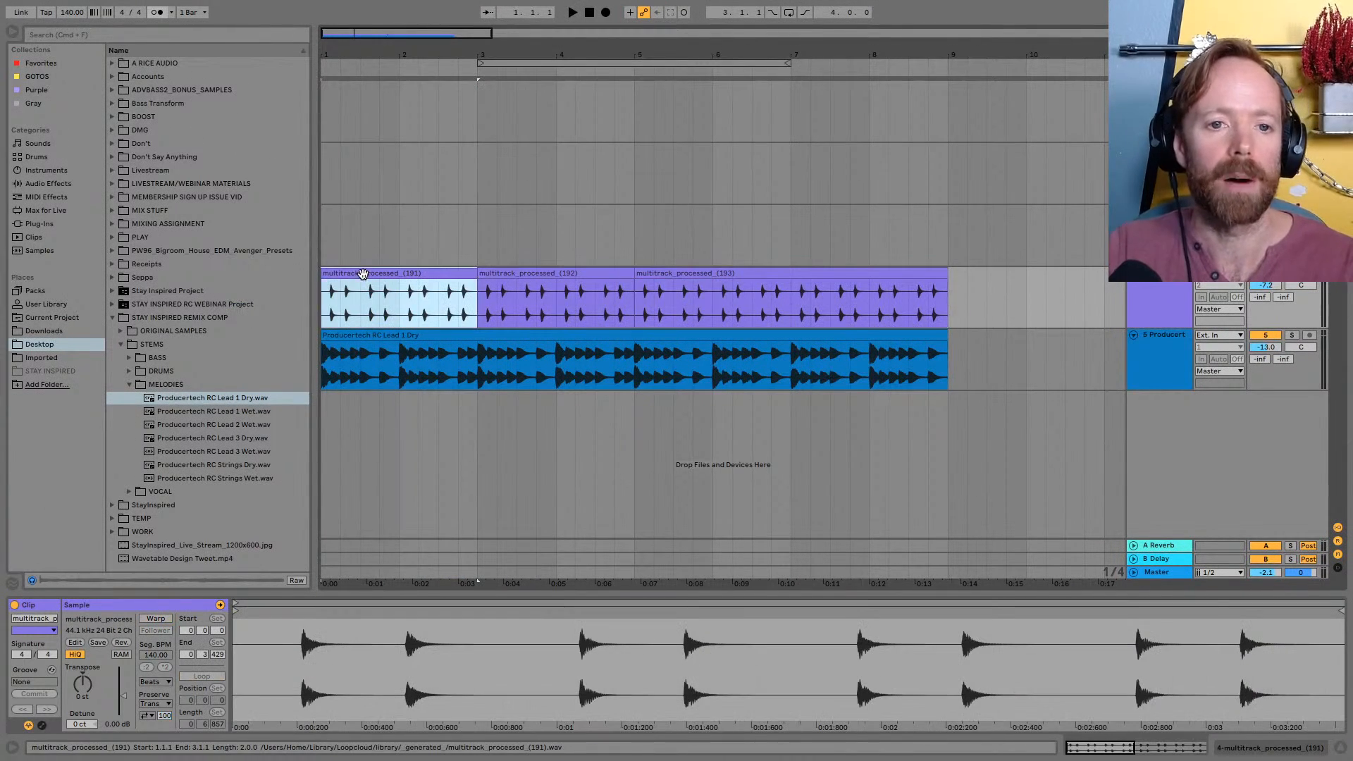
pyautogui.press('space')
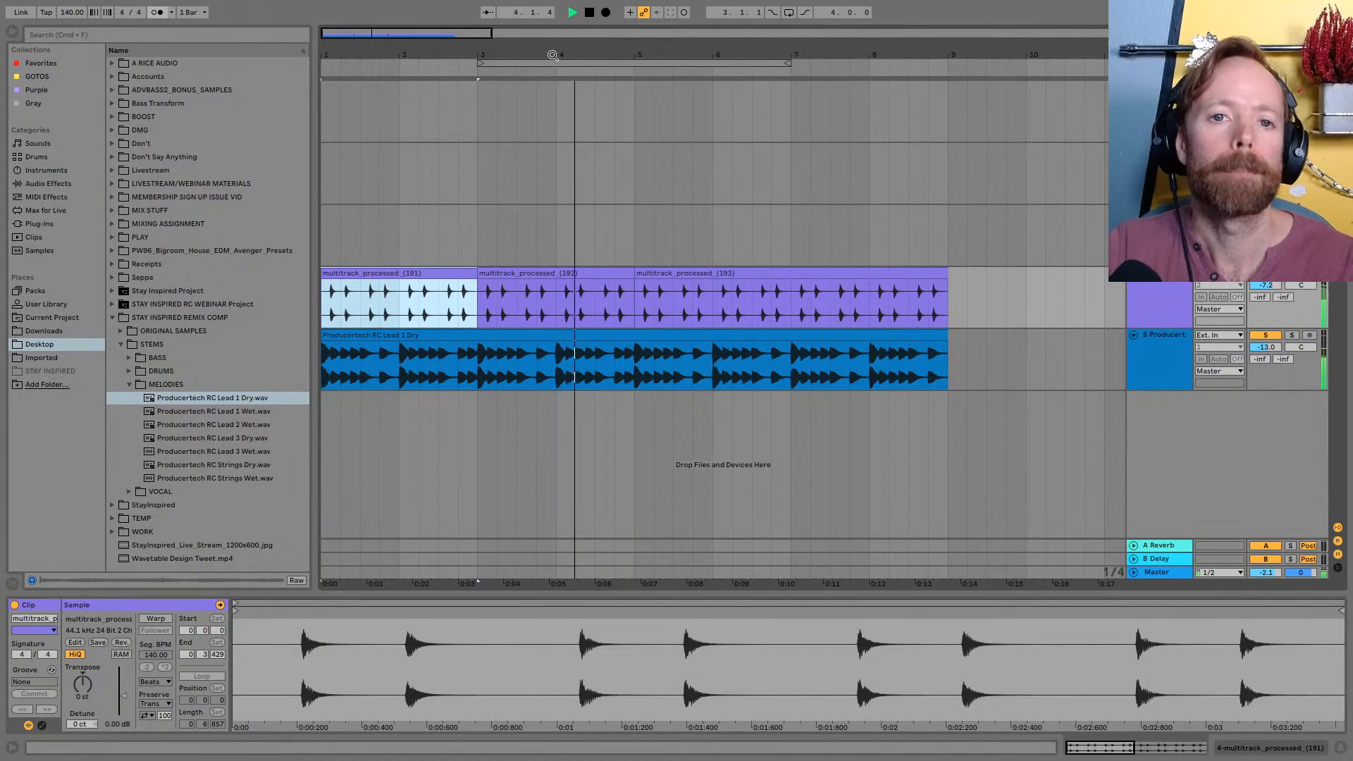
pyautogui.moveTo(553, 55); pyautogui.dragTo(510, 50)
pyautogui.click(720, 275)
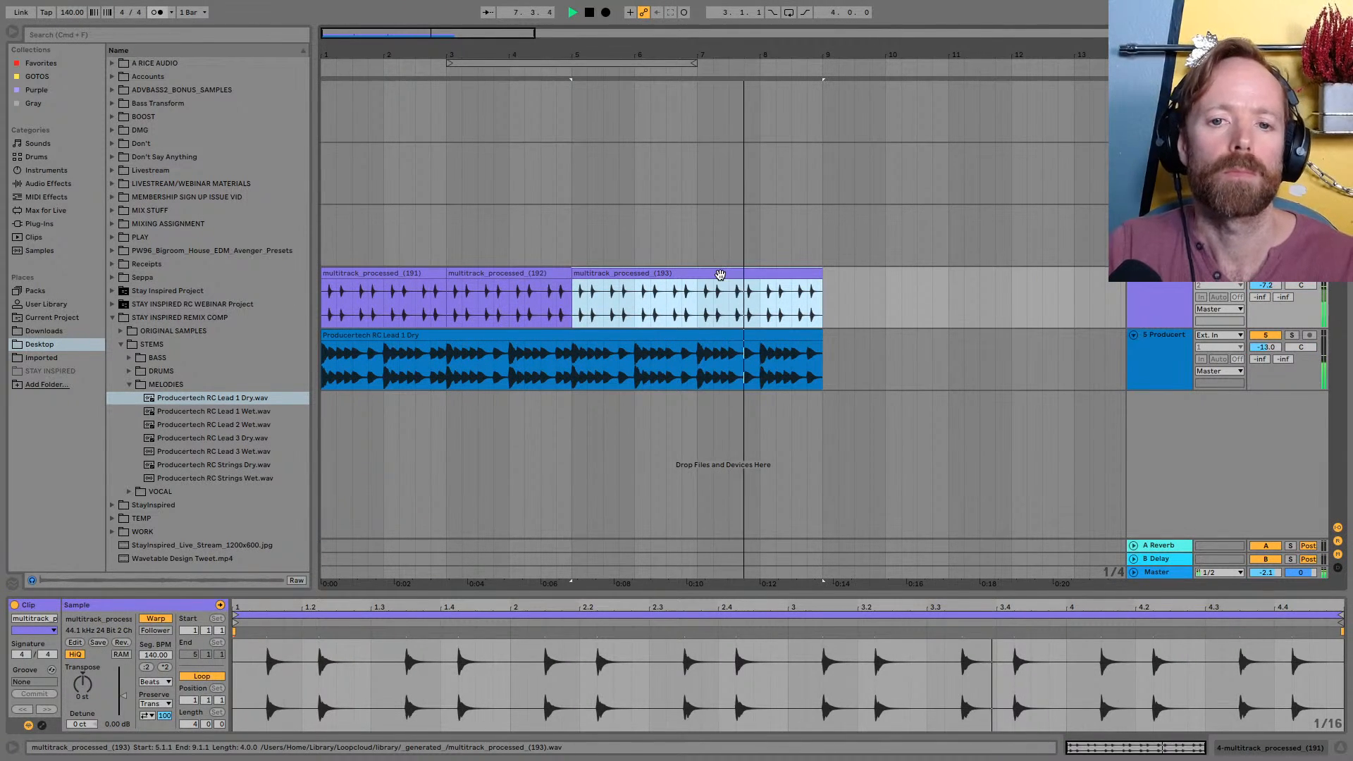
# Stop playback and replace the pluck clip at bar 5 with a processed Loopcloud version pitched to -7
pyautogui.hotkey('ctrl', 'Right')
pyautogui.press('space')
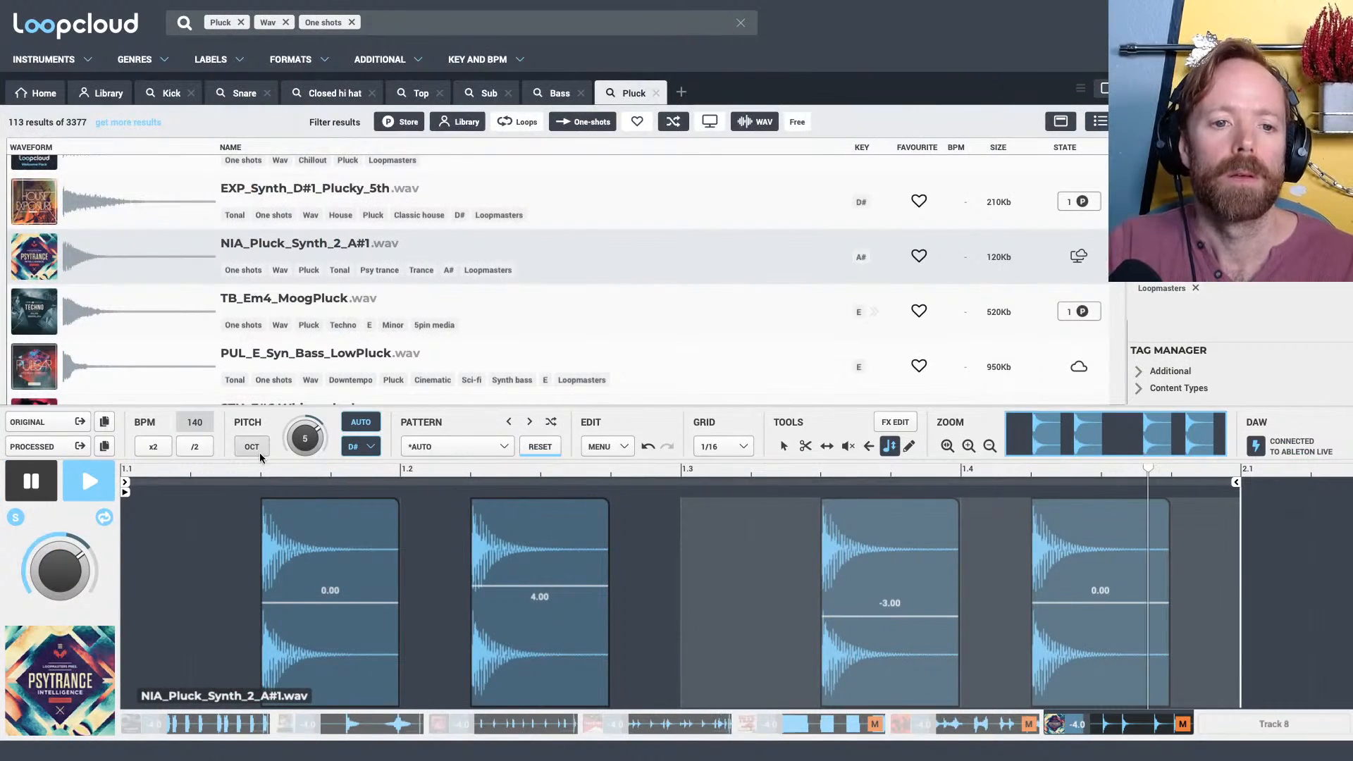
pyautogui.hotkey('ctrl', 'Left')
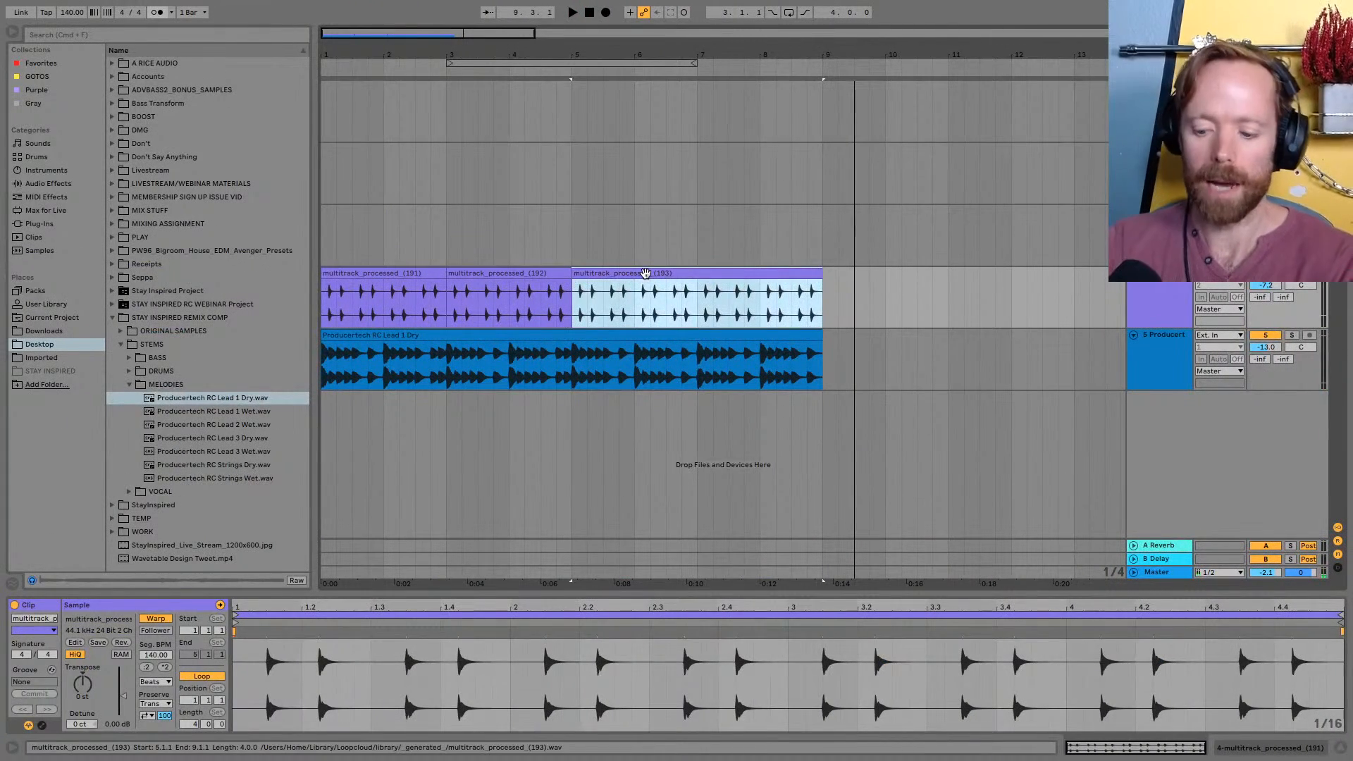
pyautogui.press('Delete')
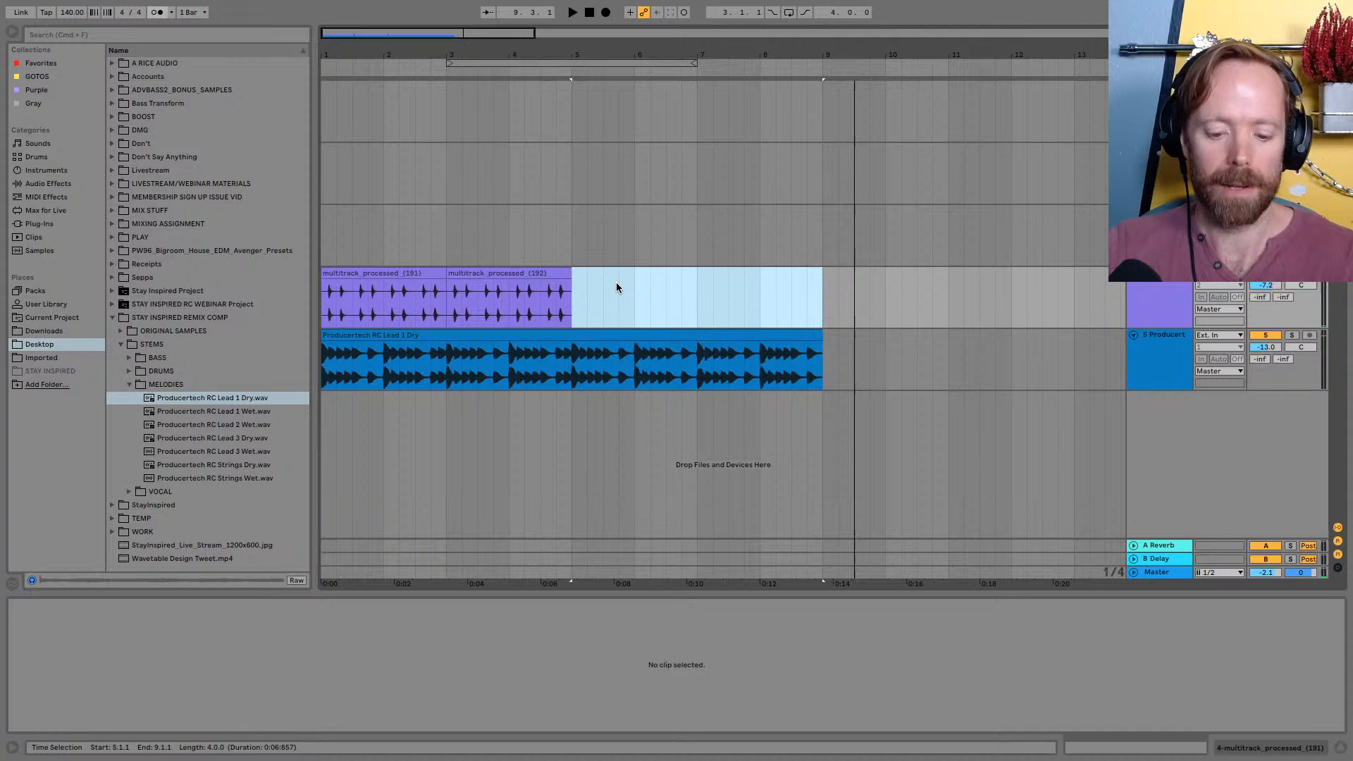
pyautogui.hotkey('ctrl', 'Right')
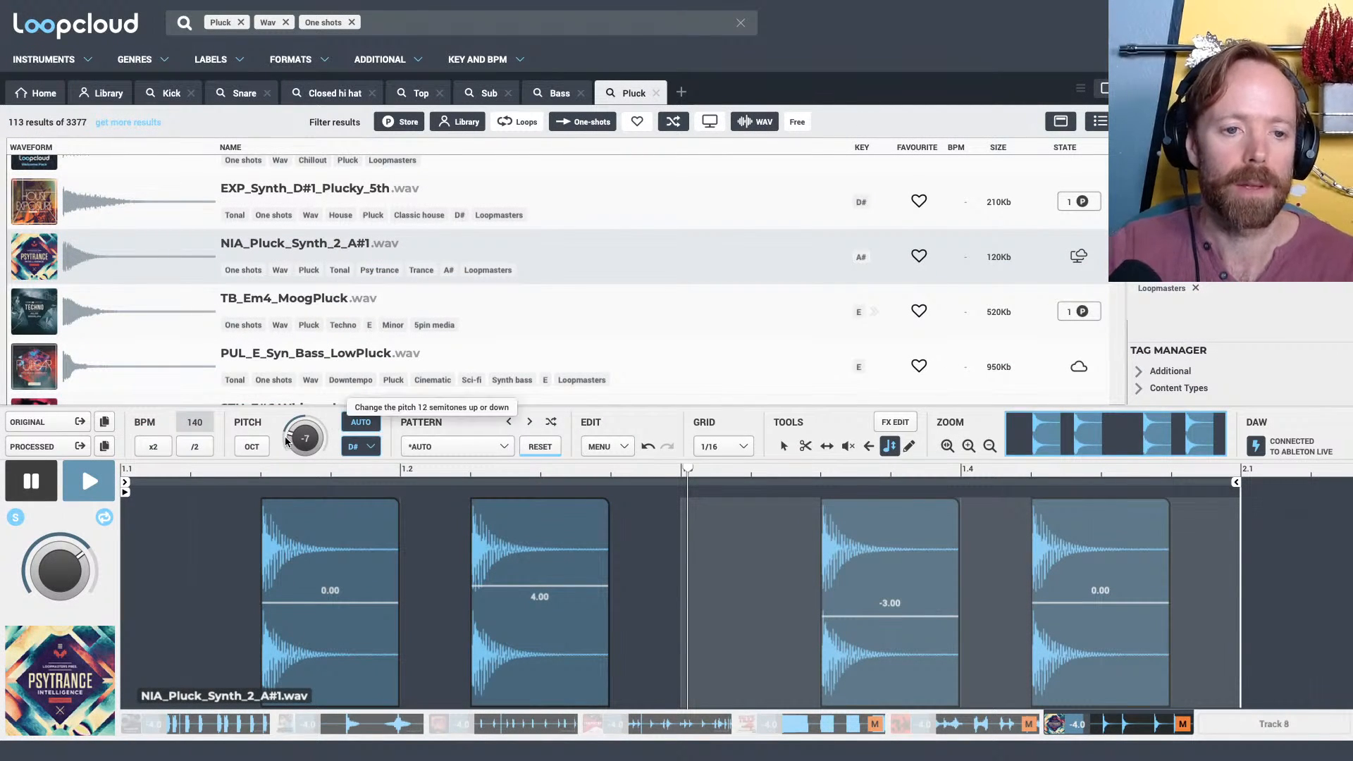
pyautogui.hotkey('ctrl', 'Left')
pyautogui.moveTo(468, 353); pyautogui.dragTo(577, 297)
# Play the arrangement from just before bar 5 to check the replaced pluck clip
pyautogui.click(560, 299)
pyautogui.press('space')
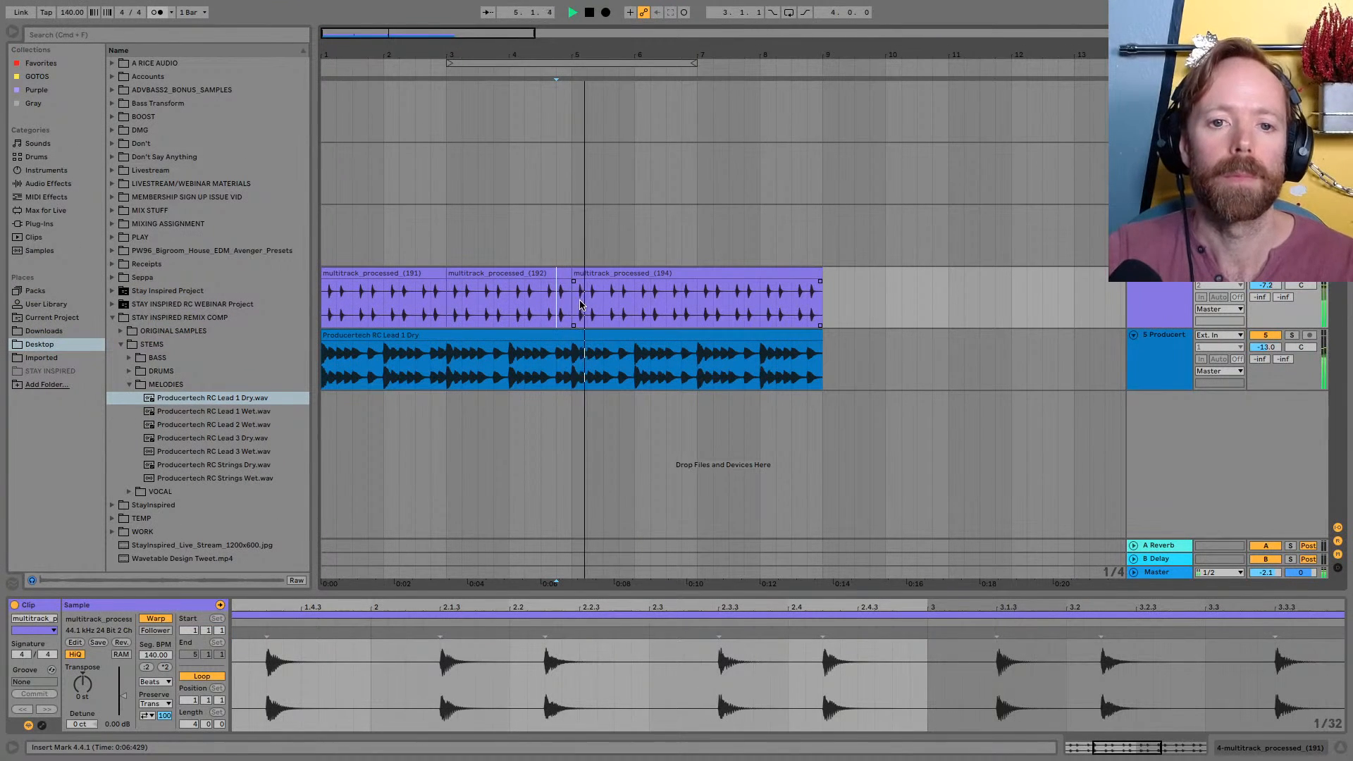
pyautogui.press('space')
pyautogui.moveTo(529, 59); pyautogui.dragTo(529, 55)
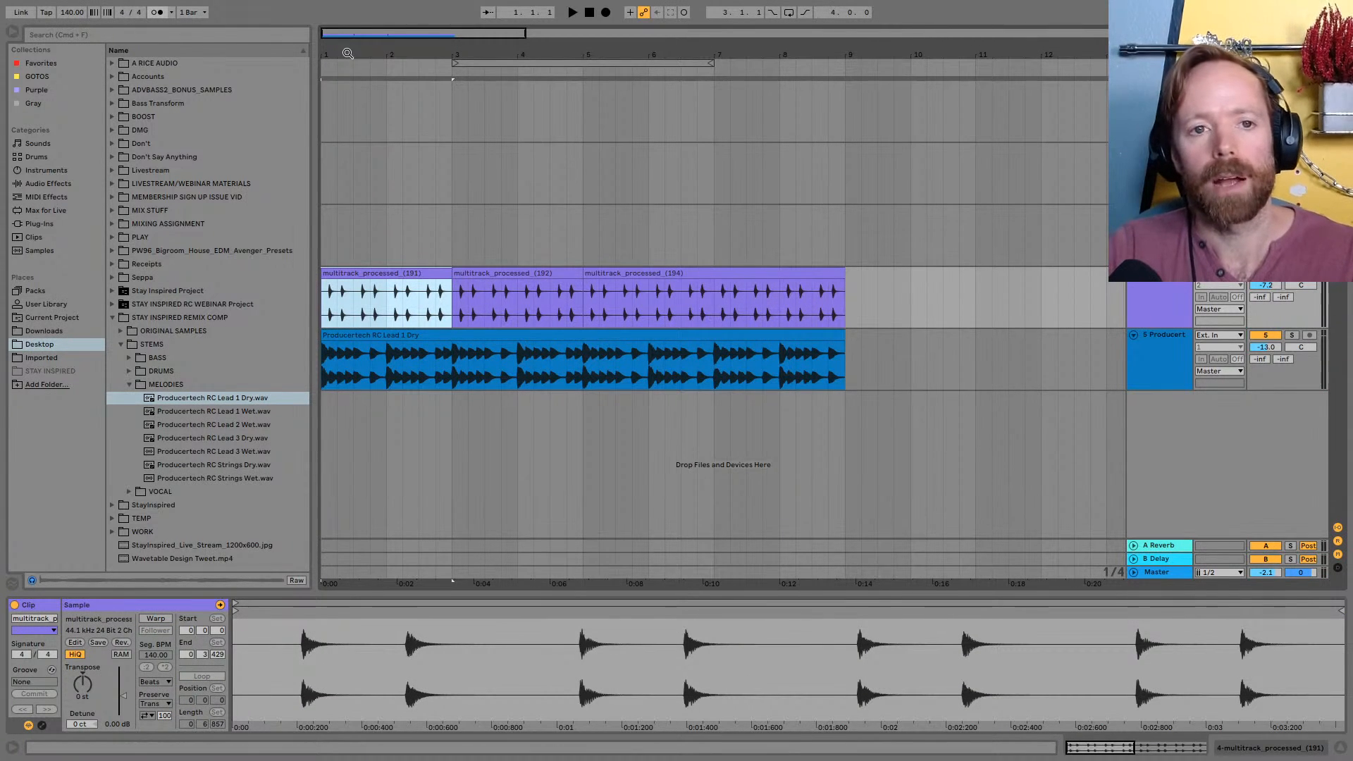
pyautogui.moveTo(348, 49); pyautogui.dragTo(363, 53)
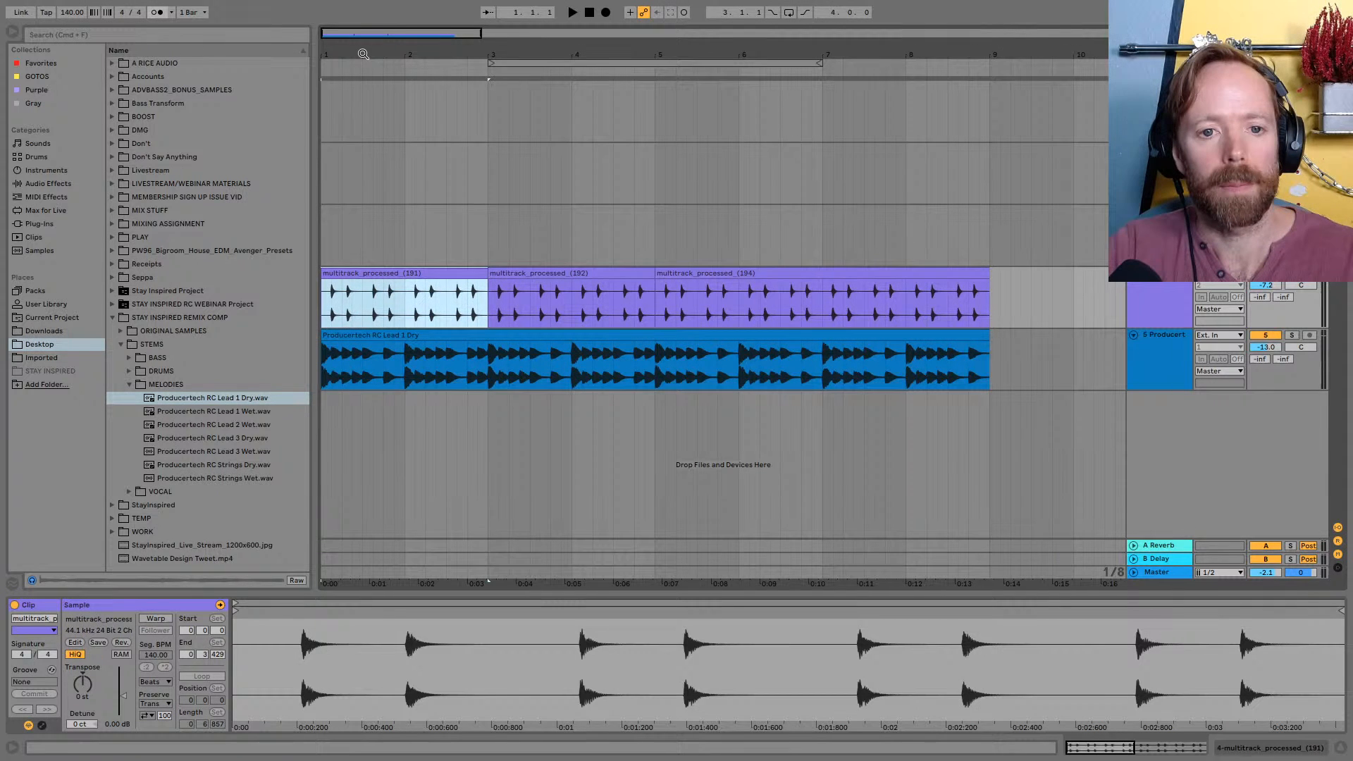
pyautogui.click(408, 302)
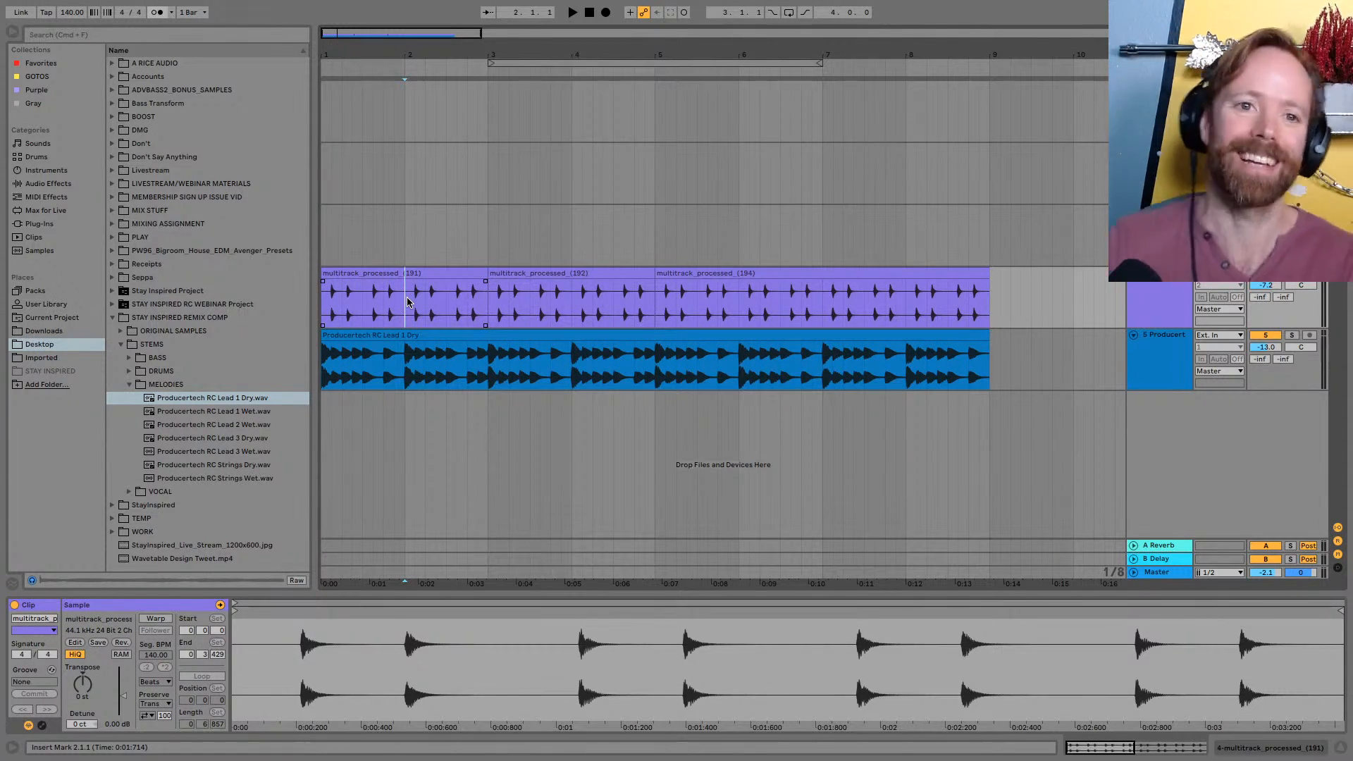
pyautogui.click(12, 30)
pyautogui.moveTo(109, 55); pyautogui.dragTo(91, 43)
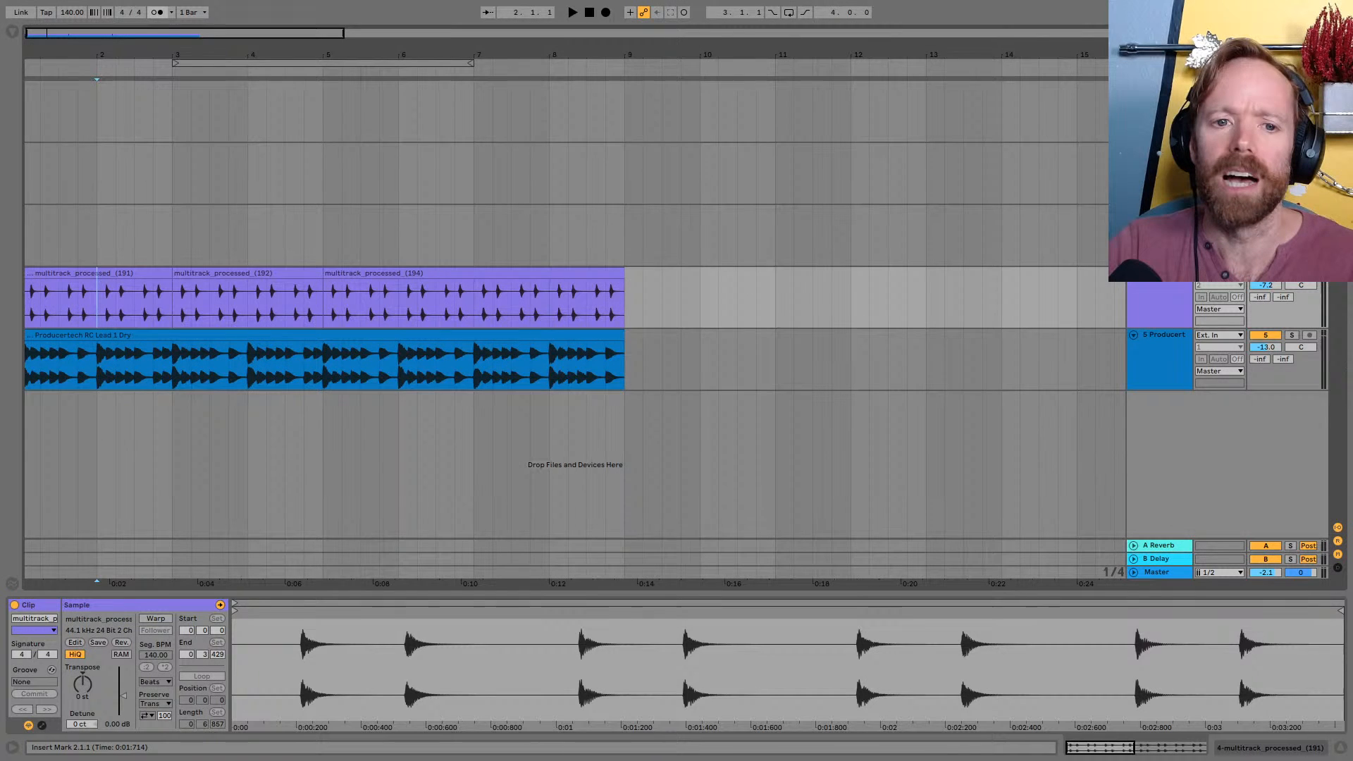
pyautogui.hotkey('ctrl', 'Left')
pyautogui.hotkey('ctrl', 'Right')
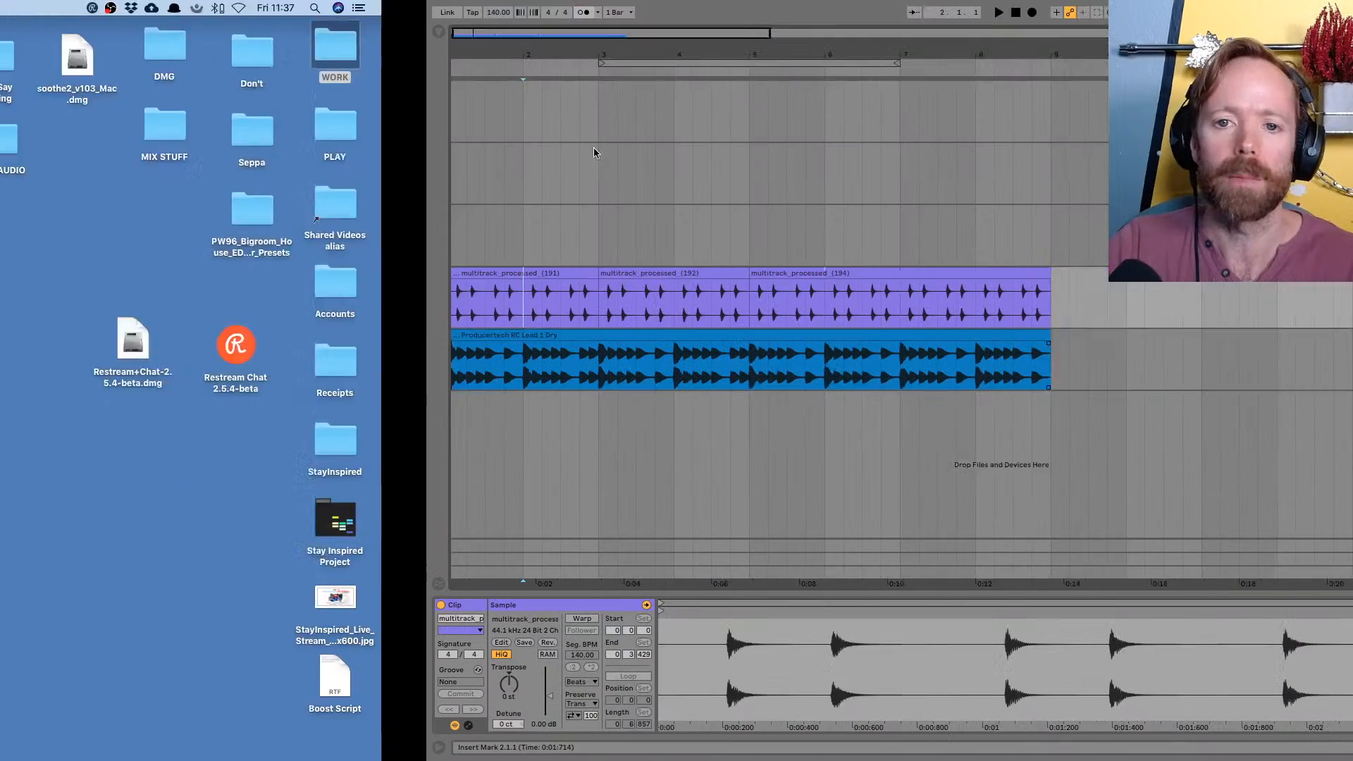
pyautogui.click(12, 32)
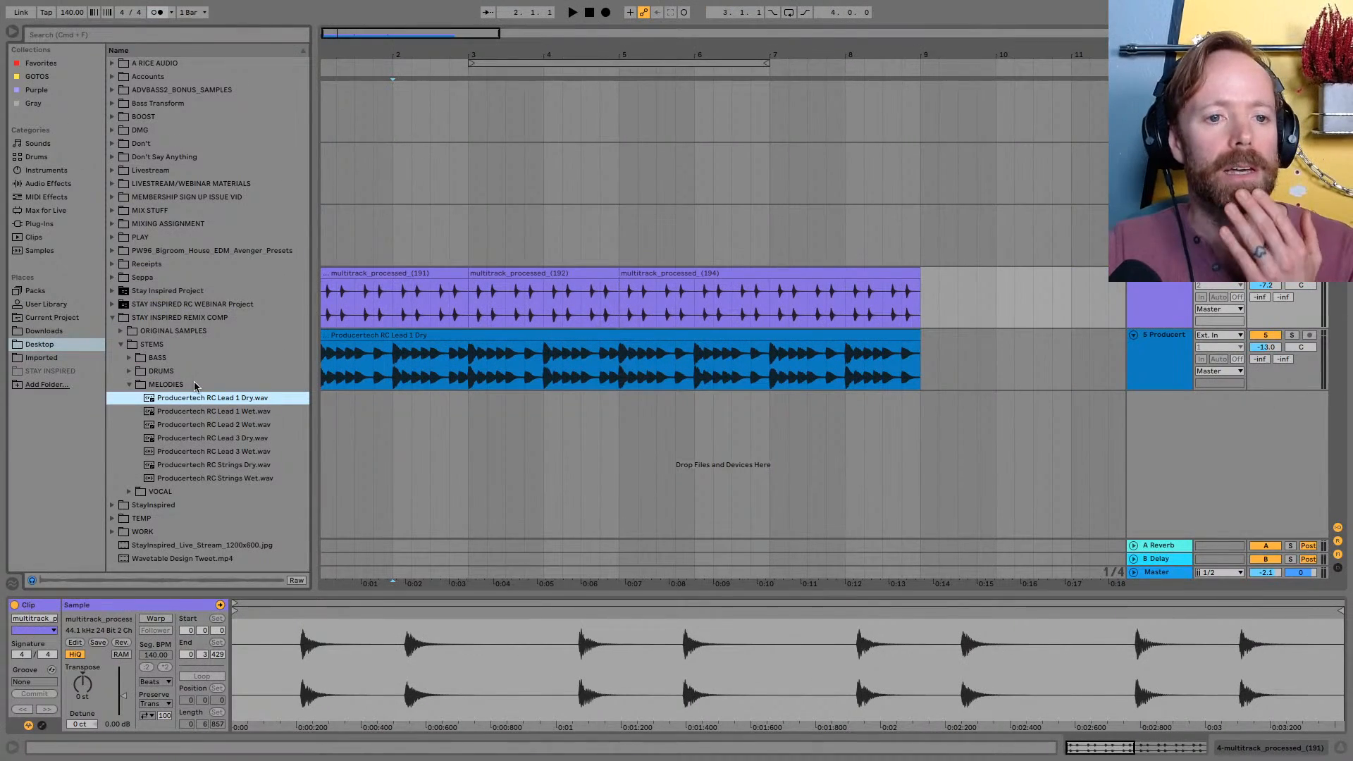
# Add Producertech RC Lead 2 Wet.wav to a new track with Complex warp mode and mute the Lead 1 Dry track
pyautogui.moveTo(204, 424); pyautogui.dragTo(366, 408)
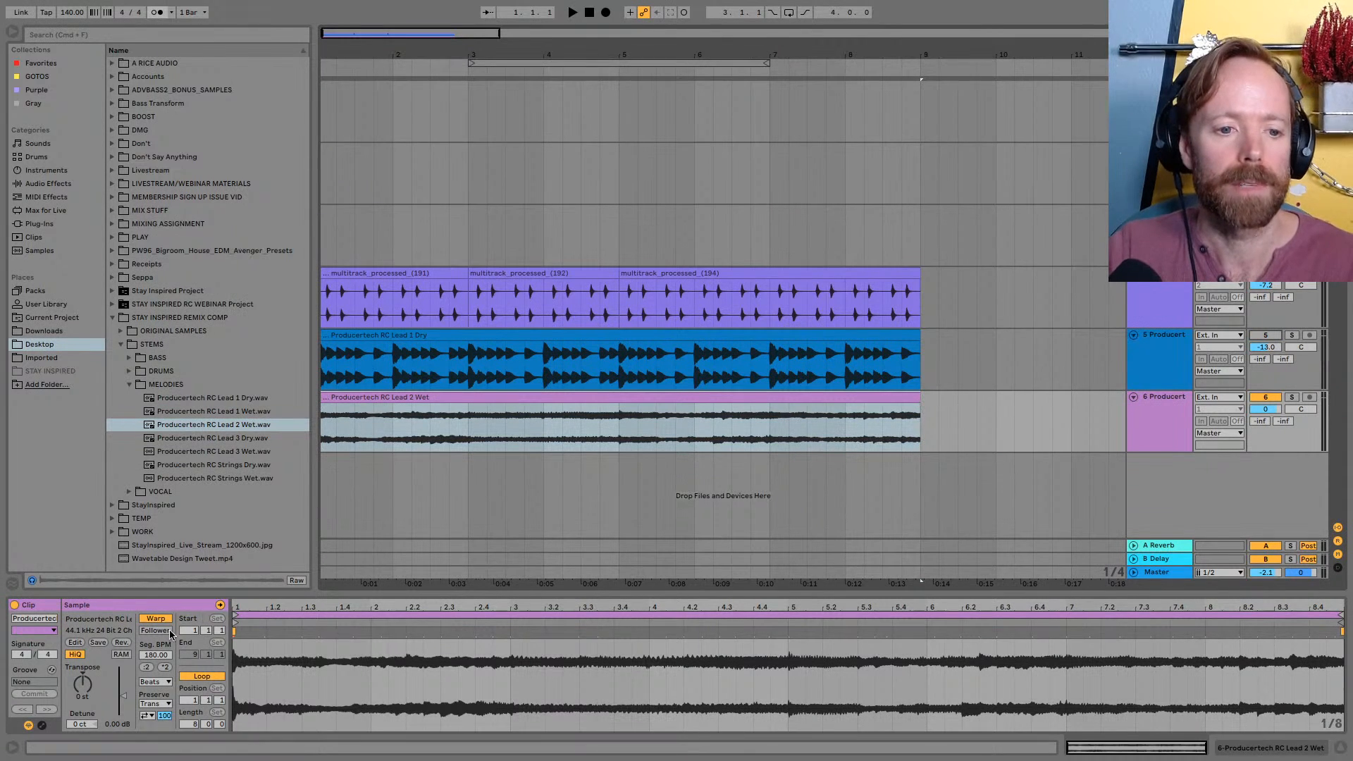
pyautogui.click(155, 681)
pyautogui.click(165, 735)
# Play the arrangement with the browser hidden and lower the Lead 2 Wet track's volume to -6.5 dB
pyautogui.press('space')
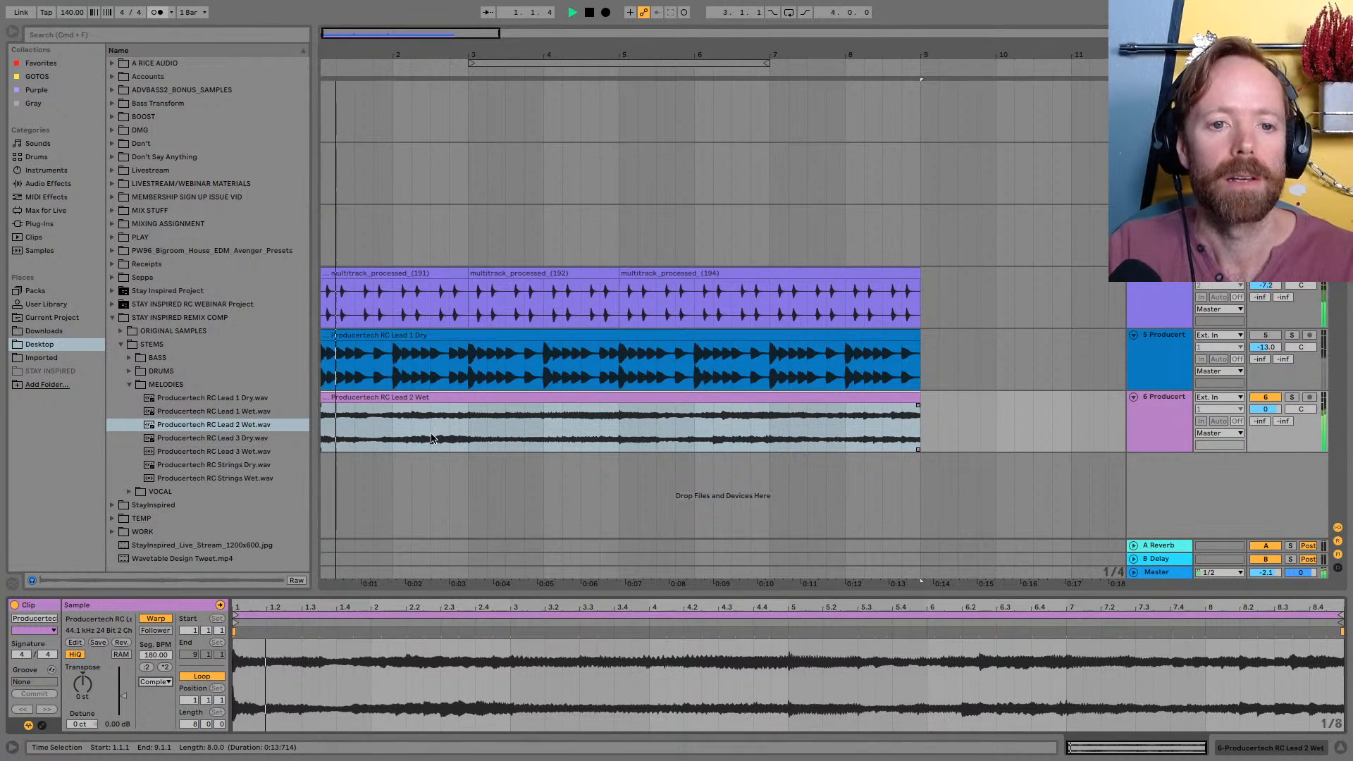
pyautogui.press('super+alt+b')
pyautogui.moveTo(72, 54); pyautogui.dragTo(74, 60)
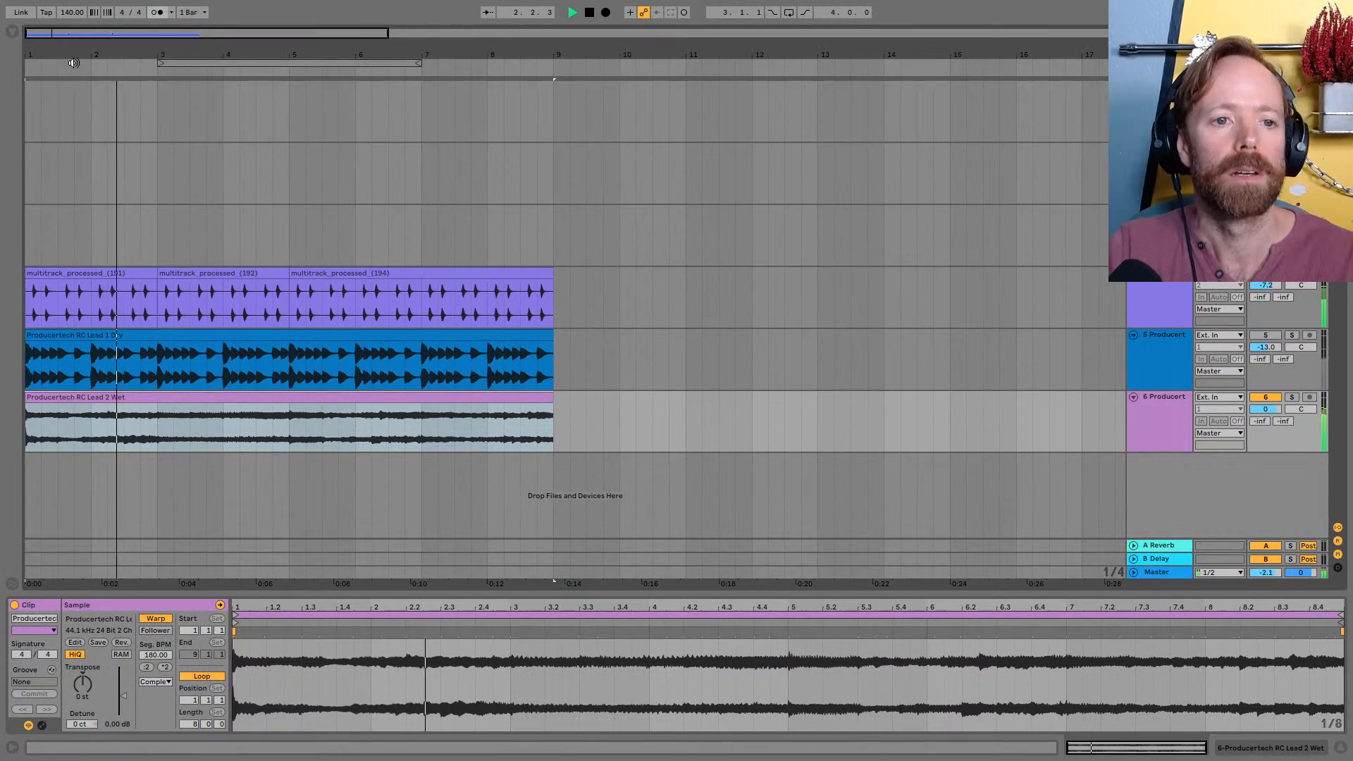
pyautogui.press('Tab')
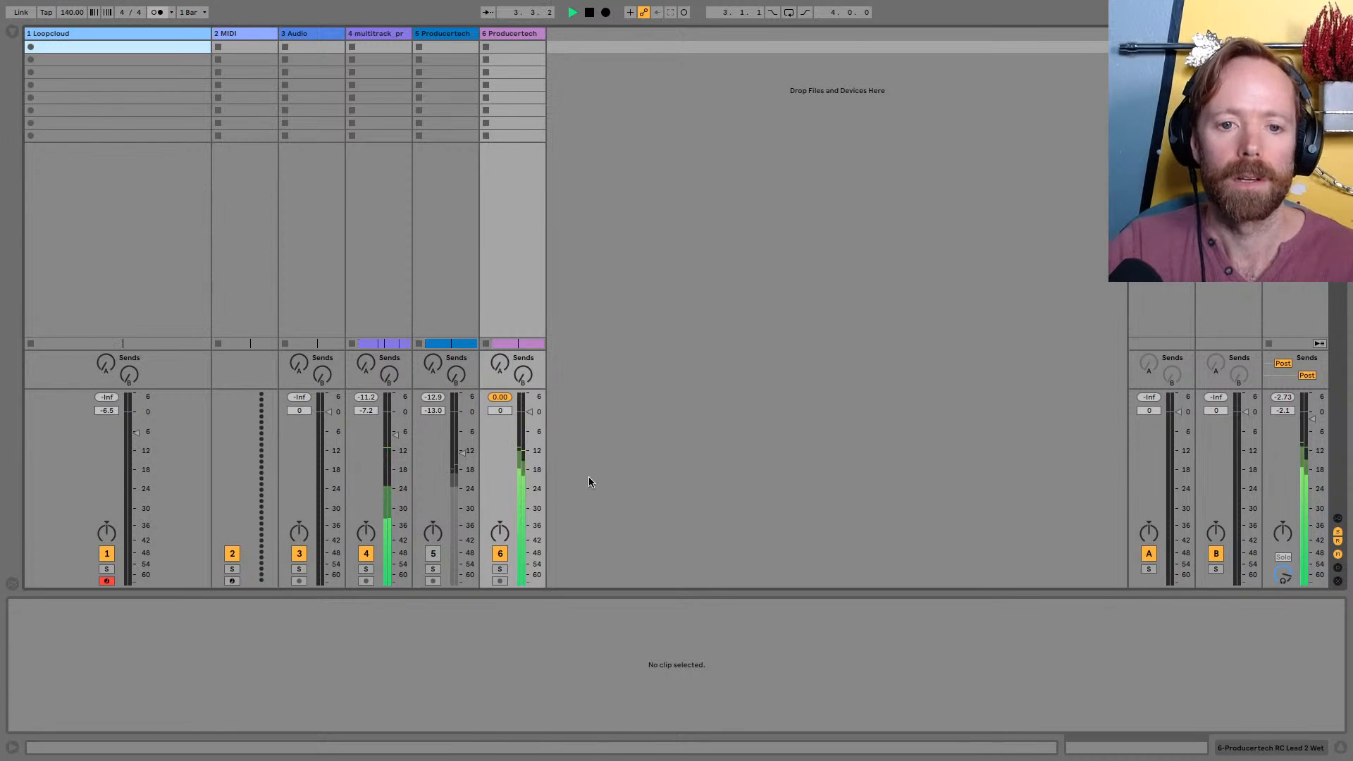
pyautogui.moveTo(529, 428); pyautogui.dragTo(529, 437)
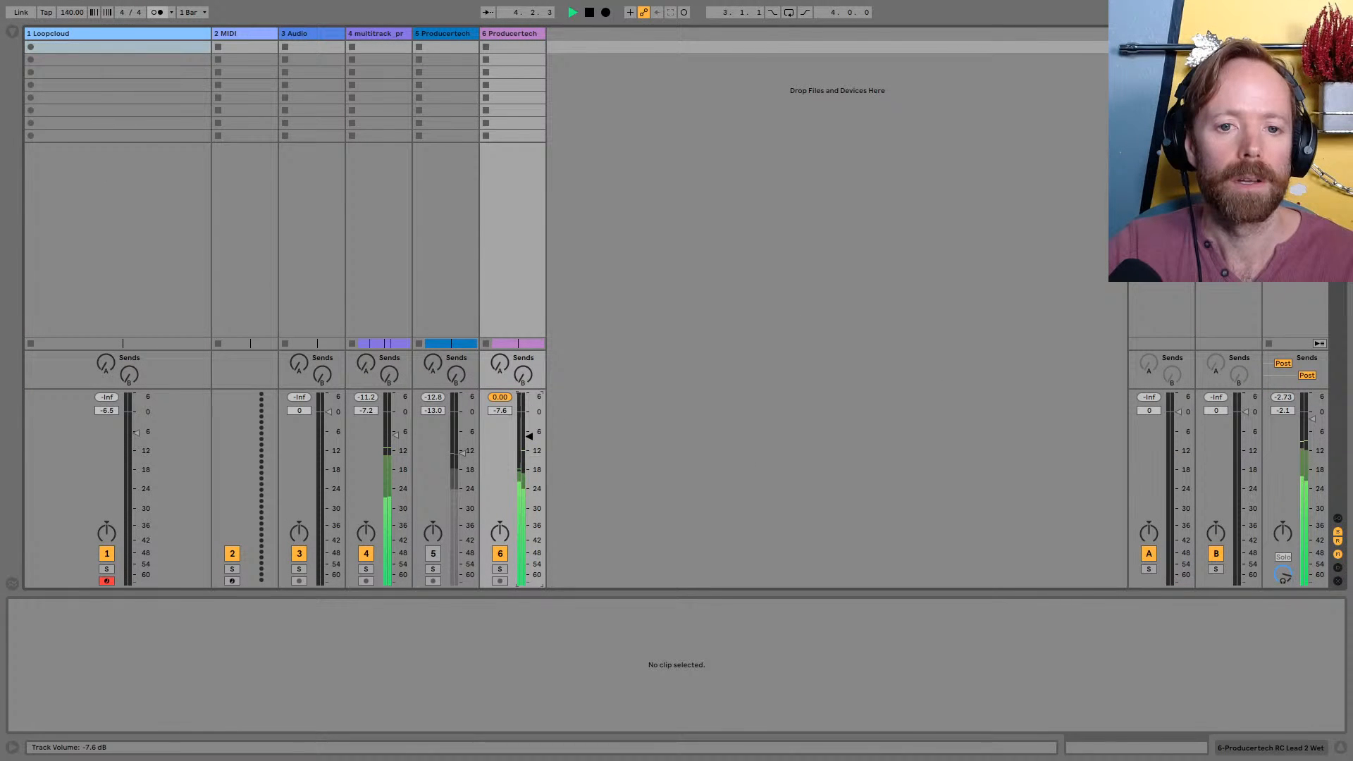
pyautogui.press('Tab')
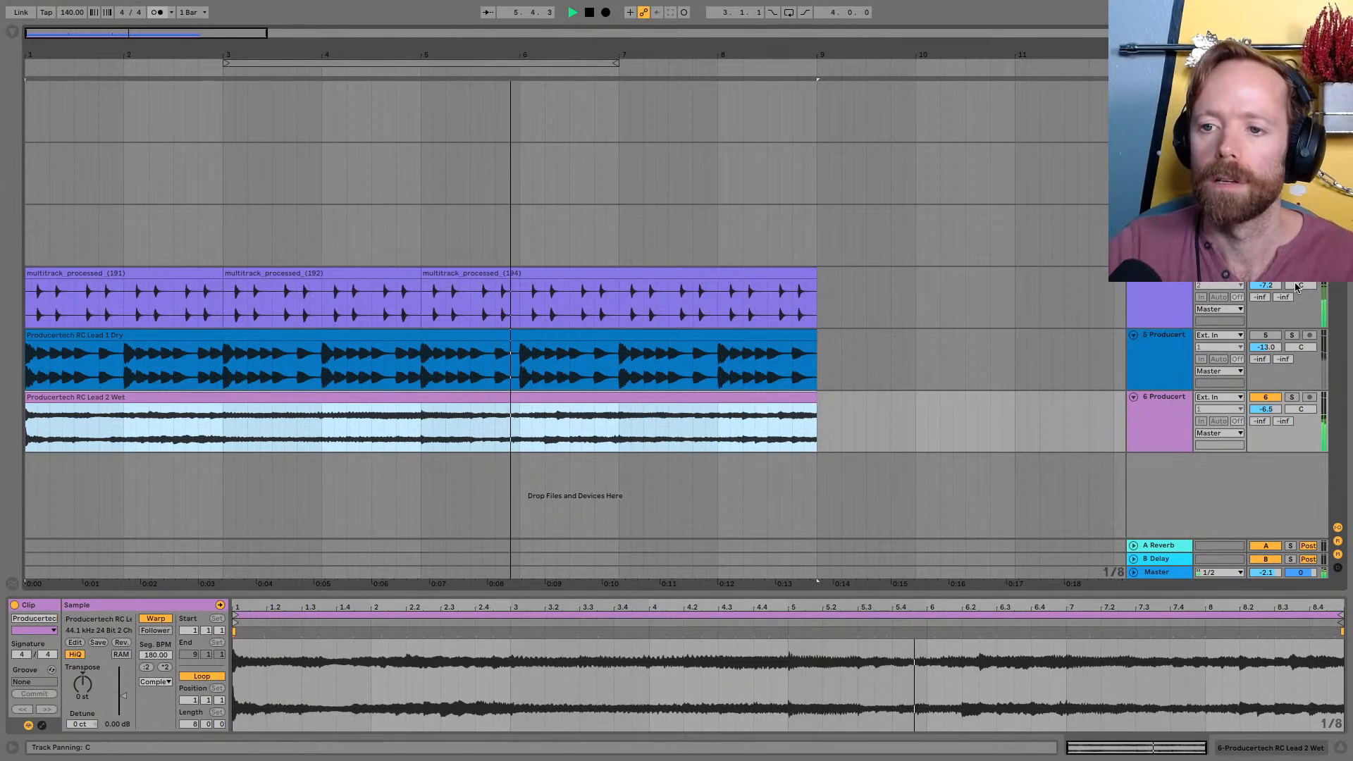
# Solo the Lead 2 Wet track while playing from bar 3, and select bars 3 to 5 of its clip
pyautogui.click(328, 298)
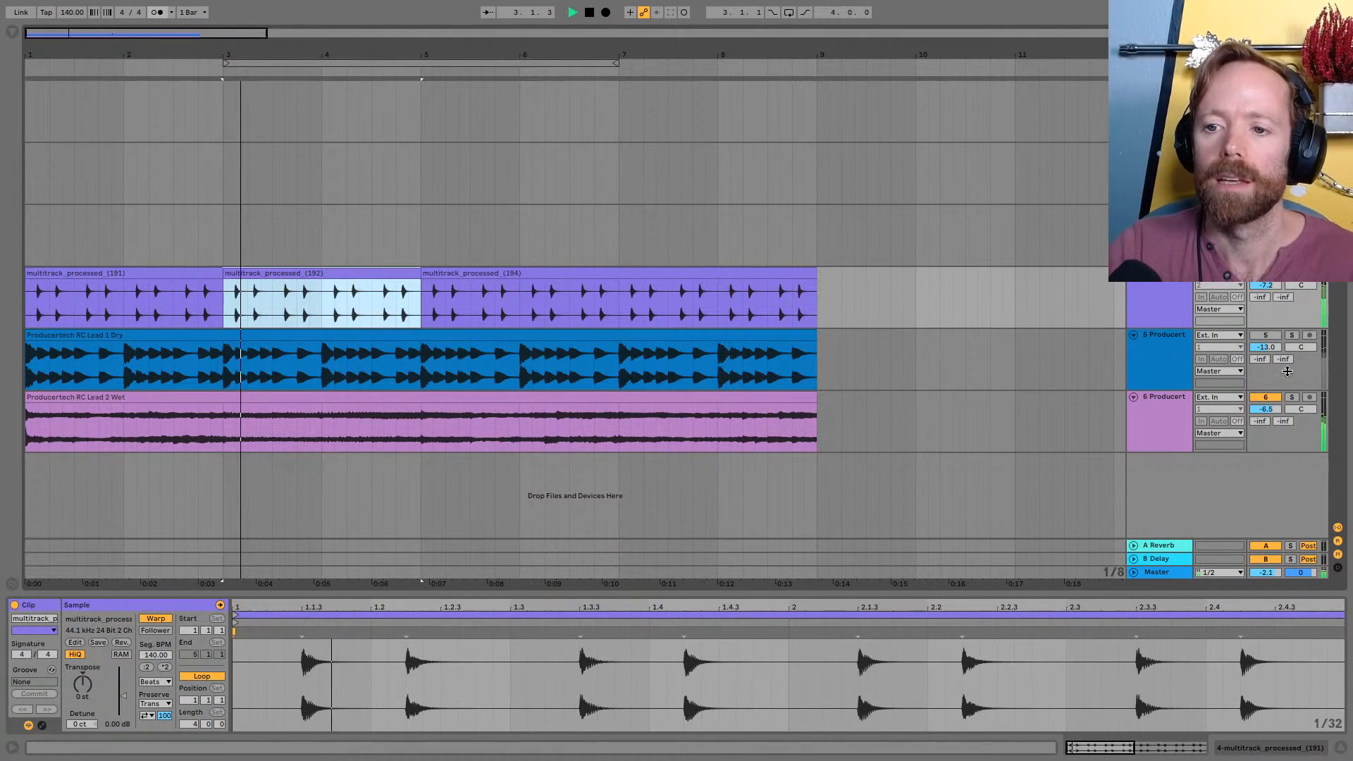
pyautogui.click(1292, 398)
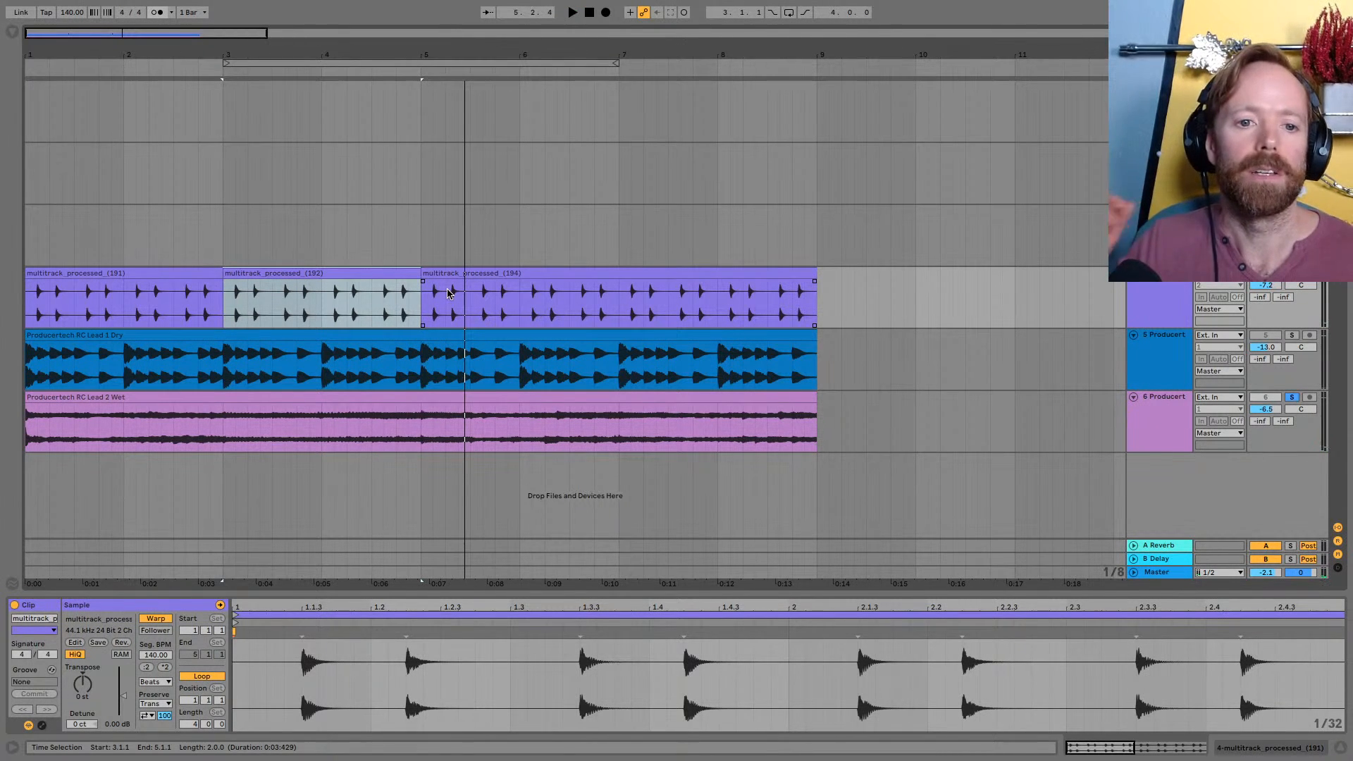
pyautogui.click(236, 420)
pyautogui.moveTo(223, 420); pyautogui.dragTo(421, 420)
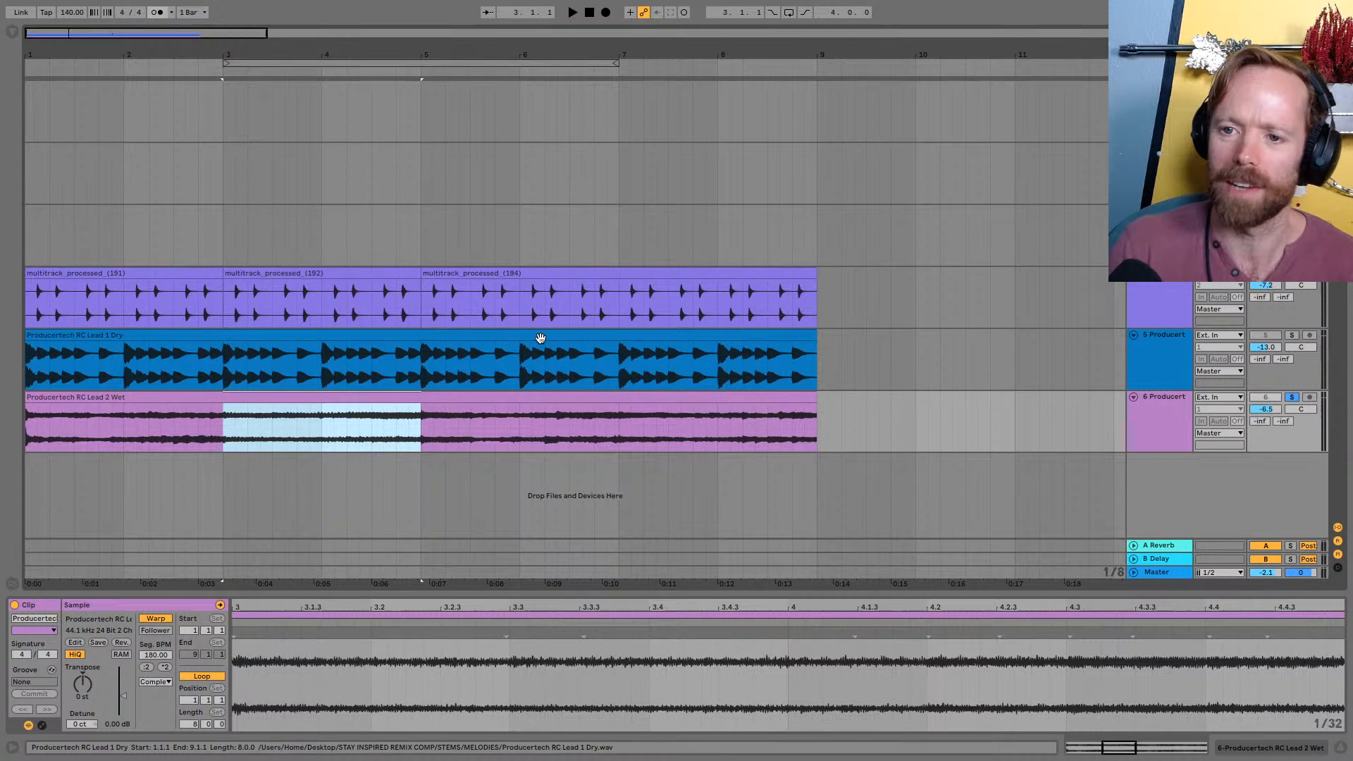
pyautogui.moveTo(516, 50); pyautogui.dragTo(653, 49)
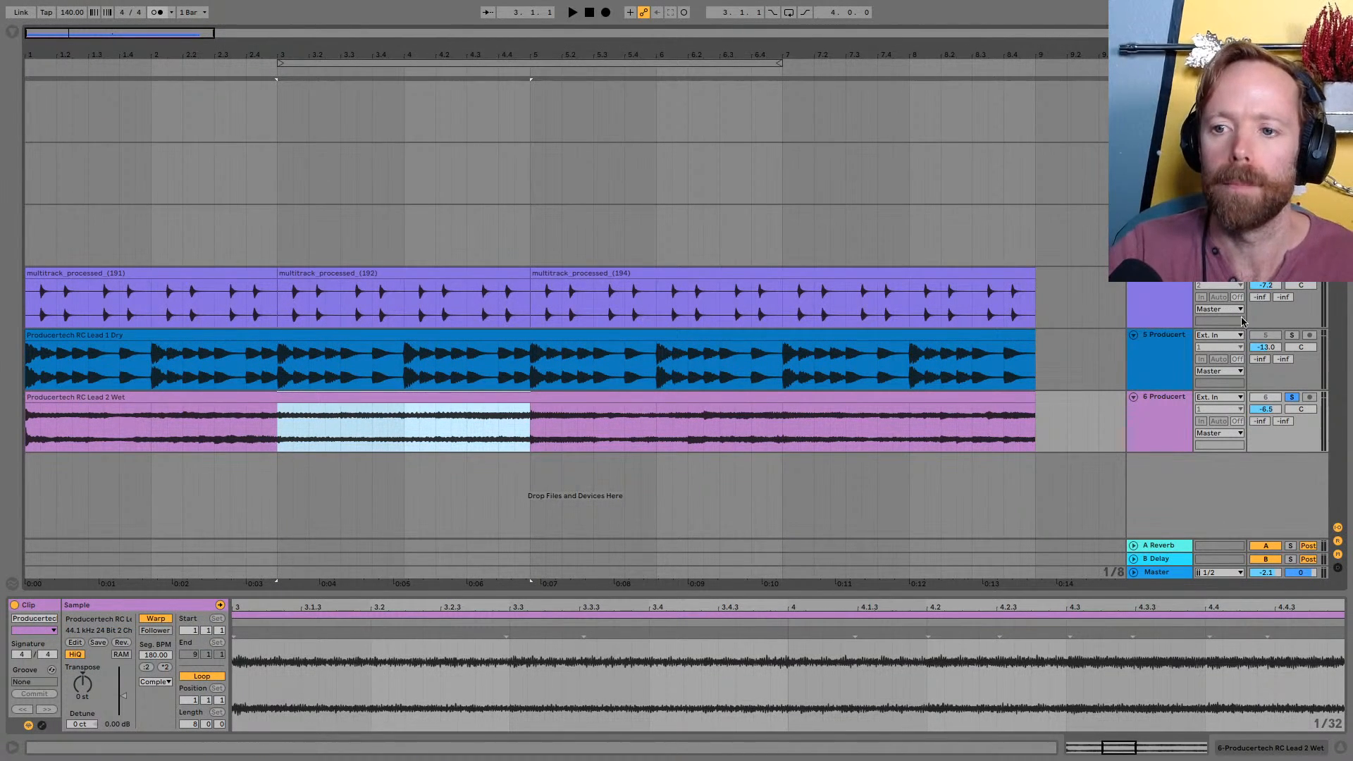
pyautogui.moveTo(483, 49); pyautogui.dragTo(432, 47)
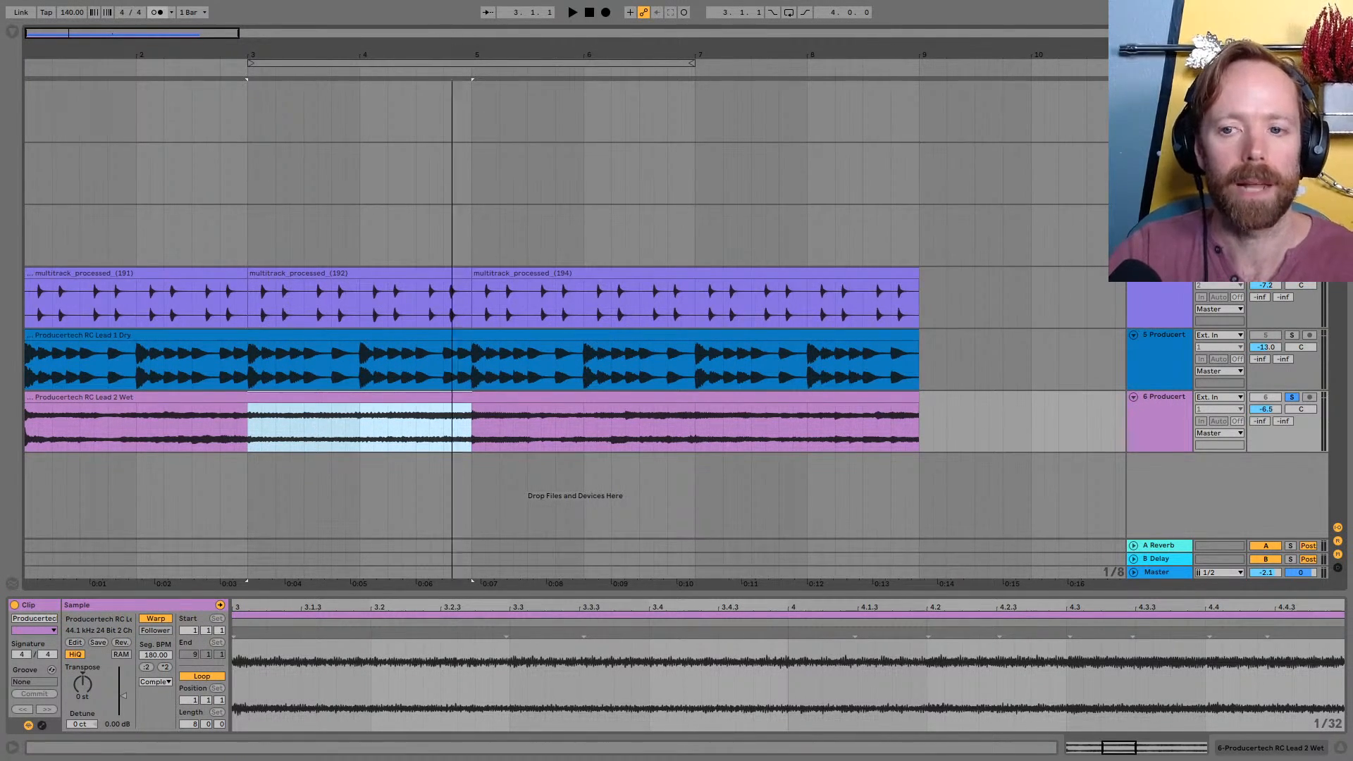
pyautogui.moveTo(451, 44); pyautogui.dragTo(341, 38)
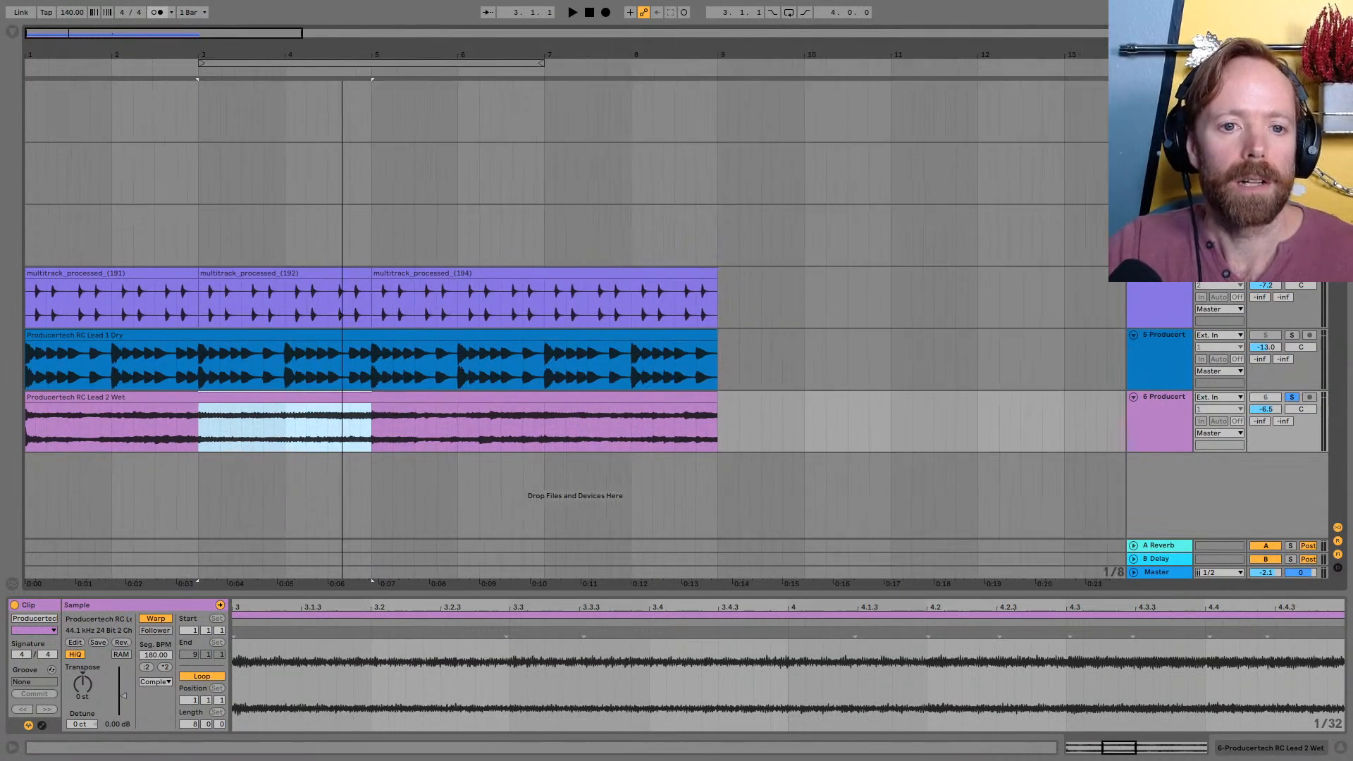
# Deactivate the three pluck clips and the Producertech RC Lead 1 Dry clip
pyautogui.click(124, 274)
pyautogui.keyDown('shift'); pyautogui.click(459, 274); pyautogui.keyUp('shift')
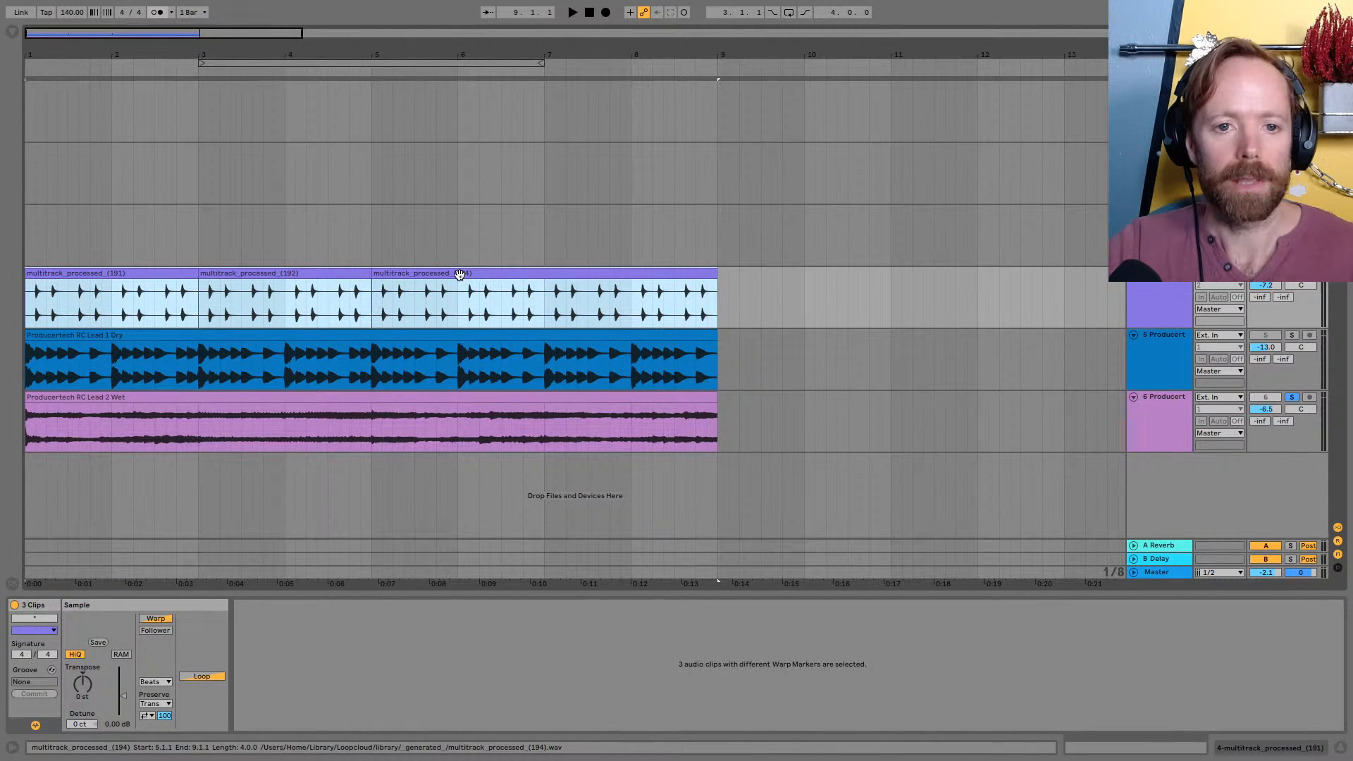
pyautogui.press('0')
pyautogui.click(133, 338)
pyautogui.press('0')
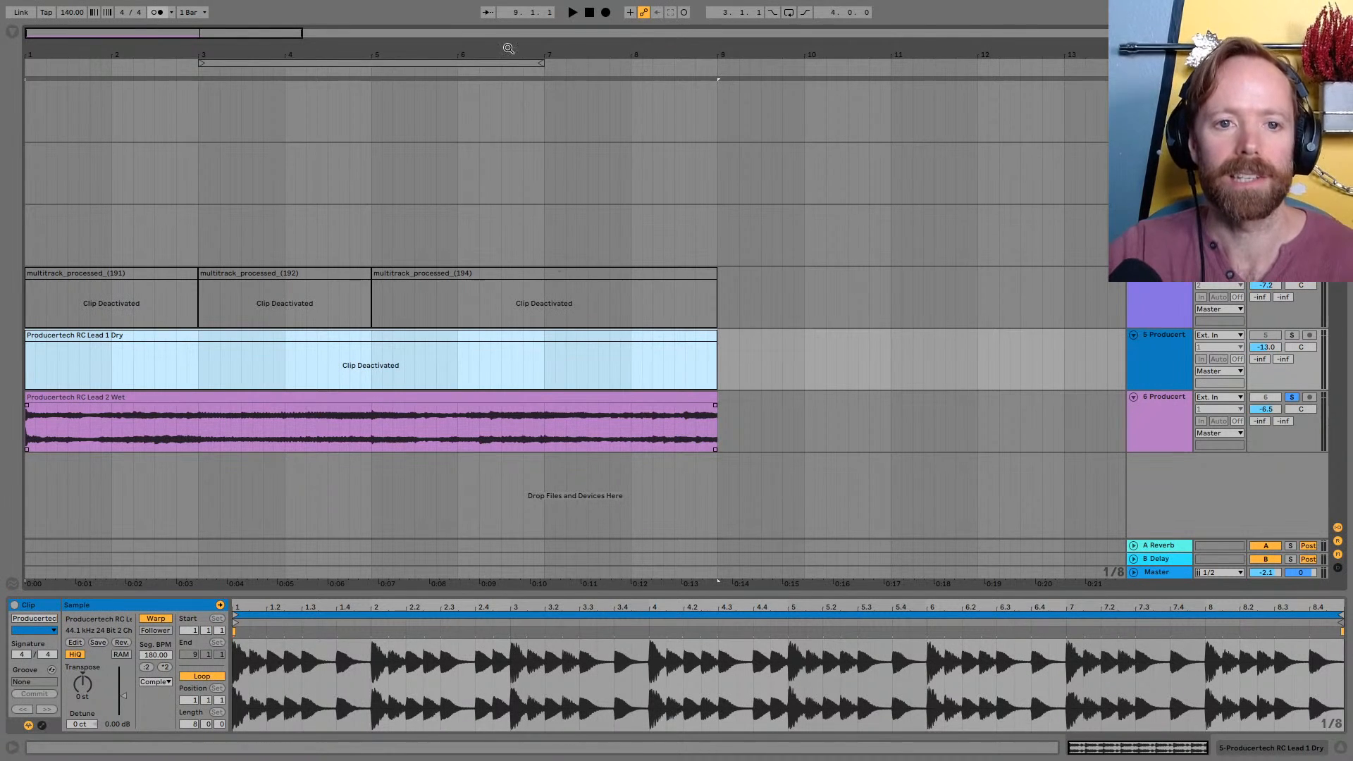
pyautogui.moveTo(505, 51); pyautogui.dragTo(503, 42)
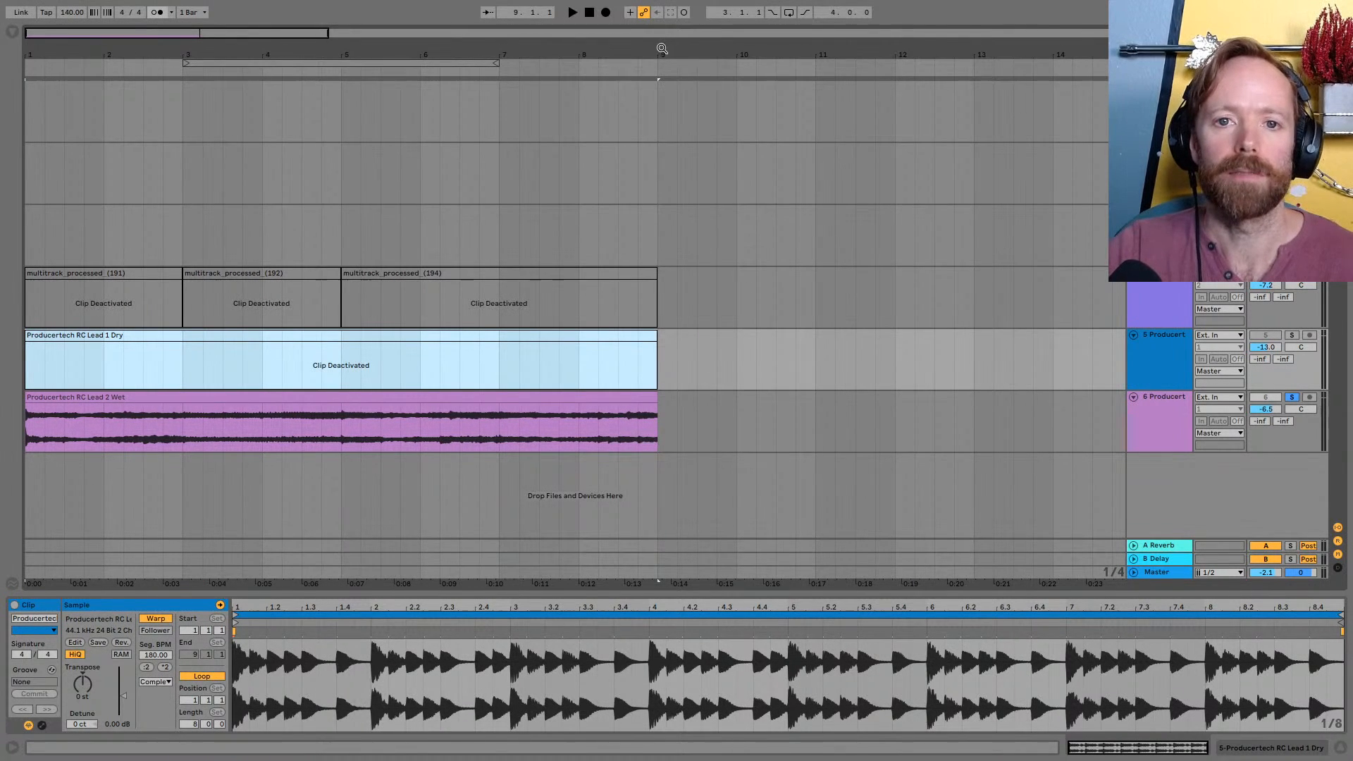
pyautogui.moveTo(661, 48); pyautogui.dragTo(659, 19)
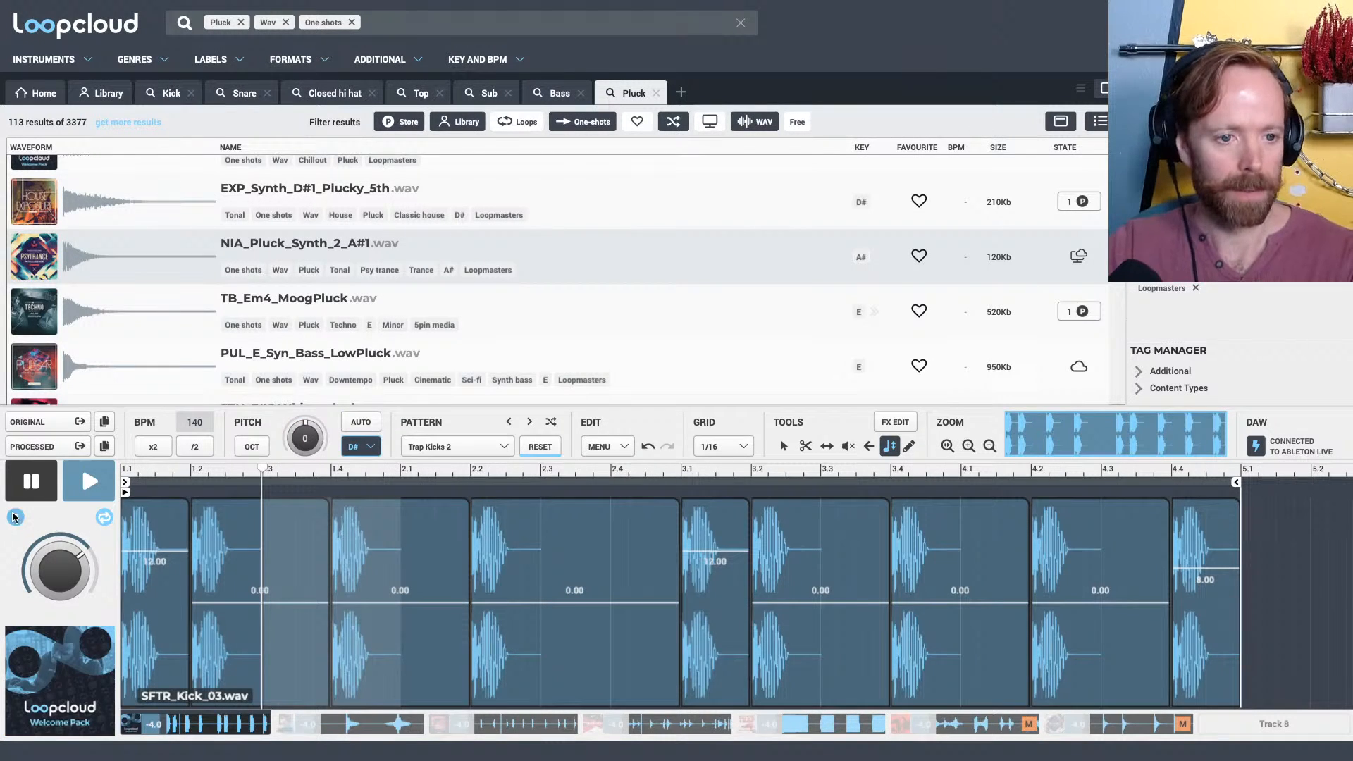
# Switch to Loopcloud and turn off the solo on the pluck in Track 7
pyautogui.click(15, 518)
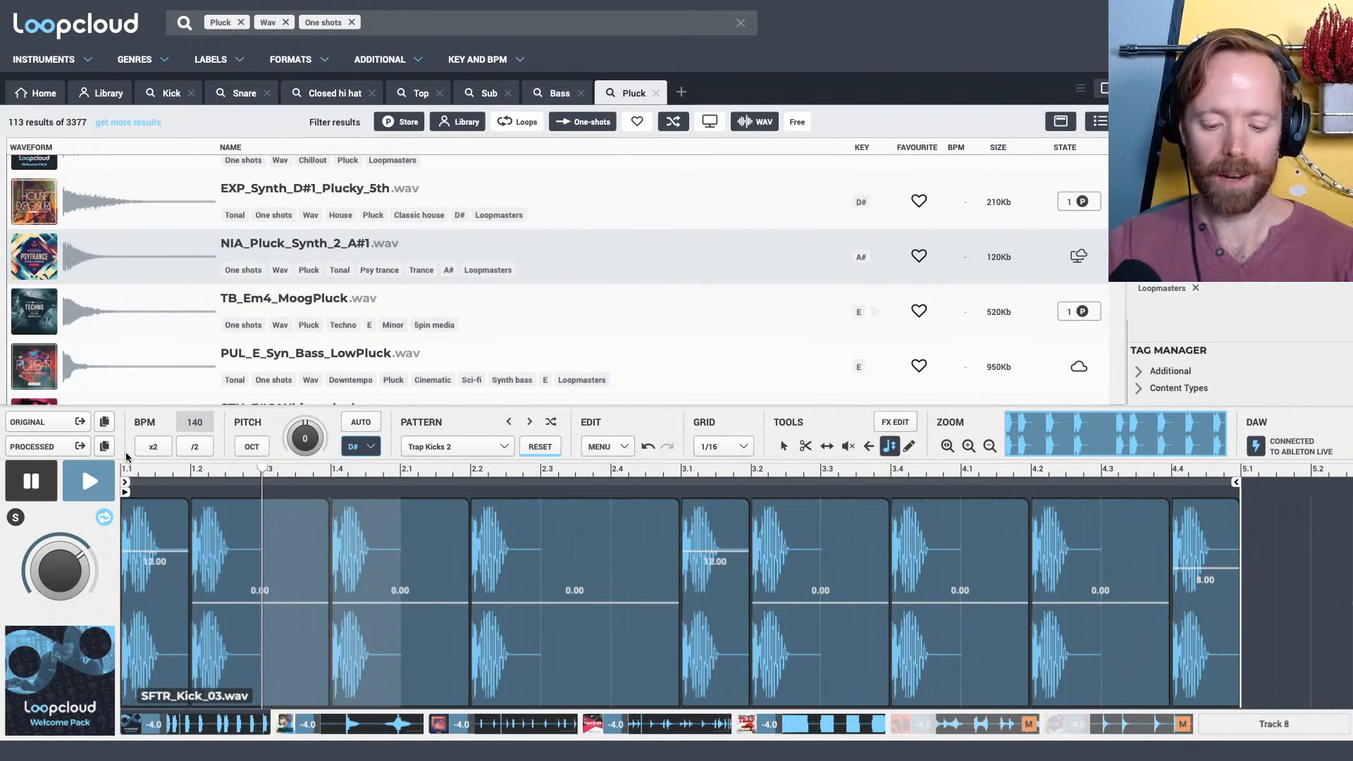
# Bring the processed Loopcloud parts into Live on a new track at bar 9, and shift the clips after the kick to 13.2
pyautogui.moveTo(38, 447); pyautogui.dragTo(536, 456)
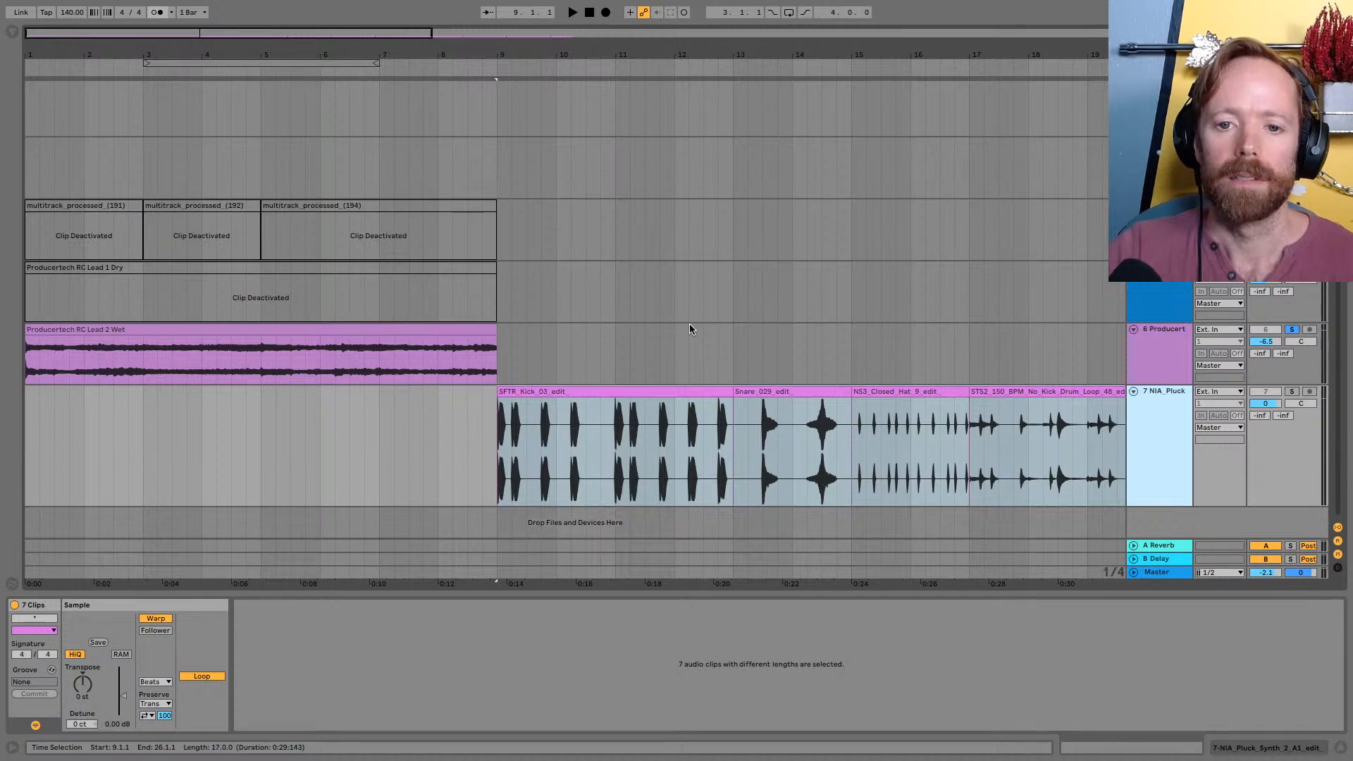
pyautogui.moveTo(769, 389); pyautogui.dragTo(790, 485)
pyautogui.click(760, 353)
pyautogui.click(640, 393)
pyautogui.moveTo(640, 393); pyautogui.dragTo(626, 393)
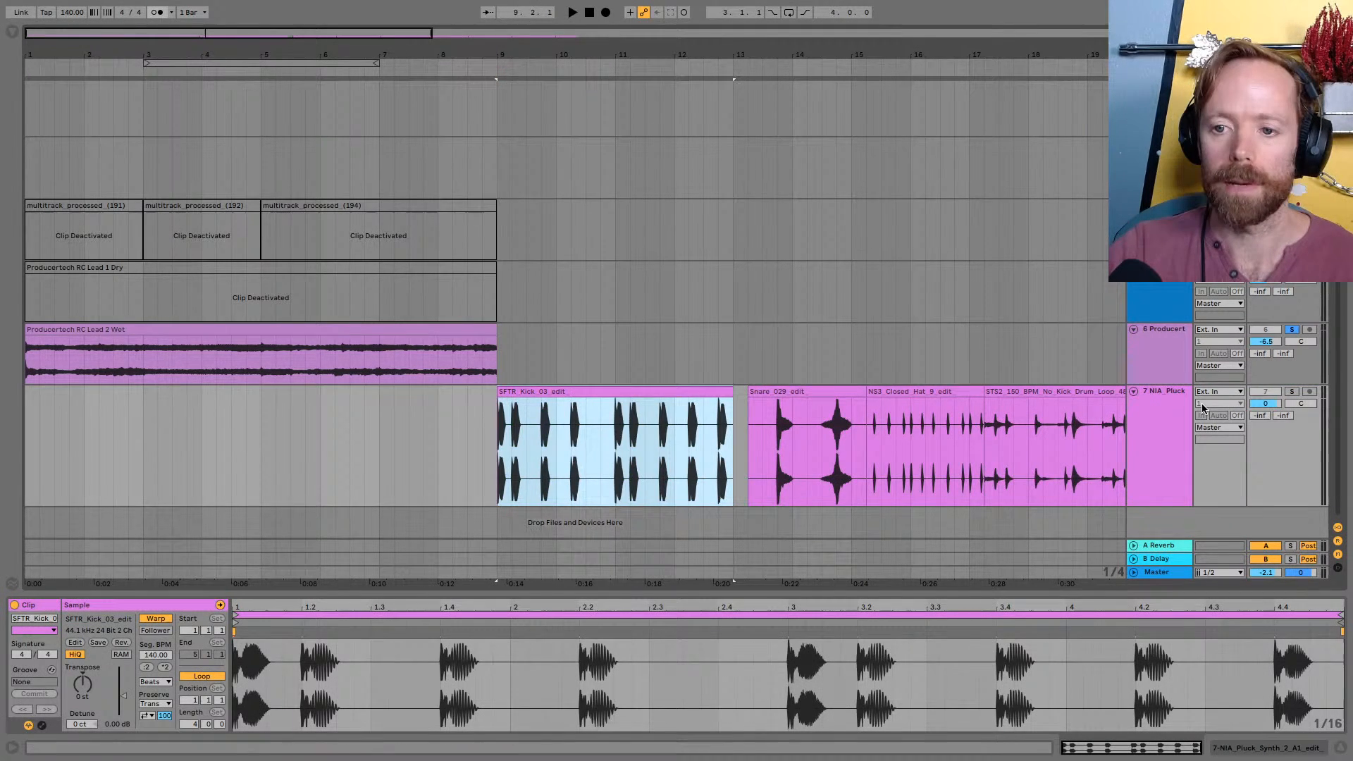
# Set the volume of the new track holding the imported parts to -6 dB
pyautogui.click(1202, 403)
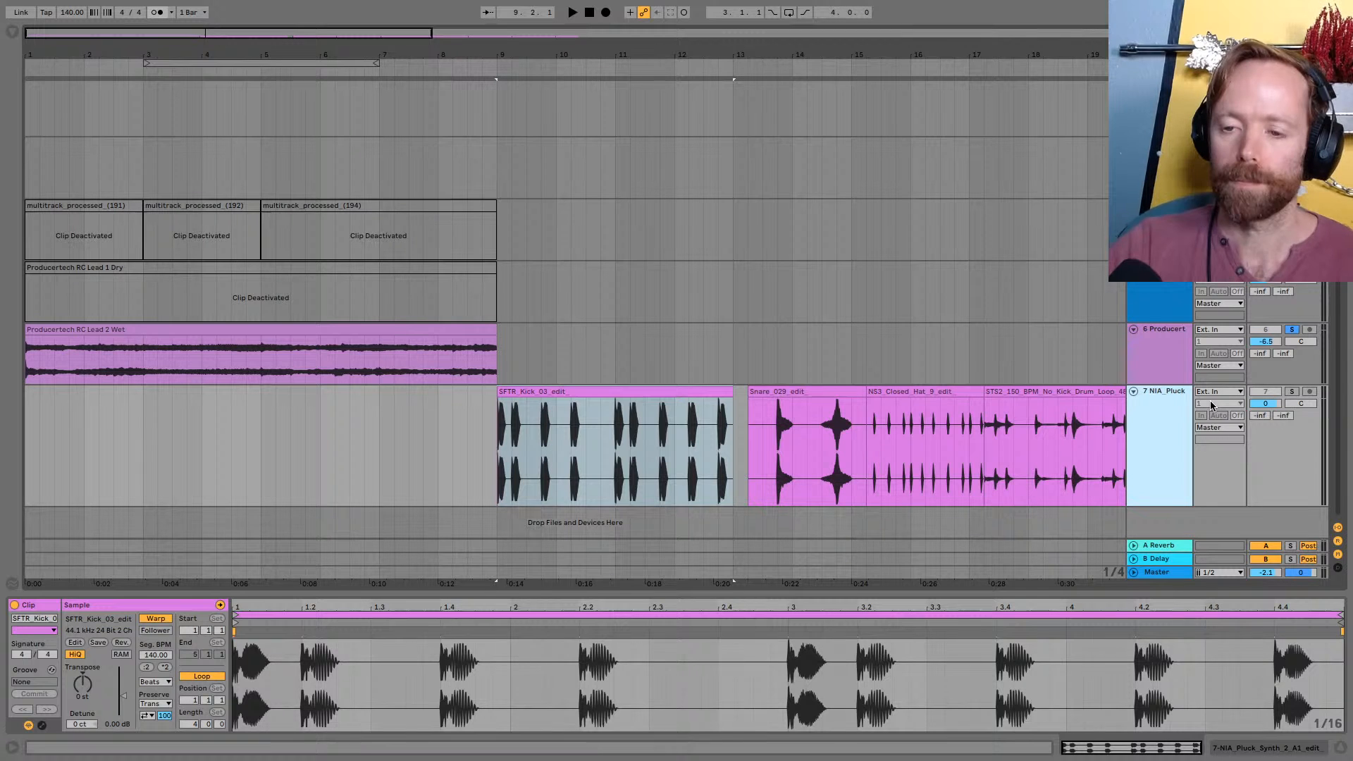
pyautogui.click(1270, 405)
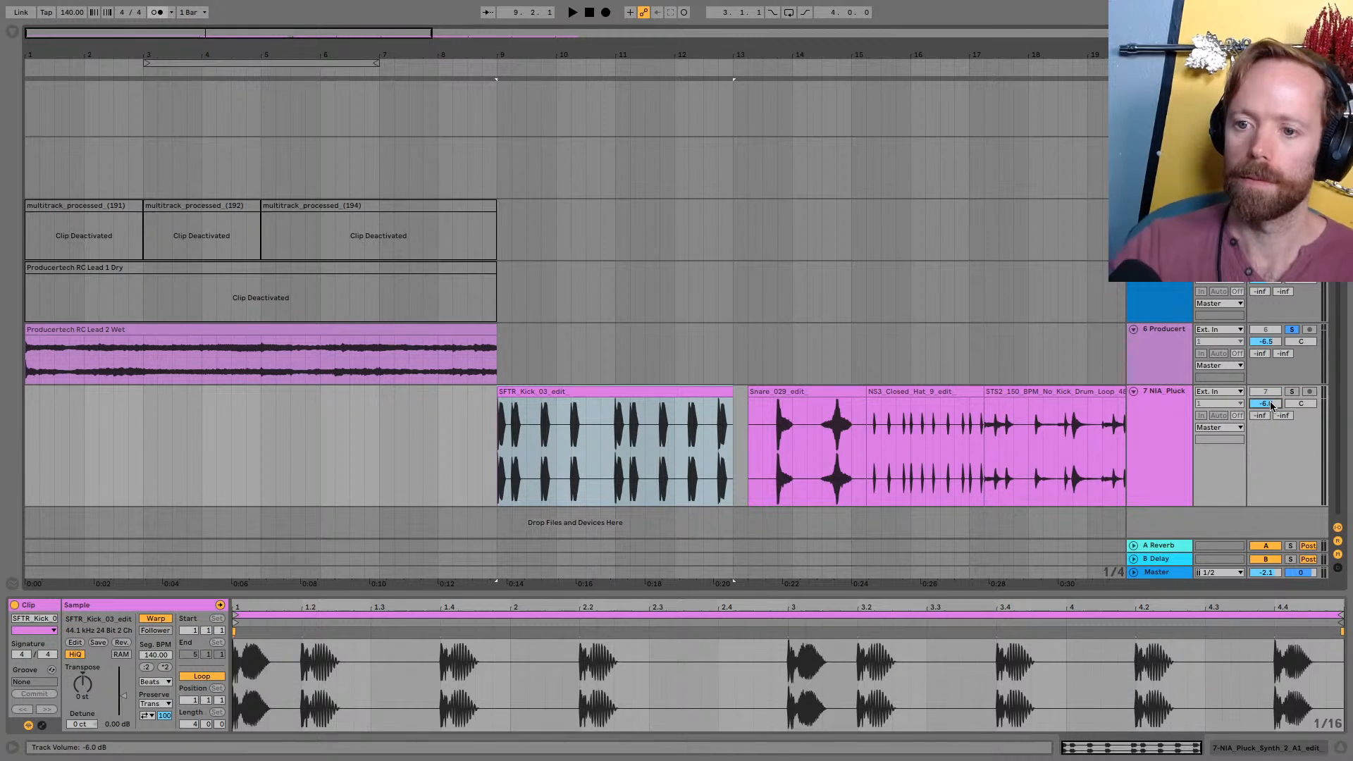
pyautogui.write('-6')
pyautogui.press('Return')
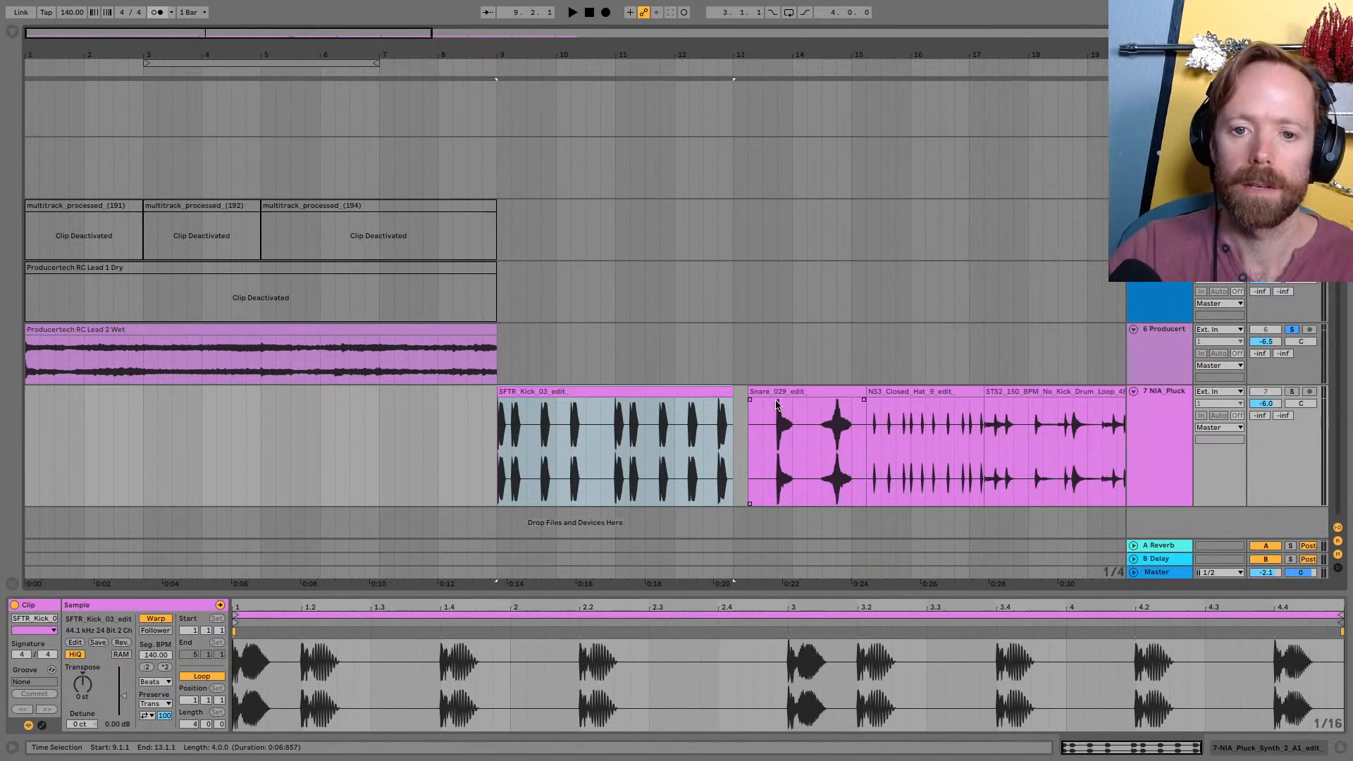
# Move the Snare_029 clip to a new track at bar 9 and the NS3_Closed_Hat clip to another new track below
pyautogui.moveTo(669, 55); pyautogui.dragTo(402, 36)
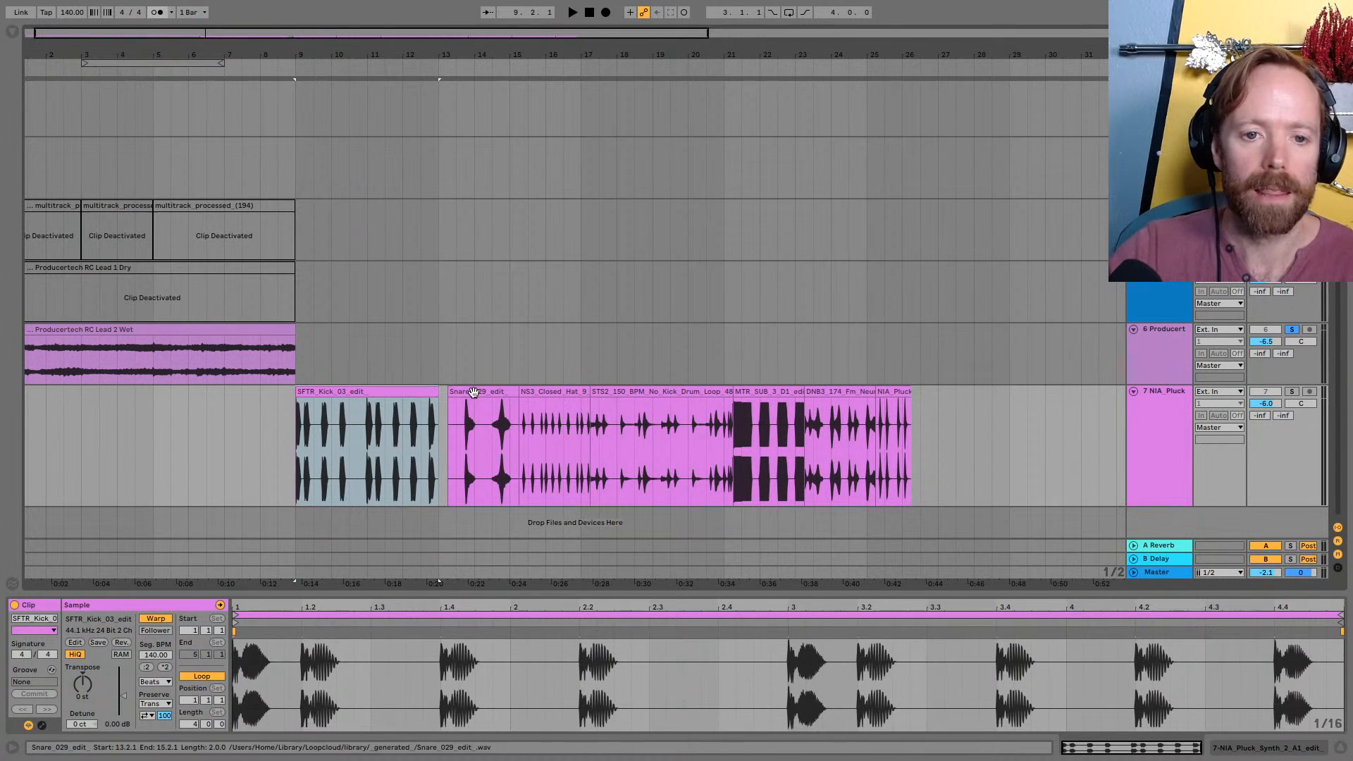
pyautogui.moveTo(473, 393); pyautogui.dragTo(326, 541)
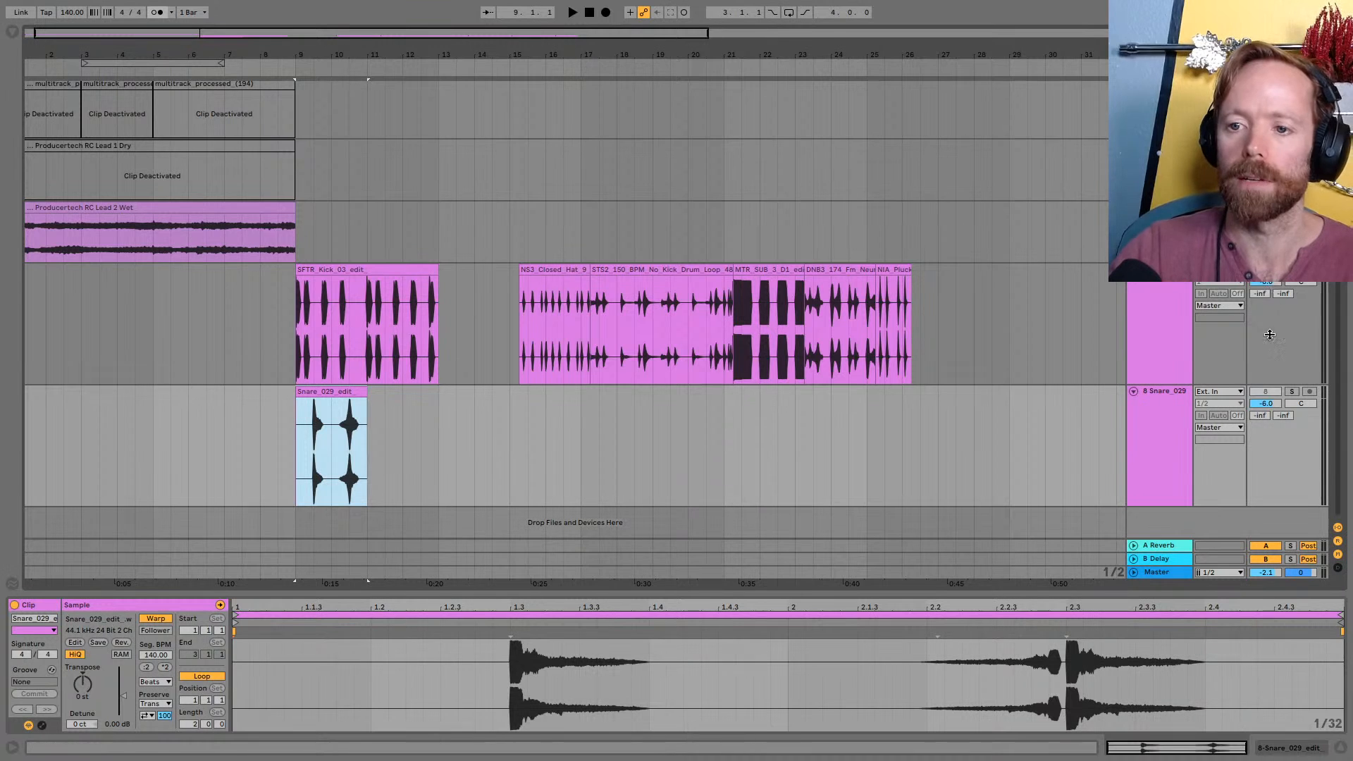
pyautogui.click(530, 282)
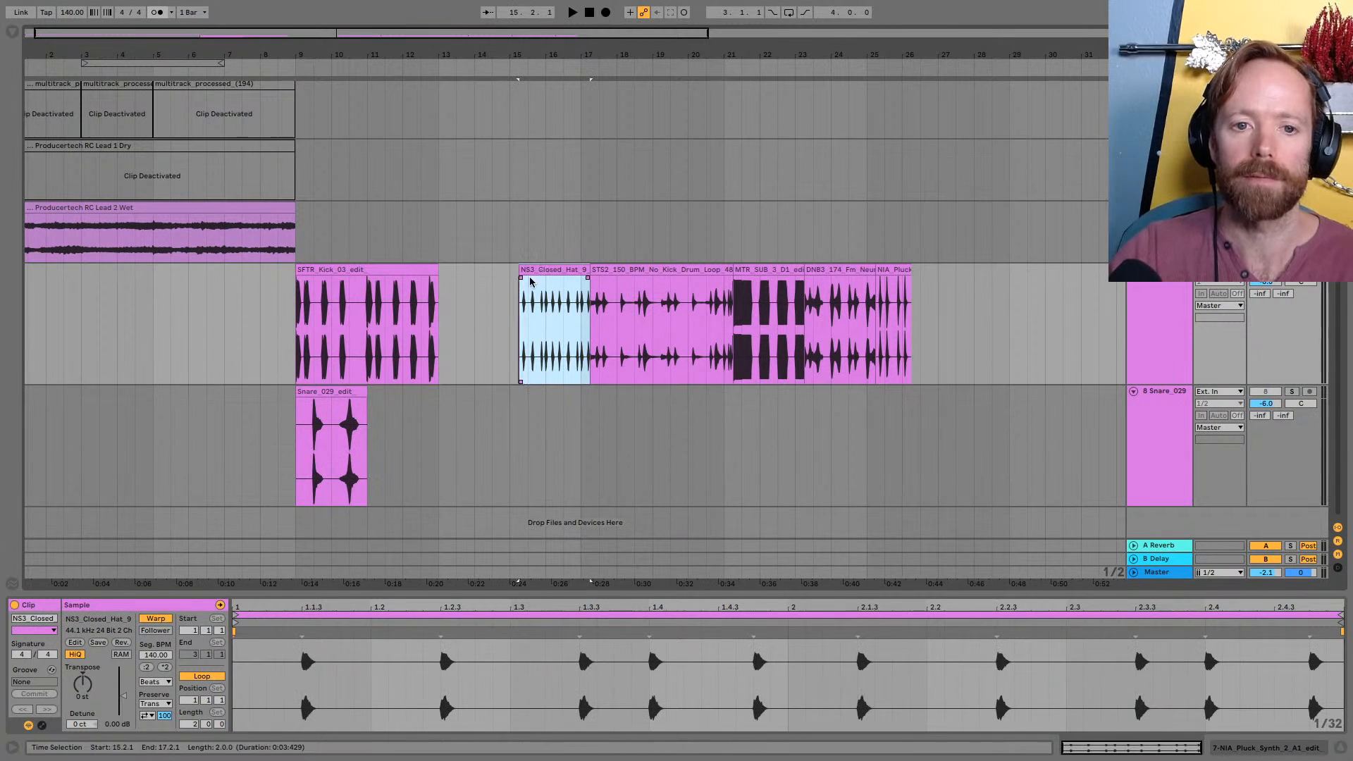
pyautogui.moveTo(553, 267); pyautogui.dragTo(339, 522)
# Fold the kick, snare and closed hat tracks, and align the closed hat clip to the start of bar 9
pyautogui.click(1148, 457)
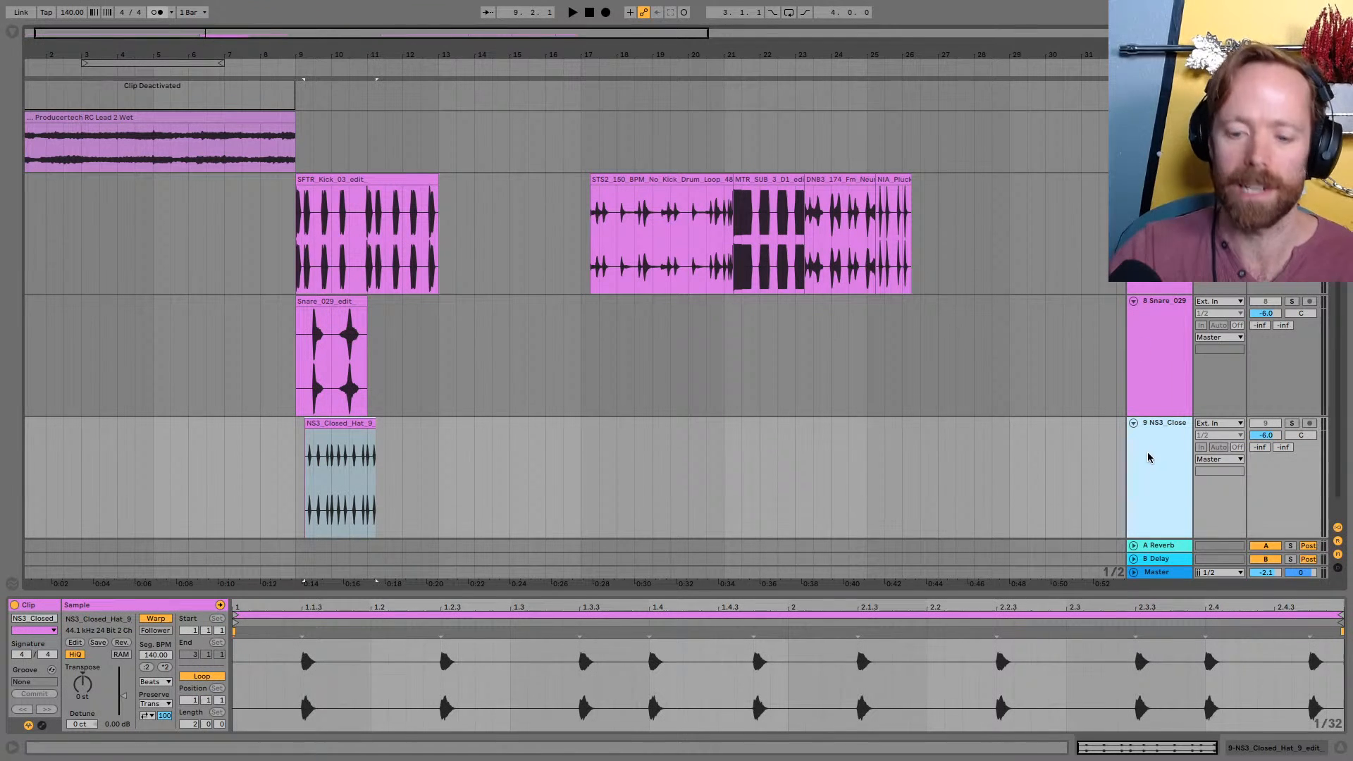
pyautogui.keyDown('shift'); pyautogui.click(1178, 294); pyautogui.keyUp('shift')
pyautogui.scroll(-1, 1170, 519)
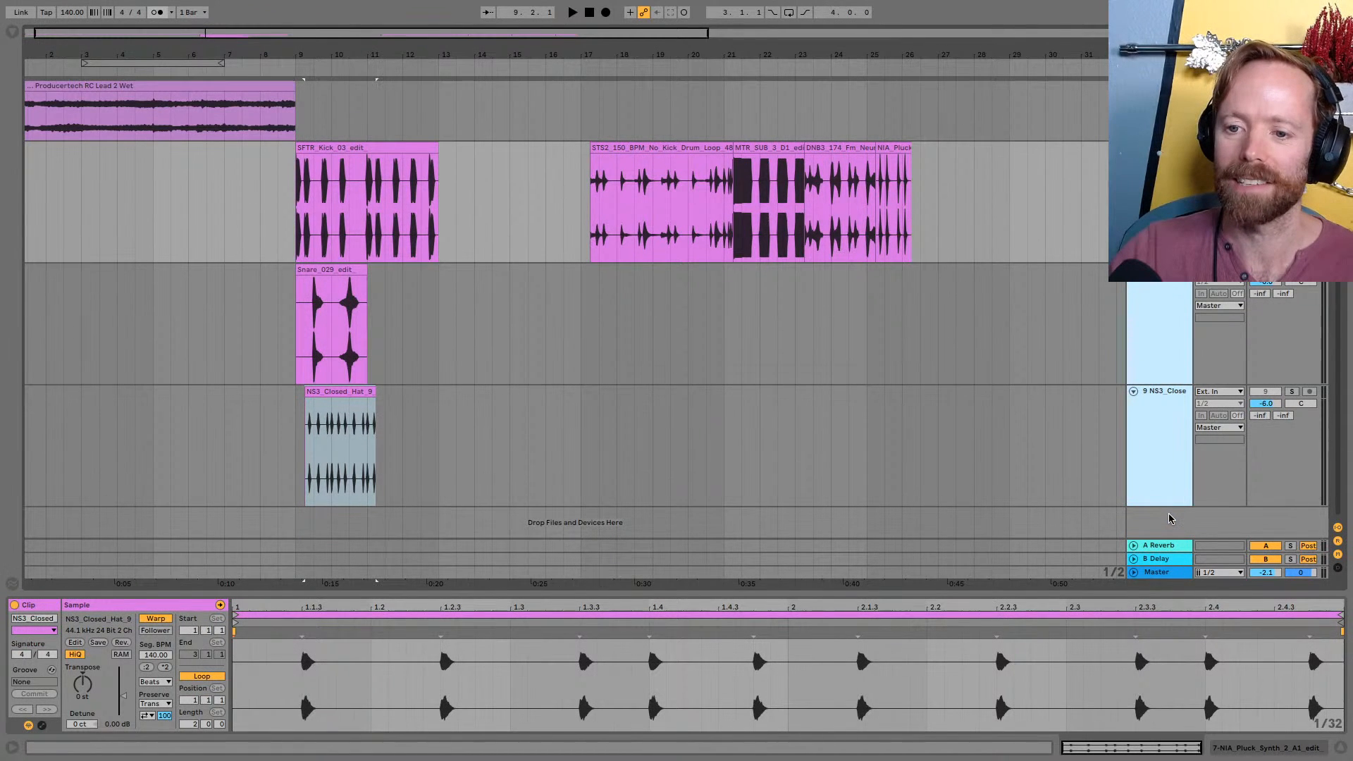
pyautogui.press('u')
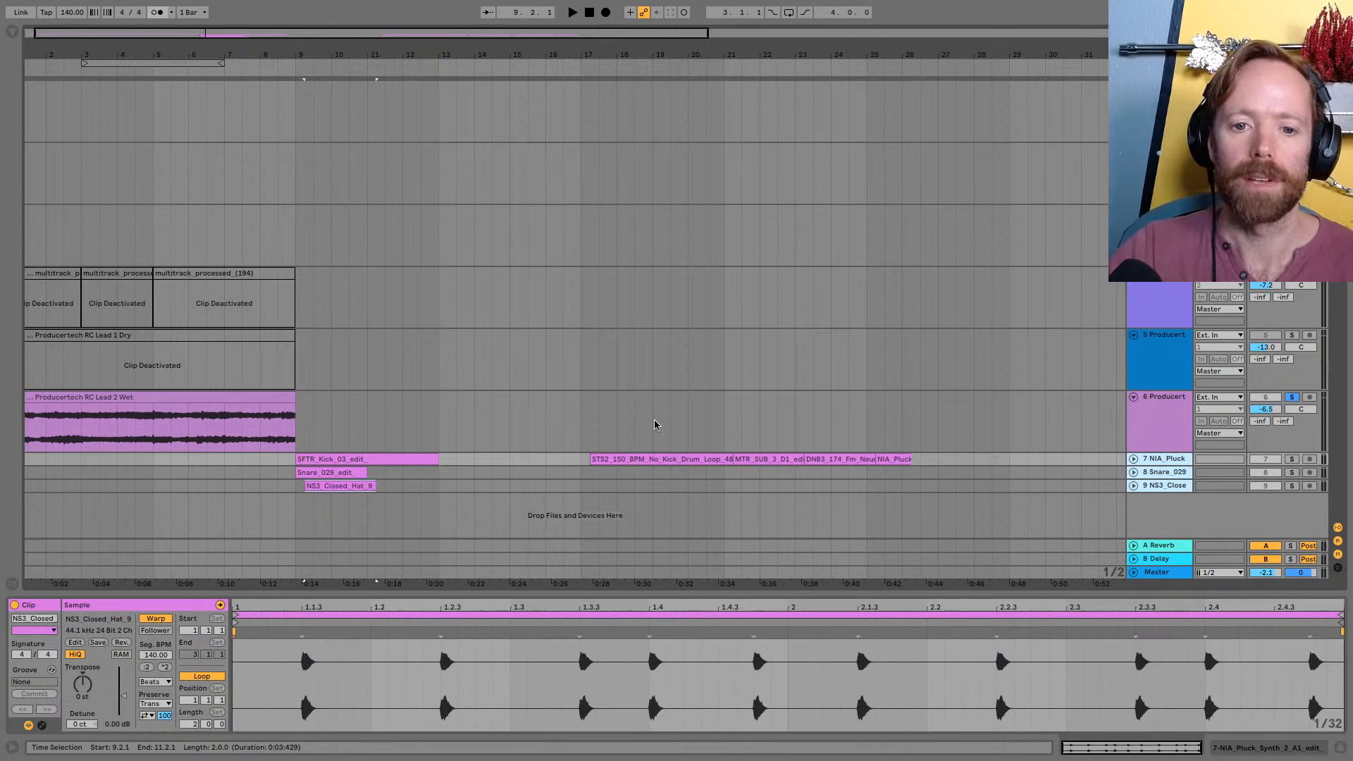
pyautogui.moveTo(318, 485); pyautogui.dragTo(310, 491)
# Move the STS2_150 drum loop and MTR_SUB clips to their own new tracks at bar 9, and delete the DNB3_174 bass clip
pyautogui.moveTo(604, 459); pyautogui.dragTo(313, 515)
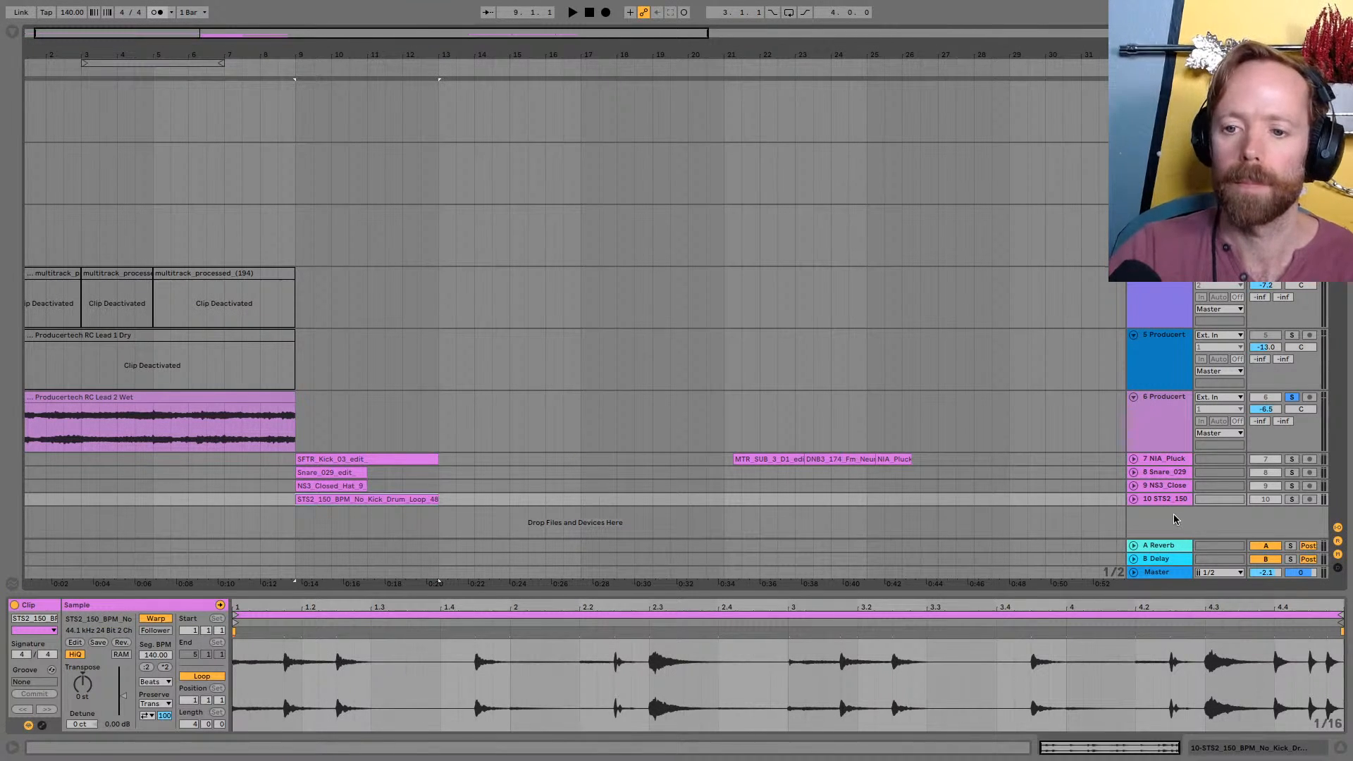
pyautogui.moveTo(774, 457); pyautogui.dragTo(336, 538)
pyautogui.click(841, 460)
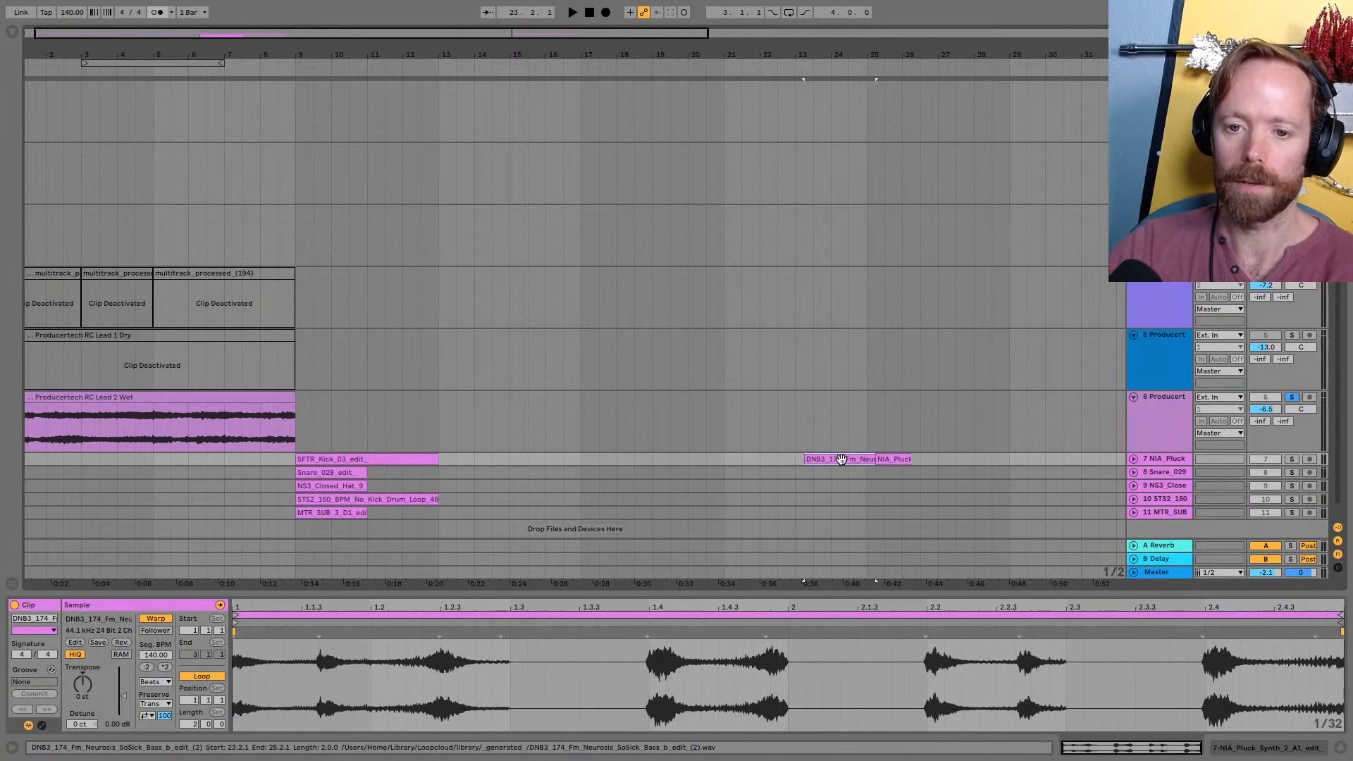
pyautogui.press('Delete')
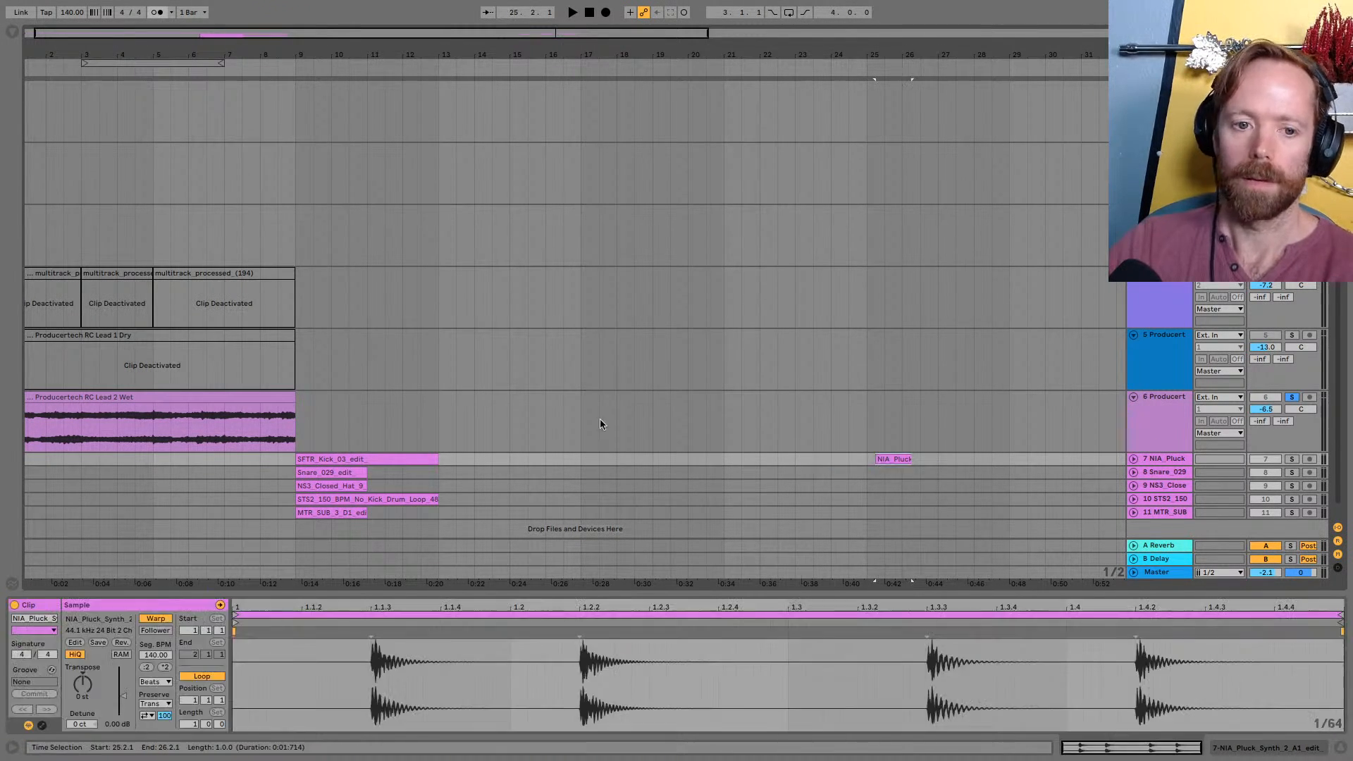
# Turn off warping for the kick, snare, closed hat, drum loop and sub clips, and unfold the kick's track
pyautogui.scroll(-1, 479, 427)
pyautogui.click(356, 460)
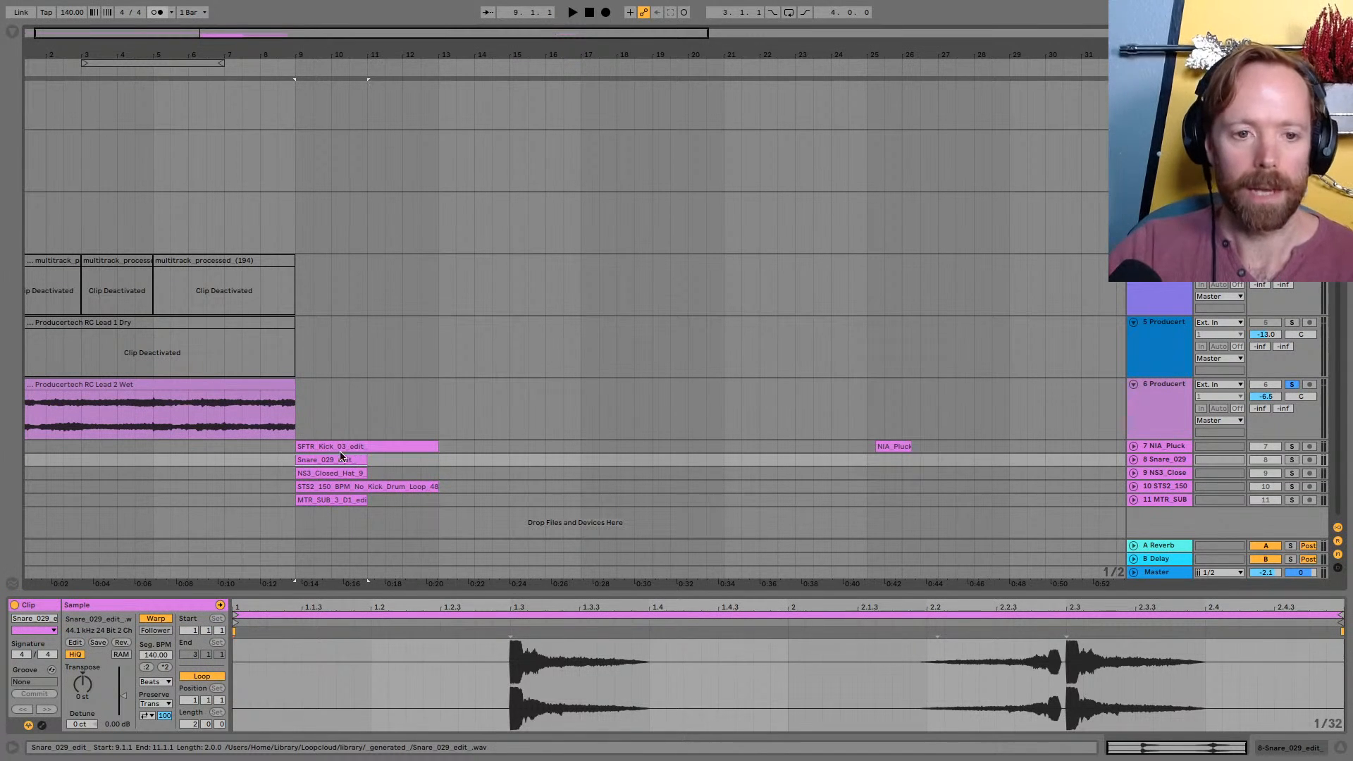
pyautogui.click(303, 446)
pyautogui.keyDown('shift'); pyautogui.click(344, 503); pyautogui.keyUp('shift')
pyautogui.click(156, 618)
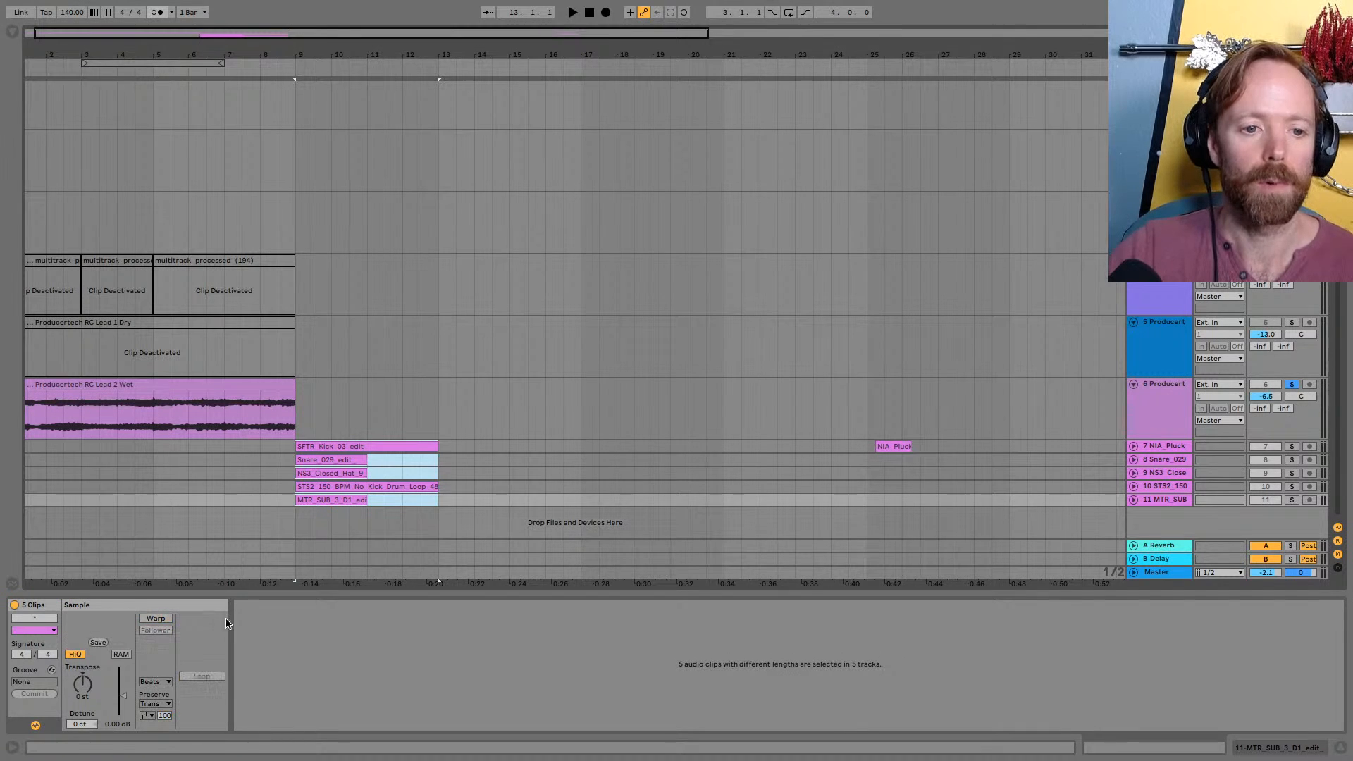
pyautogui.click(1161, 450)
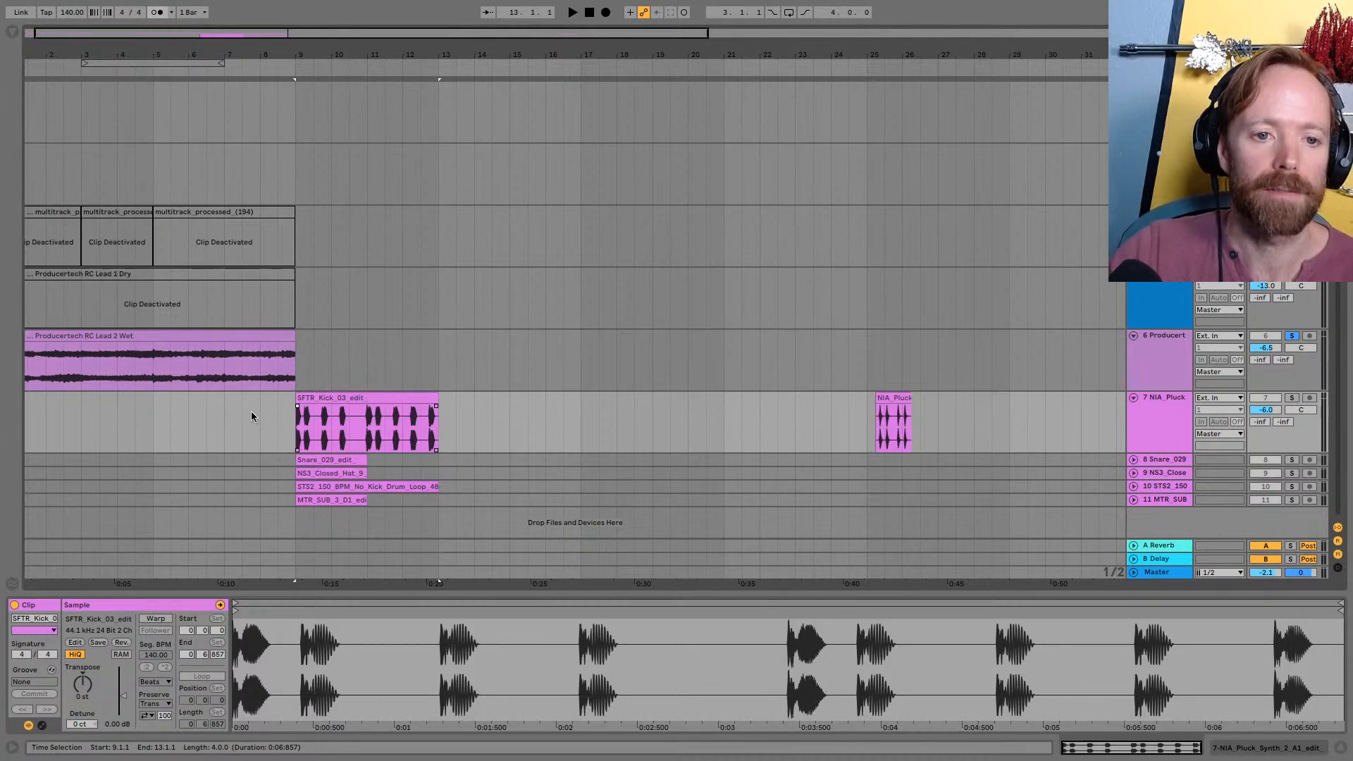
# Duplicate the snare, closed hat and sub clips once each so they fill up to bar 13
pyautogui.click(338, 460)
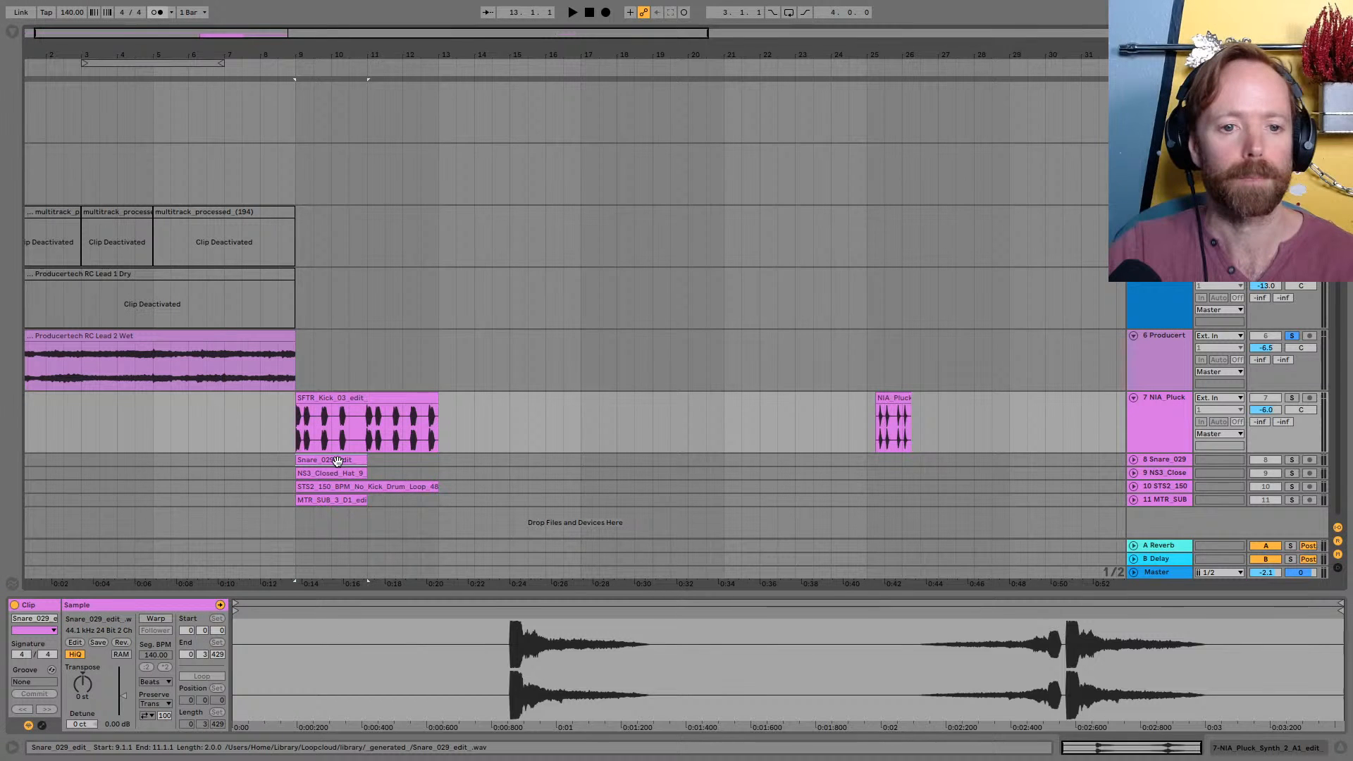
pyautogui.press('super+d')
pyautogui.click(333, 474)
pyautogui.press('super+d')
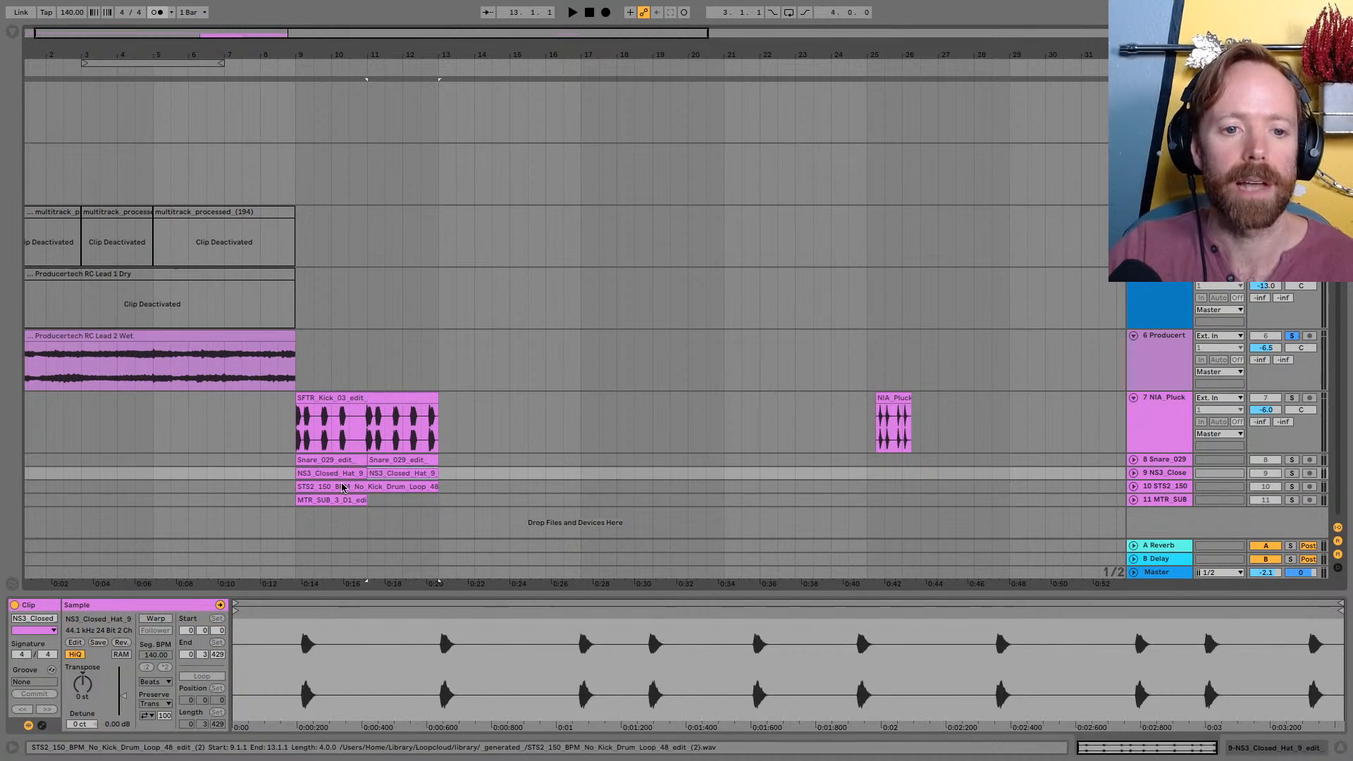
pyautogui.click(346, 499)
pyautogui.press('super+d')
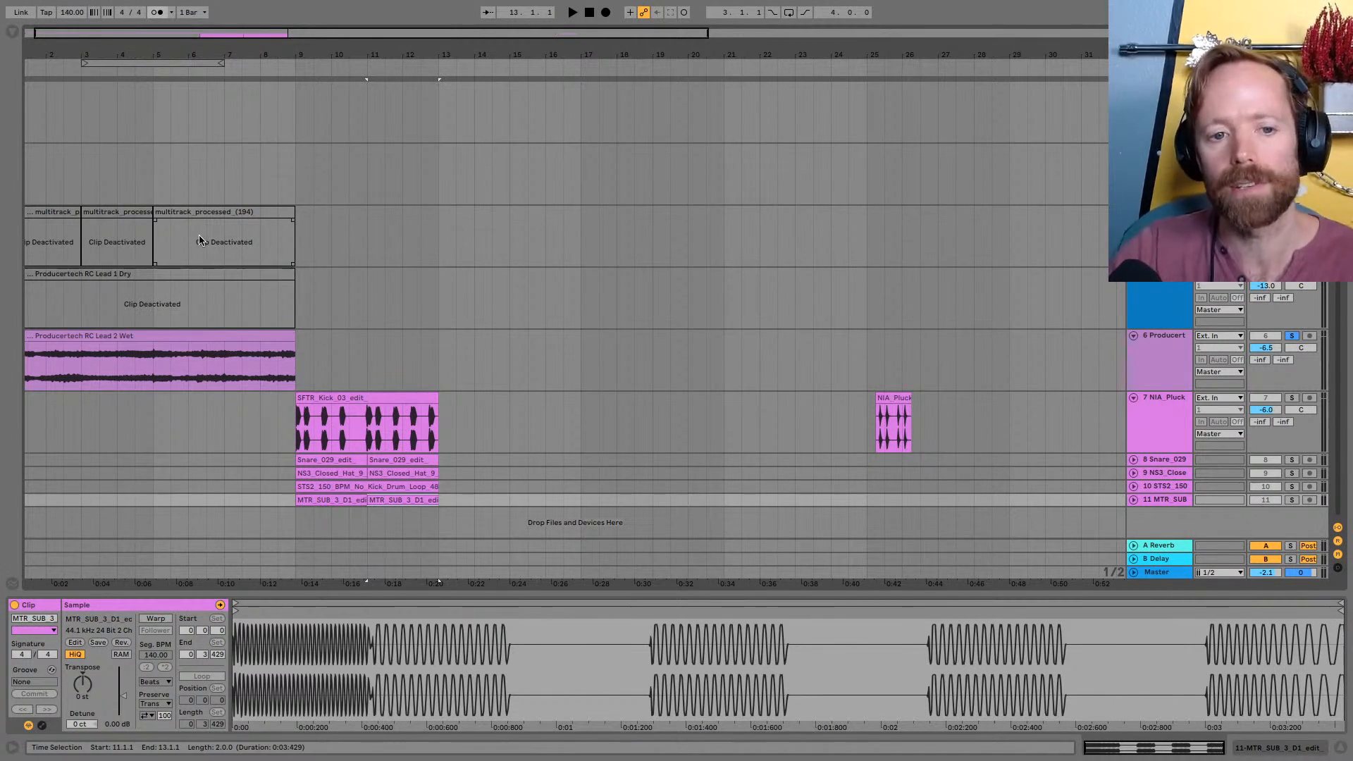
# Fold the kick track and duplicate the drum and sub clips of bars 9 to 13 twice, up to bar 21
pyautogui.click(320, 407)
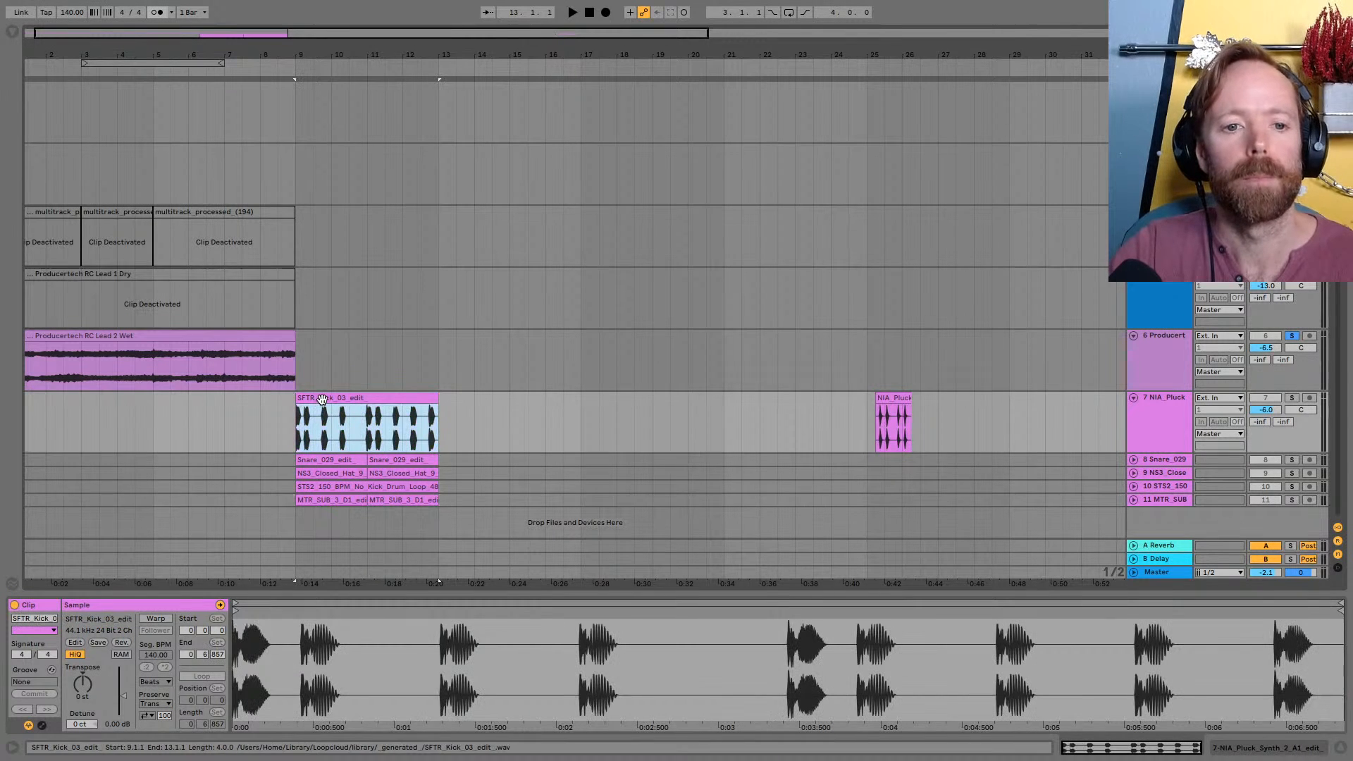
pyautogui.keyDown('shift'); pyautogui.click(392, 499); pyautogui.keyUp('shift')
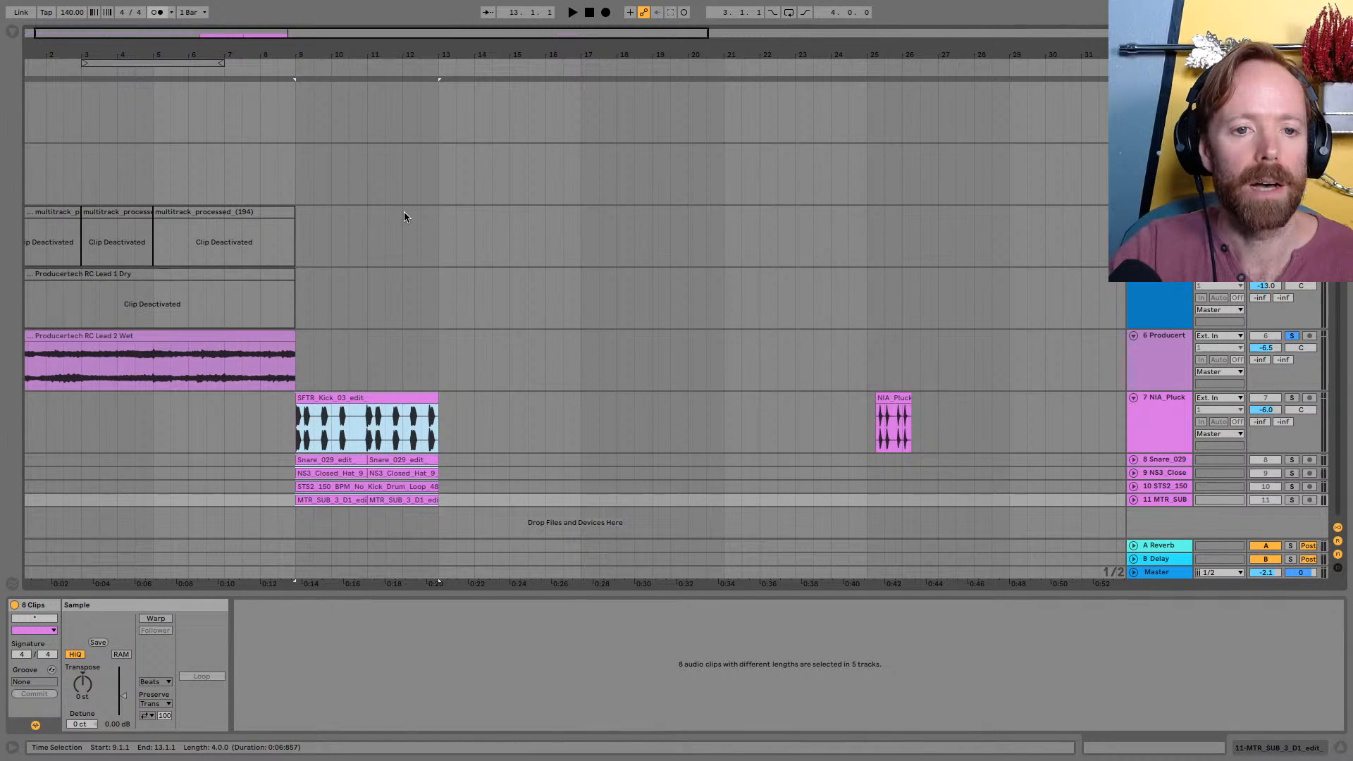
pyautogui.press('+')
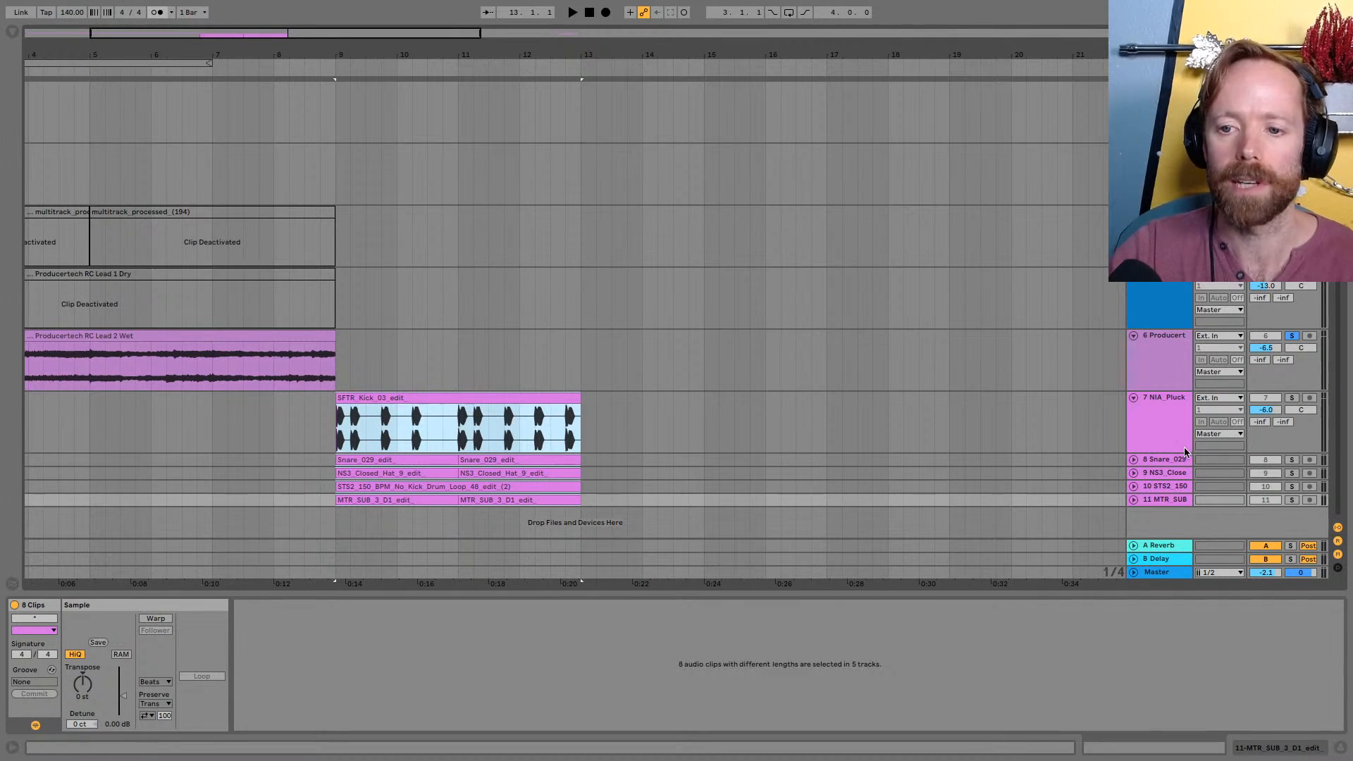
pyautogui.moveTo(1174, 452); pyautogui.dragTo(1172, 399)
pyautogui.click(442, 52)
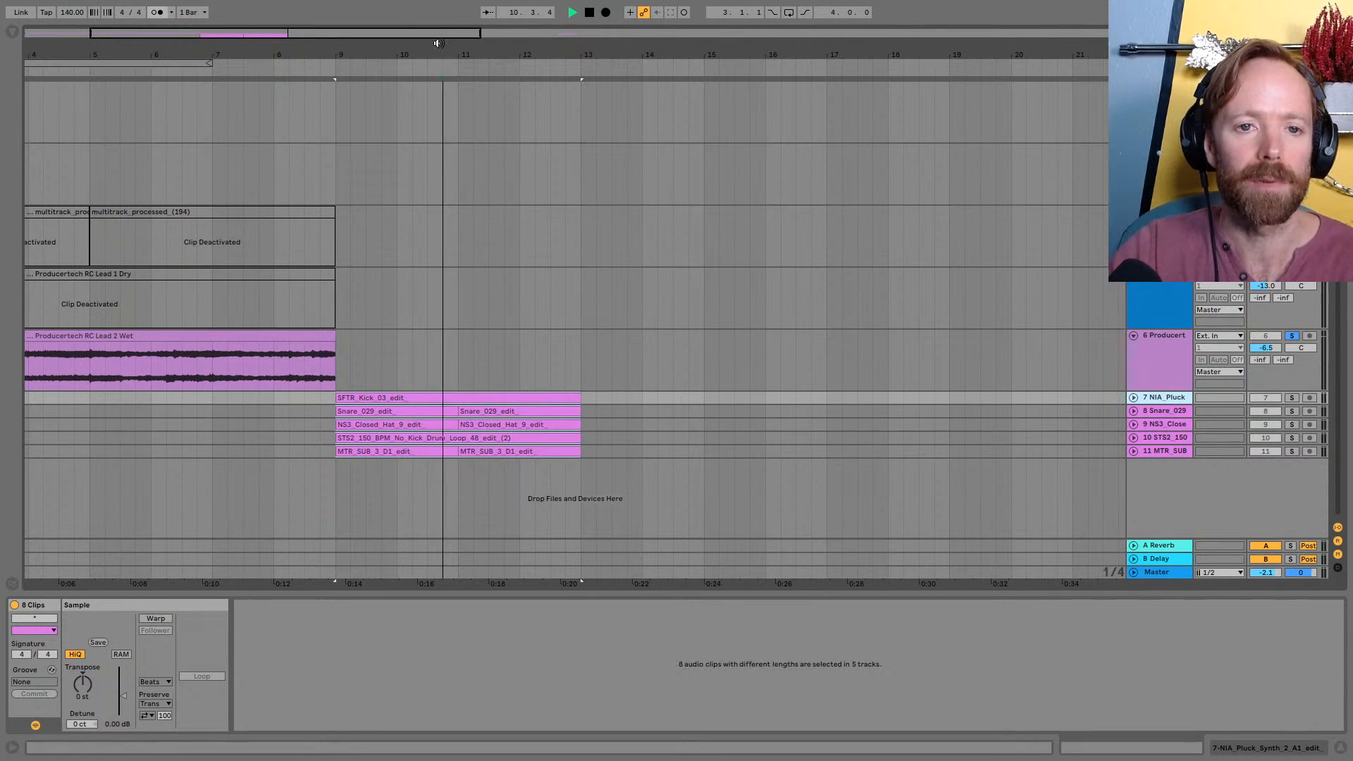
pyautogui.click(397, 398)
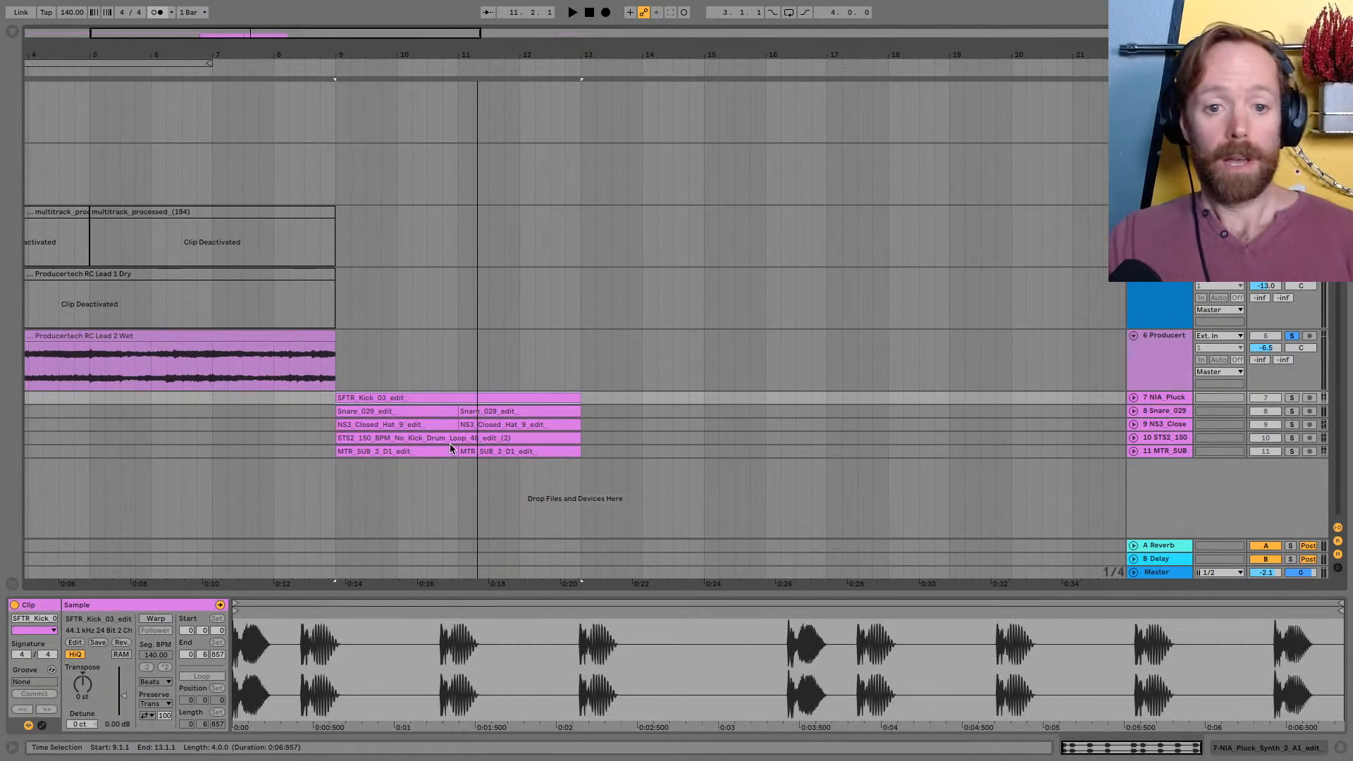
pyautogui.keyDown('shift'); pyautogui.click(492, 451); pyautogui.keyUp('shift')
pyautogui.press('super+d')
pyautogui.press('super+d')
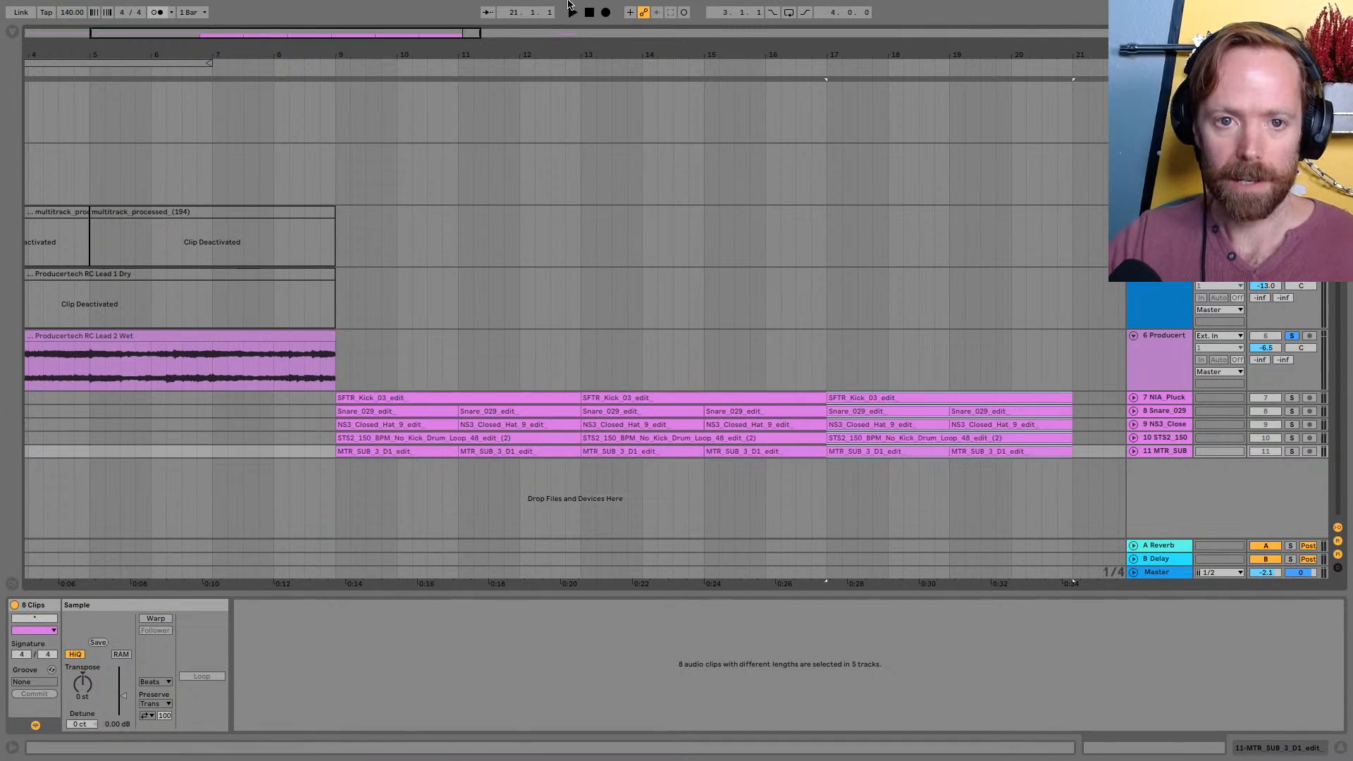
# Duplicate the four-bar drum and sub section once more to bar 25, and delete the leftover NIA_Pluck clip
pyautogui.click(528, 55)
pyautogui.moveTo(528, 53); pyautogui.dragTo(348, 51)
pyautogui.press('space')
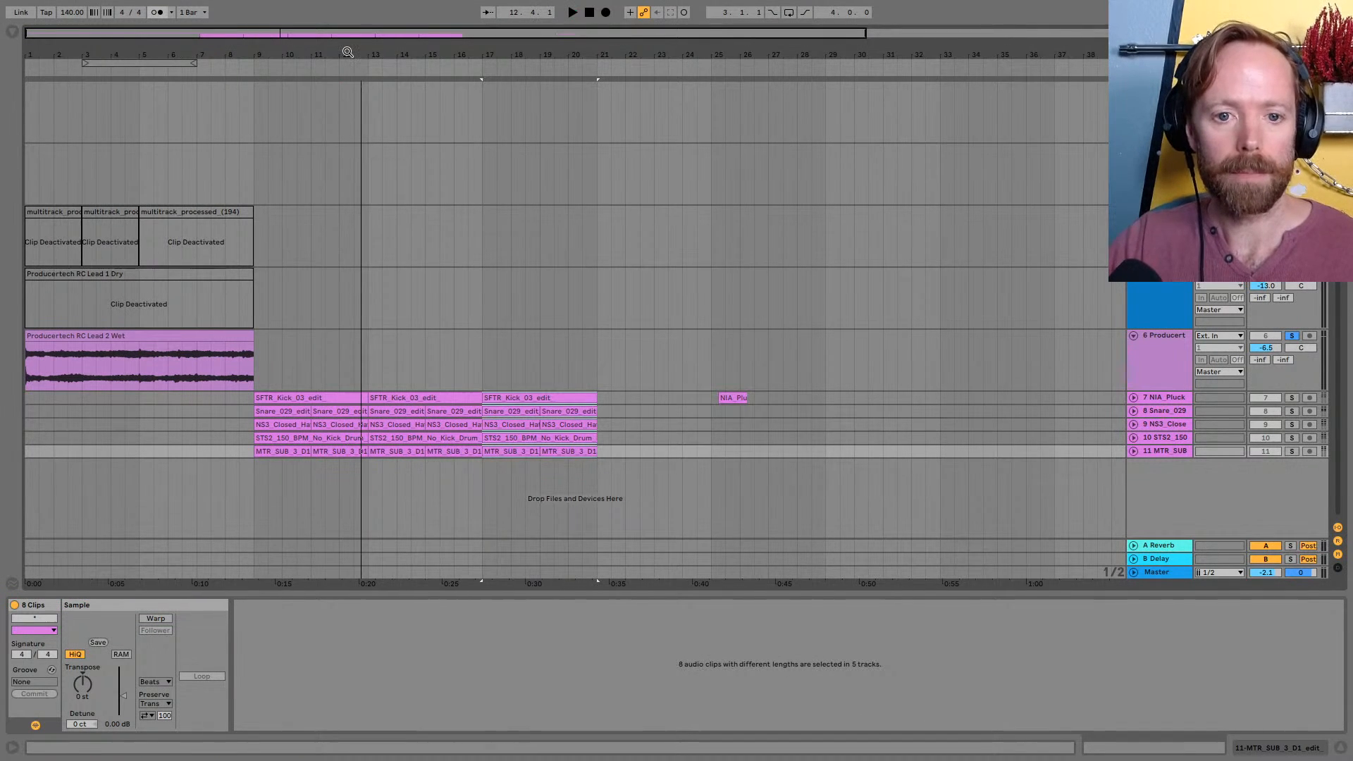
pyautogui.press('super+d')
pyautogui.click(740, 399)
pyautogui.press('Delete')
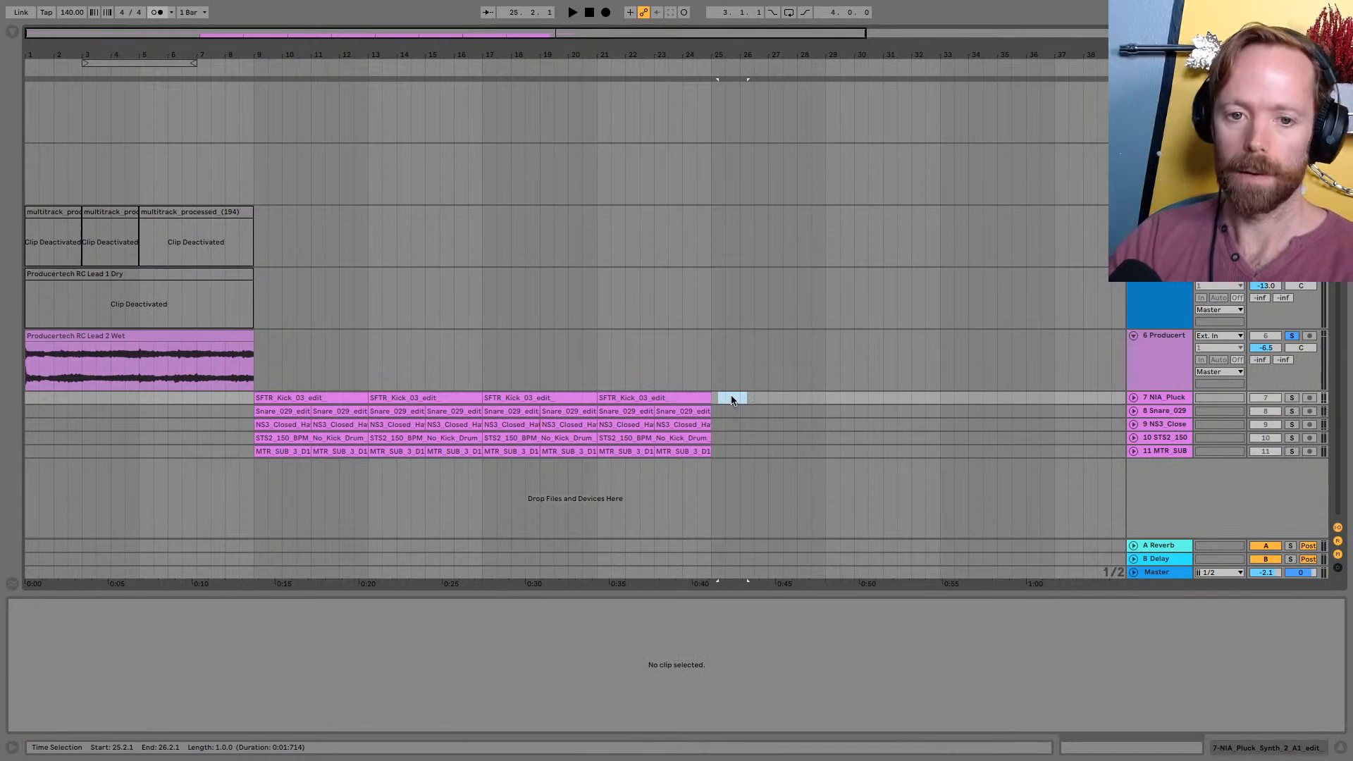
# Group the five drum and sub tracks, and play the soloed group from bar 9
pyautogui.keyDown('shift'); pyautogui.click(1165, 452); pyautogui.keyUp('shift')
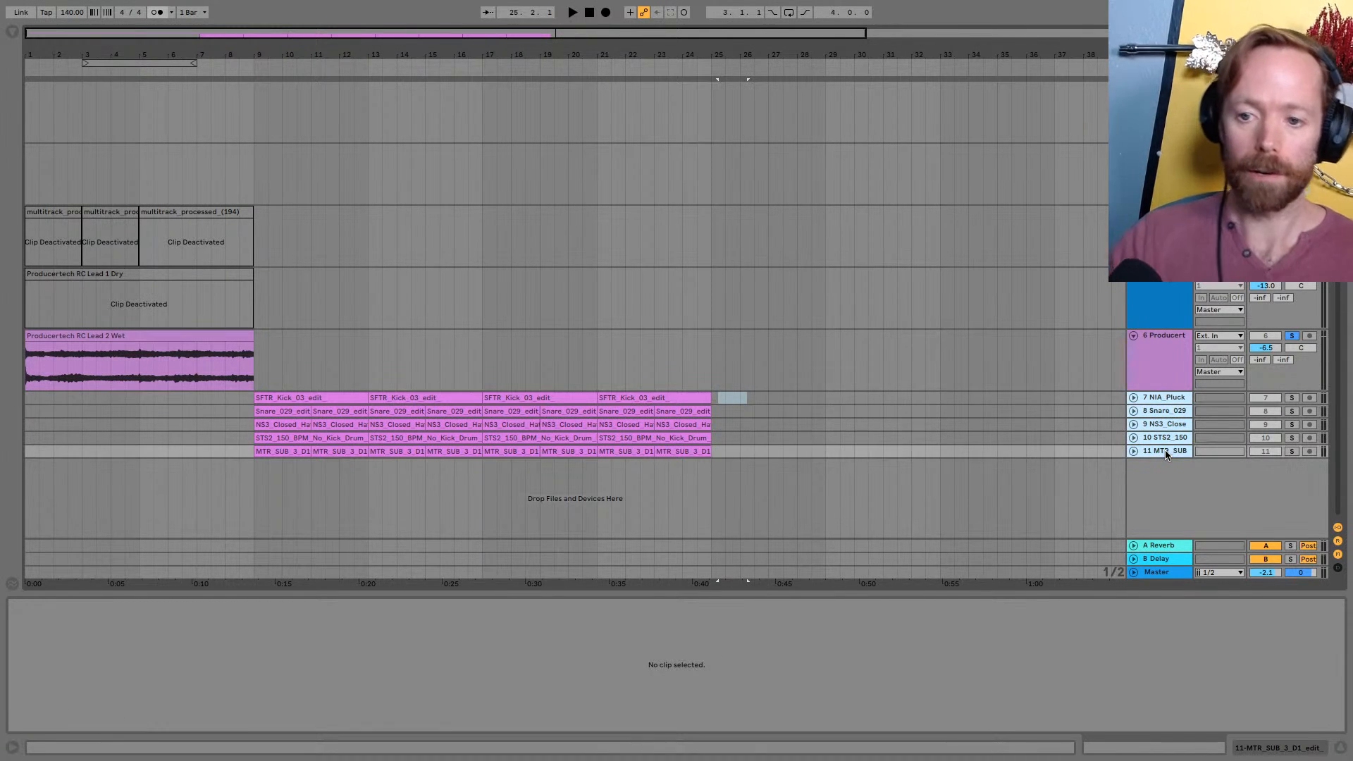
pyautogui.press('super+g')
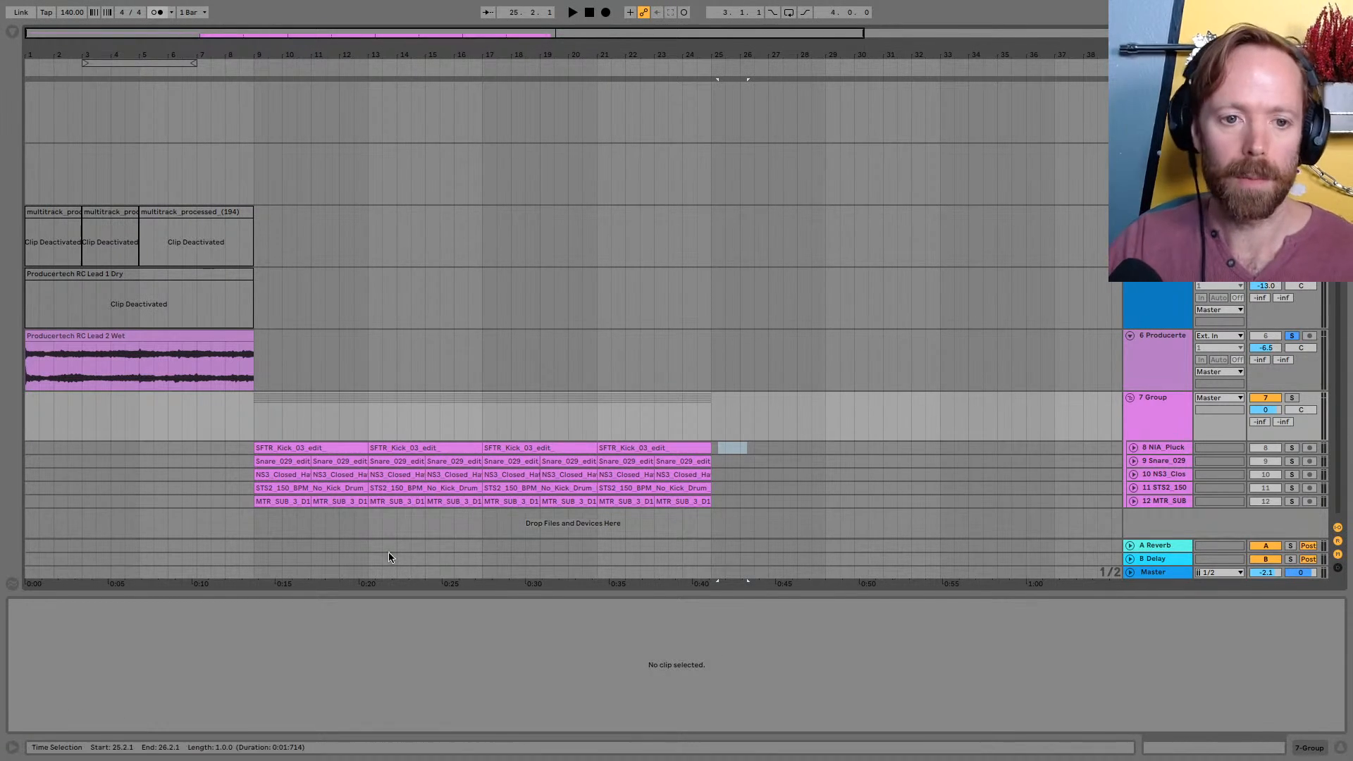
pyautogui.click(258, 414)
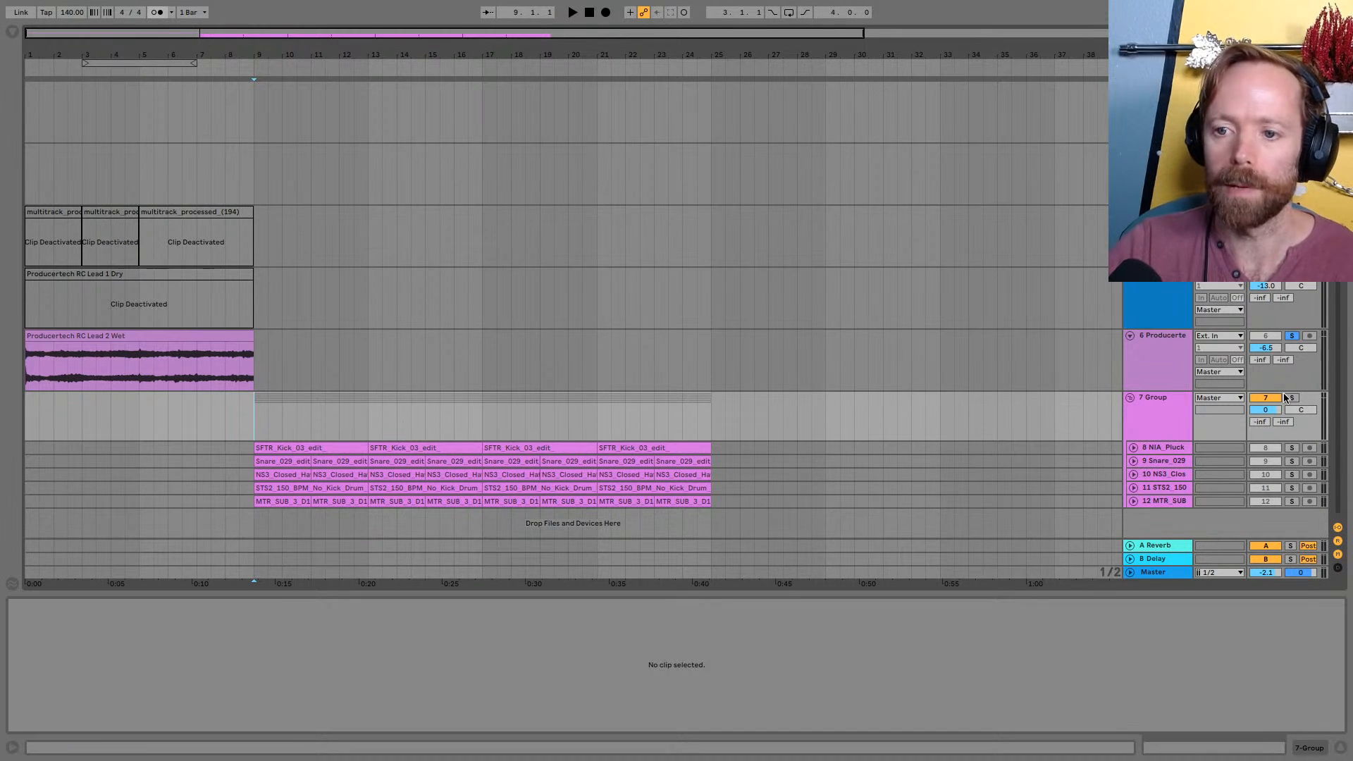
pyautogui.press('space')
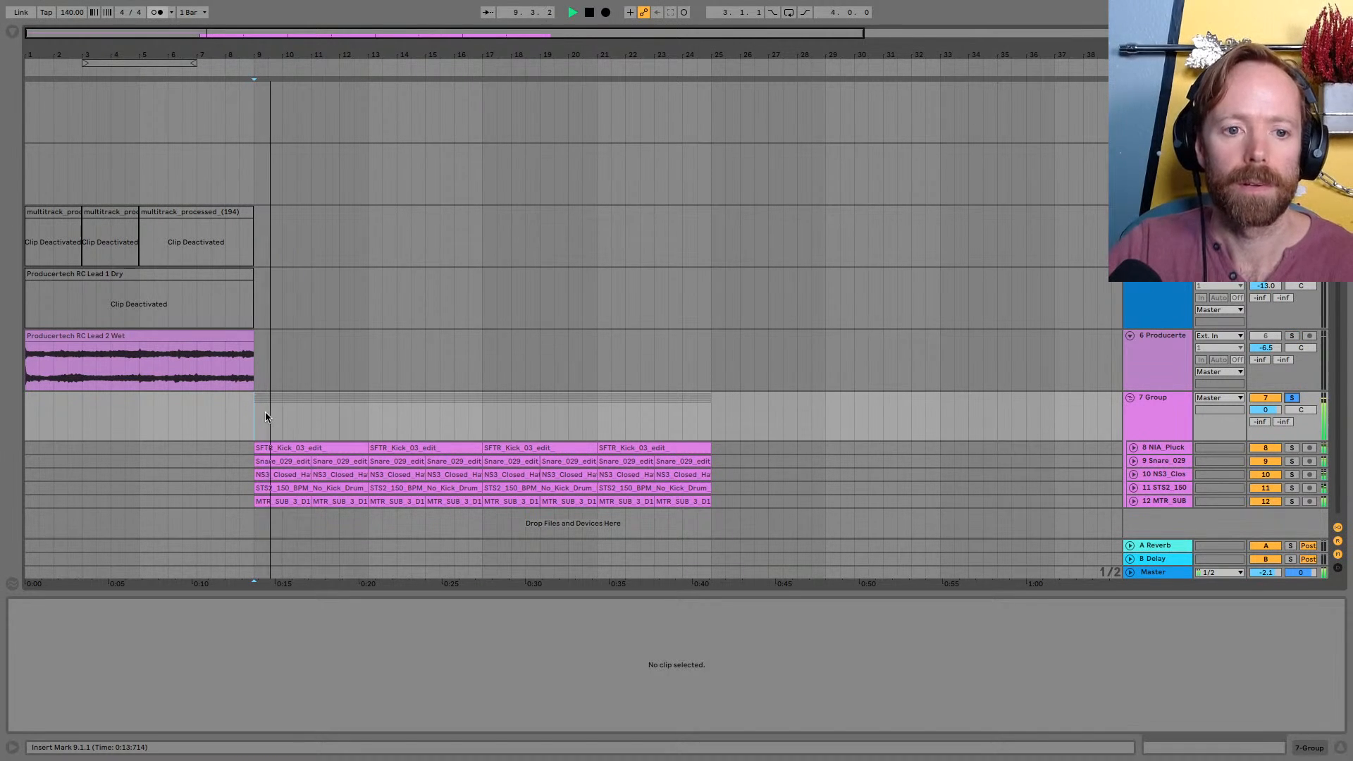
# Show the Session View mixer, lower the group's volume to -4.3 dB during playback, and stop playing
pyautogui.press('Tab')
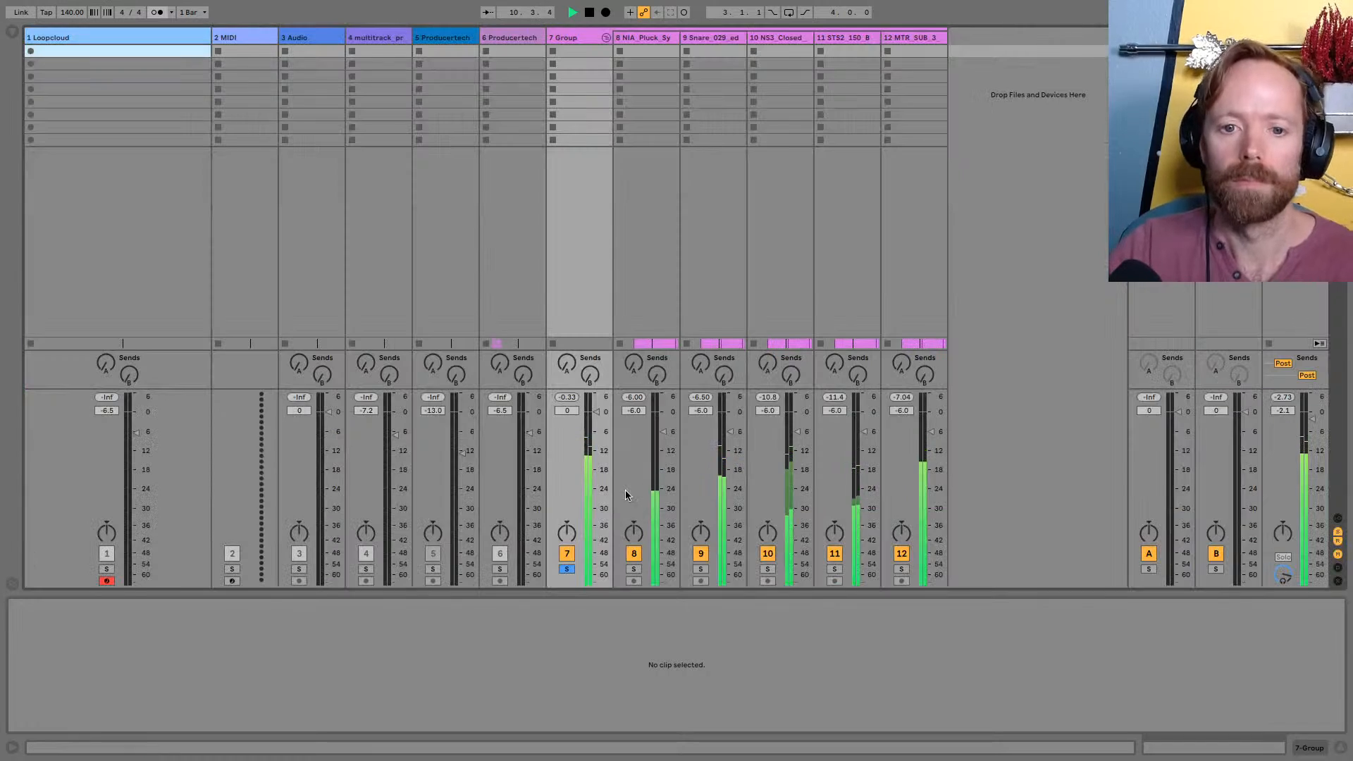
pyautogui.moveTo(595, 434); pyautogui.dragTo(591, 421)
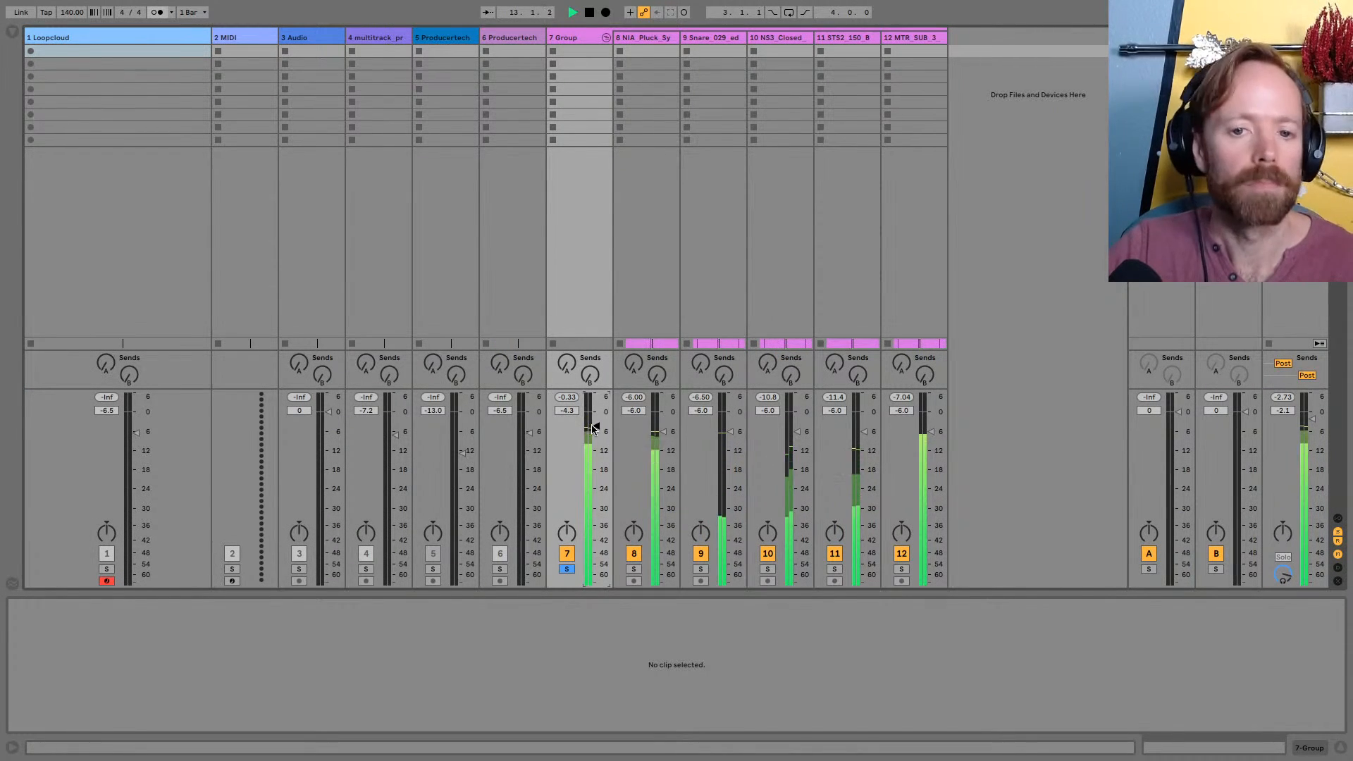
pyautogui.press('space')
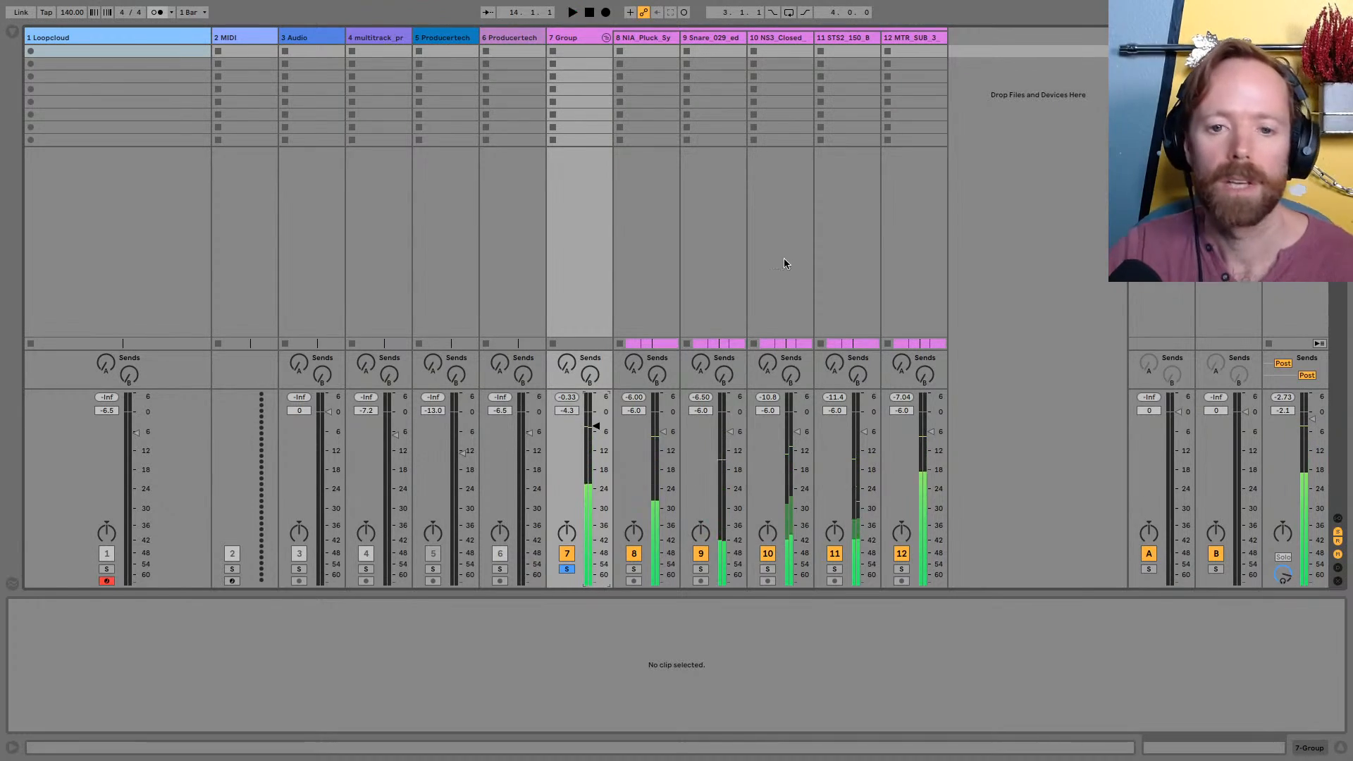
# Return to the Arrangement View and show the whole drum and sub section up to bar 25
pyautogui.press('super+Tab')
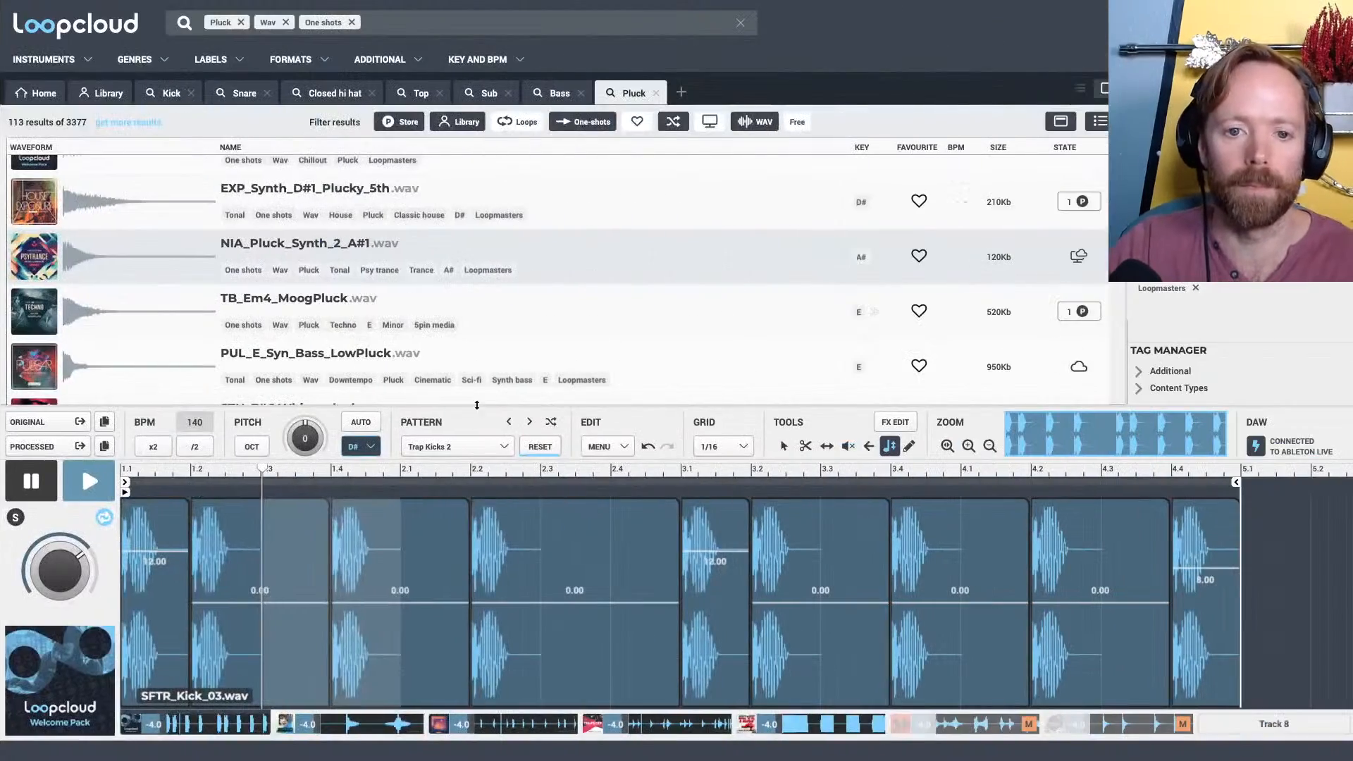
pyautogui.press('super+Tab')
pyautogui.press('Tab')
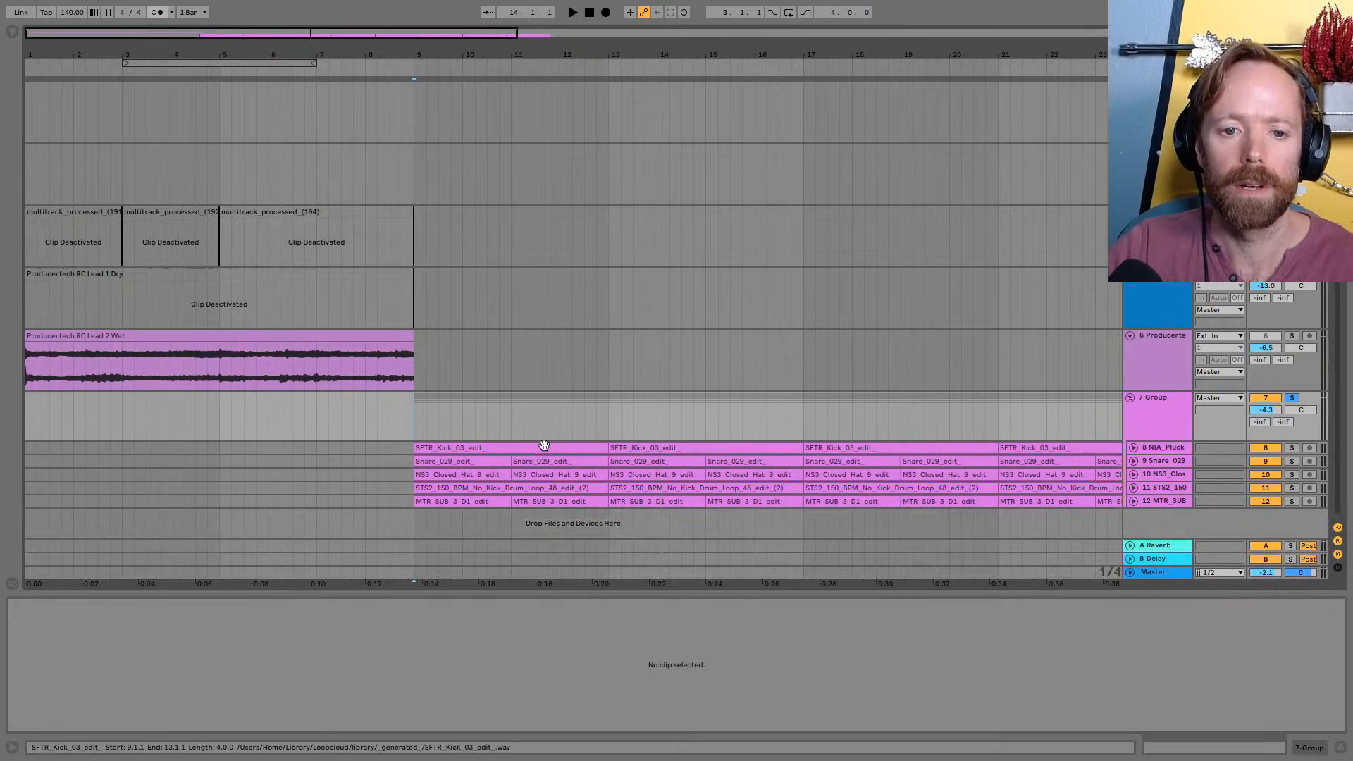
pyautogui.moveTo(571, 50); pyautogui.dragTo(570, 30)
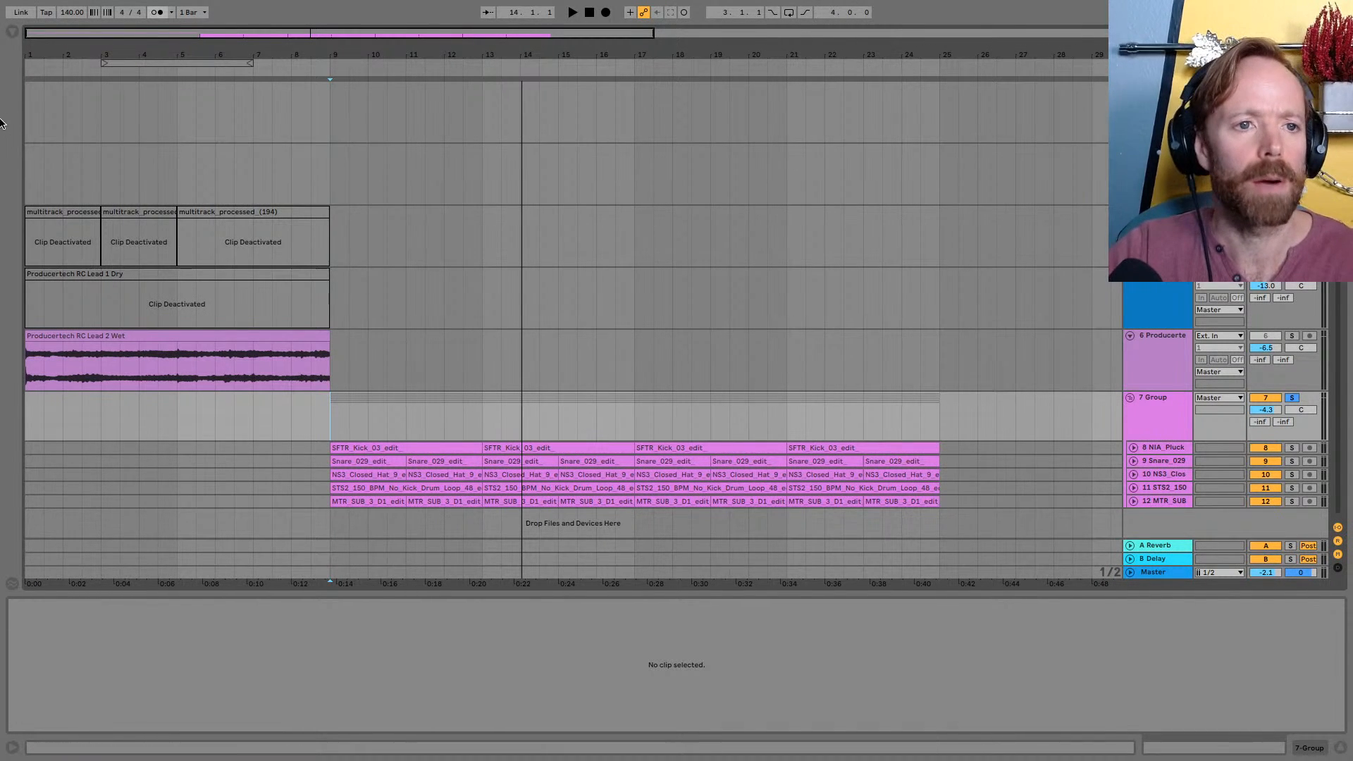
# Place Producertech RC Vocal Wet.wav from the remix competition's VOCAL stems on a new audio track just before bar 9
pyautogui.press('super+alt+b')
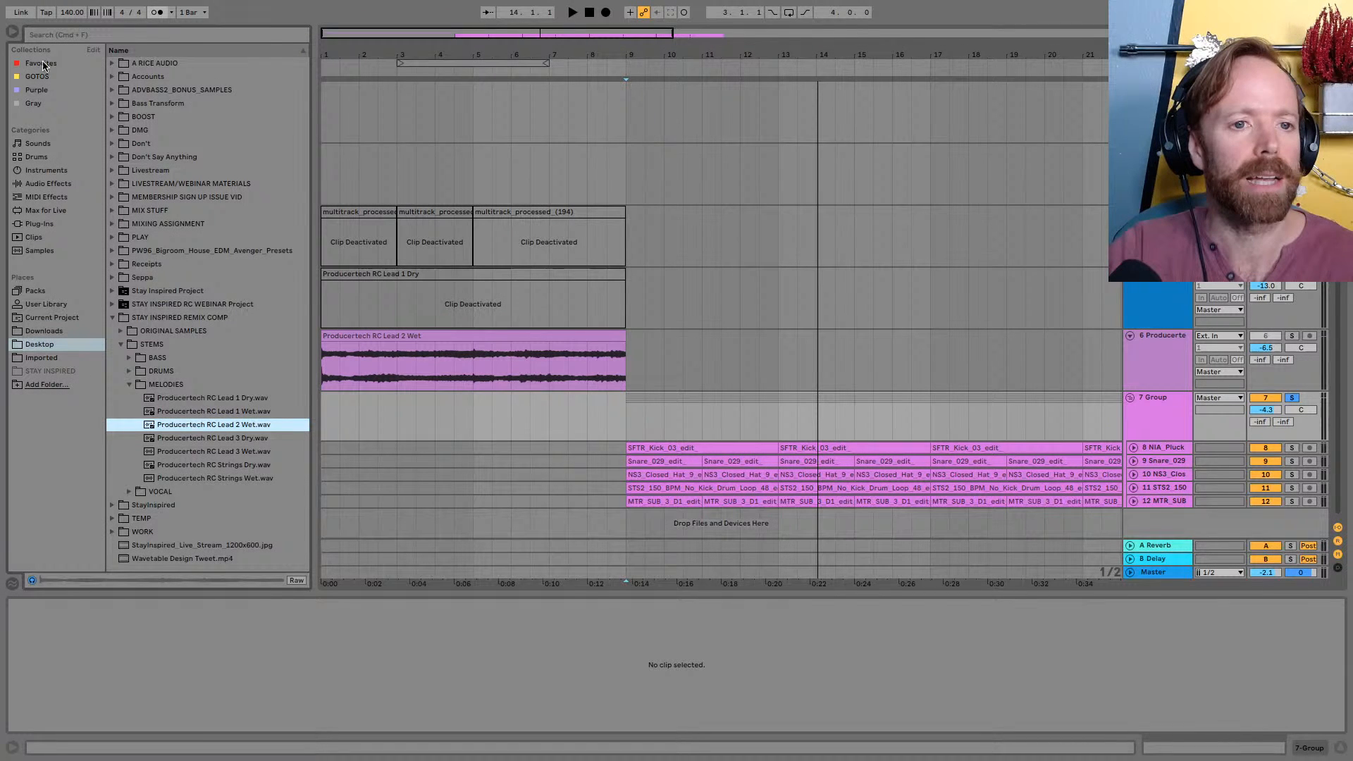
pyautogui.click(168, 384)
pyautogui.click(205, 397)
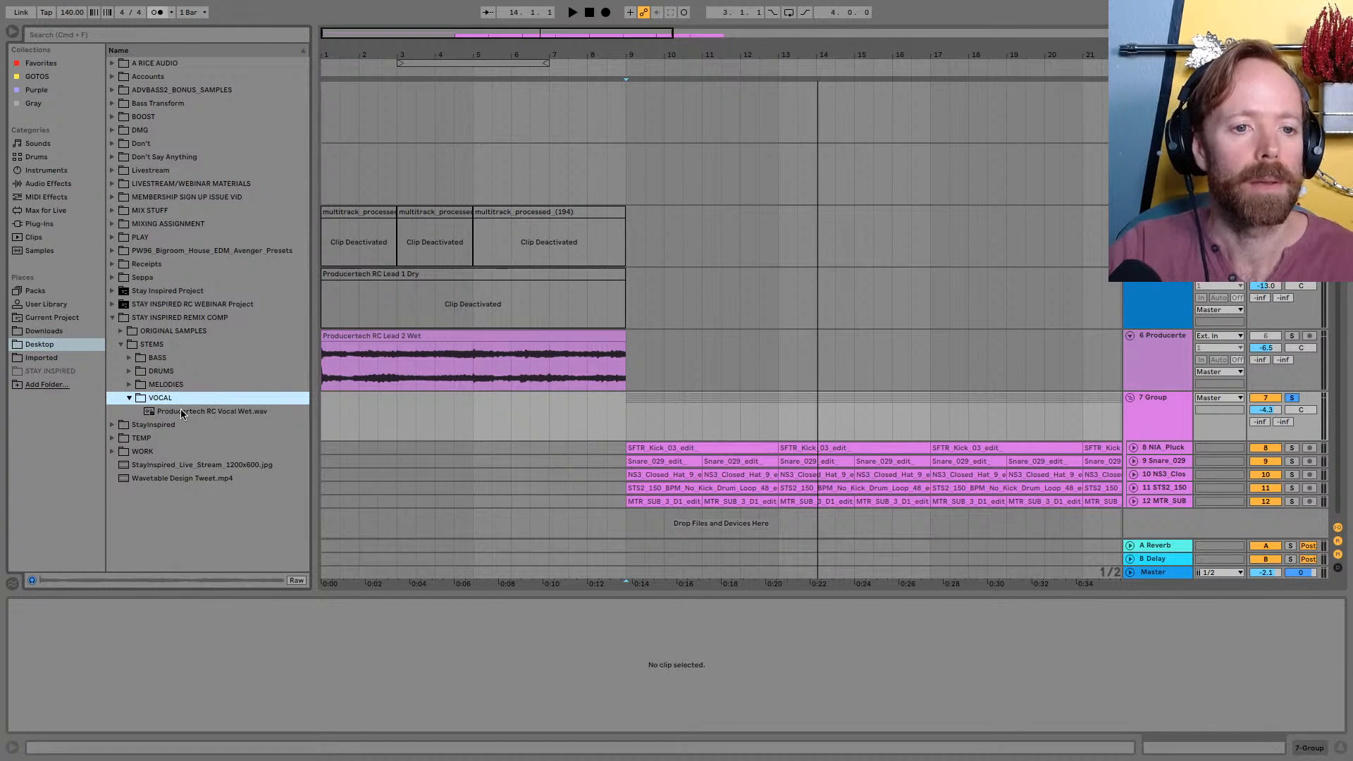
pyautogui.click(122, 331)
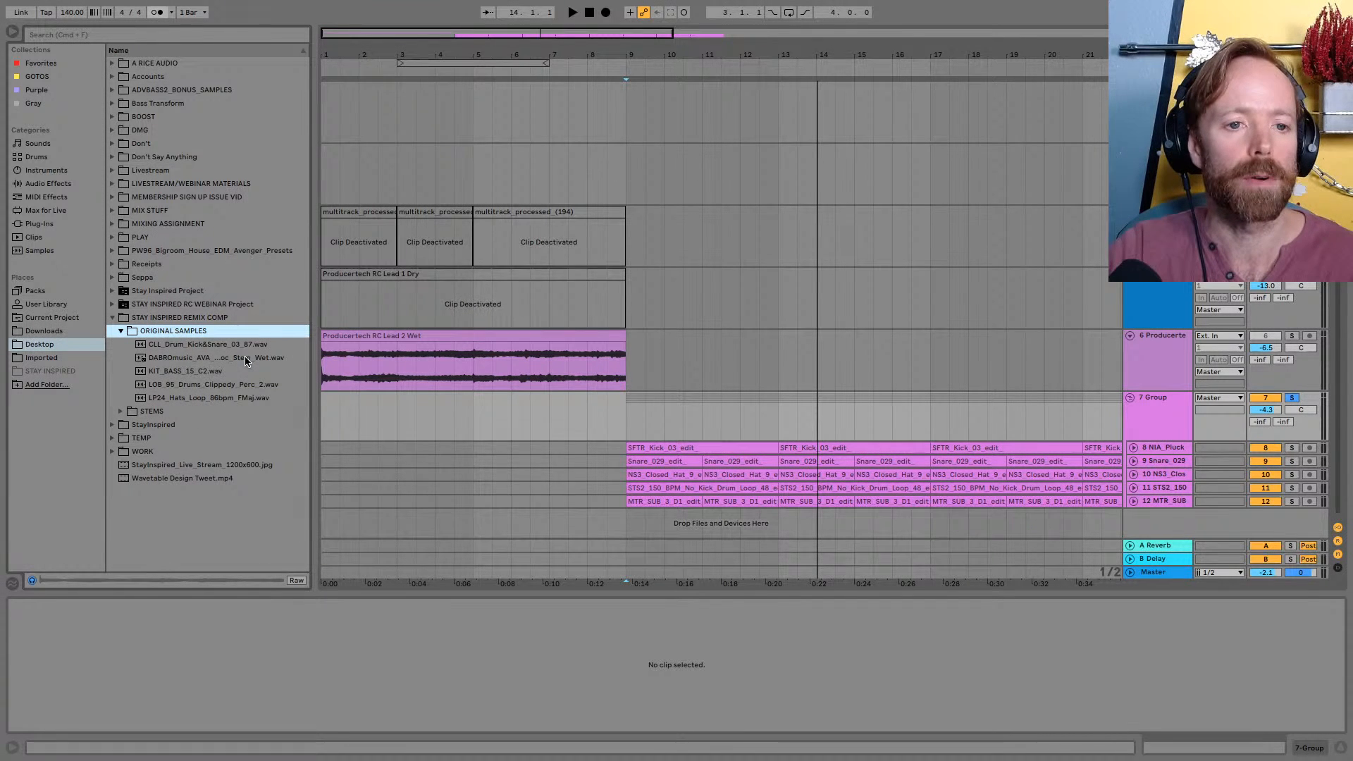
pyautogui.click(153, 412)
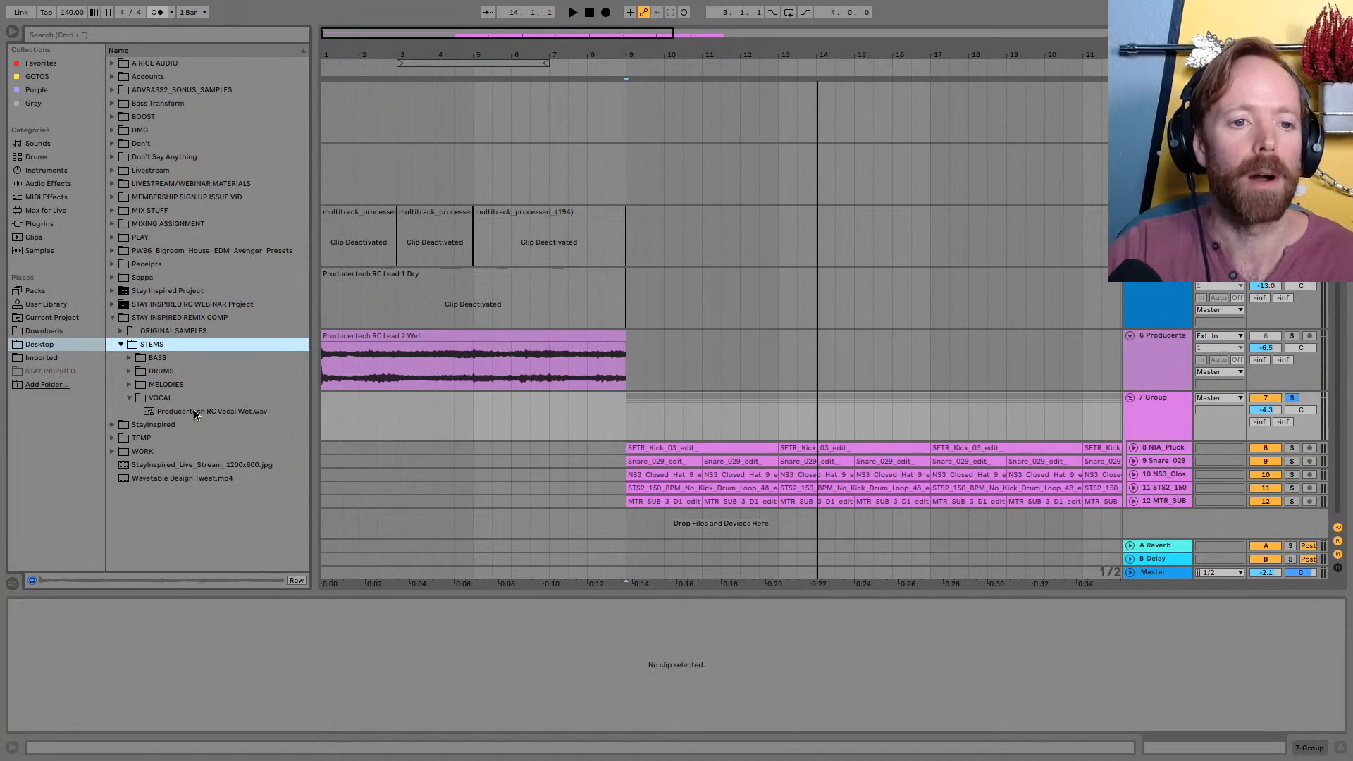
pyautogui.moveTo(193, 411); pyautogui.dragTo(598, 523)
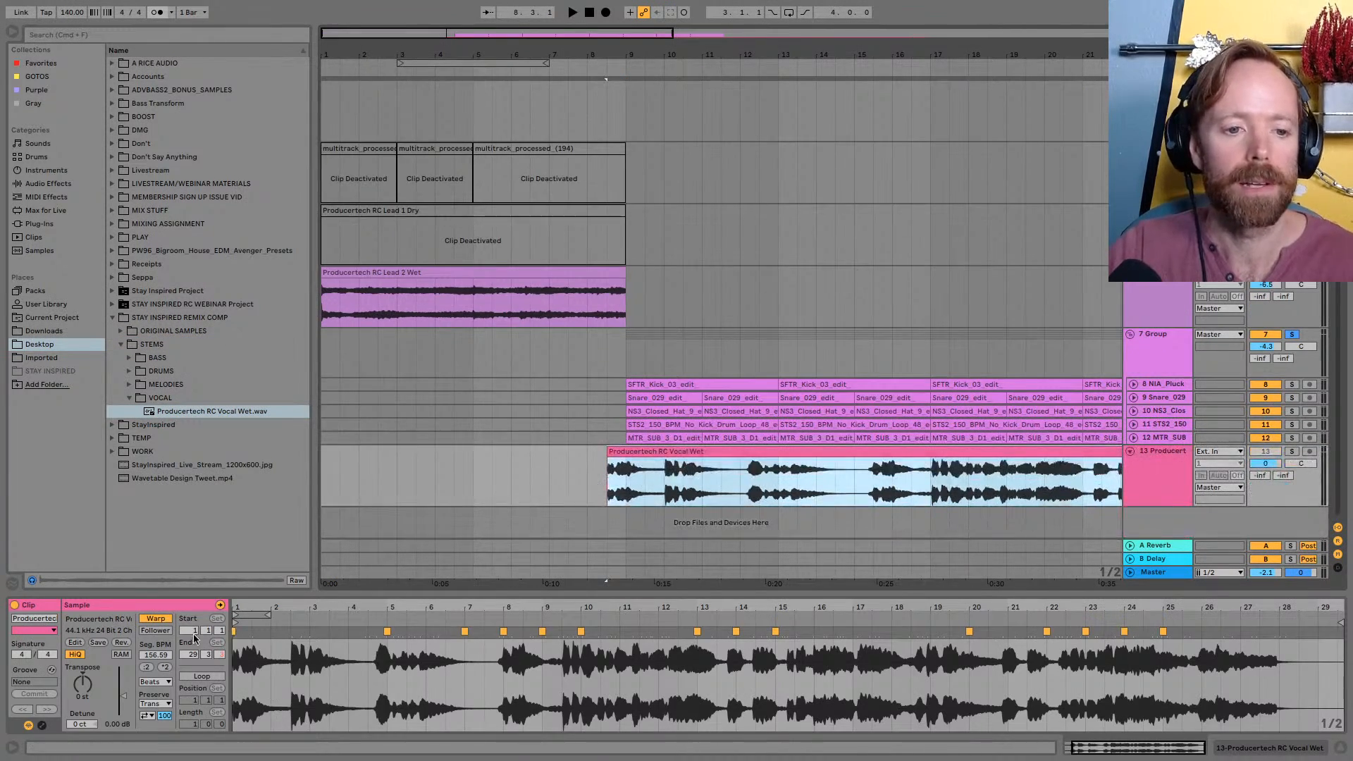
# Reset the vocal clip's warping by switching Warp off and on, and set its warp mode to Complex
pyautogui.click(156, 619)
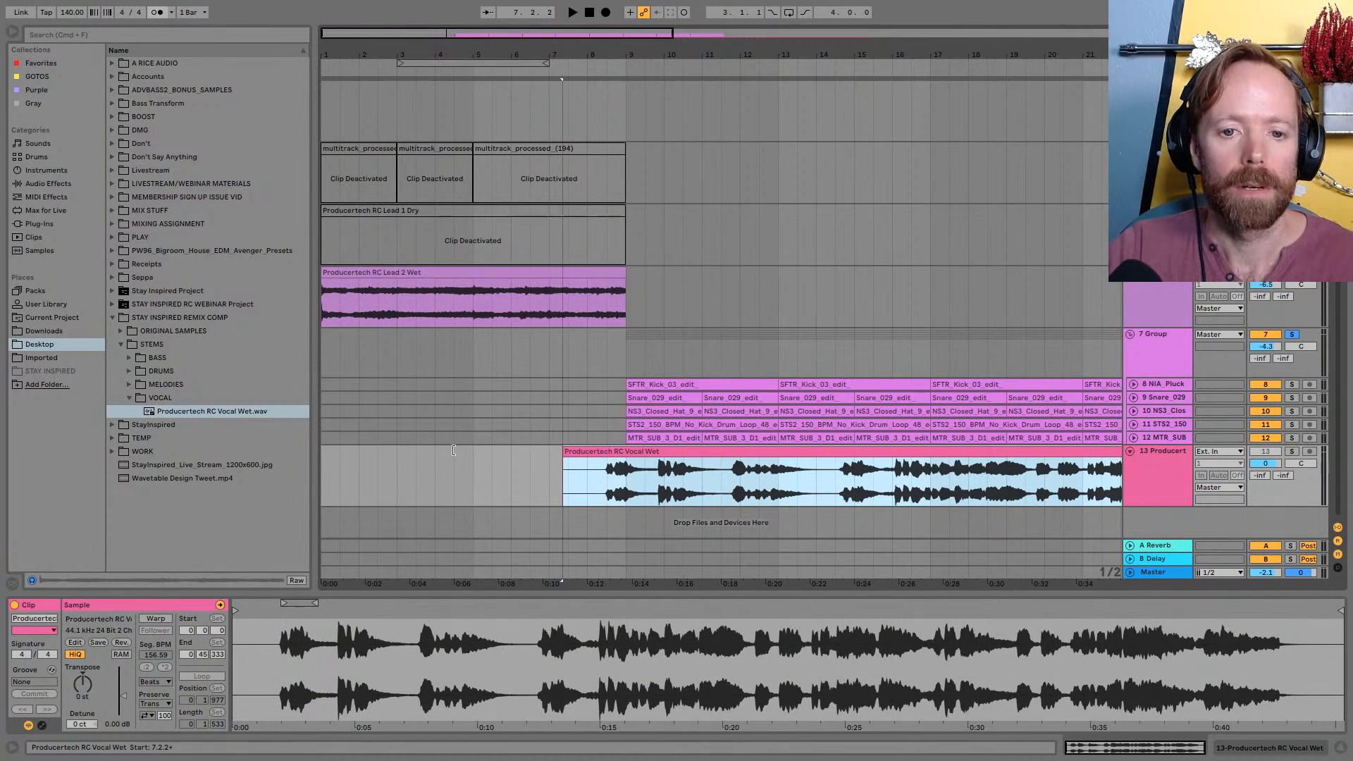
pyautogui.moveTo(599, 56); pyautogui.dragTo(421, 56)
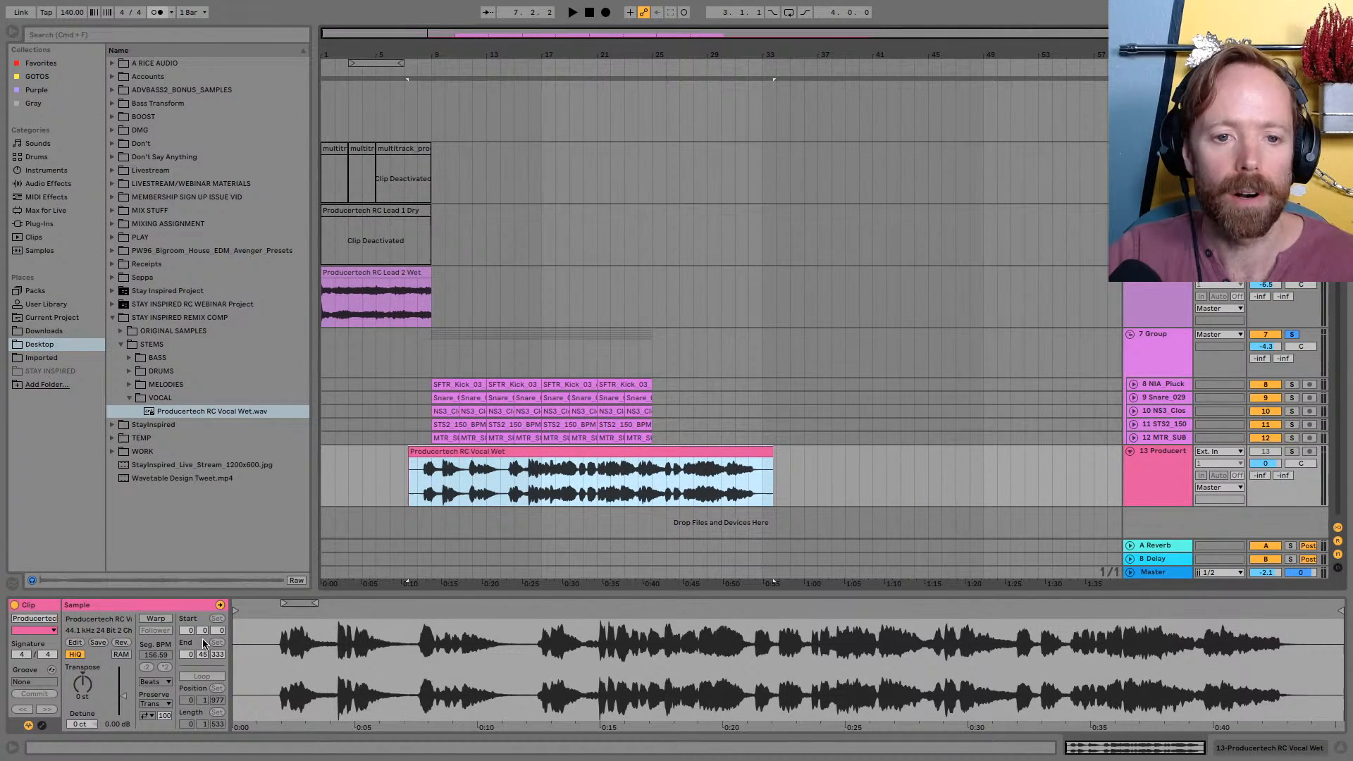
pyautogui.click(156, 618)
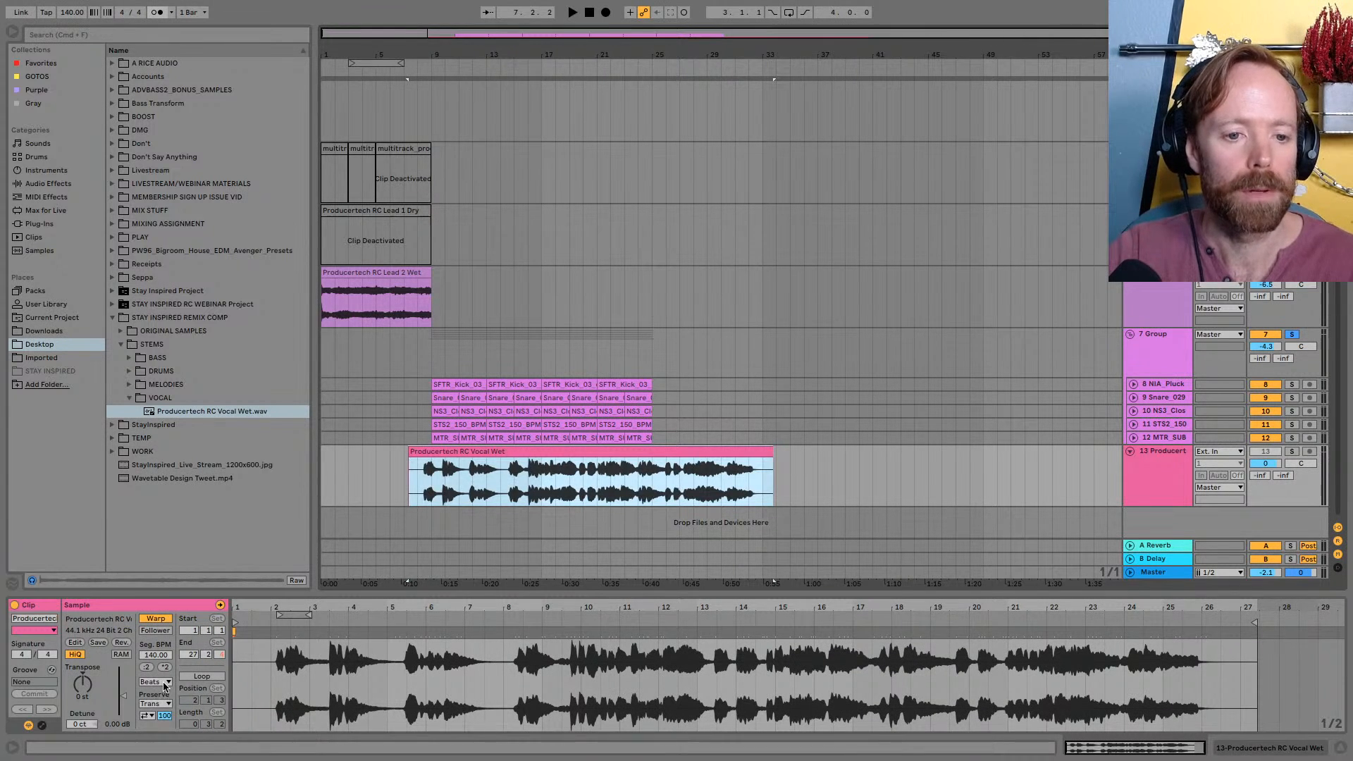
pyautogui.click(164, 683)
pyautogui.click(159, 737)
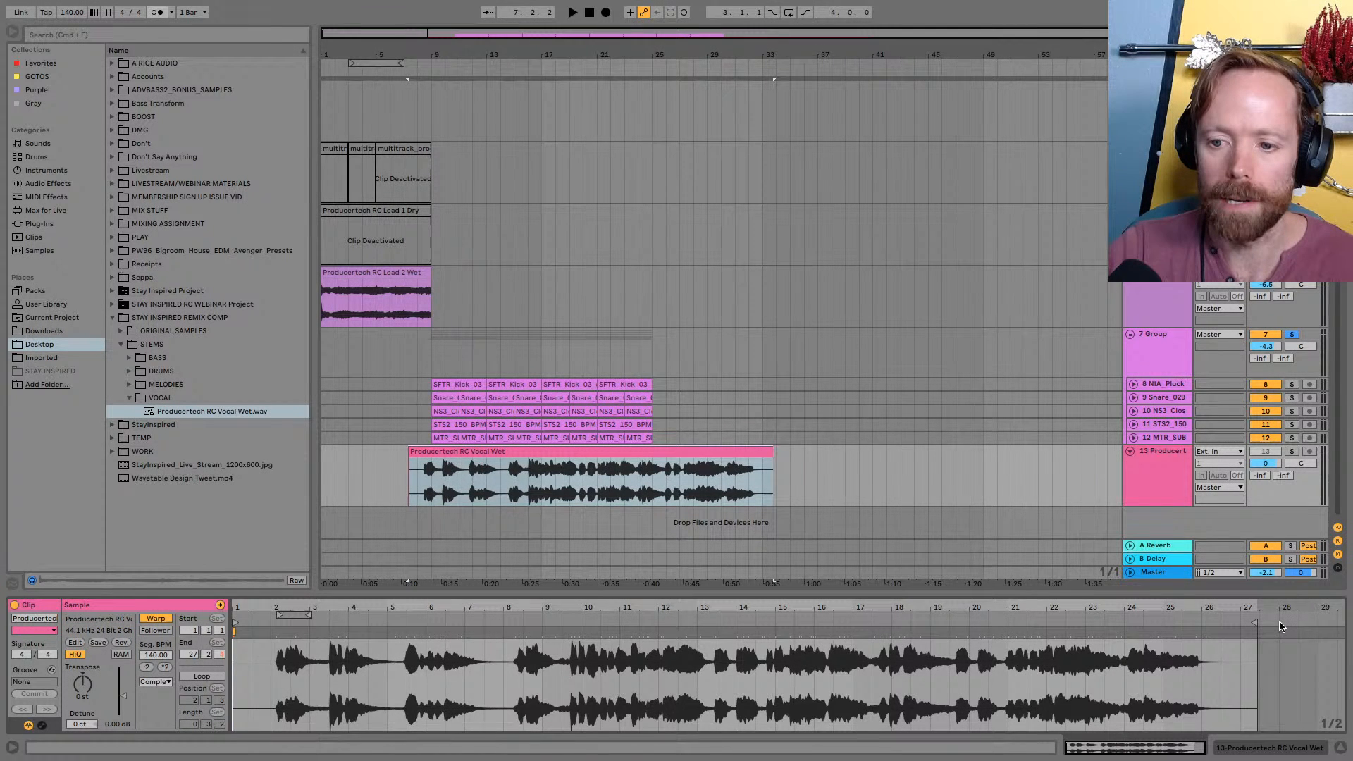
# Stretch the vocal sample with a warp marker at its end so it finishes at bar 35, at a 180 BPM segment tempo
pyautogui.moveTo(1255, 623)
pyautogui.mouseDown()
pyautogui.moveTo(1339, 624)
pyautogui.moveTo(1147, 604)
pyautogui.moveTo(1173, 647)
pyautogui.moveTo(1162, 594)
pyautogui.moveTo(1067, 564)
pyautogui.moveTo(1067, 522)
pyautogui.mouseUp()
pyautogui.doubleClick(1172, 633)
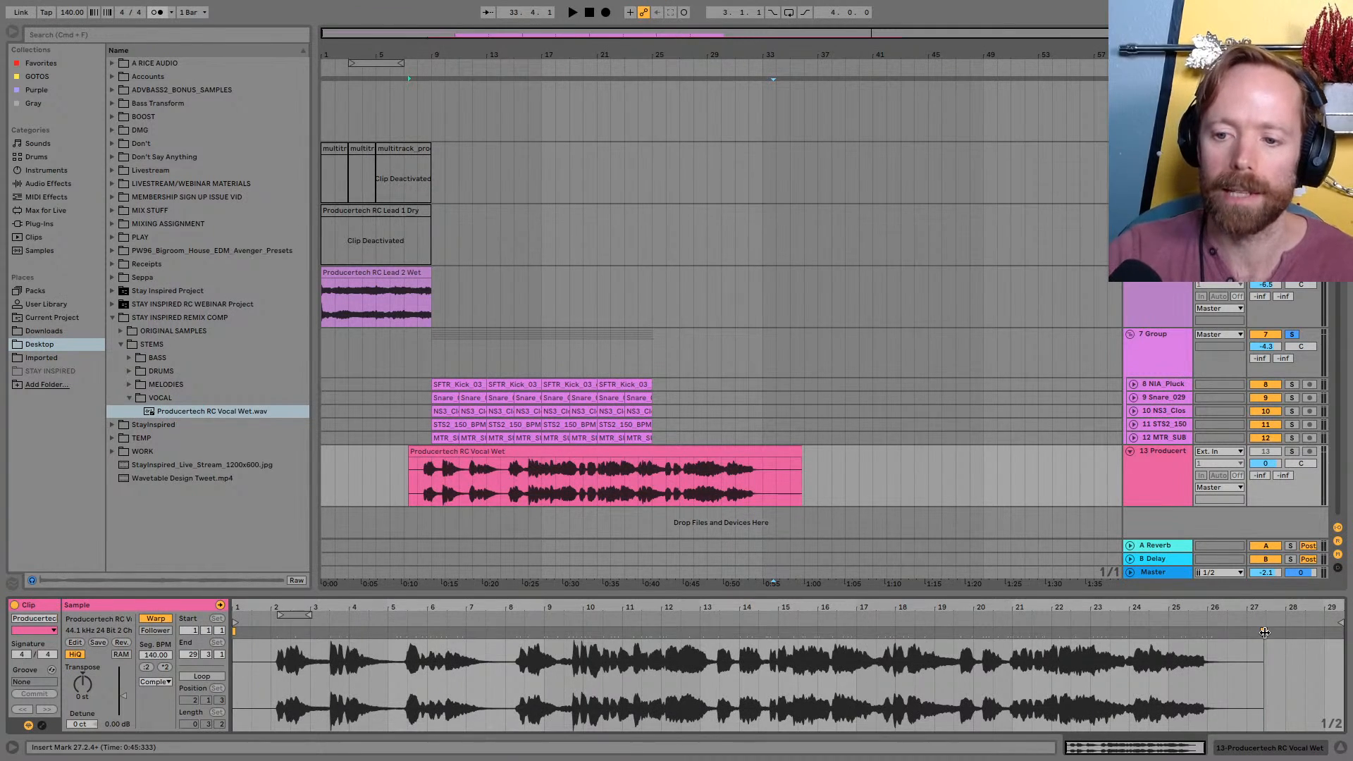
pyautogui.moveTo(1264, 632)
pyautogui.mouseDown()
pyautogui.moveTo(1351, 632)
pyautogui.moveTo(1057, 632)
pyautogui.moveTo(1021, 592)
pyautogui.moveTo(1143, 633)
pyautogui.mouseUp()
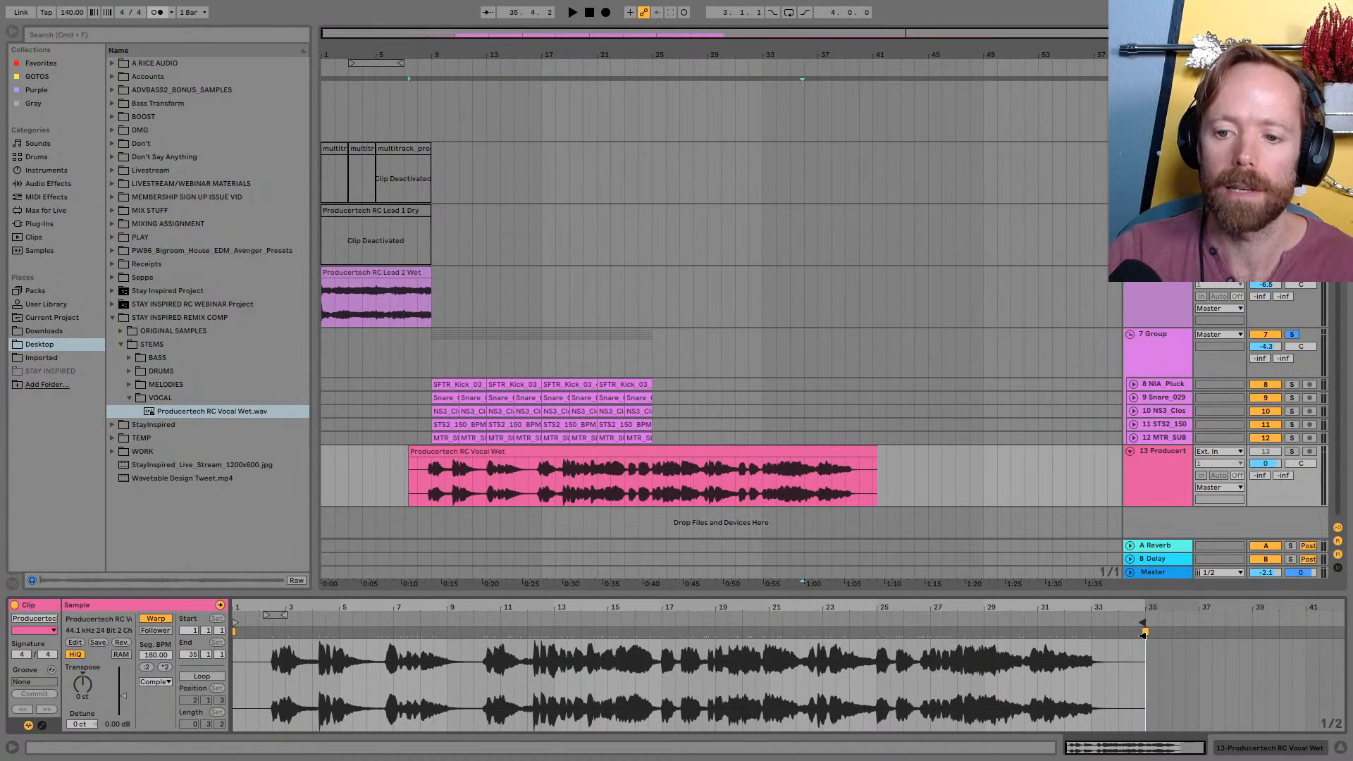
pyautogui.doubleClick(1035, 604)
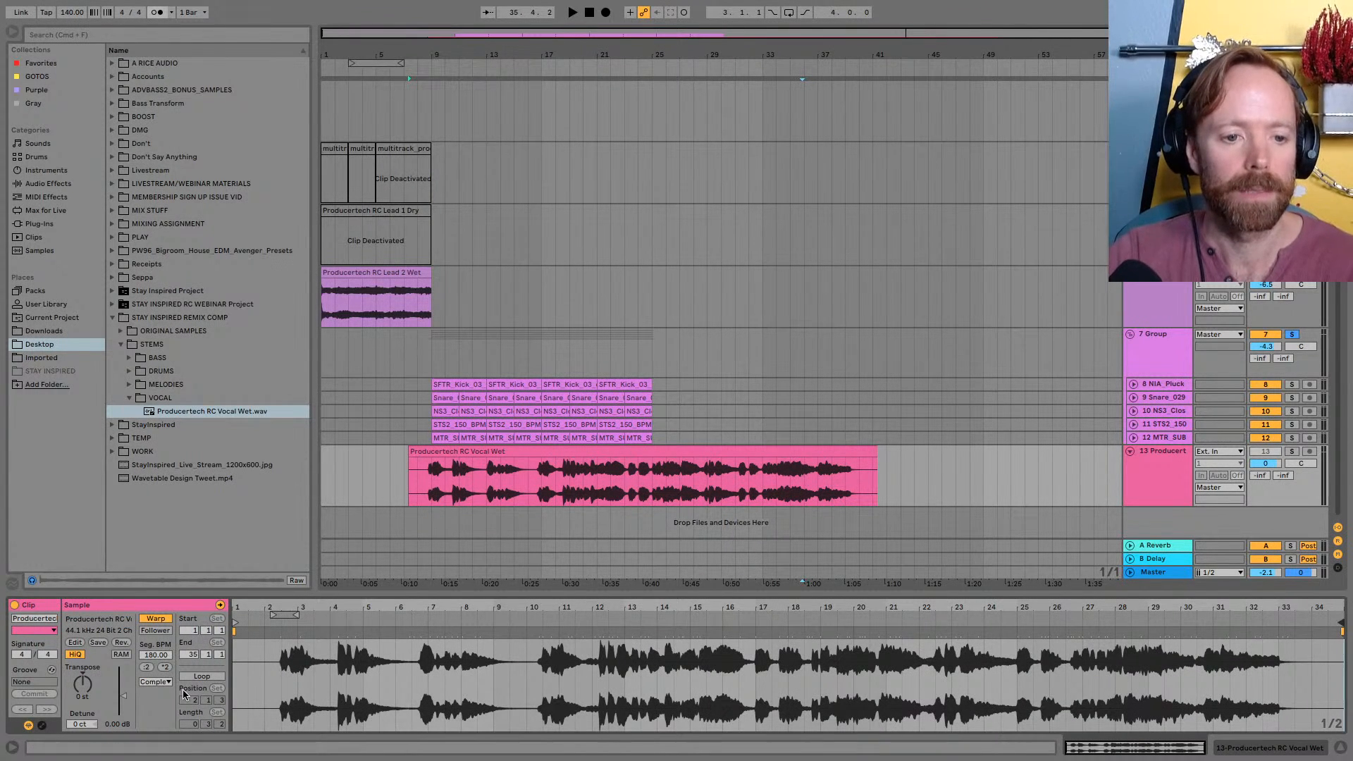
# Solo the vocal track, lower its volume to -11.8 dB, and play it
pyautogui.press('space')
pyautogui.press('space')
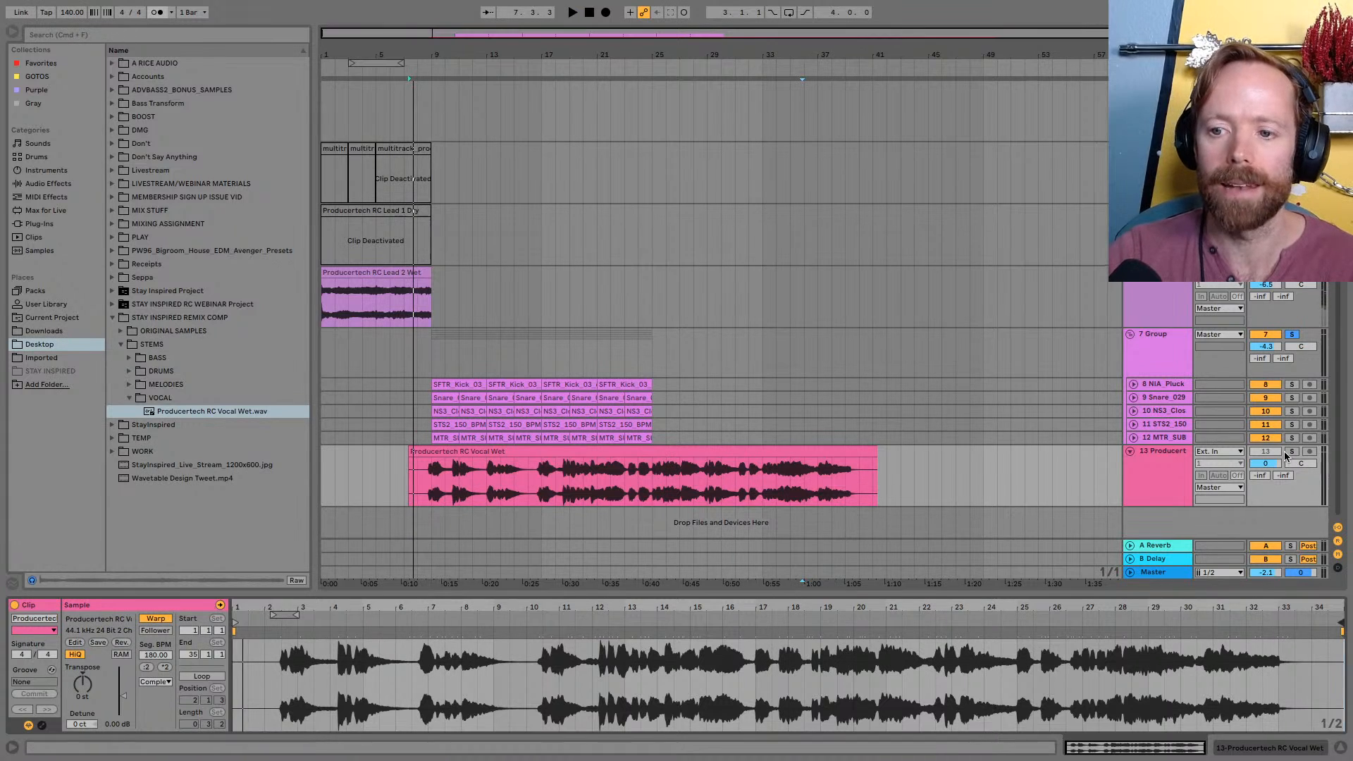
pyautogui.click(1291, 453)
pyautogui.press('Tab')
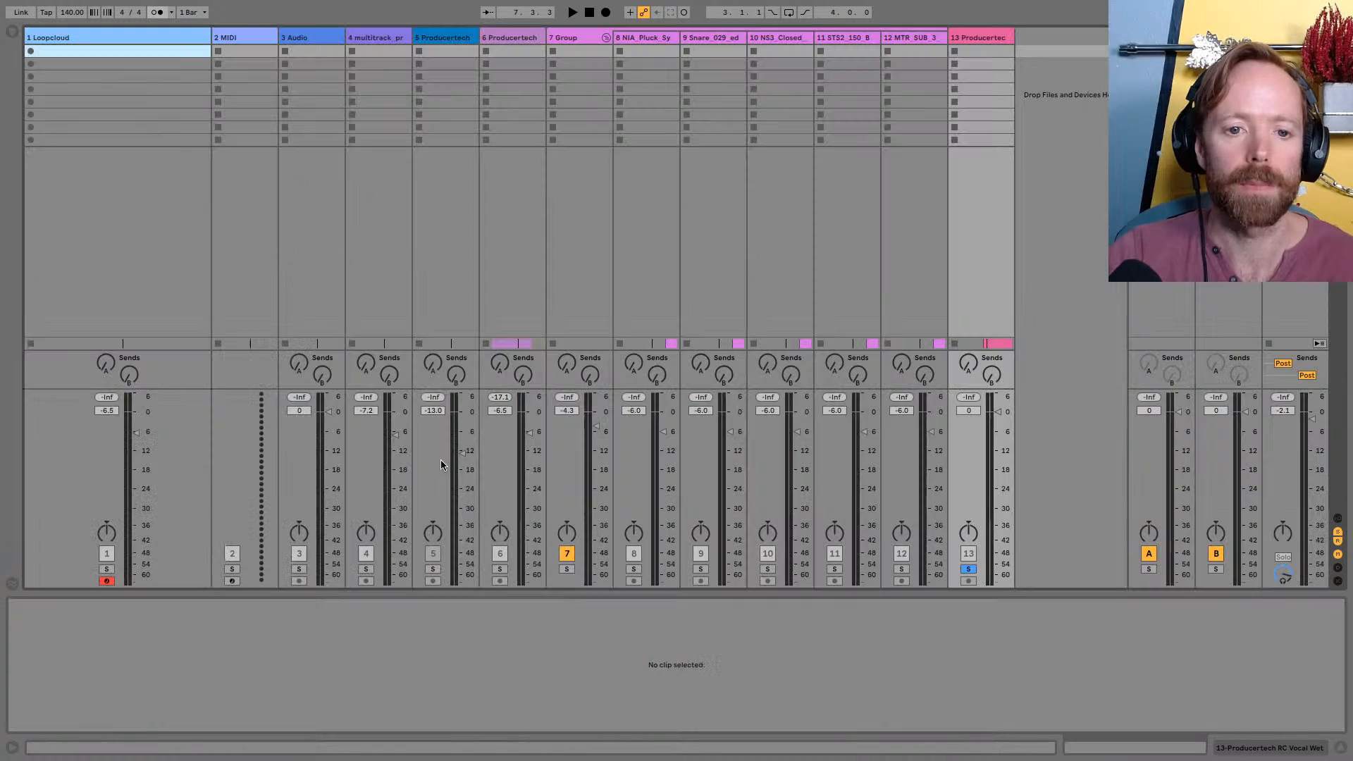
pyautogui.press('Tab')
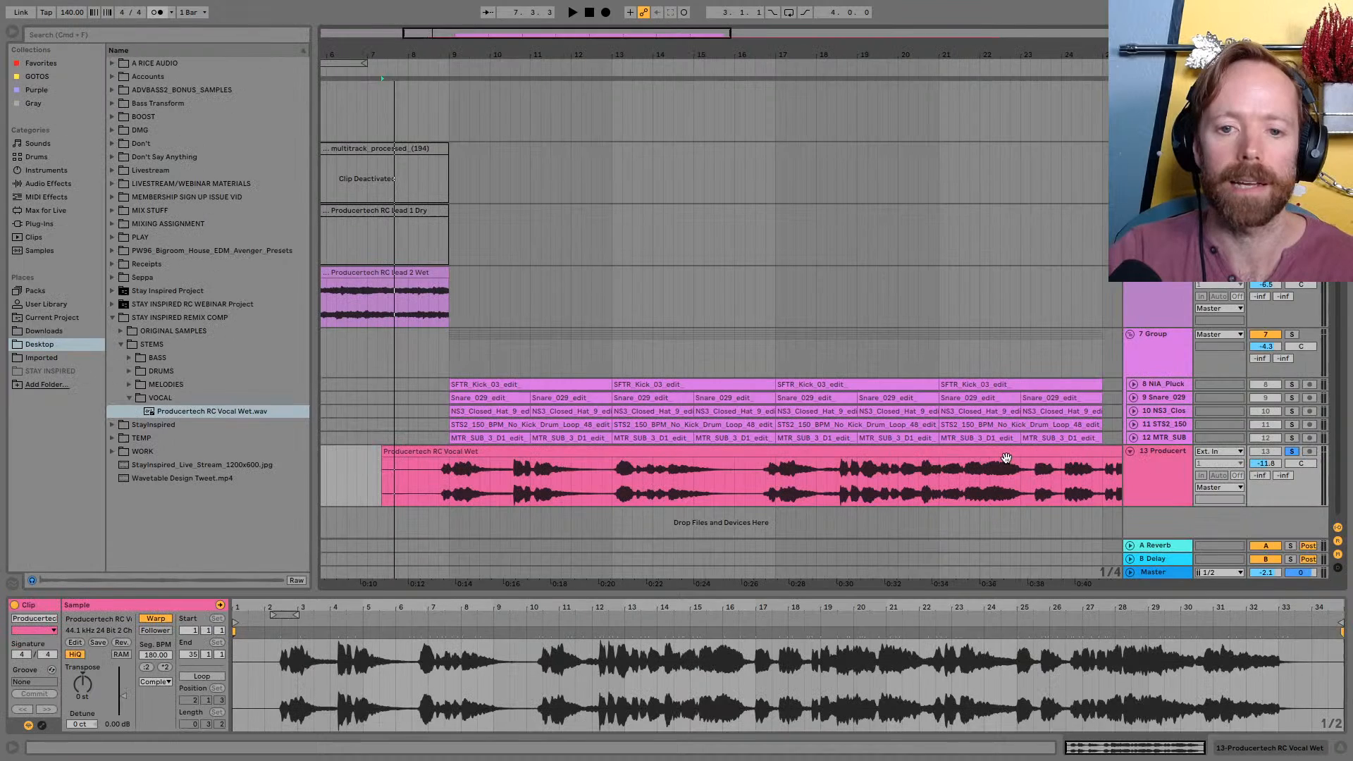
pyautogui.press('space')
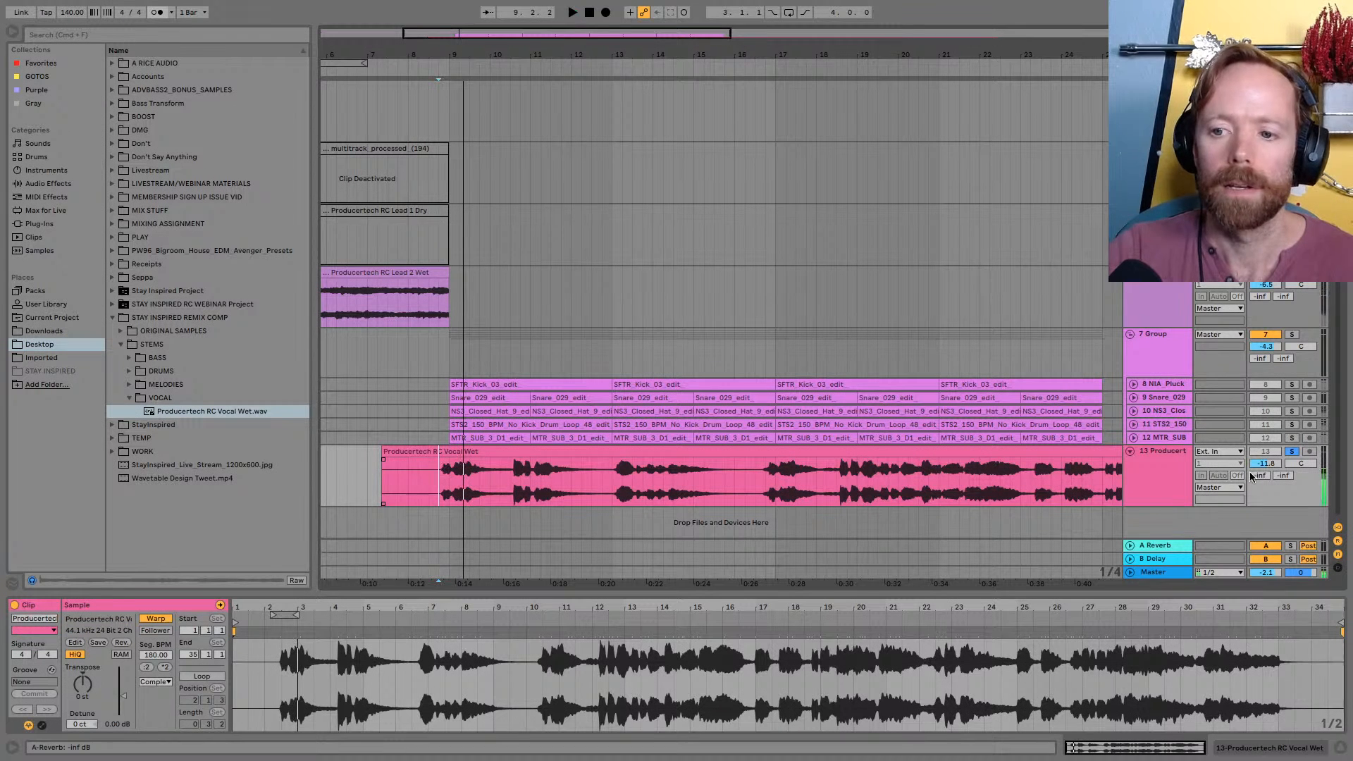
# Unsolo the vocal track and move its clip to start at bar 7
pyautogui.click(1293, 453)
pyautogui.press('space')
# Listen to the vocal against the lead and drums from bars 7, 8 and 9
pyautogui.press('space')
pyautogui.moveTo(487, 67); pyautogui.dragTo(750, 124)
pyautogui.moveTo(589, 453); pyautogui.dragTo(571, 453)
pyautogui.click(620, 470)
pyautogui.press('space')
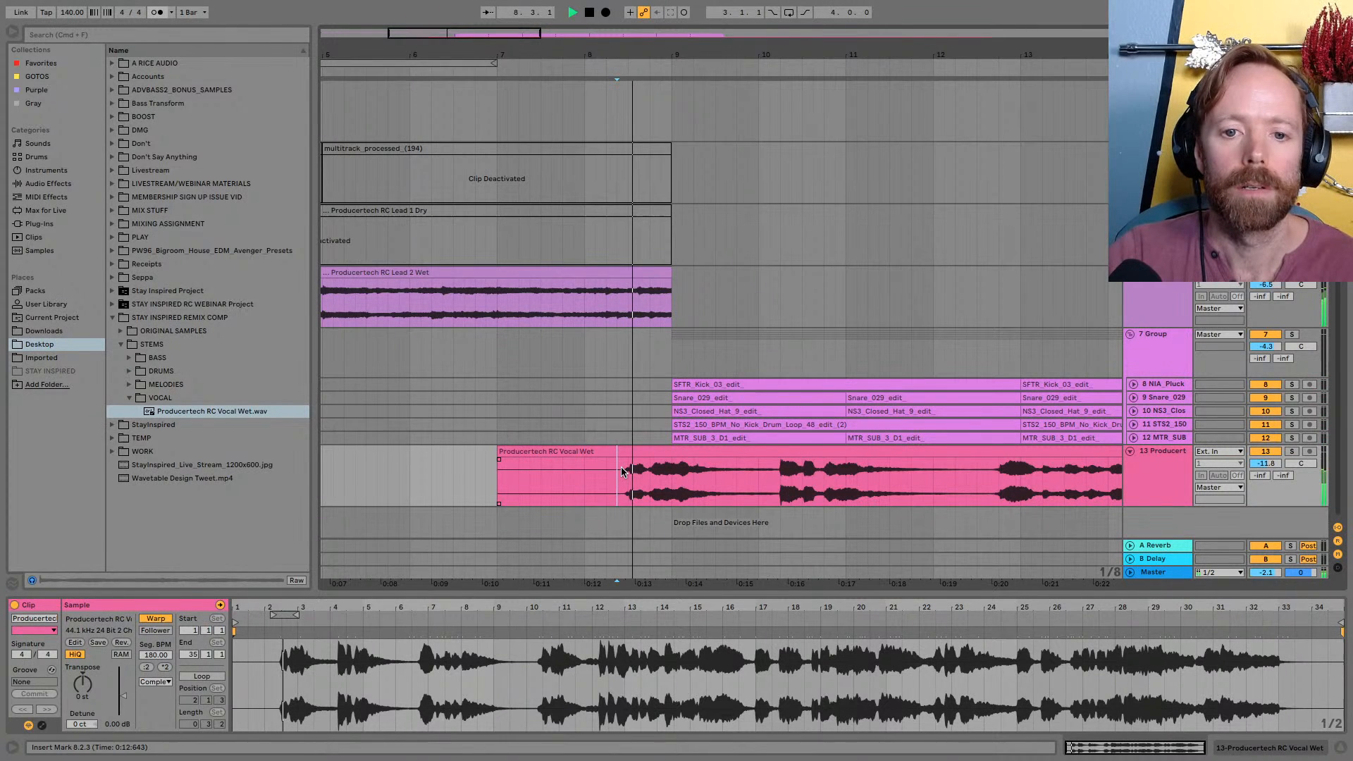
pyautogui.press('-')
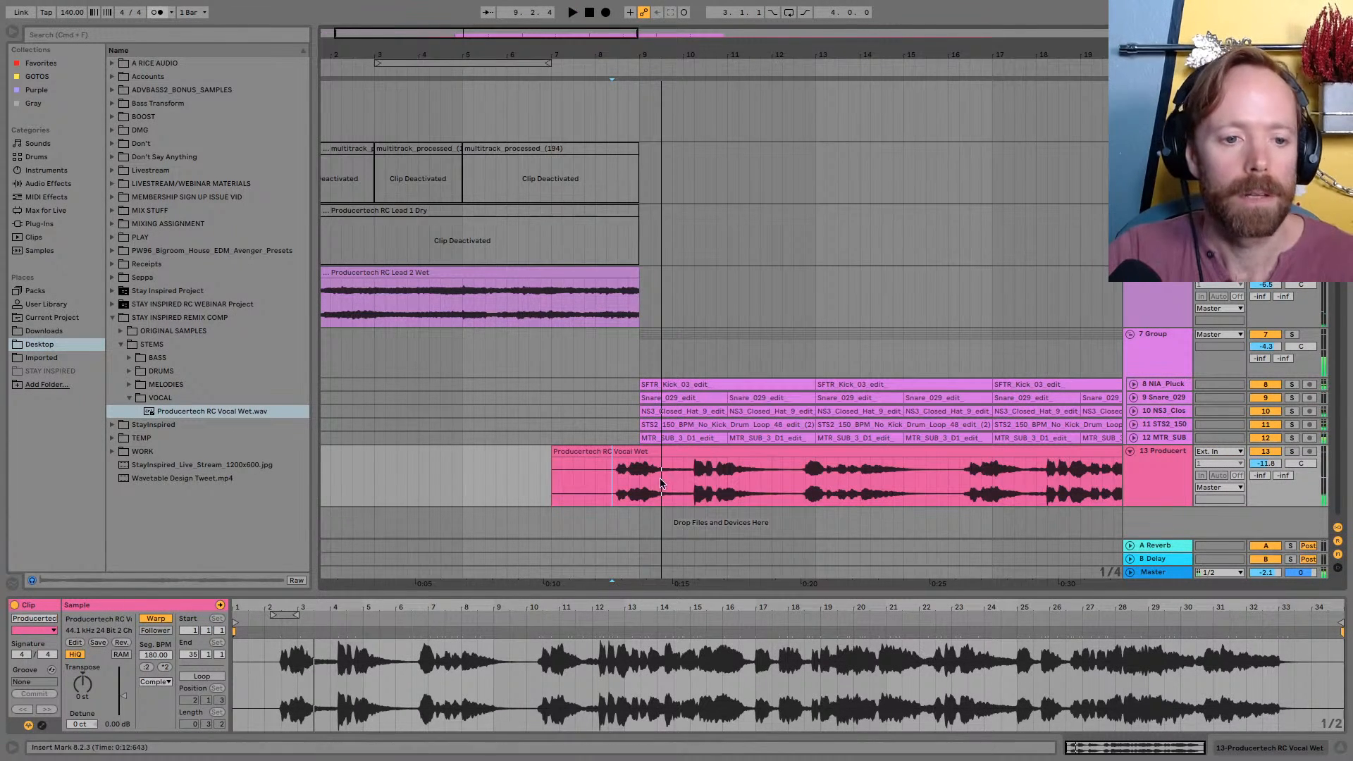
pyautogui.click(662, 452)
pyautogui.press('space')
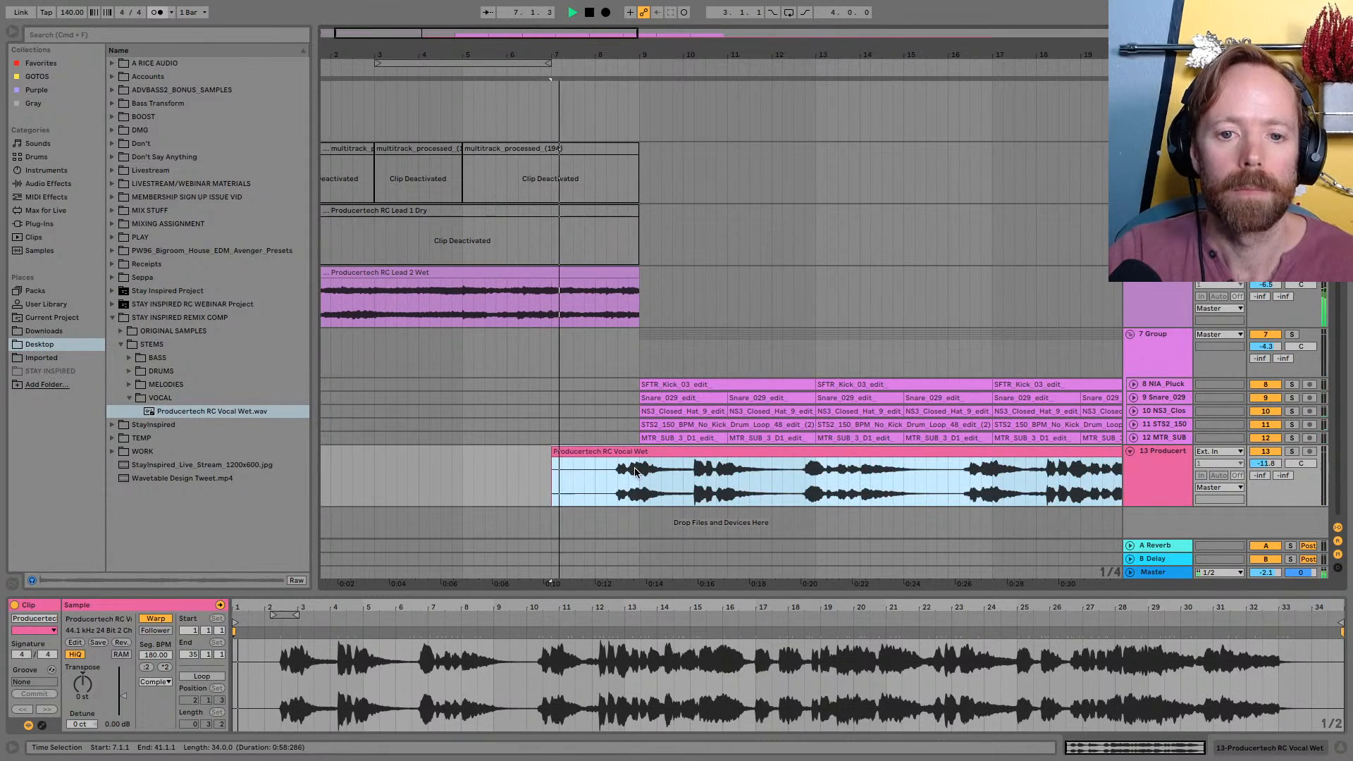
pyautogui.click(640, 471)
pyautogui.press('space')
pyautogui.press('space')
pyautogui.press('-')
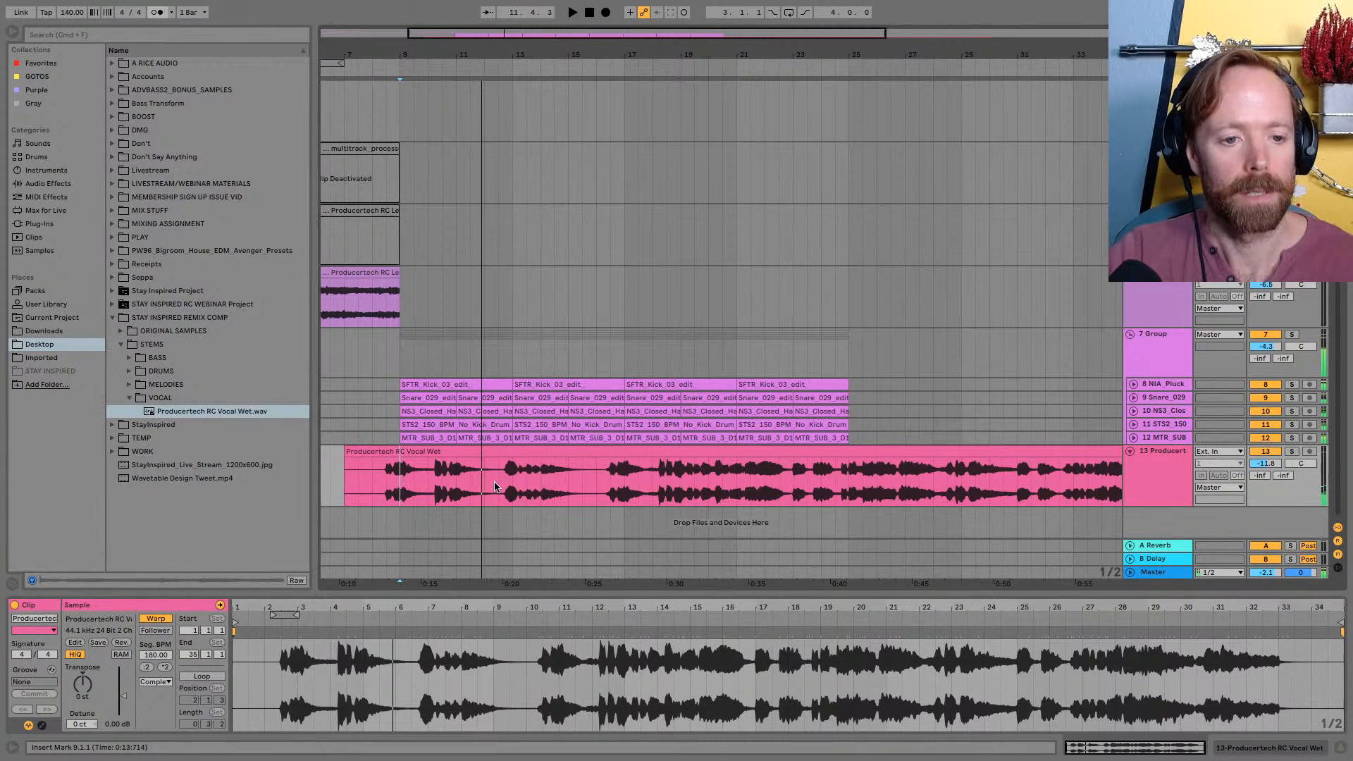
pyautogui.press('space')
# Solo the vocal track and play its opening phrase briefly from bar 9
pyautogui.click(475, 454)
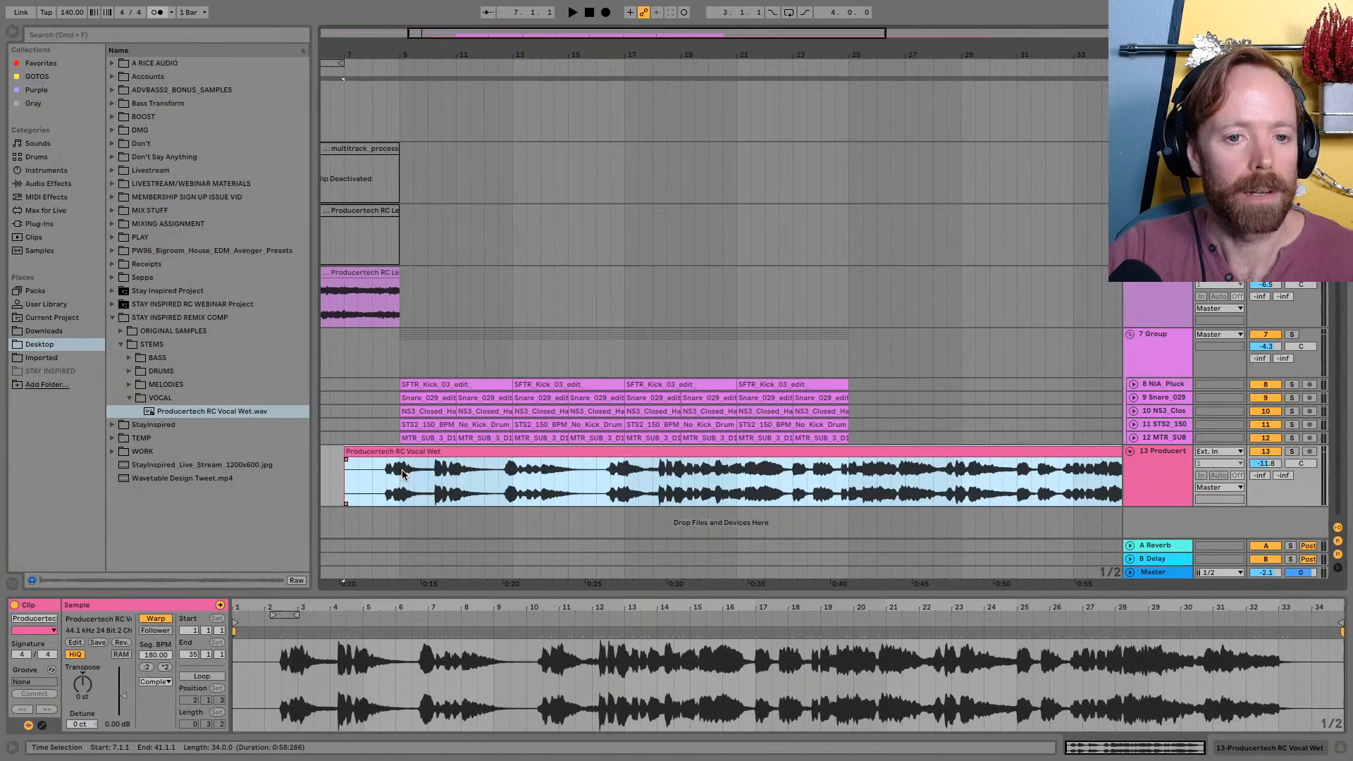
pyautogui.click(403, 474)
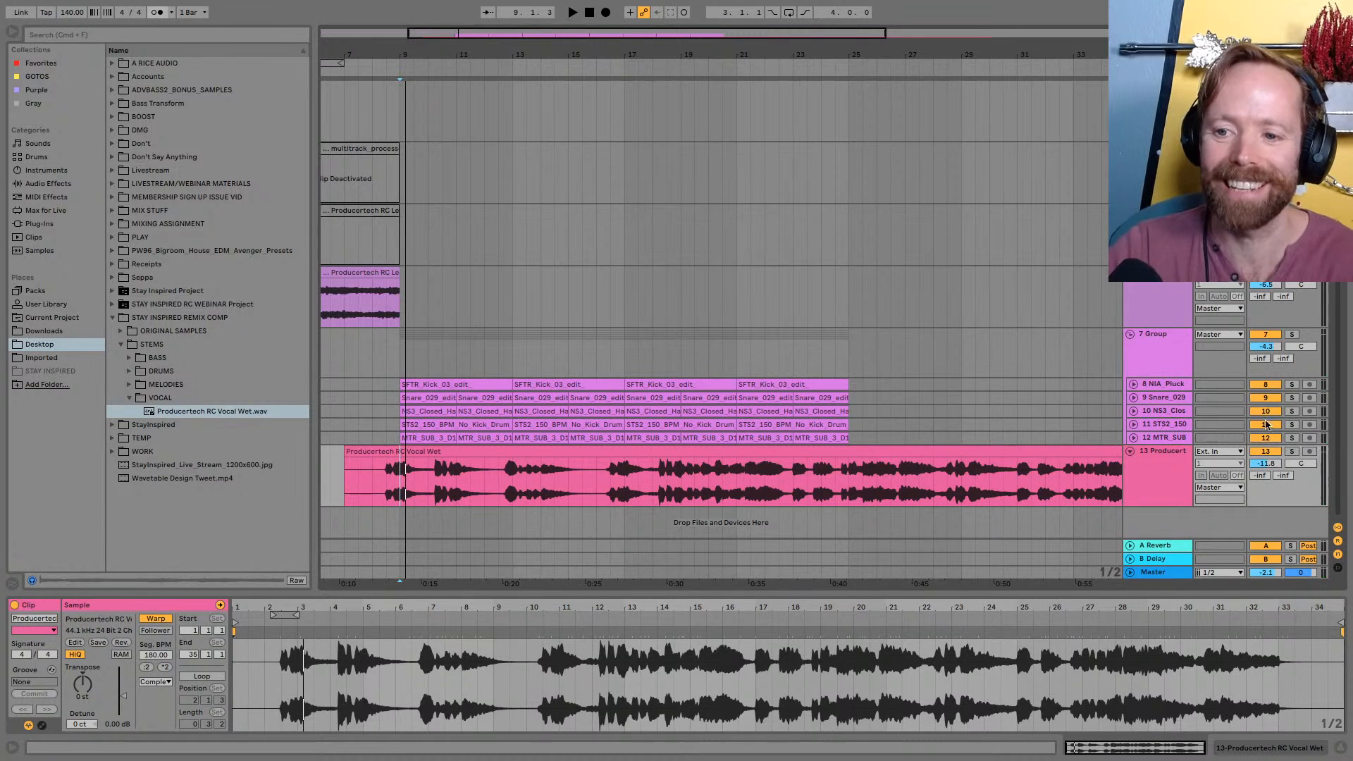
pyautogui.click(1292, 452)
pyautogui.press('space')
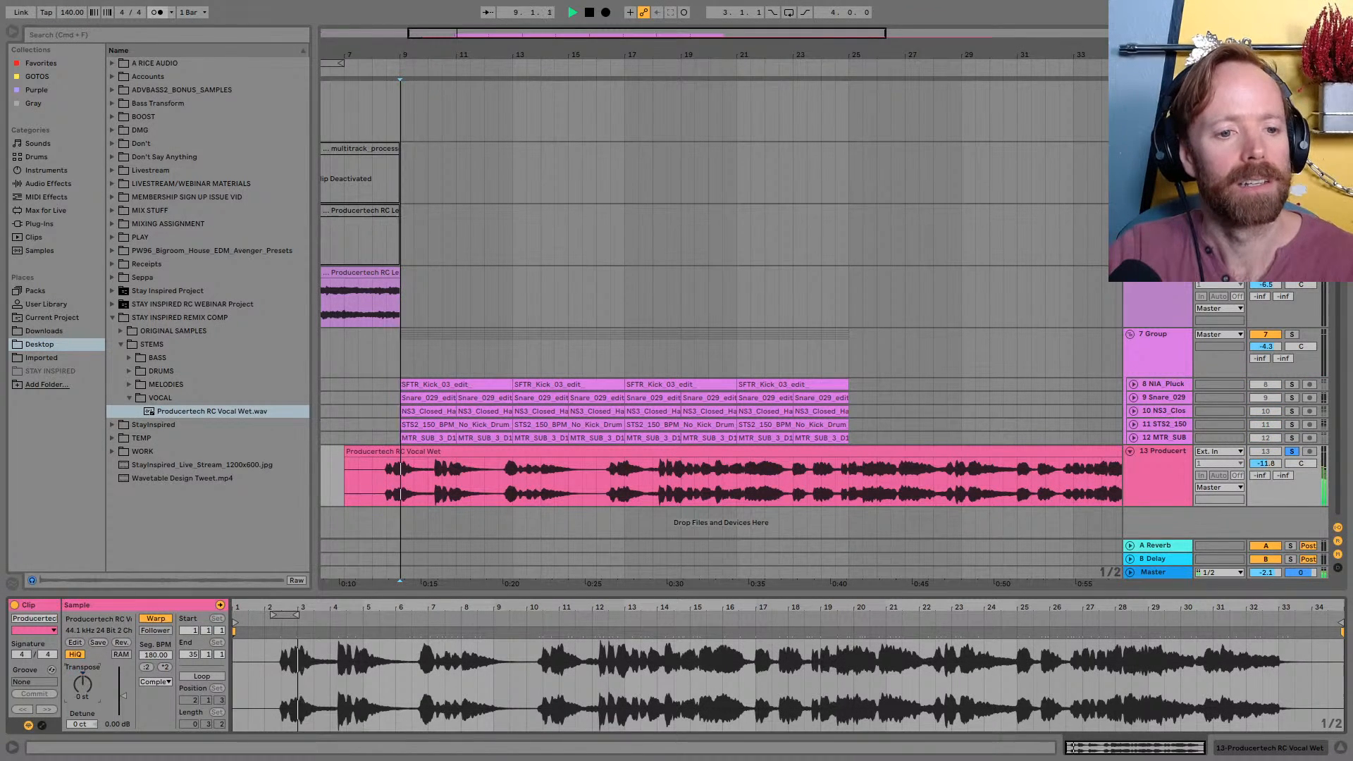
pyautogui.press('space')
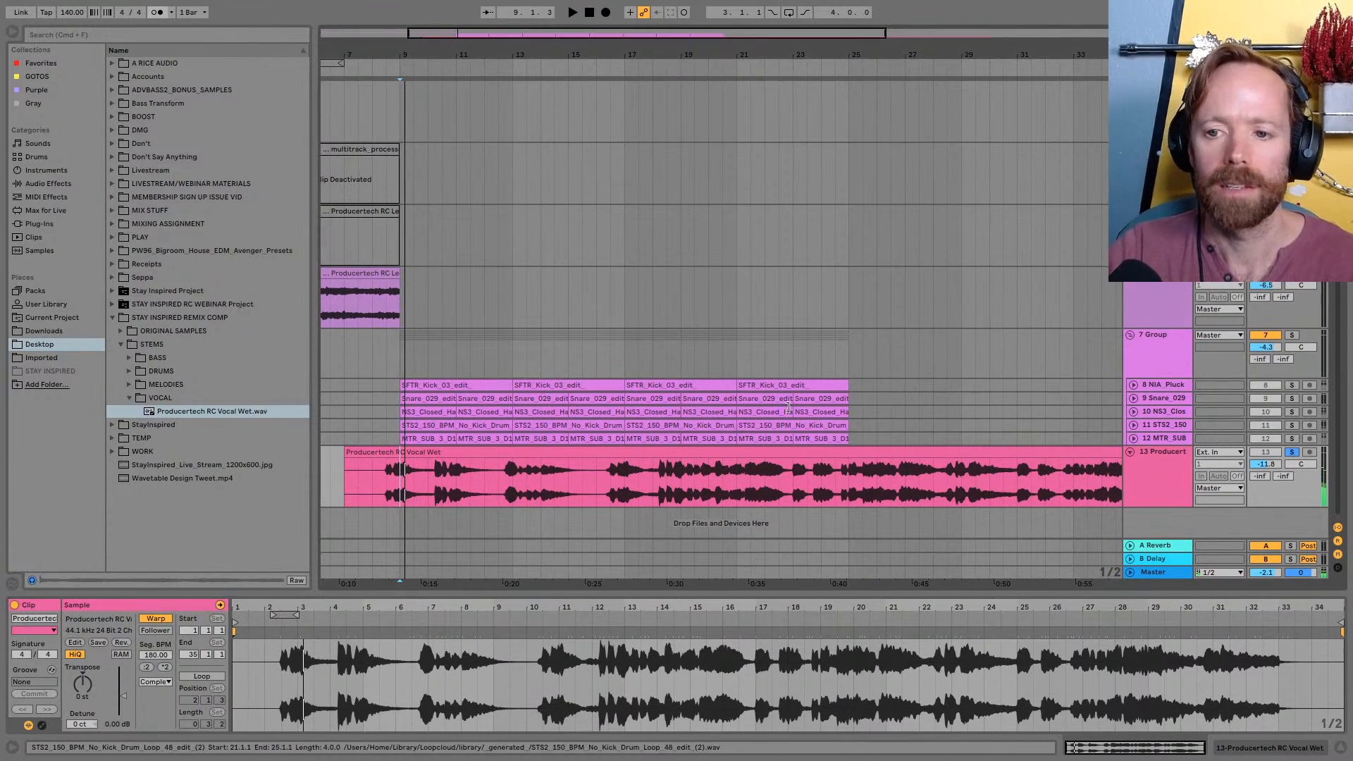
# Switch to Loopcloud, open the MTR_SUB_3 track to check its key, close its effects panel, and return to Live
pyautogui.press('super+Tab')
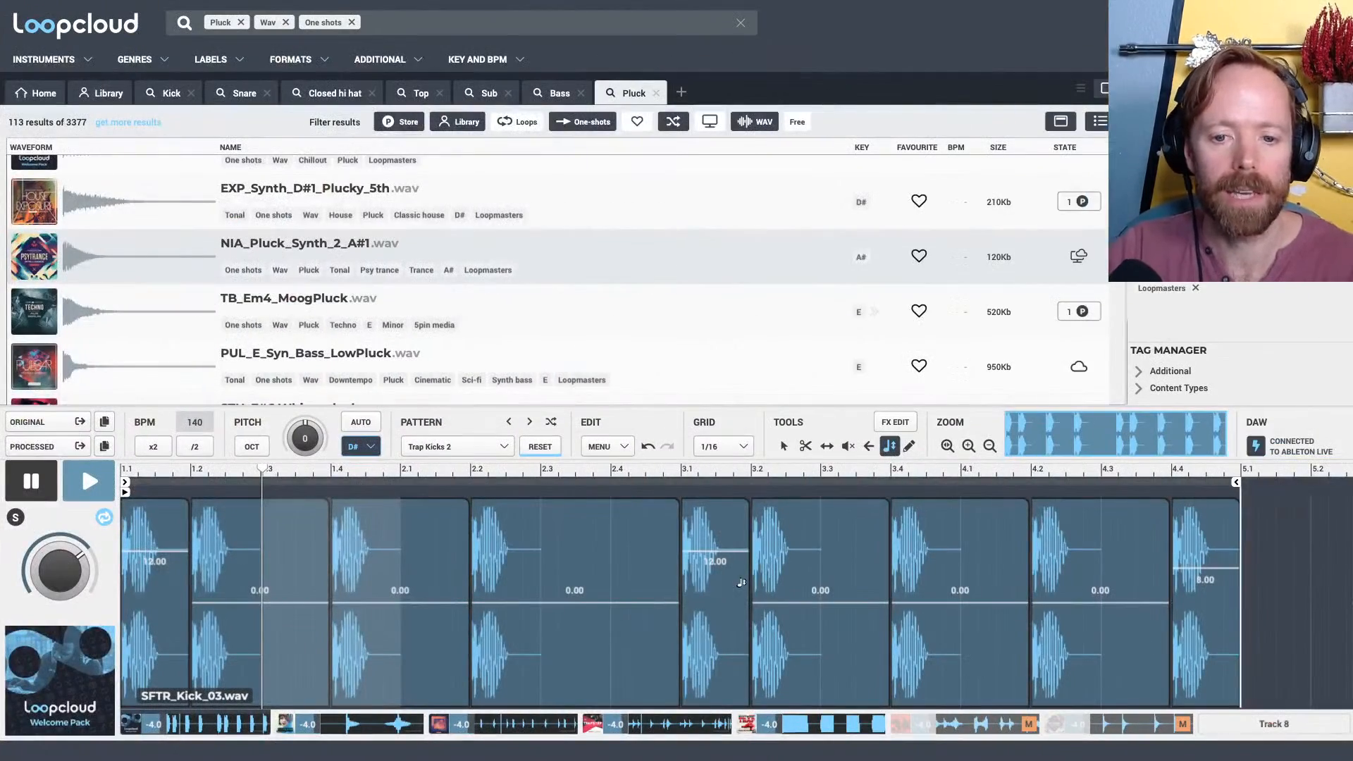
pyautogui.click(835, 726)
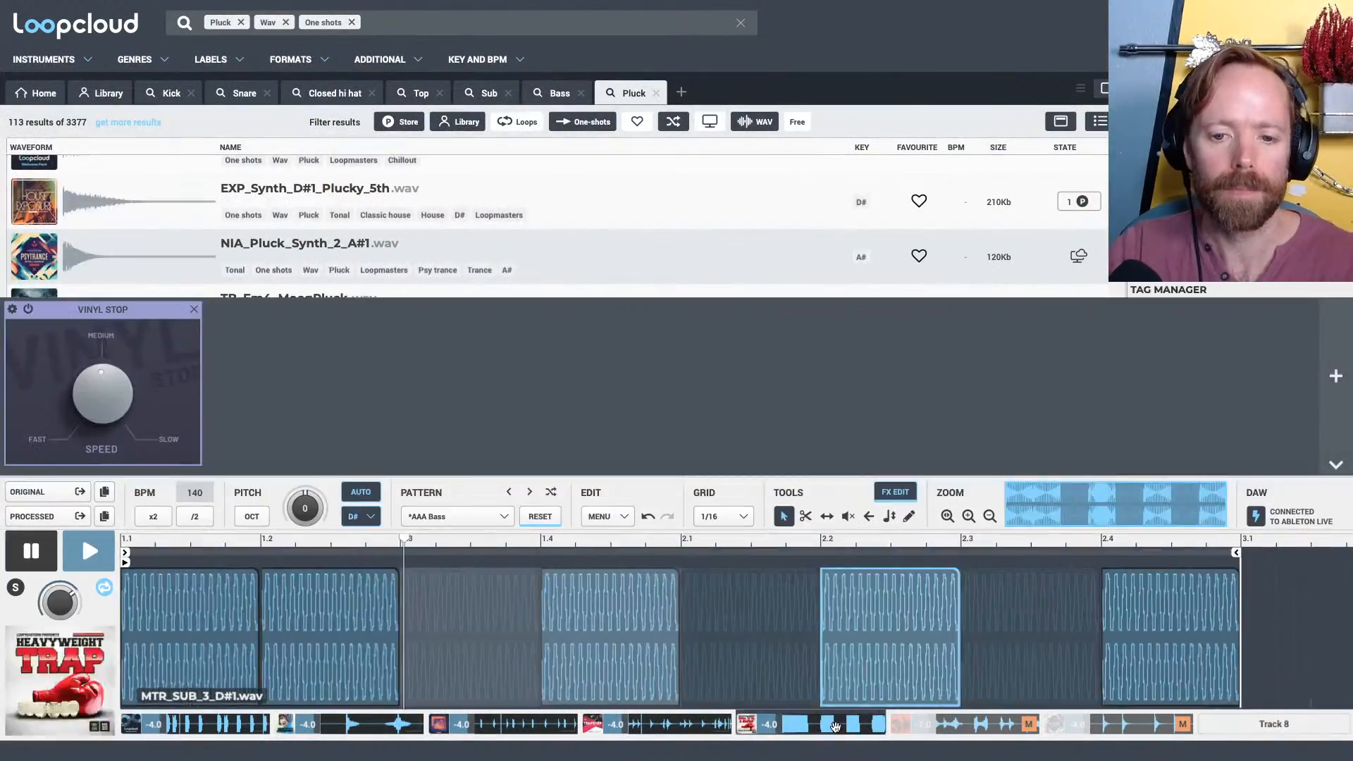
pyautogui.click(1337, 465)
pyautogui.press('super+Tab')
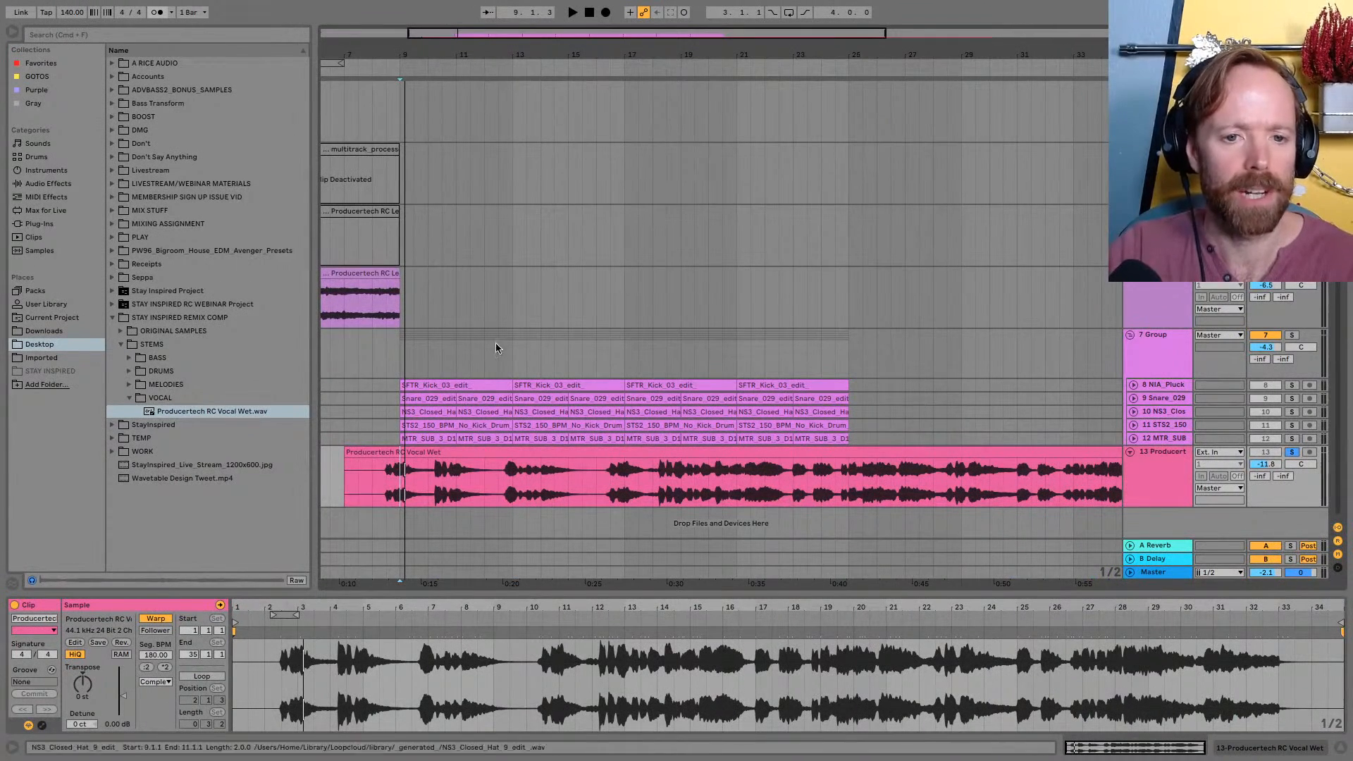
# Replay the soloed vocal from bar 9, and add a MIDI track with the Analog instrument below it
pyautogui.press('space')
pyautogui.press('space')
pyautogui.click(1166, 474)
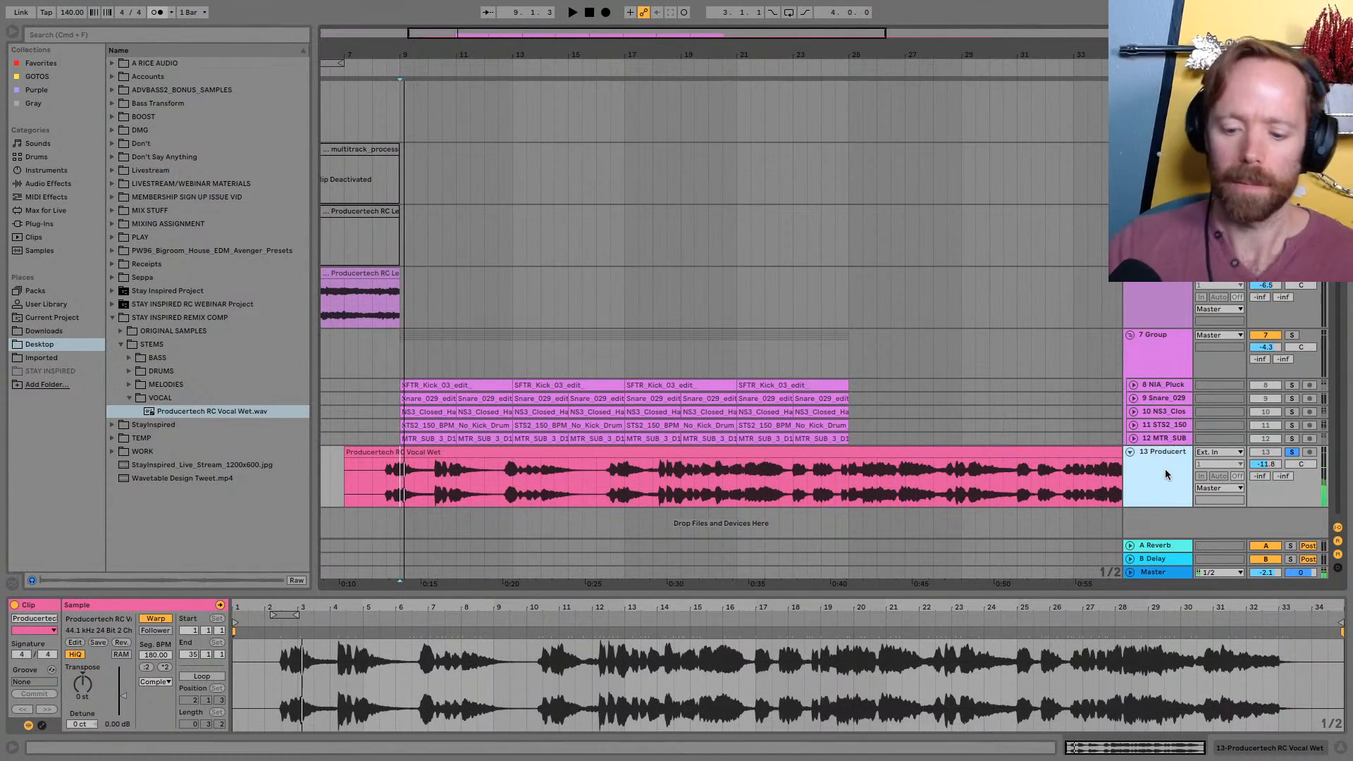
pyautogui.press('super+shift+t')
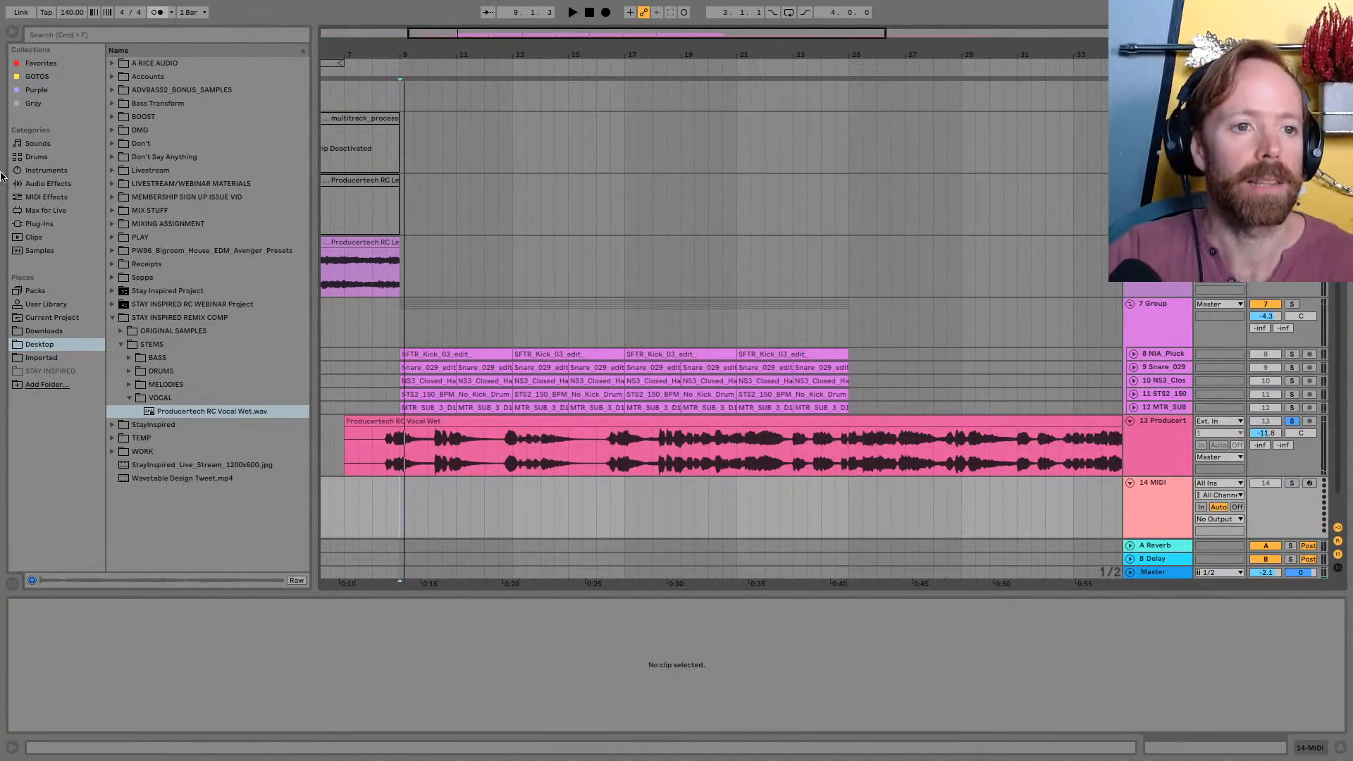
pyautogui.click(41, 173)
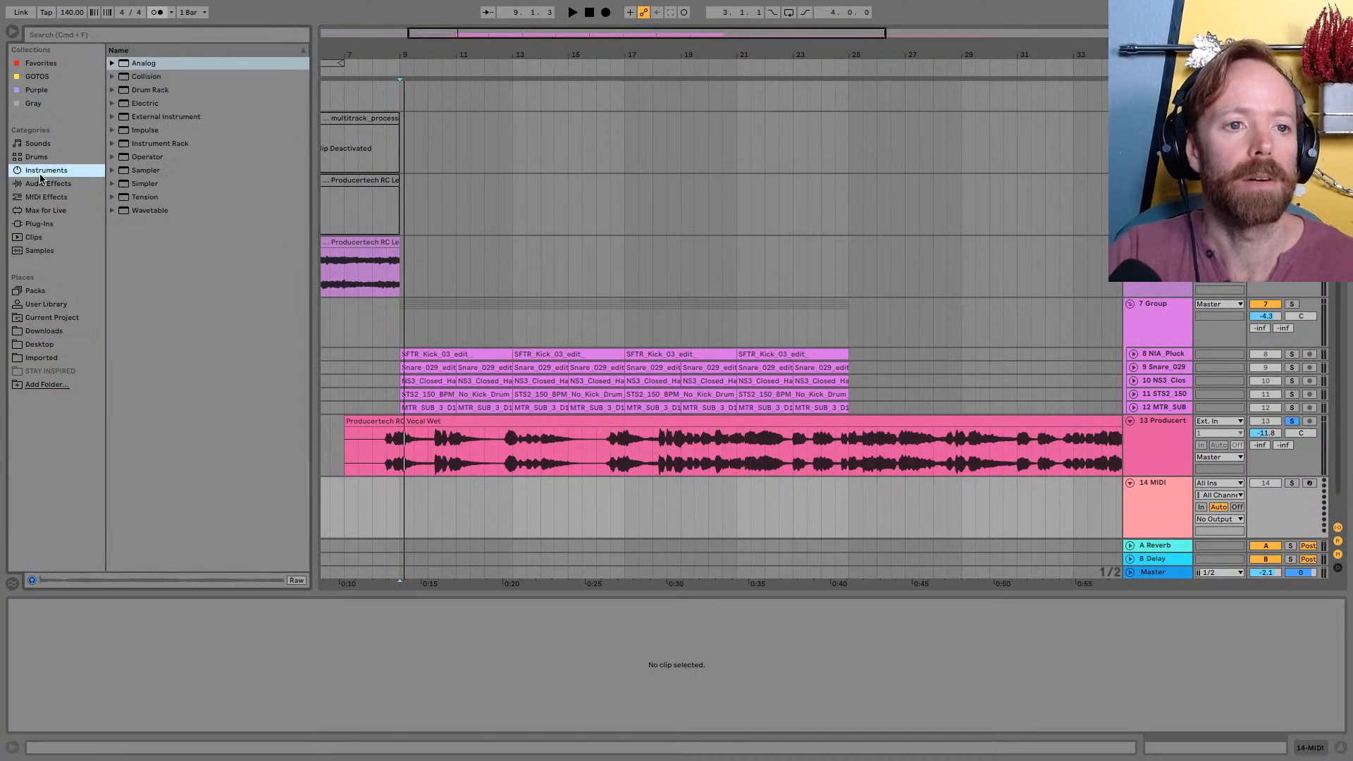
pyautogui.doubleClick(153, 65)
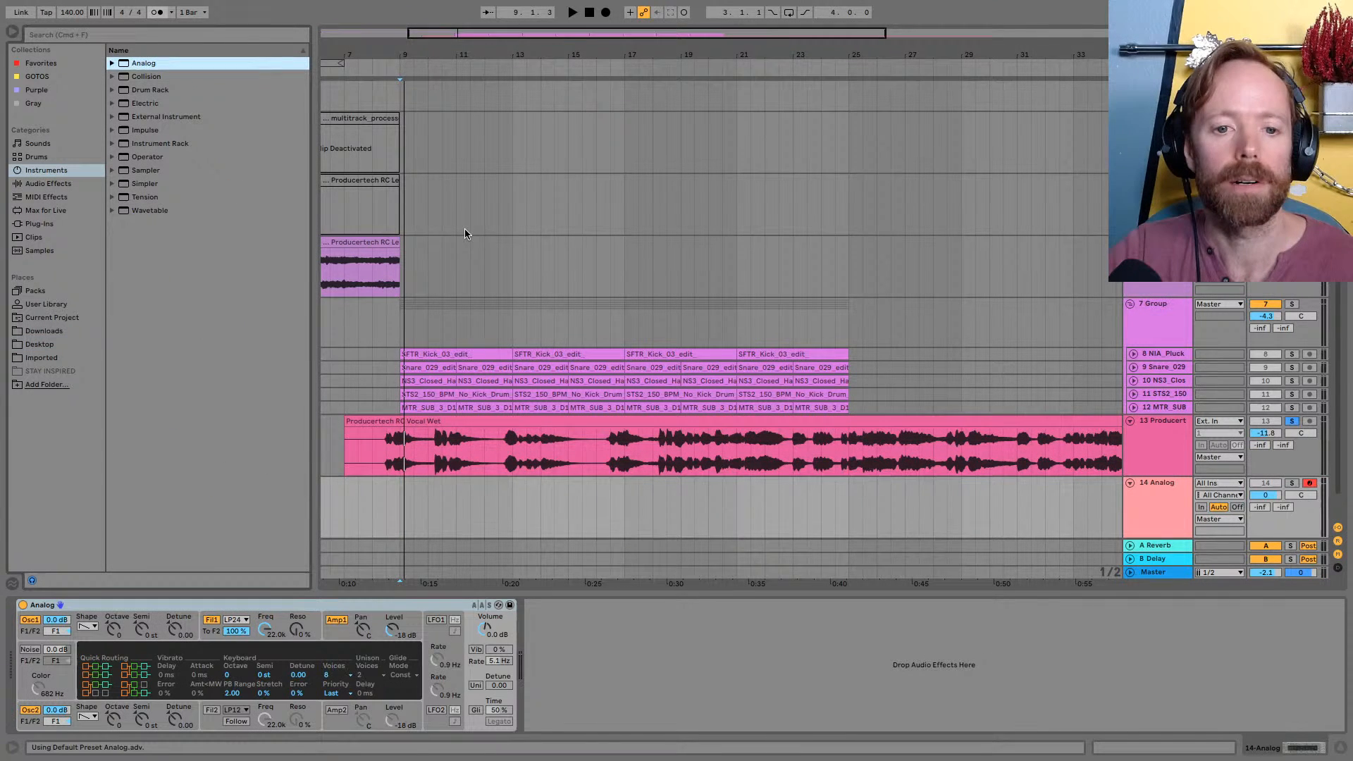
pyautogui.press('super+k')
pyautogui.press('super+k')
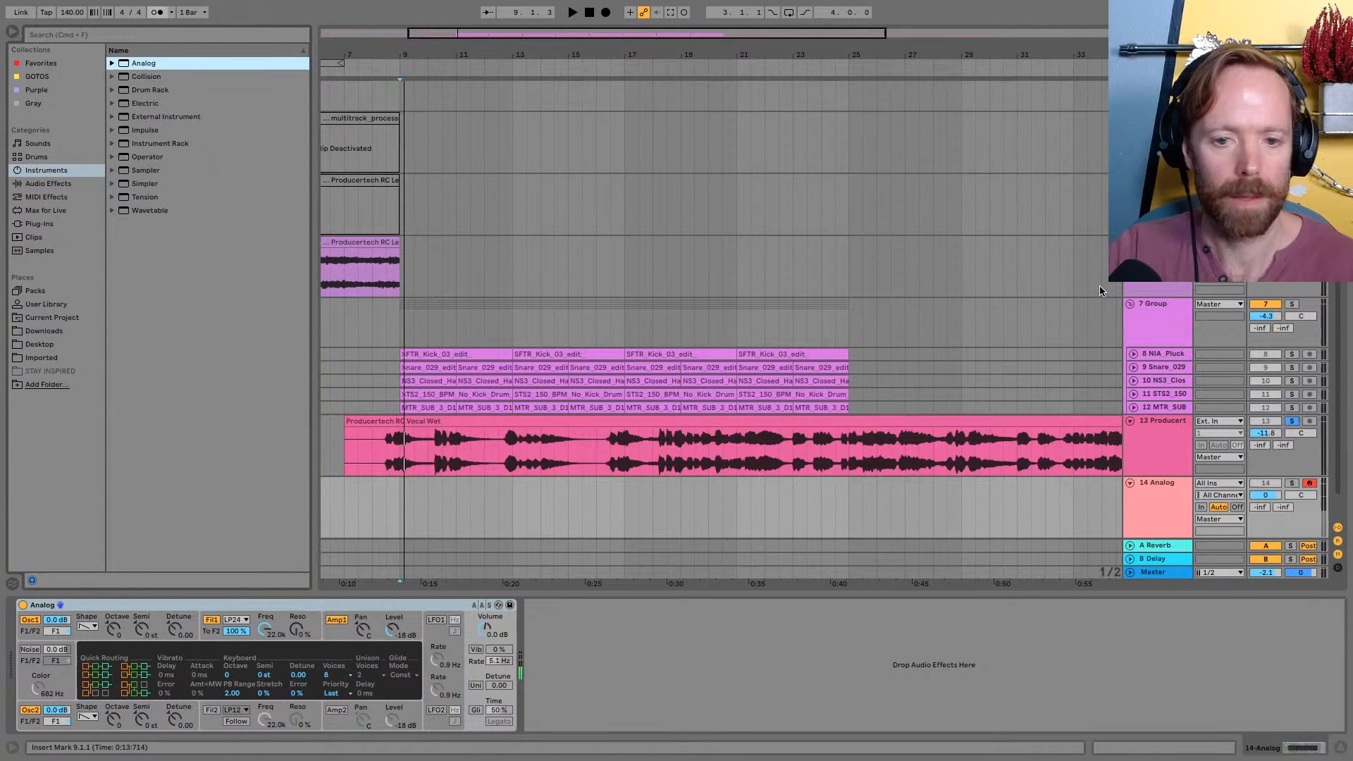
# Solo the Analog track together with the vocal and play the vocal from bar 9 to compare its pitch with the synth
pyautogui.click(1292, 484)
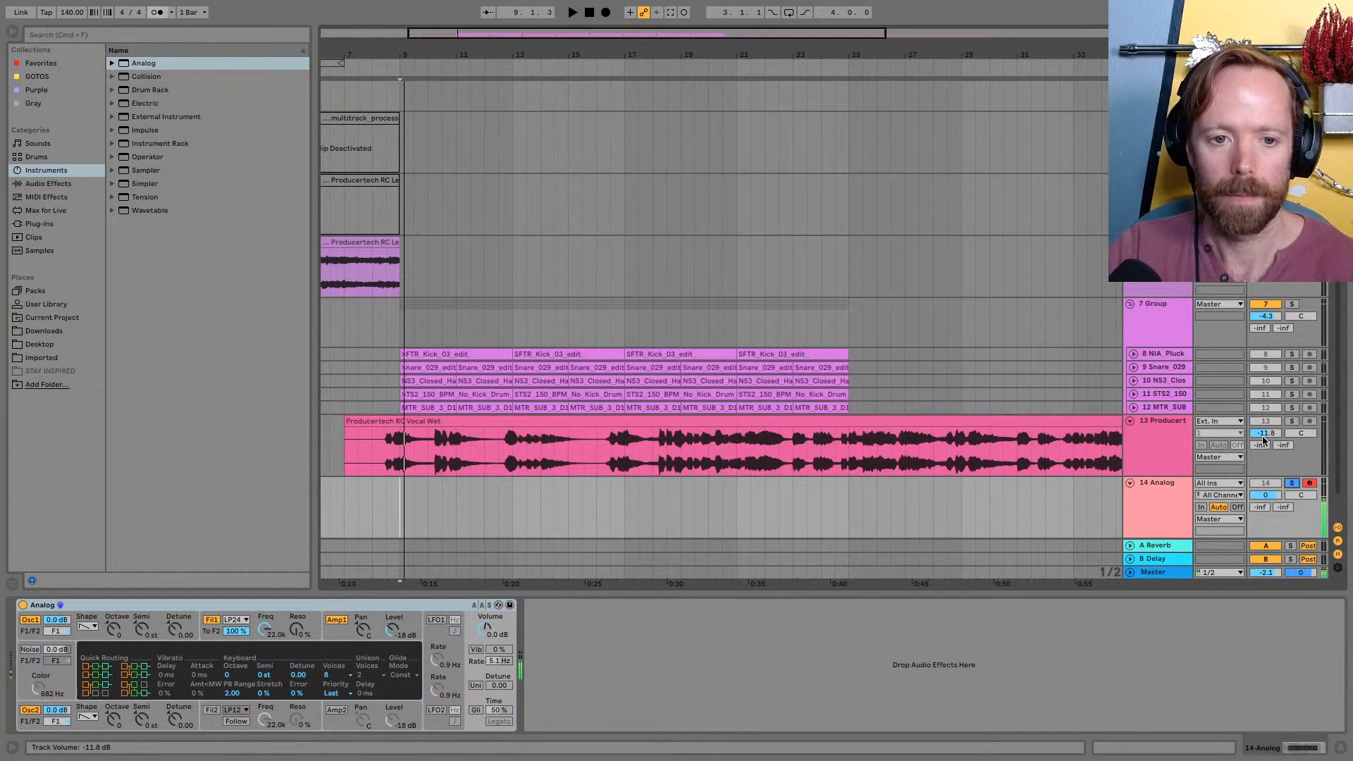
pyautogui.press('space')
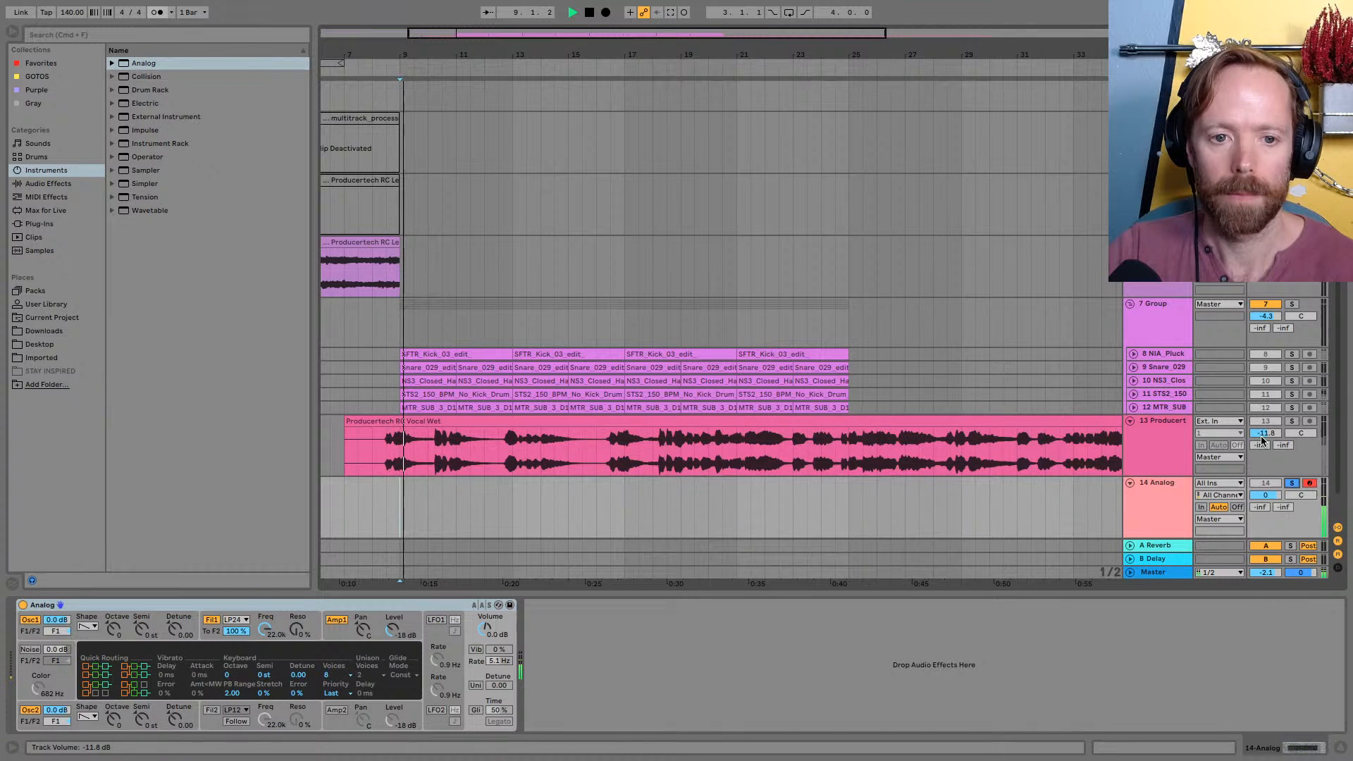
pyautogui.keyDown('super'); pyautogui.click(1292, 422); pyautogui.keyUp('super')
pyautogui.press('space')
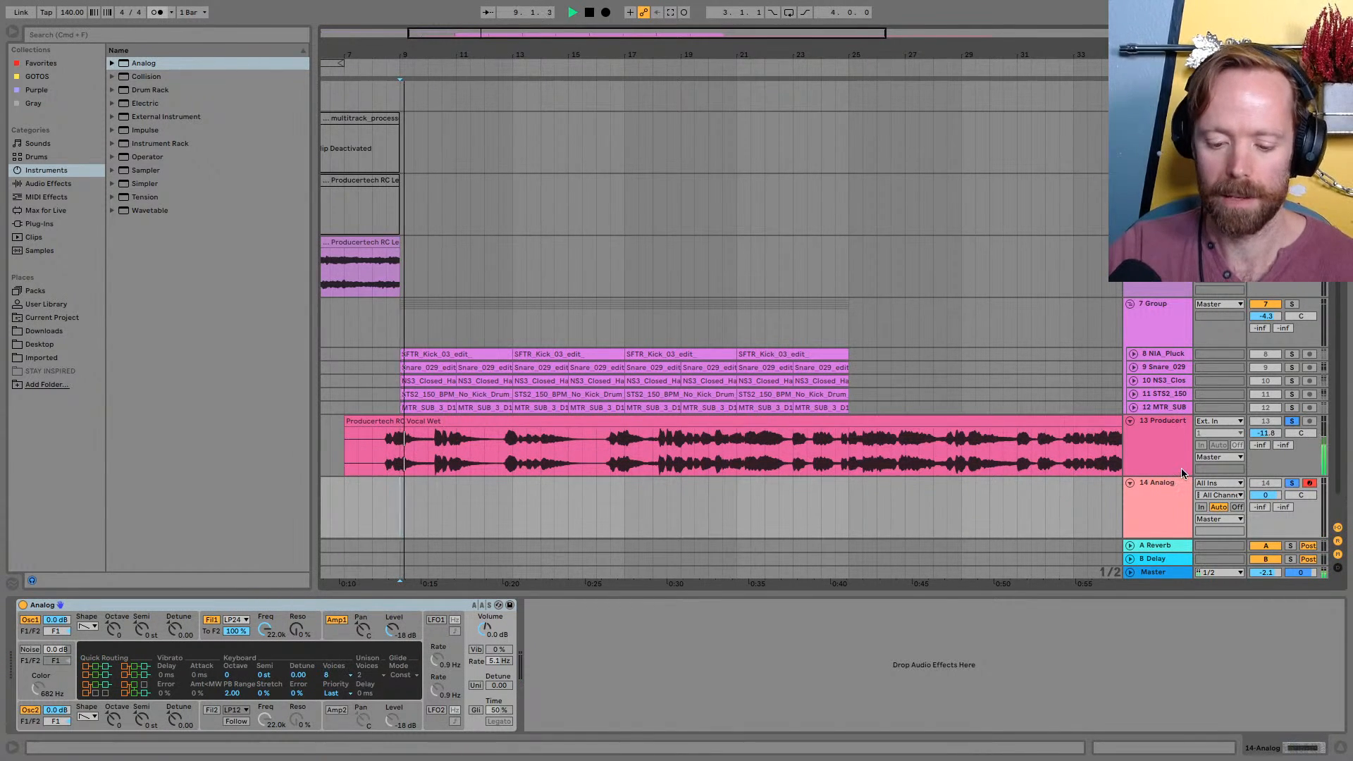
pyautogui.press('space')
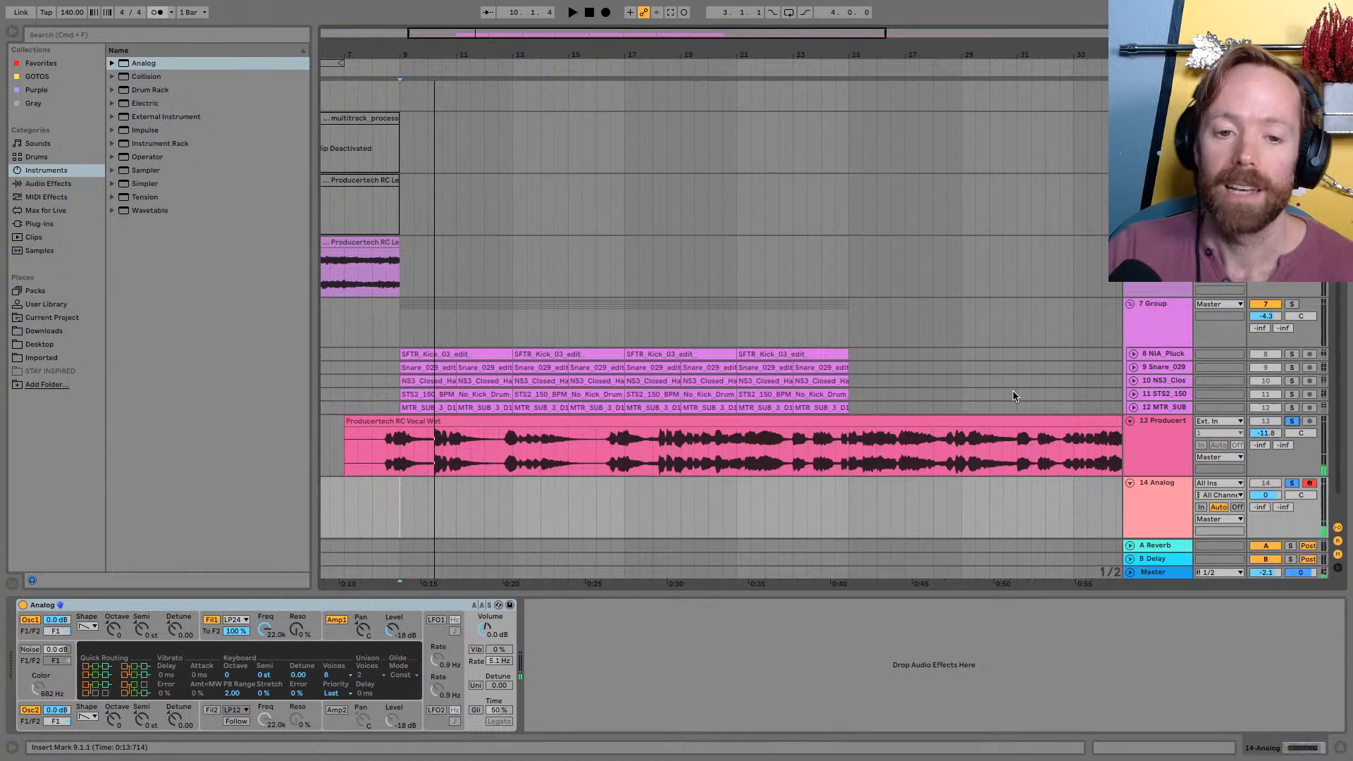
# Solo the MTR_SUB track, play its opening from bar 9, and select its first clip
pyautogui.click(1293, 381)
pyautogui.click(1293, 407)
pyautogui.press('space')
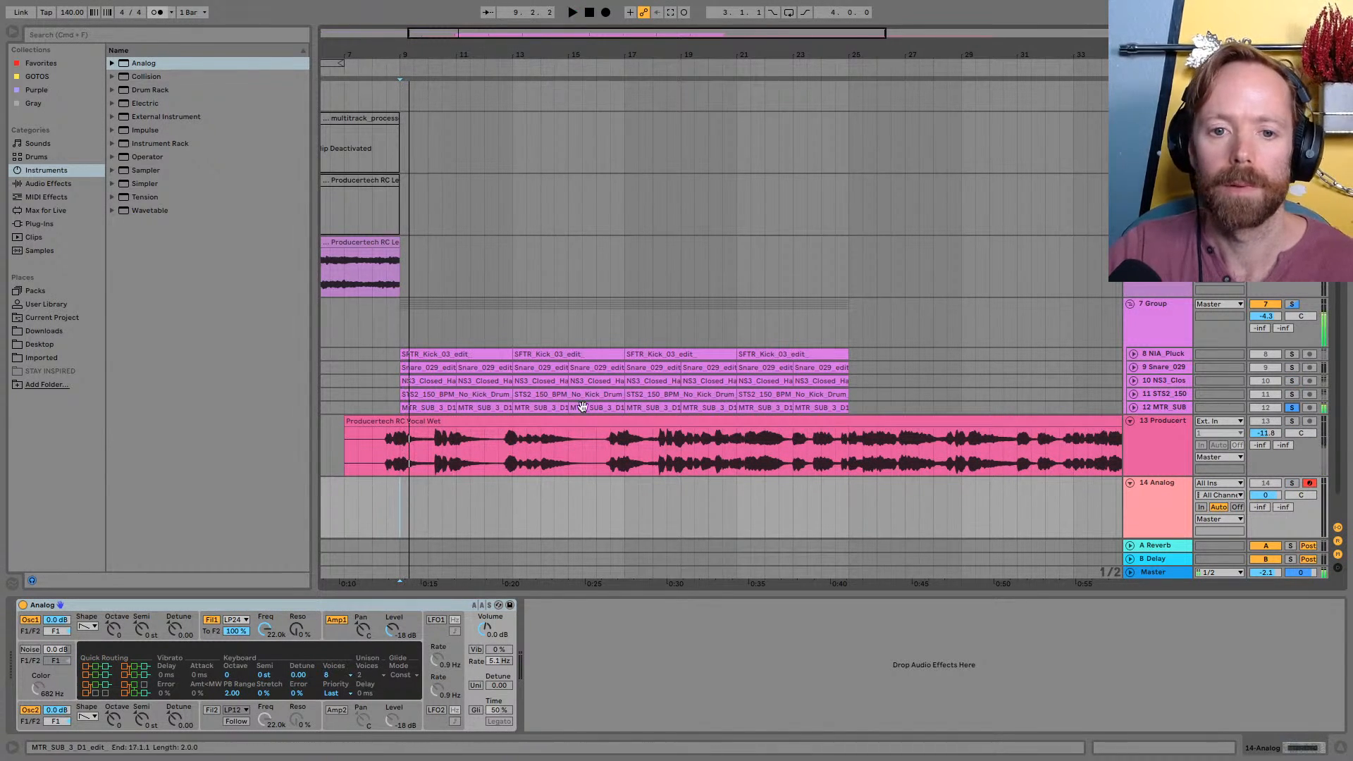
pyautogui.click(424, 407)
pyautogui.press('space')
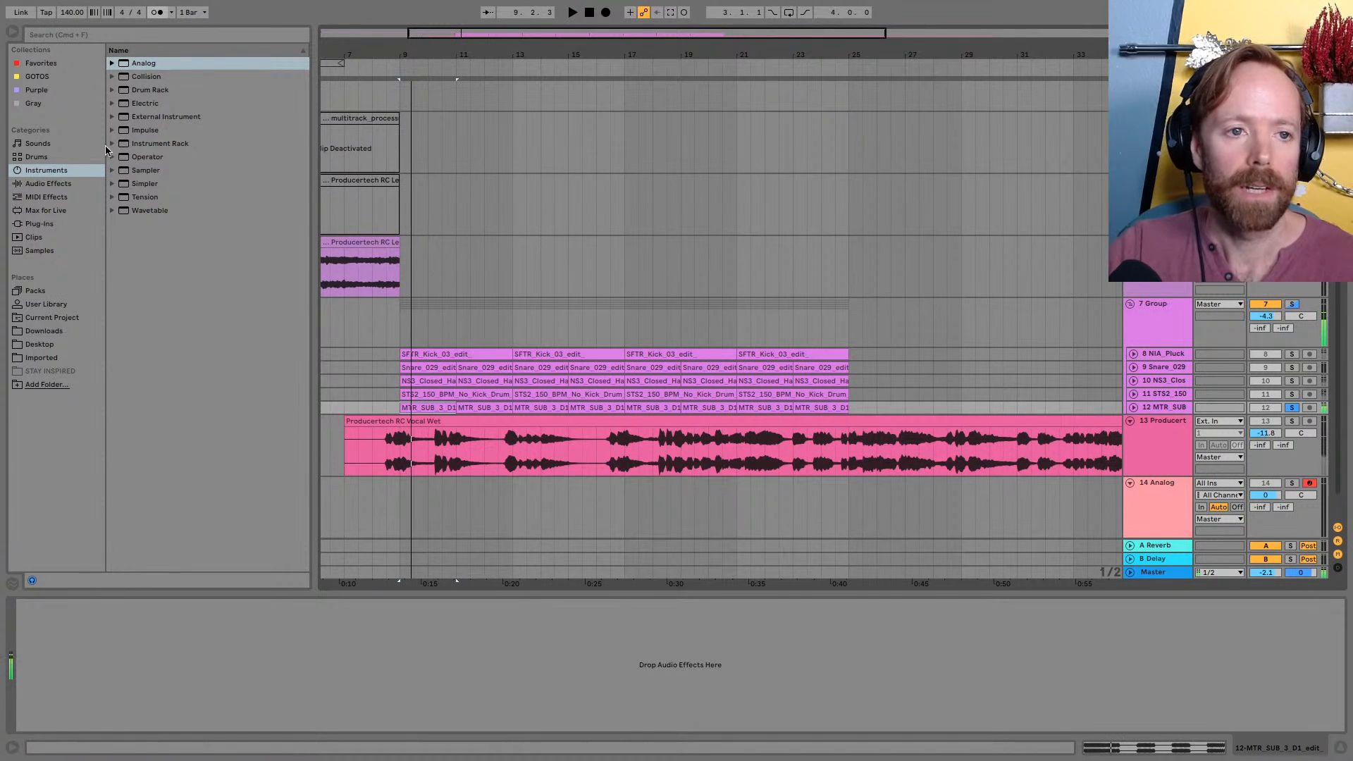
# Add EQ Eight to the MTR_SUB track and examine the playing sub's fundamental in its enlarged spectrum display
pyautogui.click(70, 185)
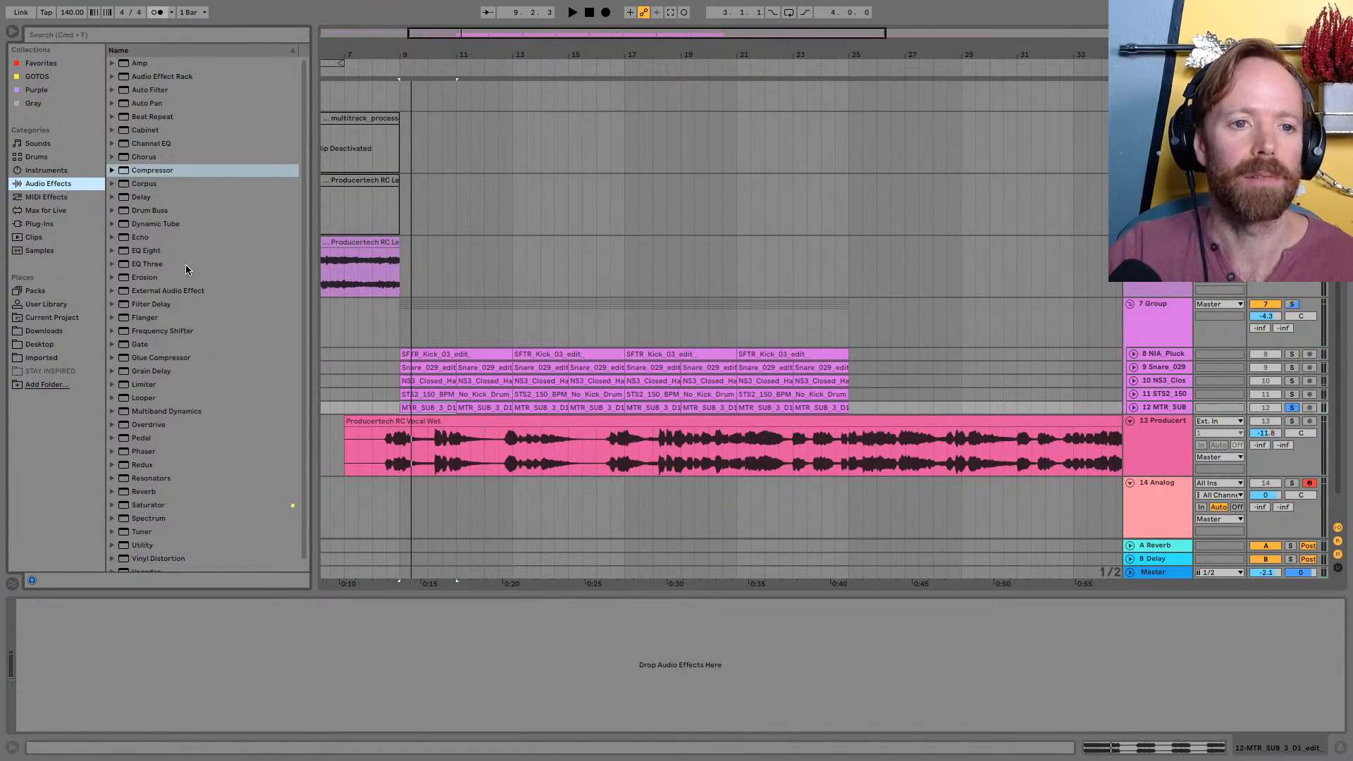
pyautogui.doubleClick(158, 251)
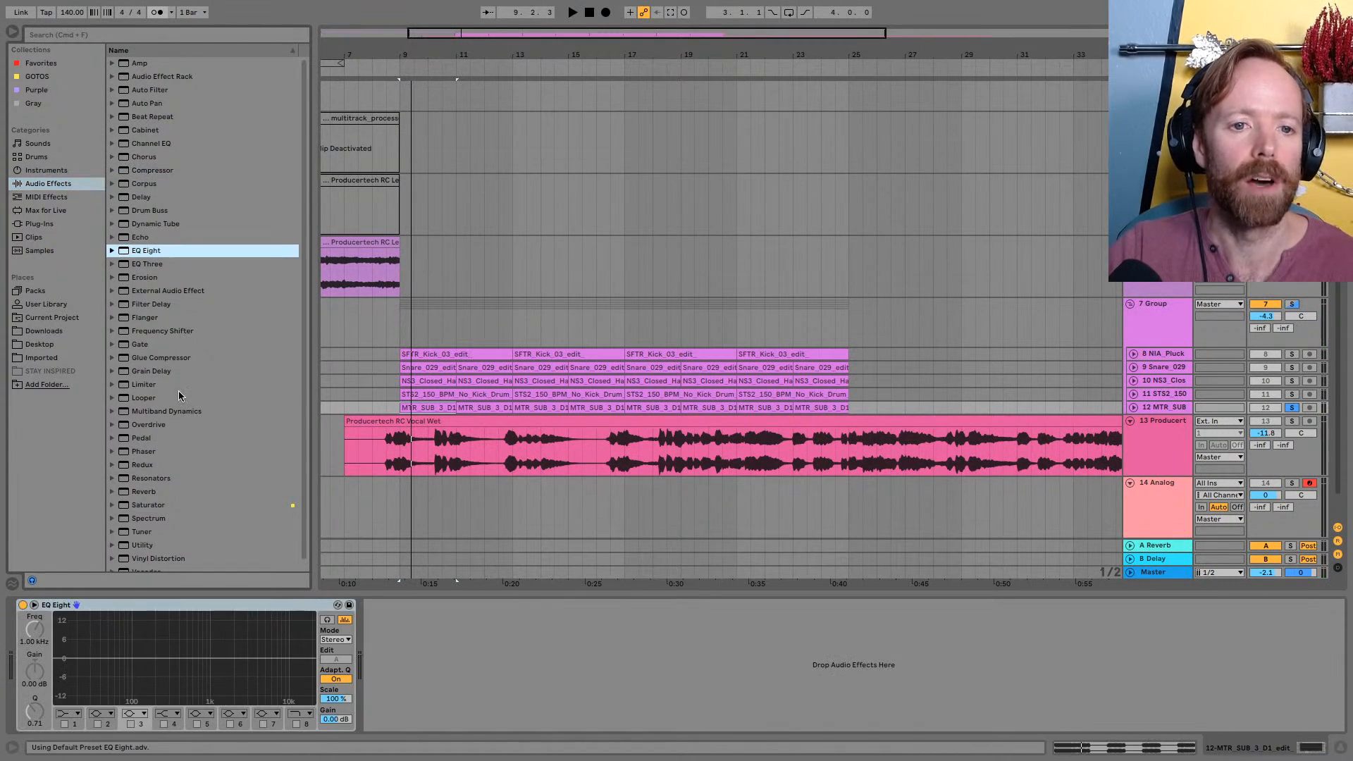
pyautogui.click(33, 605)
pyautogui.moveTo(543, 442); pyautogui.dragTo(592, 104)
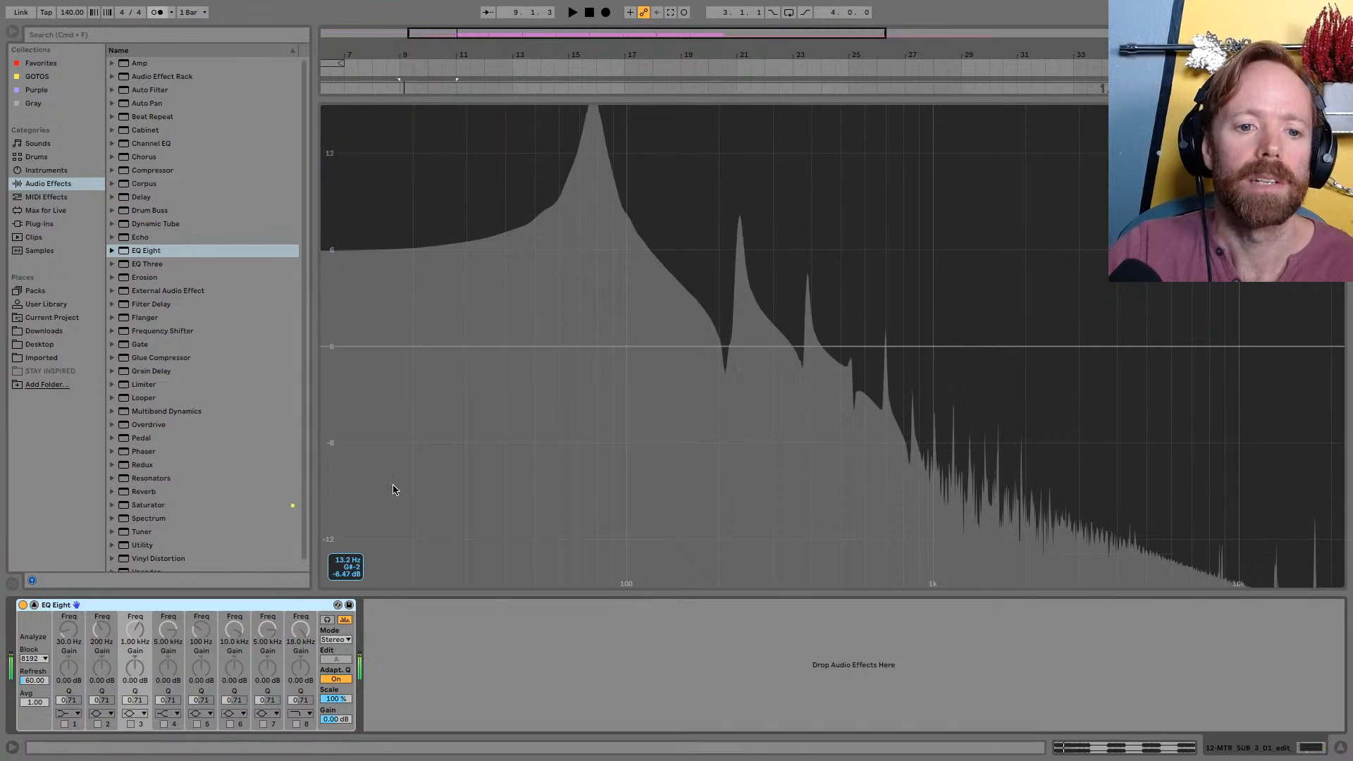
pyautogui.press('space')
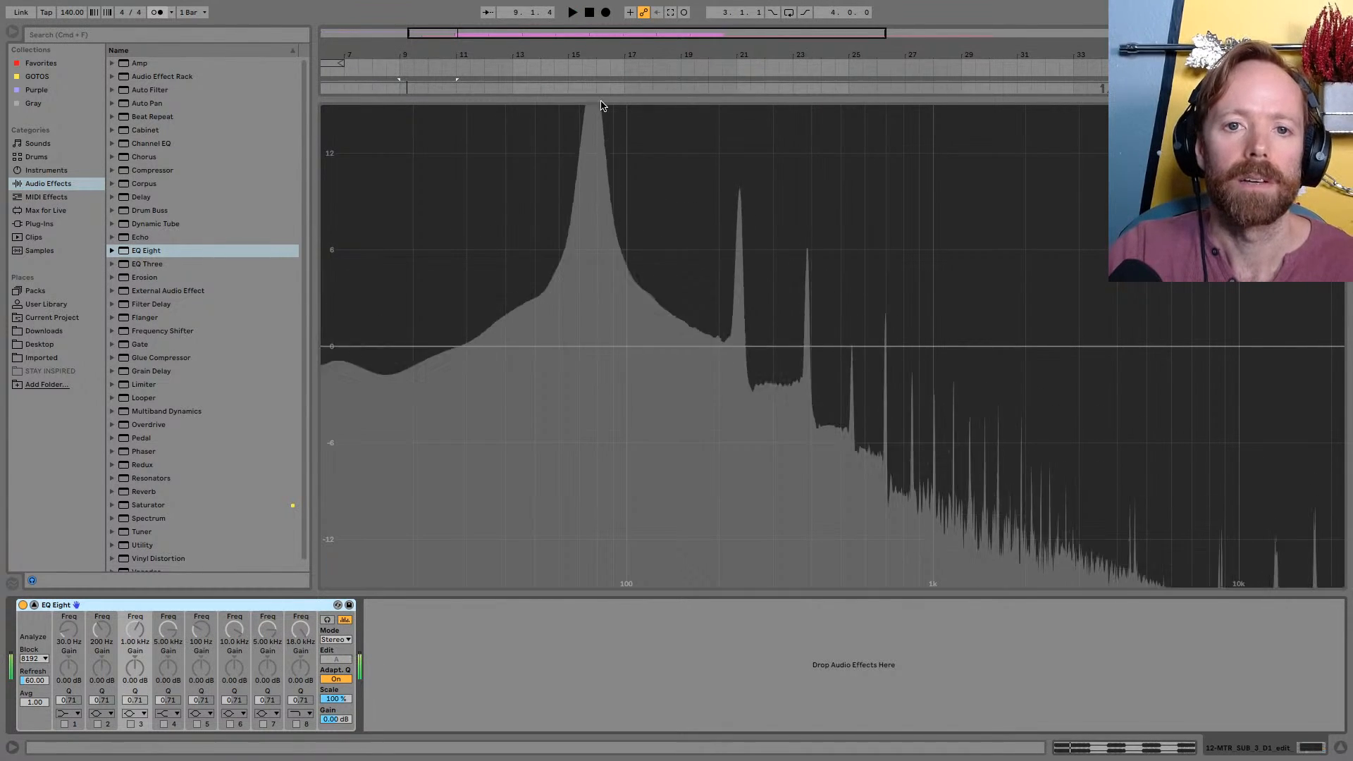
pyautogui.moveTo(604, 100); pyautogui.dragTo(560, 738)
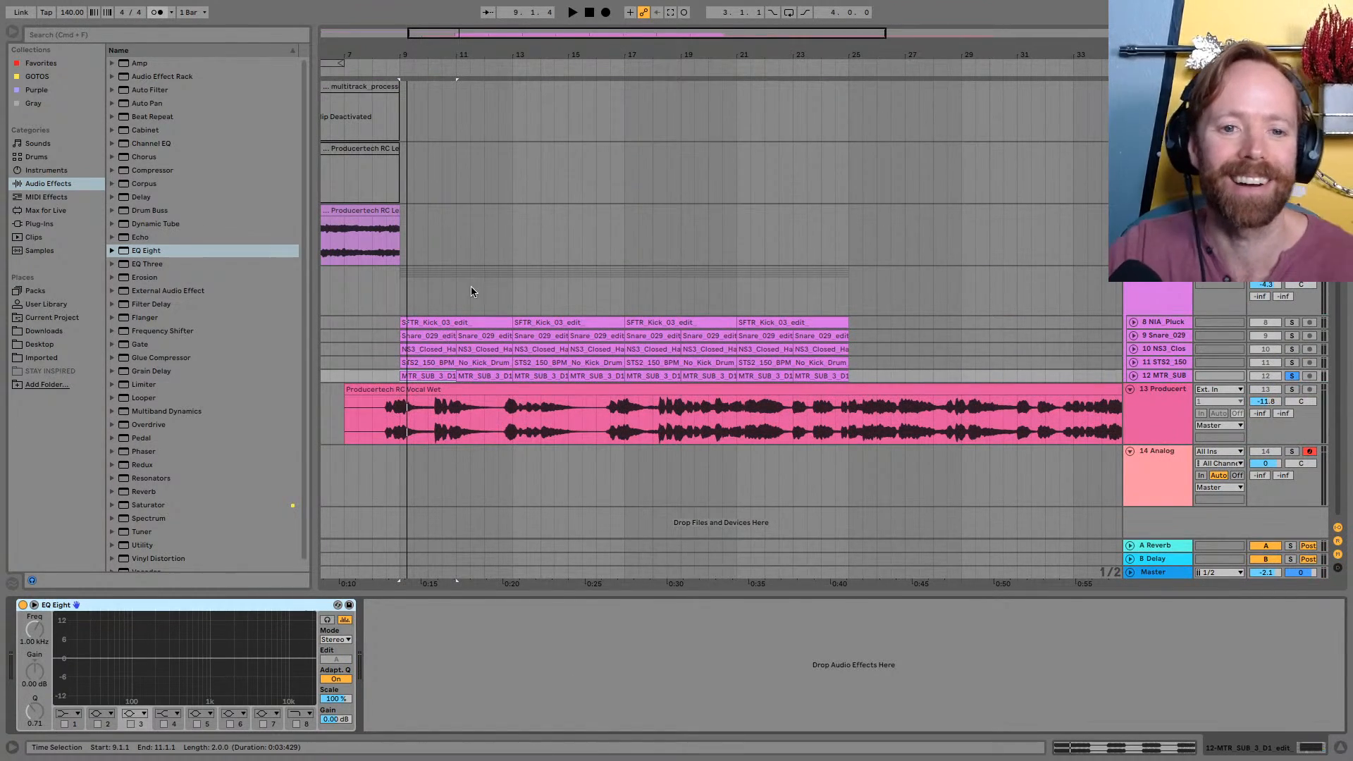
# Switch to Loopcloud, return to the Sub search results, and play the MTR_SUB_3_D#1 sample
pyautogui.press('super+Tab')
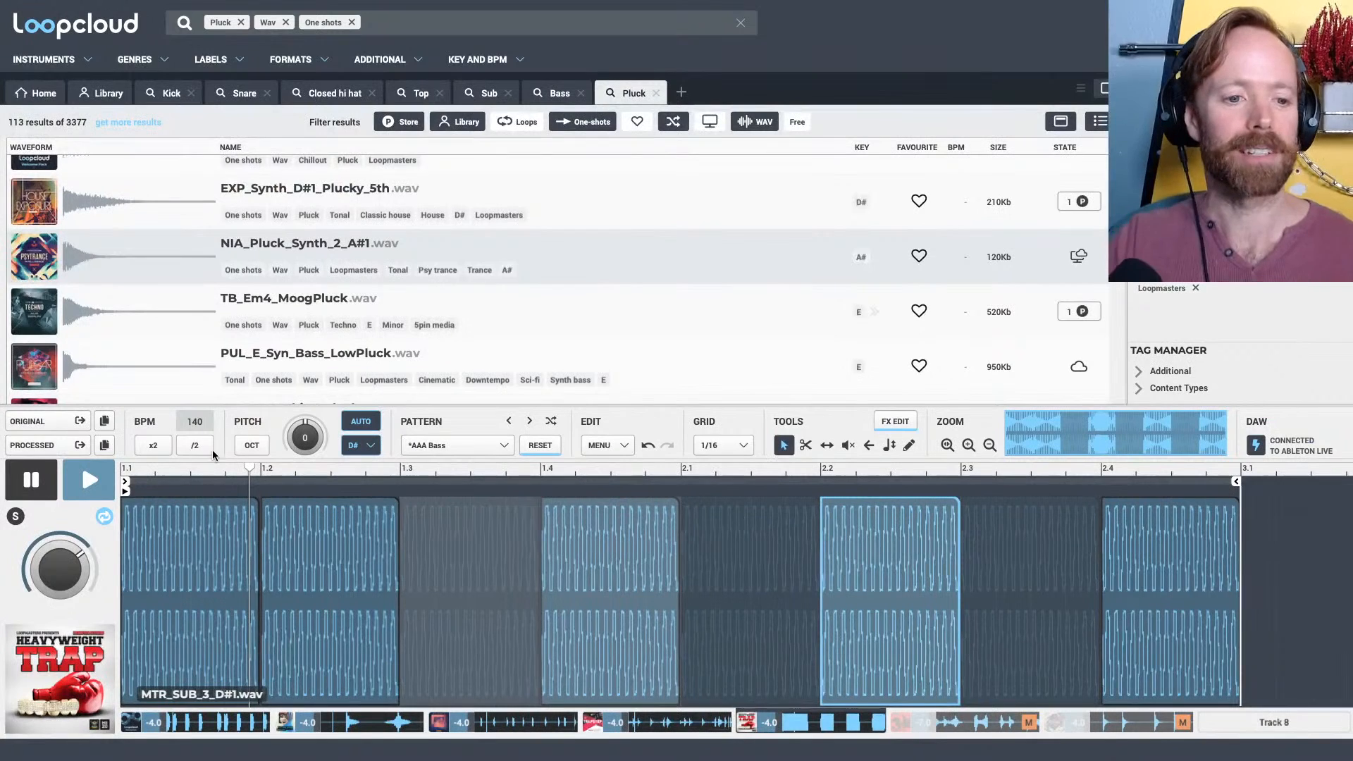
pyautogui.scroll(-3, 336, 310)
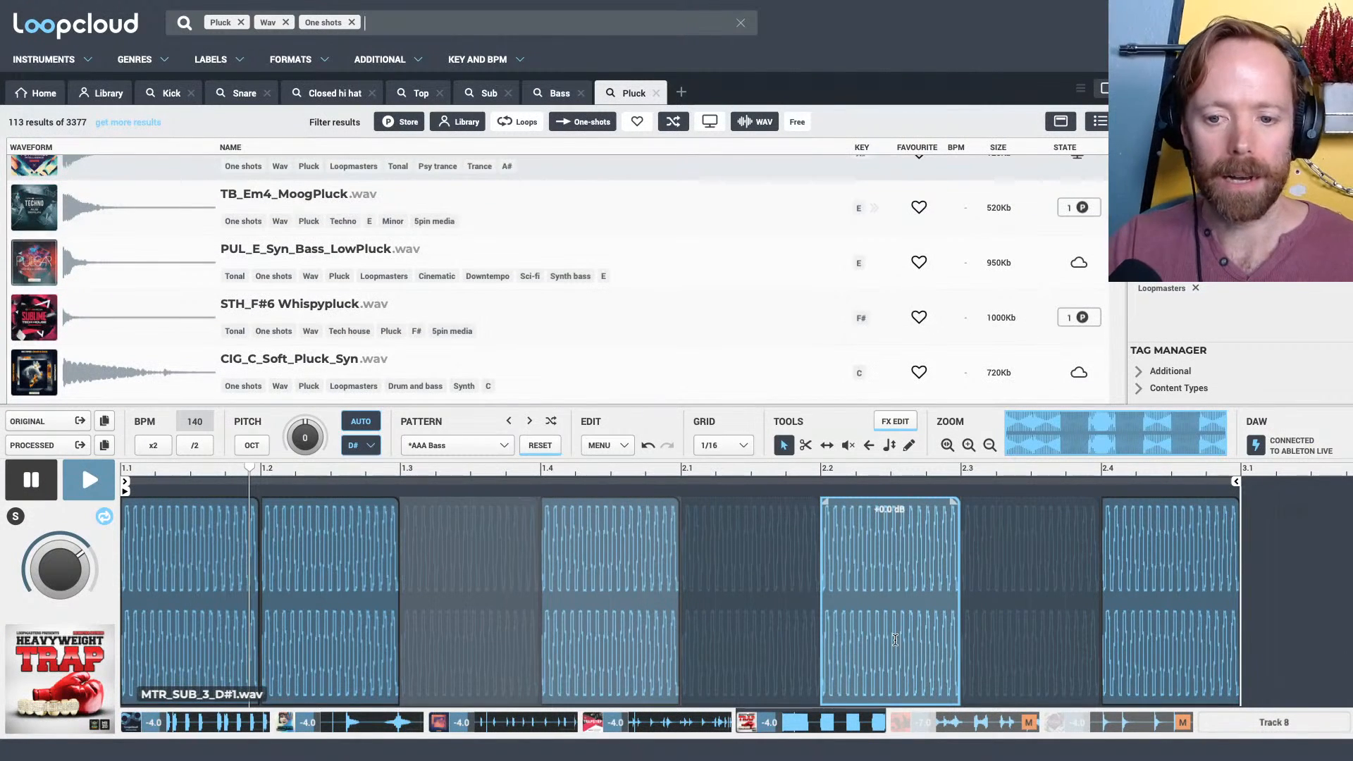
pyautogui.scroll(1, 324, 274)
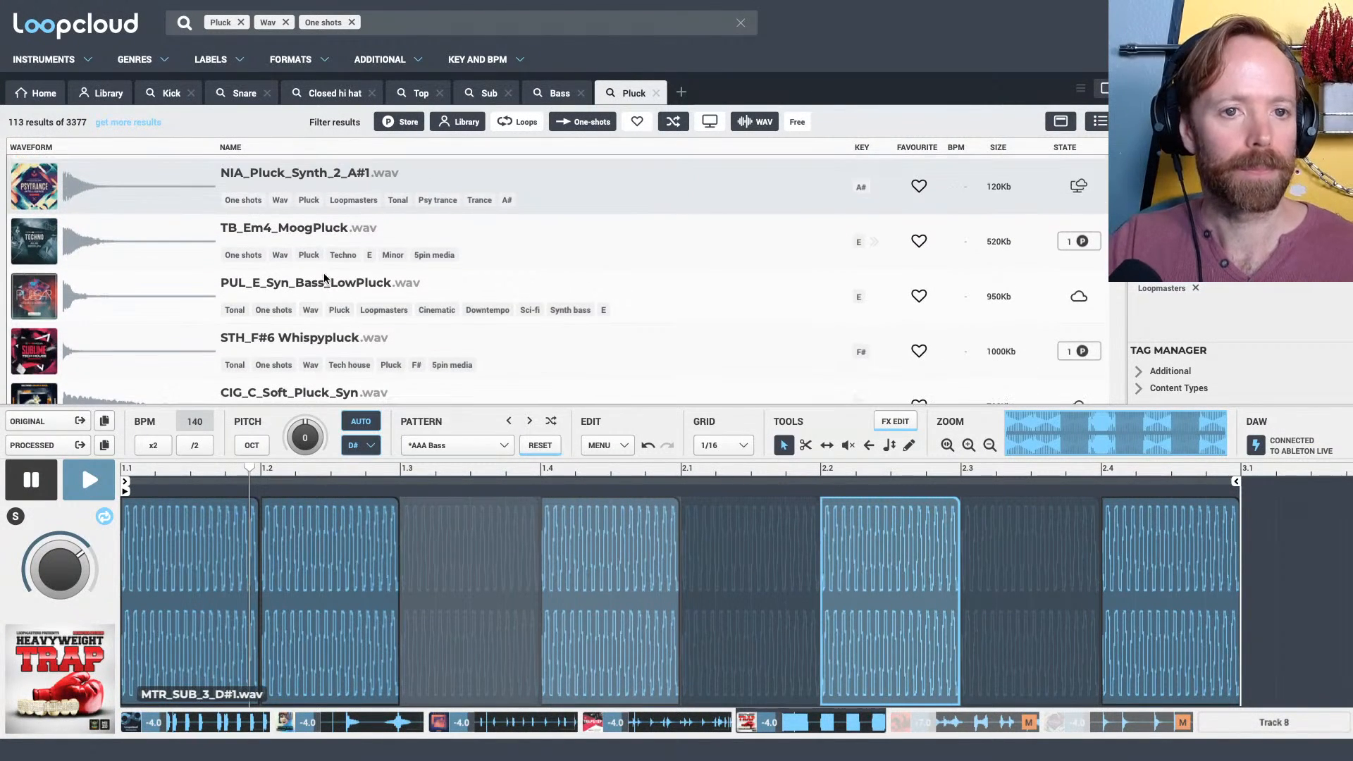
pyautogui.click(483, 95)
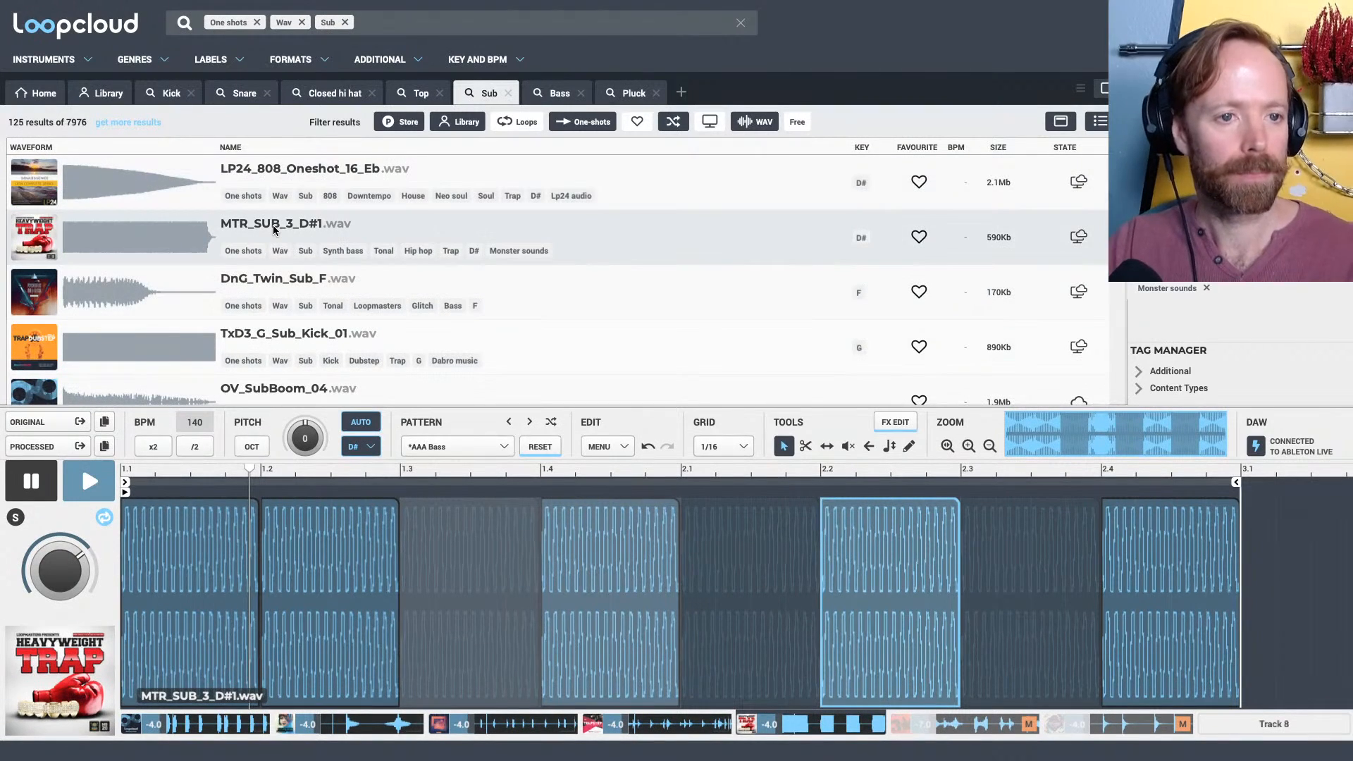
pyautogui.click(275, 230)
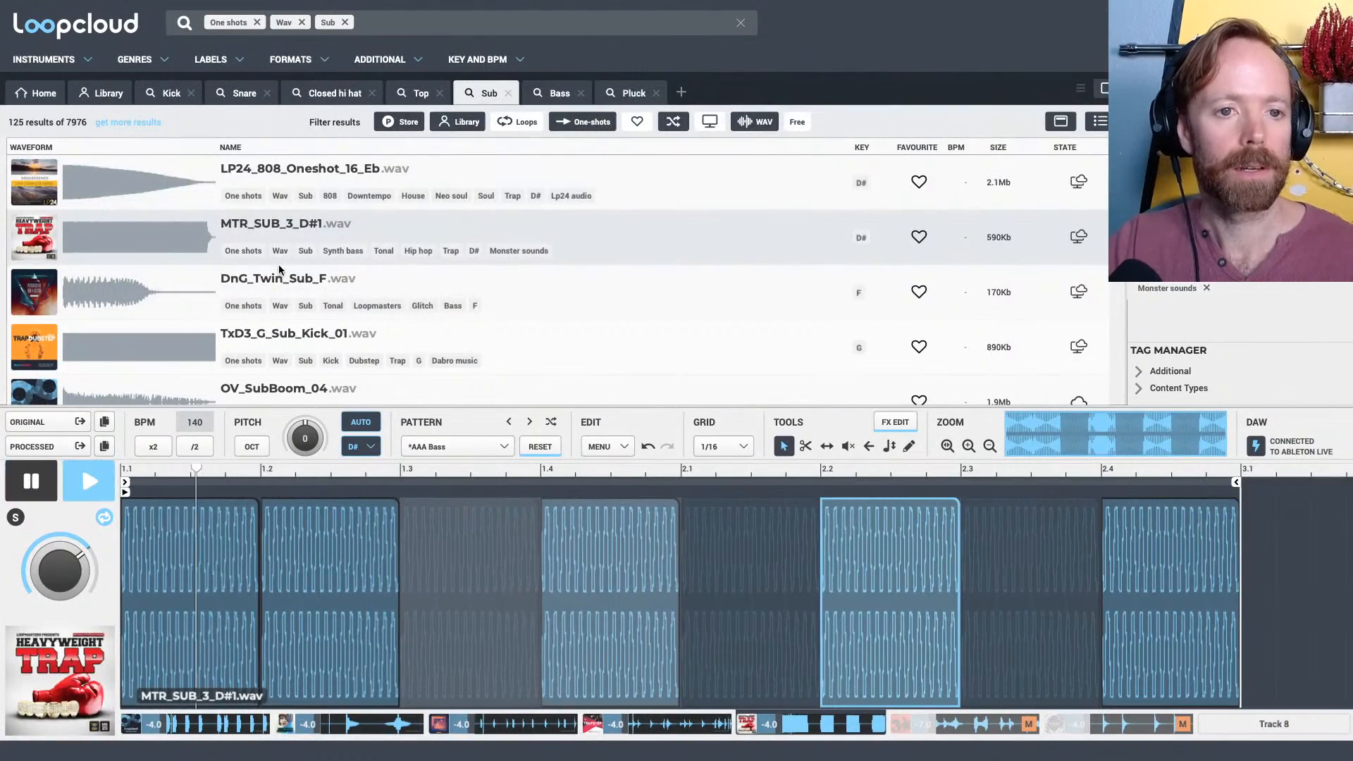
# Audition alternative subs in the bass pattern: DnG_Twin_Sub_F, SOV_A#_Sub_Shot_08, DAA_G_RaveYard_Sub and LIQ2_D_Sub_Syn_Bass_2
pyautogui.click(283, 272)
pyautogui.moveTo(104, 446); pyautogui.dragTo(112, 444)
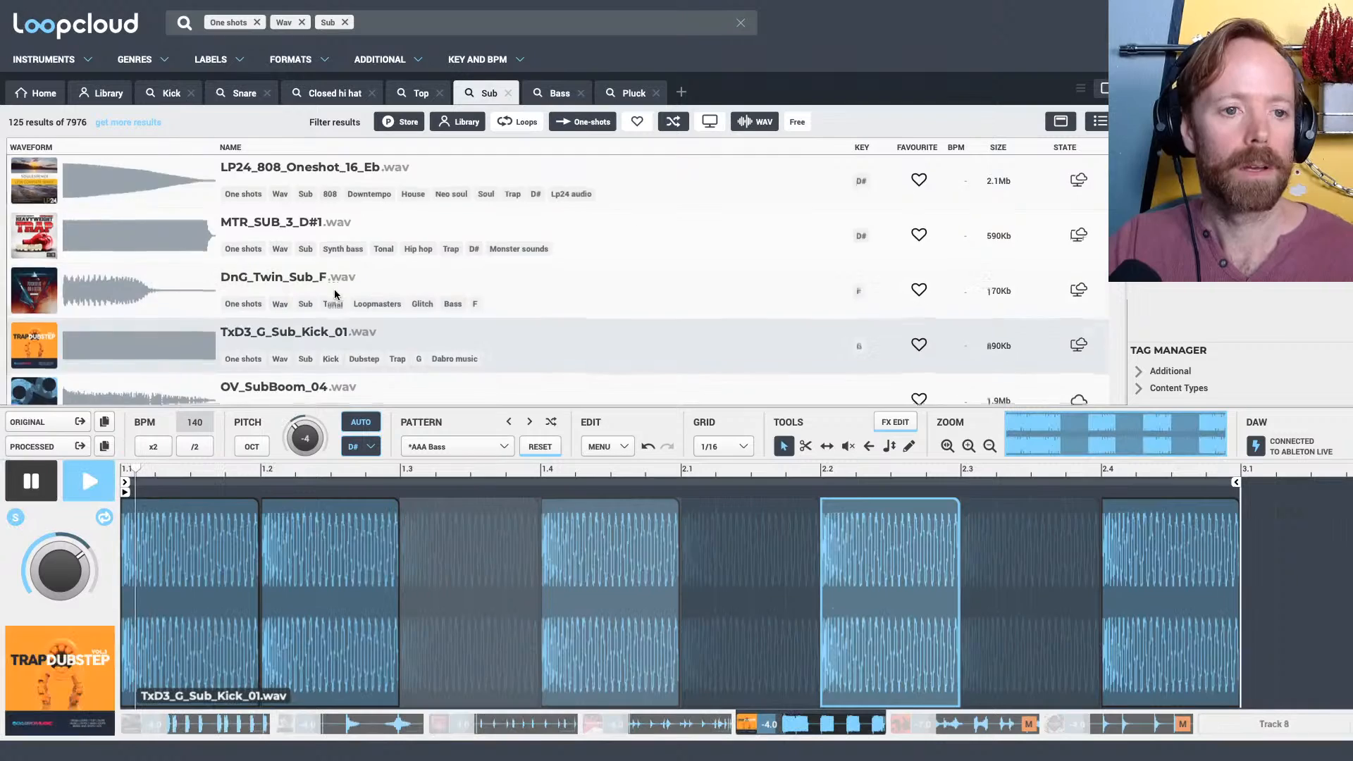
pyautogui.scroll(-3, 317, 293)
pyautogui.click(299, 294)
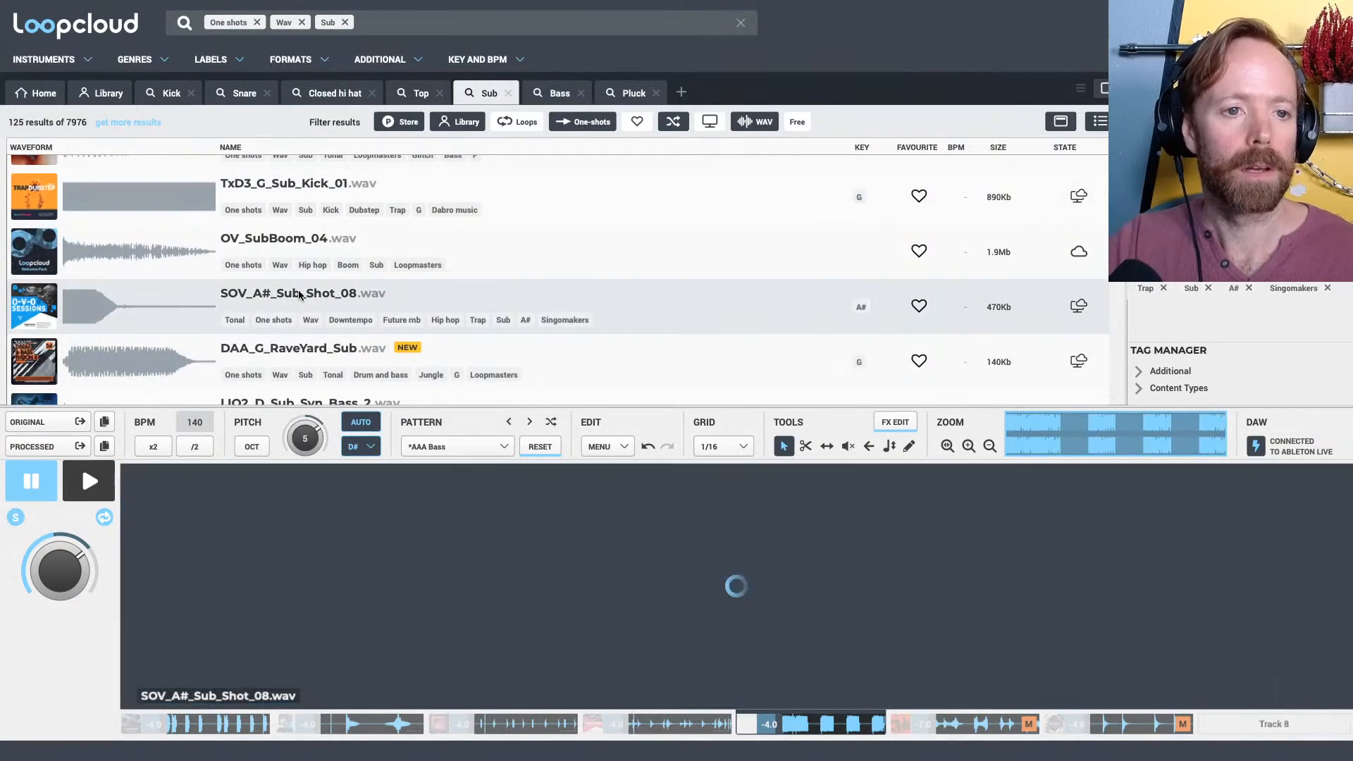
pyautogui.click(302, 345)
pyautogui.scroll(-2, 324, 320)
pyautogui.click(324, 319)
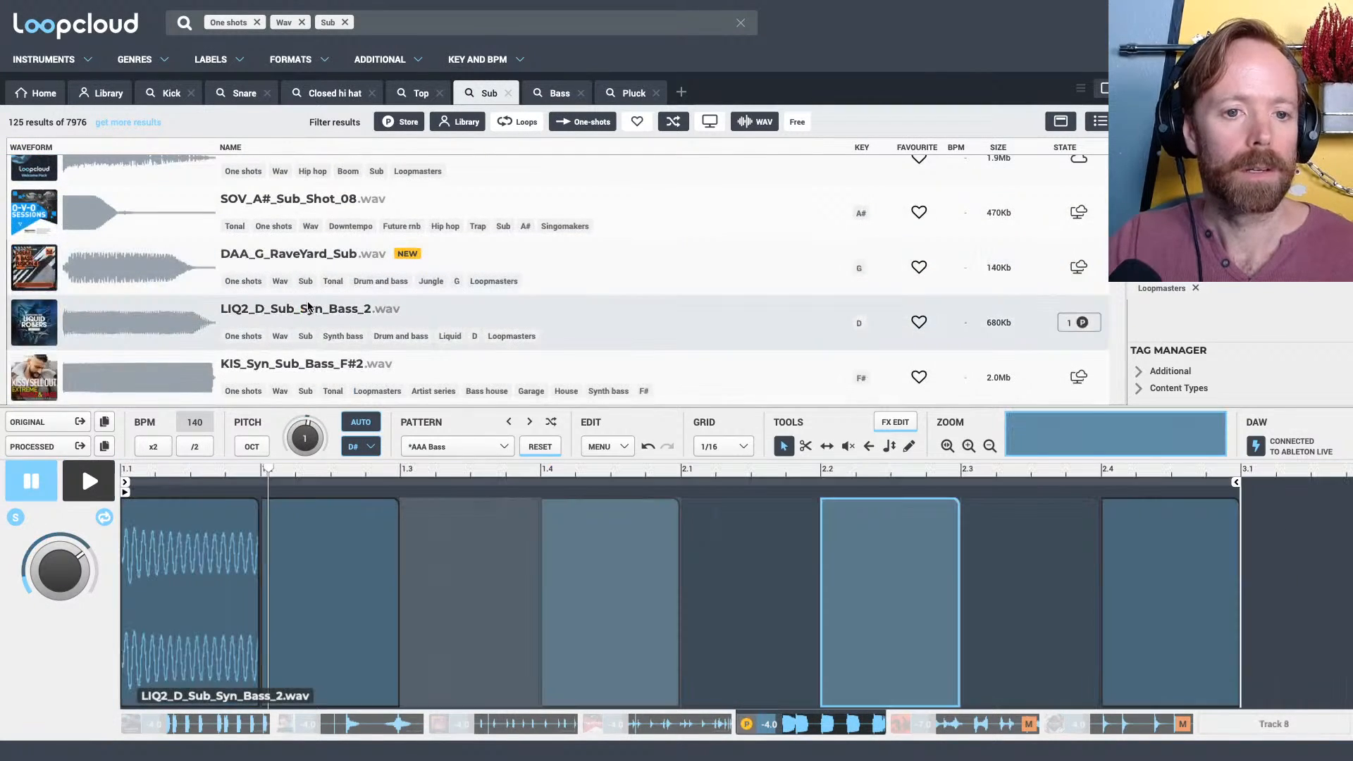
# Set the pitch key to G and reload MTR_SUB_3_D#1 into the bass pattern, playing it briefly
pyautogui.click(365, 446)
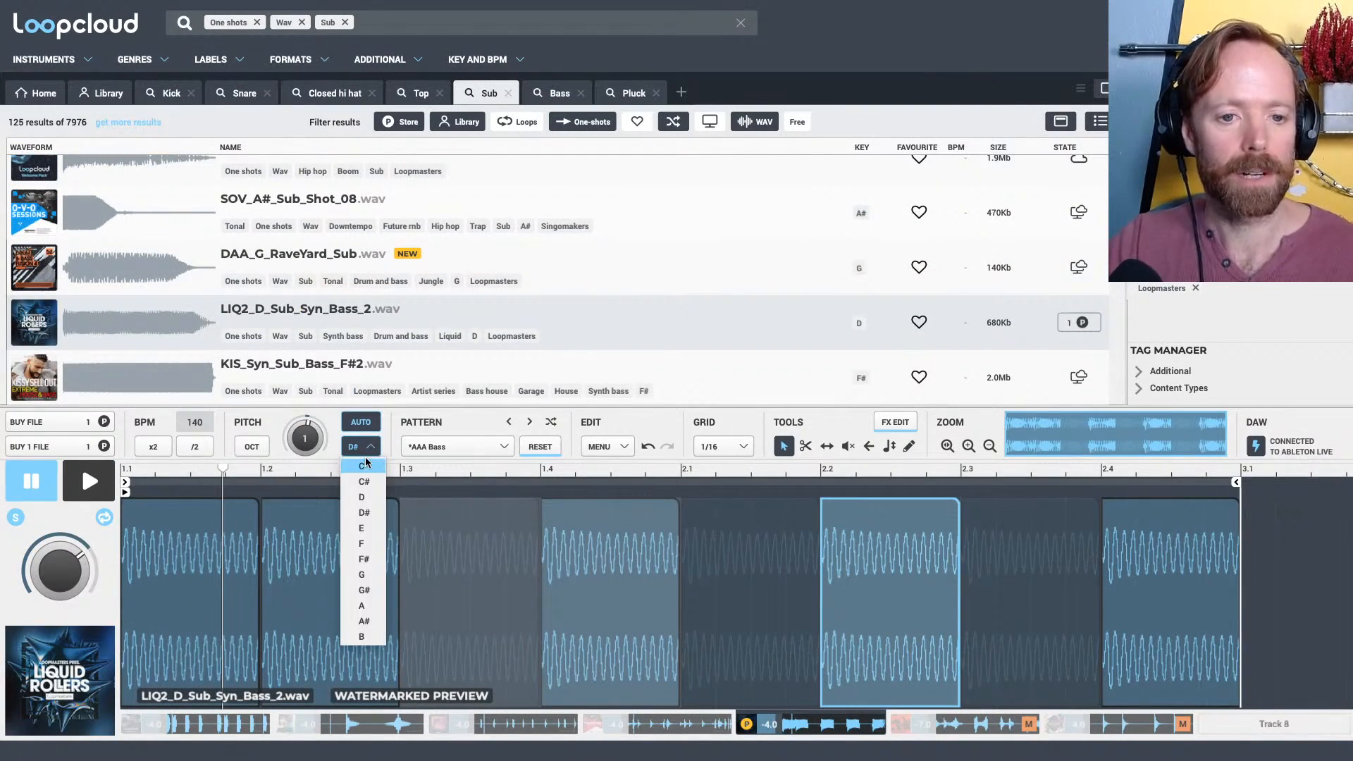
pyautogui.click(364, 574)
pyautogui.scroll(-5, 398, 303)
pyautogui.click(278, 310)
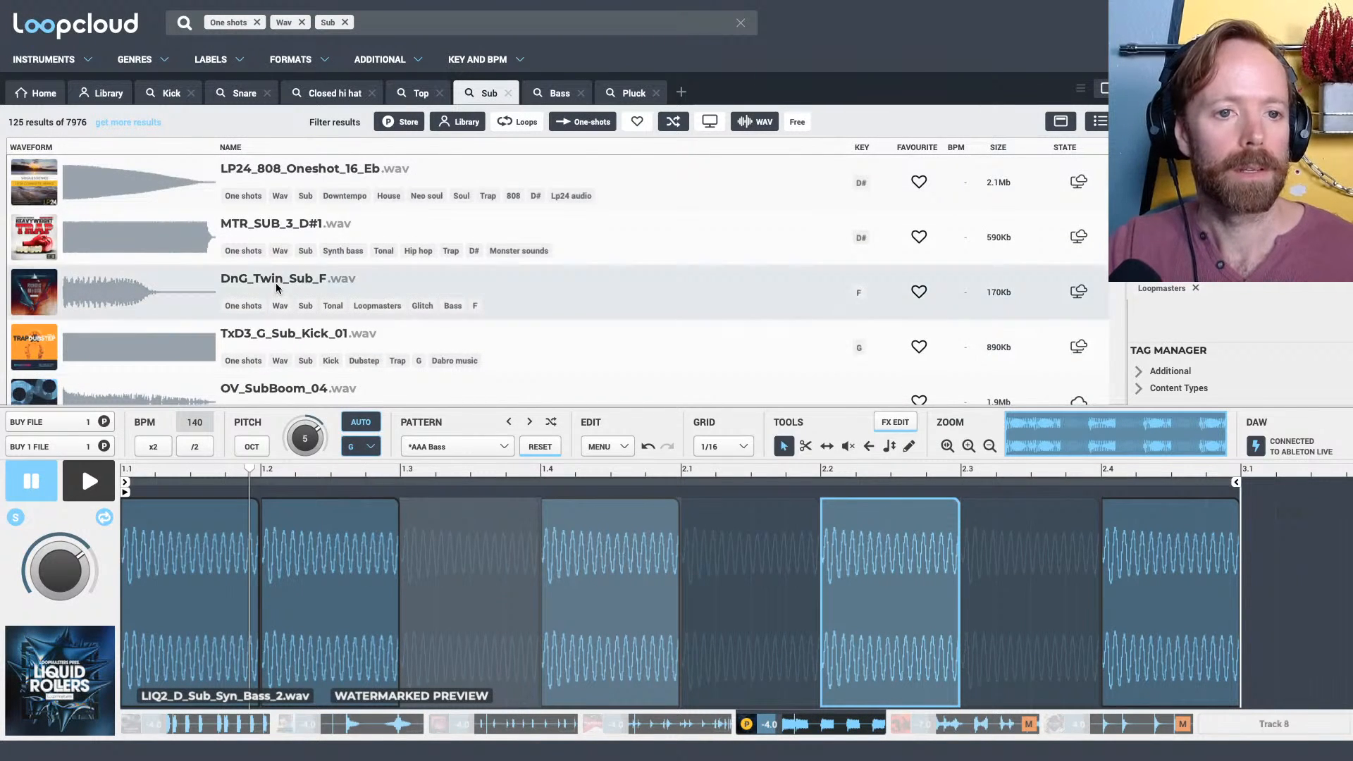
pyautogui.click(264, 225)
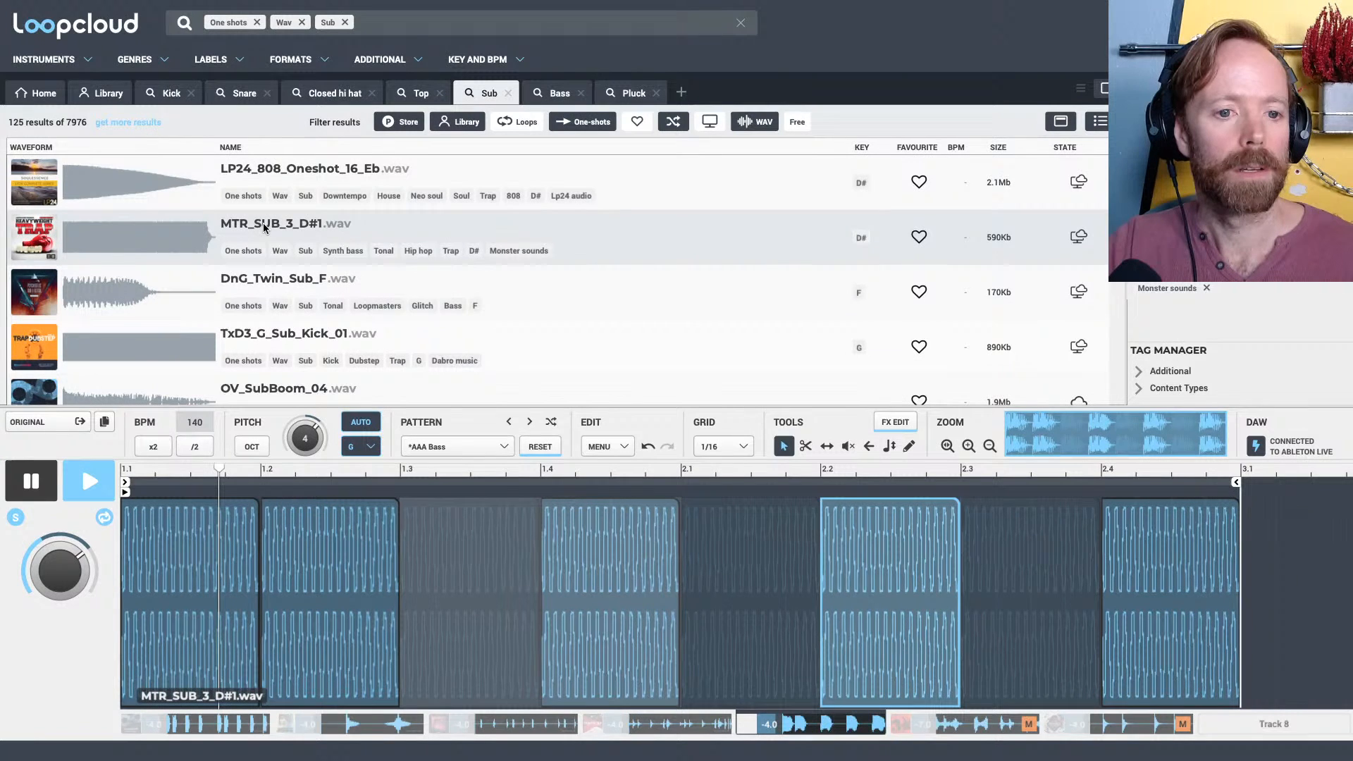
pyautogui.press('space')
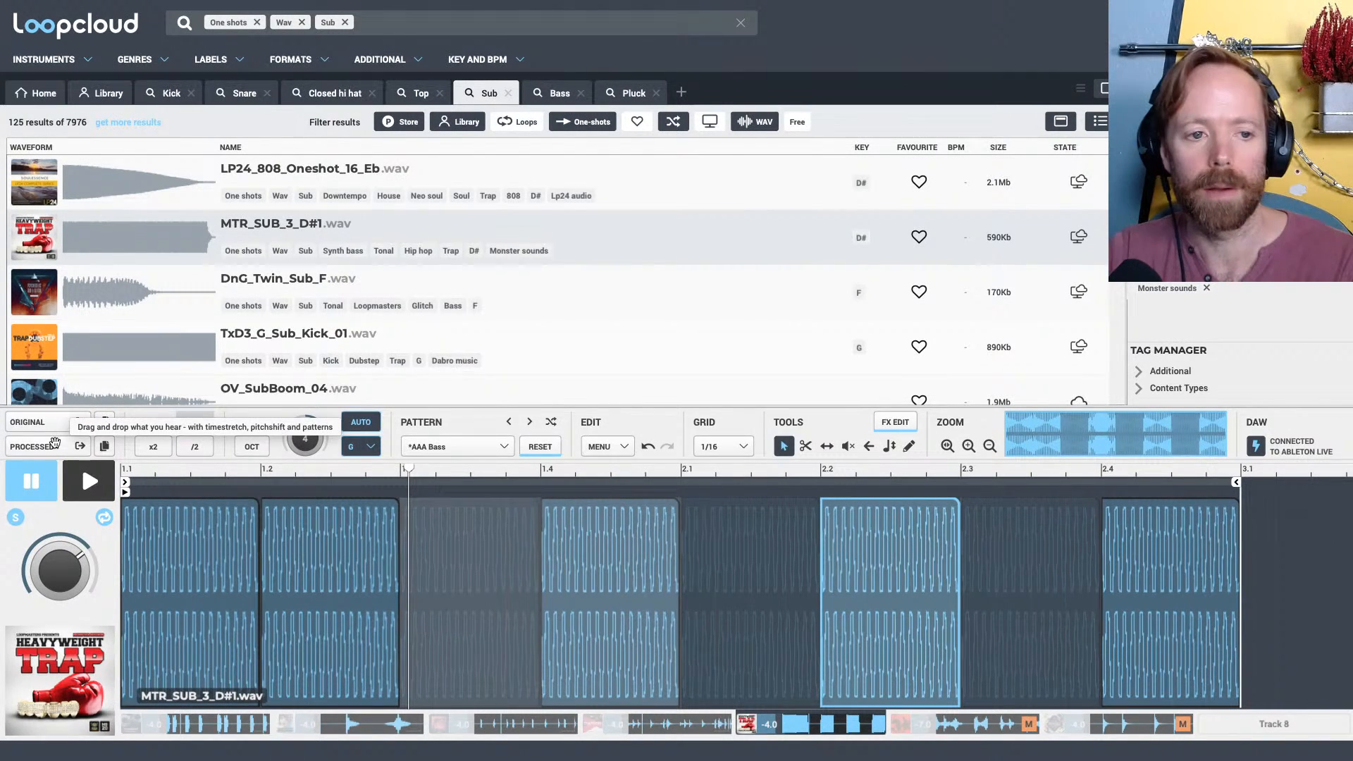
# Place the processed G sub pattern unwarped at bar 9 of Live's MTR_SUB track and duplicate it three times up to bar 25
pyautogui.moveTo(54, 443); pyautogui.dragTo(403, 377)
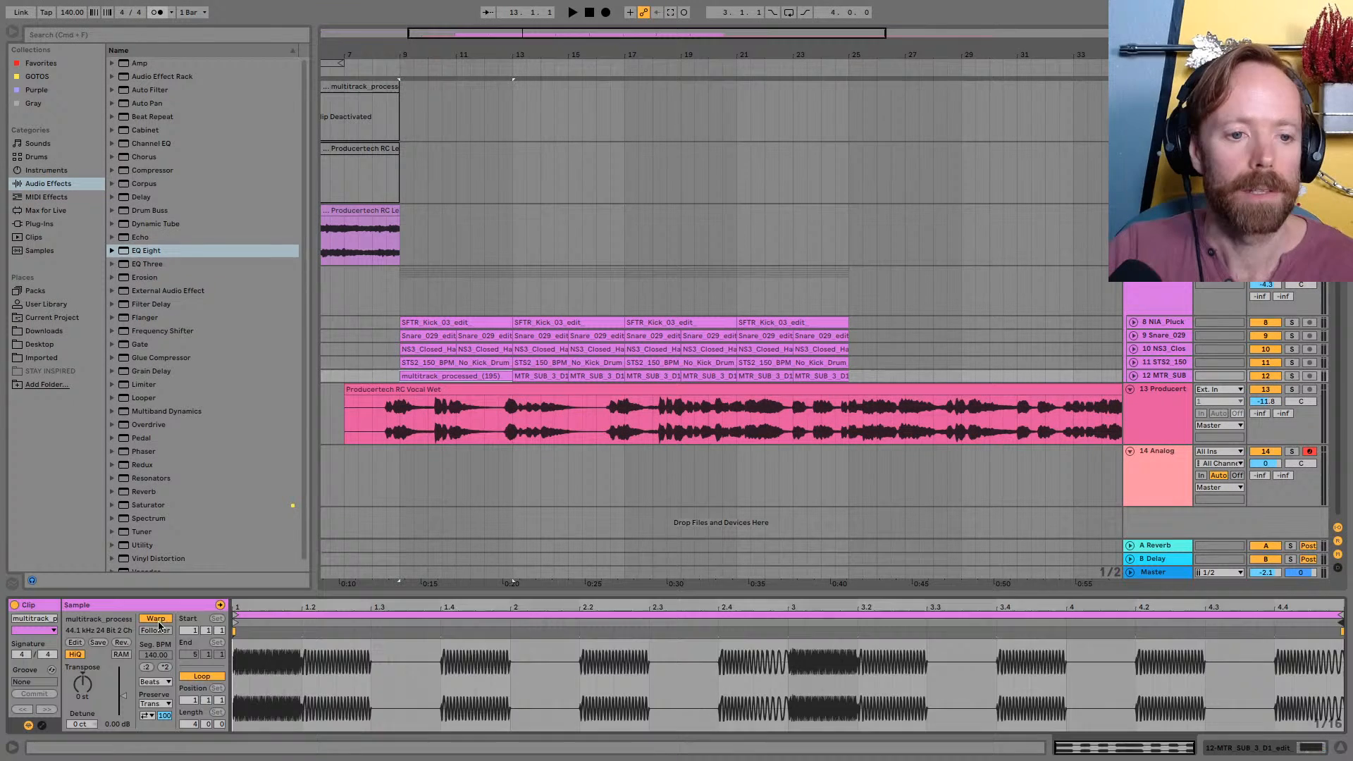
pyautogui.moveTo(1163, 382); pyautogui.dragTo(1163, 478)
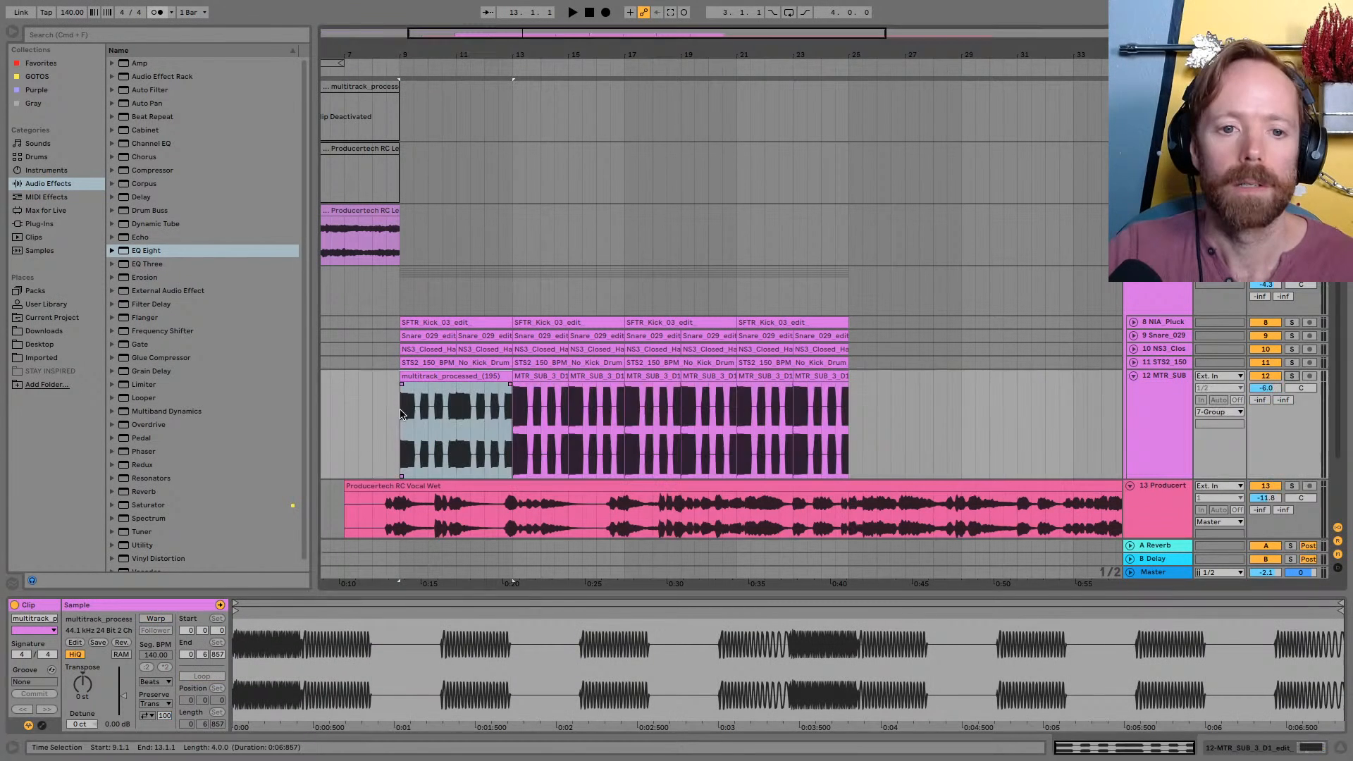
pyautogui.click(432, 377)
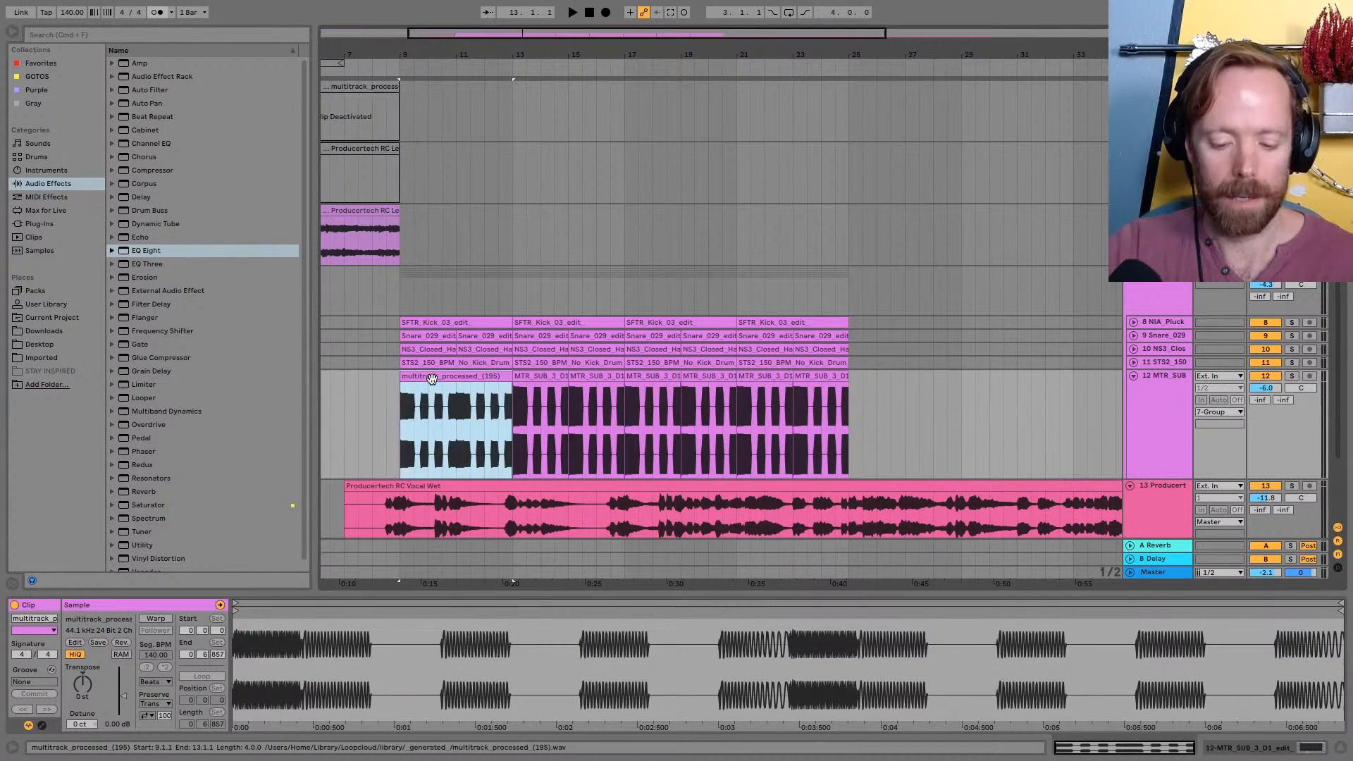
pyautogui.press('super+d')
pyautogui.press('super+d')
pyautogui.press('super+d')
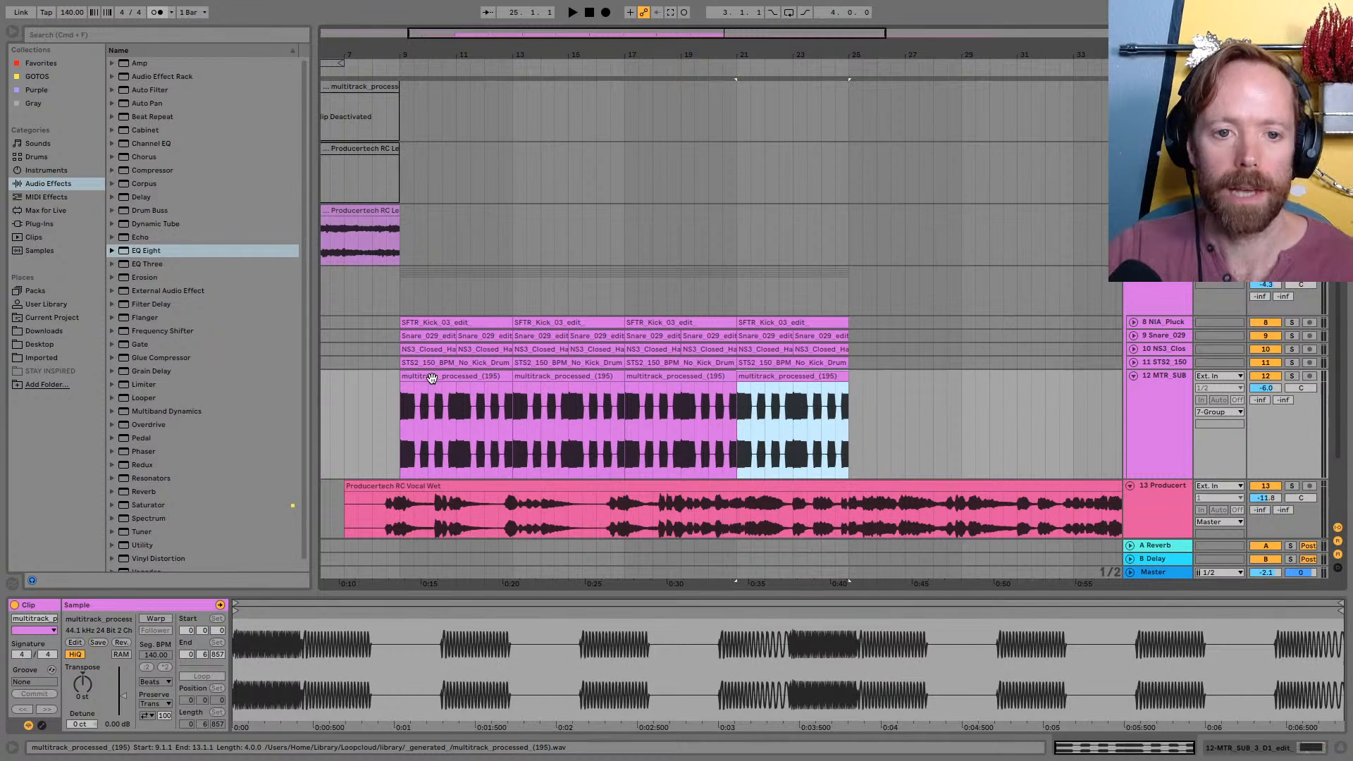
# Play the mix from bar 9 to bar 17 and raise the MTR_SUB track's volume to -2.1 dB
pyautogui.press('Tab')
pyautogui.press('space')
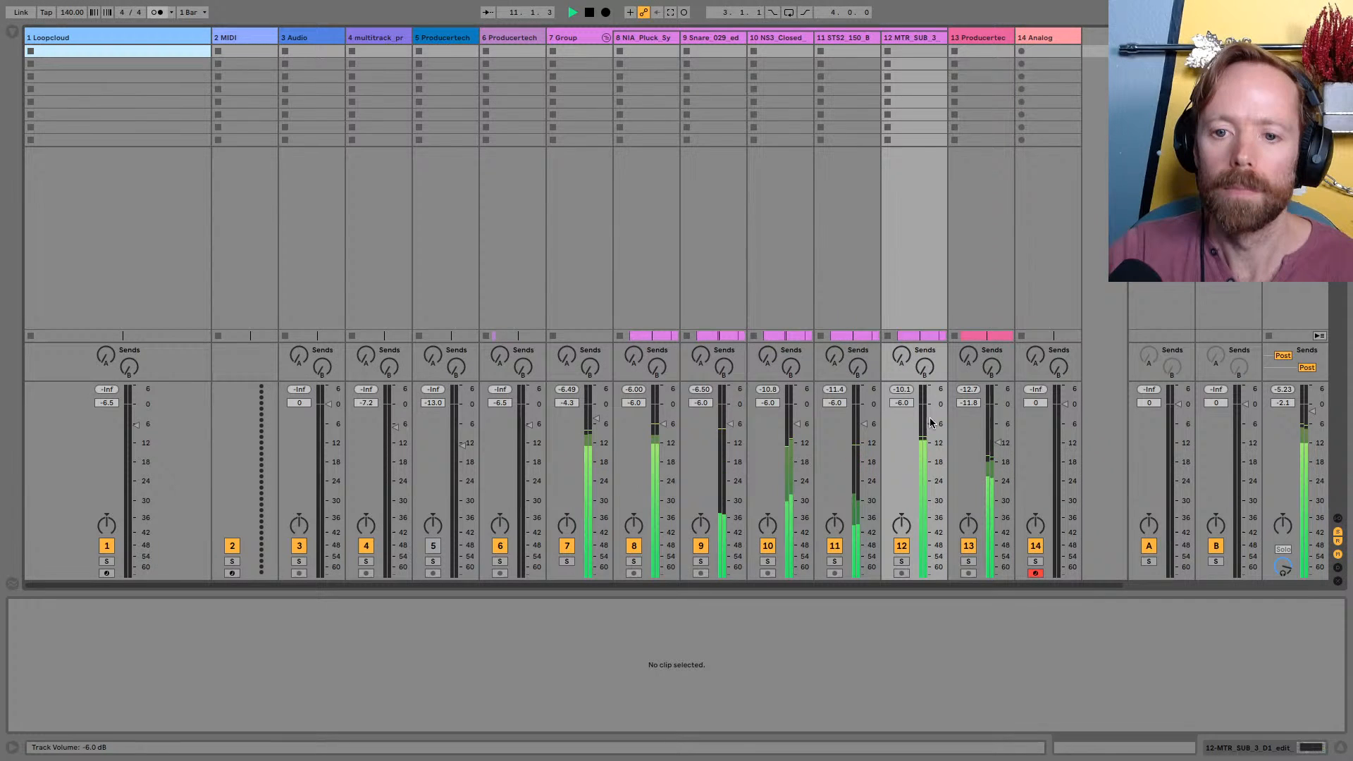
pyautogui.moveTo(931, 423); pyautogui.dragTo(931, 409)
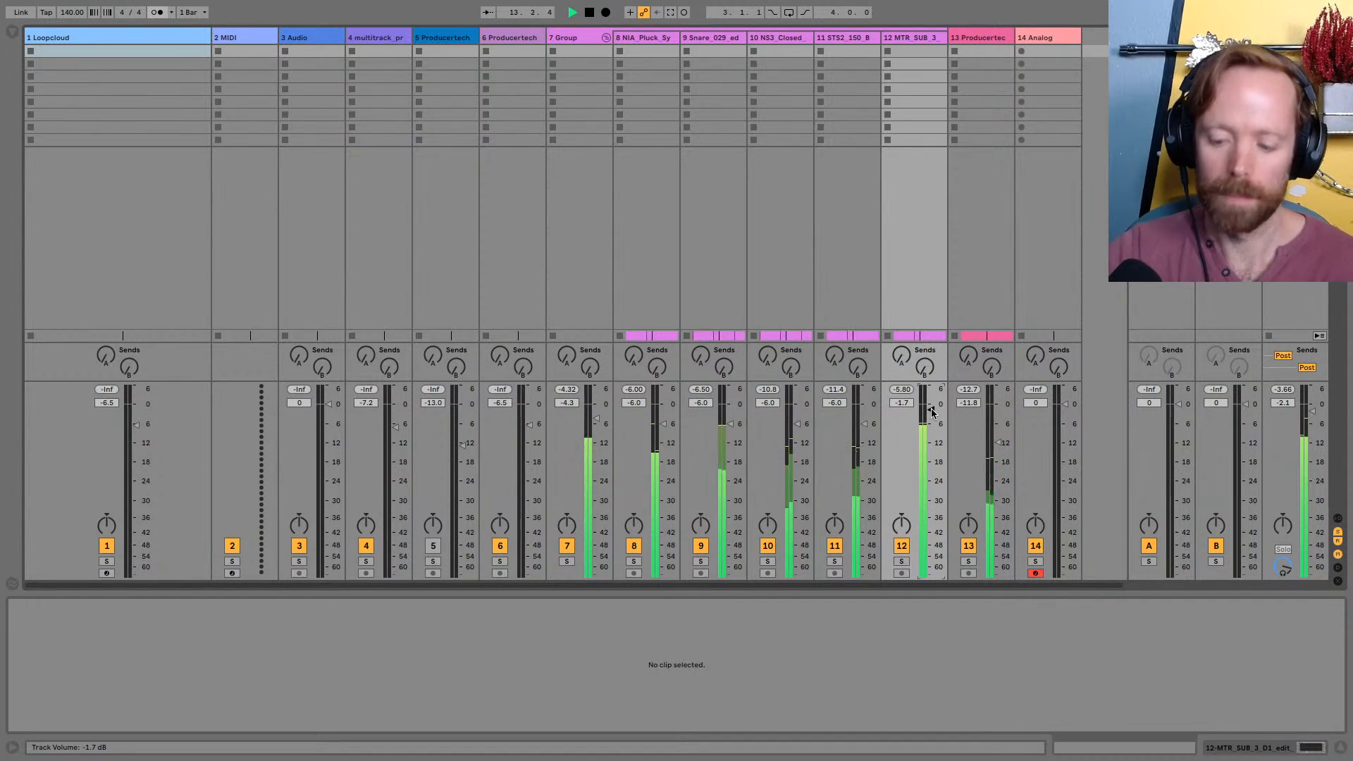
pyautogui.press('Tab')
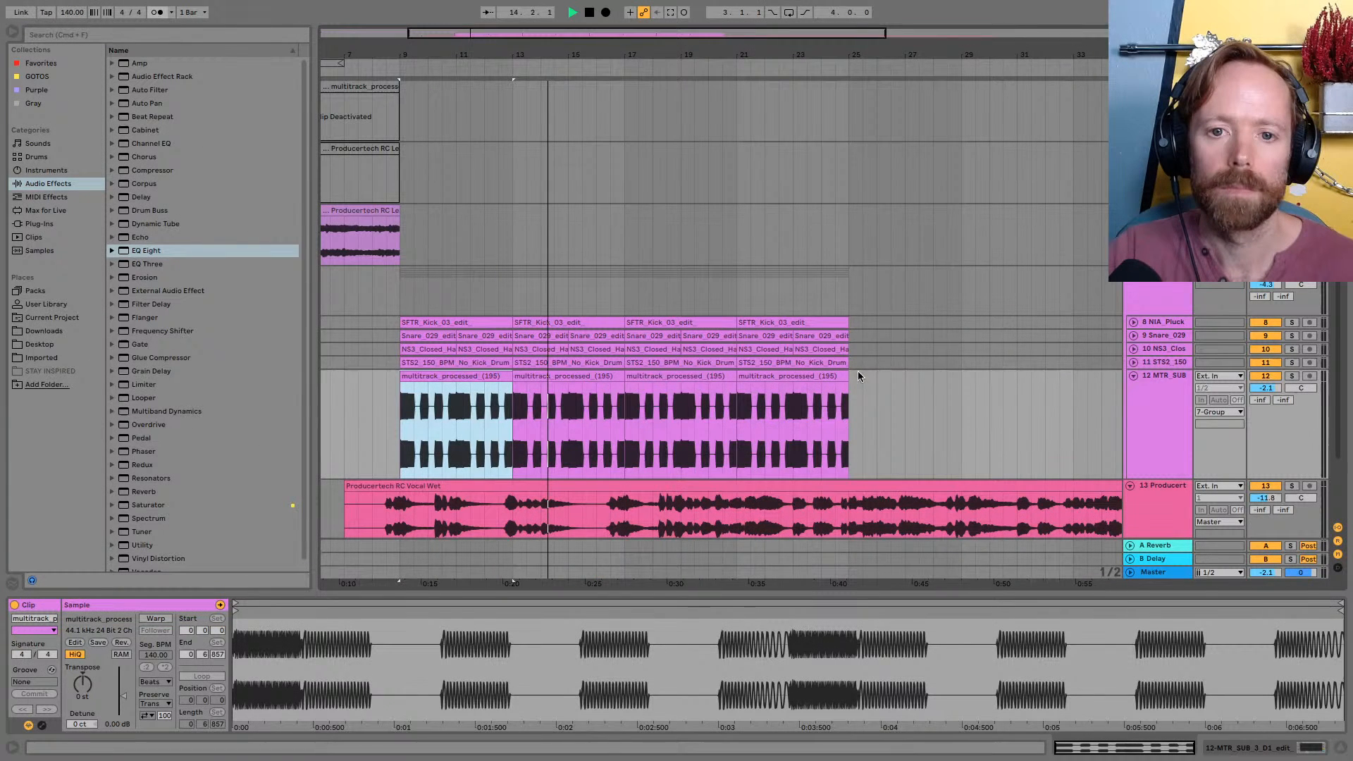
pyautogui.moveTo(532, 54); pyautogui.dragTo(631, 52)
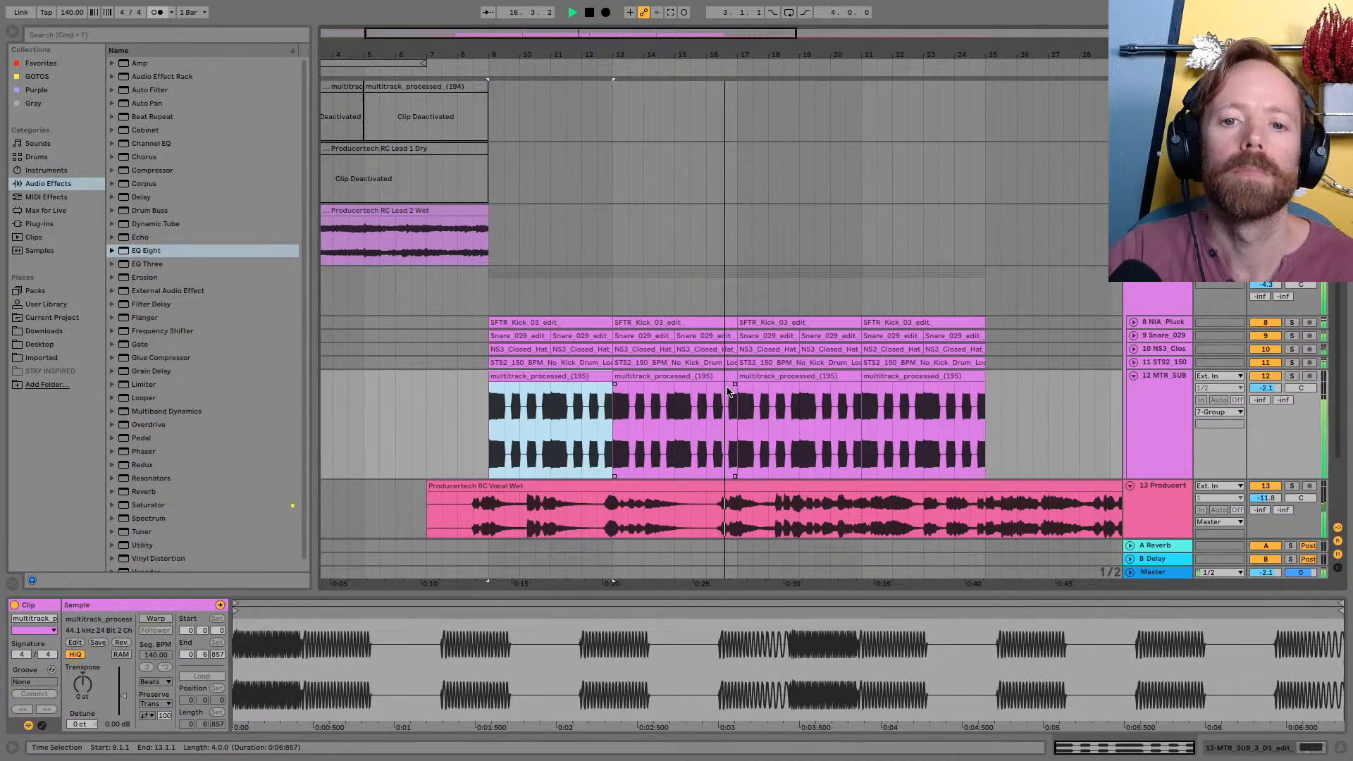
pyautogui.scroll(-3, 728, 392)
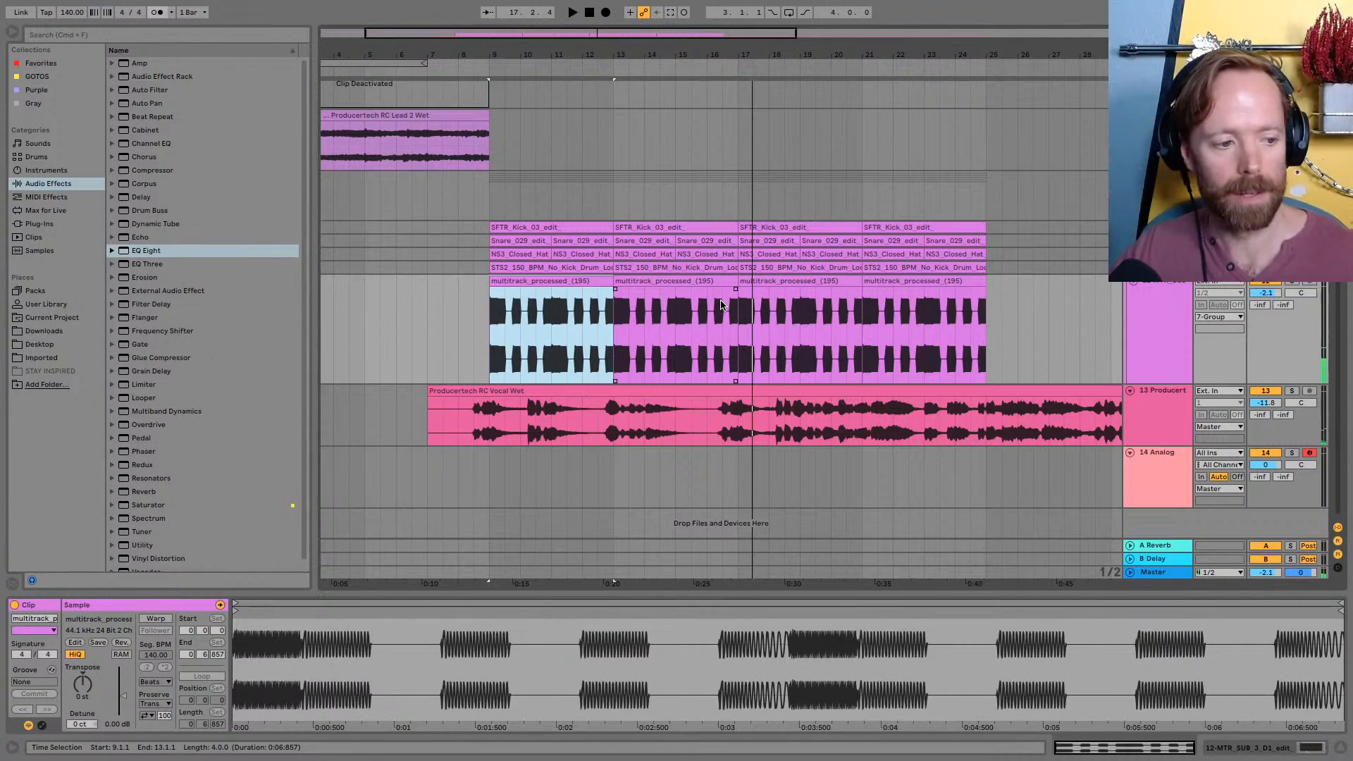
pyautogui.press('space')
# Examine how the vocal's opening phrases around bars 8 to 13 line up with the sub pattern above
pyautogui.moveTo(759, 59); pyautogui.dragTo(546, 57)
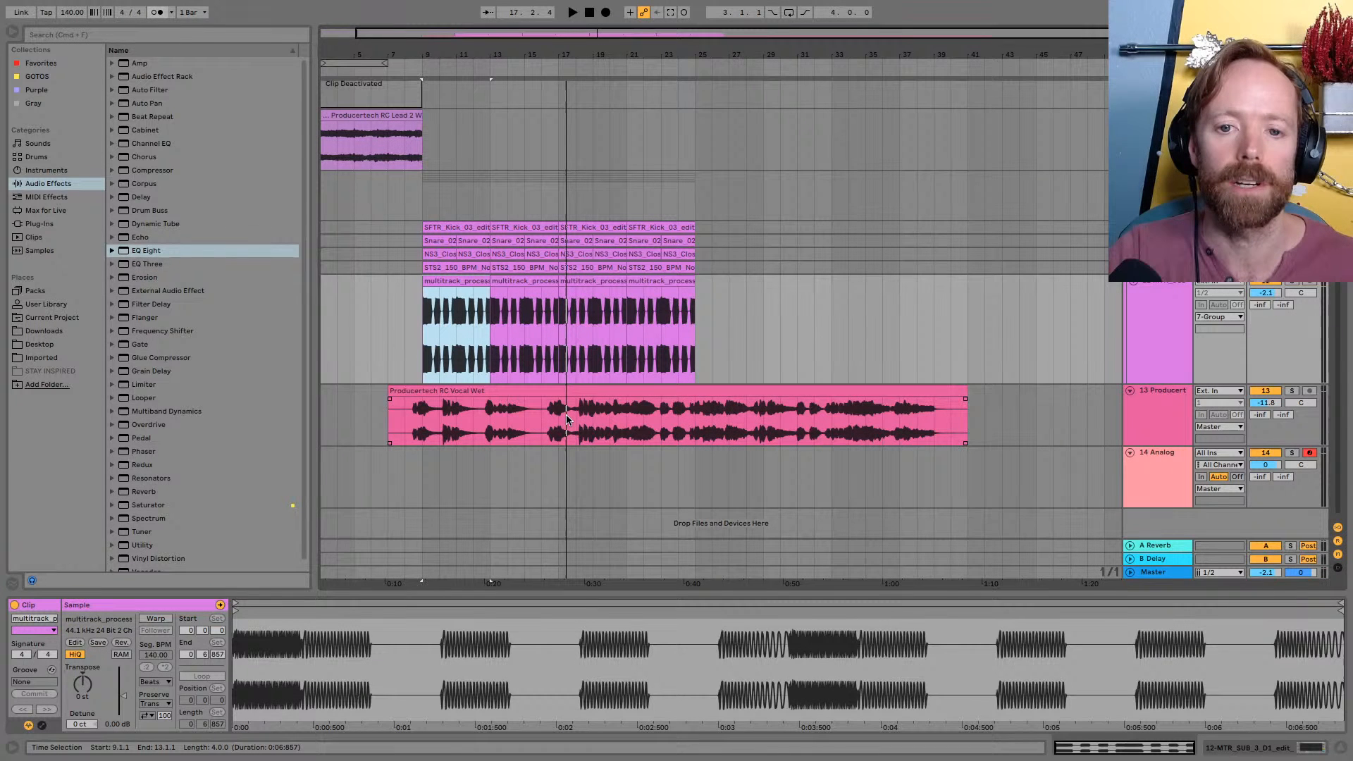
pyautogui.click(476, 404)
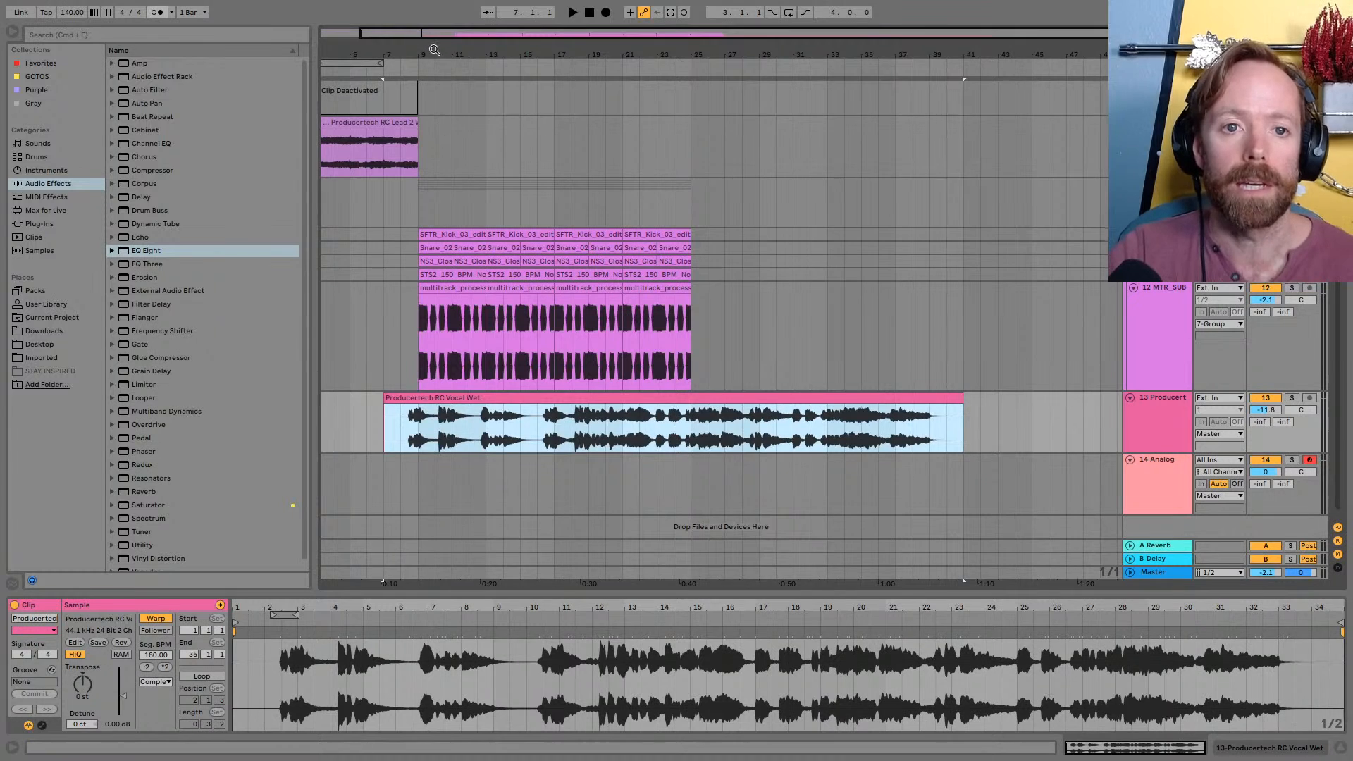
pyautogui.moveTo(435, 51); pyautogui.dragTo(539, 93)
pyautogui.scroll(-1, 572, 352)
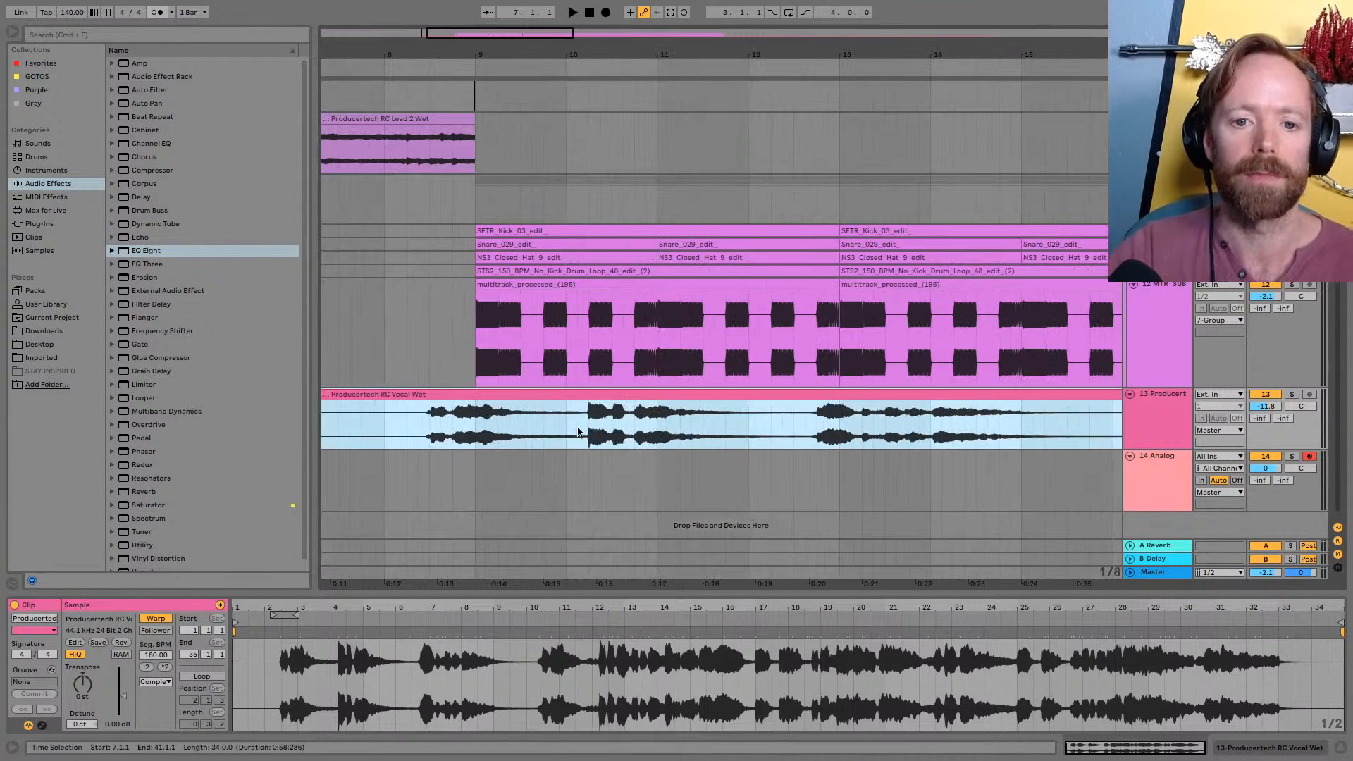
pyautogui.click(589, 417)
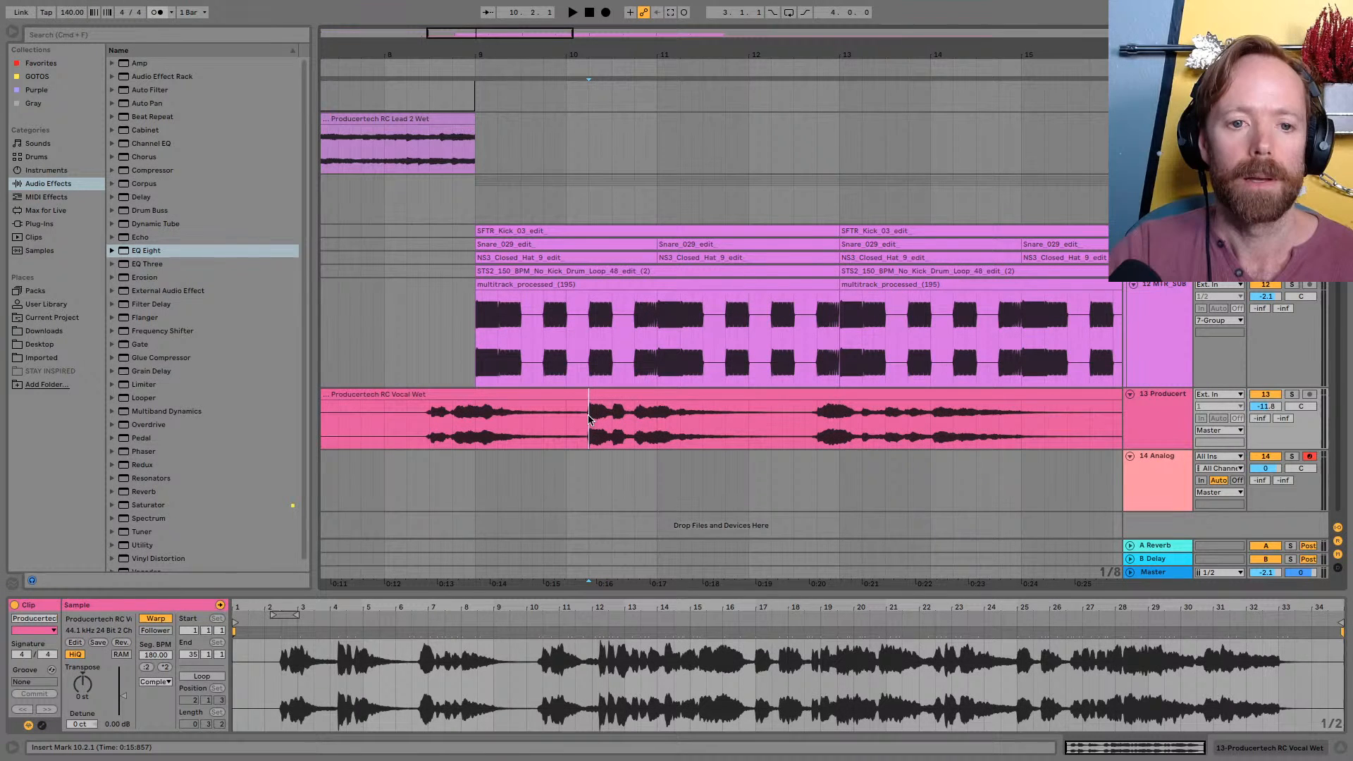
pyautogui.moveTo(429, 416); pyautogui.dragTo(577, 413)
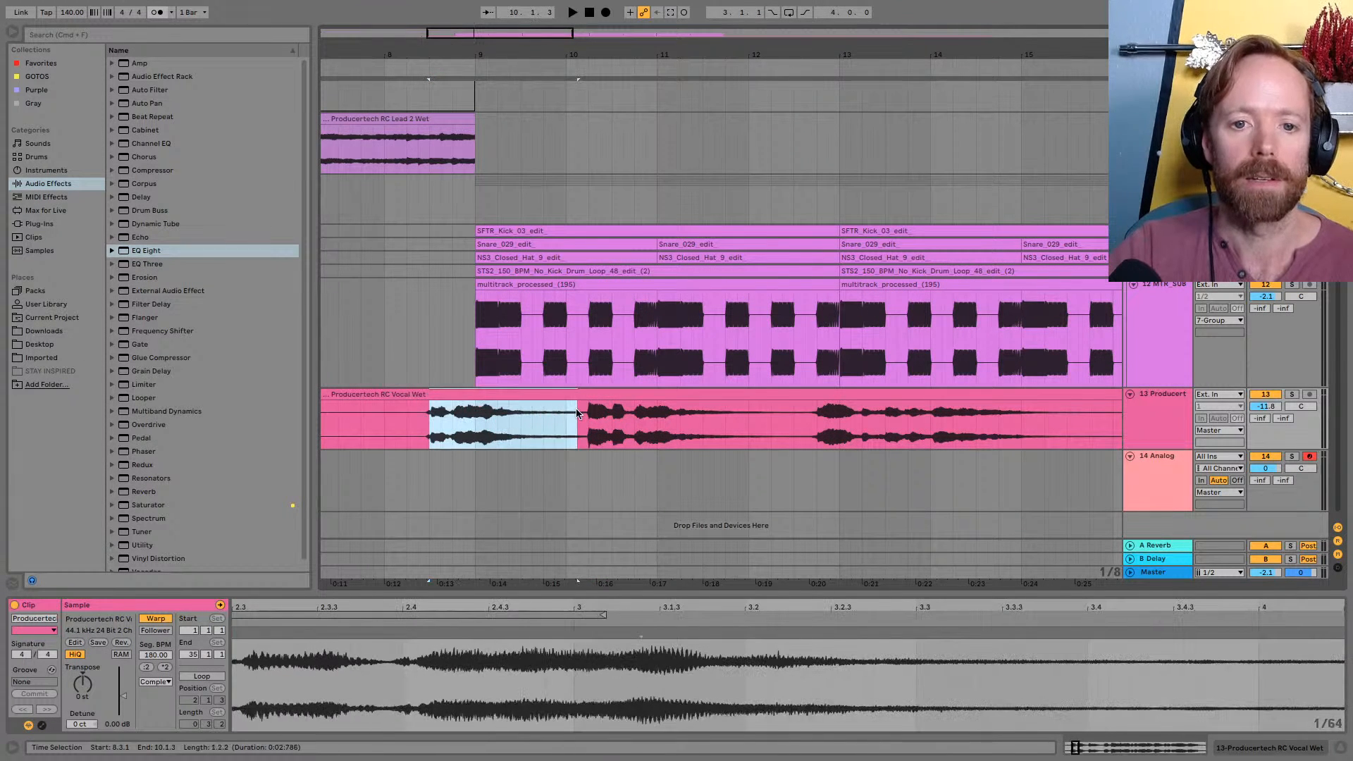
pyautogui.click(407, 418)
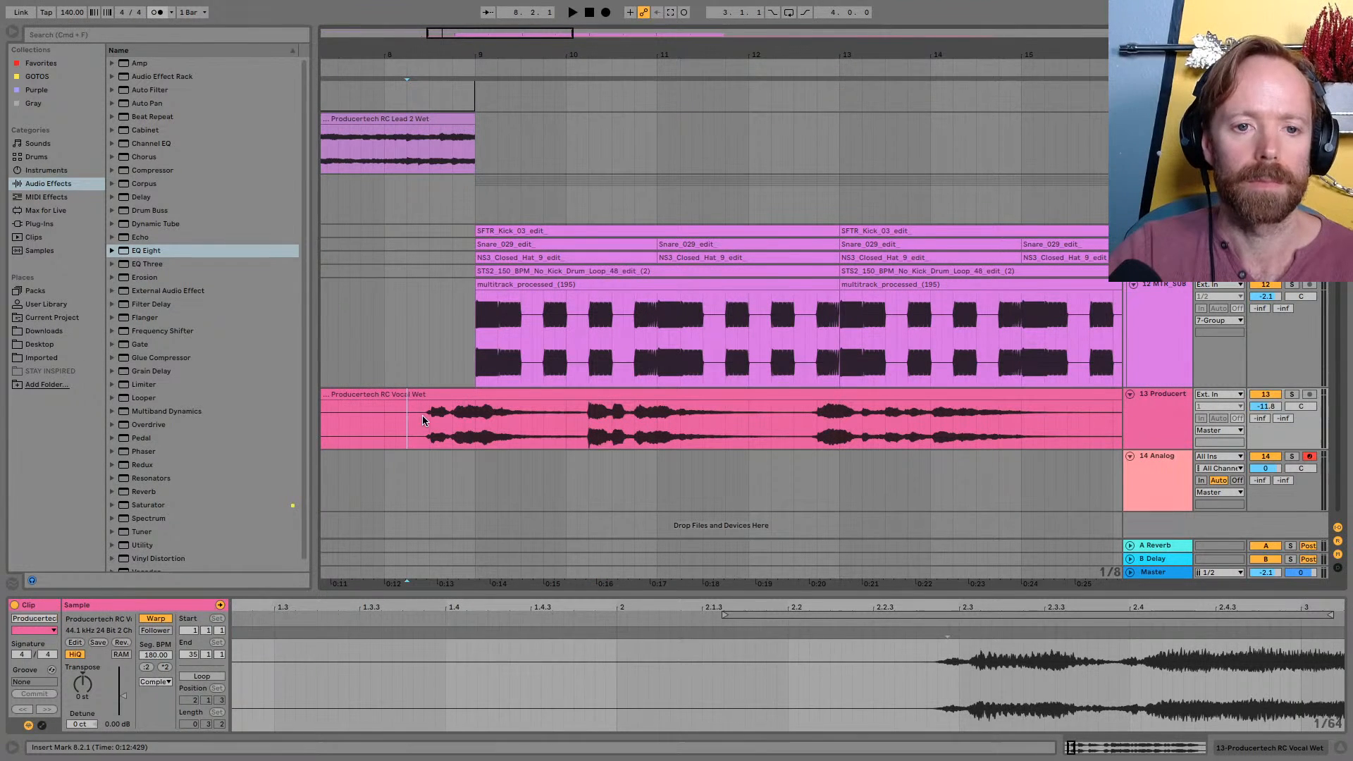
pyautogui.moveTo(416, 421); pyautogui.dragTo(521, 416)
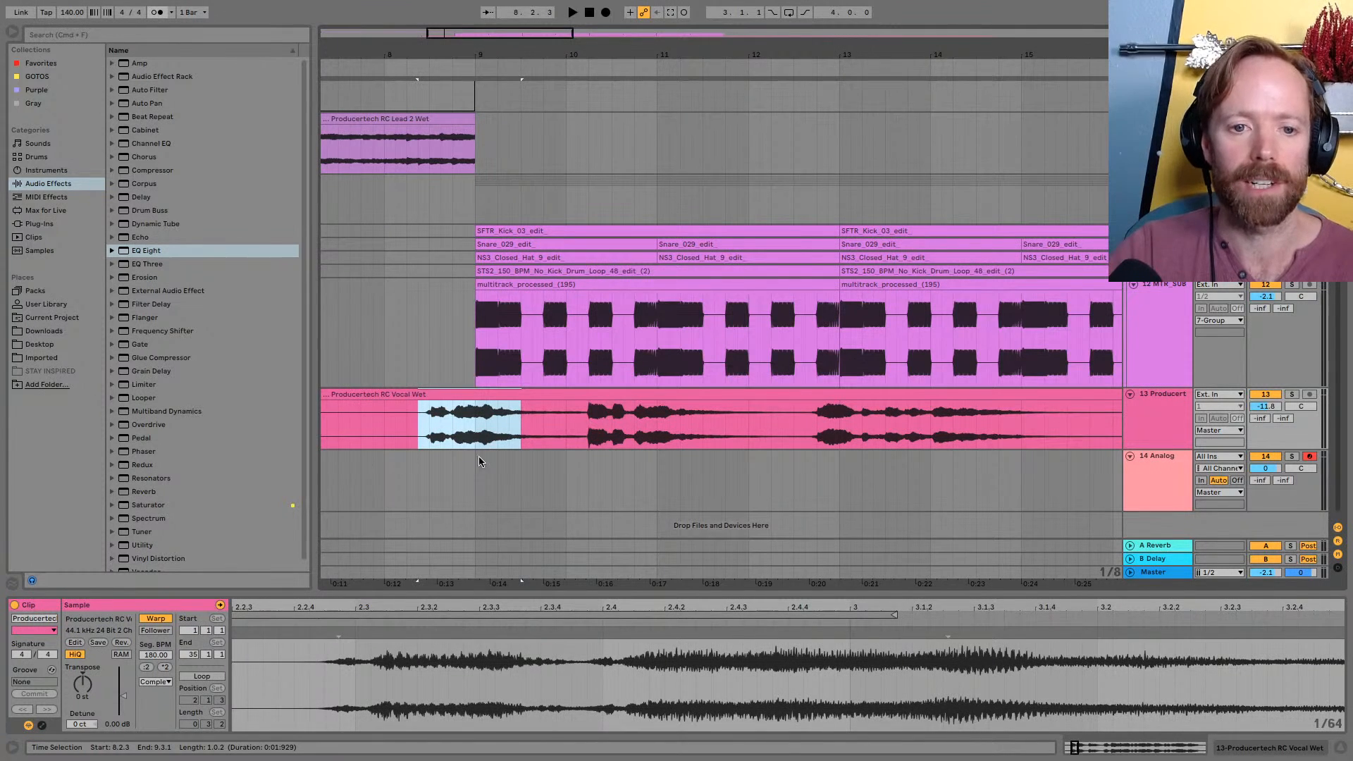
pyautogui.moveTo(494, 36); pyautogui.dragTo(511, 79)
pyautogui.scroll(1, 487, 396)
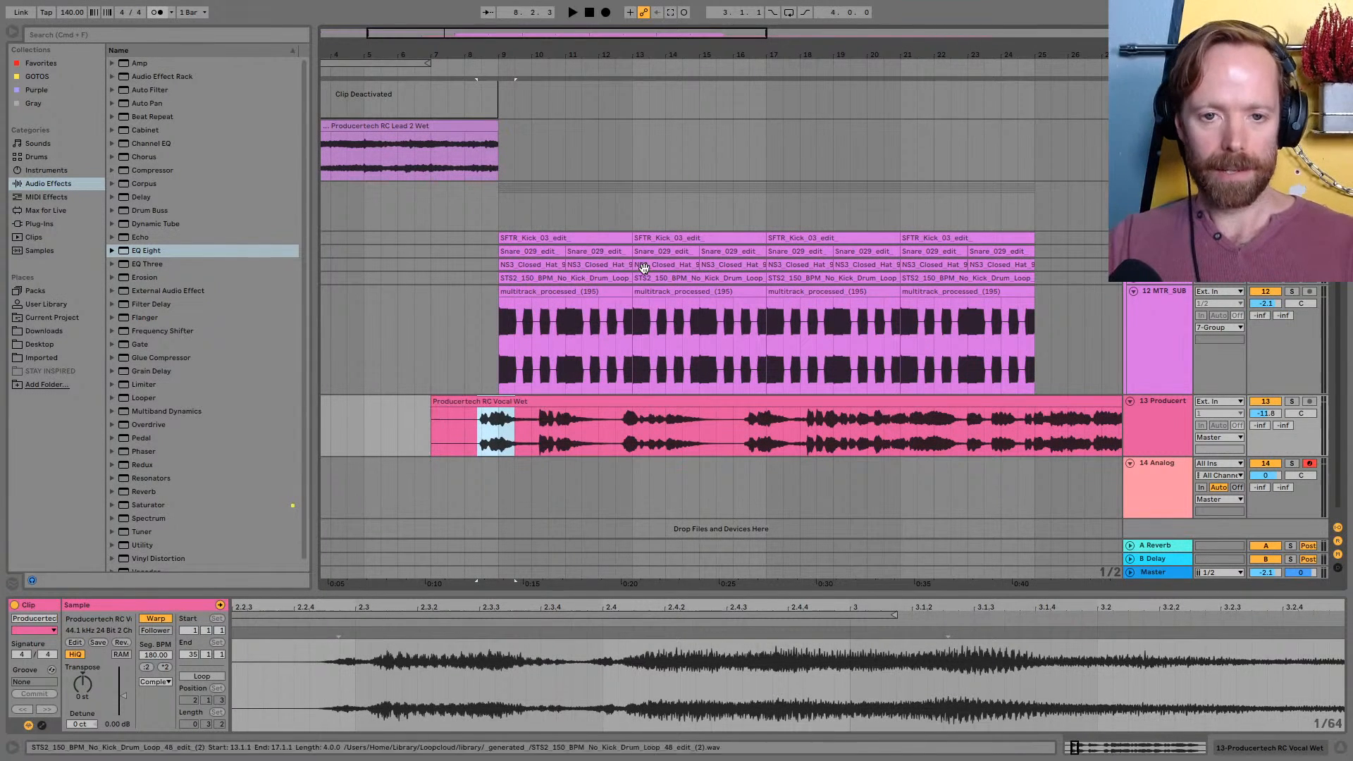
pyautogui.moveTo(645, 48); pyautogui.dragTo(646, 41)
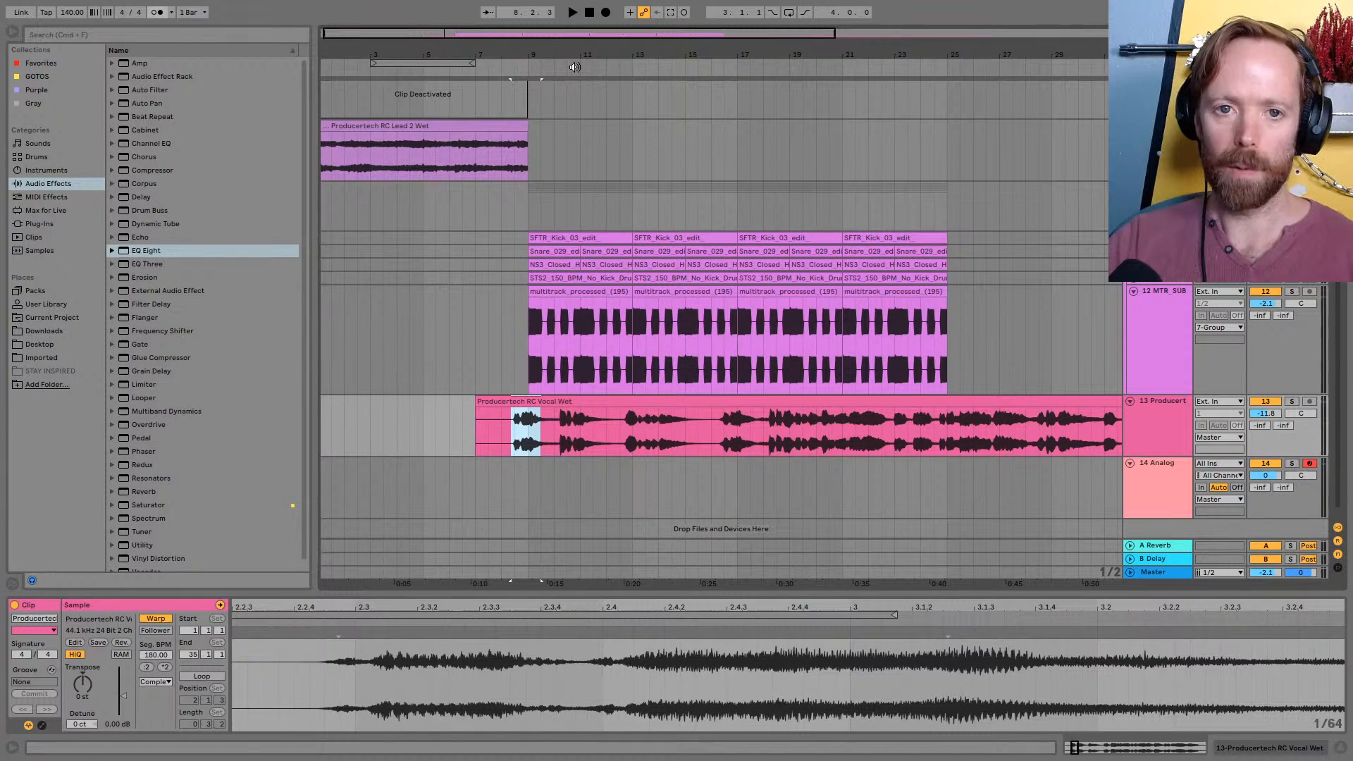
pyautogui.moveTo(577, 55); pyautogui.dragTo(578, 67)
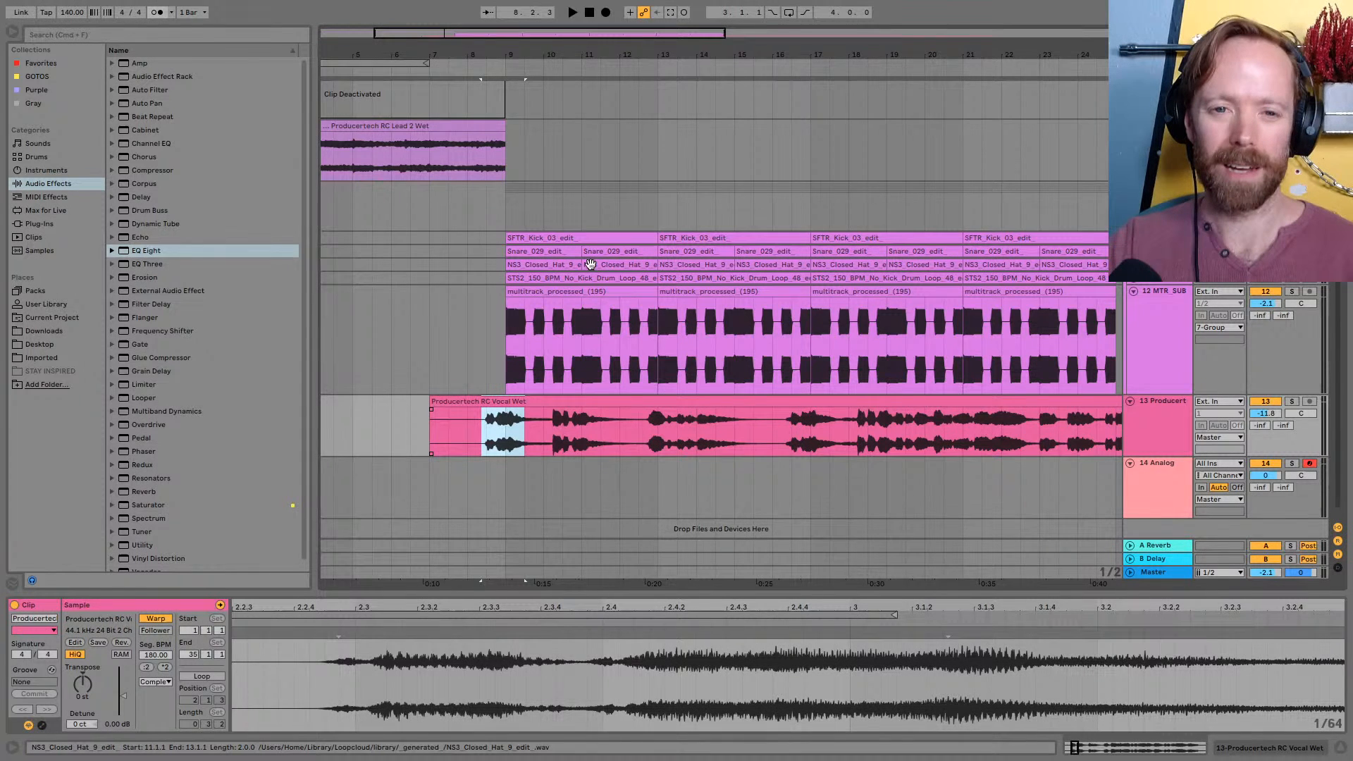
# Play the sub pattern from bar 9 and solo the vocal track to hear its phrase from bar 13
pyautogui.click(559, 312)
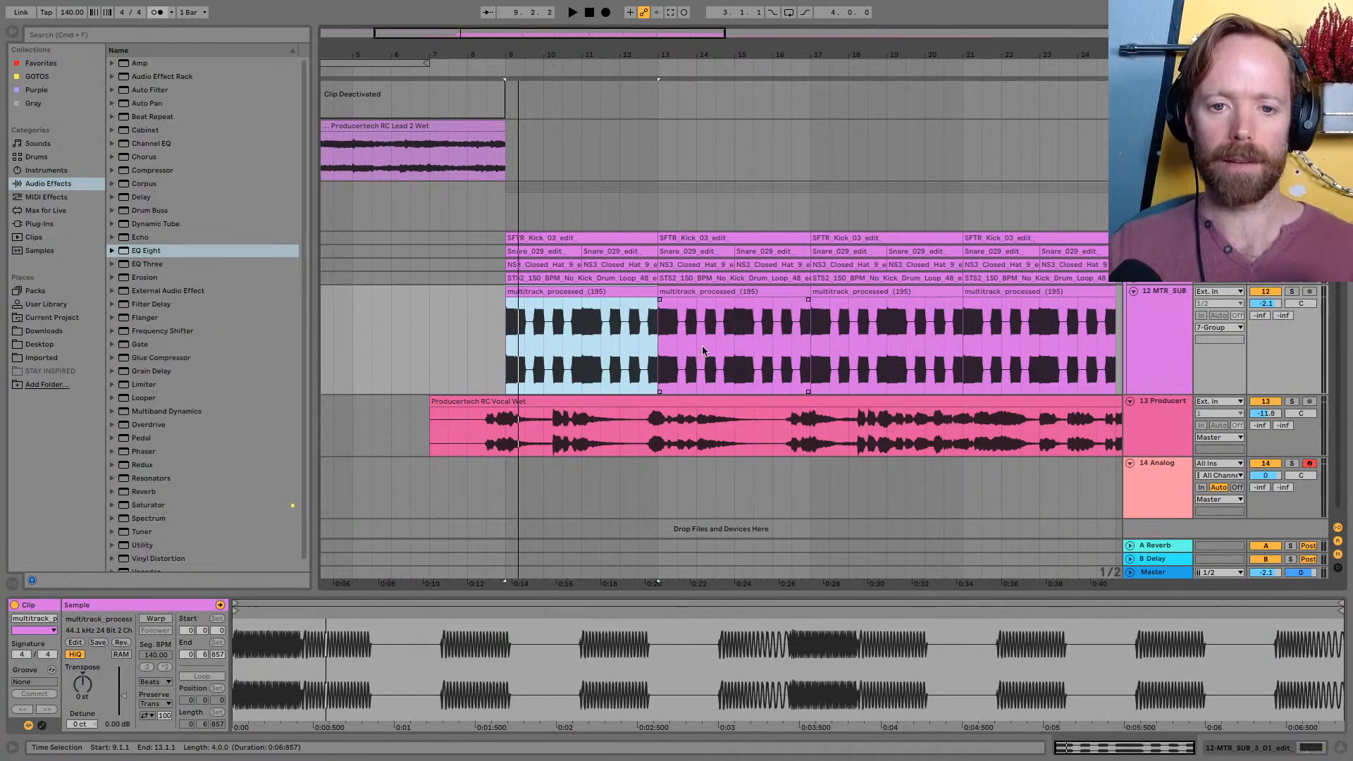
pyautogui.click(714, 291)
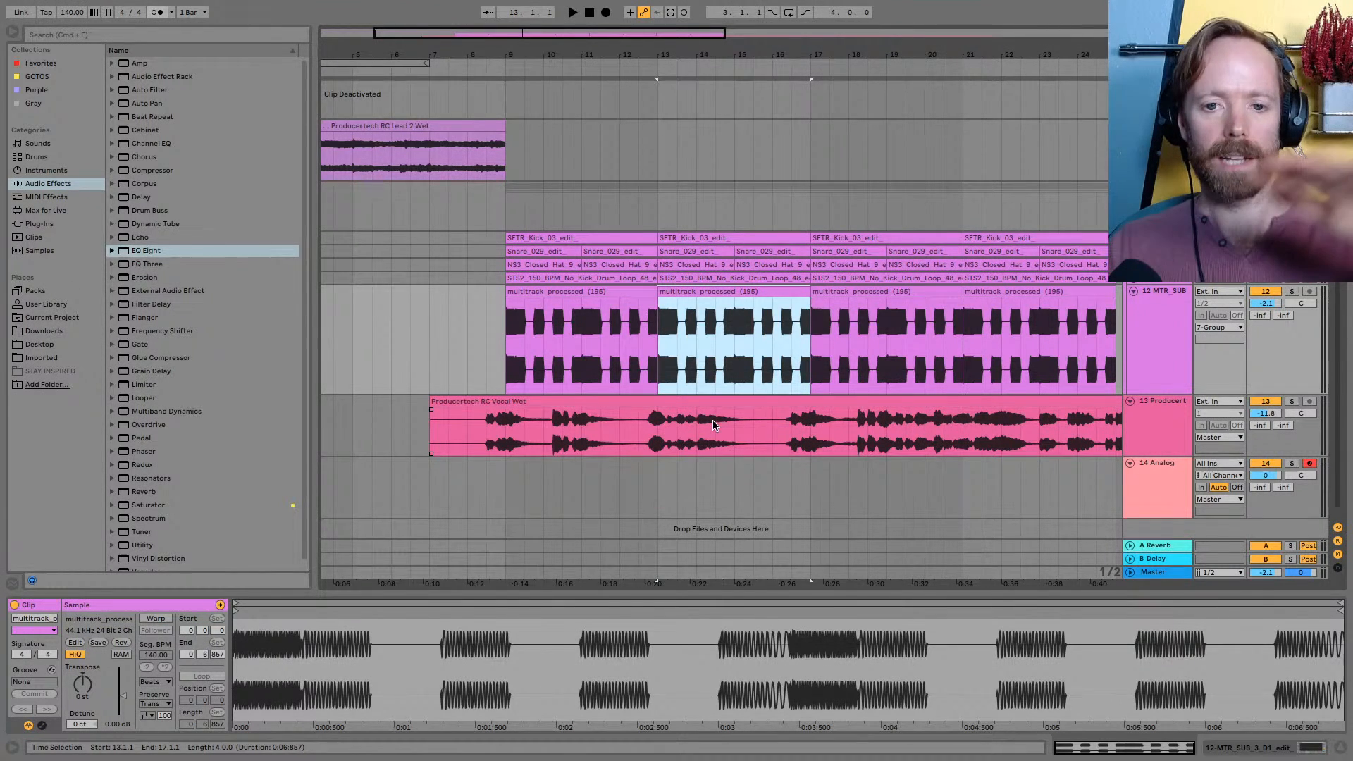
pyautogui.click(687, 401)
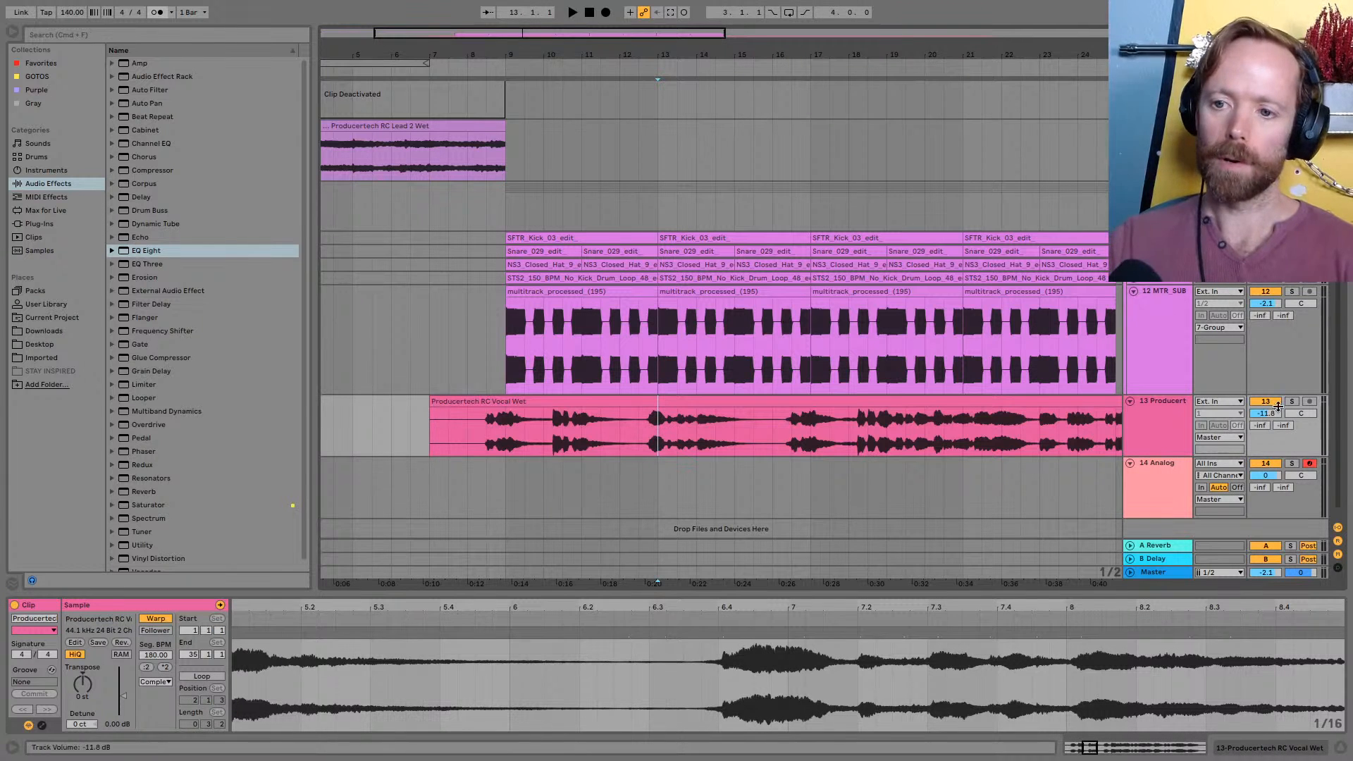
pyautogui.press('space')
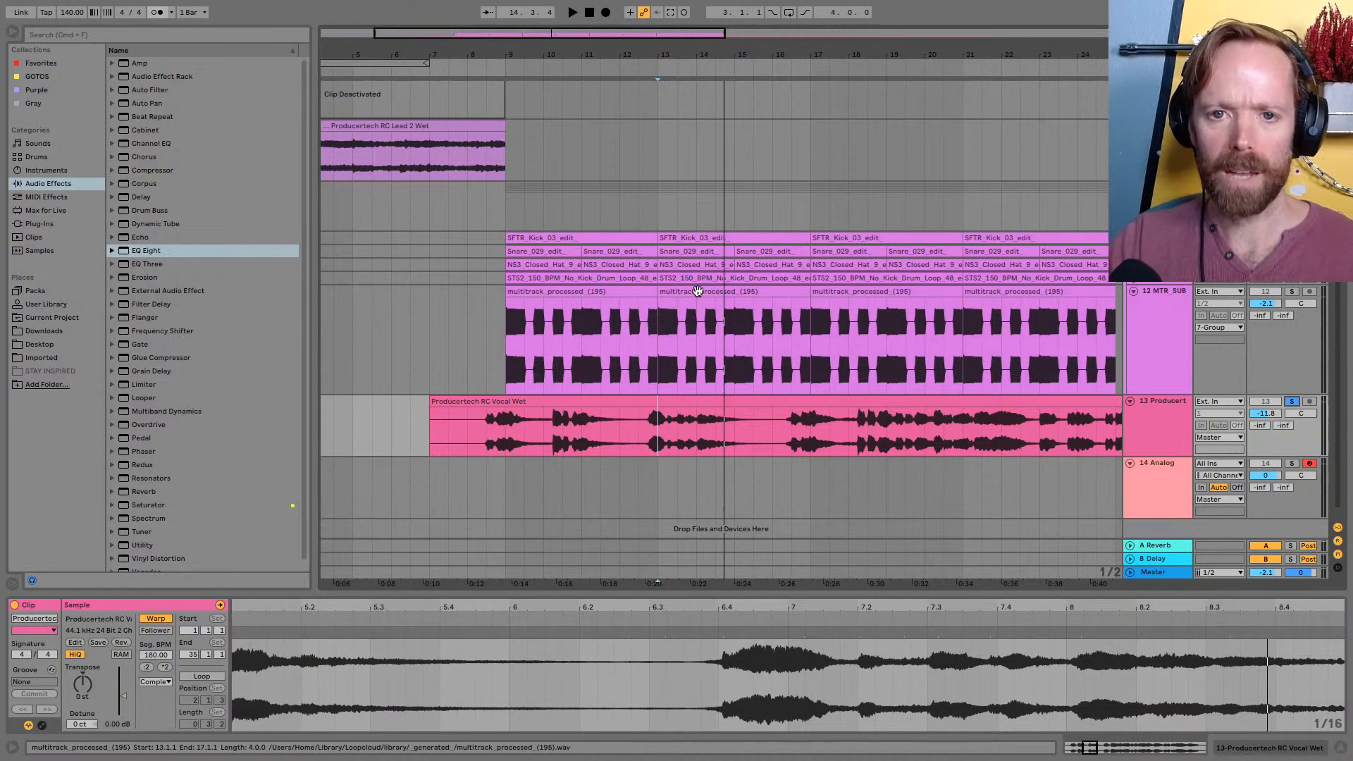
pyautogui.moveTo(697, 50); pyautogui.dragTo(697, 47)
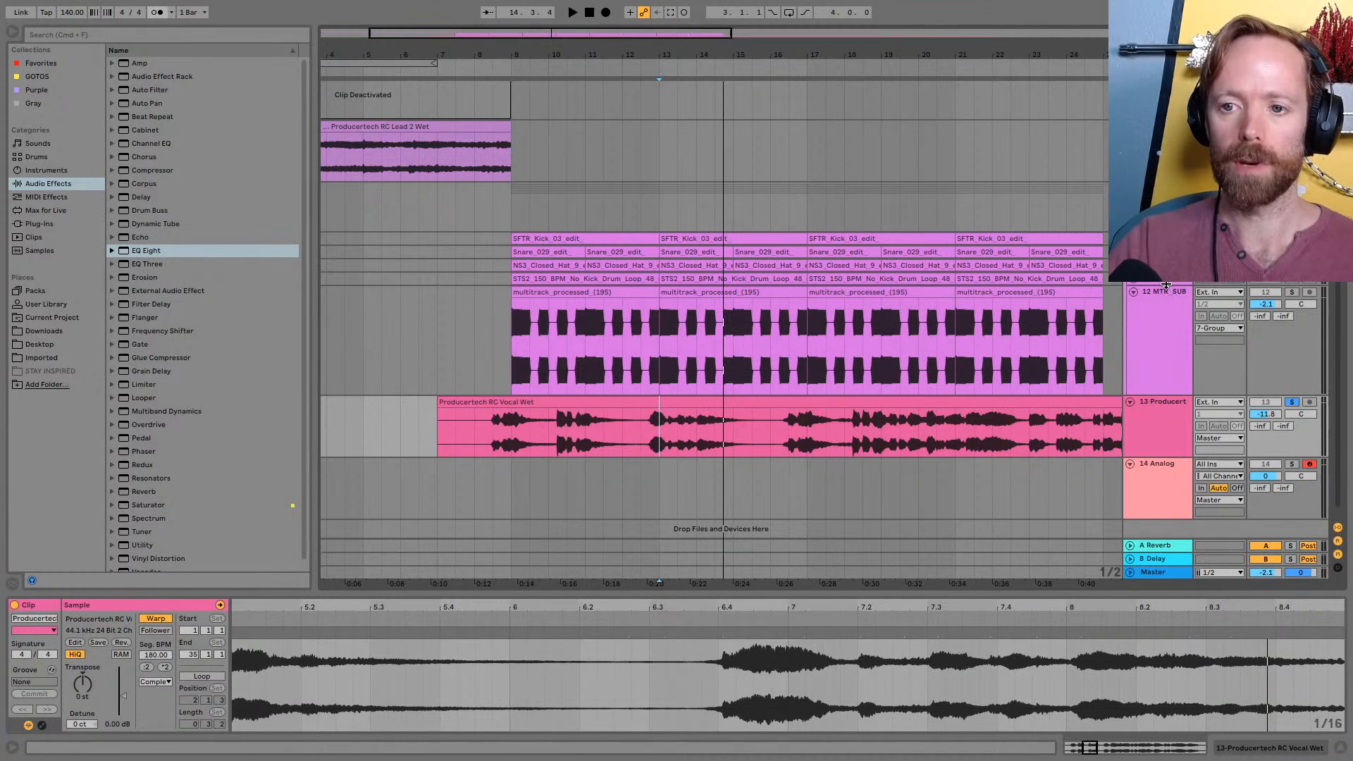
# Enable warping on the second sub clip at bar 13 and transpose it to -4 st
pyautogui.click(697, 292)
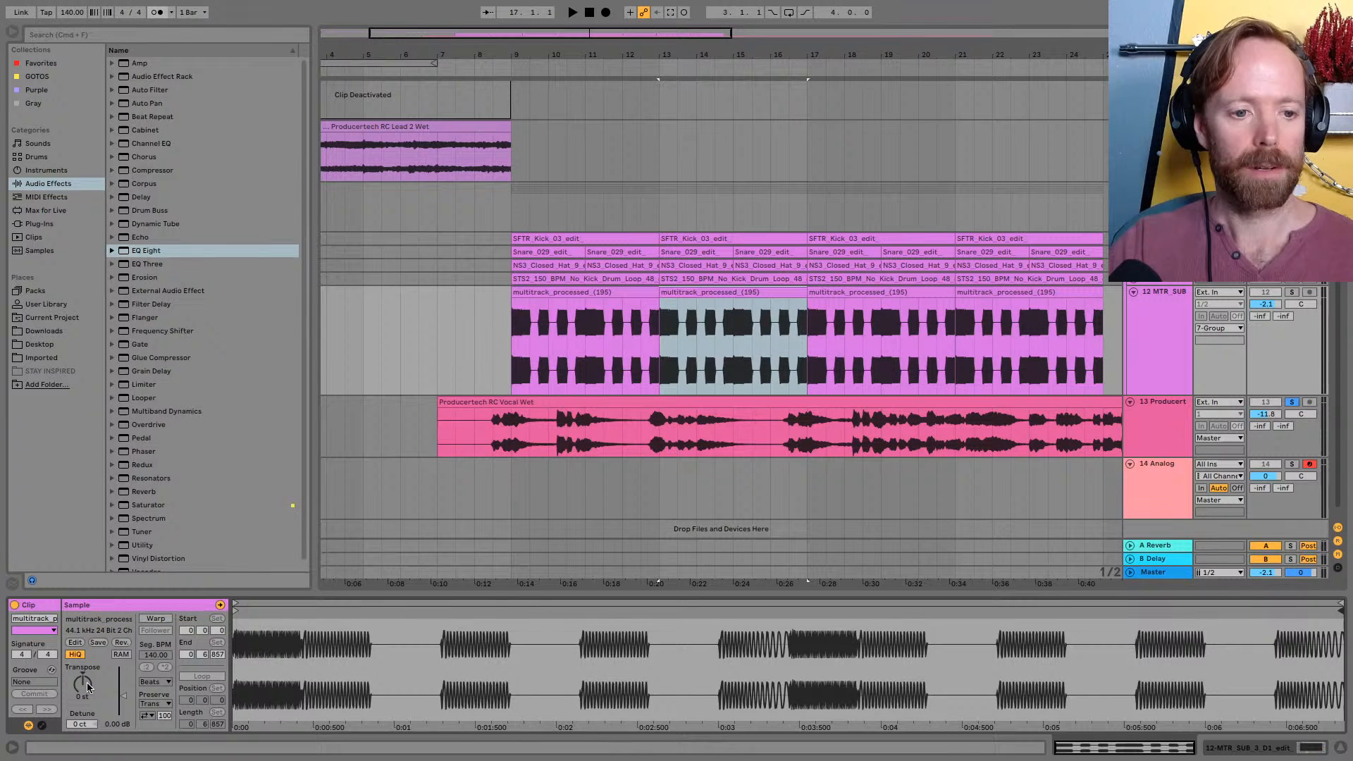
pyautogui.moveTo(89, 687); pyautogui.dragTo(72, 668)
pyautogui.click(142, 620)
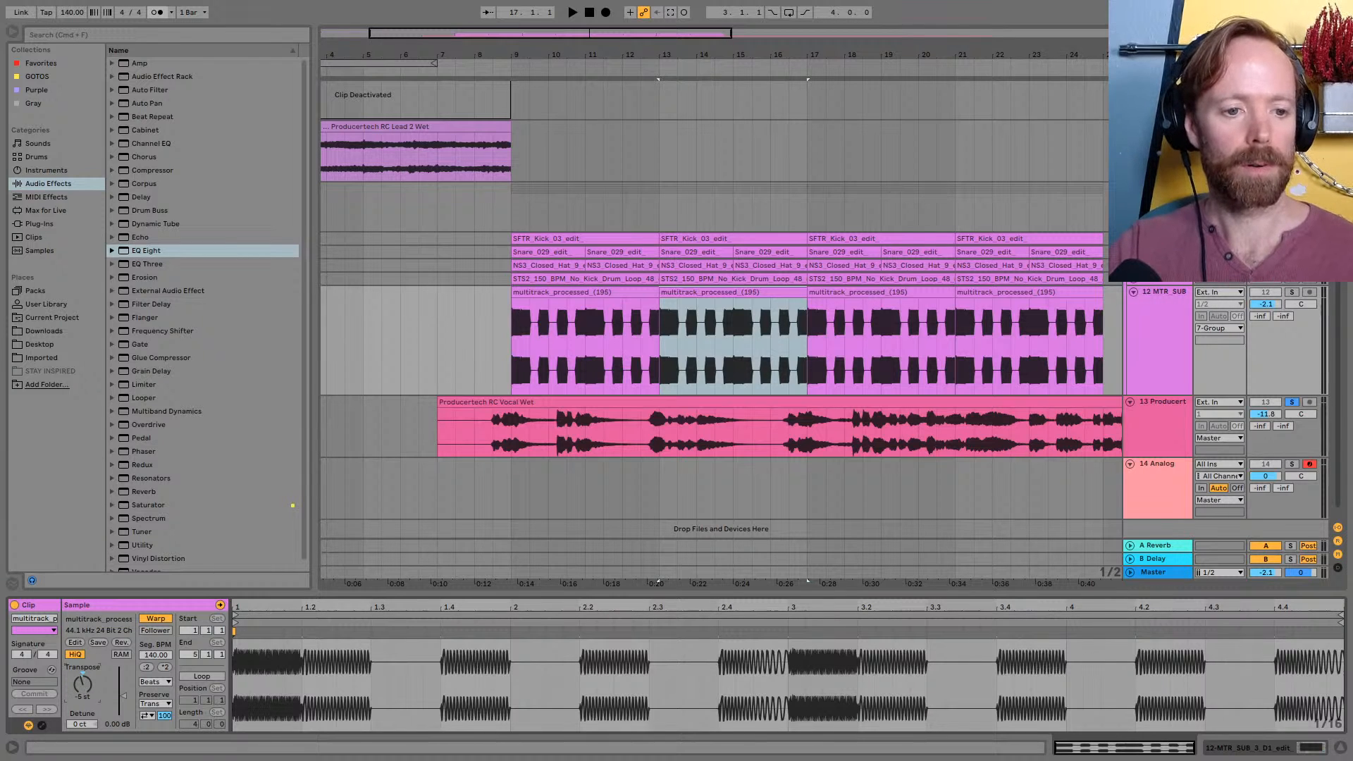
# Solo the MTR_SUB track and compare the transposed clip at bar 13 with the original at bar 9
pyautogui.click(1292, 291)
pyautogui.press('space')
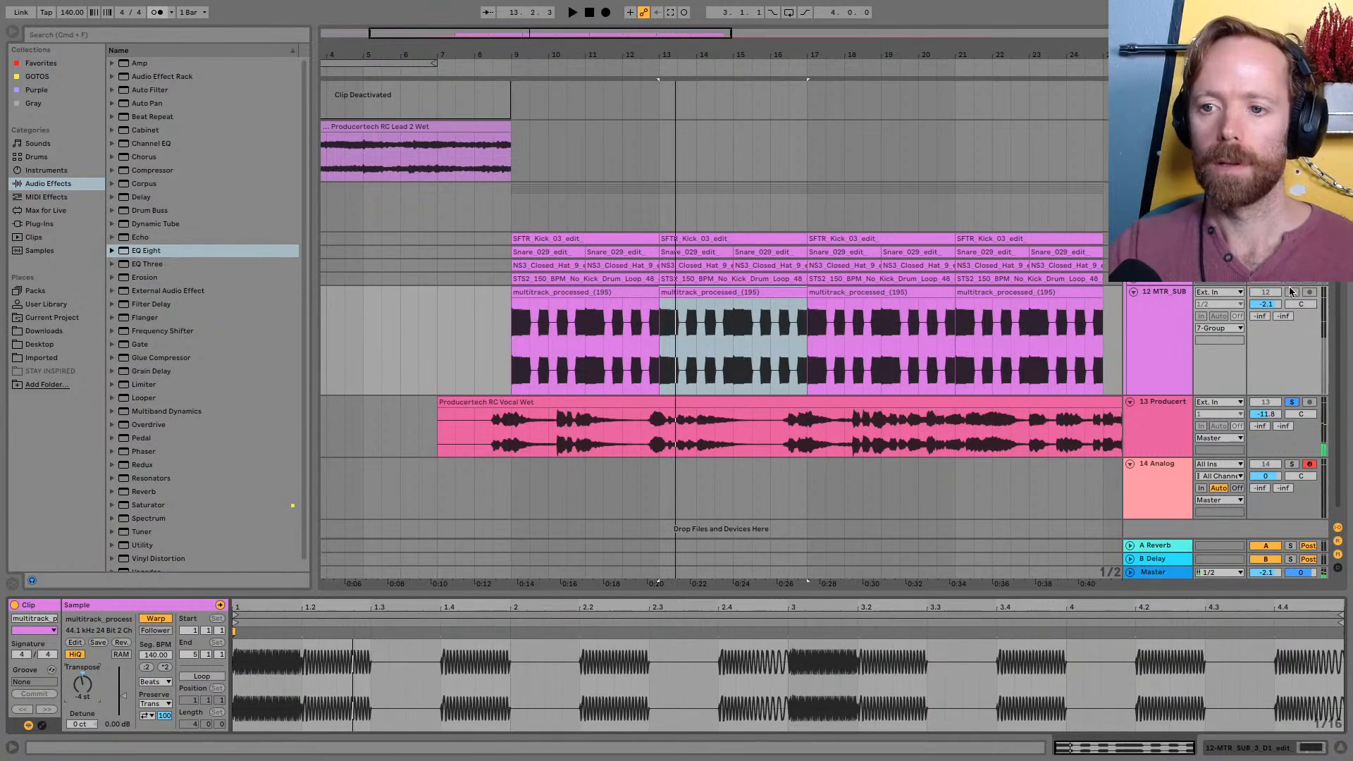
pyautogui.press('space')
pyautogui.click(604, 293)
pyautogui.press('space')
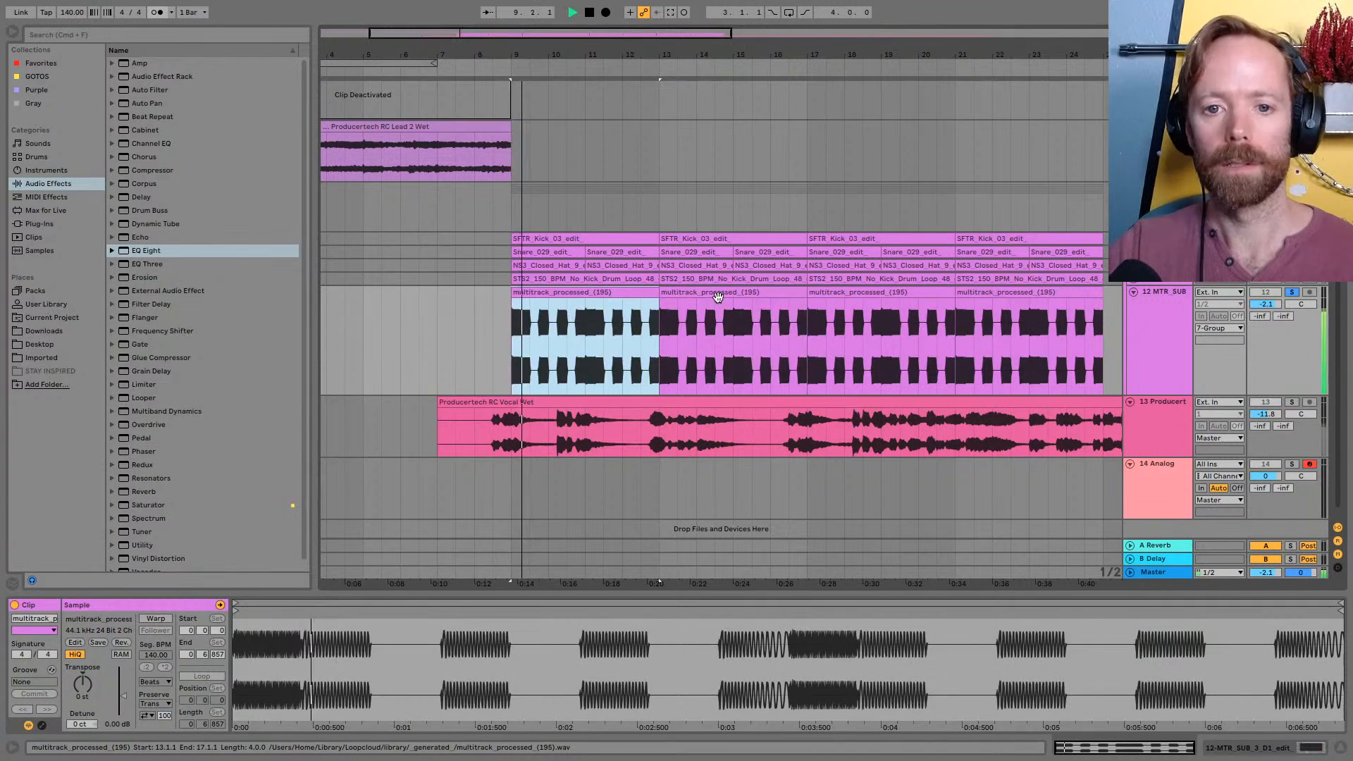
pyautogui.press('space')
pyautogui.click(717, 295)
pyautogui.press('space')
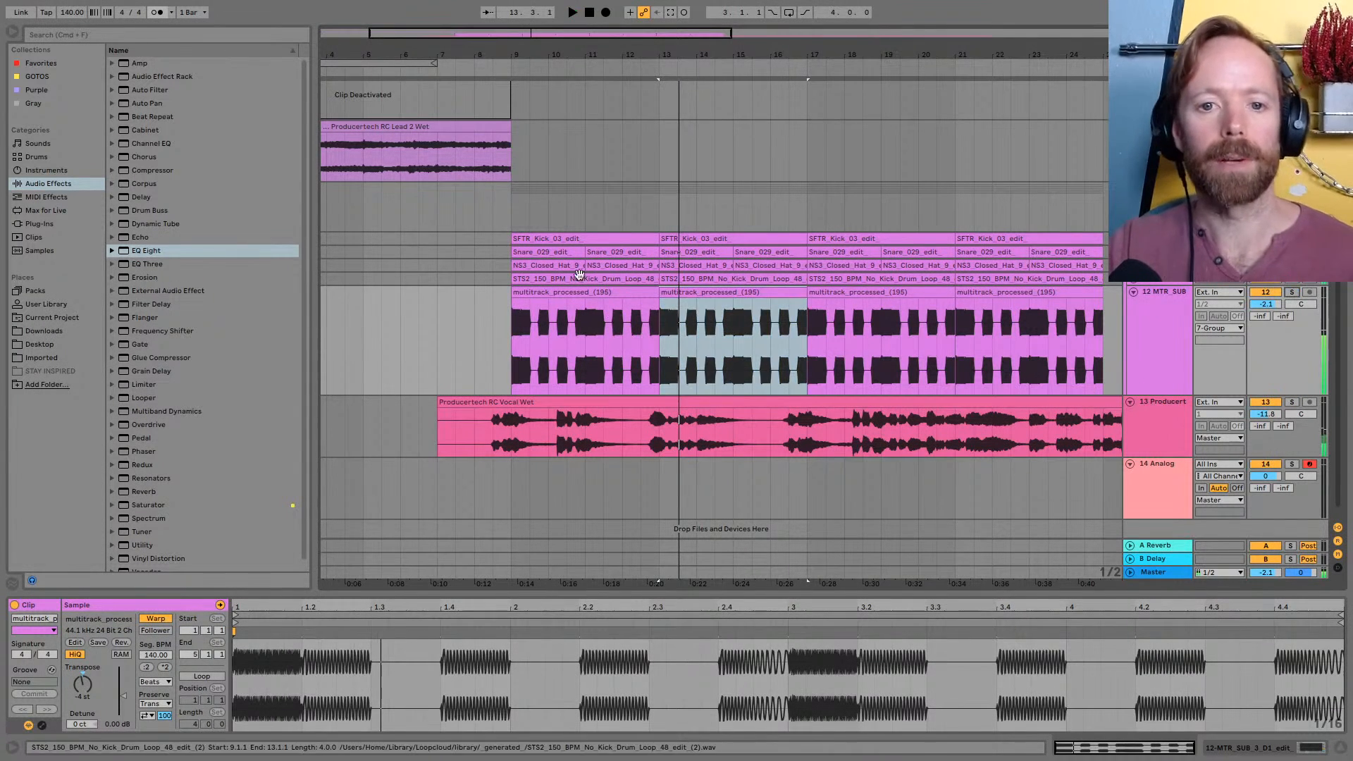
# Play the full mix from bar 9 into bar 17 to check the sub's pitch change against the vocal
pyautogui.click(573, 238)
pyautogui.press('space')
pyautogui.moveTo(665, 47)
pyautogui.mouseDown()
pyautogui.moveTo(651, 51)
pyautogui.moveTo(702, 52)
pyautogui.moveTo(645, 51)
pyautogui.mouseUp()
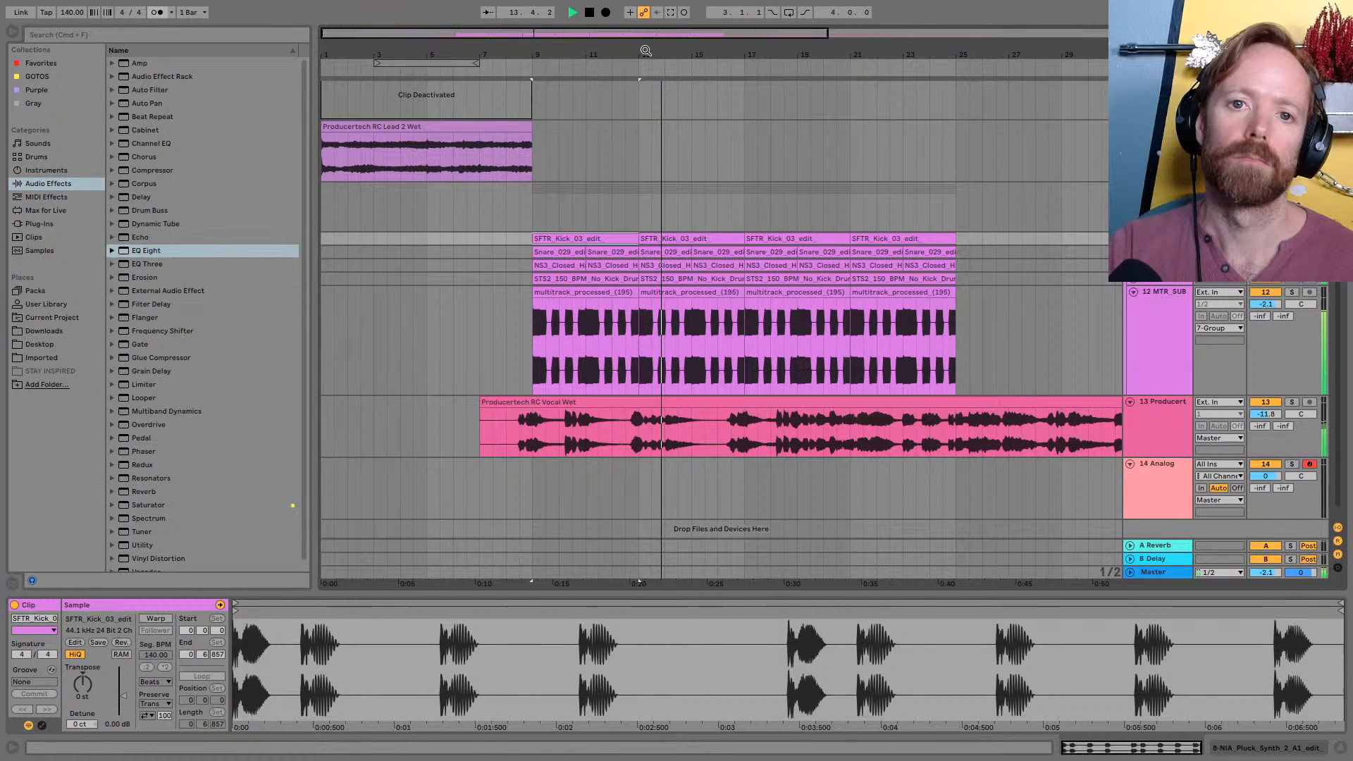
pyautogui.moveTo(646, 50); pyautogui.dragTo(694, 52)
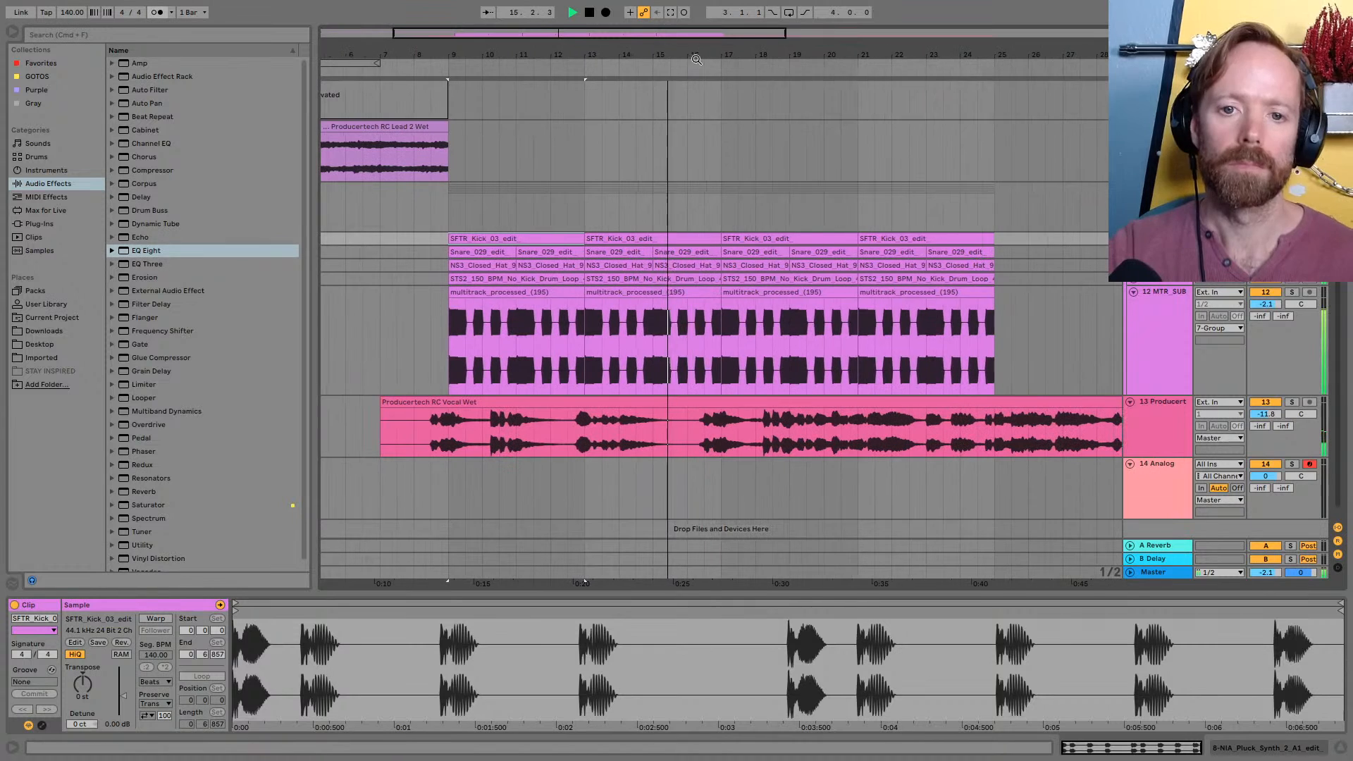
pyautogui.scroll(5, 710, 409)
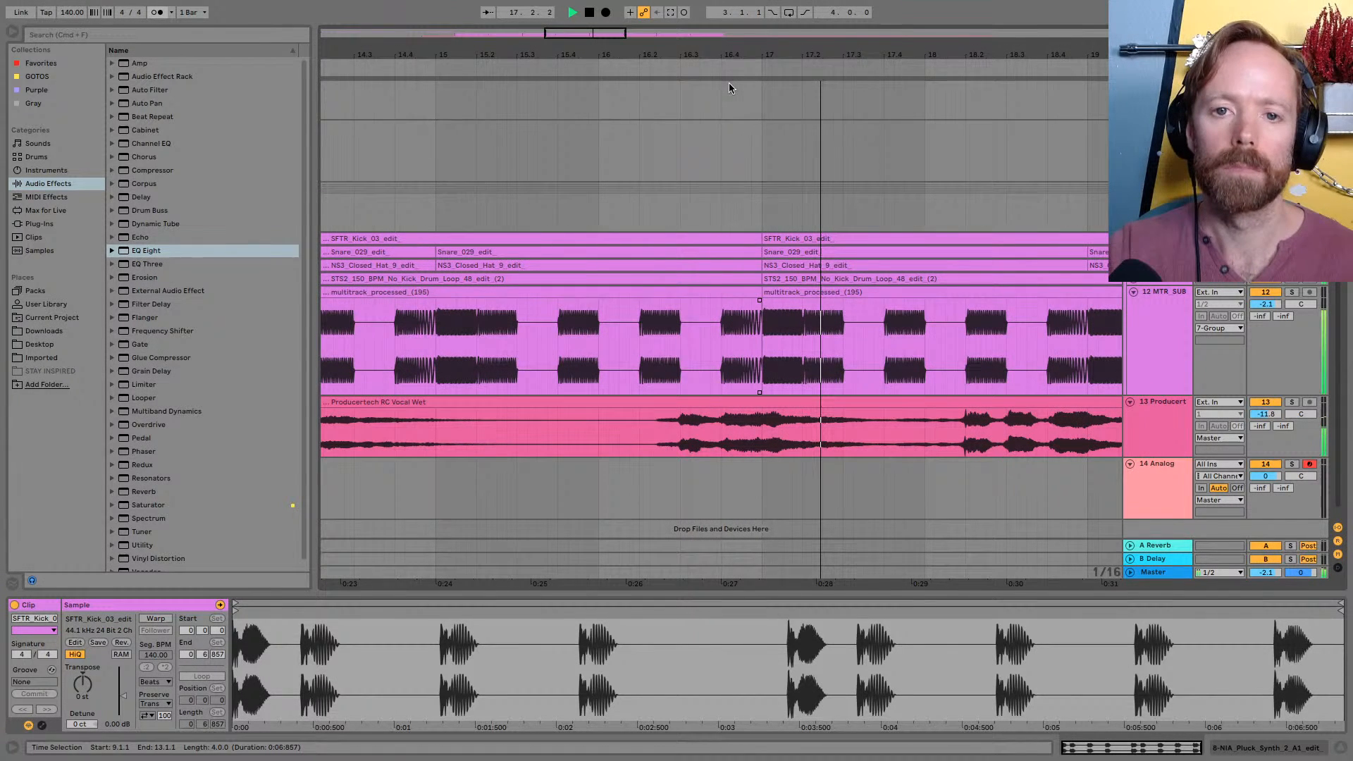
pyautogui.press('space')
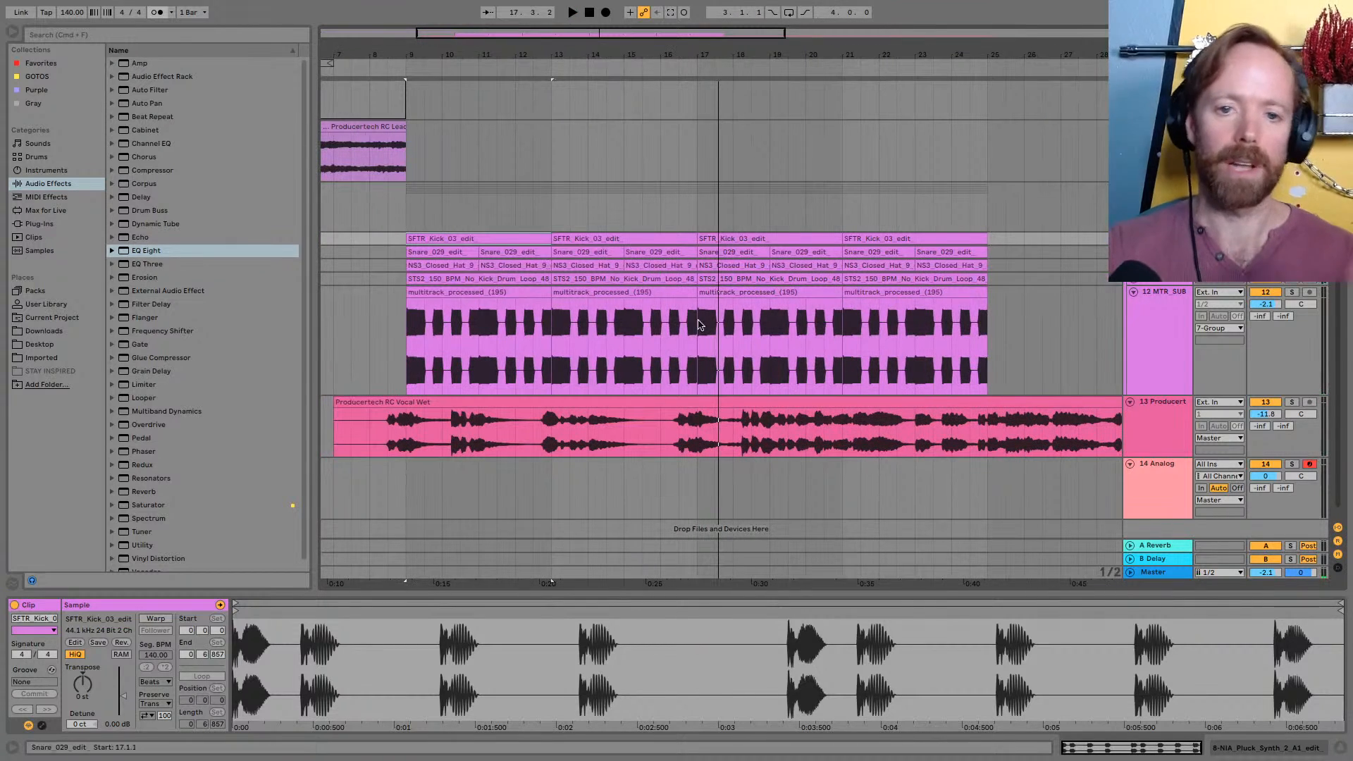
# Duplicate the transposed sub clip from bar 13 twice, filling bars 17 to 25 of the MTR_SUB track
pyautogui.click(615, 290)
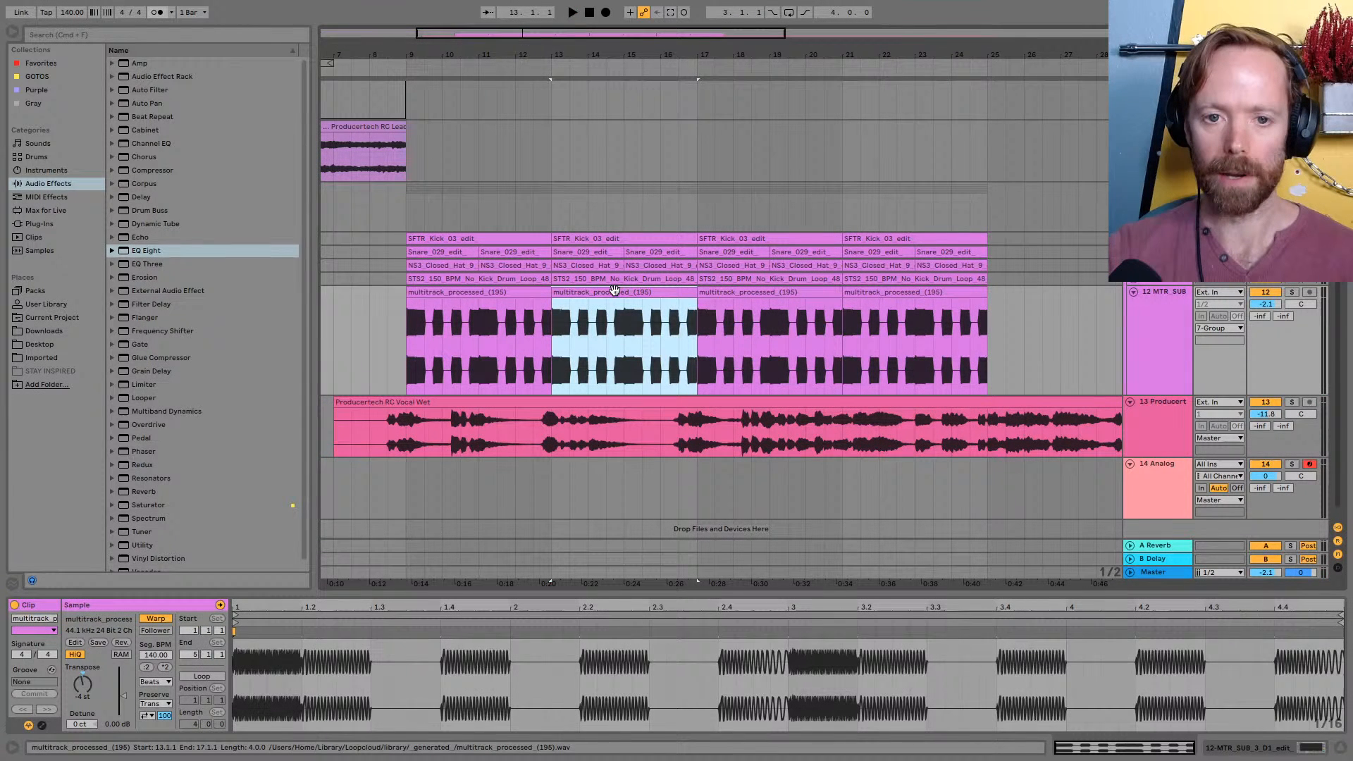
pyautogui.press('super+d')
pyautogui.press('super+d')
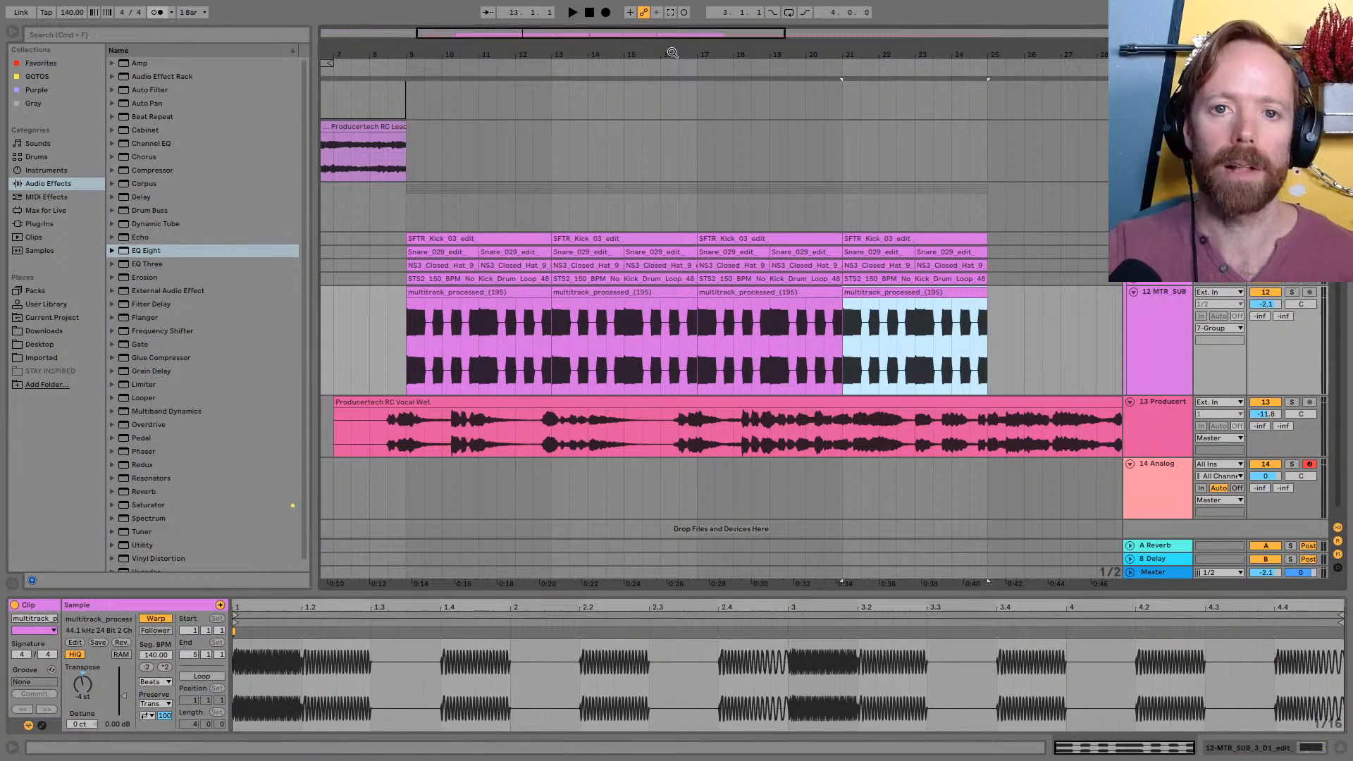
# Hide the browser to widen the arrangement and show it from bar 1
pyautogui.moveTo(673, 53)
pyautogui.mouseDown()
pyautogui.moveTo(673, 67)
pyautogui.moveTo(673, 28)
pyautogui.mouseUp()
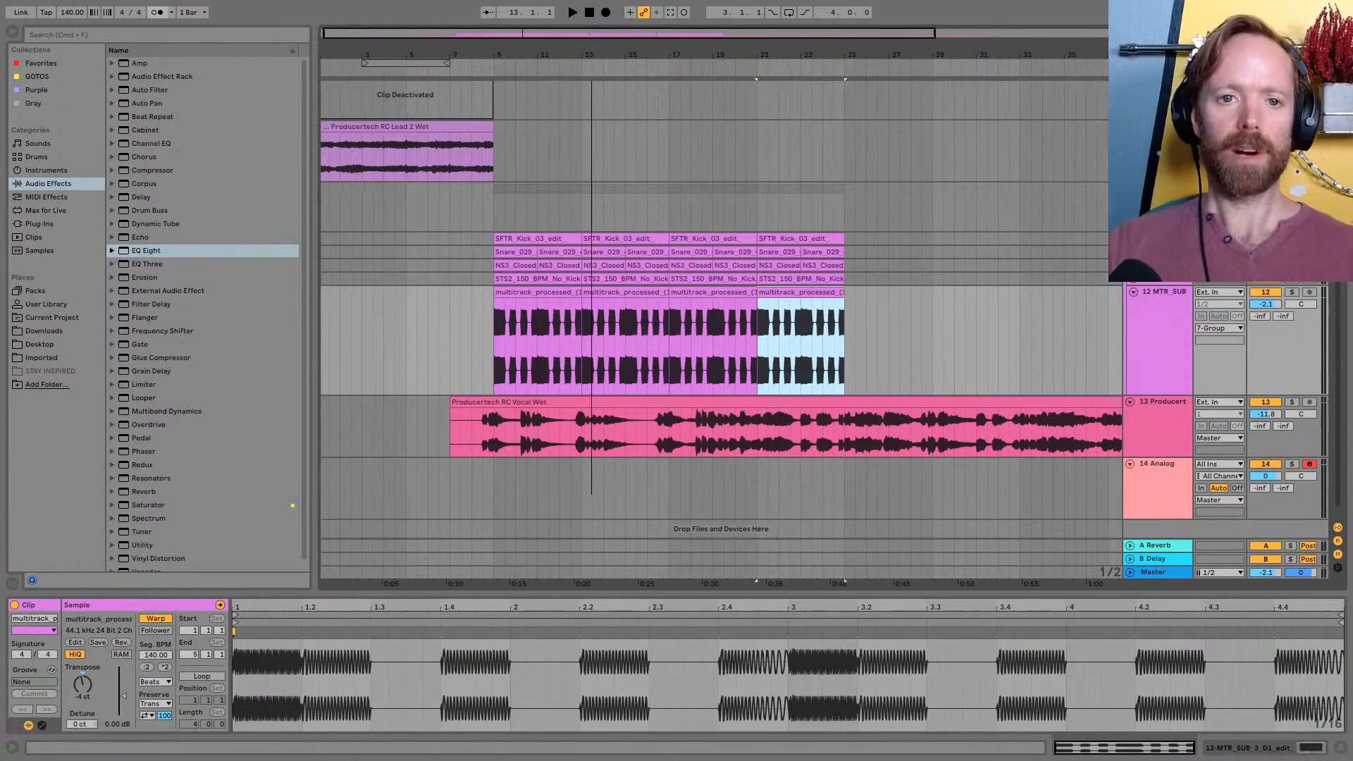
pyautogui.moveTo(599, 53); pyautogui.dragTo(606, 71)
pyautogui.scroll(5, 603, 122)
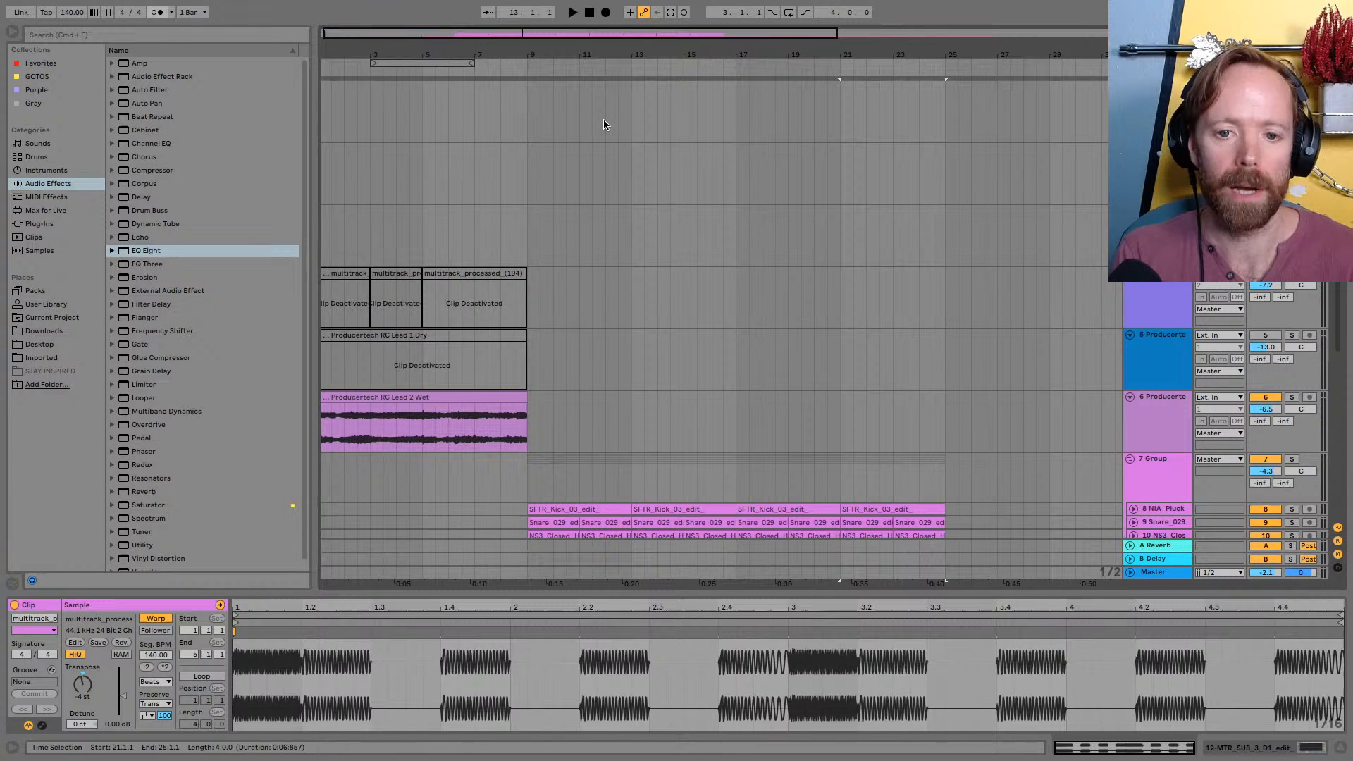
pyautogui.moveTo(341, 49); pyautogui.dragTo(347, 56)
pyautogui.click(13, 32)
pyautogui.moveTo(105, 53); pyautogui.dragTo(138, 50)
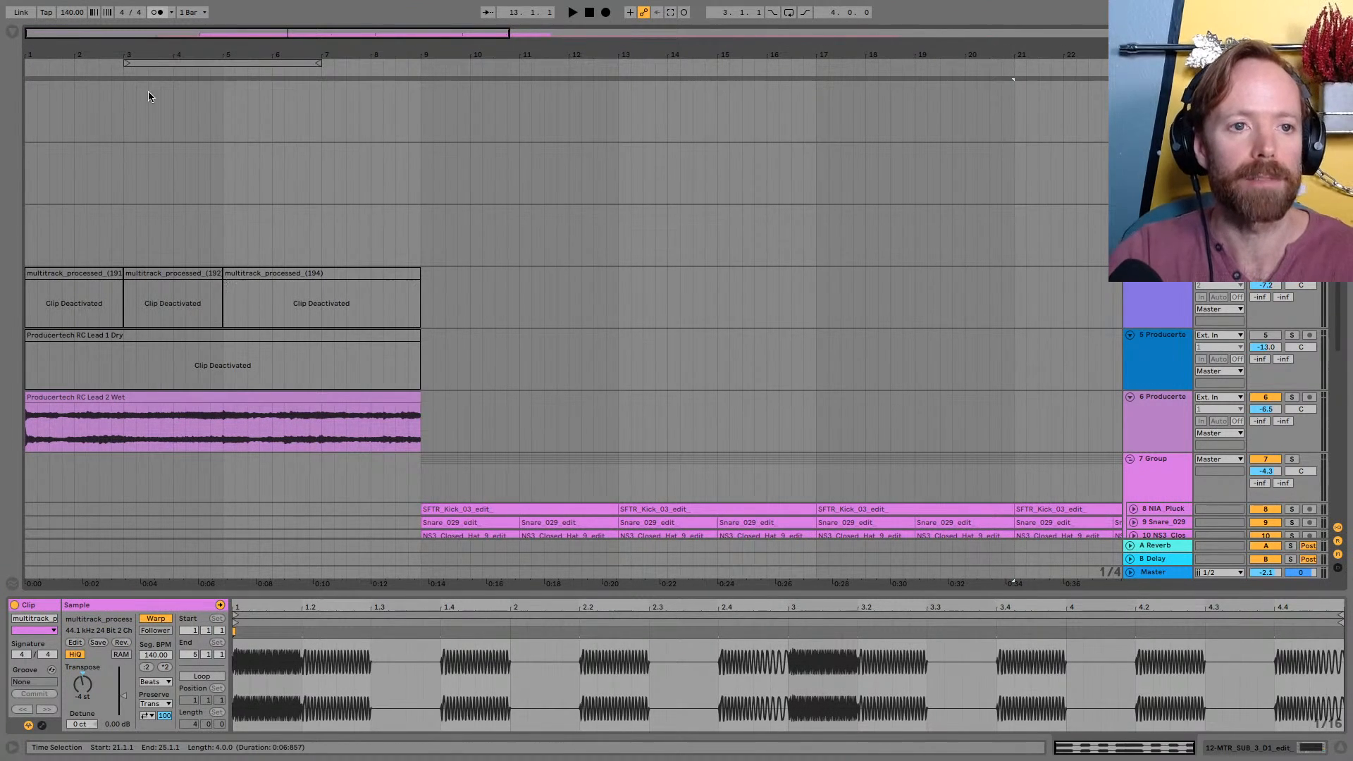
# Copy the deactivated multitrack_processed_(191) clip from bar 1 to bar 9, activate the copy and play it with the beat
pyautogui.scroll(-5, 148, 97)
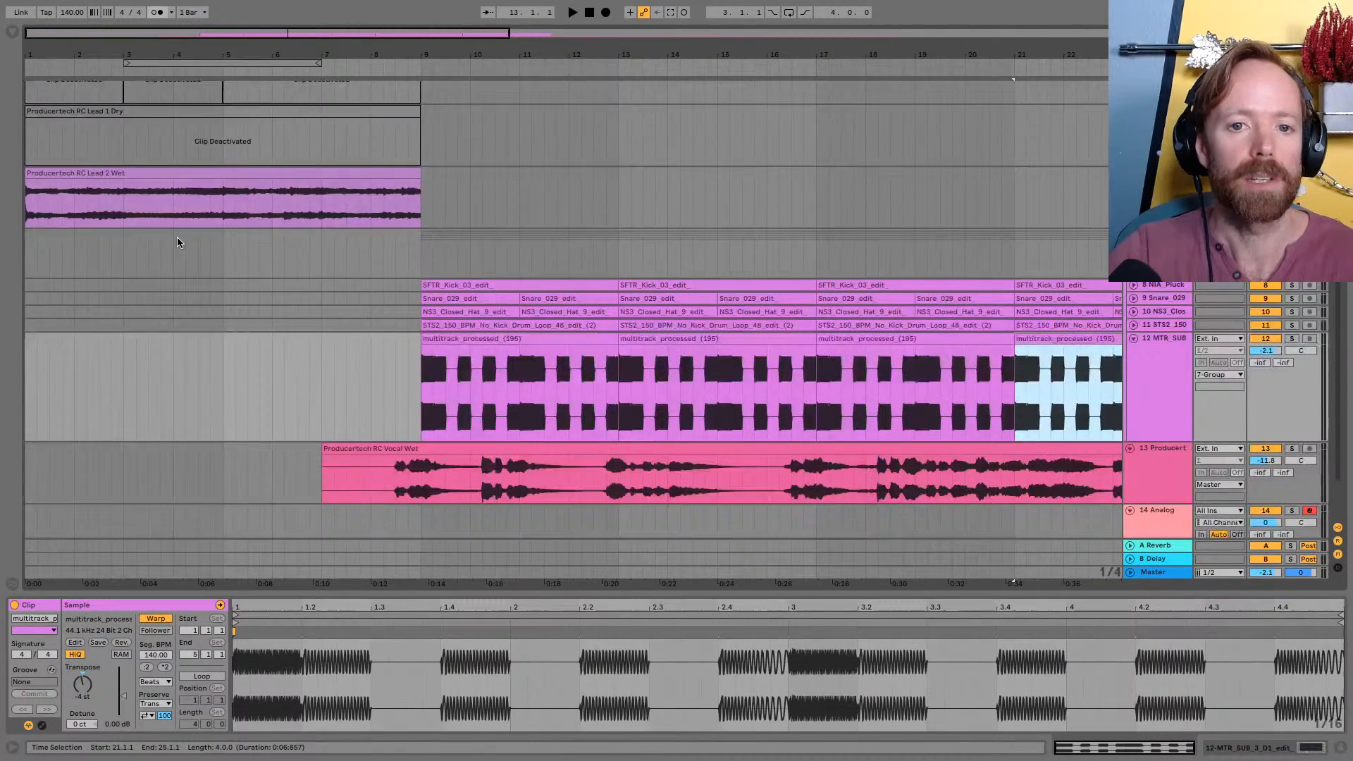
pyautogui.scroll(2, 176, 242)
pyautogui.moveTo(72, 134); pyautogui.dragTo(467, 134)
pyautogui.press('0')
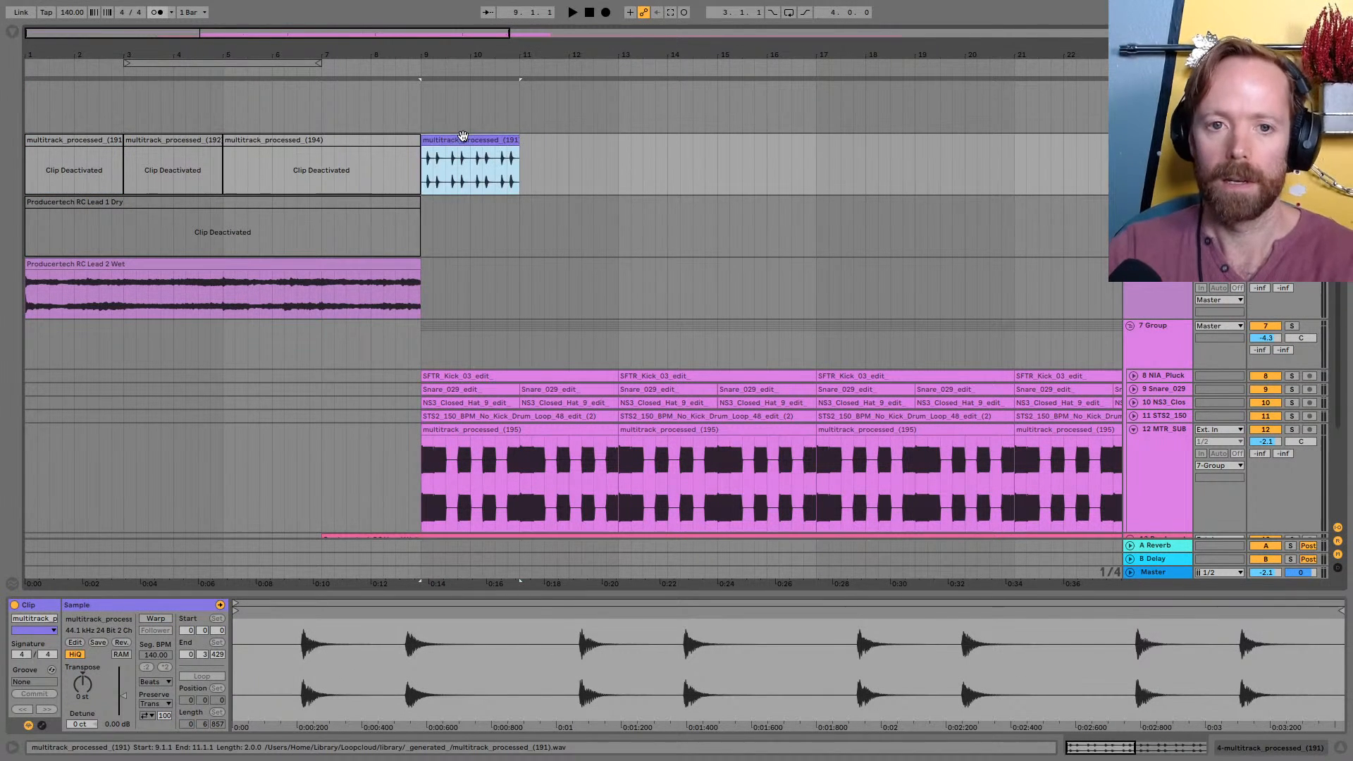
pyautogui.press('space')
pyautogui.moveTo(449, 53); pyautogui.dragTo(543, 53)
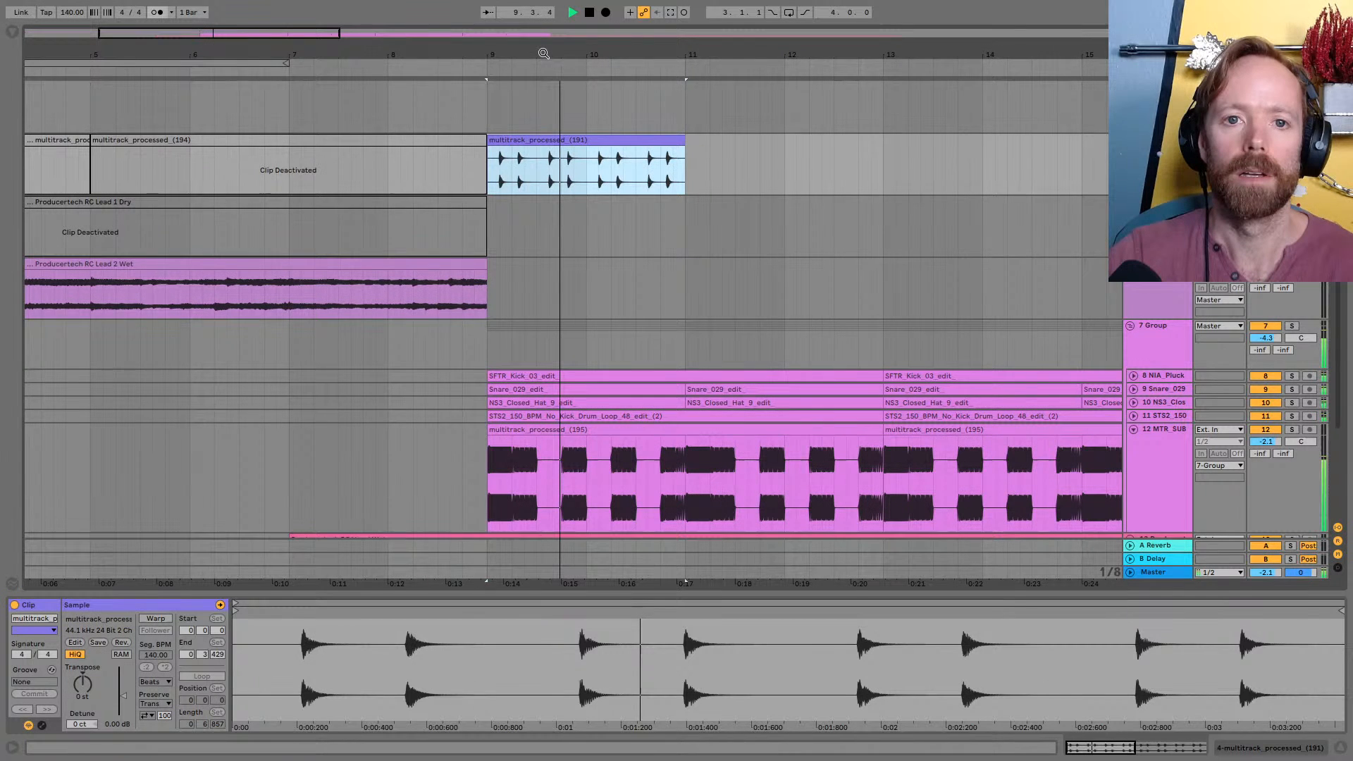
# Move the multitrack_processed_(191) clip from bar 9 to bar 17 and copy it end to end up to bar 25, listening during playback
pyautogui.moveTo(471, 141); pyautogui.dragTo(879, 168)
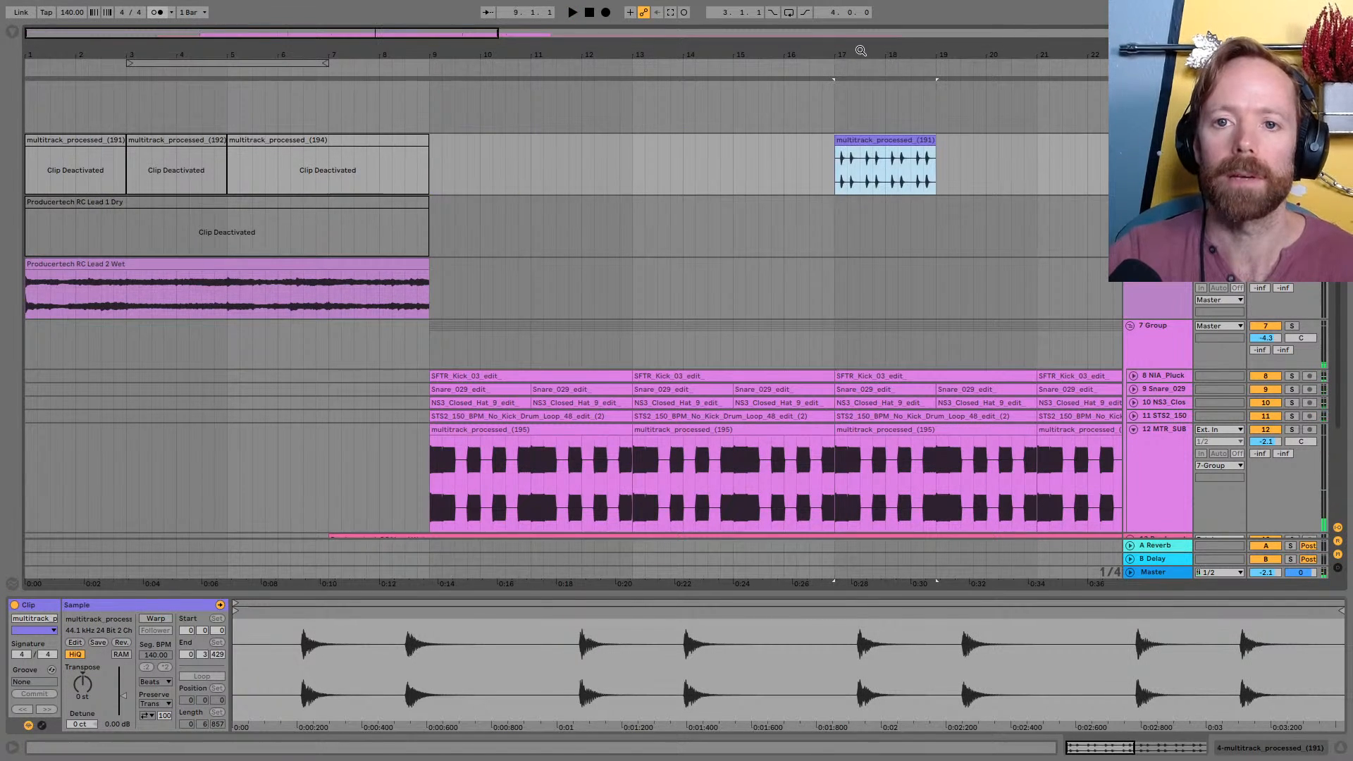
pyautogui.moveTo(862, 54); pyautogui.dragTo(627, 54)
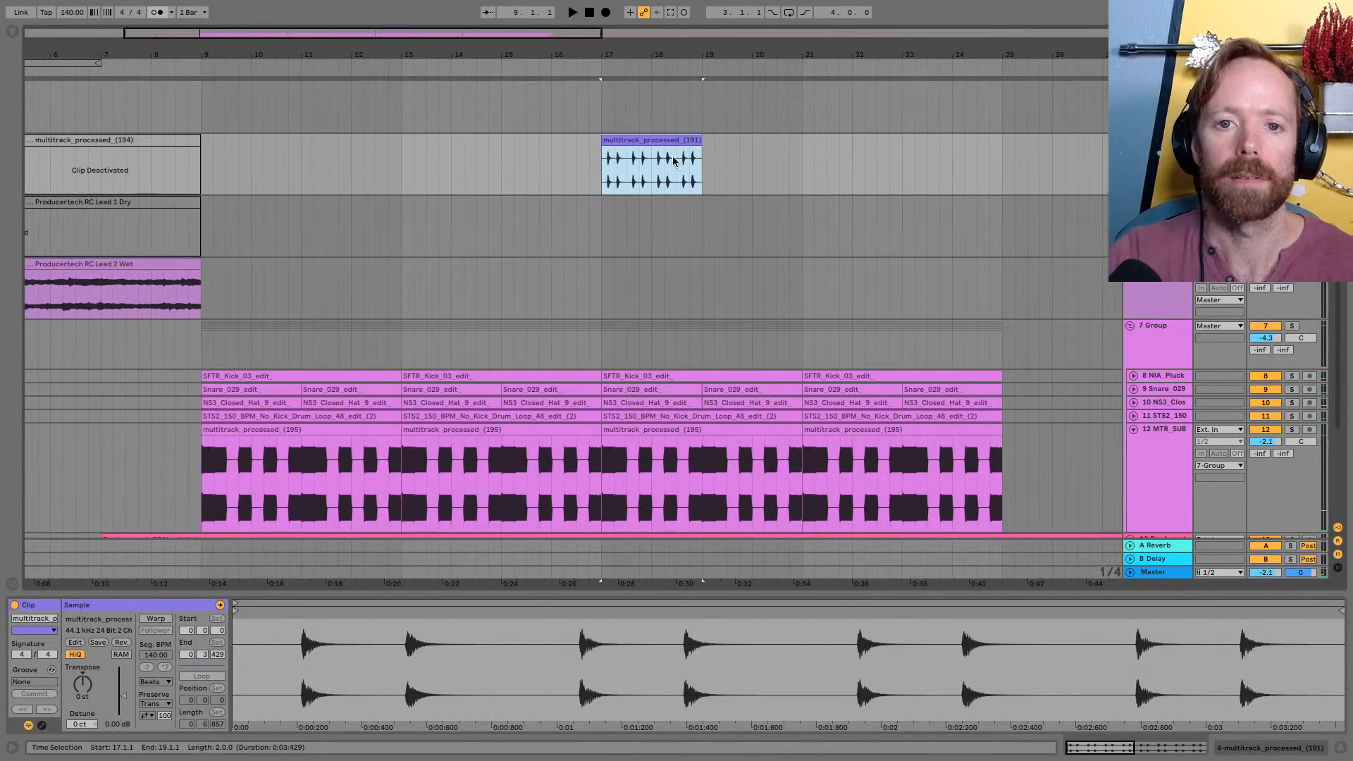
pyautogui.moveTo(653, 144); pyautogui.dragTo(784, 147)
pyautogui.press('space')
pyautogui.moveTo(586, 53); pyautogui.dragTo(625, 54)
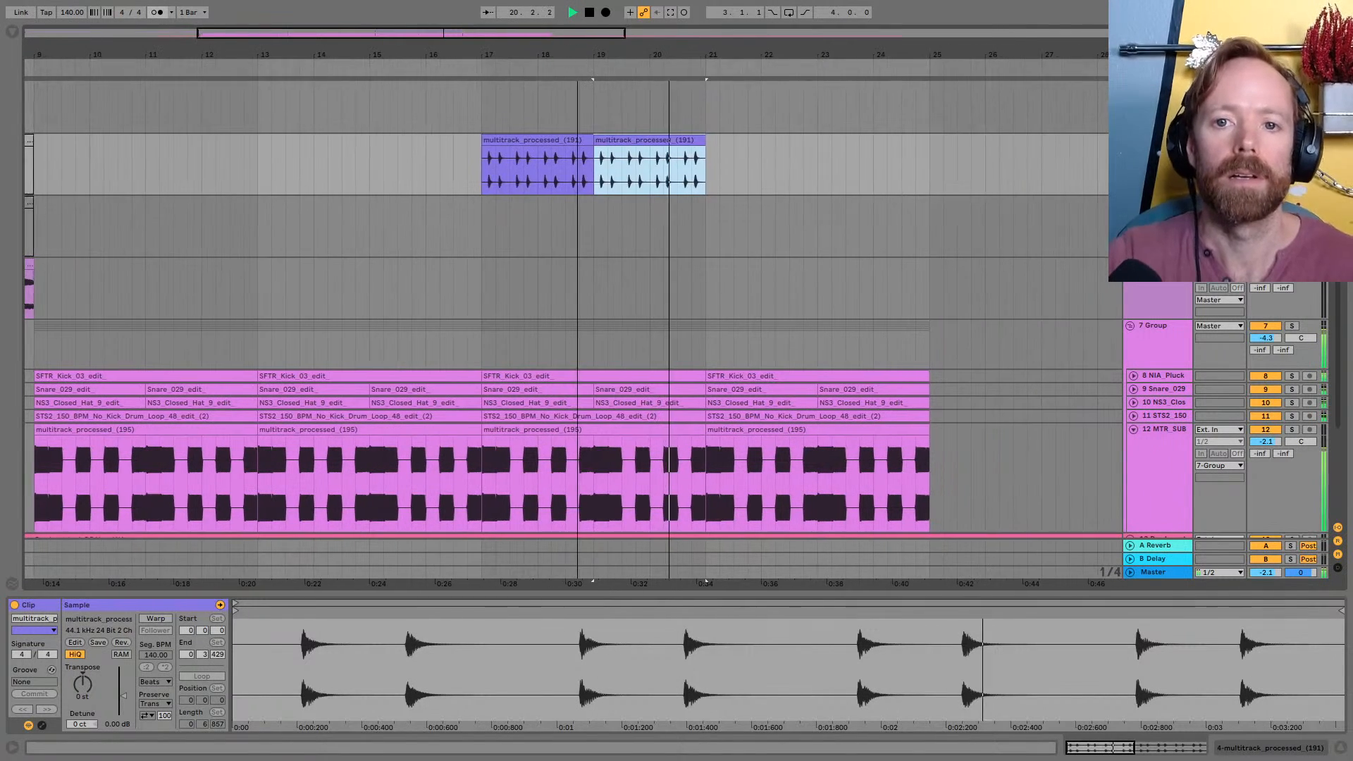
pyautogui.moveTo(625, 141); pyautogui.dragTo(738, 144)
pyautogui.moveTo(722, 55); pyautogui.dragTo(747, 71)
pyautogui.press('space')
pyautogui.hotkey('ctrl', 'd')
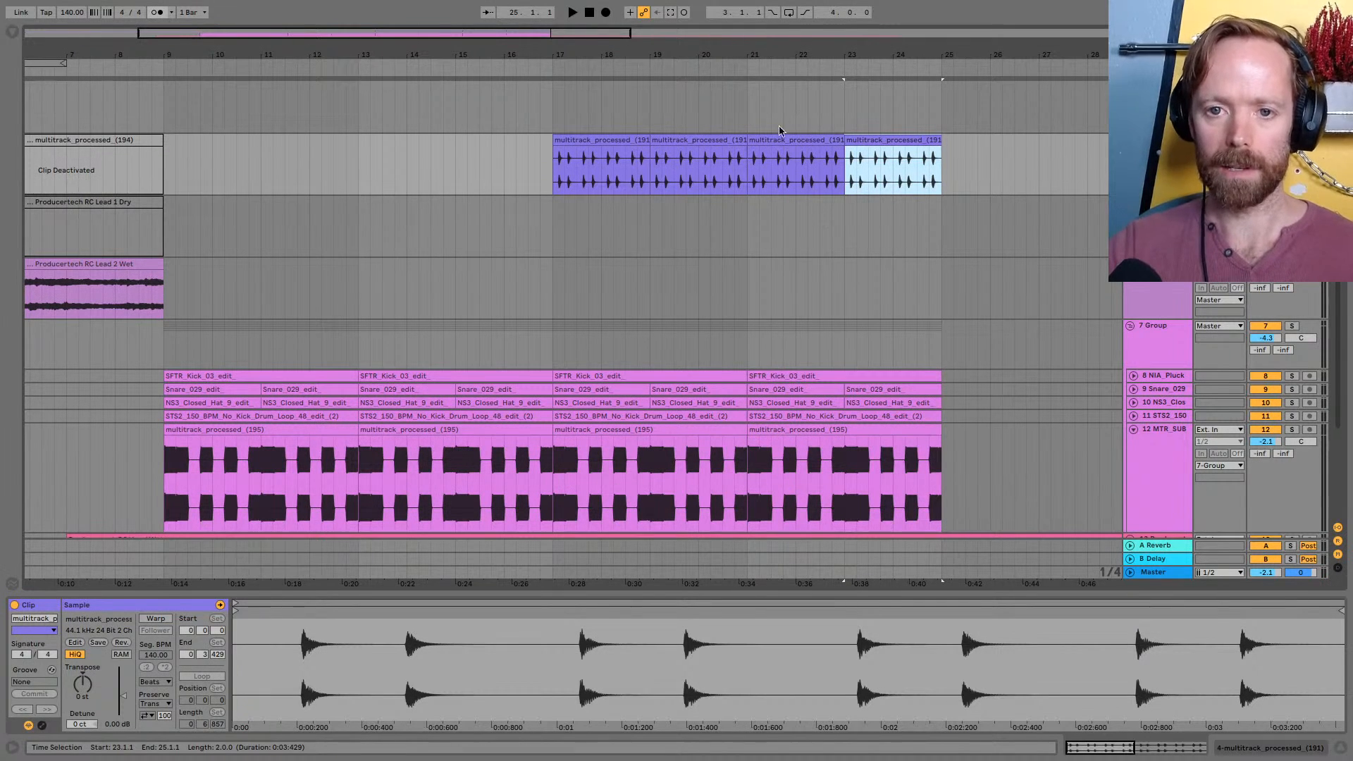
# Solo the MTR_SUB track and play the multitrack_processed_(191) loop against the sub from bar 21
pyautogui.click(837, 158)
pyautogui.press('-')
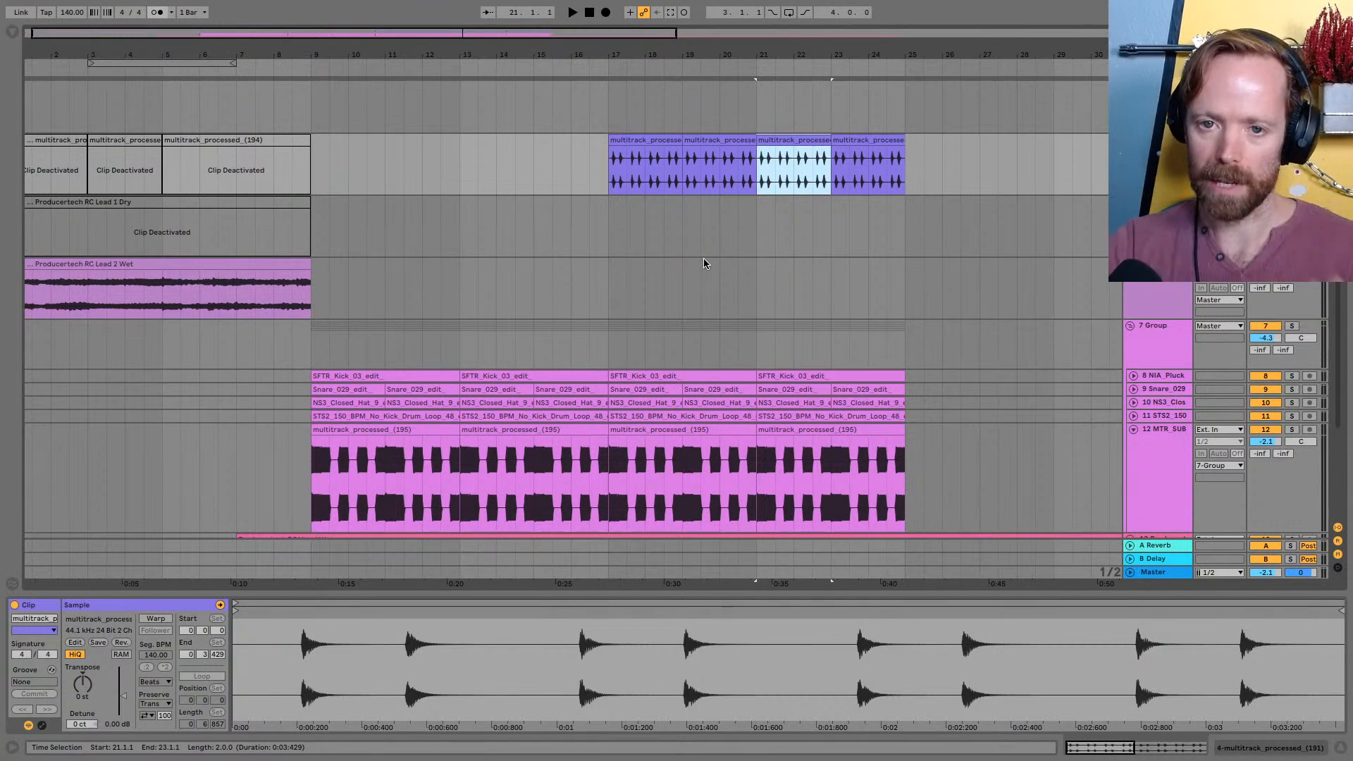
pyautogui.moveTo(678, 46); pyautogui.dragTo(618, 46)
pyautogui.click(711, 153)
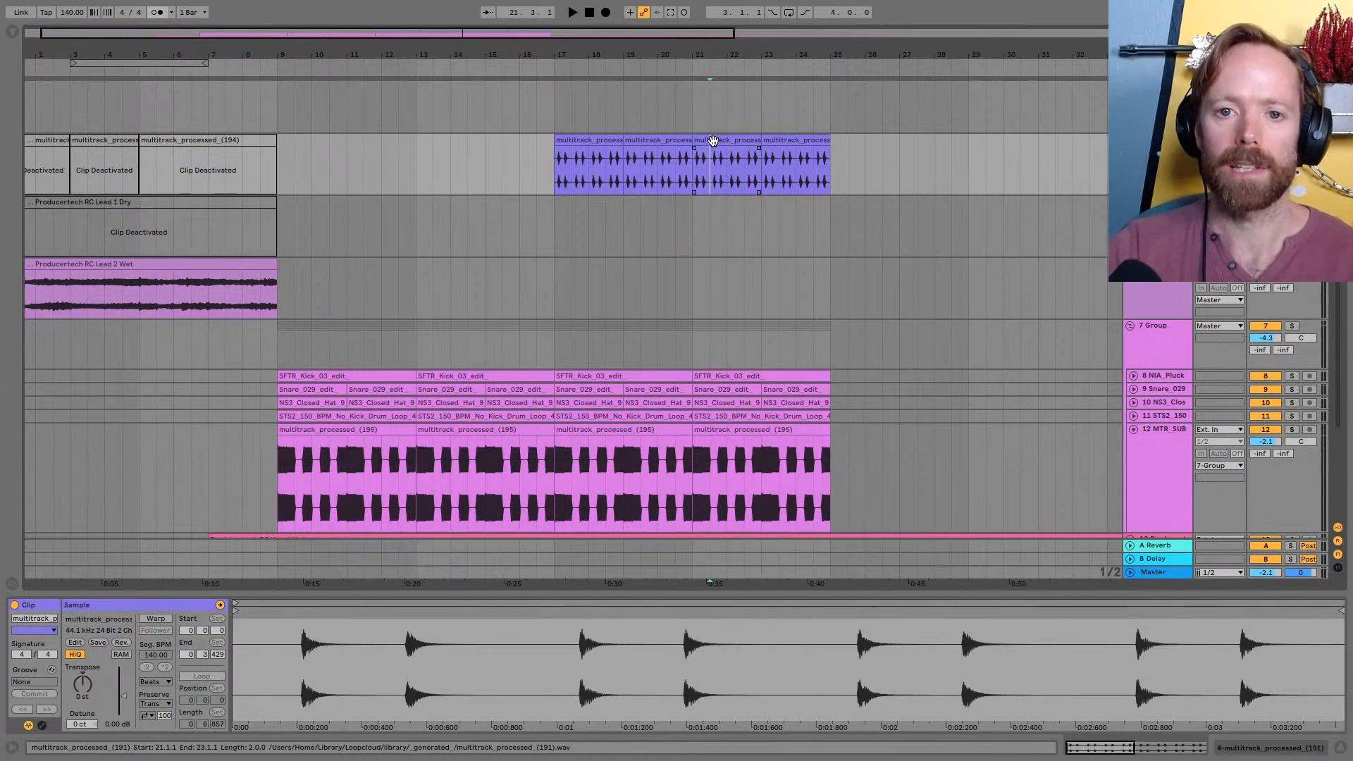
pyautogui.click(712, 141)
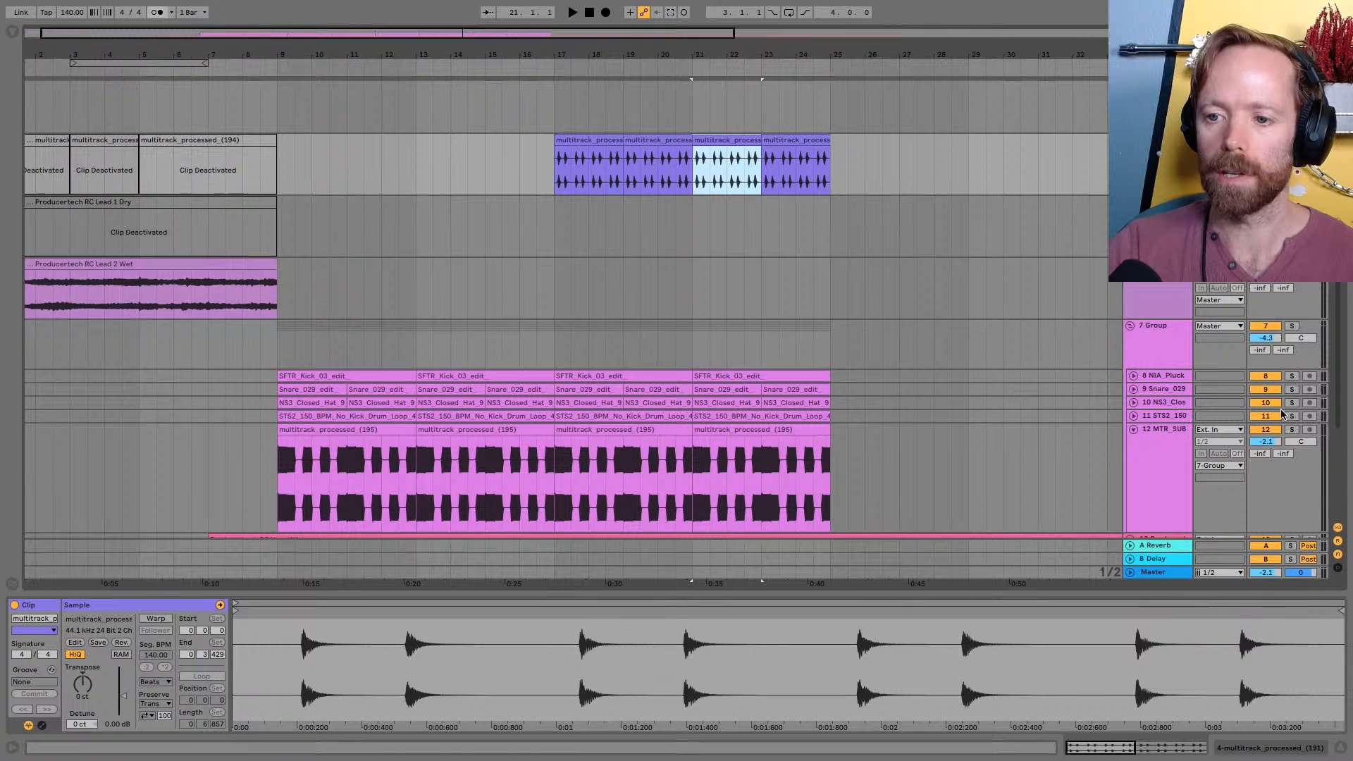
pyautogui.click(1292, 431)
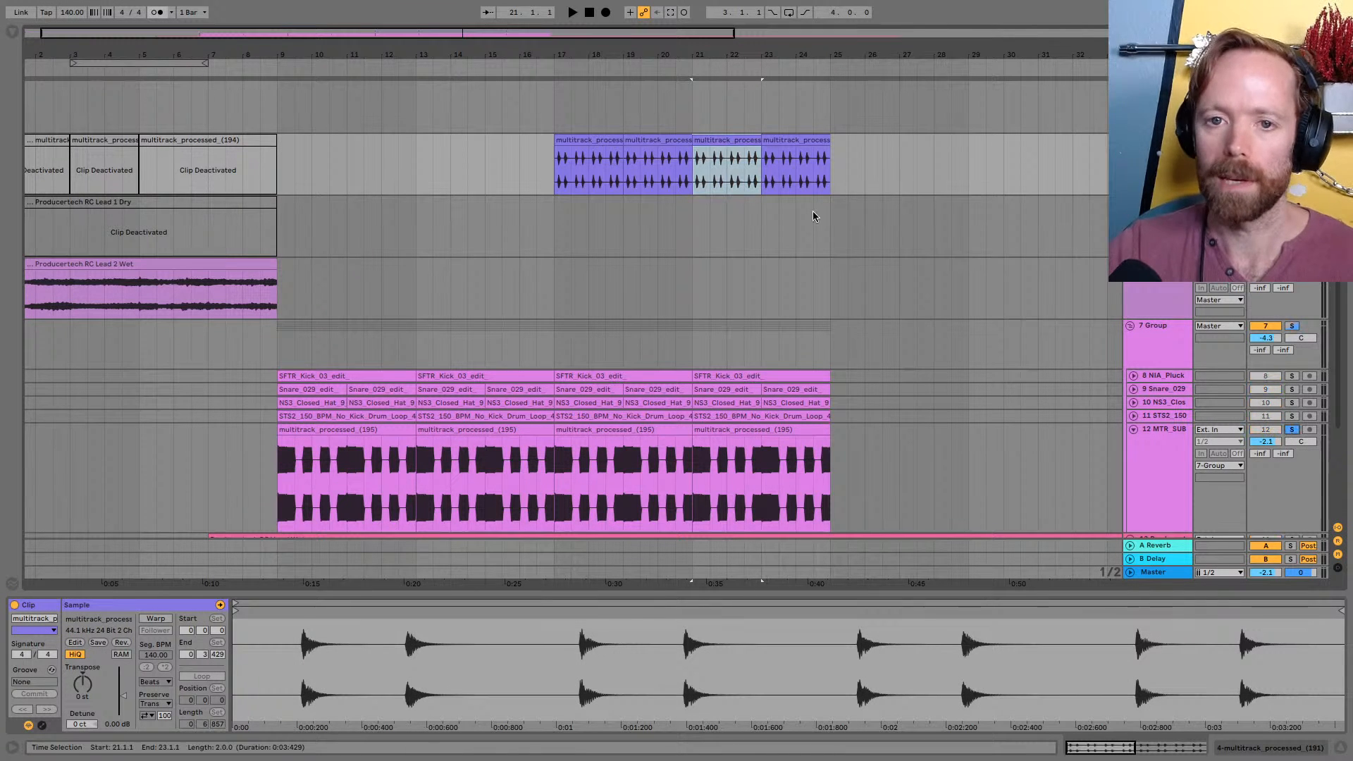
pyautogui.press('space')
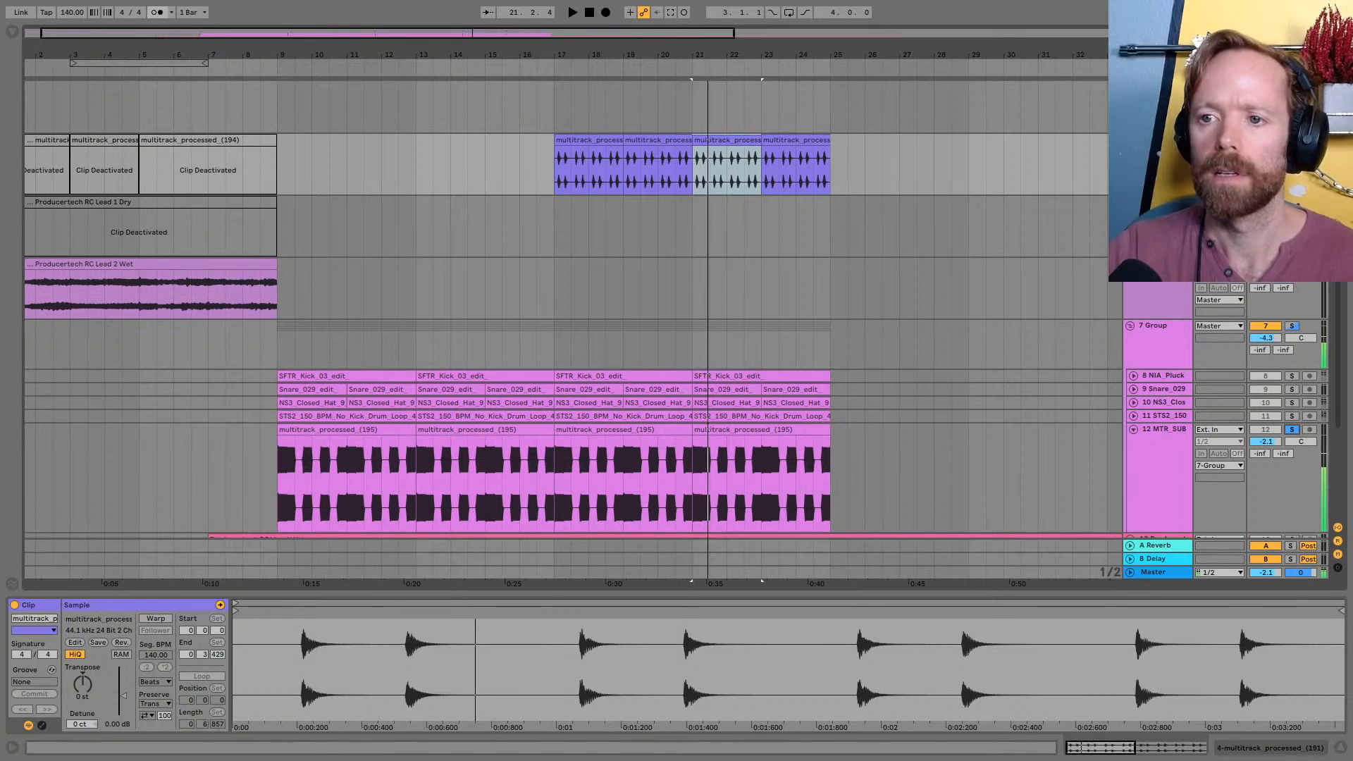
pyautogui.moveTo(734, 58)
pyautogui.mouseDown()
pyautogui.moveTo(734, 88)
pyautogui.moveTo(697, 99)
pyautogui.moveTo(697, 74)
pyautogui.moveTo(712, 99)
pyautogui.mouseUp()
pyautogui.press('space')
# Try splitting the hit between 21.4.2 and 21.4.3 into its own clip and audition it against the sub
pyautogui.click(719, 160)
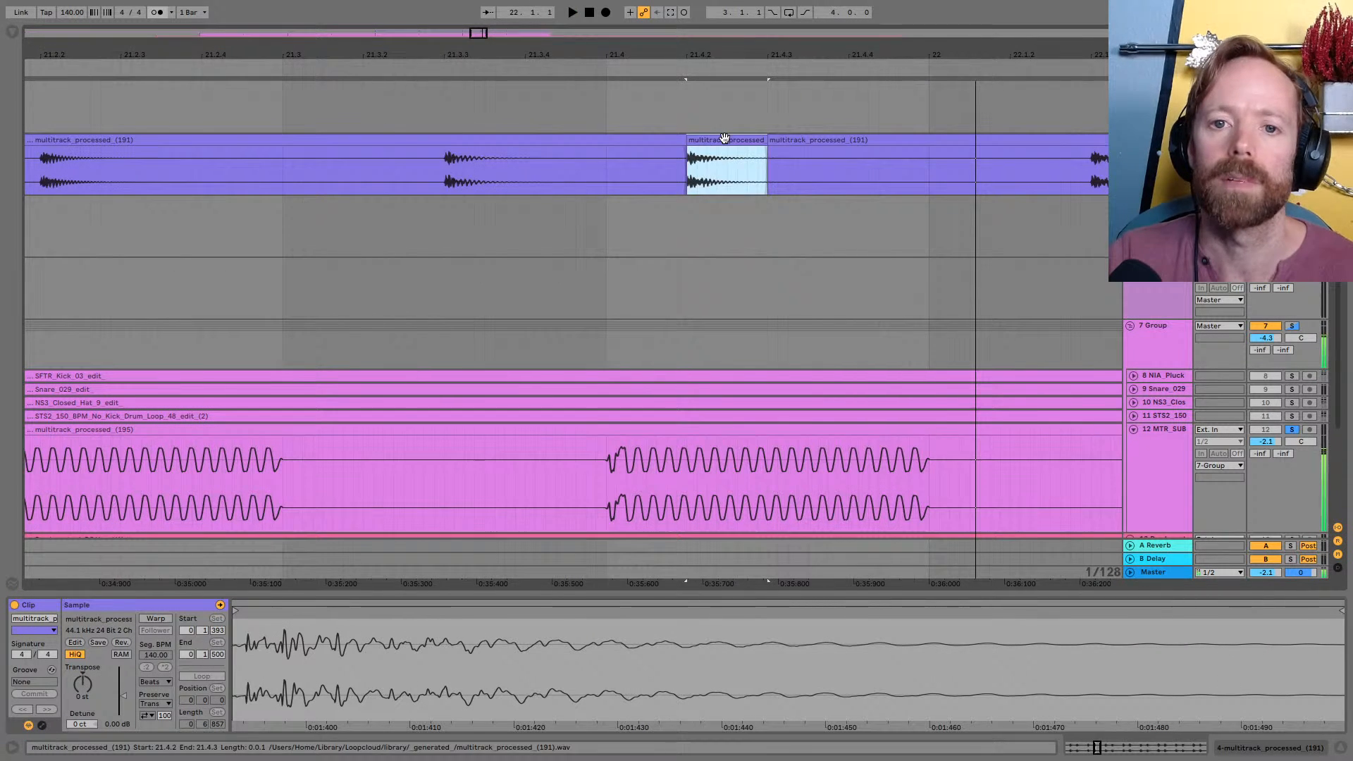
pyautogui.press('0')
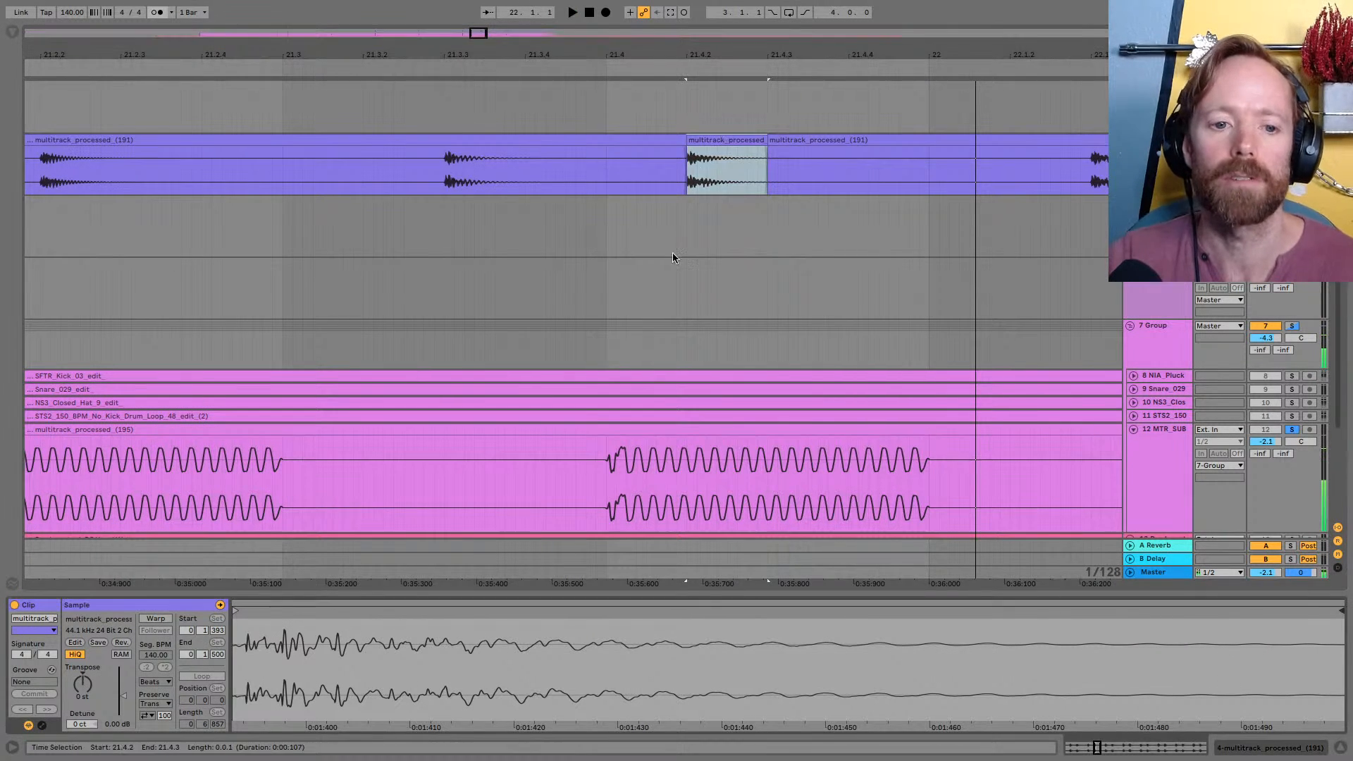
pyautogui.press('0')
pyautogui.press('space')
# Try transposing the separated hit at 21.4.2 to -2 st, listening during repeated playback
pyautogui.press('space')
pyautogui.press('space')
pyautogui.press('space')
pyautogui.press('space')
pyautogui.press('space')
pyautogui.press('space')
pyautogui.press('space')
pyautogui.moveTo(83, 684); pyautogui.dragTo(81, 680)
pyautogui.press('space')
pyautogui.press('space')
pyautogui.press('space')
pyautogui.press('space')
pyautogui.press('space')
pyautogui.press('space')
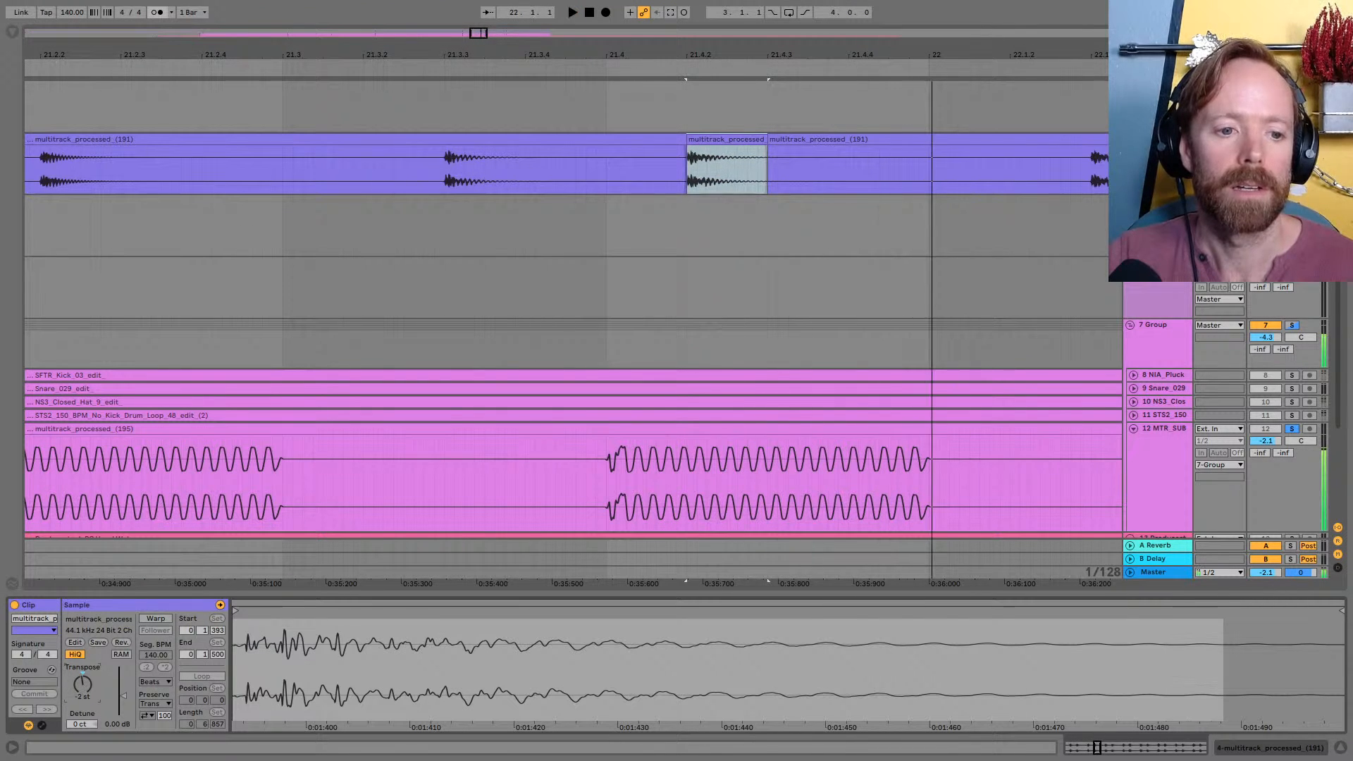
pyautogui.press('space')
pyautogui.press('space')
# Try a transposition of 1 st on the hit at 21.4.2, then undo the split and pitch change
pyautogui.doubleClick(81, 675)
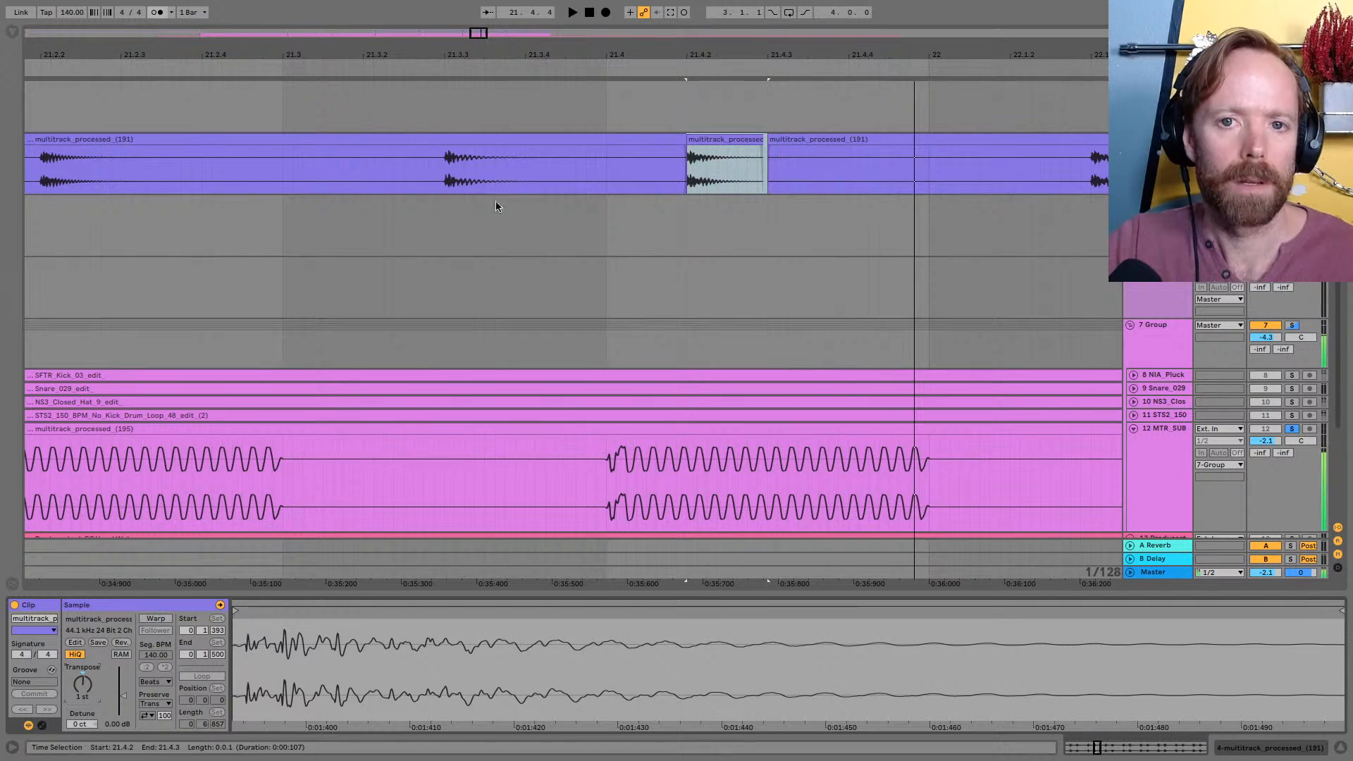
pyautogui.press('space')
pyautogui.press('space')
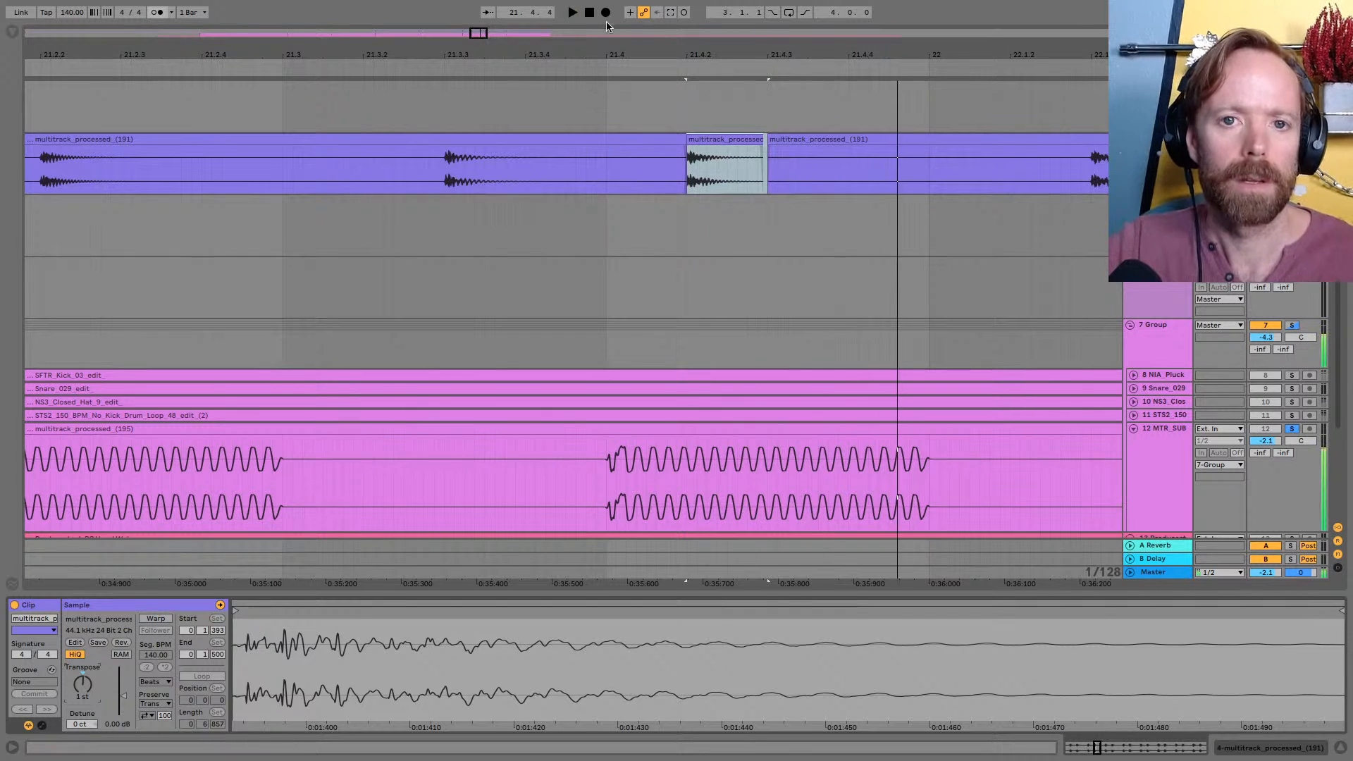
pyautogui.moveTo(604, 54); pyautogui.dragTo(604, 14)
pyautogui.click(427, 140)
pyautogui.press('space')
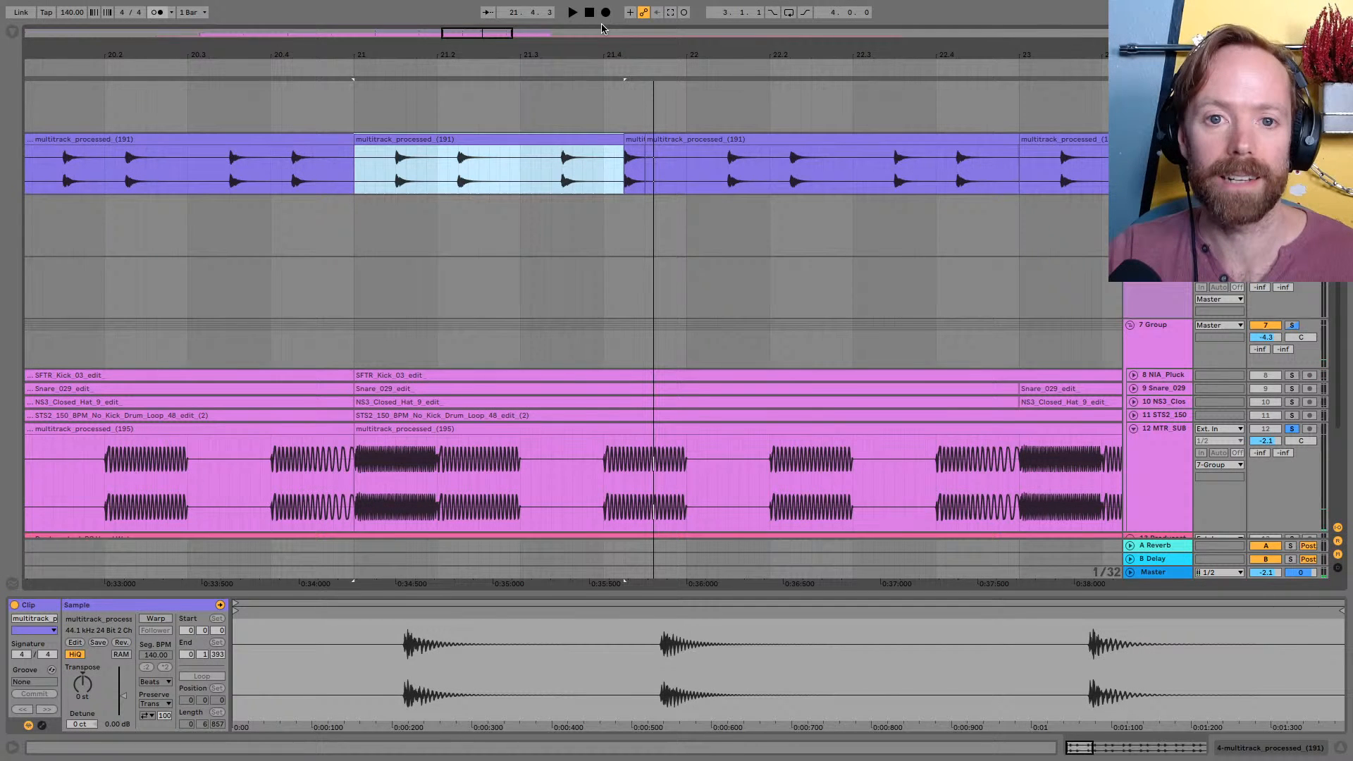
# Split the hit between 21.3.2 and 21.3.4 into its own clip and transpose it to 1 st during playback
pyautogui.moveTo(551, 160); pyautogui.dragTo(591, 160)
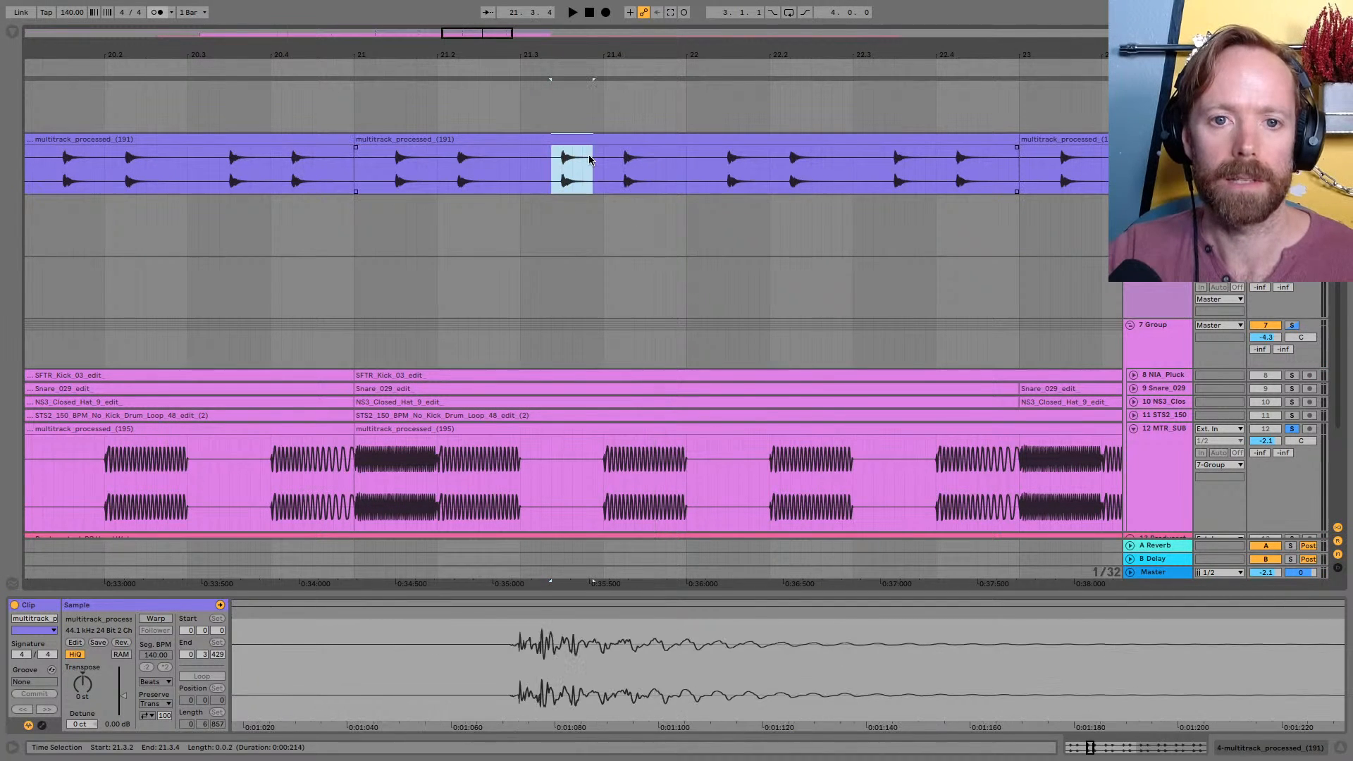
pyautogui.hotkey('ctrl', 'e')
pyautogui.press('space')
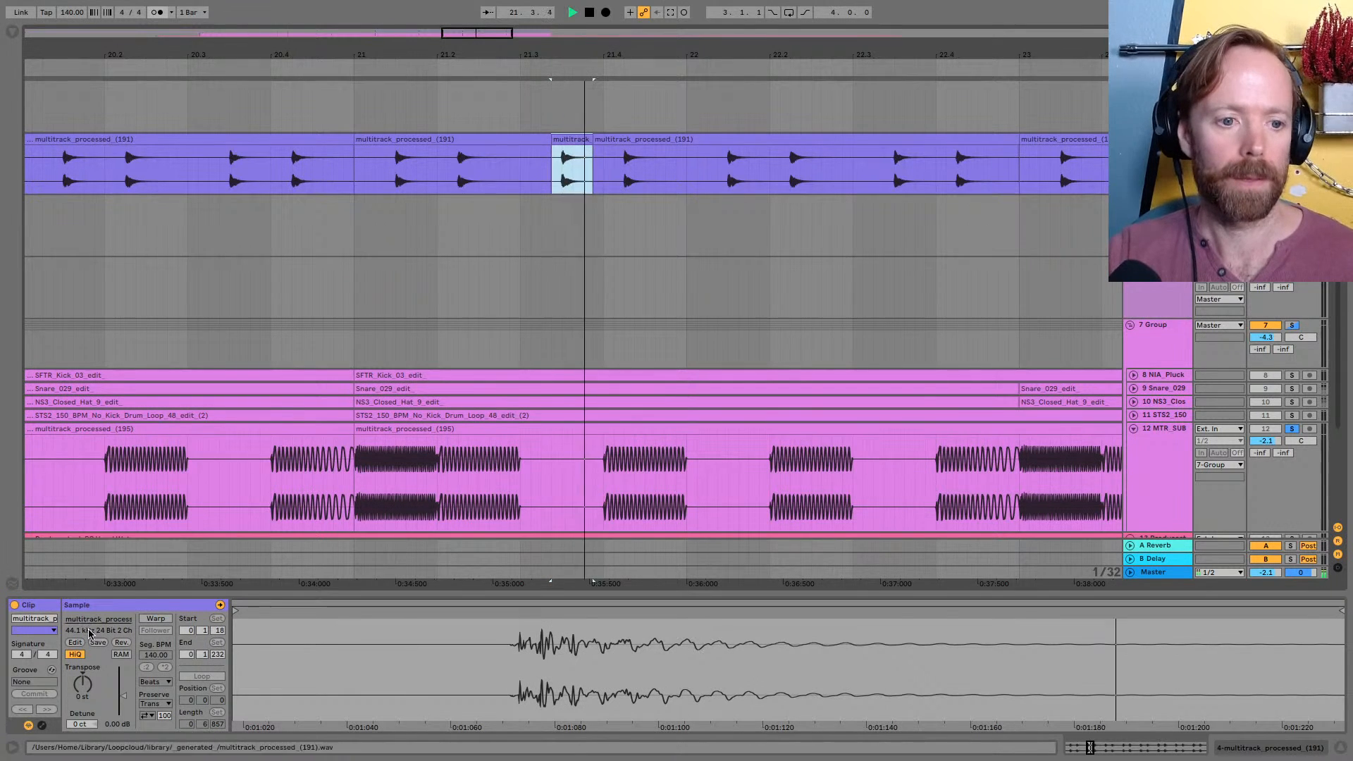
pyautogui.moveTo(89, 688); pyautogui.dragTo(89, 680)
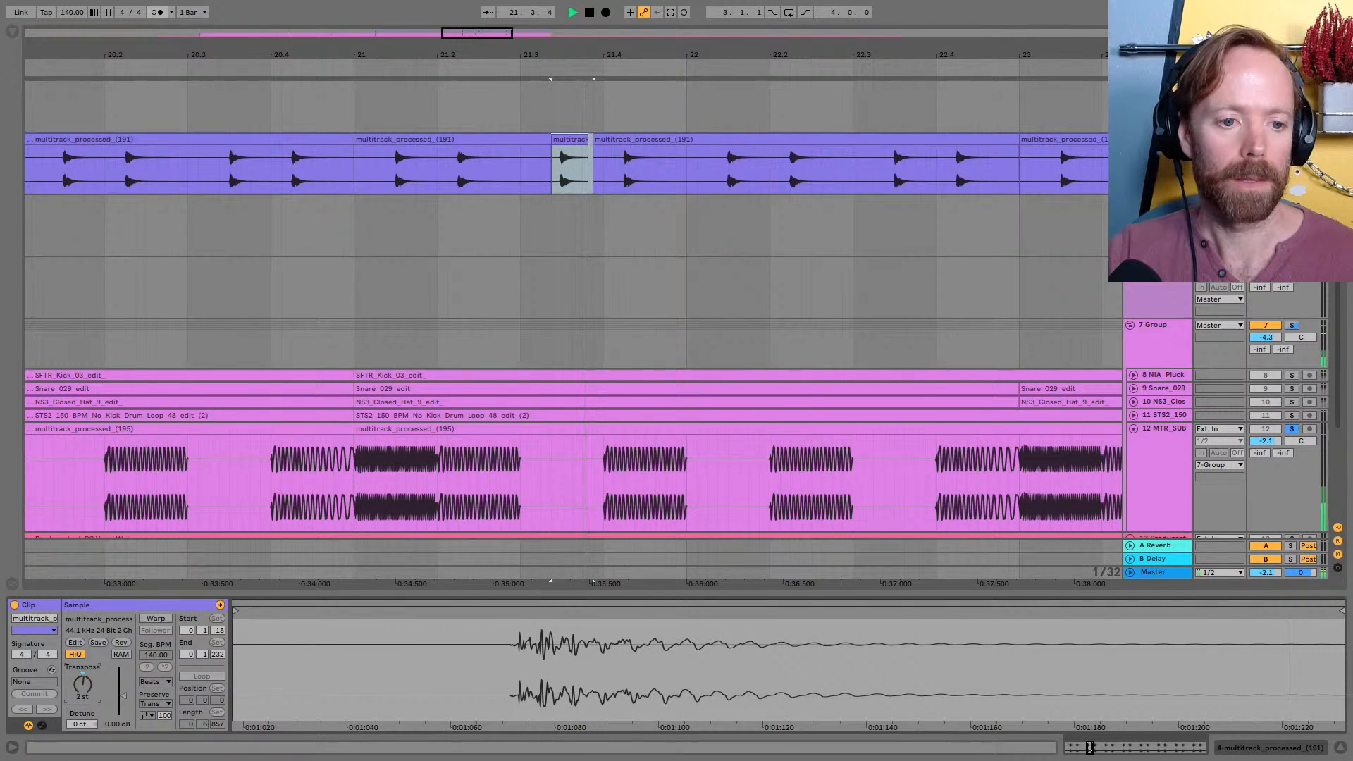
pyautogui.click(392, 140)
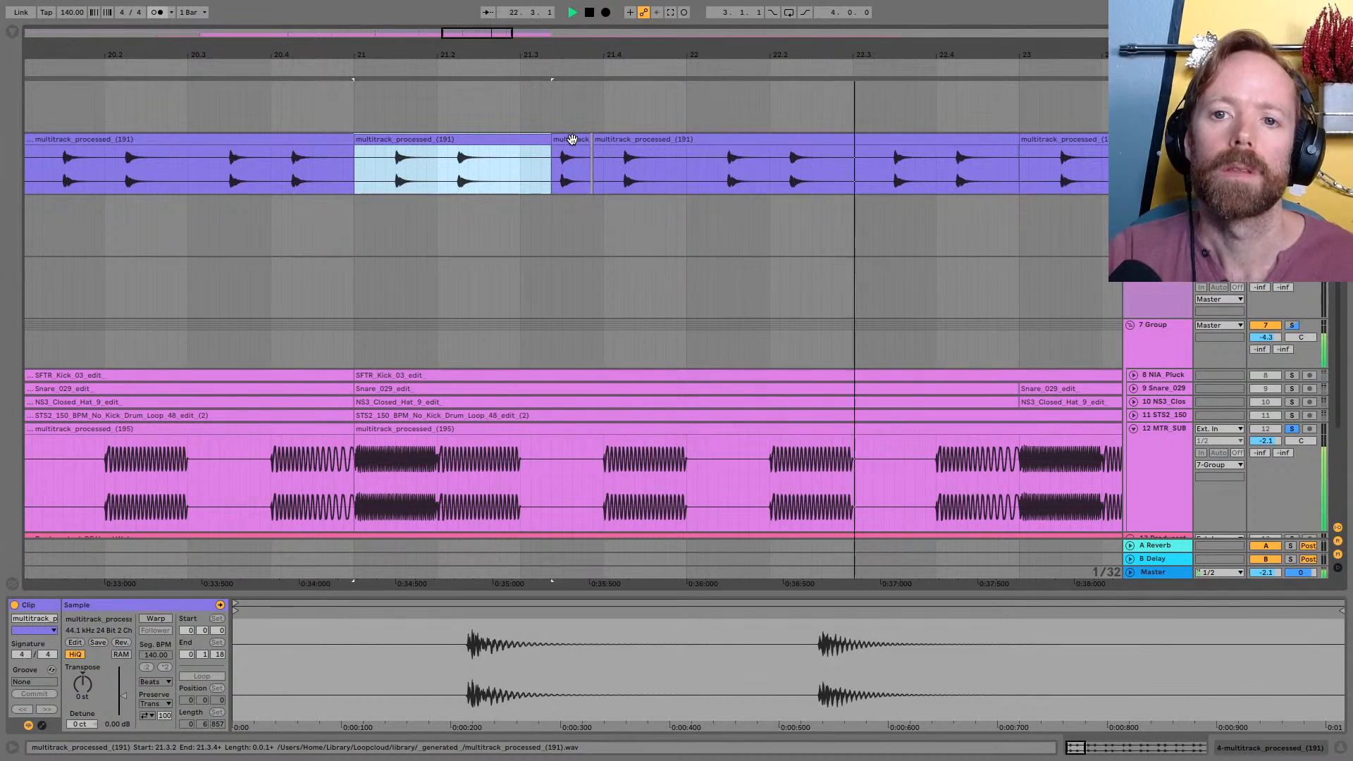
pyautogui.press('space')
# Copy the transposed hit to 22.3.2 and duplicate the edited clips of bars 21 to 23 over bars 23 to 25, checking by playback
pyautogui.moveTo(573, 140); pyautogui.dragTo(906, 145)
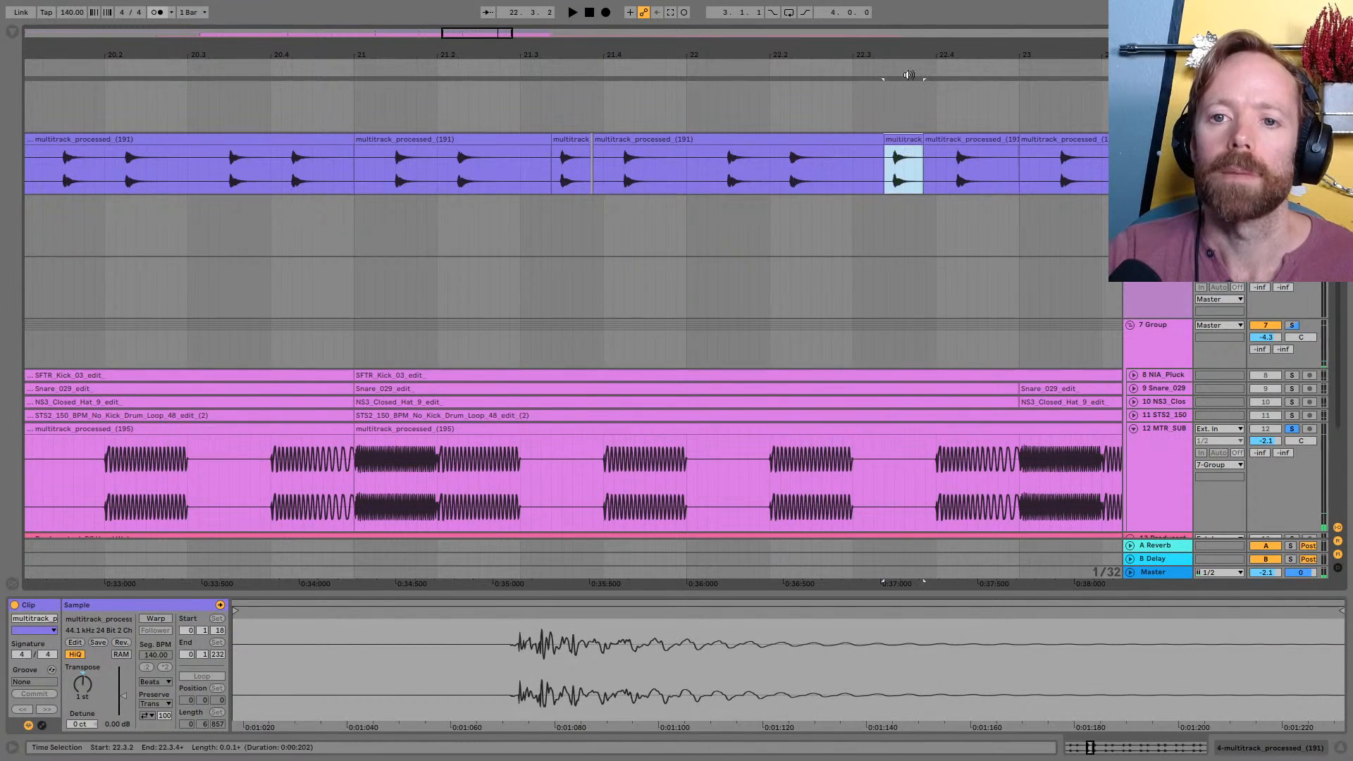
pyautogui.press('space')
pyautogui.moveTo(894, 55); pyautogui.dragTo(680, 55)
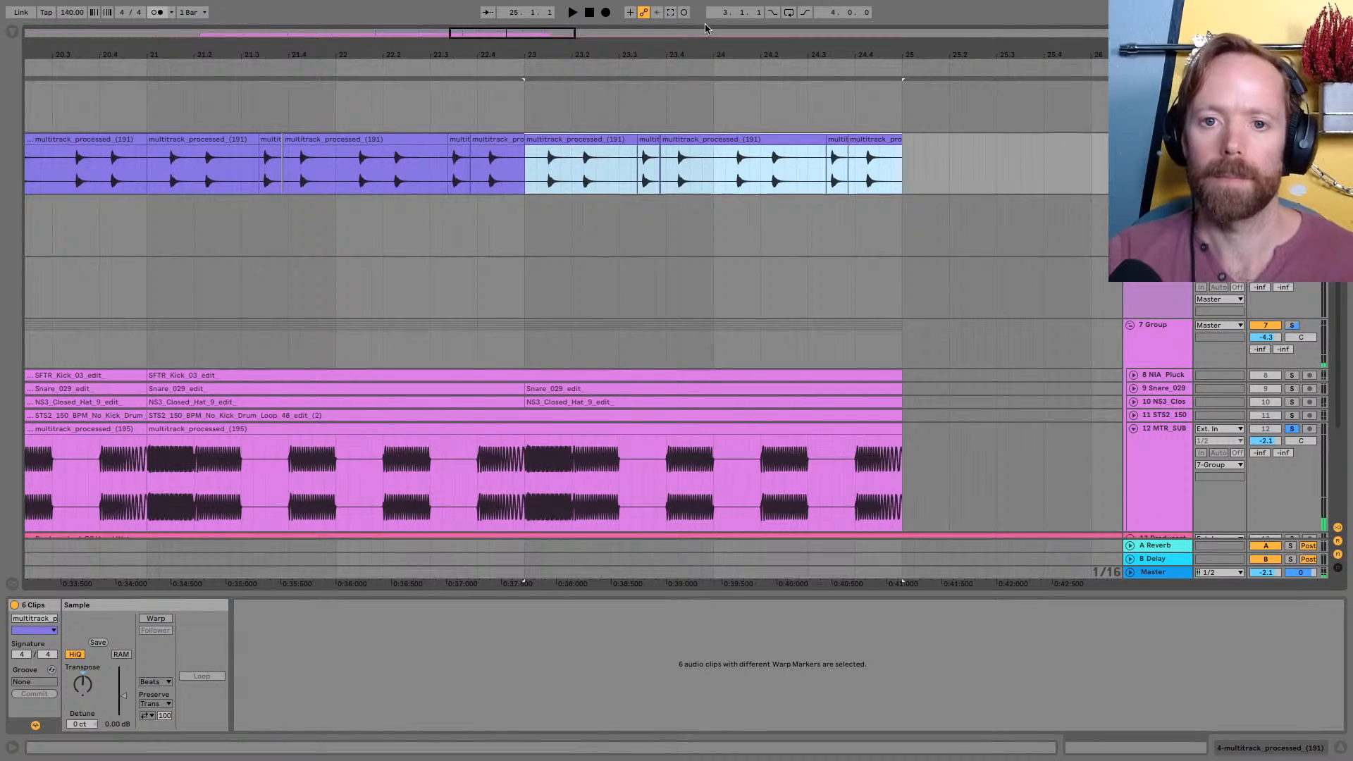
pyautogui.press('space')
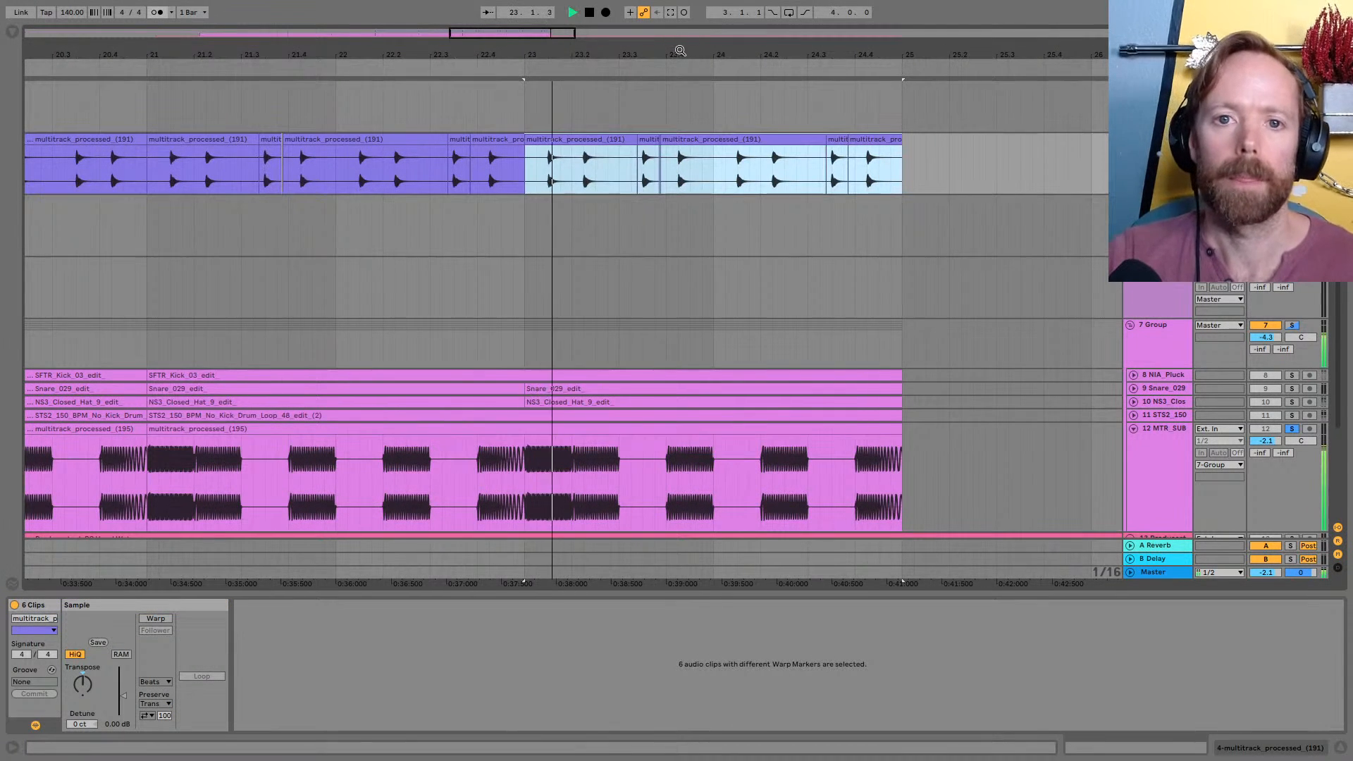
pyautogui.moveTo(679, 51); pyautogui.dragTo(838, 48)
pyautogui.press('space')
# Select the multitrack_processed_(191) clips from bar 17 to 25, play them and unsolo MTR_SUB to hear the full beat
pyautogui.click(175, 139)
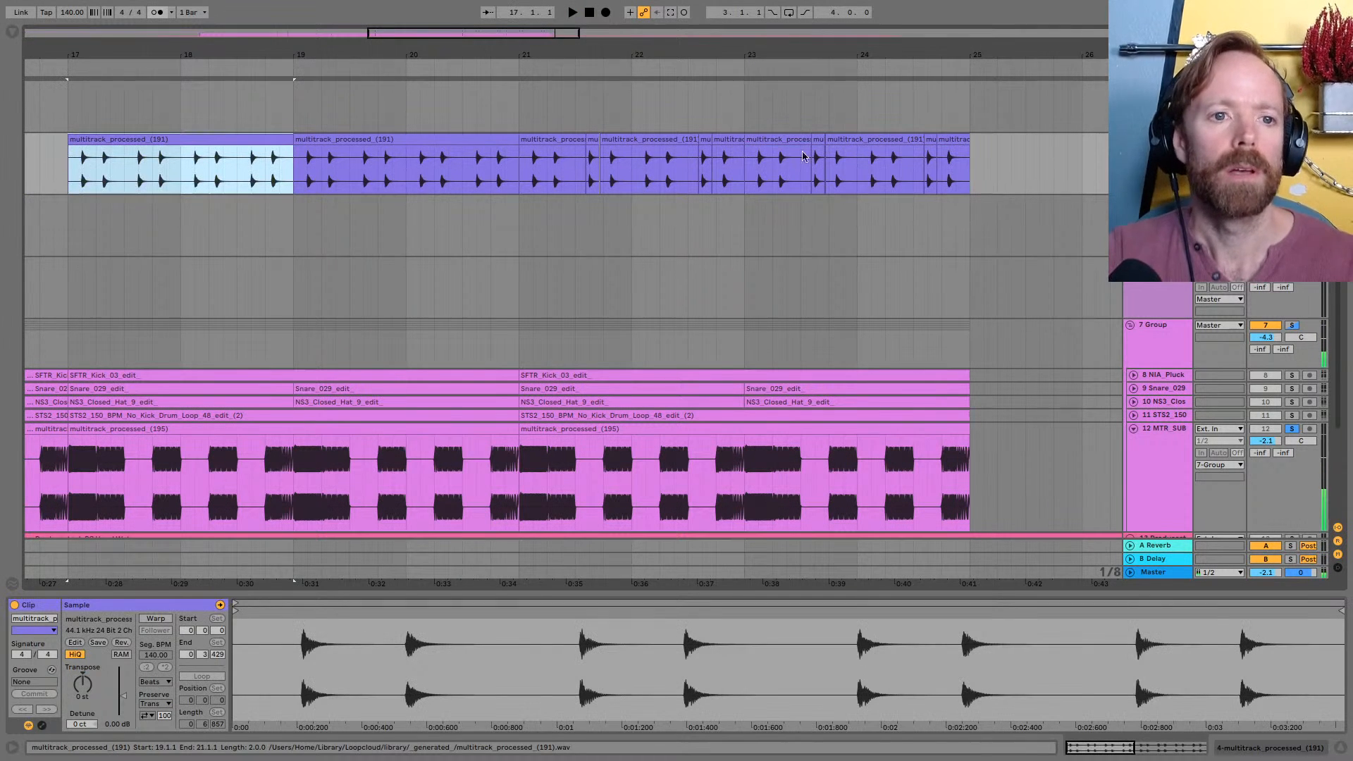
pyautogui.keyDown('shift'); pyautogui.click(956, 141); pyautogui.keyUp('shift')
pyautogui.press('space')
pyautogui.click(1292, 429)
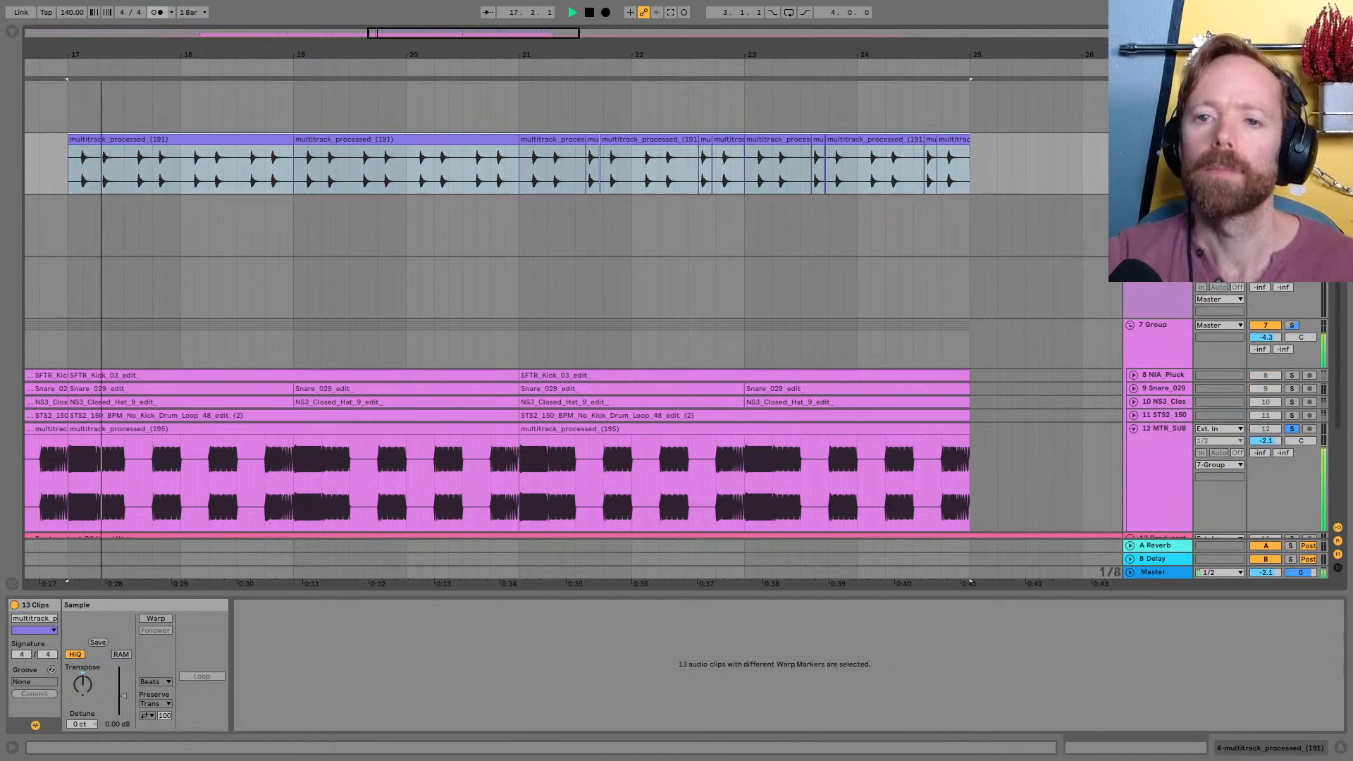
pyautogui.moveTo(421, 53); pyautogui.dragTo(636, 53)
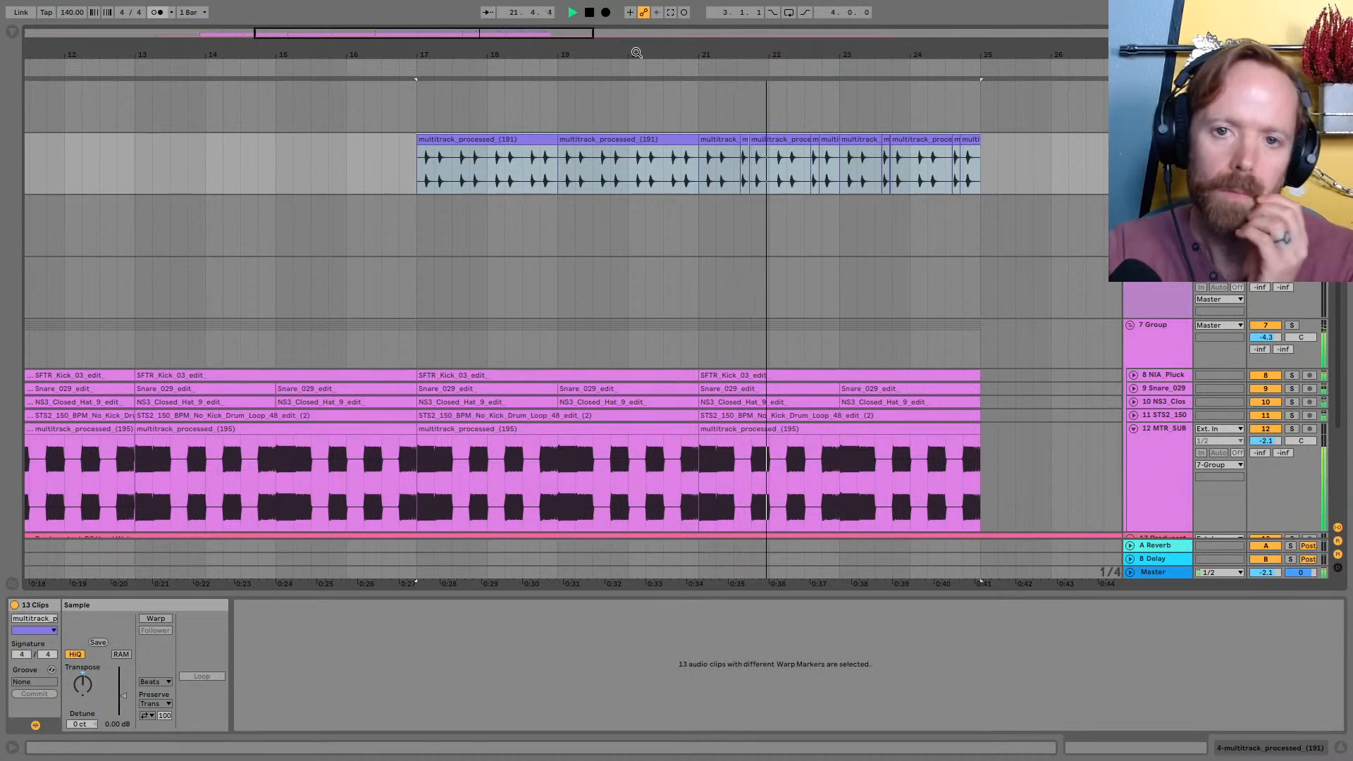
pyautogui.moveTo(636, 53); pyautogui.dragTo(647, 50)
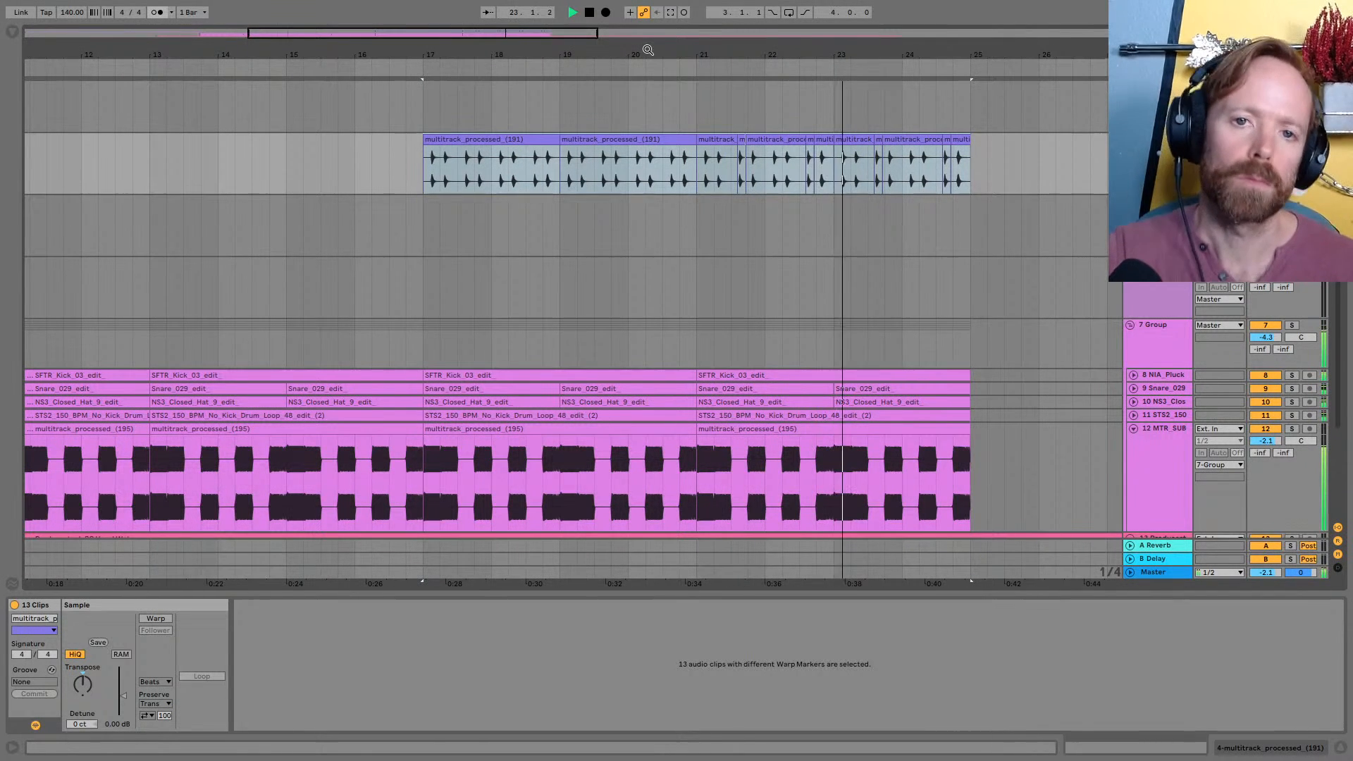
pyautogui.moveTo(853, 51); pyautogui.dragTo(850, 49)
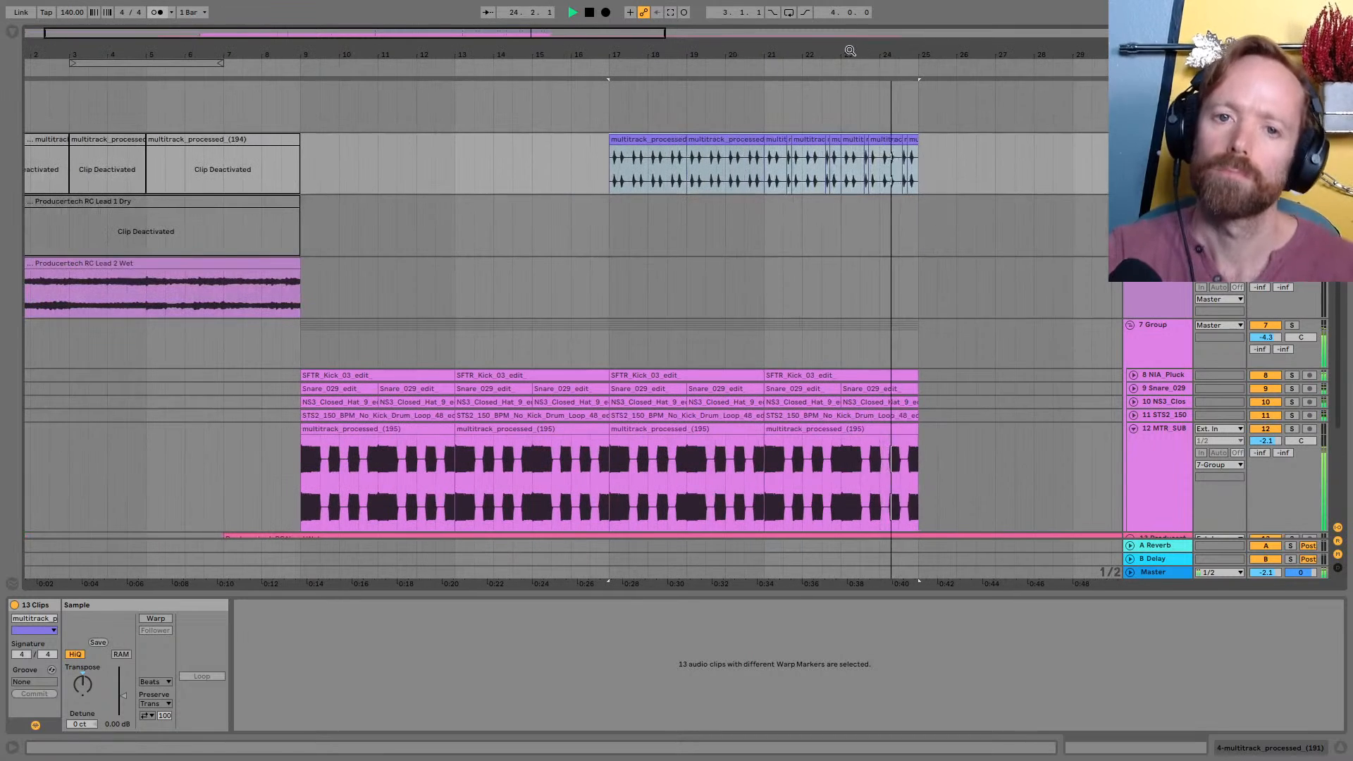
pyautogui.press('space')
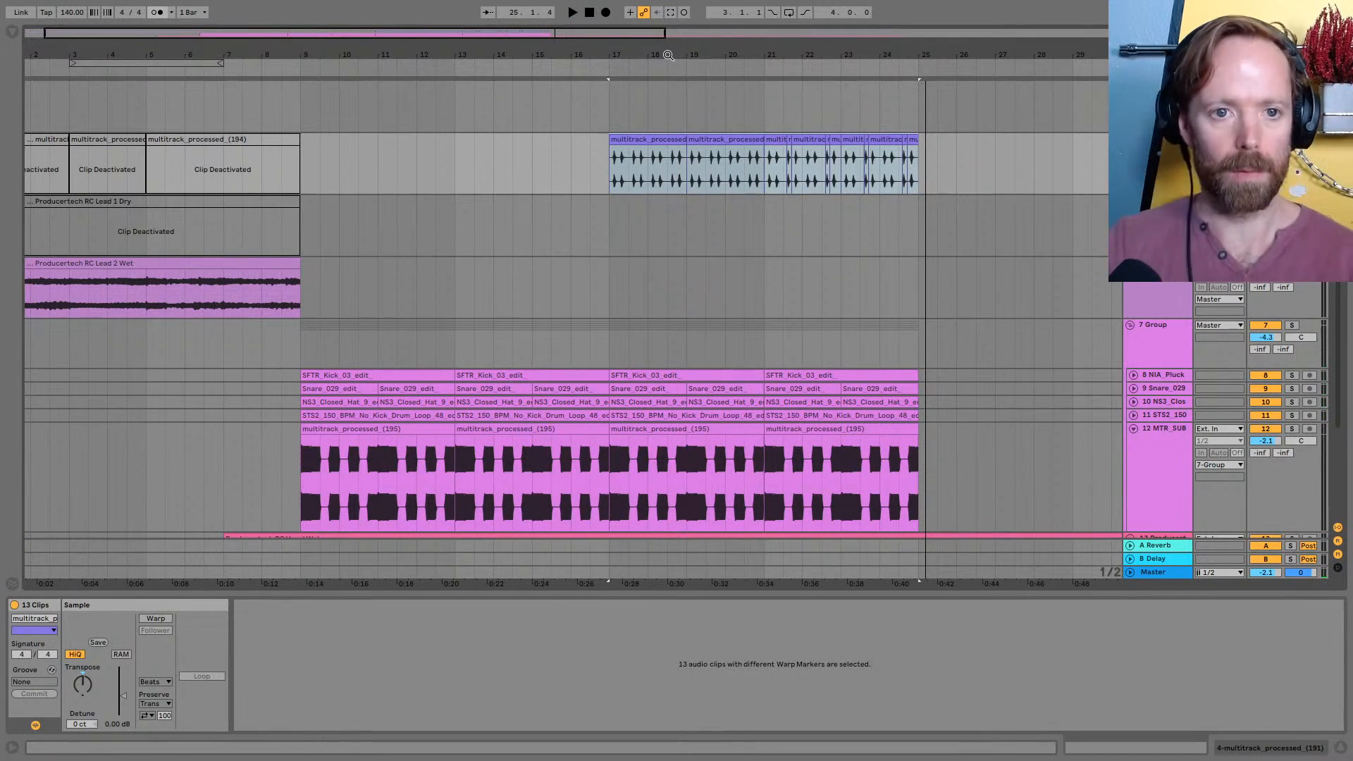
# Insert an empty two-bar MIDI clip at bar 1 of the Loopcloud track and enlarge its note editor
pyautogui.scroll(3, 423, 224)
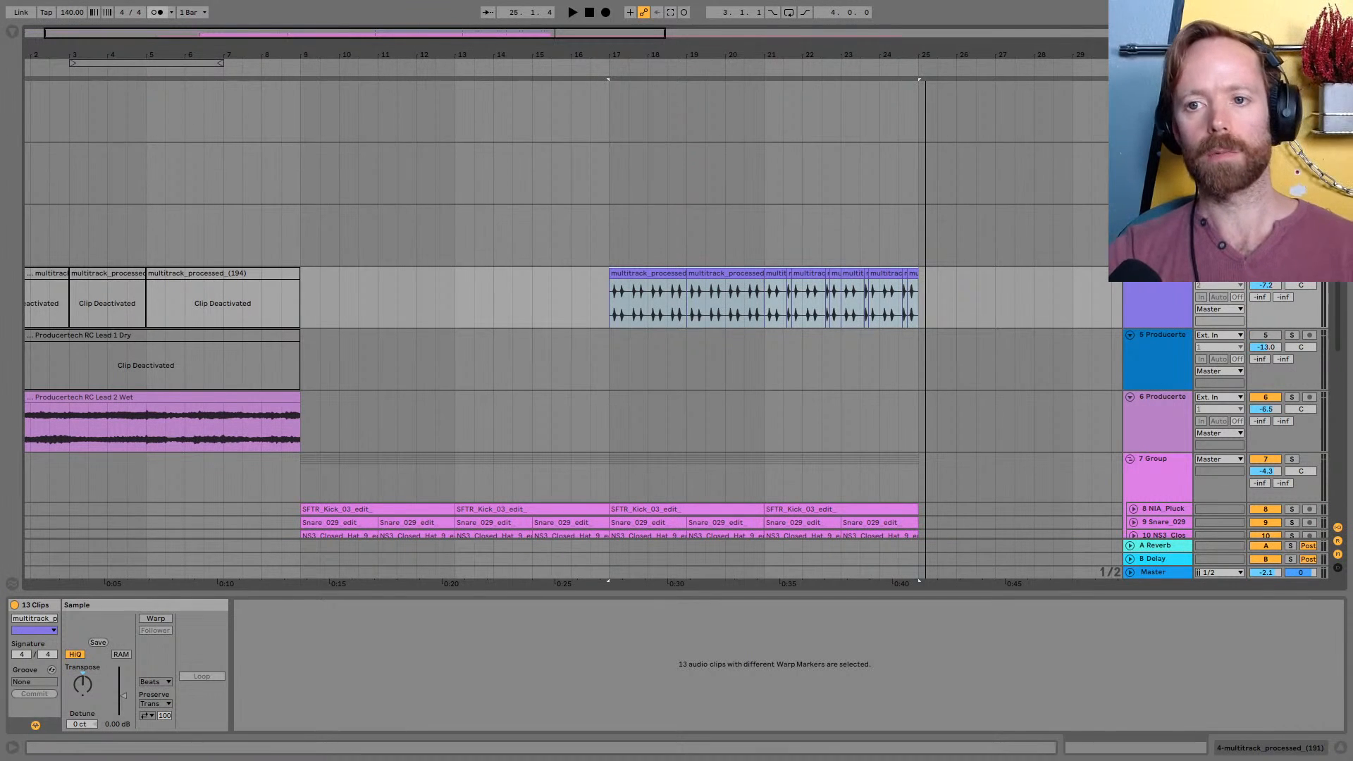
pyautogui.click(1156, 173)
pyautogui.click(1156, 116)
pyautogui.hscroll(-1, 28, 106)
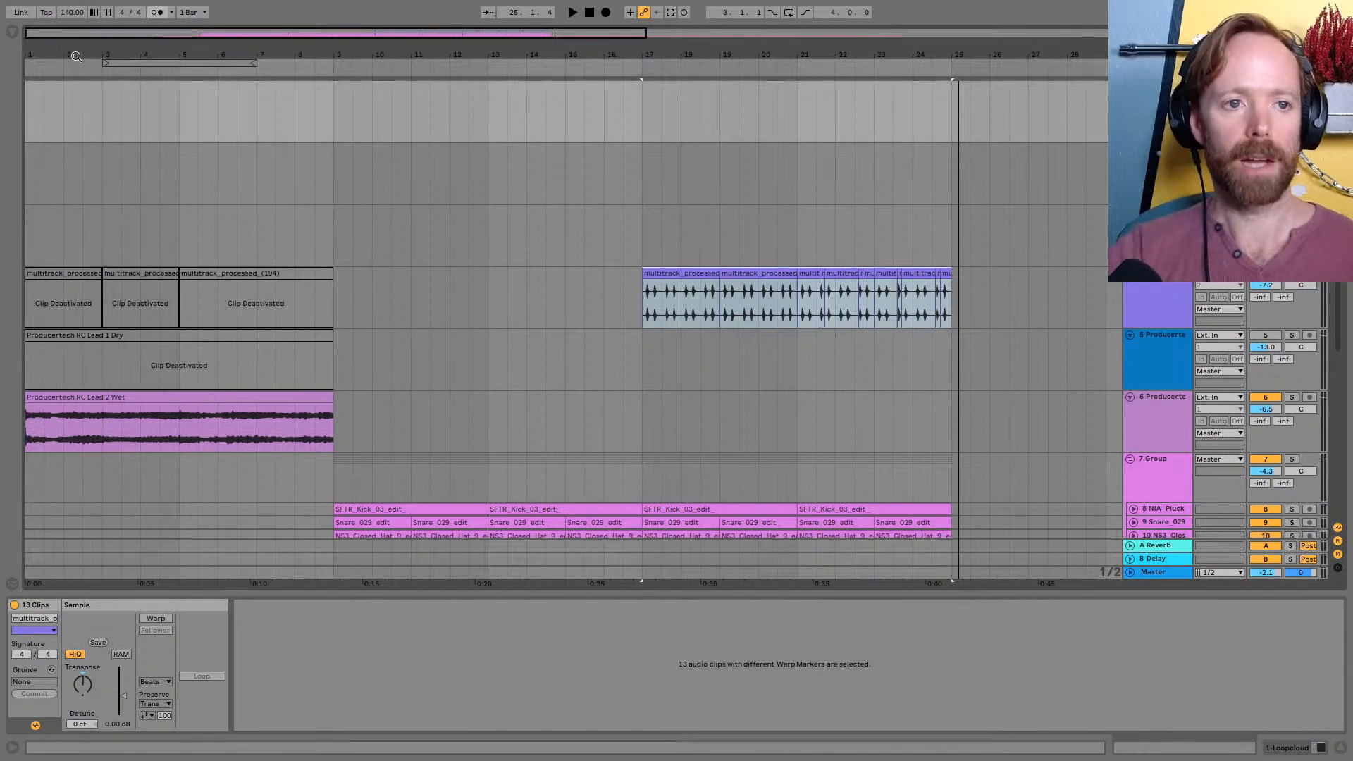
pyautogui.moveTo(27, 91); pyautogui.dragTo(112, 105)
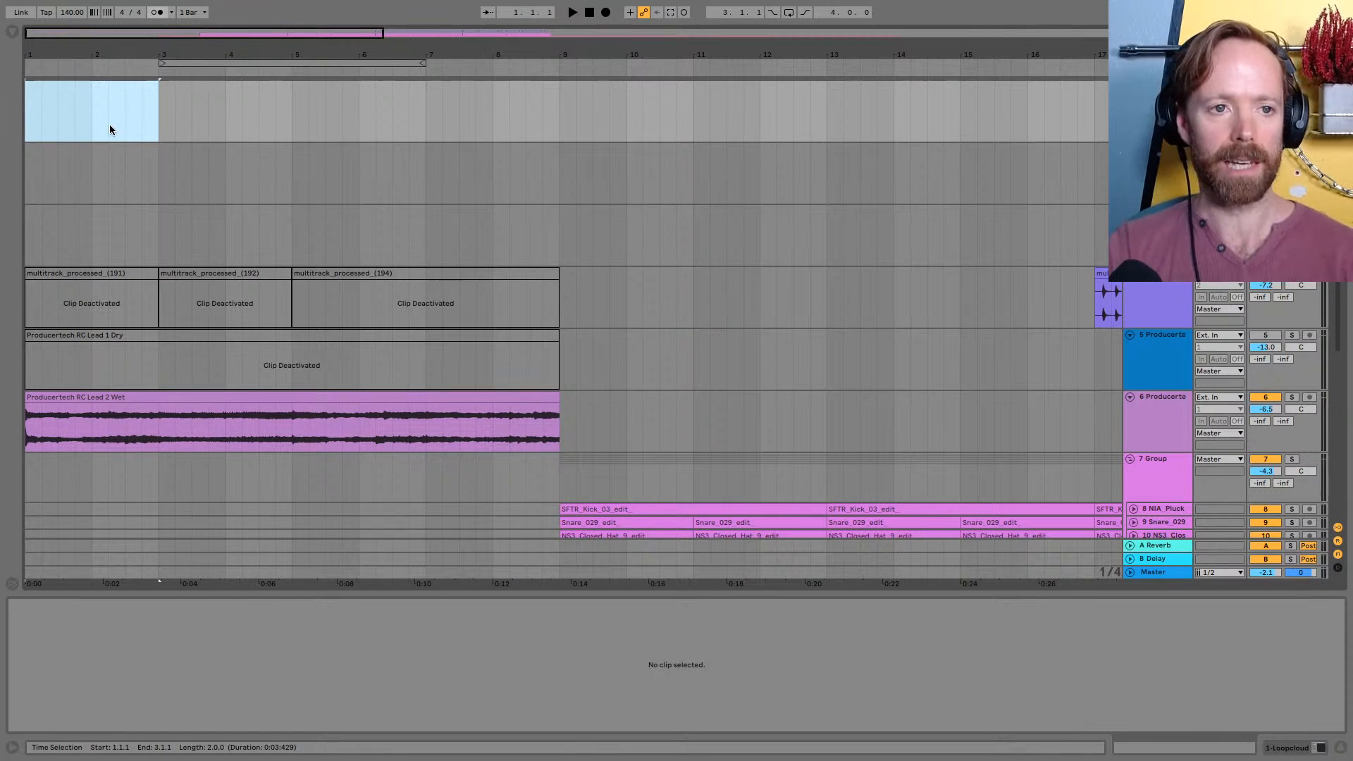
pyautogui.hotkey('ctrl', 'shift', 'm')
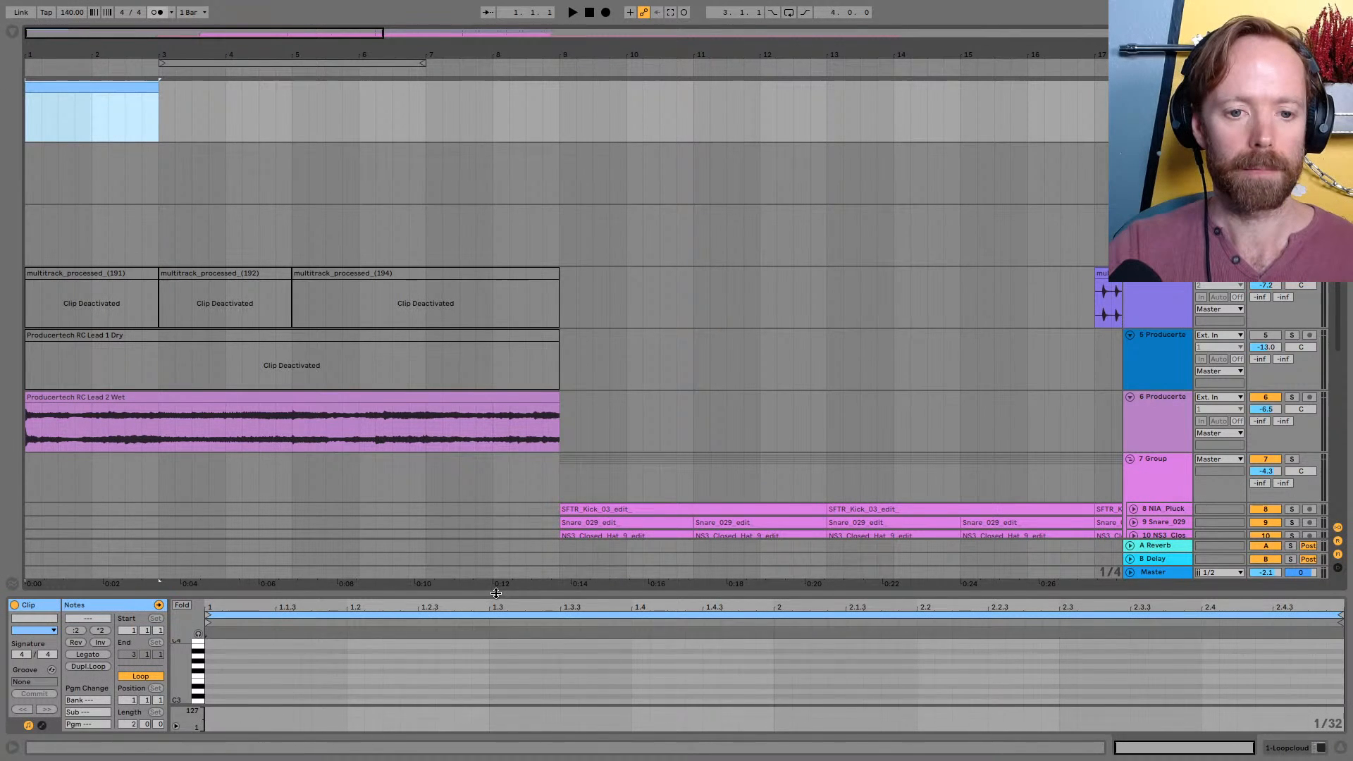
pyautogui.moveTo(496, 593); pyautogui.dragTo(496, 404)
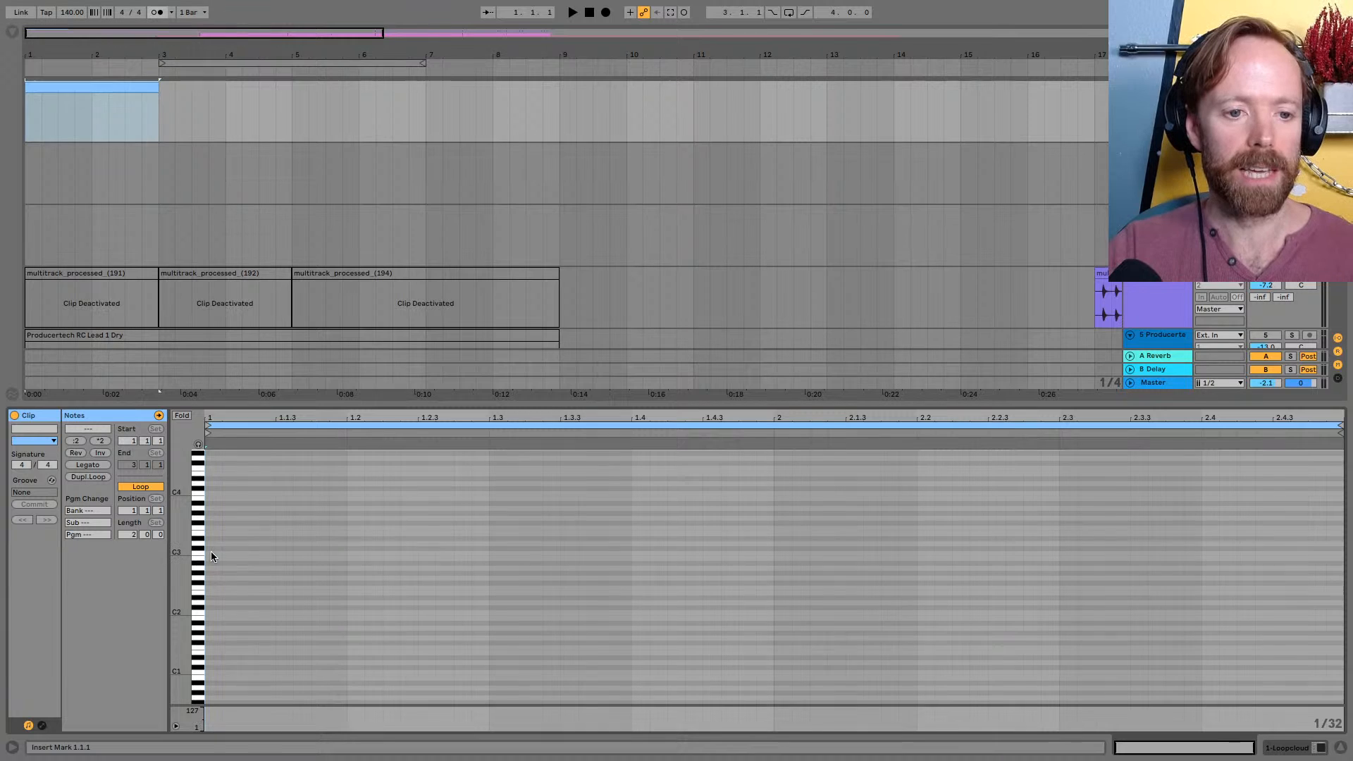
# Add a C3, E3 and G3 chord at the start of the MIDI clip and lengthen its notes to two bars
pyautogui.moveTo(218, 552); pyautogui.dragTo(348, 553)
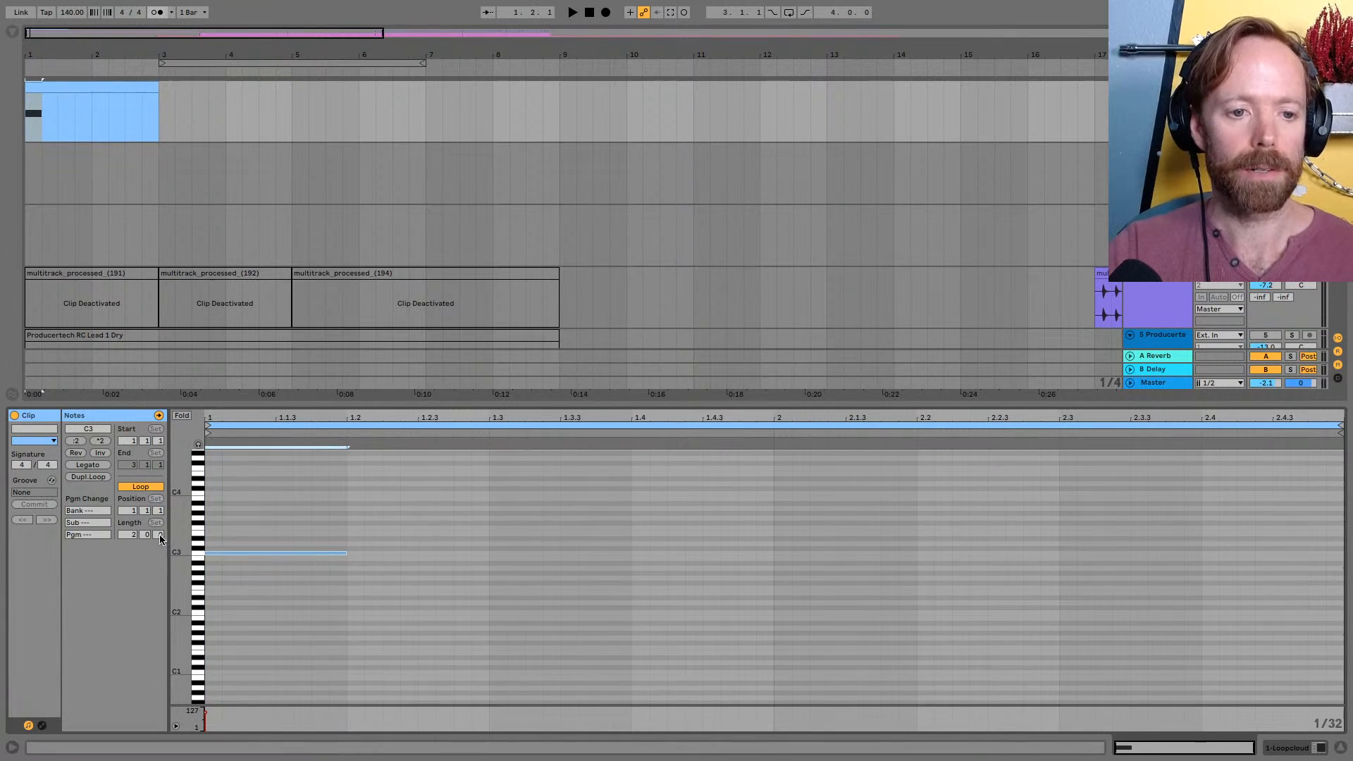
pyautogui.moveTo(177, 539); pyautogui.dragTo(246, 592)
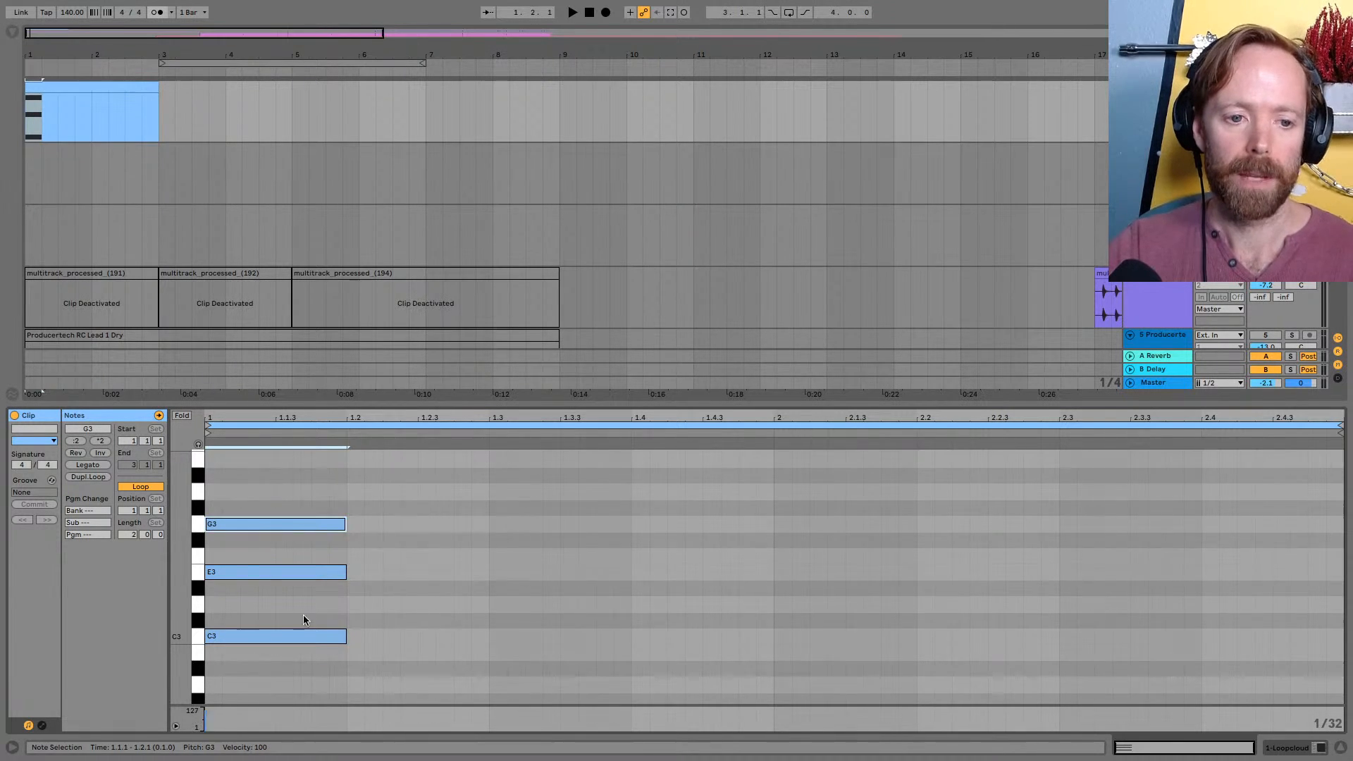
pyautogui.moveTo(279, 505); pyautogui.dragTo(1143, 517)
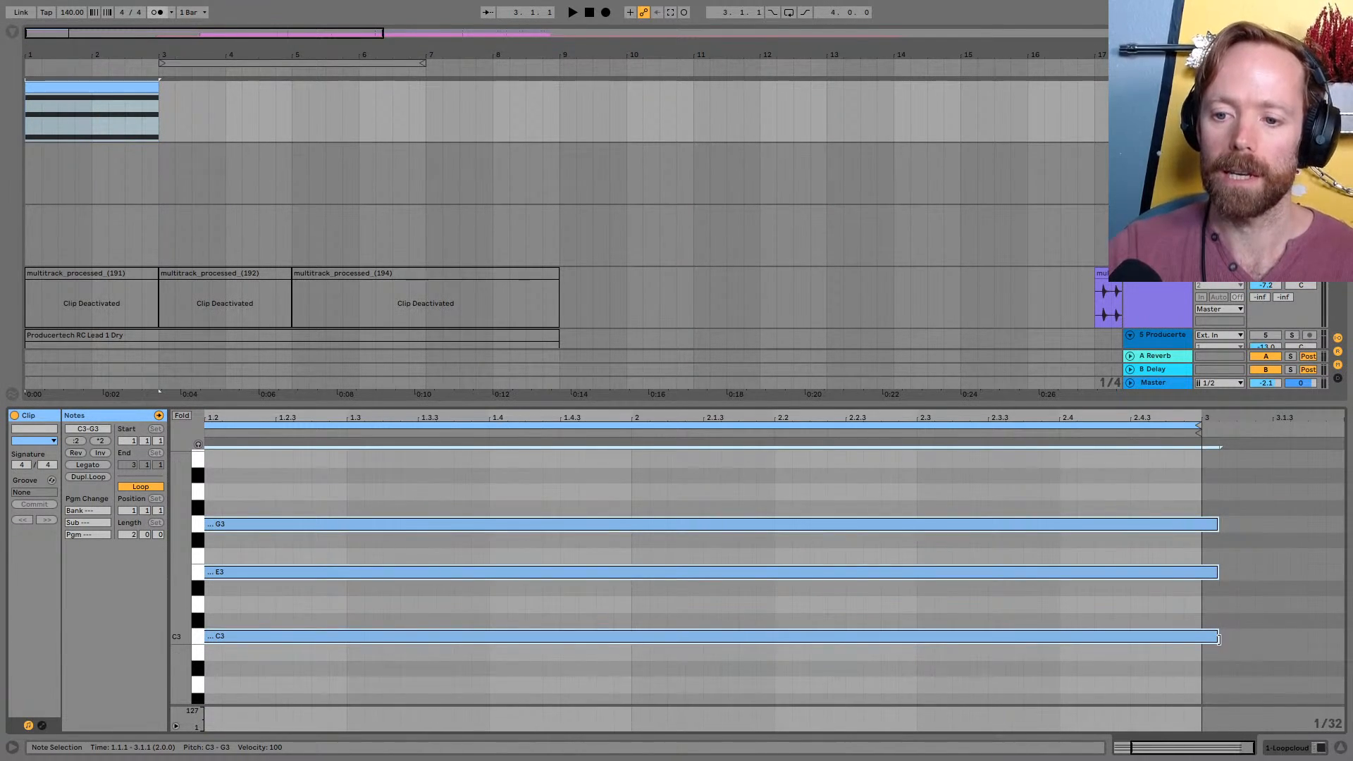
pyautogui.moveTo(1219, 639); pyautogui.dragTo(1201, 638)
pyautogui.moveTo(990, 417); pyautogui.dragTo(990, 396)
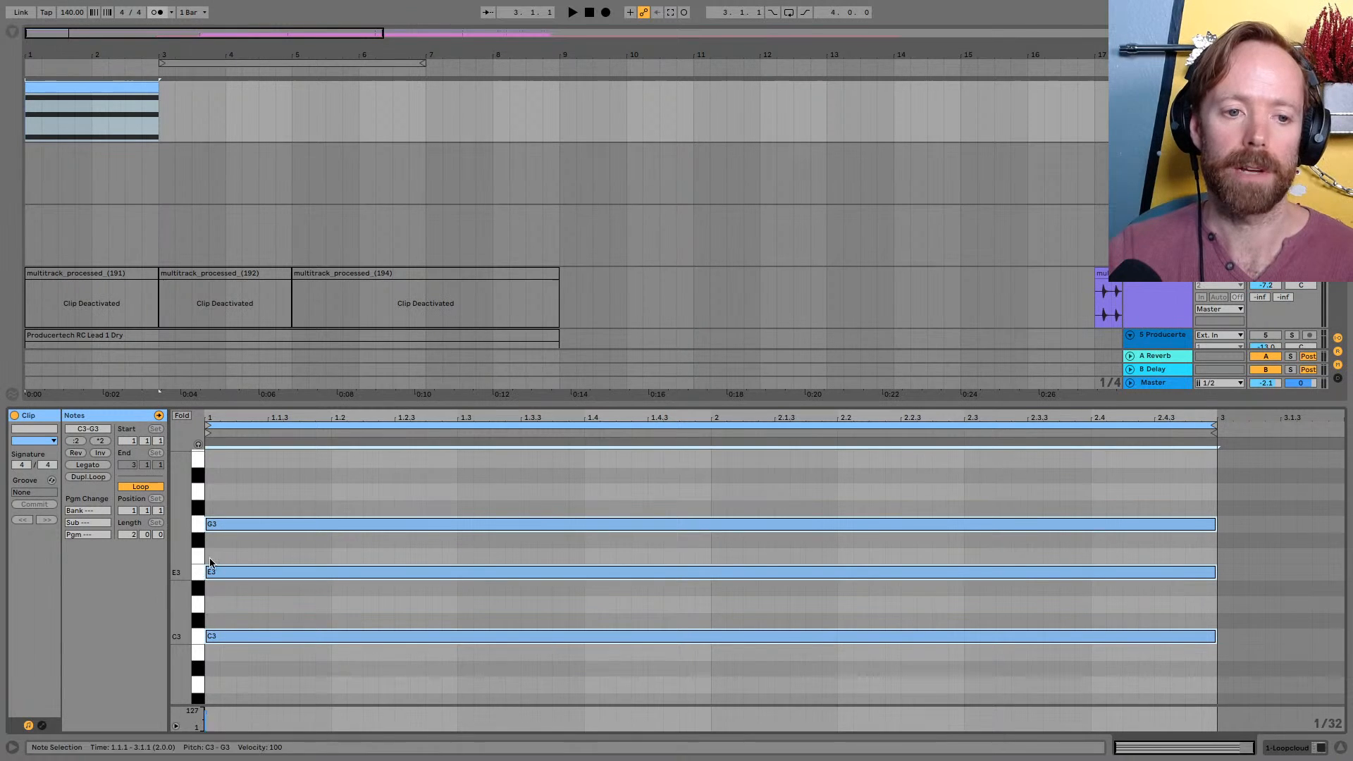
# Lower the chord's E3 note by a semitone to D#3 to make it minor
pyautogui.click(248, 598)
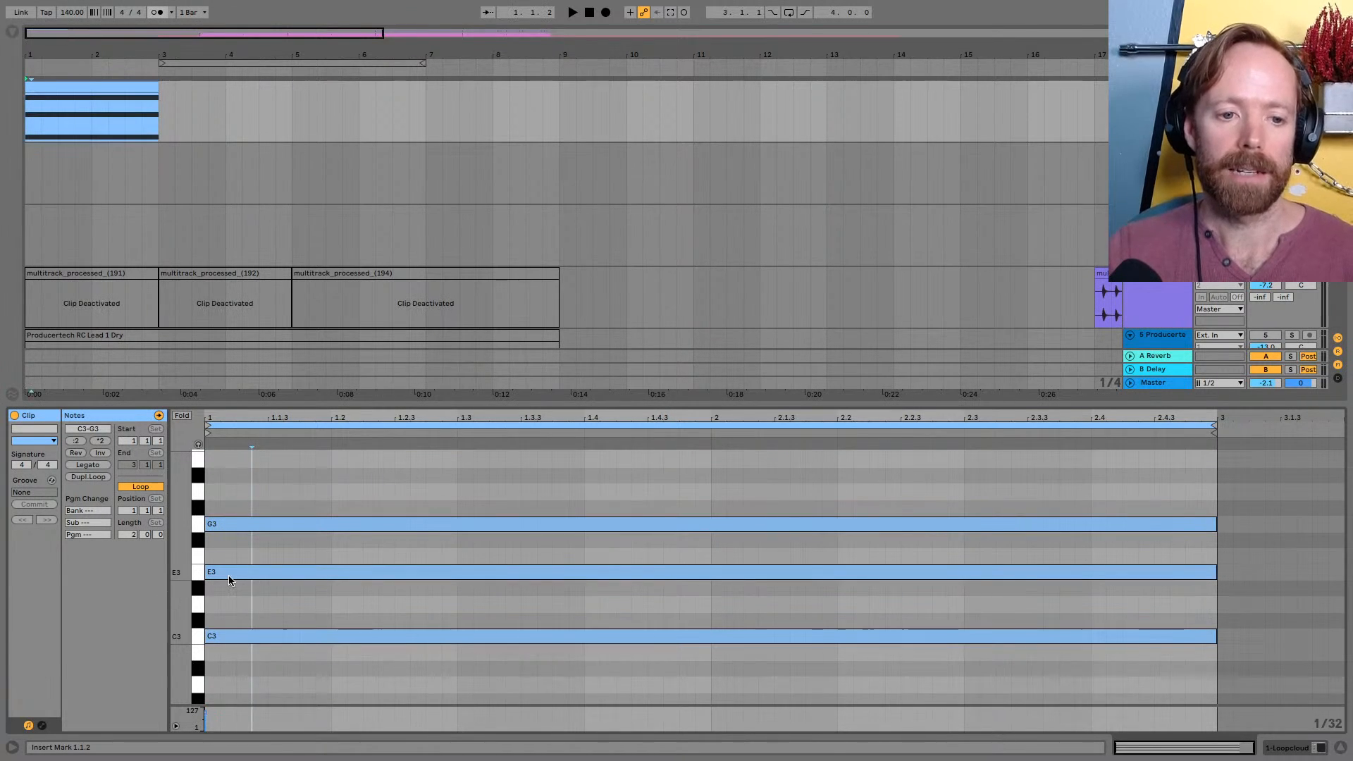
pyautogui.moveTo(228, 577); pyautogui.dragTo(229, 592)
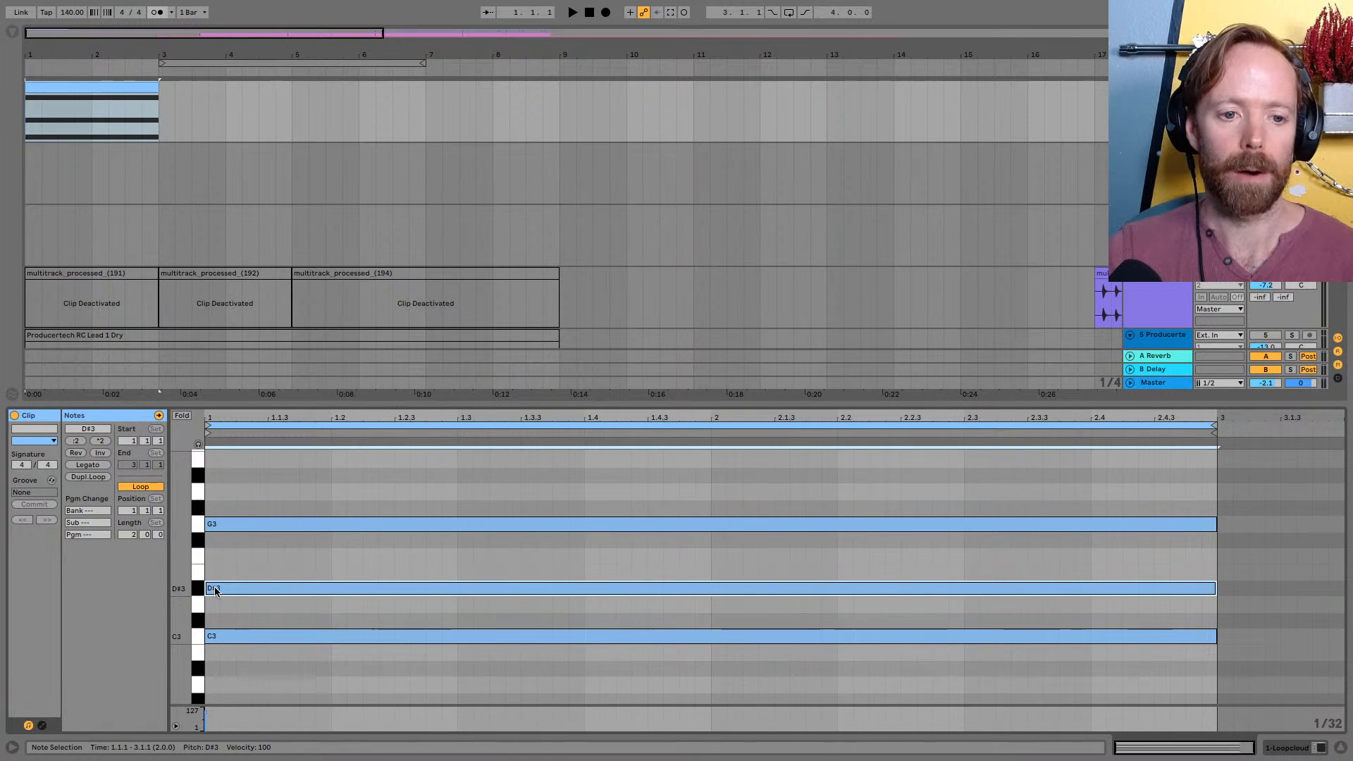
# Switch to Loopcloud and make the empty Track 8 the active track for a new sample
pyautogui.press('+')
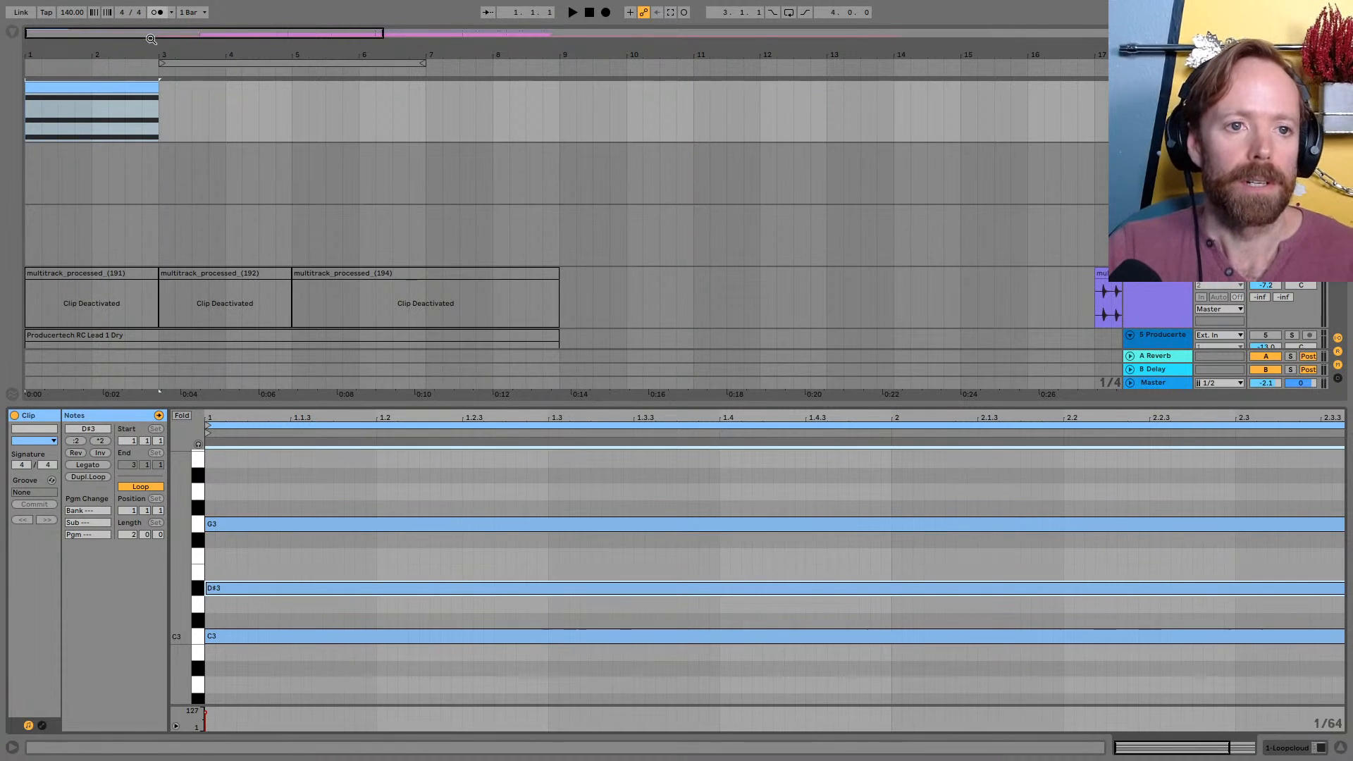
pyautogui.moveTo(94, 42); pyautogui.dragTo(116, 51)
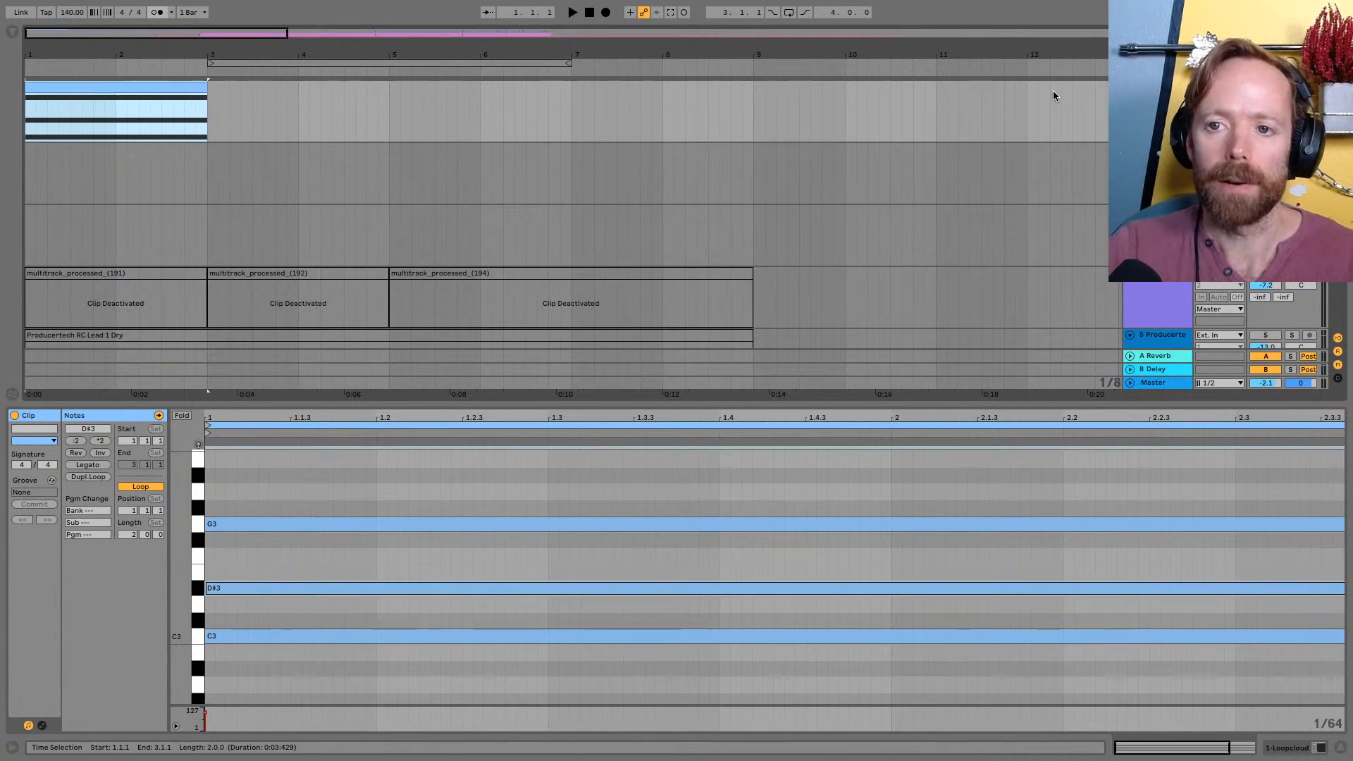
pyautogui.press('super+Tab')
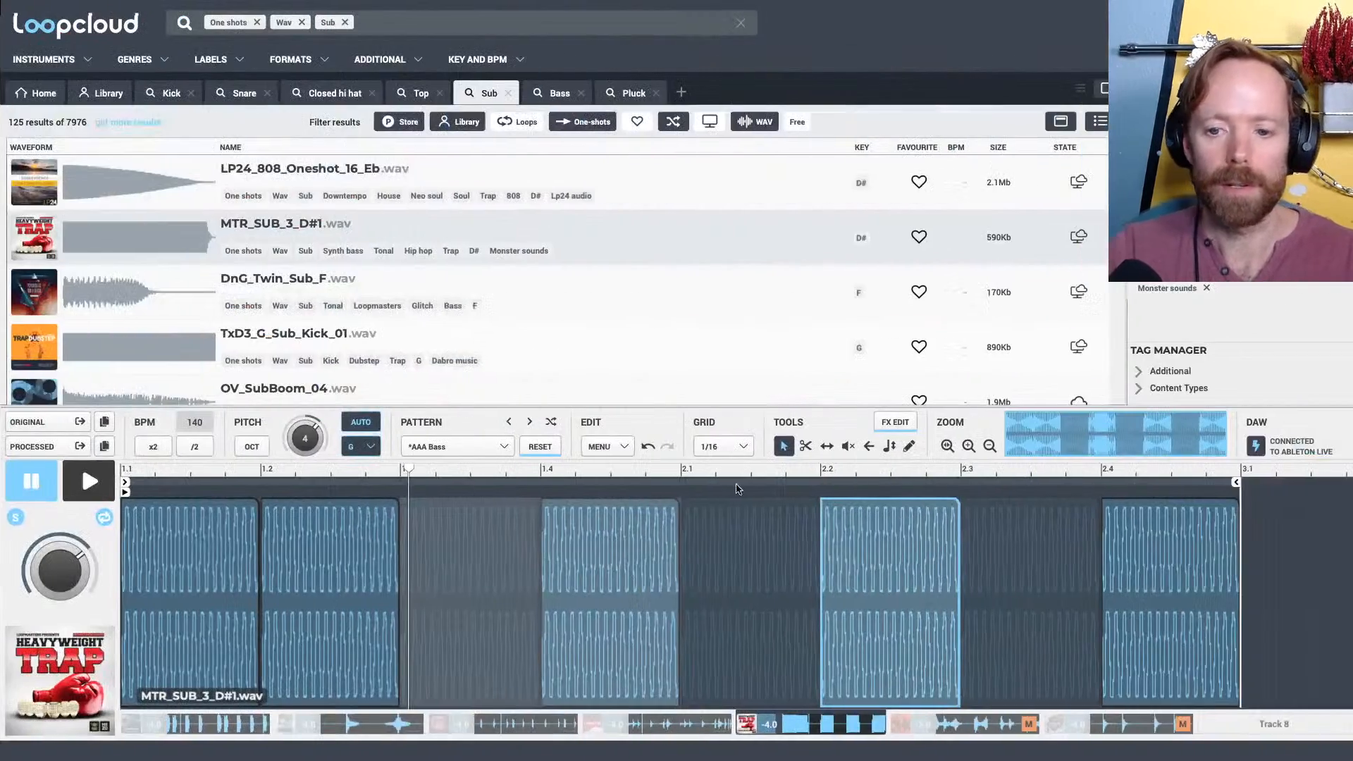
pyautogui.click(1246, 726)
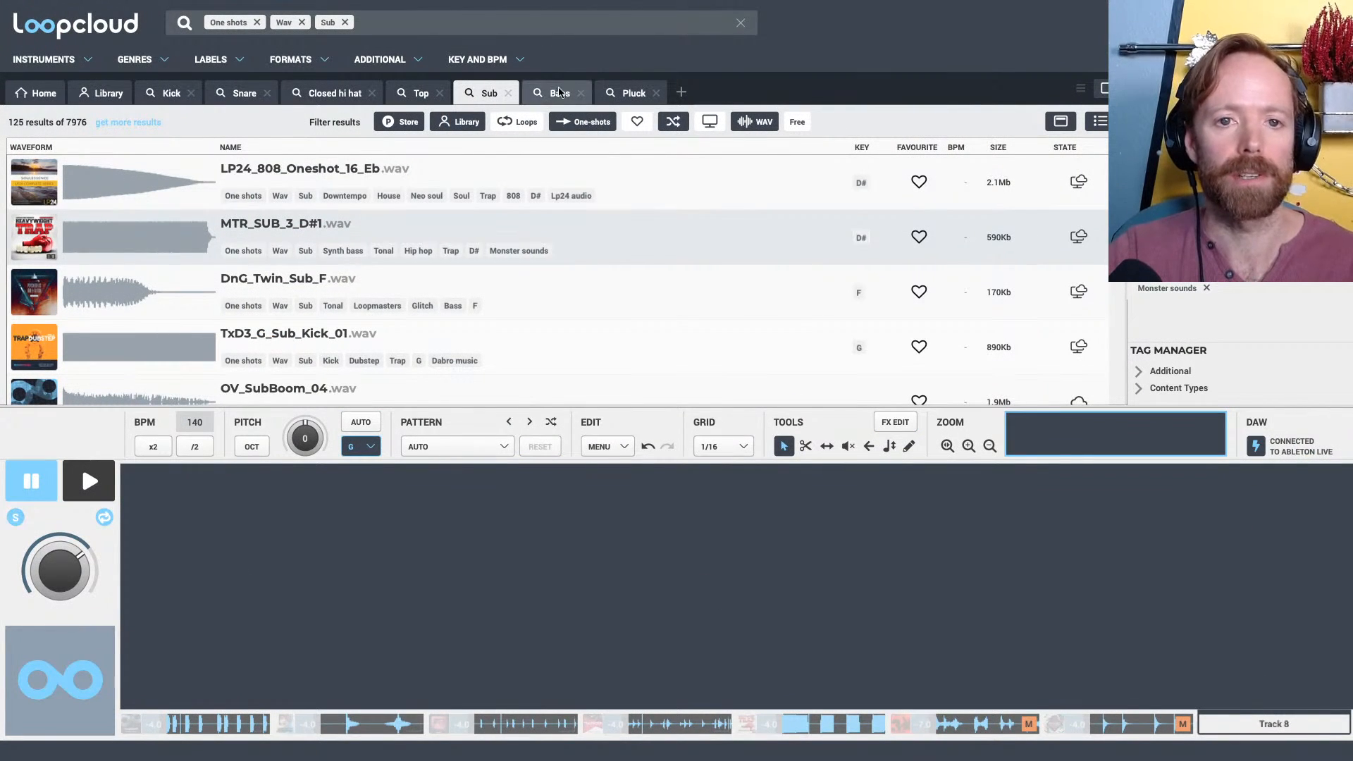
# In a new search tab, filter samples by the Organ and Livestream tags and load EMP_C_Organ.wav into Track 8
pyautogui.click(681, 92)
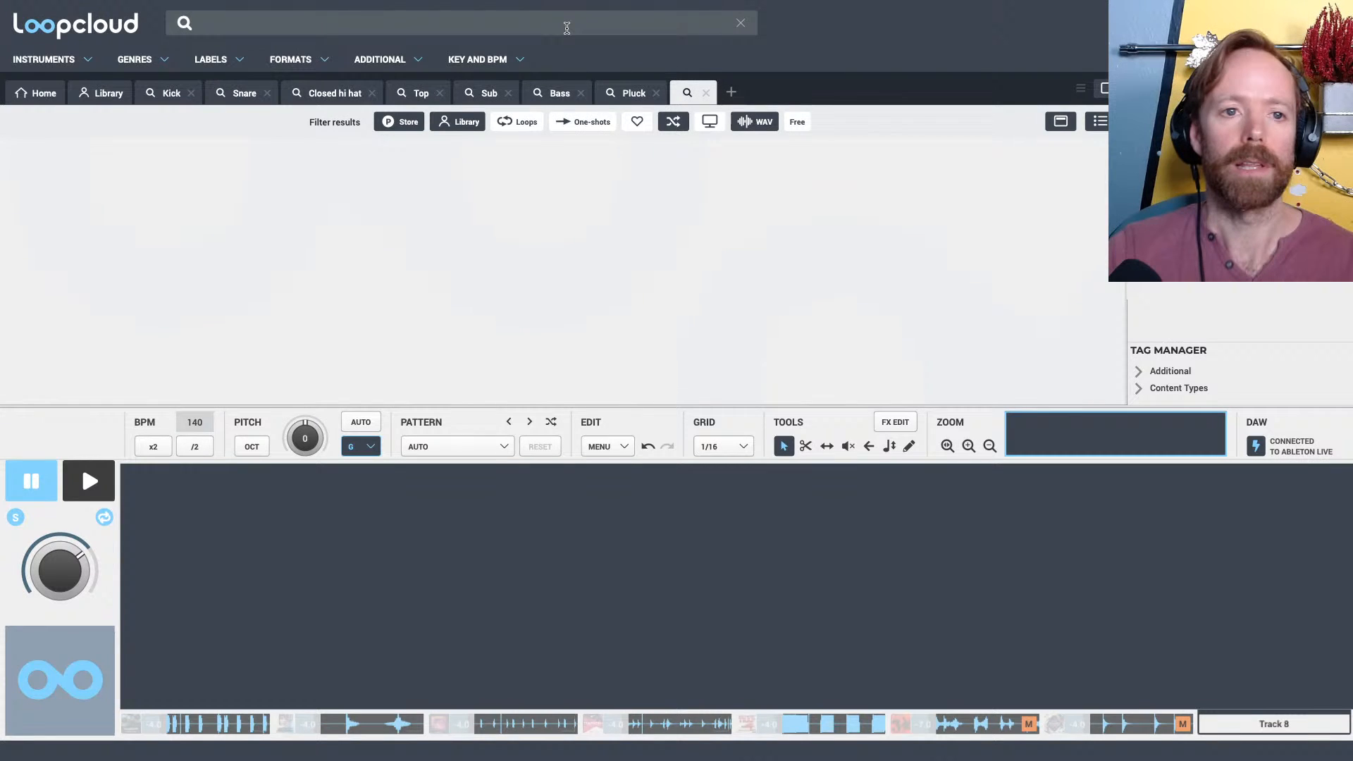
pyautogui.write('organ')
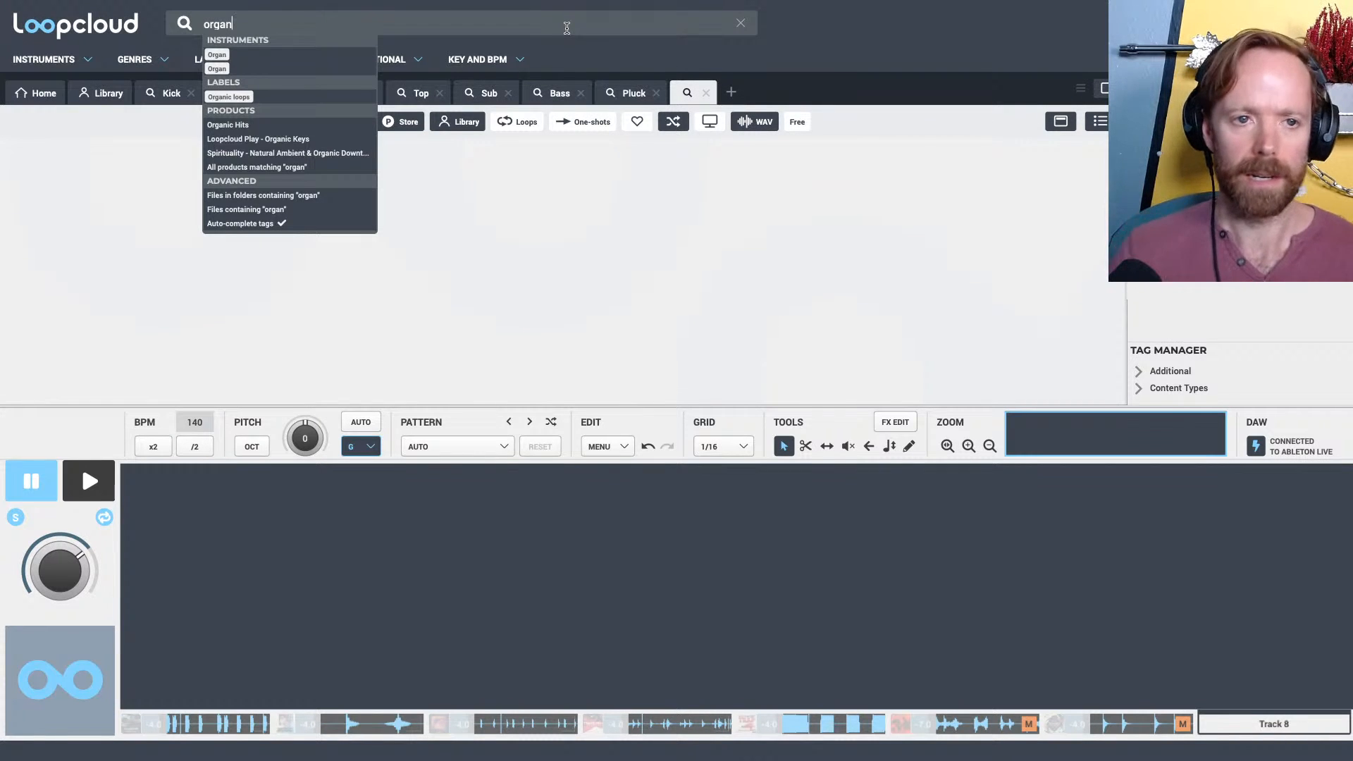
pyautogui.click(267, 67)
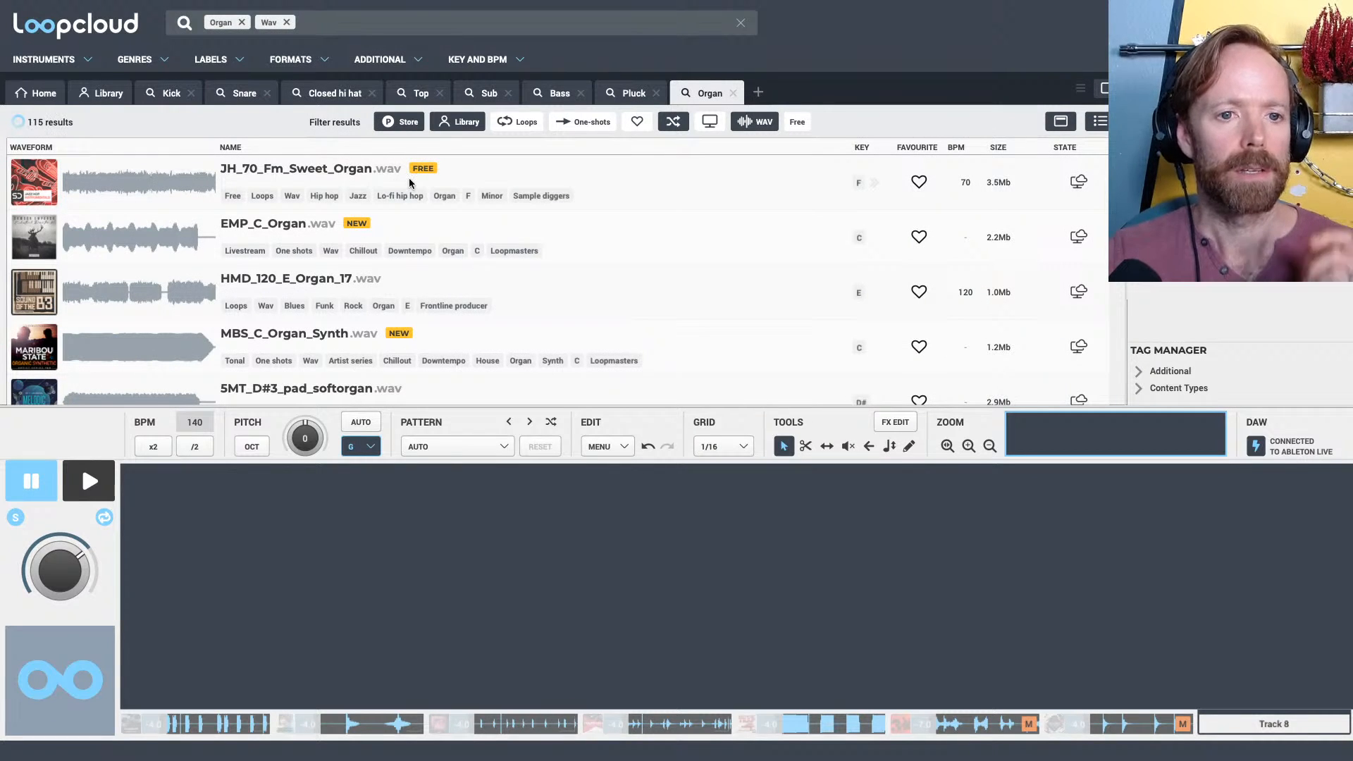
pyautogui.write('live')
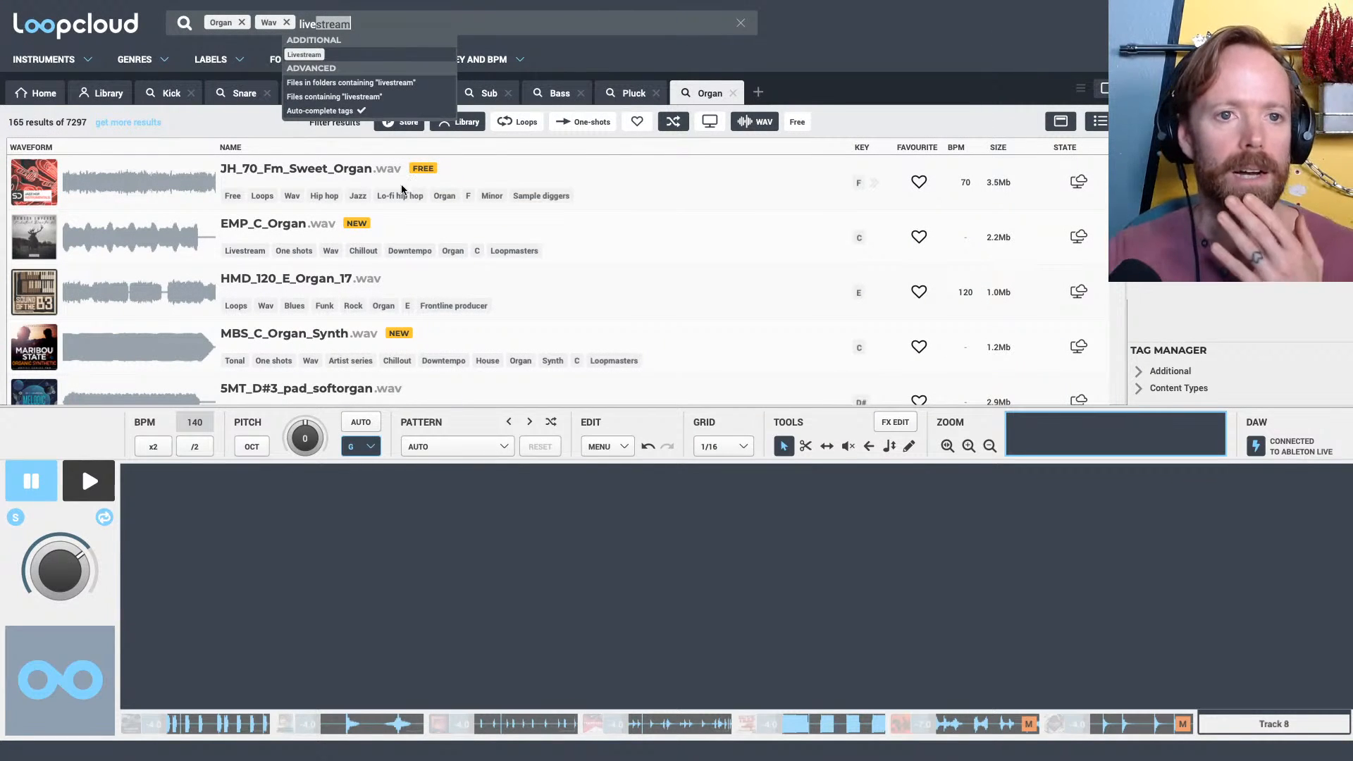
pyautogui.click(310, 54)
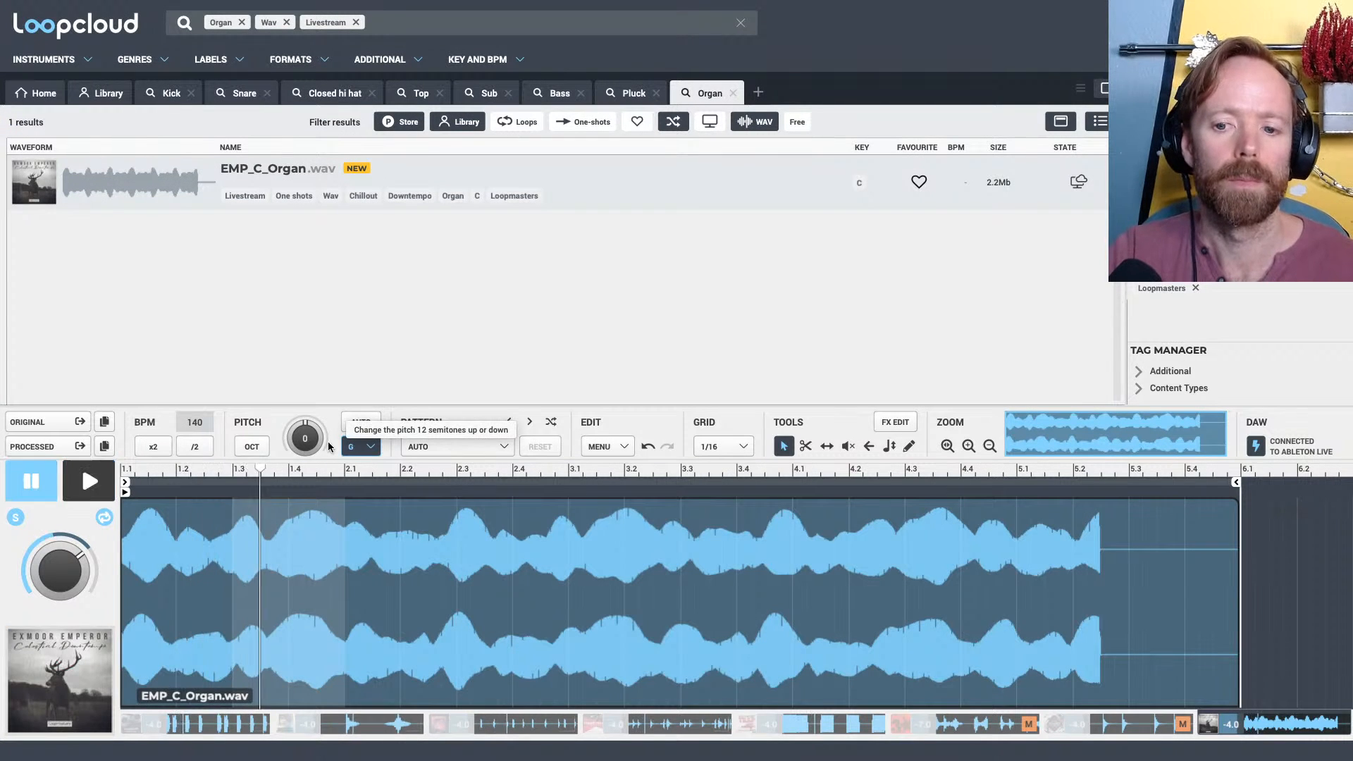
# Auto-pitch the EMP_C_Organ sample to the key of G and audition it briefly
pyautogui.press('space')
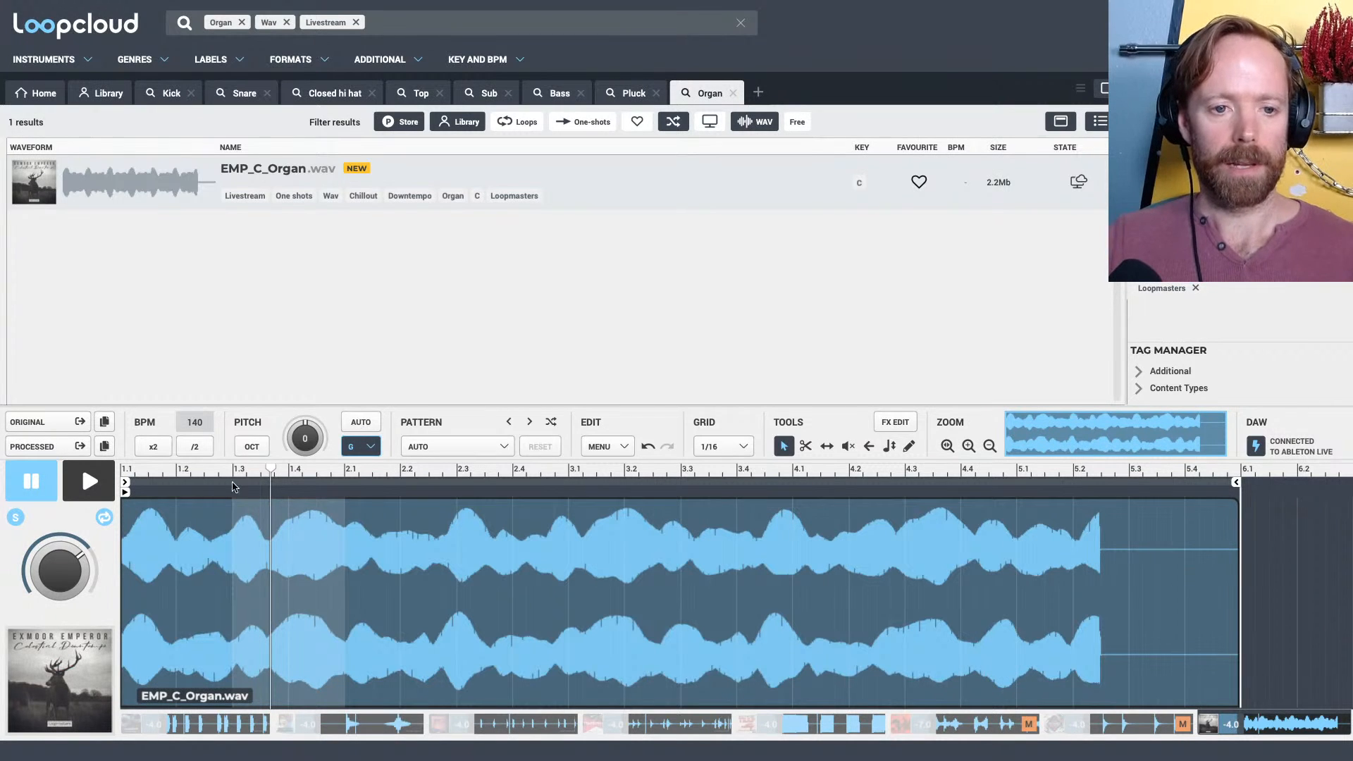
pyautogui.click(360, 422)
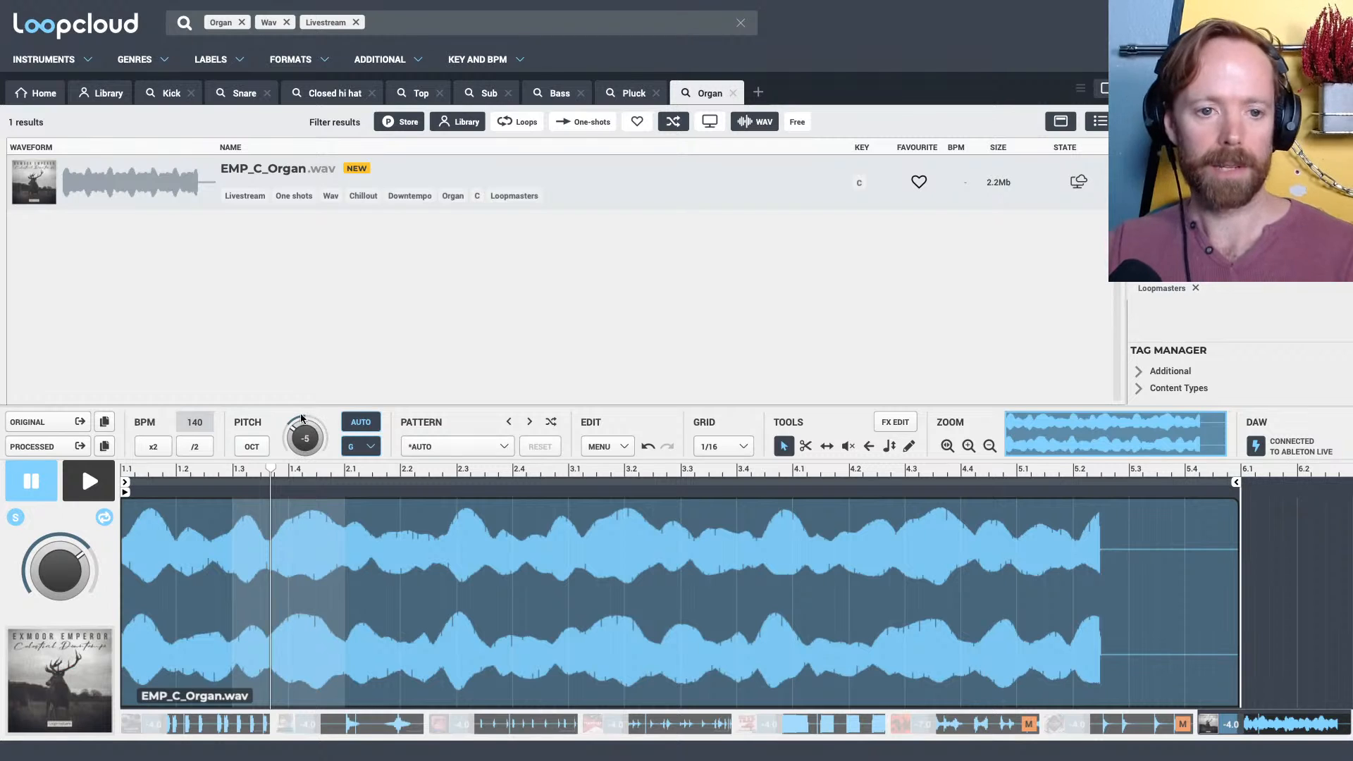
pyautogui.press('space')
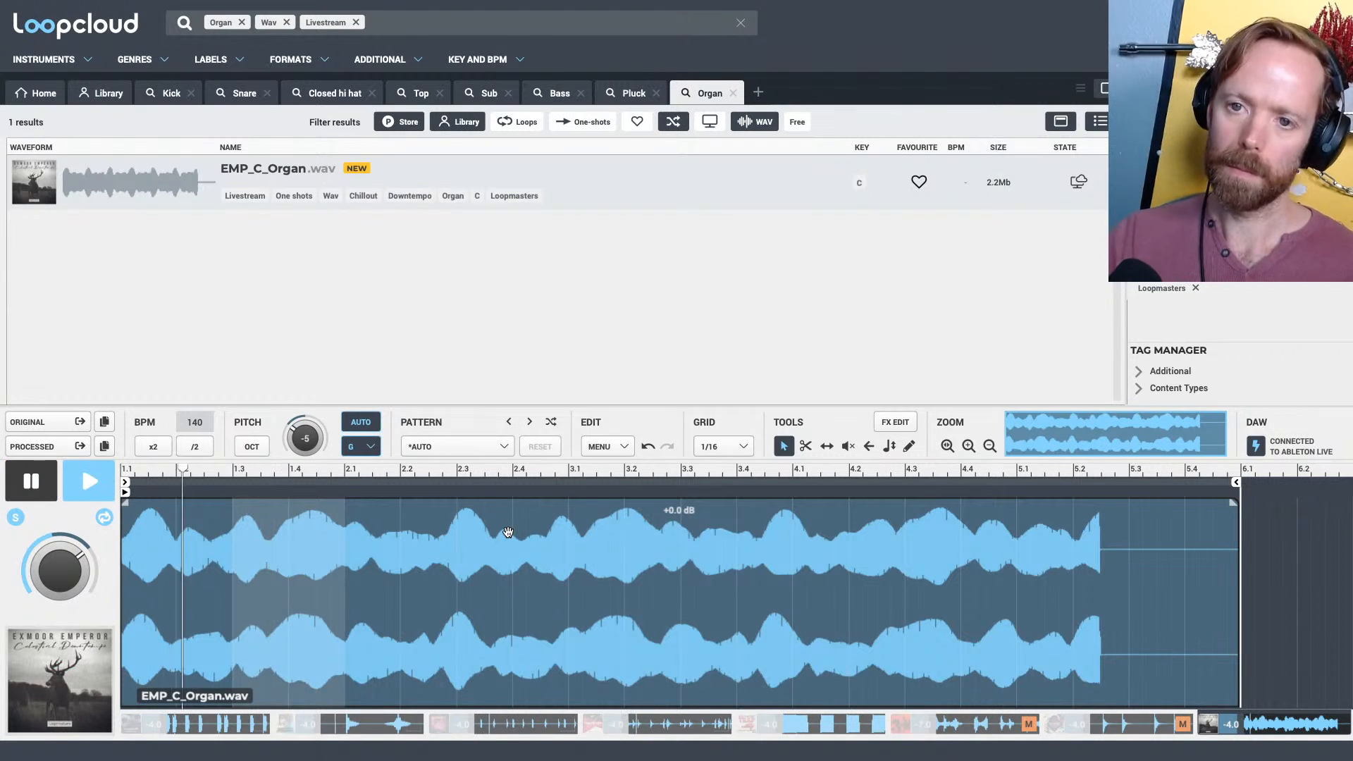
pyautogui.press('space')
# Switch back to Ableton Live and enlarge the note editor of the chord clip at bar 1
pyautogui.press('super+Tab')
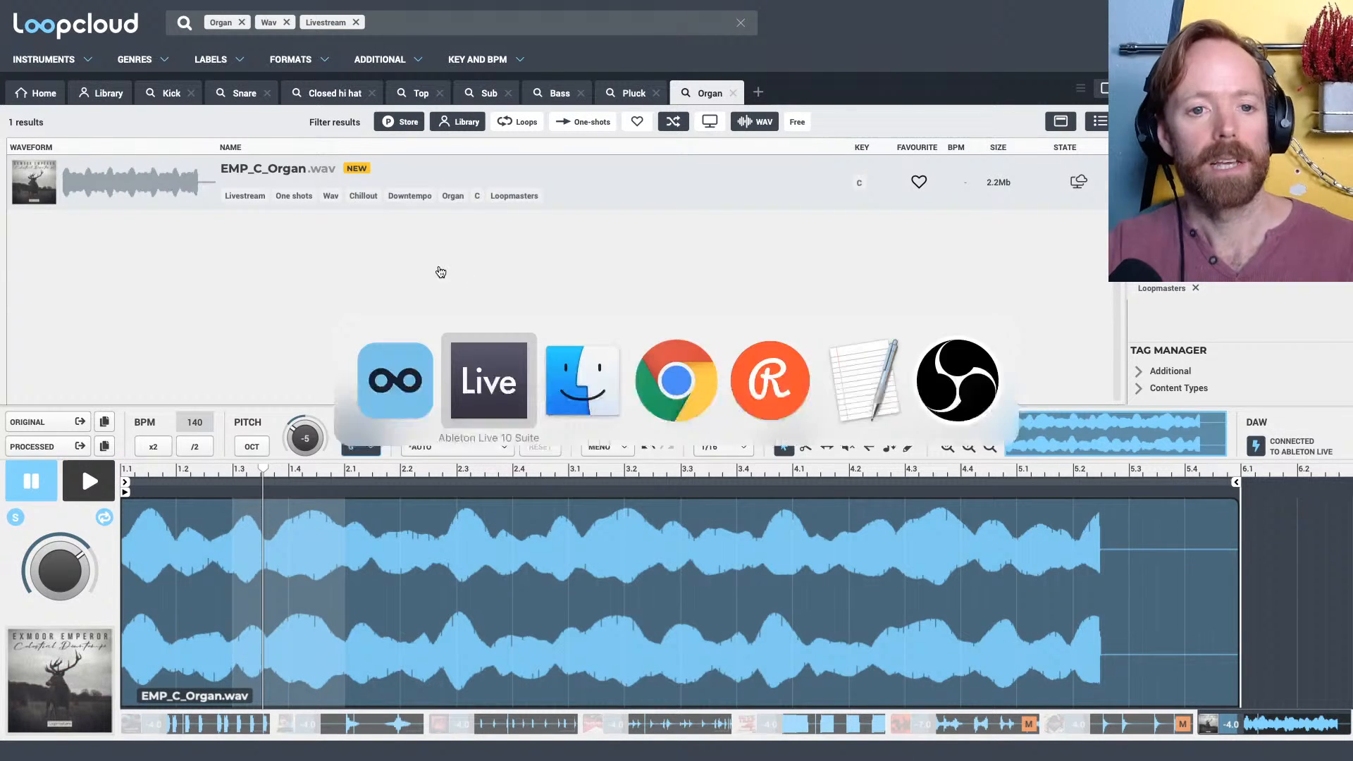
pyautogui.click(482, 378)
pyautogui.moveTo(45, 47); pyautogui.dragTo(51, 50)
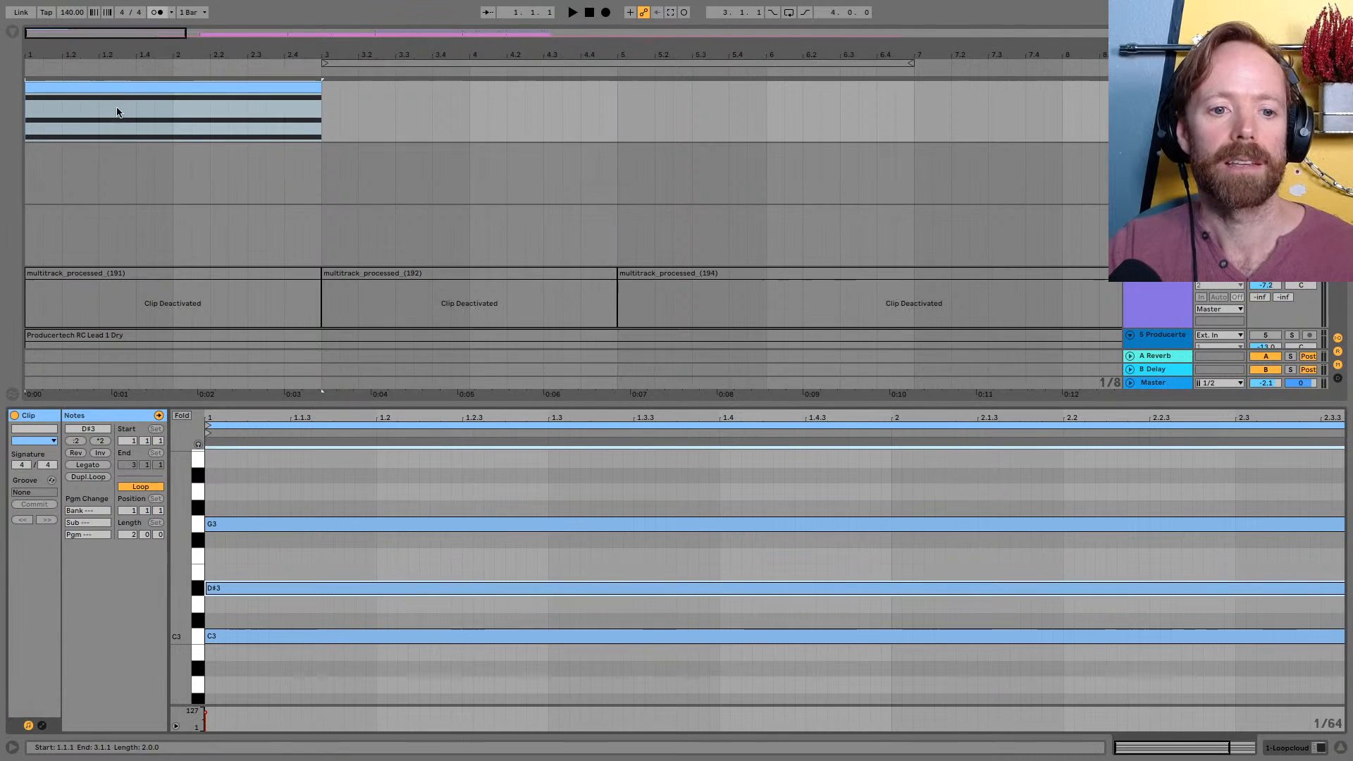
pyautogui.moveTo(313, 404); pyautogui.dragTo(312, 289)
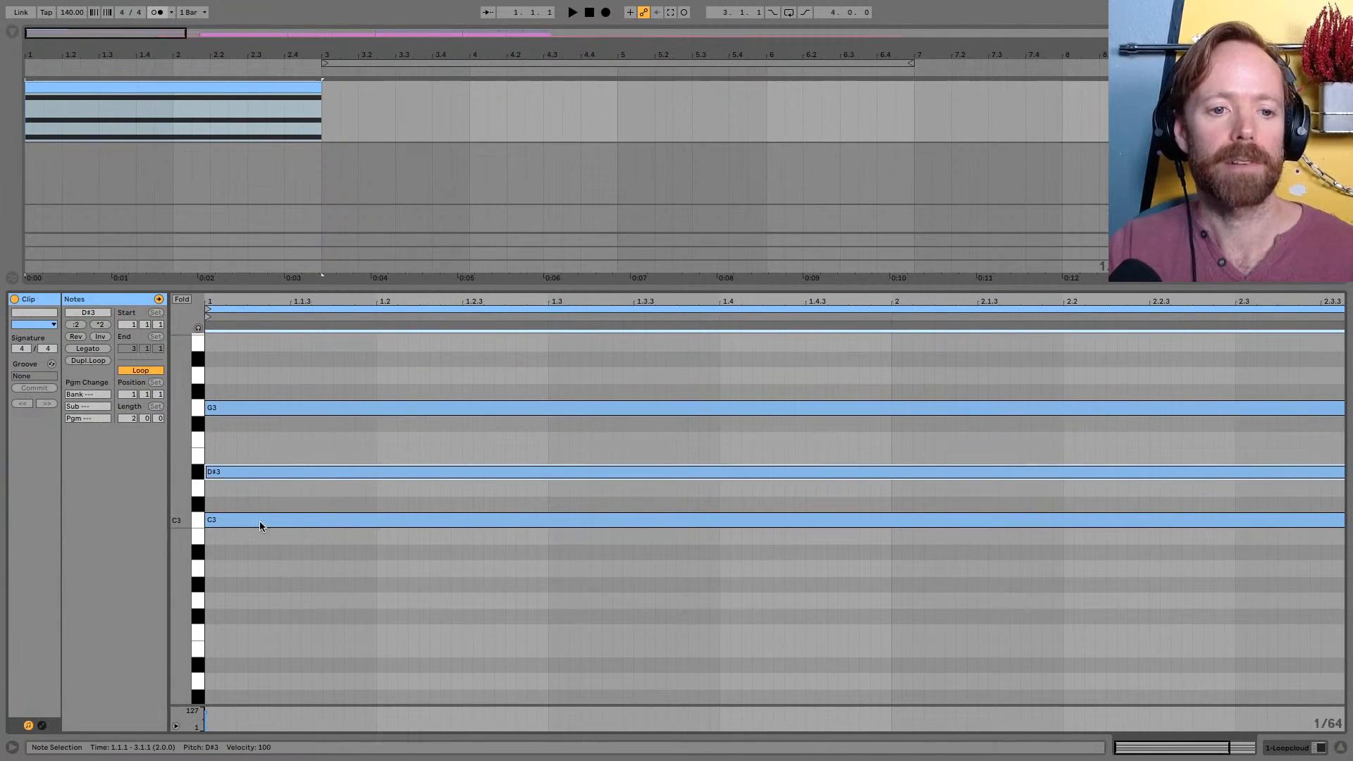
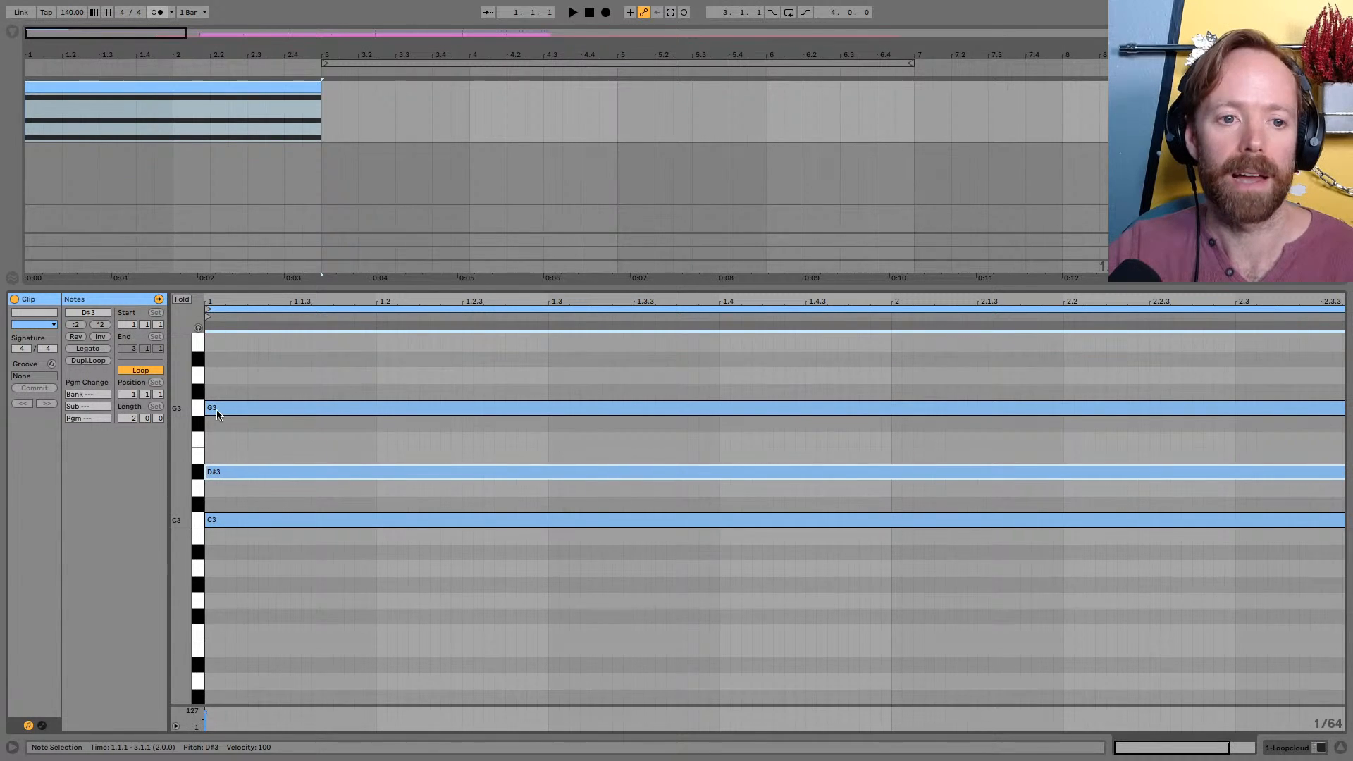
# Play back the two-bar chord clip made of C3, D#3 and G3
pyautogui.scroll(-2, 217, 410)
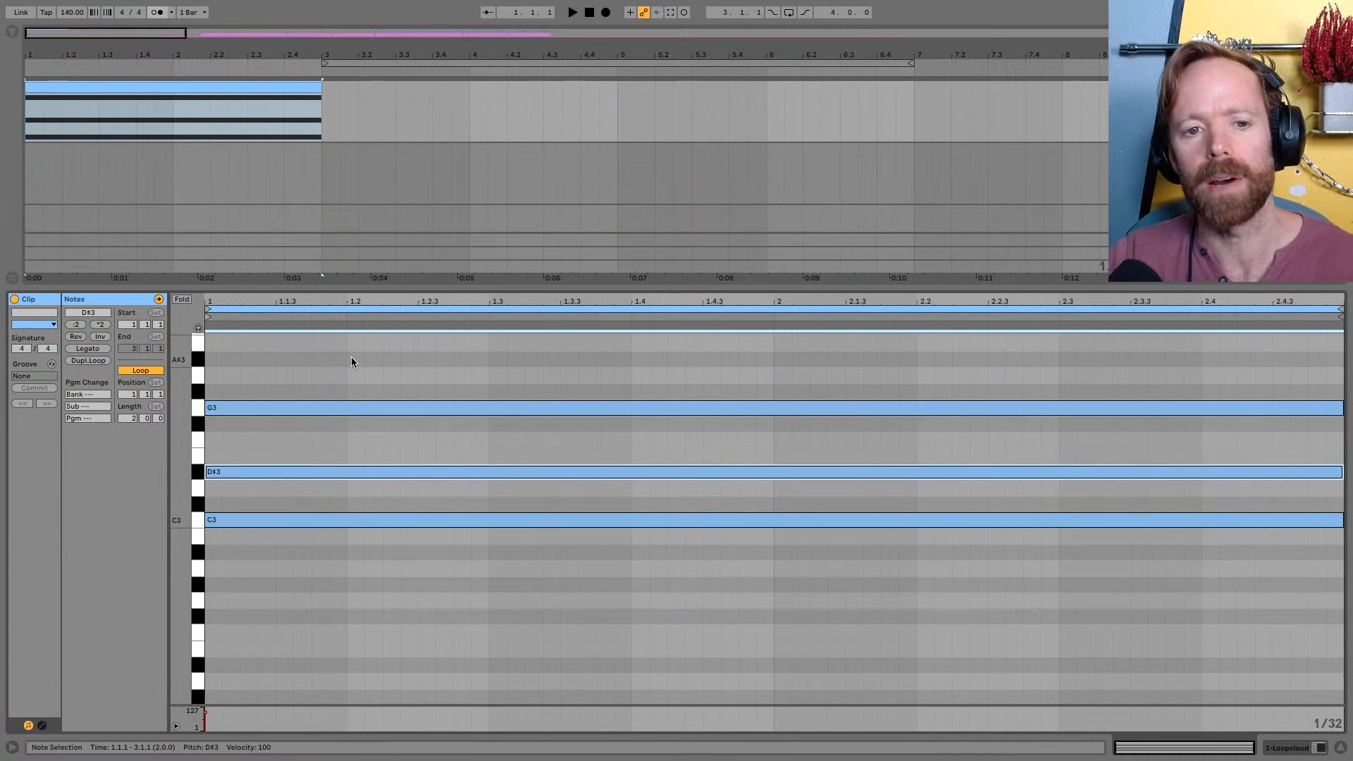
pyautogui.press('space')
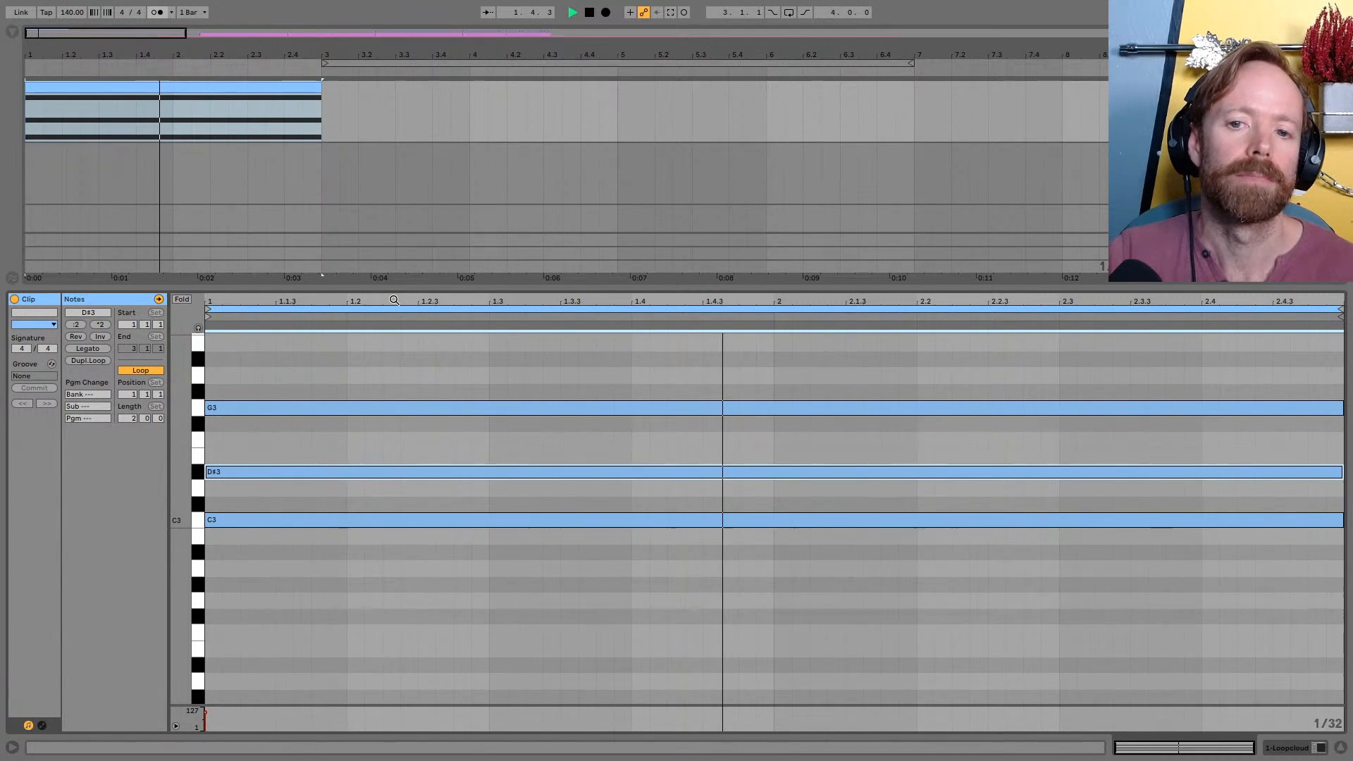
pyautogui.press('space')
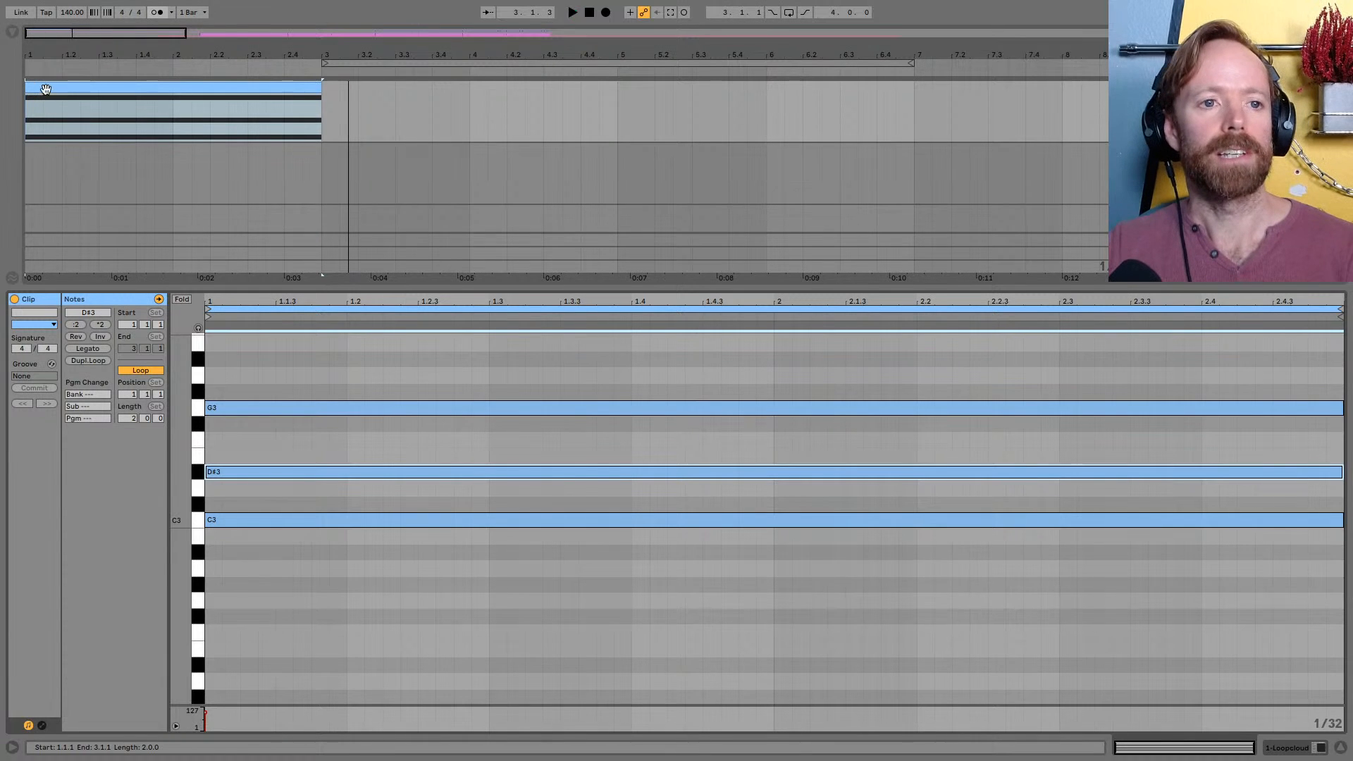
# Copy the chord clip to bar 3 and change its notes to A#2, D3 and F3
pyautogui.moveTo(46, 90); pyautogui.dragTo(346, 93)
pyautogui.moveTo(345, 55); pyautogui.dragTo(202, 50)
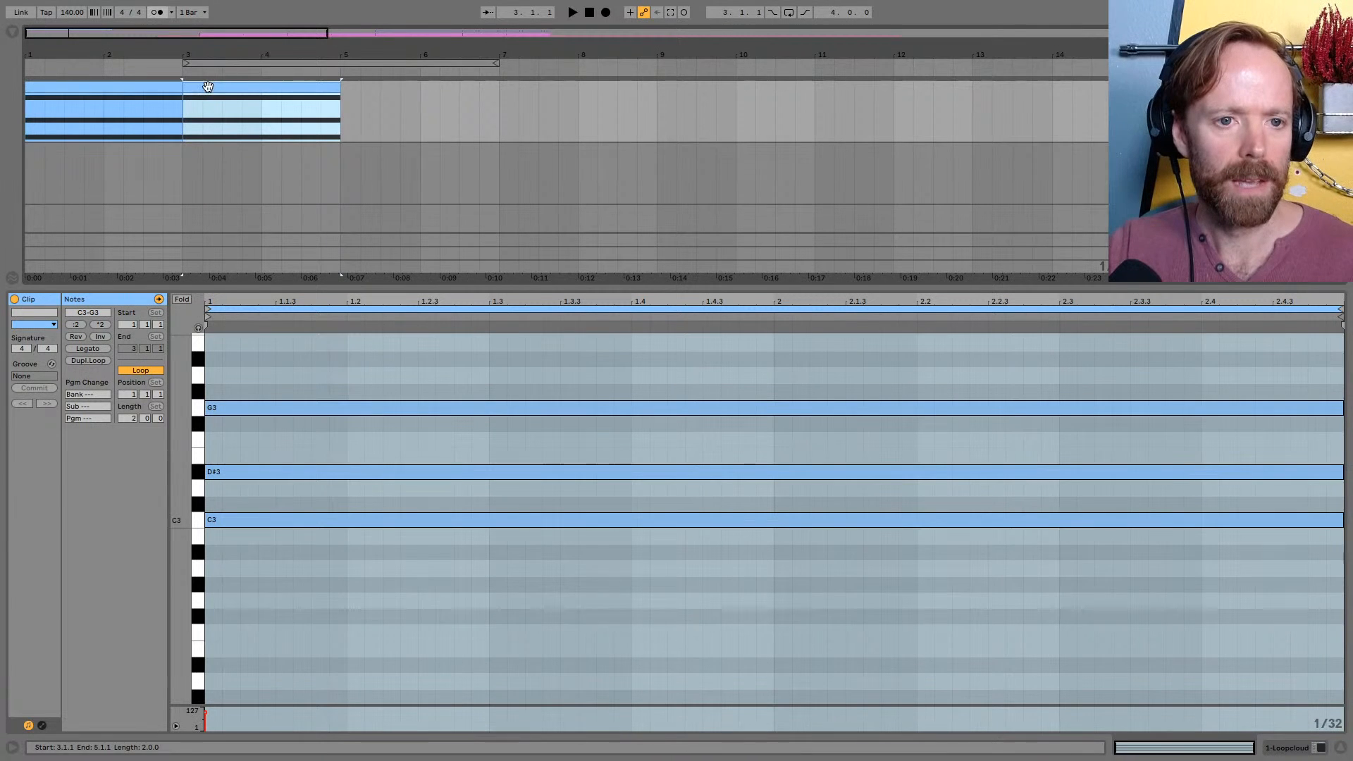
pyautogui.click(266, 384)
pyautogui.moveTo(237, 379); pyautogui.dragTo(303, 525)
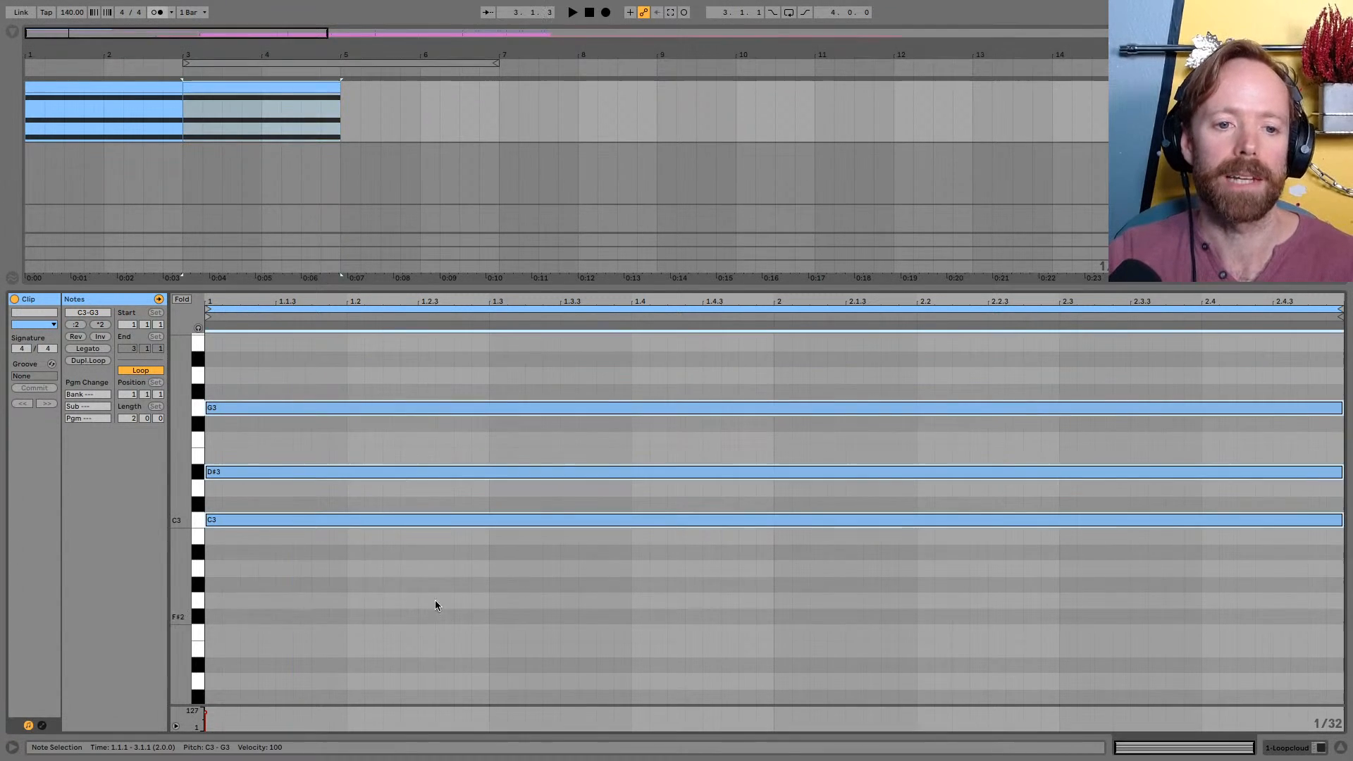
pyautogui.moveTo(304, 521); pyautogui.dragTo(305, 554)
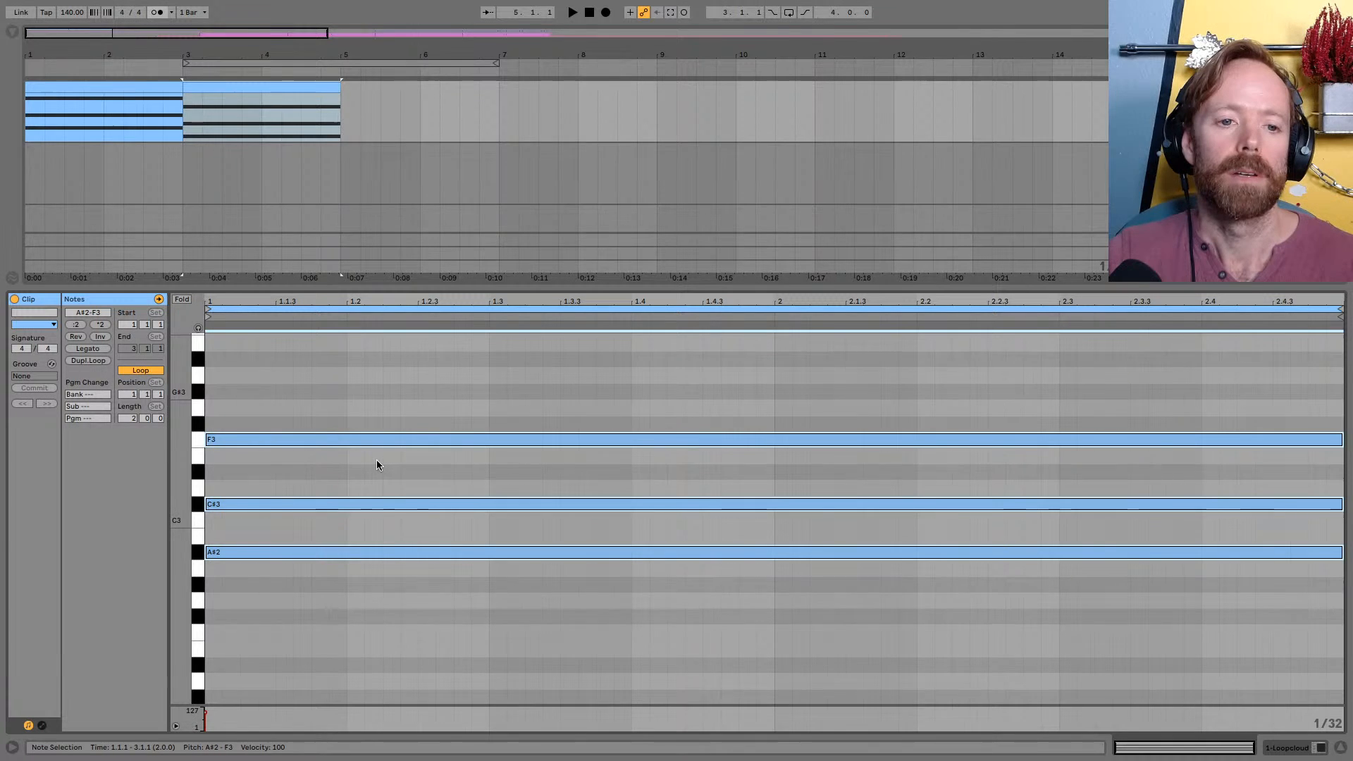
pyautogui.click(307, 503)
pyautogui.press('Up')
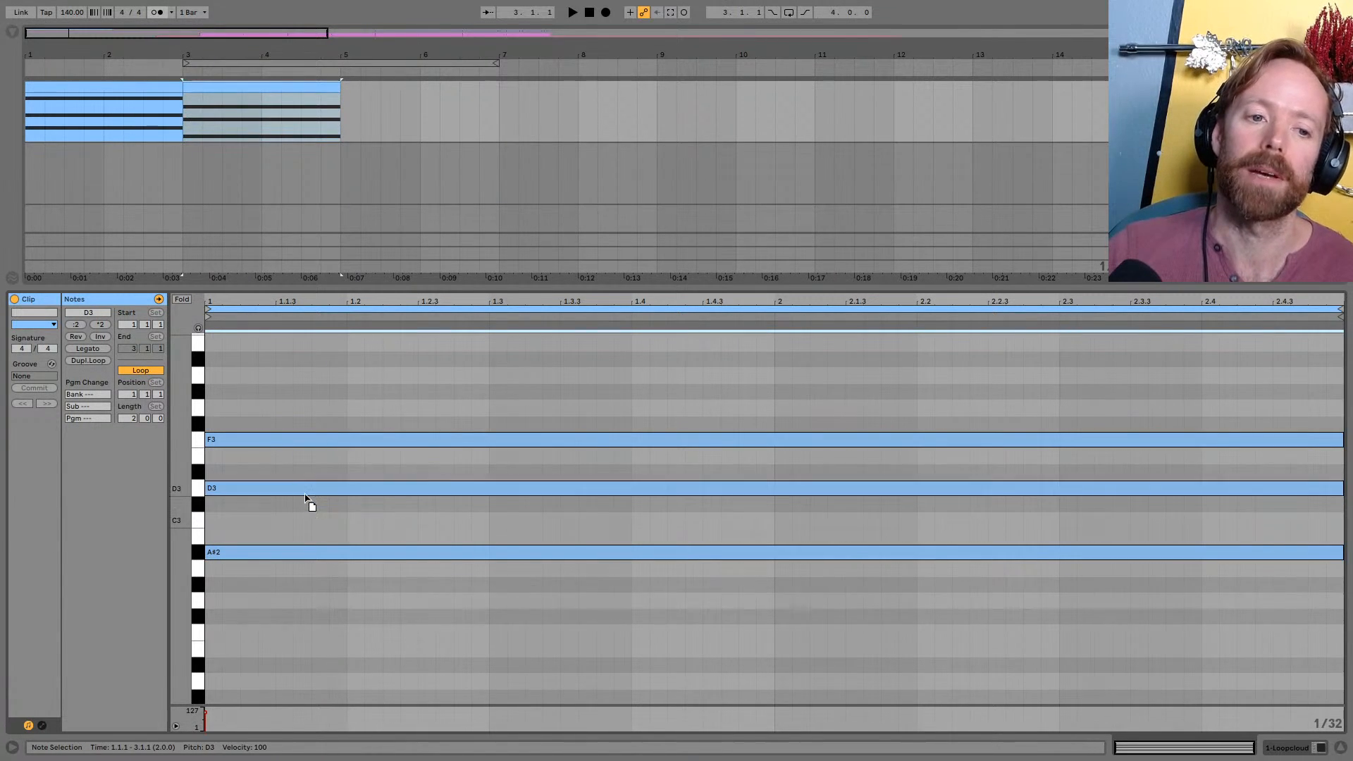
# Duplicate the second chord clip to bar 5 and lower all its notes two semitones to G#2, C3 and D#3
pyautogui.click(226, 85)
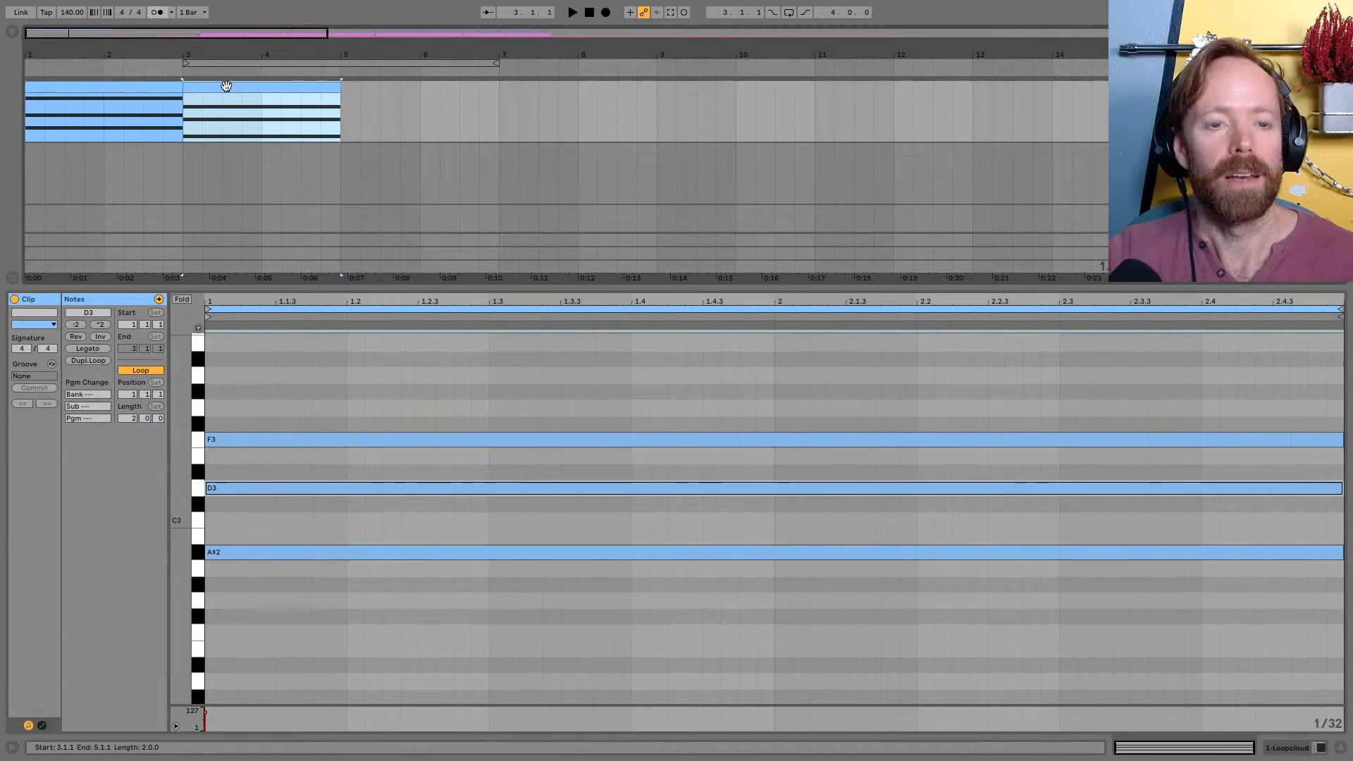
pyautogui.hotkey('ctrl', 'd')
pyautogui.click(413, 648)
pyautogui.hotkey('ctrl', 'a')
pyautogui.moveTo(322, 552); pyautogui.dragTo(326, 583)
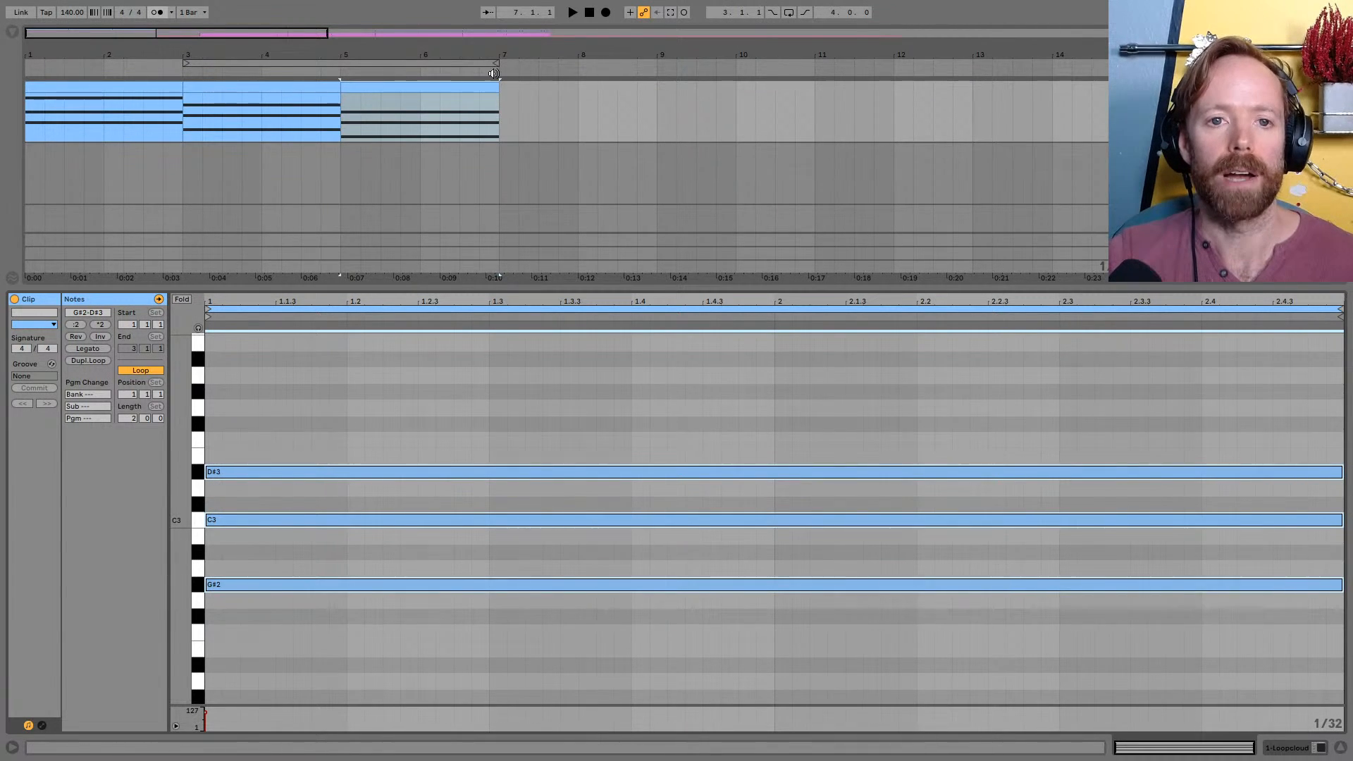
# Duplicate the third chord clip to bar 7 and play the progression with the loop spanning the first eight bars
pyautogui.click(472, 86)
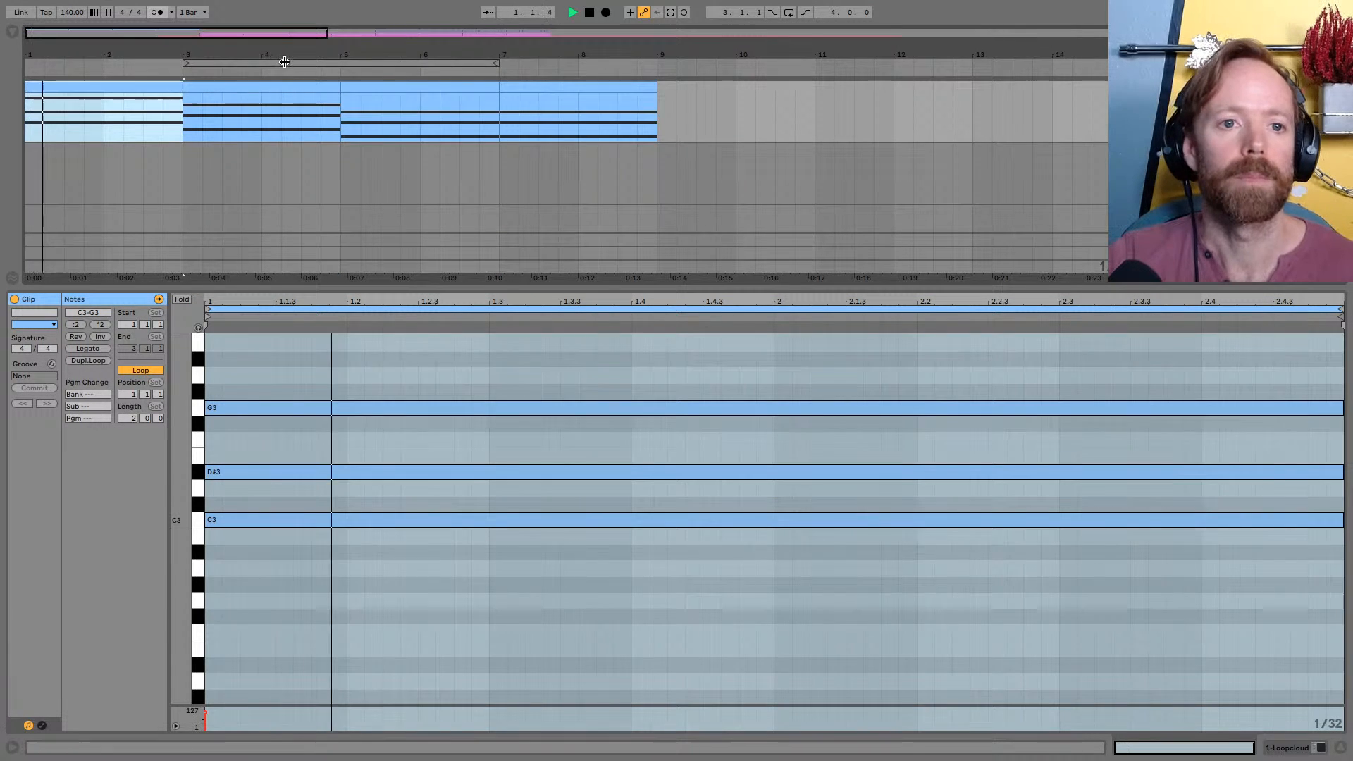
pyautogui.moveTo(284, 62); pyautogui.dragTo(130, 62)
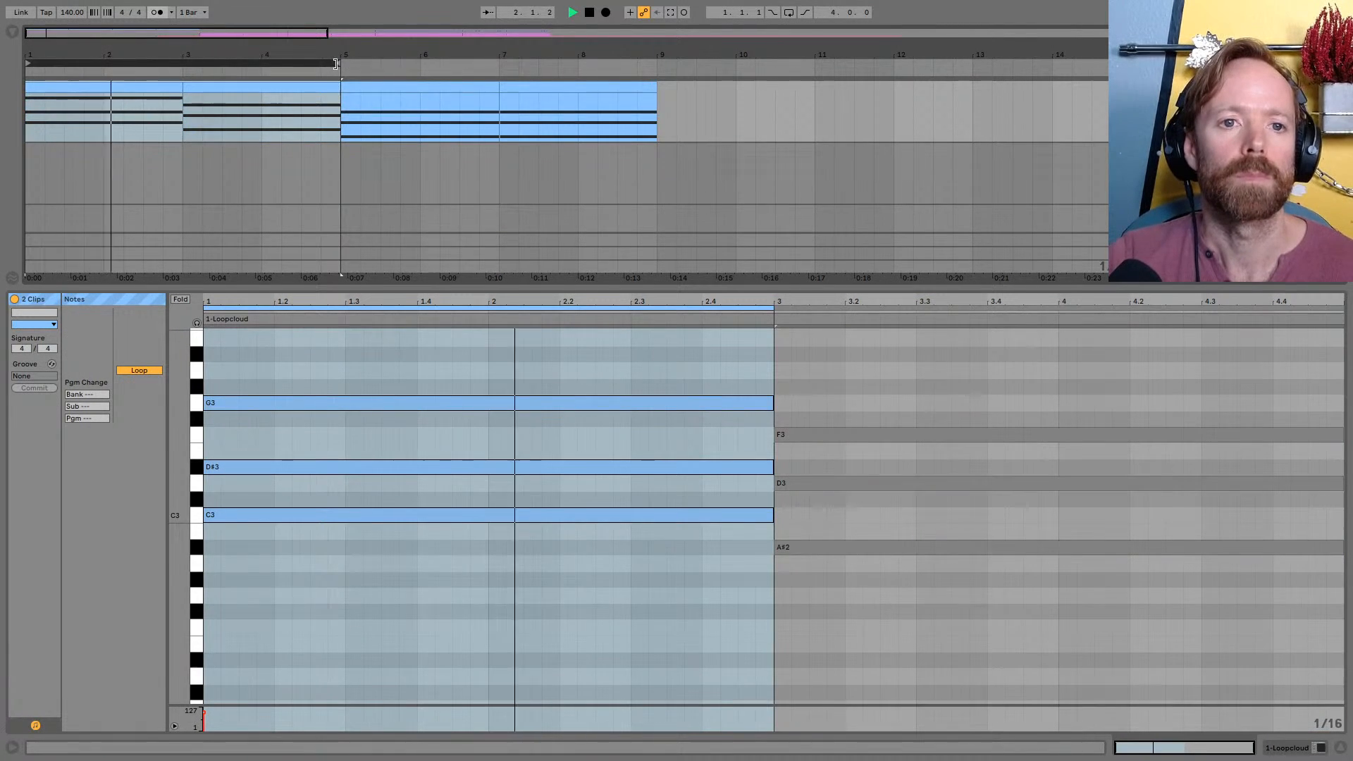
pyautogui.moveTo(336, 63); pyautogui.dragTo(654, 62)
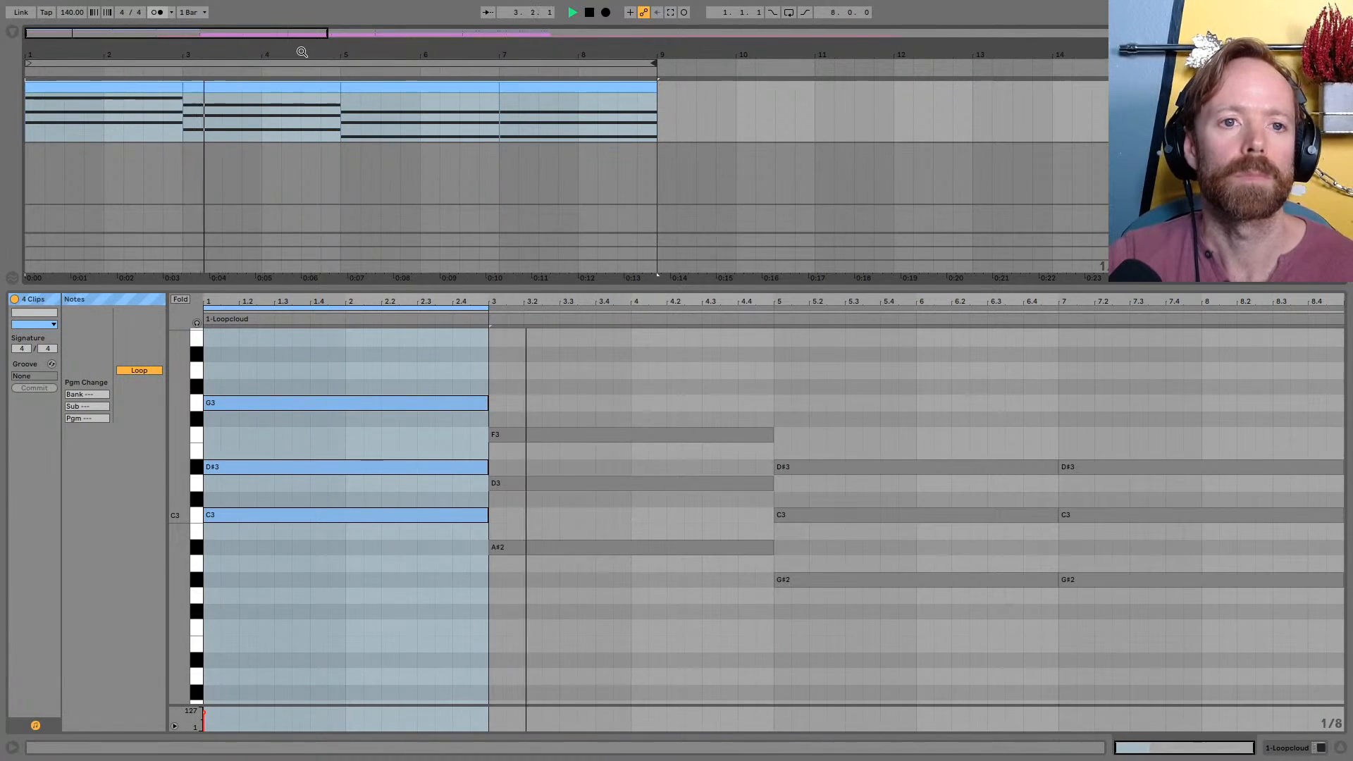
pyautogui.moveTo(301, 52); pyautogui.dragTo(272, 51)
# Enlarge the arrangement area and increase the chord track's height, stopping playback when done
pyautogui.moveTo(1197, 288); pyautogui.dragTo(1197, 503)
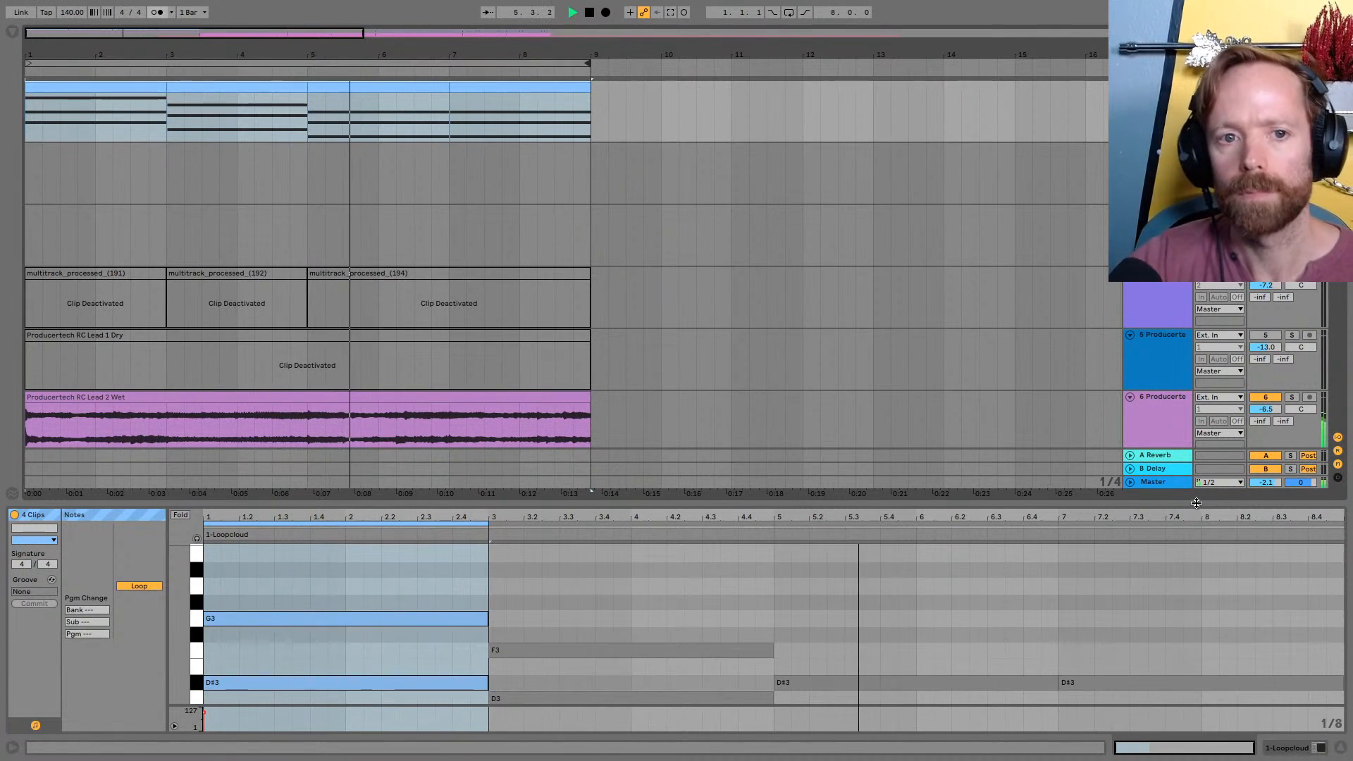
pyautogui.moveTo(332, 54); pyautogui.dragTo(331, 39)
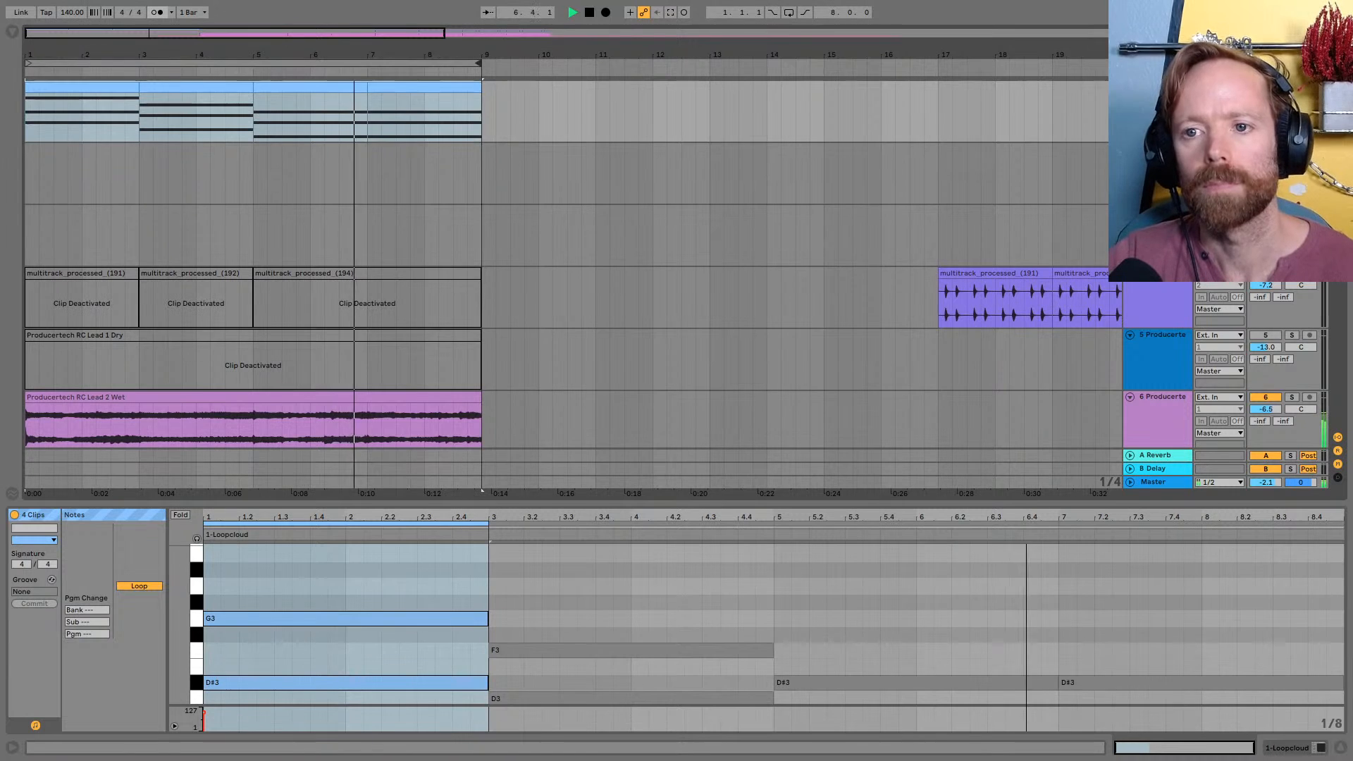
pyautogui.moveTo(1158, 142); pyautogui.dragTo(1158, 190)
pyautogui.press('space')
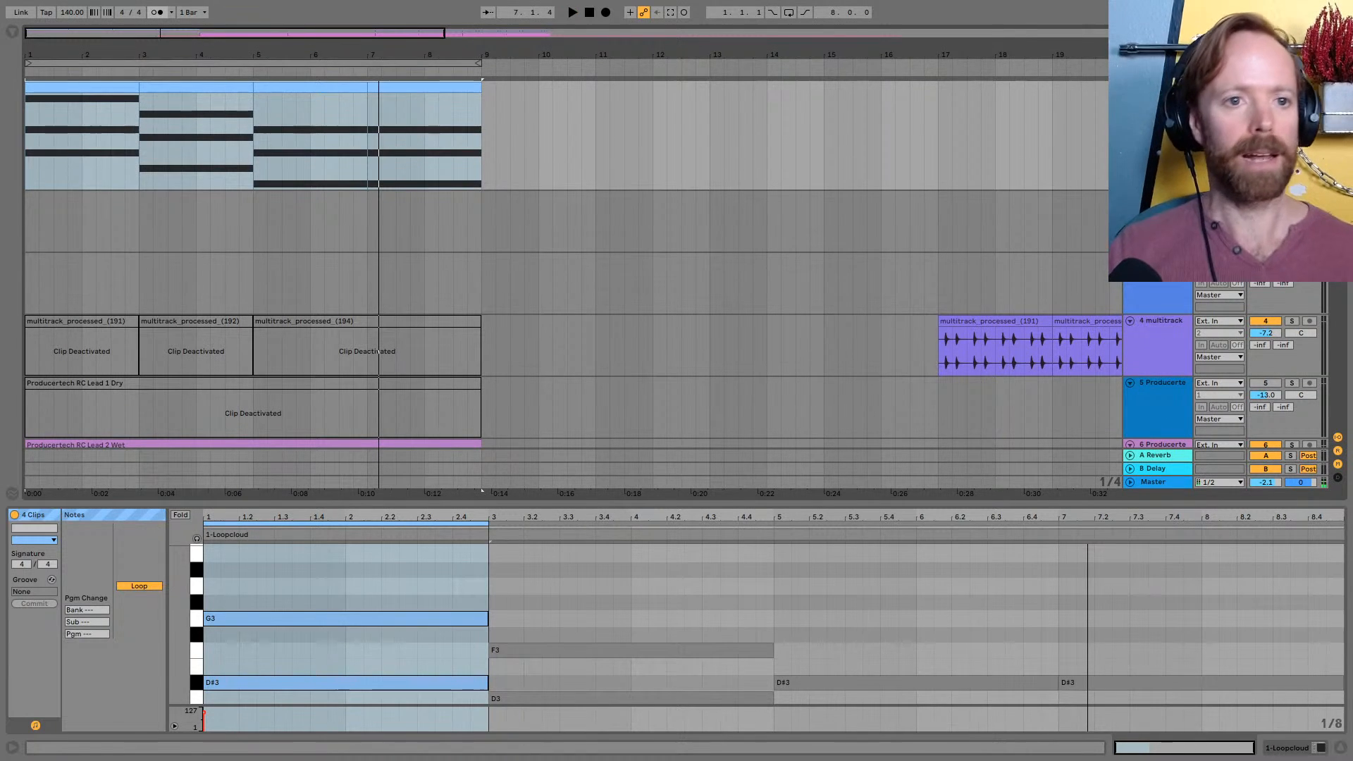
# Copy the second chord clip to bar 13 on the same track as a spare
pyautogui.scroll(-3, 146, 353)
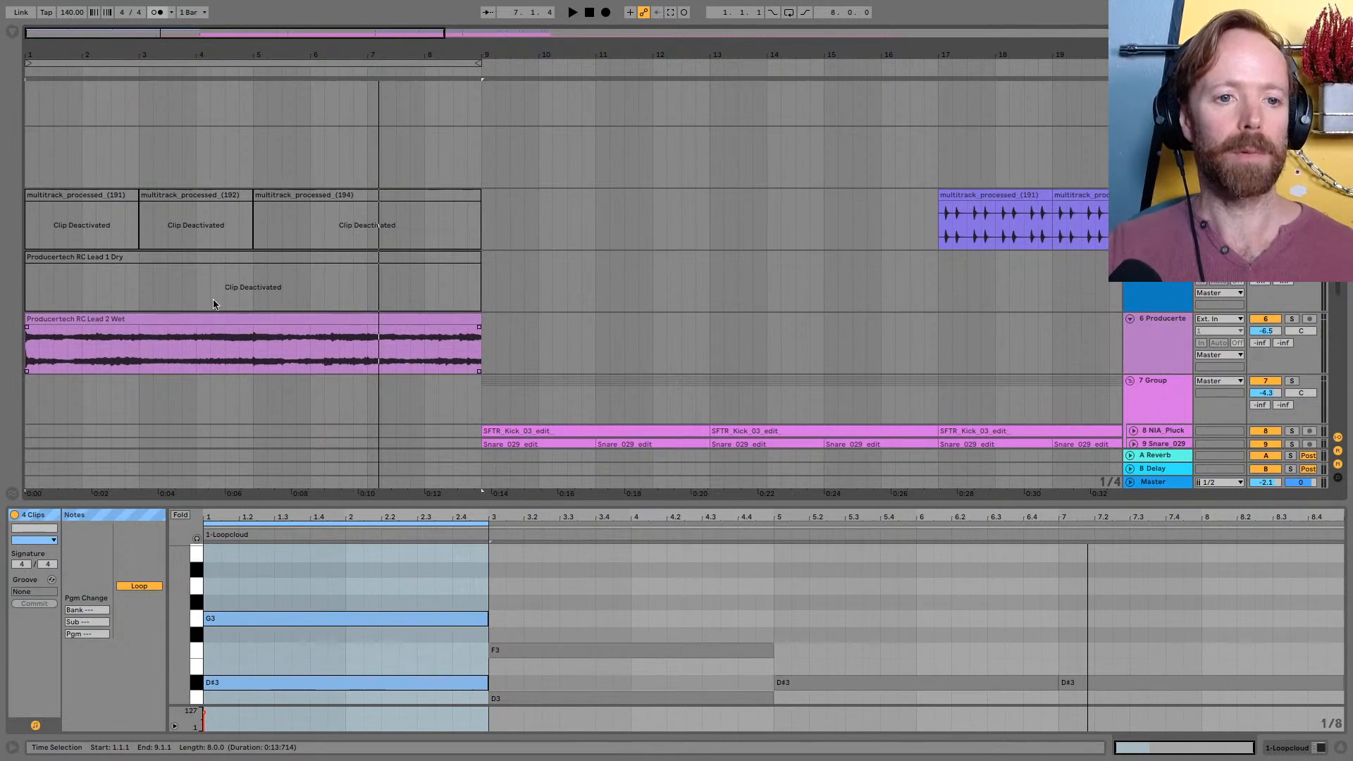
pyautogui.scroll(3, 199, 157)
pyautogui.click(162, 84)
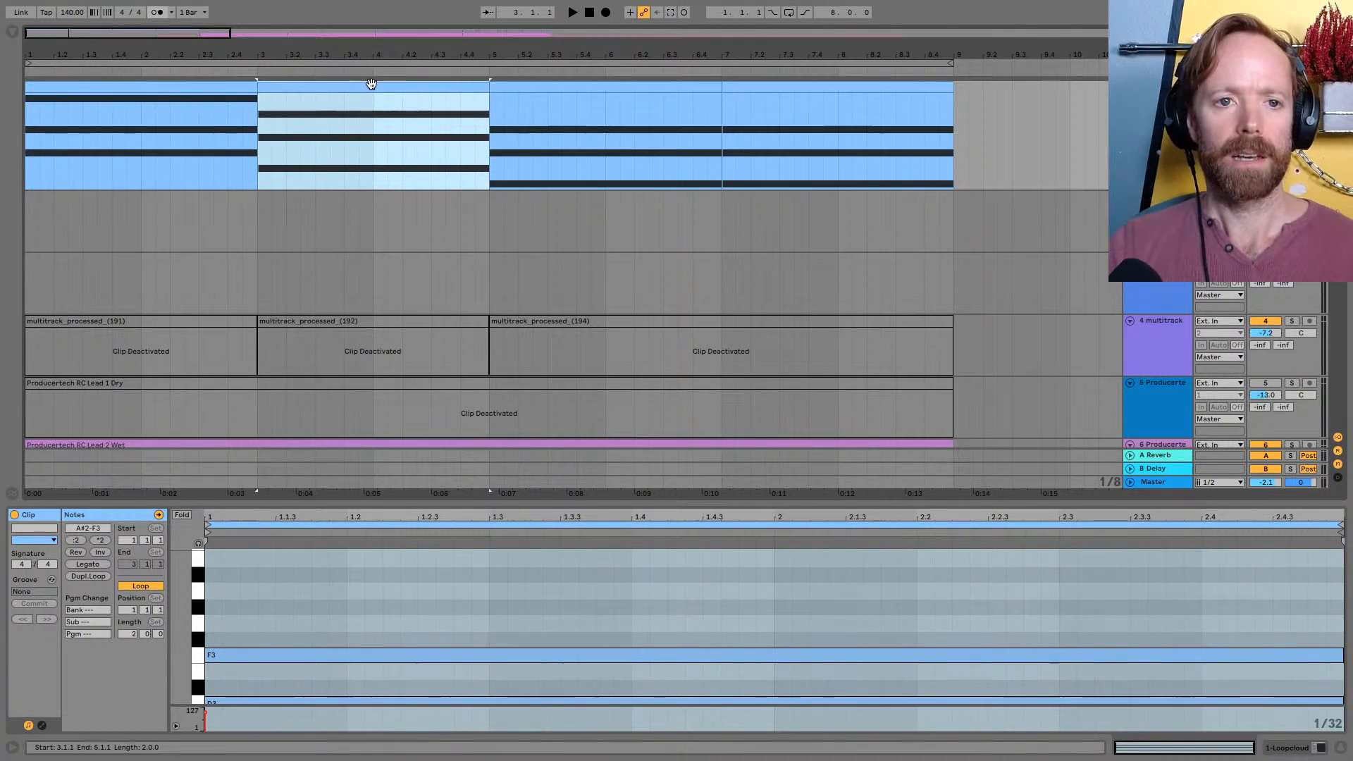
pyautogui.moveTo(308, 55); pyautogui.dragTo(308, 28)
pyautogui.moveTo(179, 84); pyautogui.dragTo(787, 127)
pyautogui.click(181, 86)
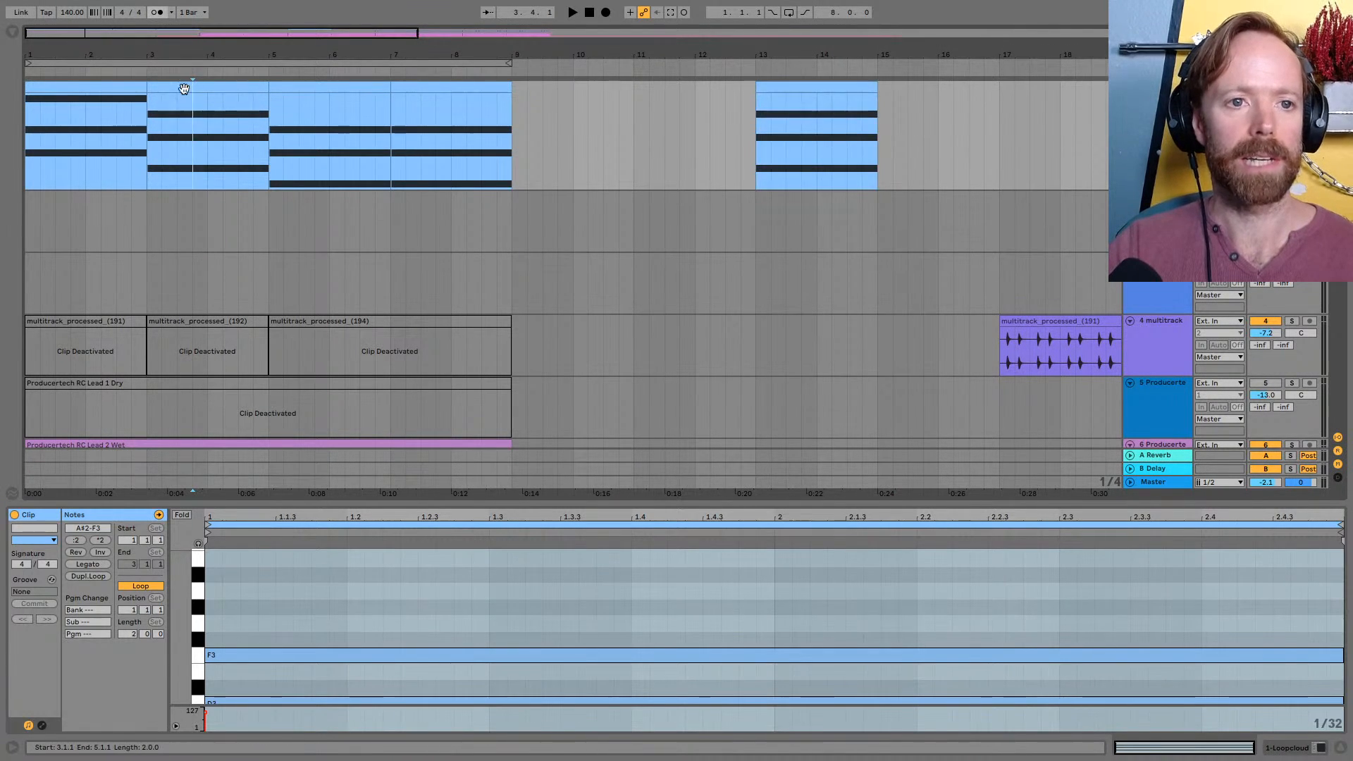
# Replace the second chord clip with a copy of the first and lower its notes to G2, A#2 and D3
pyautogui.click(75, 86)
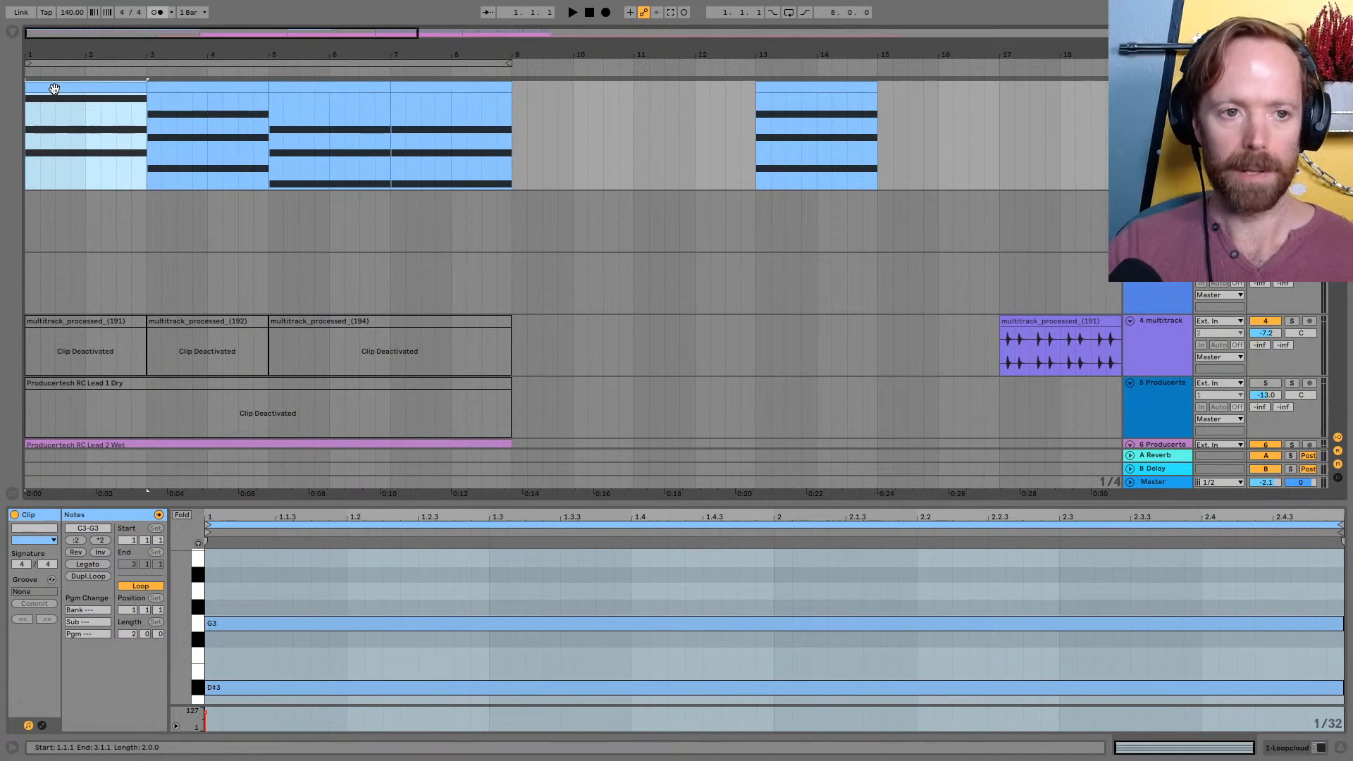
pyautogui.moveTo(55, 88)
pyautogui.mouseDown()
pyautogui.moveTo(196, 112)
pyautogui.moveTo(156, 63)
pyautogui.moveTo(169, 65)
pyautogui.mouseUp()
pyautogui.moveTo(303, 503); pyautogui.dragTo(303, 252)
pyautogui.click(277, 348)
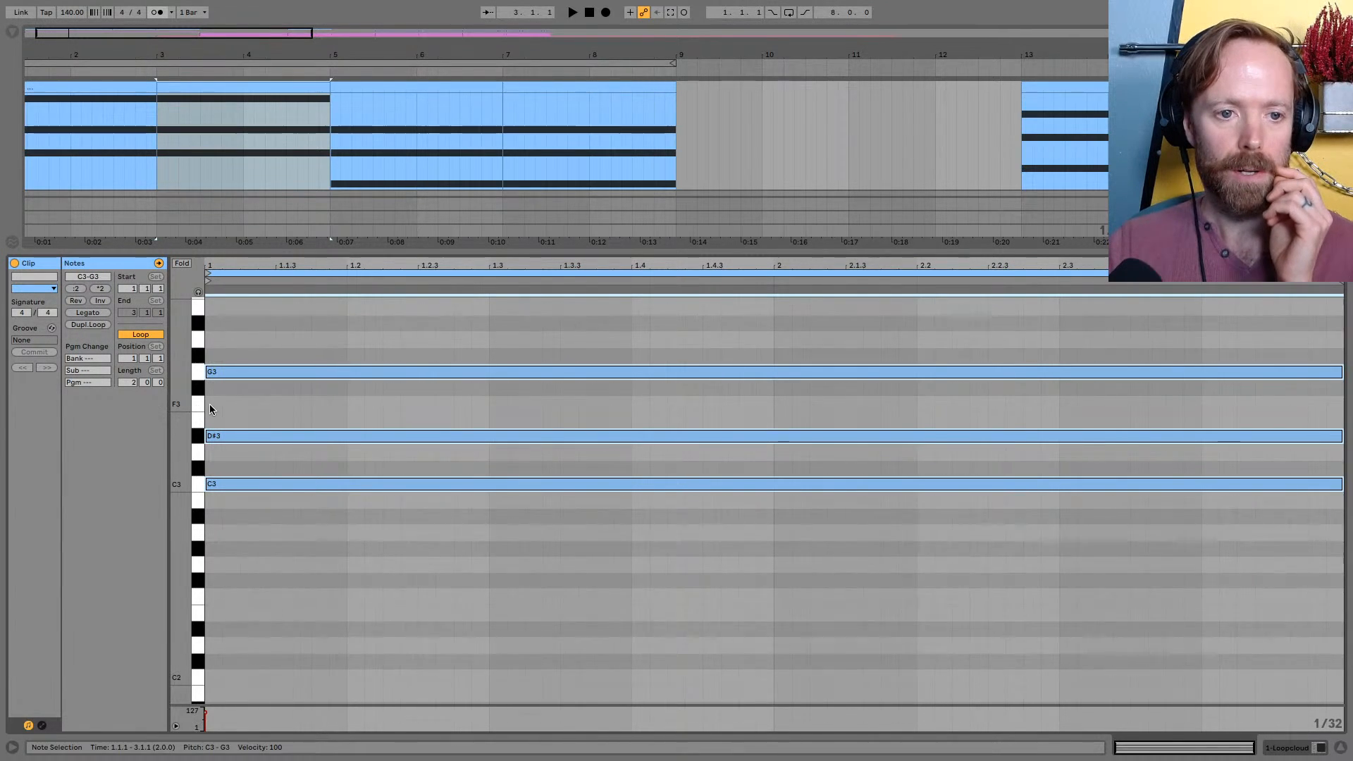
pyautogui.moveTo(255, 486); pyautogui.dragTo(257, 565)
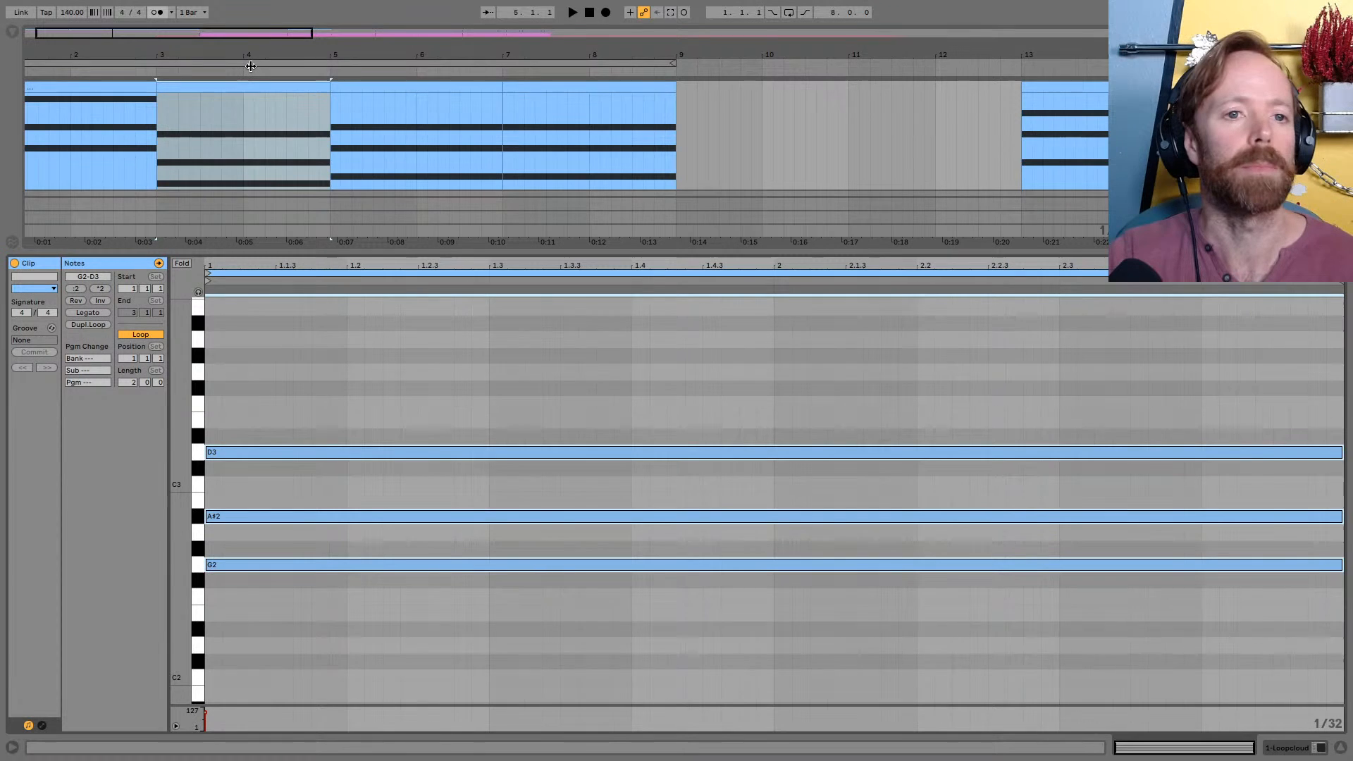
# Listen to the transposed chord in the second clip from bar 3
pyautogui.press('space')
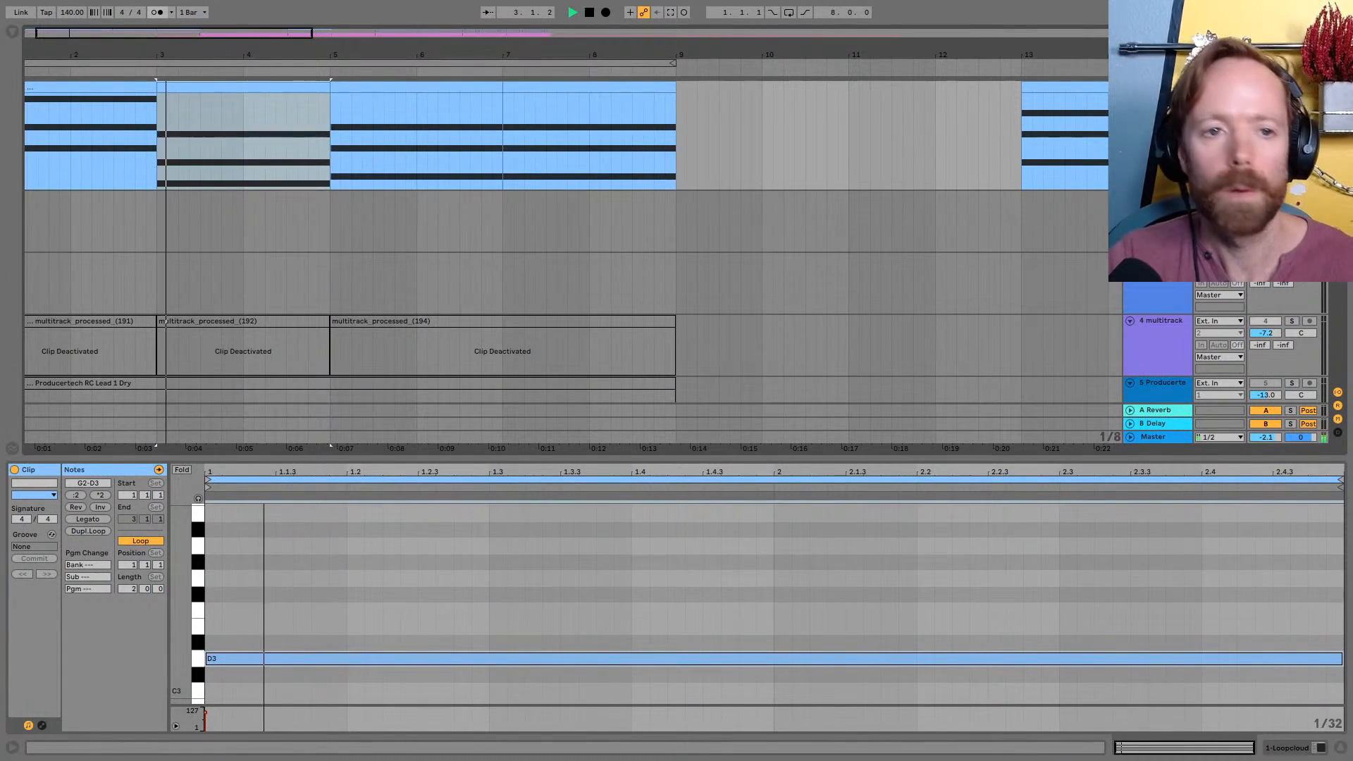
pyautogui.press('space')
pyautogui.press('space')
pyautogui.press('space')
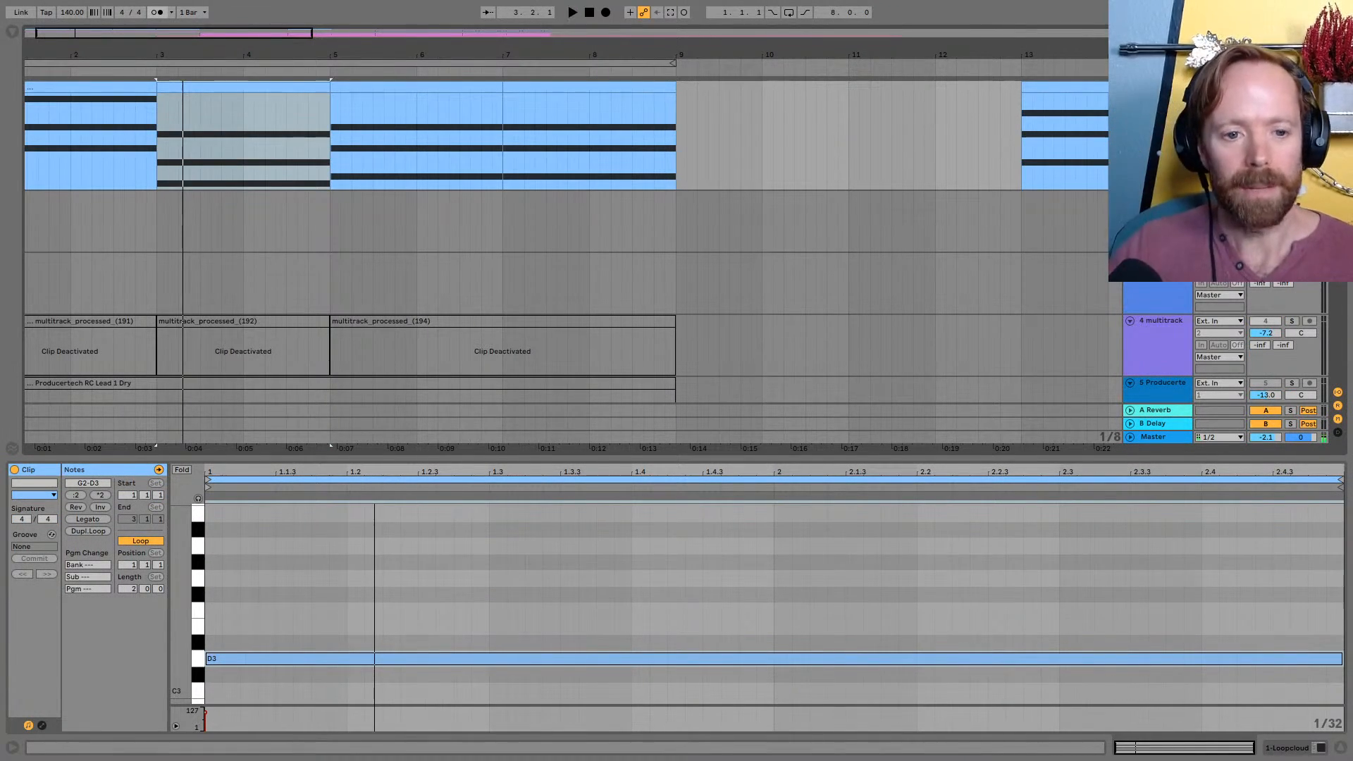
# Raise the second clip's G2 note an octave to G3 and play the progression
pyautogui.moveTo(670, 458); pyautogui.dragTo(536, 218)
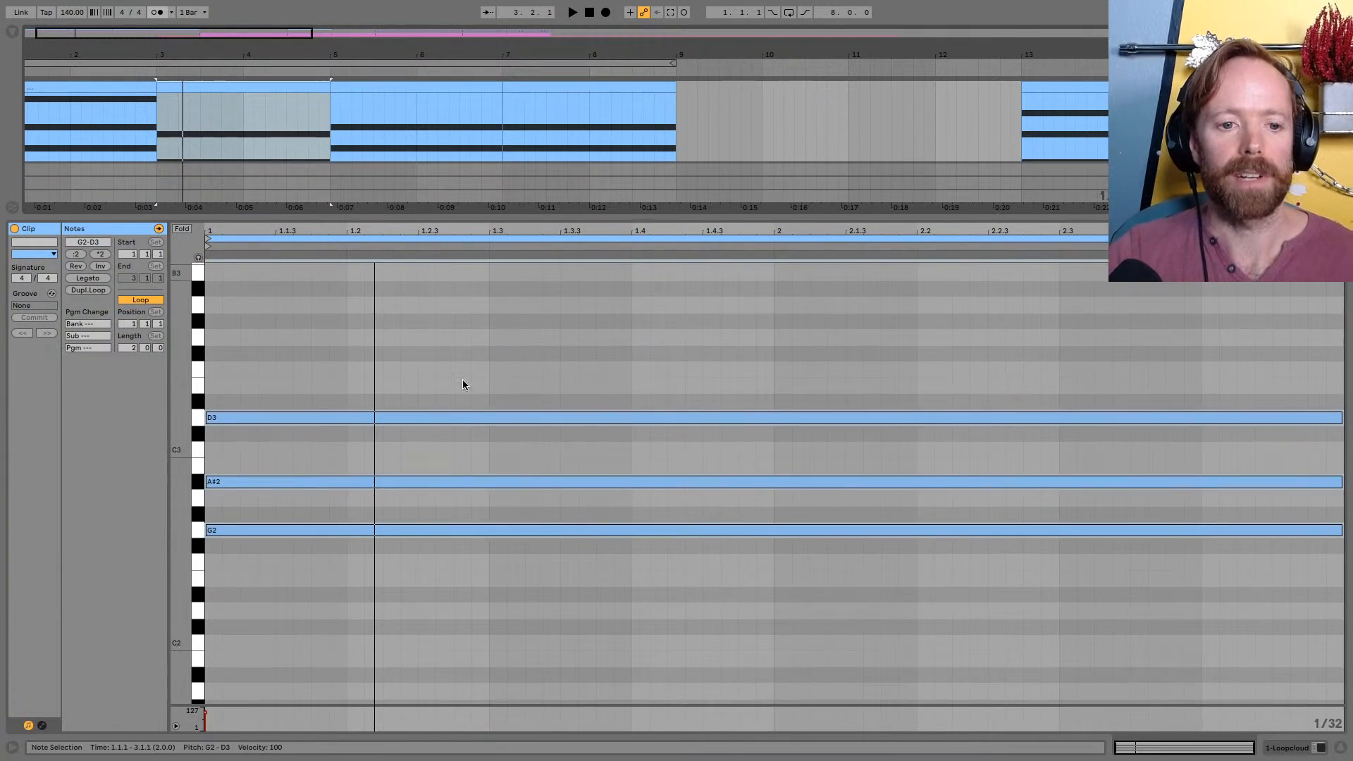
pyautogui.click(286, 531)
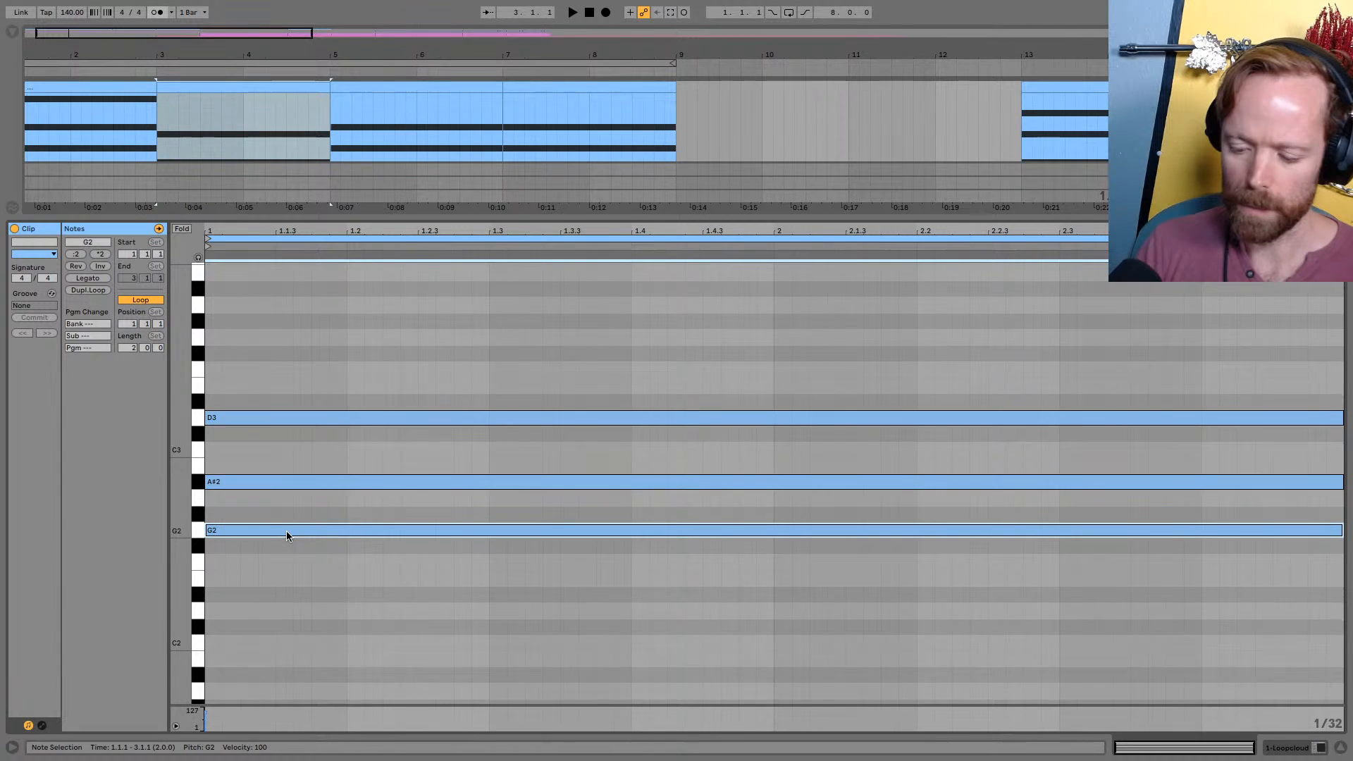
pyautogui.hotkey('shift', 'Up')
pyautogui.moveTo(333, 218); pyautogui.dragTo(292, 516)
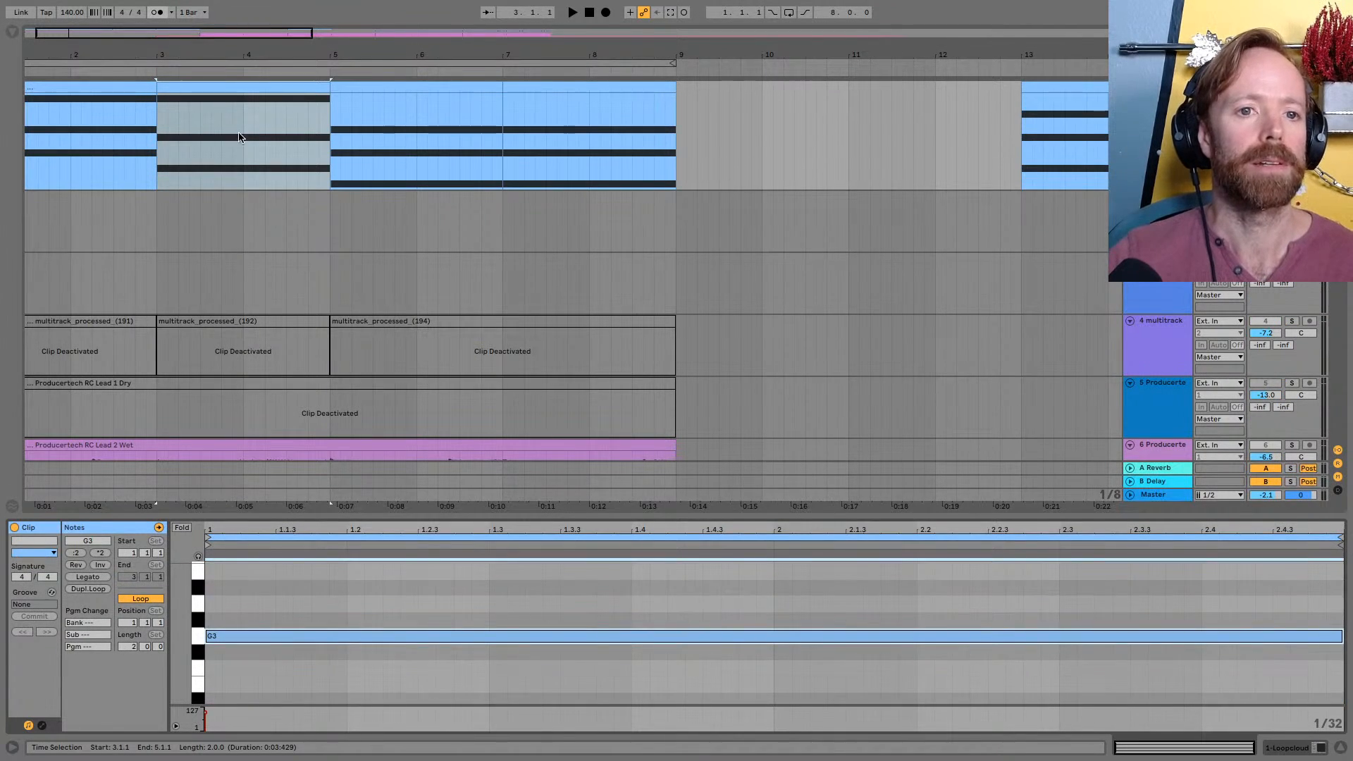
pyautogui.click(220, 88)
pyautogui.press('space')
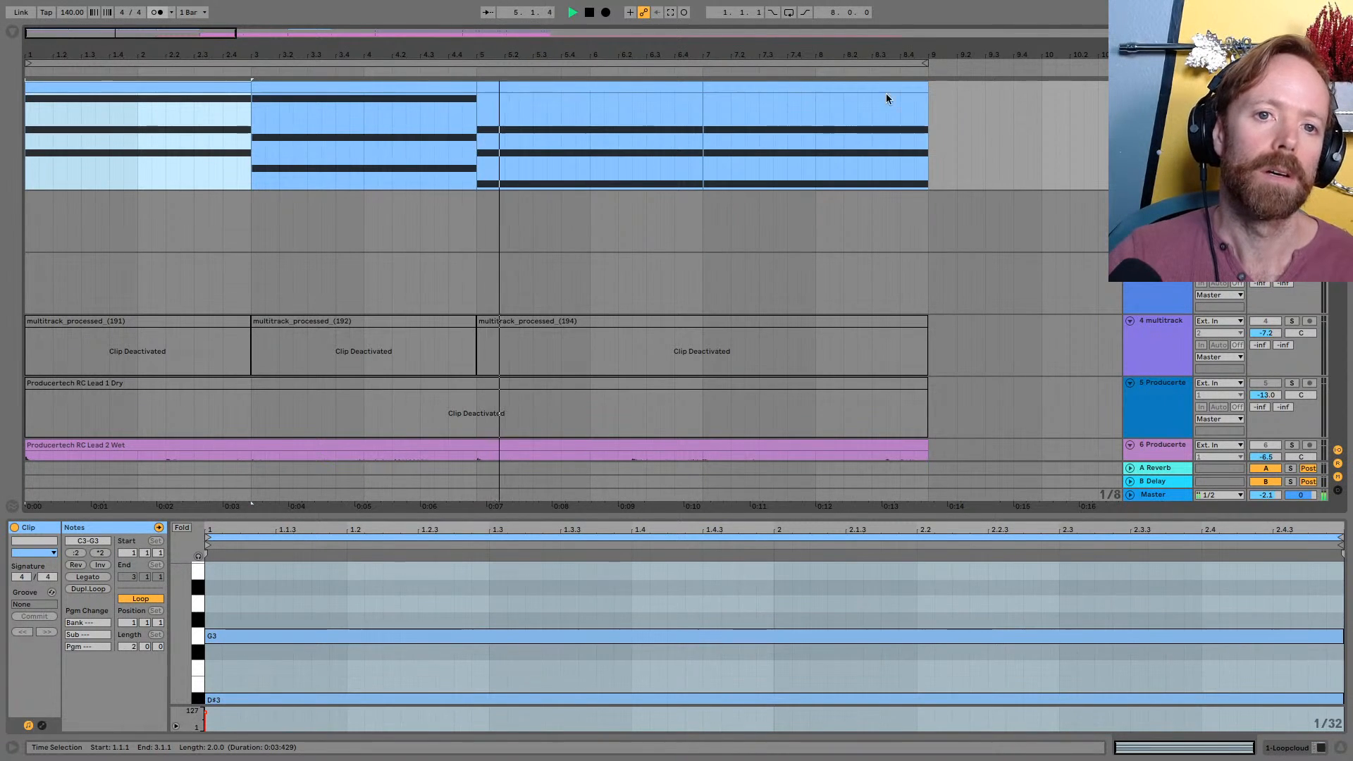
# Raise the third clip's G#2 note an octave to G#3 and listen to the new voicing
pyautogui.click(647, 88)
pyautogui.press('space')
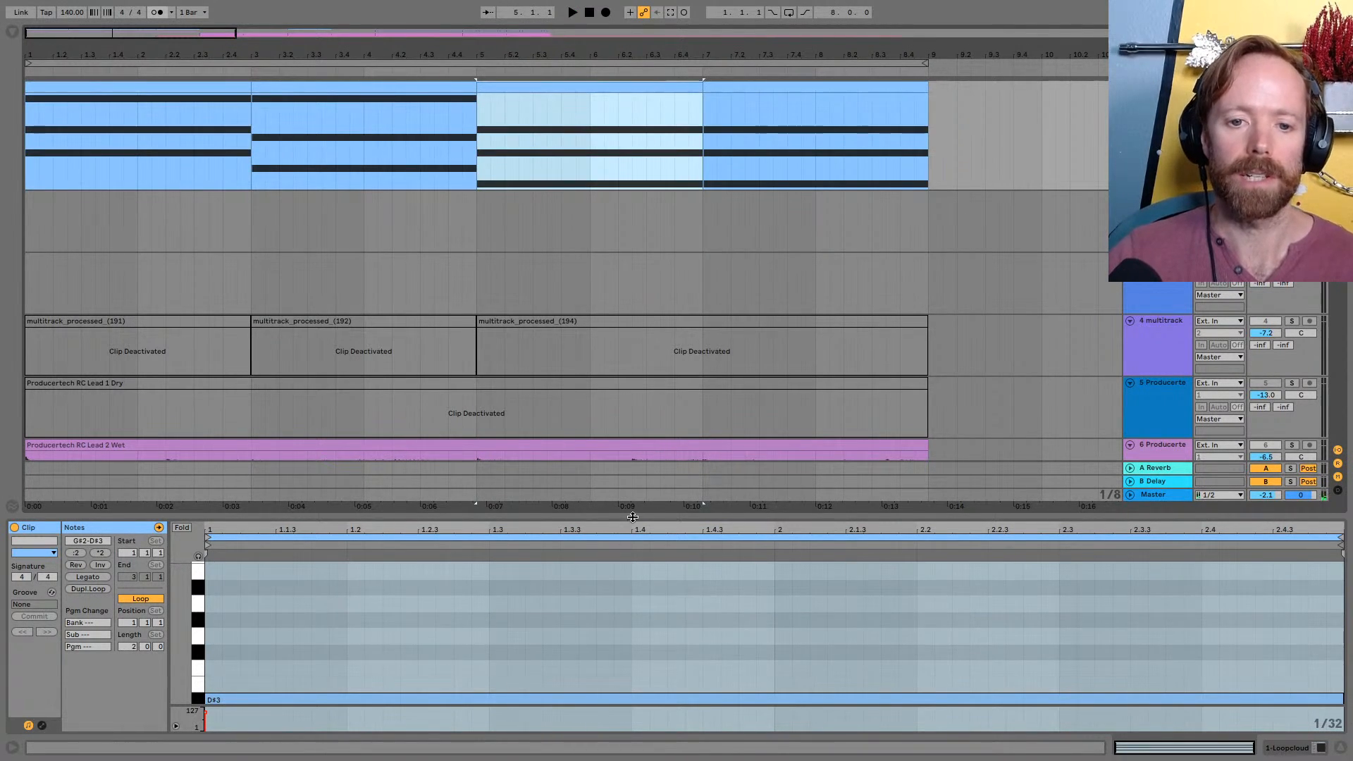
pyautogui.moveTo(632, 517); pyautogui.dragTo(632, 280)
pyautogui.click(551, 574)
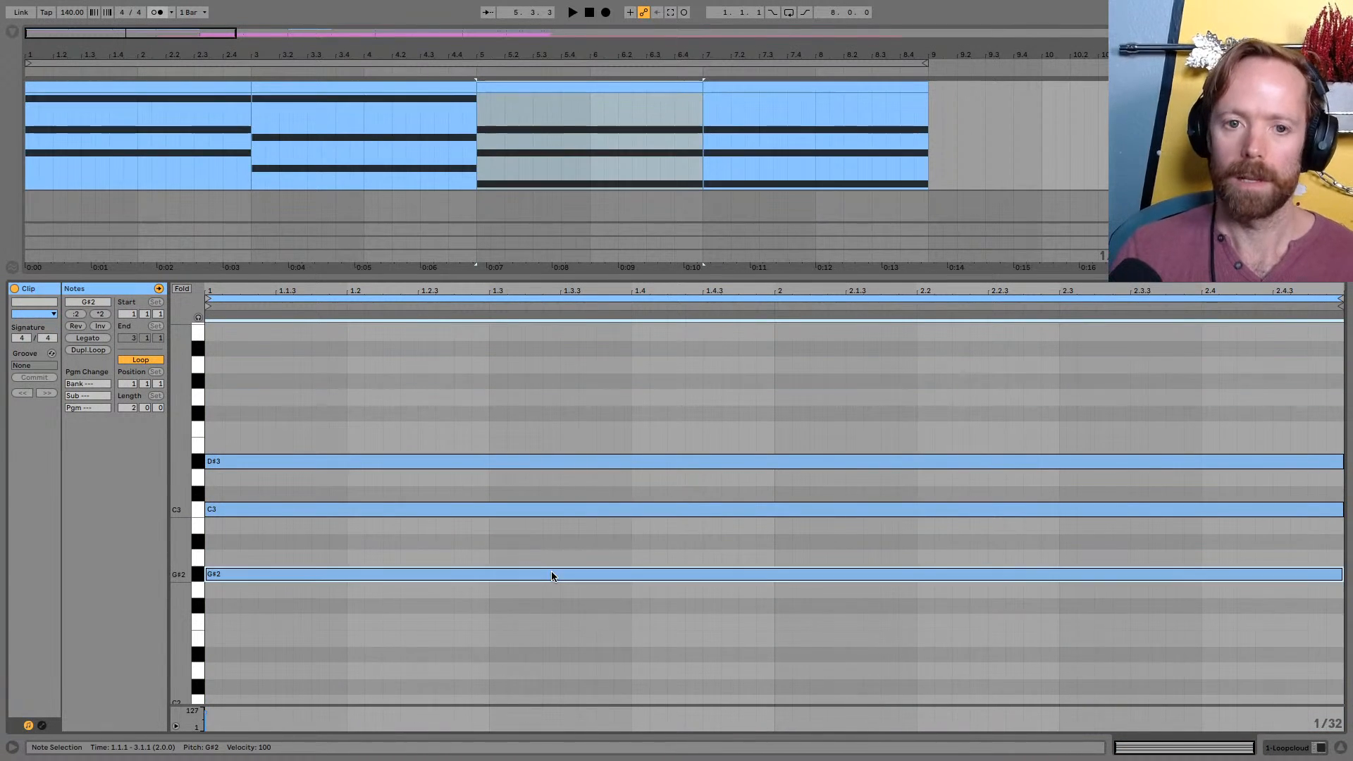
pyautogui.hotkey('shift', 'Up')
pyautogui.press('space')
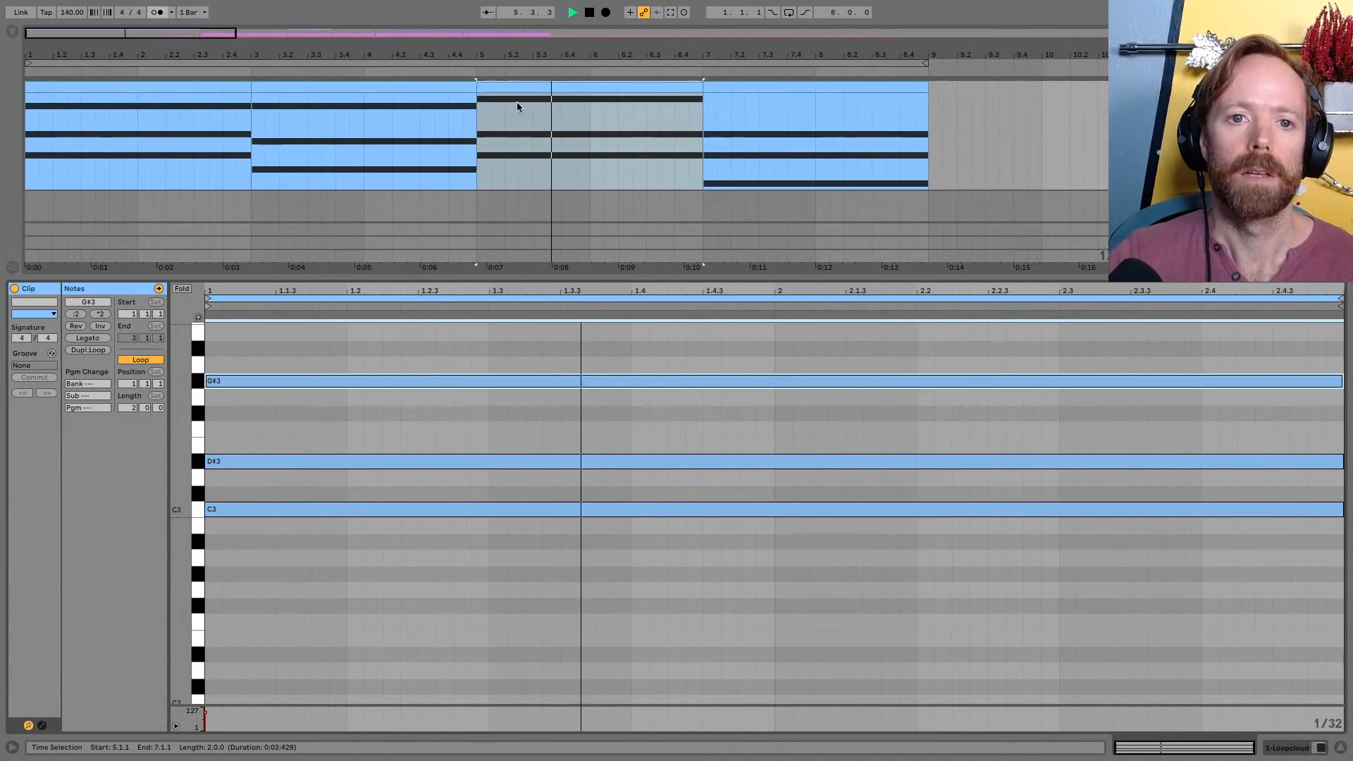
pyautogui.press('space')
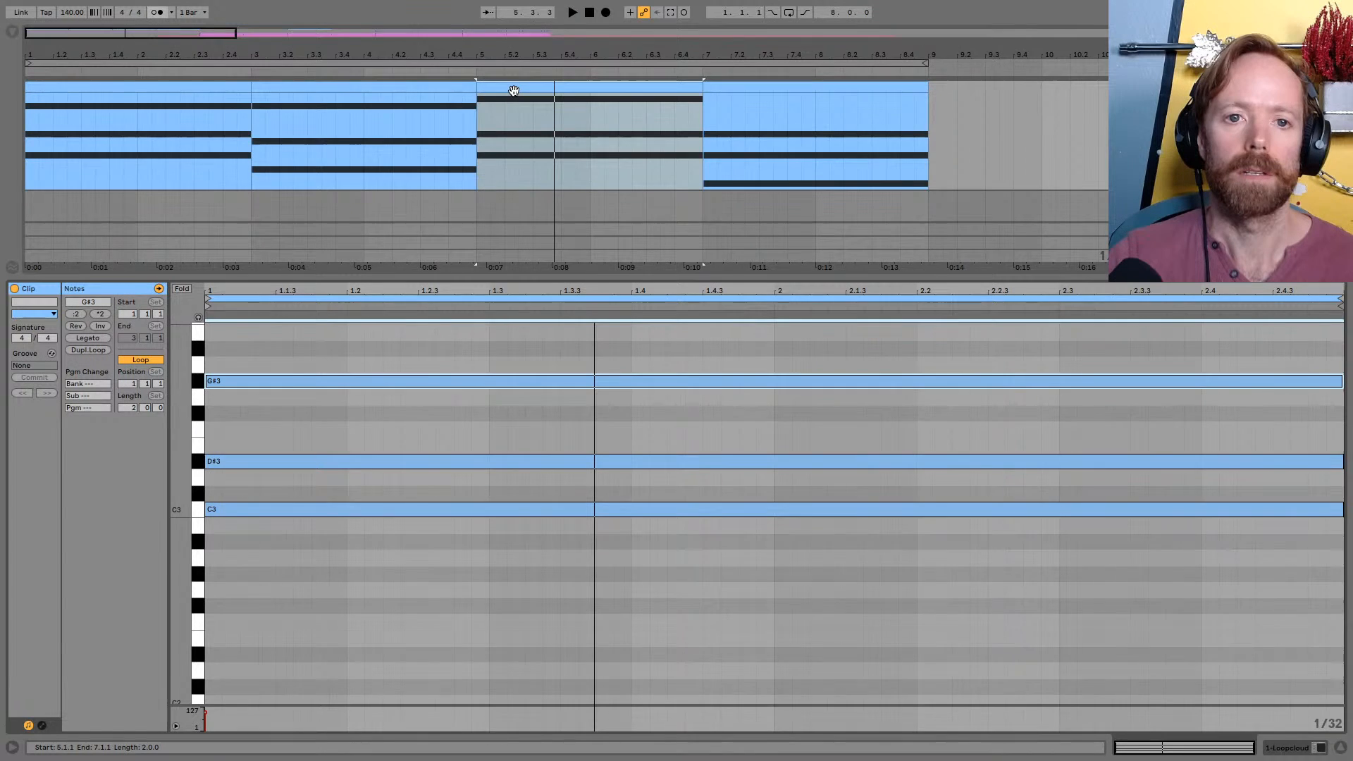
# Replace the fourth chord clip with a copy of the third and play from the end of the second clip
pyautogui.click(437, 110)
pyautogui.press('space')
pyautogui.press('-')
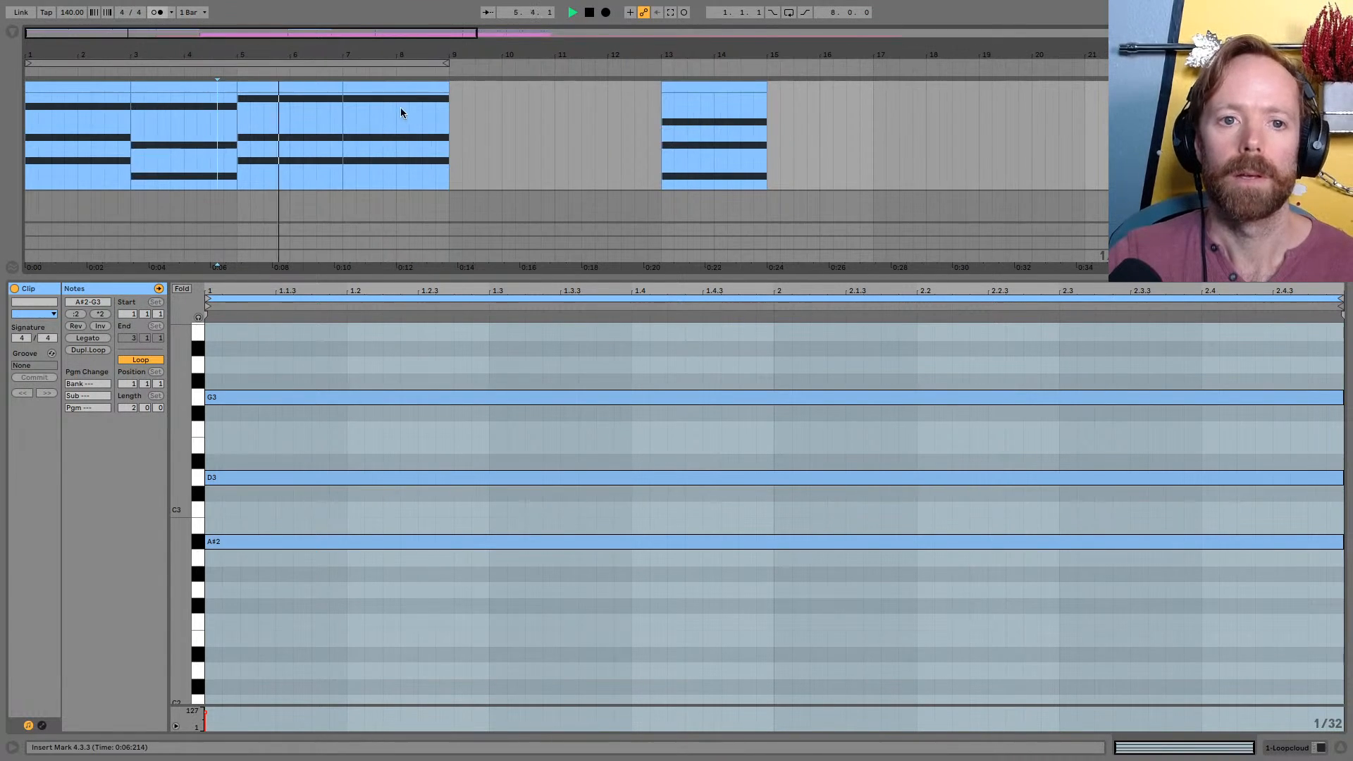
# Stop playback and lower the fourth clip's G#3 note an octave to G#2
pyautogui.click(423, 86)
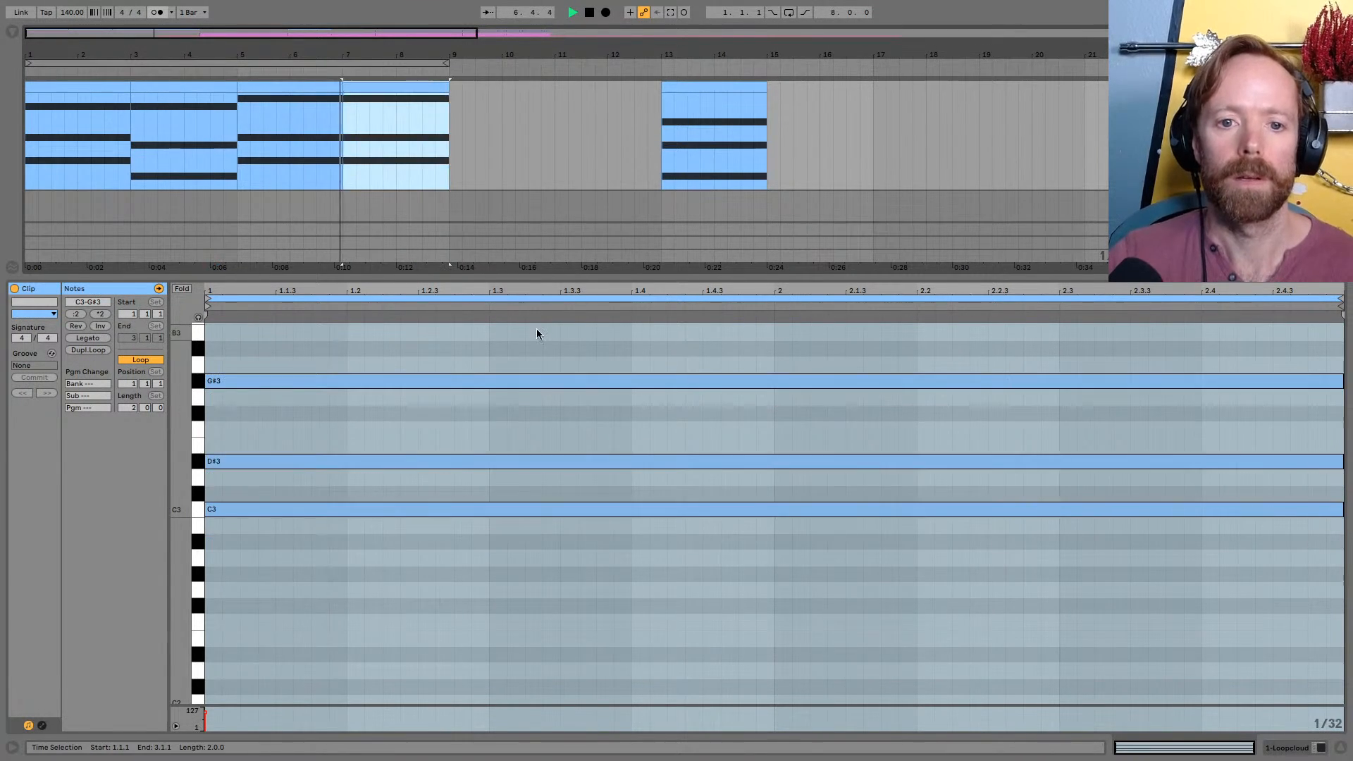
pyautogui.press('space')
pyautogui.click(554, 371)
pyautogui.click(550, 378)
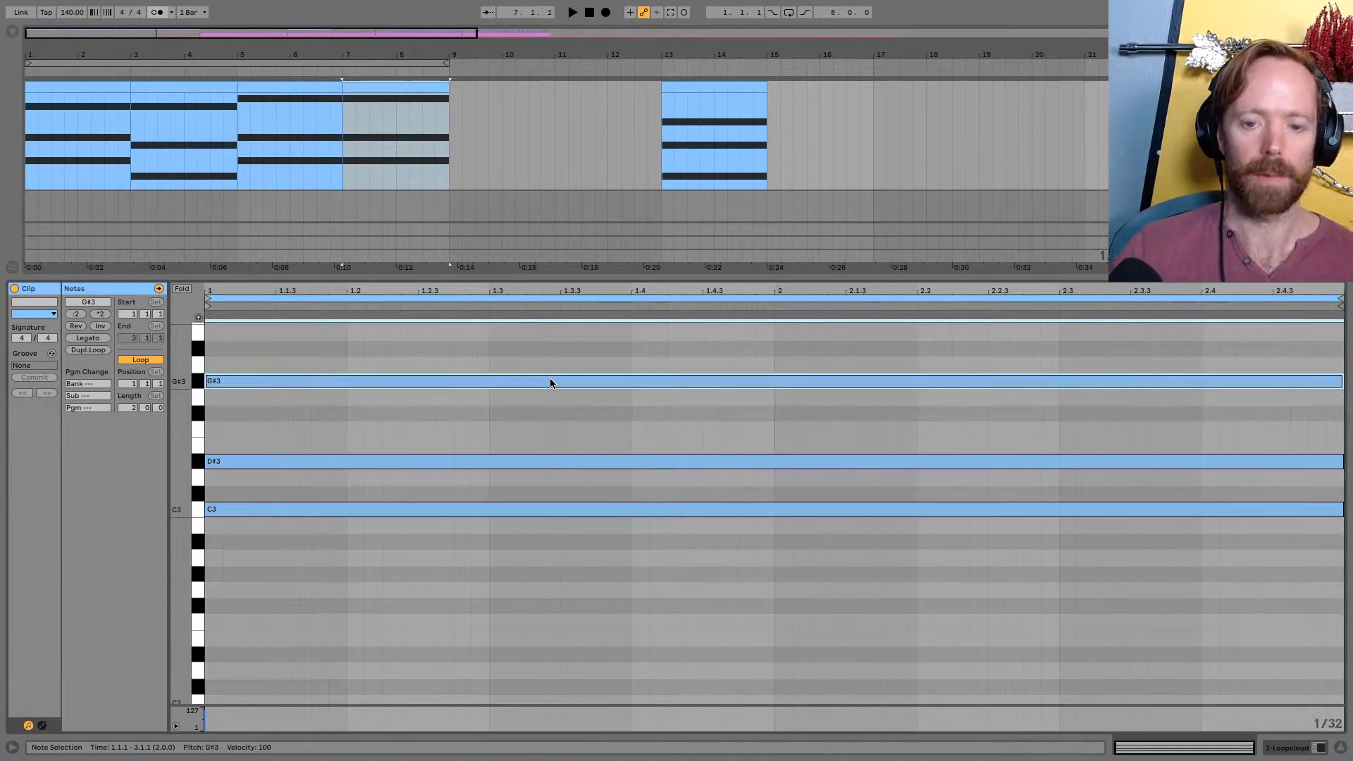
pyautogui.hotkey('shift', 'Down')
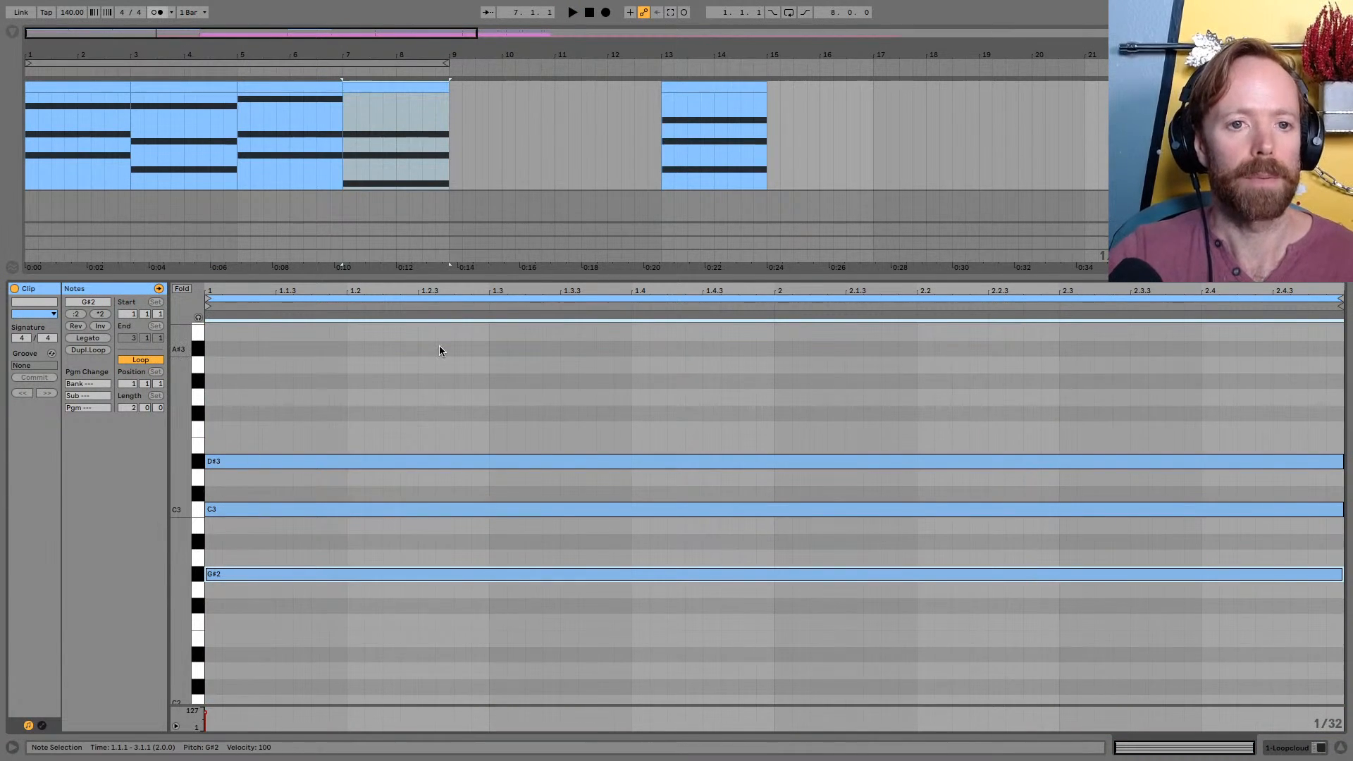
# Play the fourth clip to hear its lowered voicing and stop playback
pyautogui.click(343, 113)
pyautogui.press('space')
pyautogui.press('space')
# Select all four chord clips, play the progression from bar 1 and check the track levels in the Session mixer
pyautogui.moveTo(270, 56); pyautogui.dragTo(318, 65)
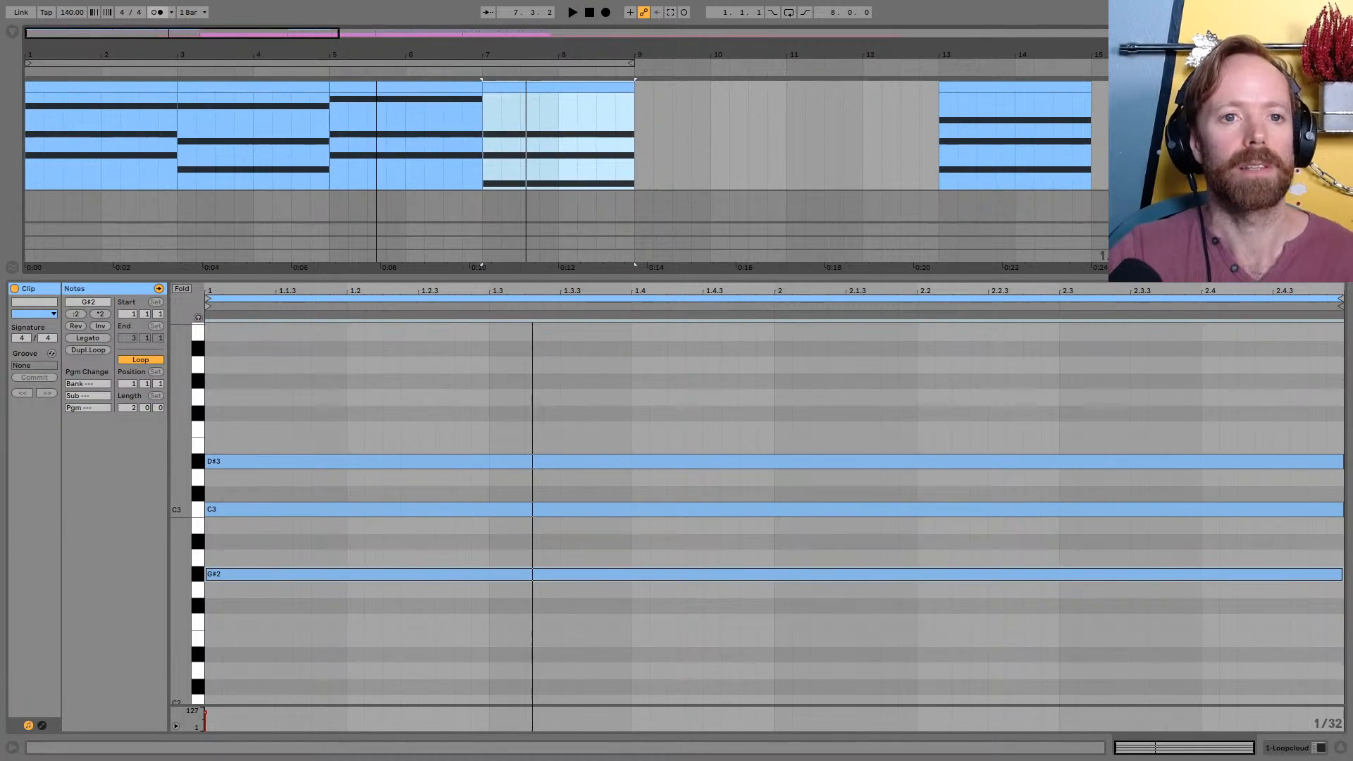
pyautogui.click(167, 86)
pyautogui.keyDown('shift'); pyautogui.click(578, 88); pyautogui.keyUp('shift')
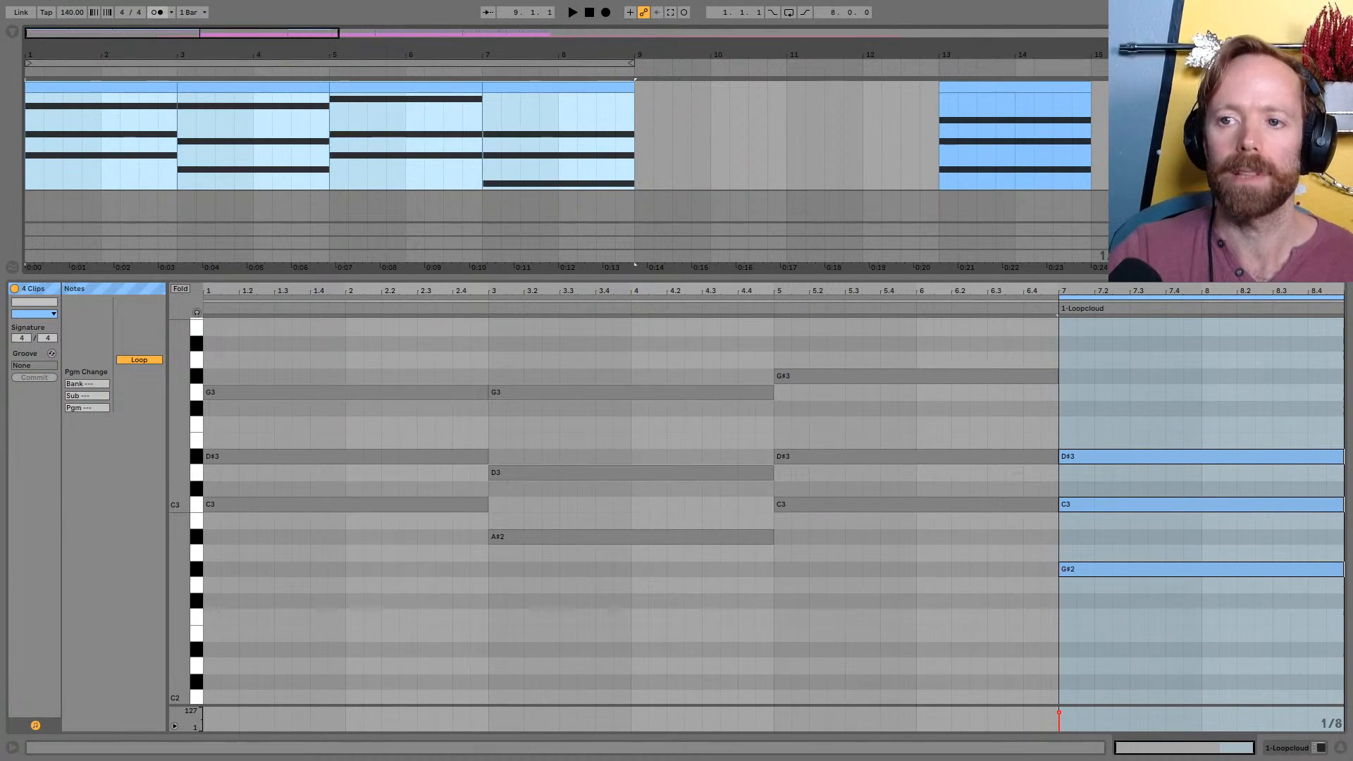
pyautogui.press('space')
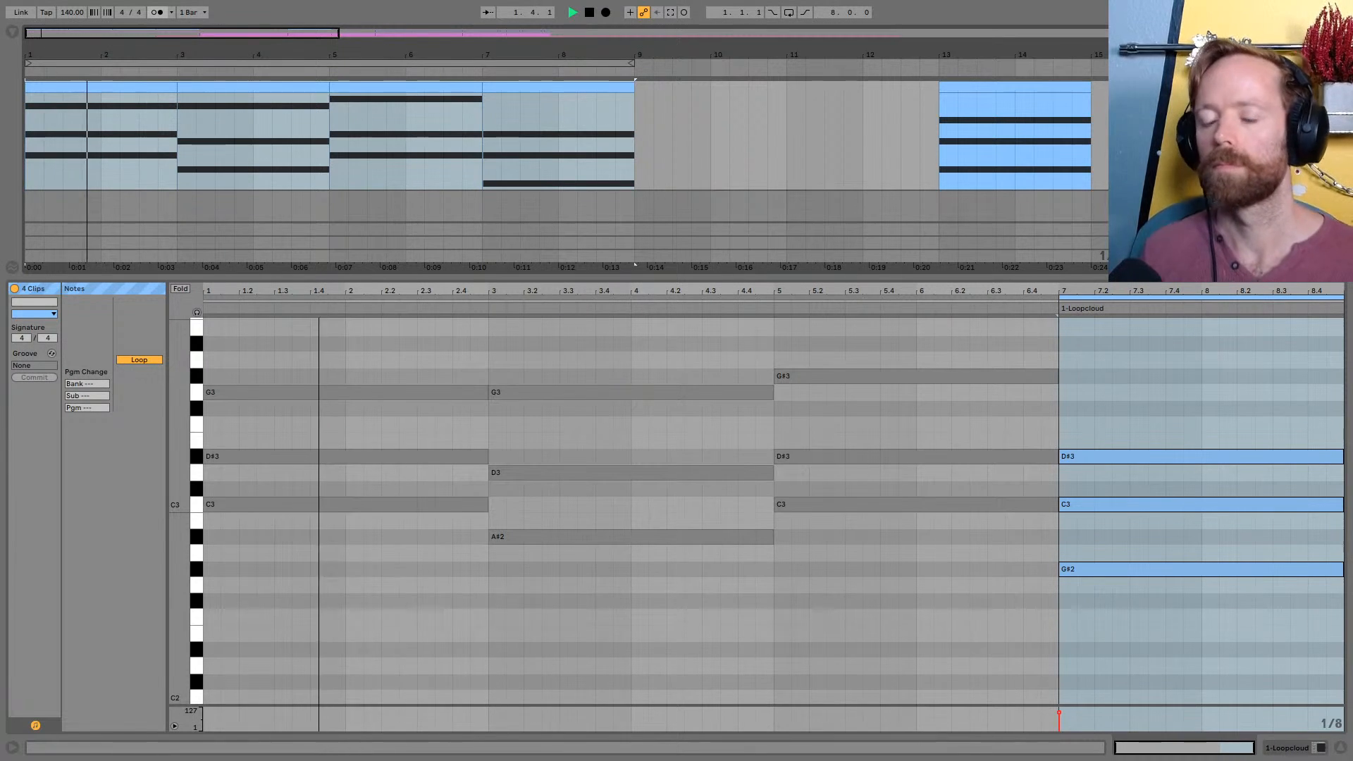
pyautogui.press('Tab')
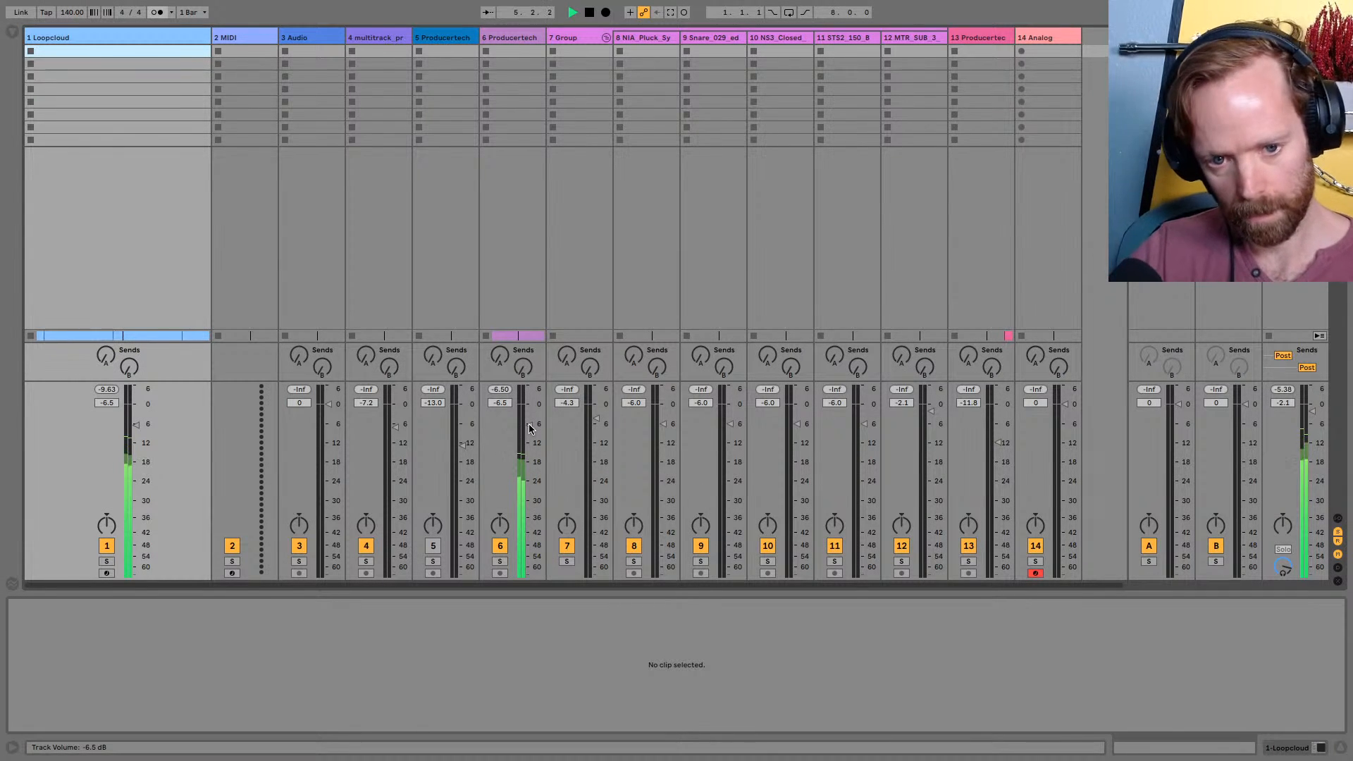
pyautogui.press('Tab')
pyautogui.moveTo(398, 56); pyautogui.dragTo(328, 50)
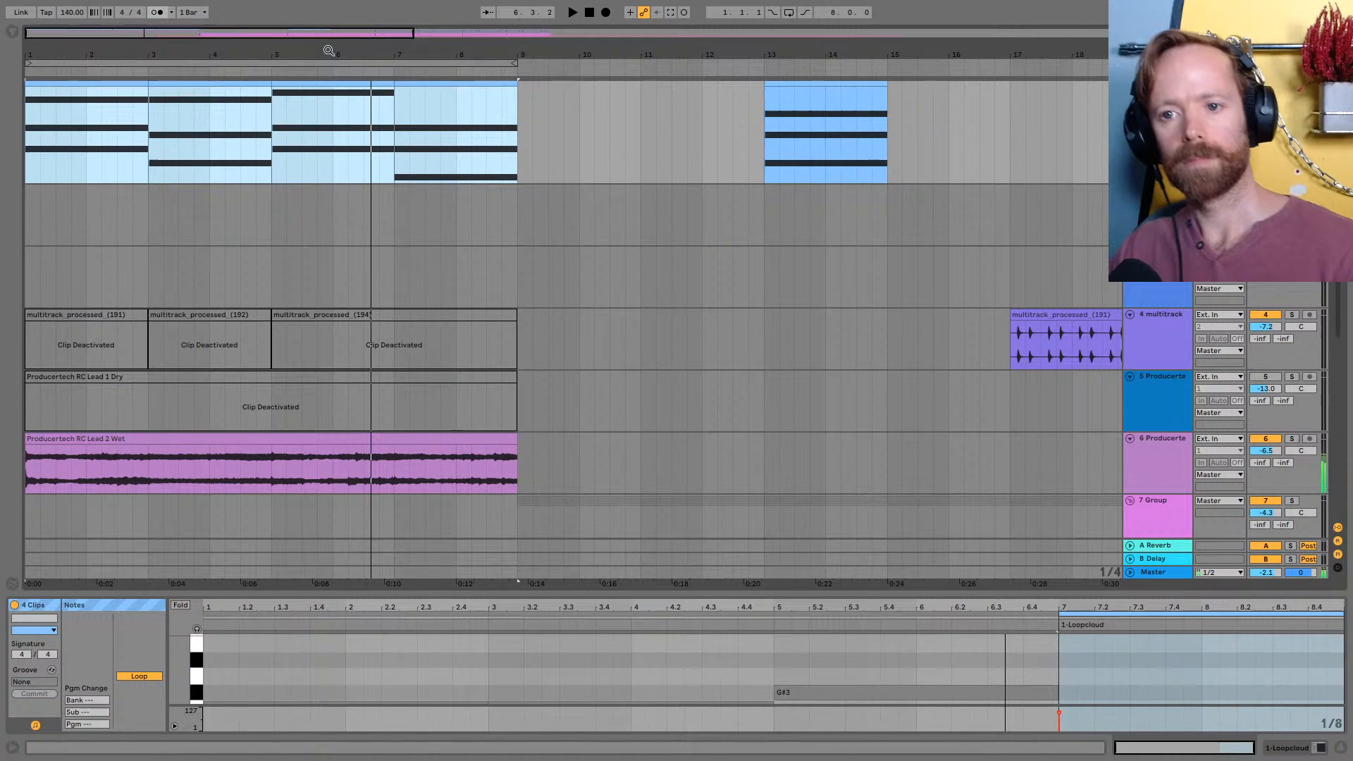
pyautogui.click(1084, 226)
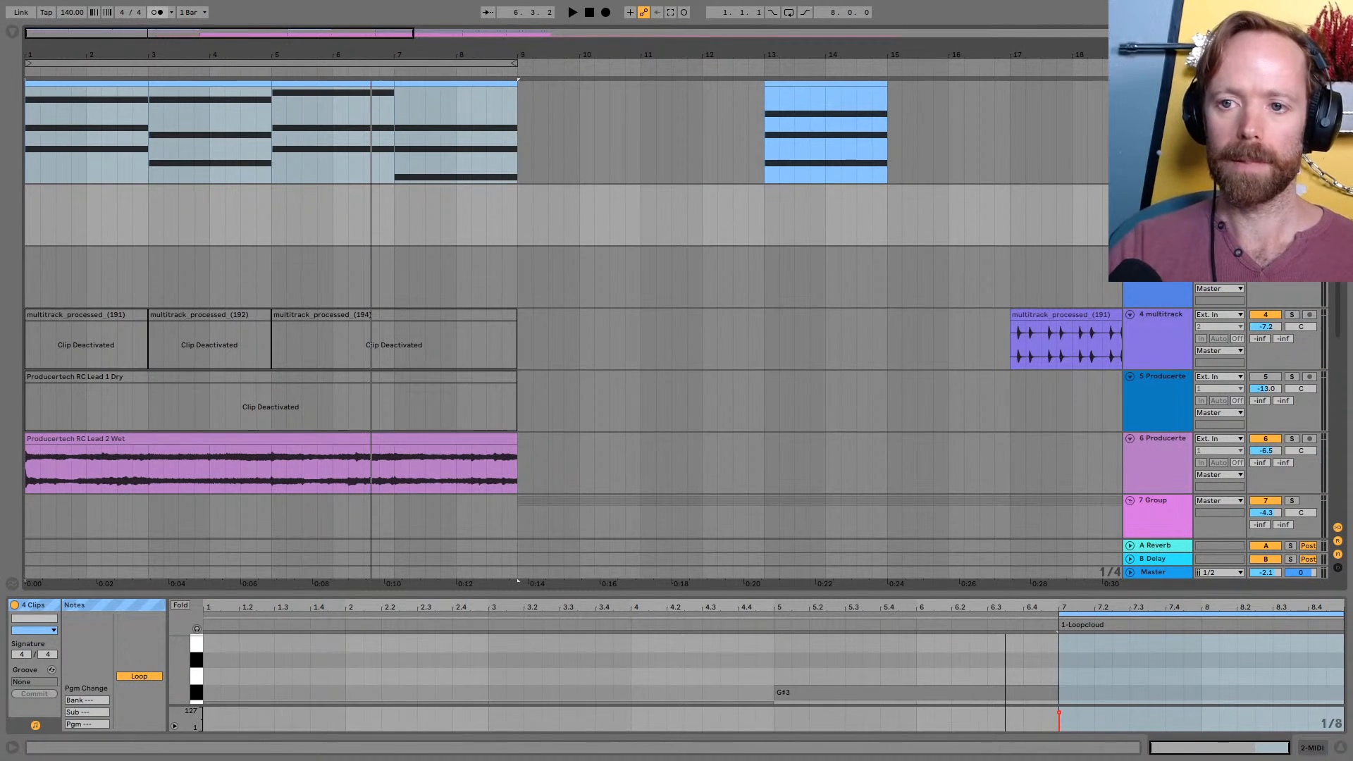
pyautogui.scroll(1, 1156, 212)
pyautogui.click(1156, 141)
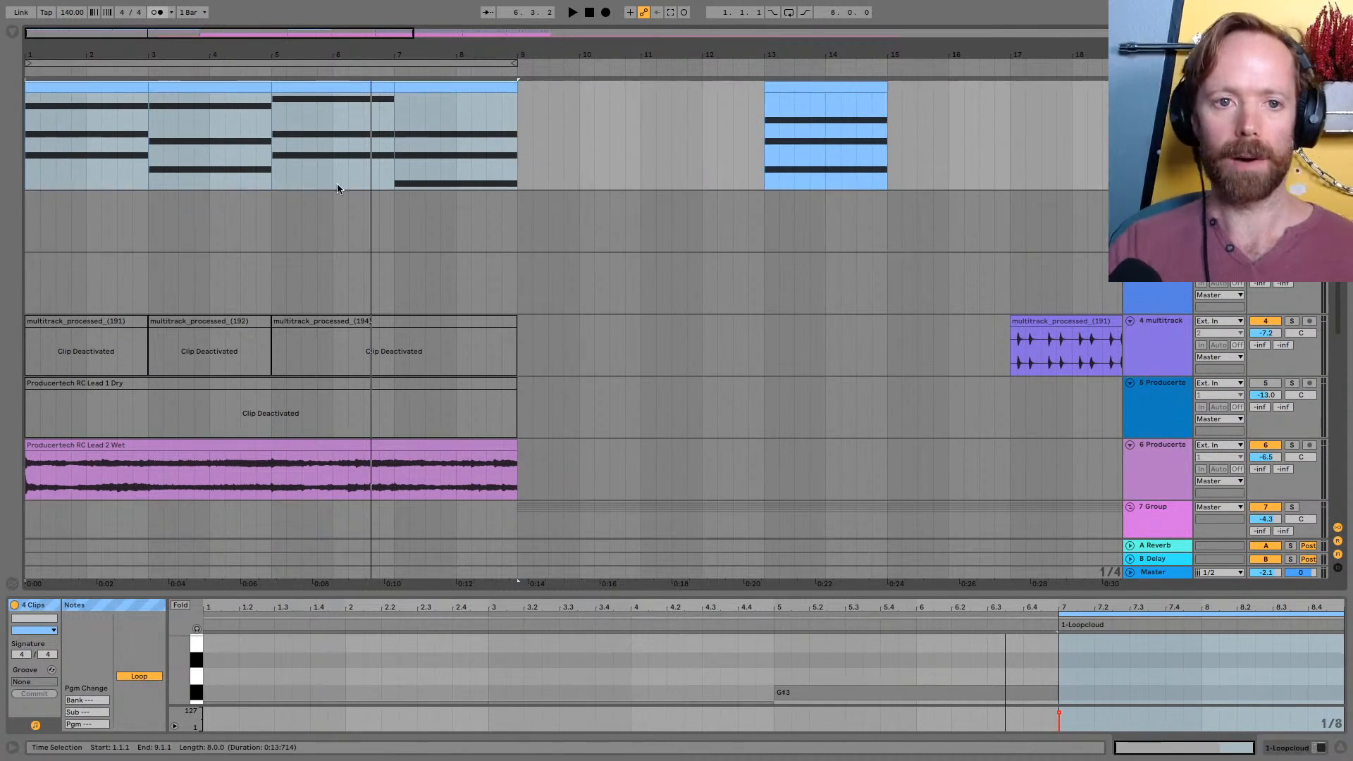
# Switch to Loopcloud, search for the Synth instrument in a new search tab and filter the results to one-shots
pyautogui.press('super+Tab')
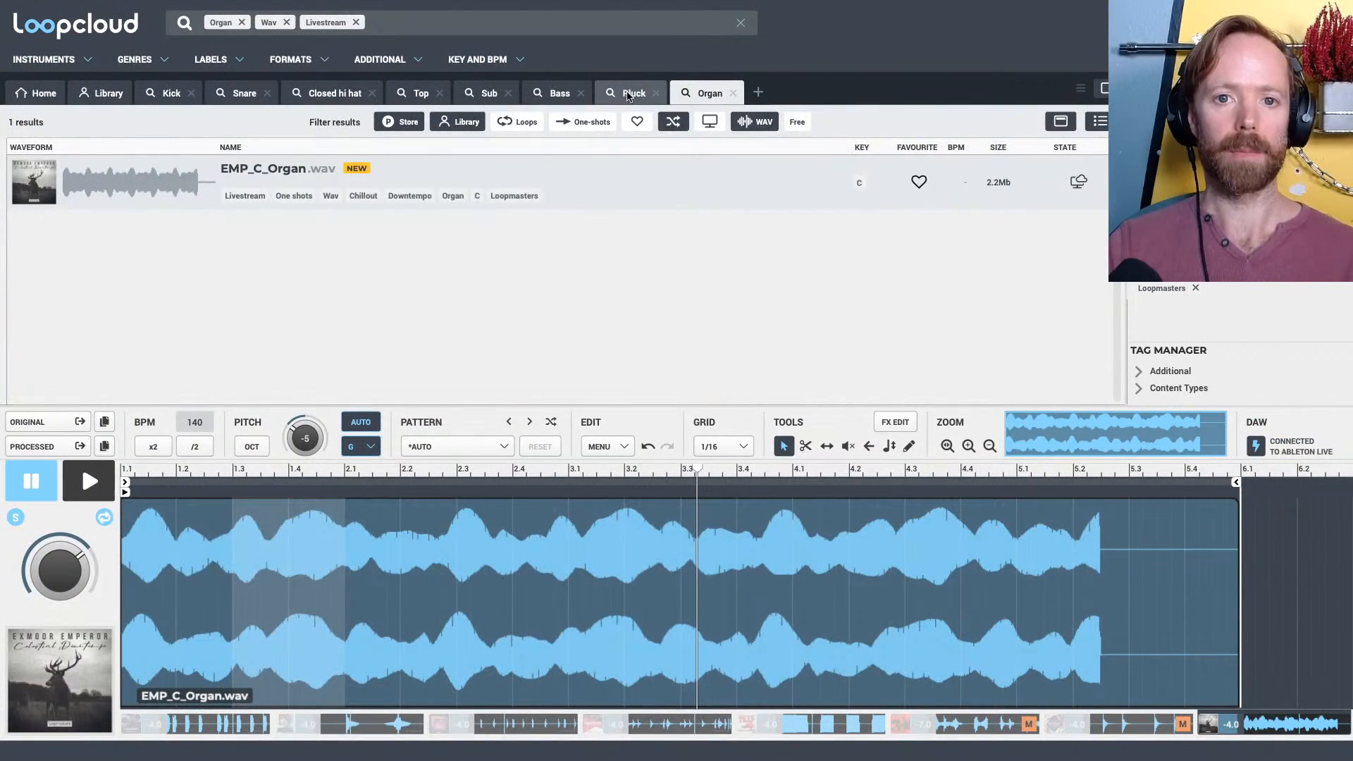
pyautogui.click(759, 92)
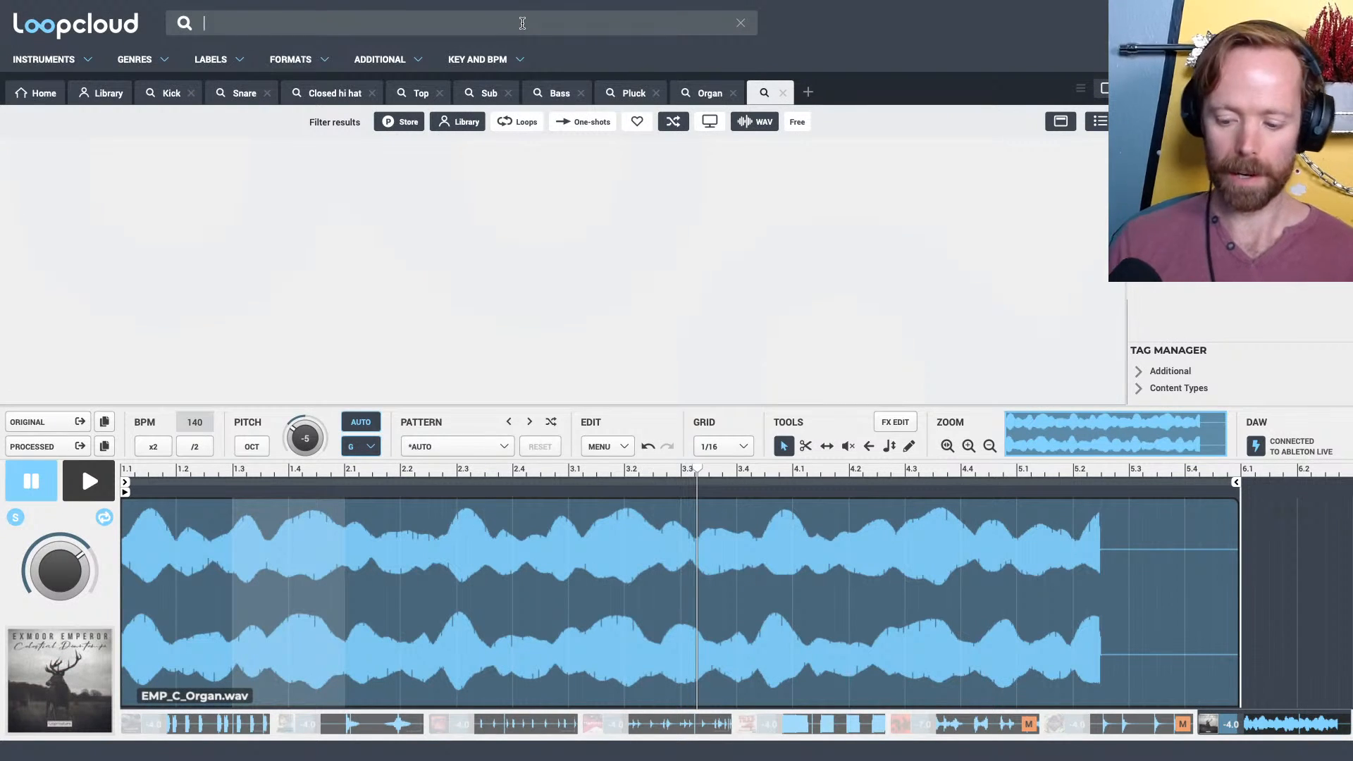
pyautogui.write('synth')
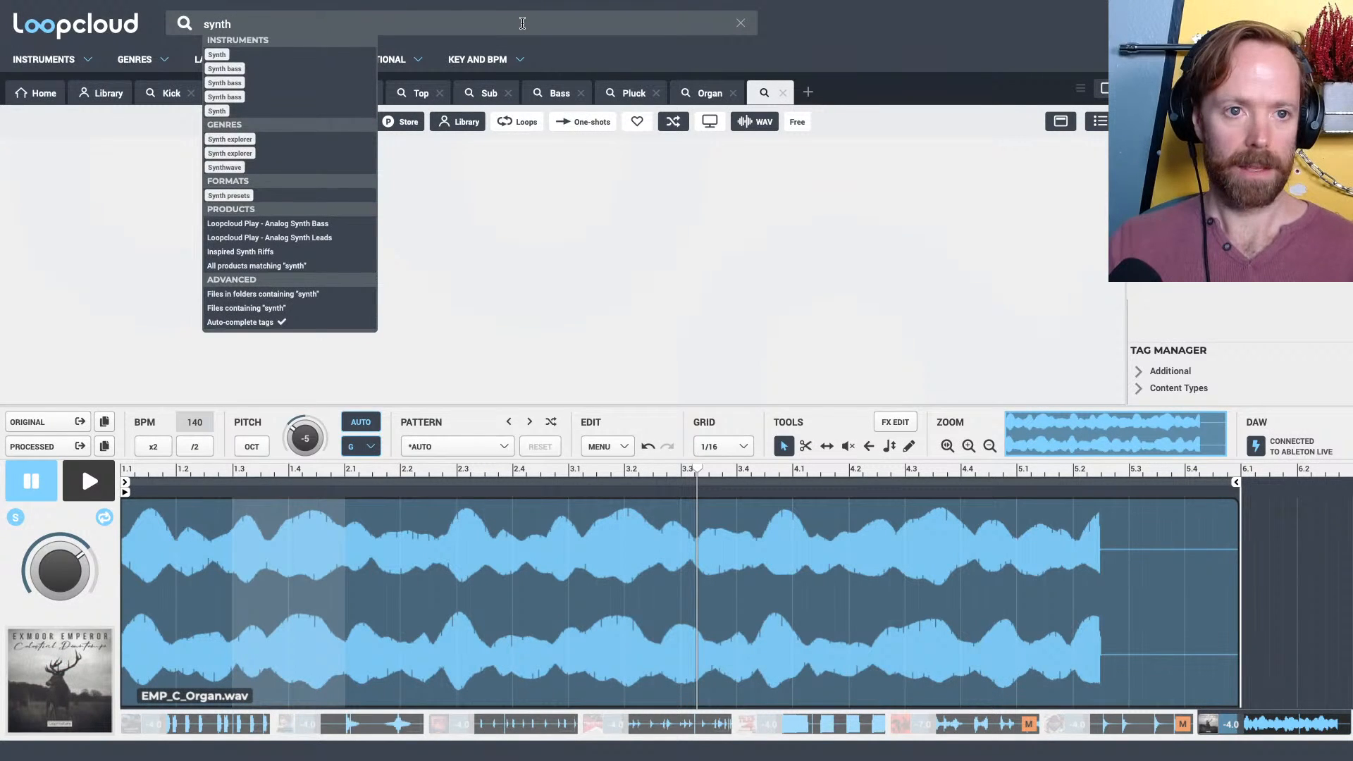
pyautogui.click(227, 55)
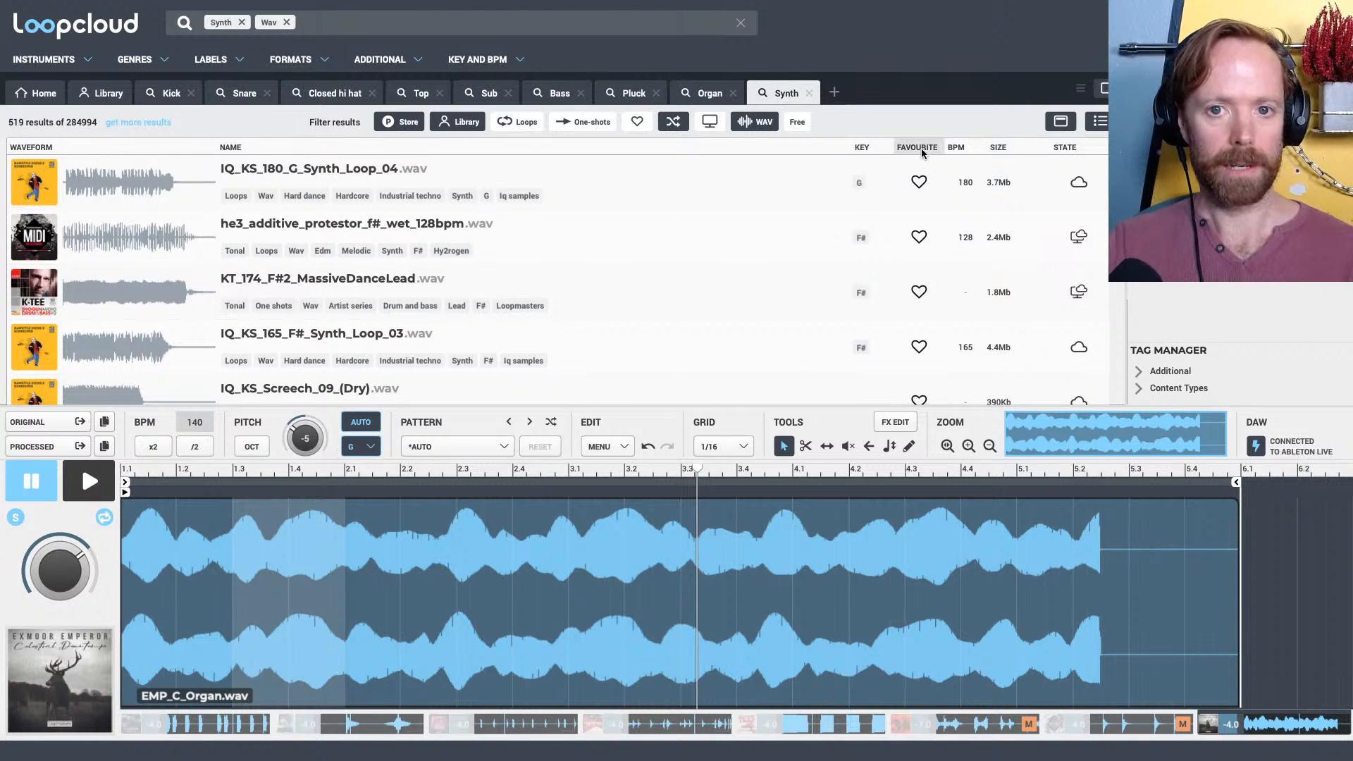
pyautogui.click(709, 95)
pyautogui.click(775, 95)
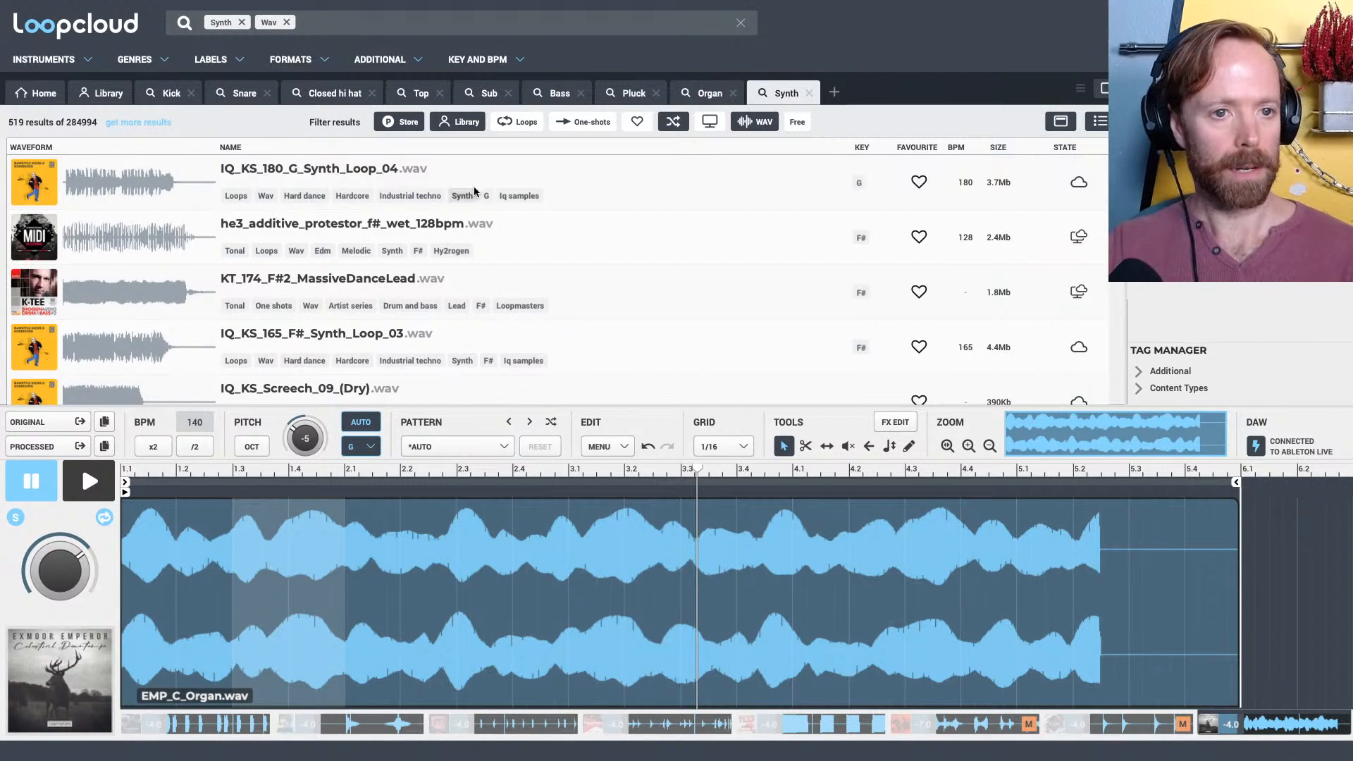
pyautogui.click(568, 122)
# Browse the synth one-shots and load DGDB1_MS_C5_ExplorationPad.wav for preview
pyautogui.scroll(-2, 273, 263)
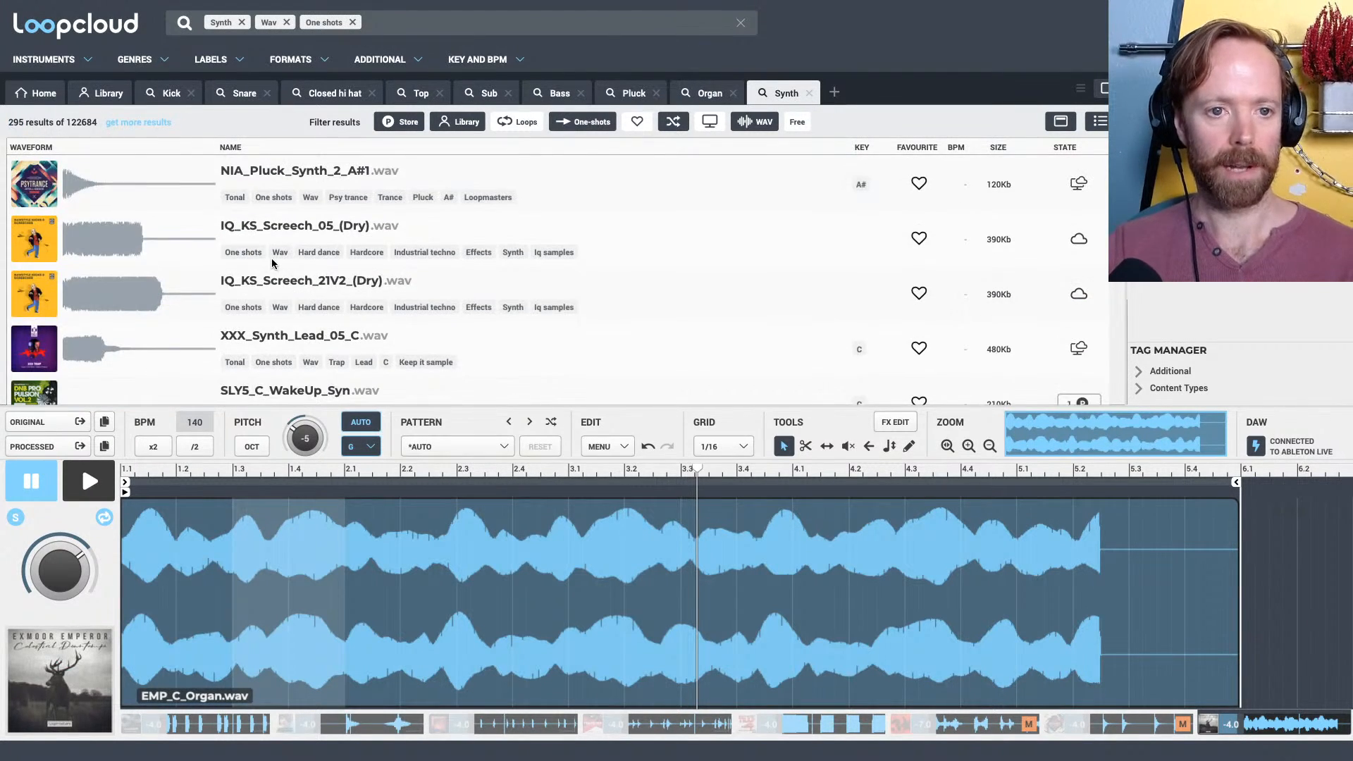
pyautogui.scroll(-5, 275, 268)
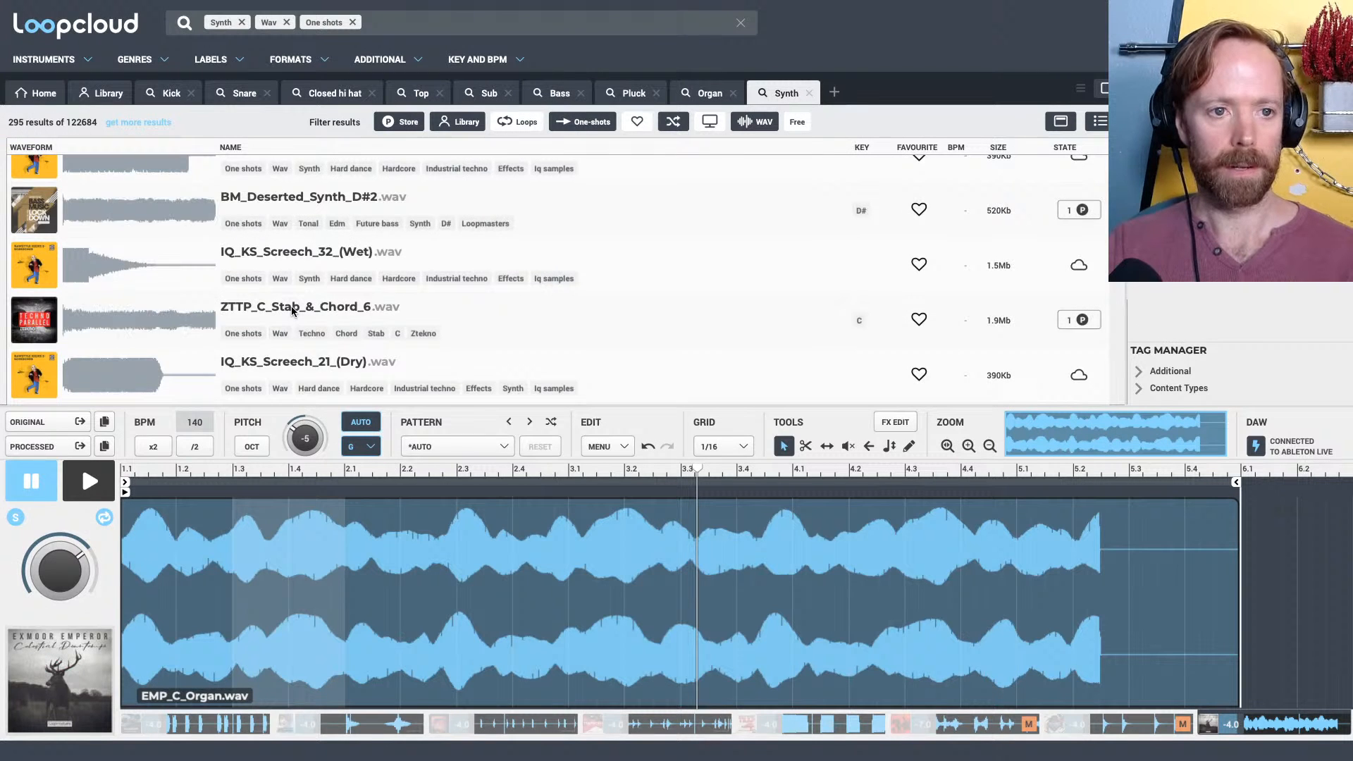
pyautogui.scroll(6, 292, 310)
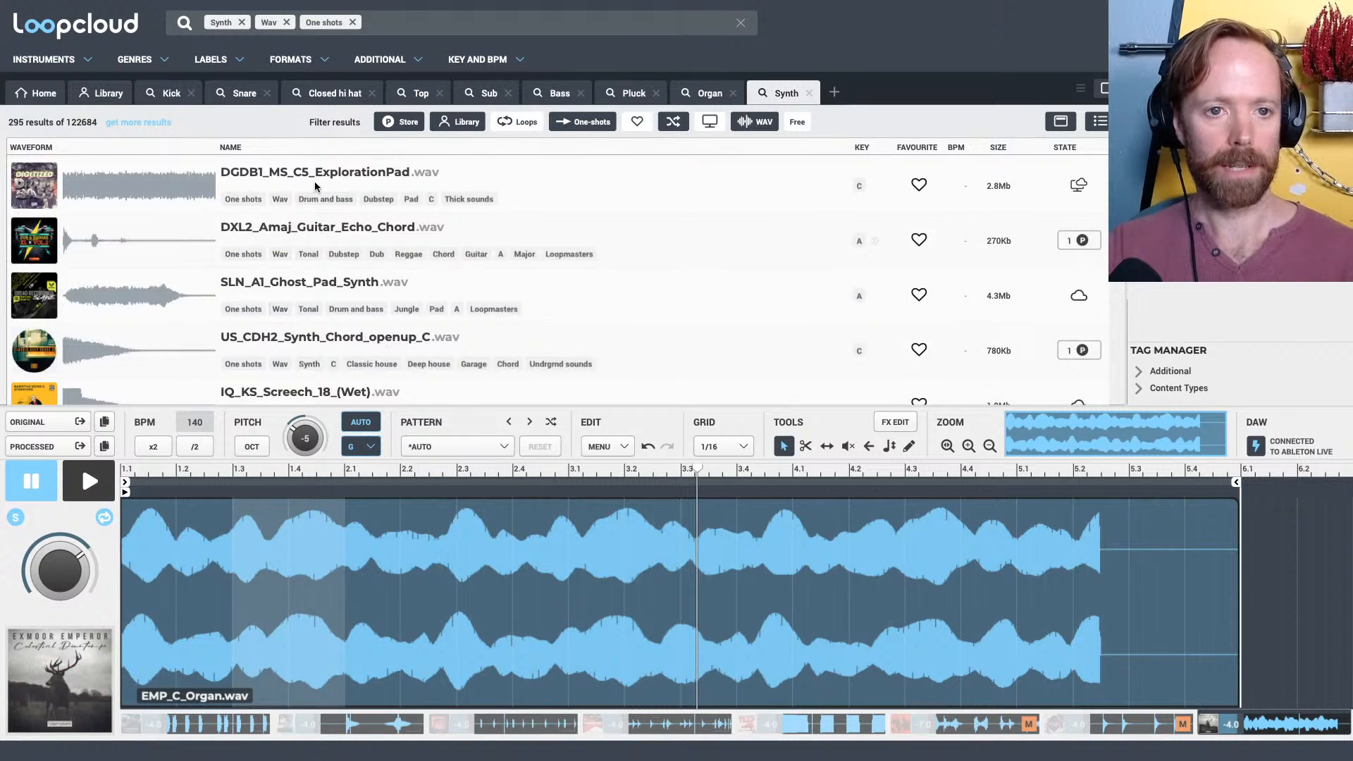
pyautogui.click(317, 177)
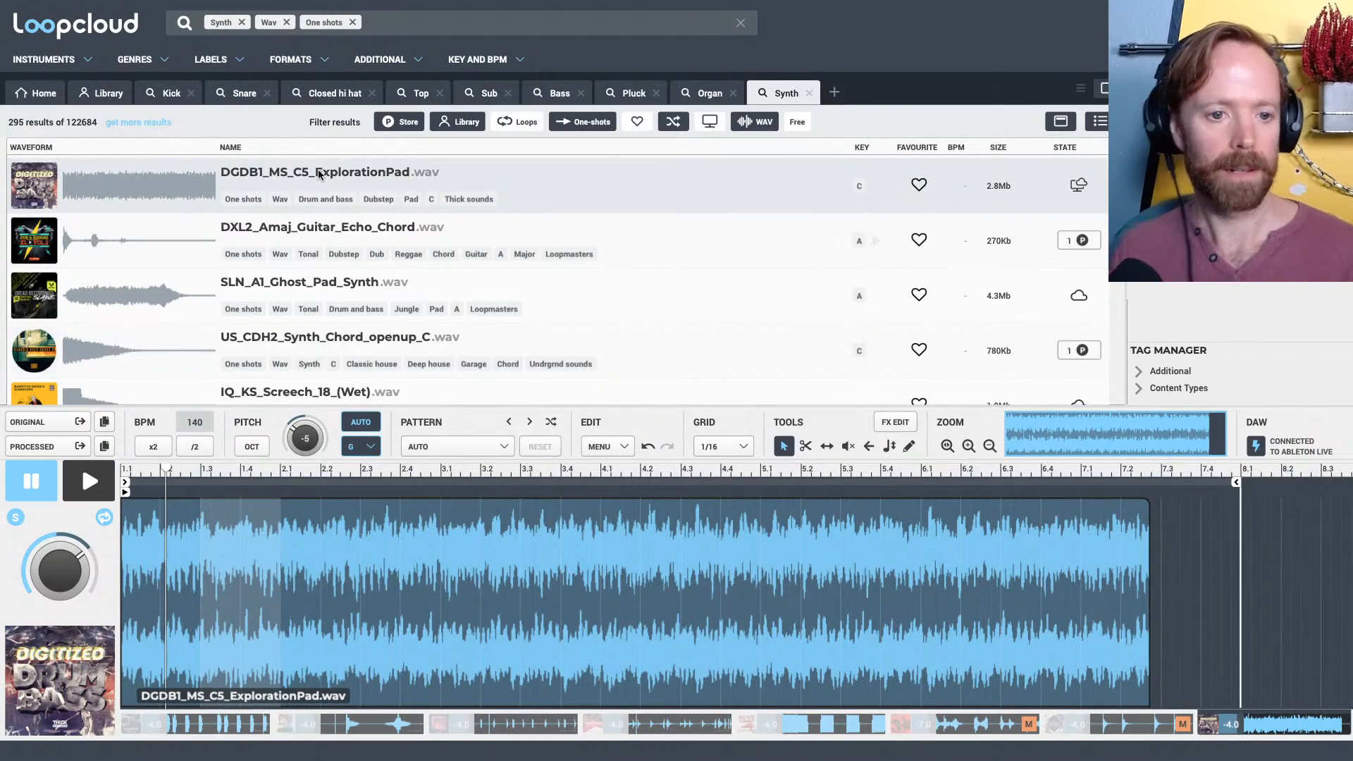
# Switch to Ableton Live and play the progression from the first clip with the pad sample loaded in Loopcloud
pyautogui.press('super+Tab')
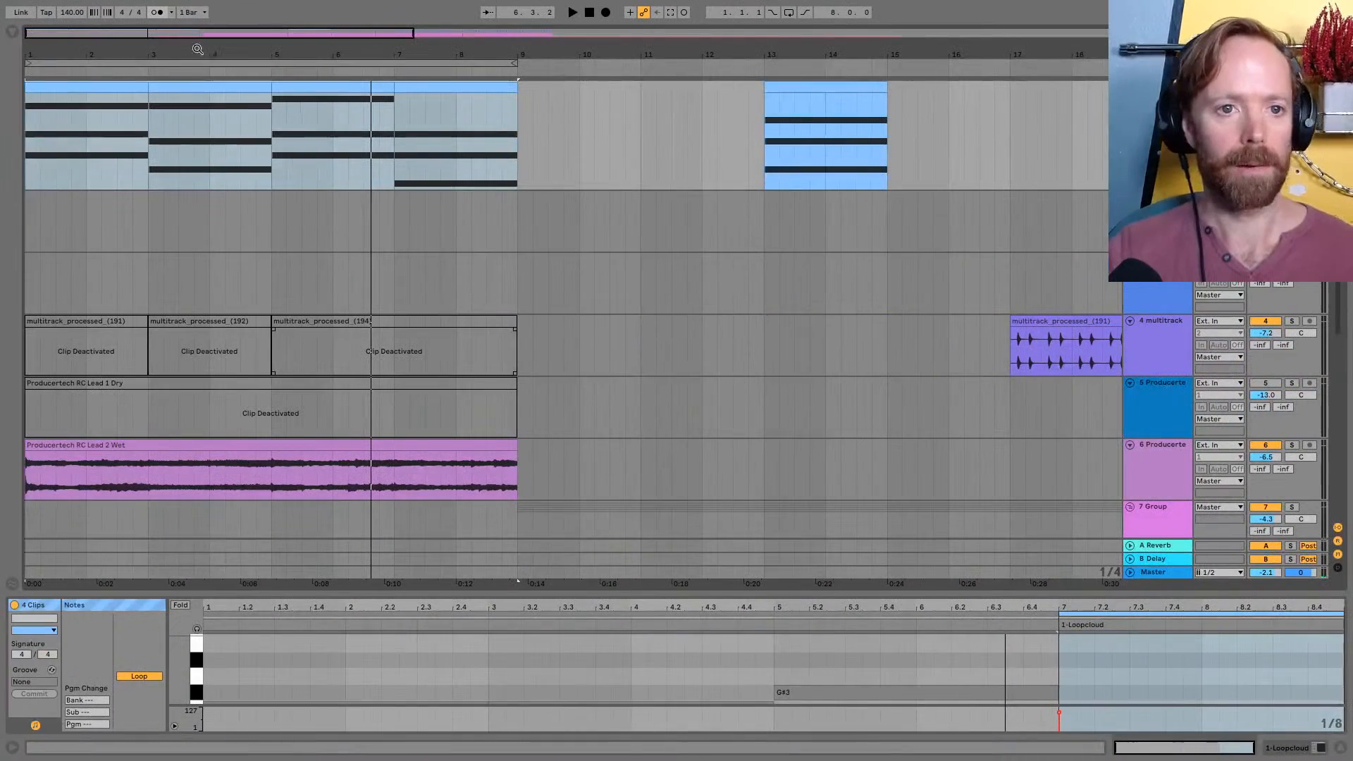
pyautogui.click(128, 87)
pyautogui.press('space')
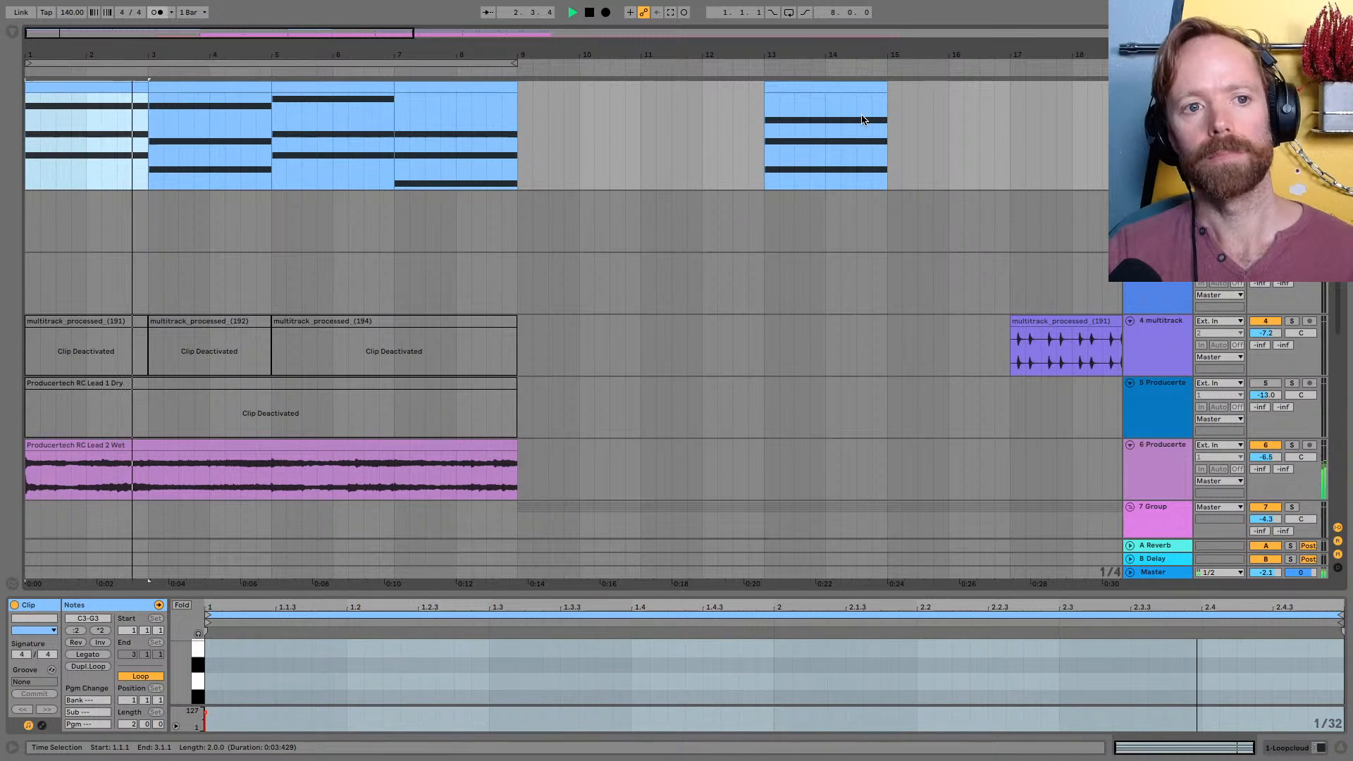
# Return to the Organ search in Loopcloud, remove the Organ tag, and load and preview EMP_C_Organ.wav
pyautogui.press('super+Tab')
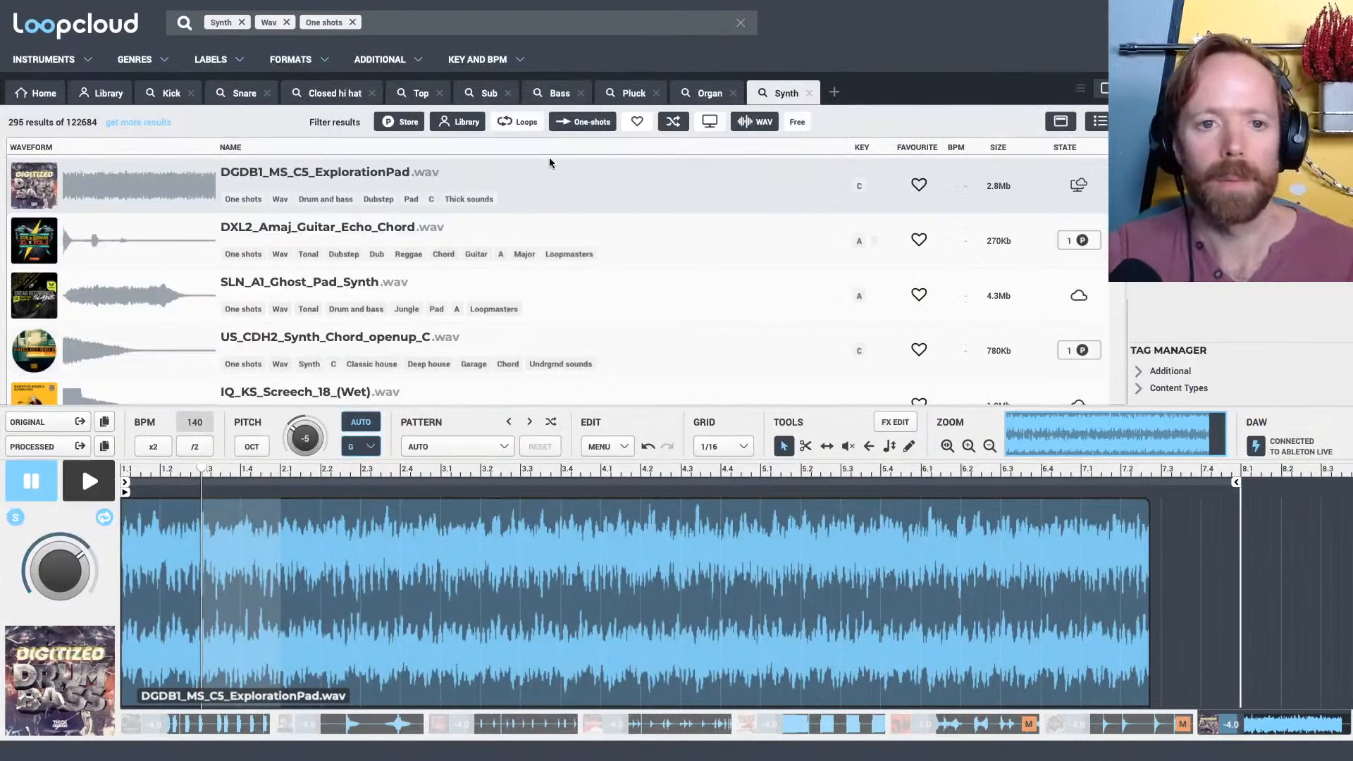
pyautogui.click(699, 98)
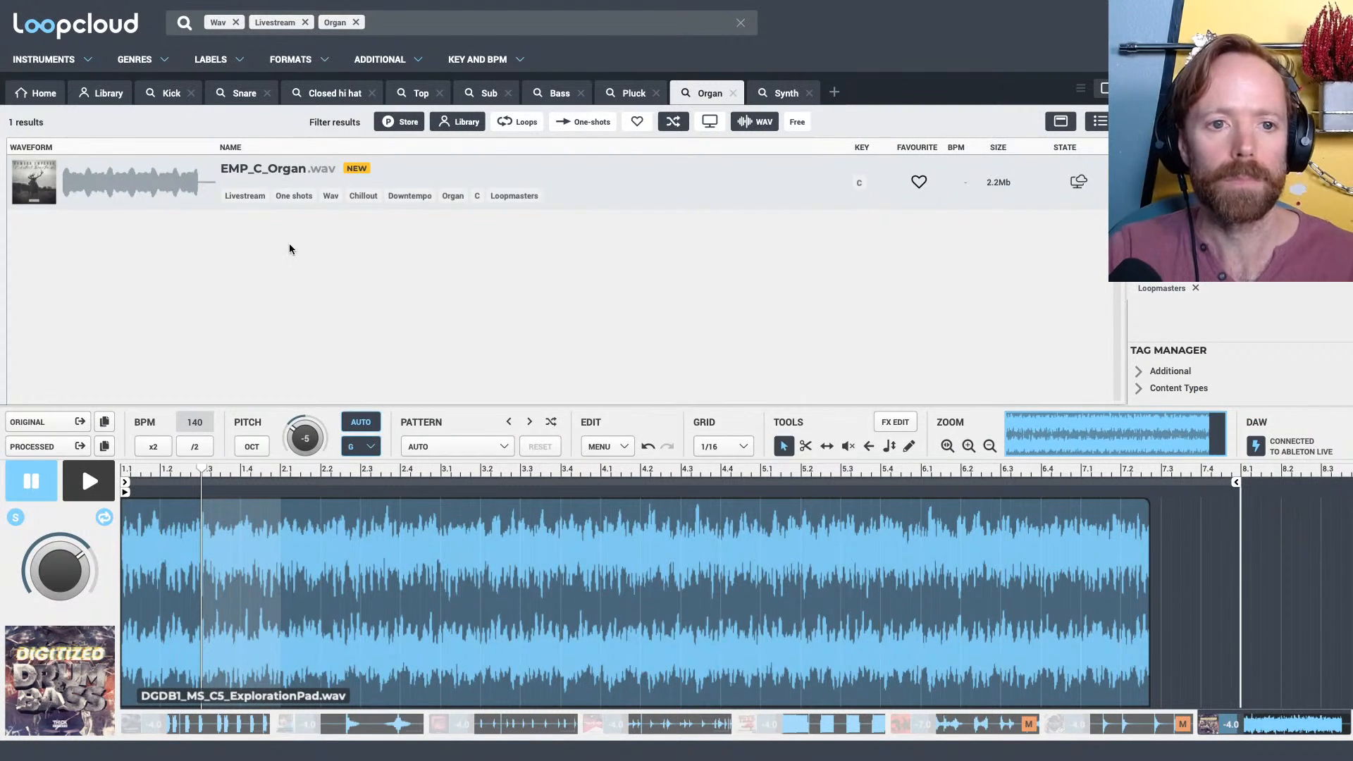
pyautogui.click(780, 93)
pyautogui.click(712, 93)
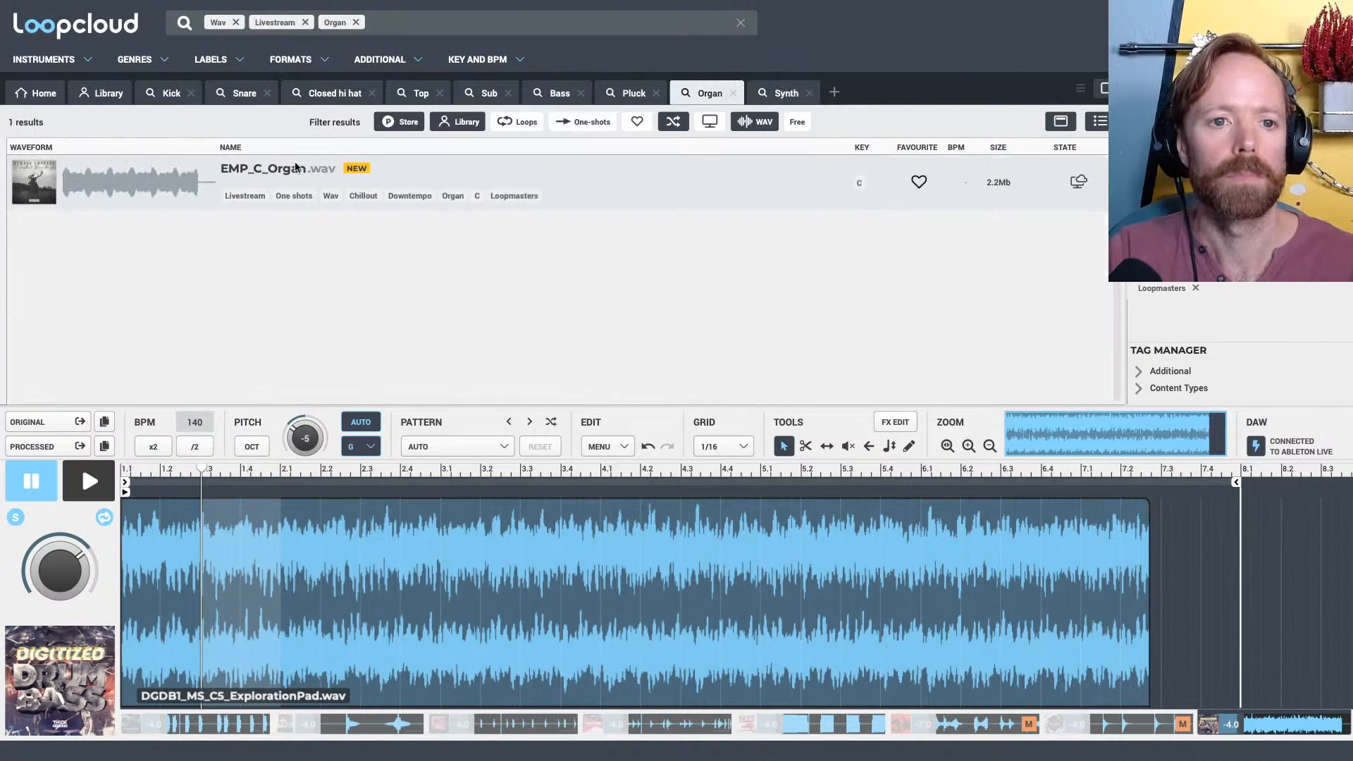
pyautogui.rightClick(279, 175)
pyautogui.click(234, 260)
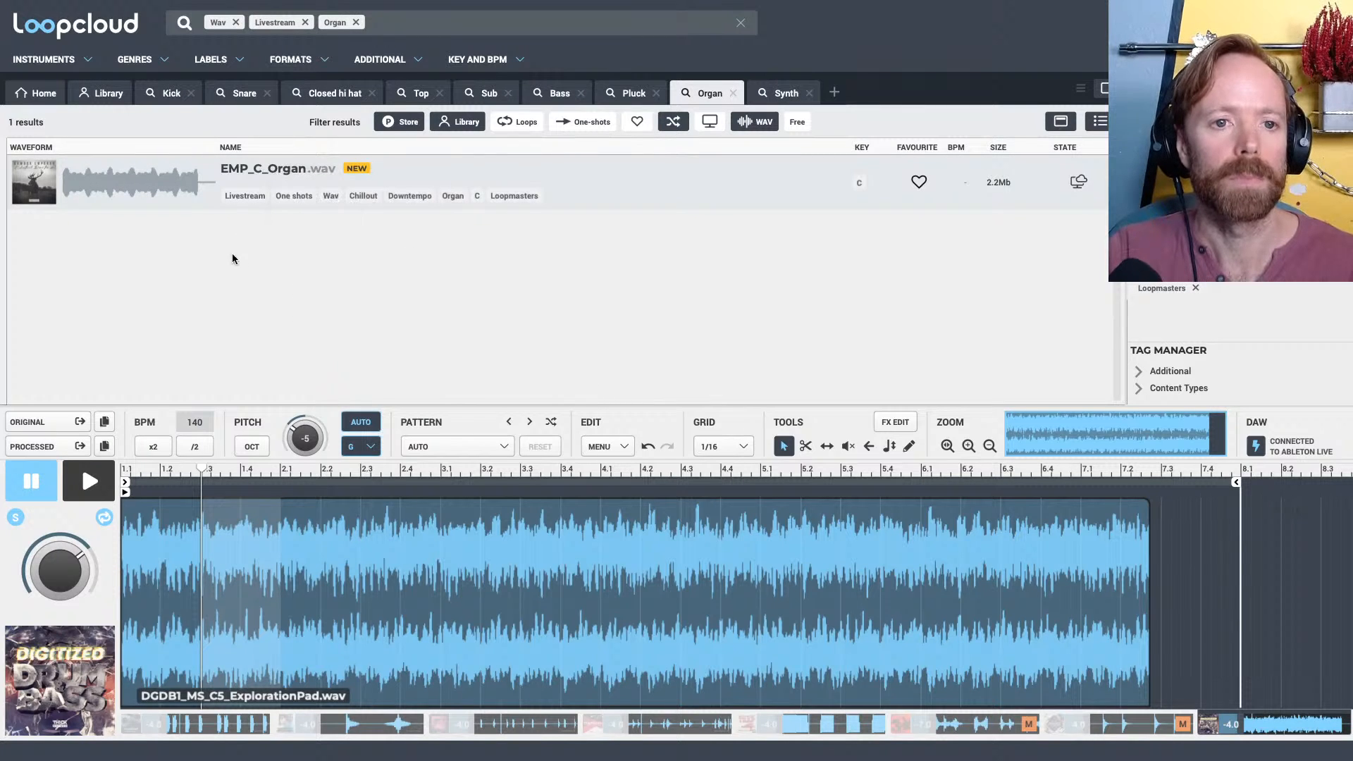
pyautogui.click(356, 22)
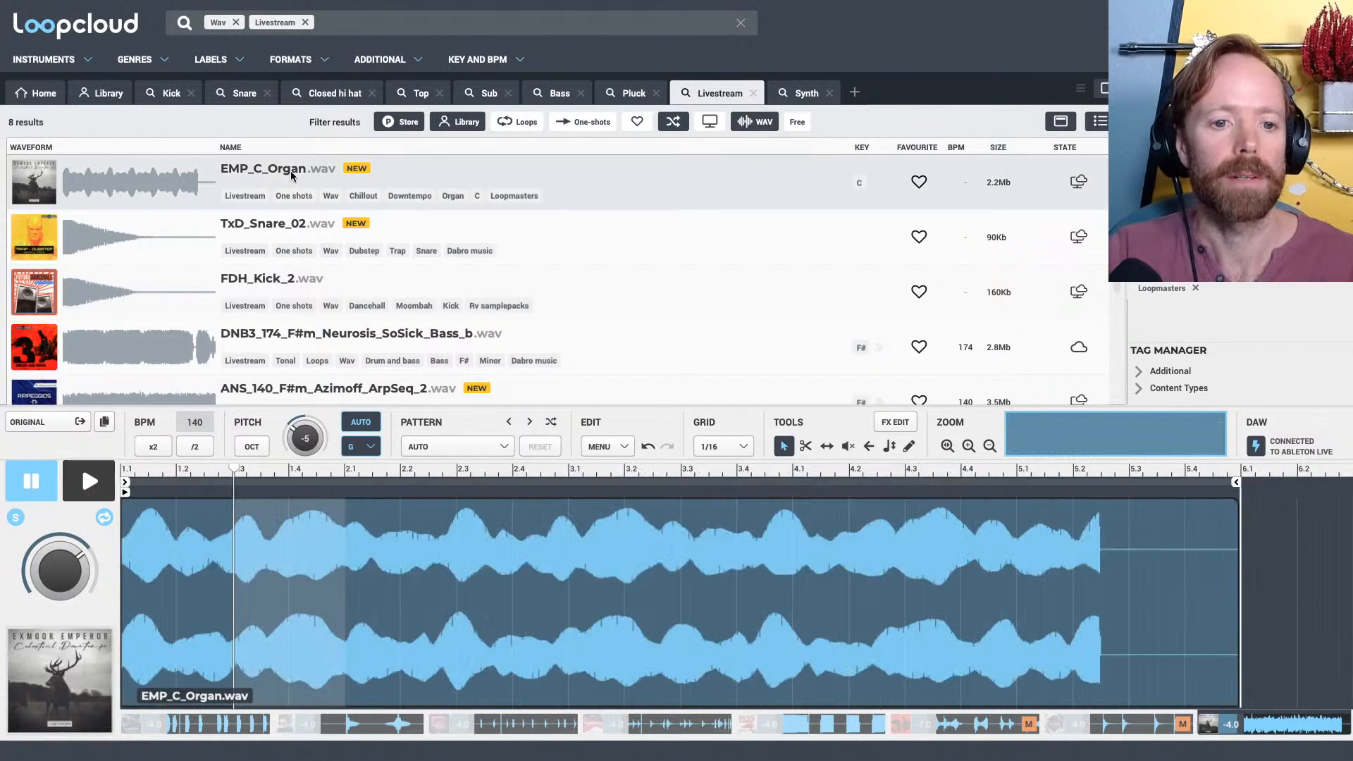
pyautogui.press('space')
pyautogui.press('space')
# Try placing the original EMP_C_Organ sample on audio track 3 in Ableton Live, and delete the clip
pyautogui.press('super+Tab')
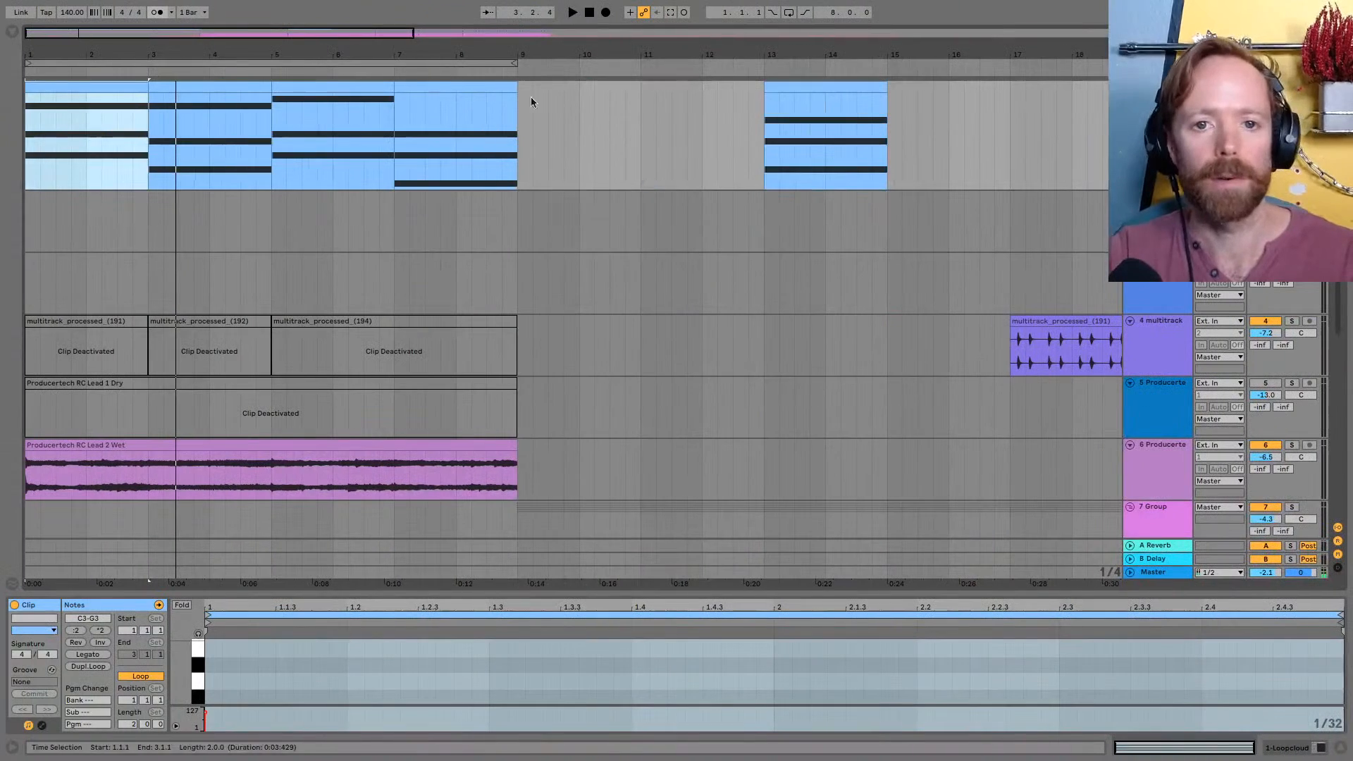
pyautogui.click(1158, 86)
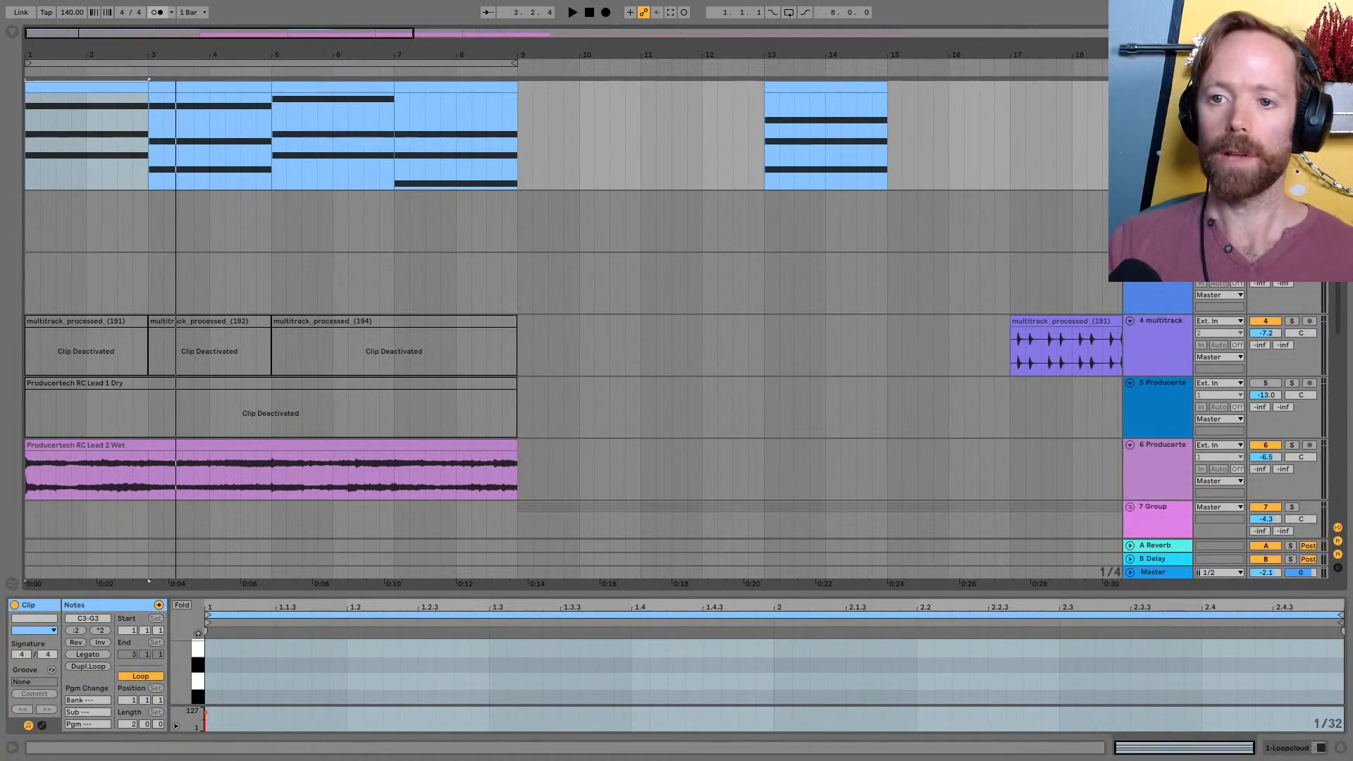
pyautogui.doubleClick(1157, 196)
pyautogui.press('super+Tab')
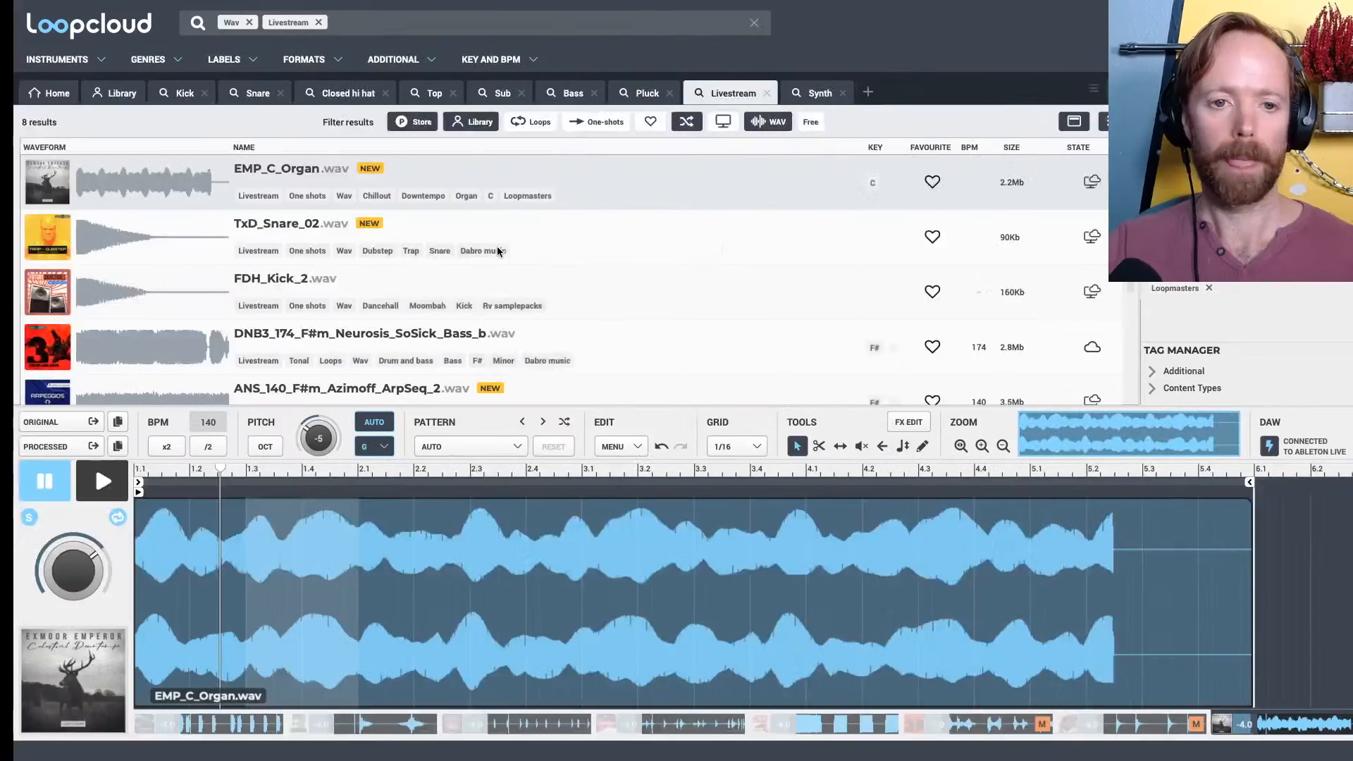
pyautogui.moveTo(32, 421); pyautogui.dragTo(523, 287)
pyautogui.hotkey('ctrl', 'Left')
pyautogui.hotkey('ctrl', 'Right')
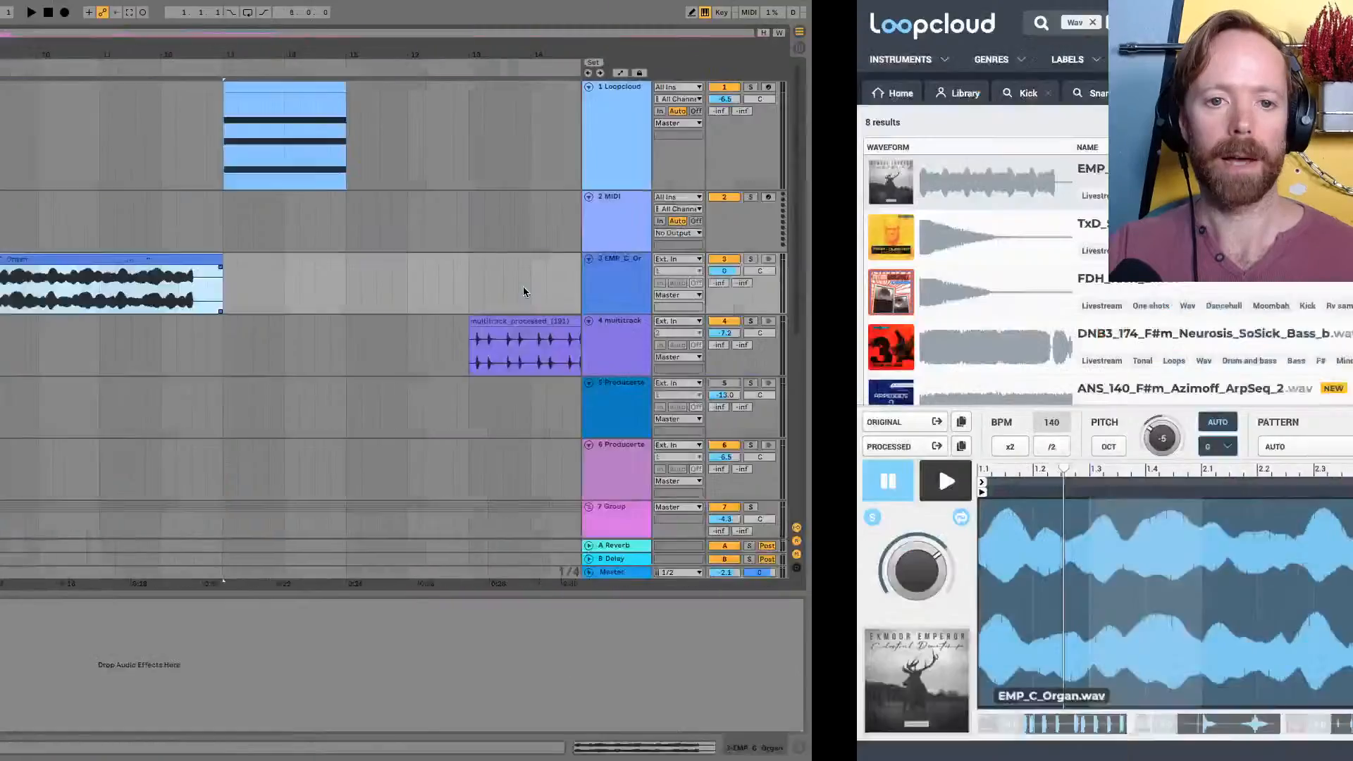
pyautogui.hotkey('ctrl', 'Left')
pyautogui.press('Delete')
# Load Loopcloud's processed version of EMP_C_Organ.wav as a sampler instrument on Ableton Live's track 2 MIDI
pyautogui.hotkey('ctrl', 'Right')
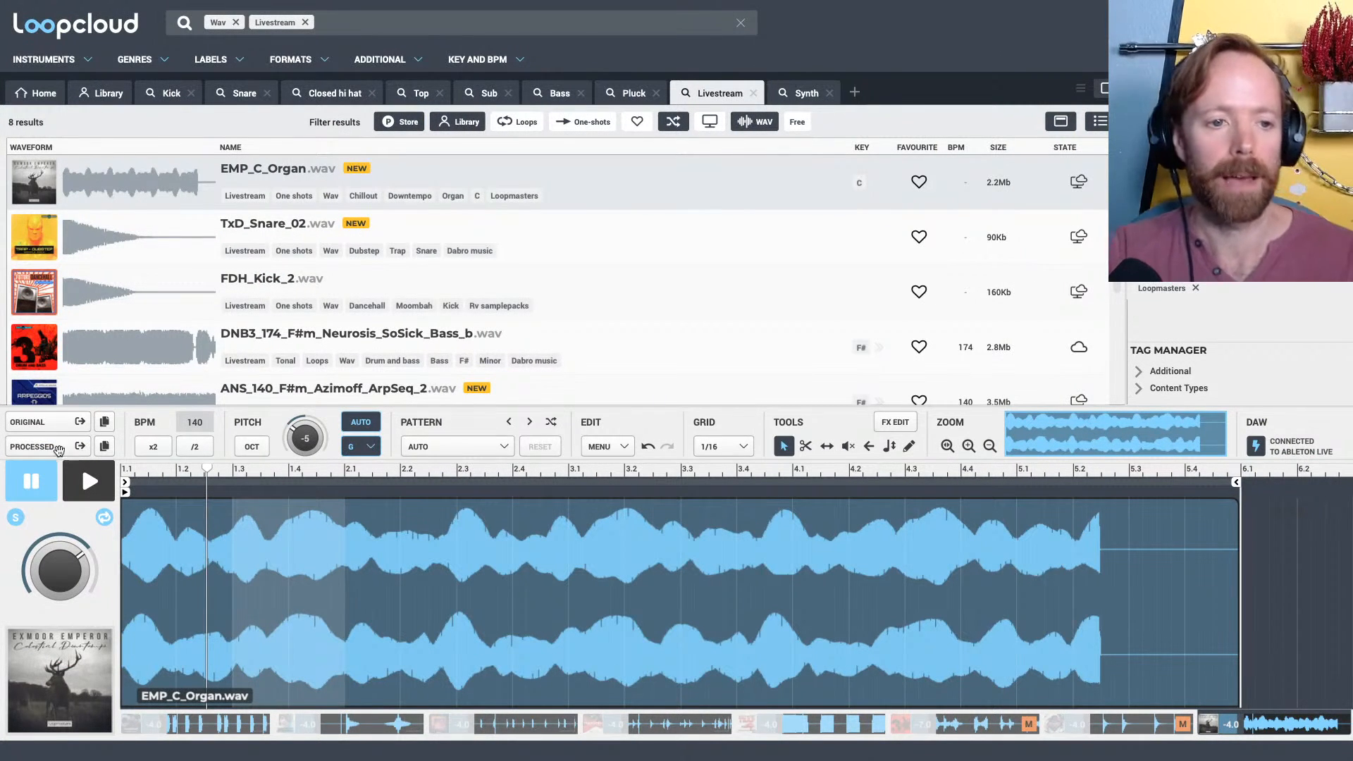
pyautogui.hotkey('ctrl', 'Left')
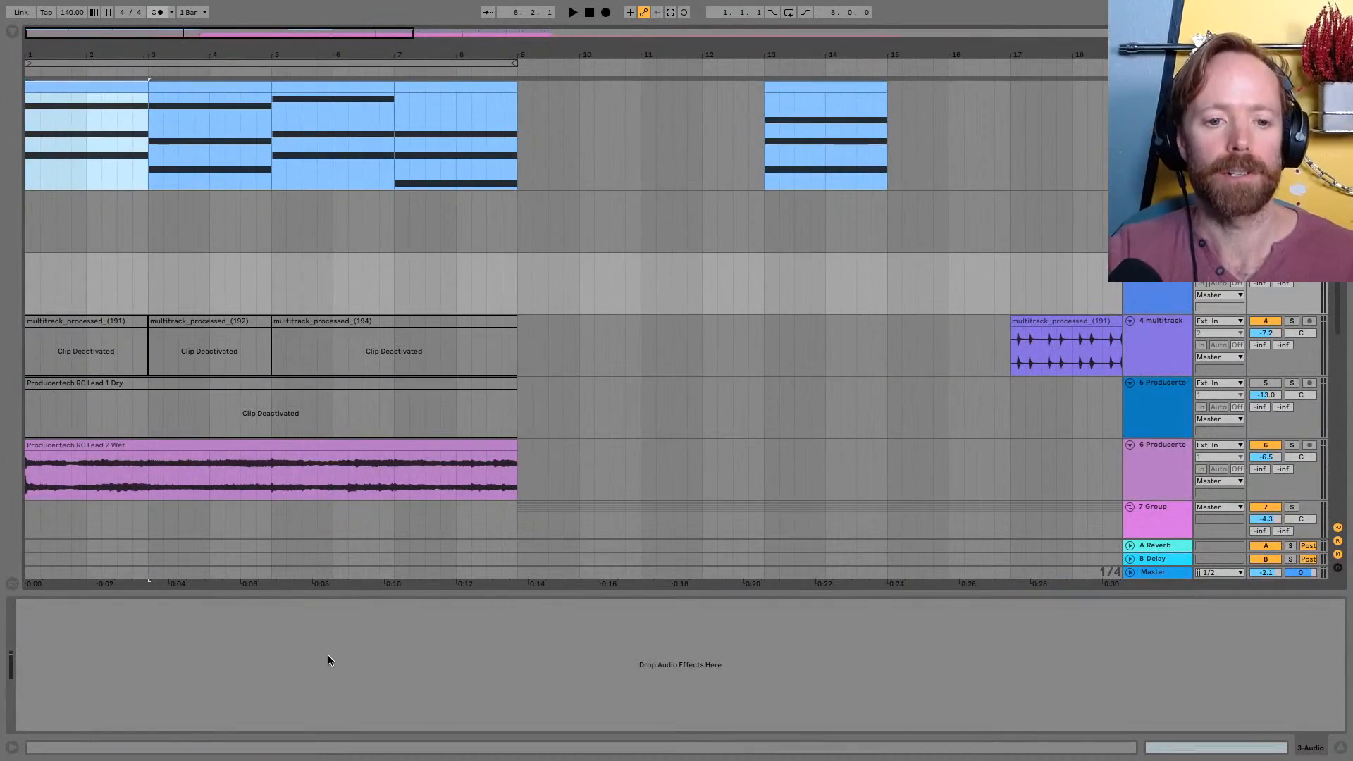
pyautogui.hotkey('ctrl', 'Right')
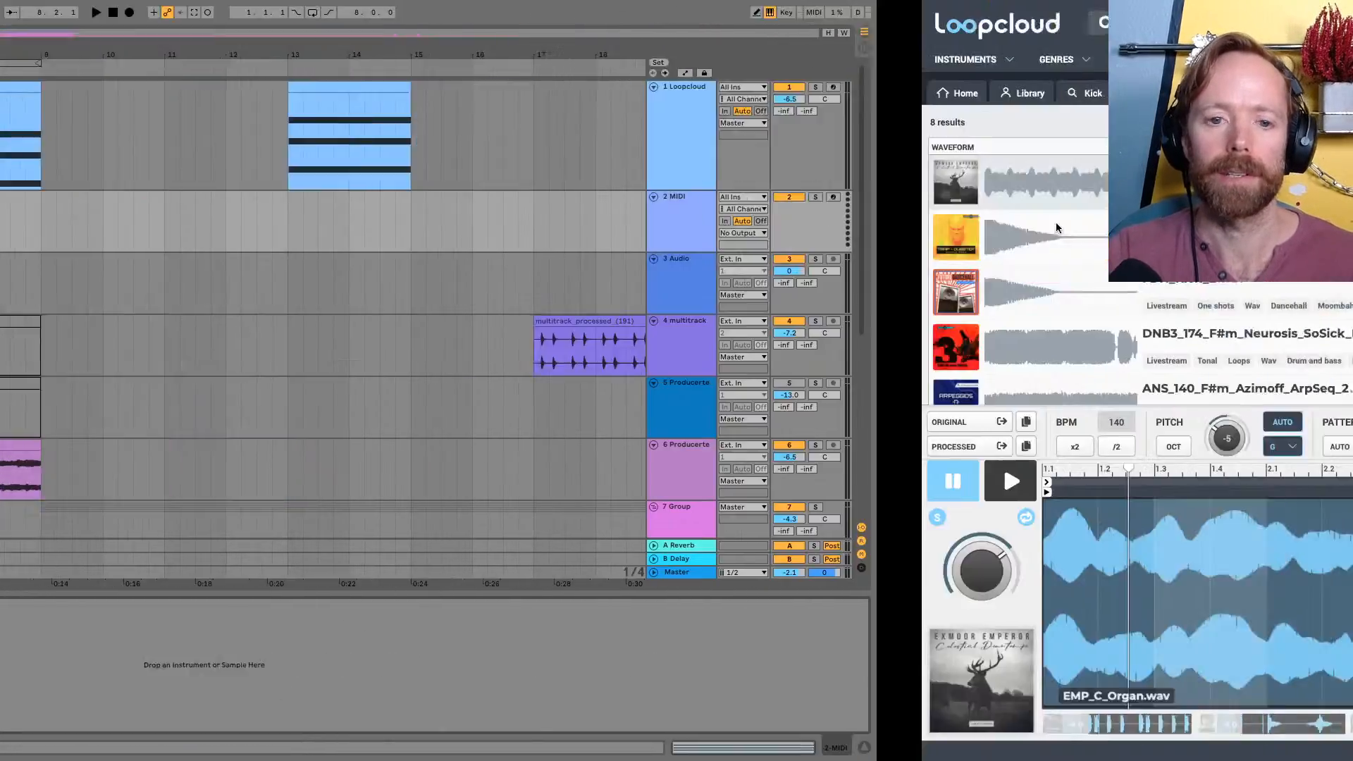
pyautogui.hotkey('ctrl', 'Left')
pyautogui.moveTo(49, 446); pyautogui.dragTo(331, 647)
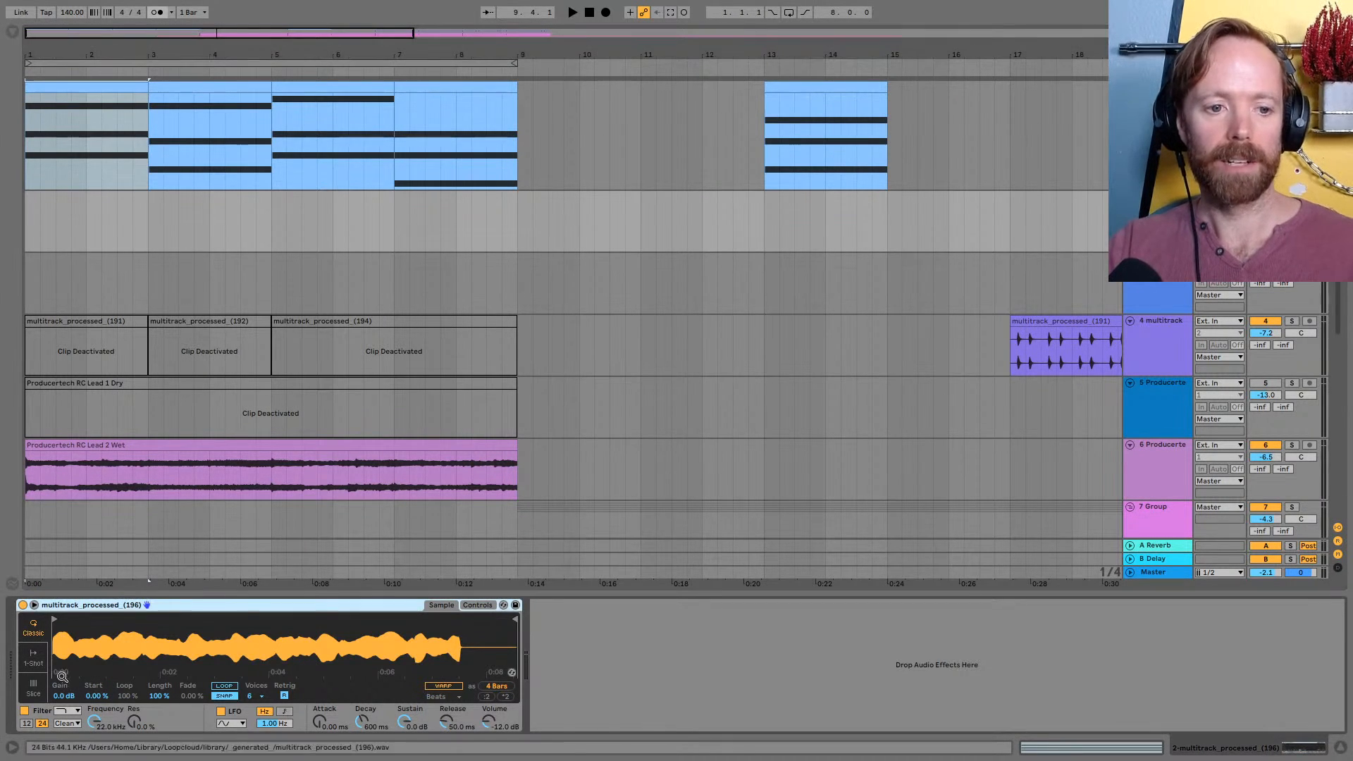
# Move the four chord clips from track 1 Loopcloud to track 2 at bar 1 and play them through the organ sampler
pyautogui.click(116, 88)
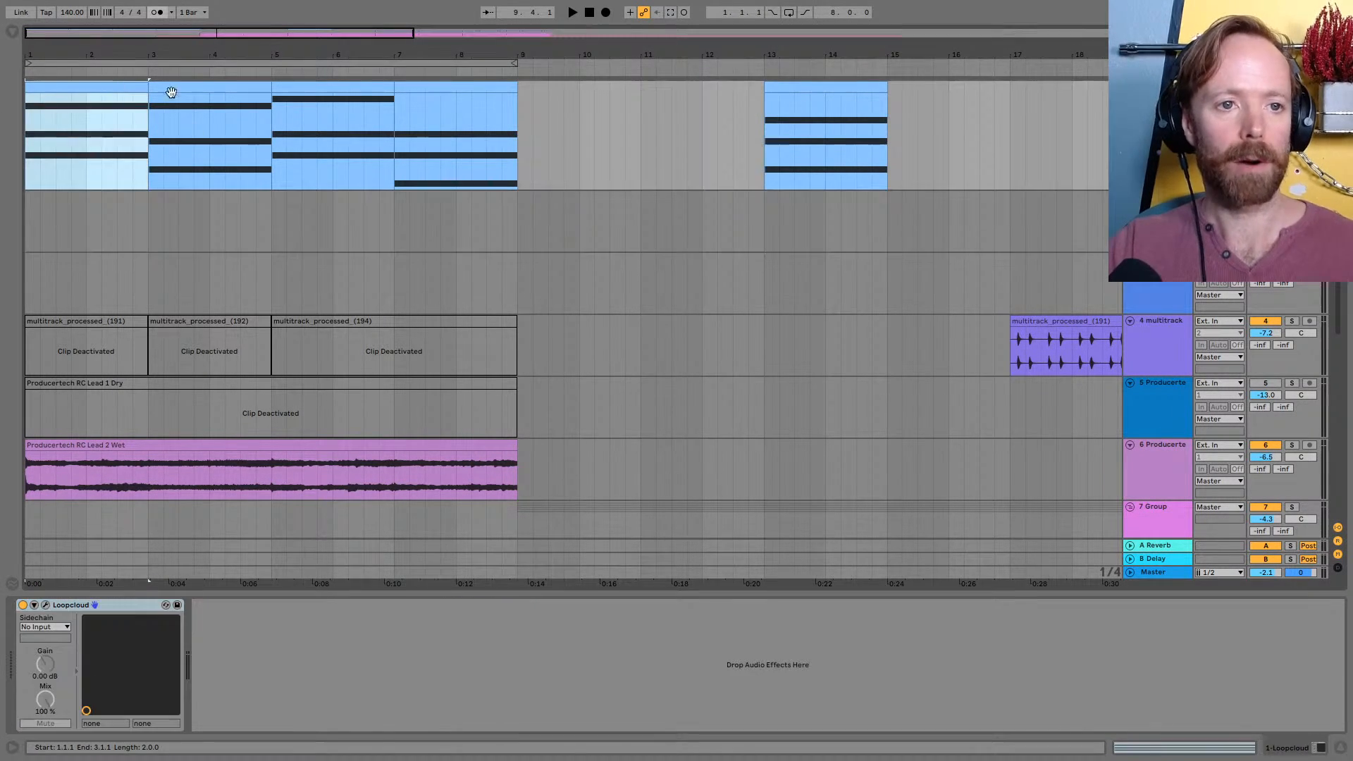
pyautogui.keyDown('shift'); pyautogui.click(444, 85); pyautogui.keyUp('shift')
pyautogui.moveTo(82, 87); pyautogui.dragTo(92, 211)
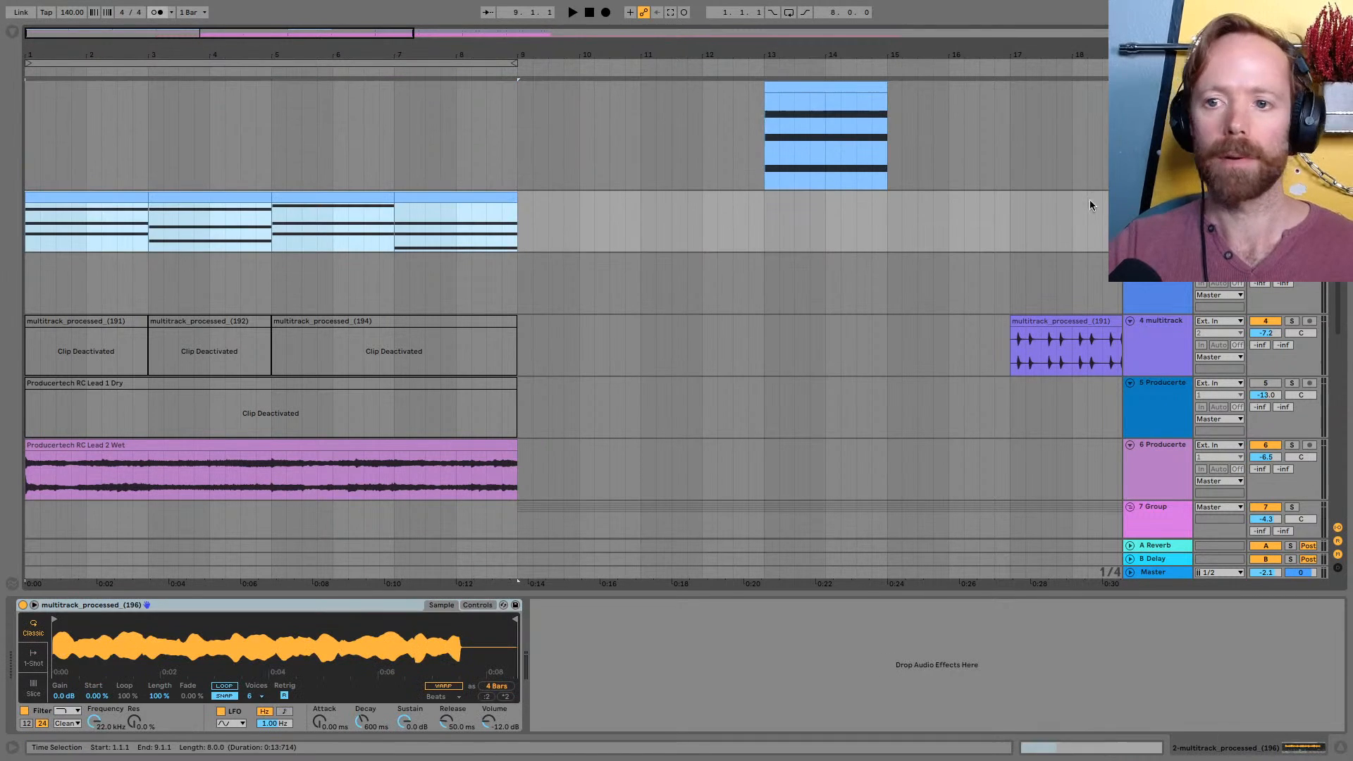
pyautogui.press('space')
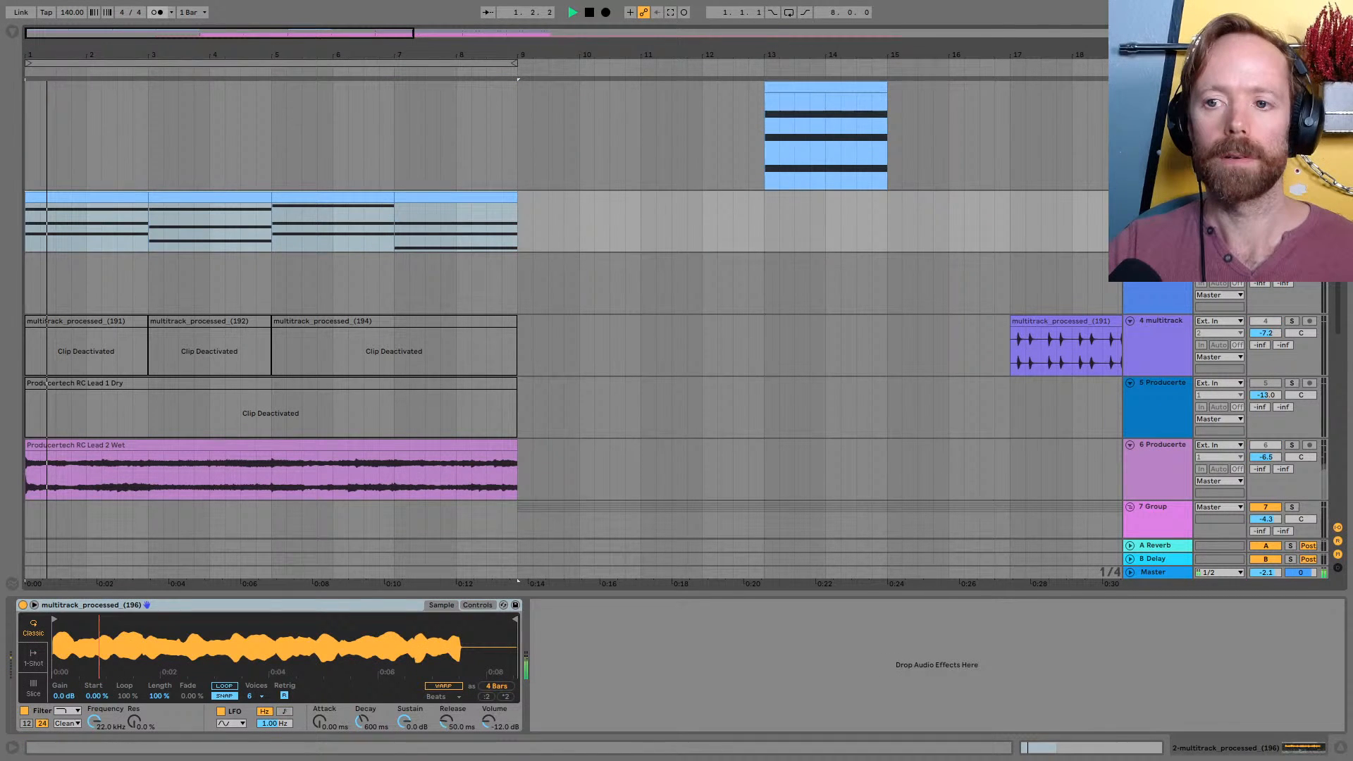
pyautogui.press('space')
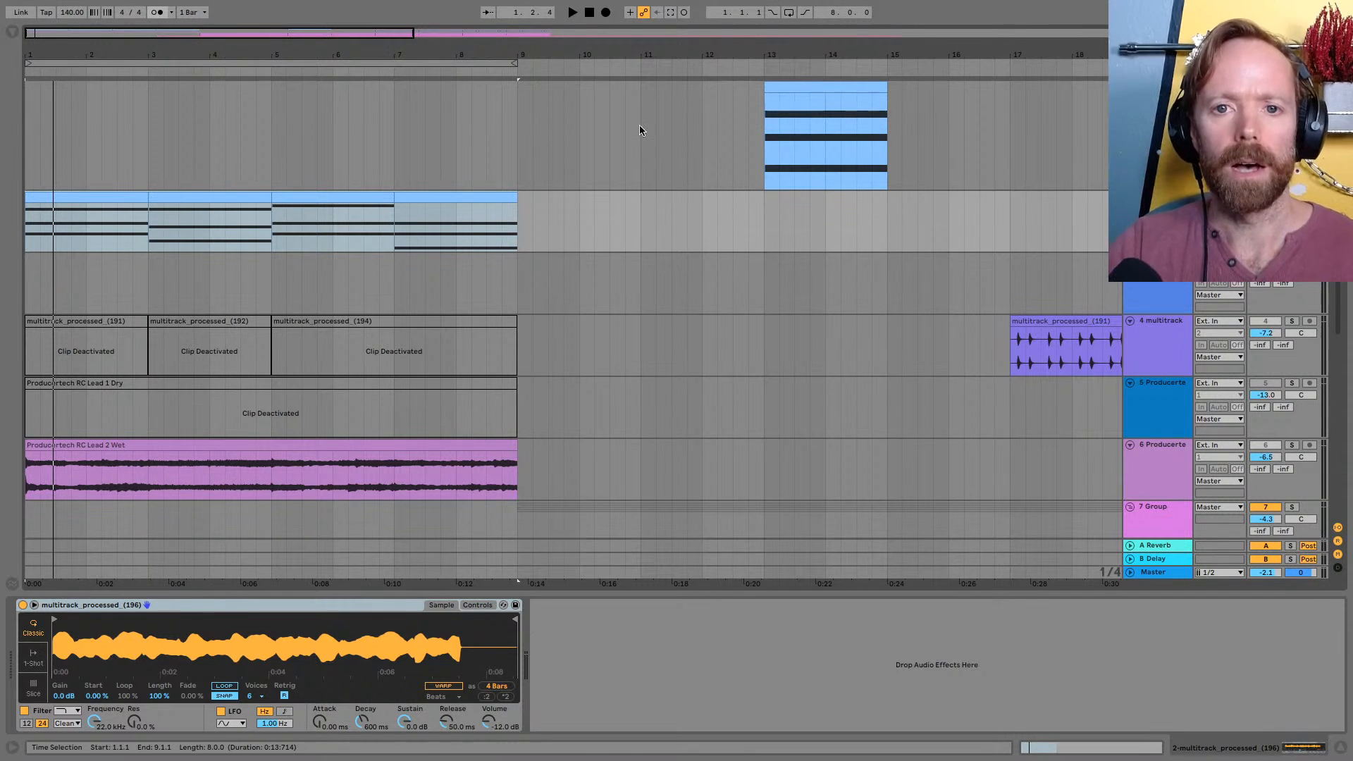
# Reactivate the view of the chord clips on track 2, enlarge the track and open the first clip's notes
pyautogui.moveTo(520, 55); pyautogui.dragTo(521, 46)
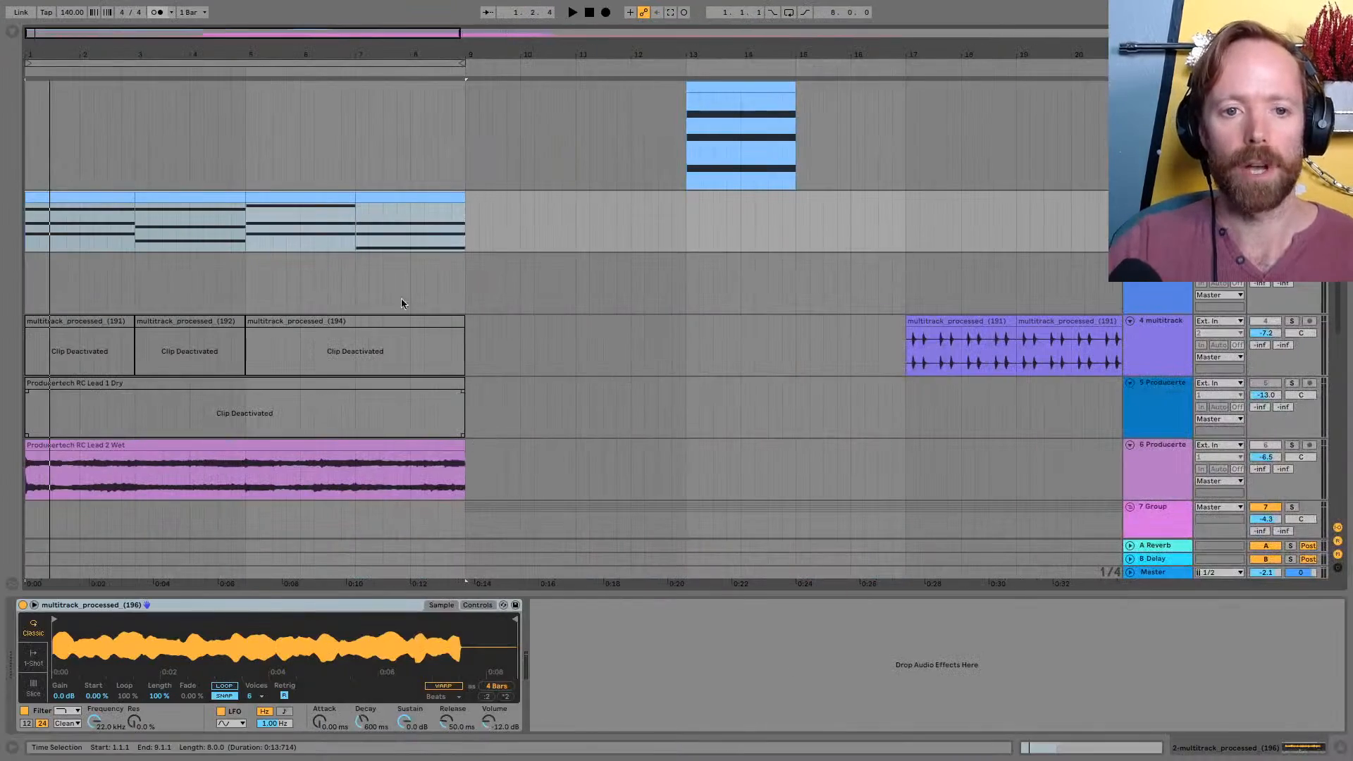
pyautogui.click(408, 199)
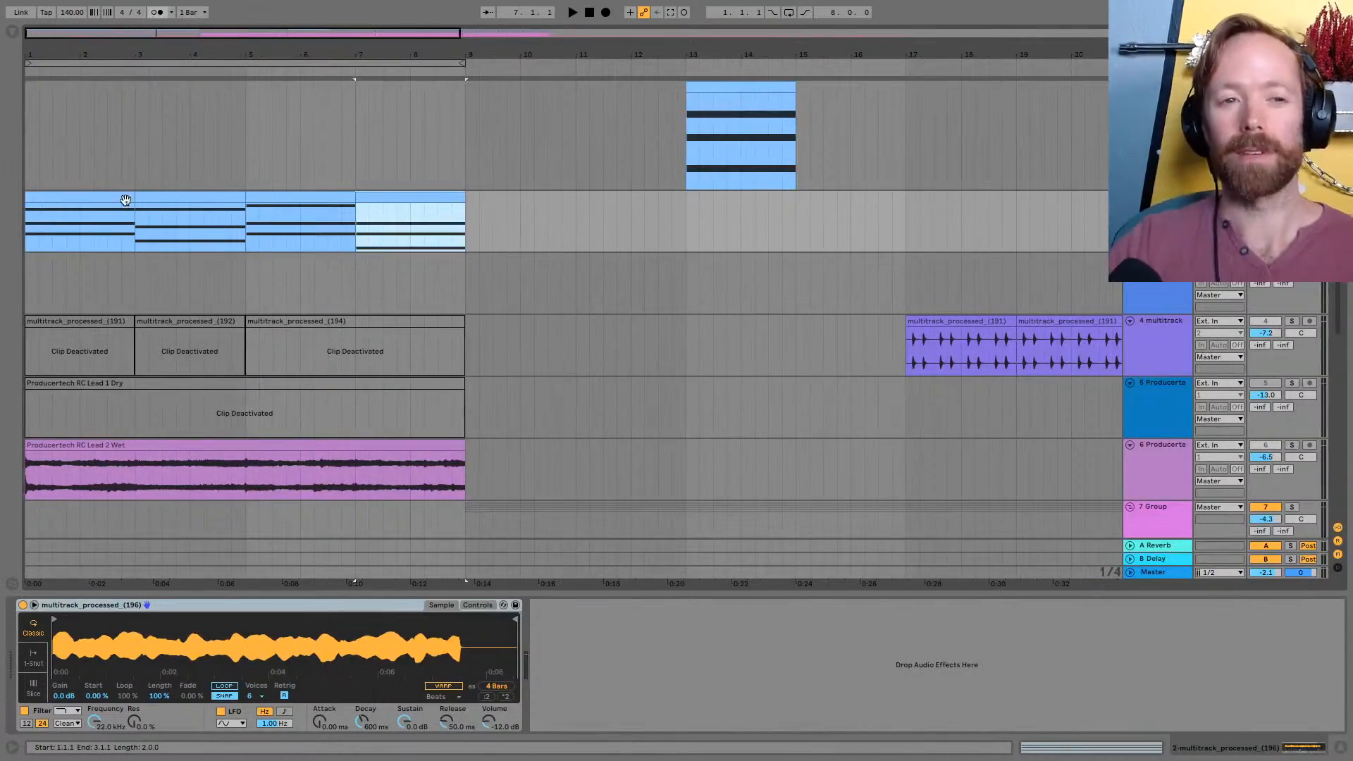
pyautogui.click(125, 200)
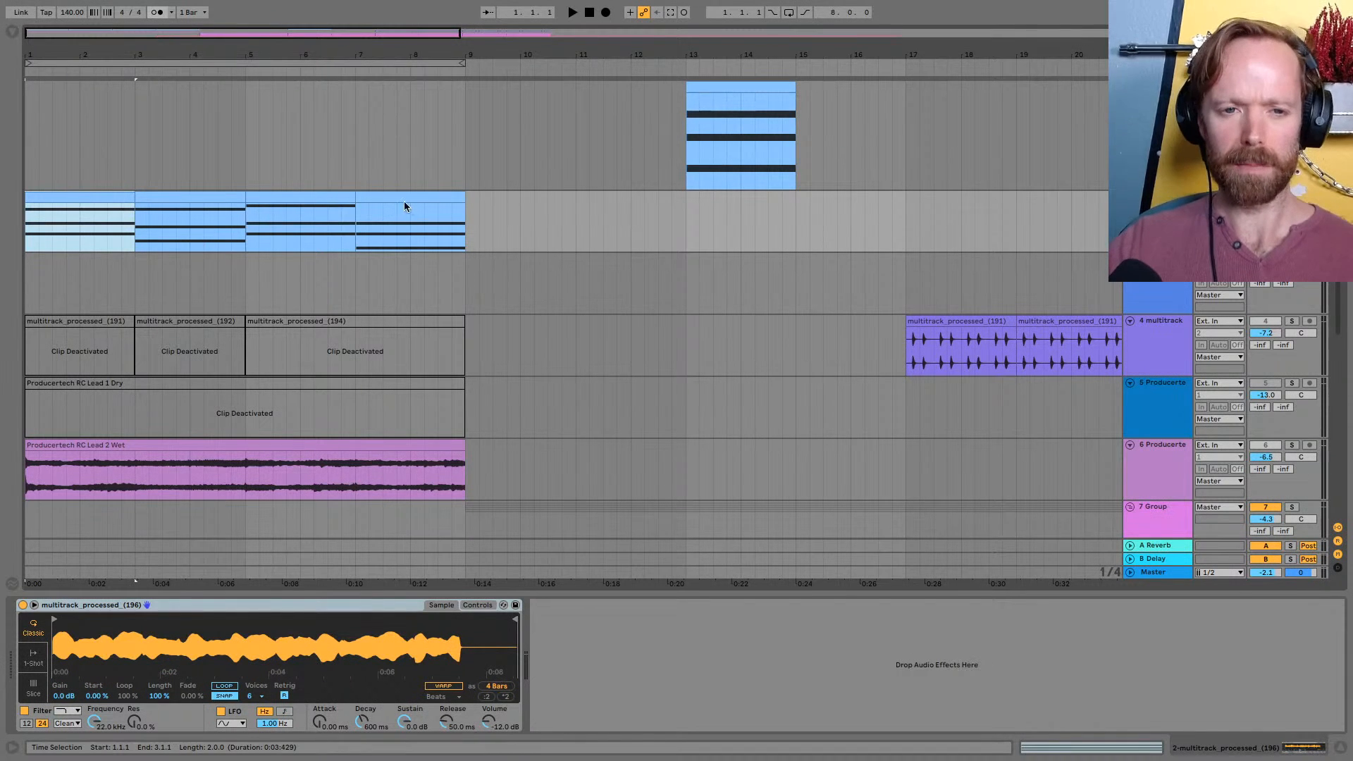
pyautogui.moveTo(1177, 252); pyautogui.dragTo(1177, 324)
pyautogui.doubleClick(104, 197)
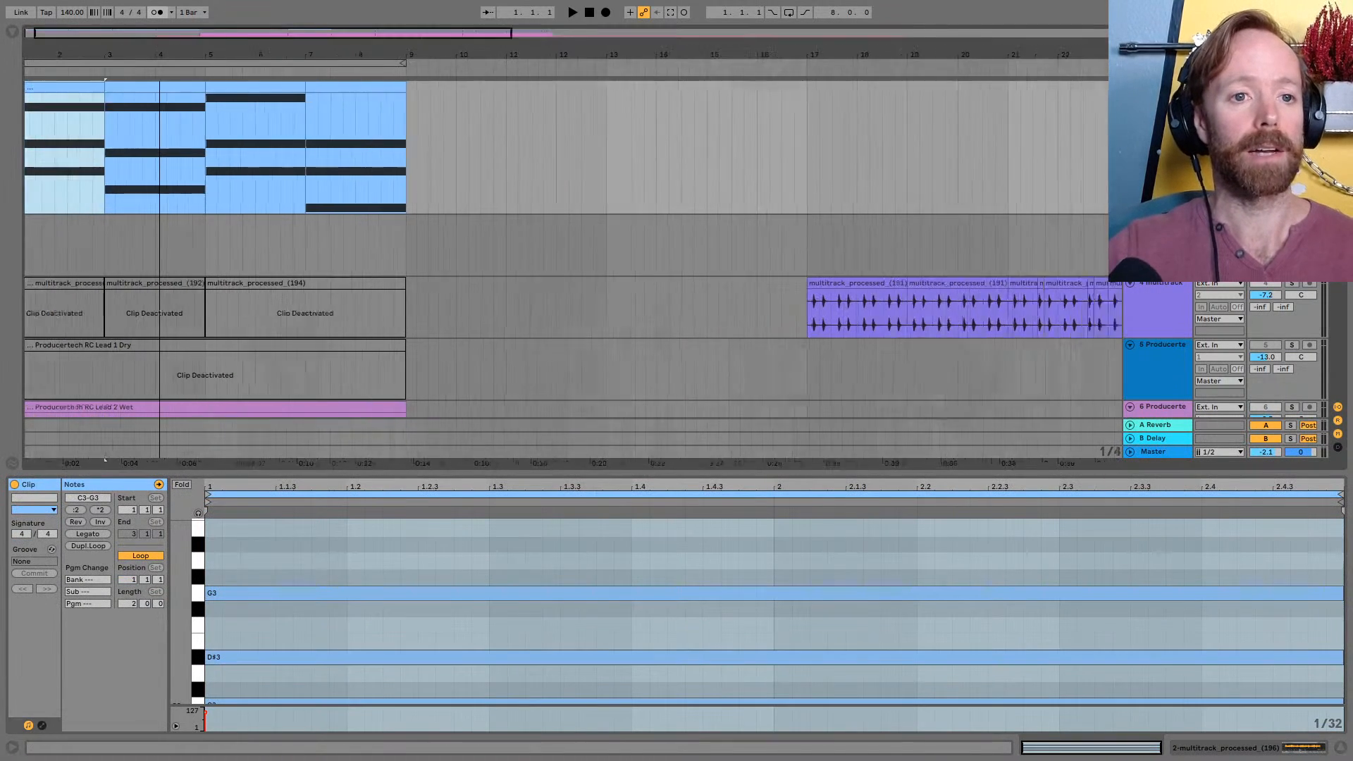
# Reduce track 2's height, hide the clip's note view and look over the full arrangement down to the Analog track
pyautogui.moveTo(160, 54); pyautogui.dragTo(374, 83)
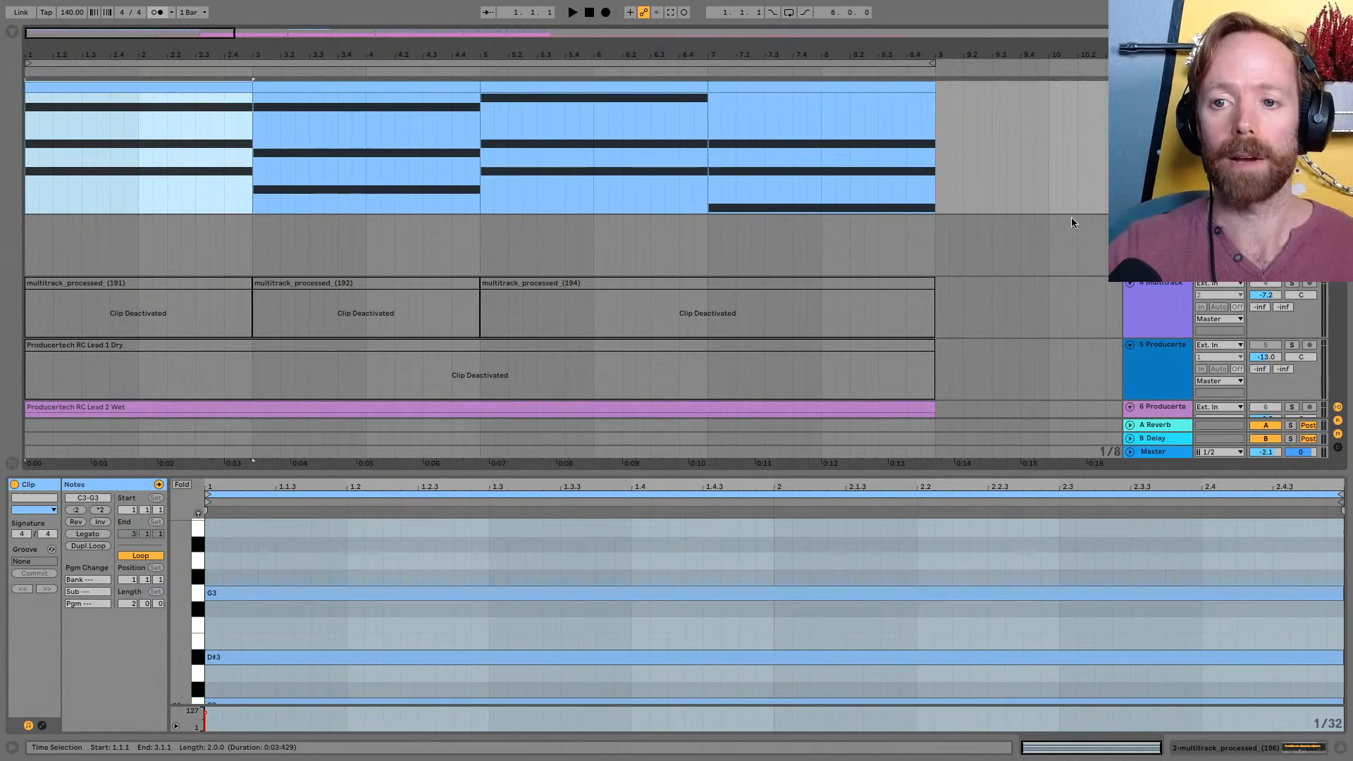
pyautogui.moveTo(1159, 214); pyautogui.dragTo(1159, 167)
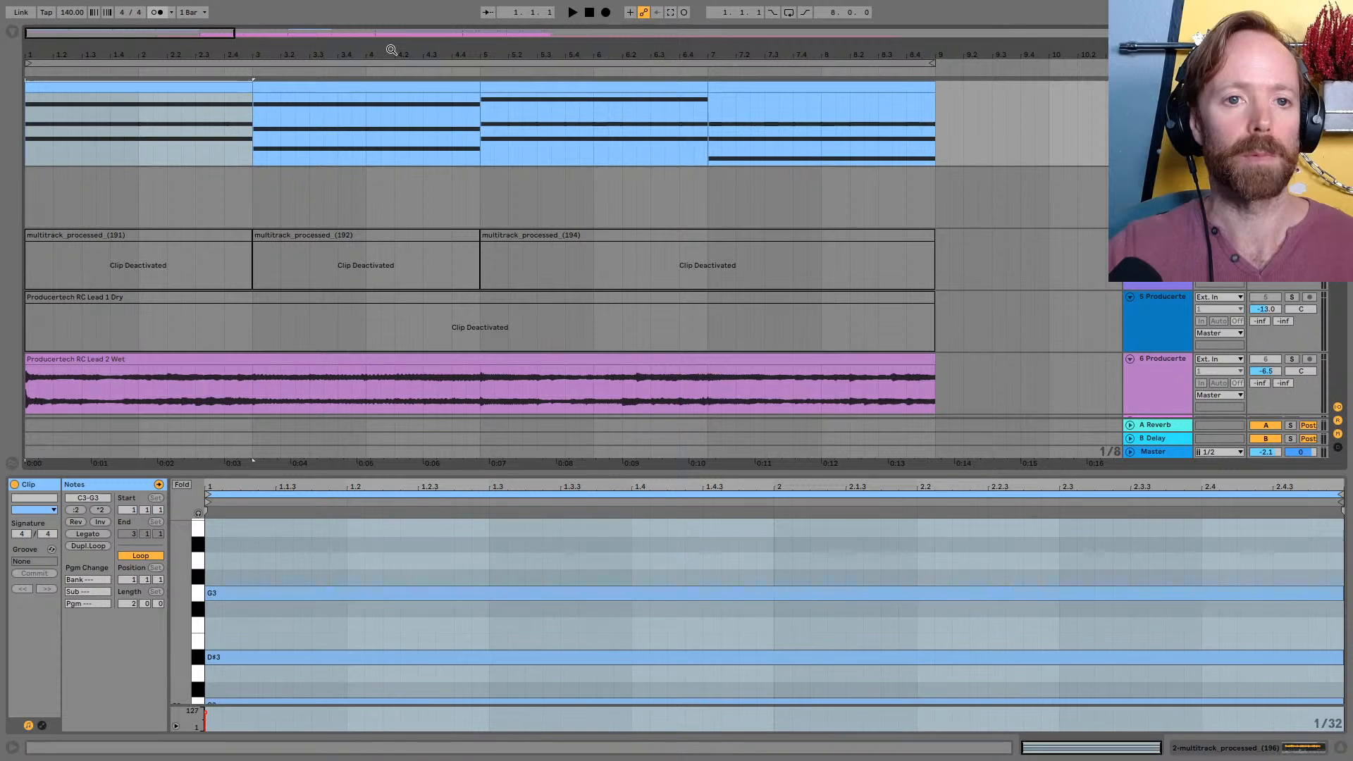
pyautogui.moveTo(391, 50); pyautogui.dragTo(390, 29)
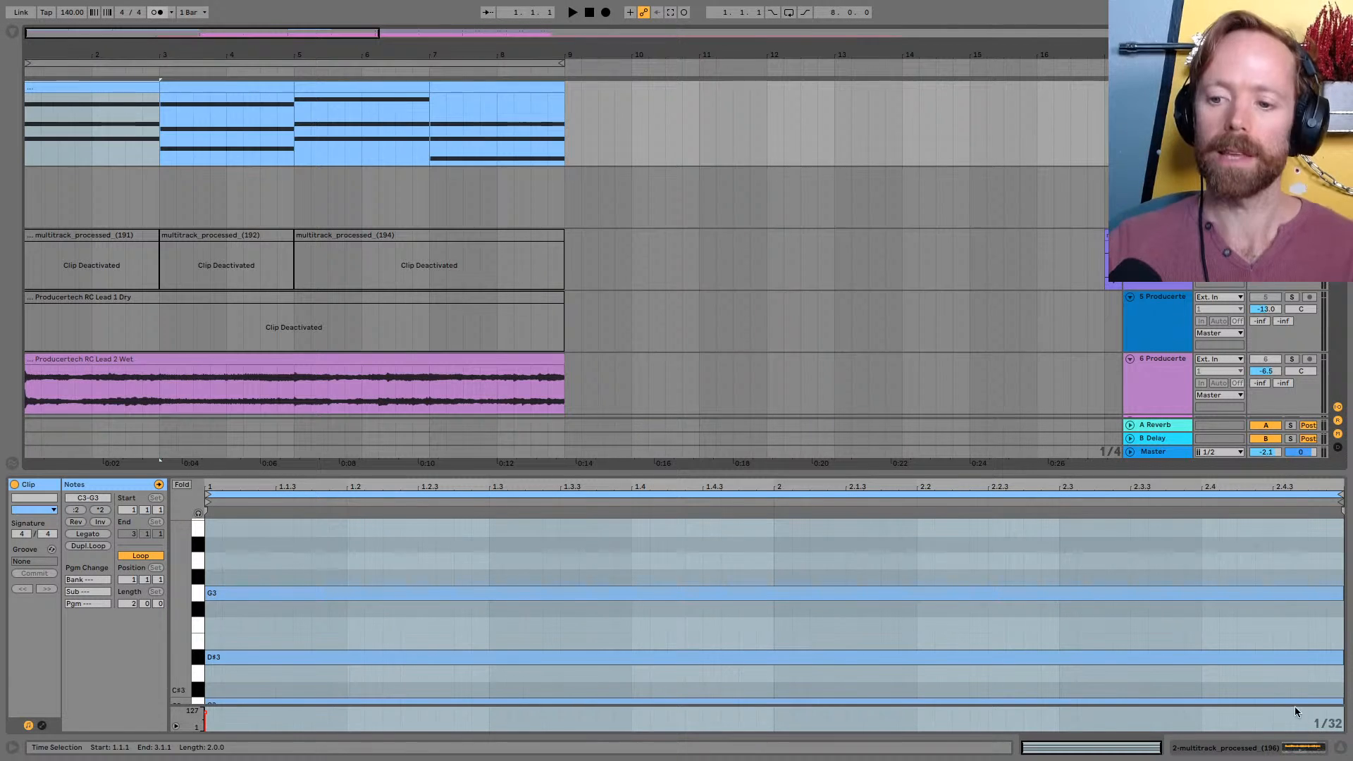
pyautogui.click(1340, 748)
pyautogui.moveTo(535, 51); pyautogui.dragTo(534, 27)
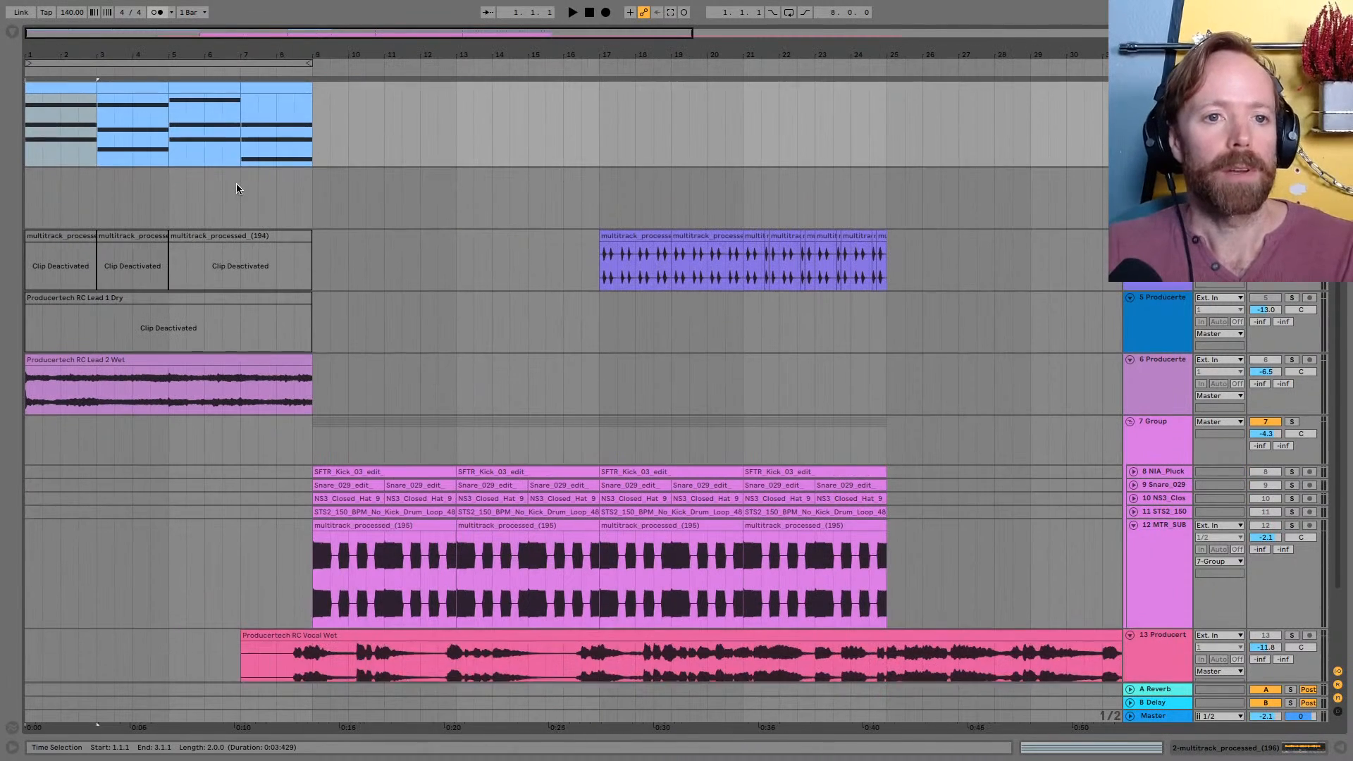
pyautogui.scroll(3, 237, 188)
pyautogui.scroll(-5, 237, 188)
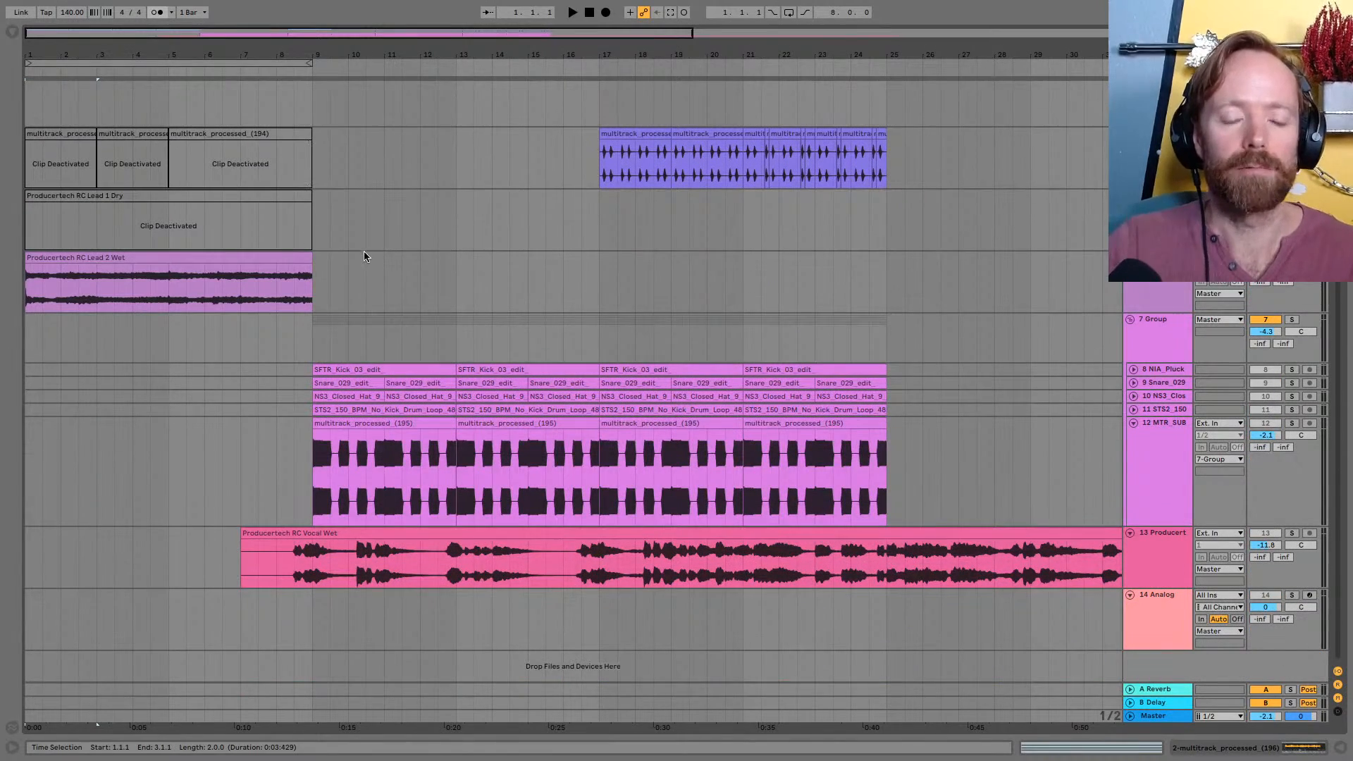
# Switch to Loopcloud and save the current session in Documents as AAA RUNTHROUGH
pyautogui.press('super+Tab')
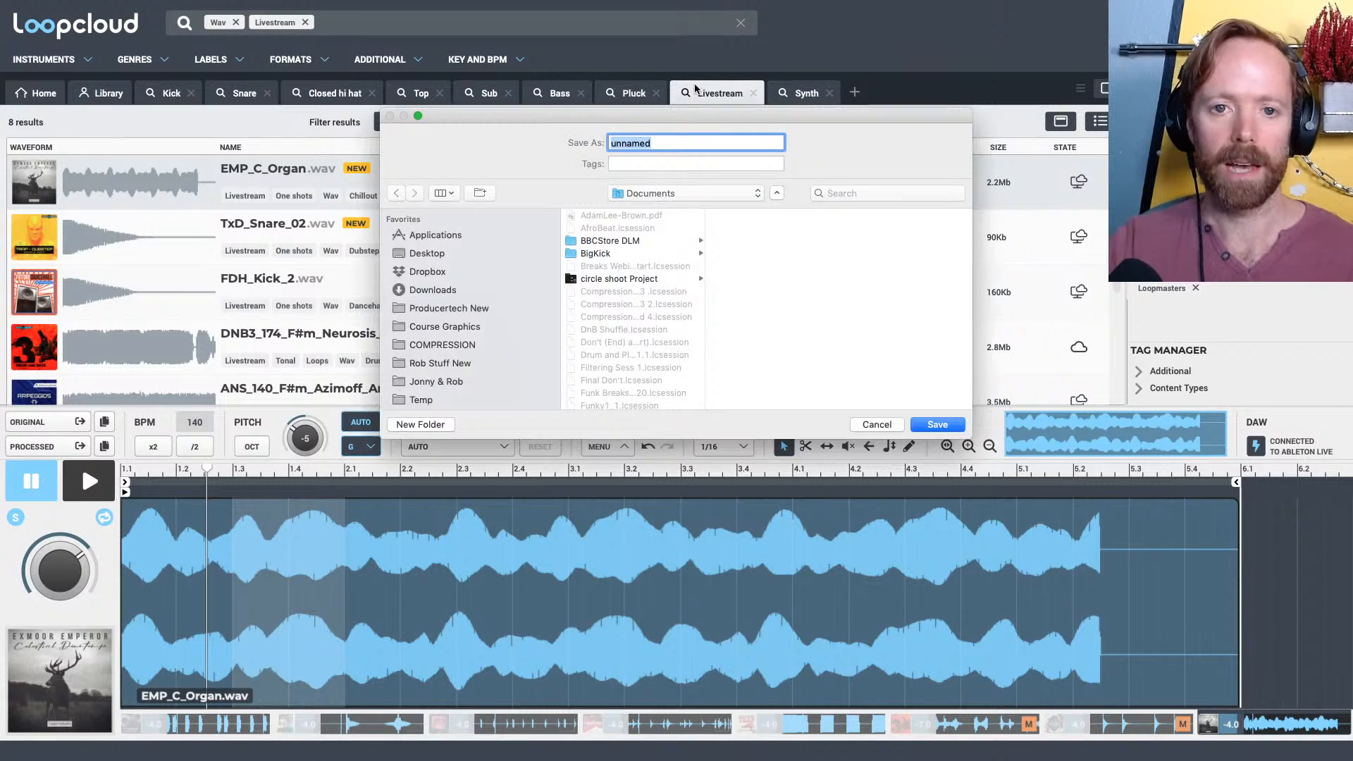
pyautogui.write('AAA')
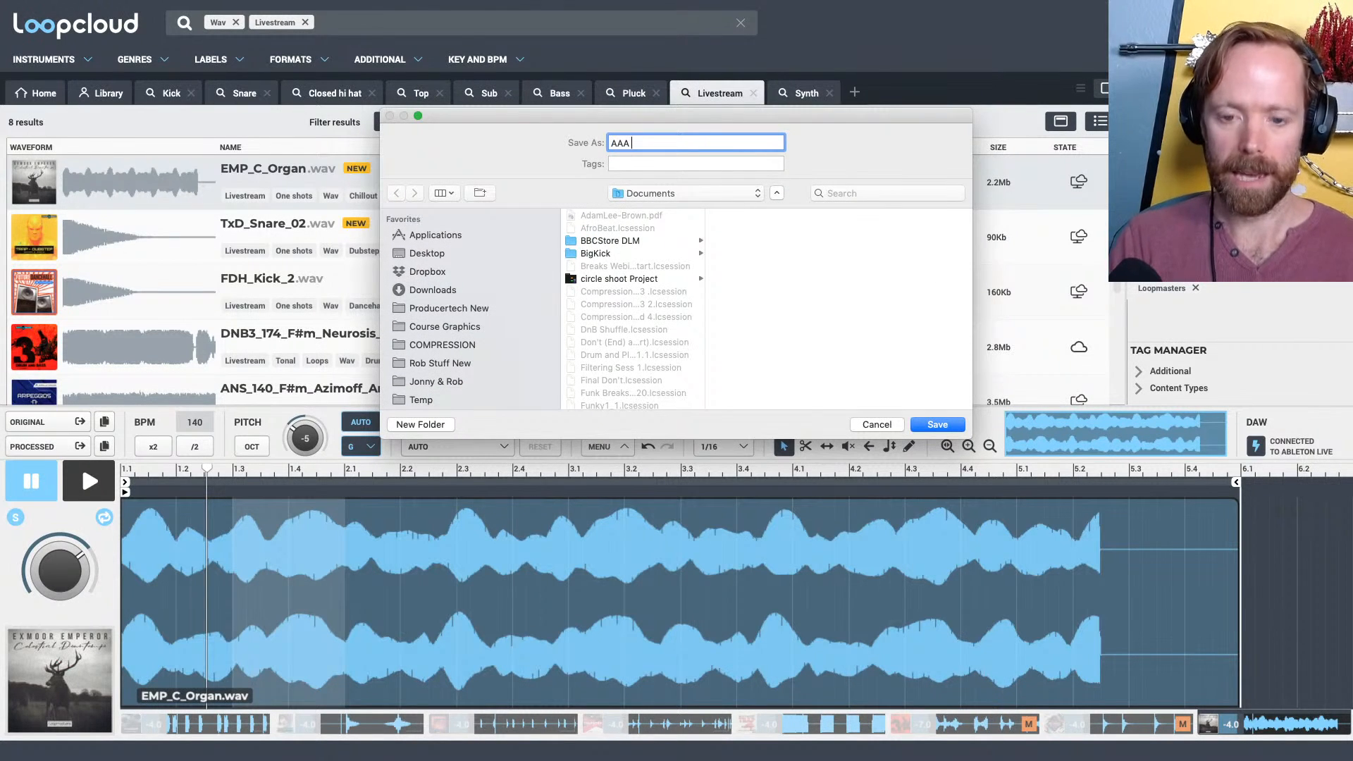
pyautogui.write(' RUNTH')
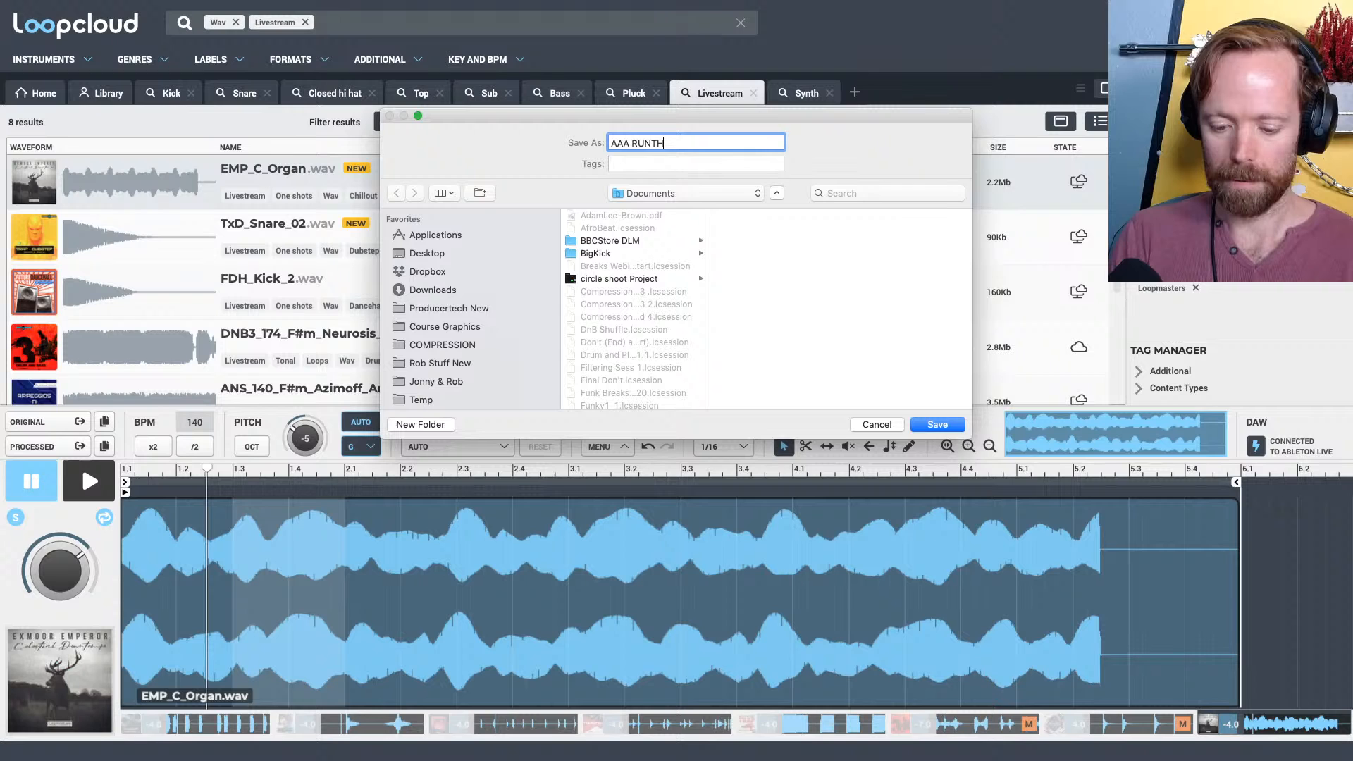
pyautogui.click(937, 425)
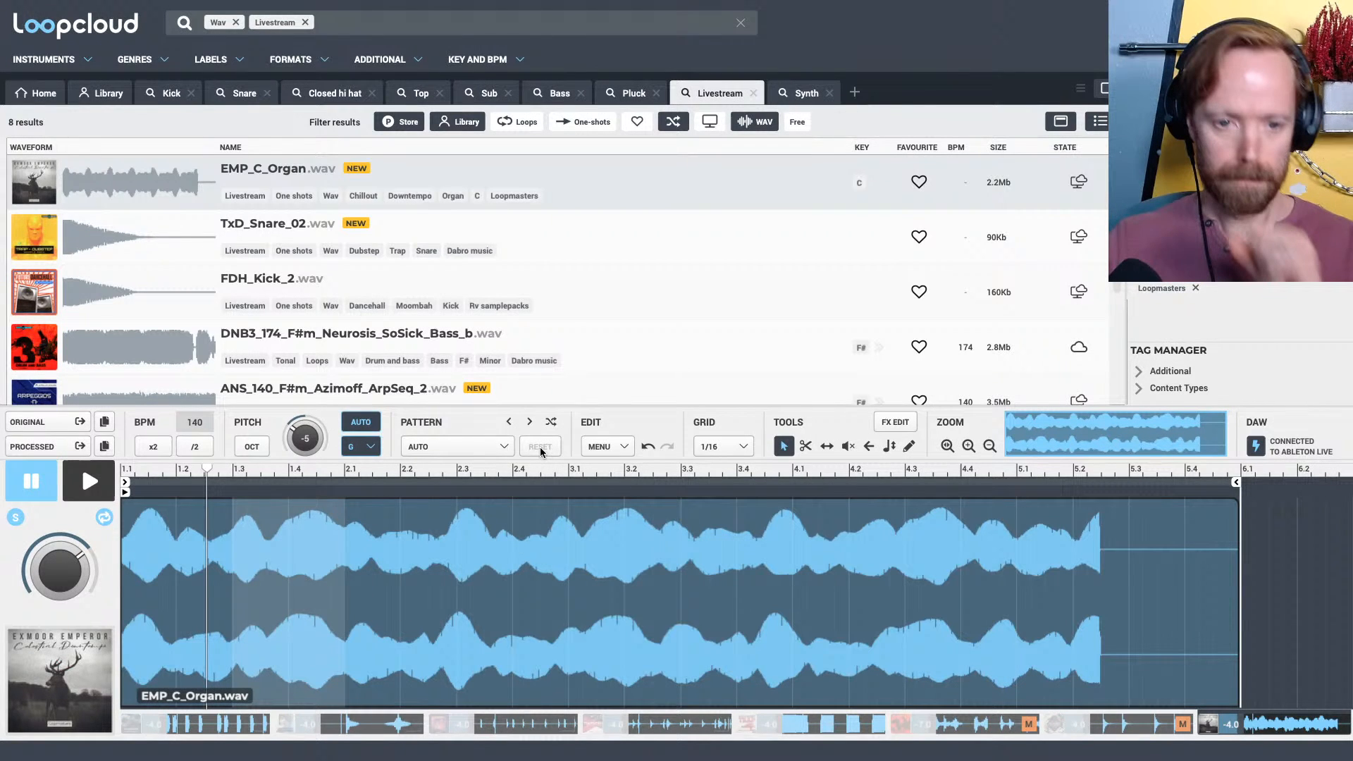
# Clear all Loopcloud tracks and reload the saved AAA RUNTHROUGH session from Documents
pyautogui.rightClick(200, 721)
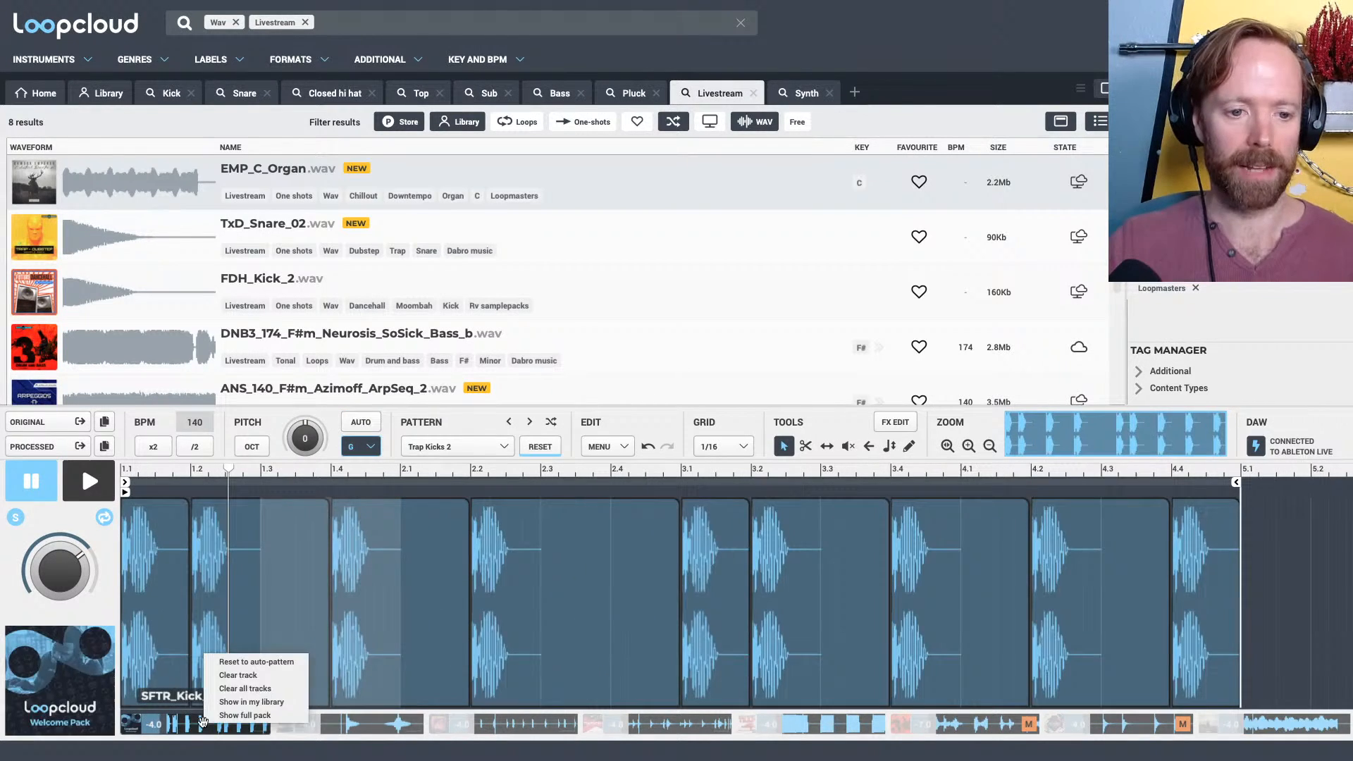
pyautogui.click(236, 692)
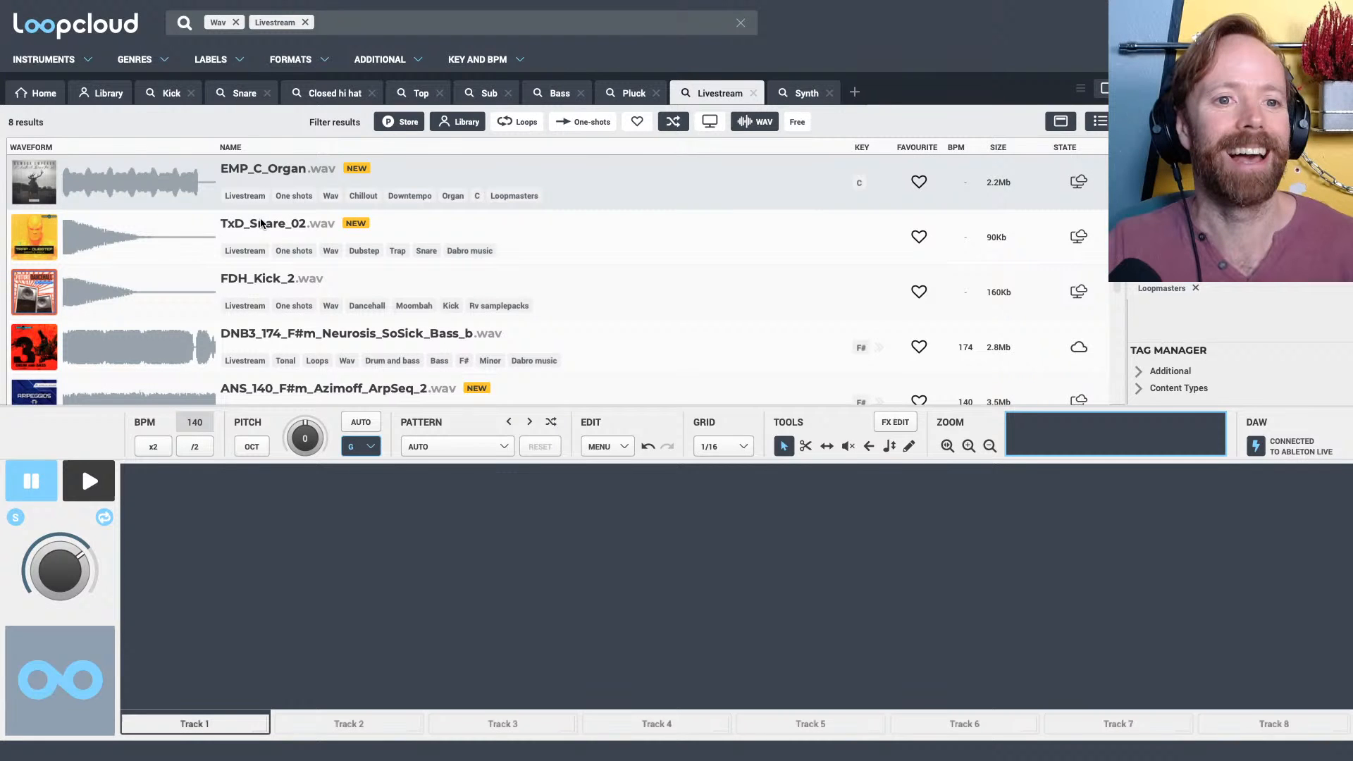
pyautogui.click(504, 447)
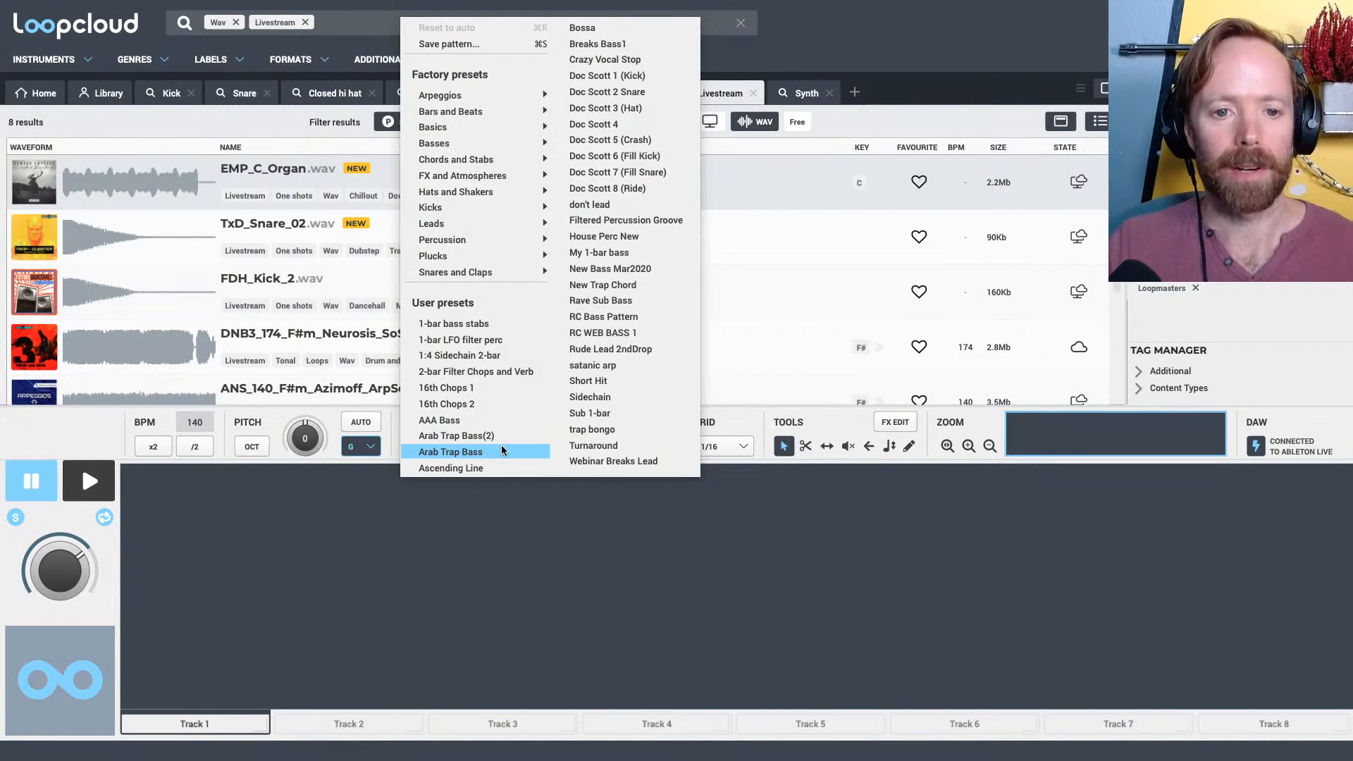
pyautogui.click(719, 413)
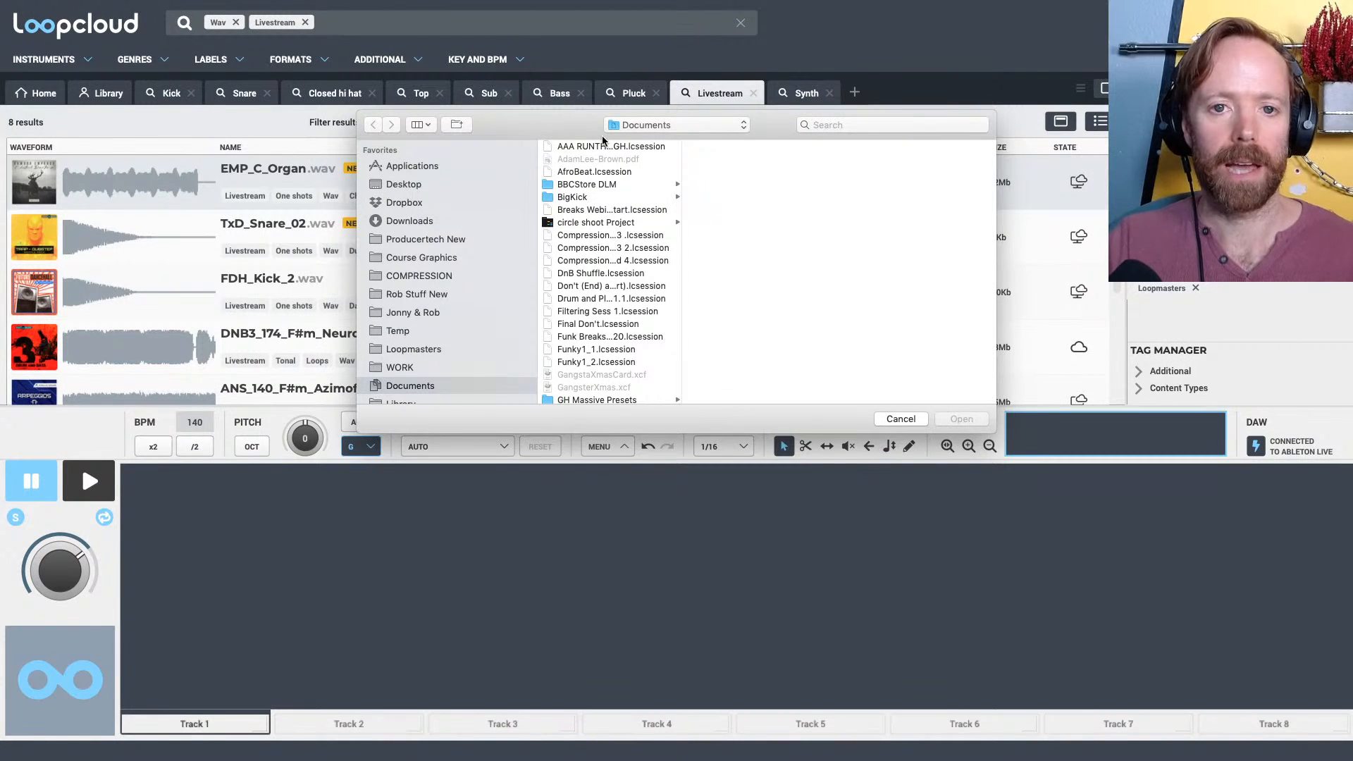
pyautogui.doubleClick(601, 146)
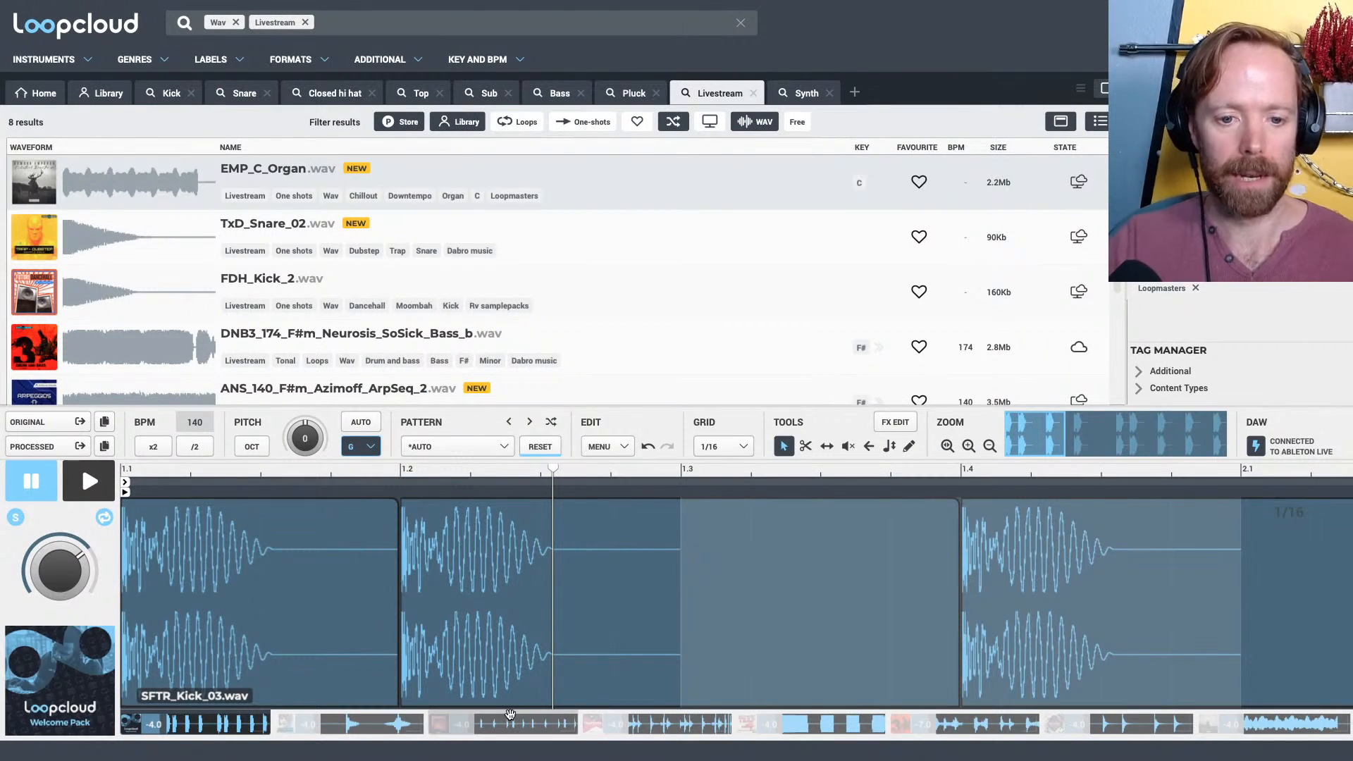
# Select the NIA_Pluck_Synth_2_A#1.wav track and reset it to its auto-pattern
pyautogui.click(770, 728)
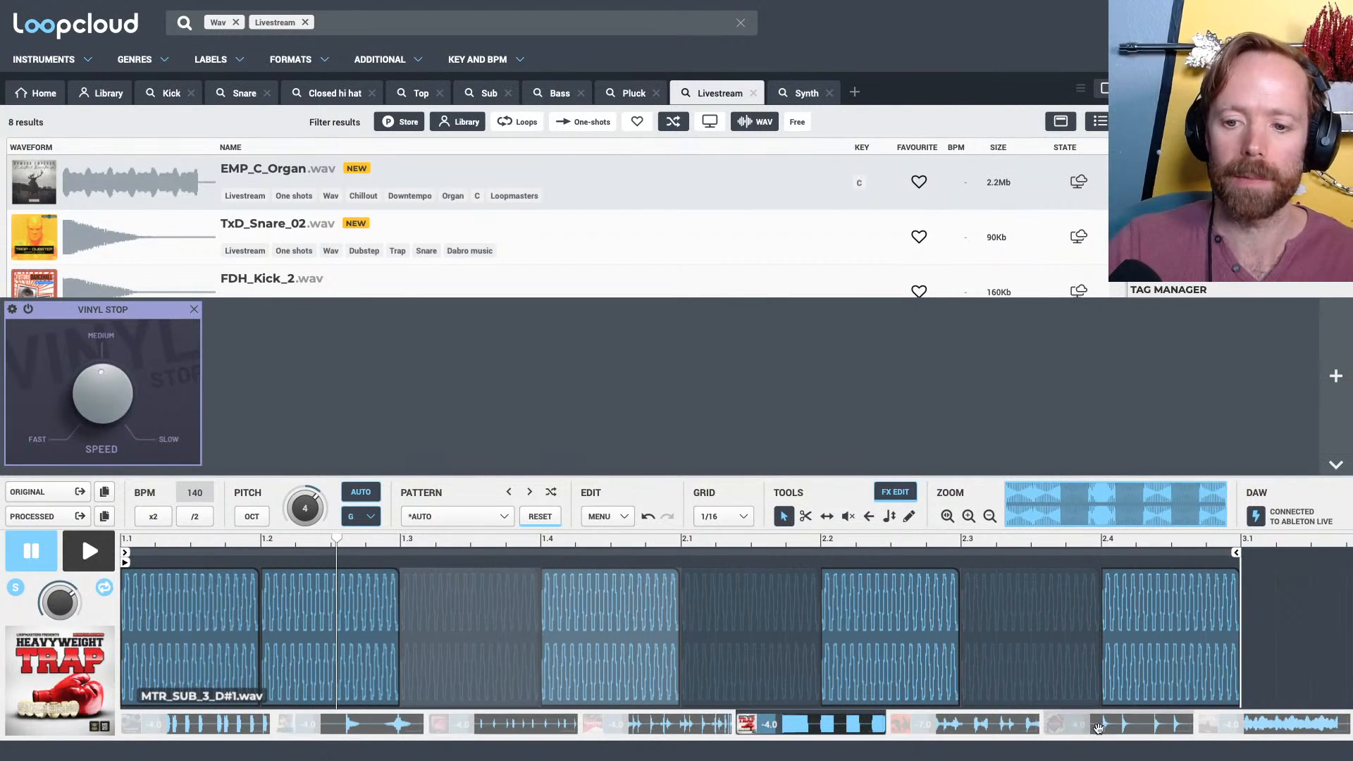
pyautogui.click(1128, 726)
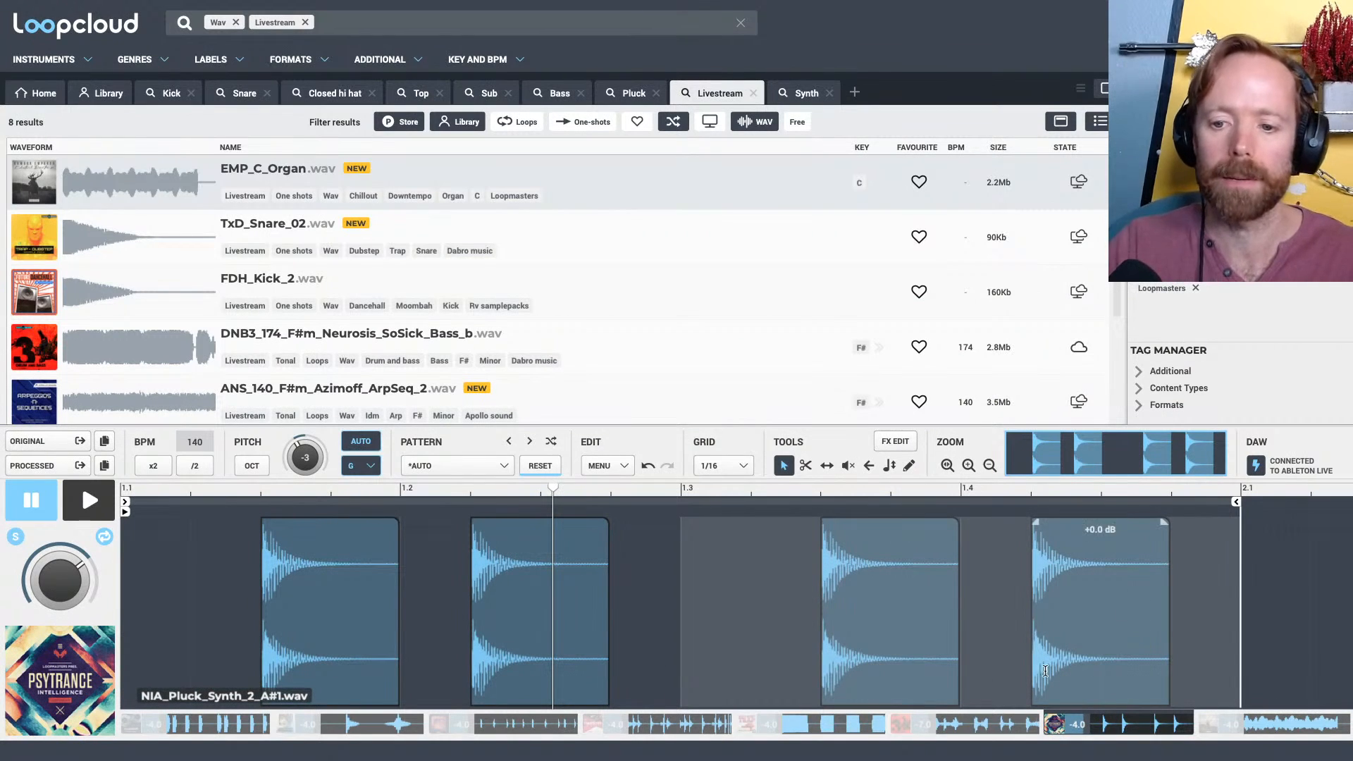
pyautogui.rightClick(1136, 725)
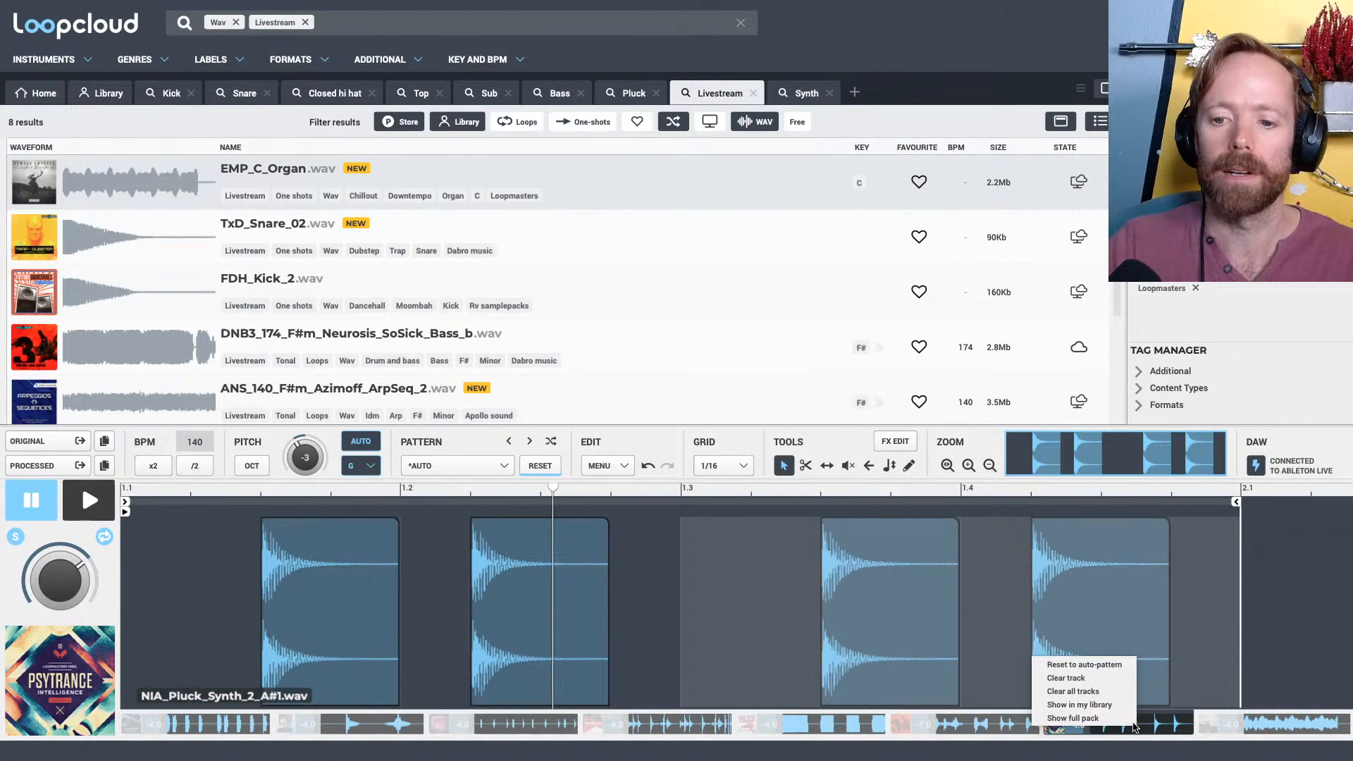
pyautogui.click(1084, 665)
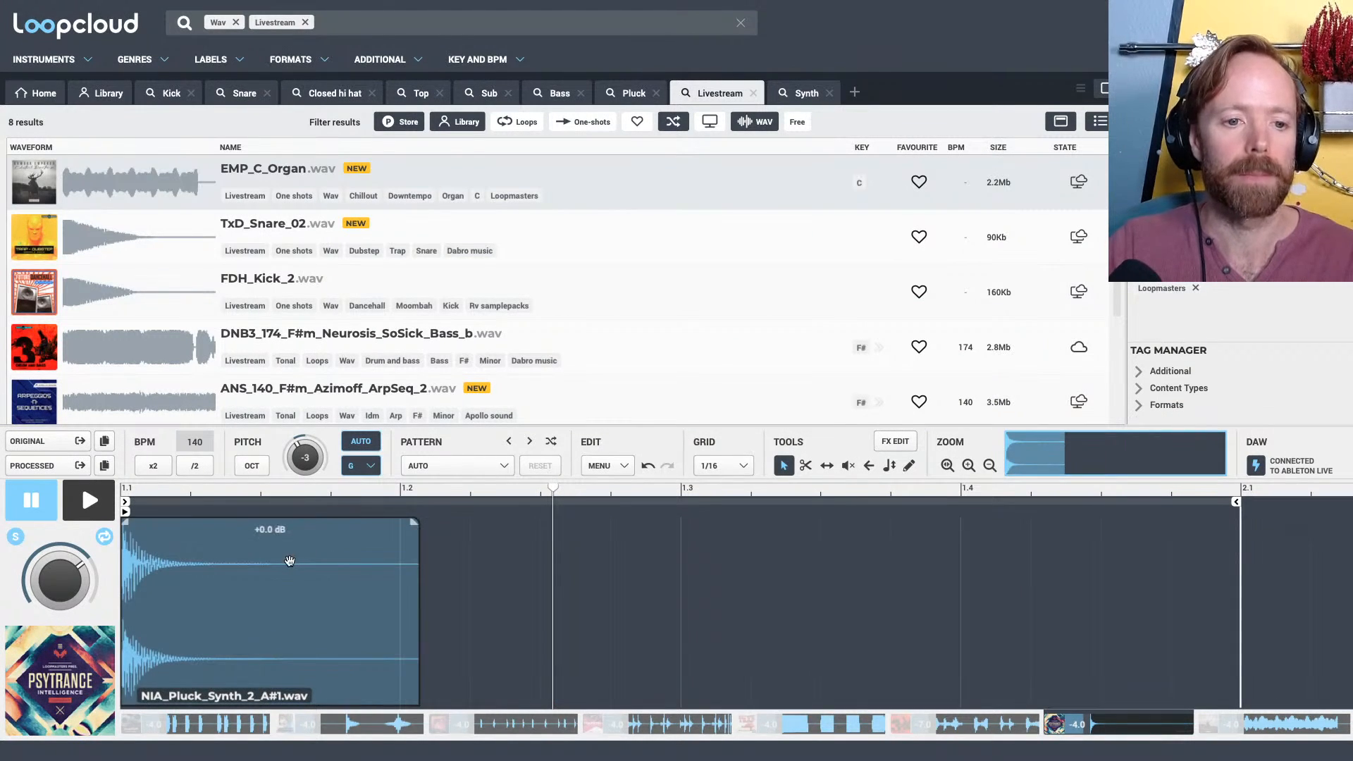
# Extend the pluck track's loop to four bars, ending at 5.1
pyautogui.moveTo(243, 489); pyautogui.dragTo(212, 437)
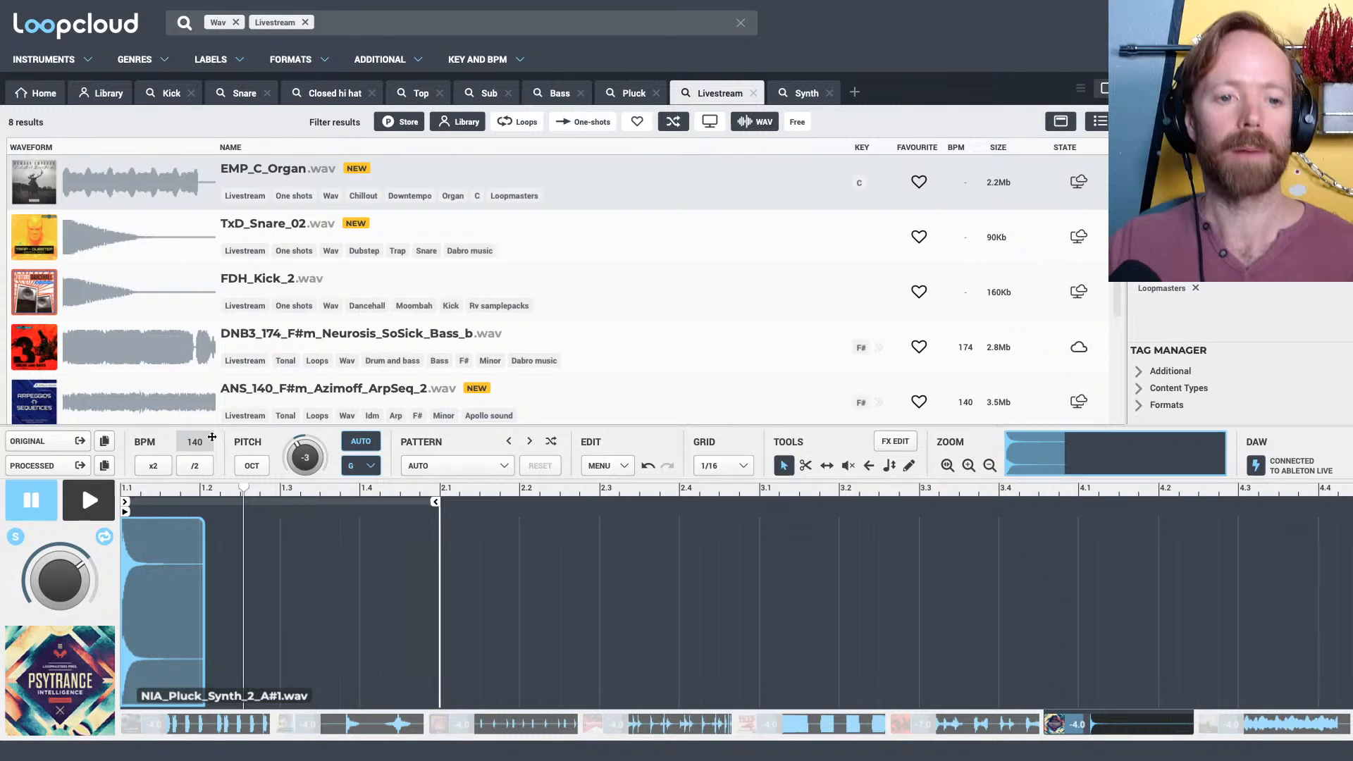
pyautogui.moveTo(437, 540)
pyautogui.mouseDown()
pyautogui.moveTo(1346, 541)
pyautogui.moveTo(1224, 538)
pyautogui.mouseUp()
pyautogui.moveTo(1149, 487); pyautogui.dragTo(1118, 435)
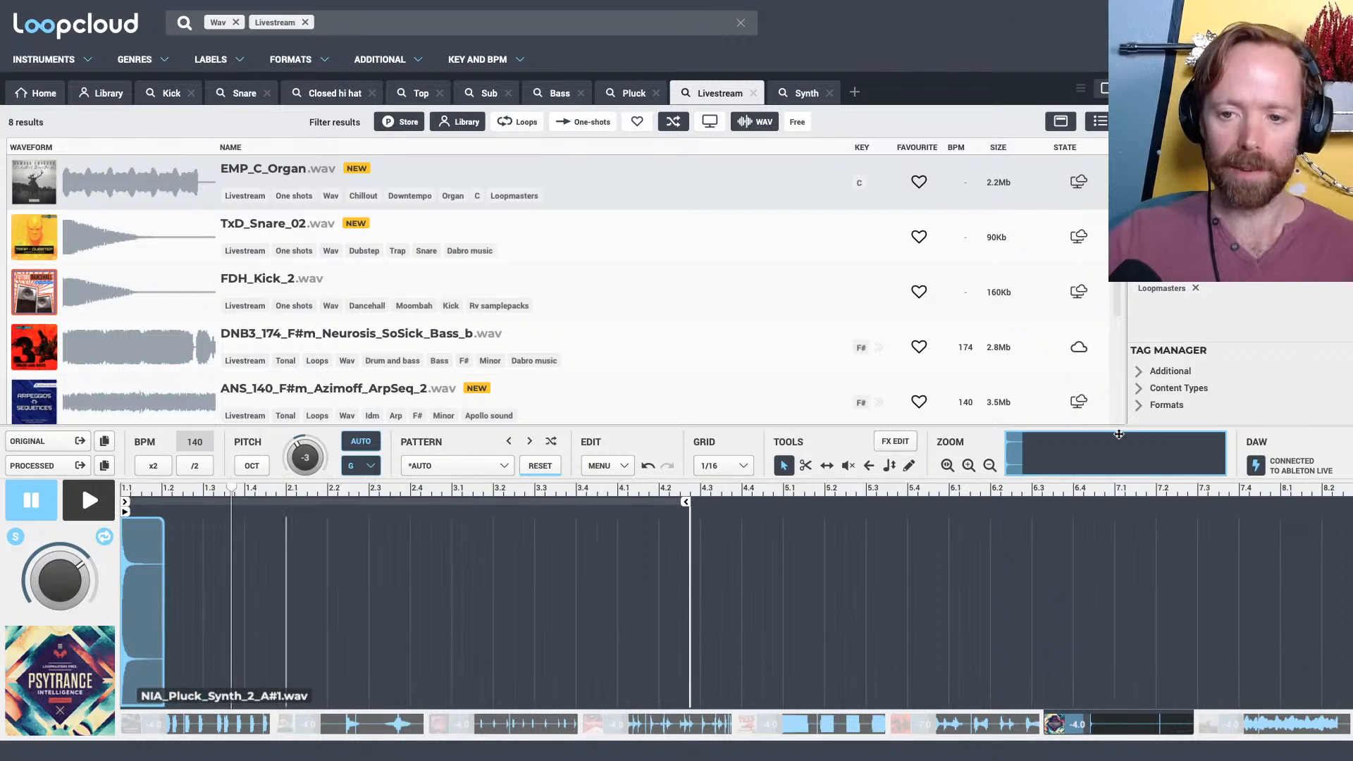
pyautogui.moveTo(685, 506); pyautogui.dragTo(790, 511)
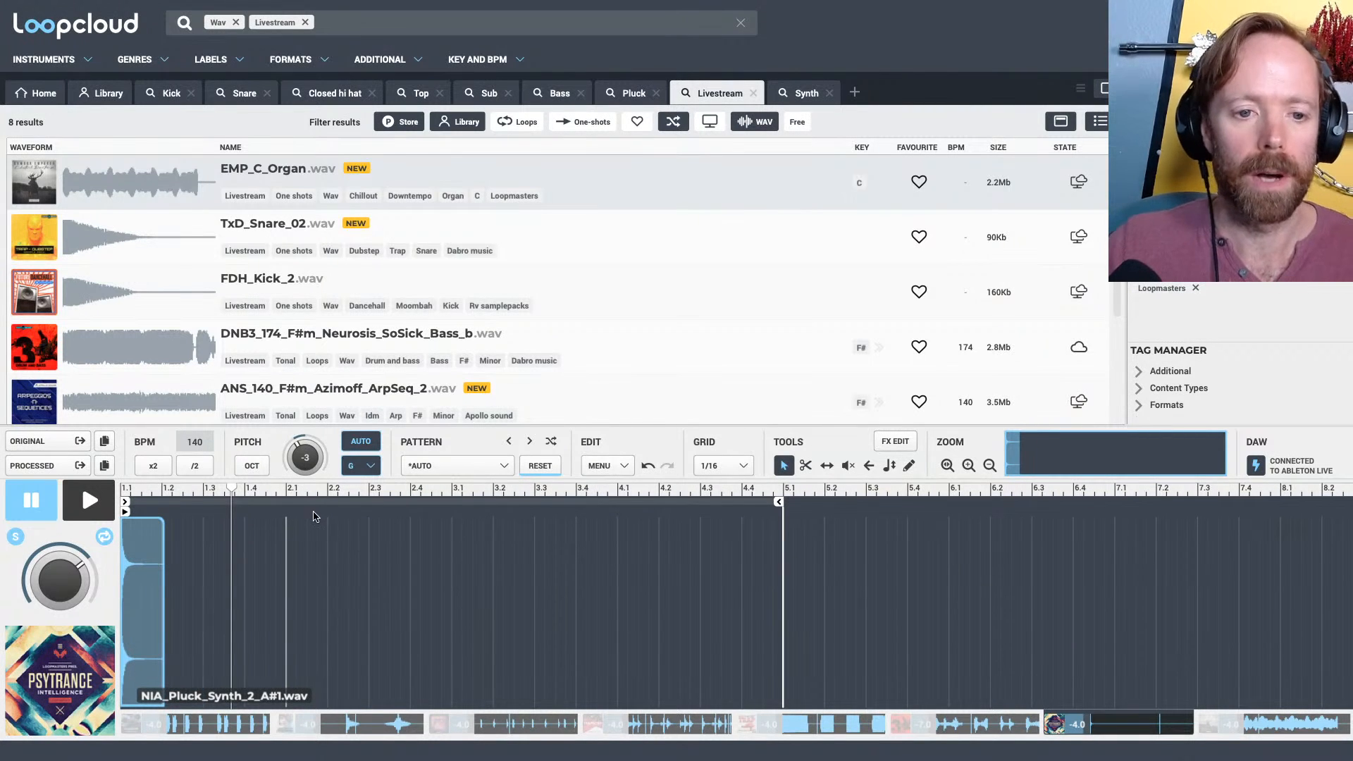
pyautogui.moveTo(307, 489)
pyautogui.mouseDown()
pyautogui.moveTo(370, 523)
pyautogui.moveTo(518, 523)
pyautogui.mouseUp()
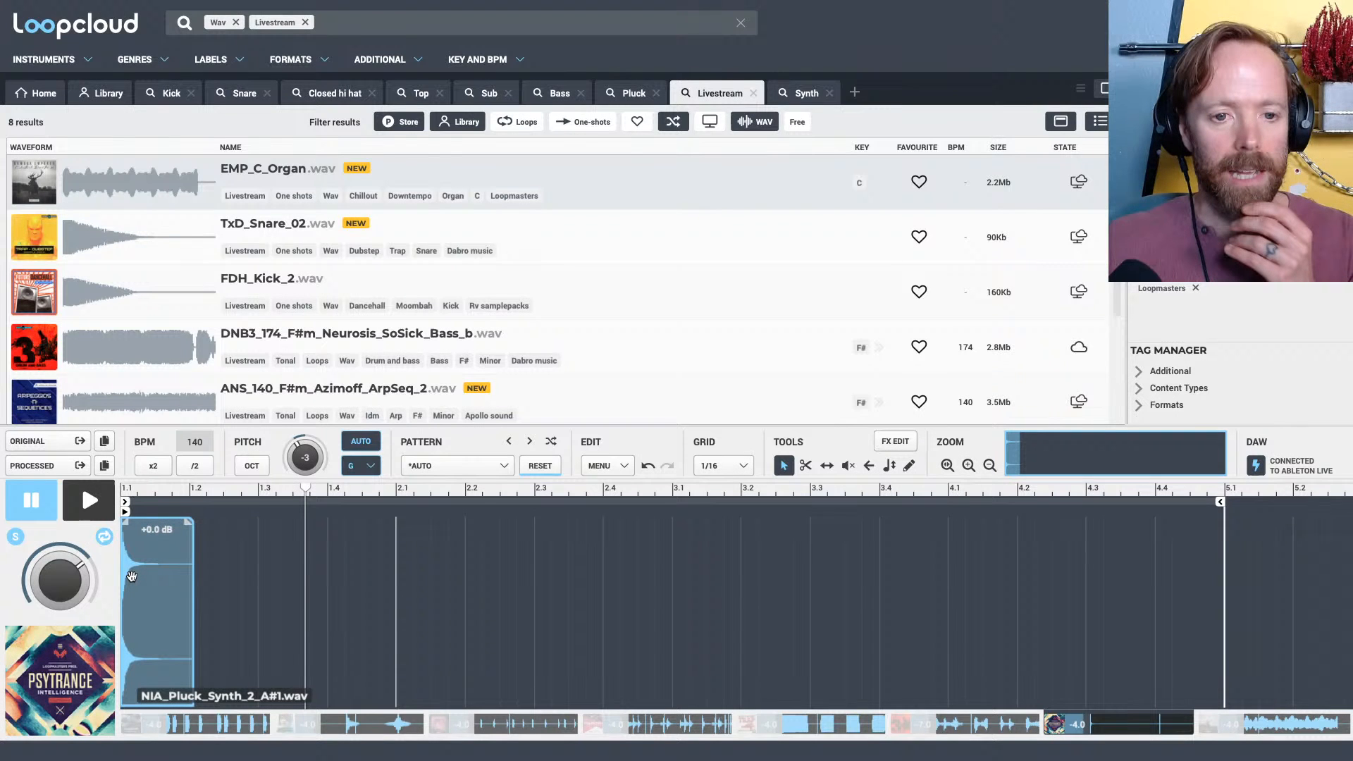
# Add a Reverb effect with the Long cave preset to the pluck track
pyautogui.click(458, 466)
pyautogui.click(733, 443)
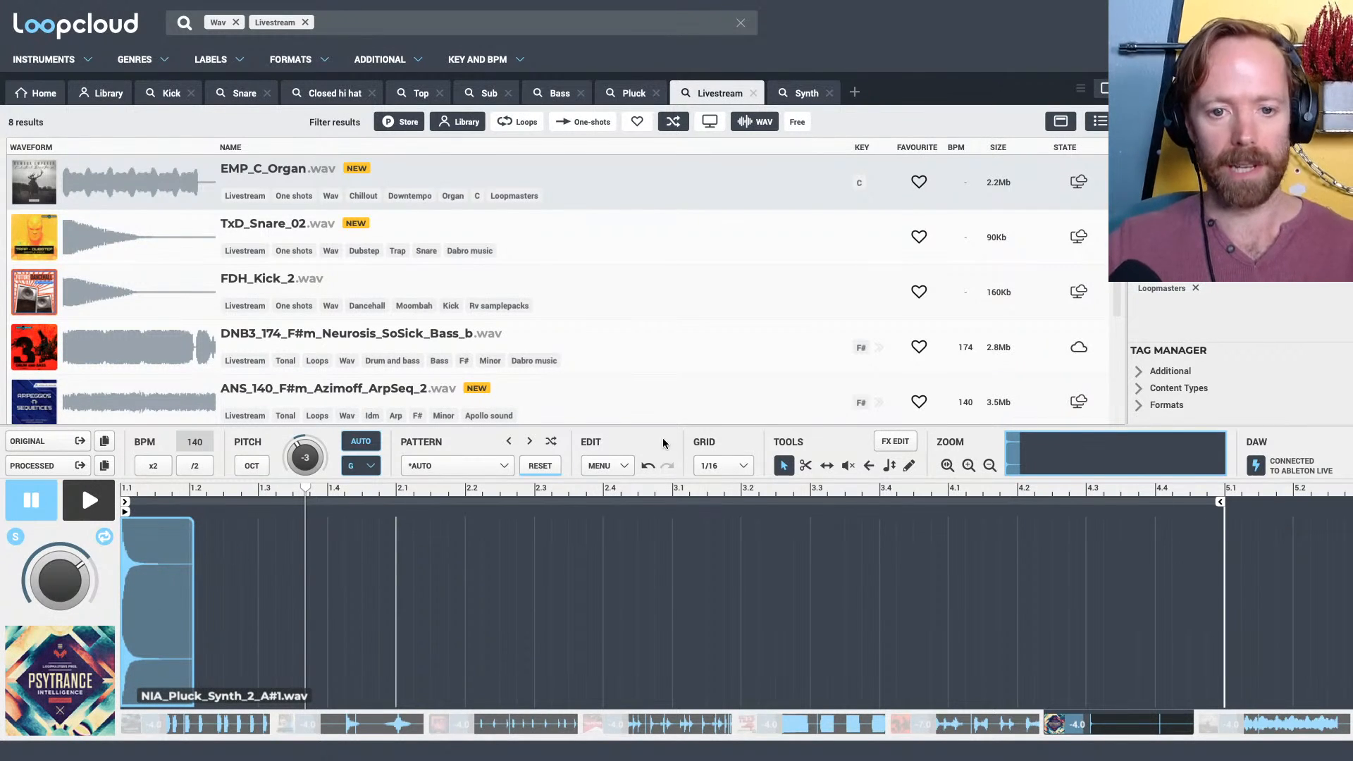
pyautogui.click(895, 441)
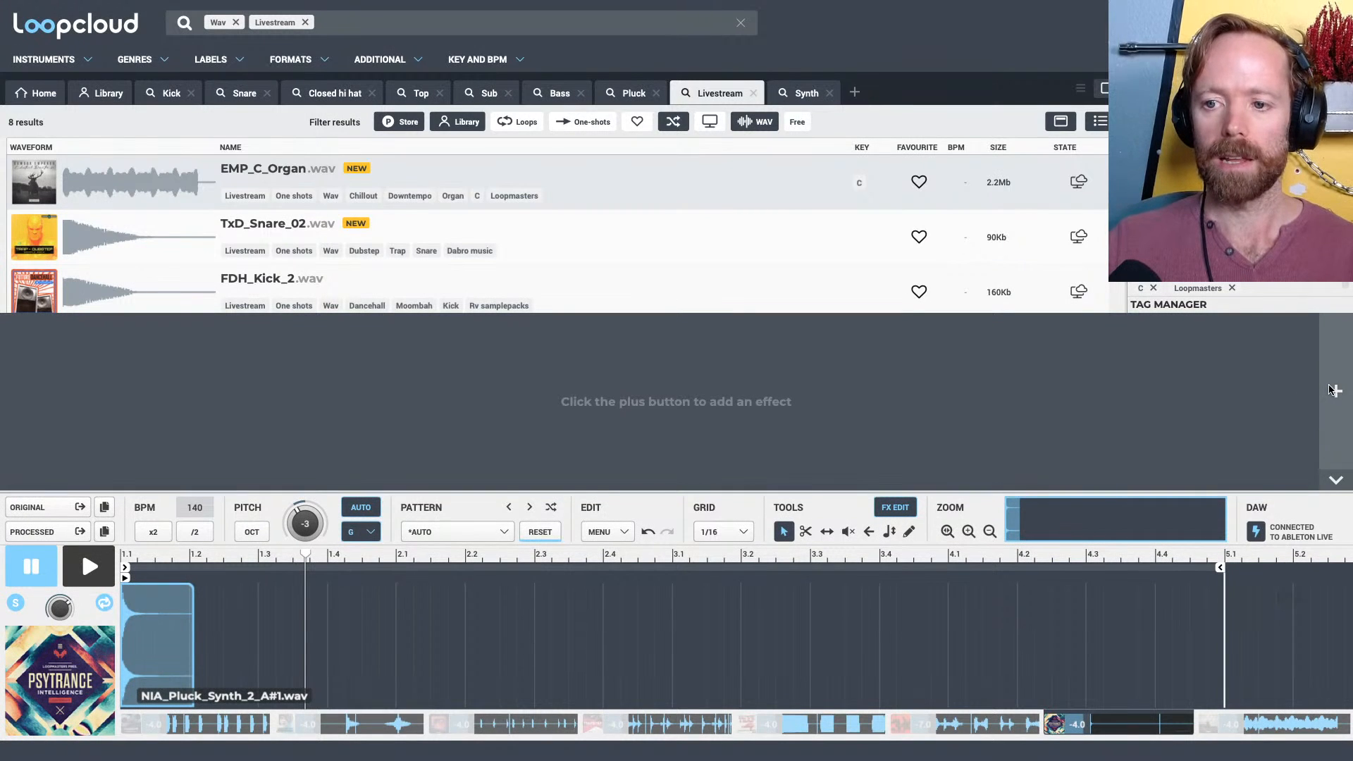
pyautogui.click(1335, 390)
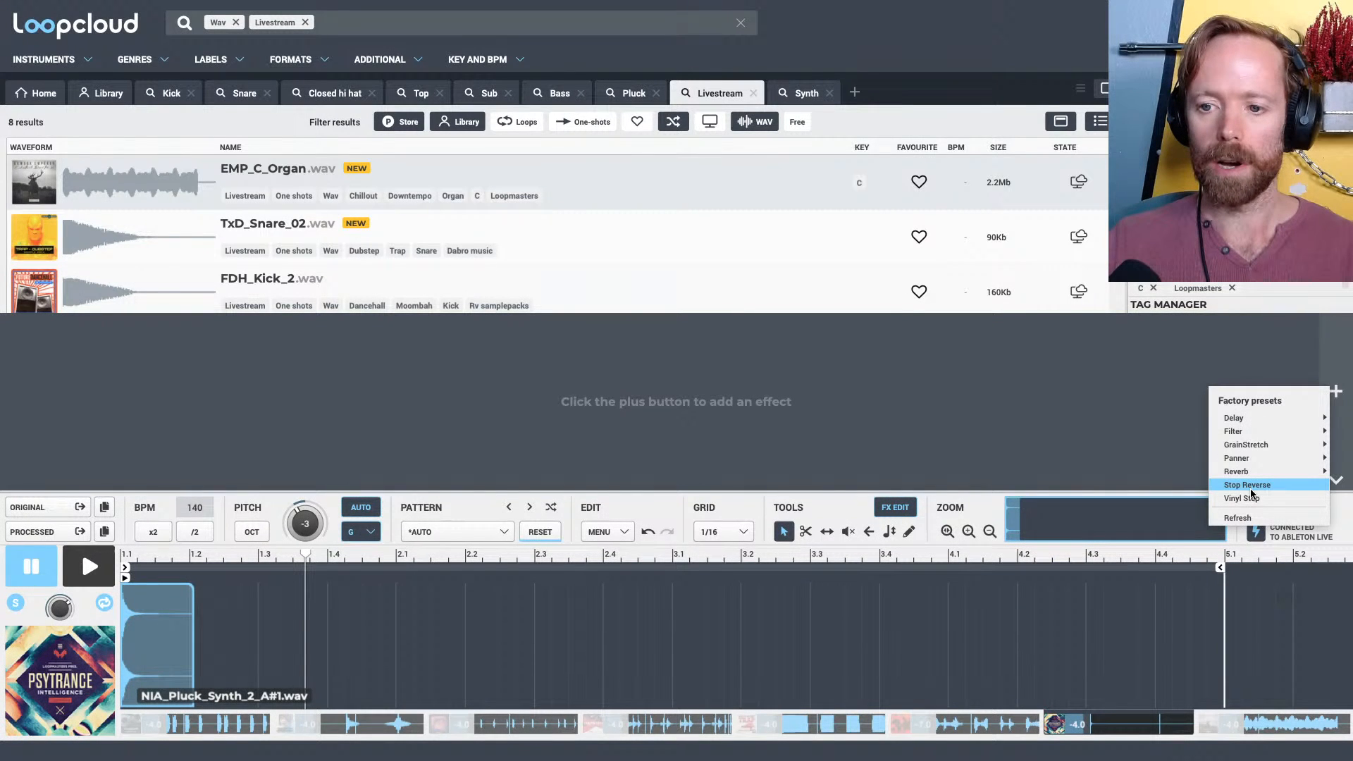
pyautogui.moveTo(1238, 472)
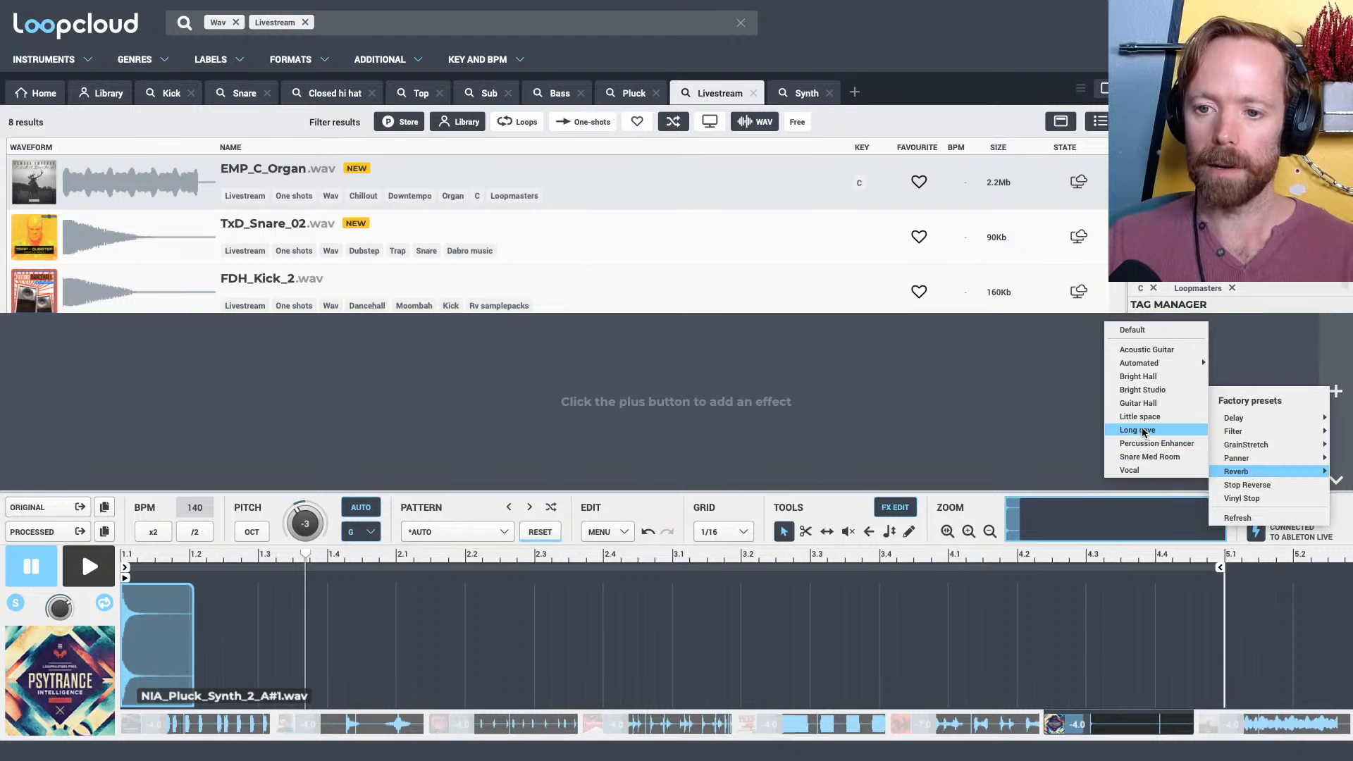
pyautogui.click(1150, 432)
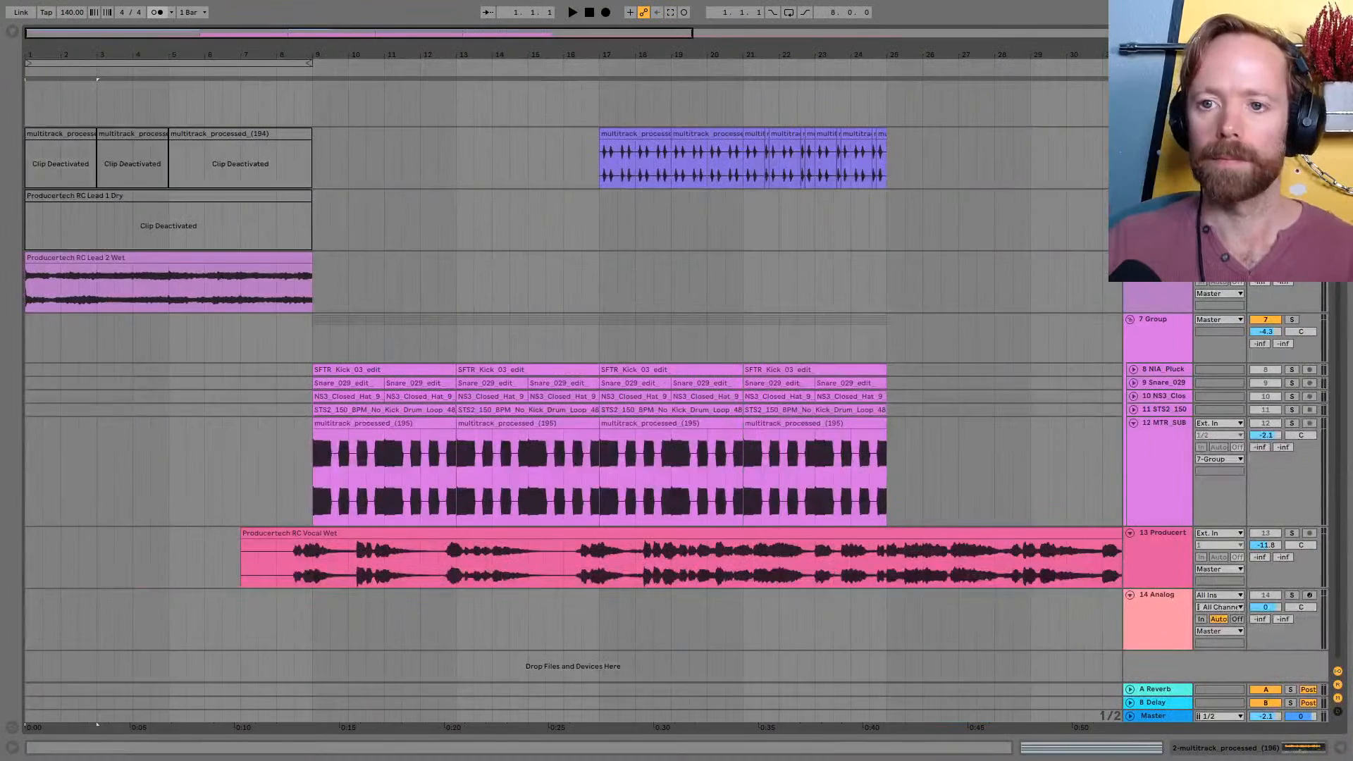
# Place the processed pluck sample from Loopcloud in the Ableton Live arrangement on the Lead 2 Wet track at 26.3.1
pyautogui.scroll(2, 564, 353)
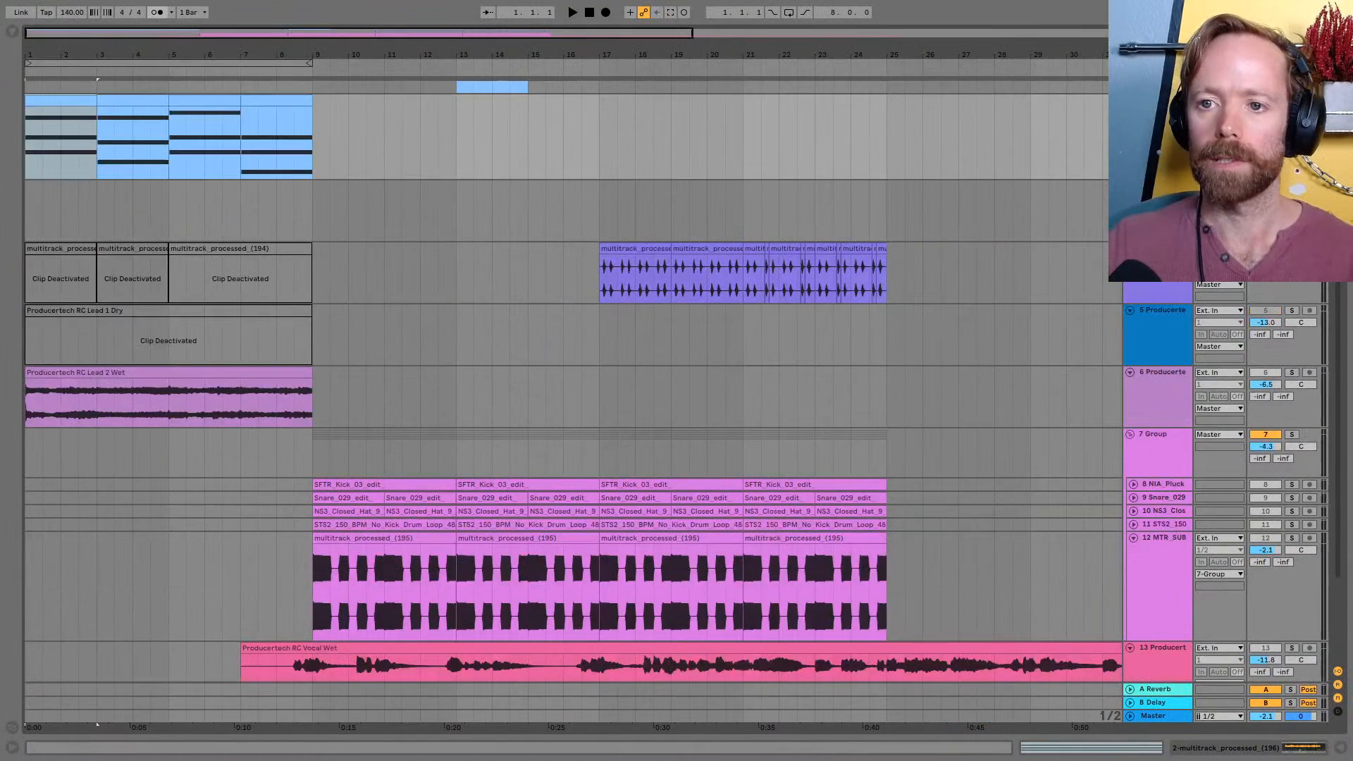
pyautogui.scroll(3, 480, 155)
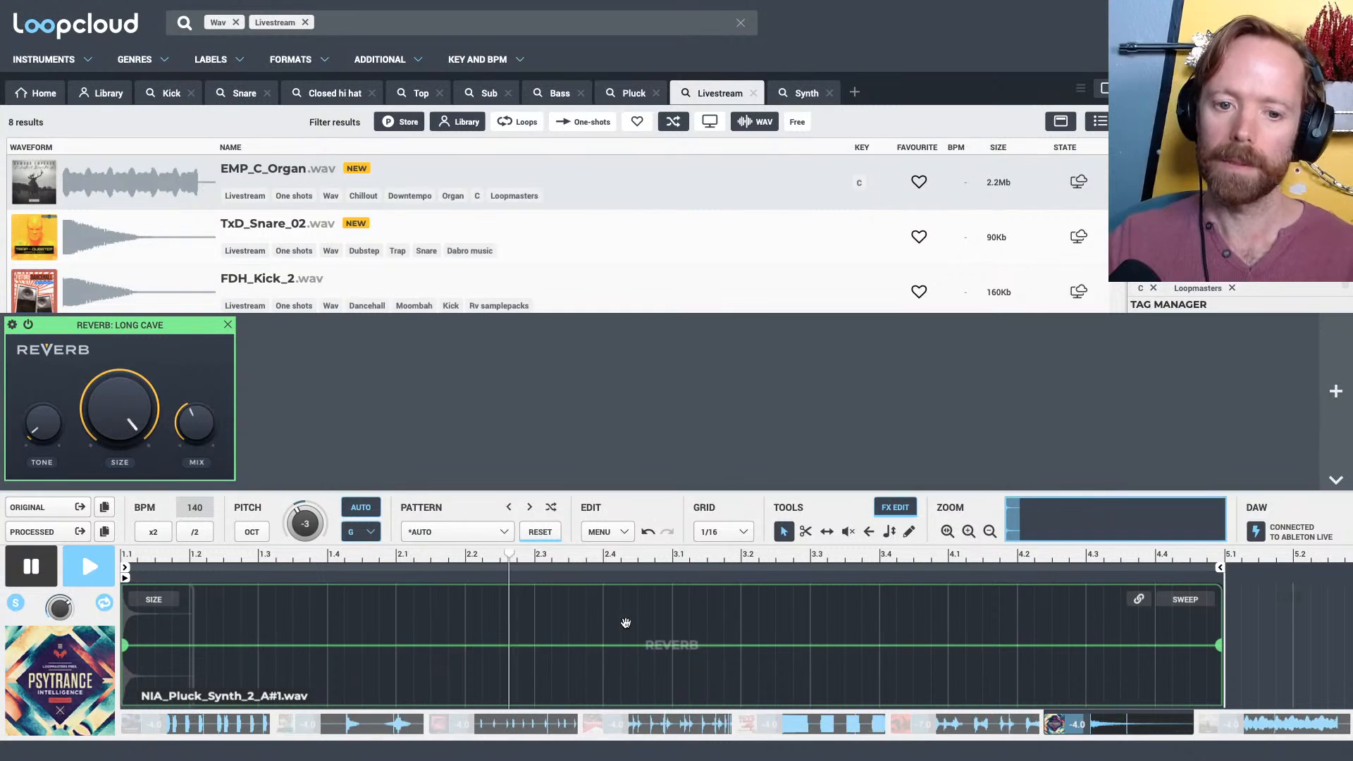
pyautogui.press('space')
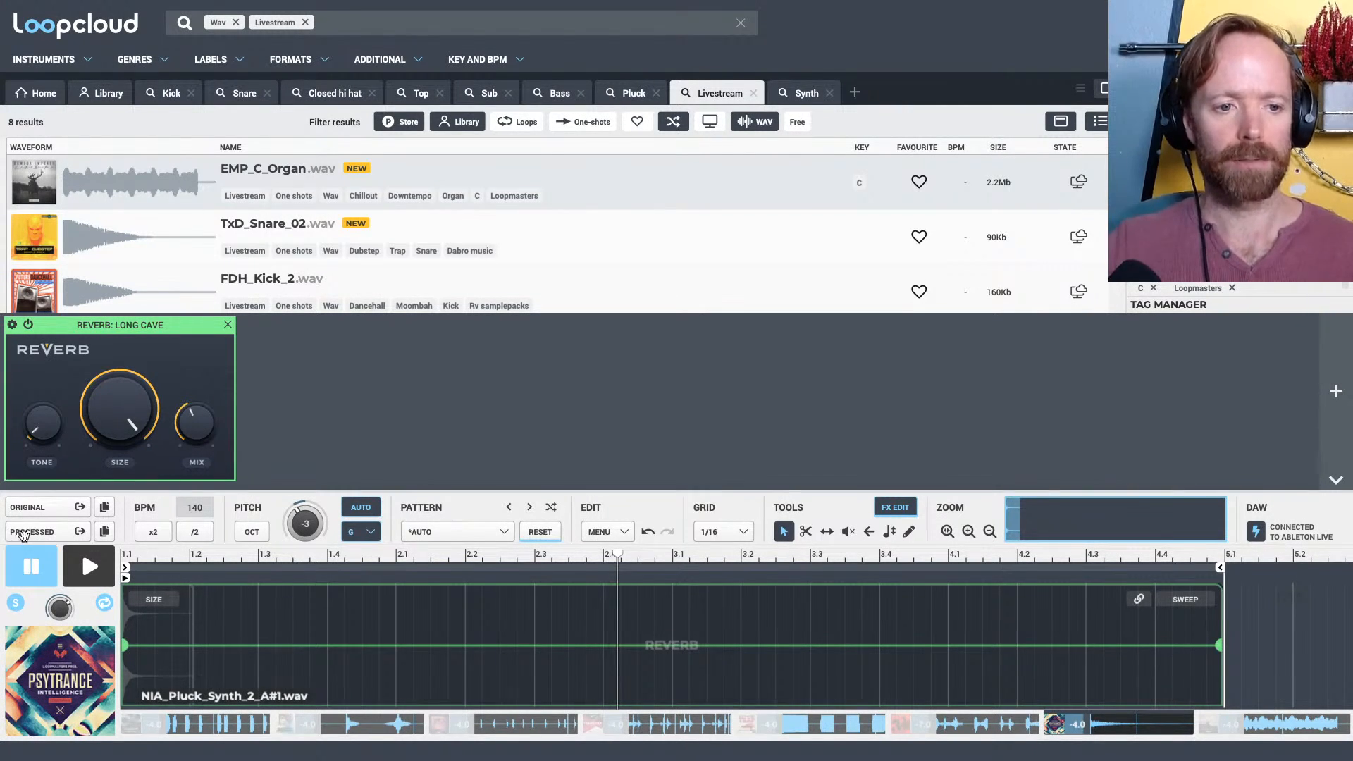
pyautogui.moveTo(387, 423); pyautogui.dragTo(915, 277)
pyautogui.click(675, 424)
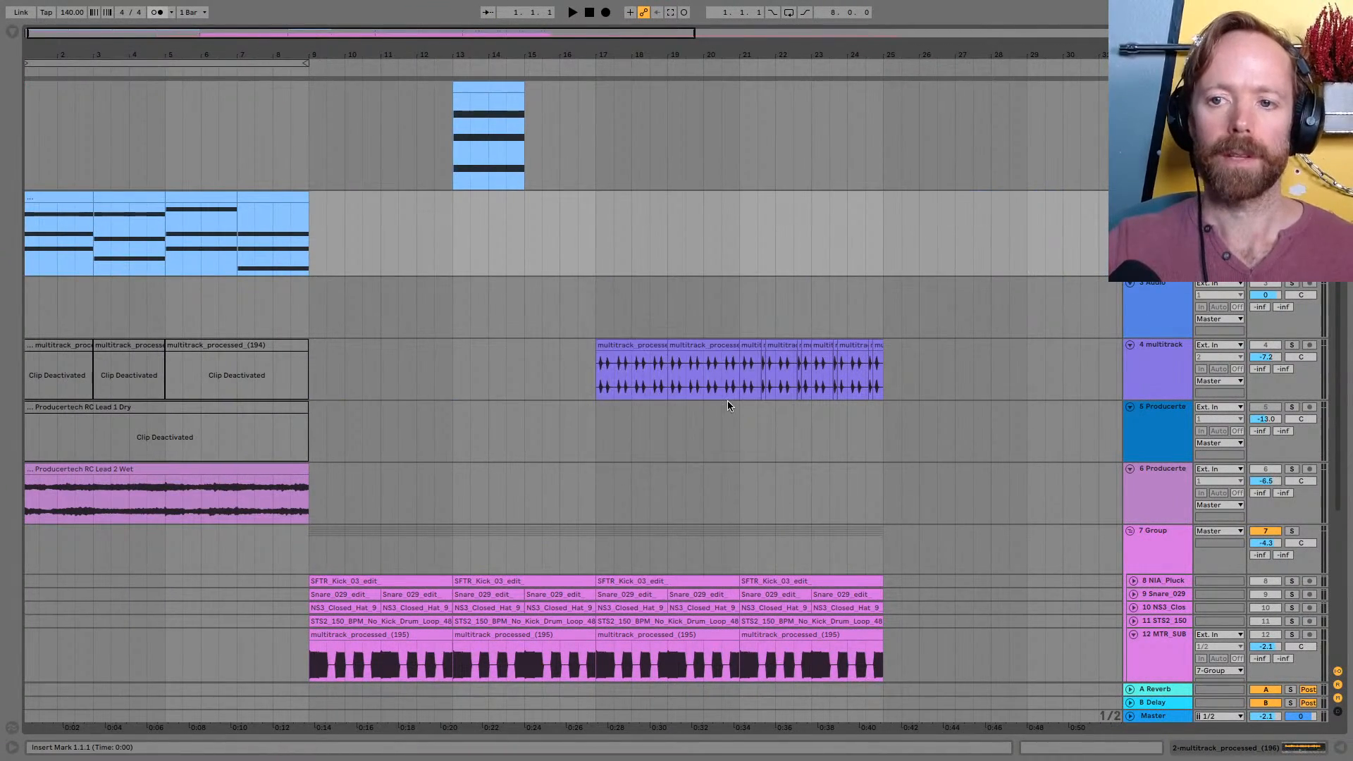
pyautogui.moveTo(50, 537); pyautogui.dragTo(924, 501)
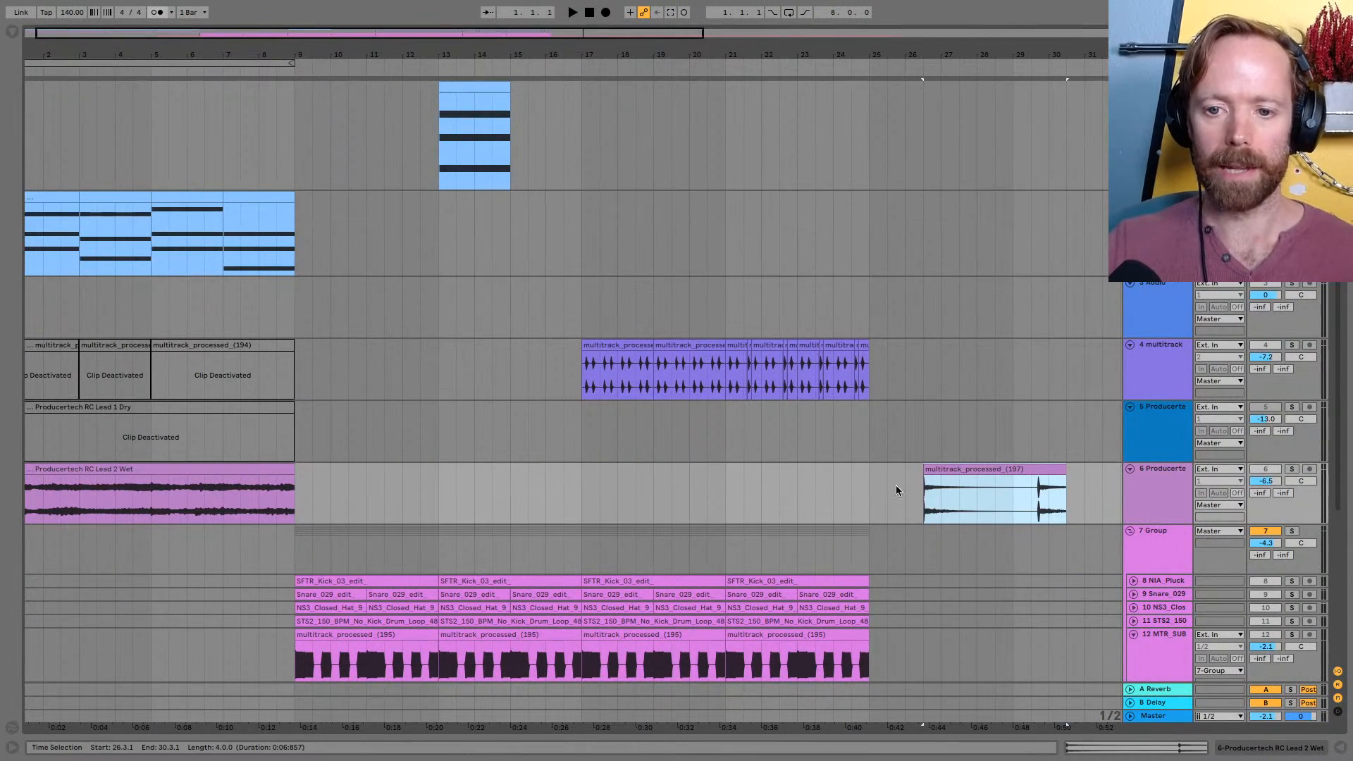
# Shorten the pluck clip to three bars and move it to its own new track, starting at 6.1.1
pyautogui.scroll(-1, 826, 446)
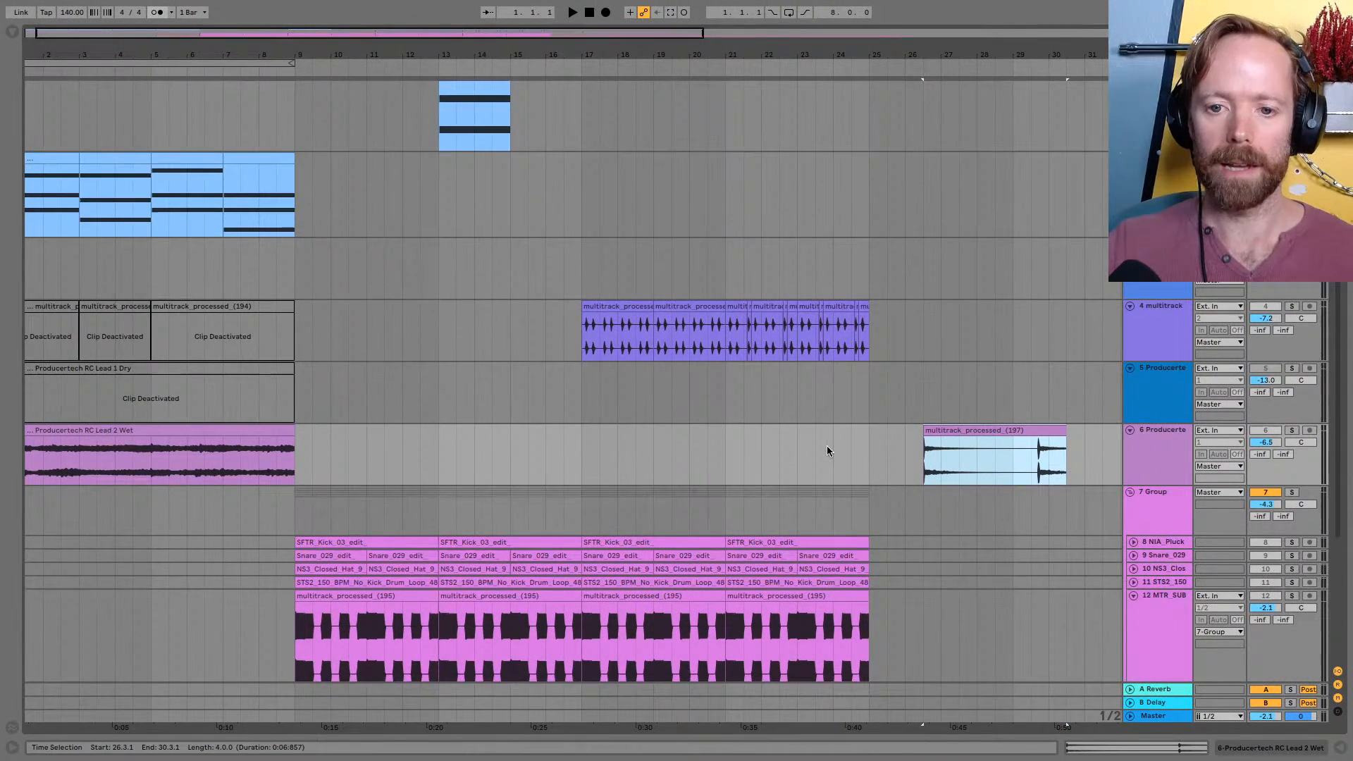
pyautogui.scroll(-4, 827, 445)
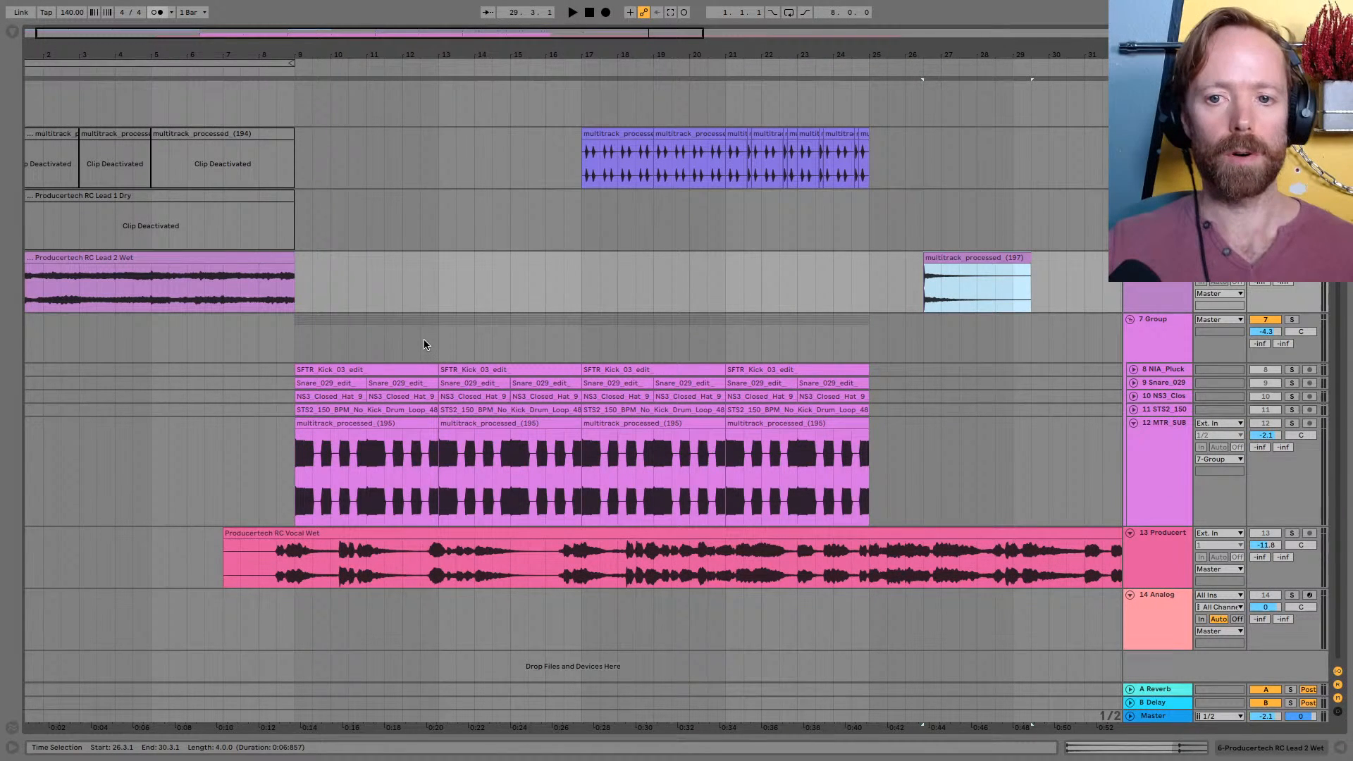
pyautogui.moveTo(582, 50)
pyautogui.mouseDown()
pyautogui.moveTo(610, 60)
pyautogui.moveTo(590, 34)
pyautogui.mouseUp()
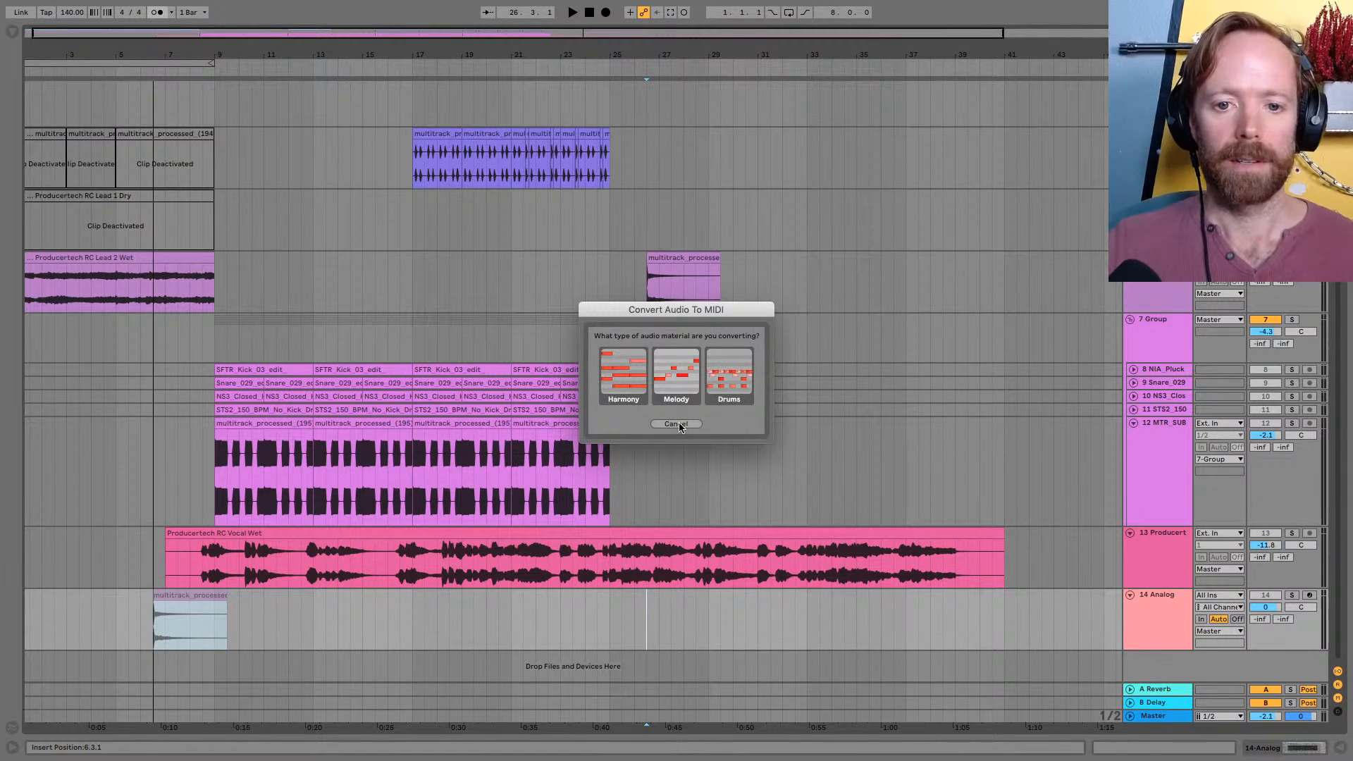
pyautogui.click(684, 425)
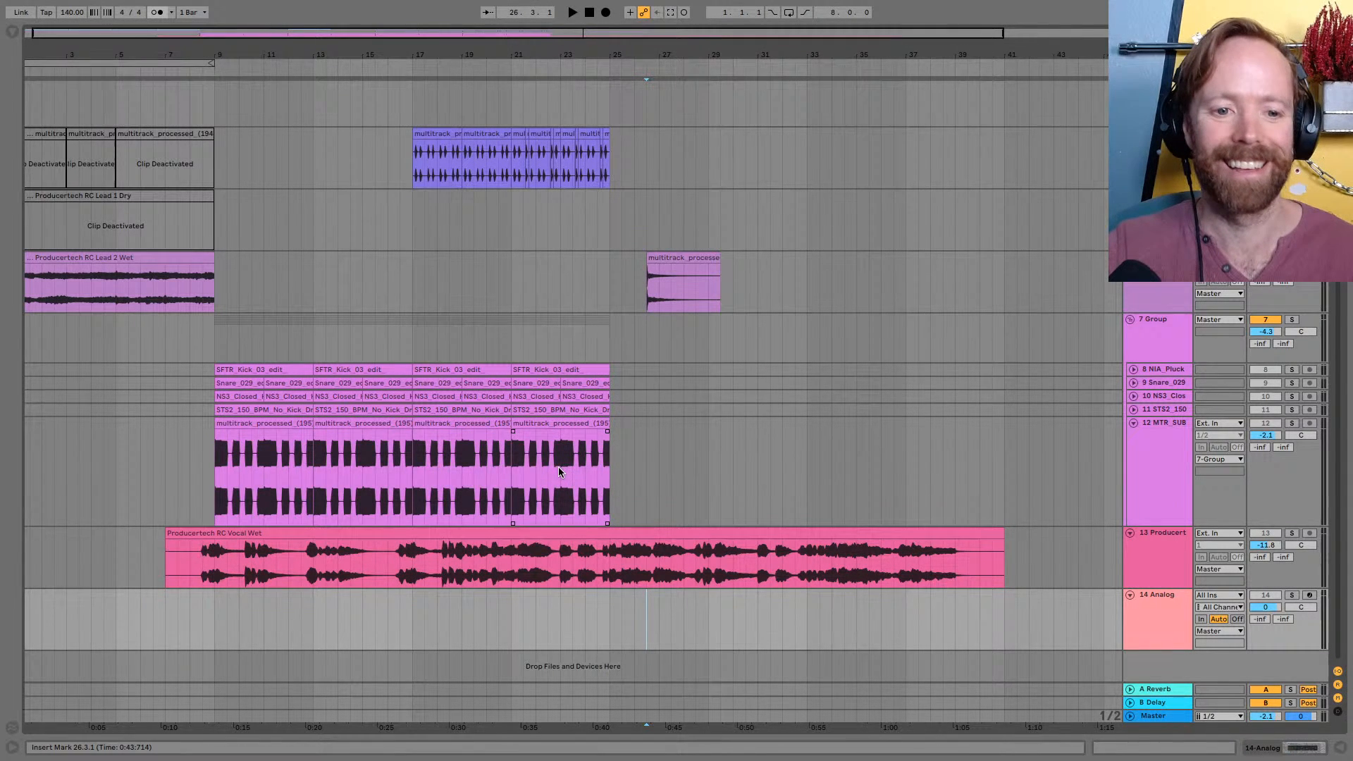
pyautogui.hotkey('ctrl', 'z')
pyautogui.moveTo(682, 260); pyautogui.dragTo(189, 657)
# Turn off warping for the pluck clip and reverse it
pyautogui.doubleClick(173, 596)
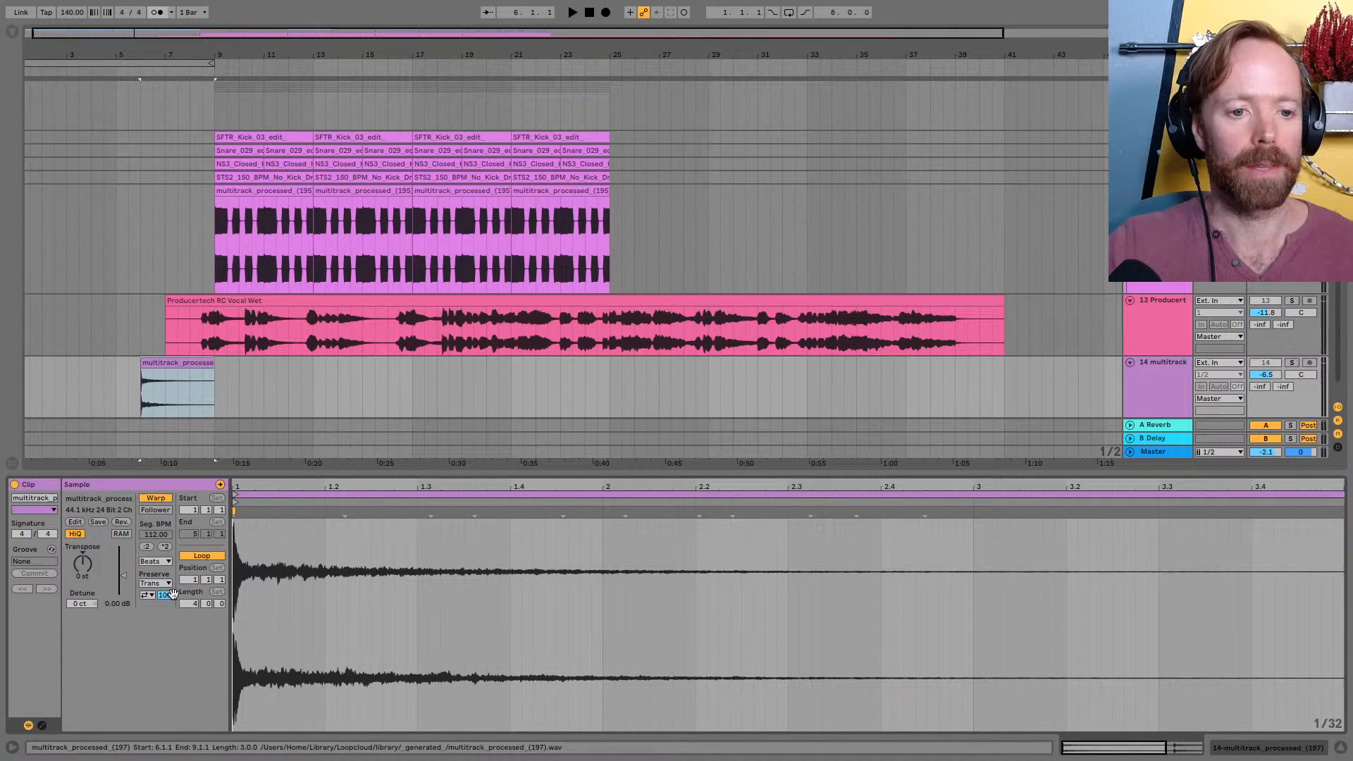
pyautogui.click(156, 497)
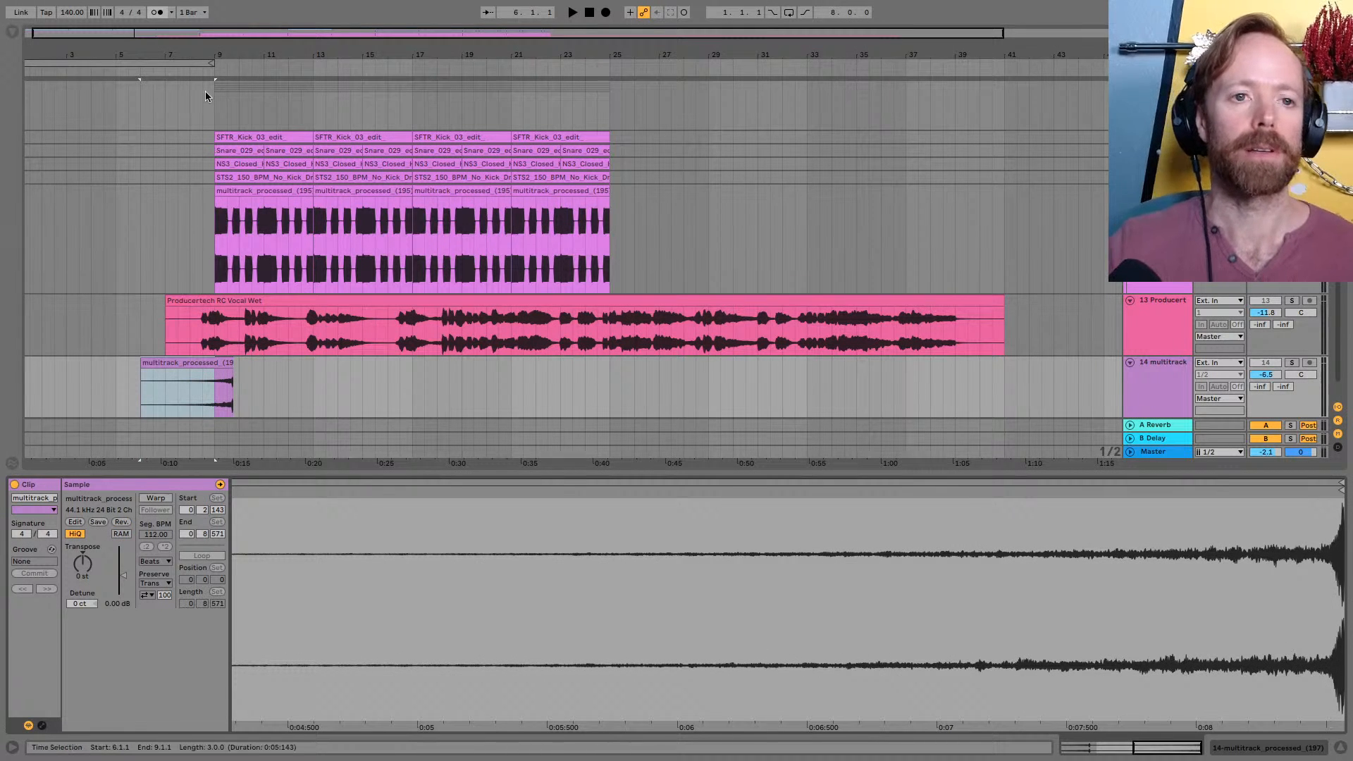
# Move the reversed pluck clip earlier to start at 5.2.3 and trim its end to 9.1.1, where the drums enter
pyautogui.moveTo(201, 55); pyautogui.dragTo(549, 151)
pyautogui.moveTo(685, 363); pyautogui.dragTo(612, 374)
pyautogui.moveTo(626, 36); pyautogui.dragTo(654, 267)
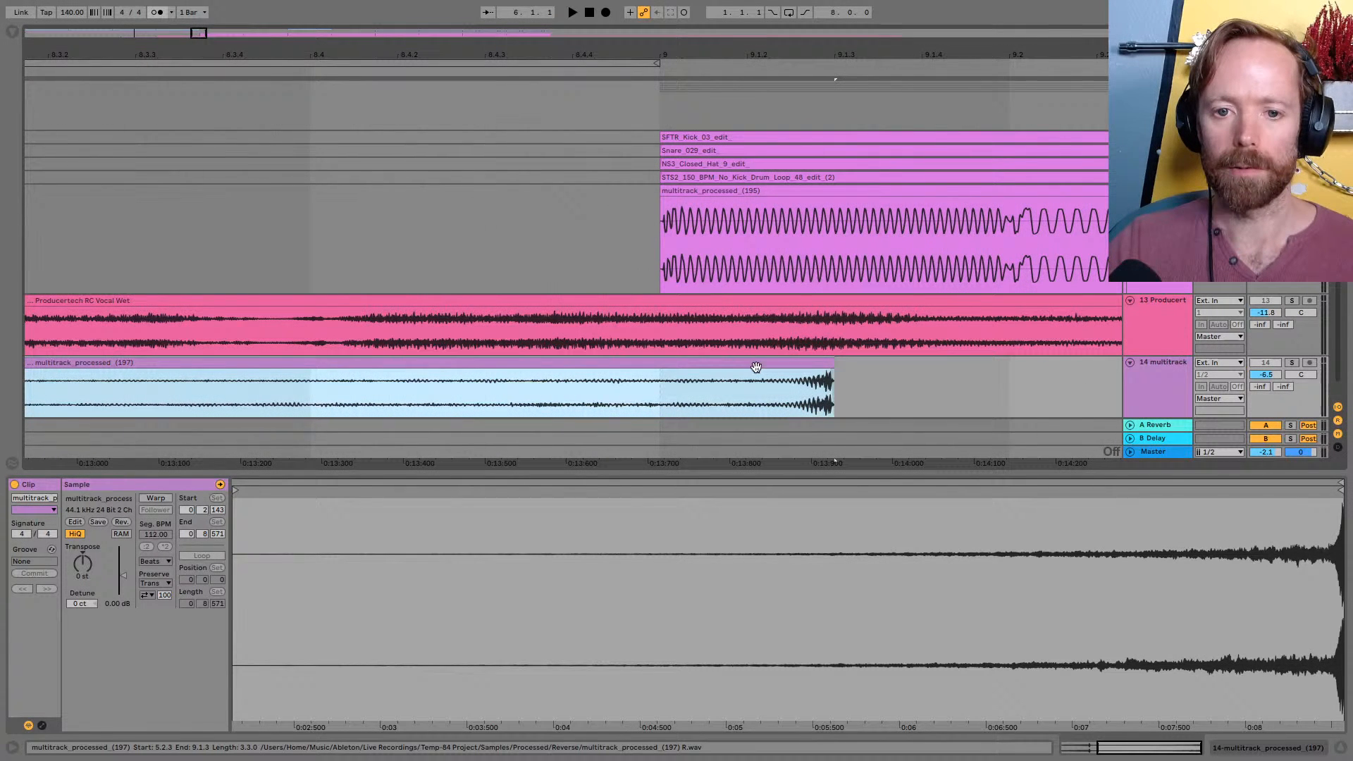
pyautogui.moveTo(756, 367); pyautogui.dragTo(660, 374)
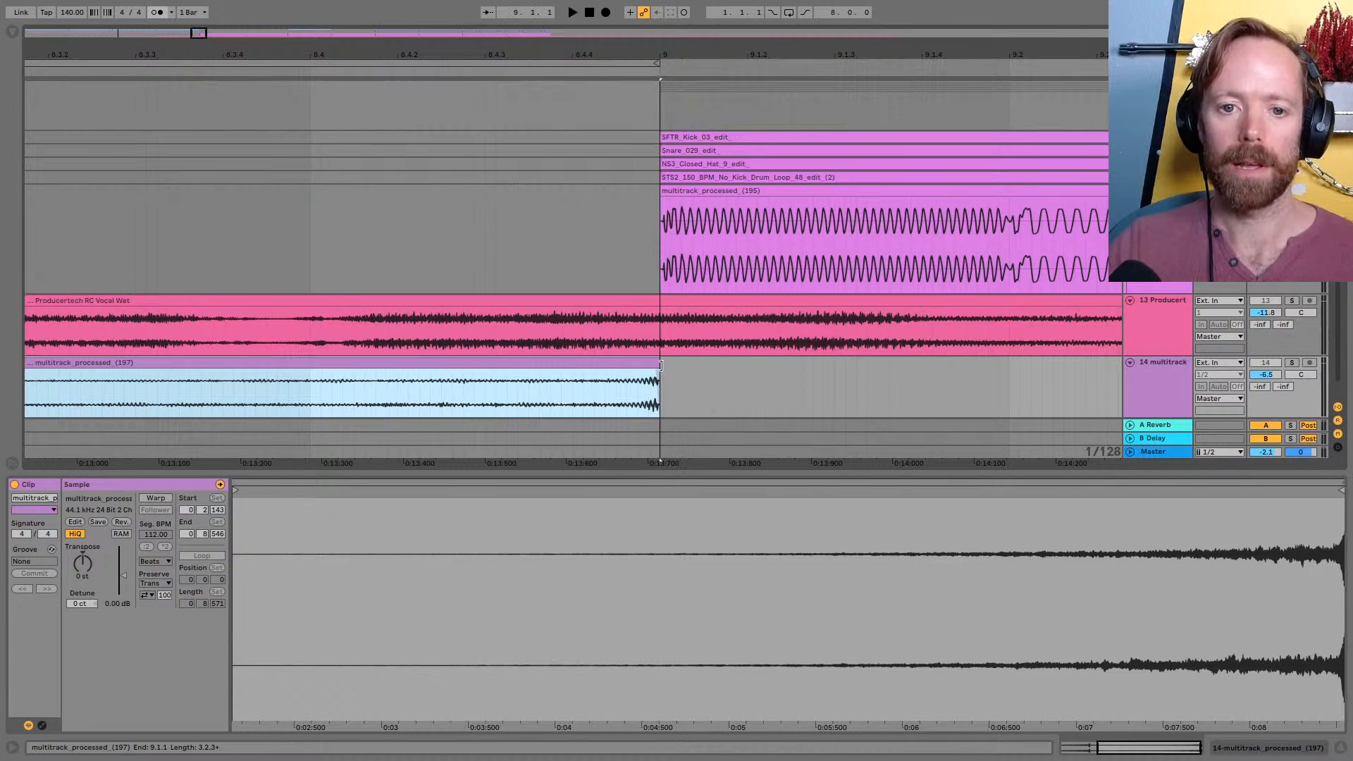
# Play the intro from 4.3.1 to hear the reversed pluck alongside the lead and vocal
pyautogui.moveTo(617, 43); pyautogui.dragTo(405, 229)
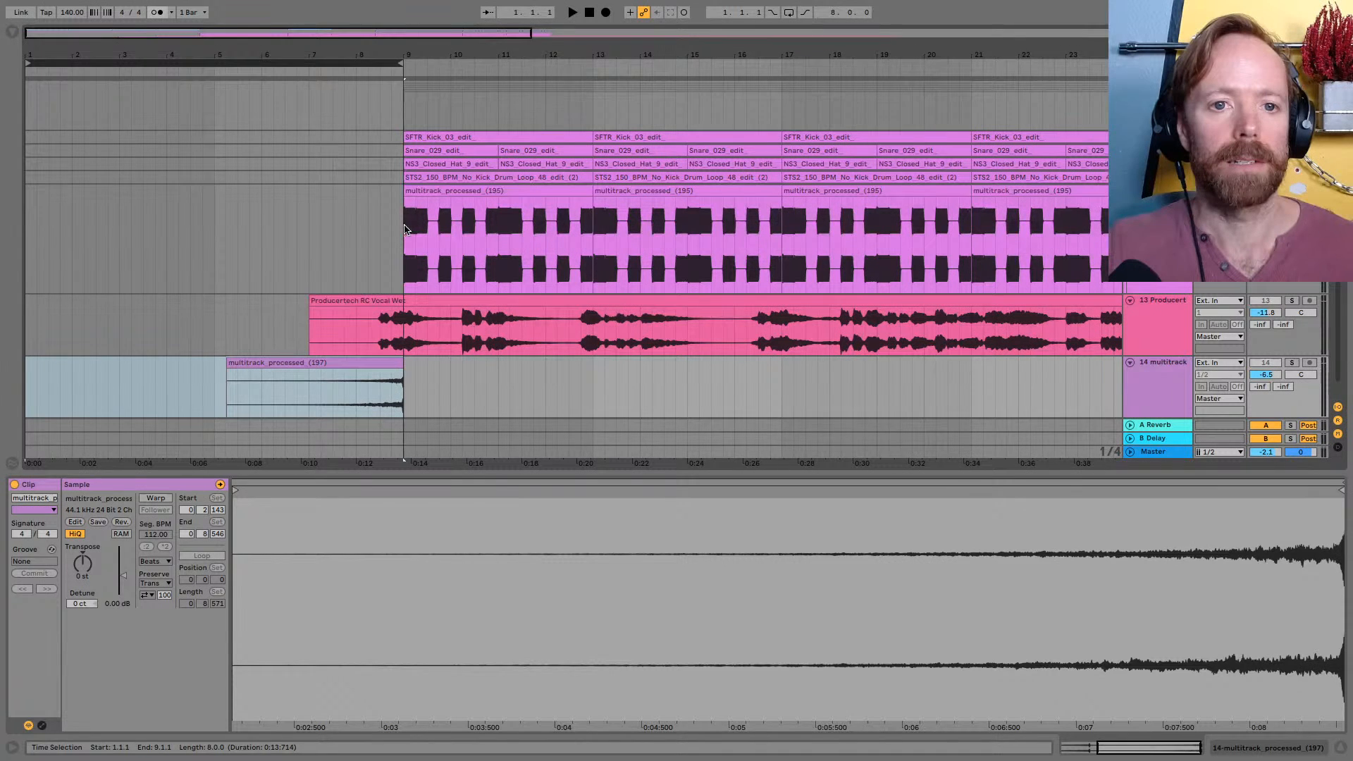
pyautogui.scroll(10, 405, 229)
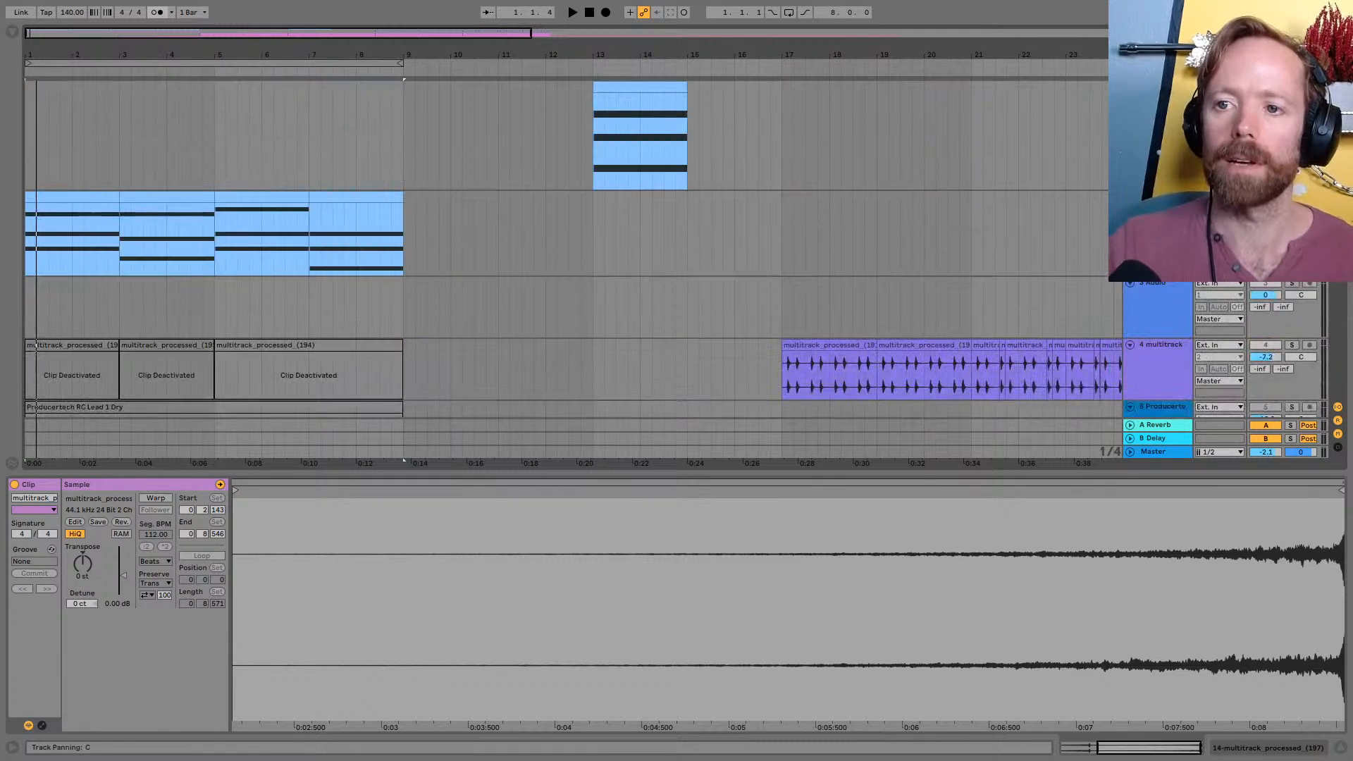
pyautogui.click(649, 84)
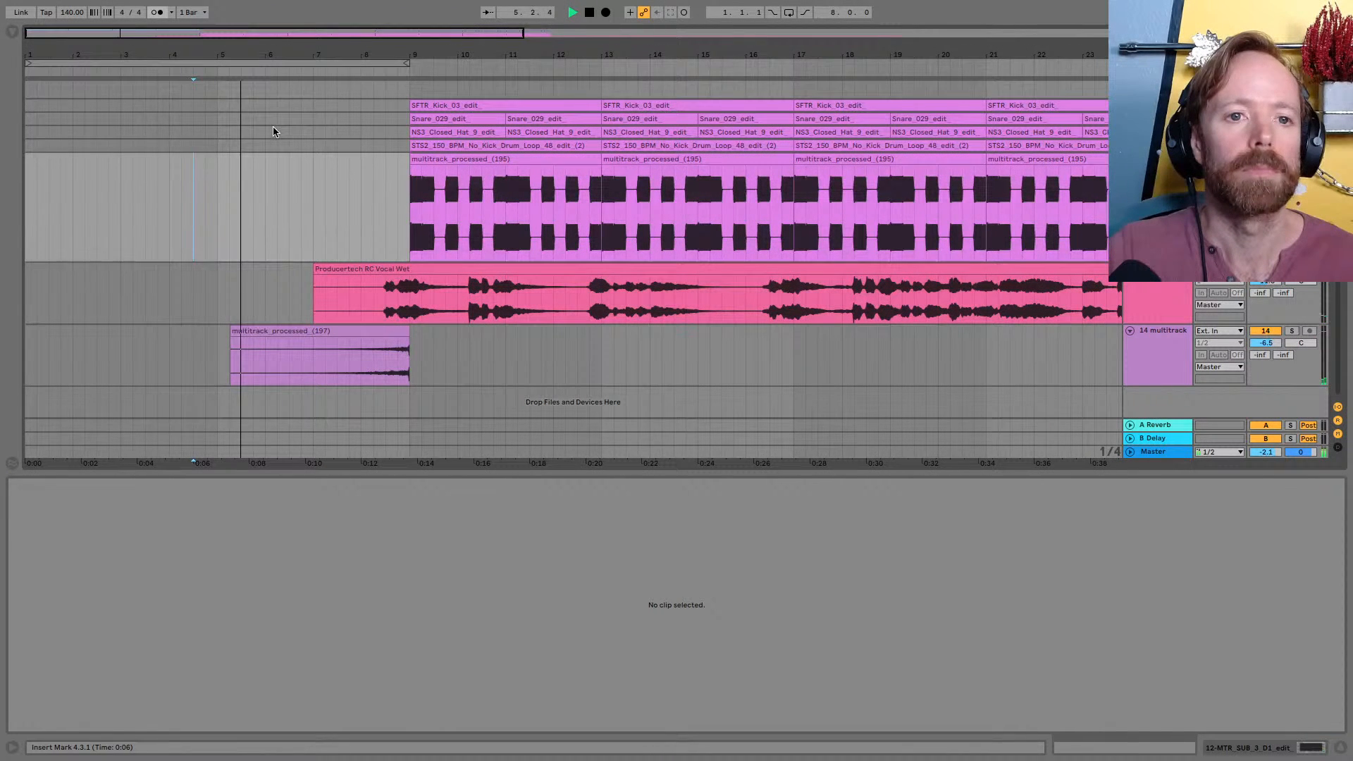
pyautogui.scroll(6, 273, 125)
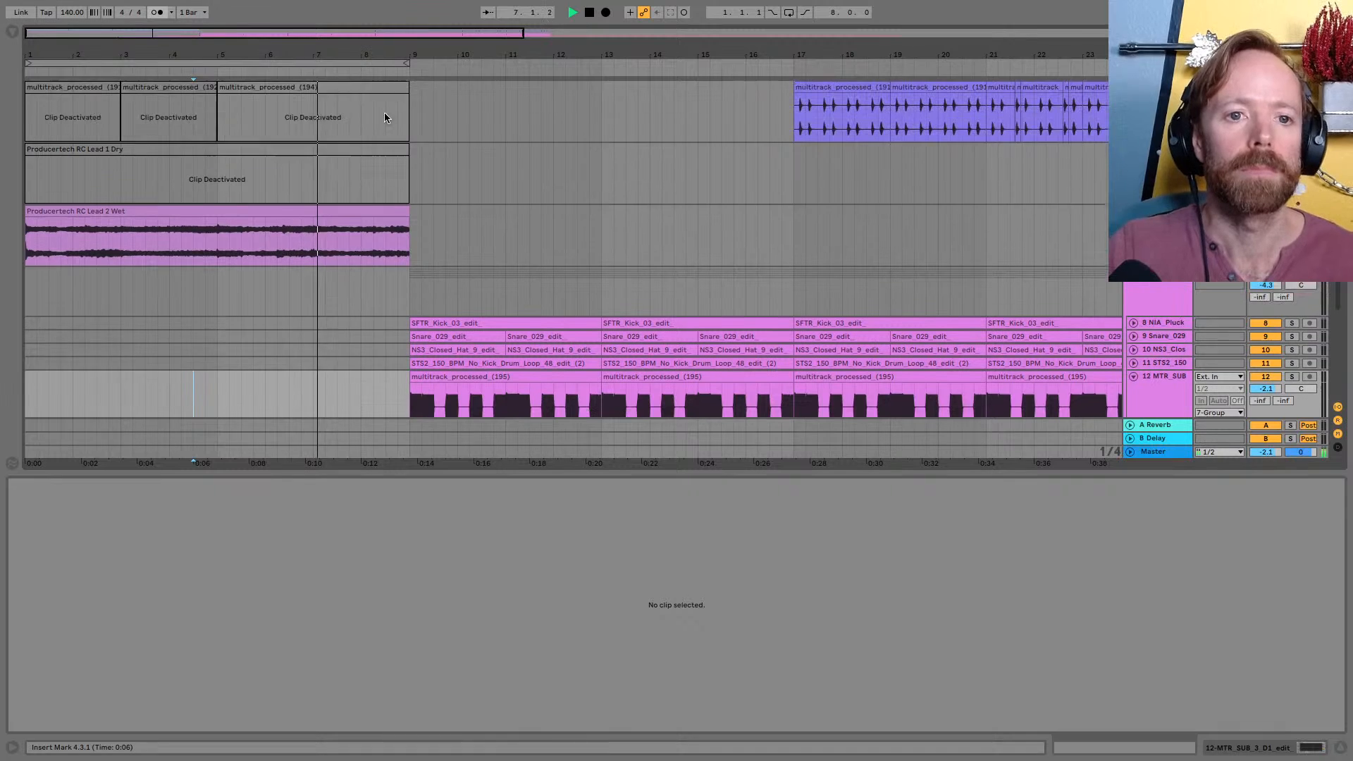
# Split the Lead 2 Wet clip at 8.1.1 and 8.2.1
pyautogui.click(366, 241)
pyautogui.hotkey('ctrl', 'e')
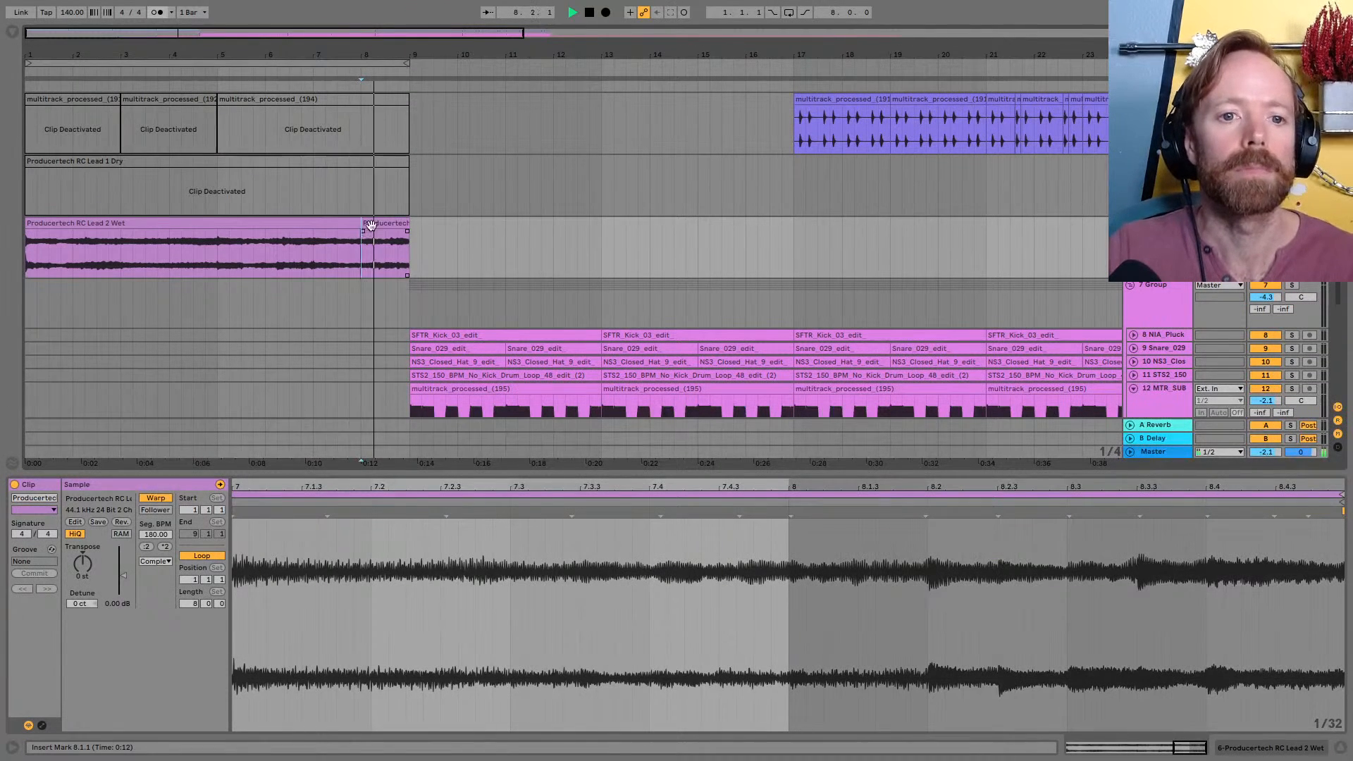
pyautogui.press('space')
pyautogui.click(378, 243)
pyautogui.hotkey('ctrl', 'e')
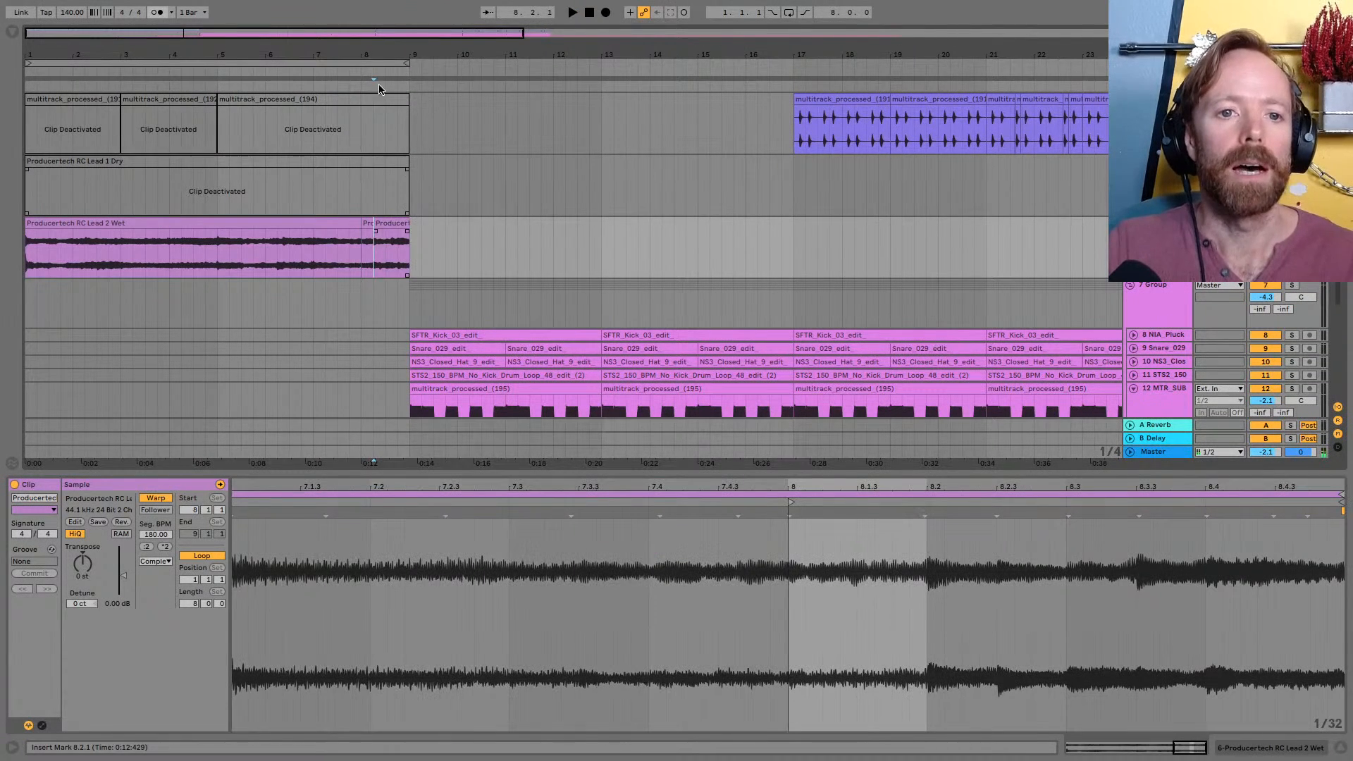
# Delete the Lead 2 Wet section from 8.2.1 to 9.1.1 and consolidate the one-beat slice before it
pyautogui.press('+')
pyautogui.press('+')
pyautogui.click(414, 223)
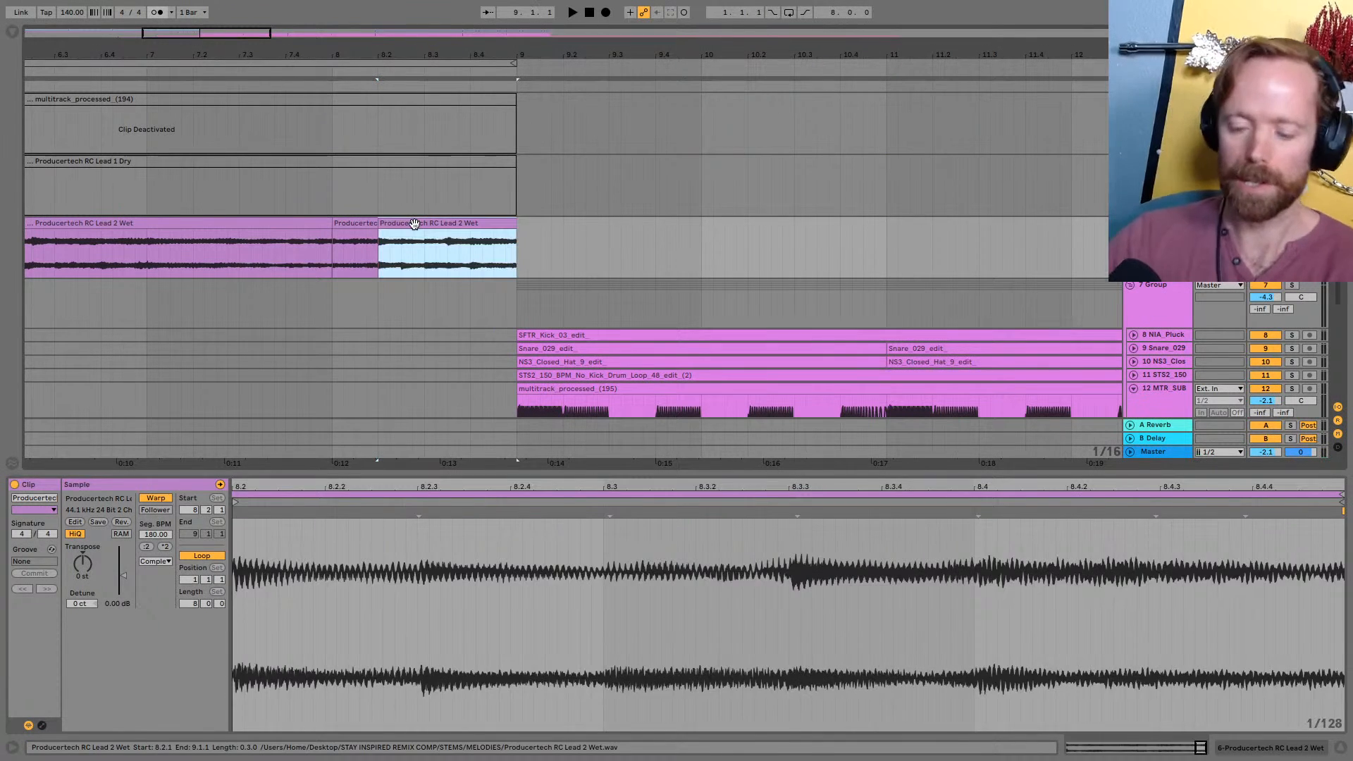
pyautogui.press('Delete')
pyautogui.click(344, 223)
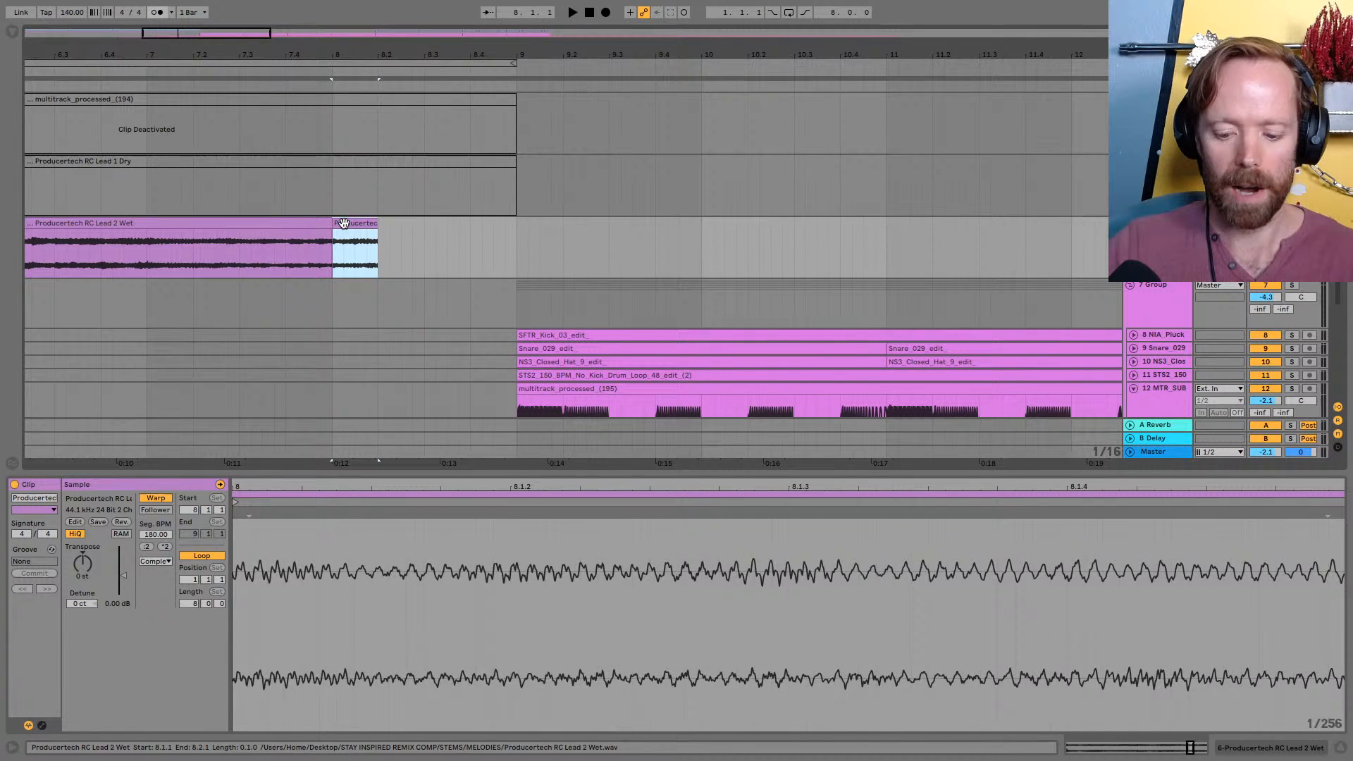
pyautogui.hotkey('ctrl', 'j')
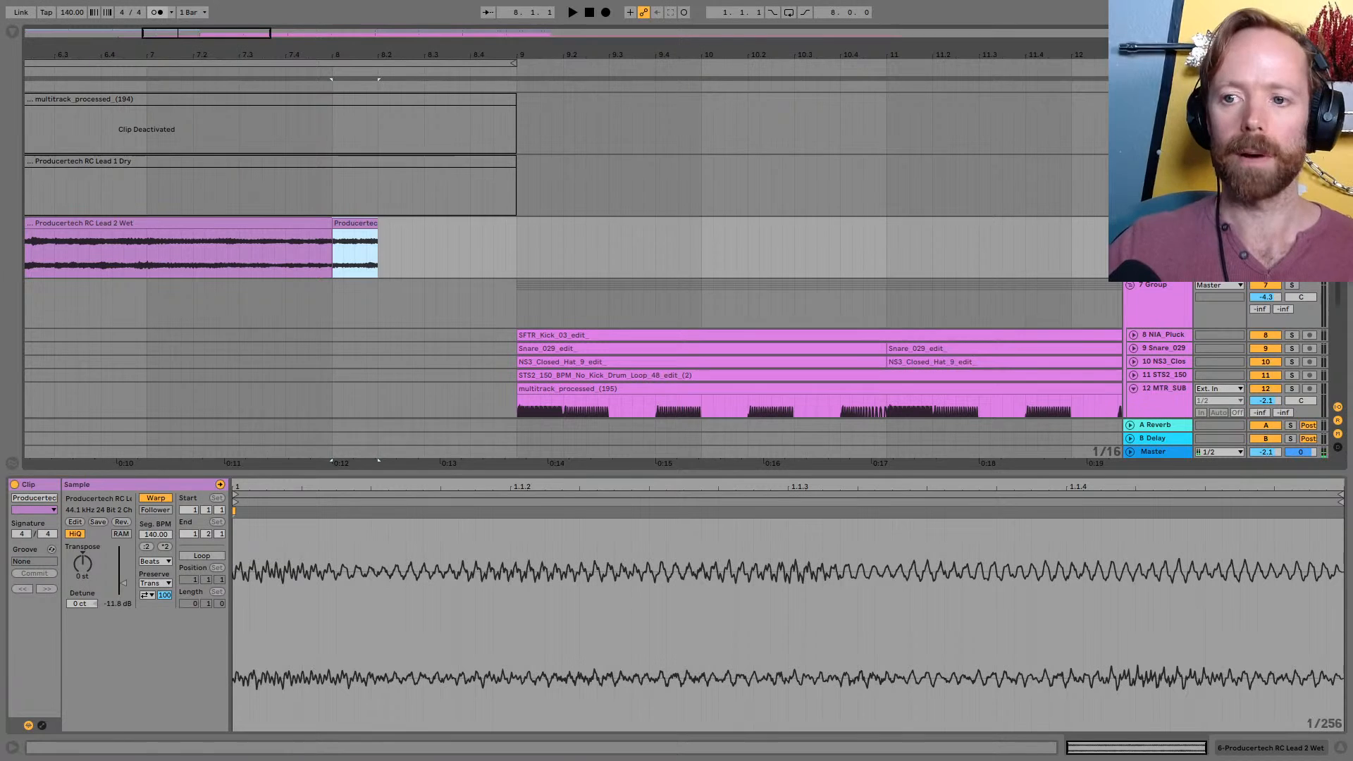
pyautogui.press('space')
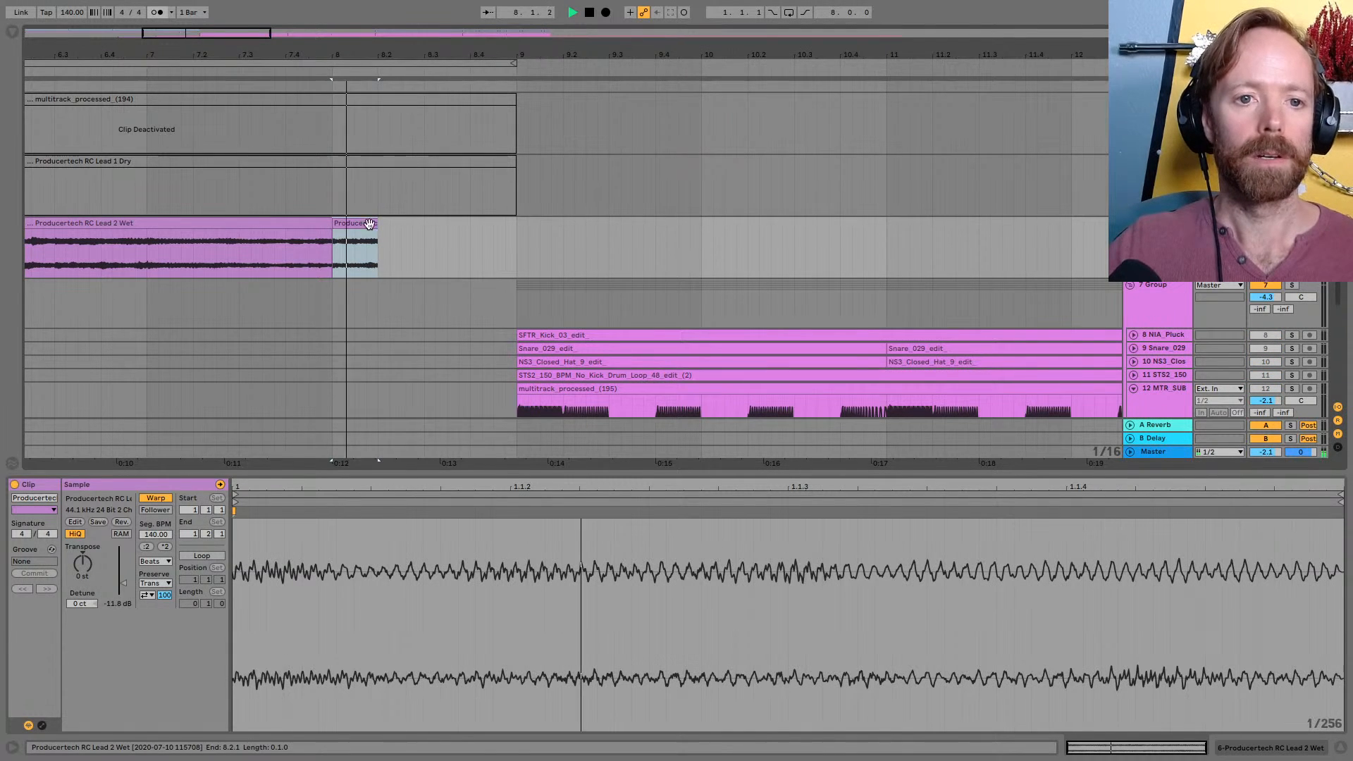
pyautogui.press('space')
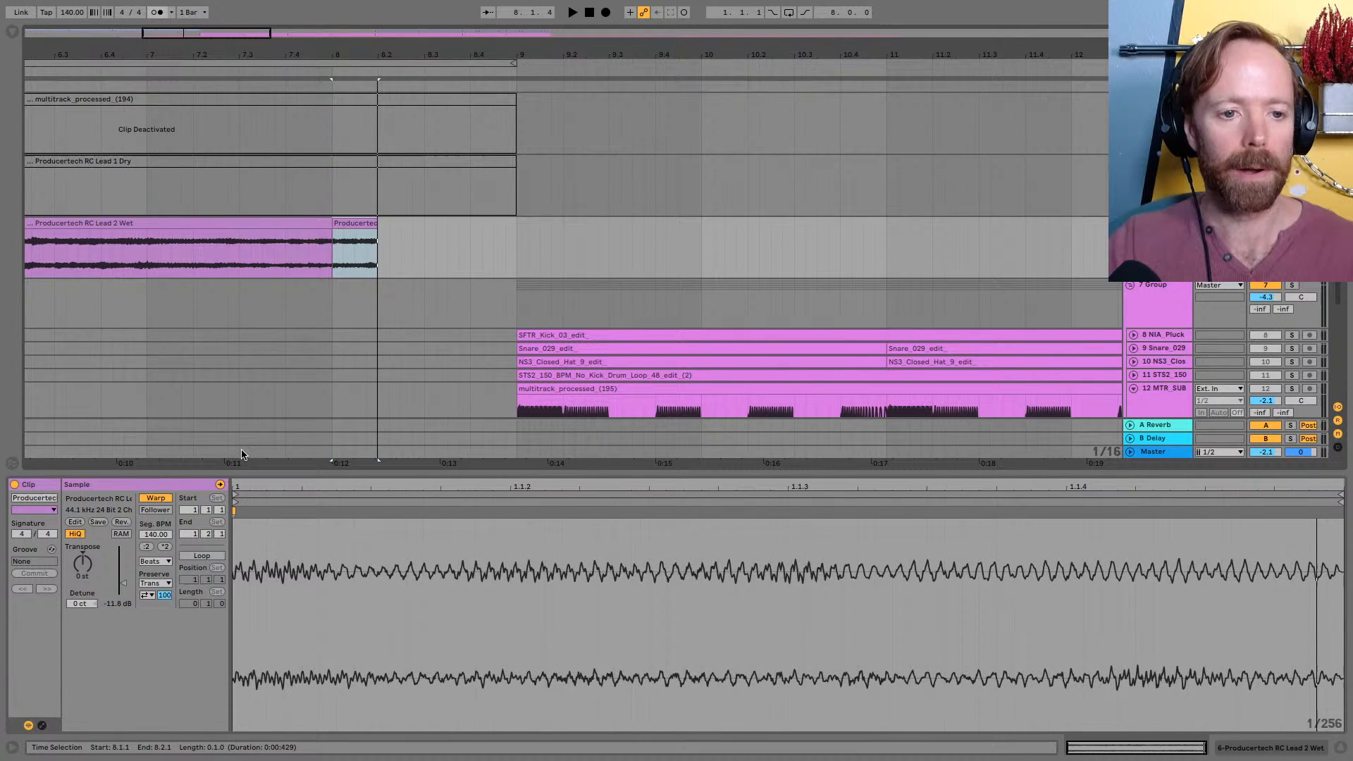
# Warp the consolidated lead slice from one beat to a full bar and extend its clip end to 9.1.1
pyautogui.moveTo(358, 463); pyautogui.dragTo(358, 397)
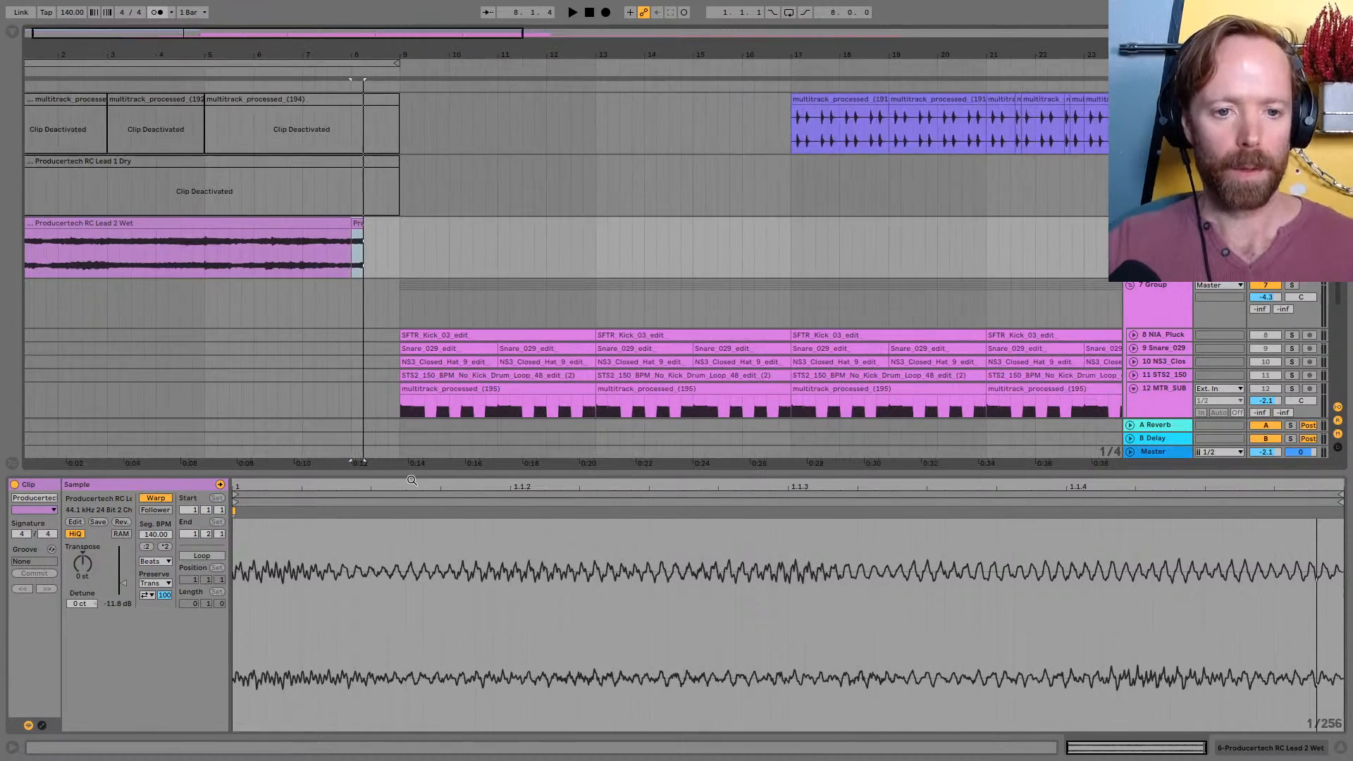
pyautogui.moveTo(413, 488); pyautogui.dragTo(412, 492)
pyautogui.moveTo(329, 488); pyautogui.dragTo(332, 484)
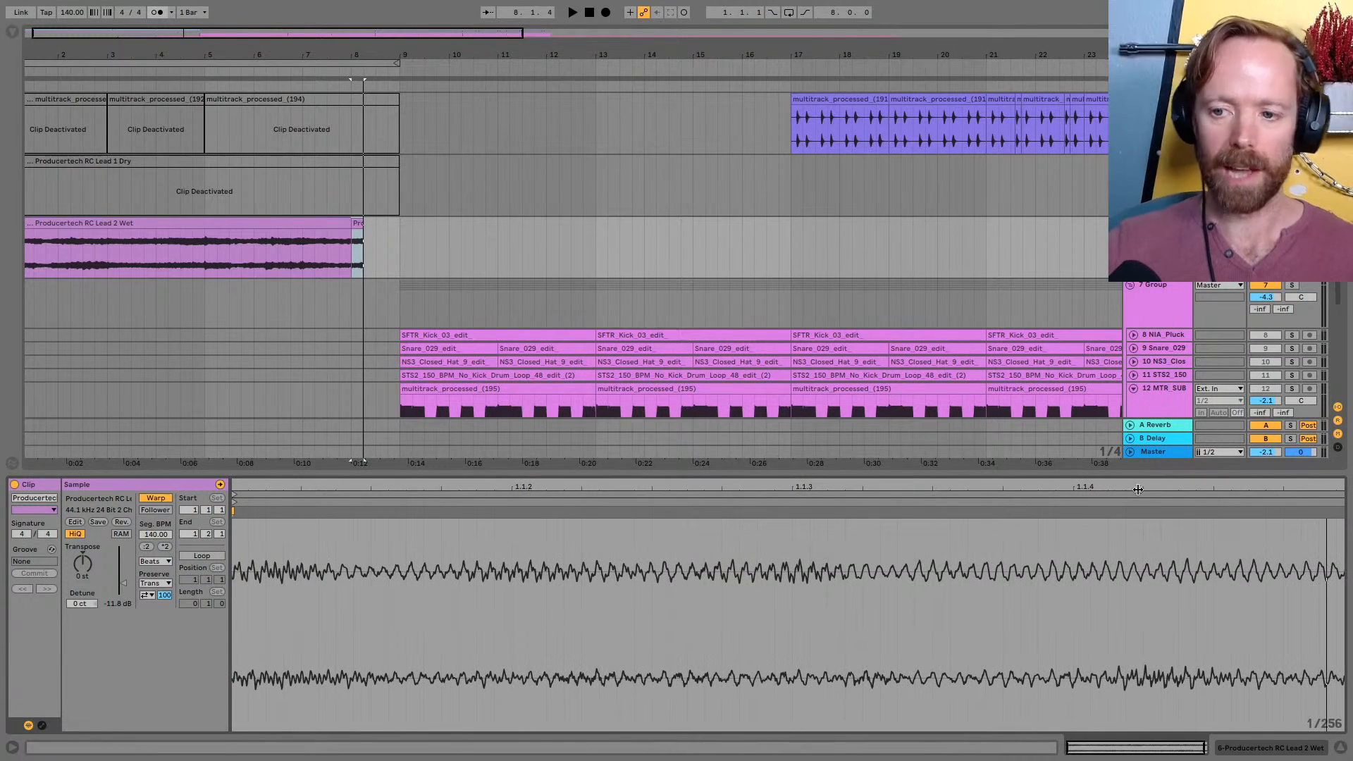
pyautogui.moveTo(1133, 492); pyautogui.dragTo(1133, 485)
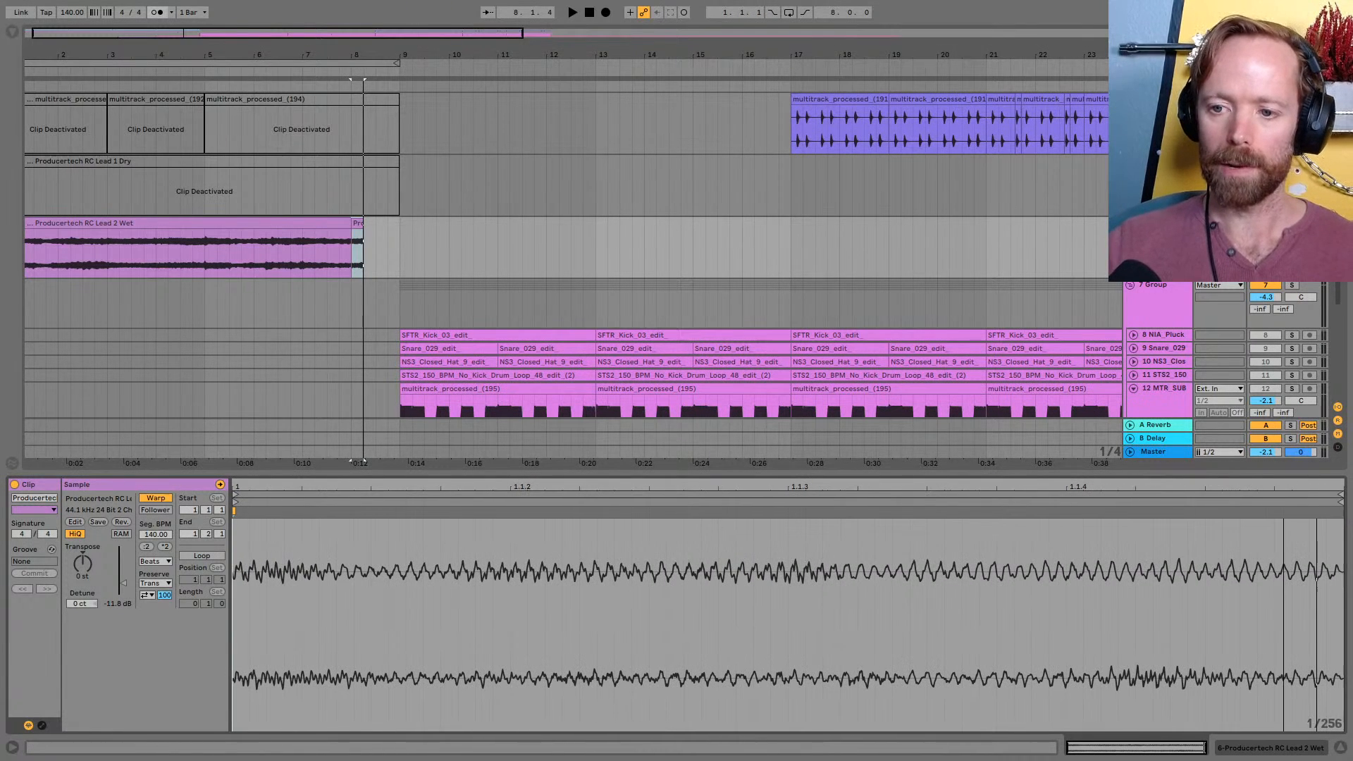
pyautogui.doubleClick(1342, 513)
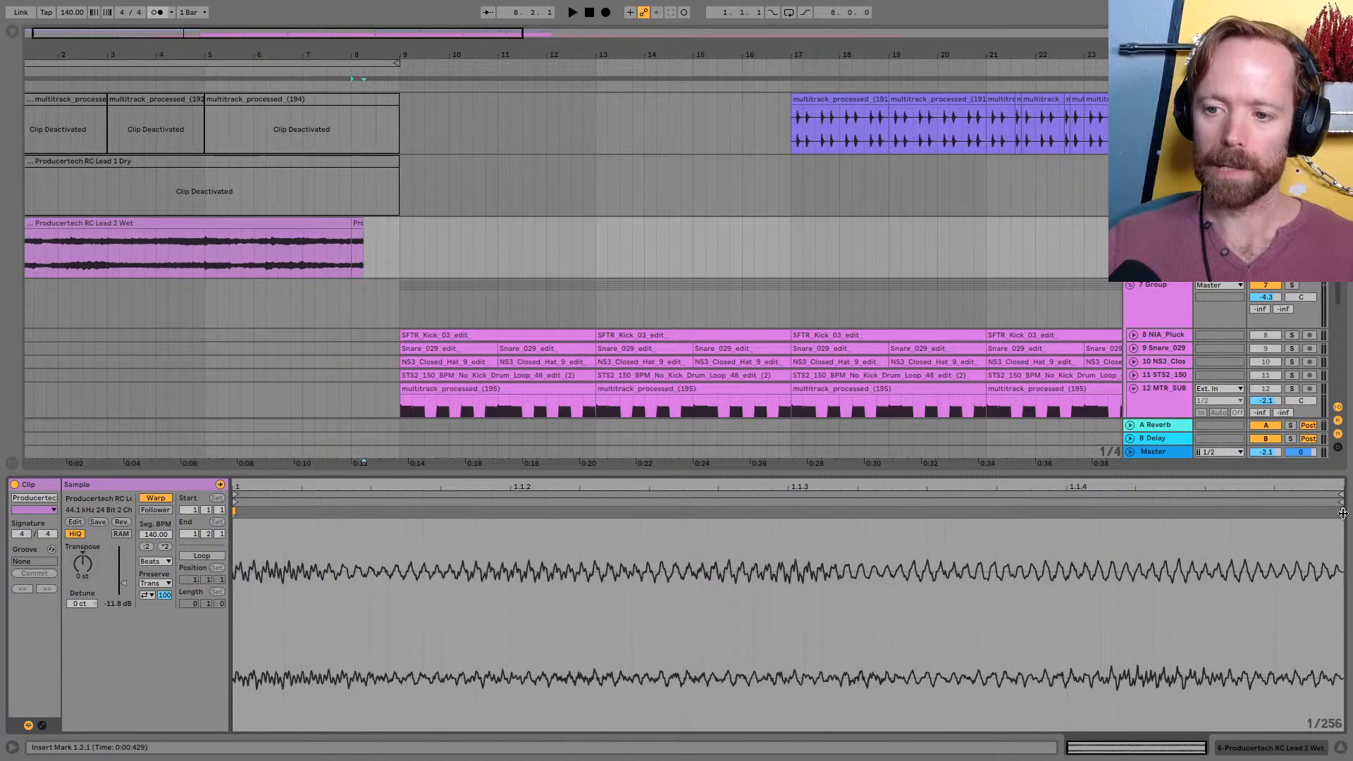
pyautogui.moveTo(1343, 513)
pyautogui.mouseDown()
pyautogui.moveTo(795, 512)
pyautogui.moveTo(830, 486)
pyautogui.moveTo(1148, 437)
pyautogui.moveTo(1156, 416)
pyautogui.mouseUp()
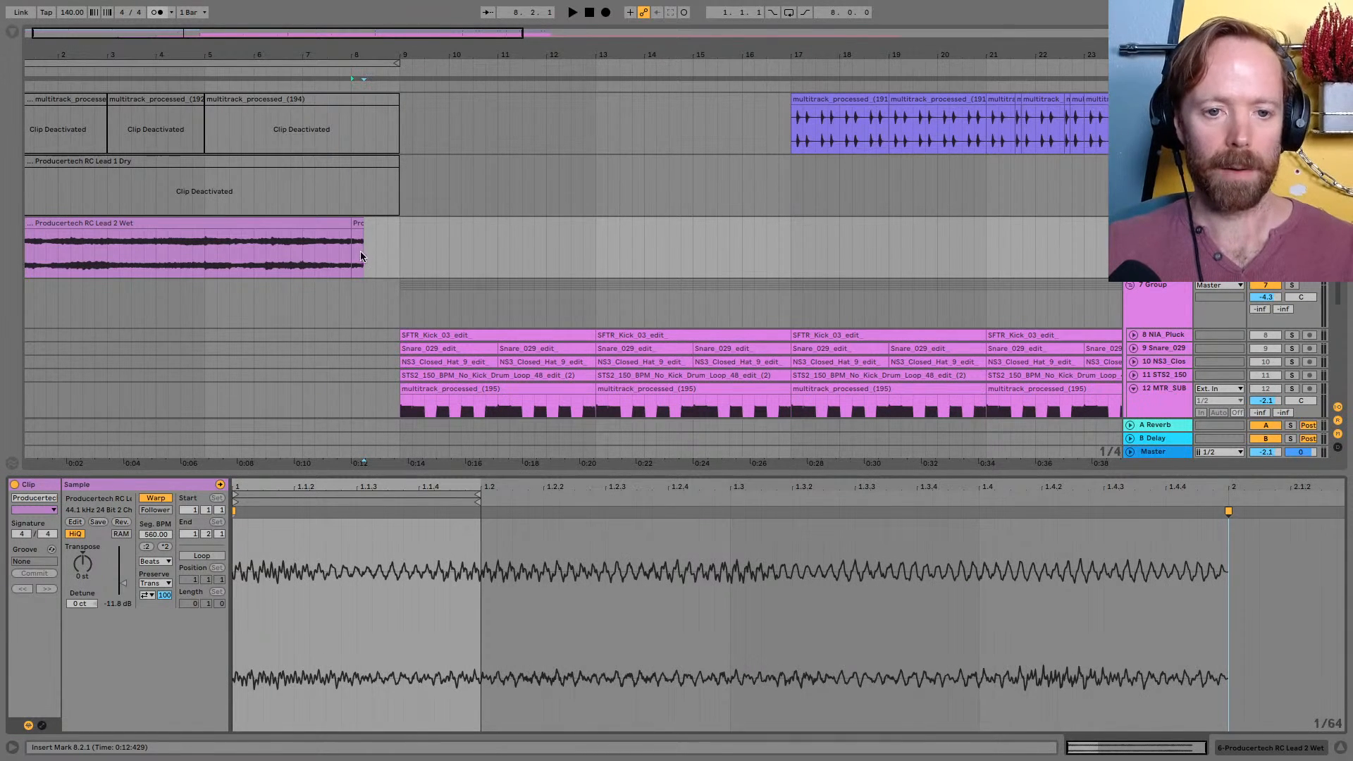
pyautogui.moveTo(359, 224); pyautogui.dragTo(392, 225)
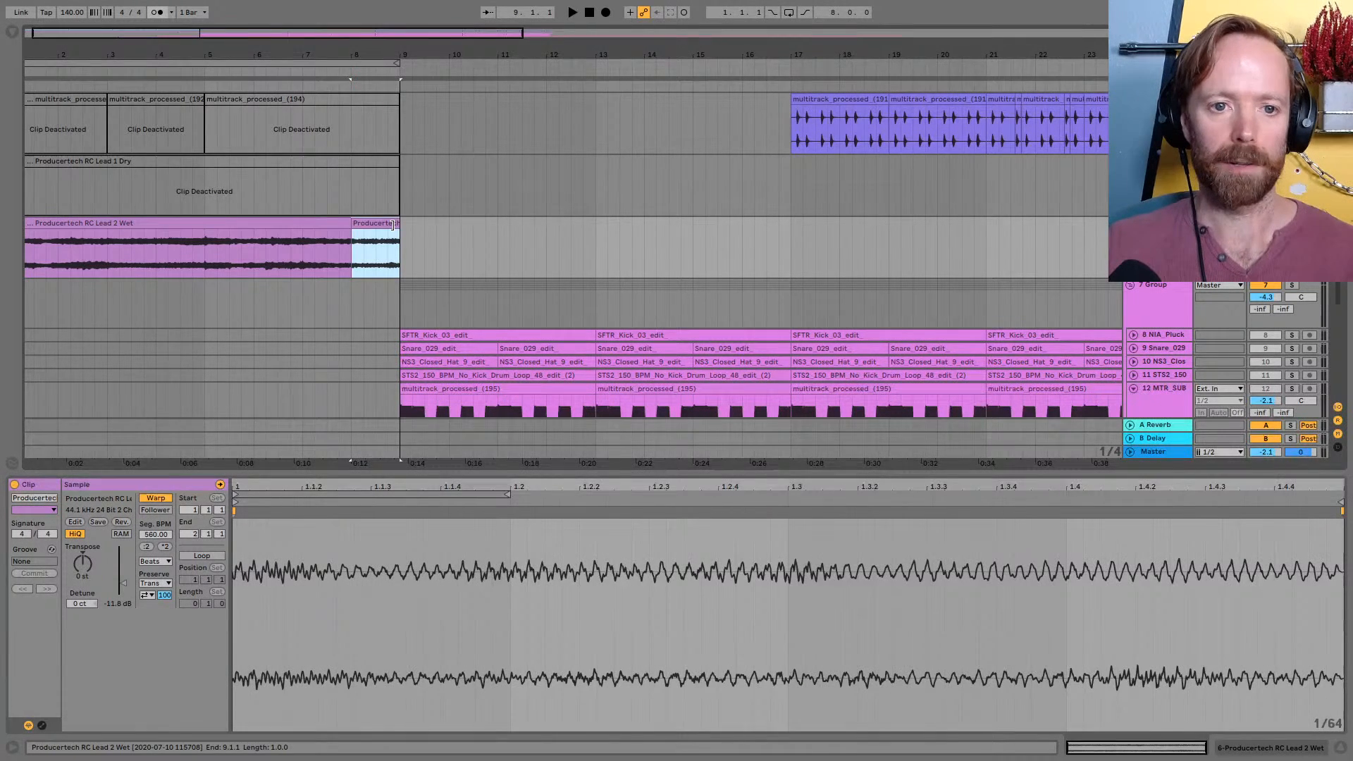
# Play the lead from 7.3.1 to check the transition into the stretched slice
pyautogui.press('space')
pyautogui.press('space')
pyautogui.scroll(1, 367, 243)
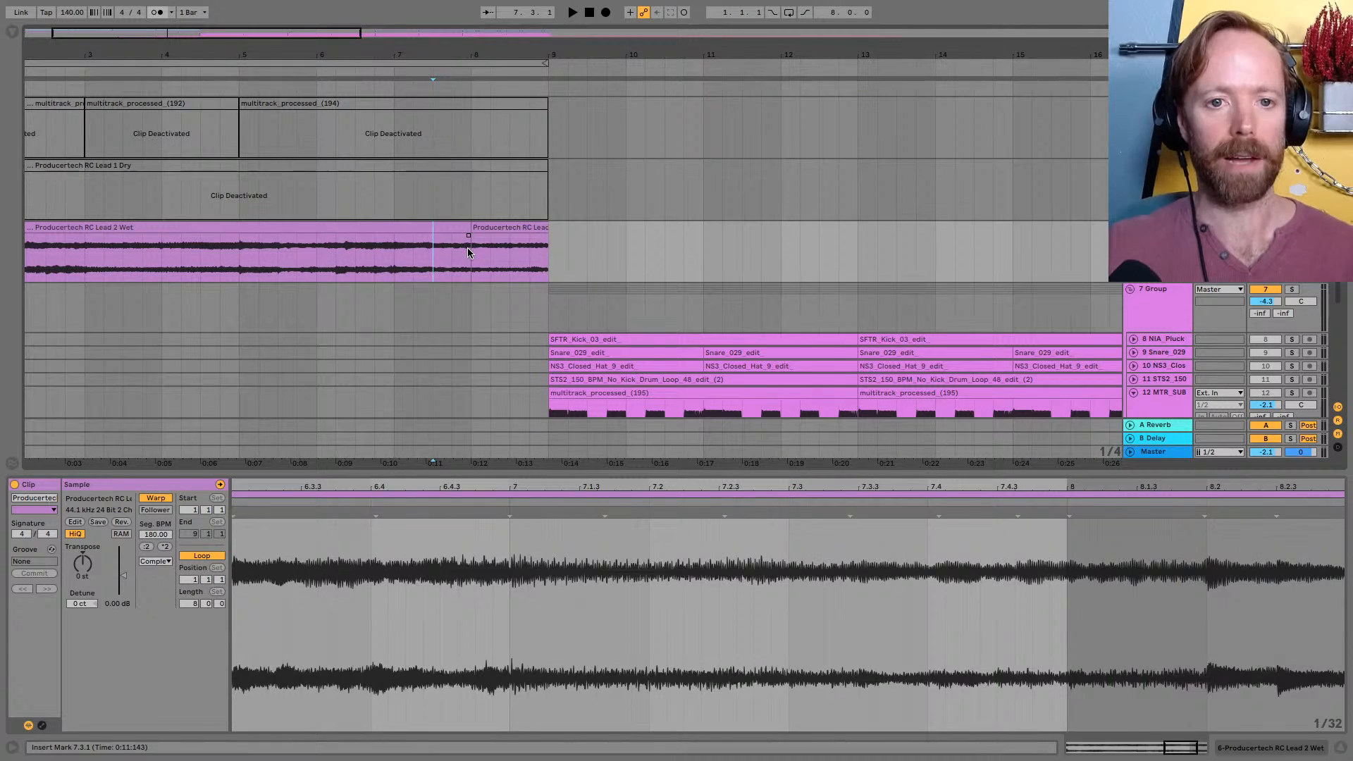
pyautogui.press('space')
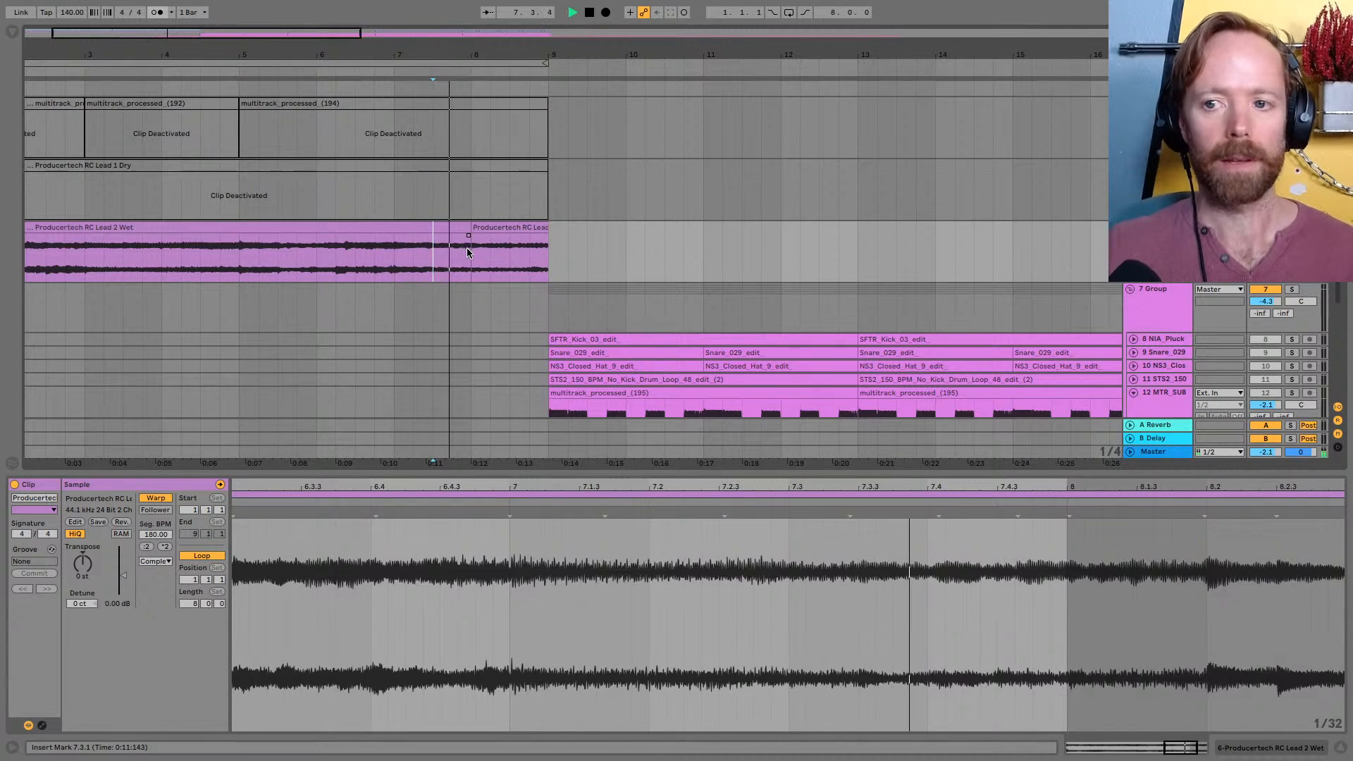
pyautogui.press('space')
# Add a short fade-in to the start of the stretched lead slice at bar 8
pyautogui.press('space')
pyautogui.moveTo(463, 52); pyautogui.dragTo(464, 145)
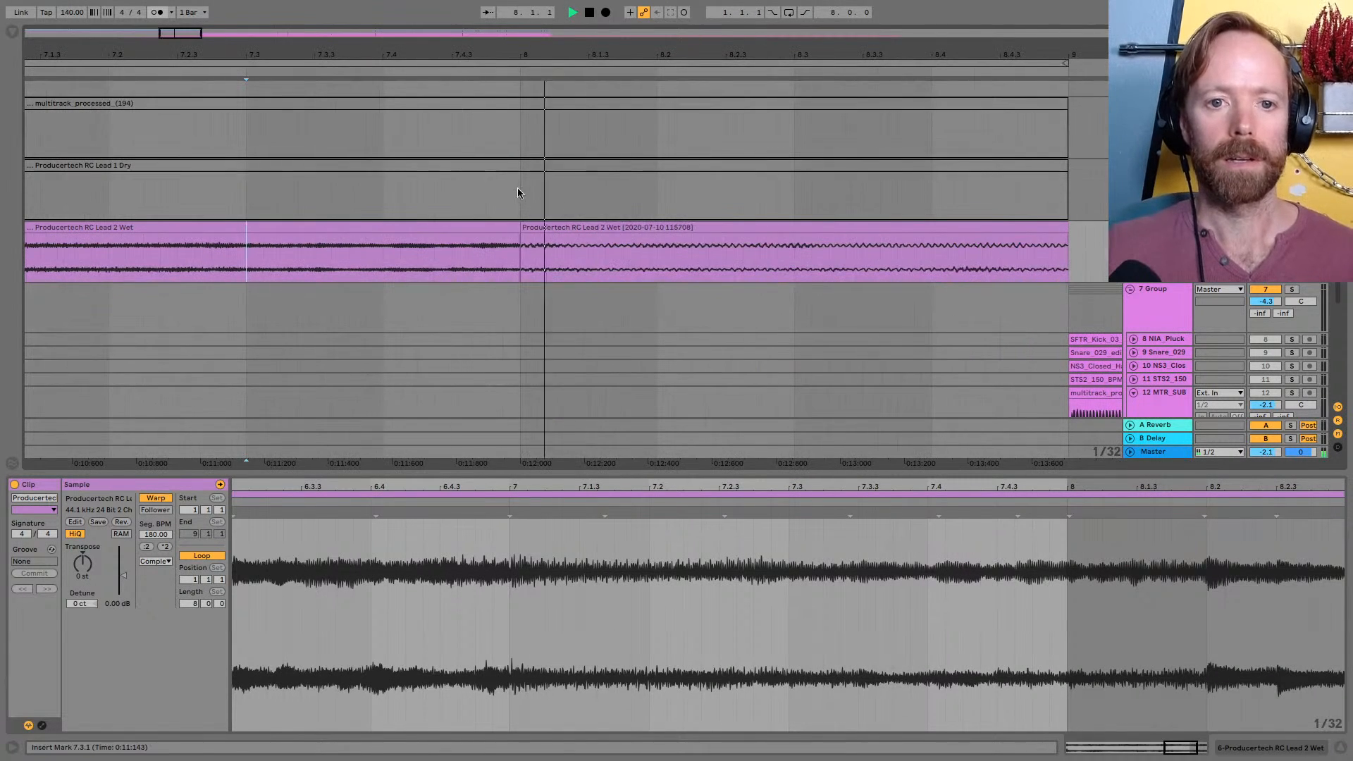
pyautogui.press('space')
pyautogui.click(518, 239)
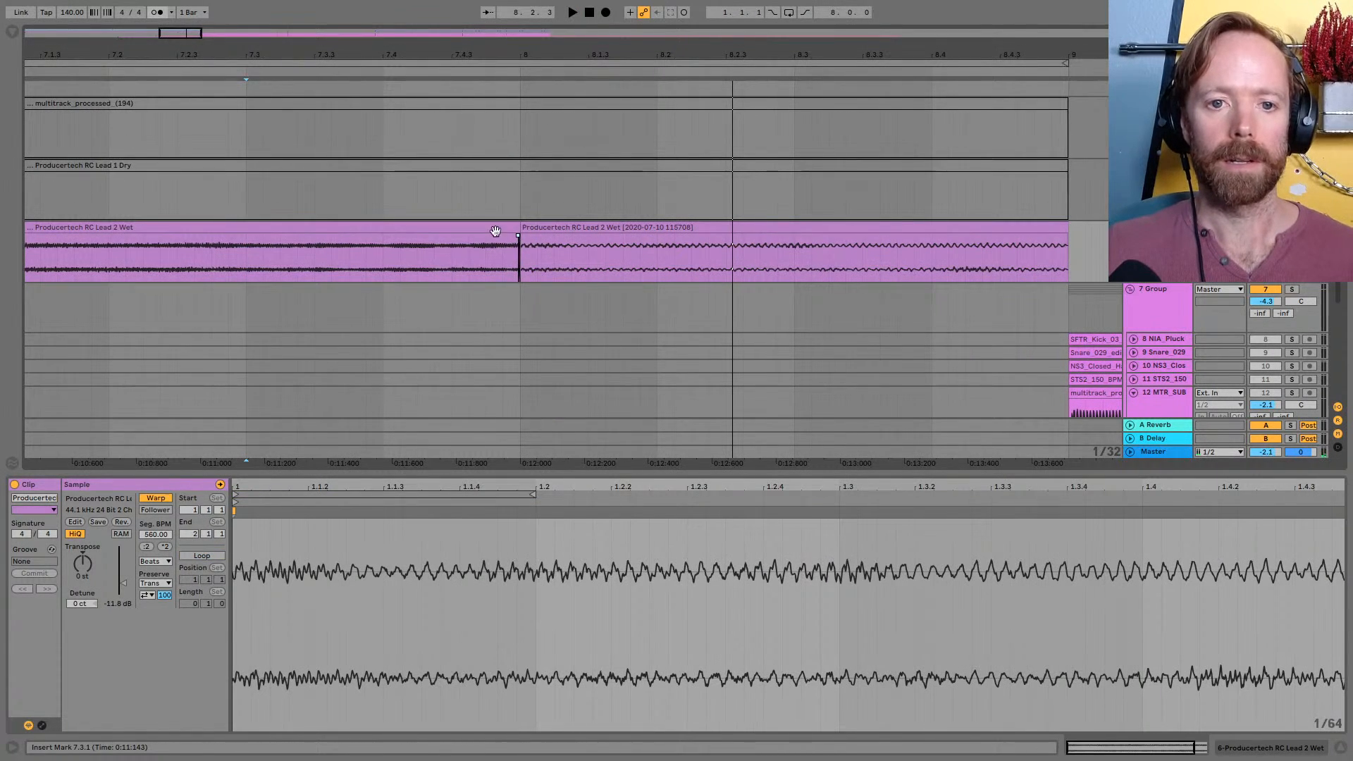
pyautogui.moveTo(520, 237); pyautogui.dragTo(546, 242)
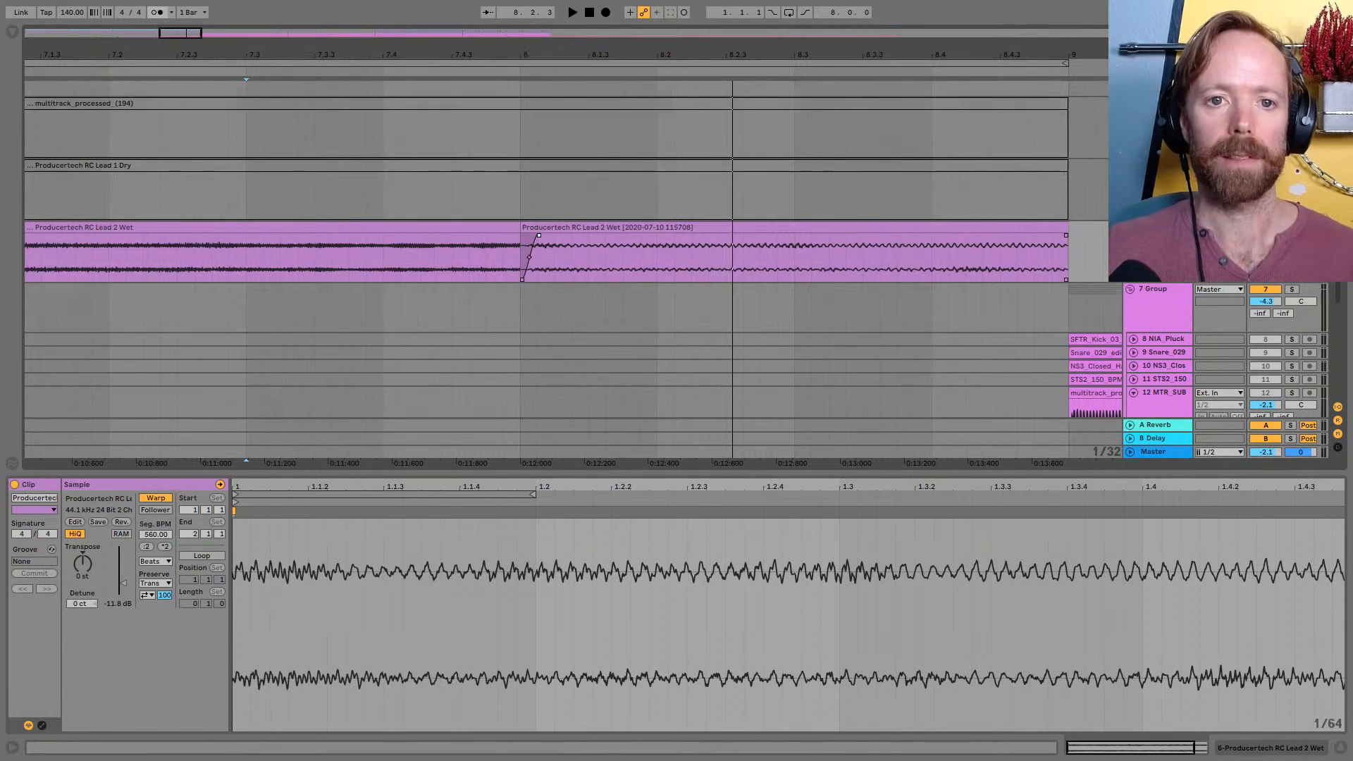
# Create a short crossfade from the main Lead 2 Wet clip into the stretched slice at bar 8 and play the transition
pyautogui.moveTo(522, 59); pyautogui.dragTo(553, 240)
pyautogui.press('space')
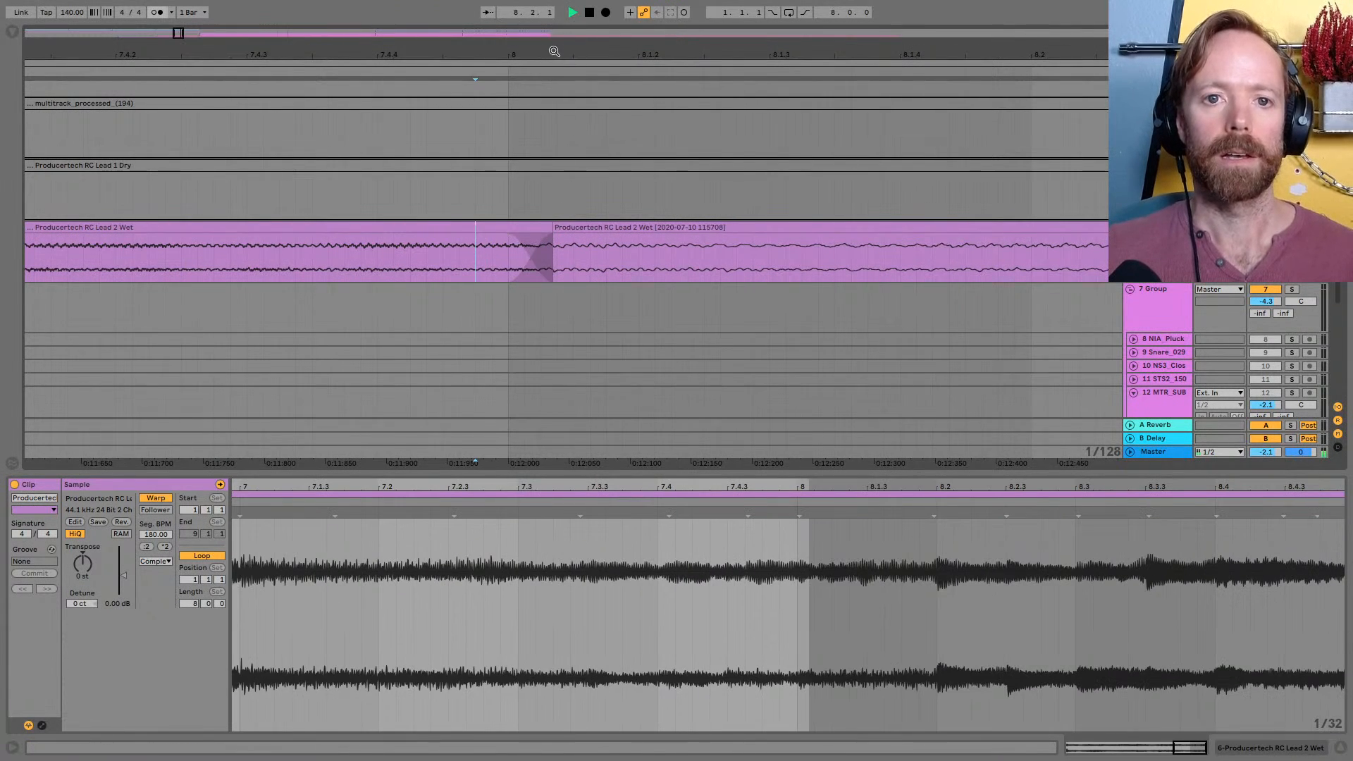
pyautogui.moveTo(554, 51); pyautogui.dragTo(554, 10)
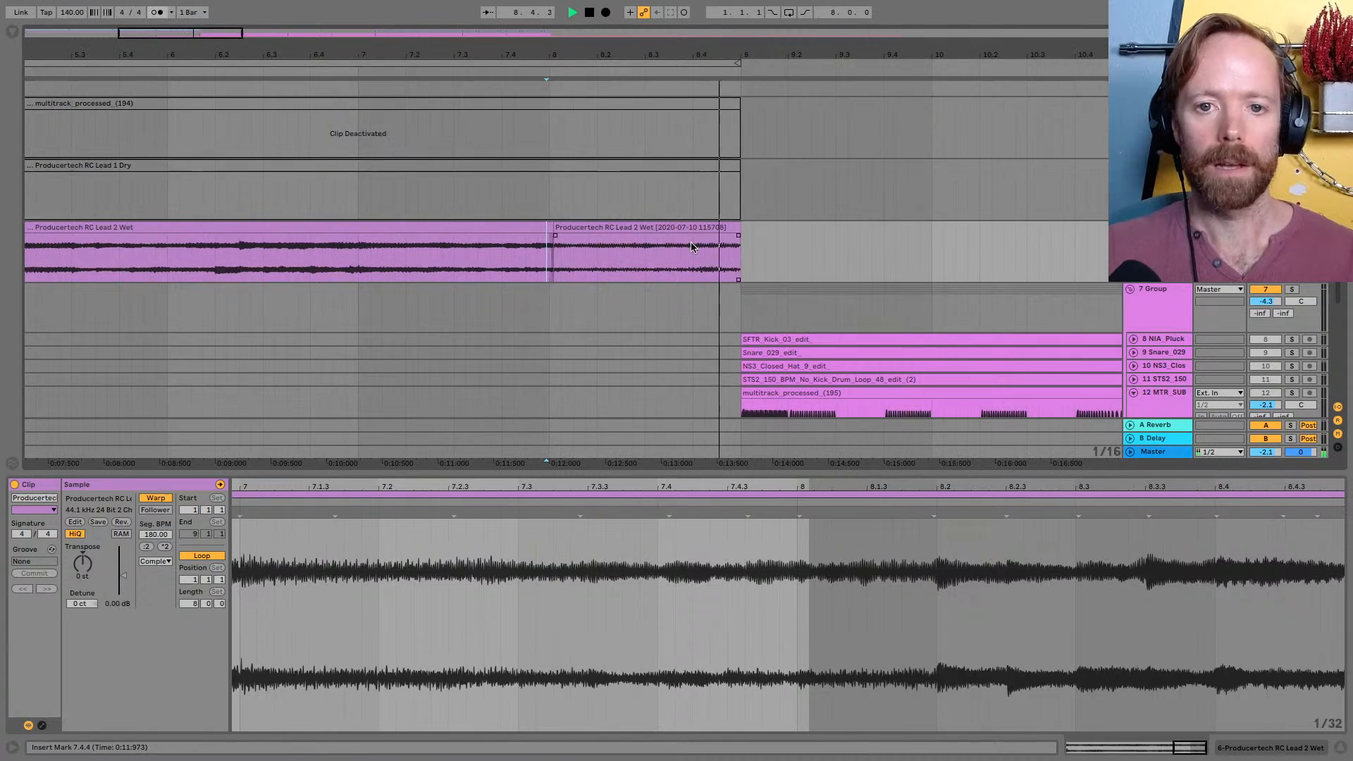
pyautogui.press('space')
pyautogui.press('space')
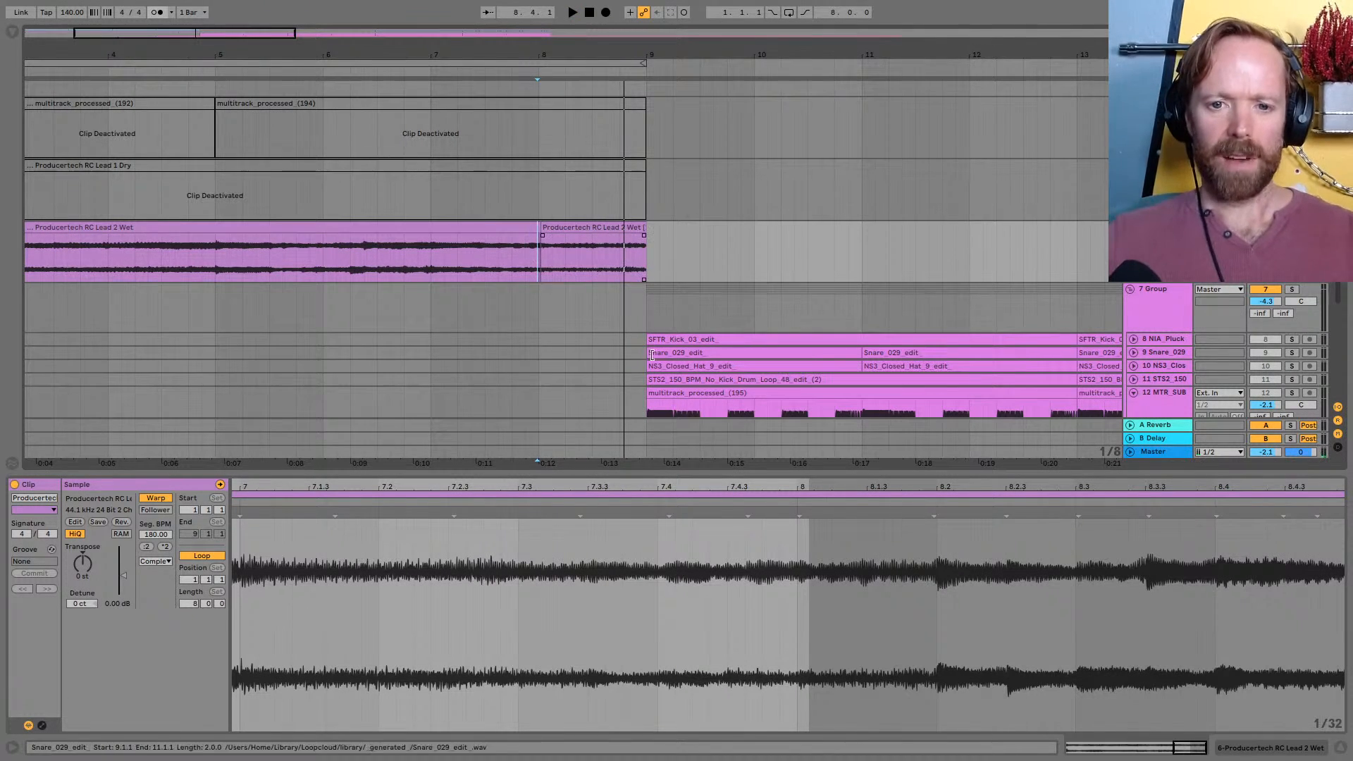
# Play the stretched lead slice at bar 8 and show its clip Transposition envelope
pyautogui.scroll(-1, 552, 268)
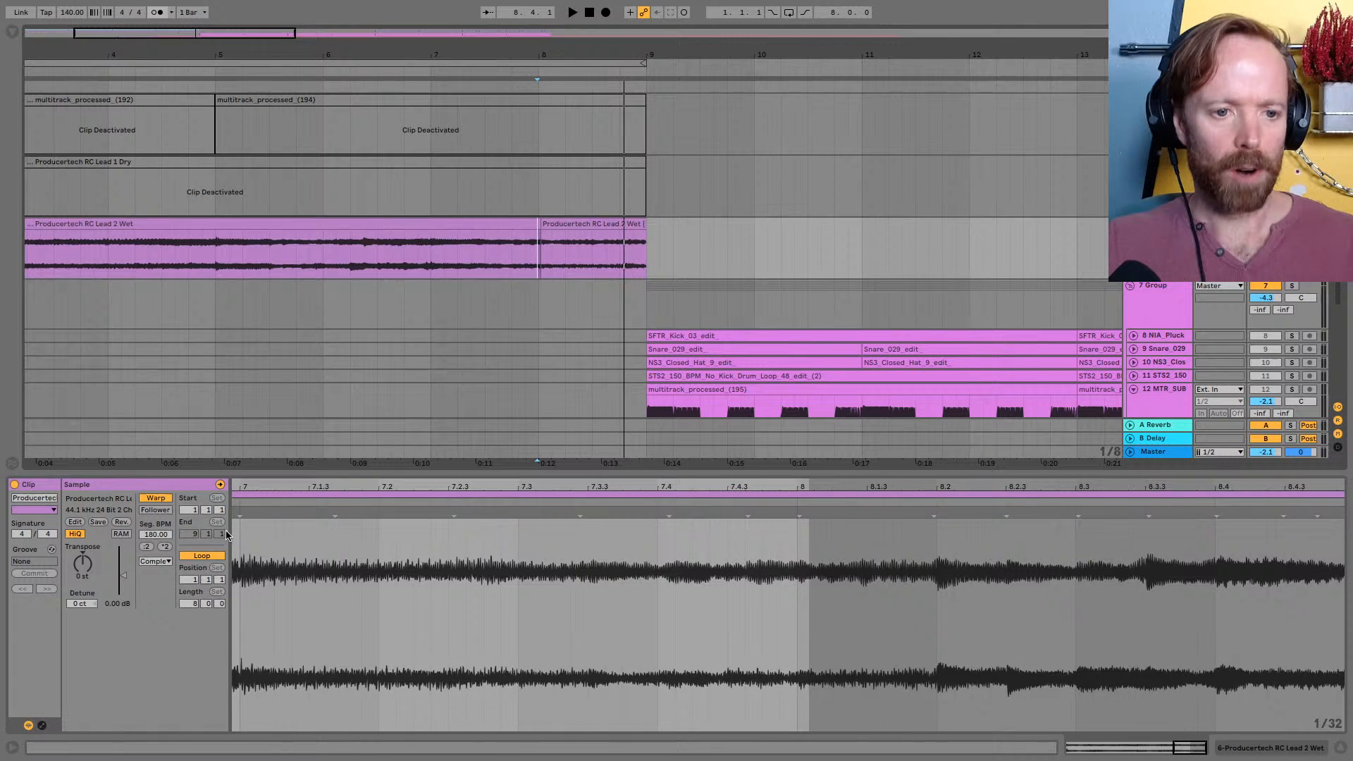
pyautogui.click(596, 223)
pyautogui.press('space')
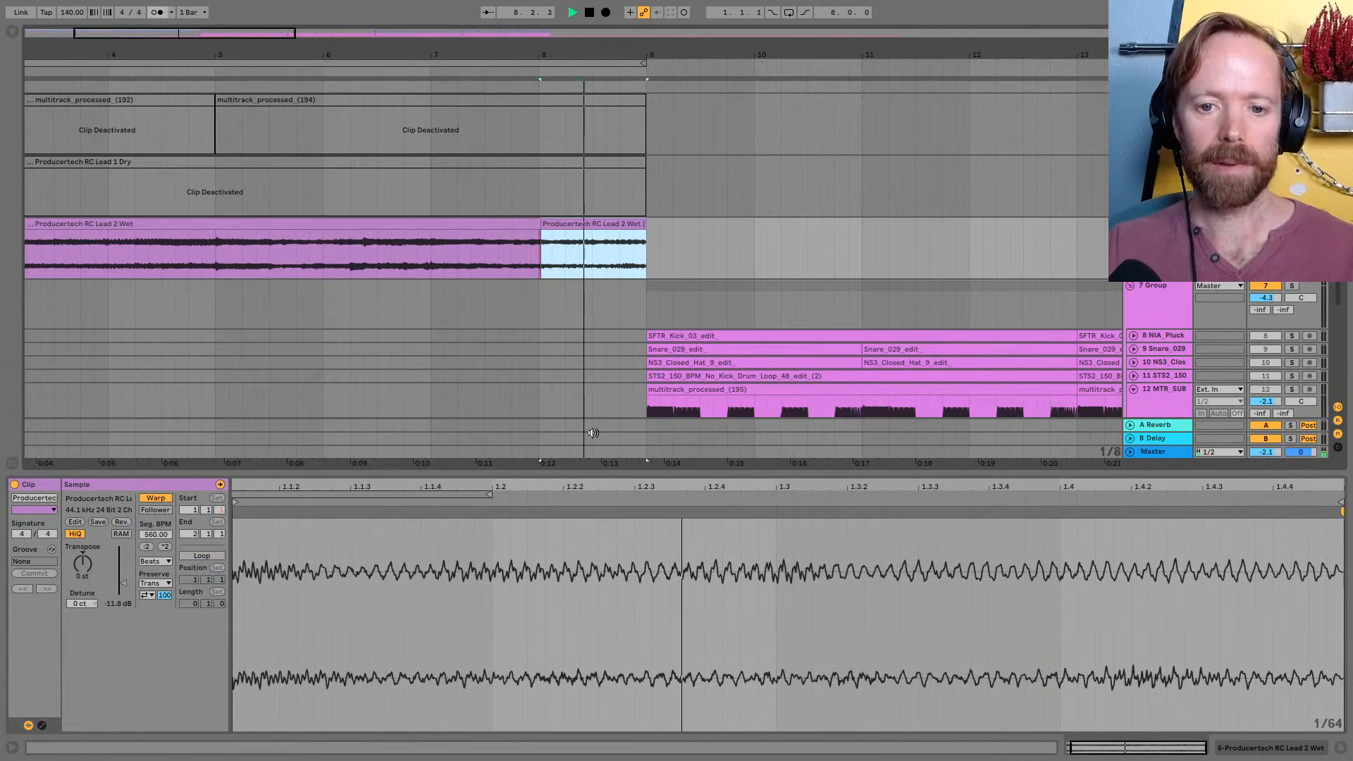
pyautogui.press('space')
pyautogui.moveTo(618, 485); pyautogui.dragTo(635, 487)
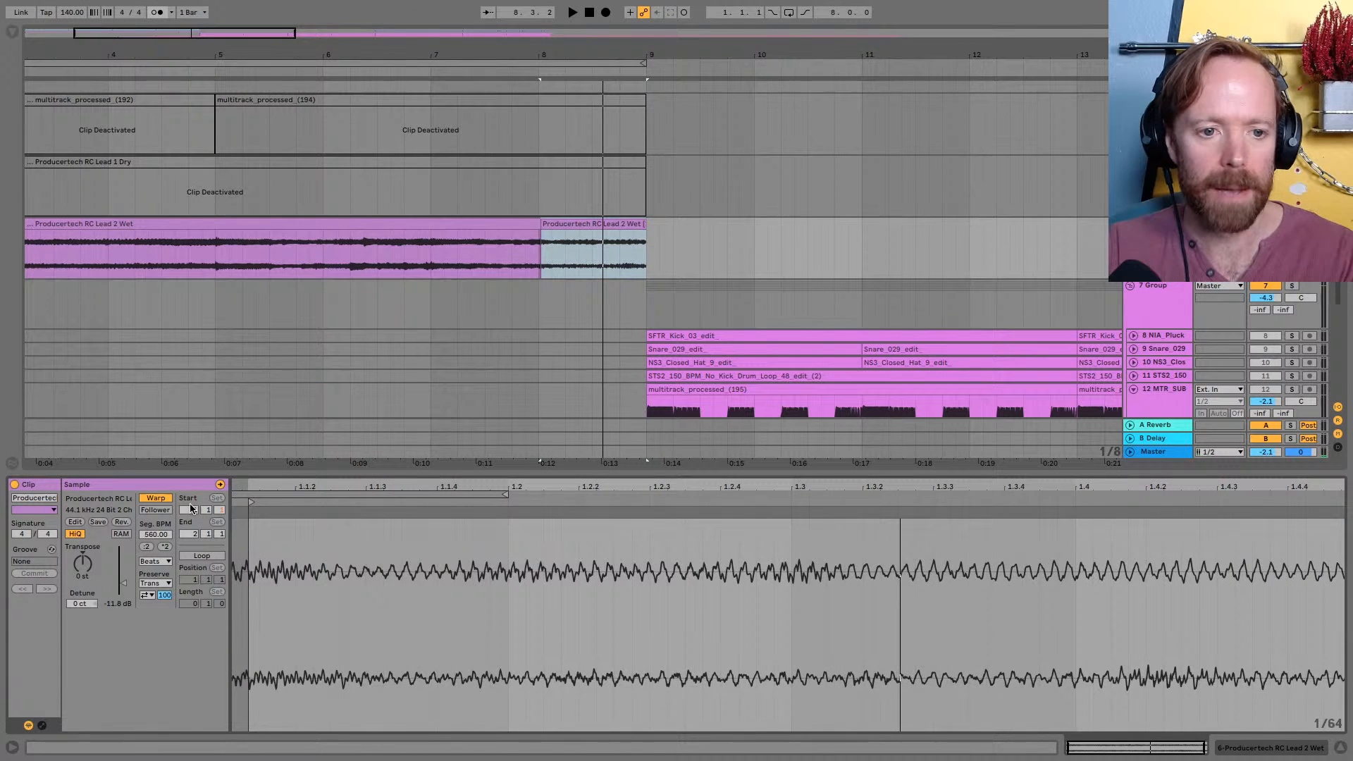
pyautogui.click(42, 725)
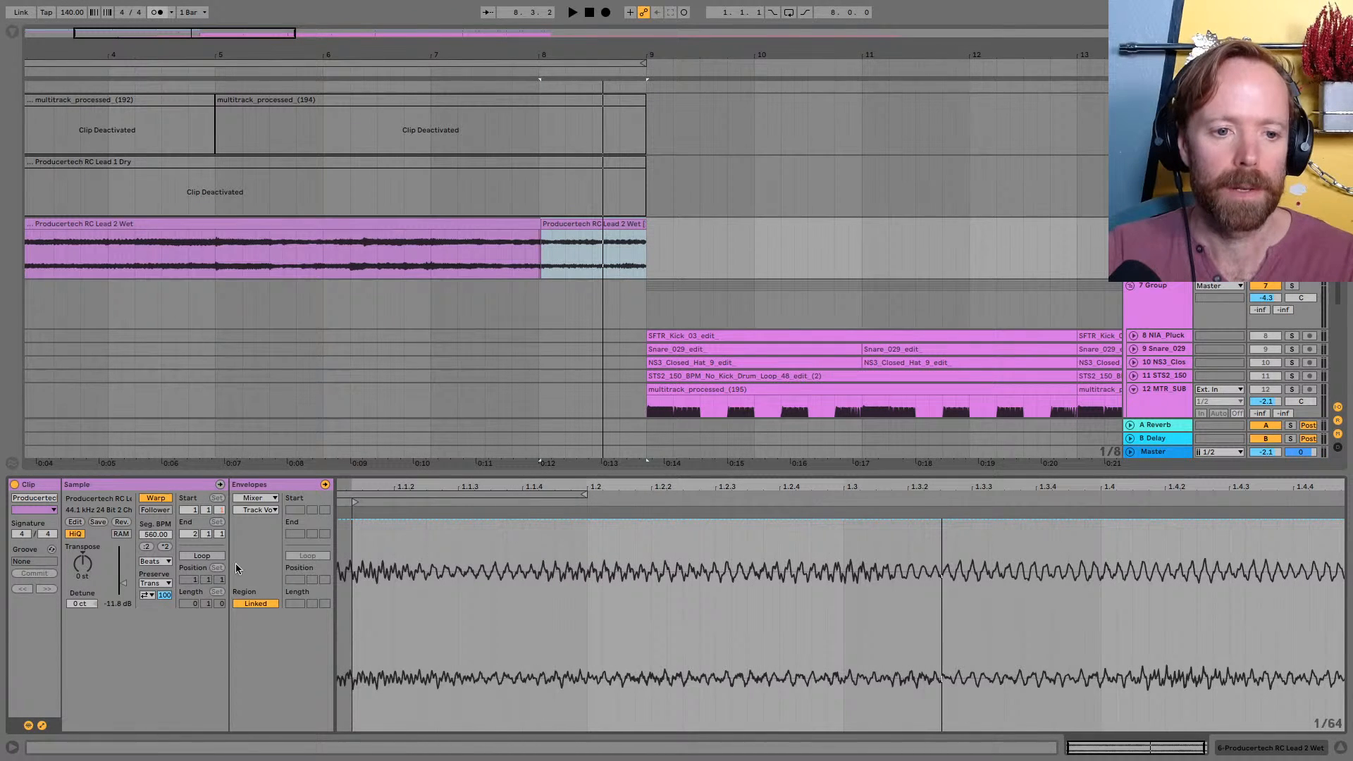
pyautogui.click(267, 501)
pyautogui.click(258, 503)
pyautogui.click(256, 510)
pyautogui.click(295, 540)
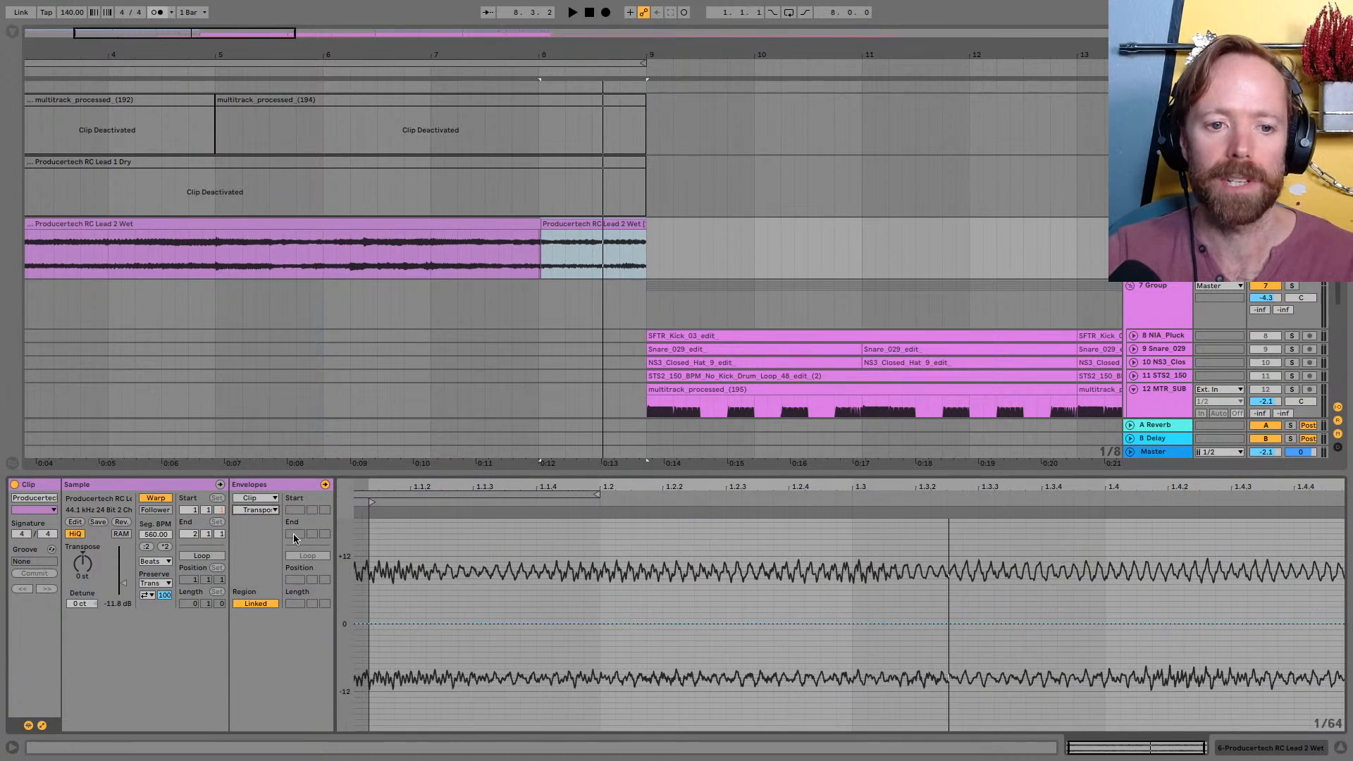
# Draw the slice's transposition envelope falling from 0 st at beat 1.4 to -48 st at the clip end, and play it
pyautogui.press('space')
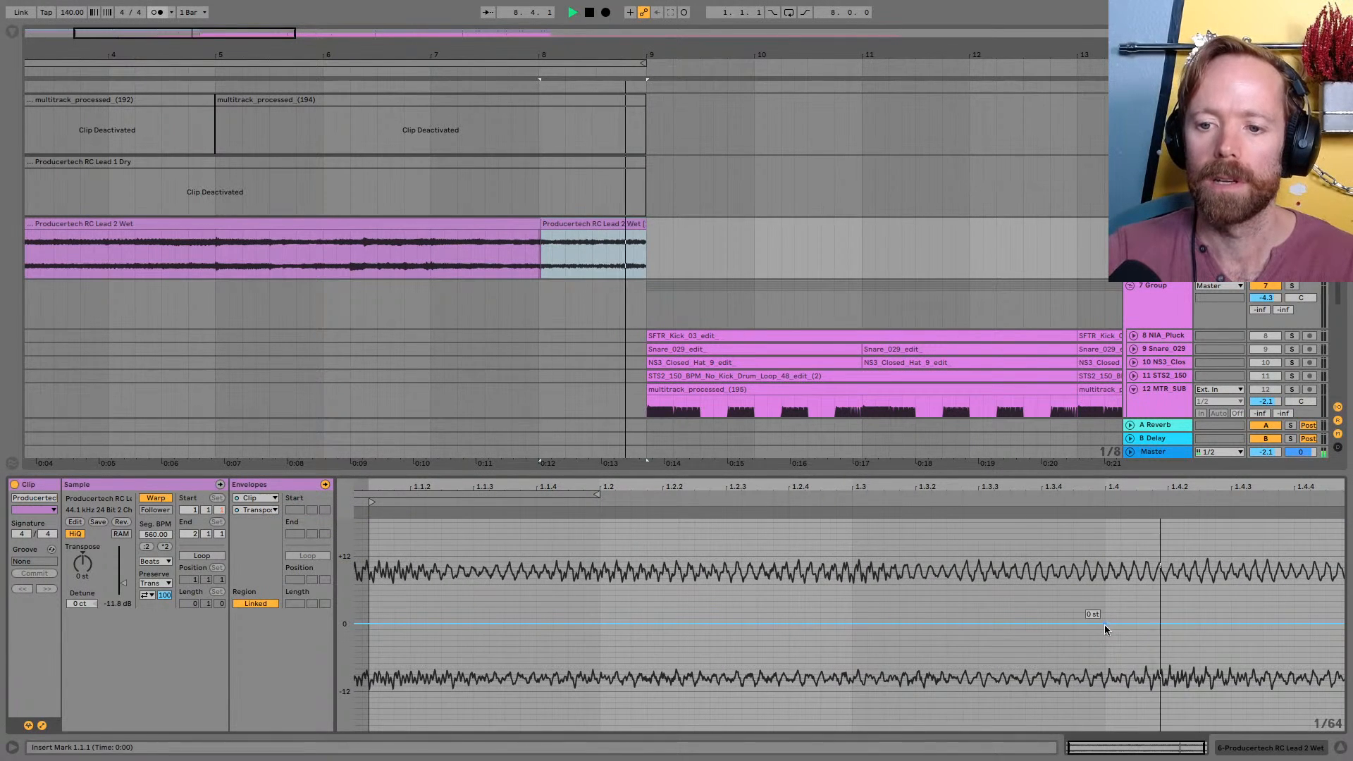
pyautogui.press('space')
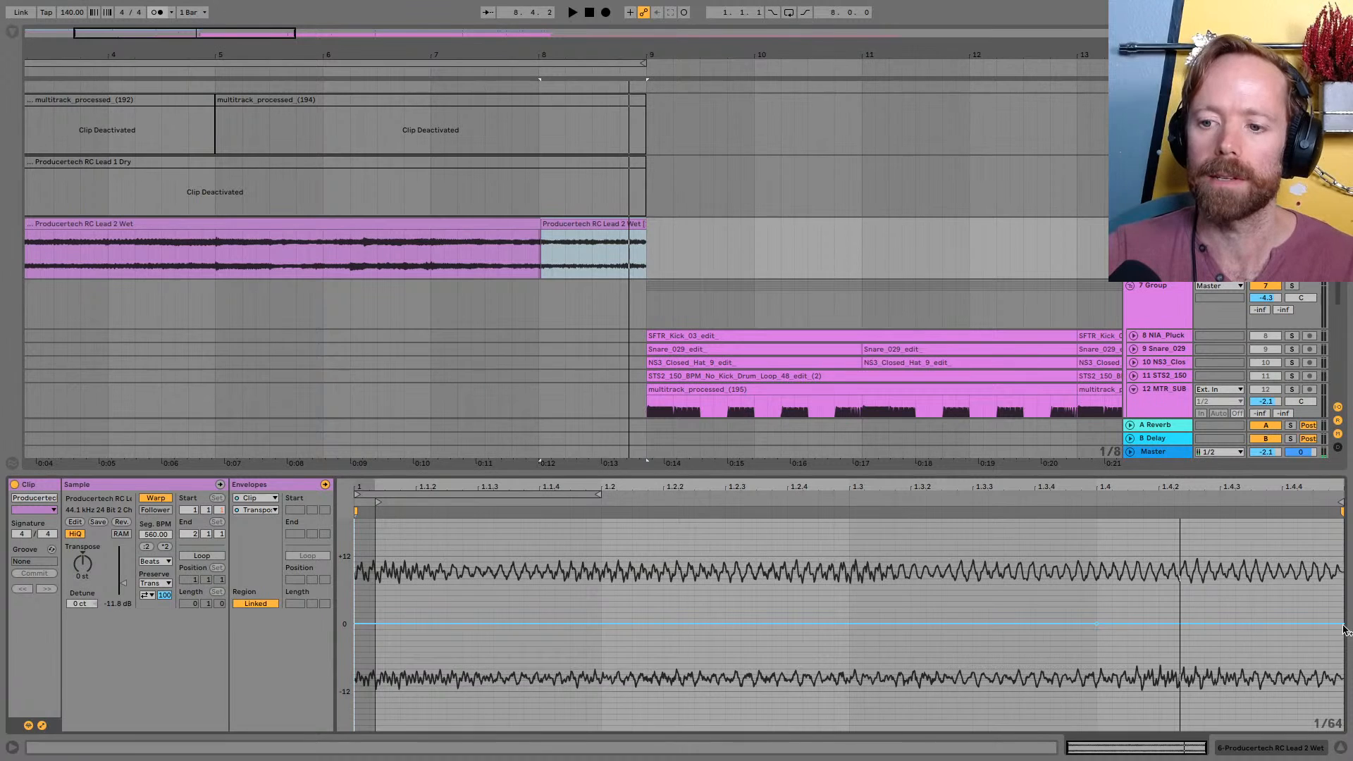
pyautogui.moveTo(1343, 626); pyautogui.dragTo(1344, 744)
pyautogui.press('space')
pyautogui.press('space')
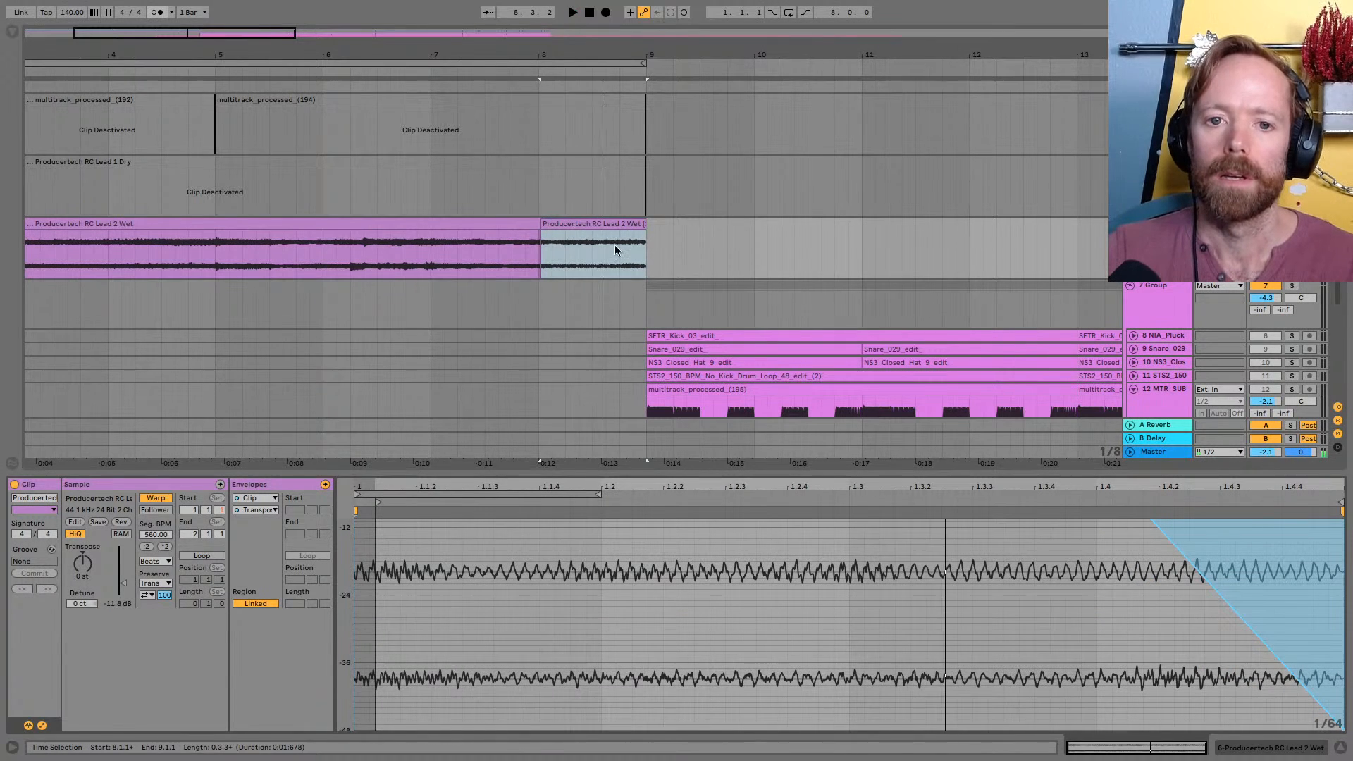
pyautogui.press('space')
pyautogui.click(619, 247)
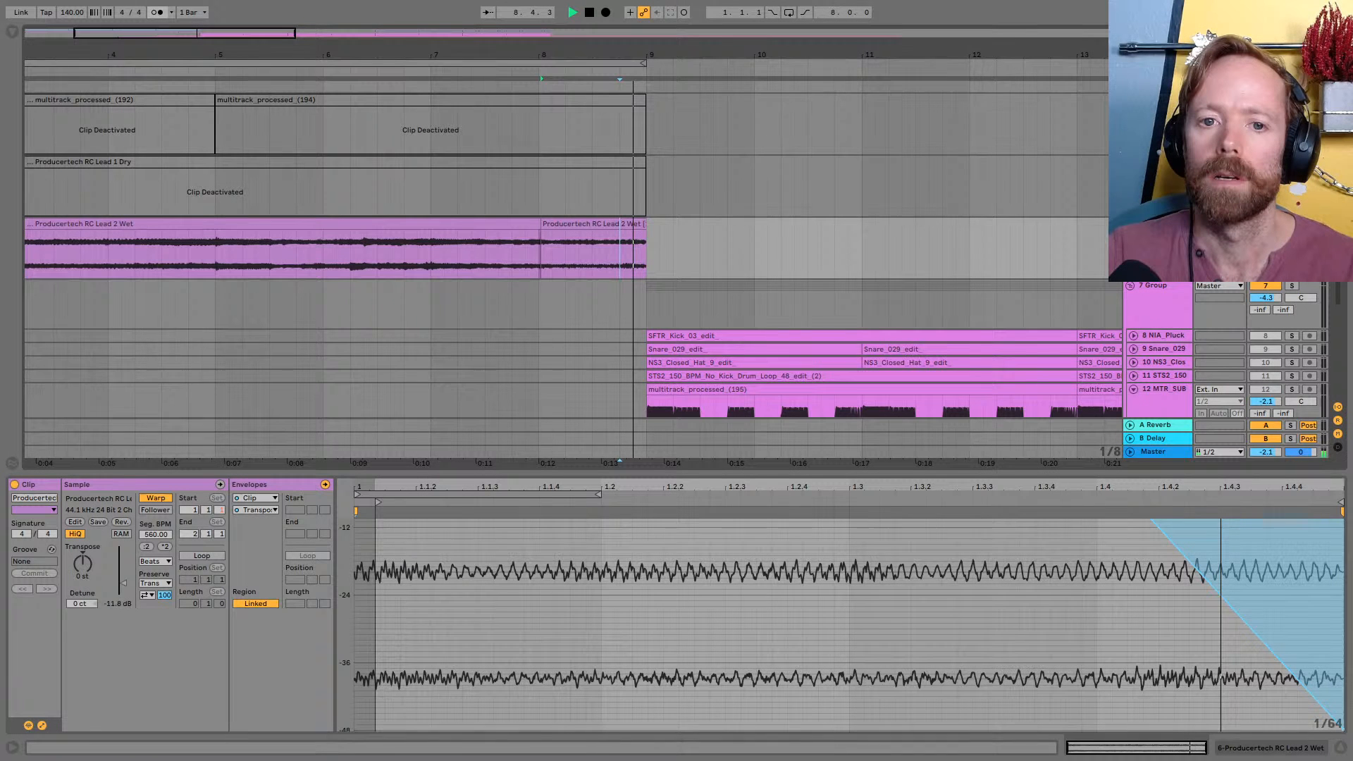
# Try the Complex warp mode on the stretched lead slice, and switch it to Complex Pro
pyautogui.click(155, 561)
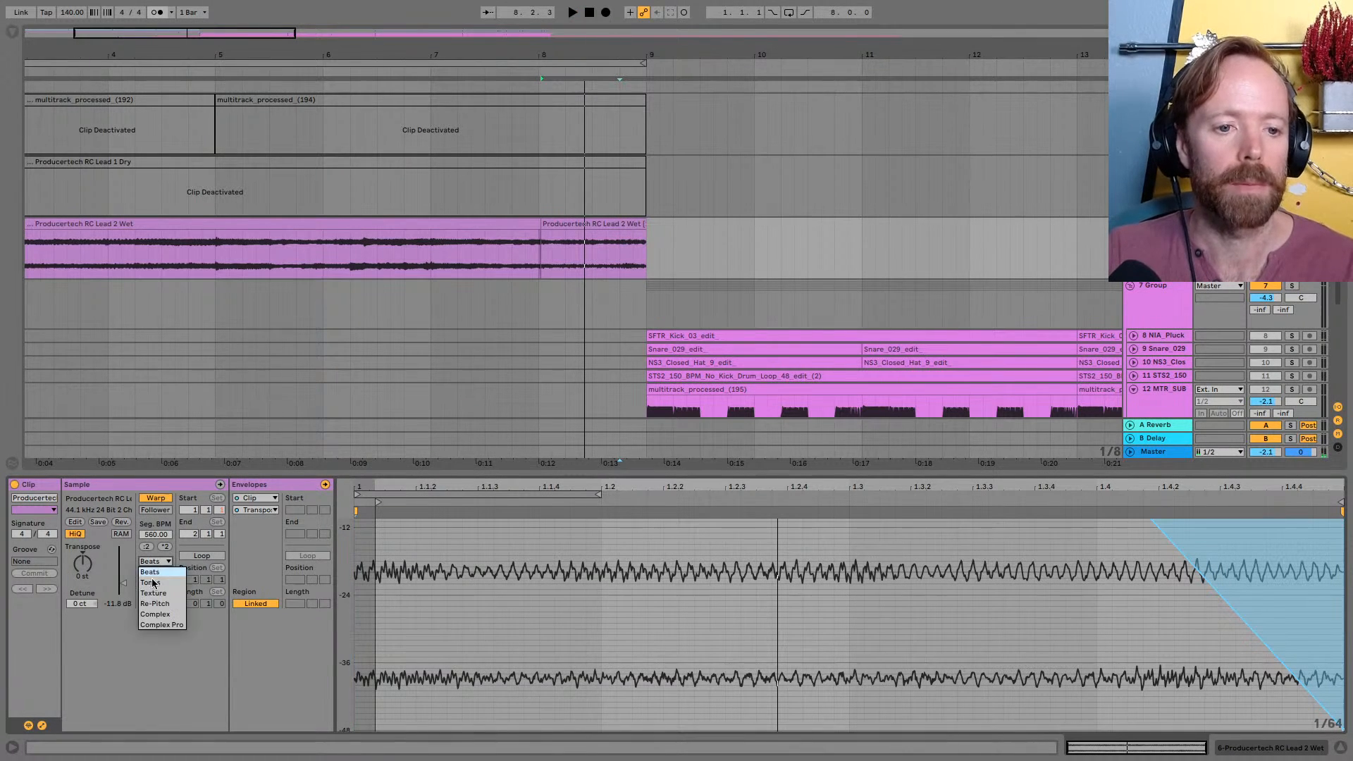
pyautogui.click(158, 615)
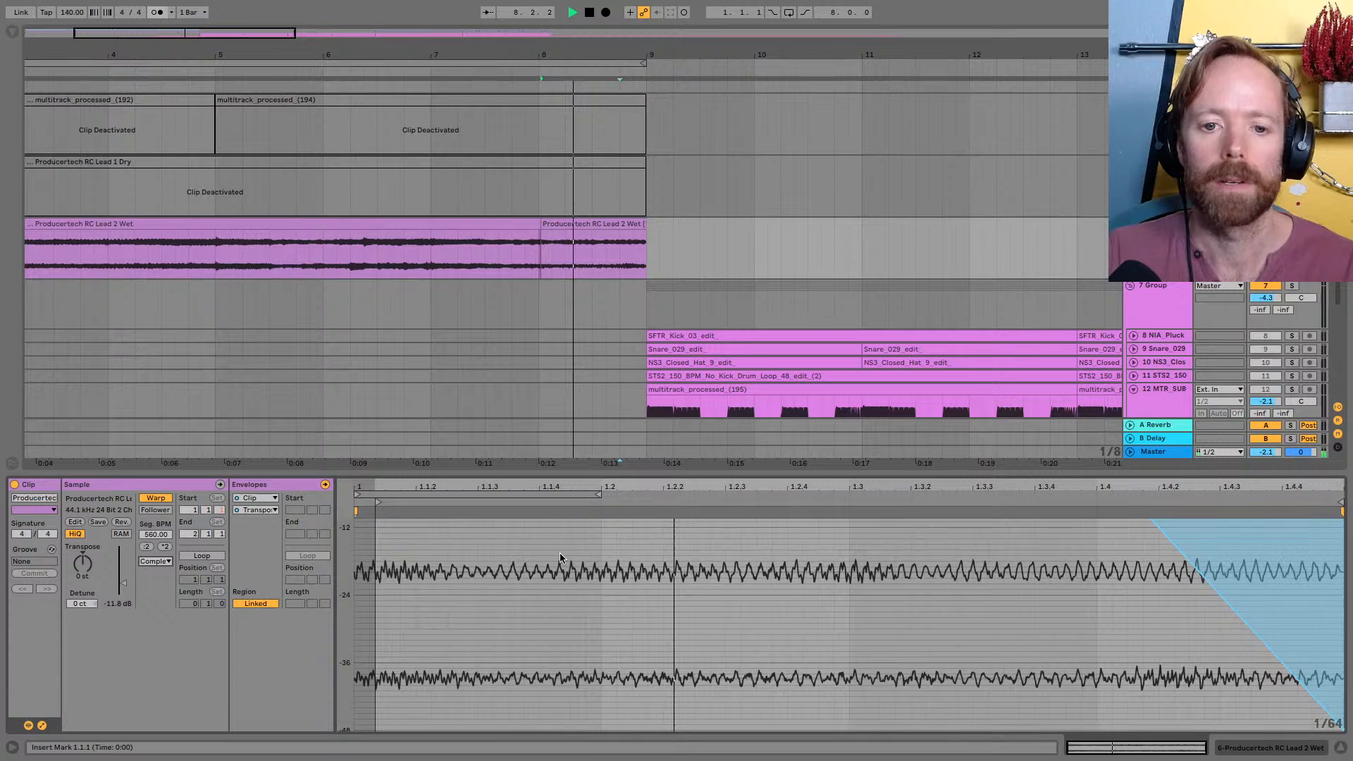
pyautogui.click(155, 561)
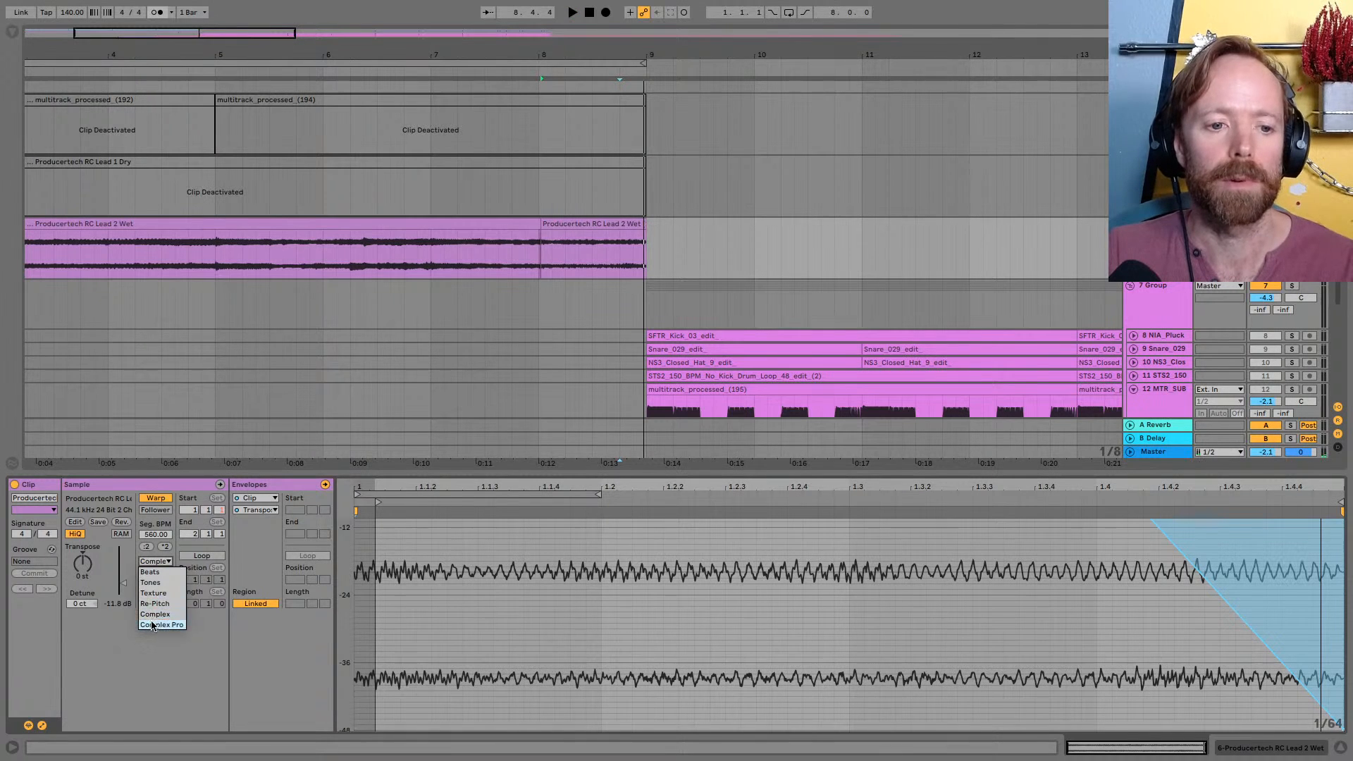
pyautogui.click(161, 613)
# Set the slice's Complex Pro formants to 19.53 and envelope to 8 while auditioning the sound
pyautogui.moveTo(157, 584); pyautogui.dragTo(157, 655)
pyautogui.press('space')
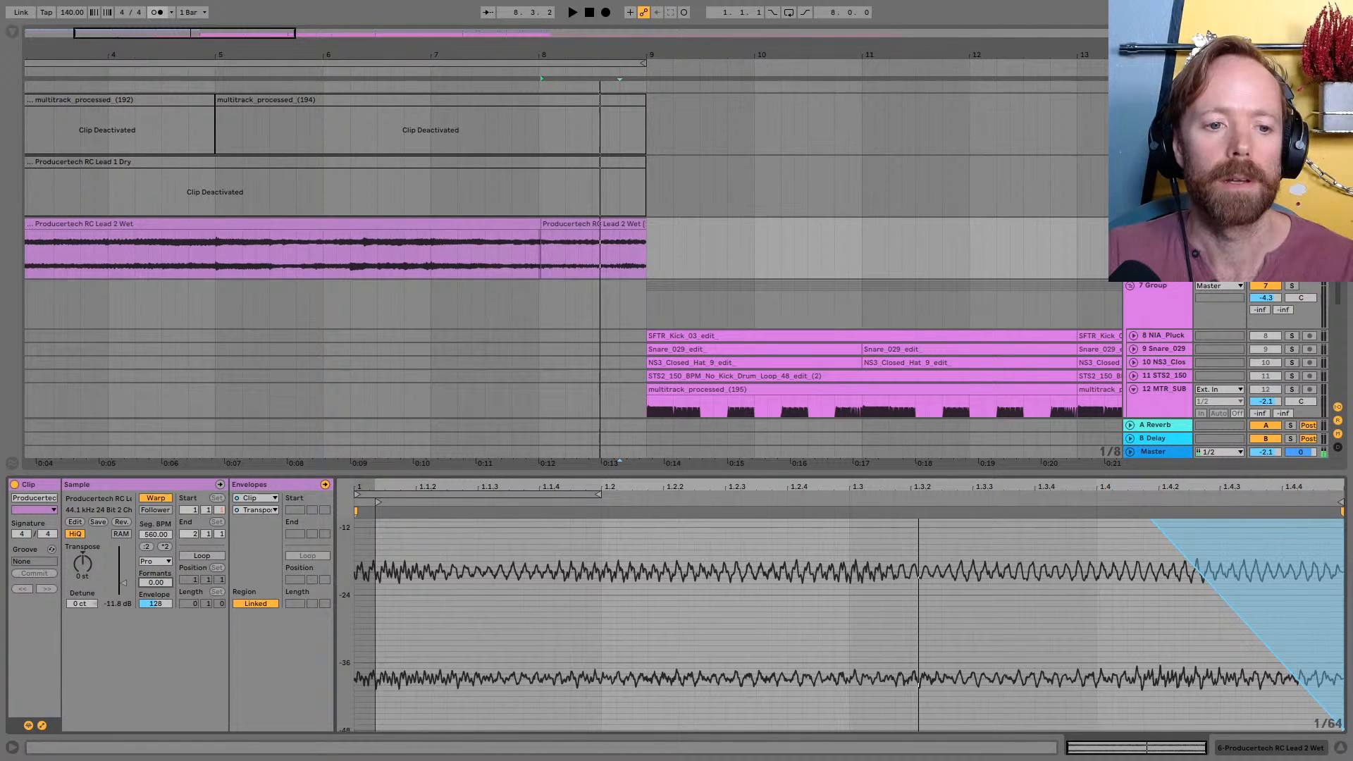
pyautogui.press('space')
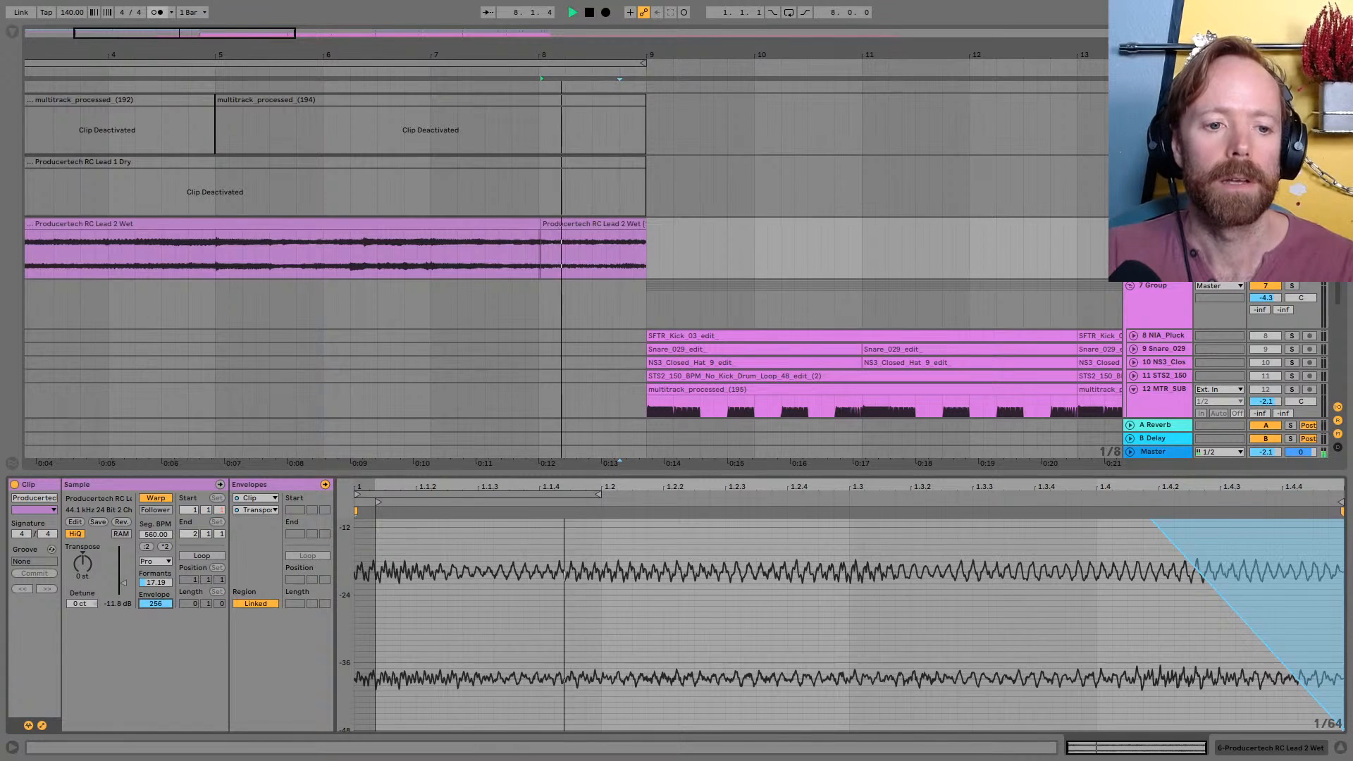
pyautogui.moveTo(161, 604); pyautogui.dragTo(158, 566)
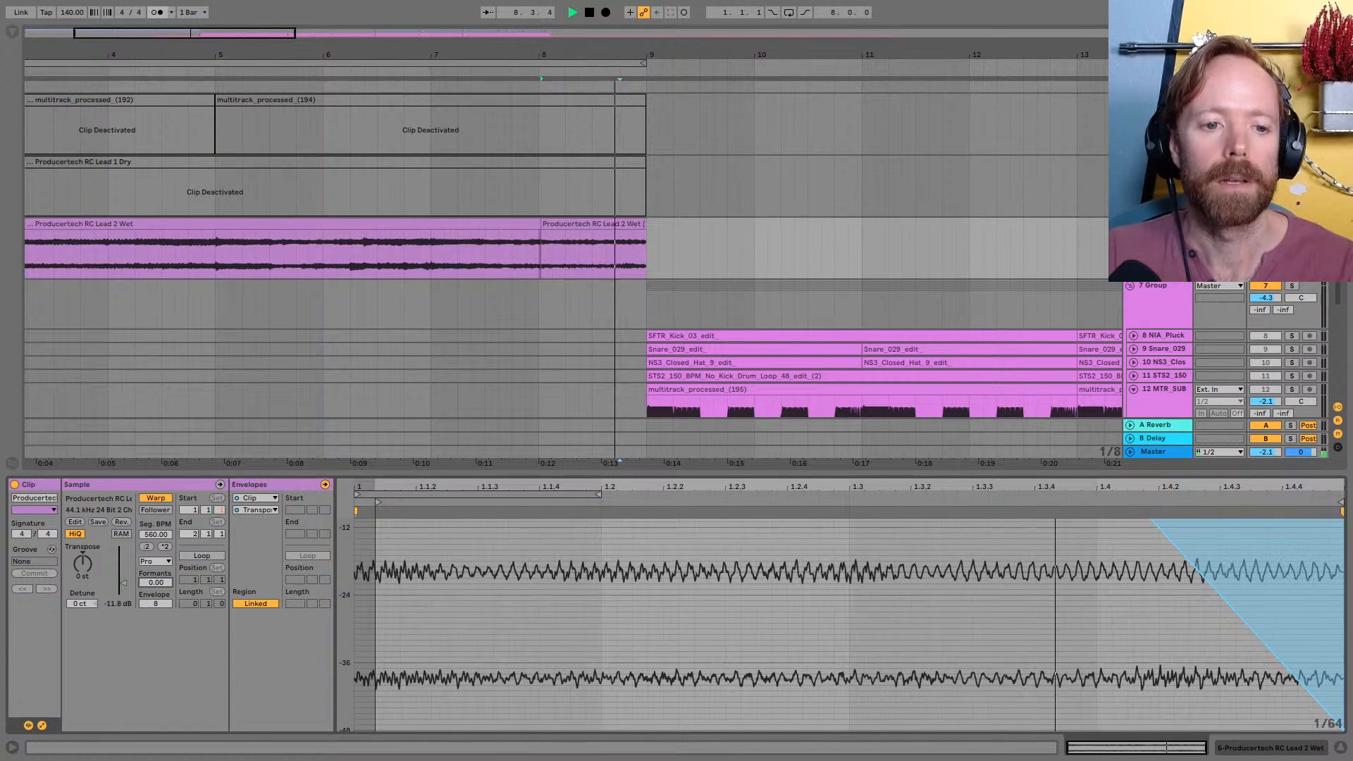
pyautogui.press('space')
pyautogui.press('space')
pyautogui.press('space')
pyautogui.press('space')
pyautogui.press('space')
pyautogui.press('space')
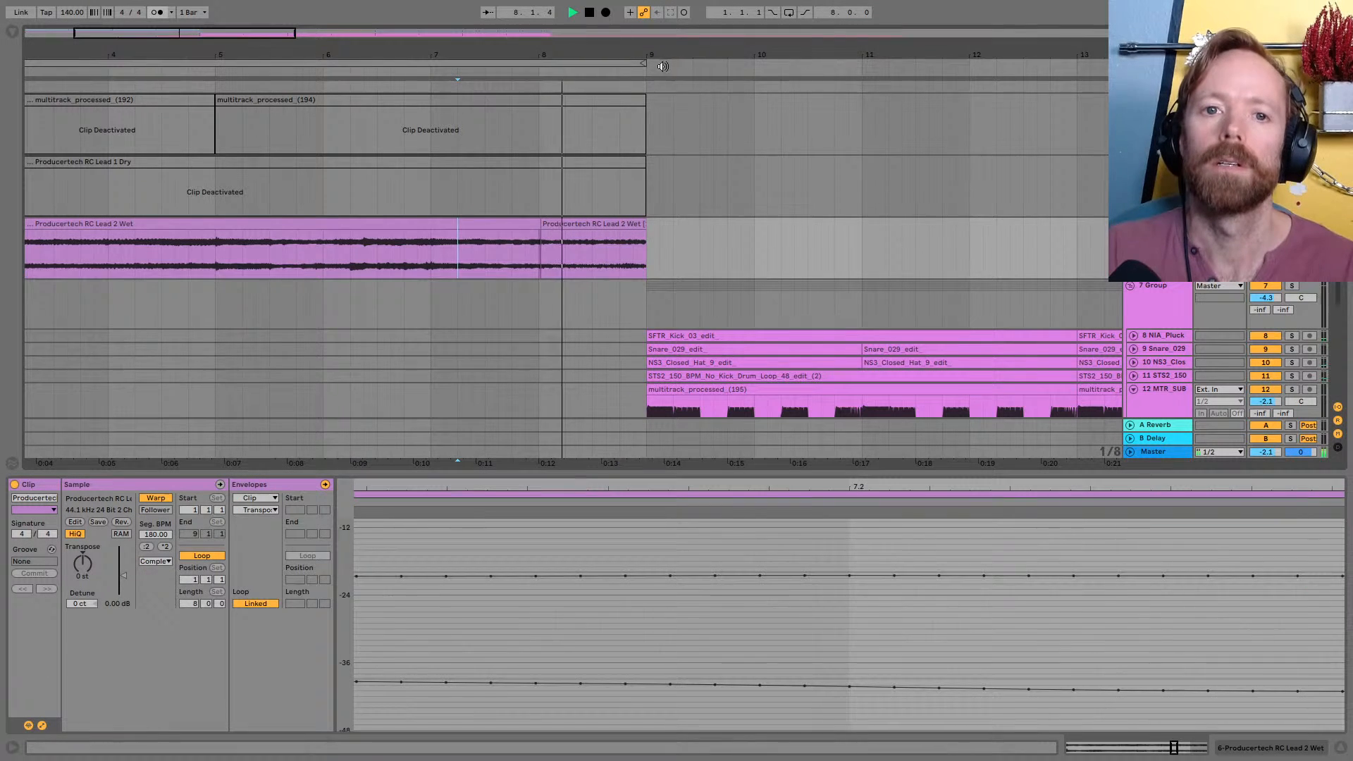
# Try ending the last chord clip on track 2 at 8.1.1, and restore its end to 9.1.1
pyautogui.moveTo(652, 60); pyautogui.dragTo(380, 55)
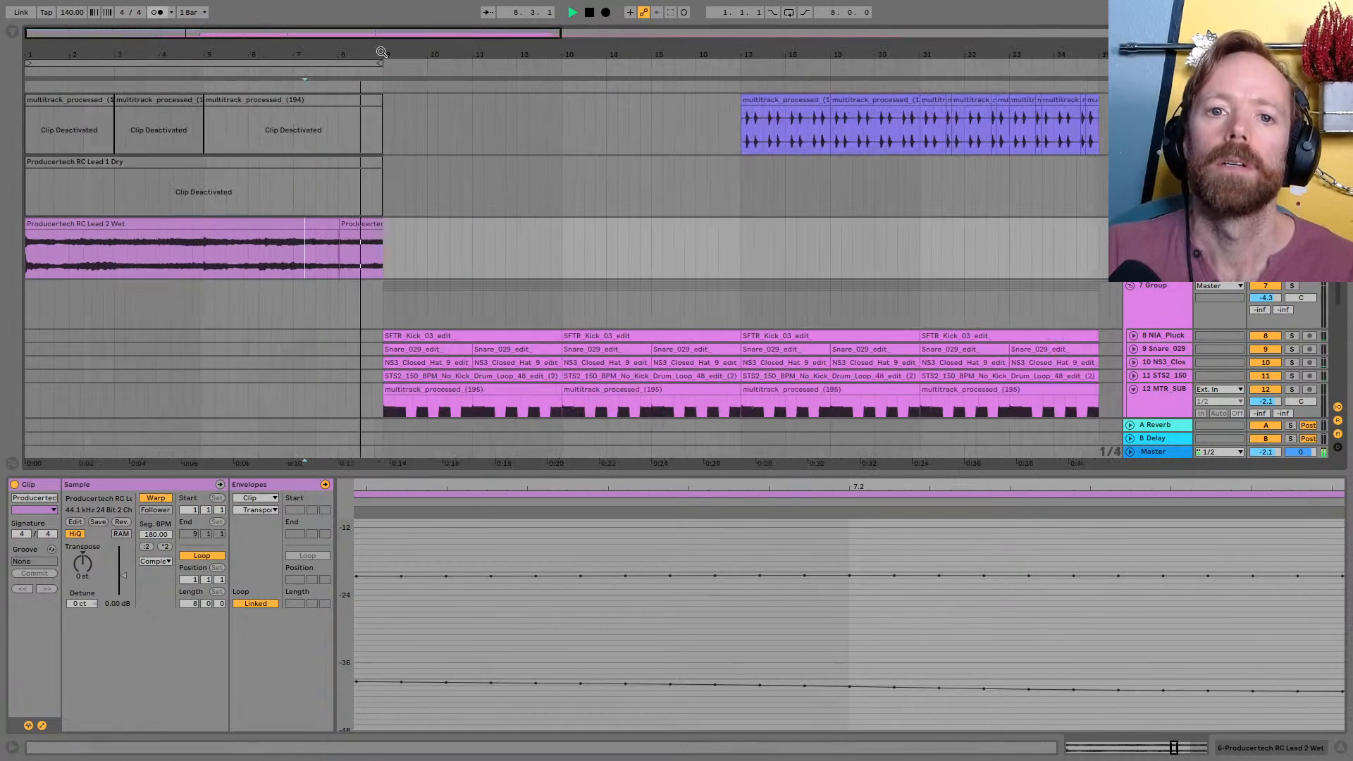
pyautogui.scroll(3, 377, 141)
pyautogui.press('space')
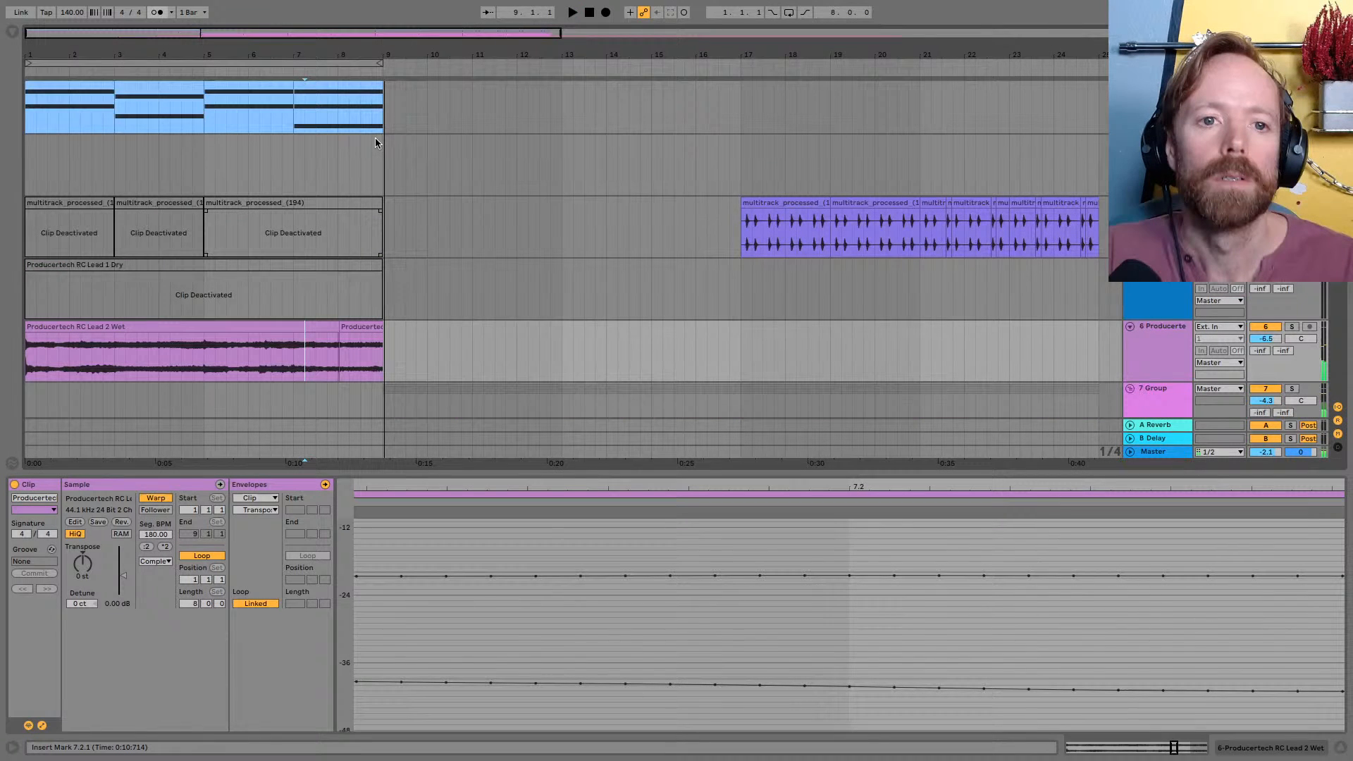
pyautogui.press('space')
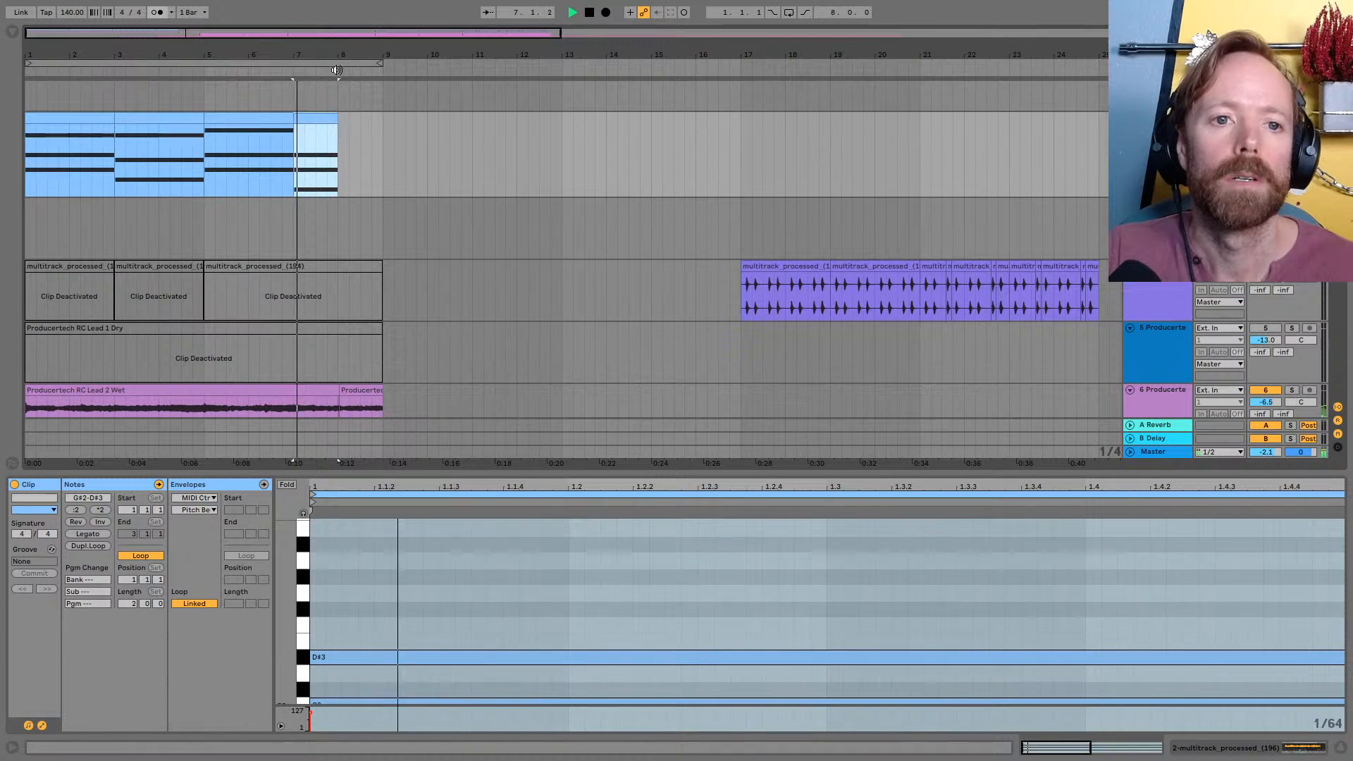
pyautogui.scroll(5, 338, 123)
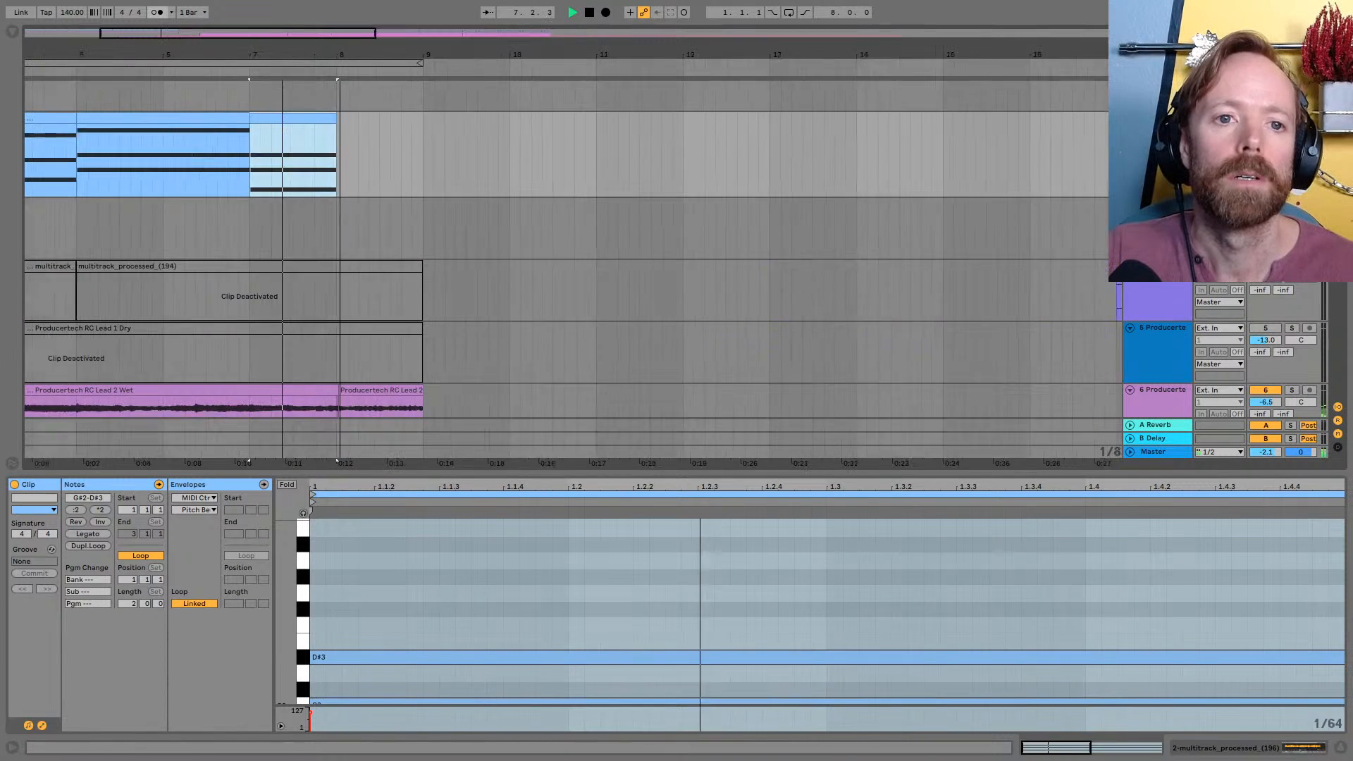
pyautogui.moveTo(334, 122); pyautogui.dragTo(428, 124)
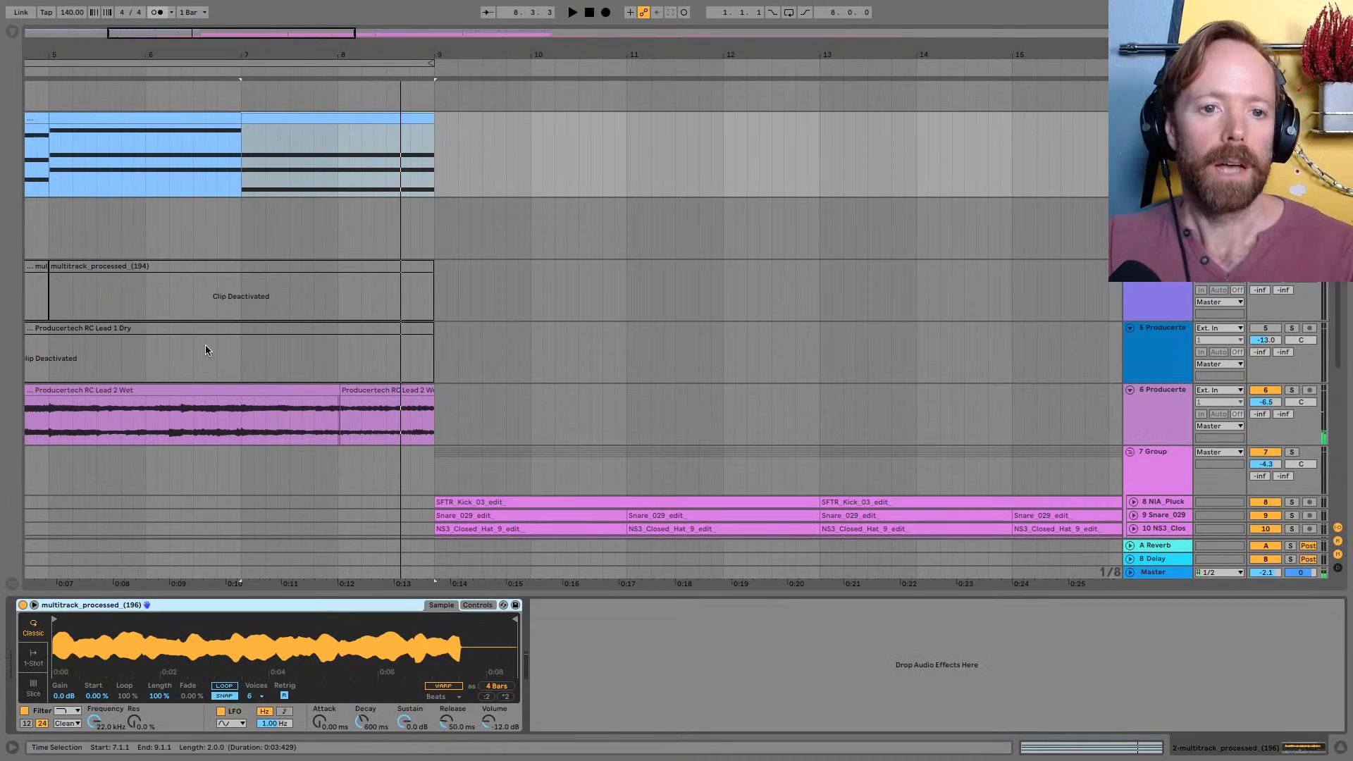
# Add an Auto Filter to the chord track as a high-pass with a cutoff of about 204 Hz and play it
pyautogui.click(12, 33)
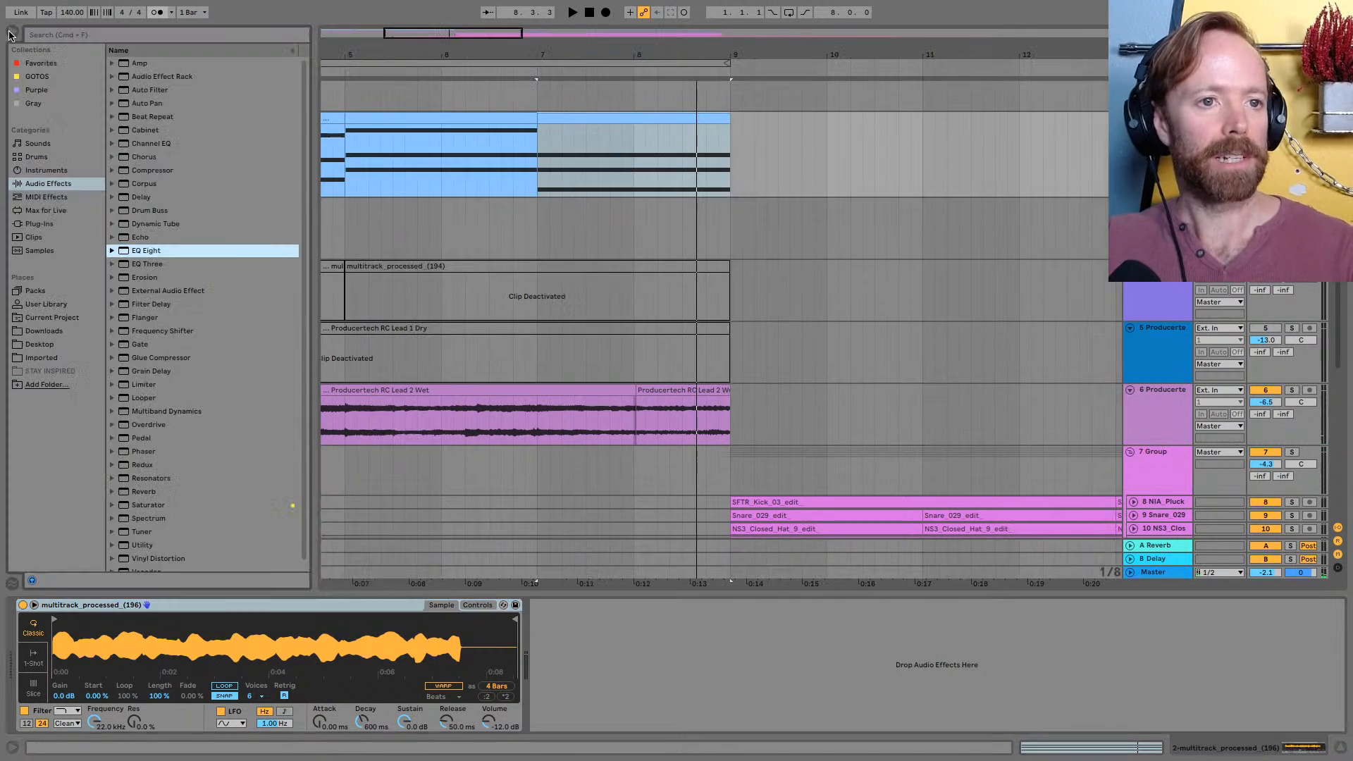
pyautogui.doubleClick(149, 90)
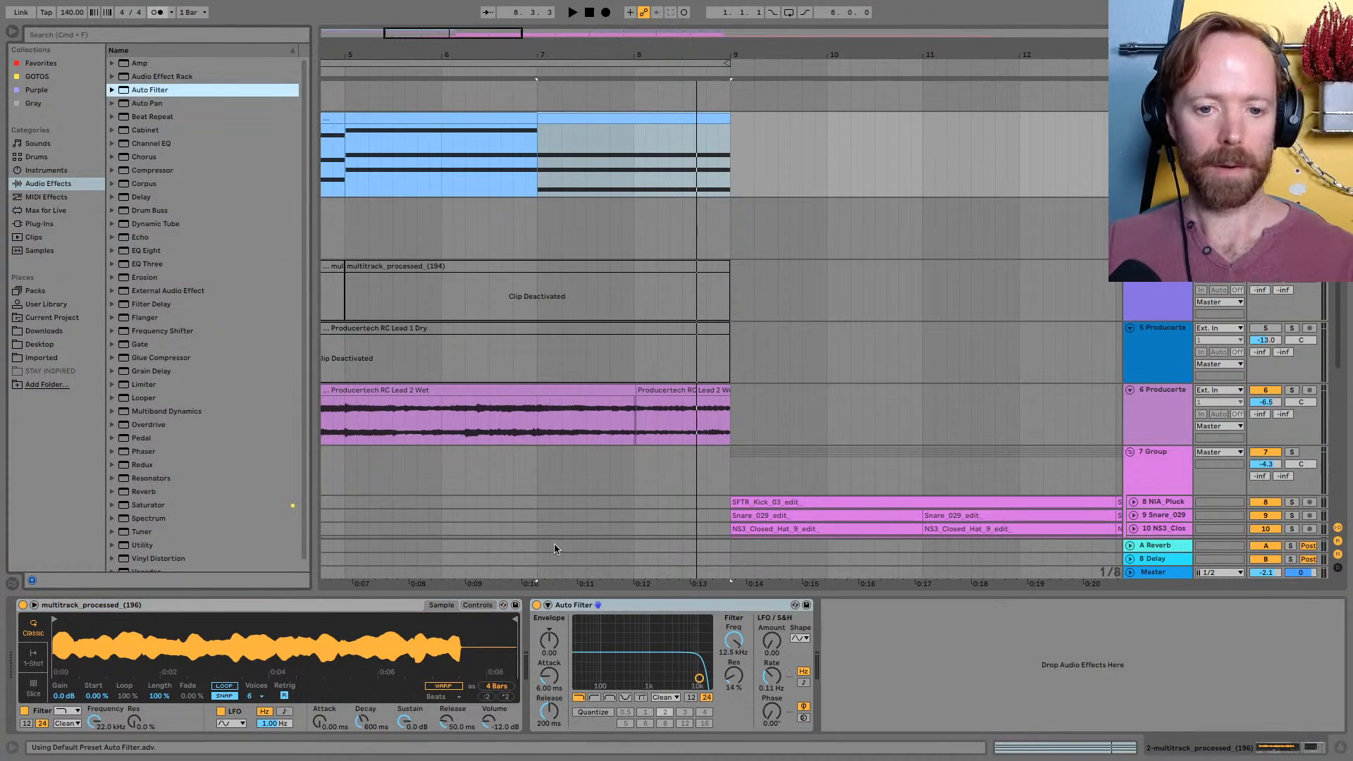
pyautogui.click(594, 697)
pyautogui.press('space')
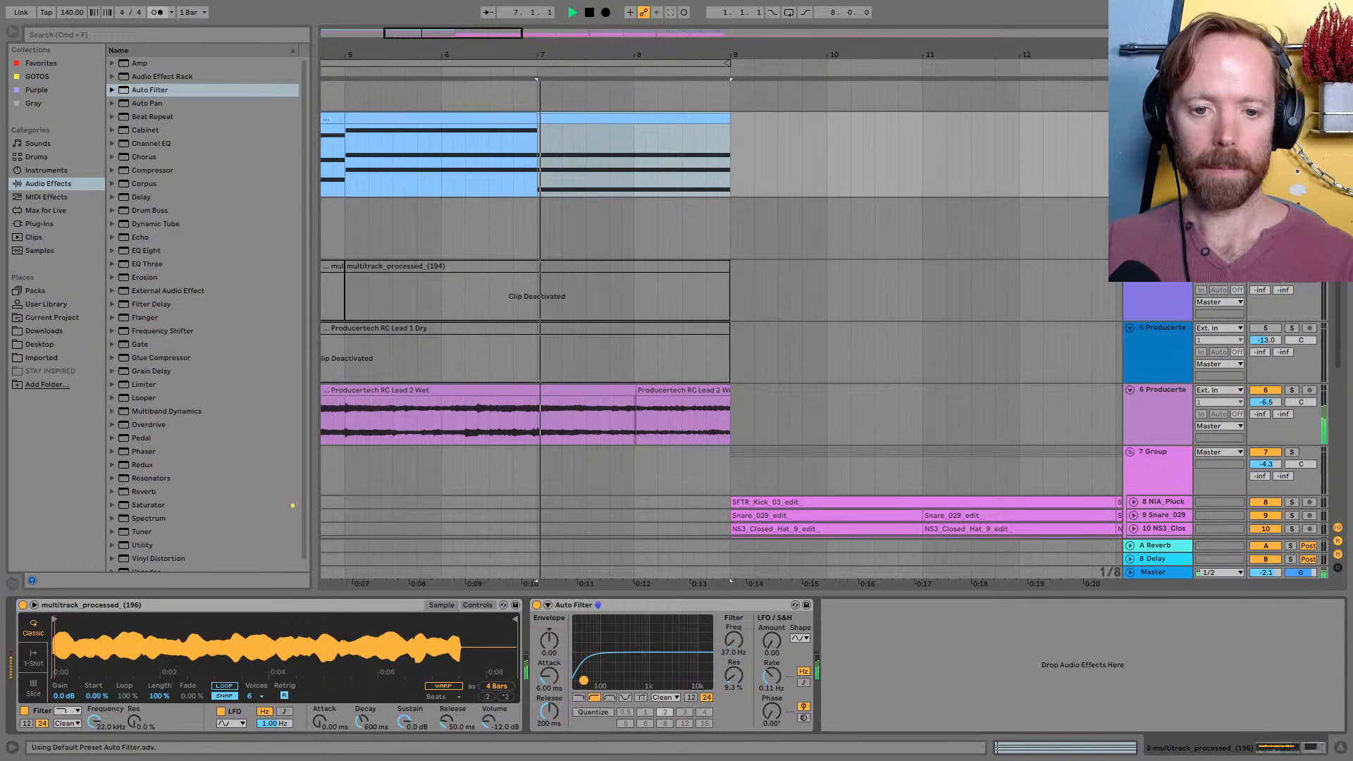
pyautogui.moveTo(584, 680); pyautogui.dragTo(617, 685)
pyautogui.press('space')
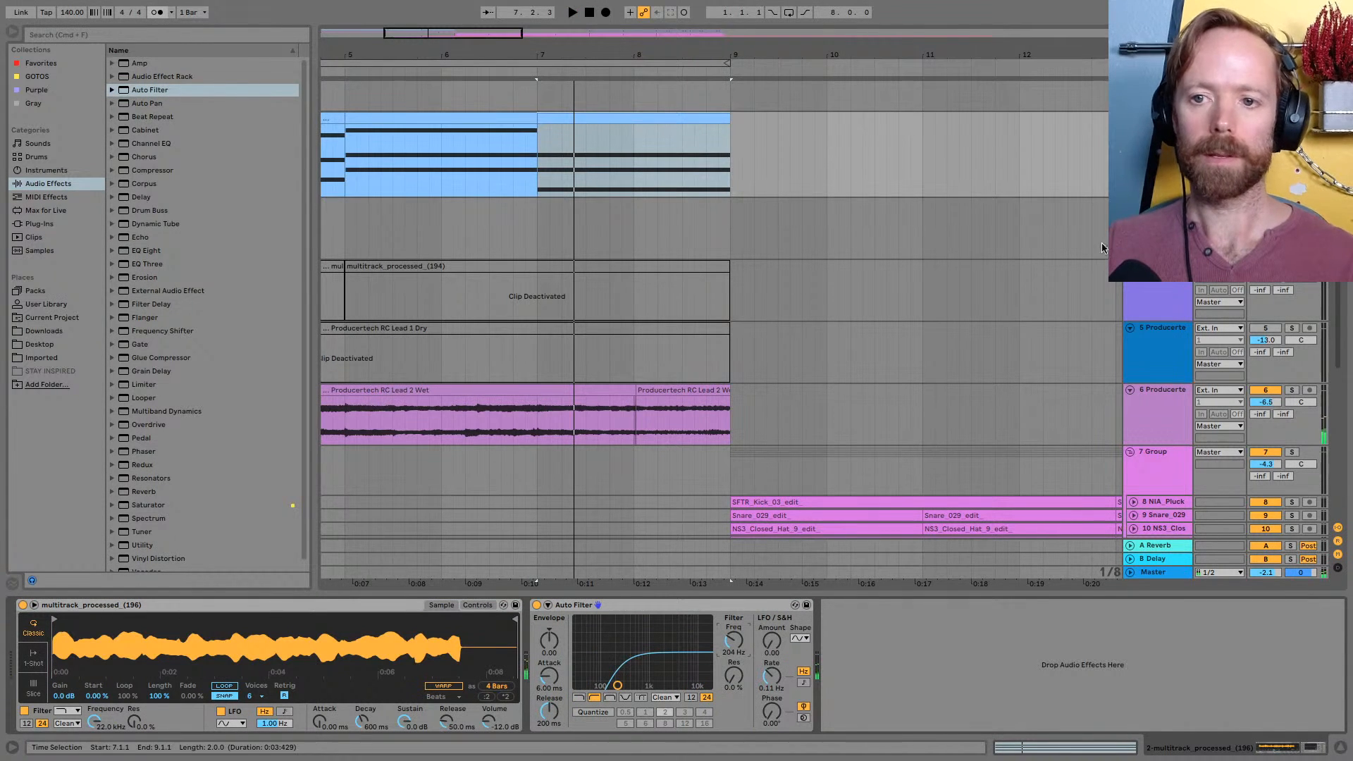
# Enlarge the chord track and show automation for the Auto Filter frequency, setting it to 214 Hz
pyautogui.moveTo(1184, 198); pyautogui.dragTo(1184, 330)
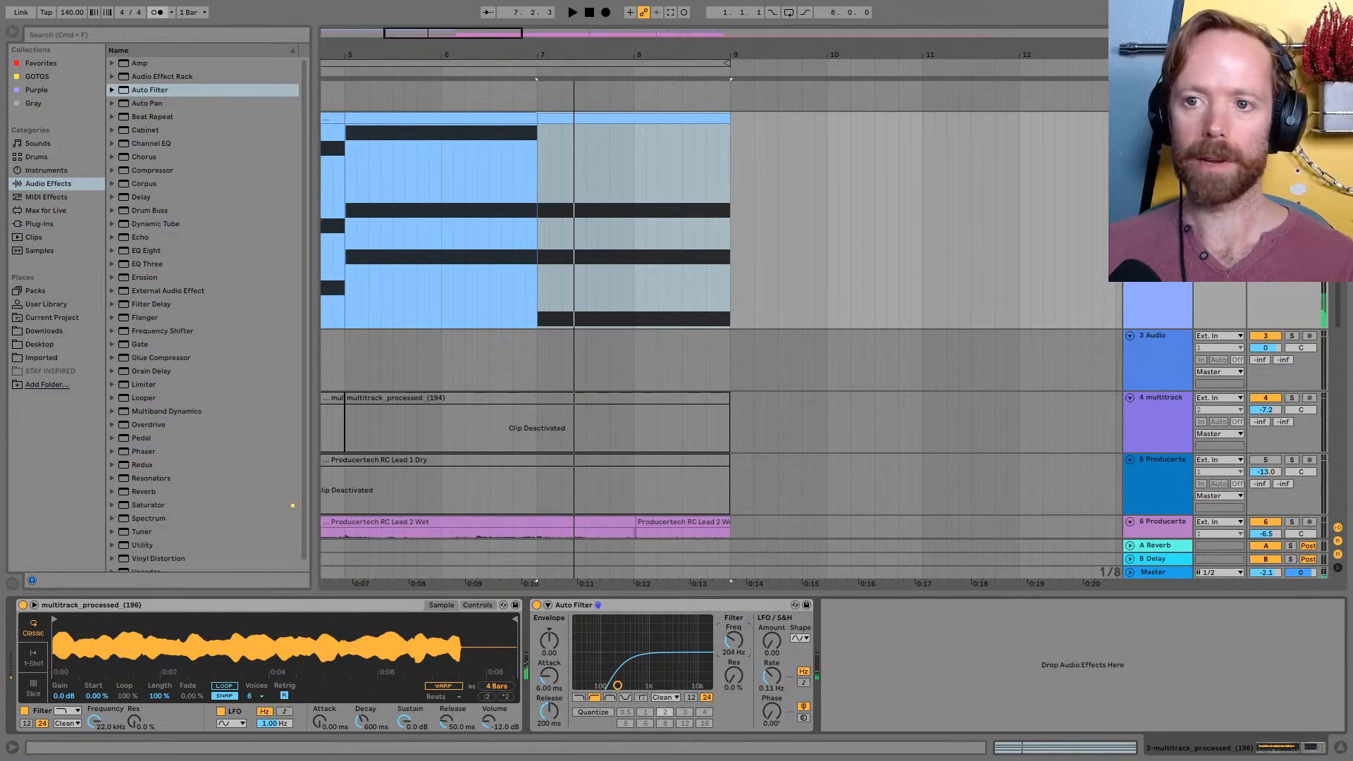
pyautogui.press('a')
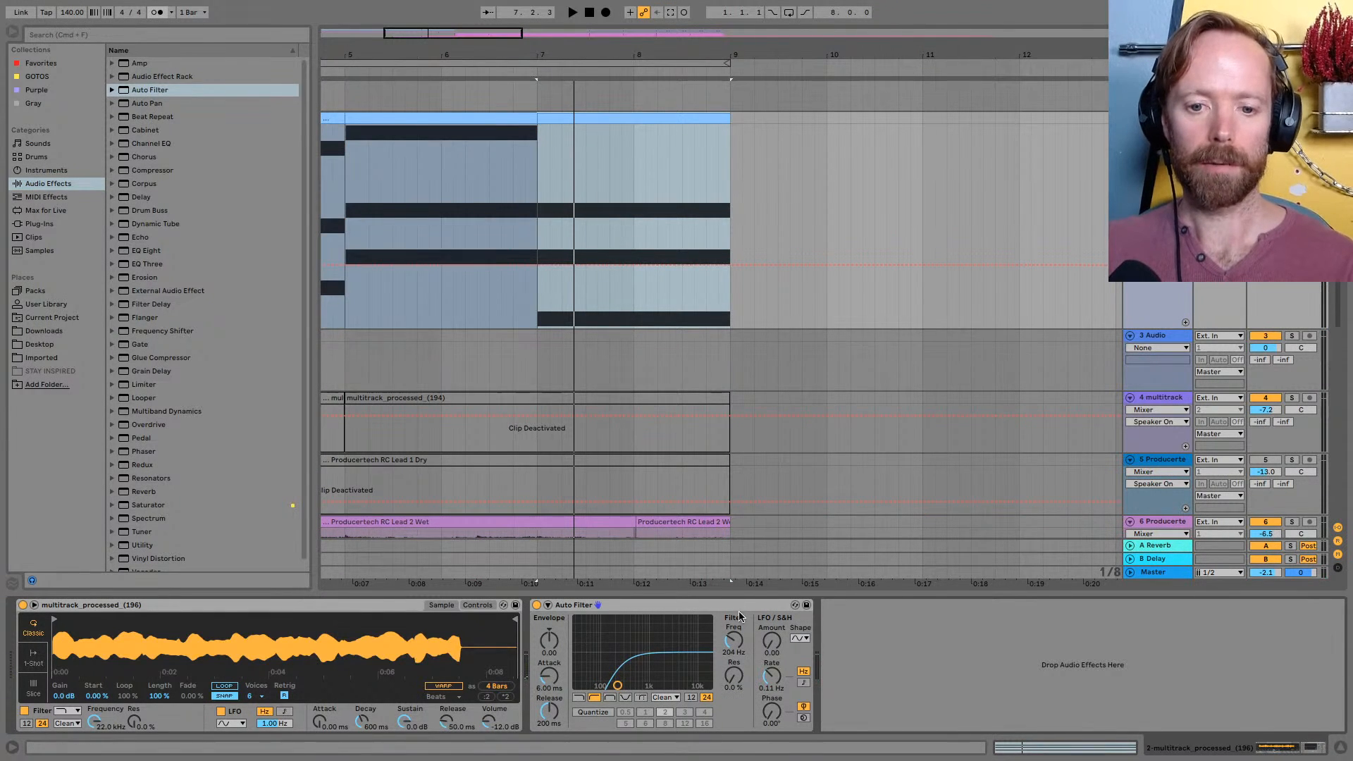
pyautogui.moveTo(731, 638); pyautogui.dragTo(731, 636)
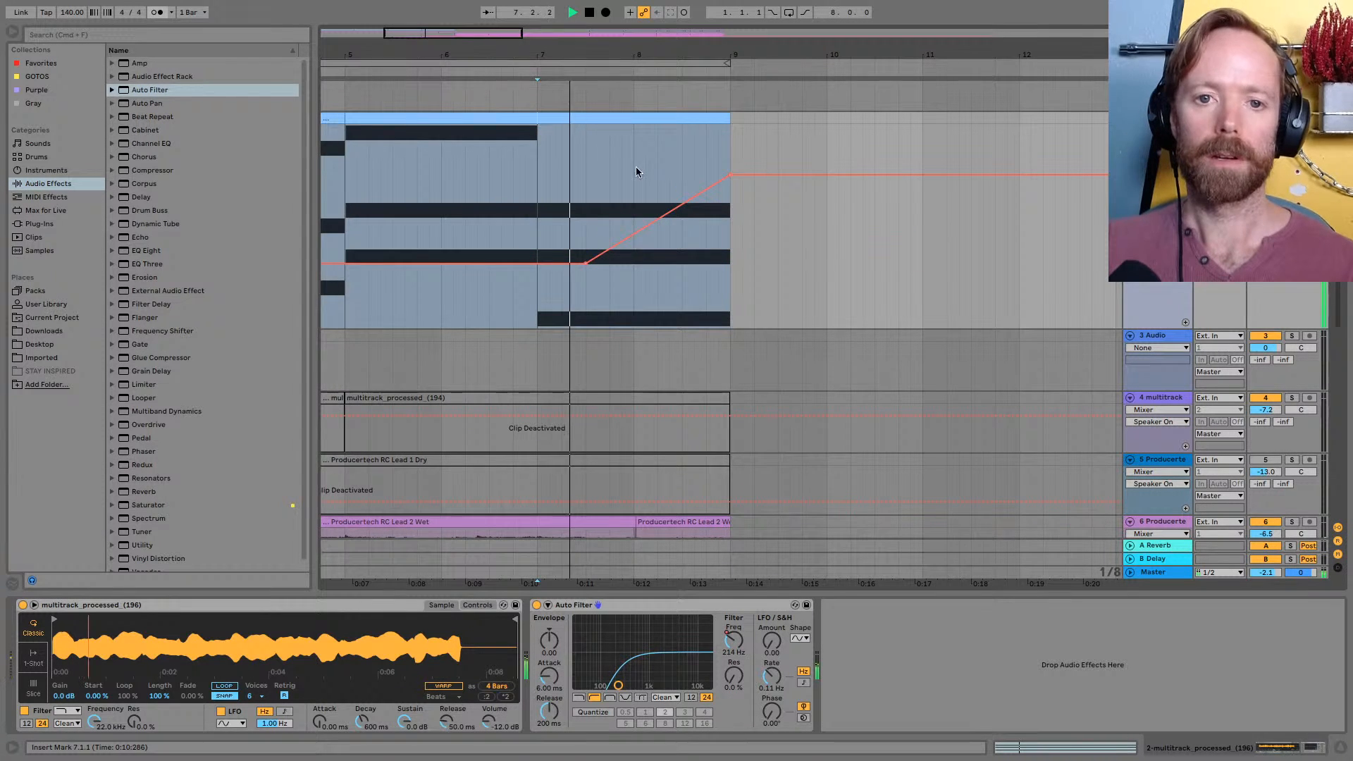
# Automate the filter frequency to rise from 7.3.1 to about 5.28 kHz at 9.1.1, and play from 7.1.1
pyautogui.press('space')
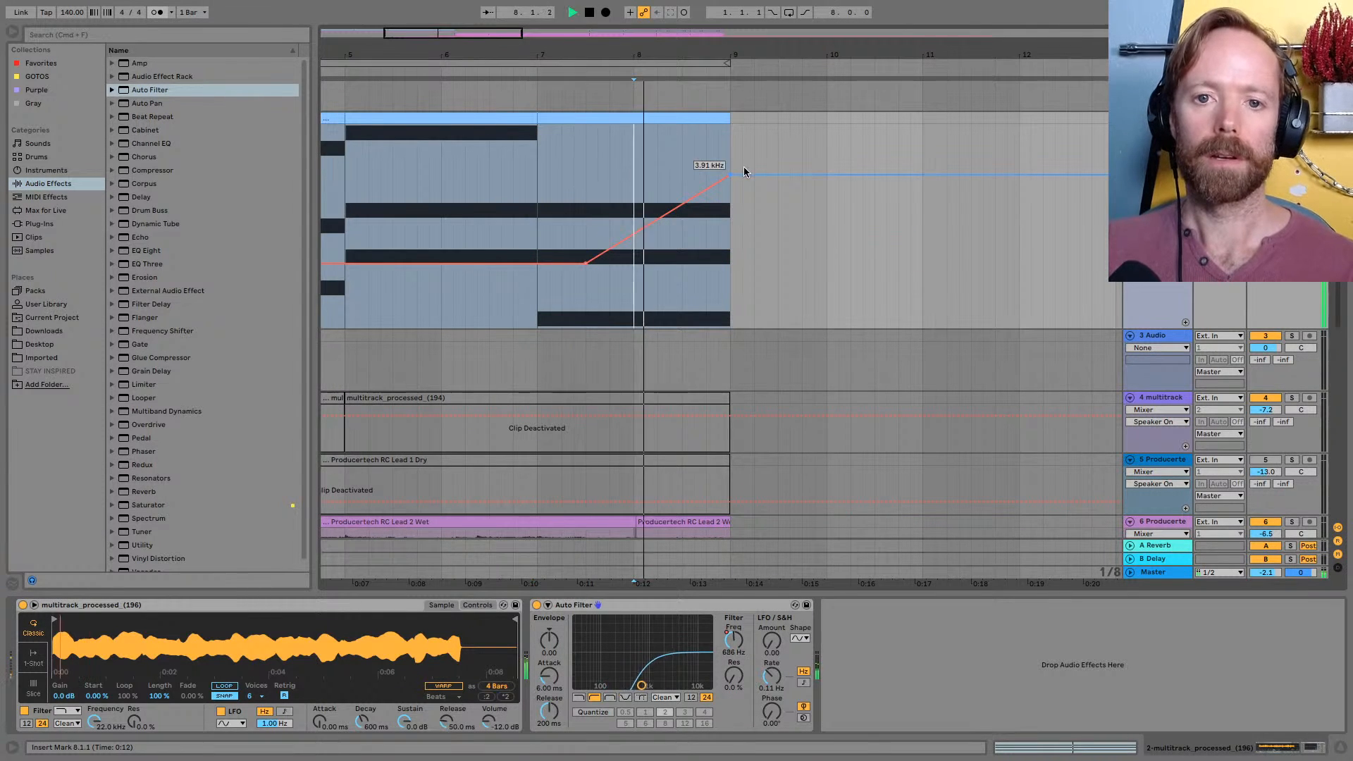
pyautogui.moveTo(731, 172); pyautogui.dragTo(731, 139)
pyautogui.click(539, 168)
pyautogui.press('space')
pyautogui.press('space')
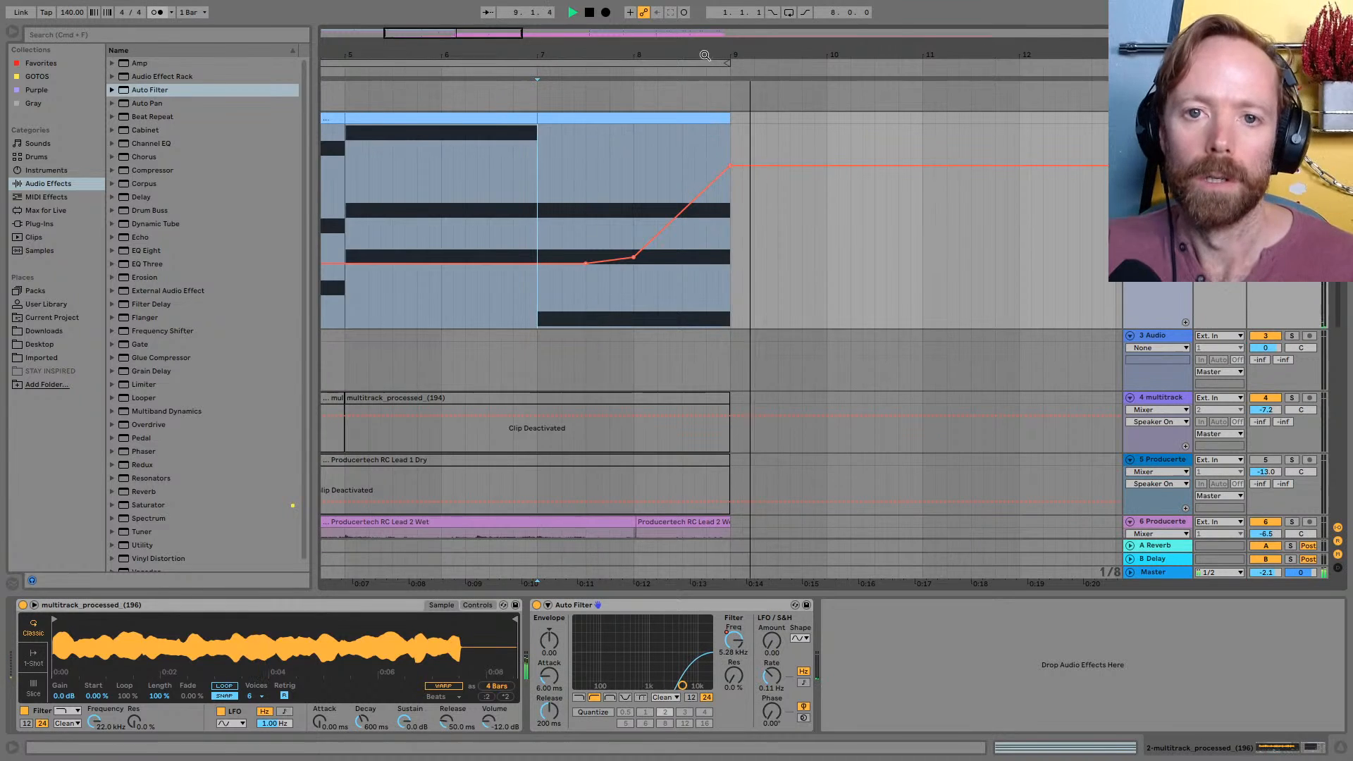
# Stop playback, hide the automation and reduce the chord track's height
pyautogui.press('-')
pyautogui.press('space')
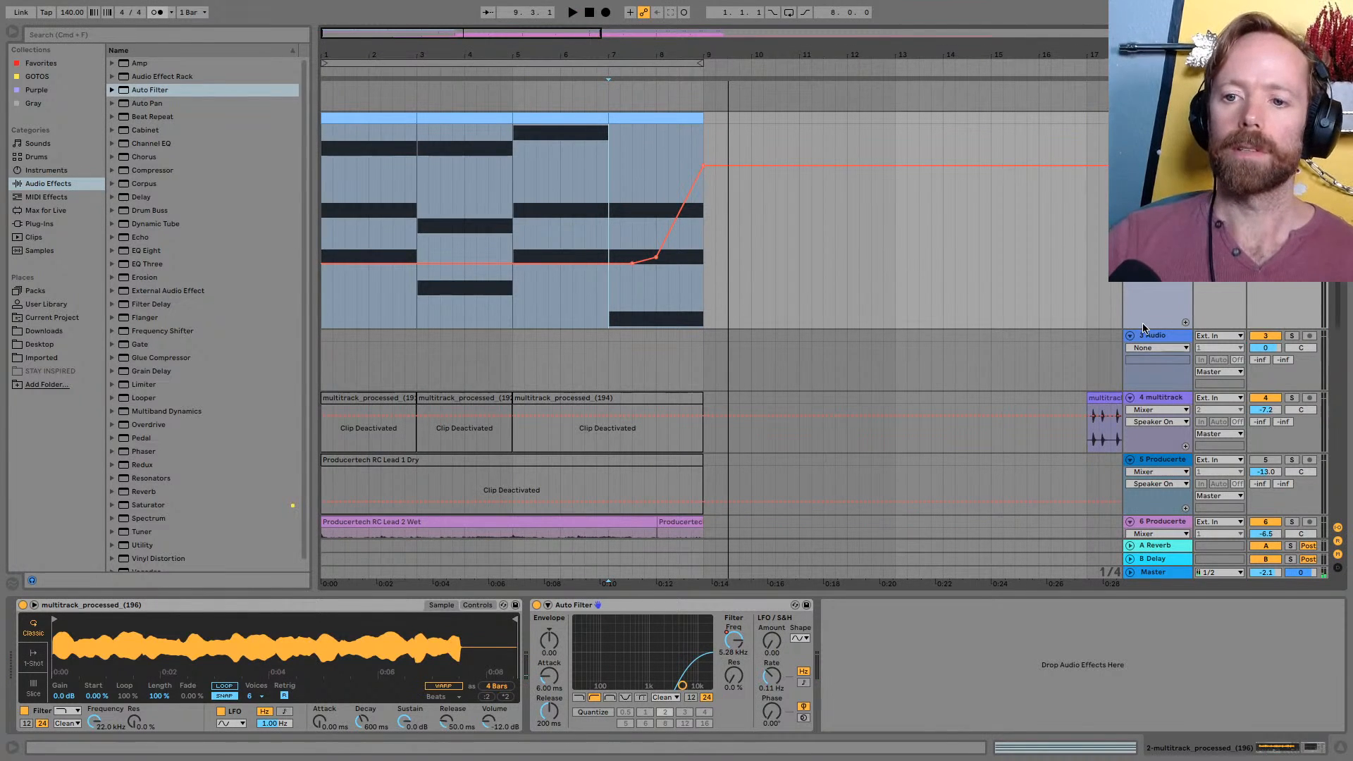
pyautogui.moveTo(1143, 325); pyautogui.dragTo(1142, 124)
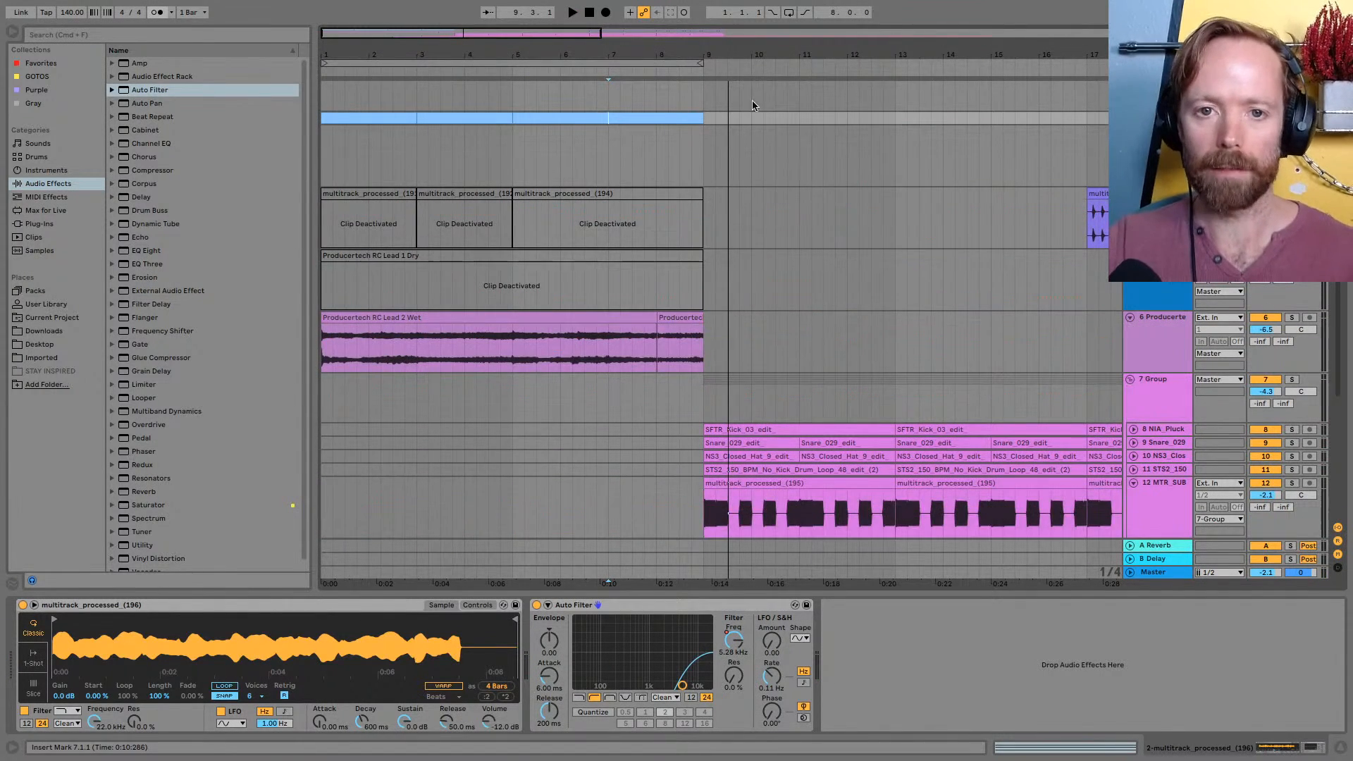
# Select the reversed pluck clip on track 14 leading up to 9.1.1
pyautogui.press('-')
pyautogui.scroll(-5, 419, 342)
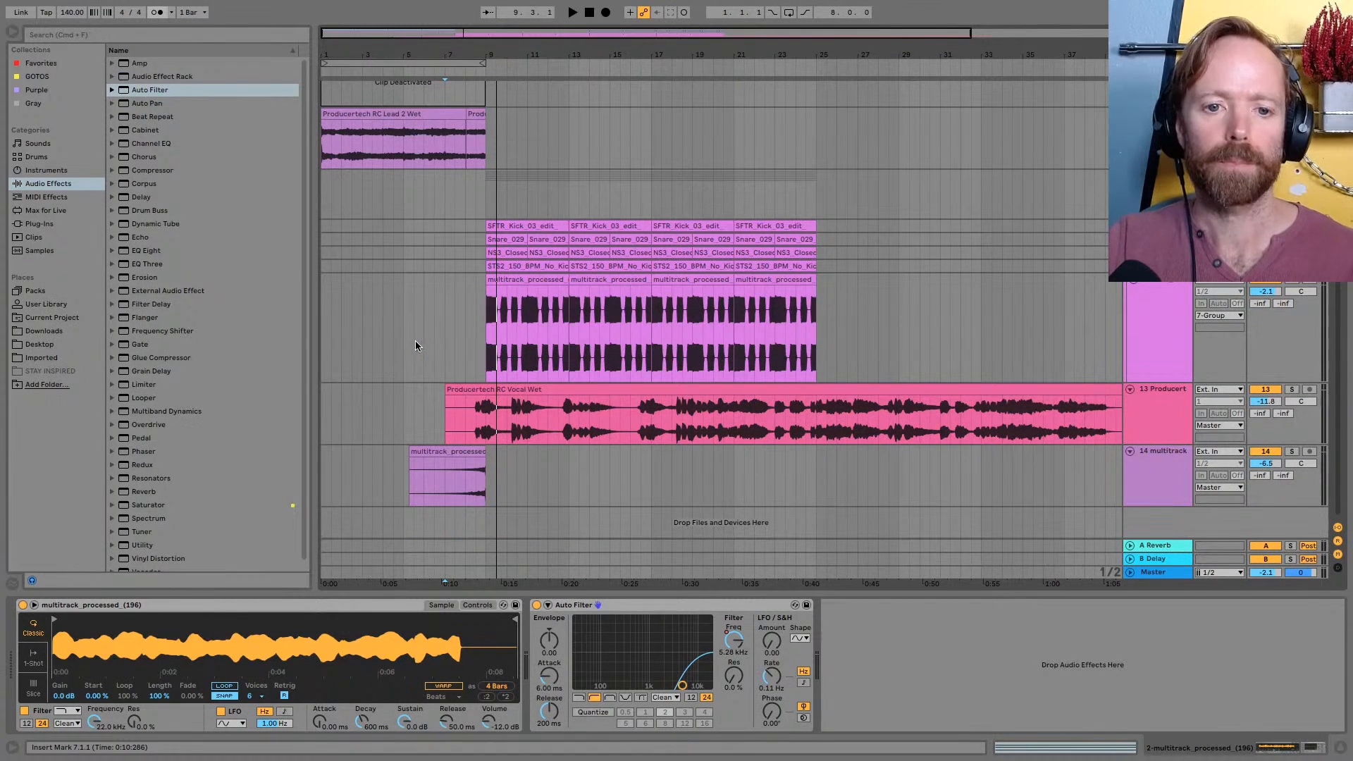
pyautogui.click(454, 453)
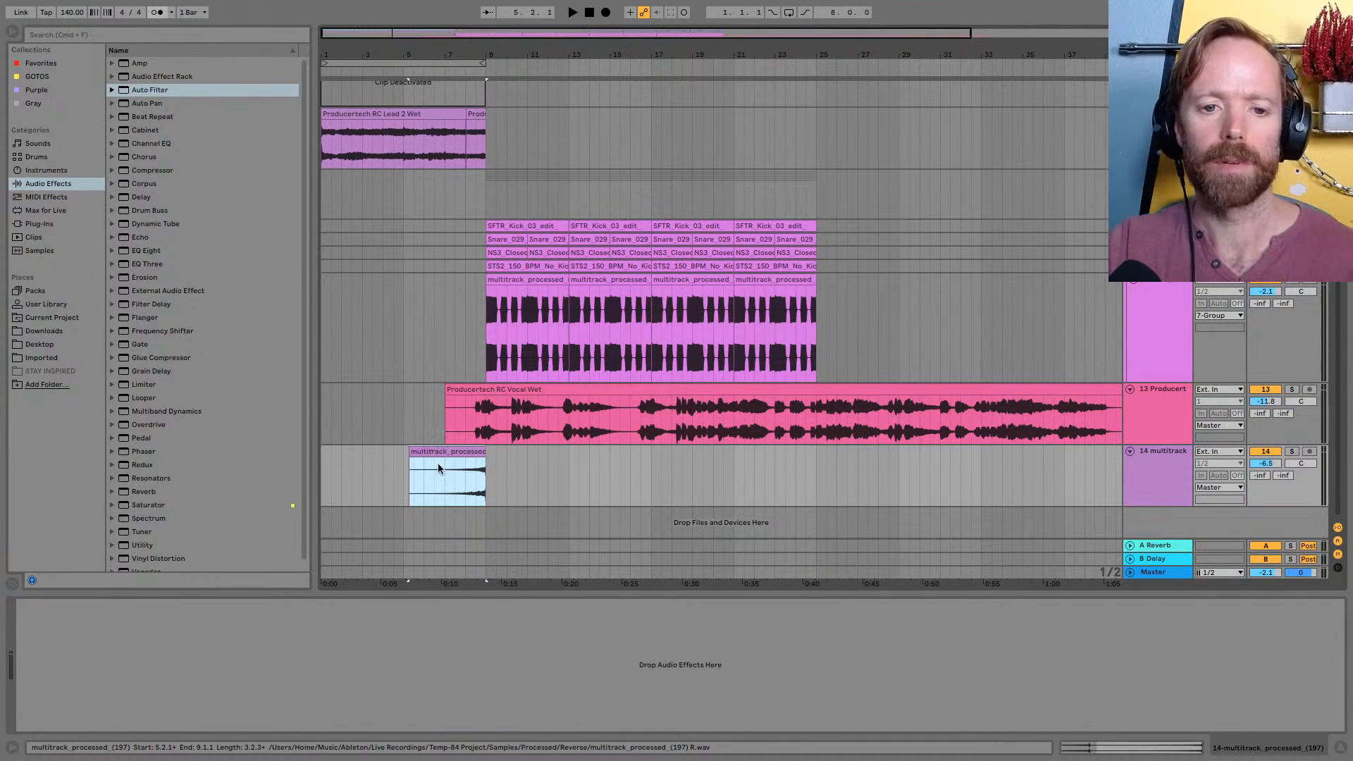
pyautogui.click(439, 478)
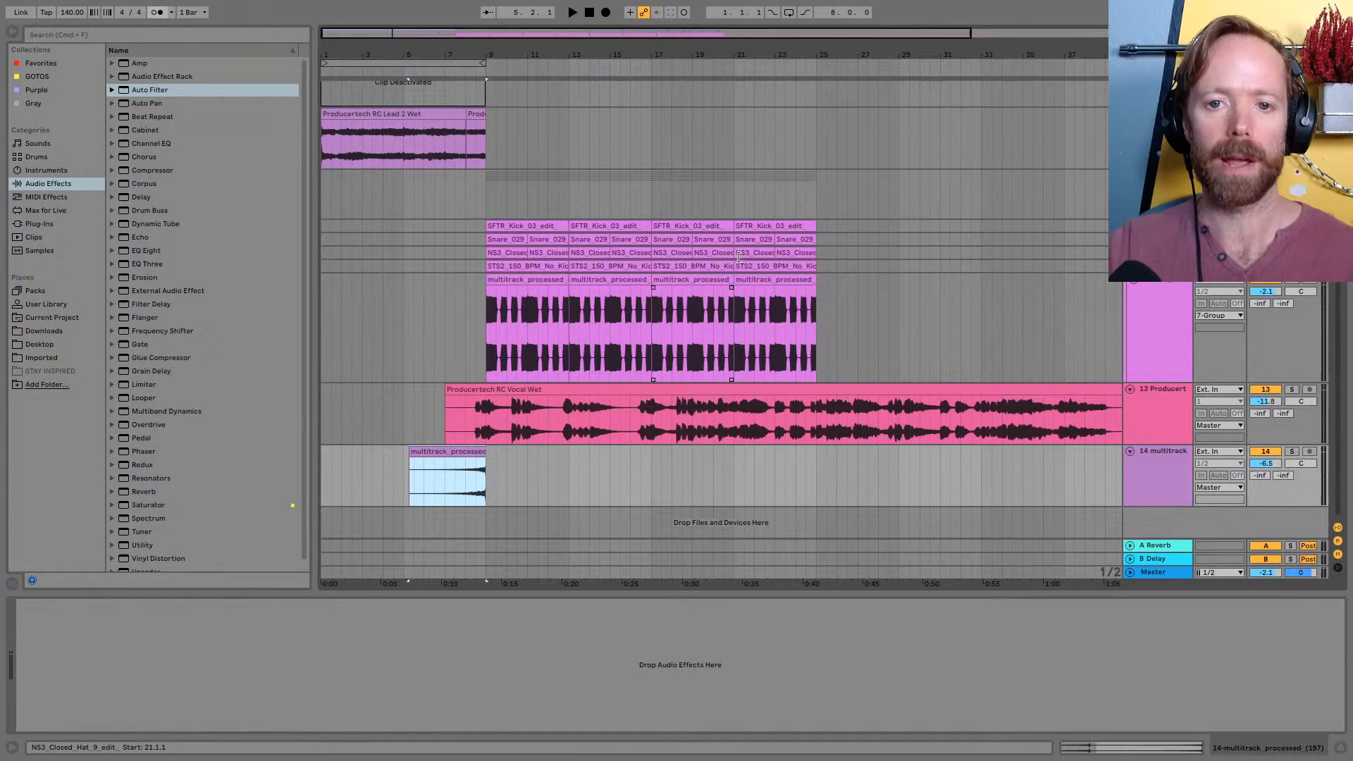
# Switch to Loopcloud, look over the factory and user pattern presets for the pluck sample, and return to Ableton Live
pyautogui.hotkey('ctrl', 'Right')
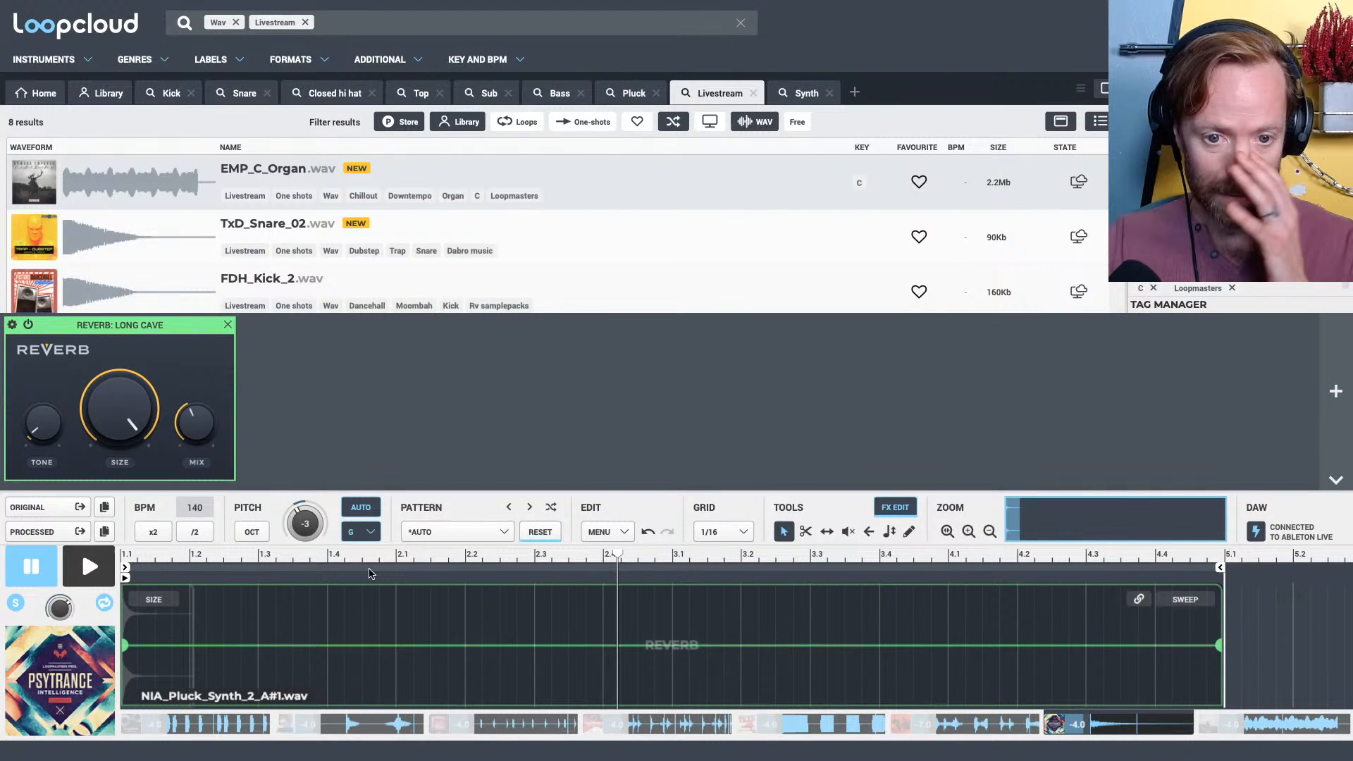
pyautogui.click(504, 532)
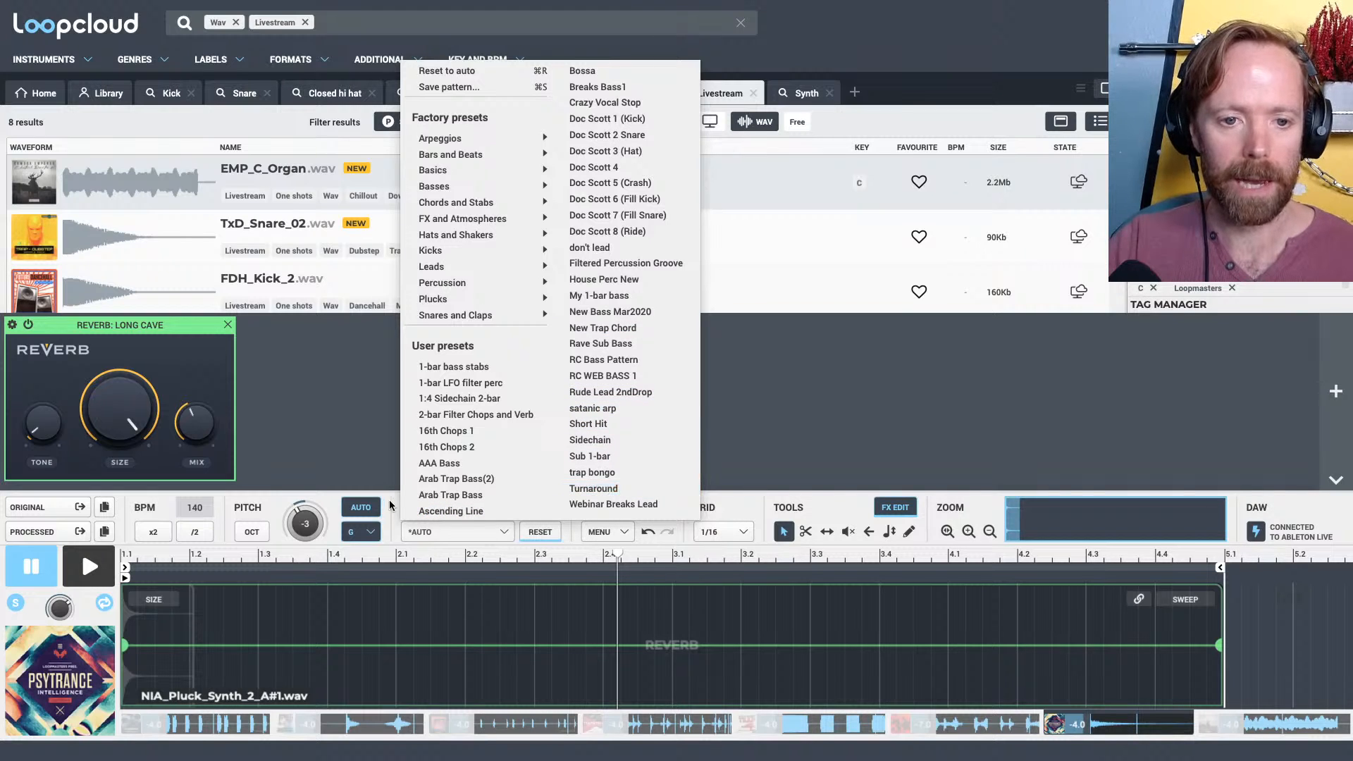
pyautogui.click(323, 494)
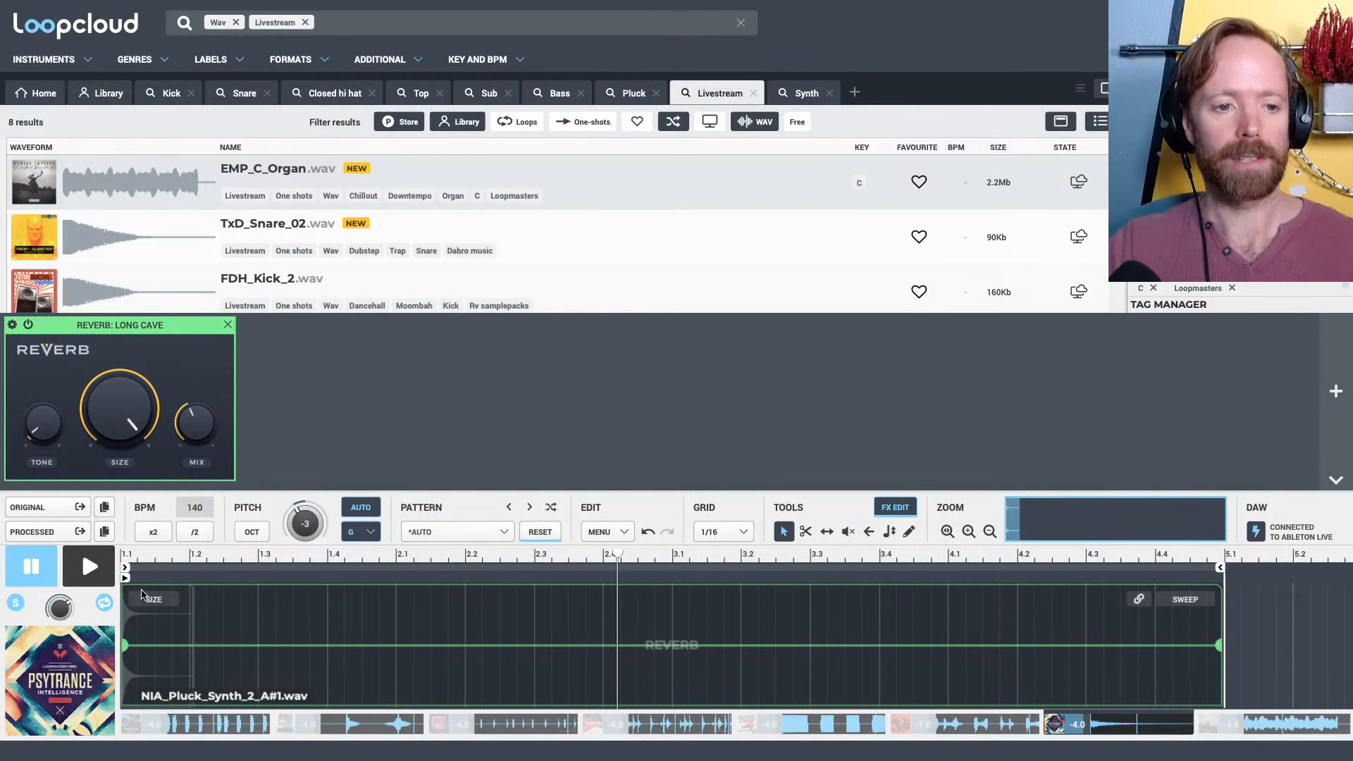
pyautogui.hotkey('ctrl', 'Left')
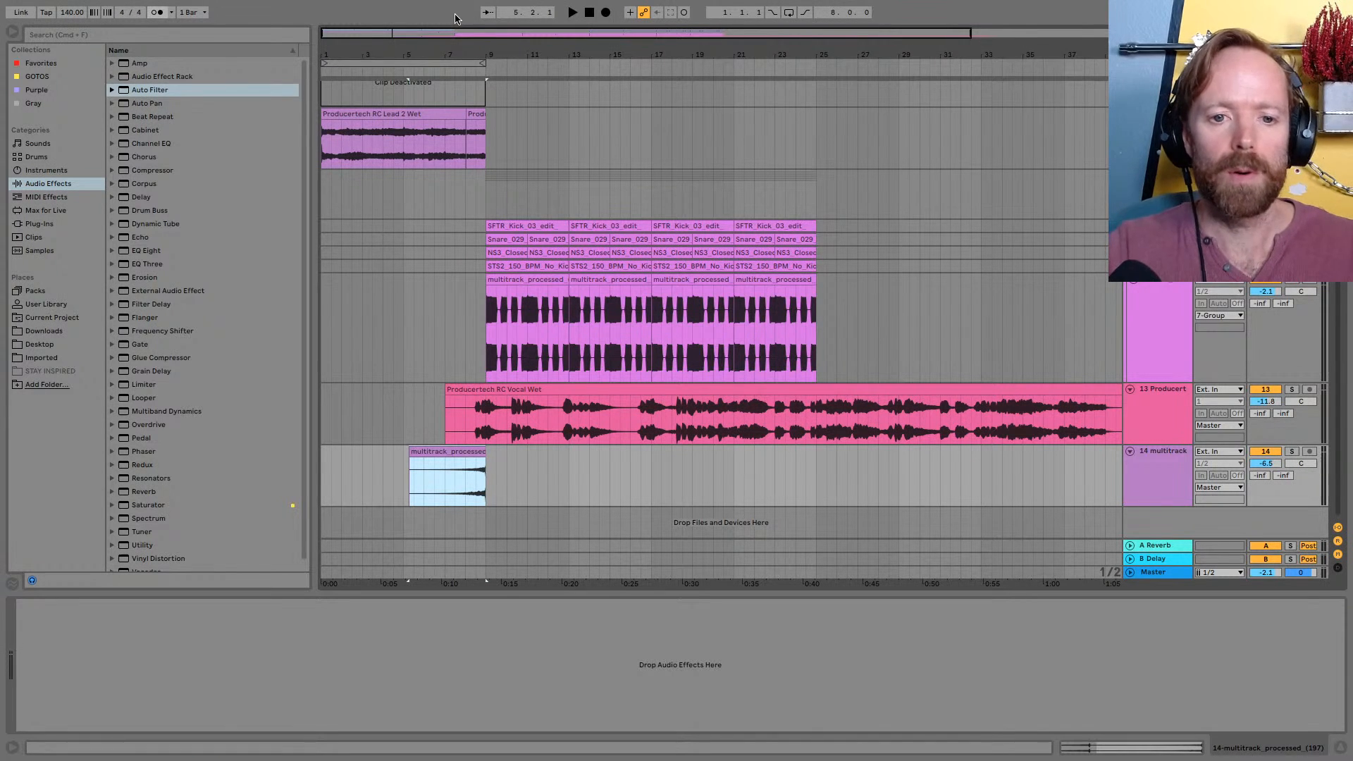
pyautogui.moveTo(473, 35); pyautogui.dragTo(591, 52)
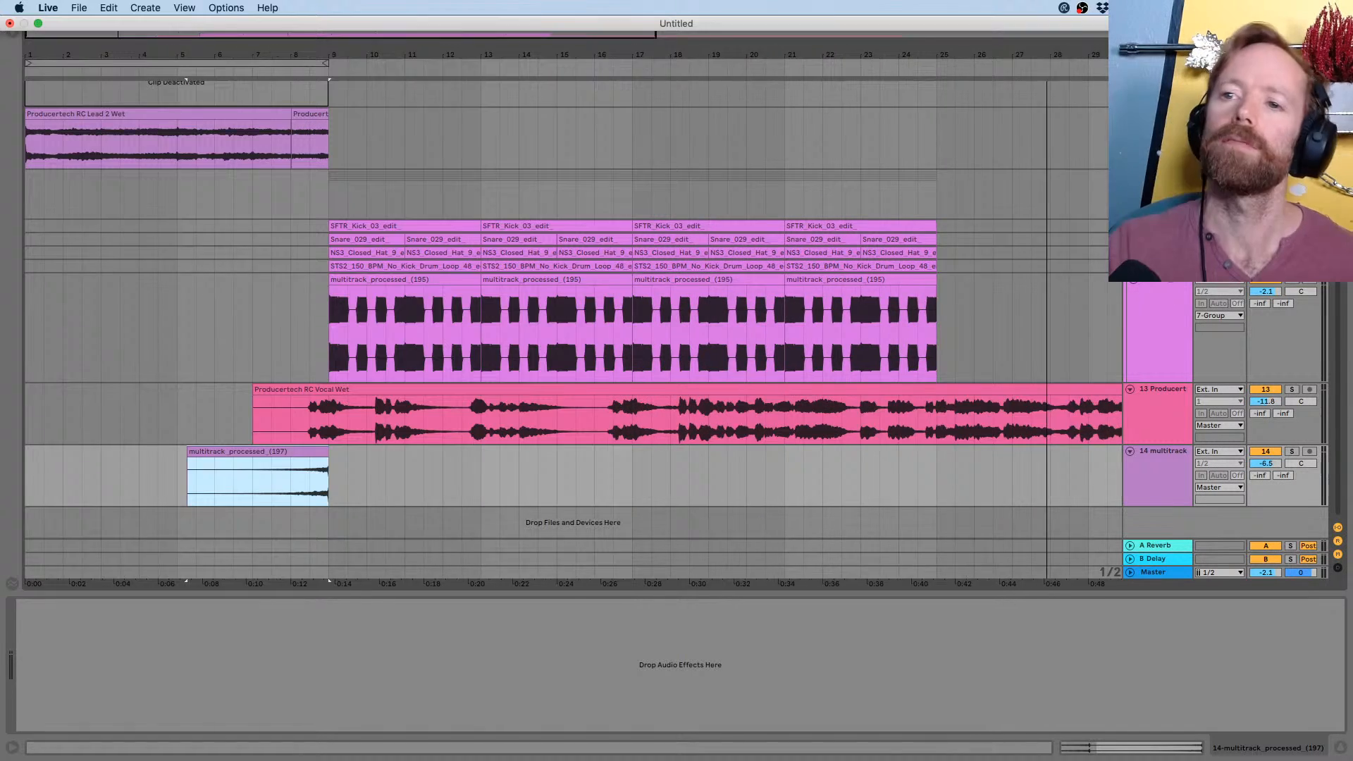
pyautogui.moveTo(899, 56); pyautogui.dragTo(904, 51)
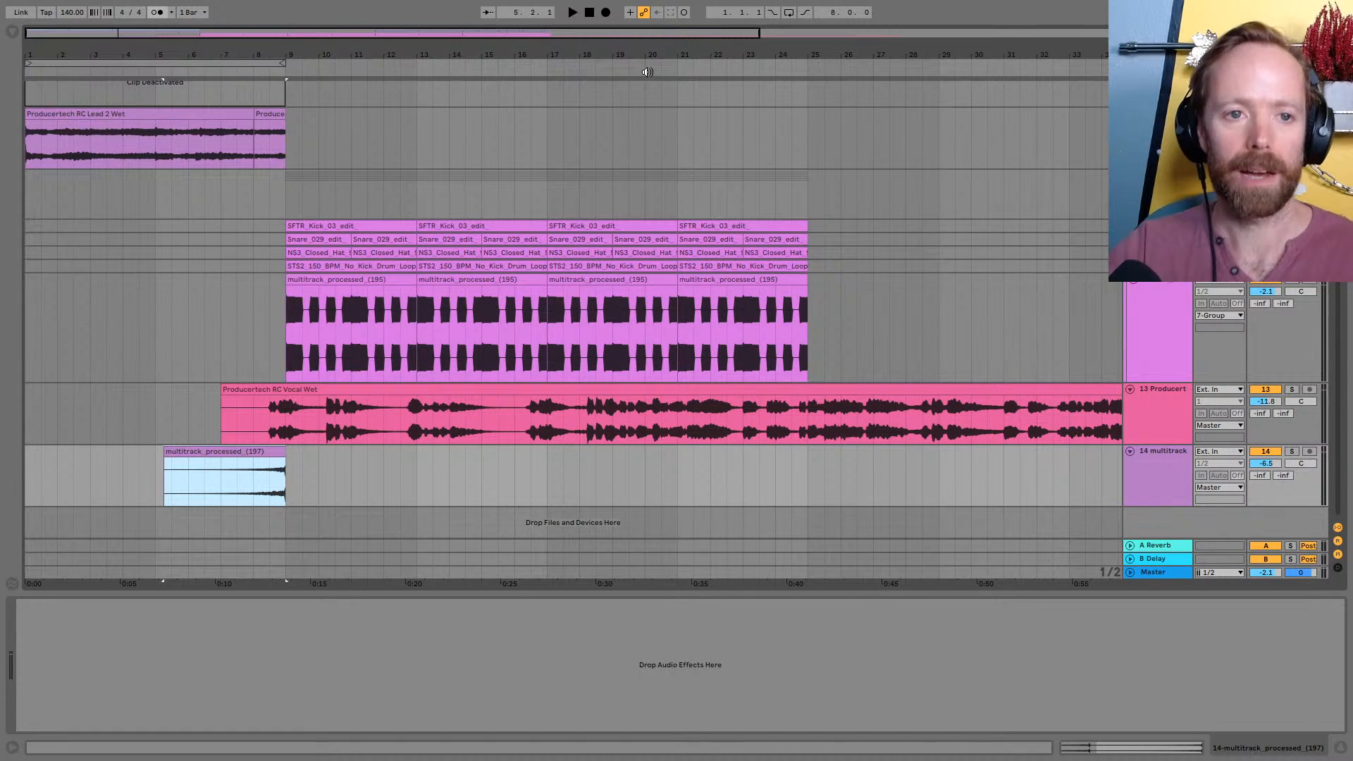
pyautogui.moveTo(302, 58); pyautogui.dragTo(561, 52)
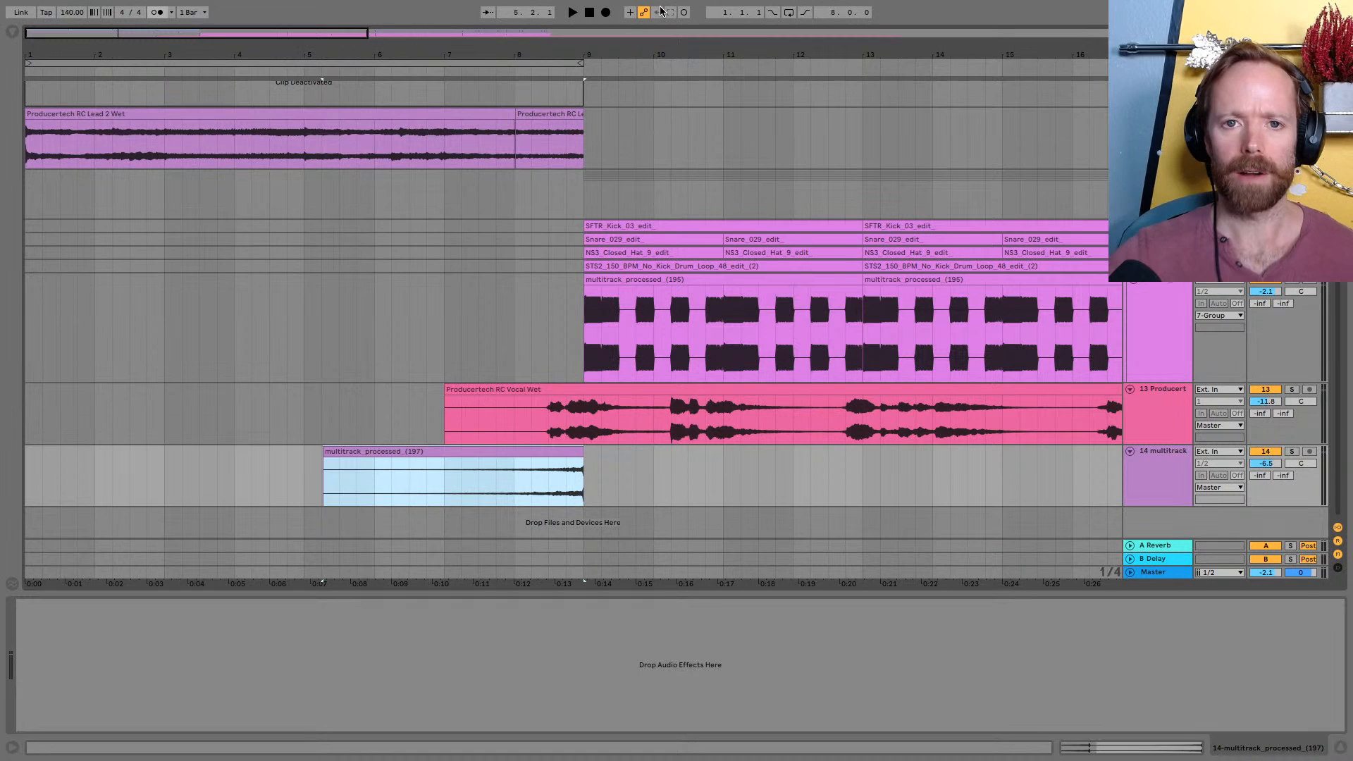
pyautogui.moveTo(585, 46); pyautogui.dragTo(558, 48)
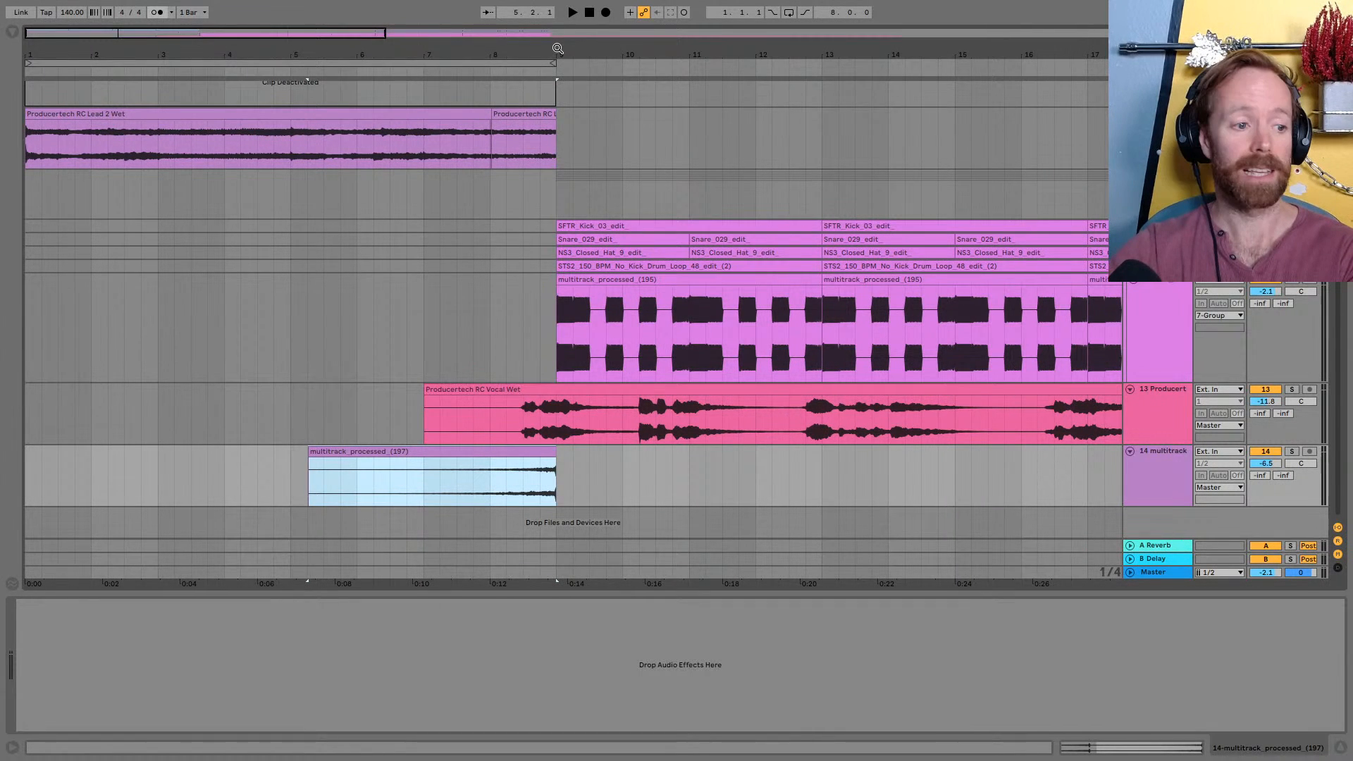
pyautogui.moveTo(557, 48); pyautogui.dragTo(683, 48)
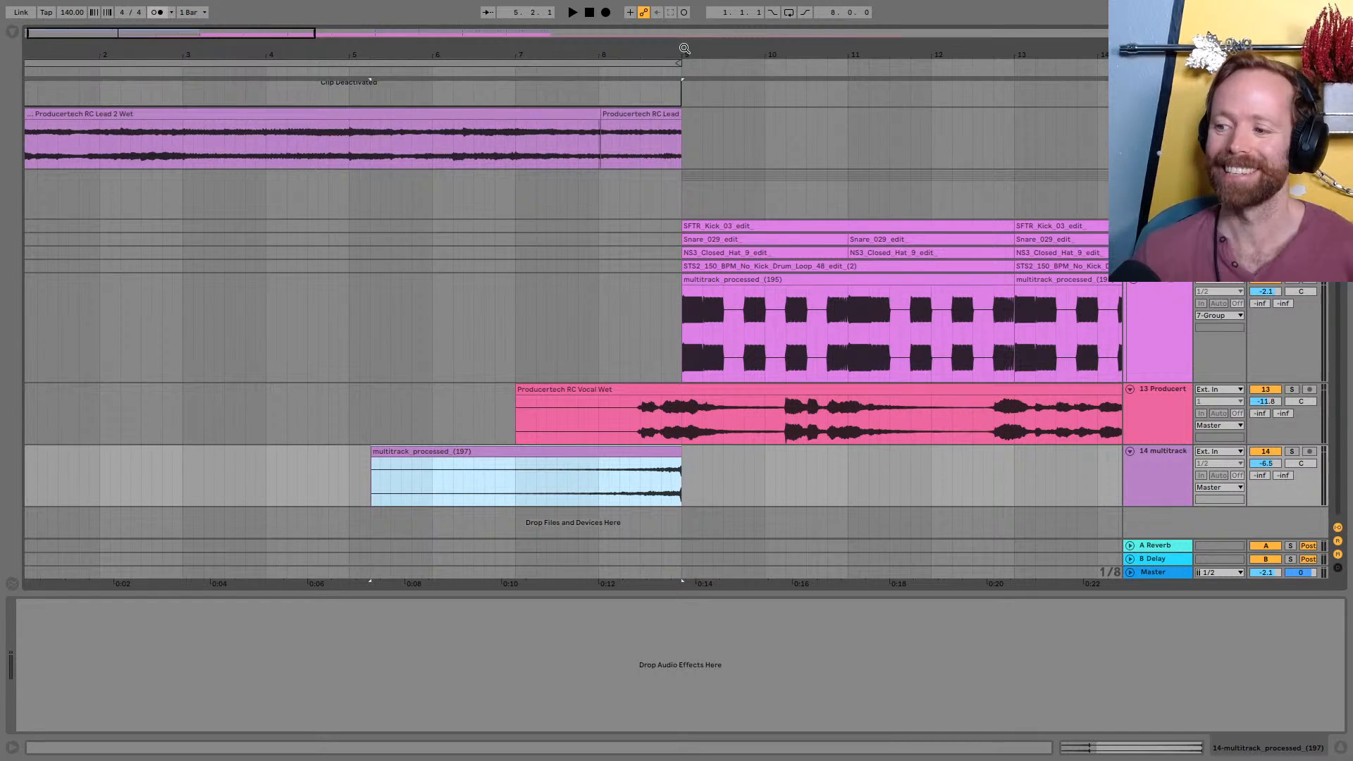